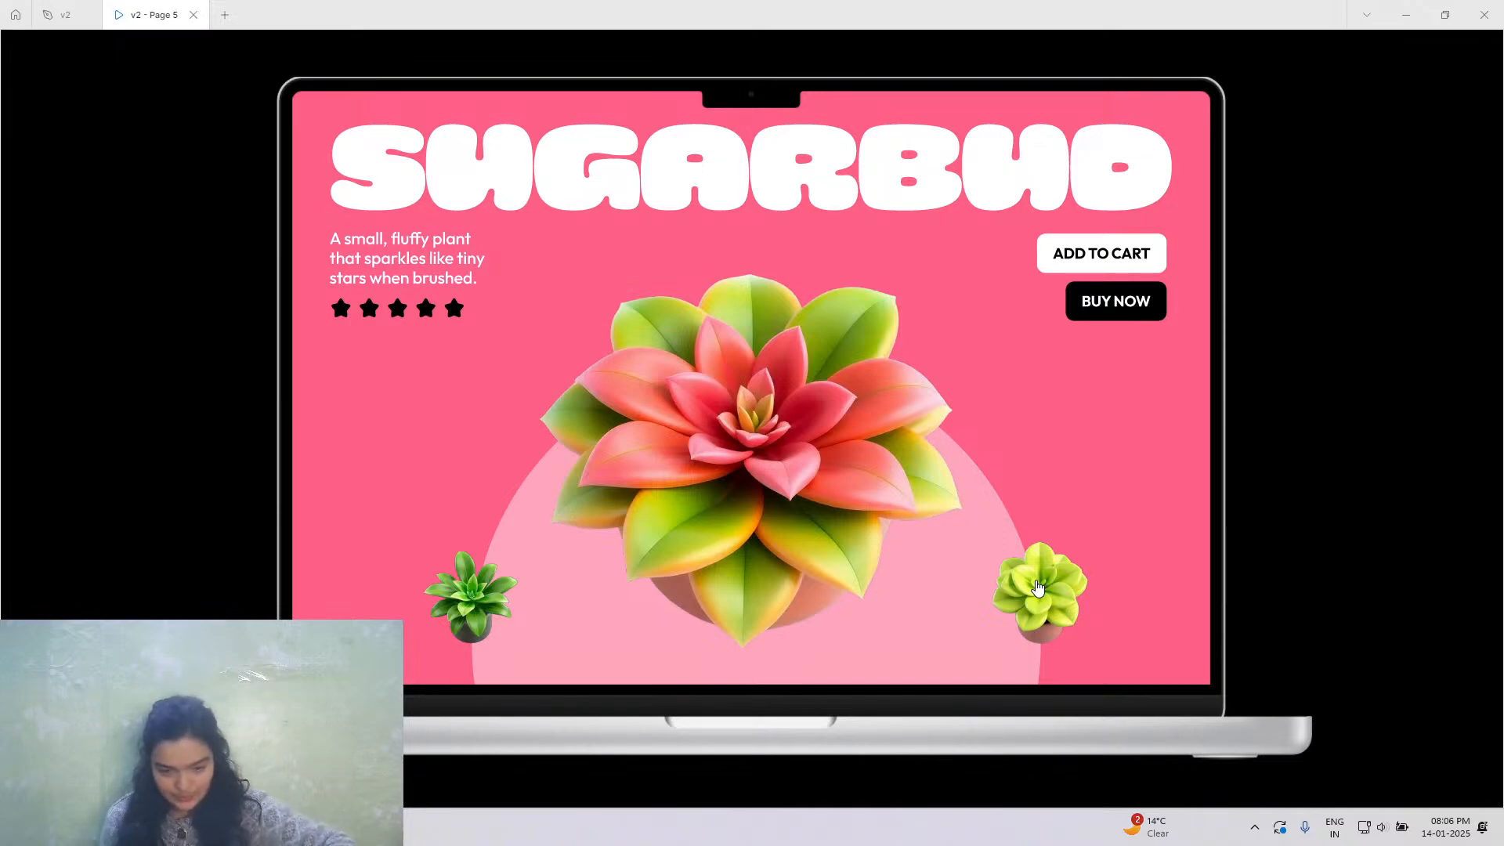
Play the plant slider prototype forward from Sugarbud through all six product slides, and go back to Twikleboo.
left_click(1038, 588)
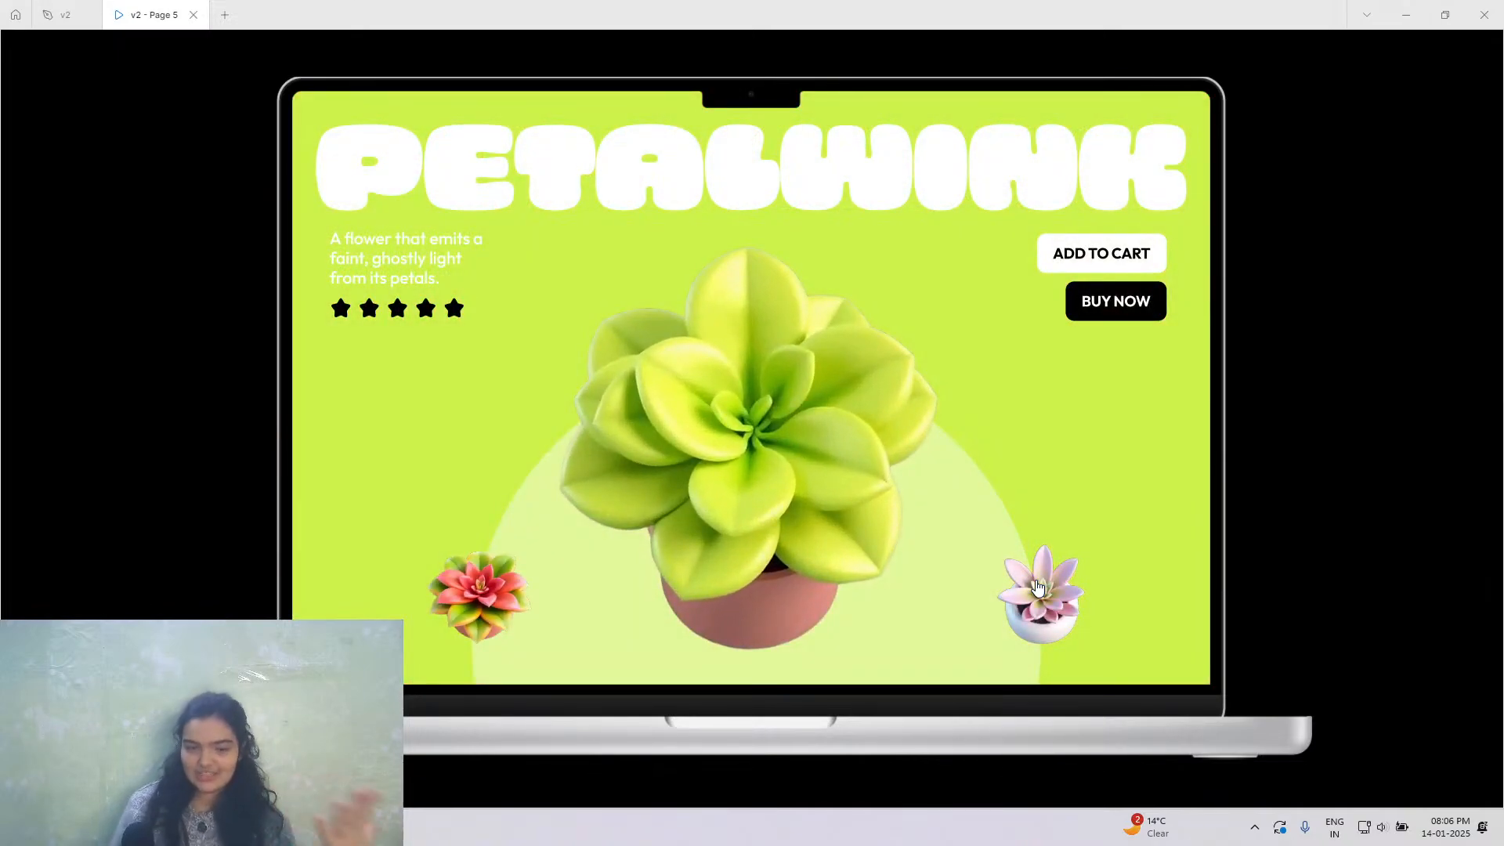
left_click(1038, 588)
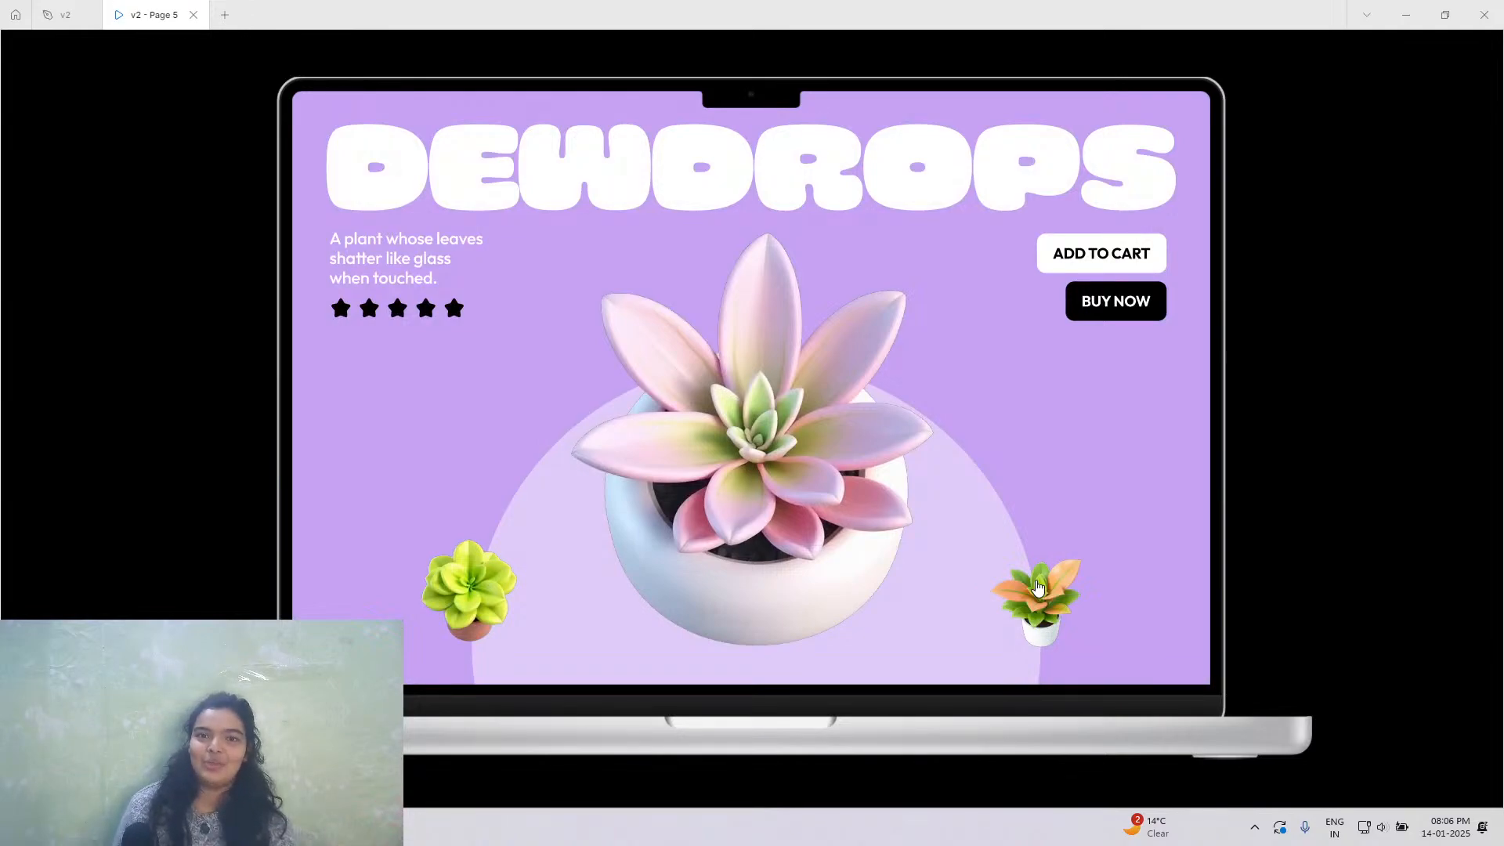
left_click(1038, 588)
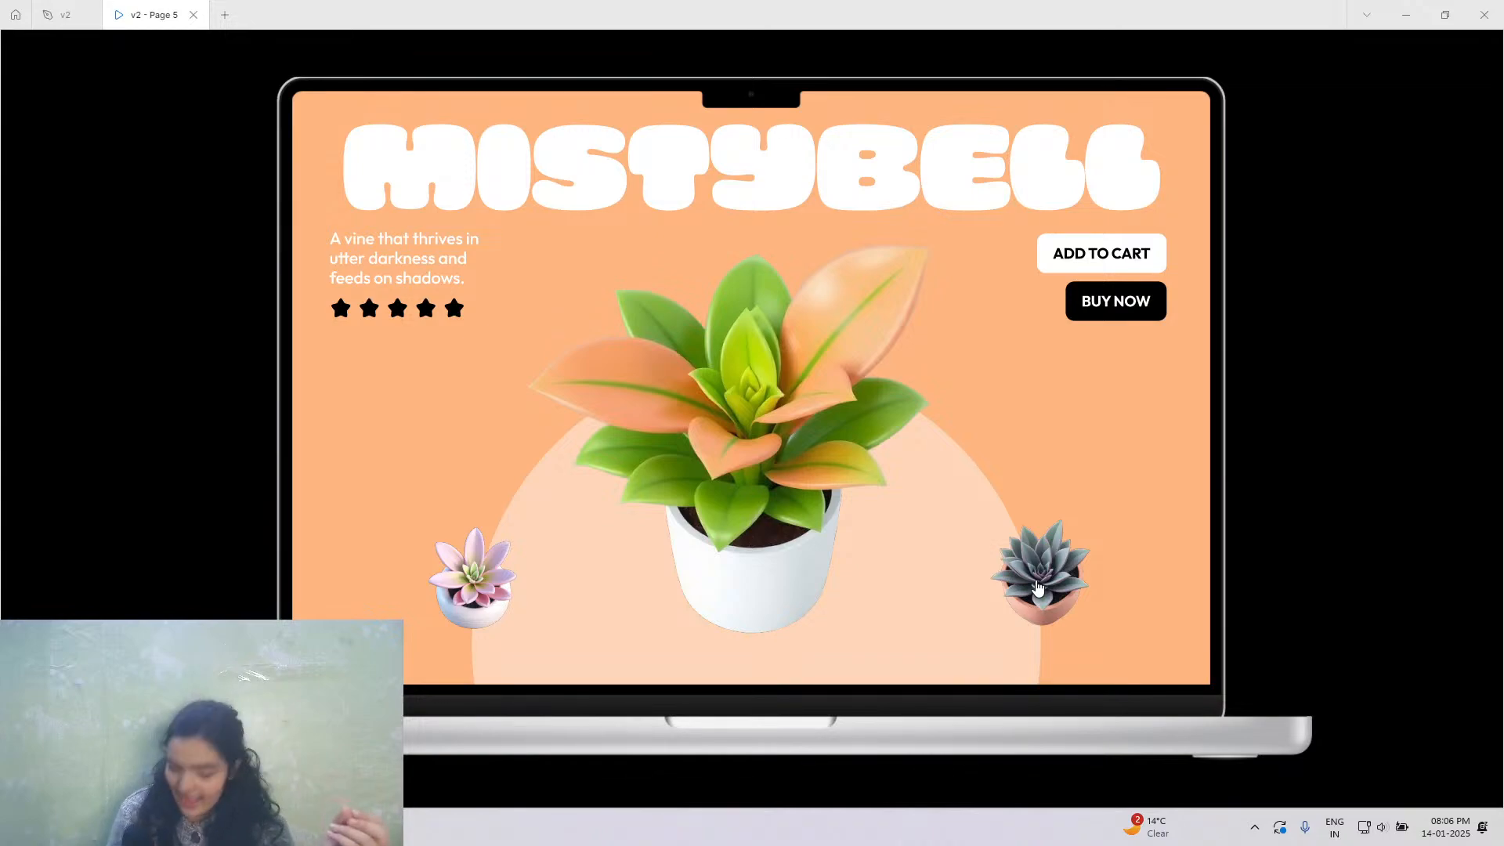
left_click(1038, 588)
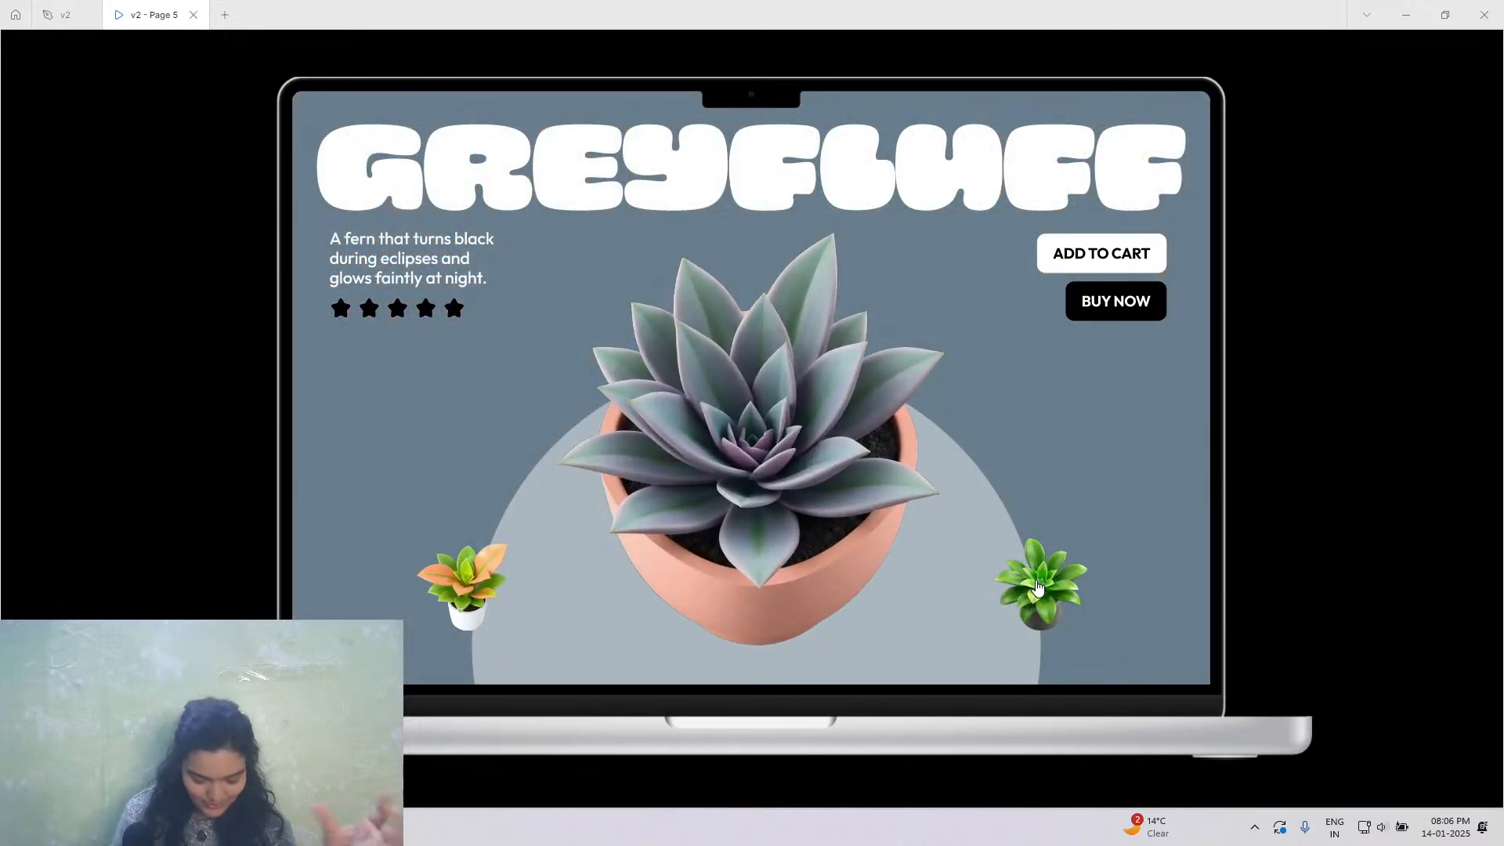
left_click(1038, 588)
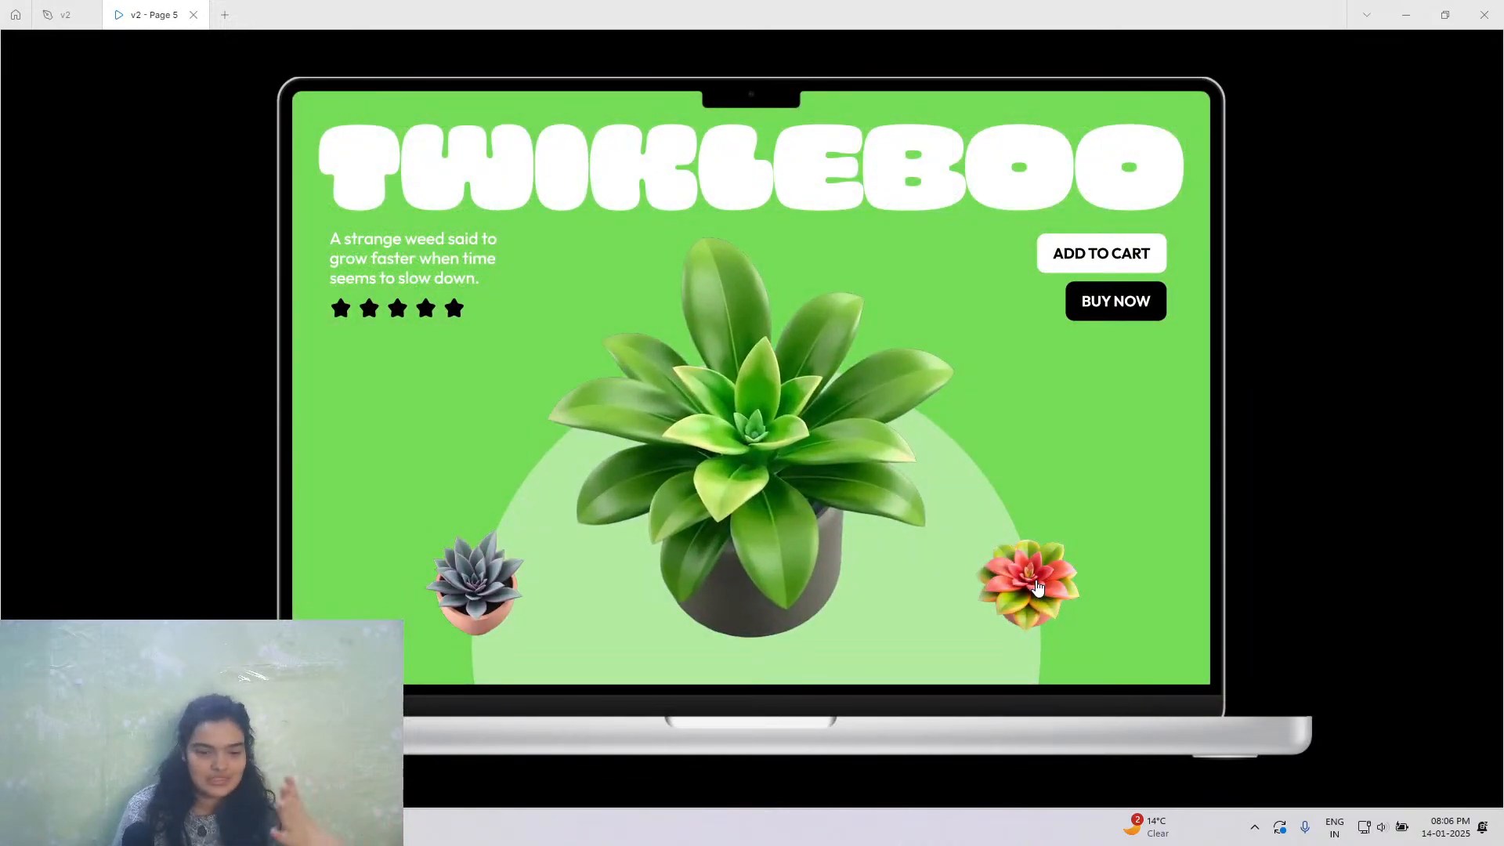
left_click(1038, 587)
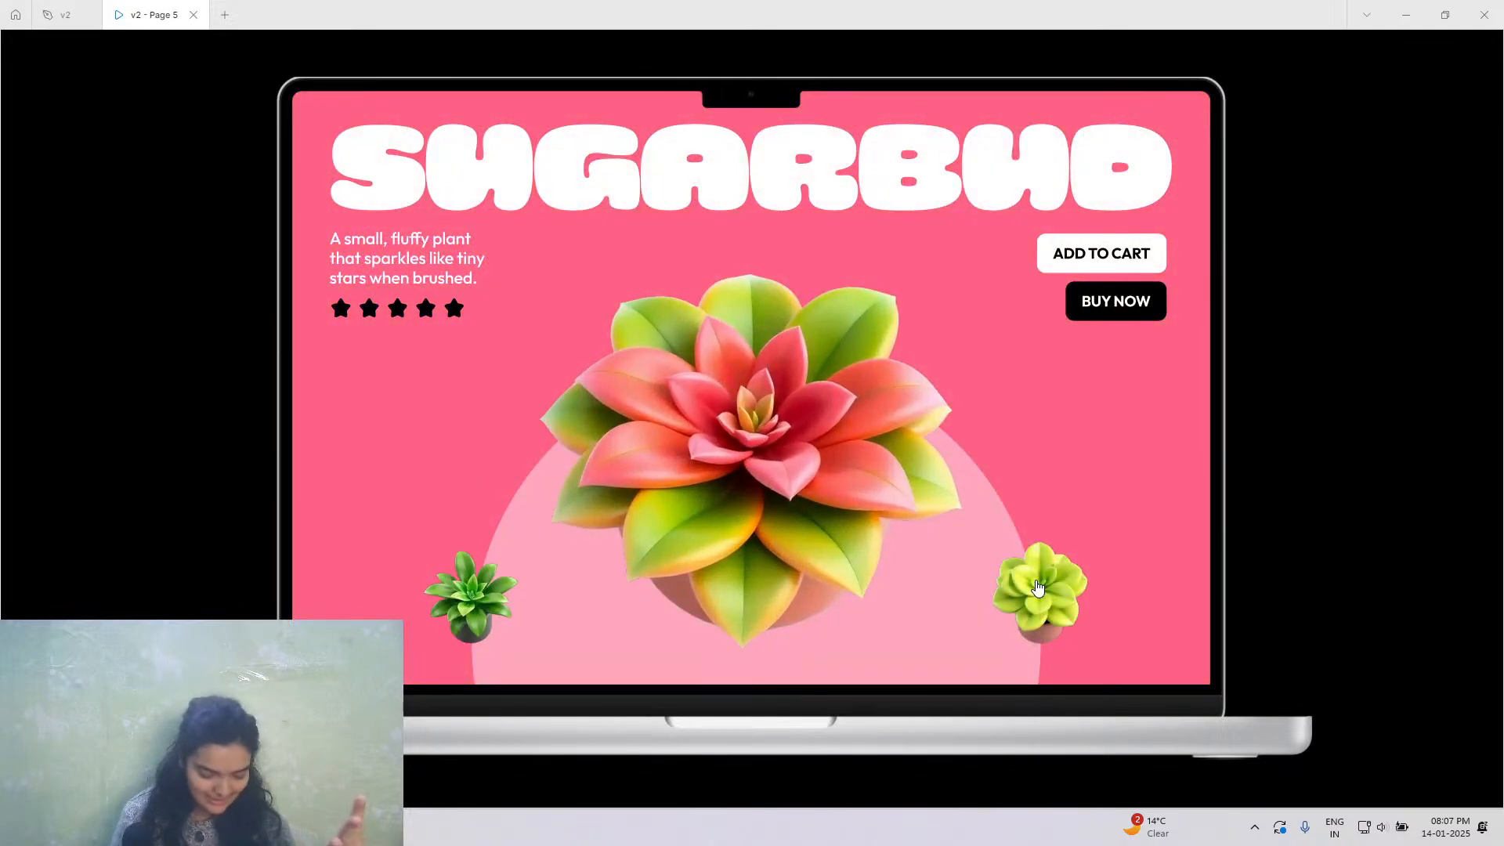
left_click(1038, 588)
left_click(474, 602)
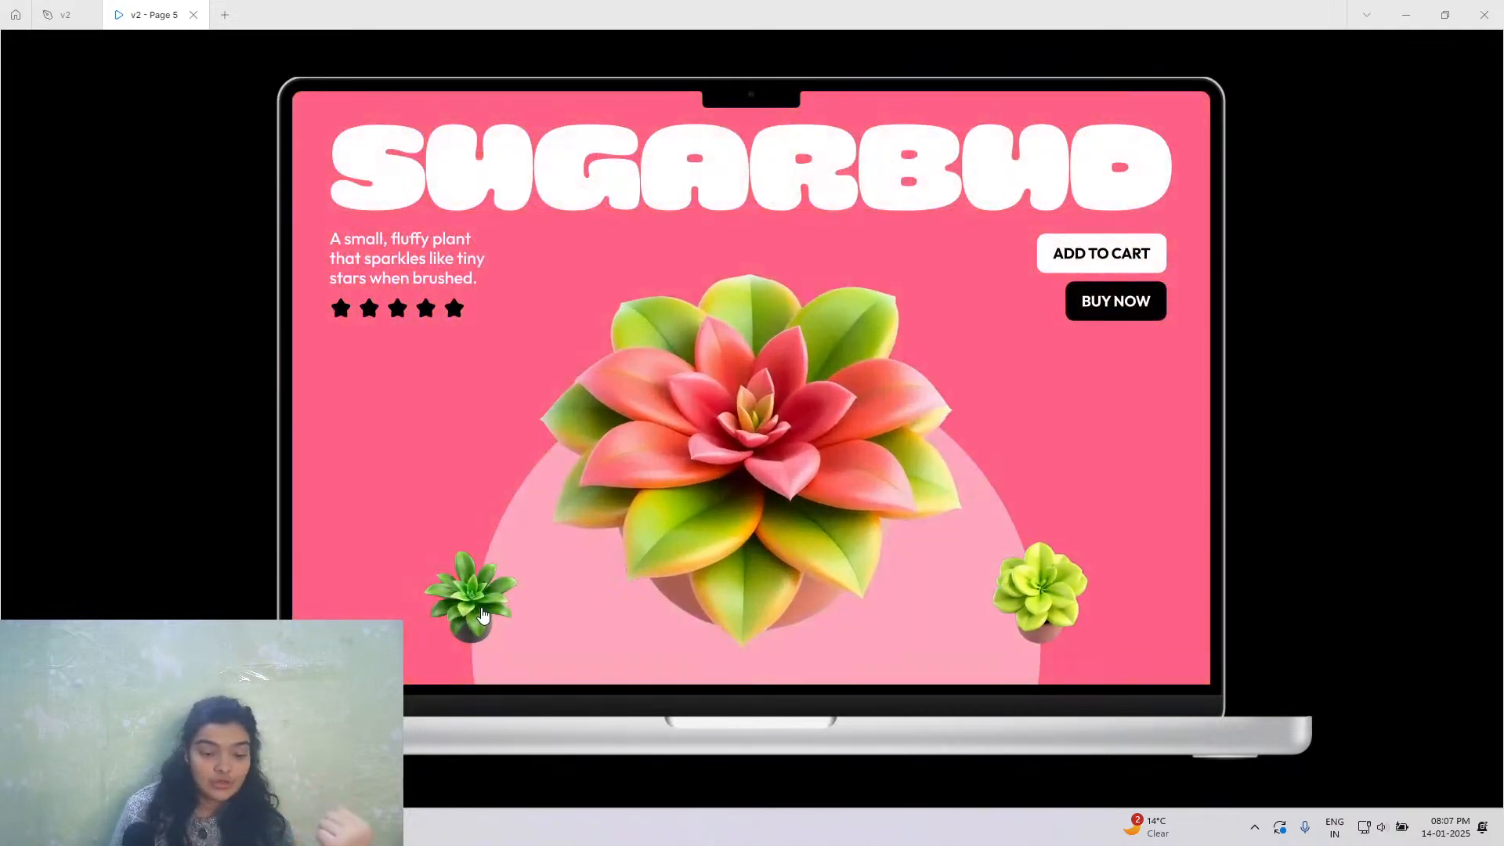
left_click(482, 611)
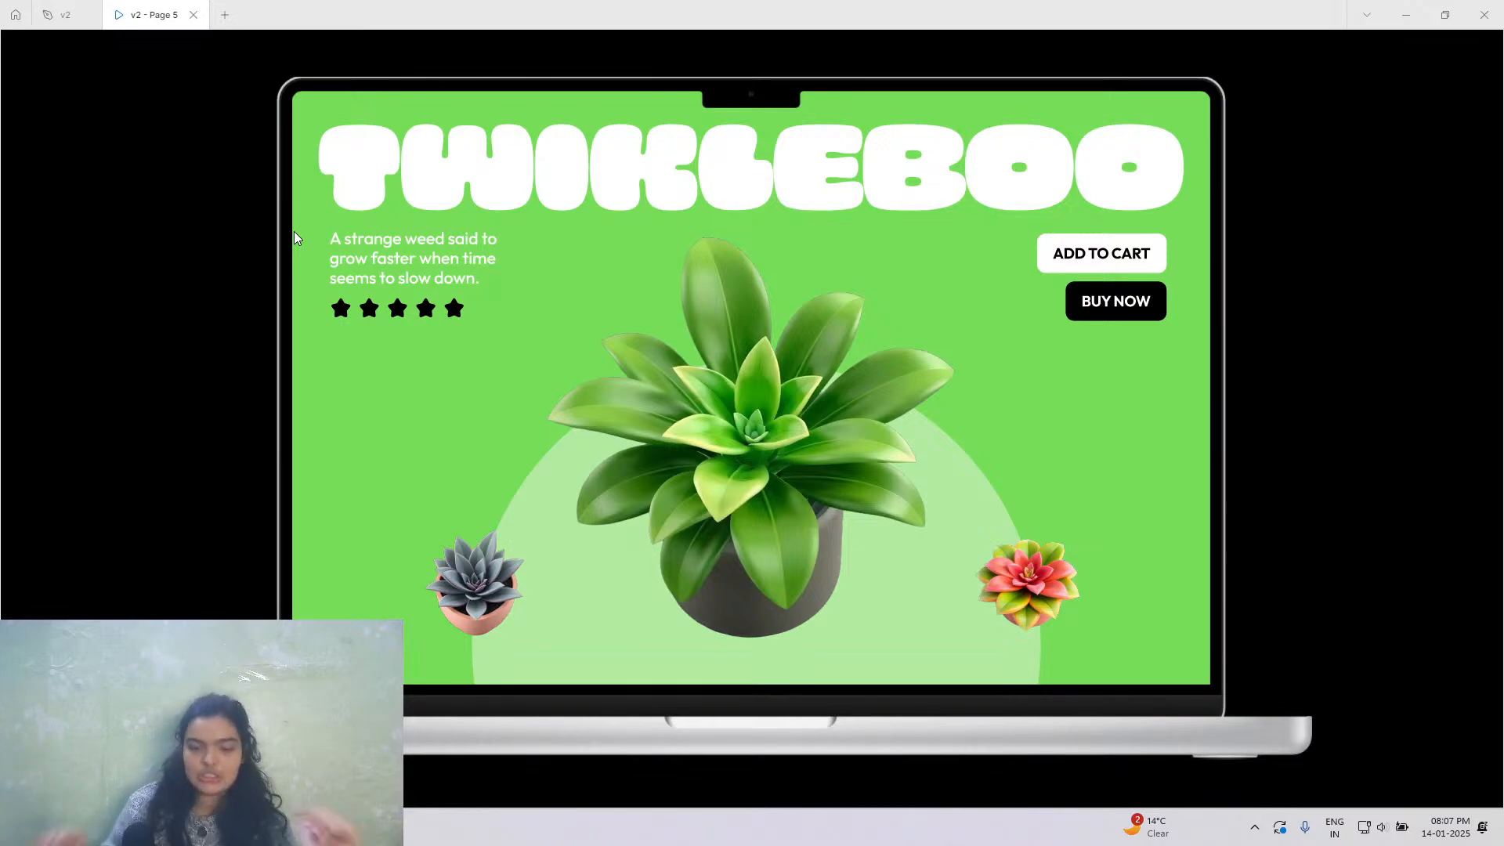
Advance the slider prototype from Twikleboo through Sugarbud, Petalwink and Dewdrops to preview the slide transitions.
left_click(1033, 565)
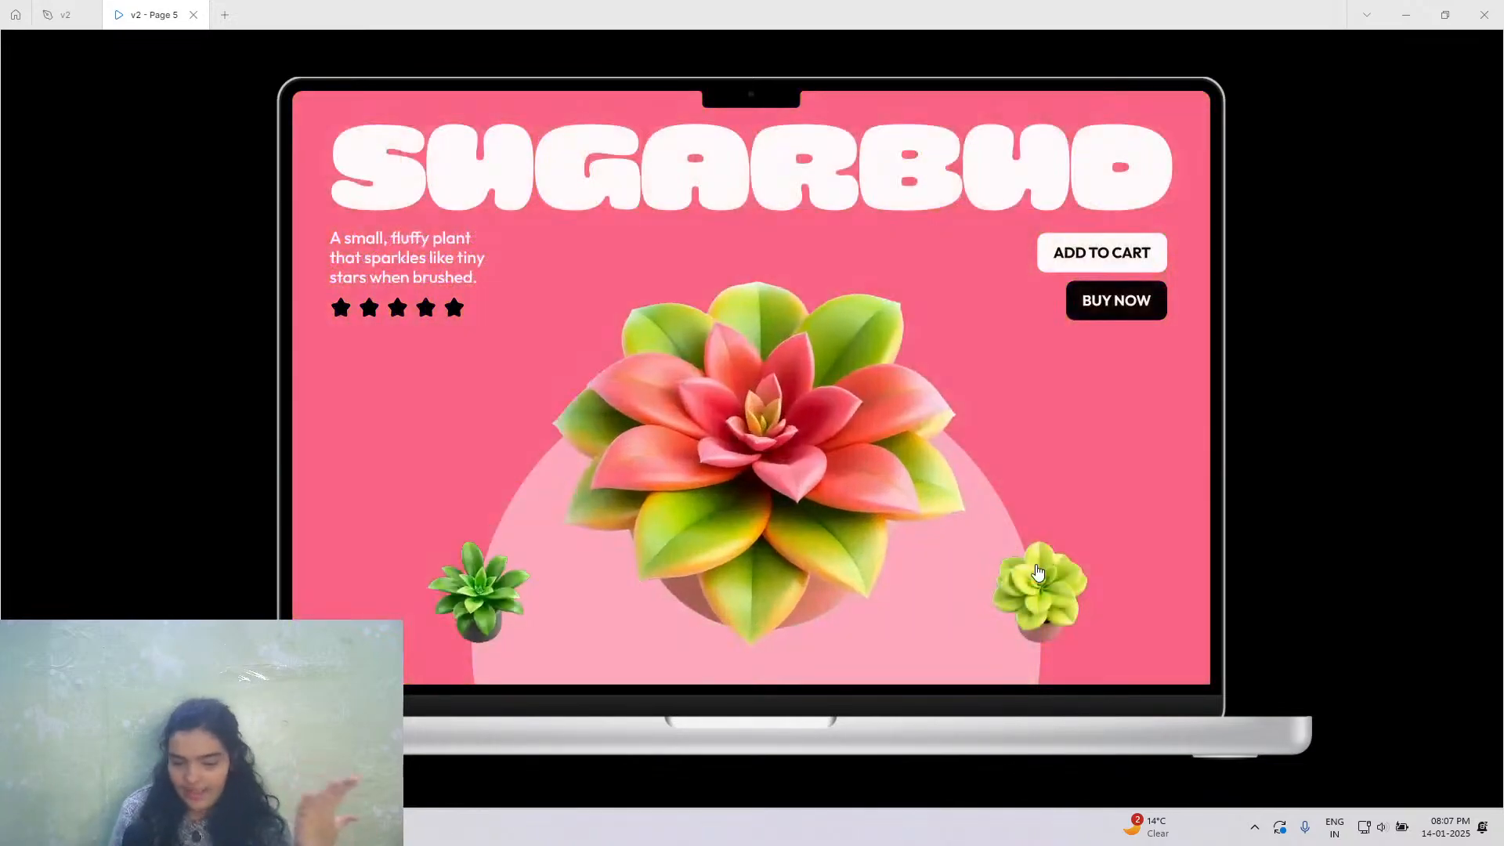
left_click(1036, 568)
left_click(1037, 572)
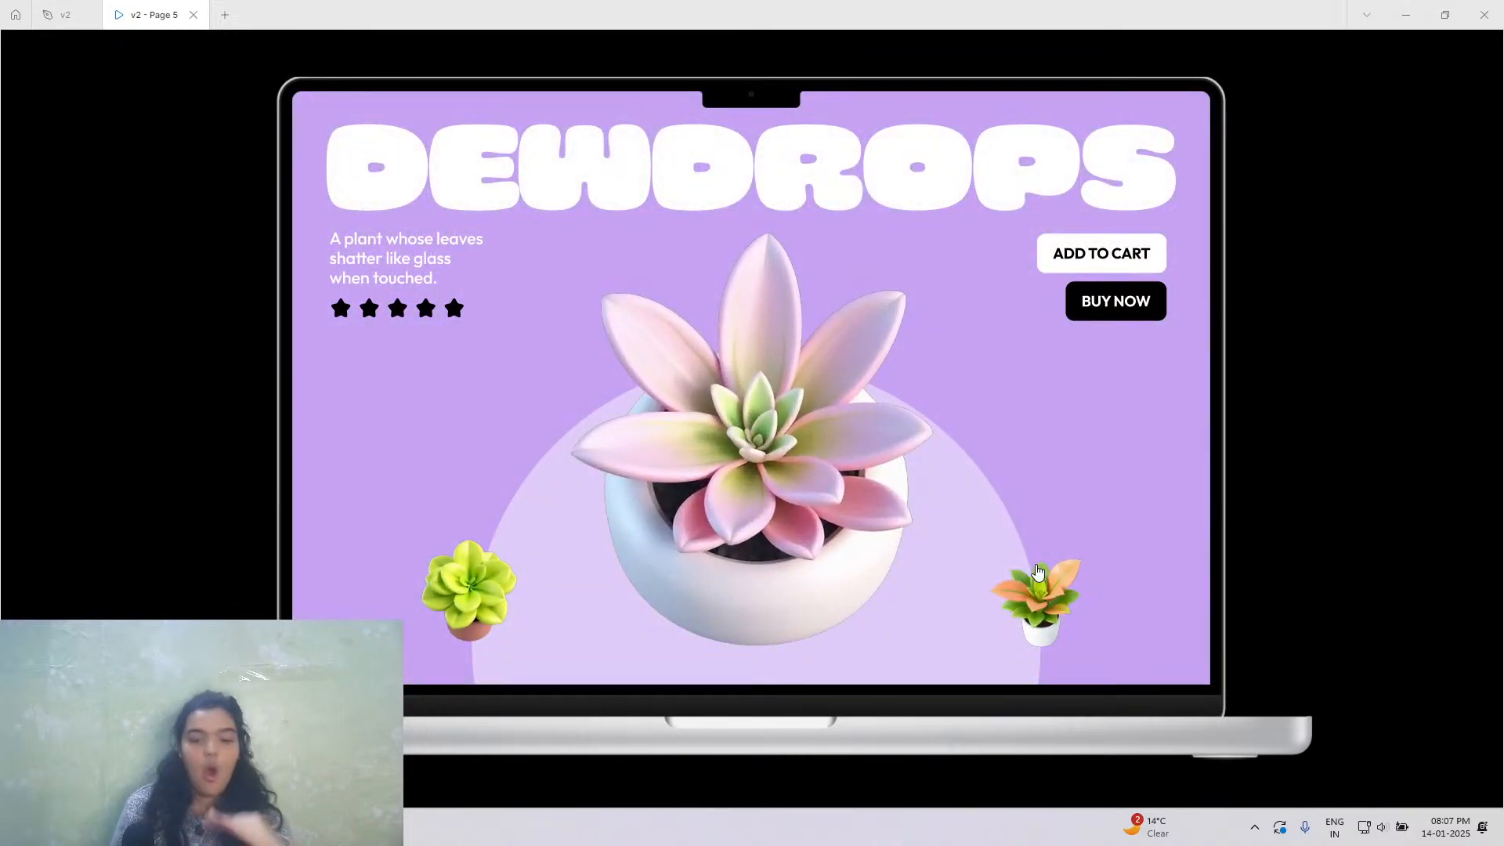
left_click(1038, 572)
left_click(1037, 572)
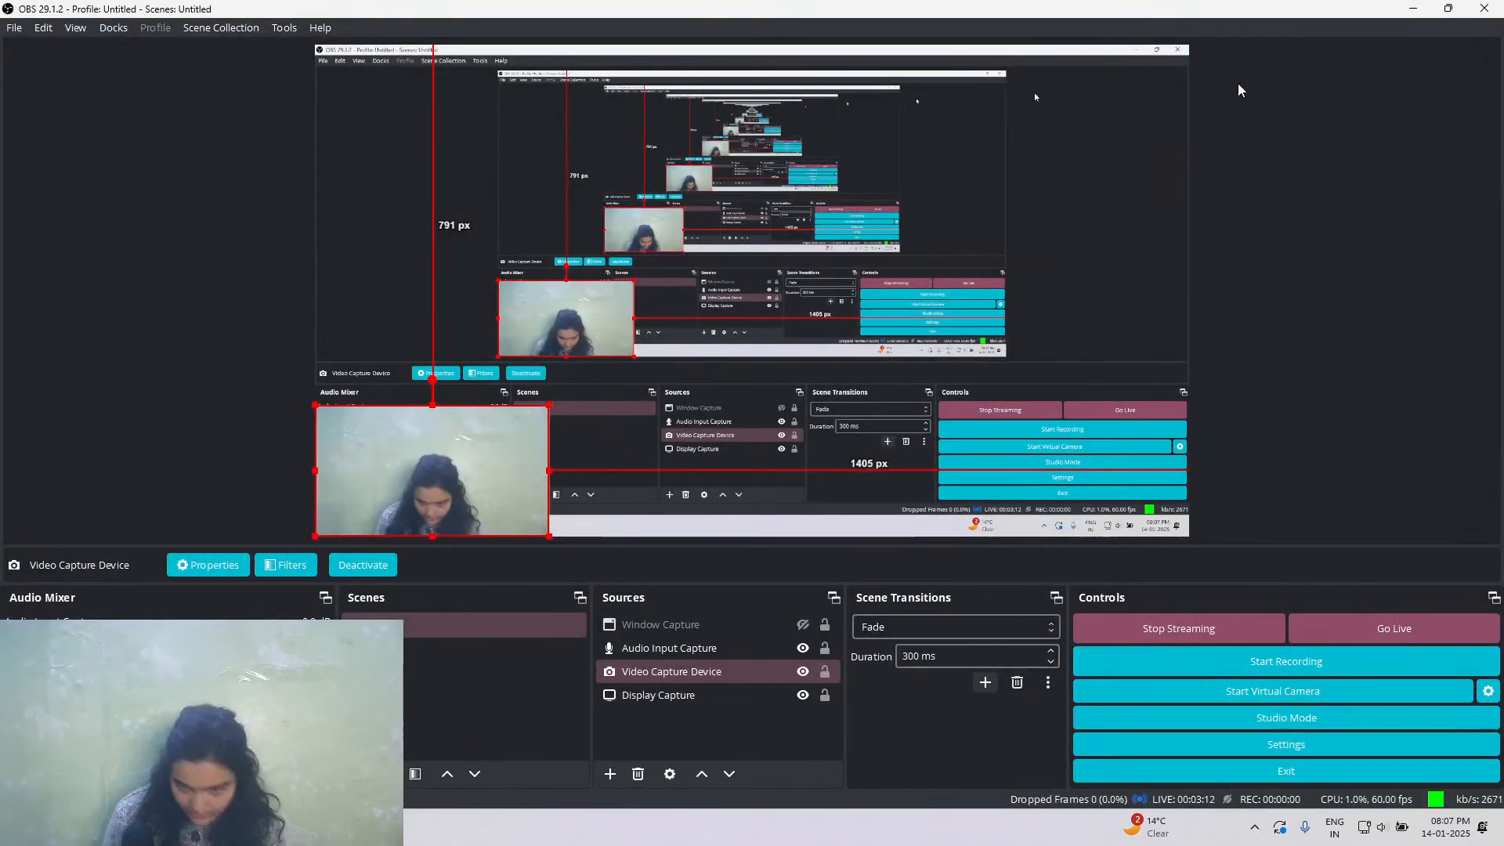
Minimize OBS and test the prototype's forward and backward transitions around the Dewdrops and Mistybell slides, ending on Greyfluff.
left_click(1410, 7)
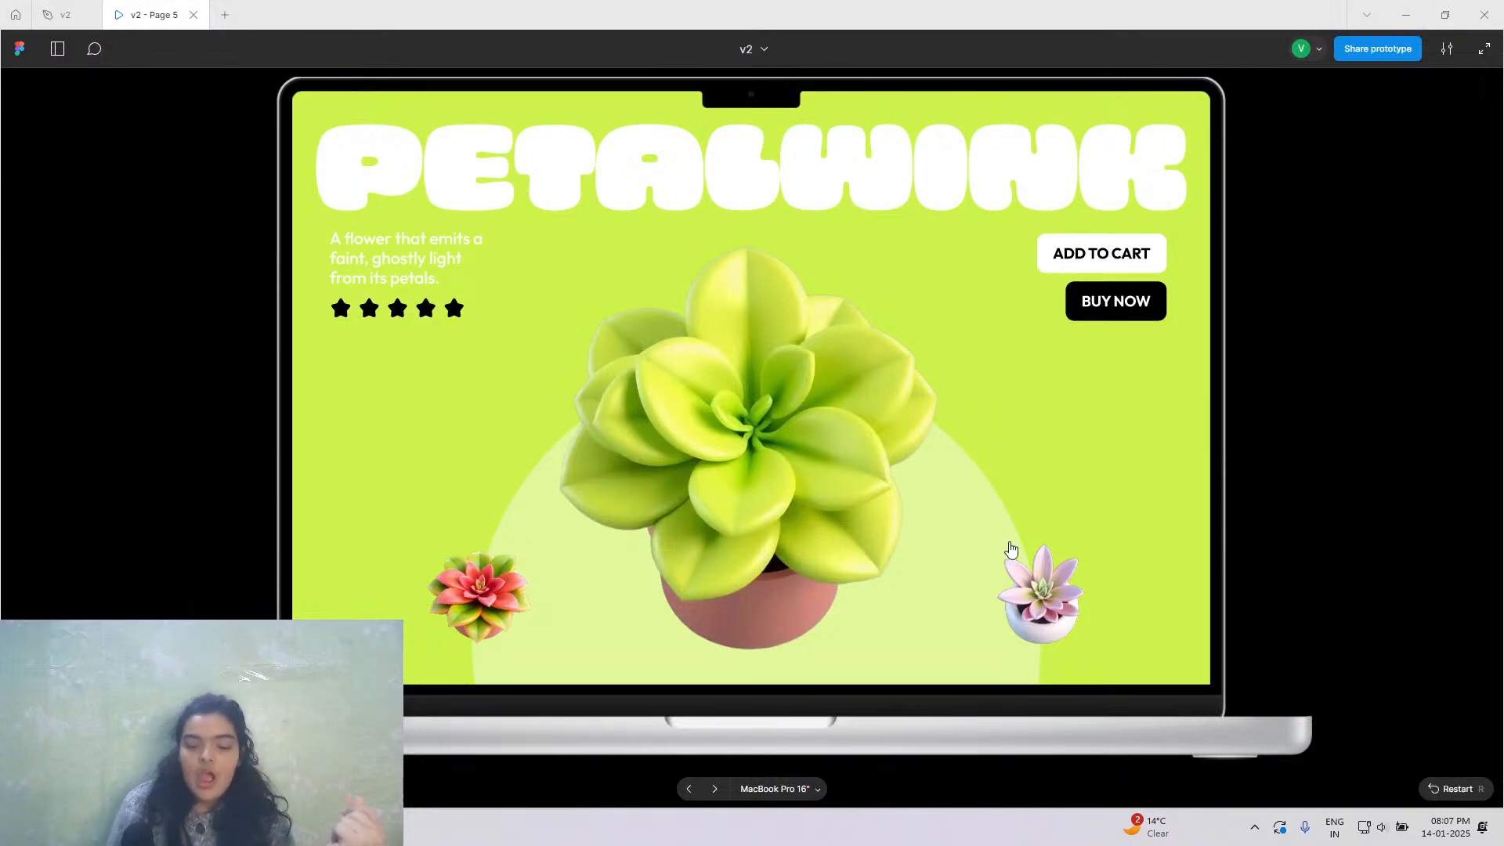
left_click(1018, 560)
left_click(1036, 614)
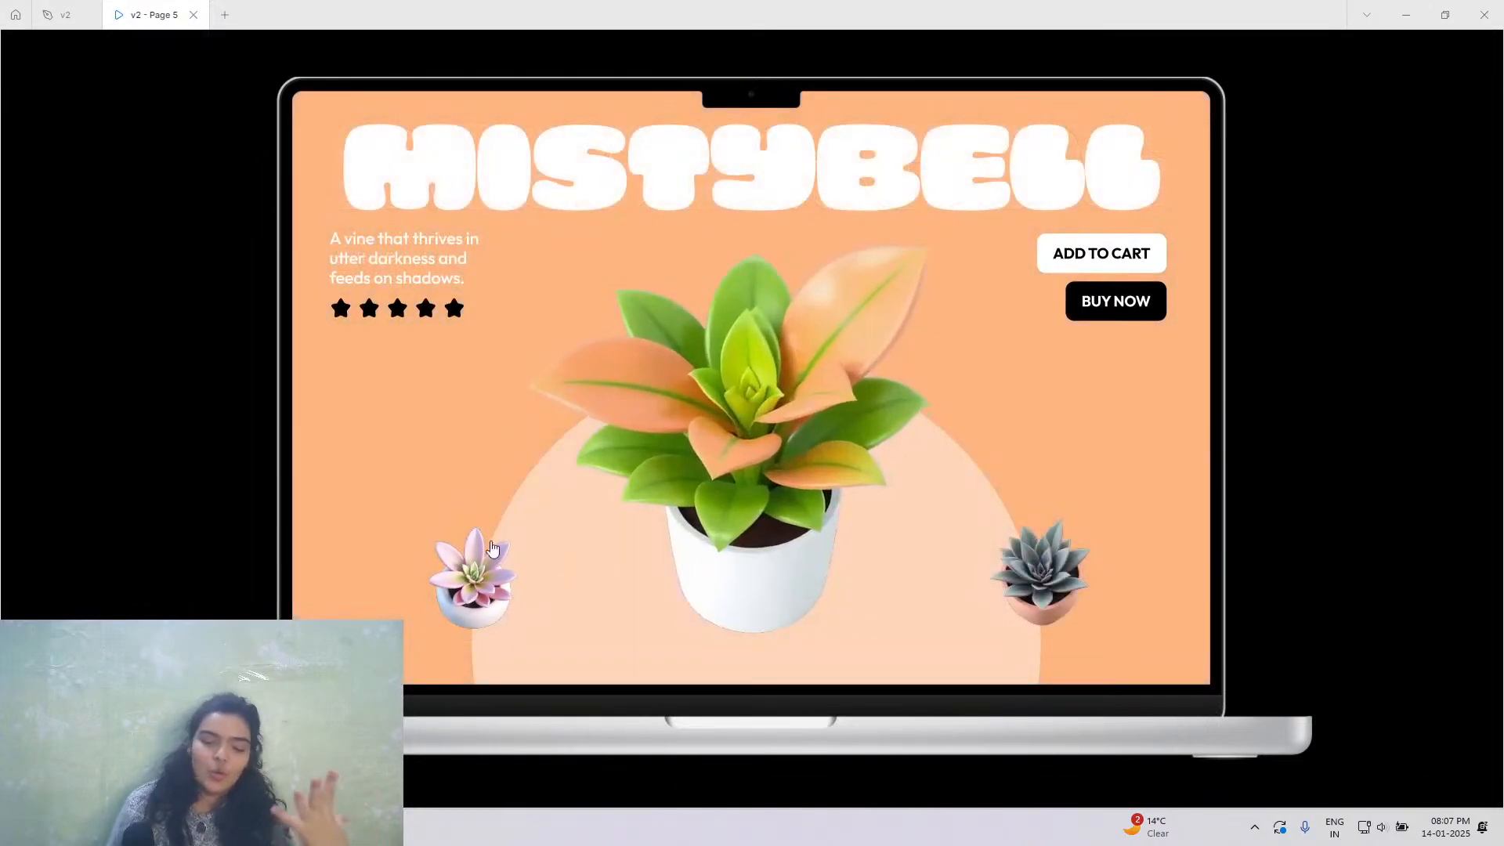
left_click(435, 591)
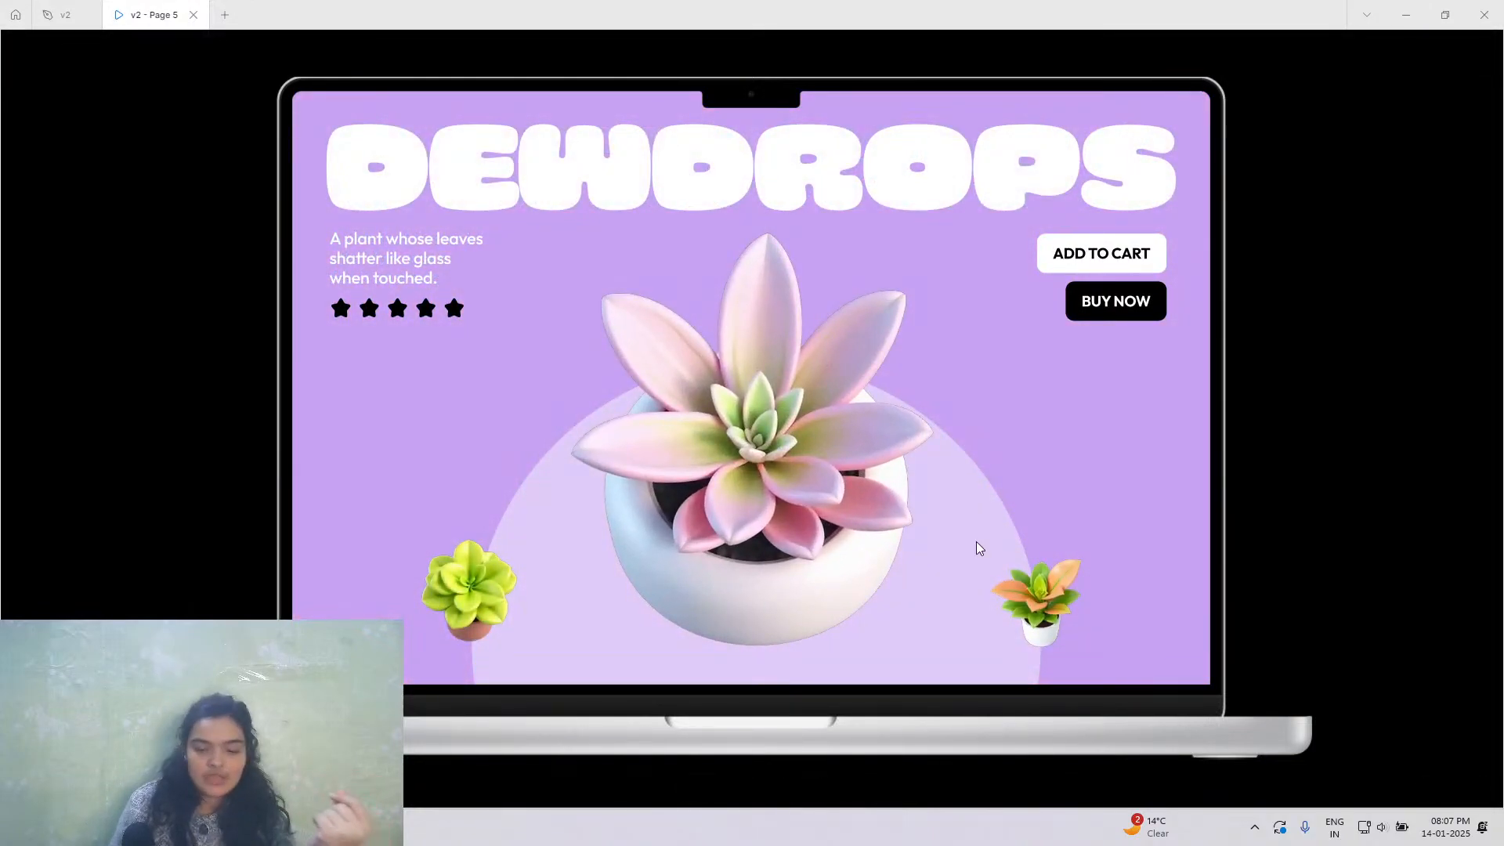
left_click(1027, 598)
left_click(1027, 598)
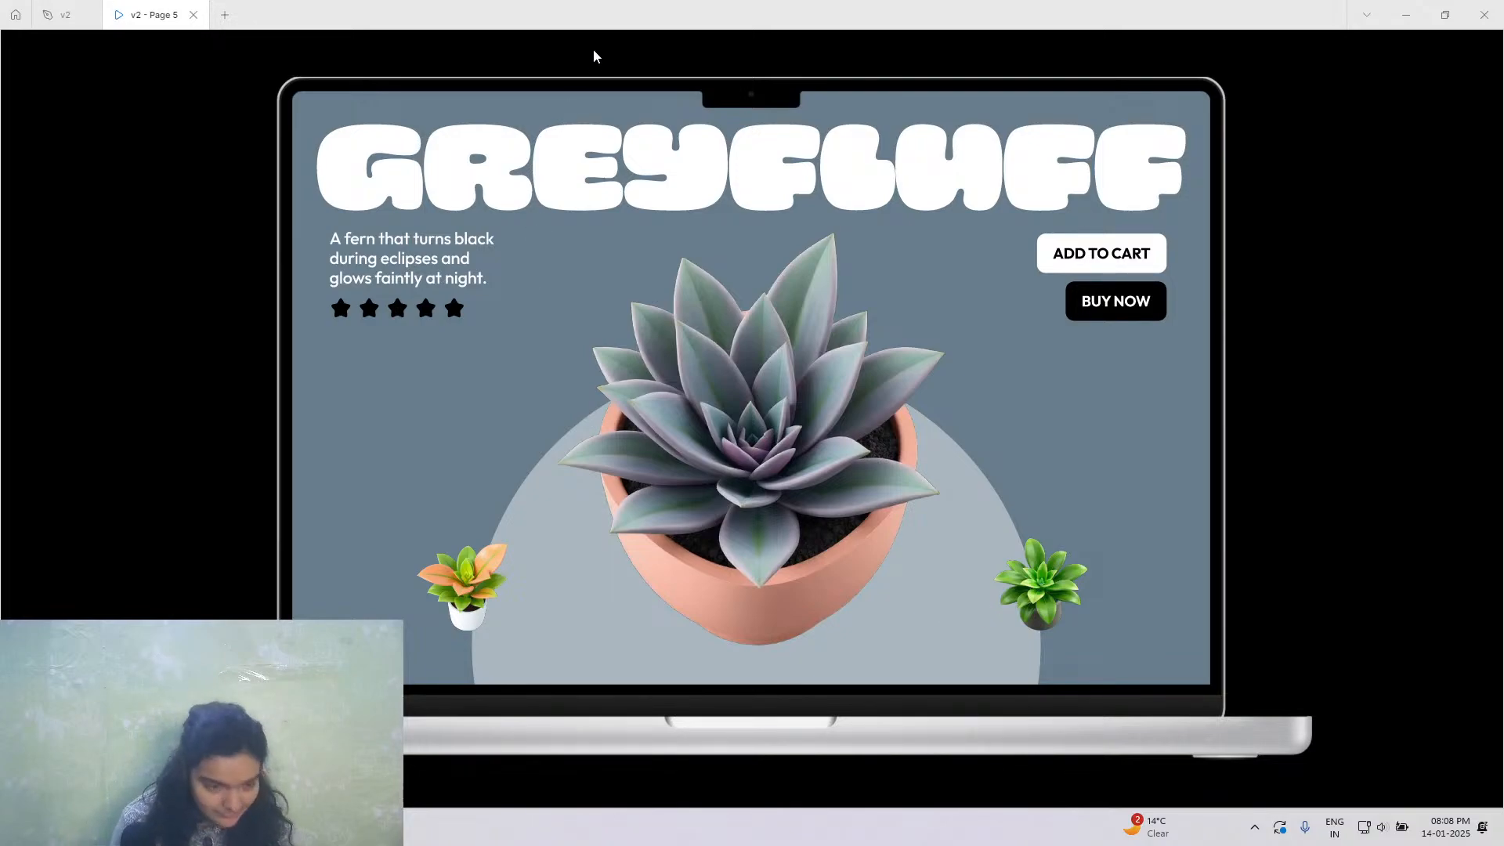
Open the v2 design file and examine the six MacBook Pro 16" plant frames on Page 5.
left_click(50, 11)
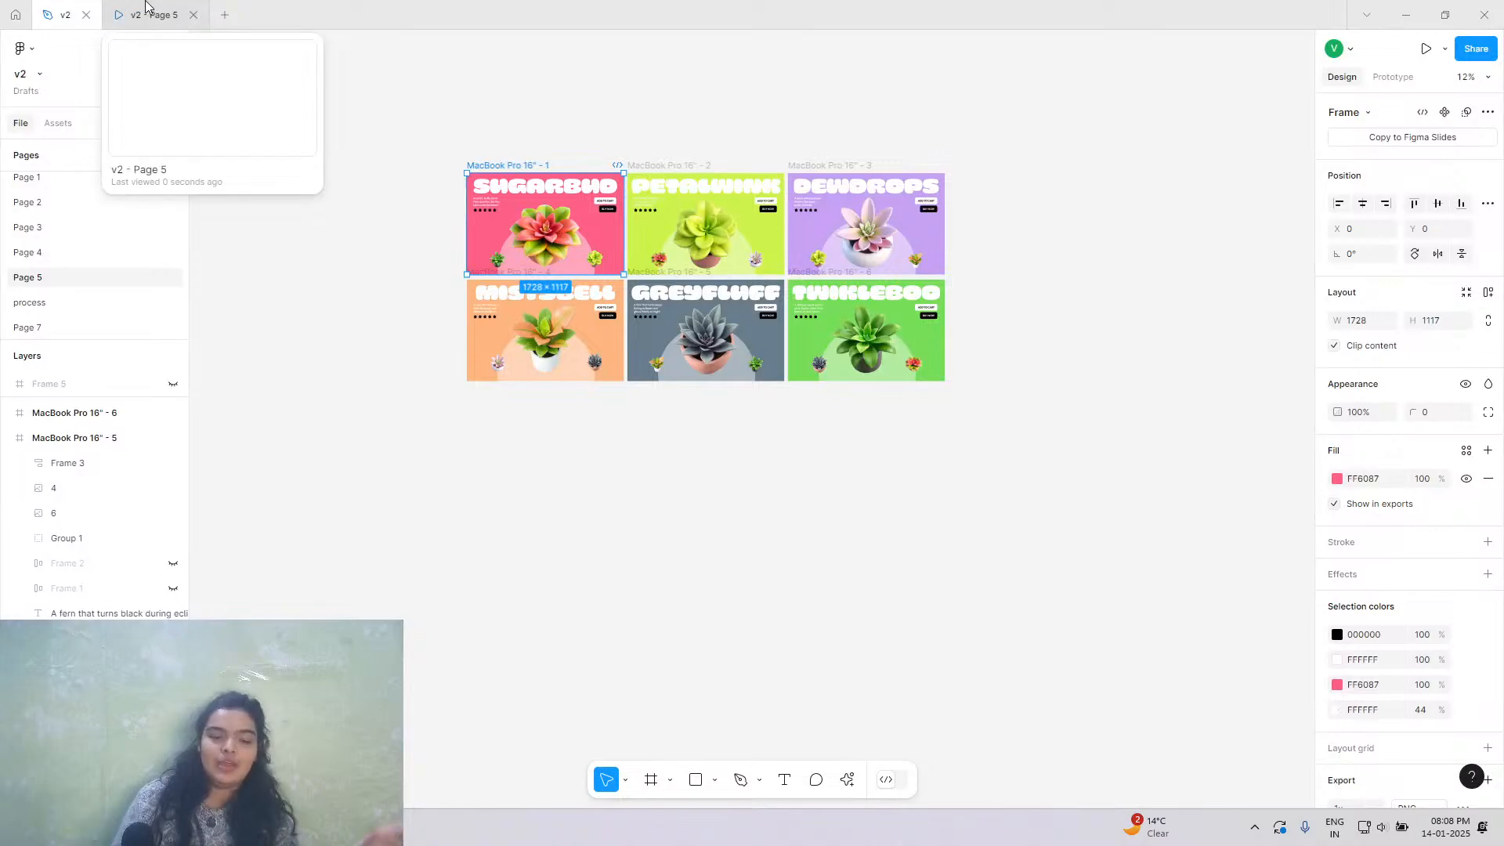
scroll(640, 210, "up", 3)
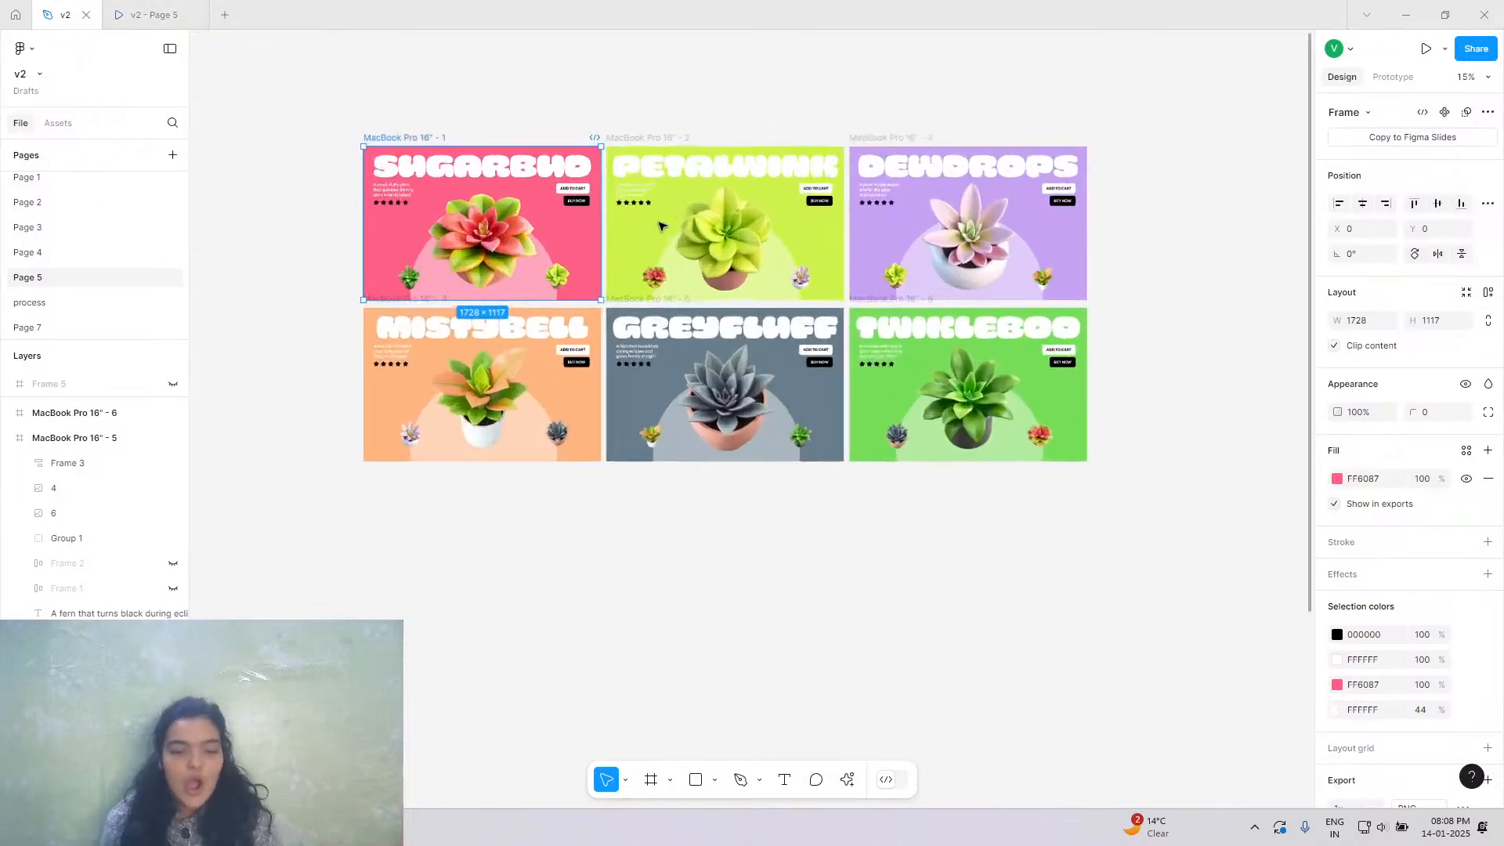
left_click(662, 226)
scroll(613, 225, "up", 2)
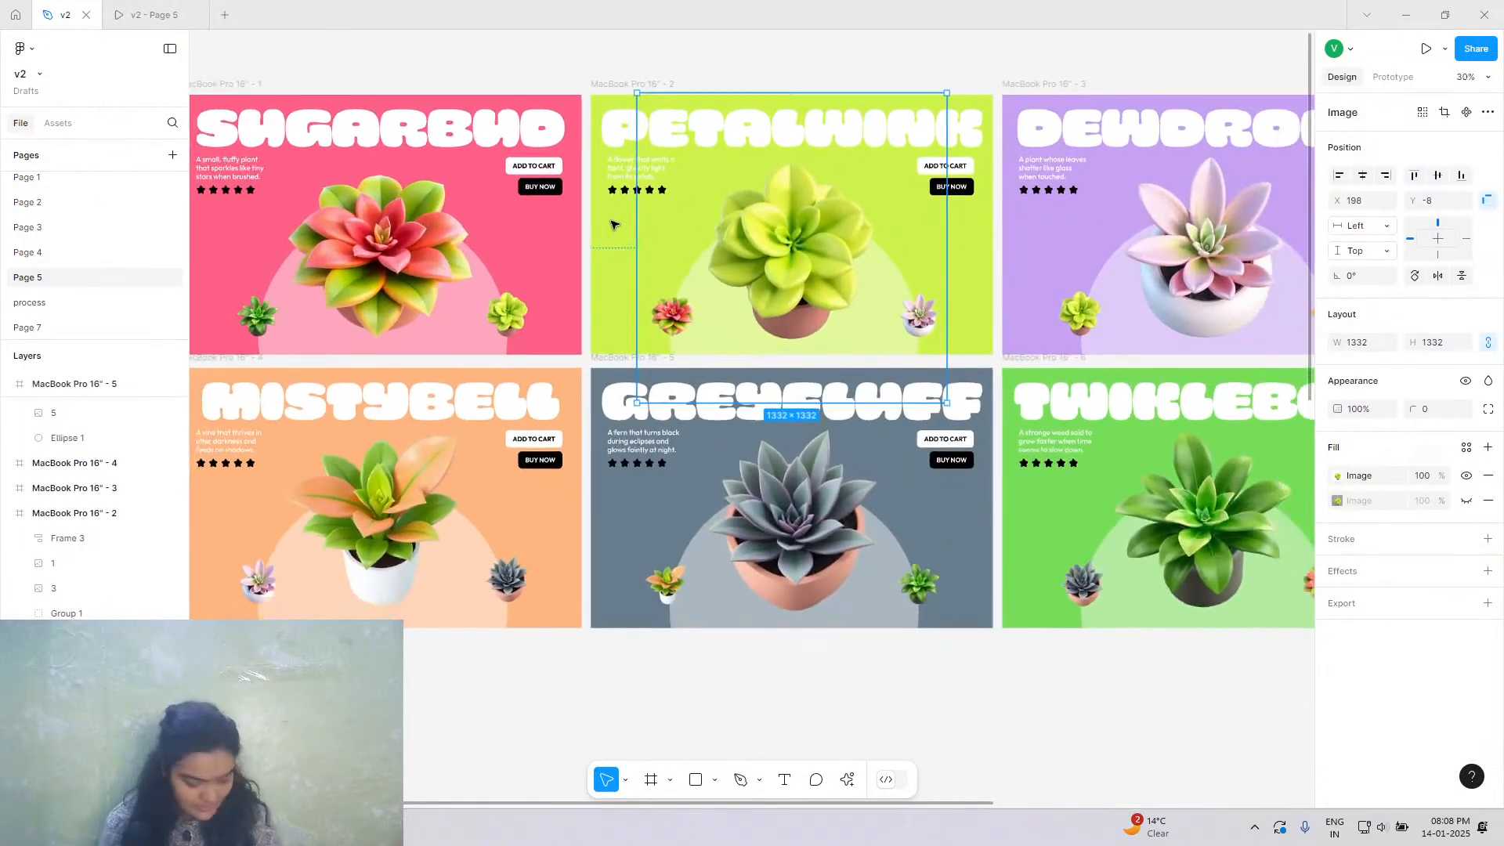
scroll(613, 225, "right", 2)
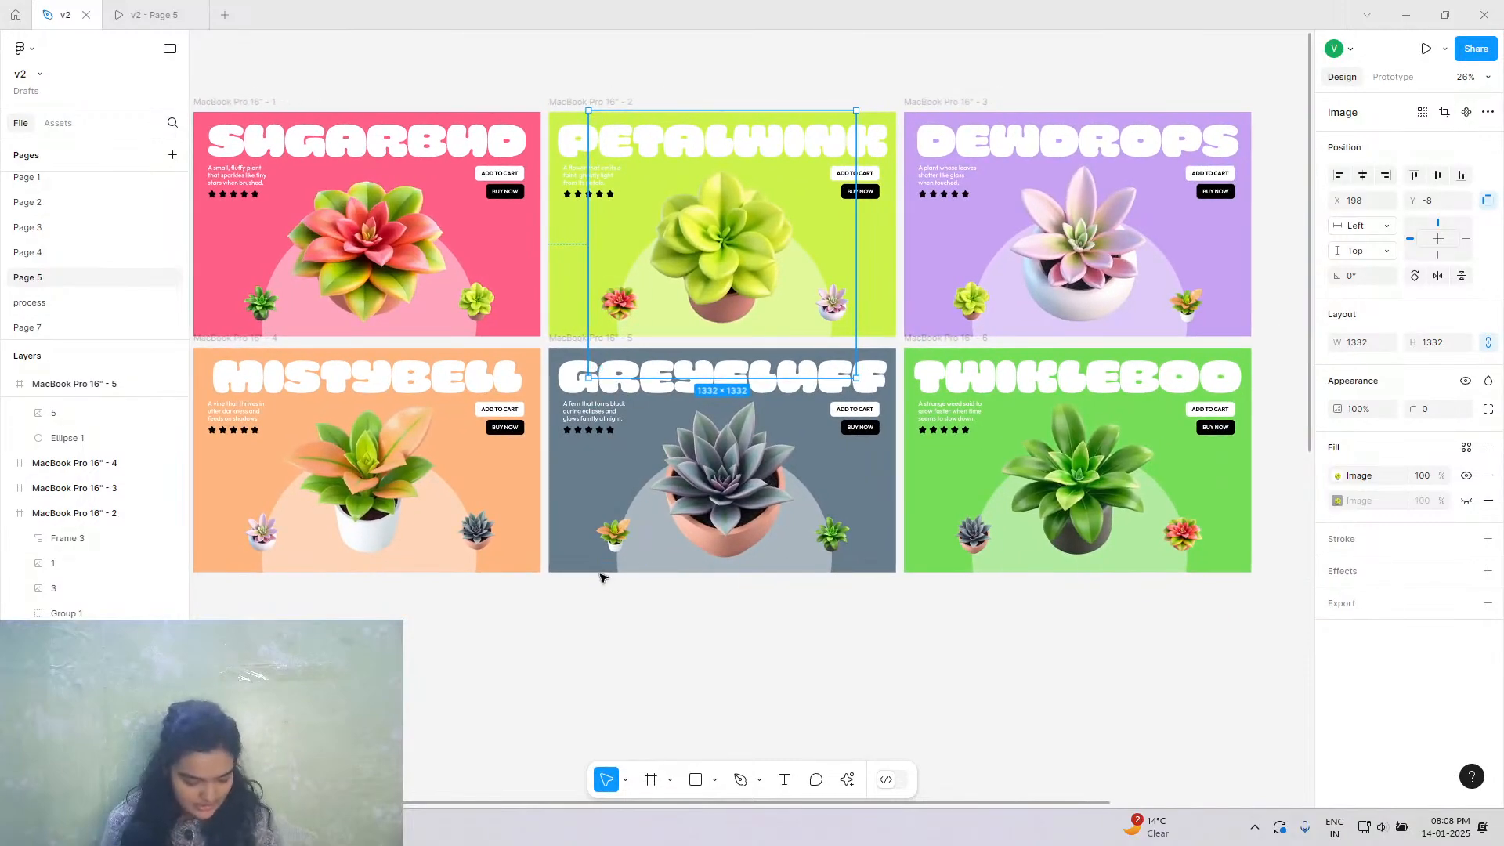
left_click(530, 660)
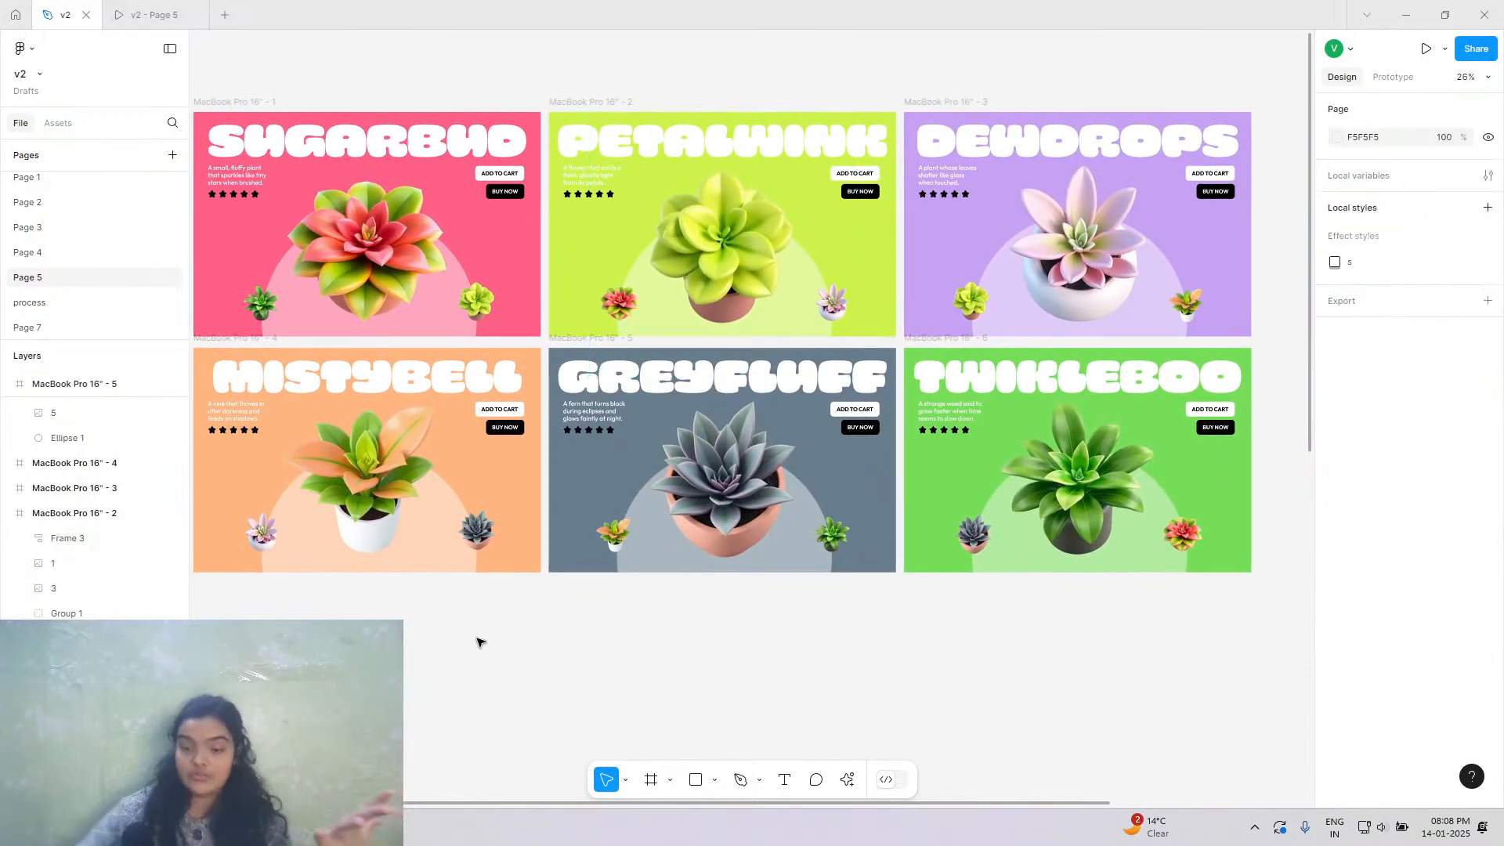
scroll(480, 642, "left", 3)
scroll(479, 642, "right", 2)
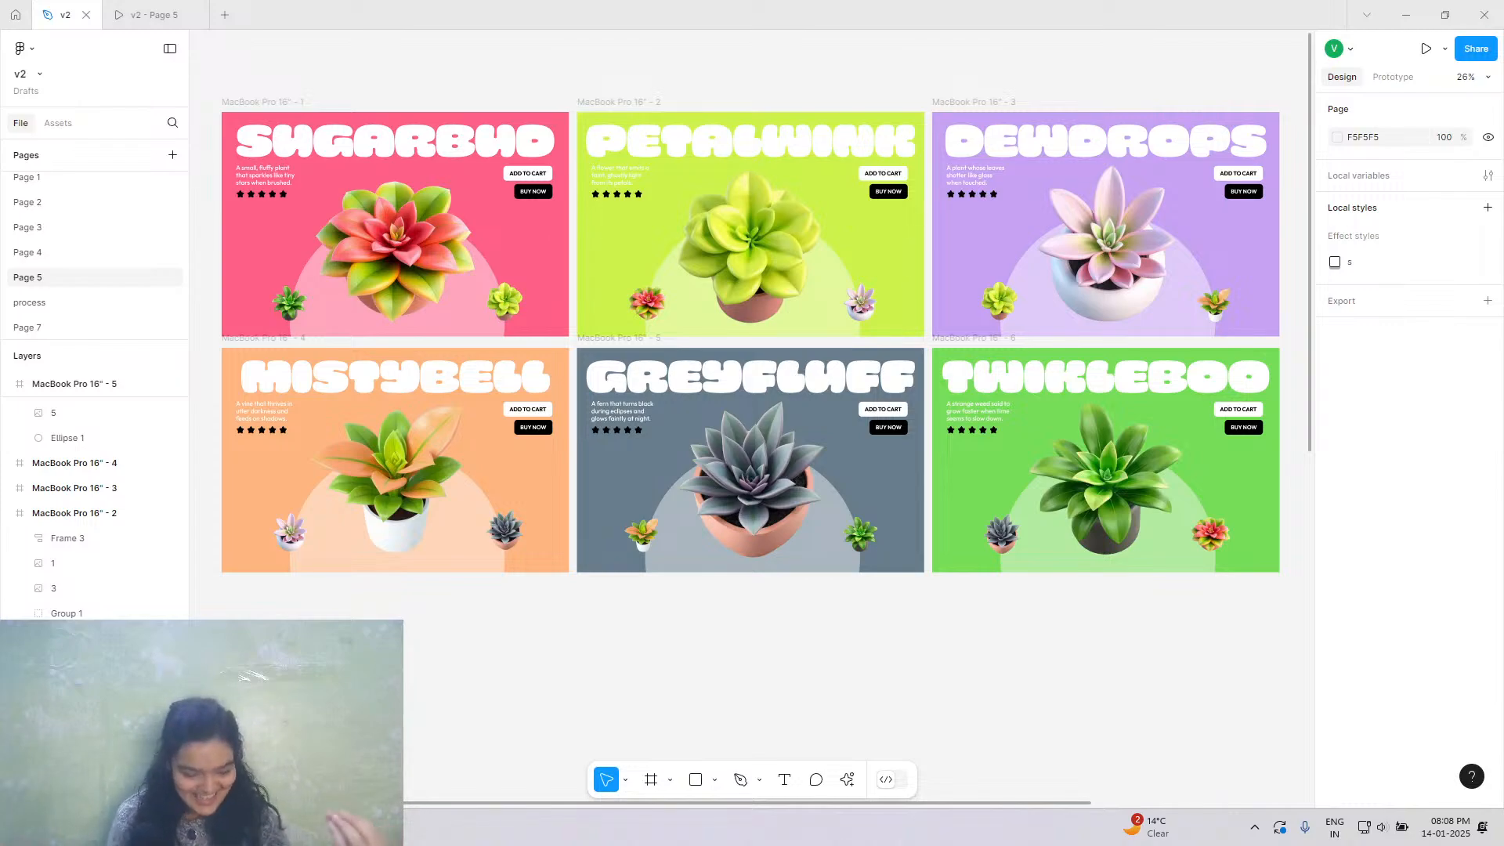
Switch to Firefox and load figma.com in a new tab.
key("alt+Tab")
left_click(336, 8)
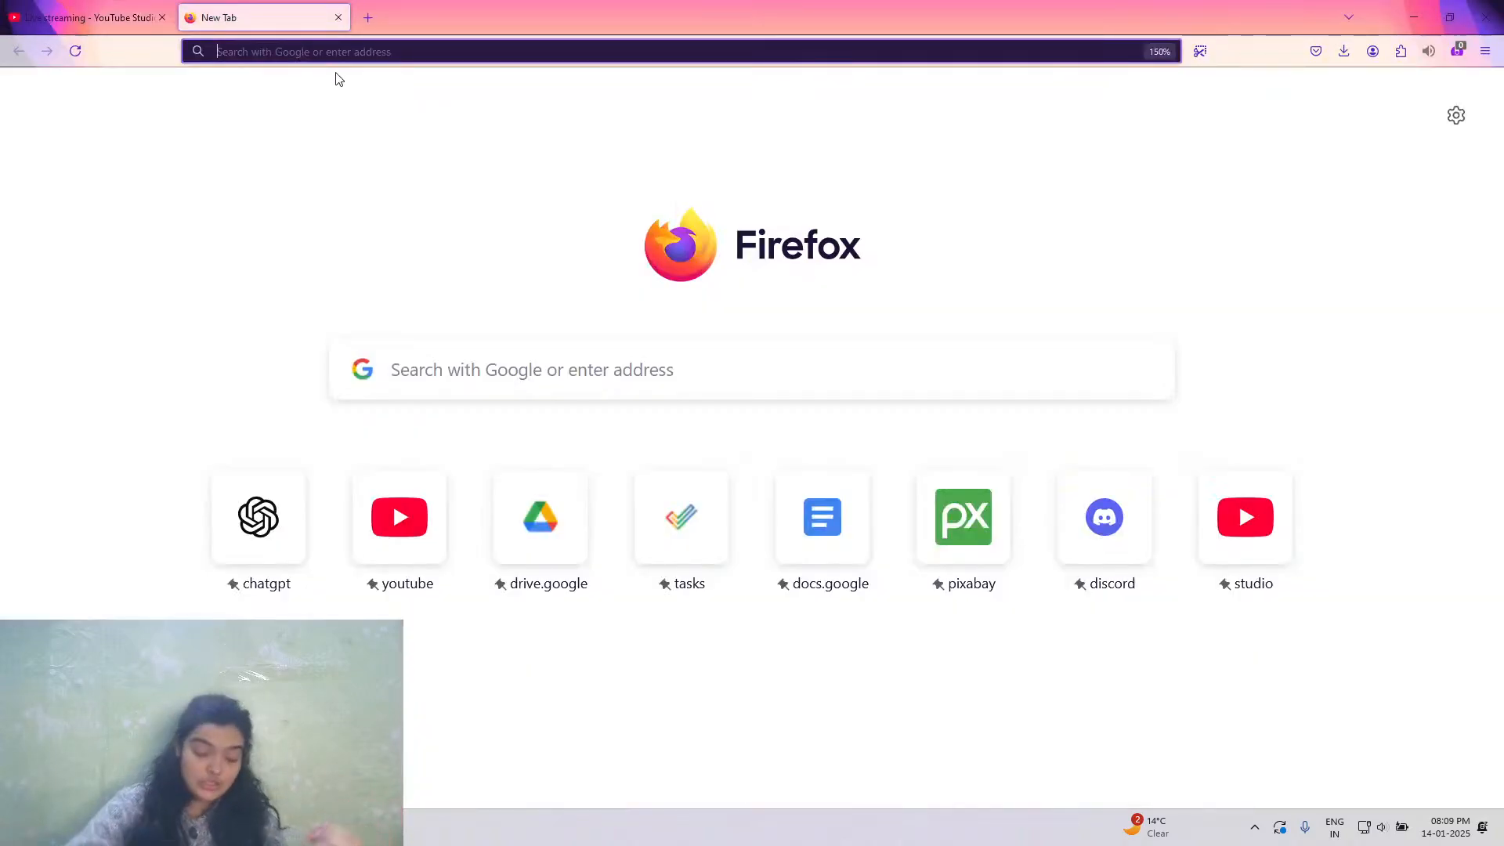
type("fim")
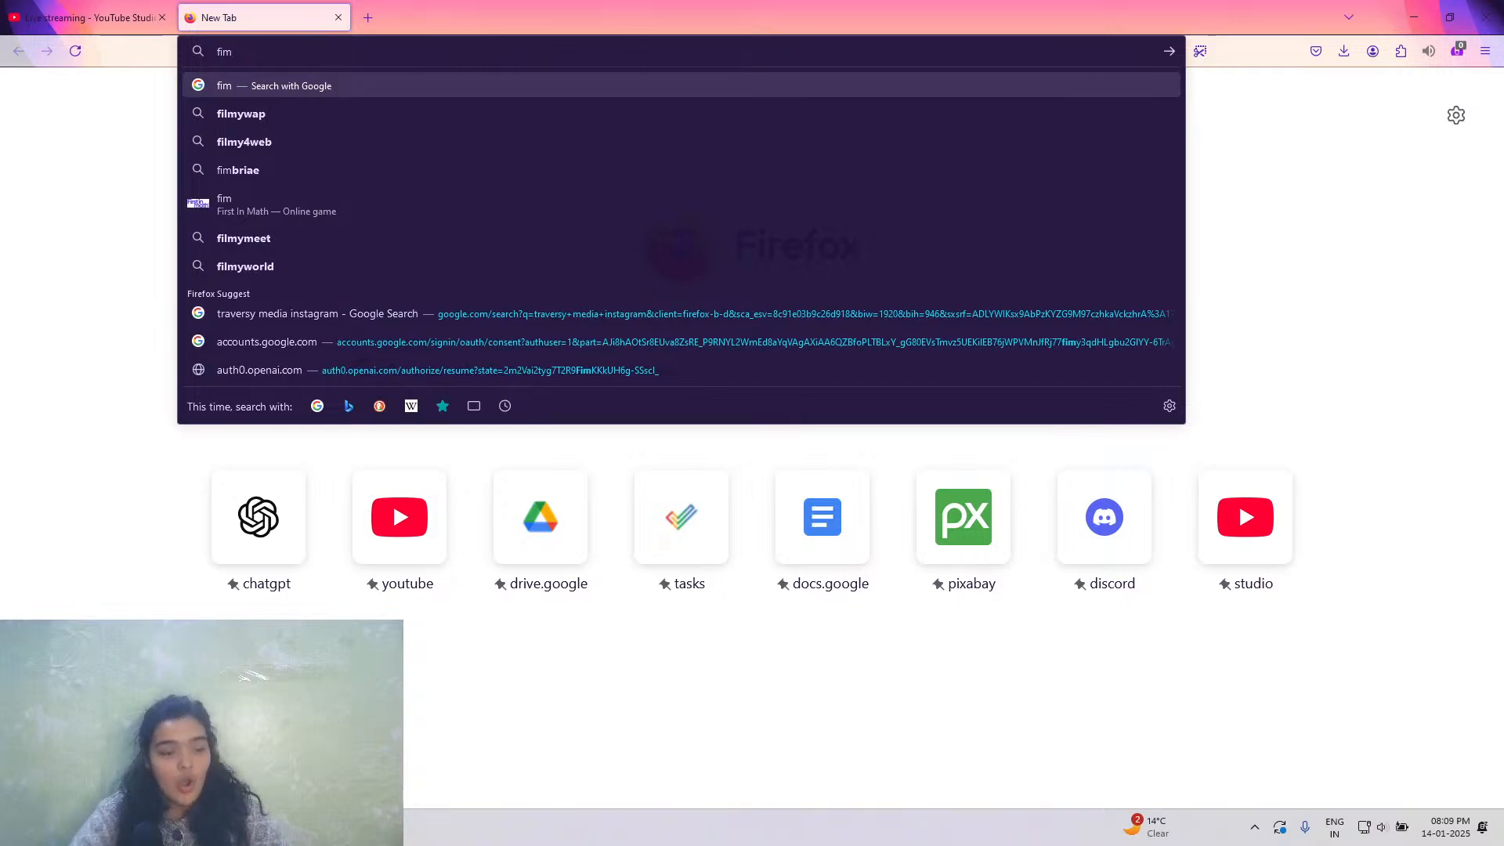
key("BackSpace")
type("gma.com/")
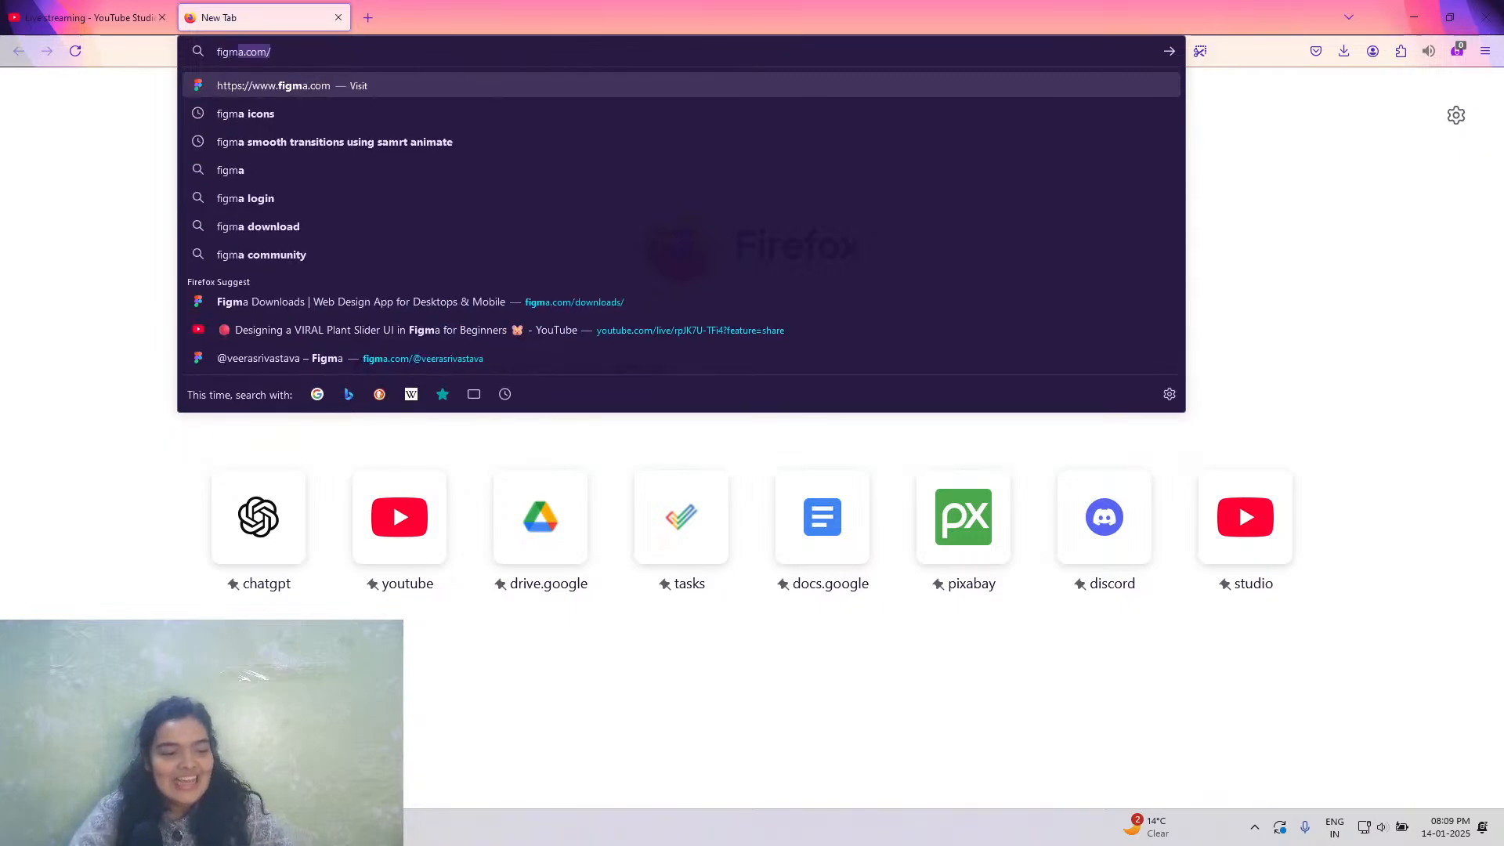
key("Return")
Go to figma.com/downloads and look at the desktop app download links.
left_click(392, 52)
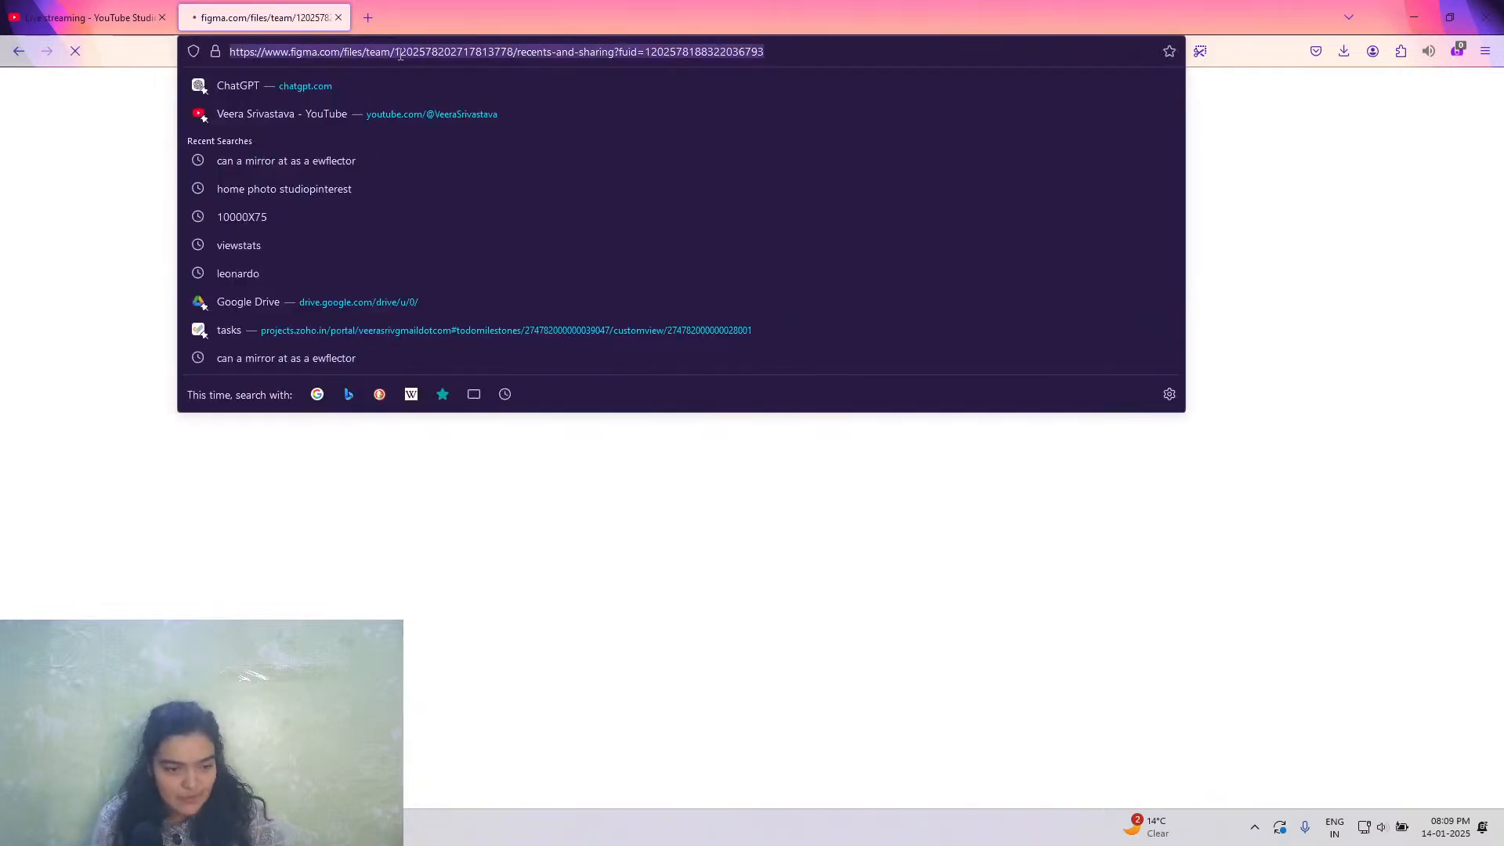
left_click_drag(345, 51, 768, 51)
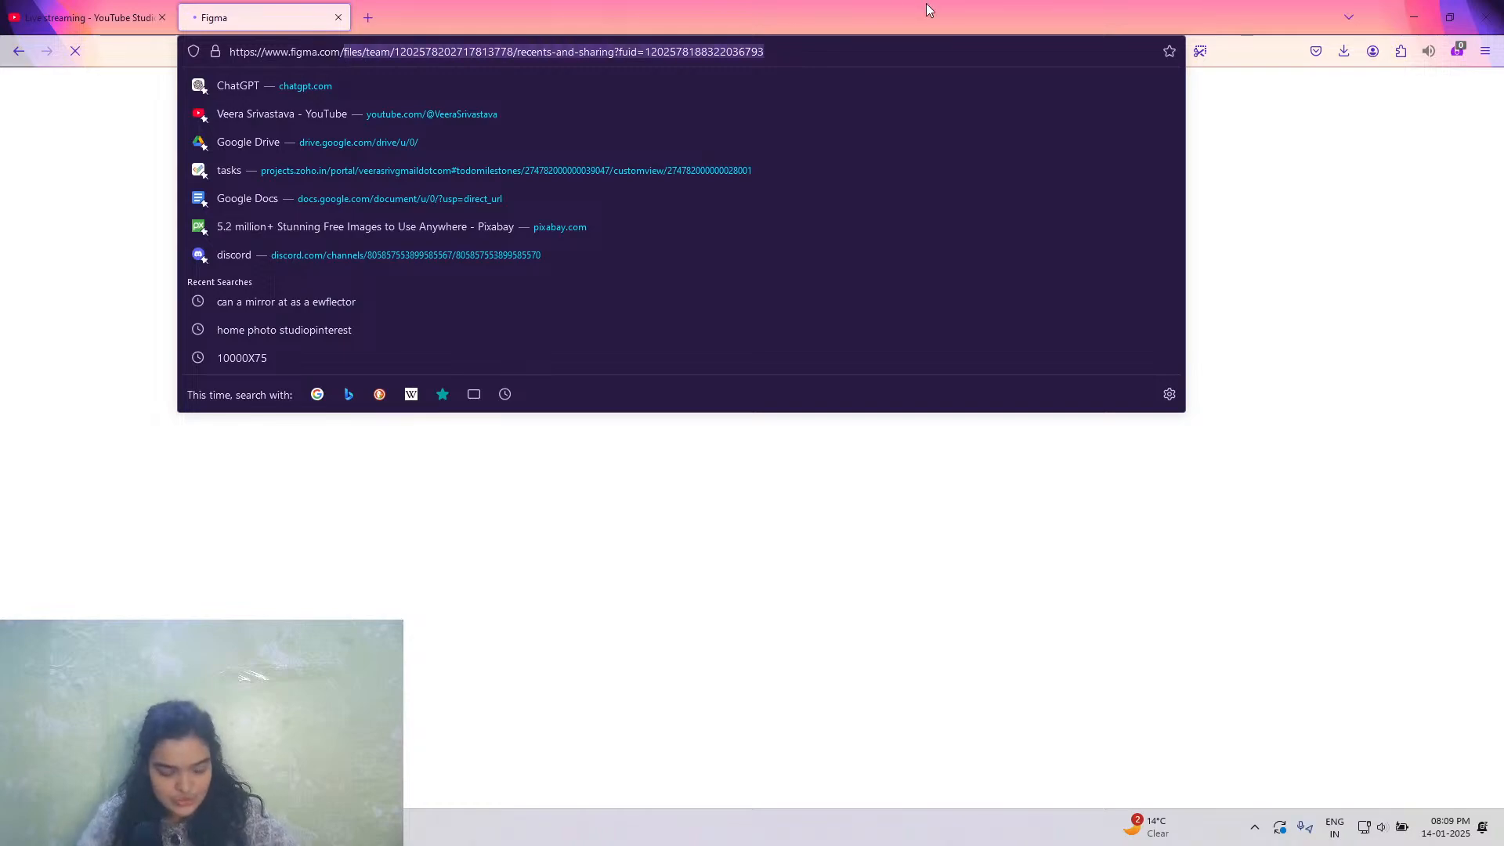
type("down")
key("Return")
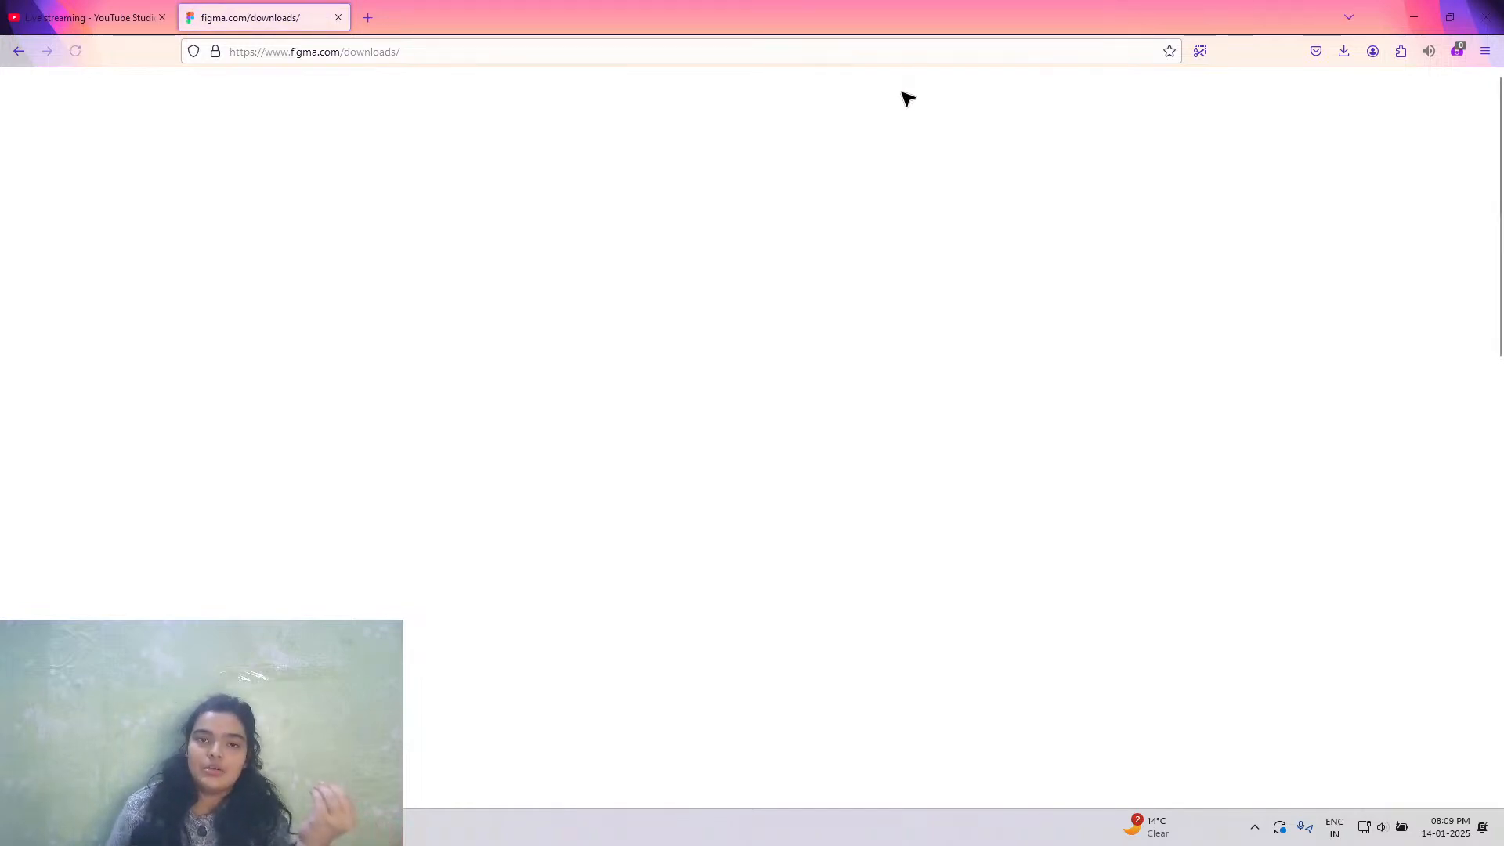
scroll(520, 352, "down", 6)
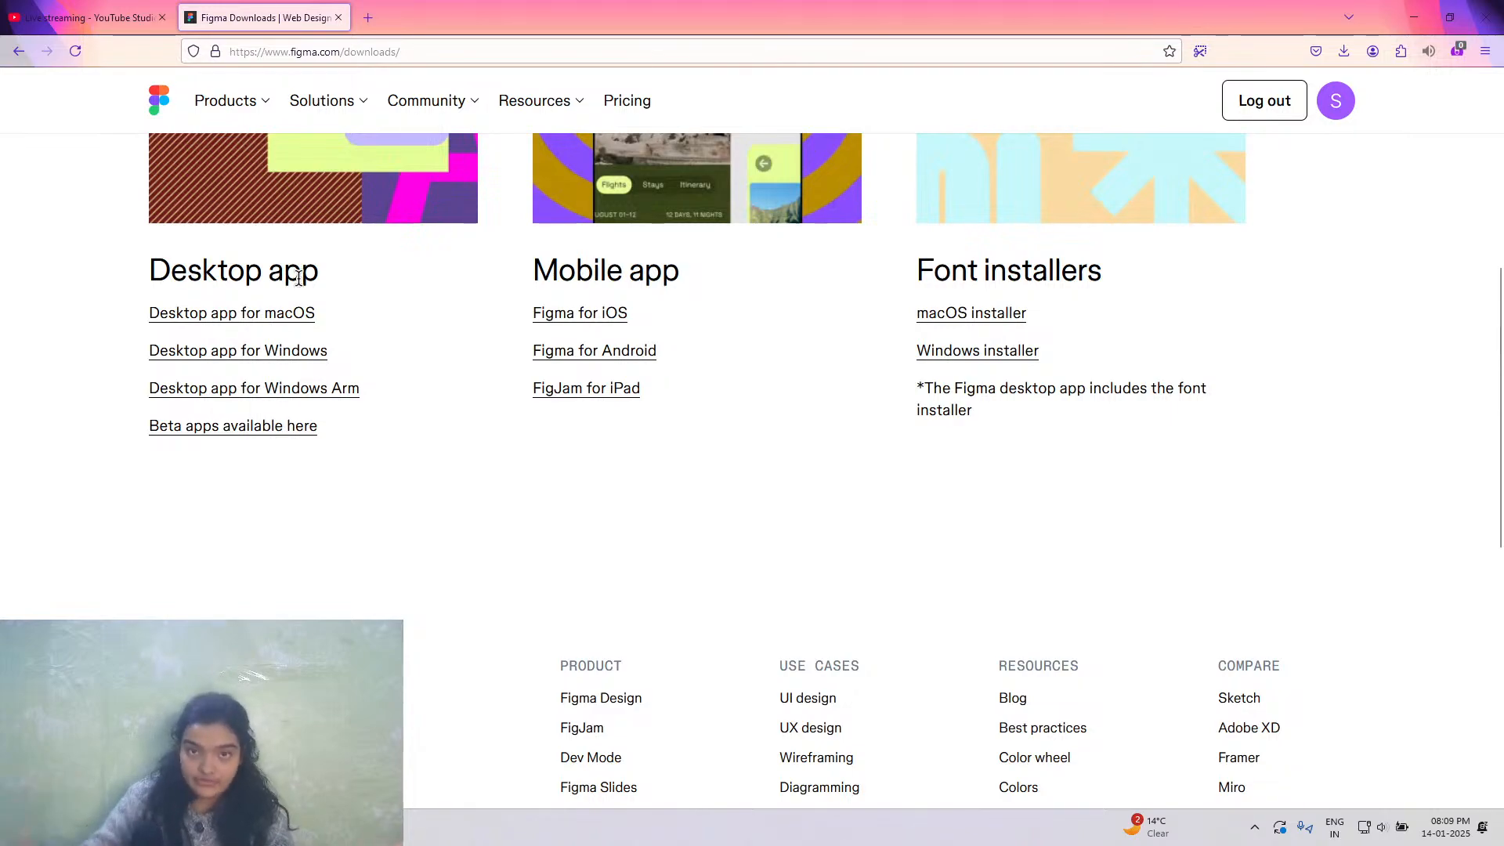
Switch back to Figma and create a new design file from the home screen.
key("alt+Tab")
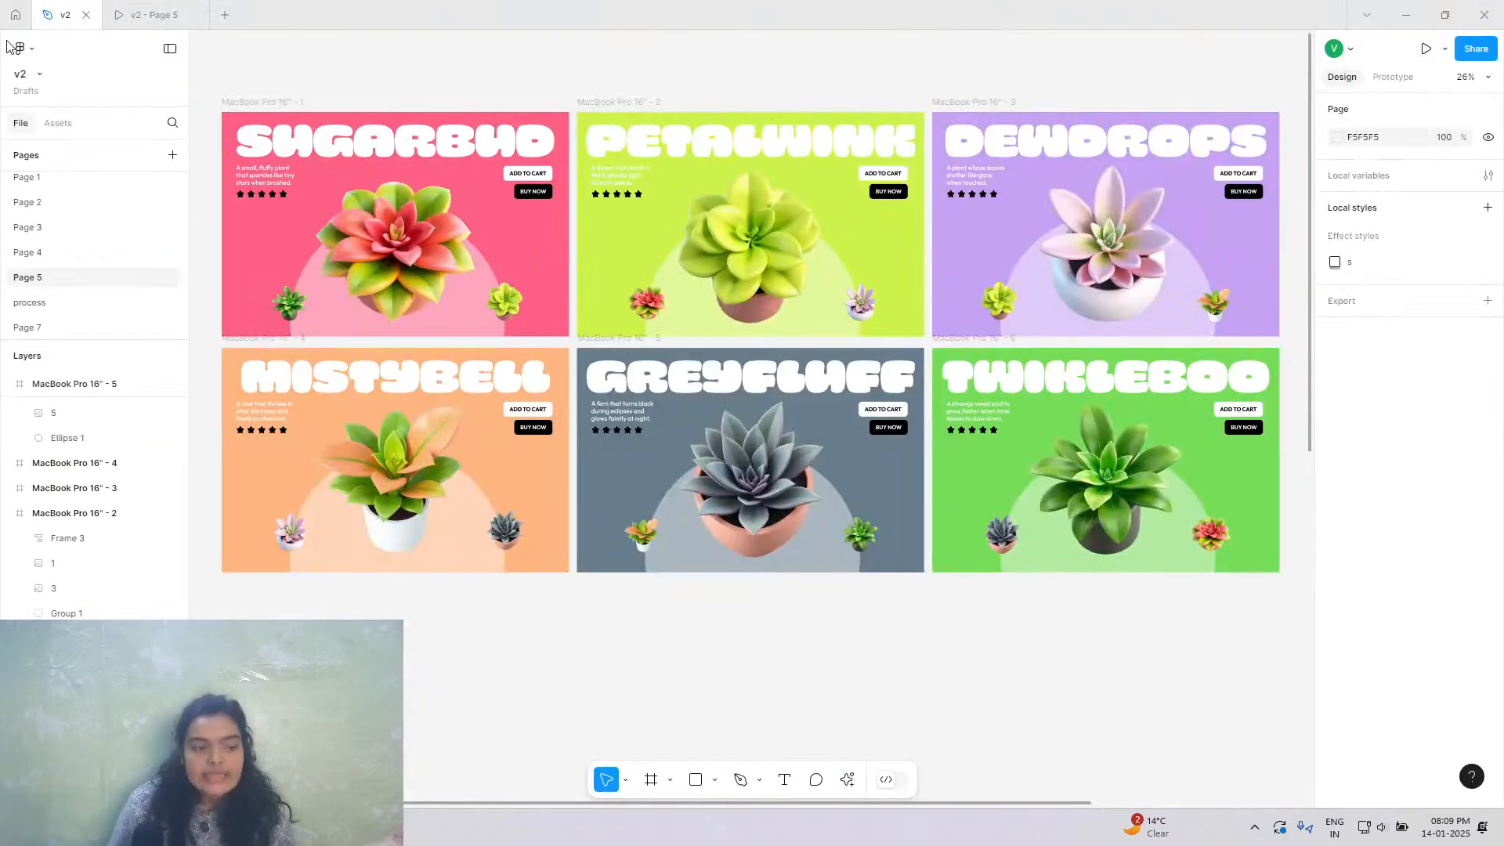
left_click(15, 16)
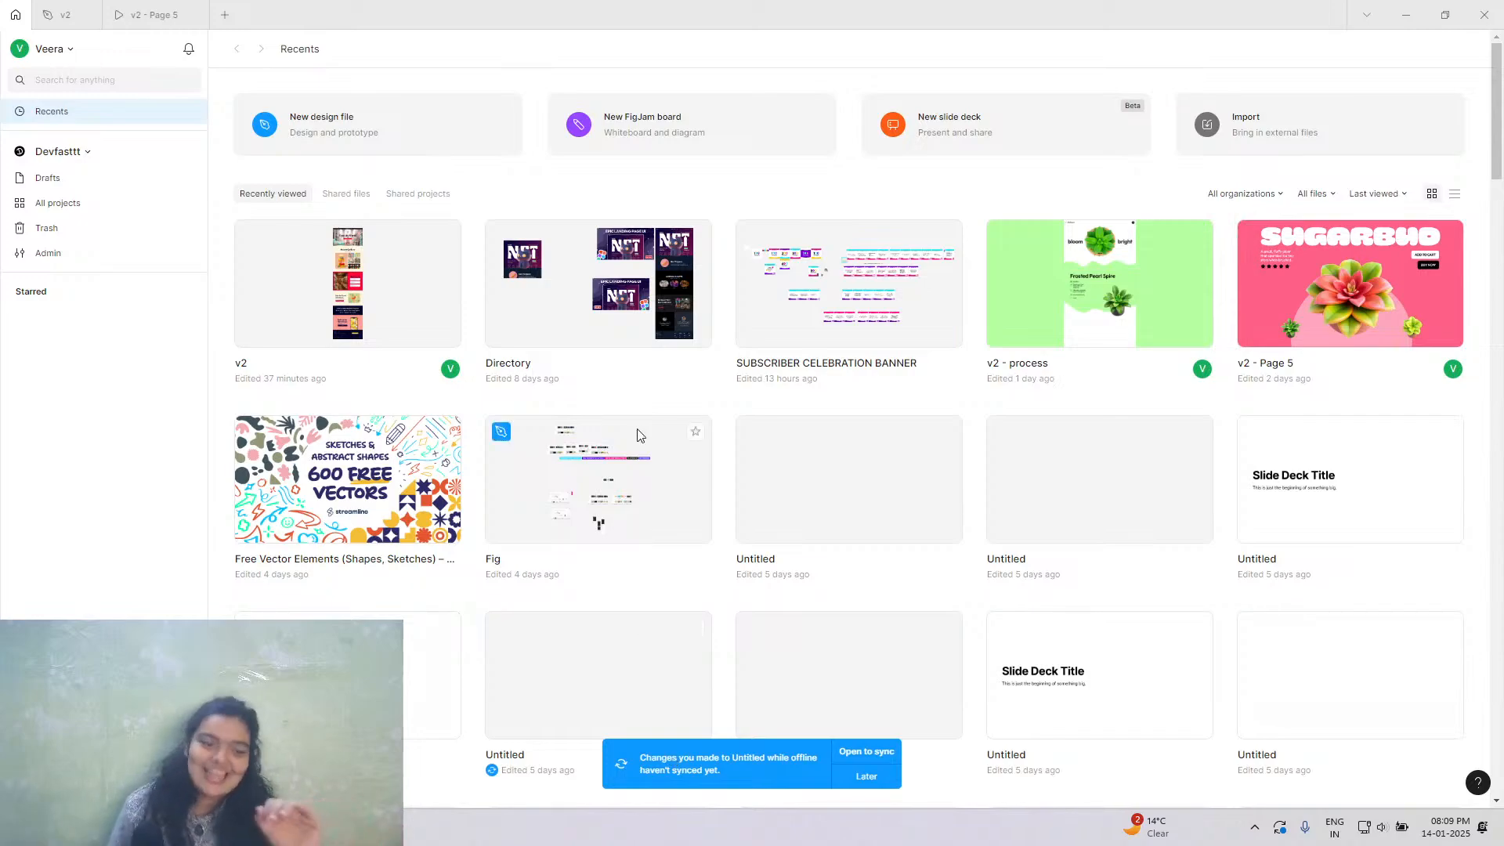
left_click(429, 148)
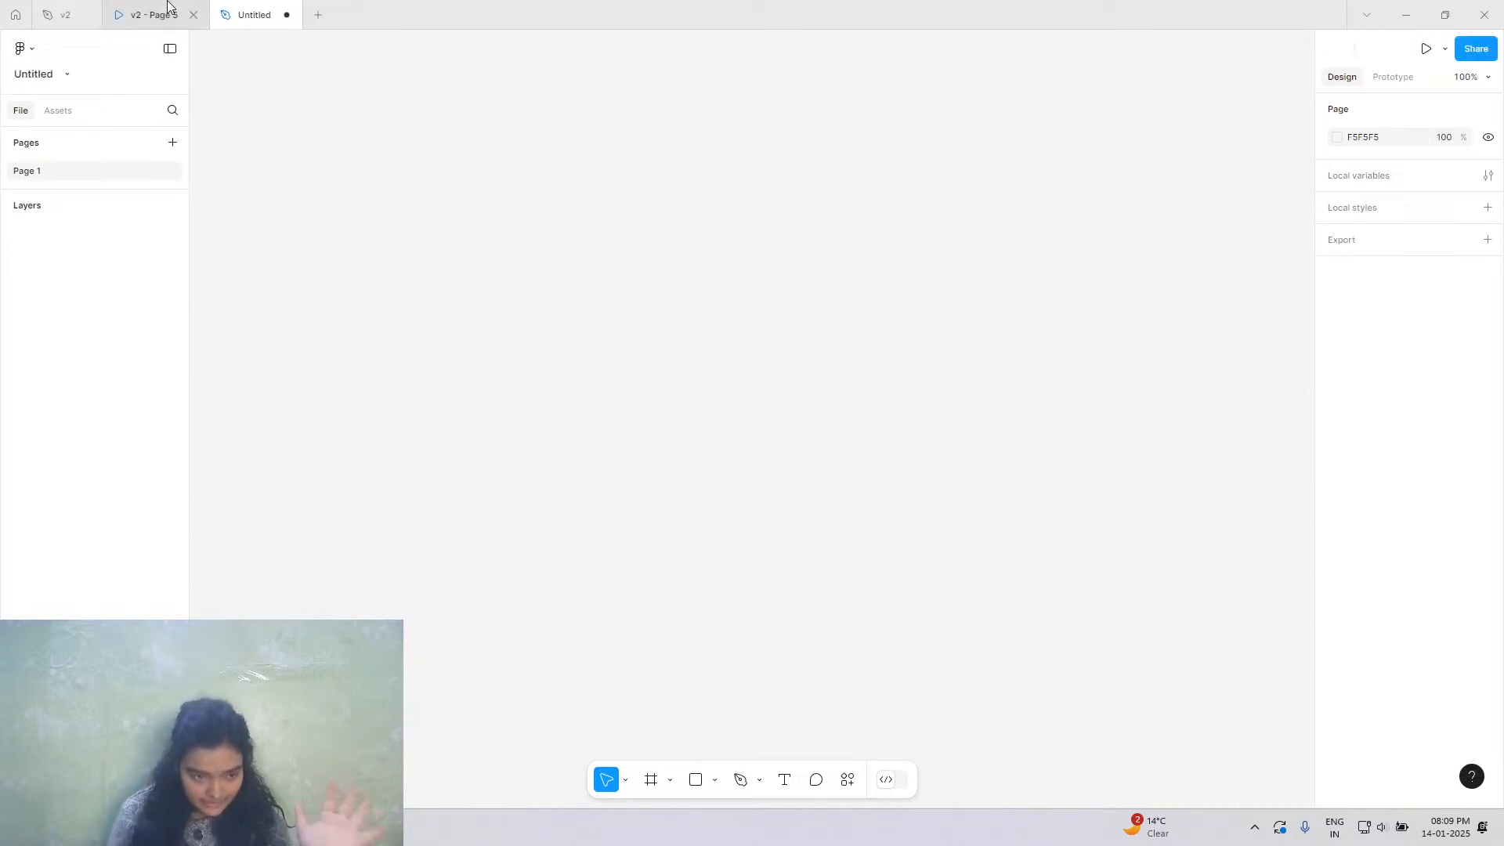
mouse_move(166, 4)
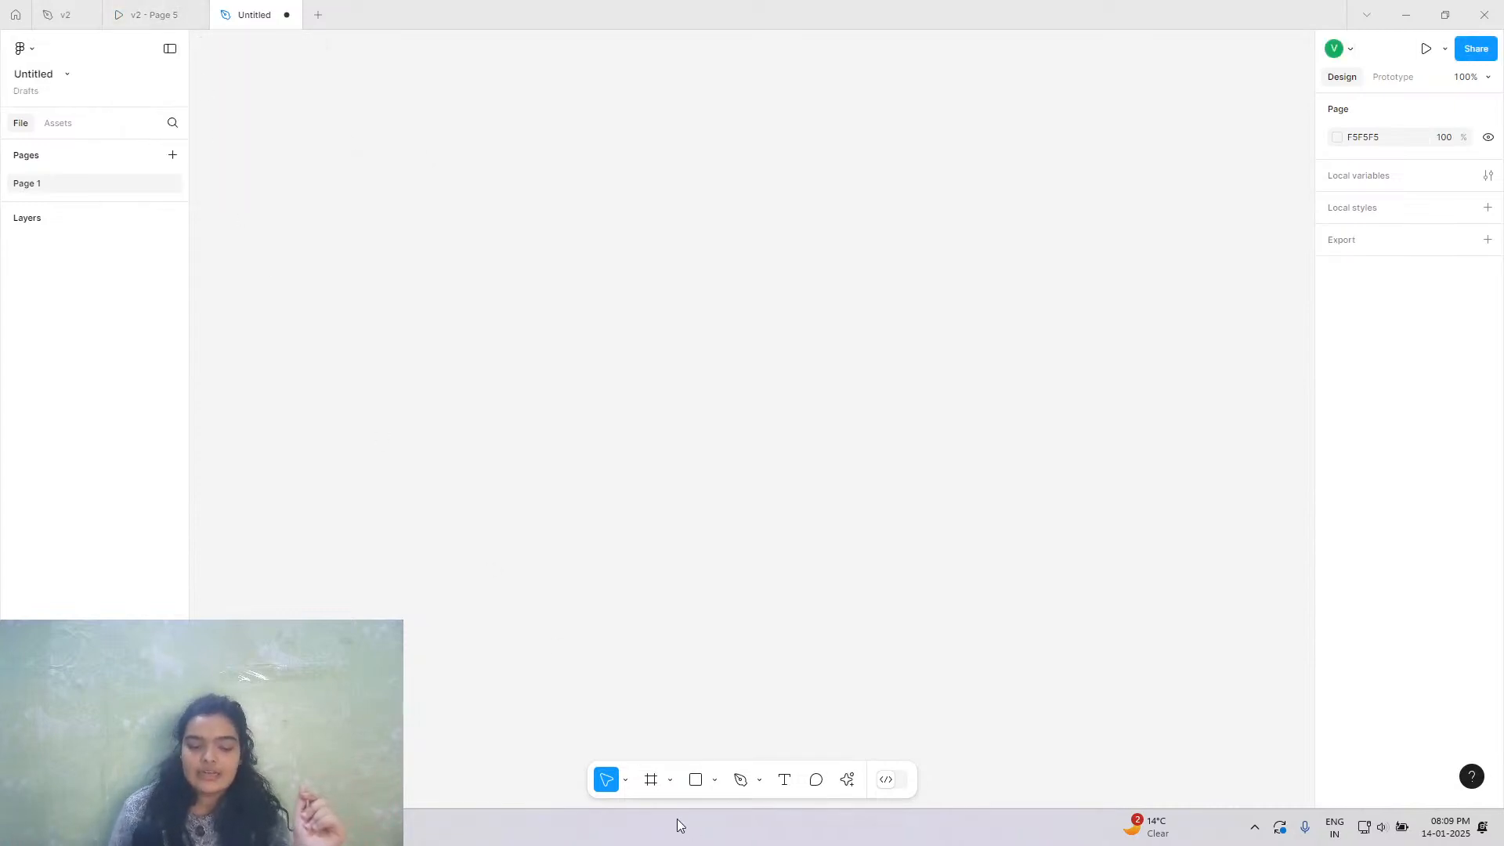
Add a MacBook Pro 16" desktop preset frame to the Untitled file, consulting the v2 plant frames.
left_click(650, 783)
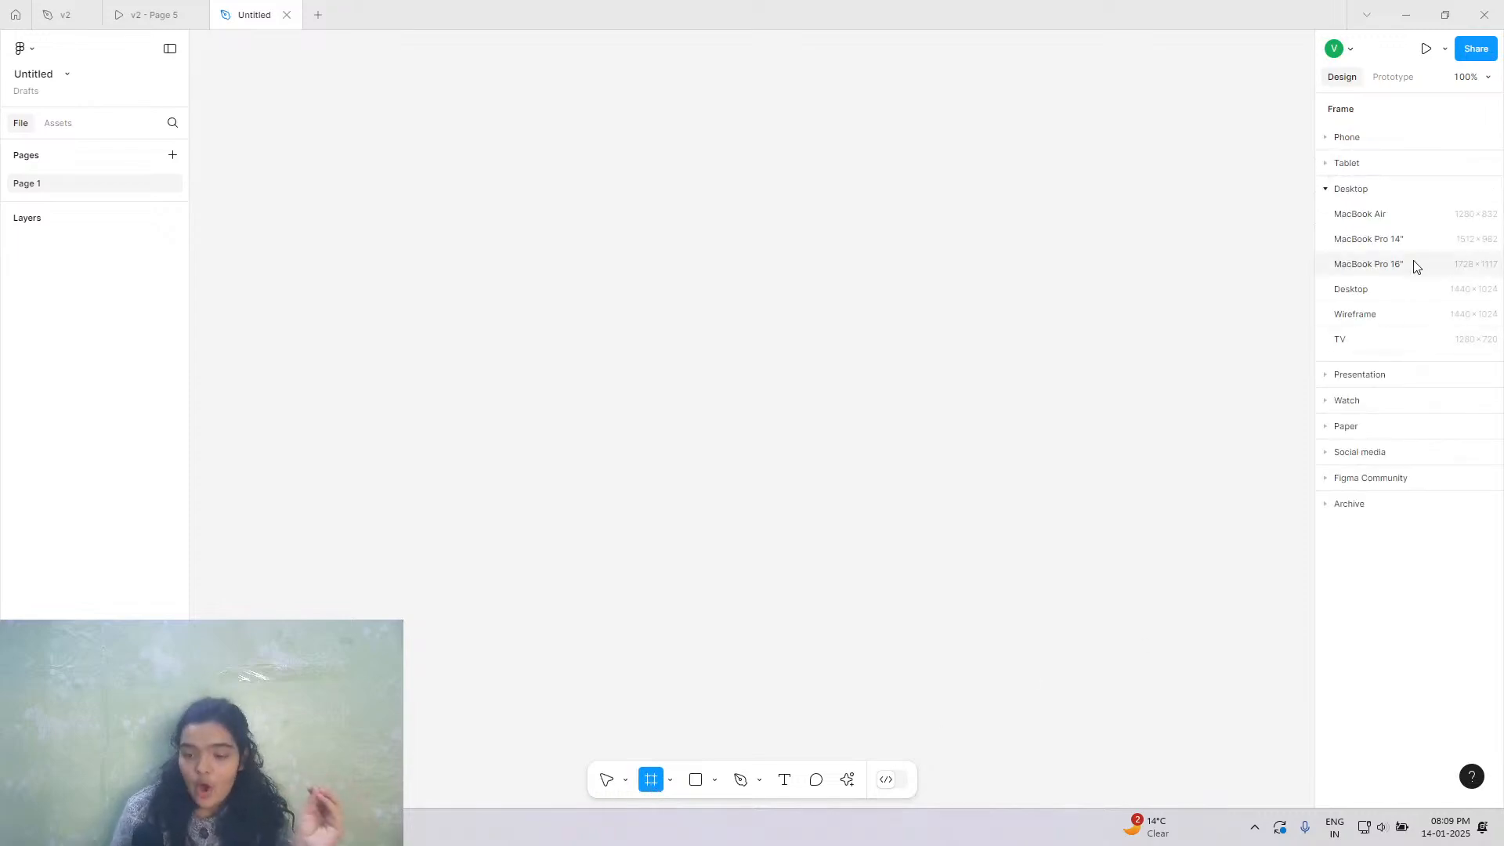
left_click(69, 14)
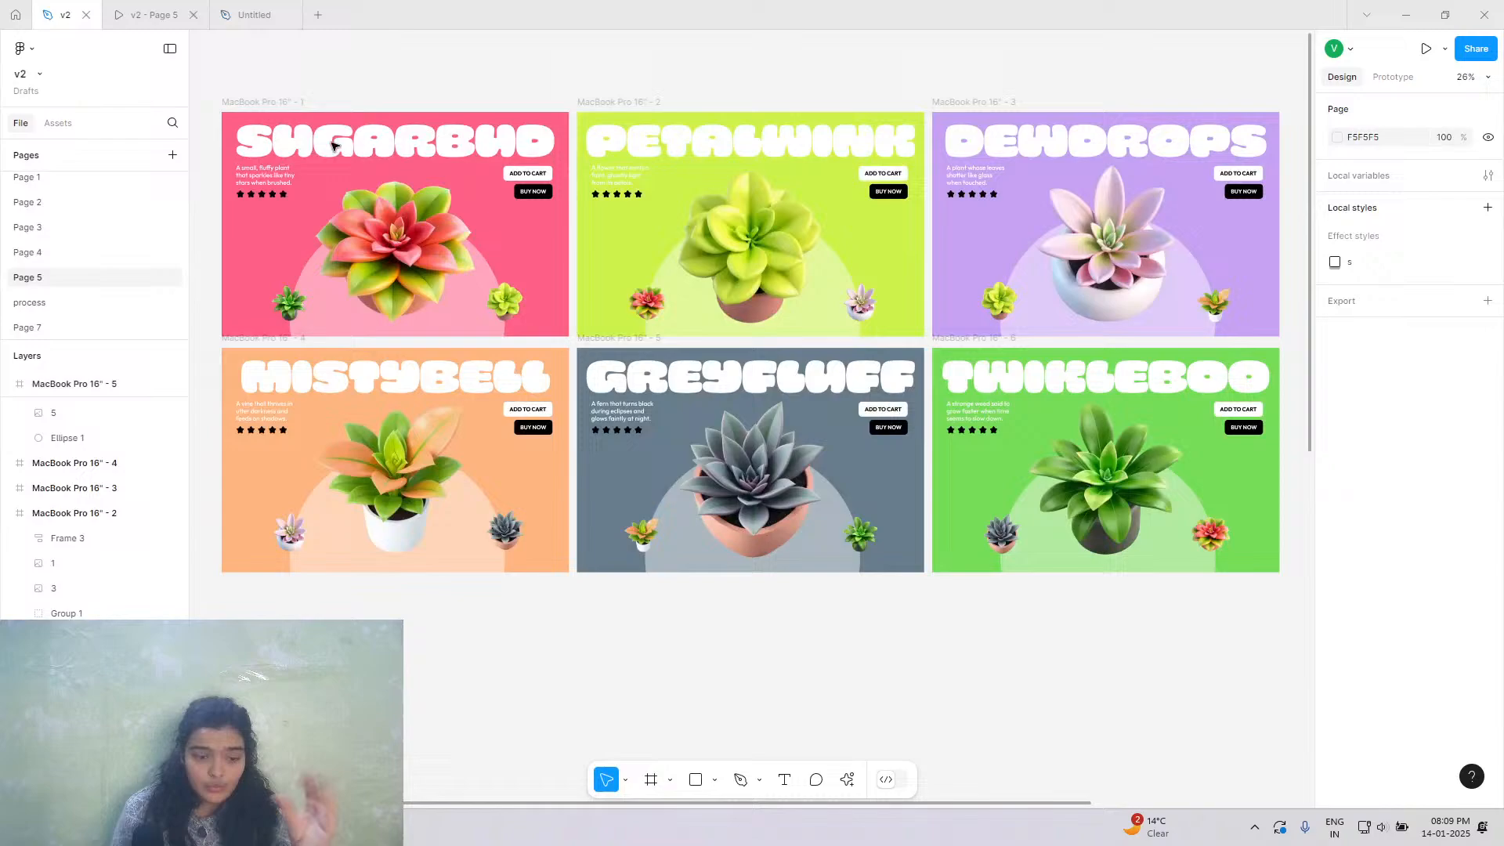
left_click(278, 6)
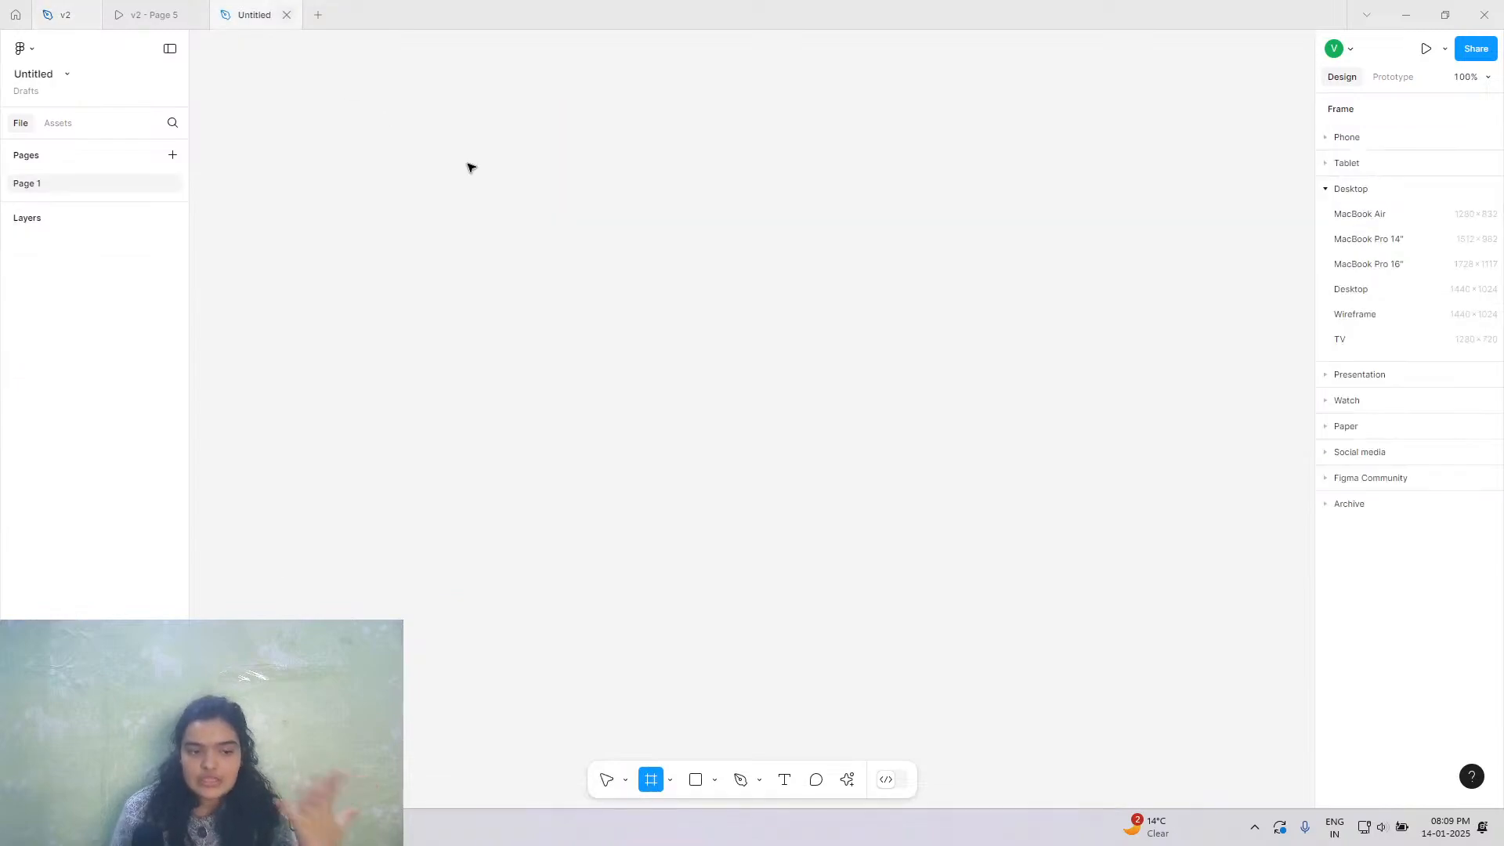
left_click(1322, 266)
left_click(654, 780)
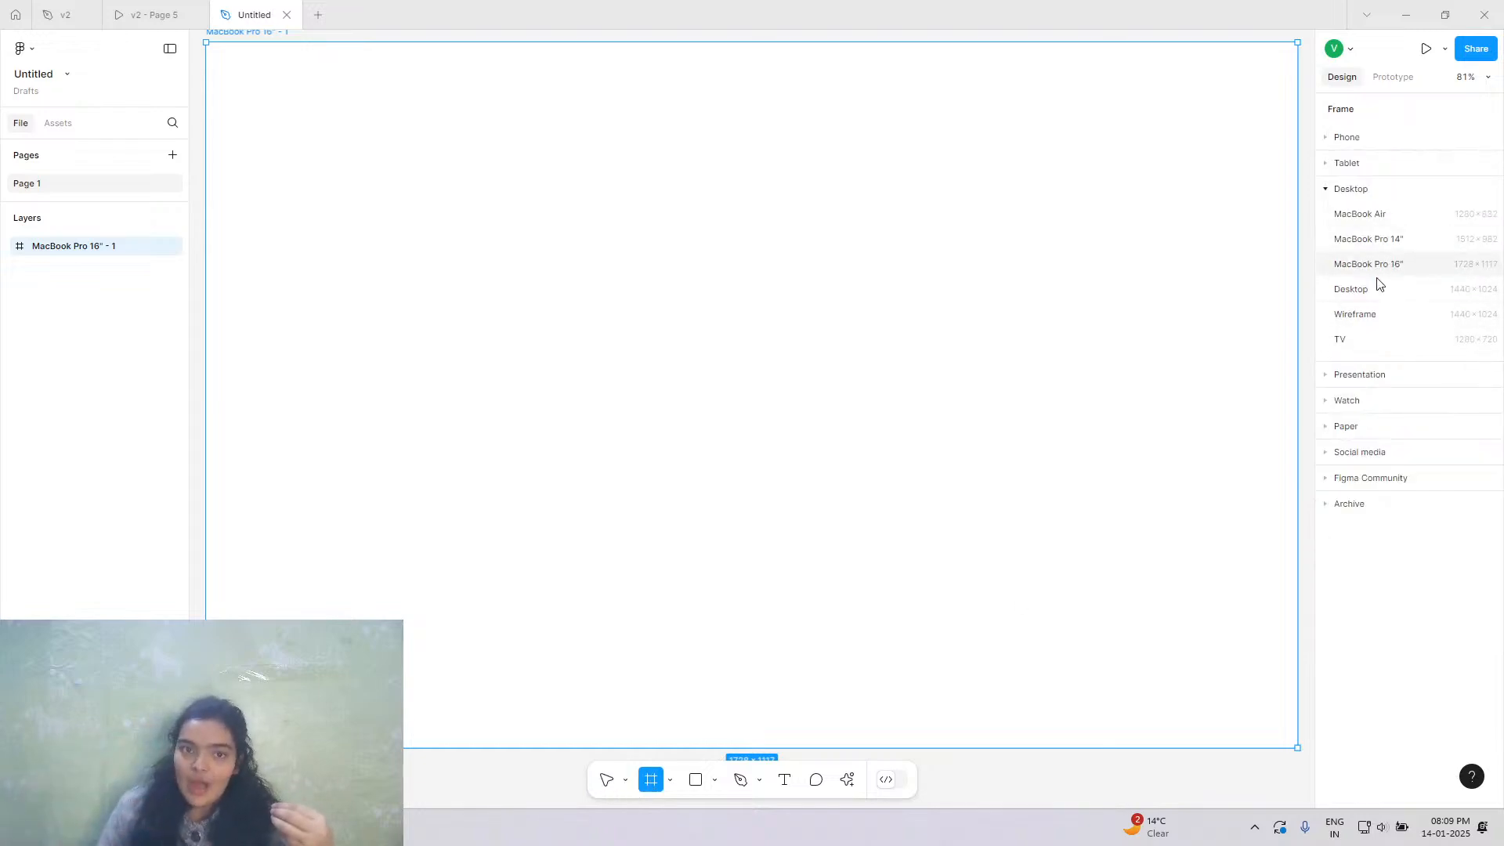
scroll(358, 513, "down", 3)
scroll(357, 514, "down", 6)
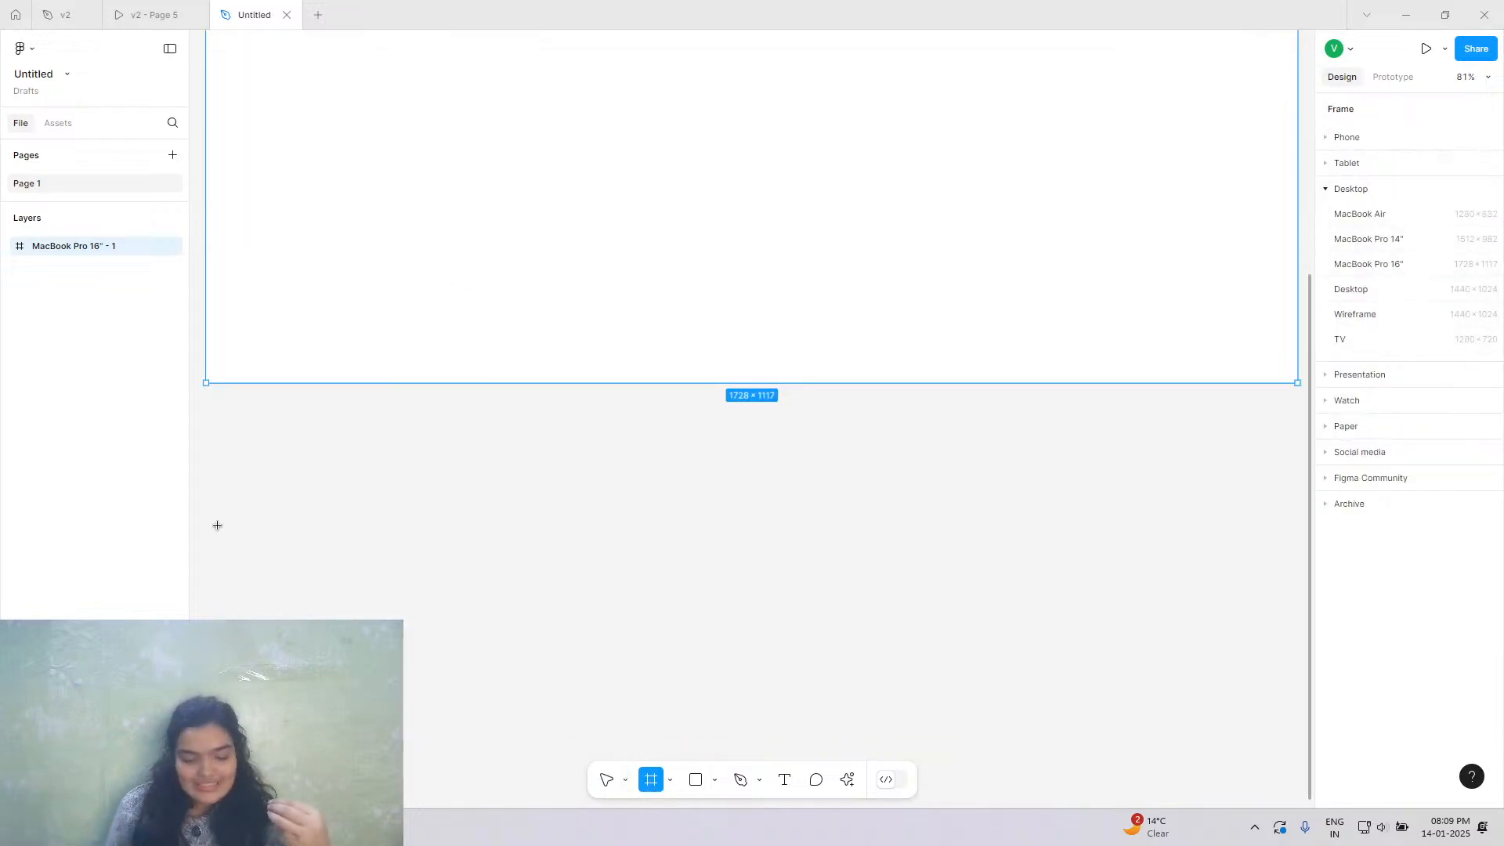
left_click_drag(210, 432, 839, 692)
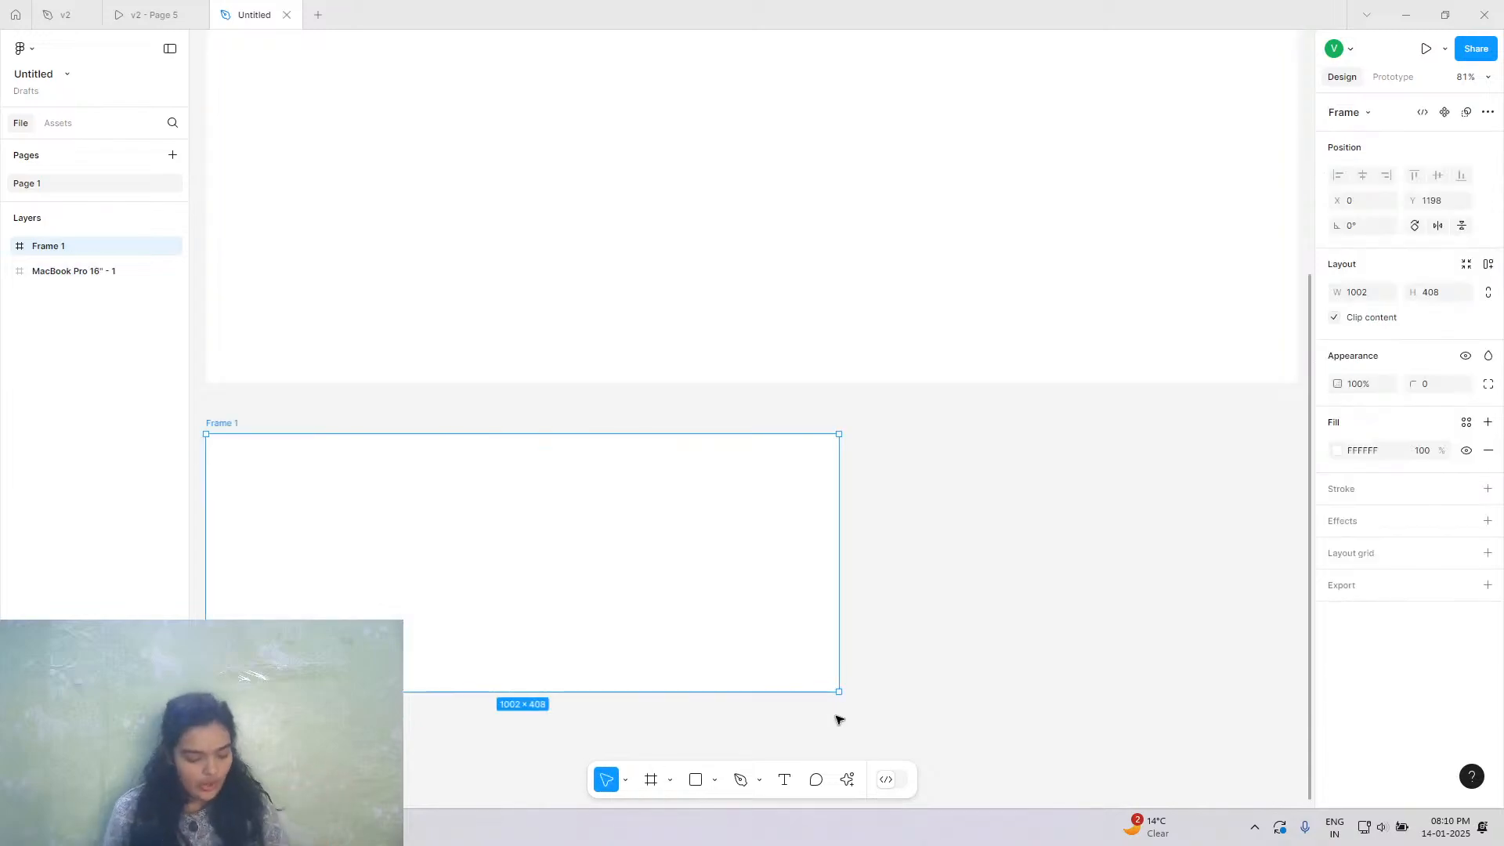
key("ctrl+z")
scroll(1058, 486, "up", 3)
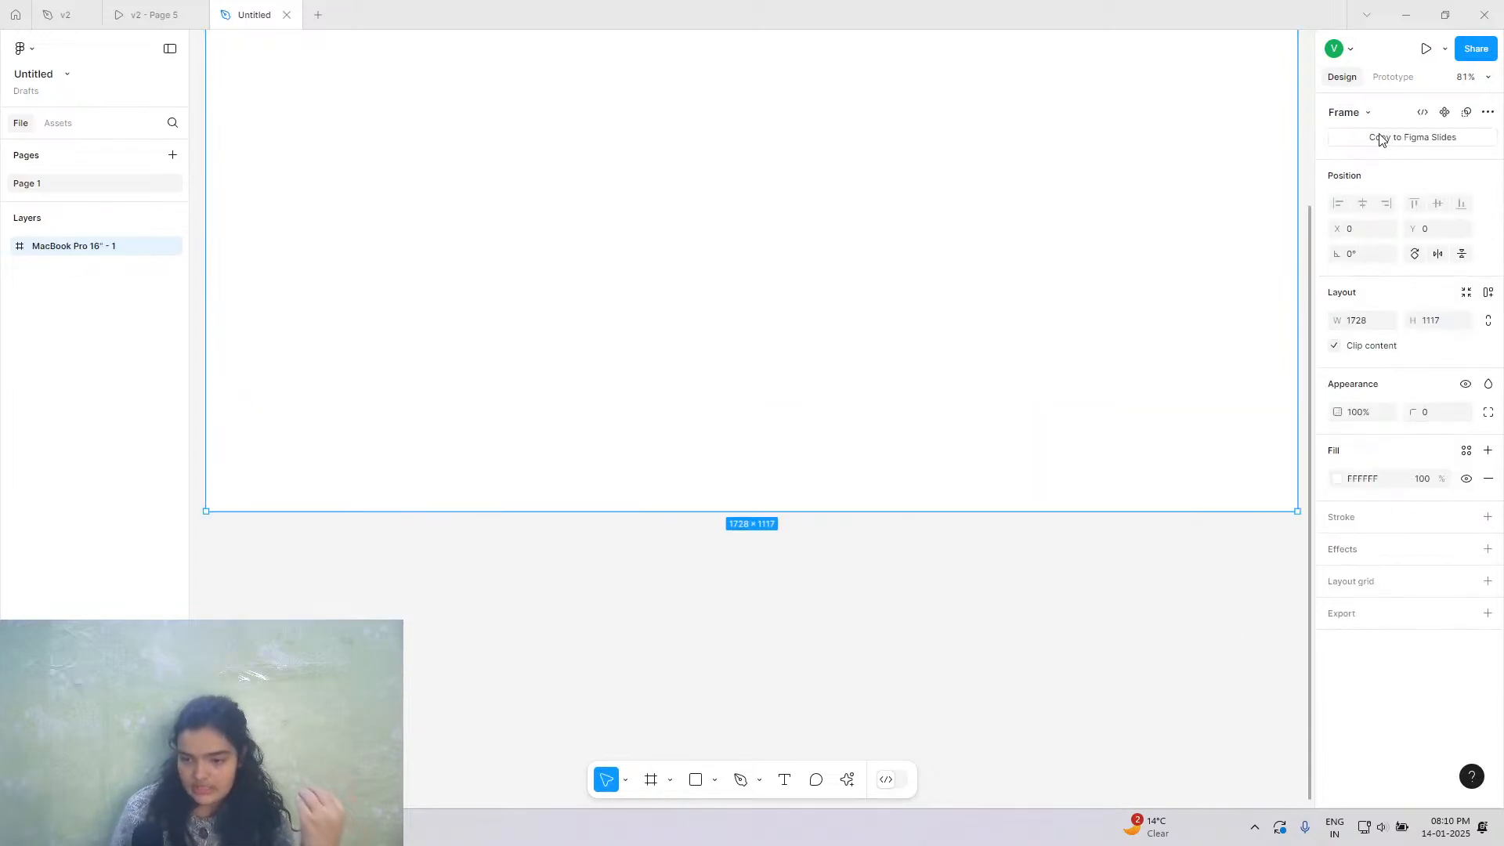
scroll(1253, 150, "up", 6)
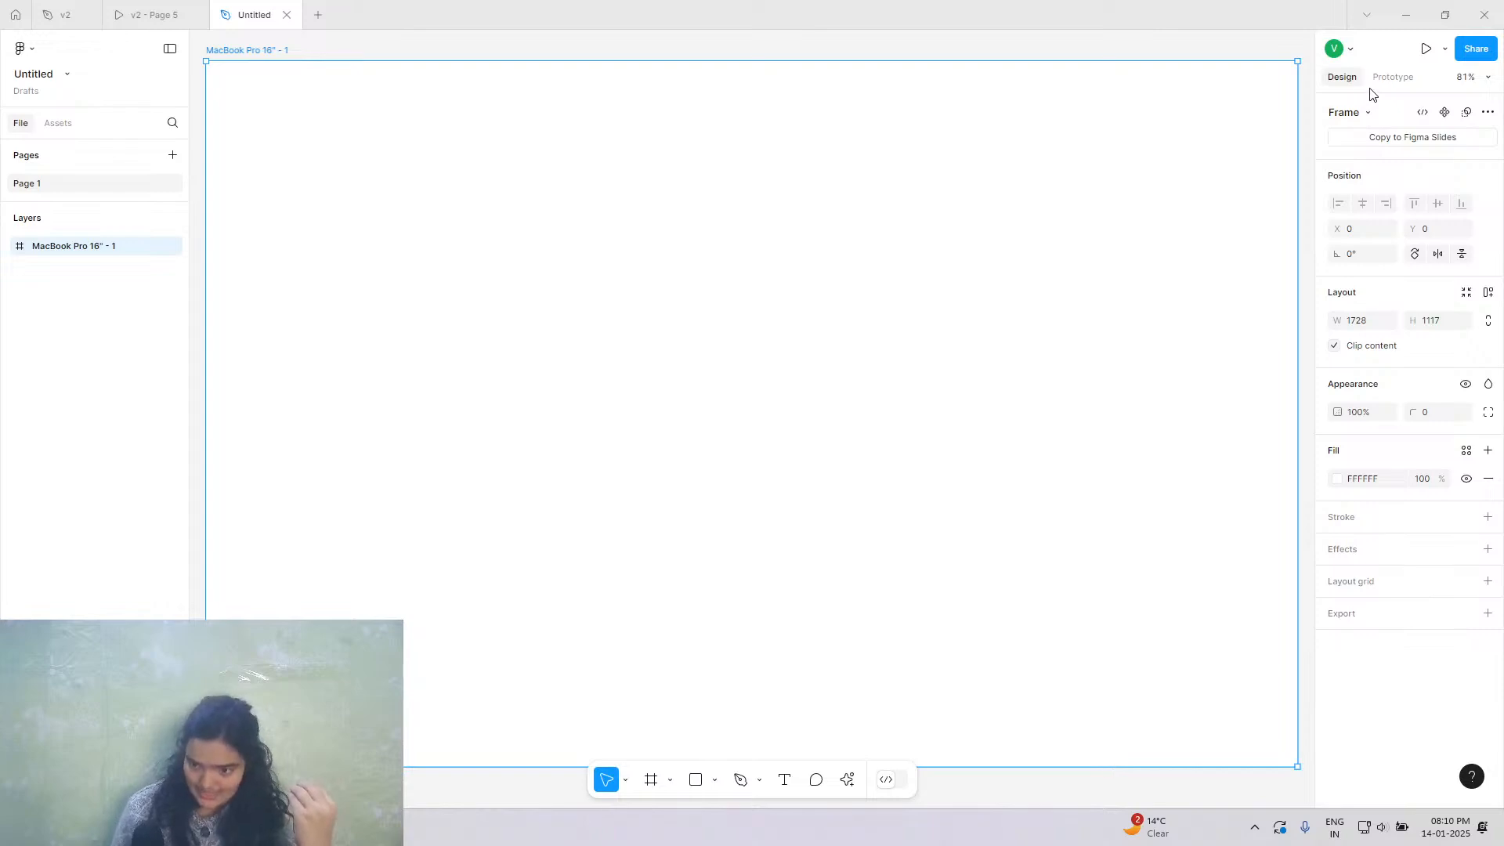
Set the prototype device to MacBook Pro 16" and compare it with the v2 - Page 5 prototype preview.
left_click(1374, 84)
scroll(268, 207, "down", 1)
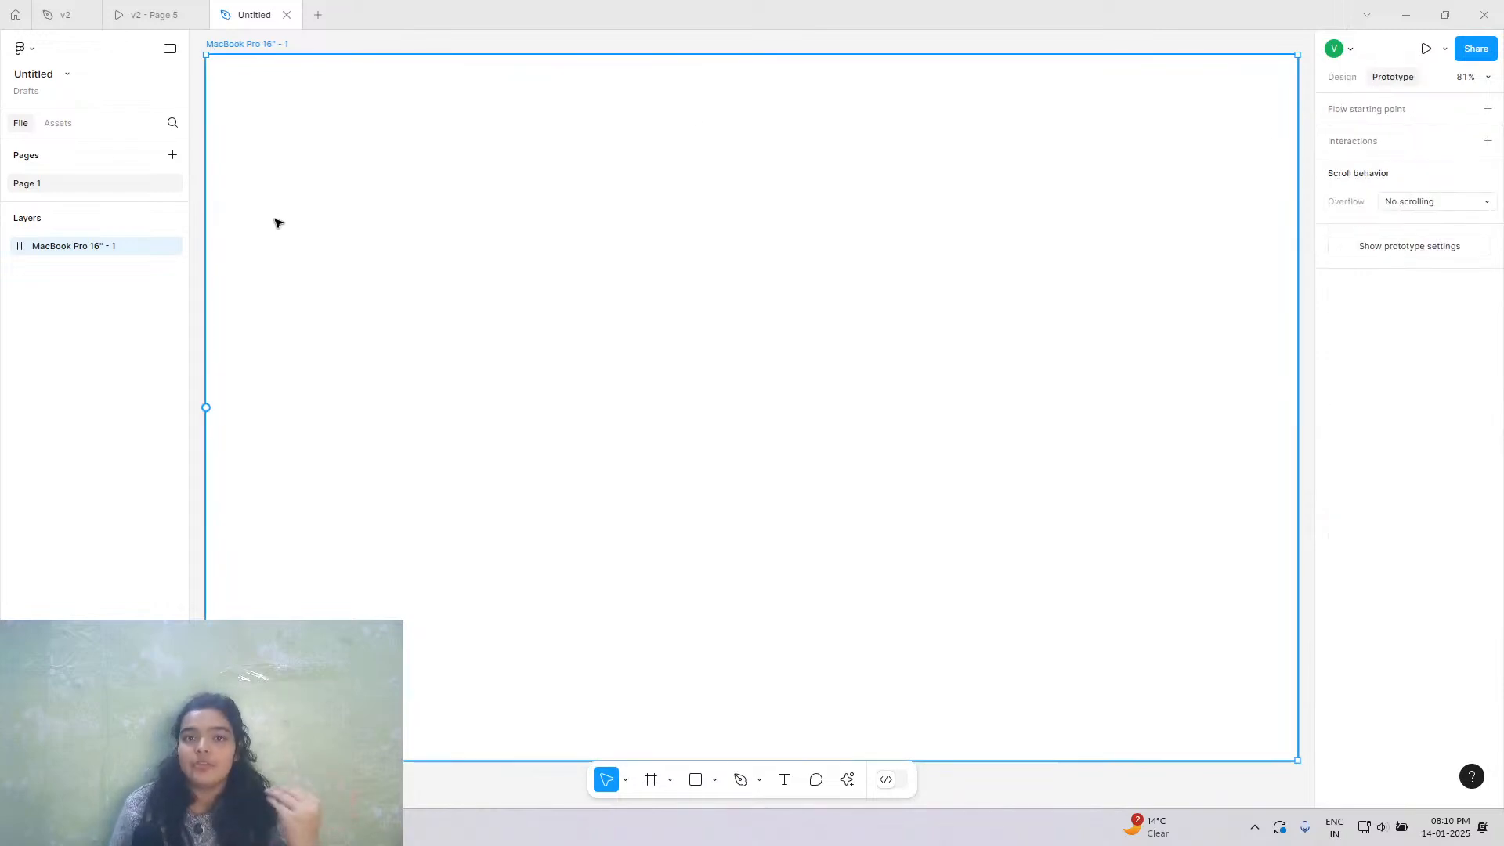
left_click(1374, 260)
left_click(1419, 136)
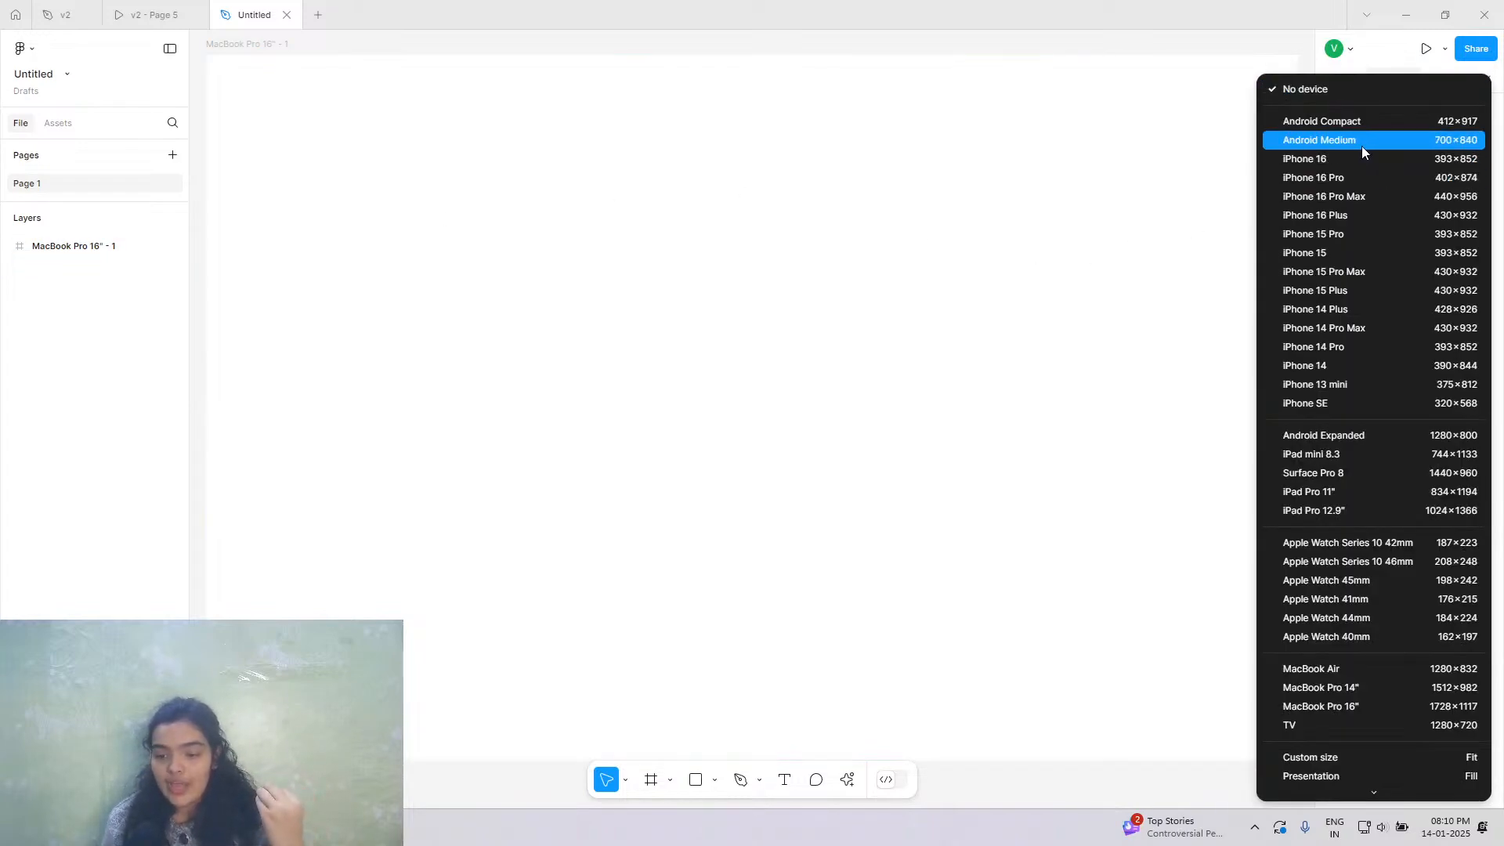
left_click(1332, 706)
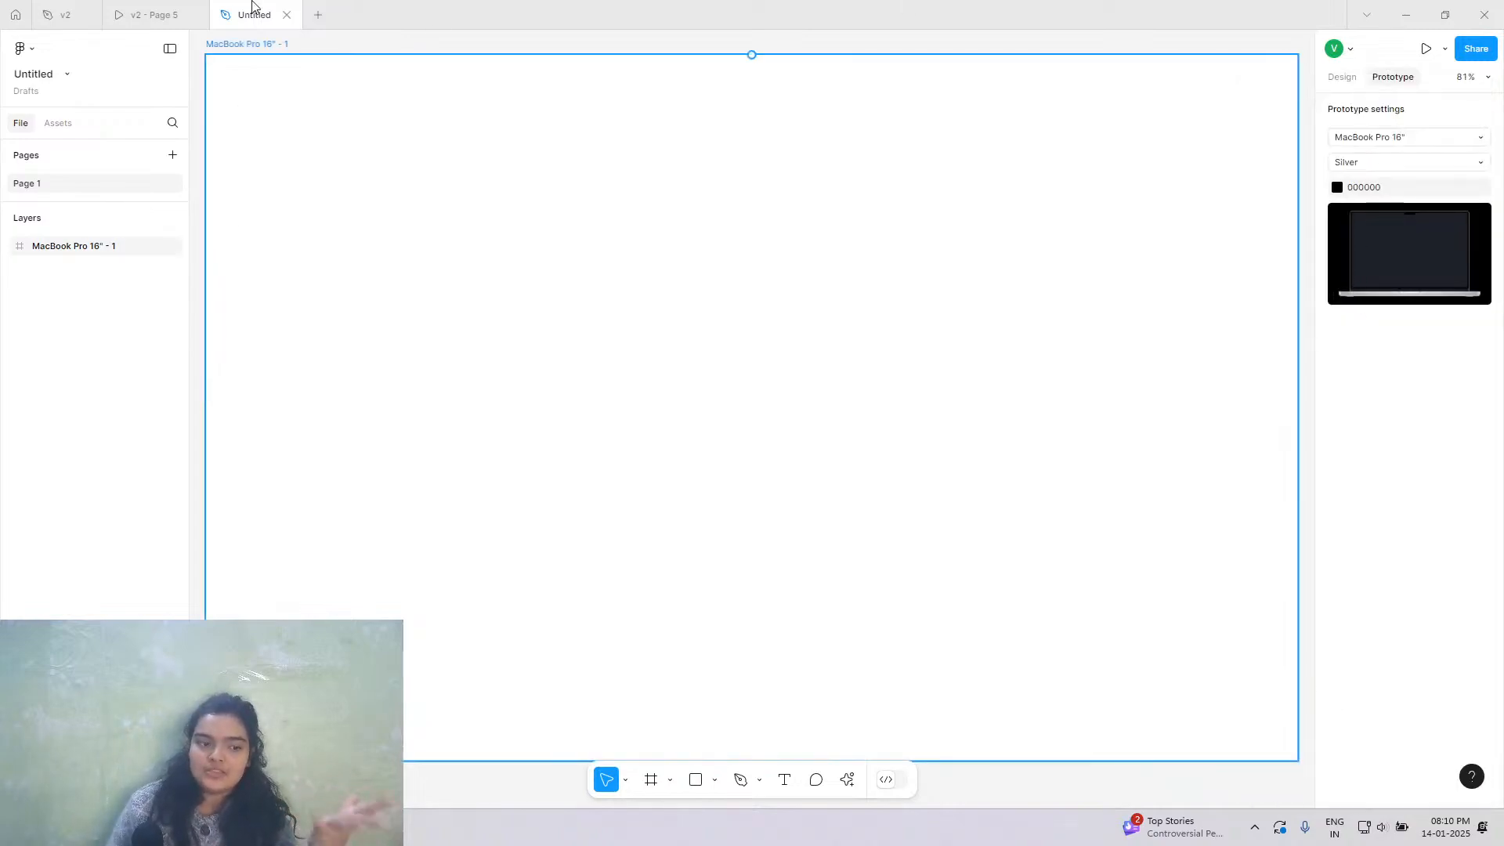
left_click(157, 14)
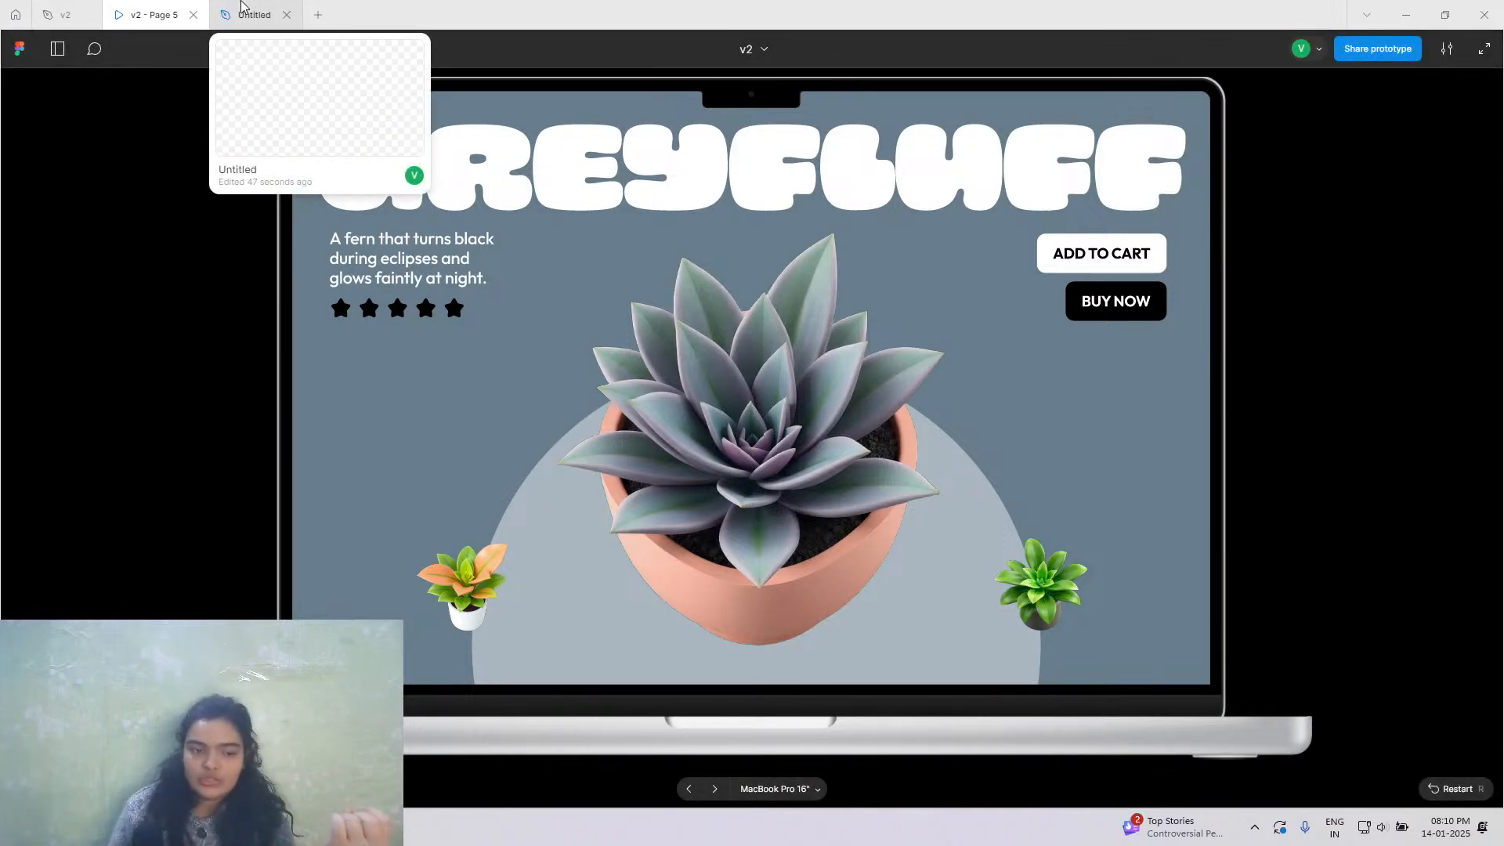
left_click(243, 7)
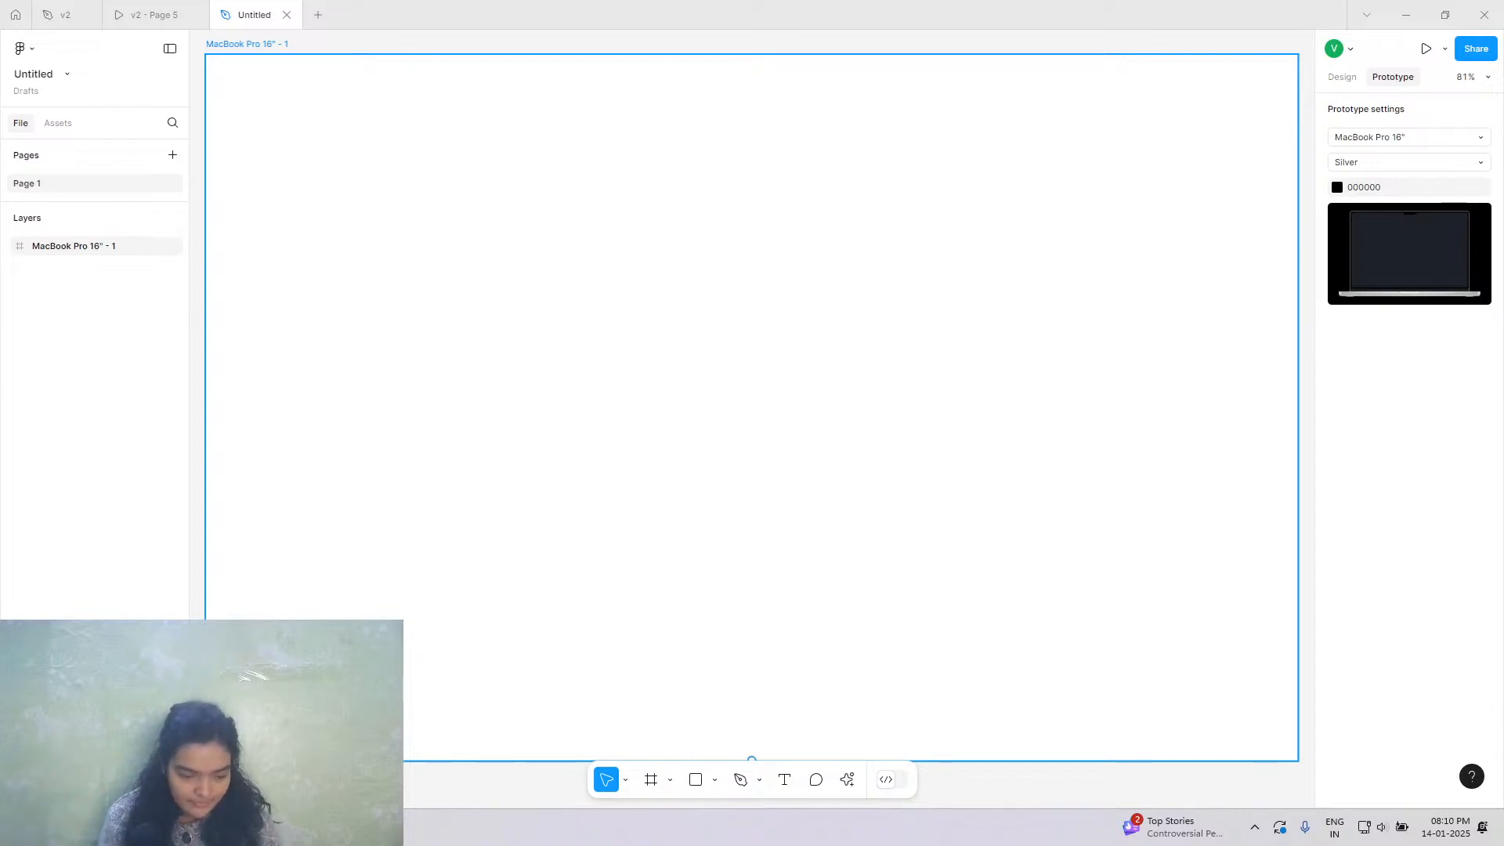
Copy the large plant images from all six Page 5 frames in v2 and paste them into the Untitled file.
left_click(55, 13)
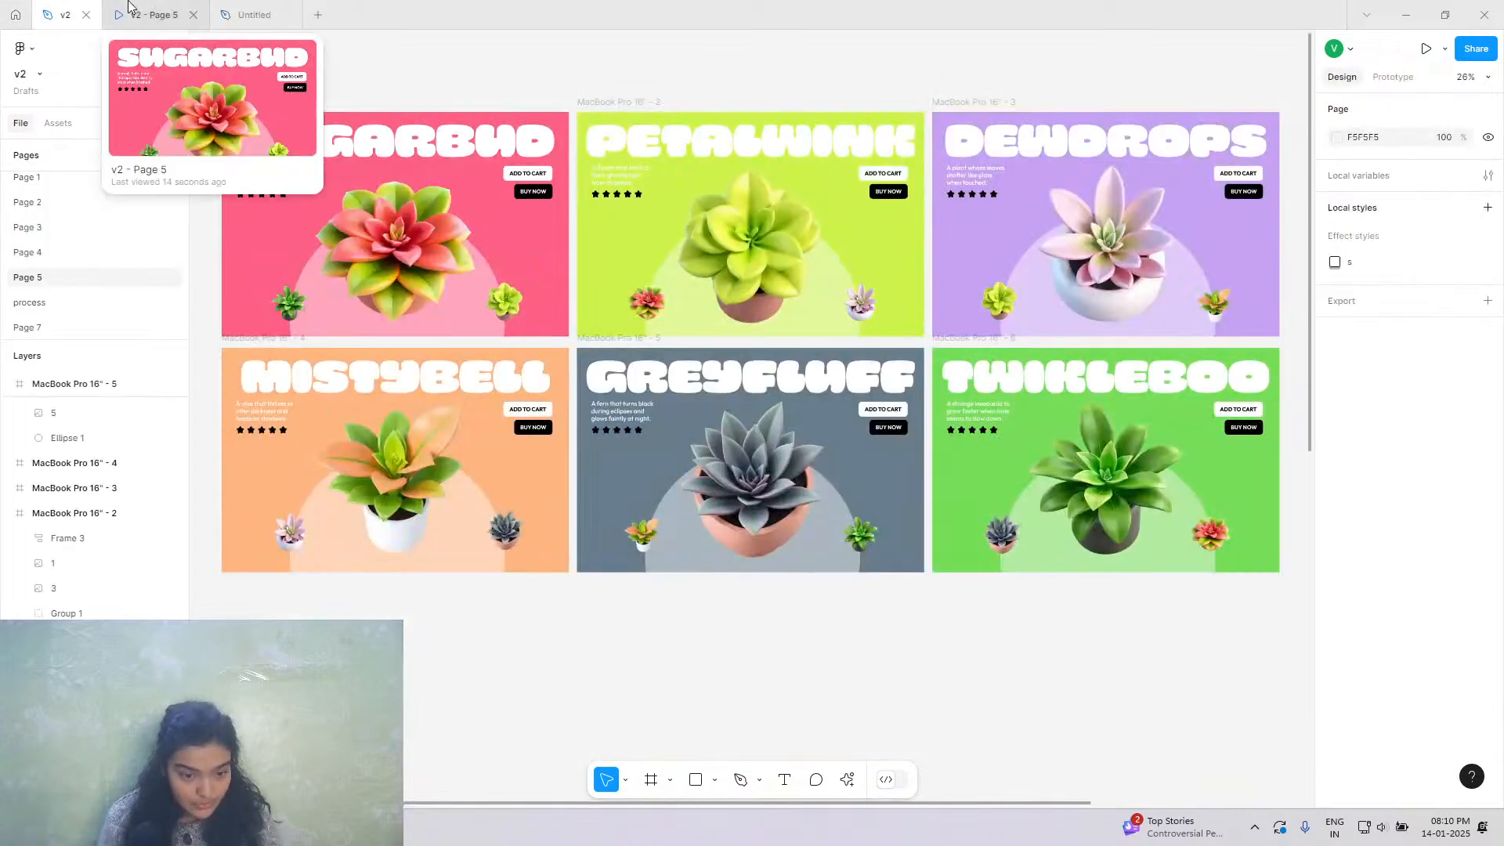
left_click(421, 222)
left_click(694, 234, "shift")
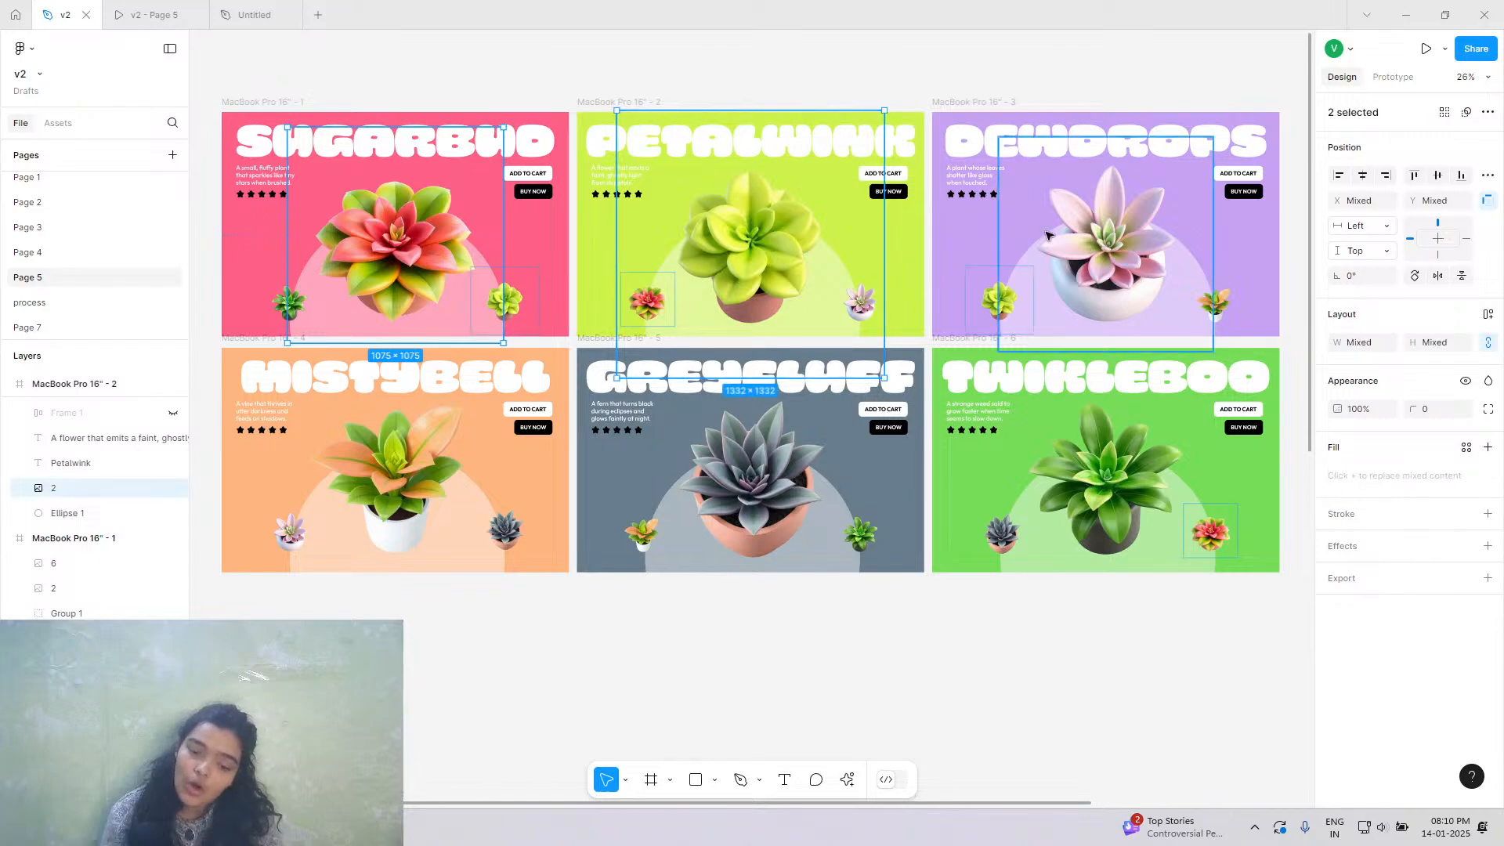
left_click(1097, 235, "shift")
left_click(1145, 530, "shift")
left_click(744, 494, "shift")
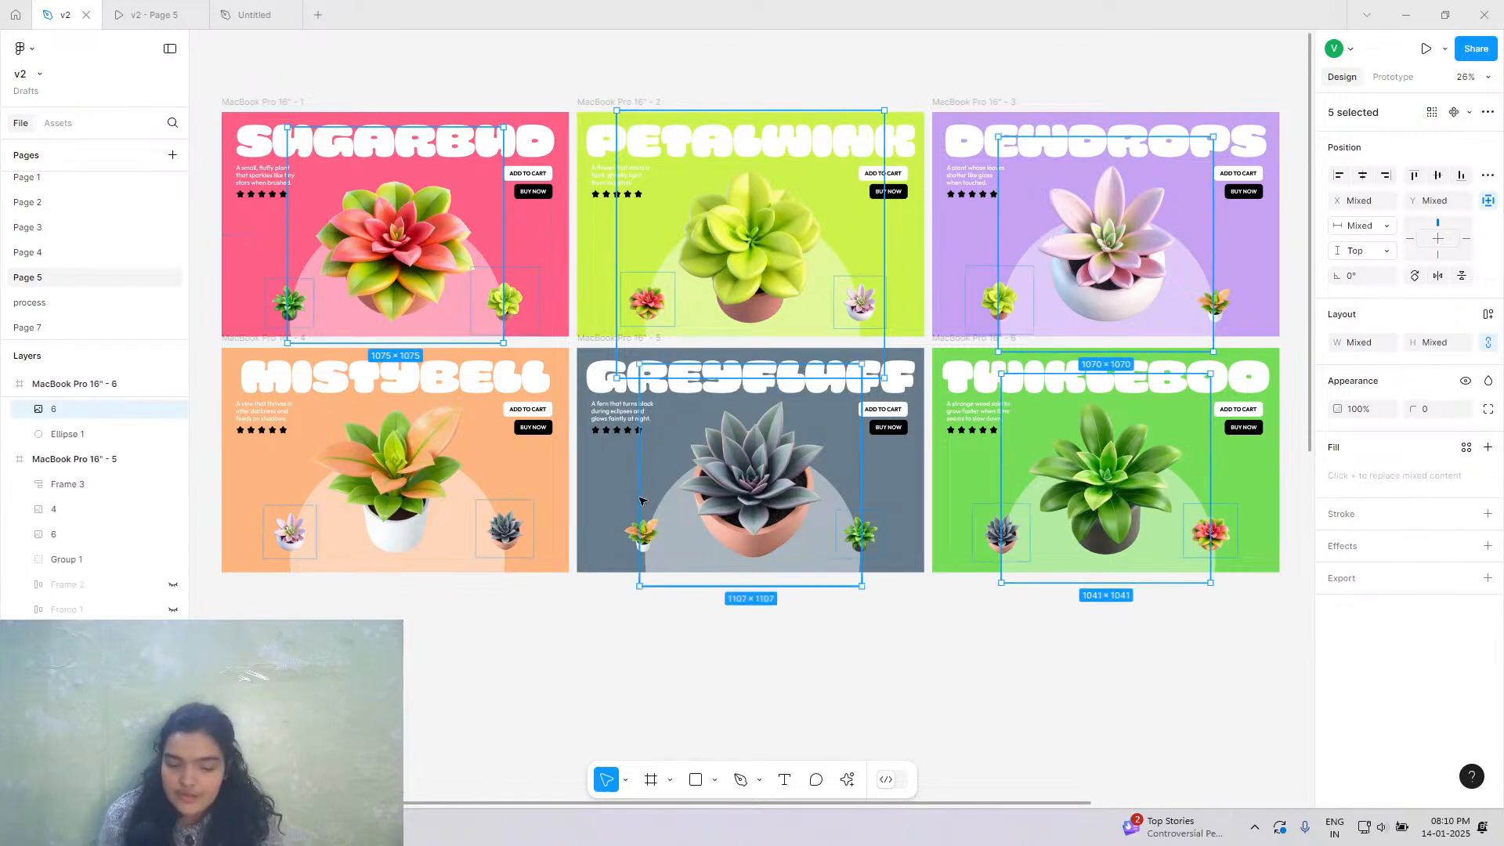
left_click(396, 483, "shift")
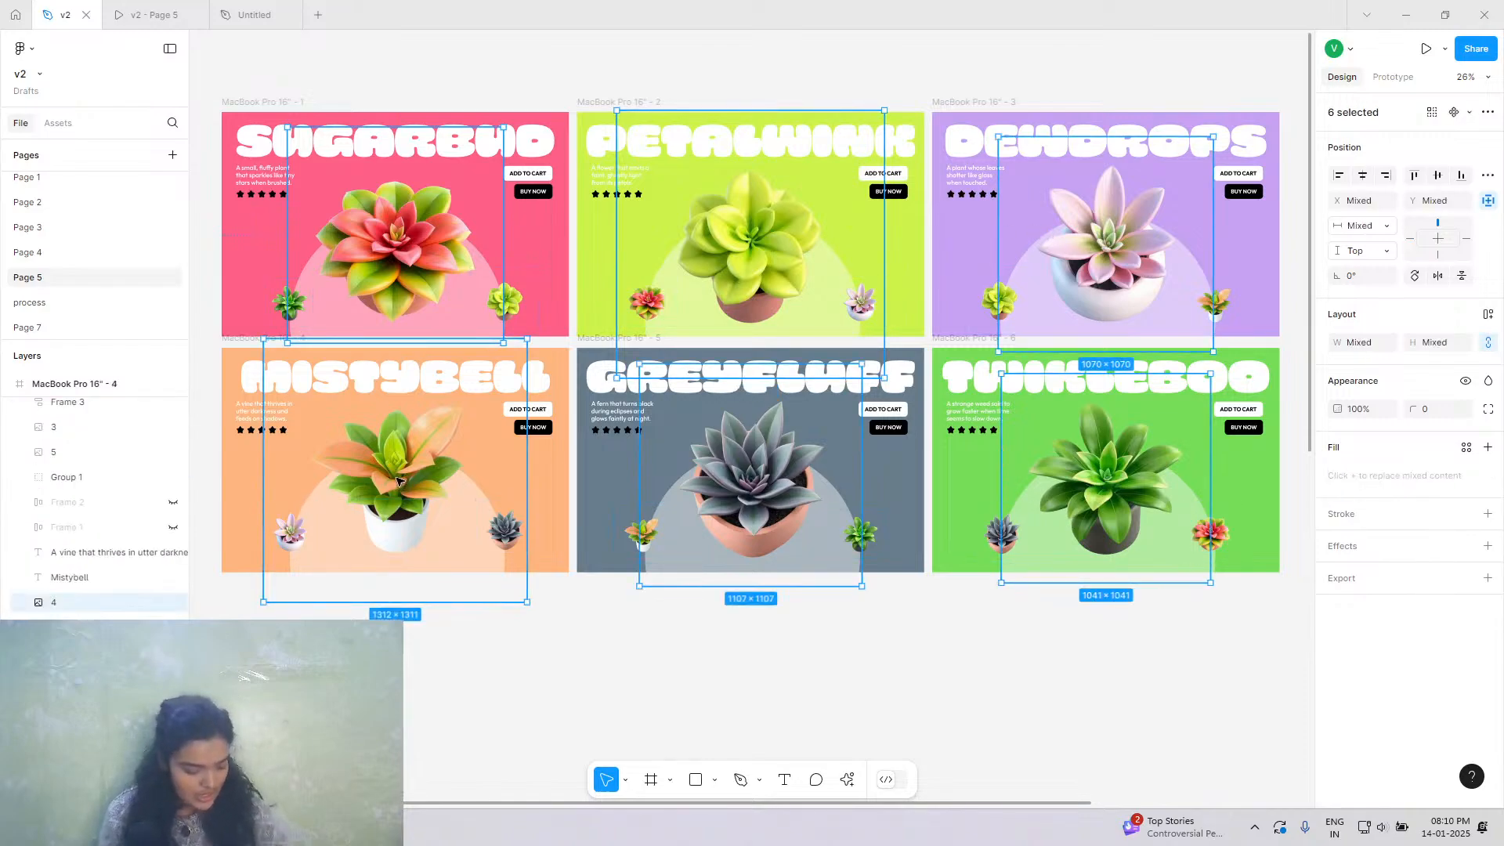
left_click(231, 8)
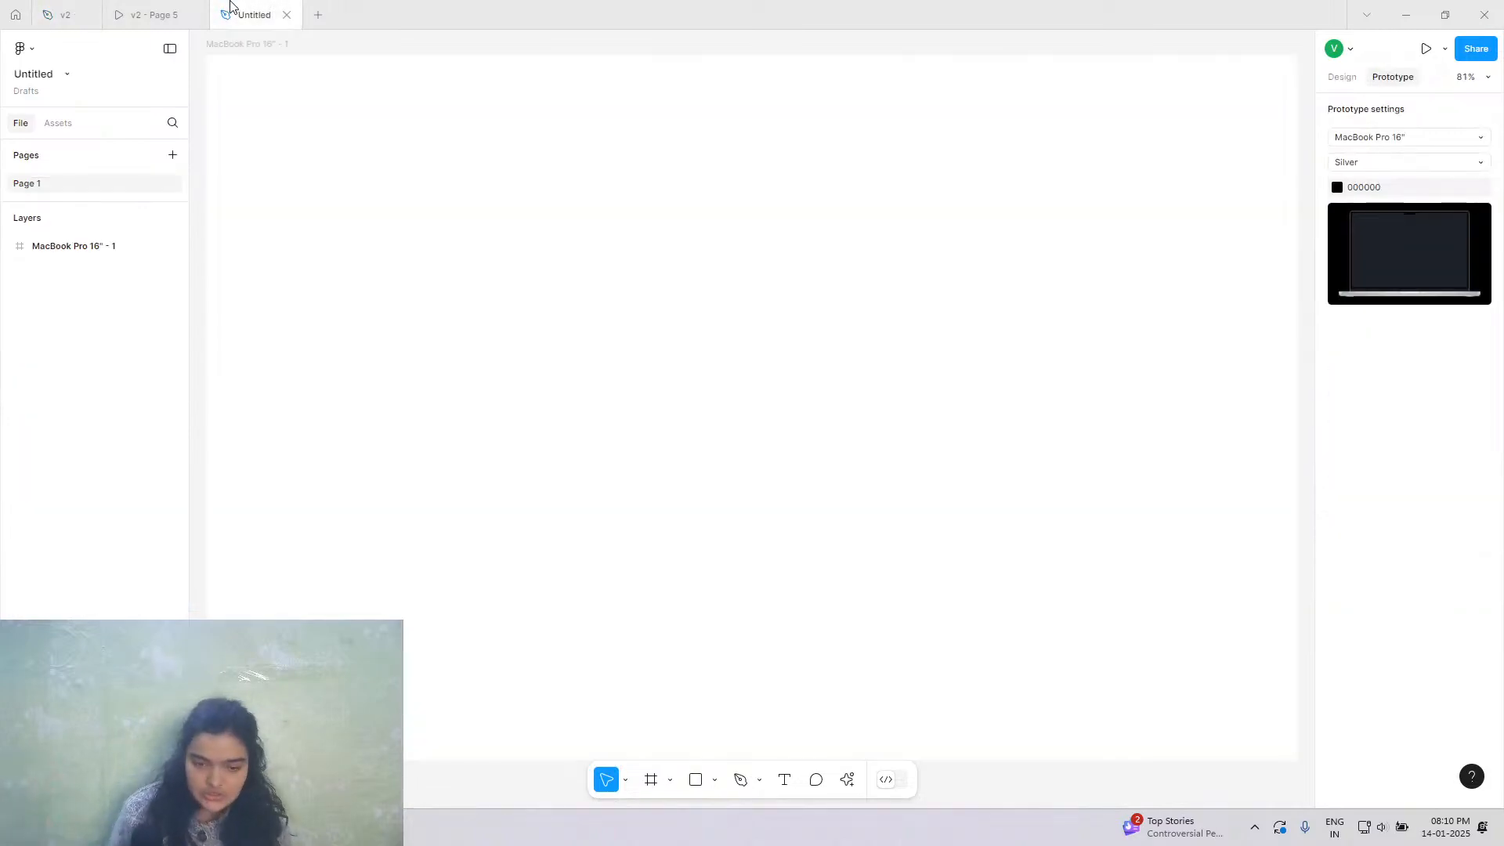
scroll(567, 44, "down", 5)
scroll(661, 211, "right", 3)
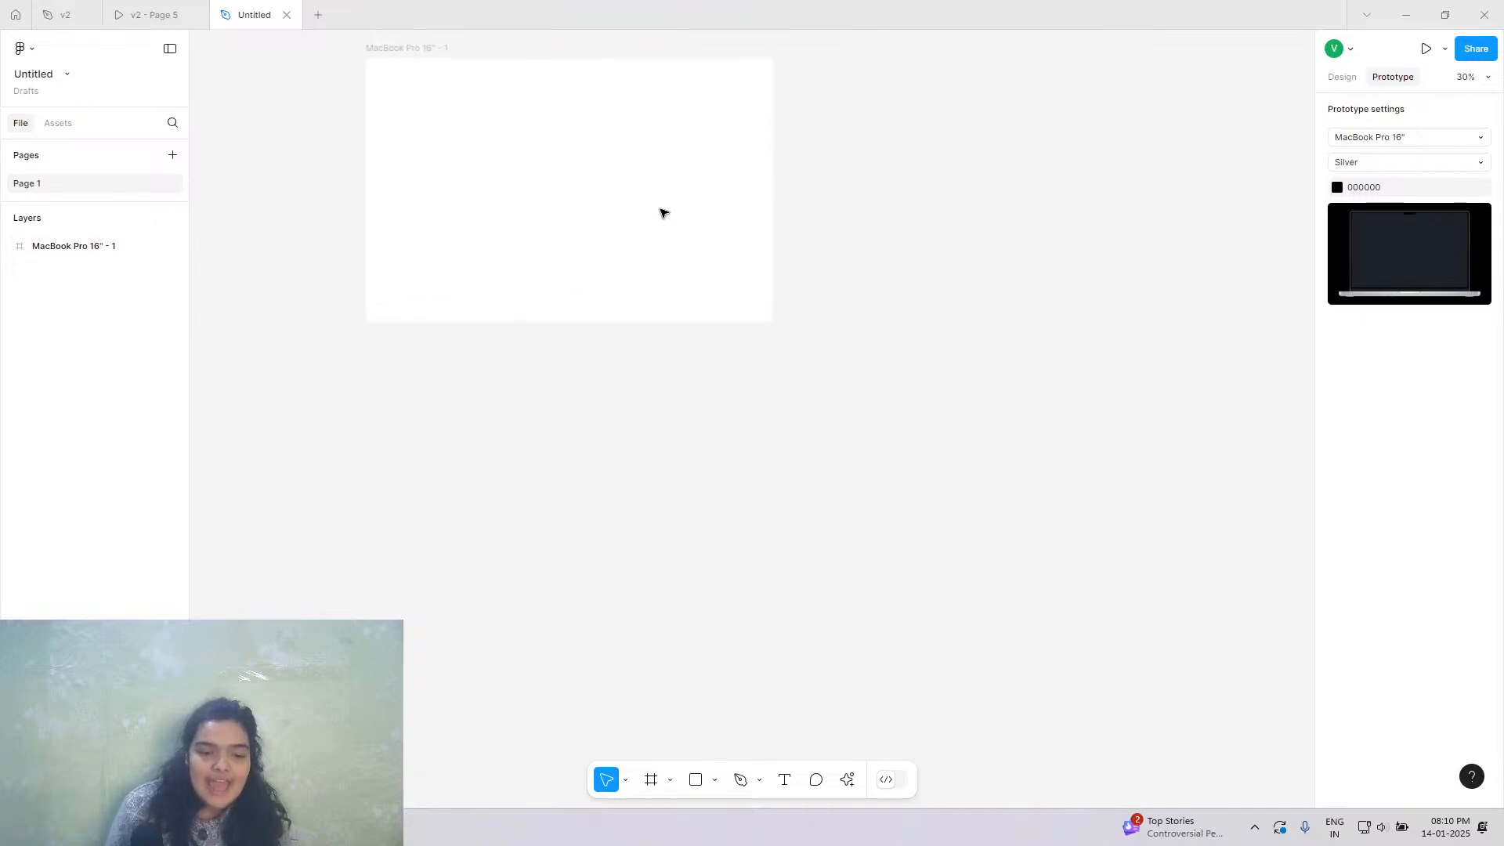
key("ctrl+v")
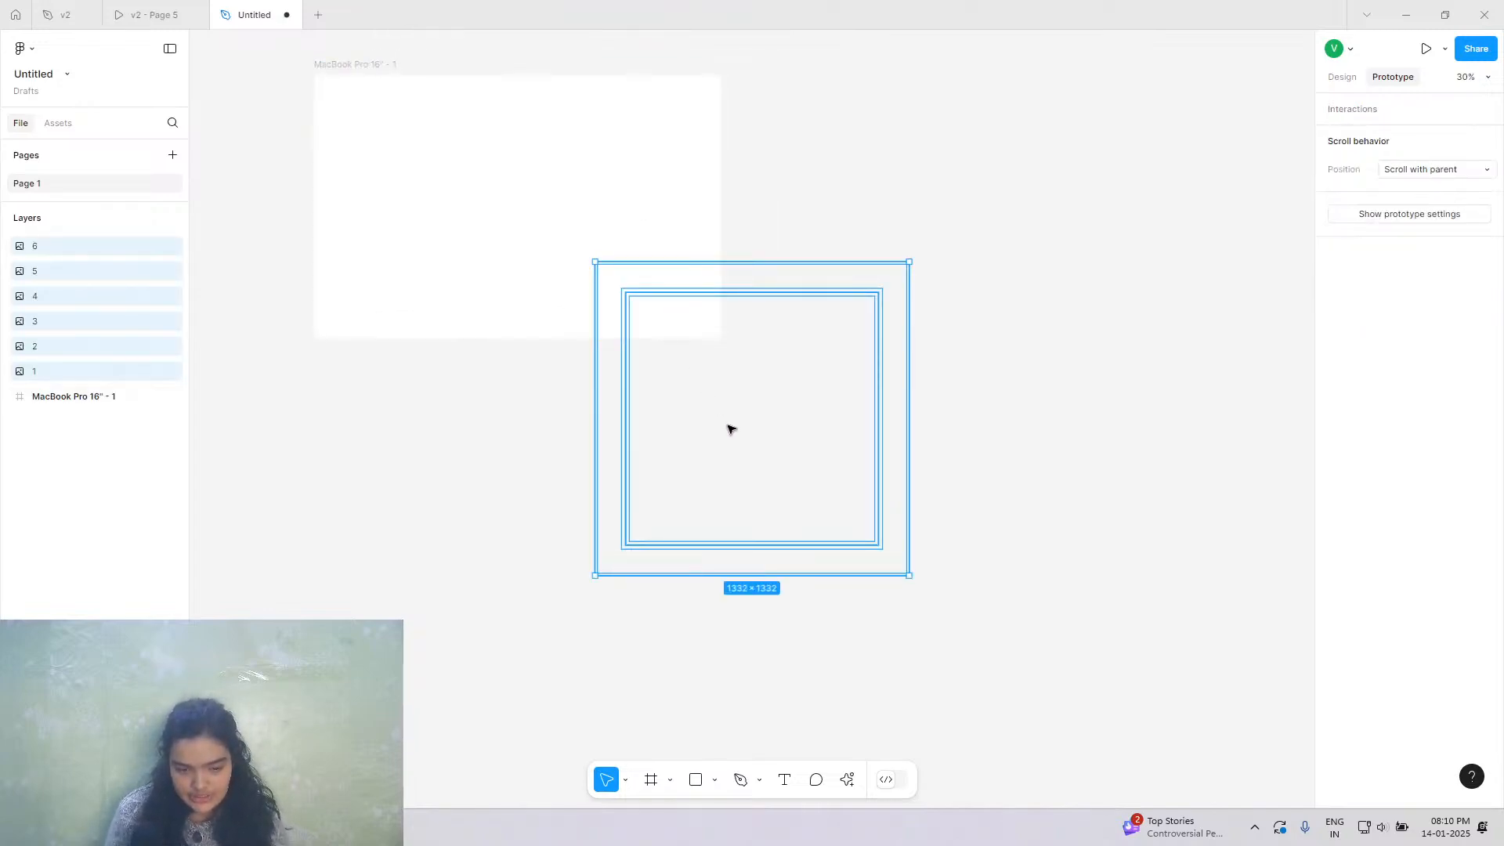
Spread the six stacked plant images beside the MacBook Pro 16" frame into two columns of three.
left_click(932, 122)
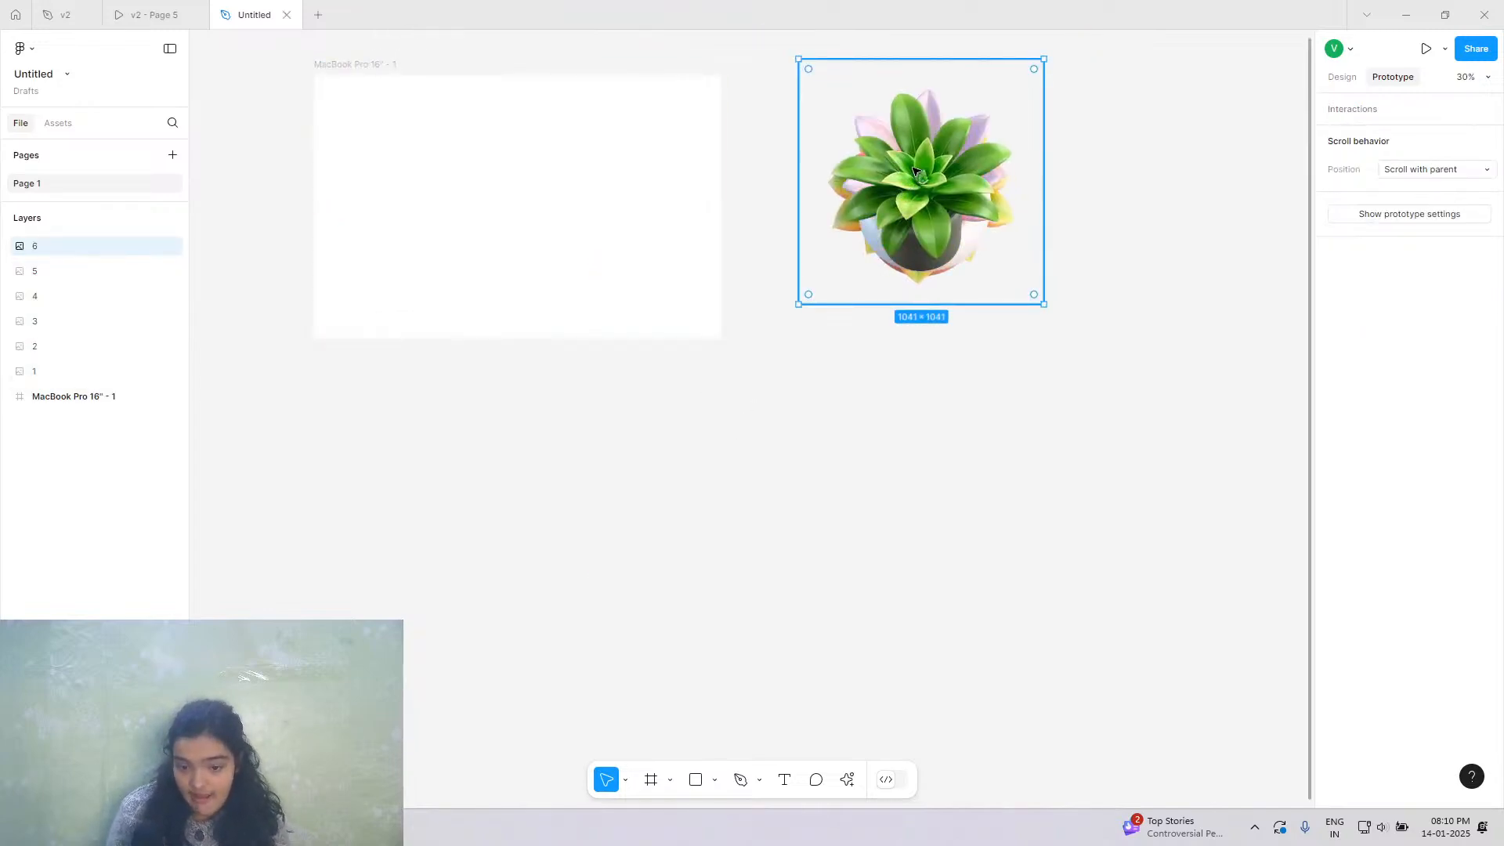
left_click_drag(932, 122, 1203, 75)
left_click_drag(925, 188, 1152, 343)
left_click_drag(947, 251, 1159, 626)
left_click_drag(990, 306, 948, 715)
left_click_drag(932, 191, 907, 361)
left_click_drag(967, 108, 934, 47)
left_click(912, 302)
left_click_drag(887, 580, 904, 566)
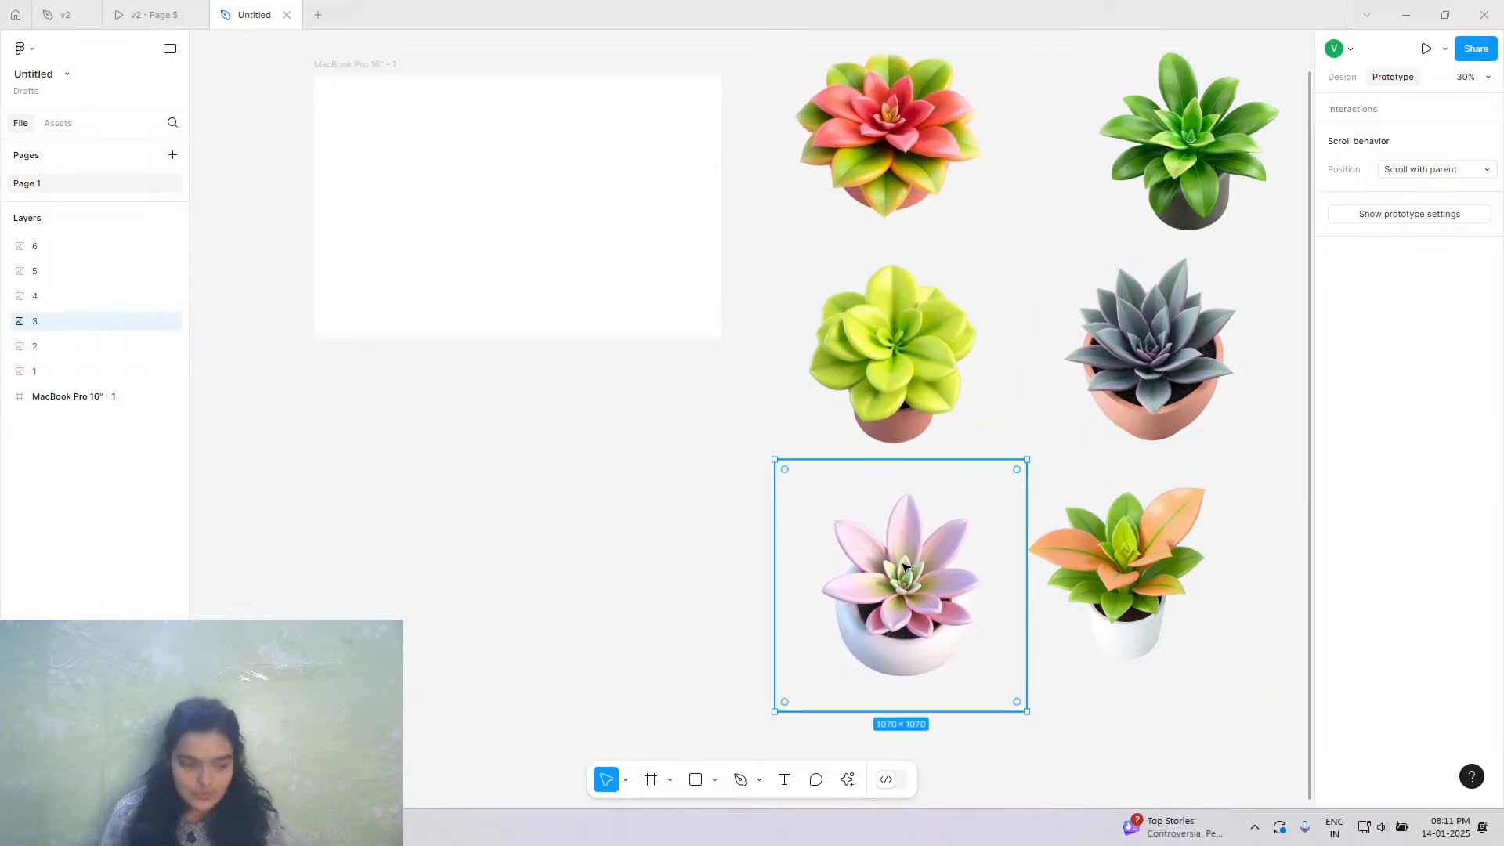
Reorder the second column so the orange-leaved plant sits first and the dark green plant last, and nudge the lime plant.
left_click(911, 242)
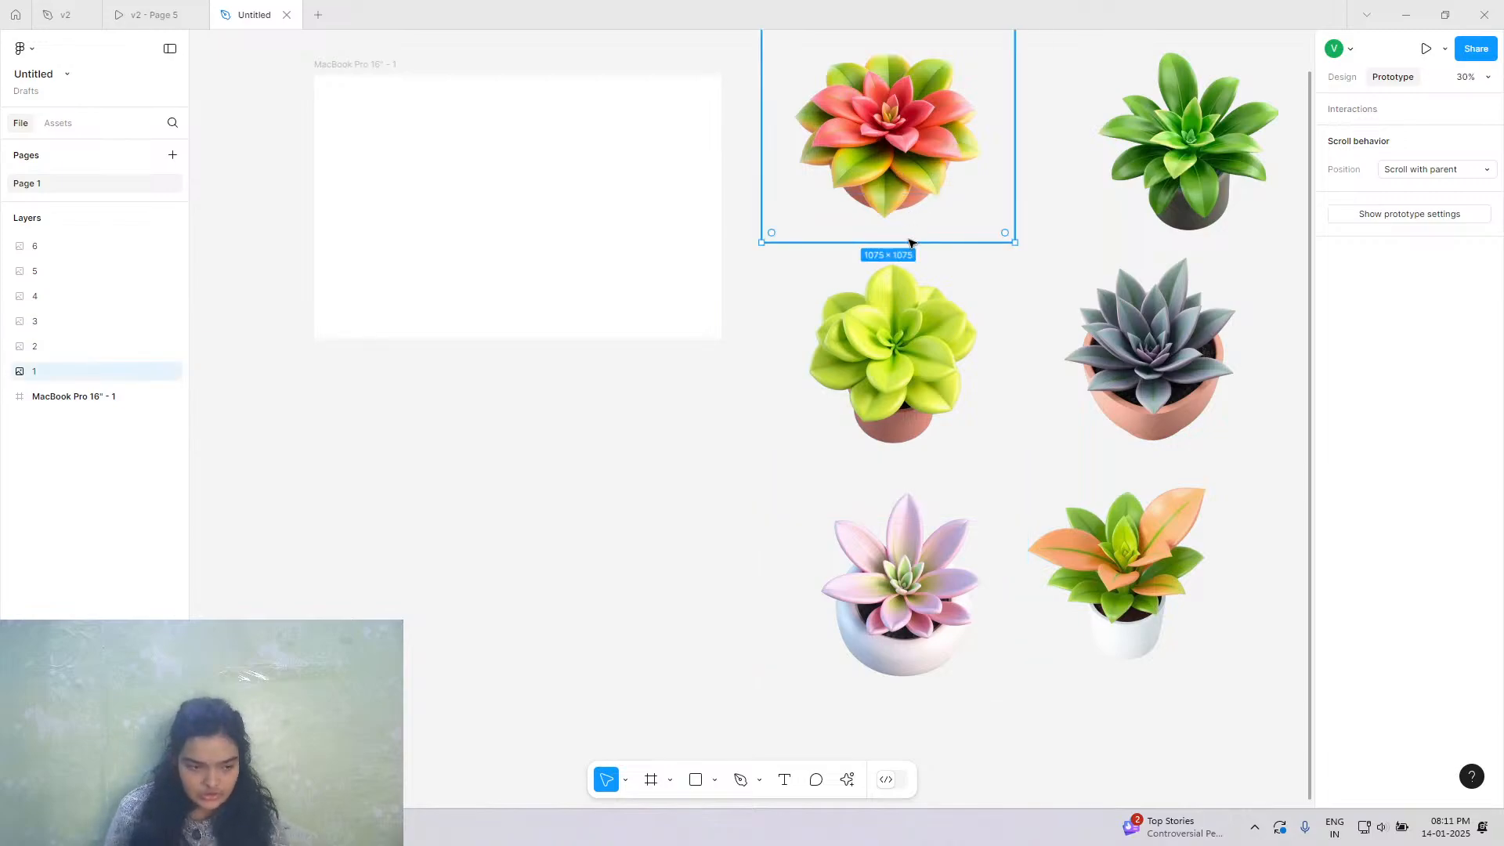
left_click_drag(907, 273, 914, 275)
left_click(907, 506)
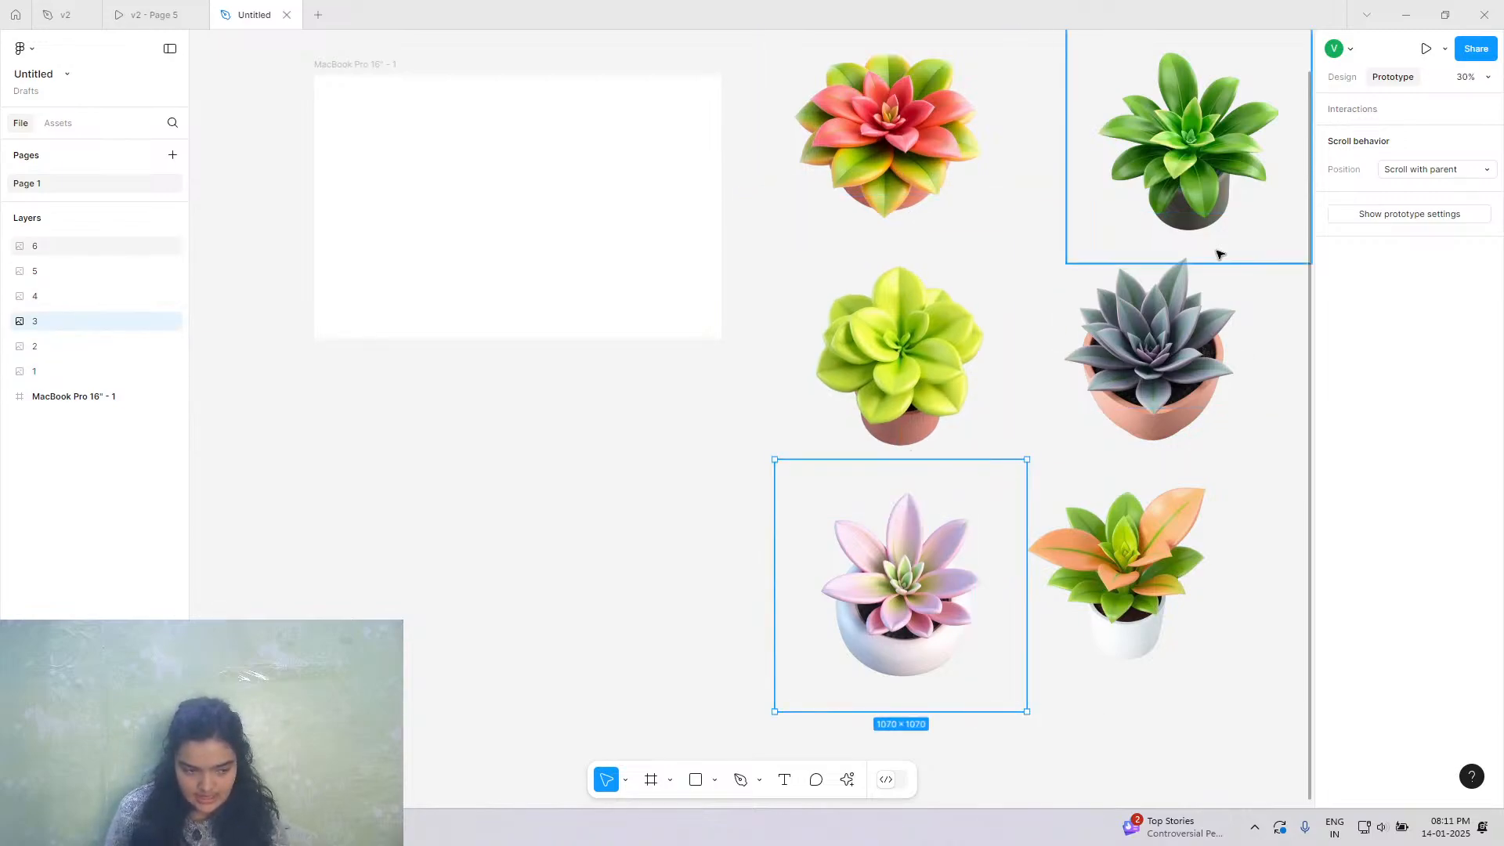
left_click(1147, 539)
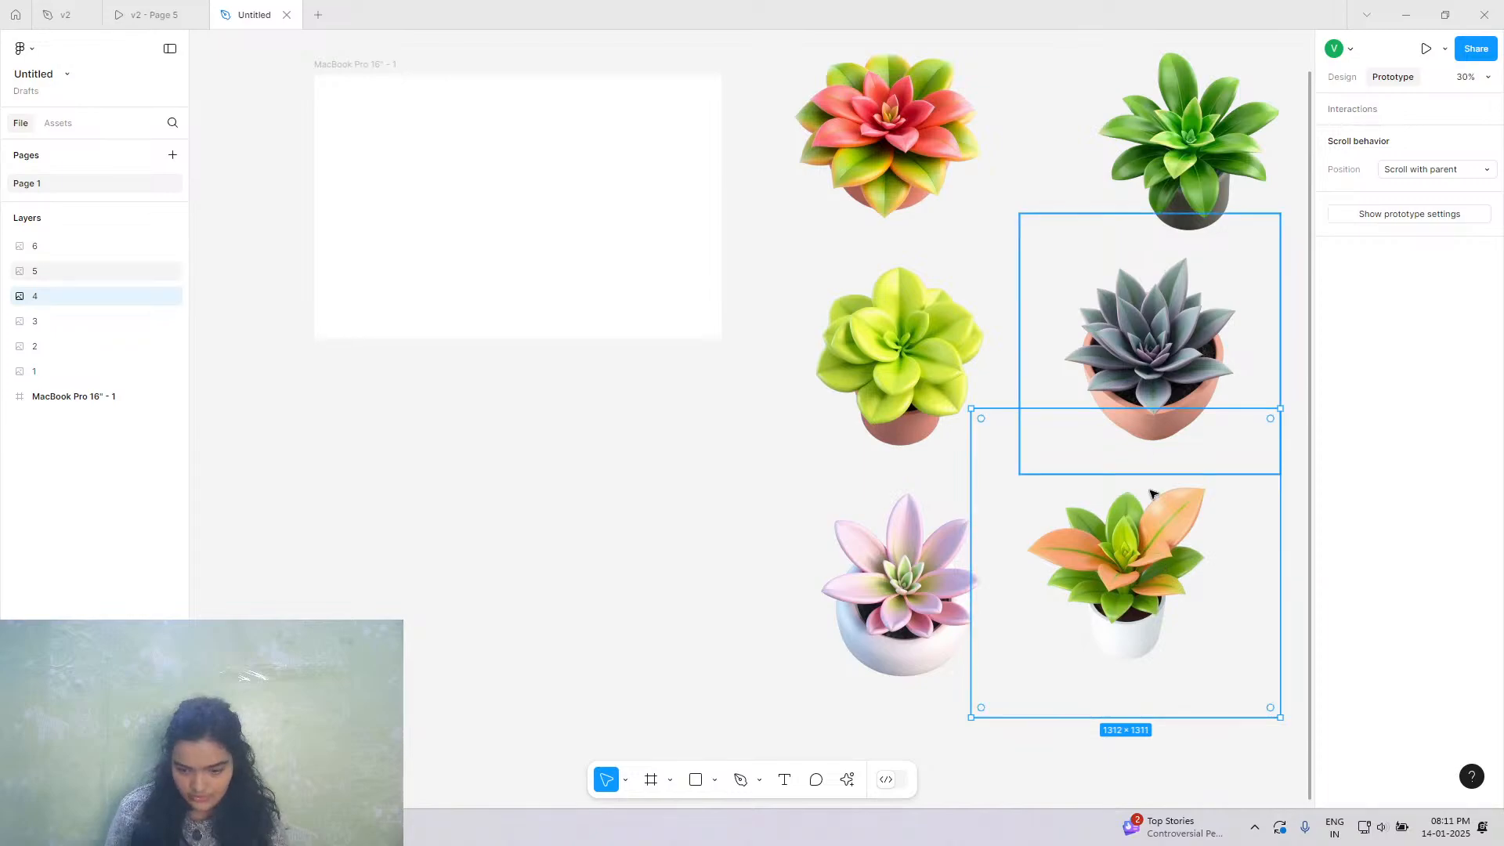
left_click_drag(1199, 149, 1277, 786)
left_click_drag(1074, 642, 1093, 219)
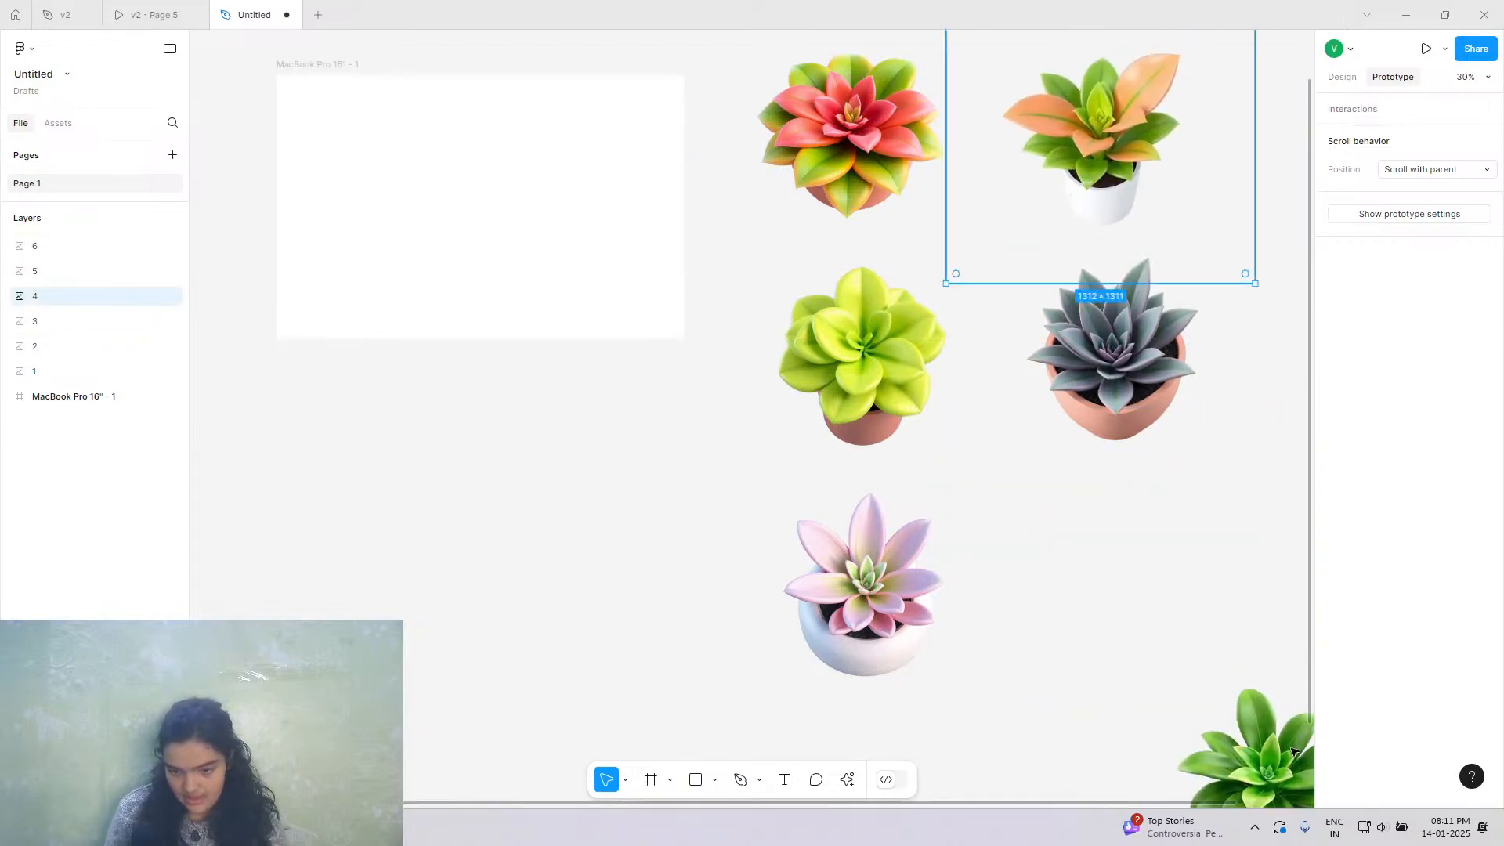
left_click_drag(1255, 788, 1118, 603)
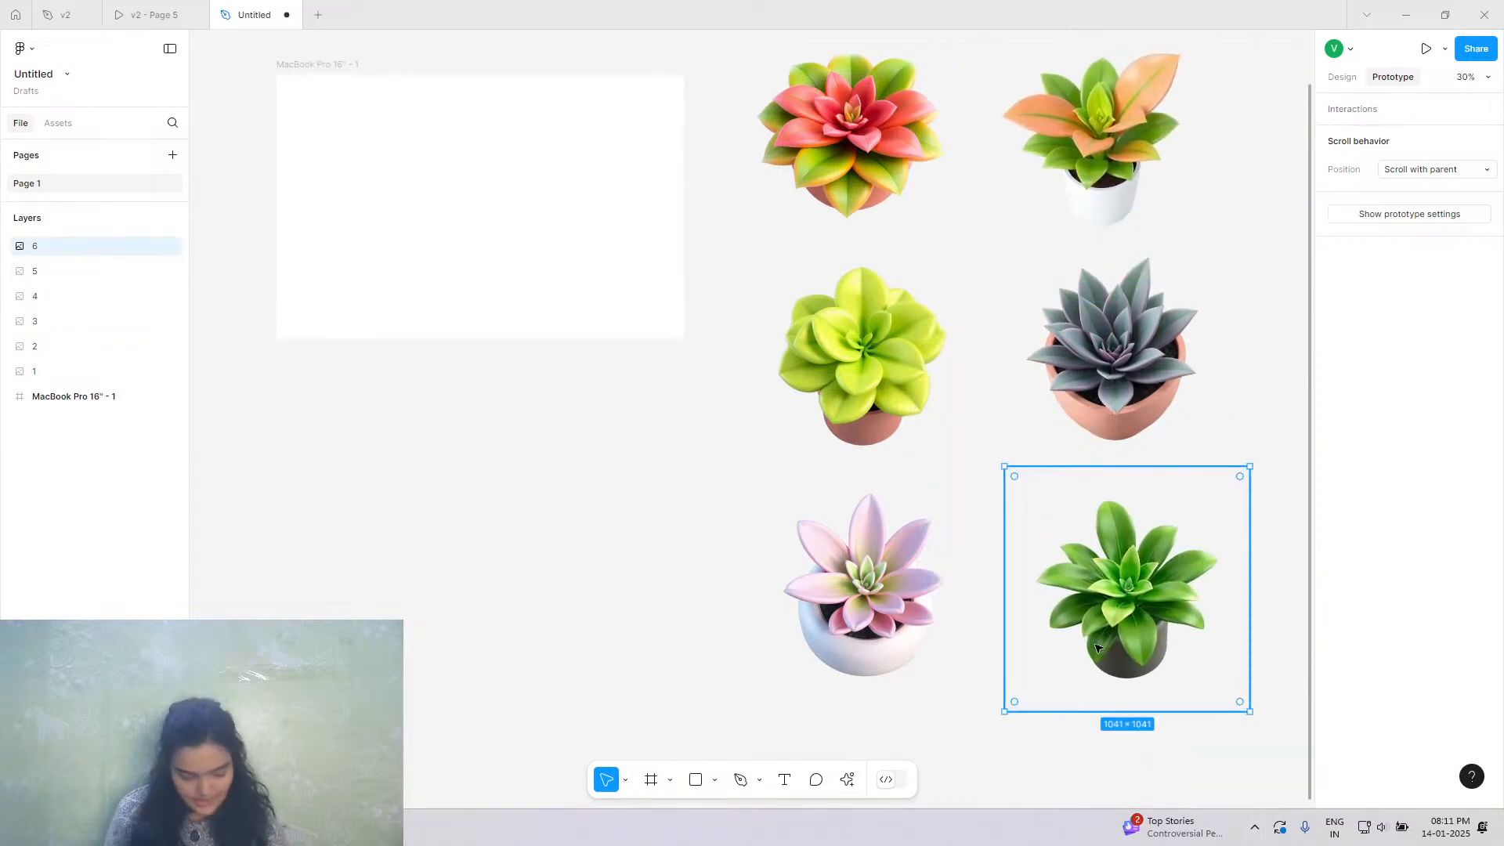
Examine the empty frame and the Sugarbud slide in the v2 - Page 5 prototype for layout reference.
scroll(937, 600, "down", 2)
scroll(949, 600, "up", 4)
scroll(940, 608, "down", 3)
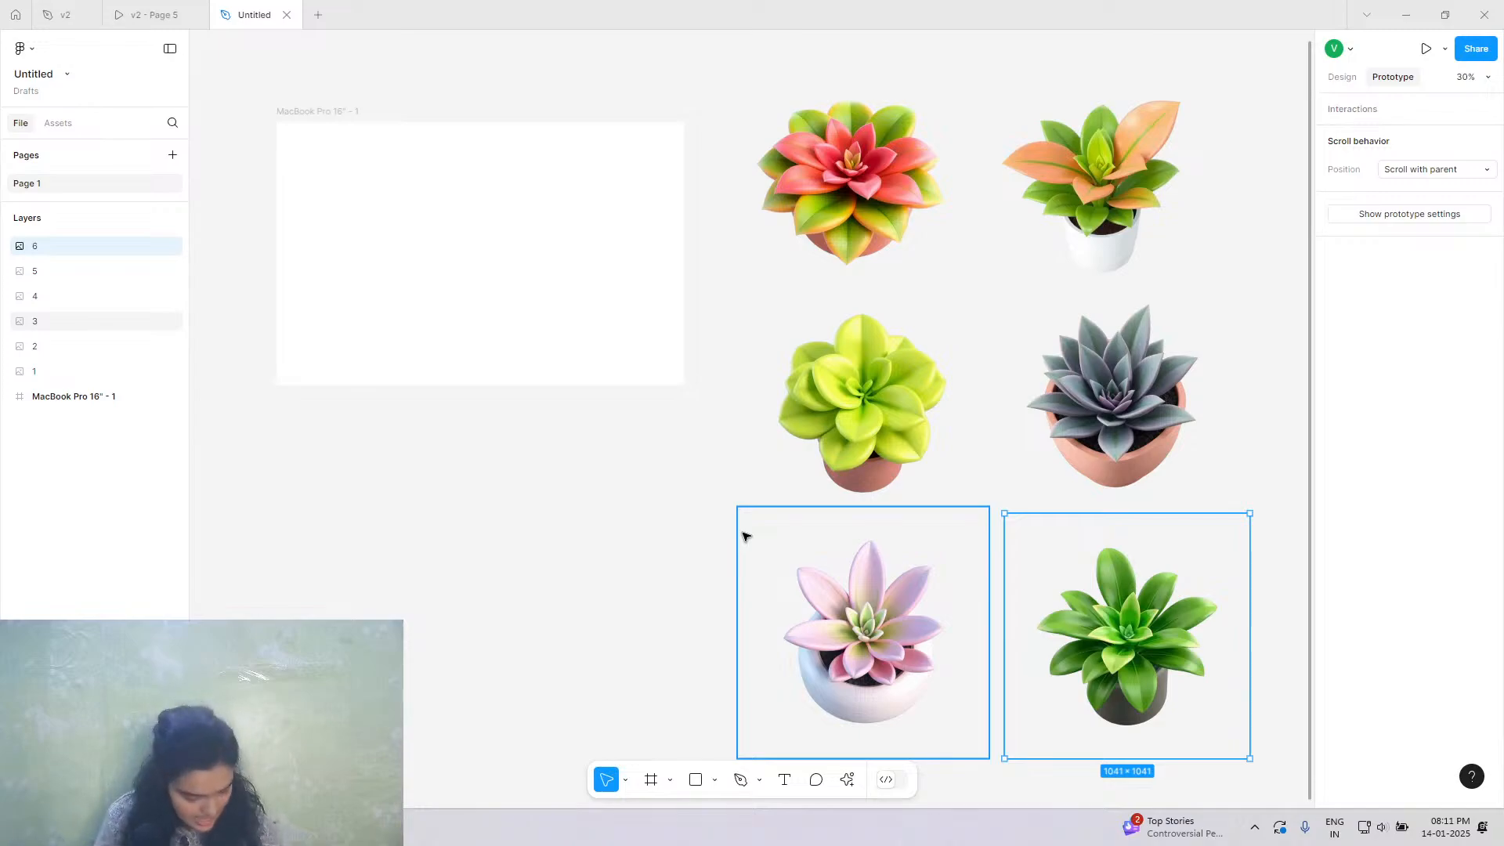
left_click(655, 275)
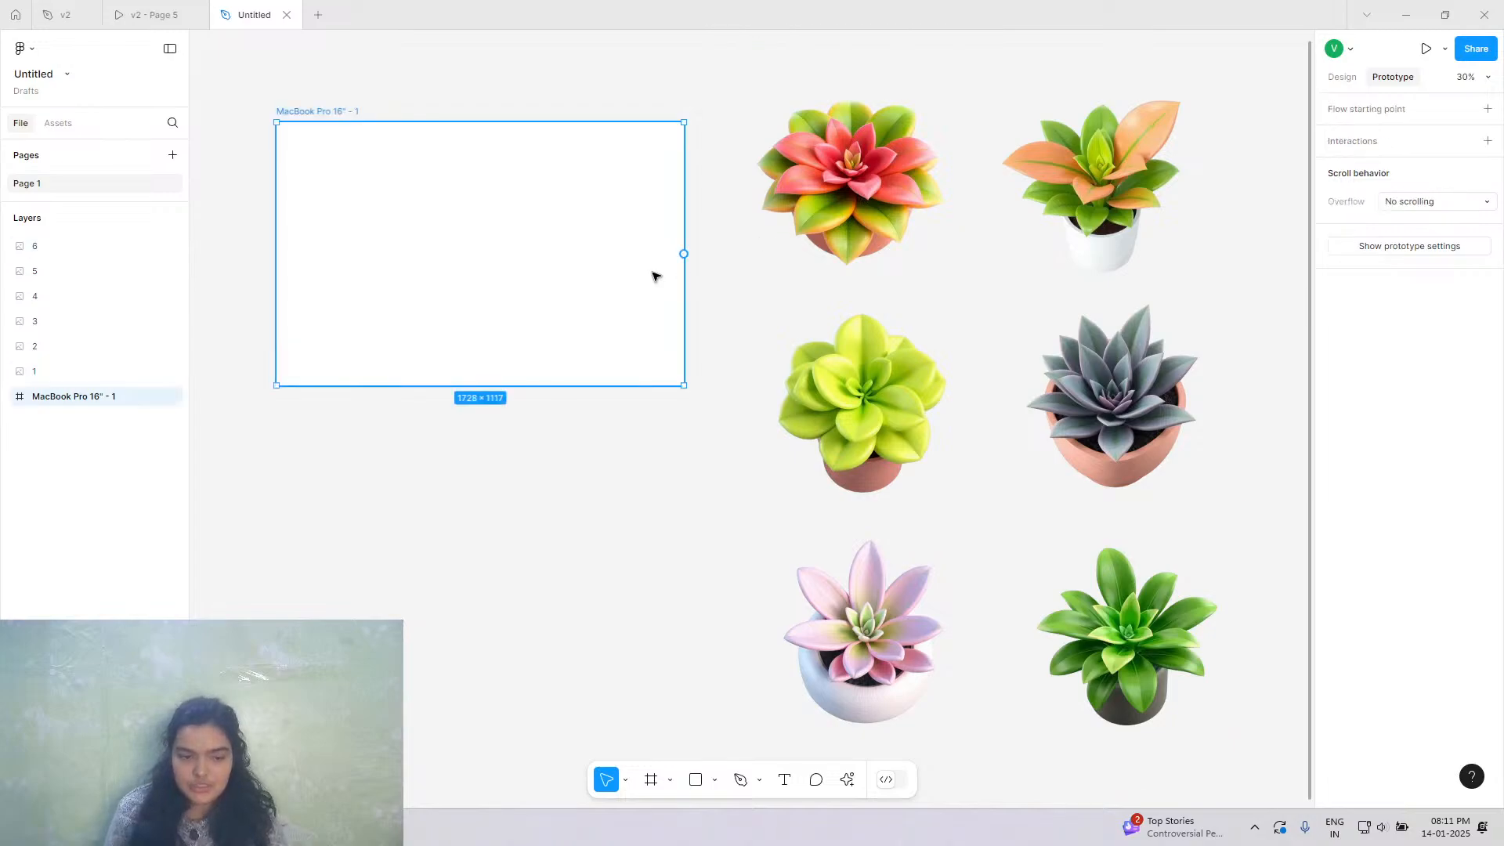
scroll(360, 257, "up", 5)
scroll(359, 257, "down", 4)
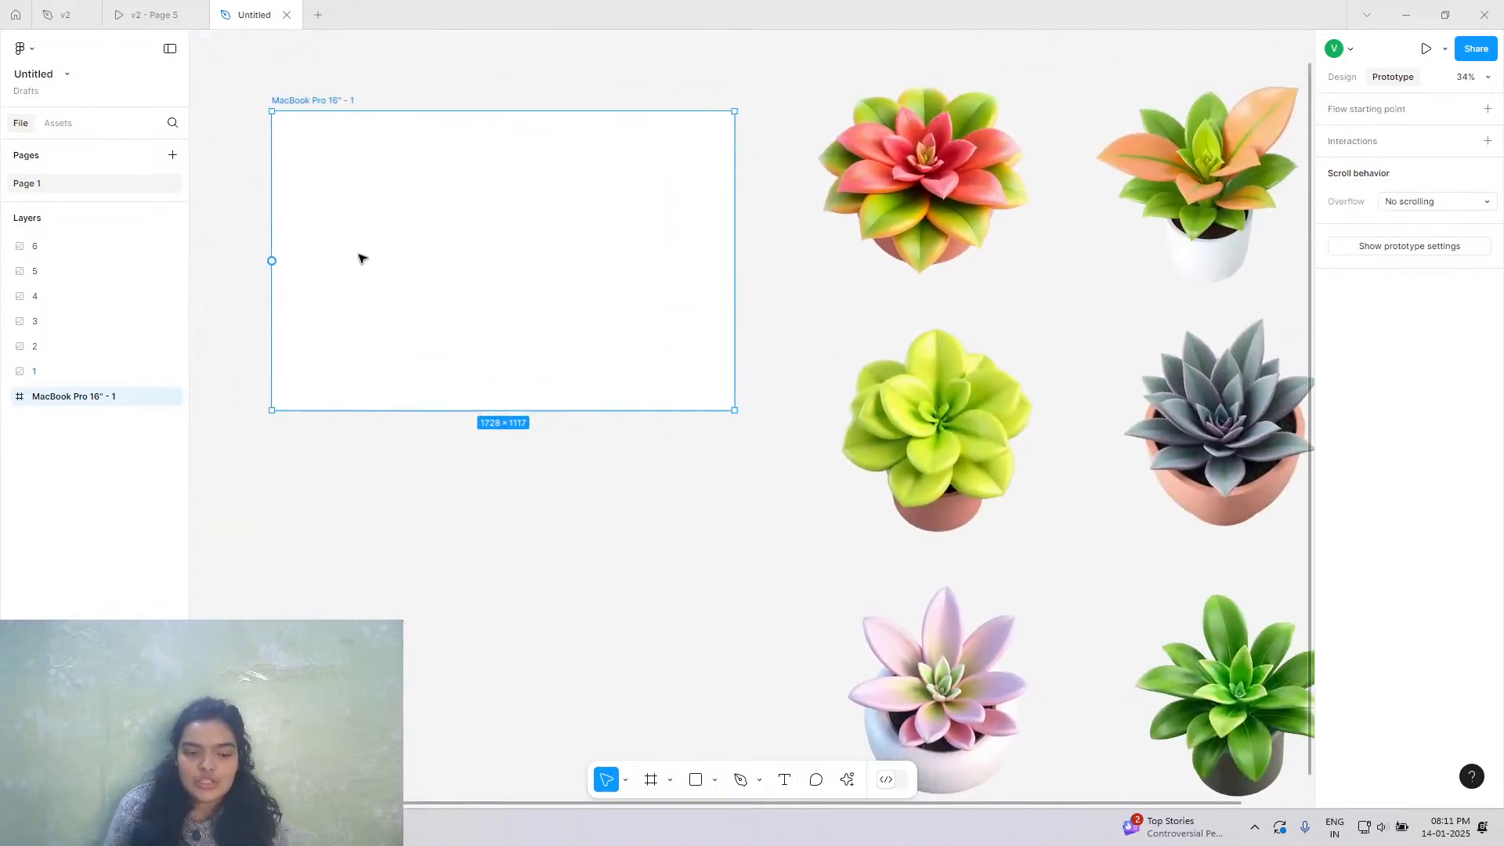
scroll(359, 257, "left", 1)
left_click(165, 6)
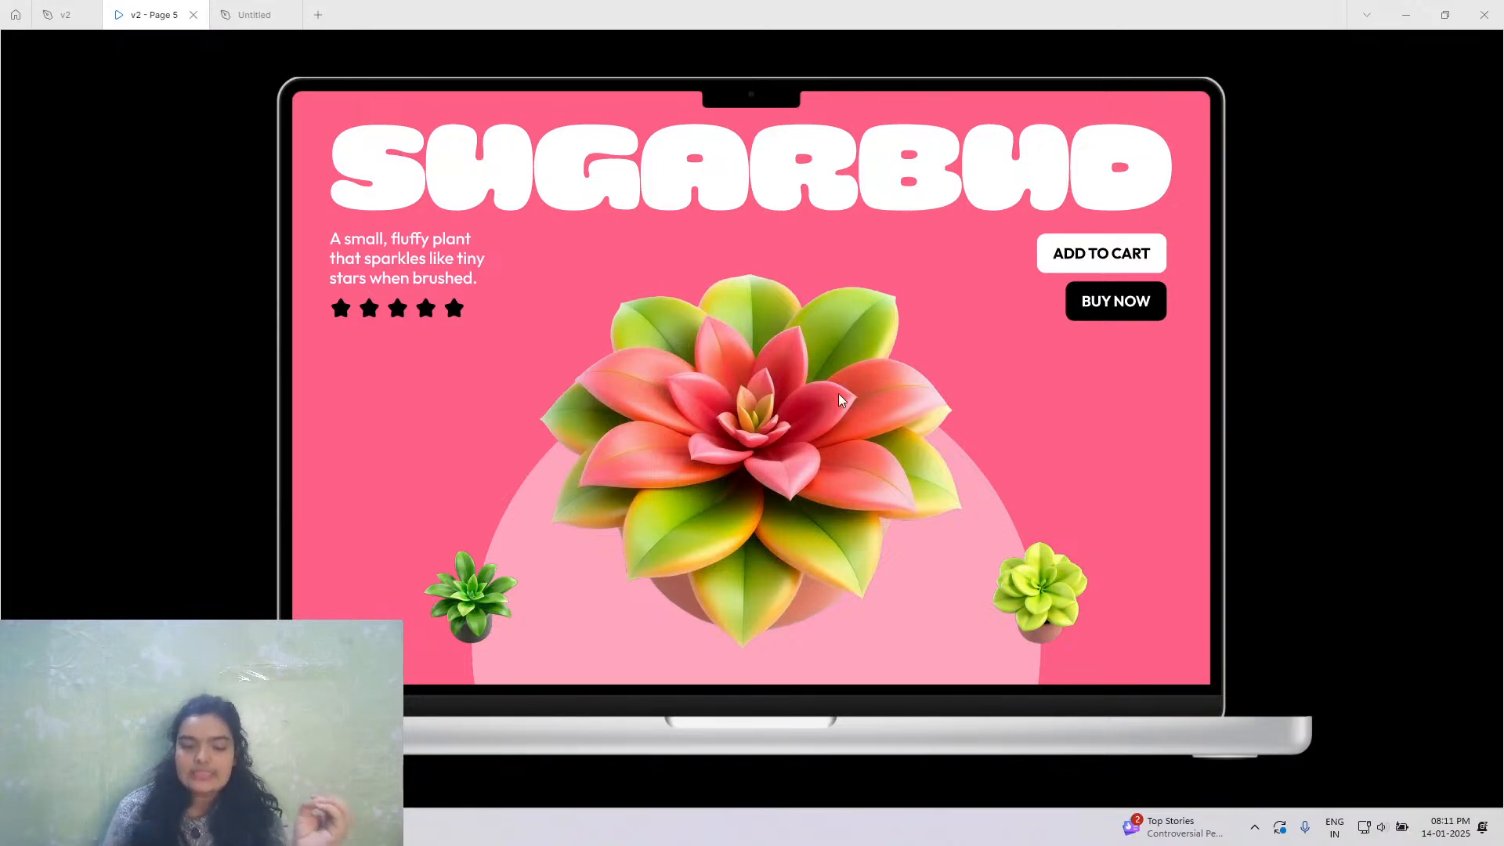
left_click(251, 6)
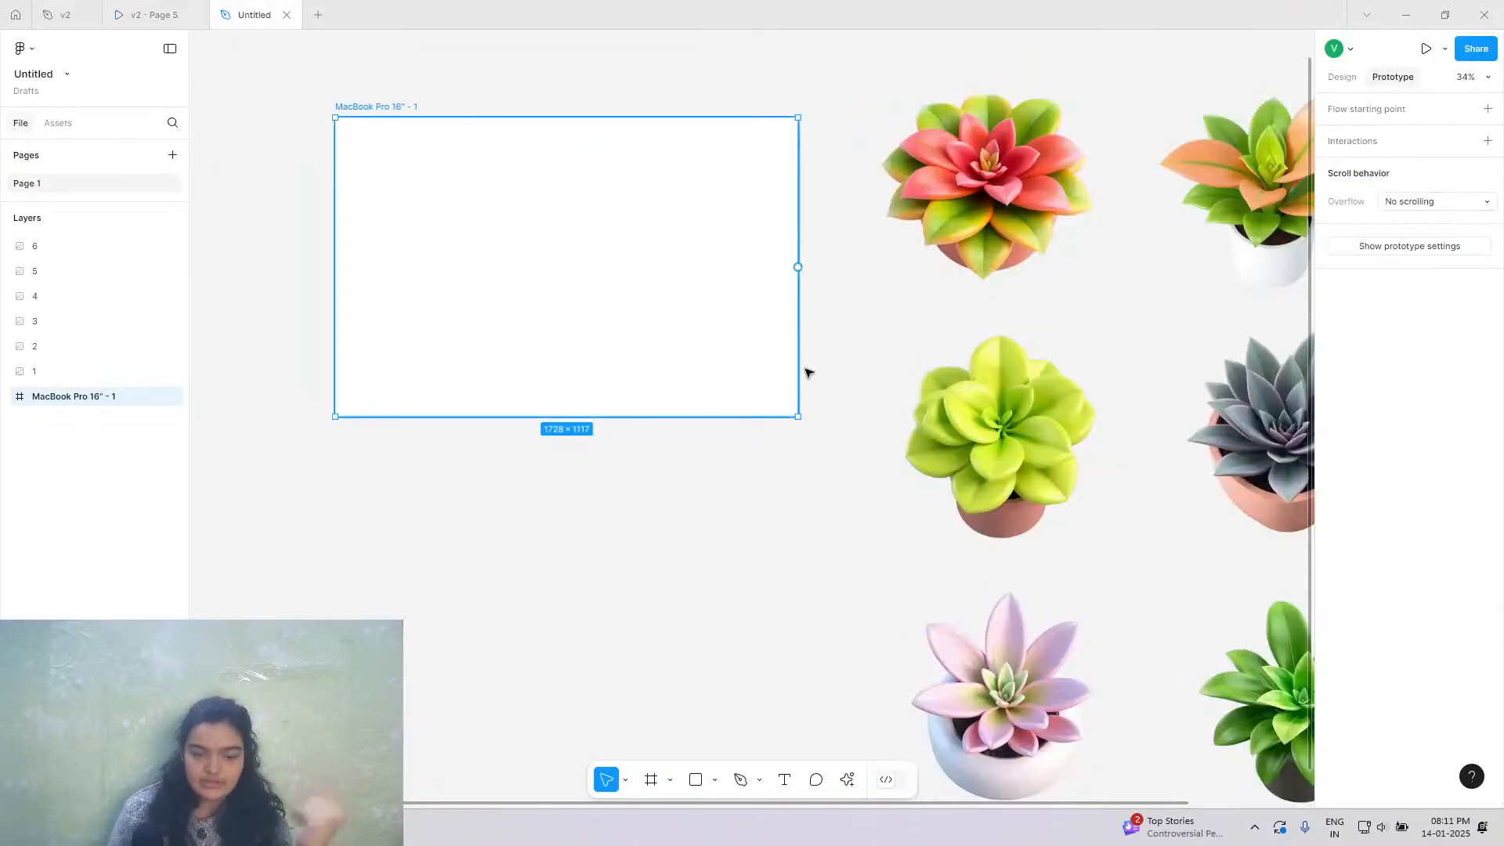
Duplicate the red-and-green plant image and place the copy horizontally centred at the lower edge of the MacBook Pro 16" frame.
left_click(977, 177)
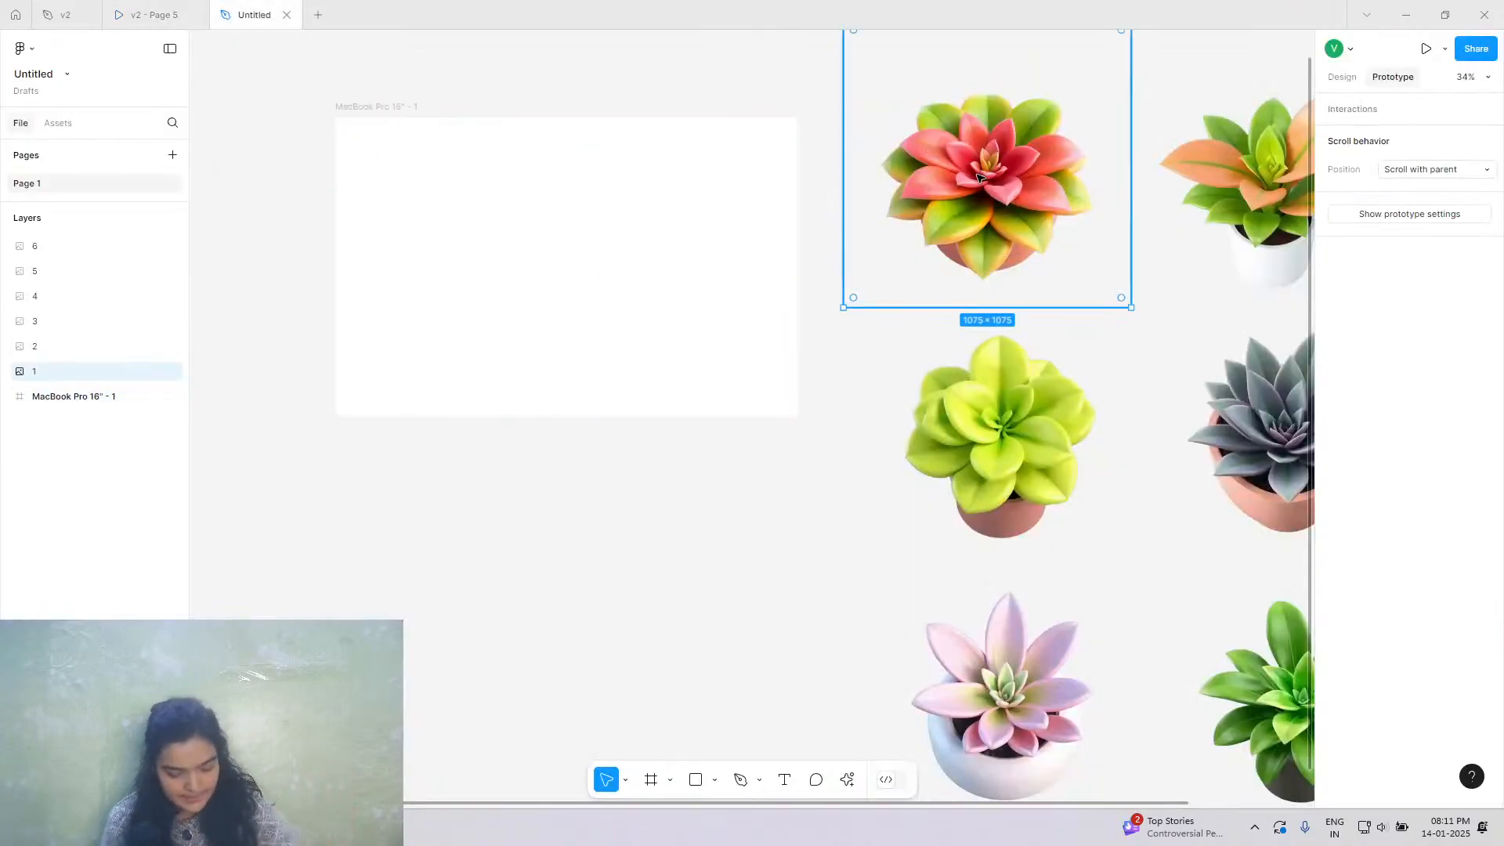
key("ctrl+d")
left_click_drag(993, 188, 567, 294)
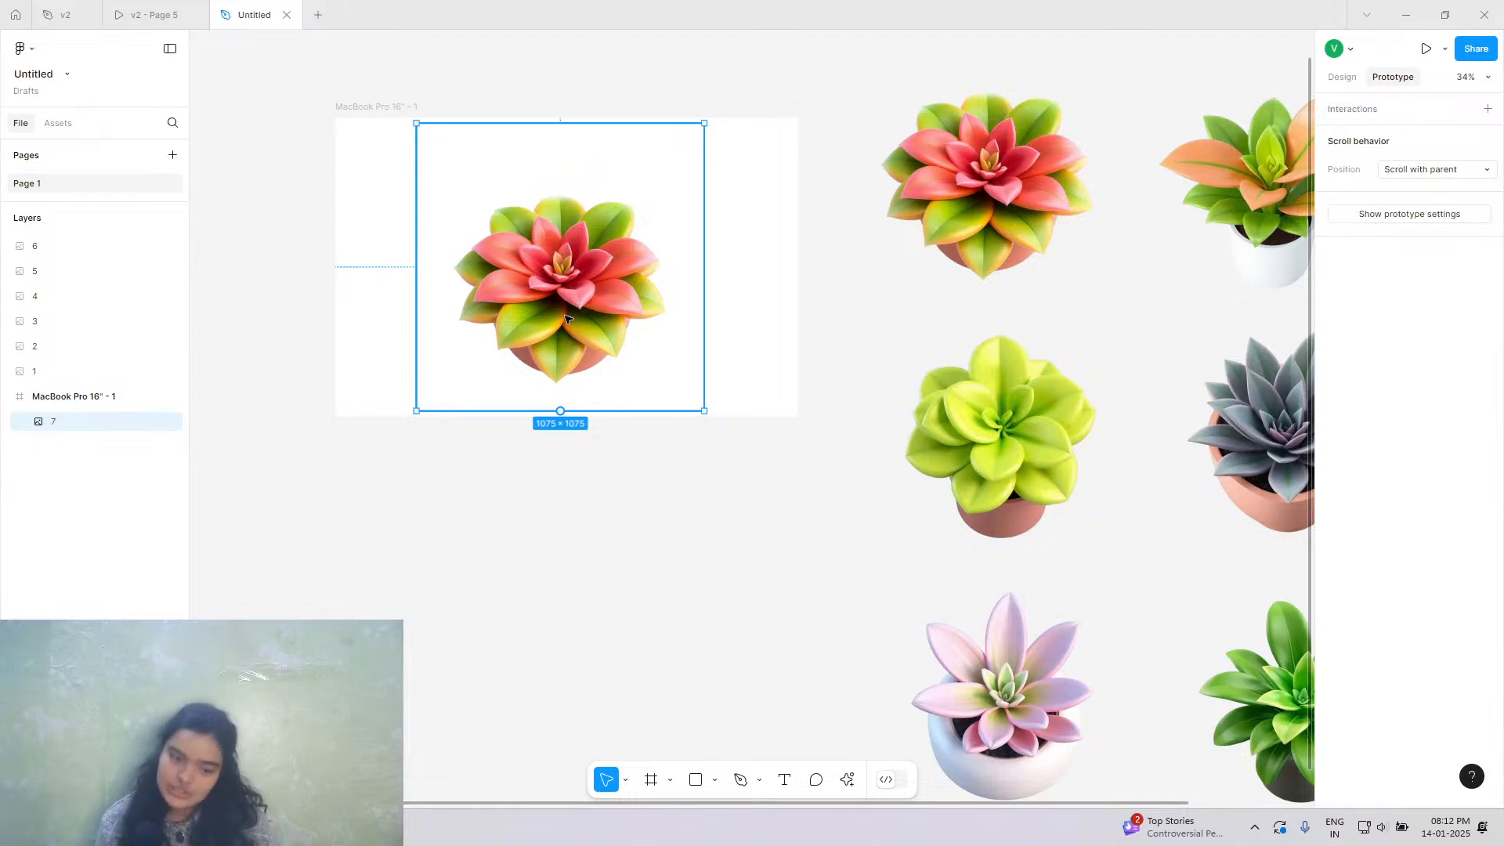
left_click_drag(569, 318, 570, 321)
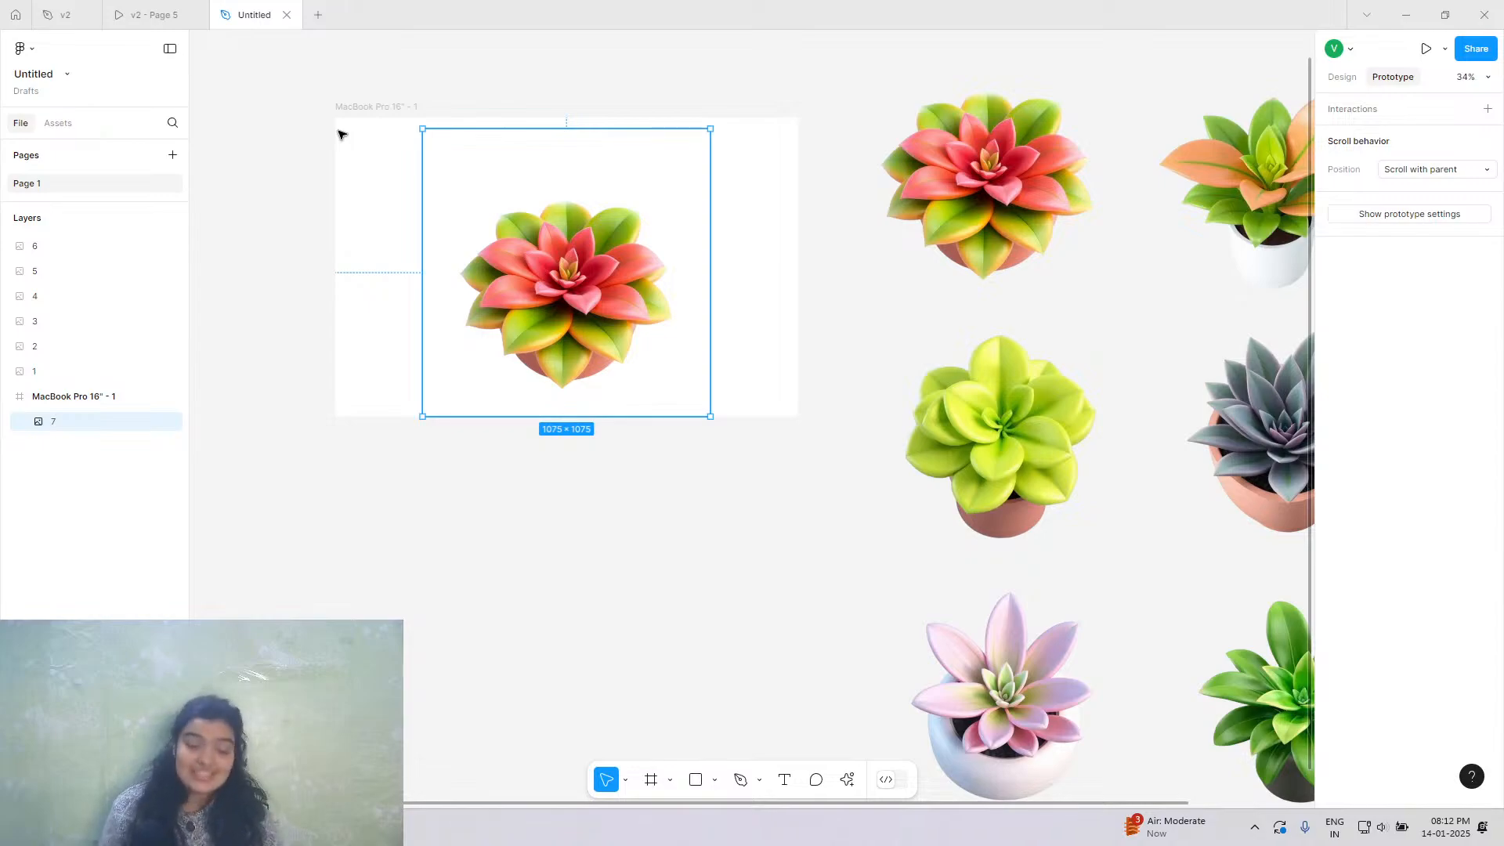
Draw a circle about 974 px wide, centre it horizontally at the frame's lower edge, and place it behind the plant image.
left_click(715, 781)
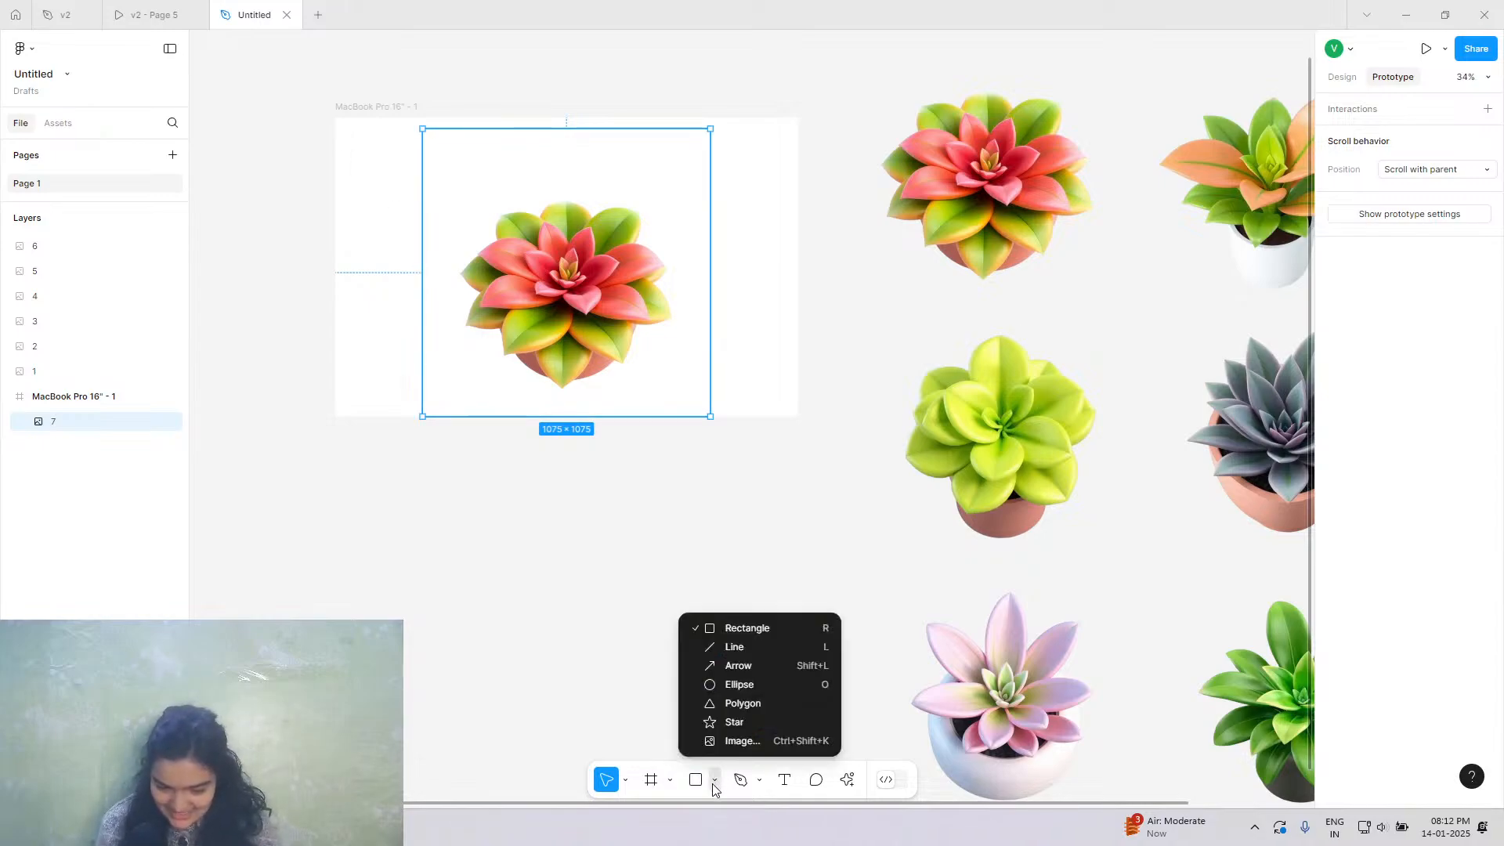
left_click(746, 687)
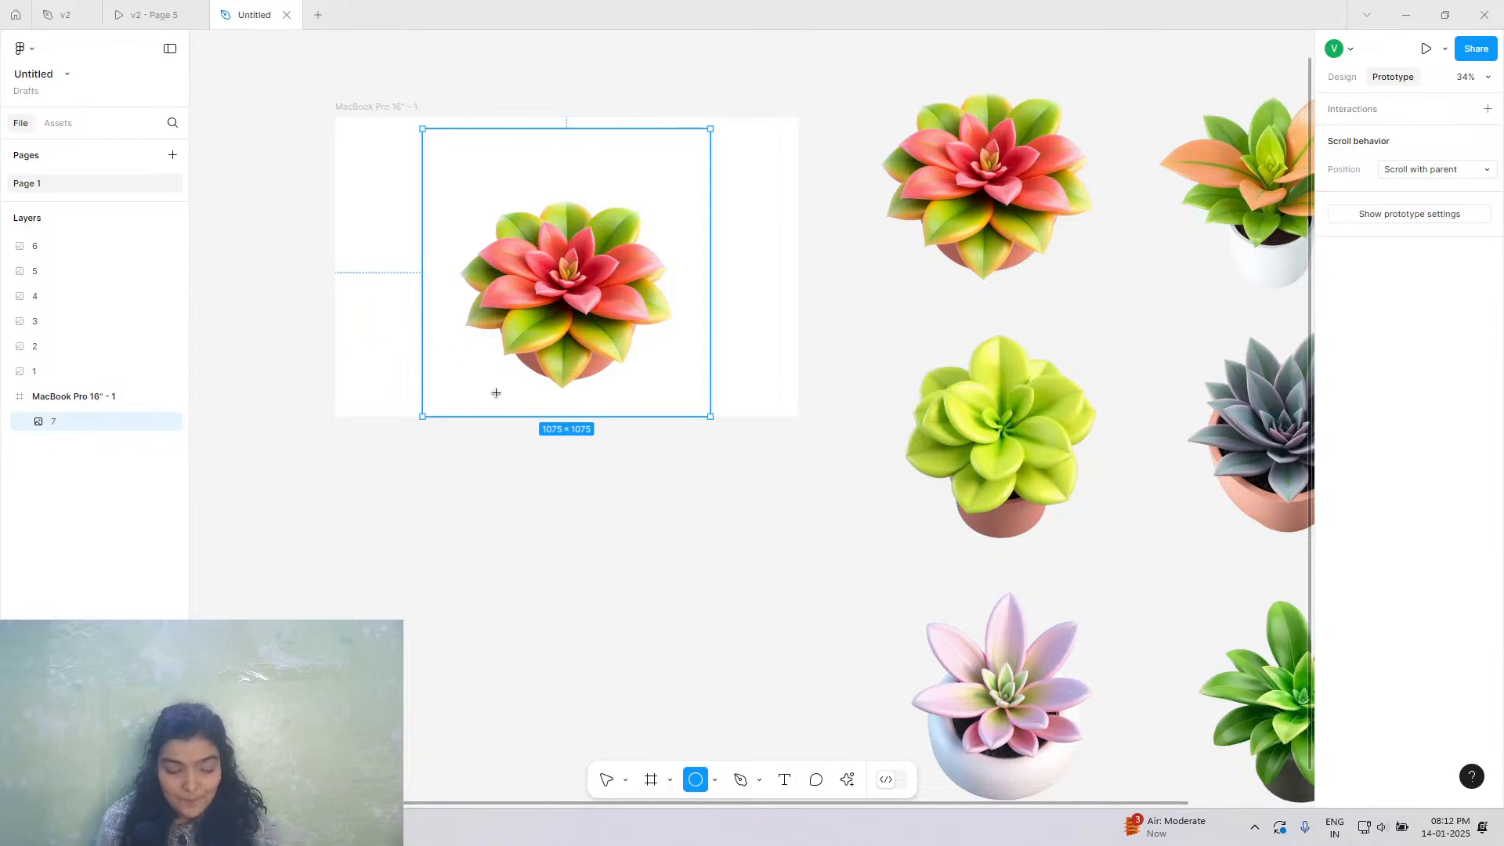
left_click_drag(400, 308, 661, 568)
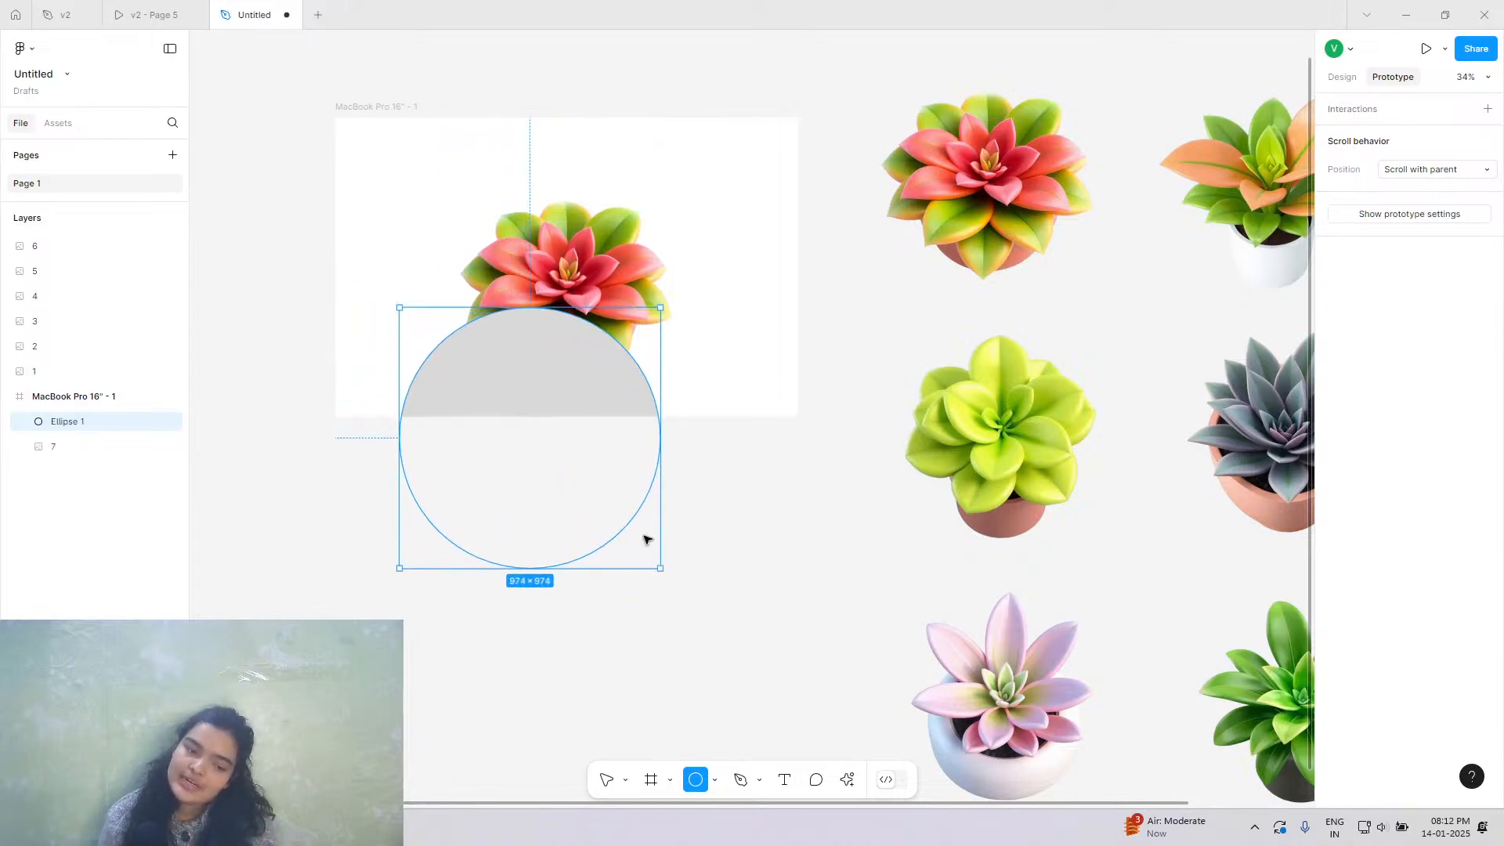
left_click_drag(597, 467, 627, 442)
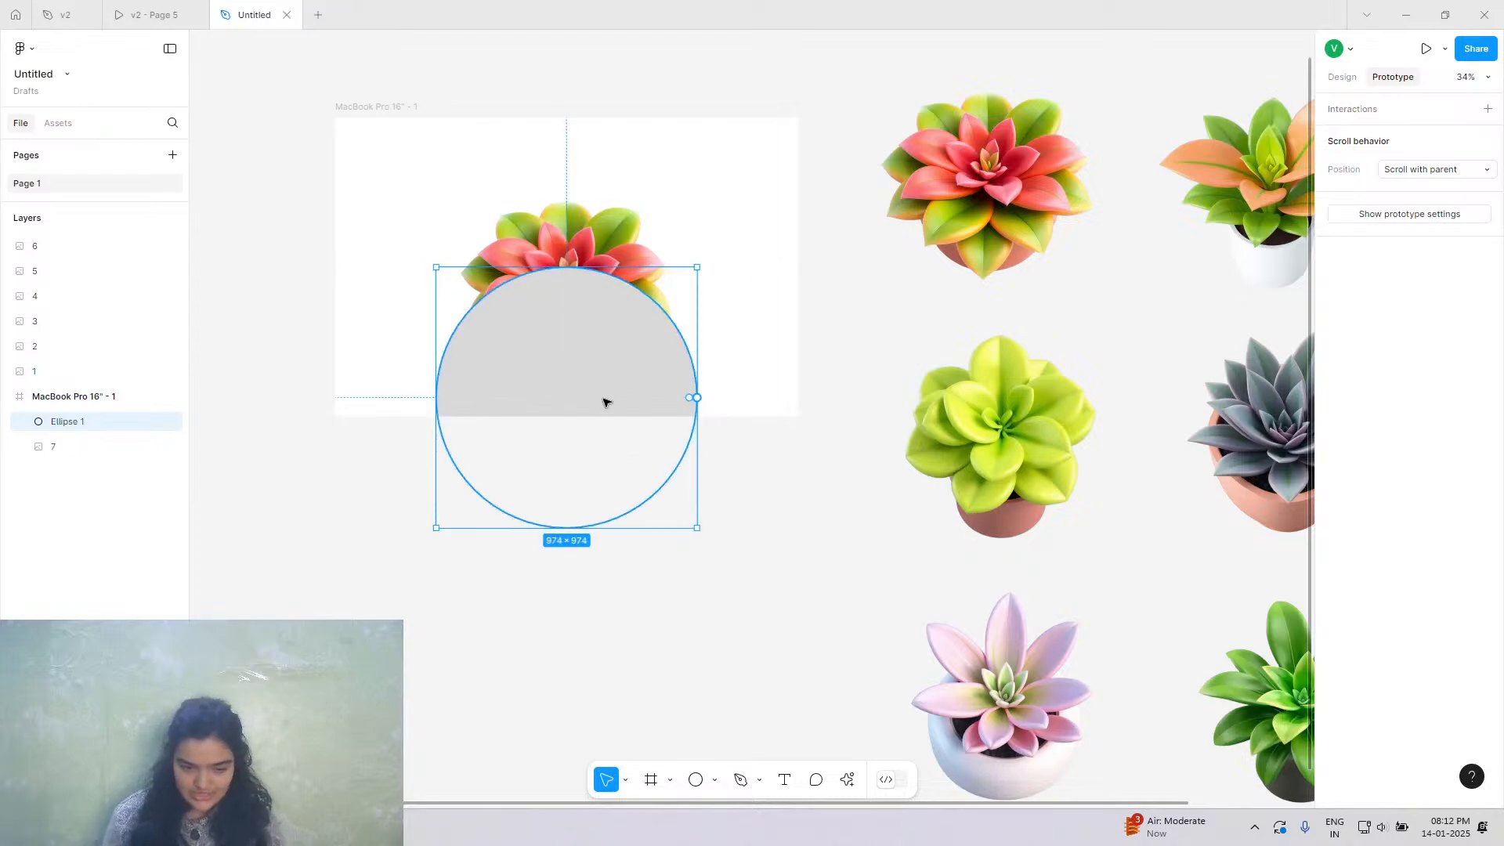
right_click(604, 404)
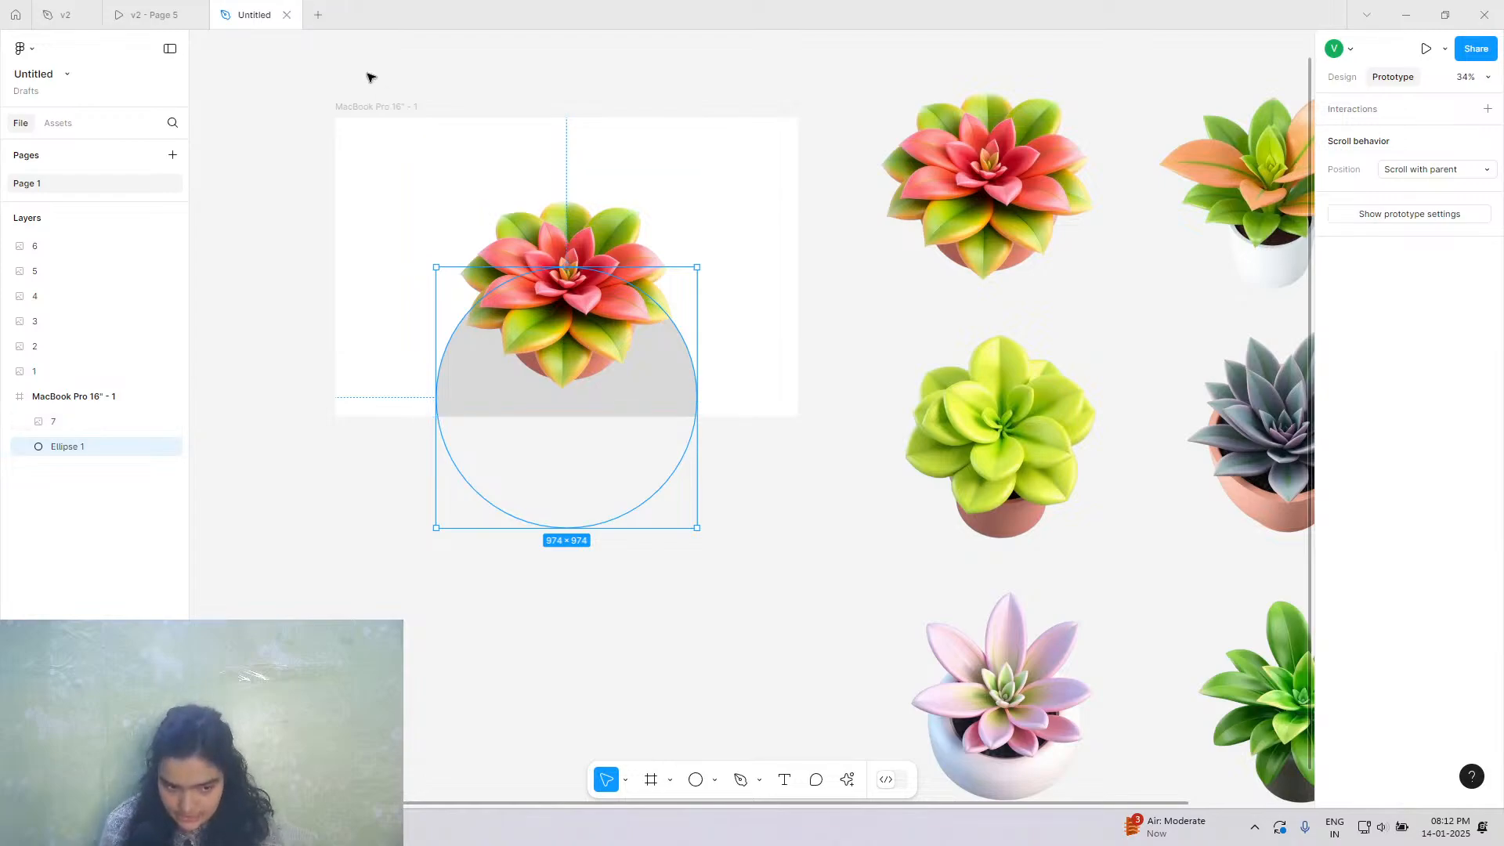
Nudge the plant image inside the MacBook Pro 16" frame slightly downward over the circle, keeping it horizontally centred.
left_click(365, 106)
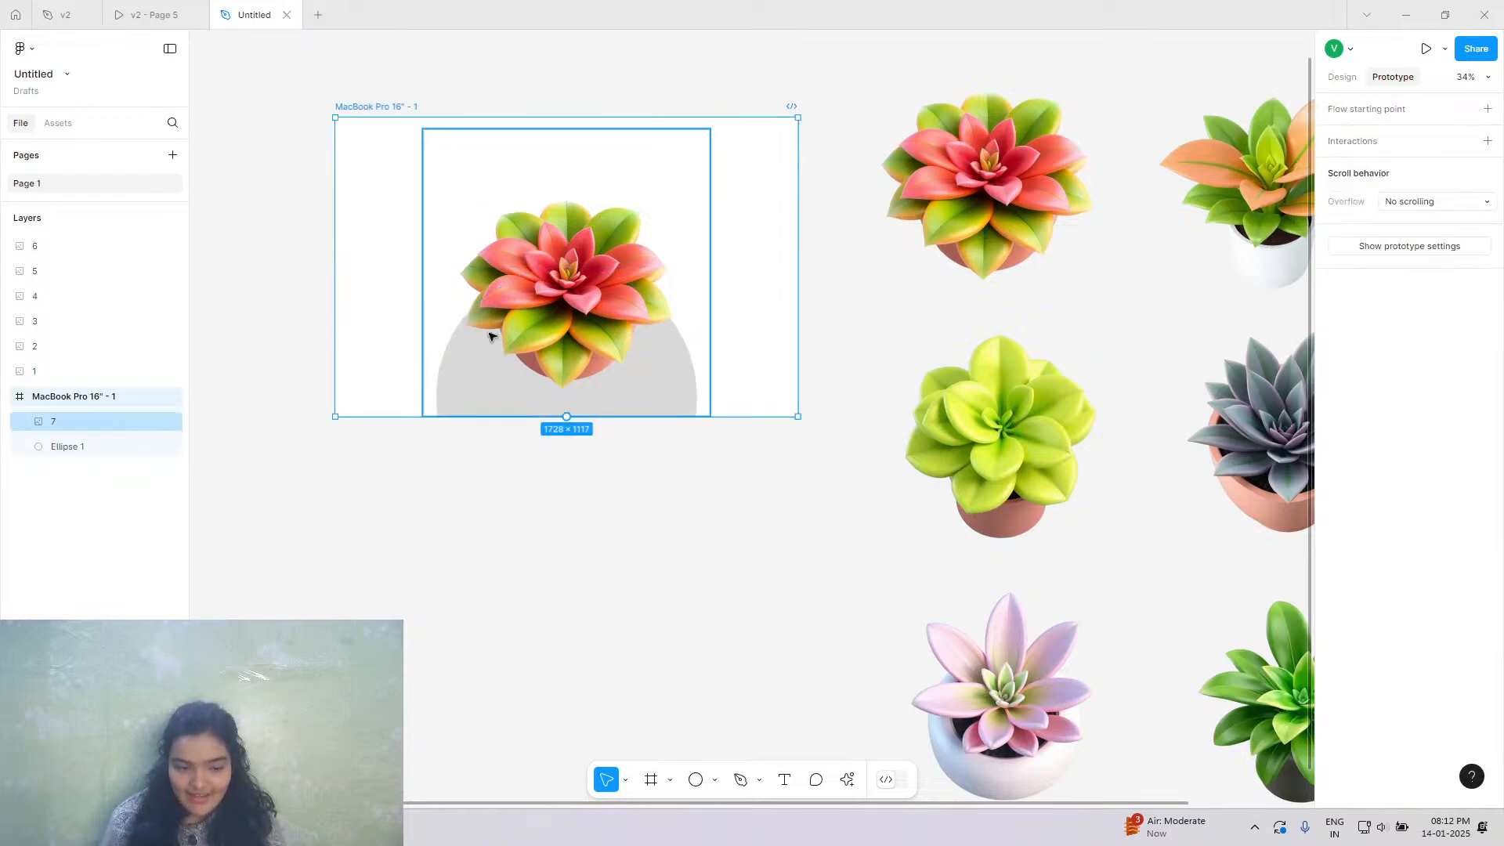
left_click(548, 286)
left_click_drag(548, 286, 549, 293)
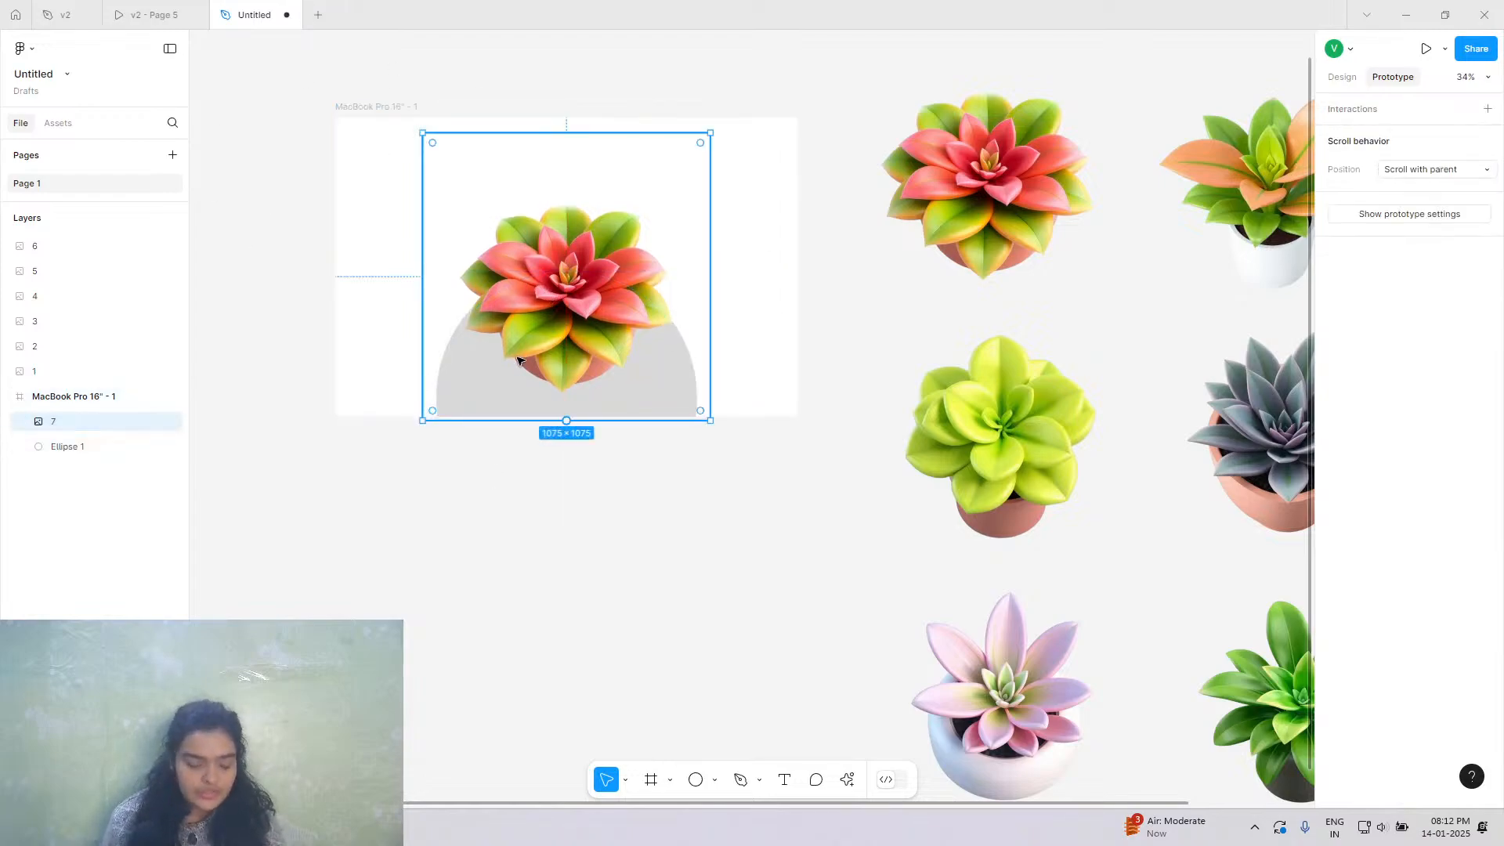
left_click(341, 107)
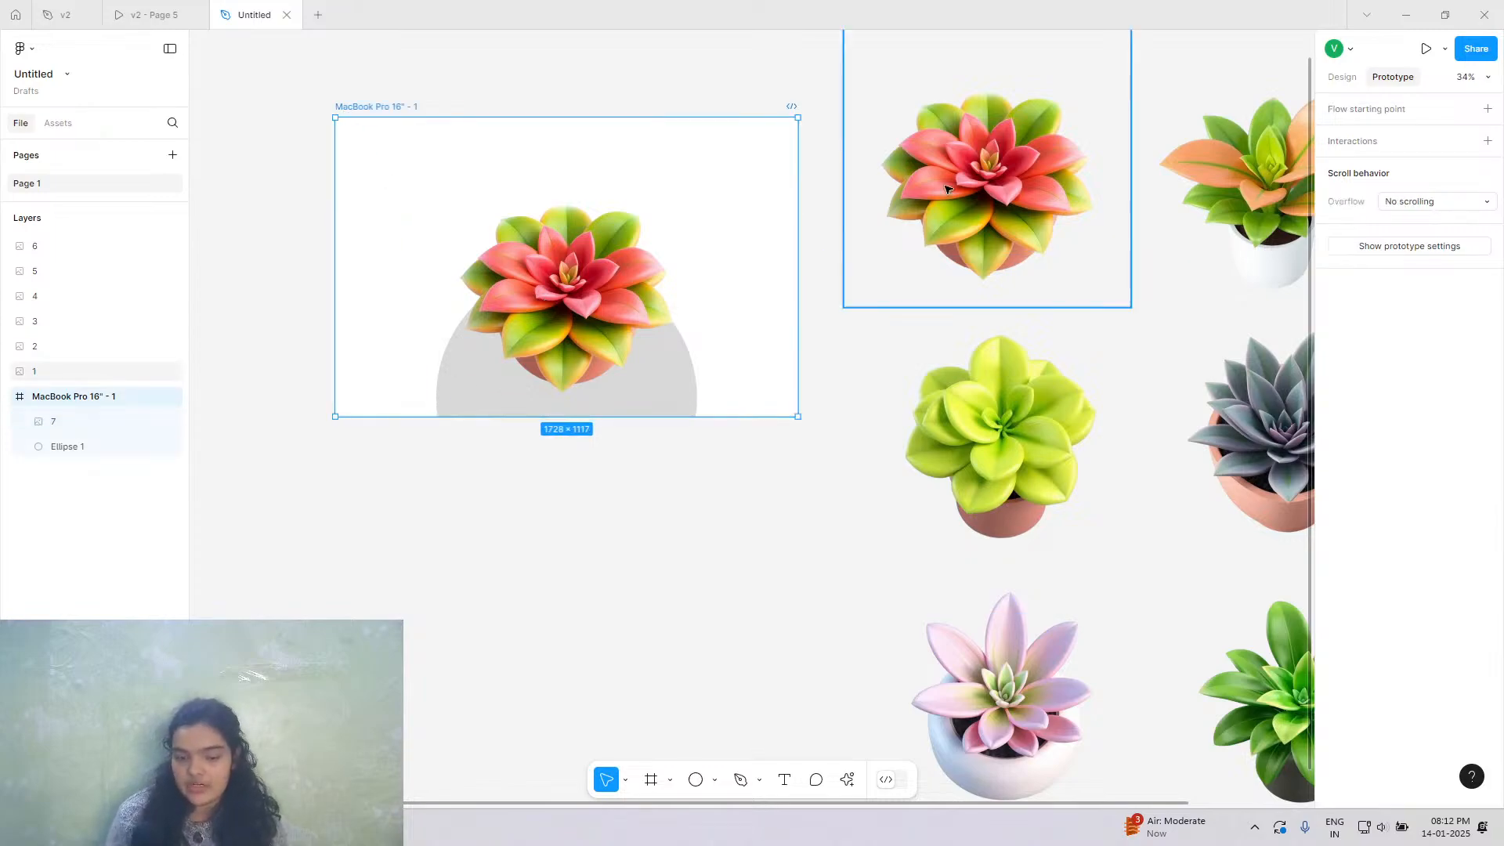
scroll(976, 191, "up", 5)
scroll(975, 191, "left", 6)
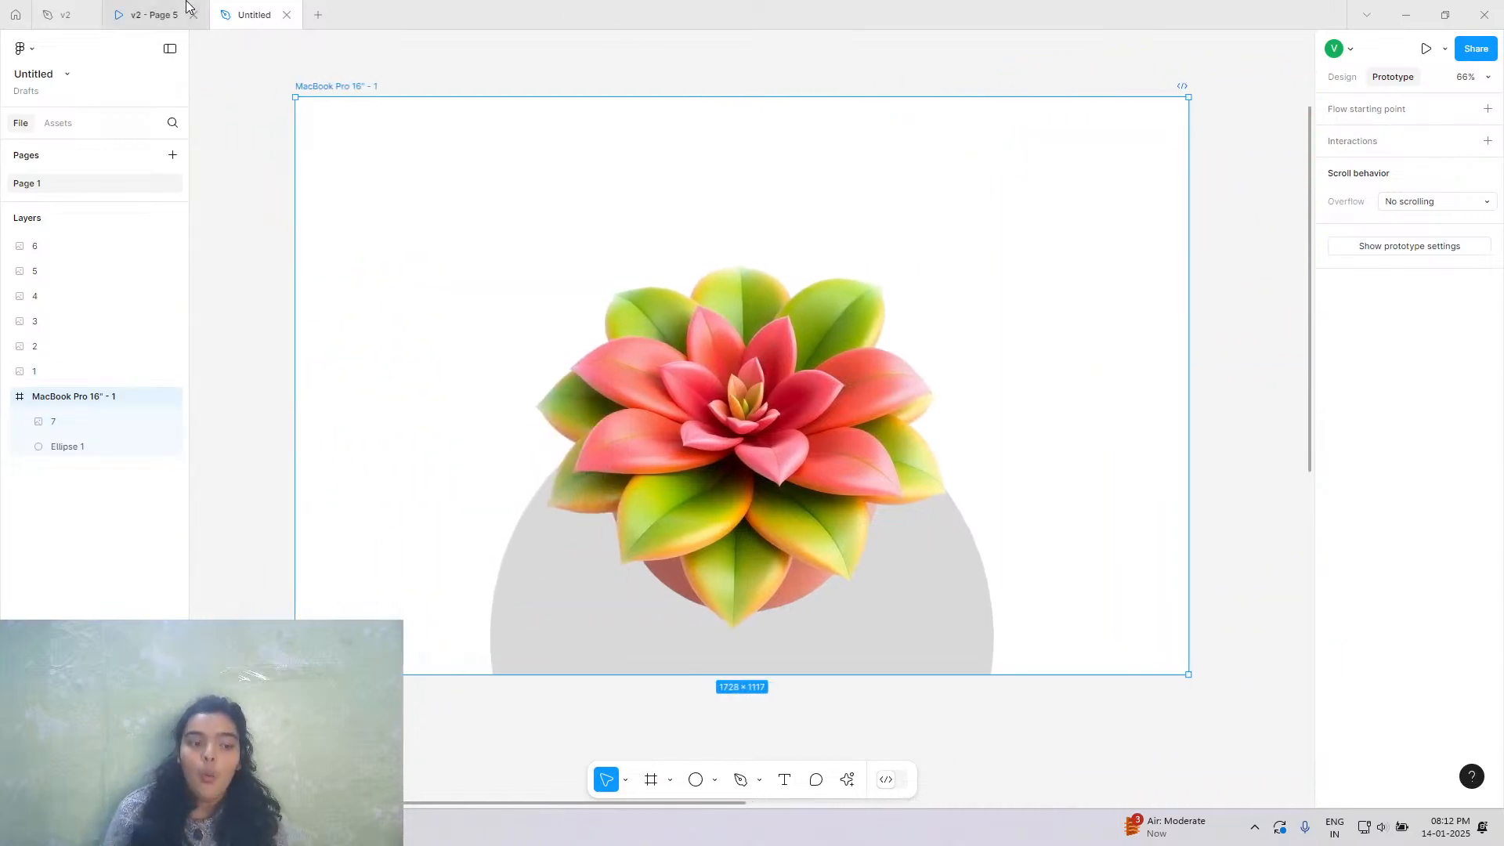
Play through the plant slides in the v2 - Page 5 prototype to examine their background colours and layout.
mouse_move(187, 5)
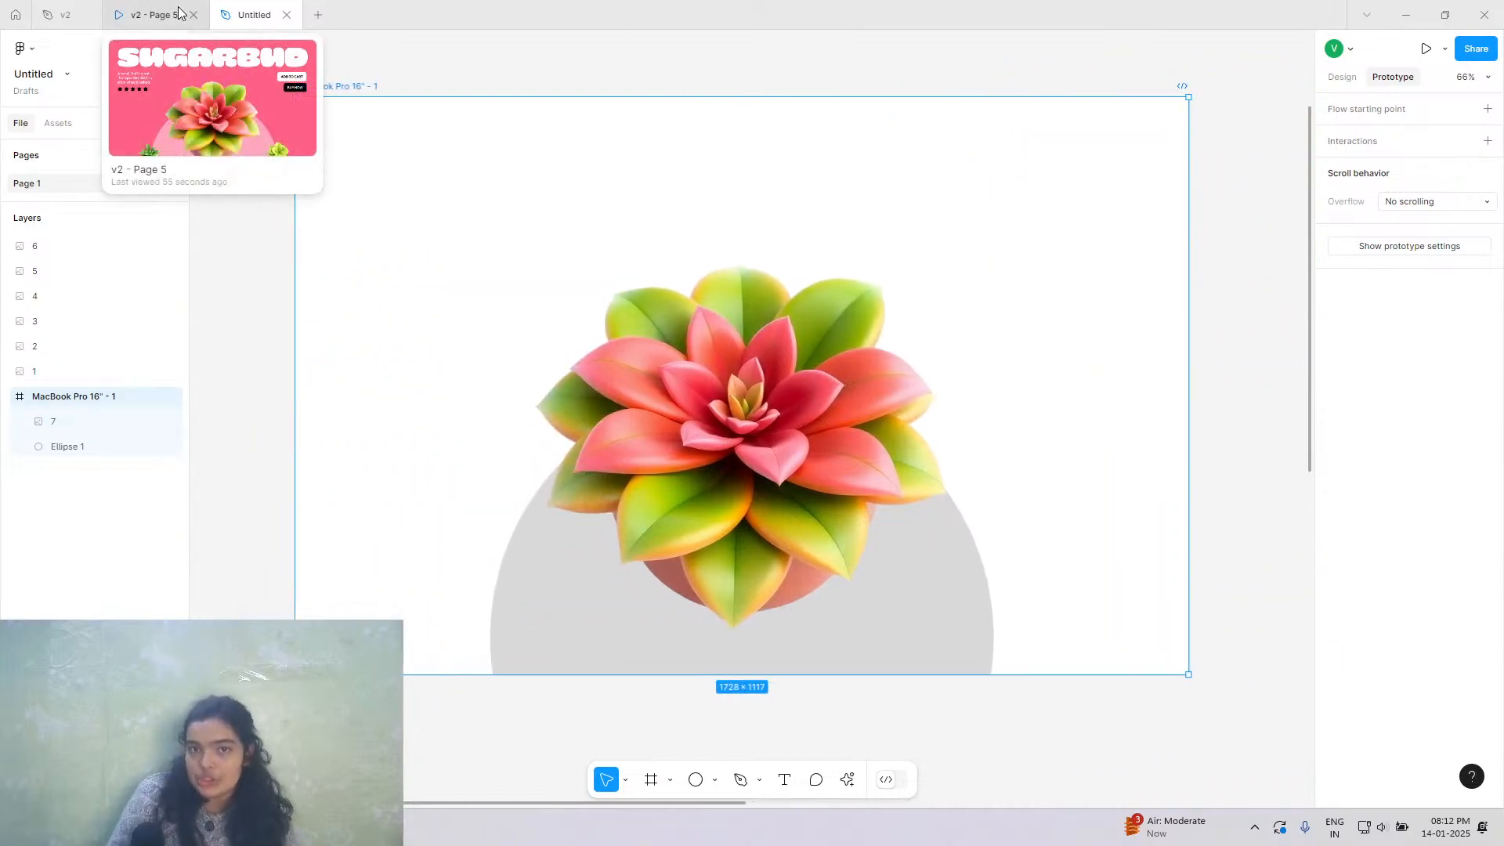
left_click(157, 14)
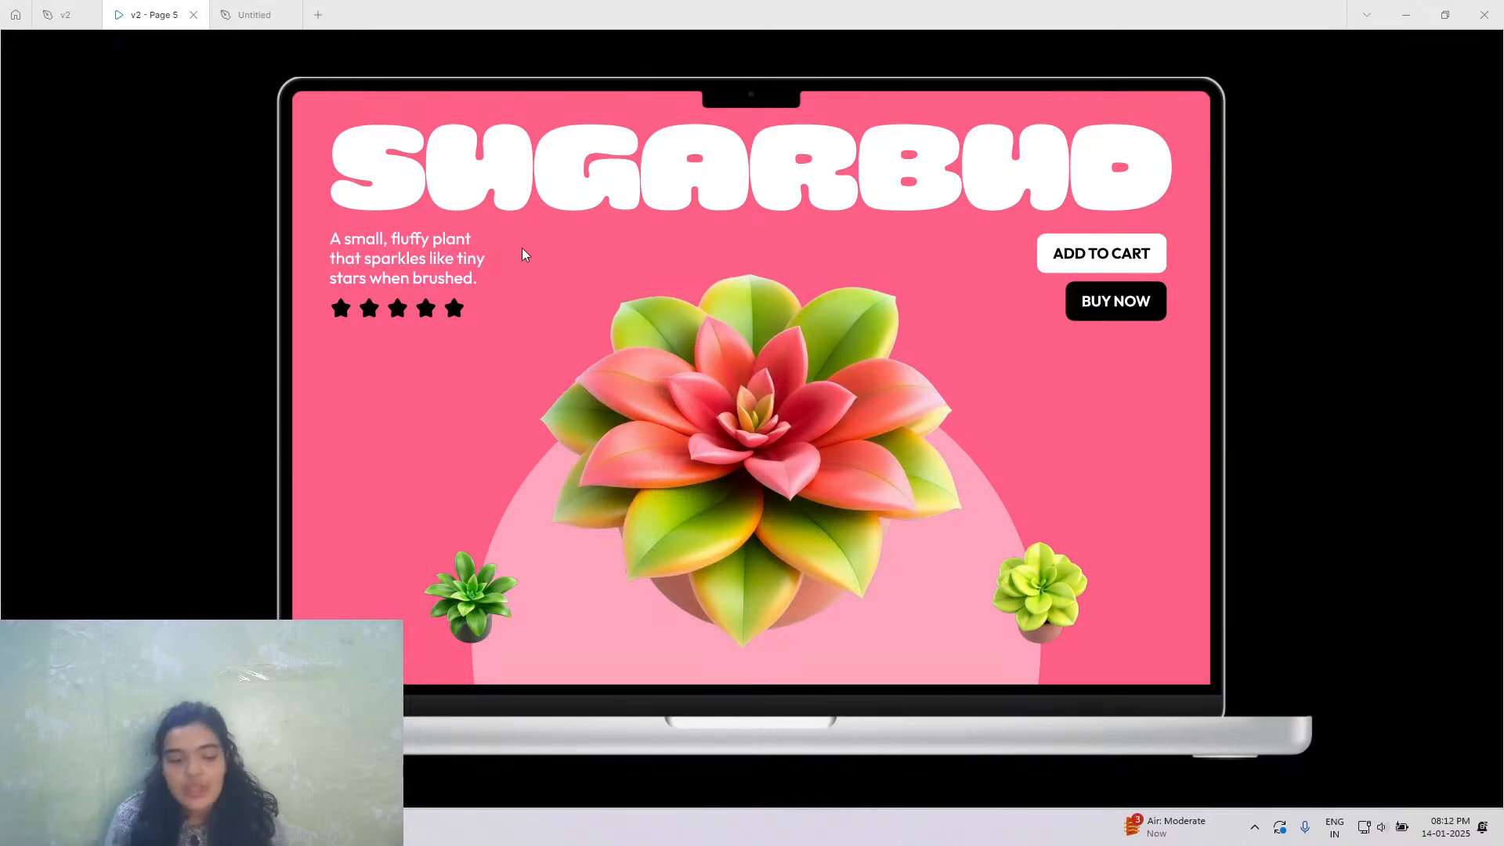
left_click(636, 555)
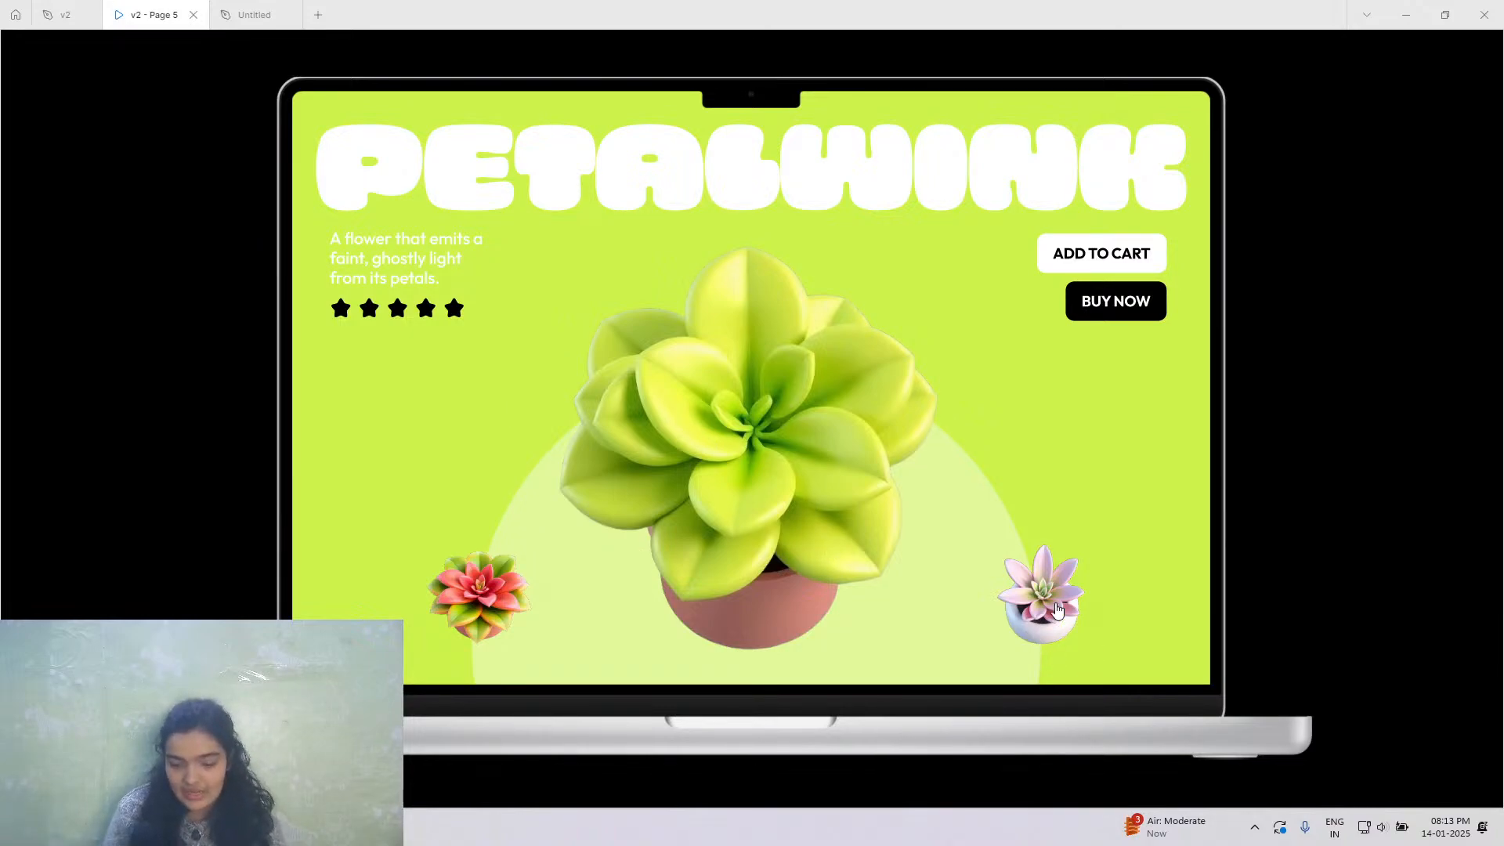
left_click(772, 315)
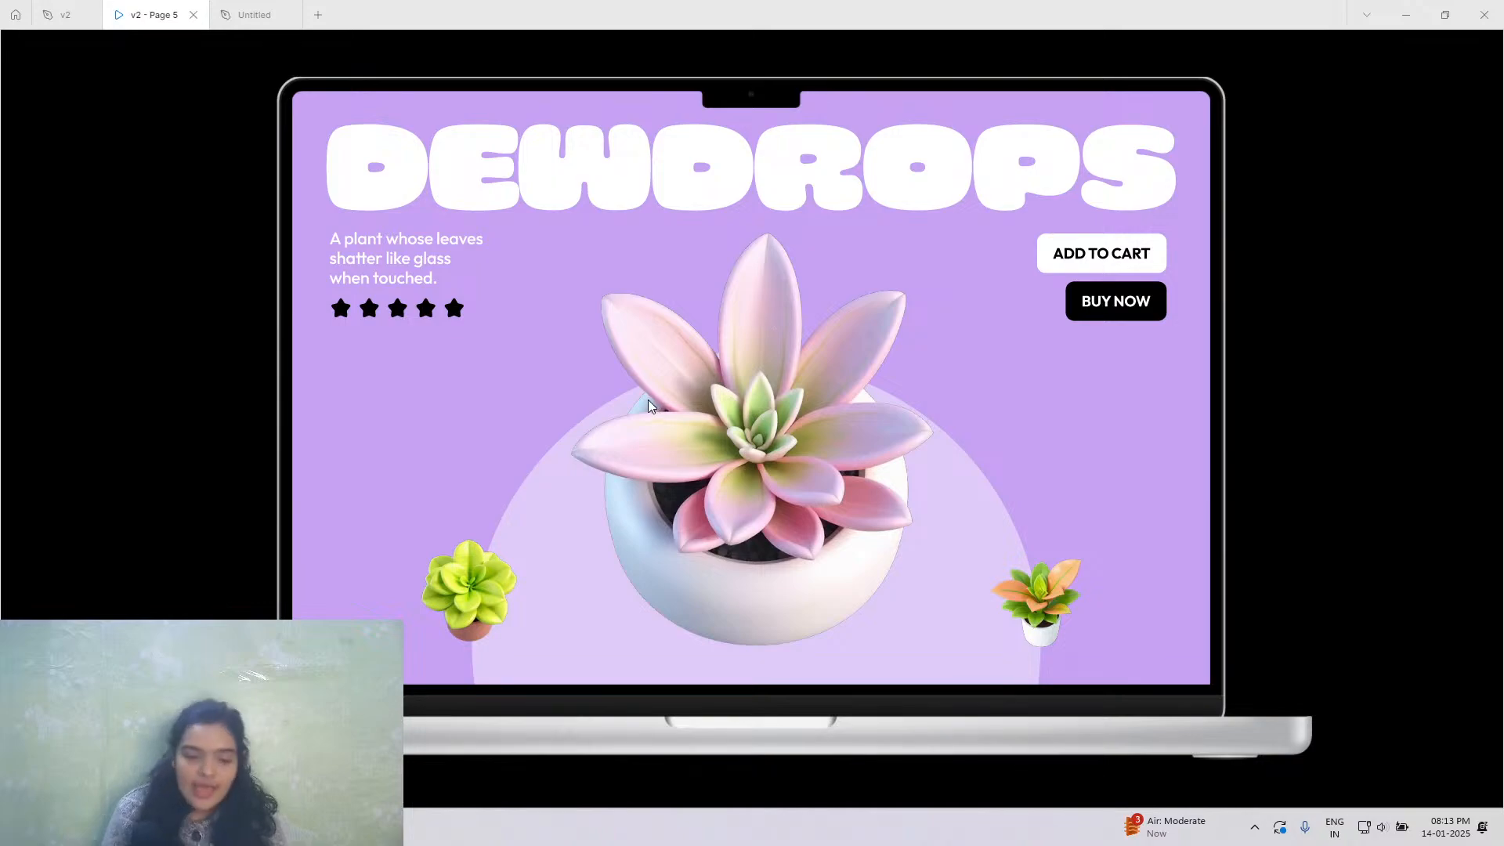
left_click(1045, 611)
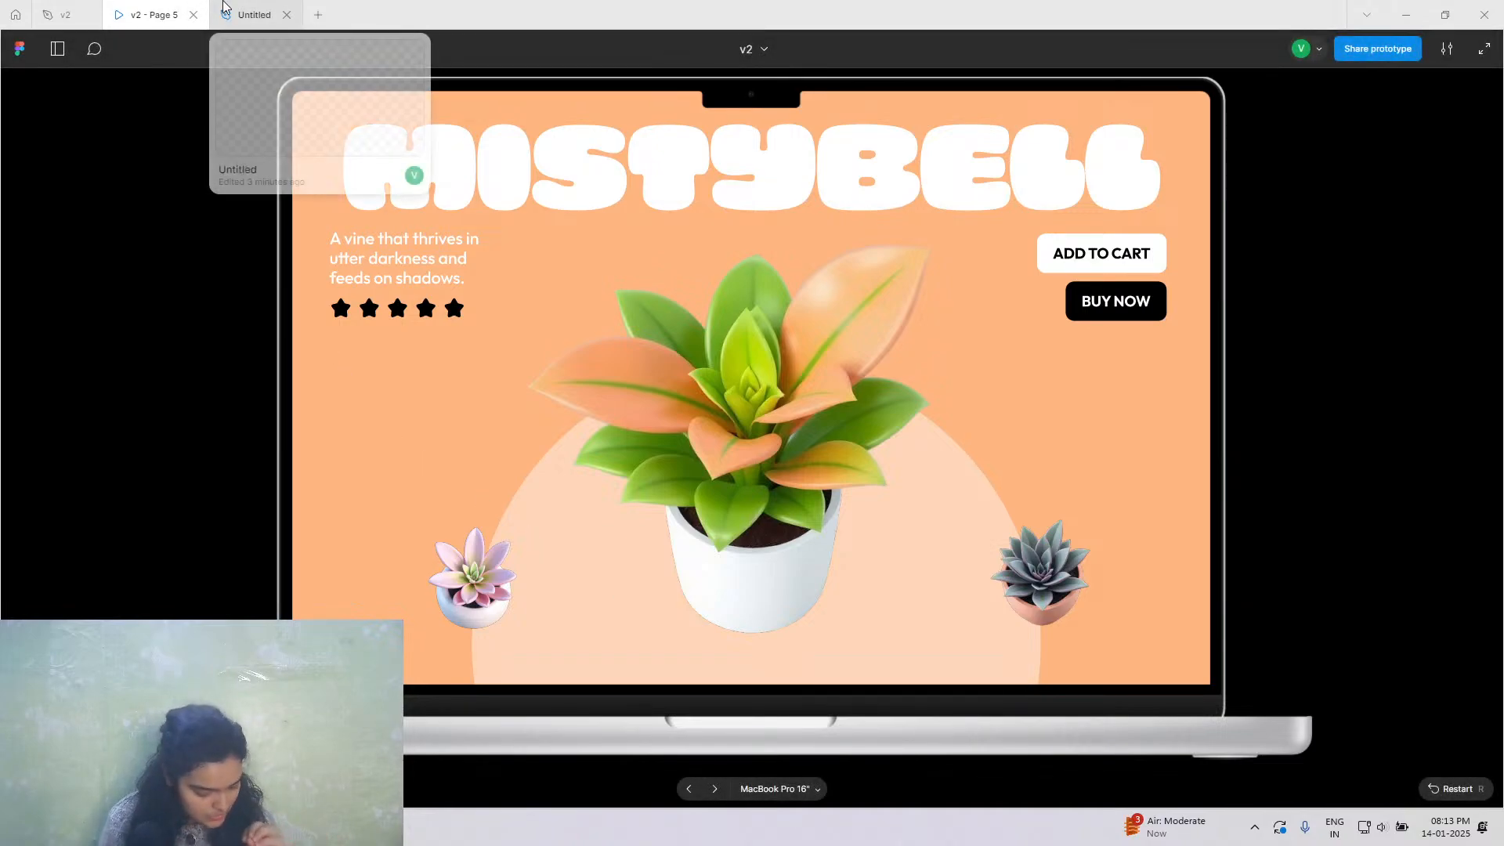
In the Untitled file, fill the MacBook Pro 16" frame with a pink sampled from the plant's petals and adjusted to FF6F7D.
left_click(253, 14)
left_click(712, 449)
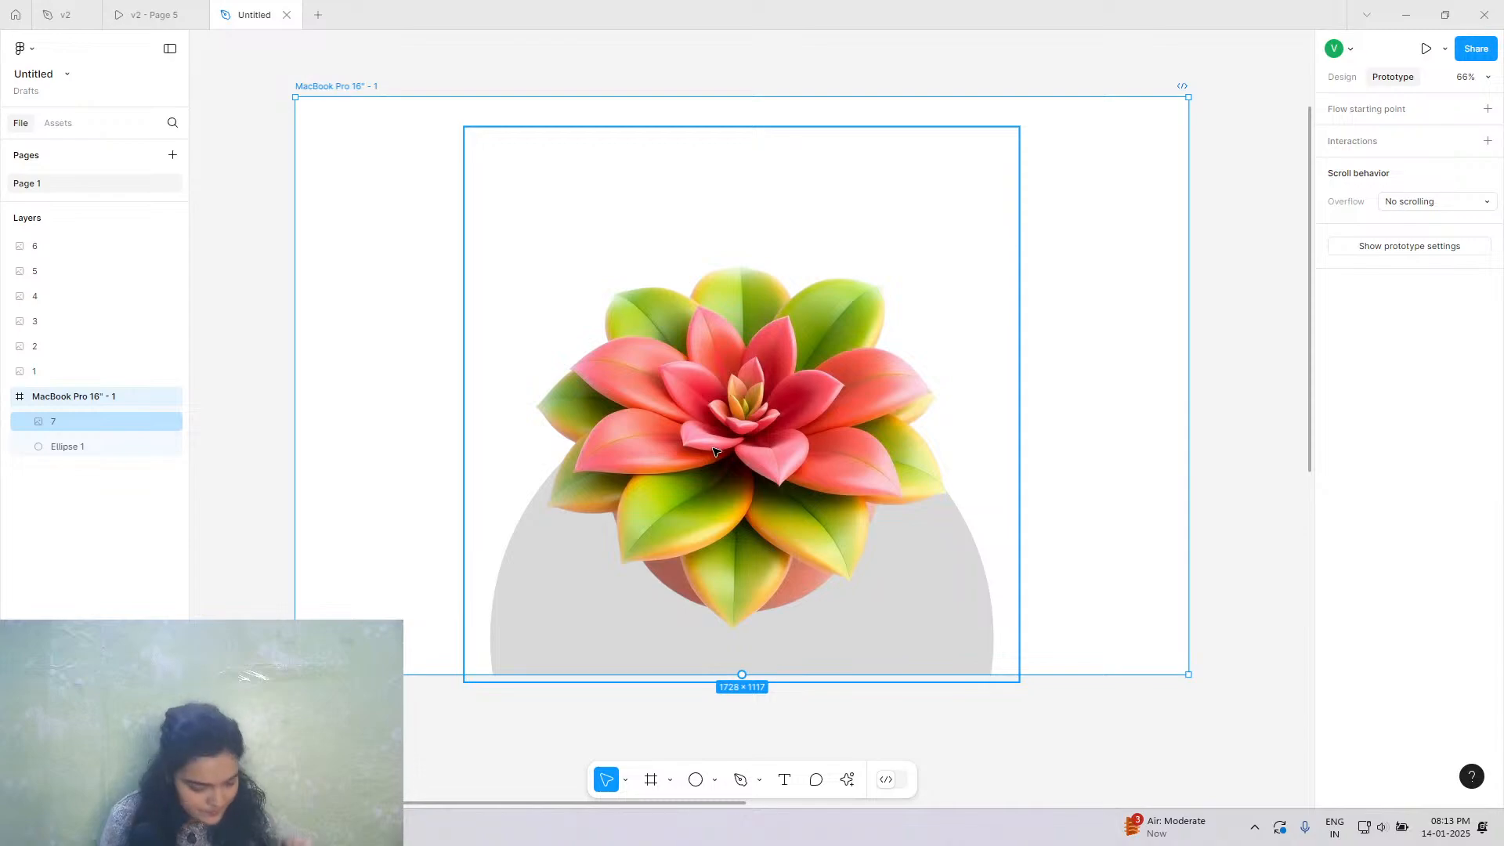
left_click(714, 451)
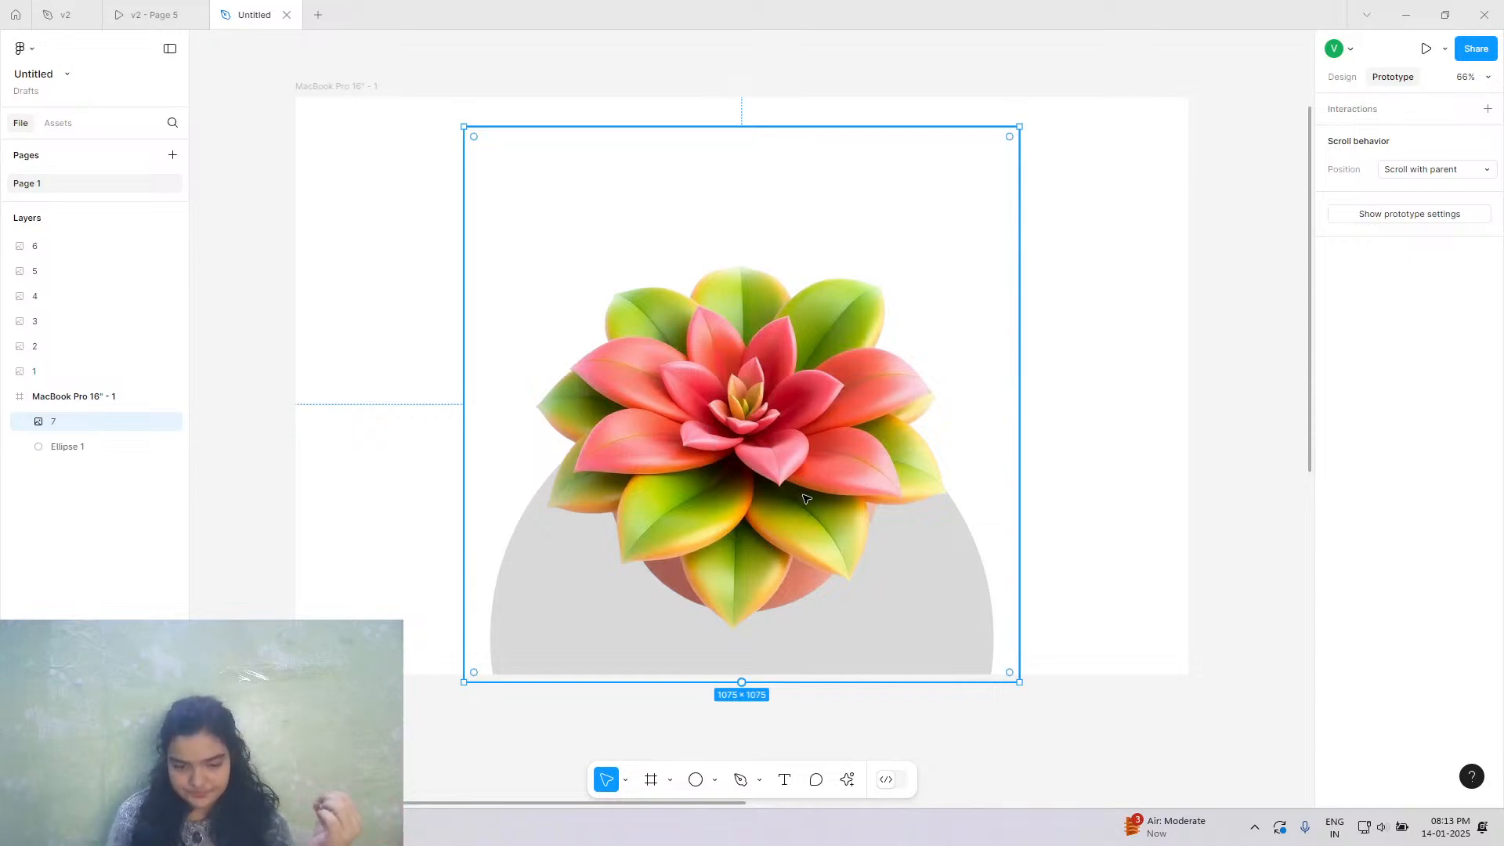
left_click(349, 101)
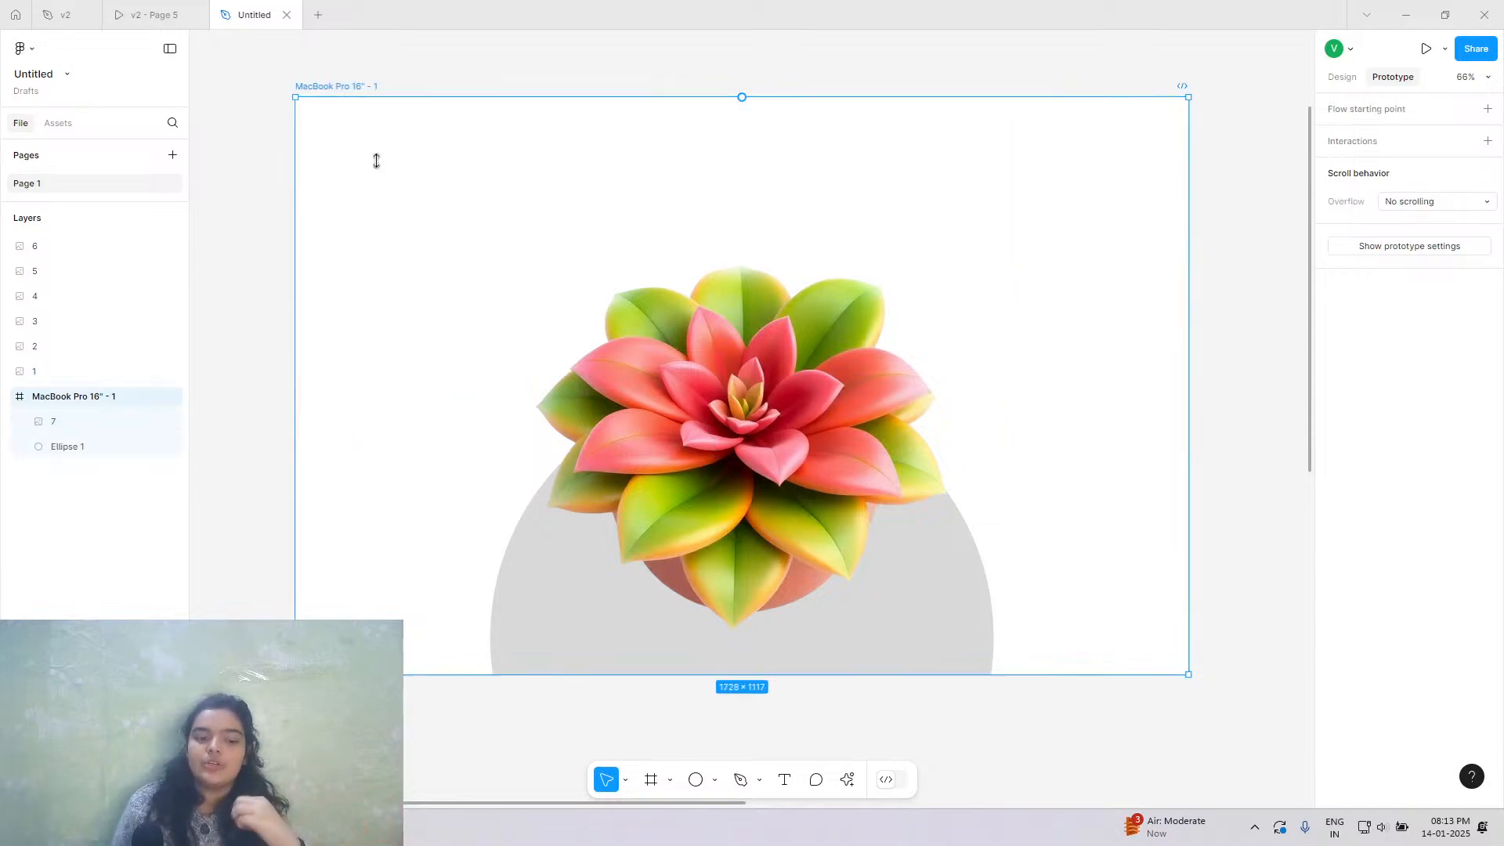
left_click(1342, 77)
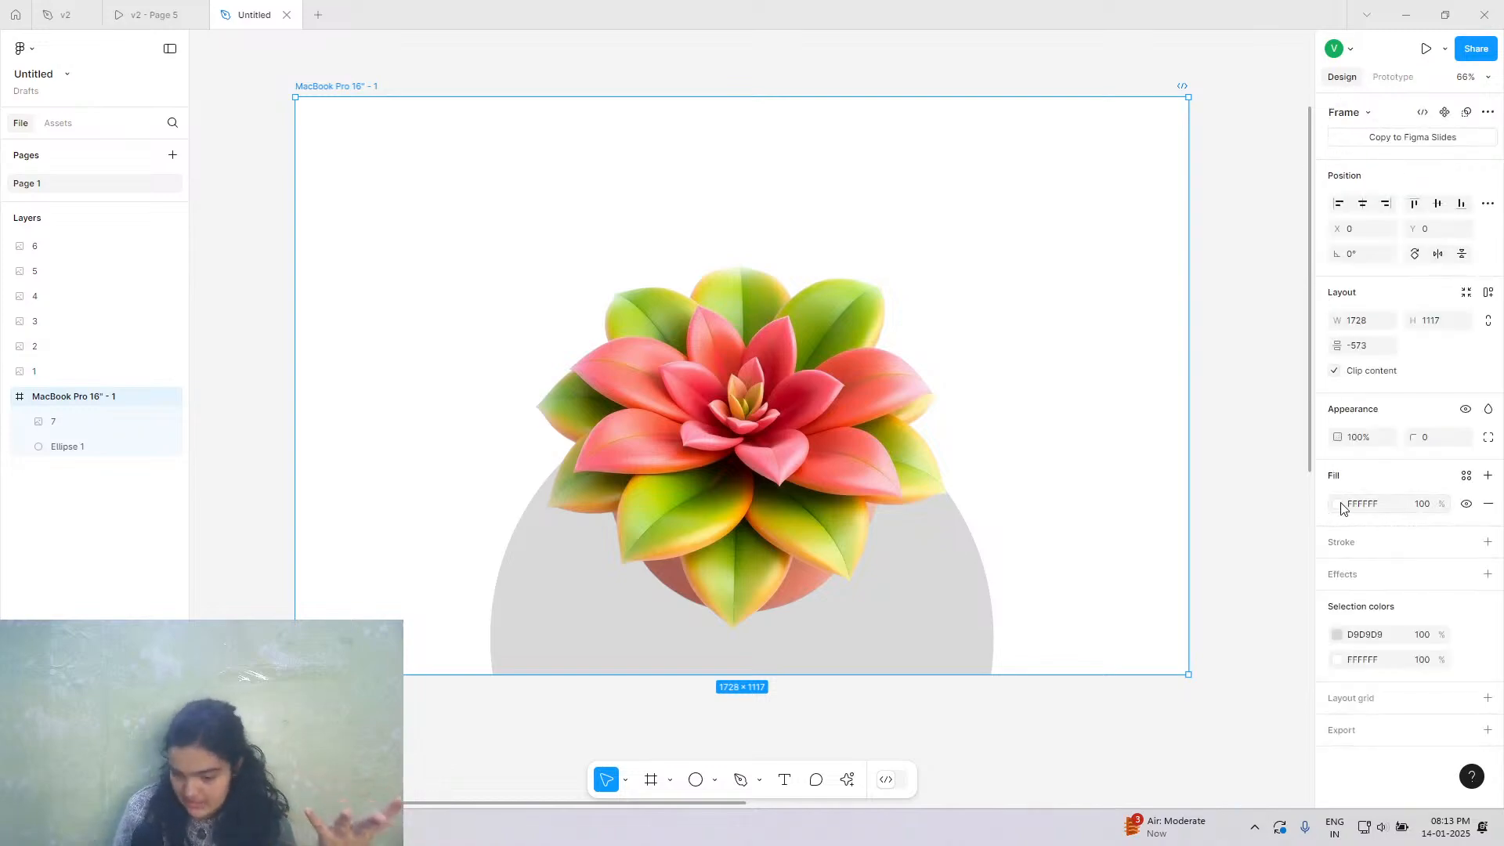
left_click(1338, 505)
left_click(1149, 635)
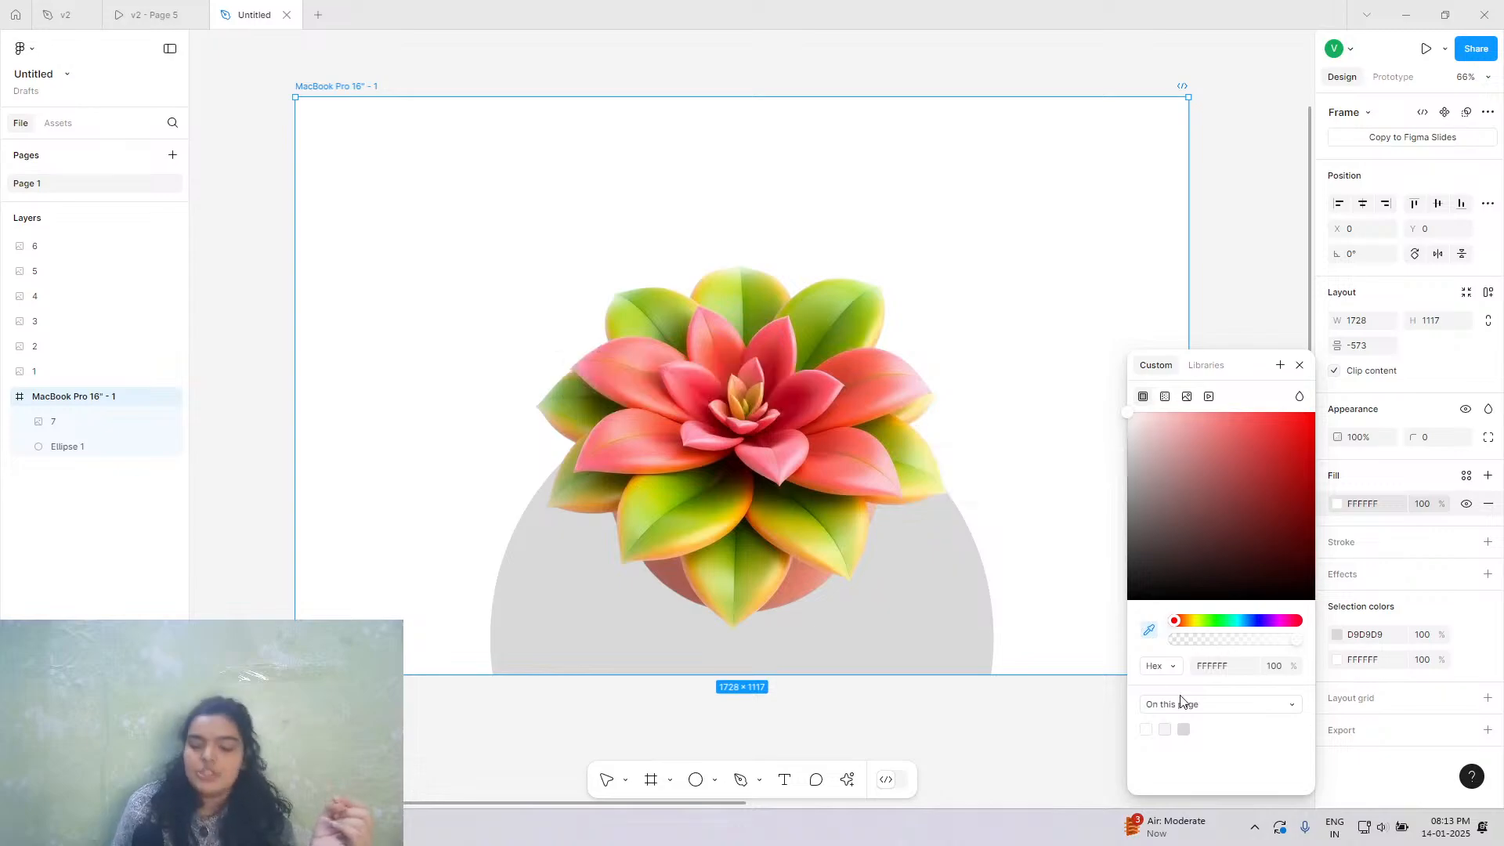
left_click(857, 423)
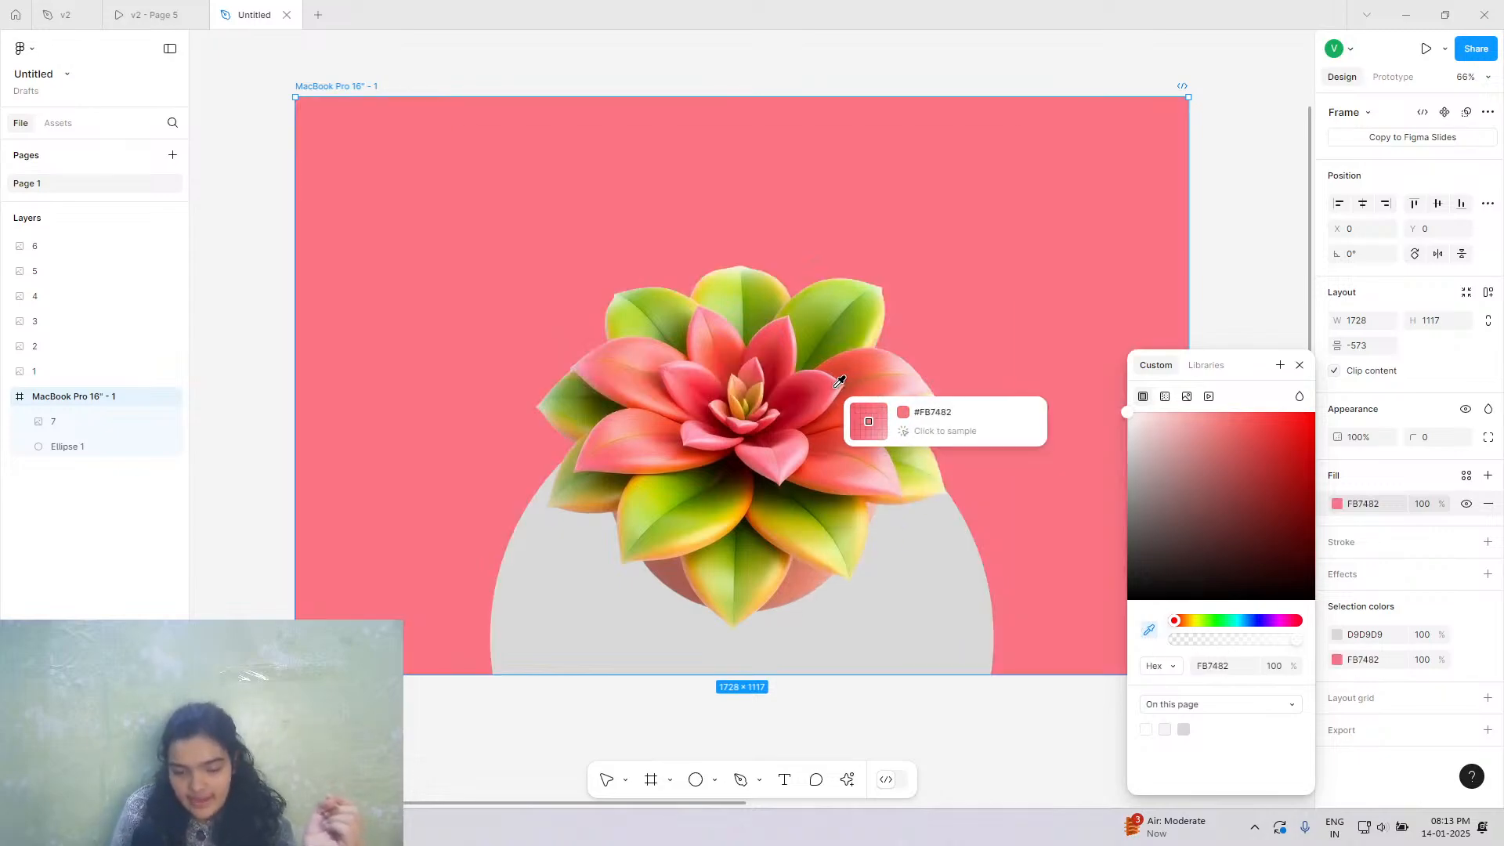
mouse_move(1234, 420)
left_mouse_down()
mouse_move(1249, 404)
mouse_move(1235, 401)
left_mouse_up()
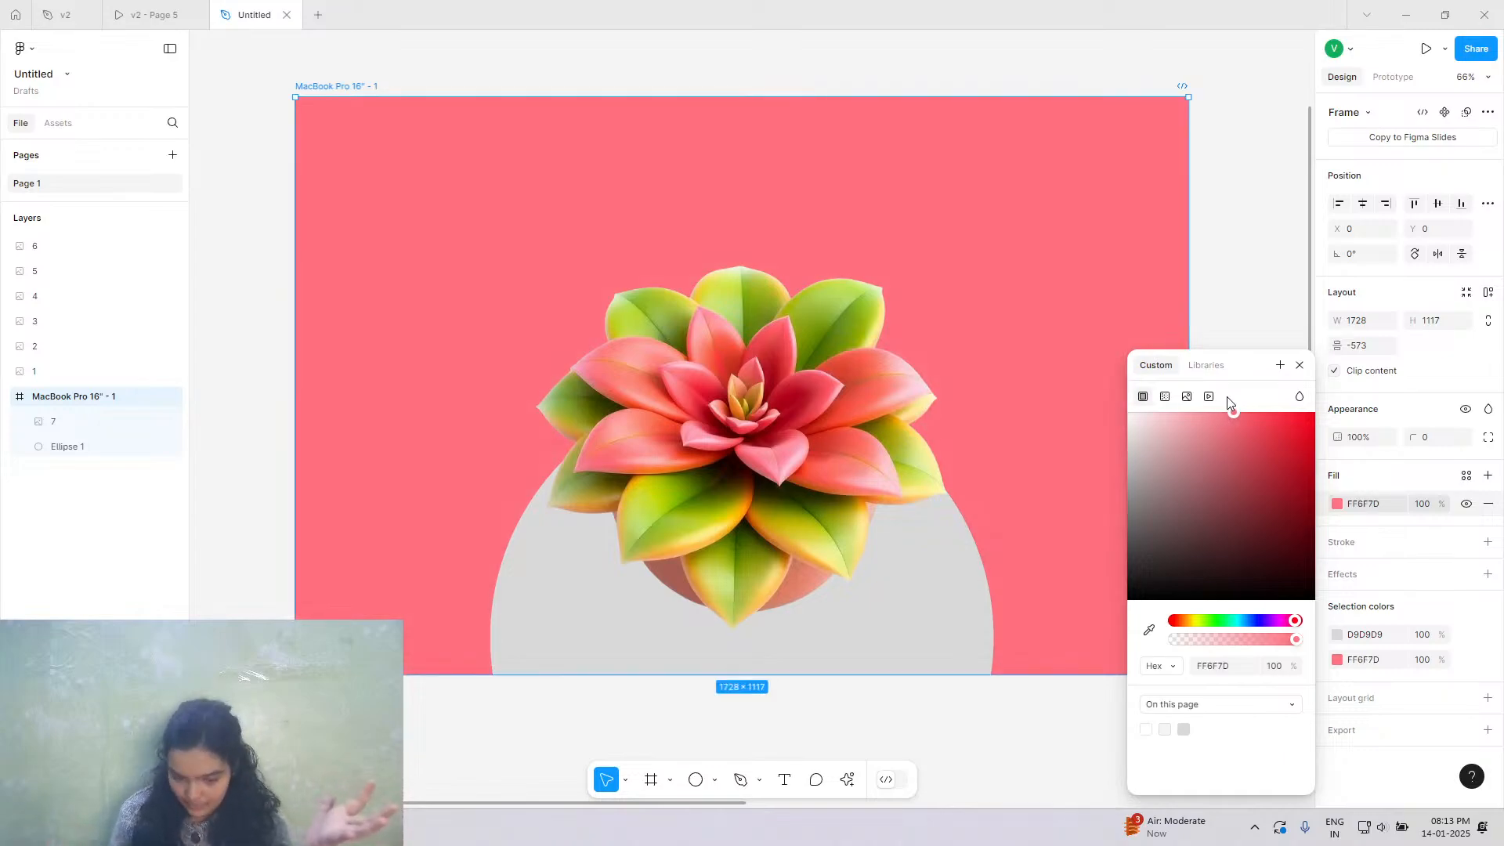
Change the fill of the circle behind the plant to white FFFFFF at 44% opacity.
left_click(974, 578)
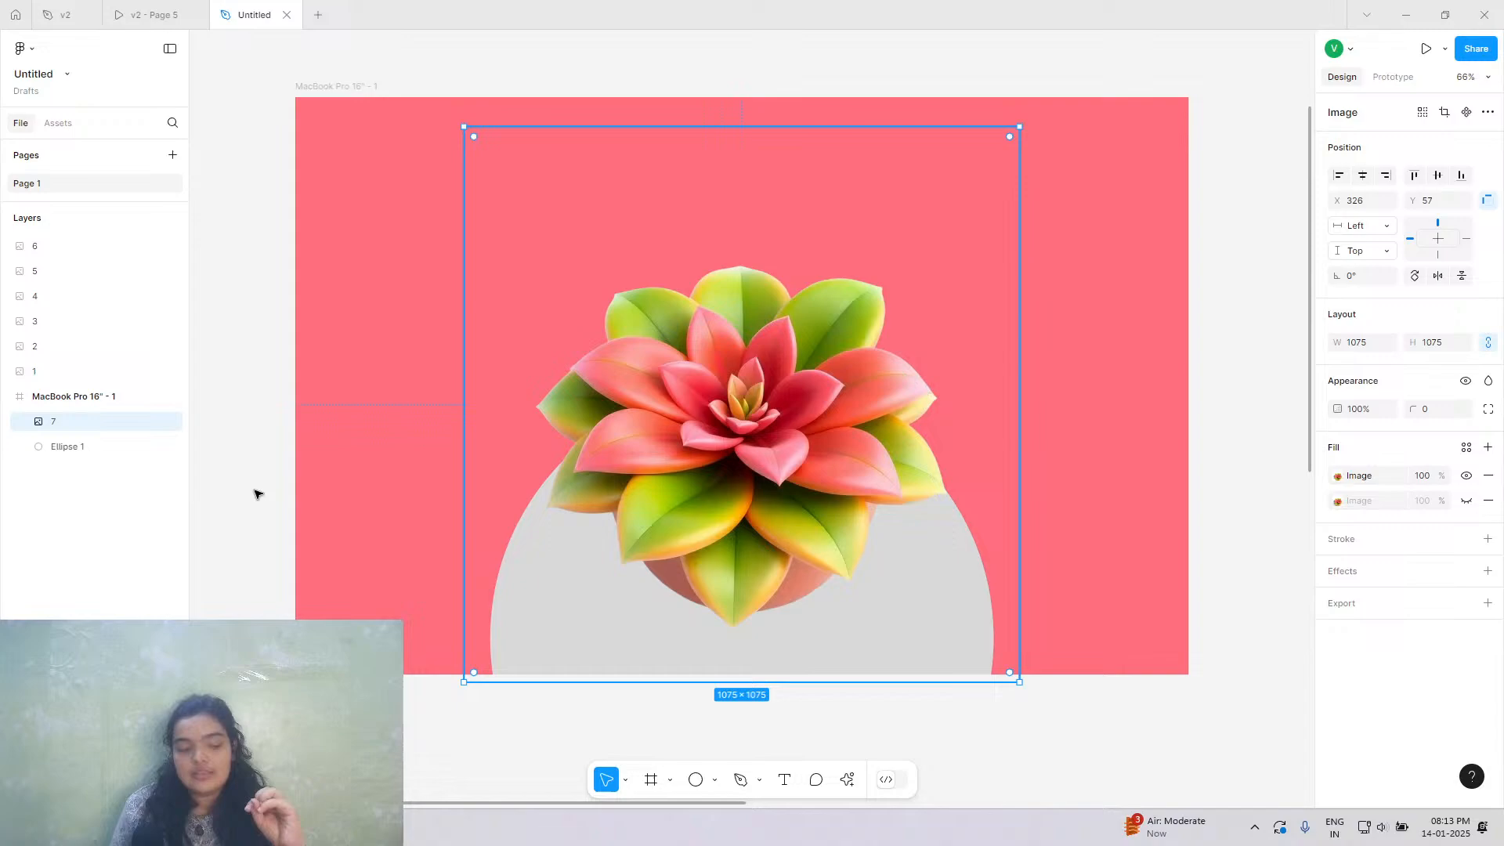
left_click(78, 445)
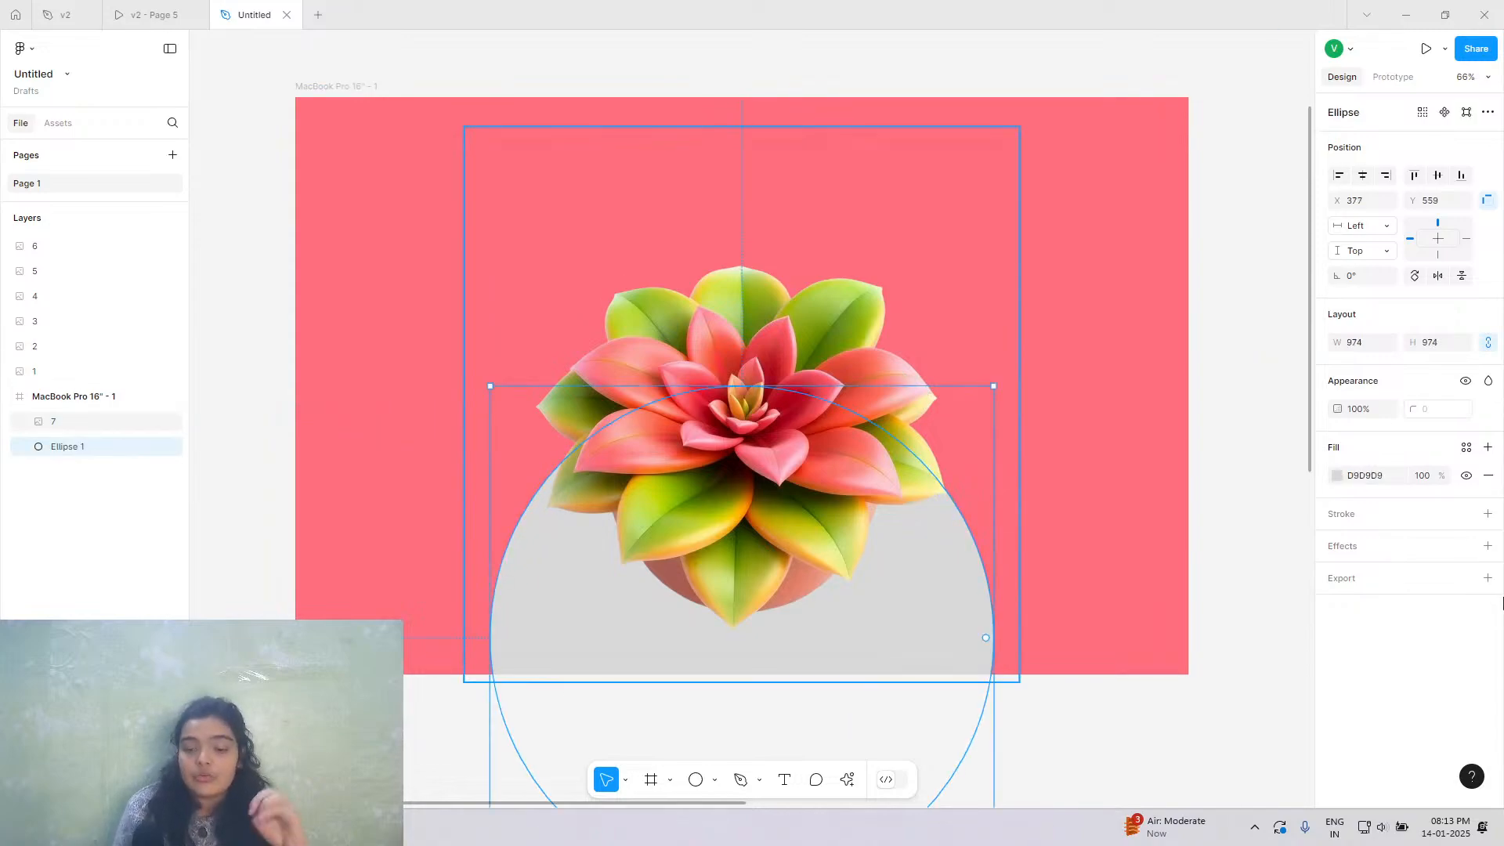
left_click(1338, 475)
left_click_drag(1244, 478, 1070, 365)
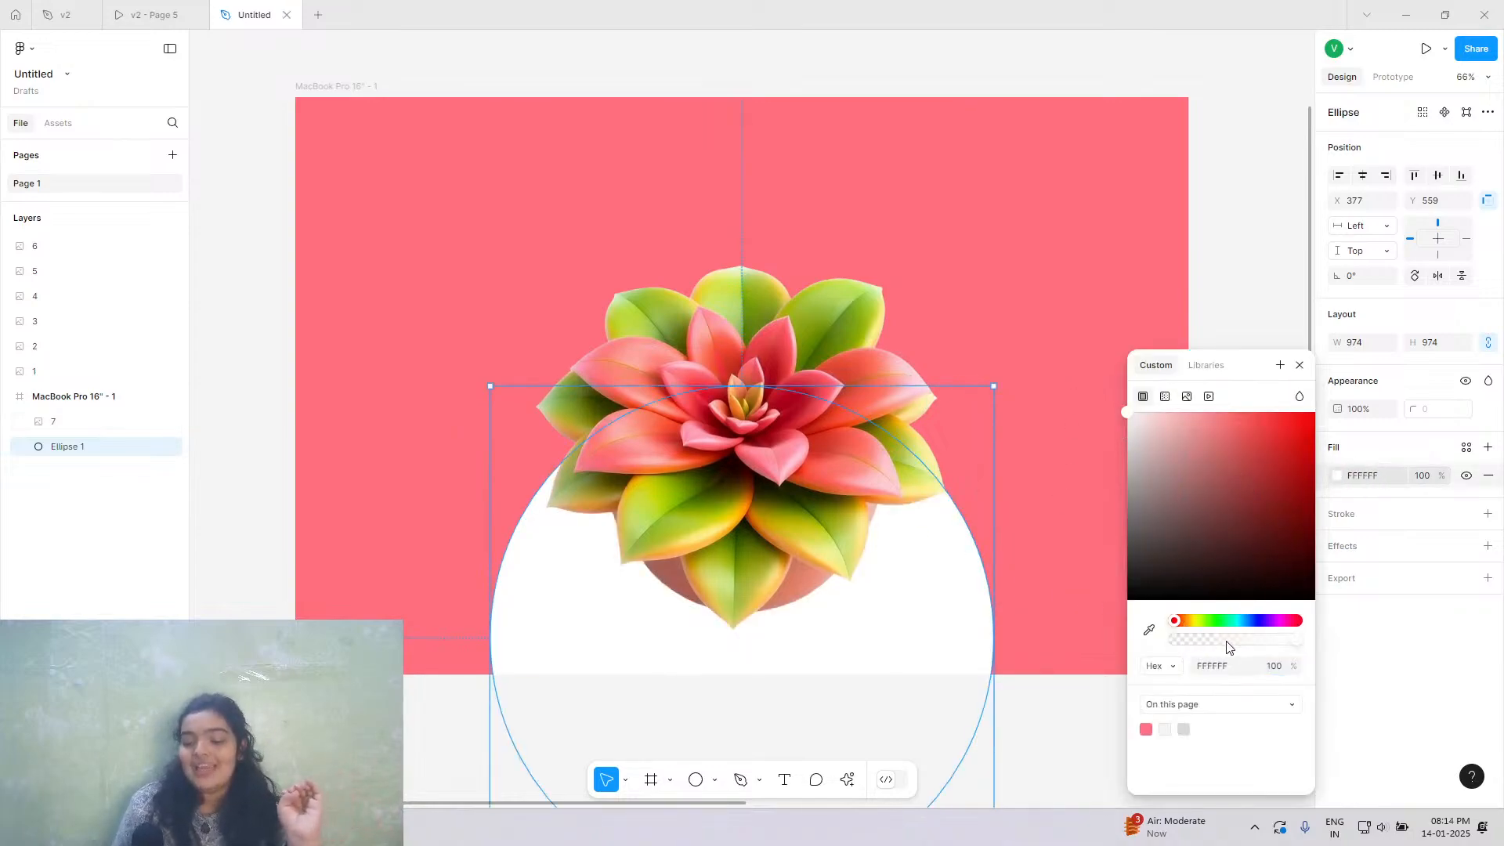
mouse_move(1227, 642)
left_mouse_down()
mouse_move(1251, 643)
mouse_move(1230, 634)
left_mouse_up()
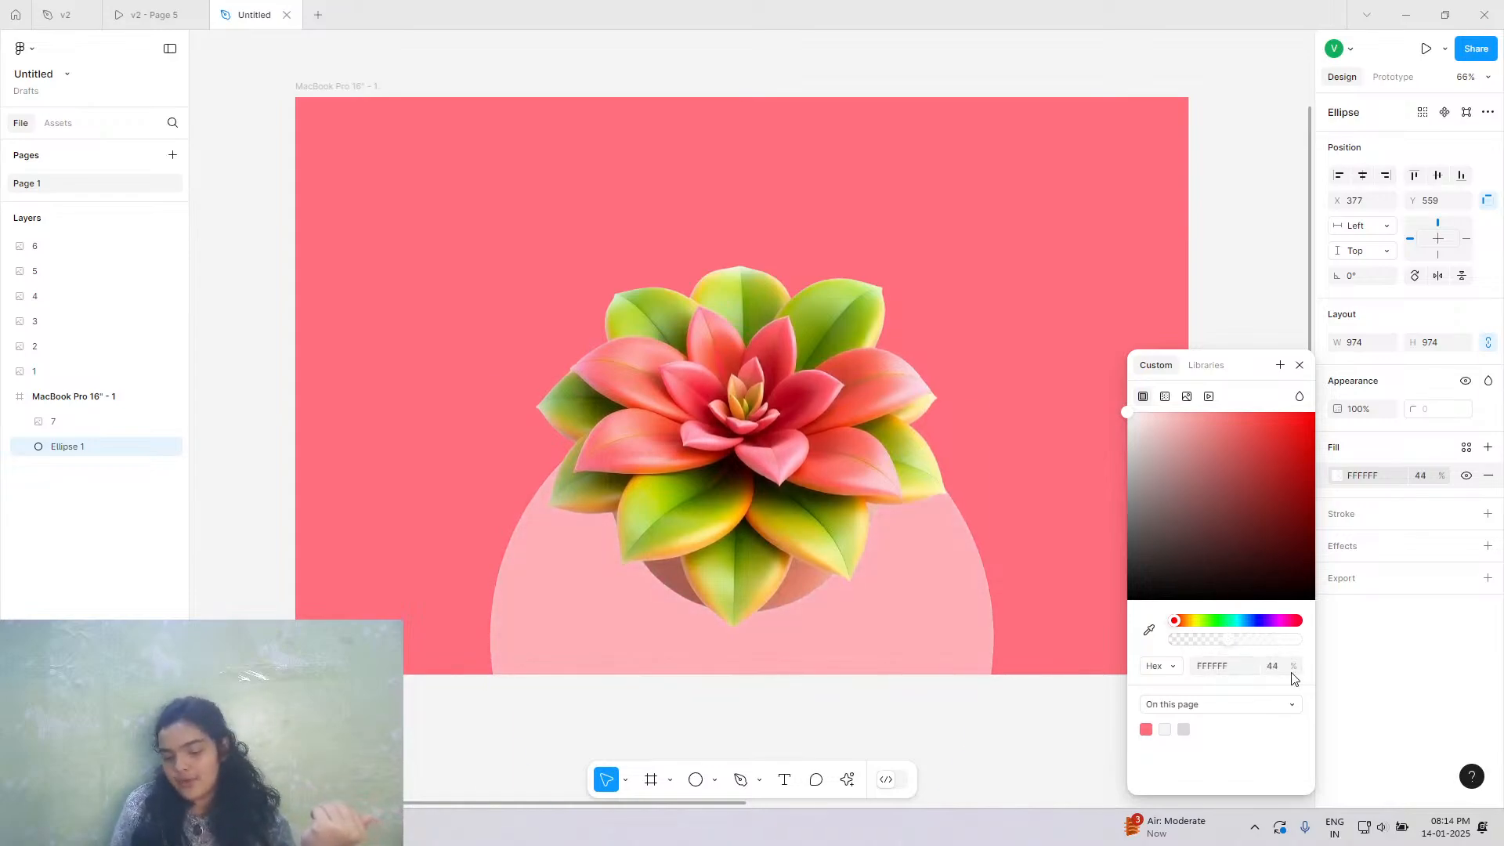
left_click(952, 737)
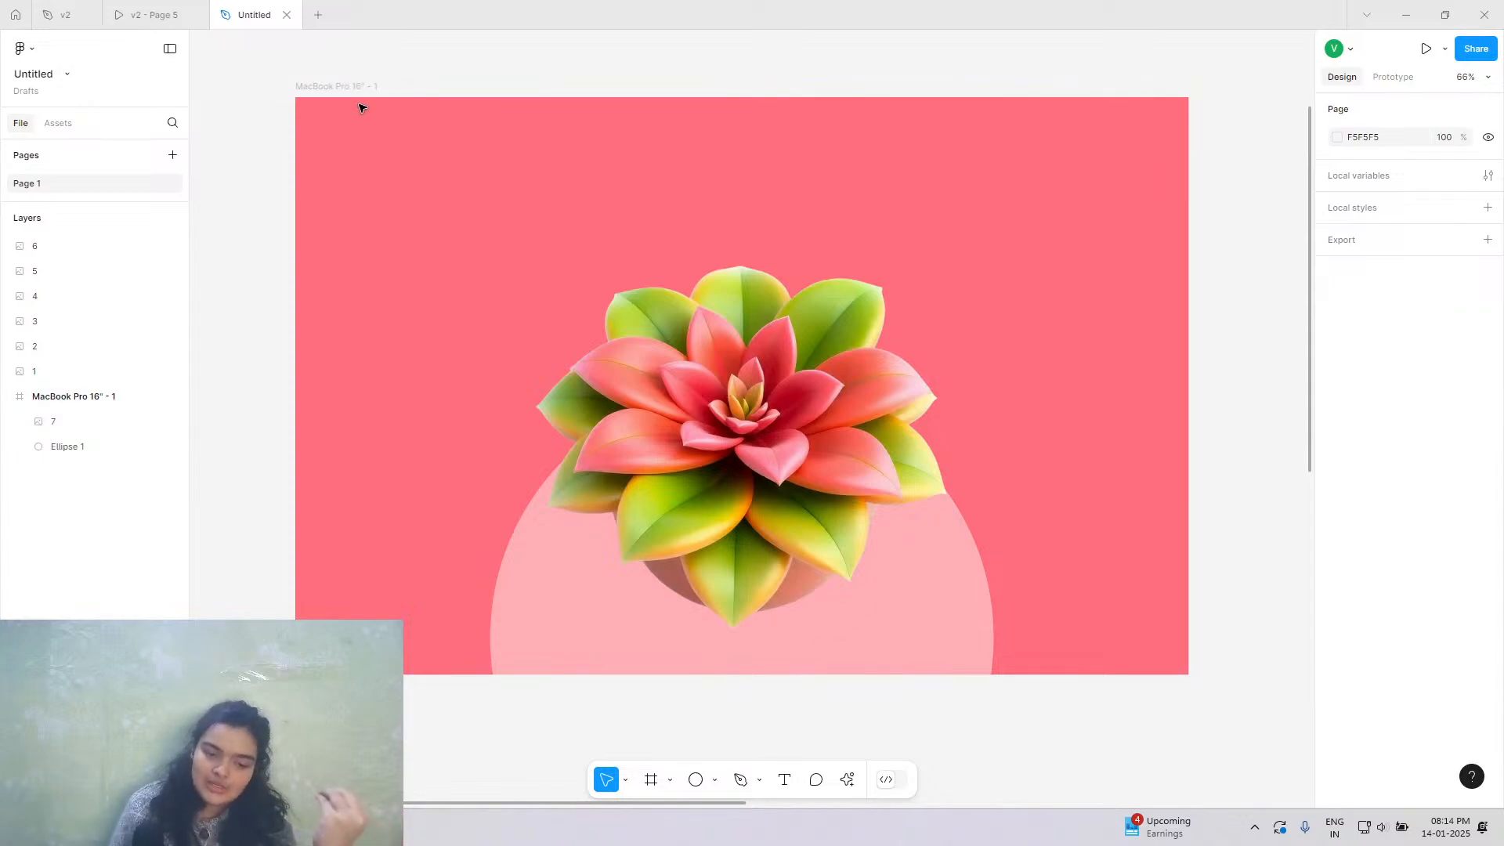
Switch to the v2 design file and inspect the typography of the Sugarbud title.
left_click(502, 668)
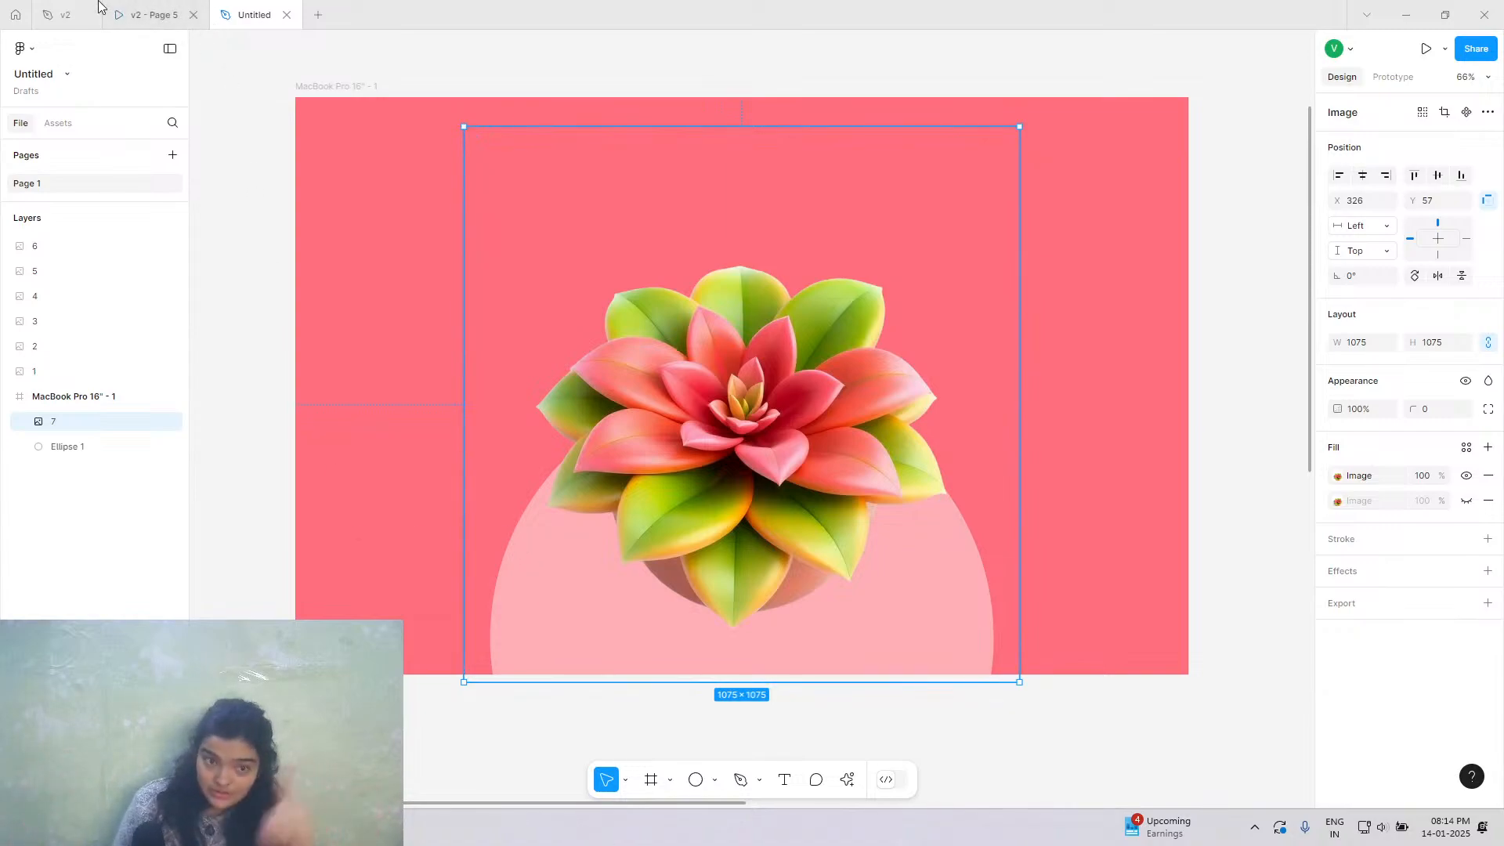
left_click(153, 15)
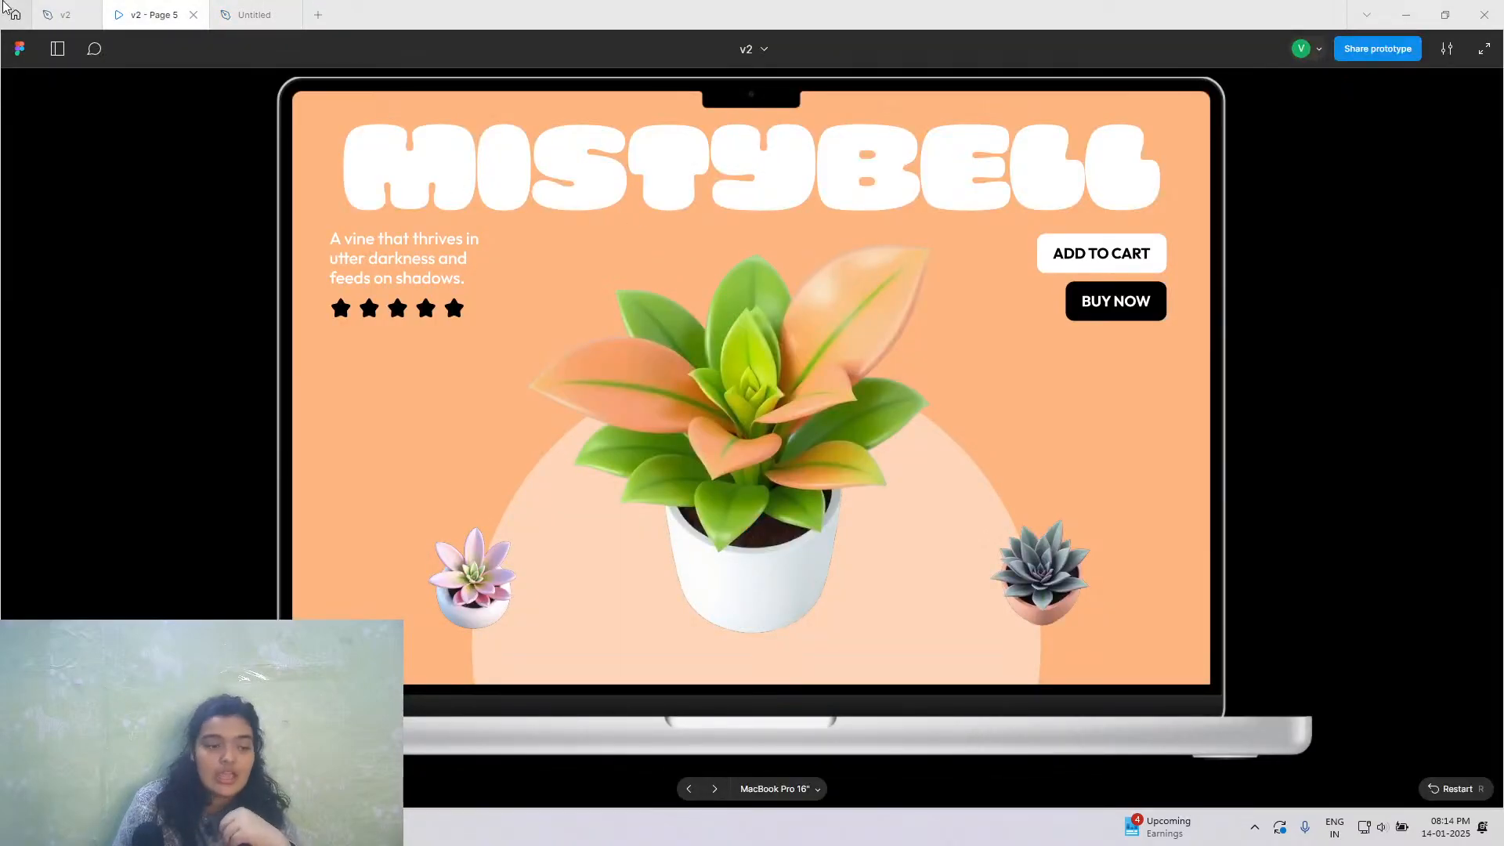
left_click(65, 15)
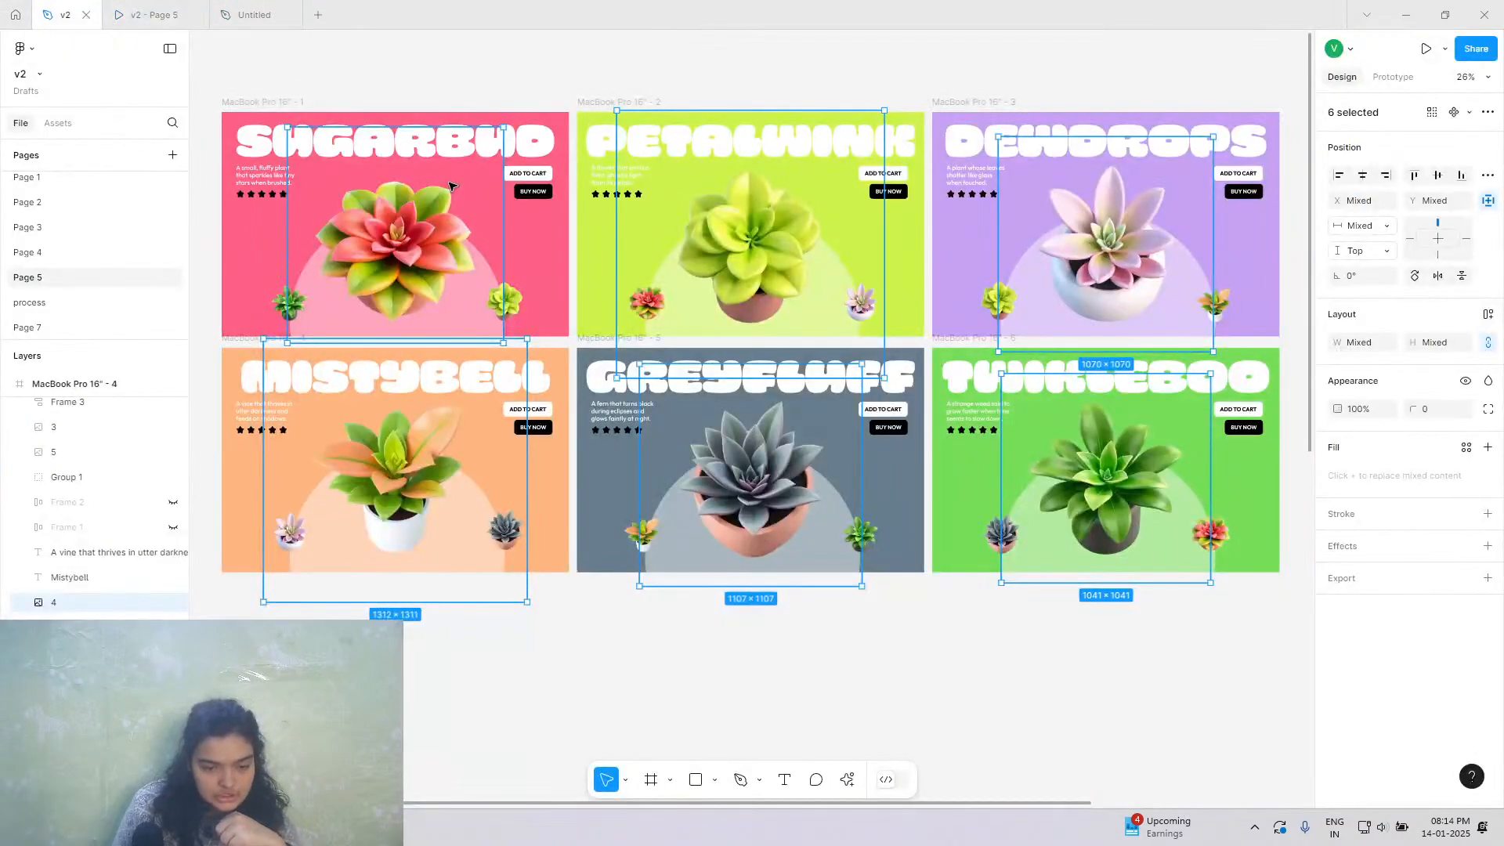
left_click(260, 131)
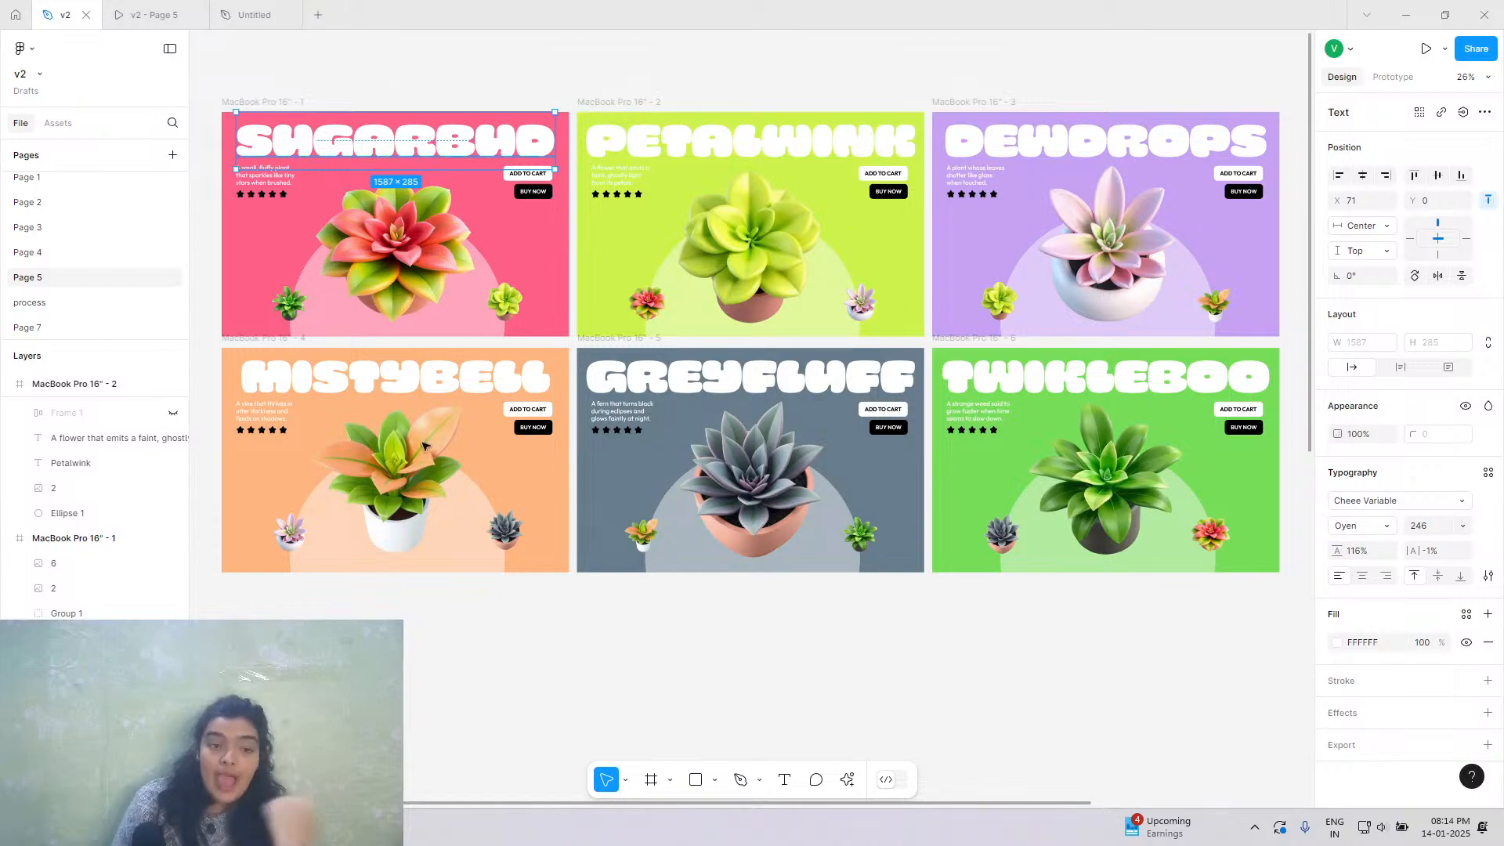
Switch to Firefox and search Google for "adobe fonts" in a new tab.
key("alt+Tab")
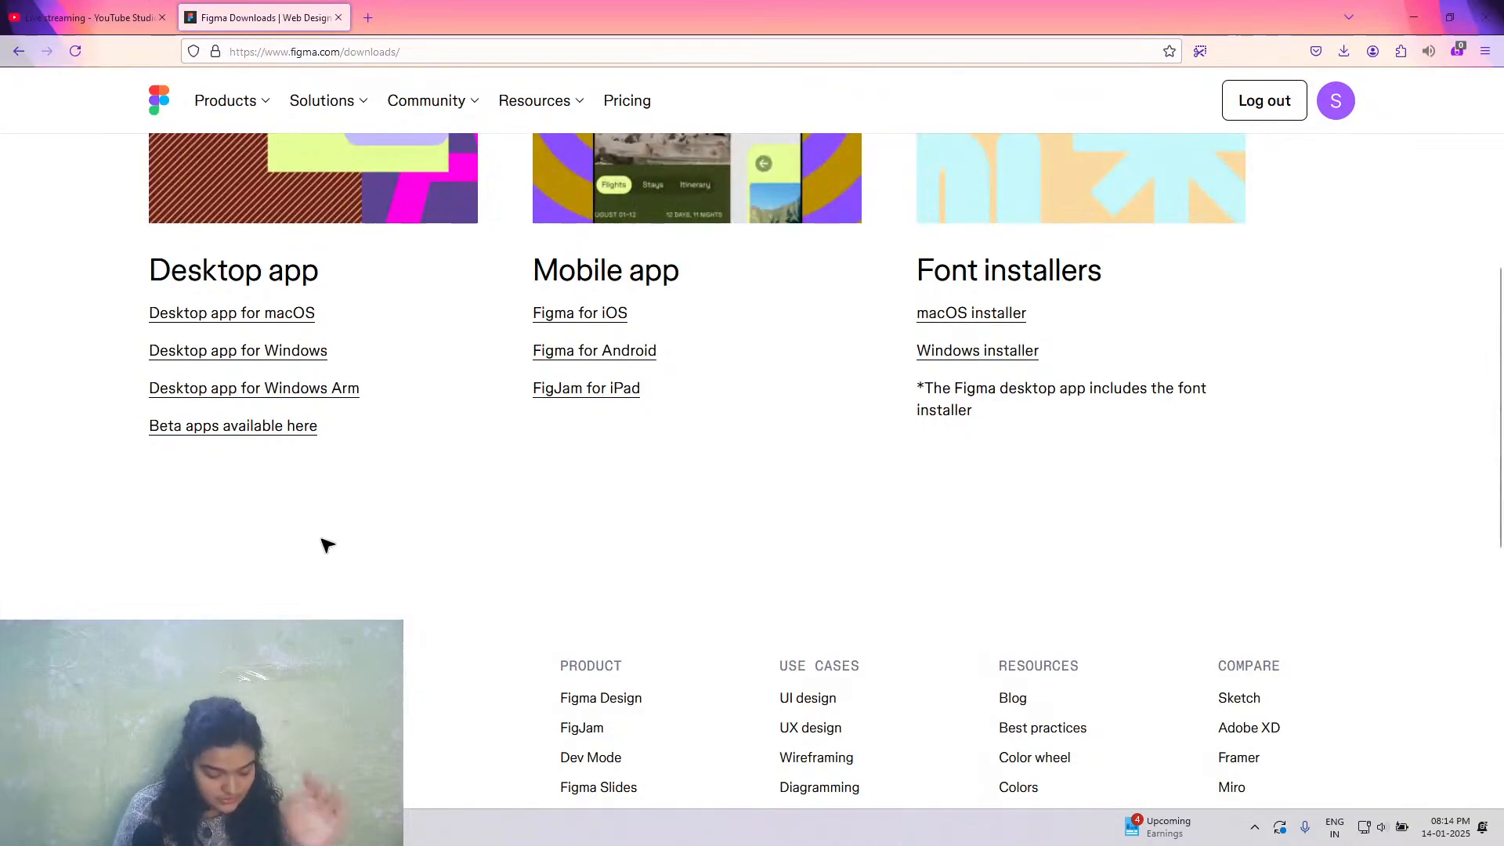
left_click(368, 18)
type("adobe")
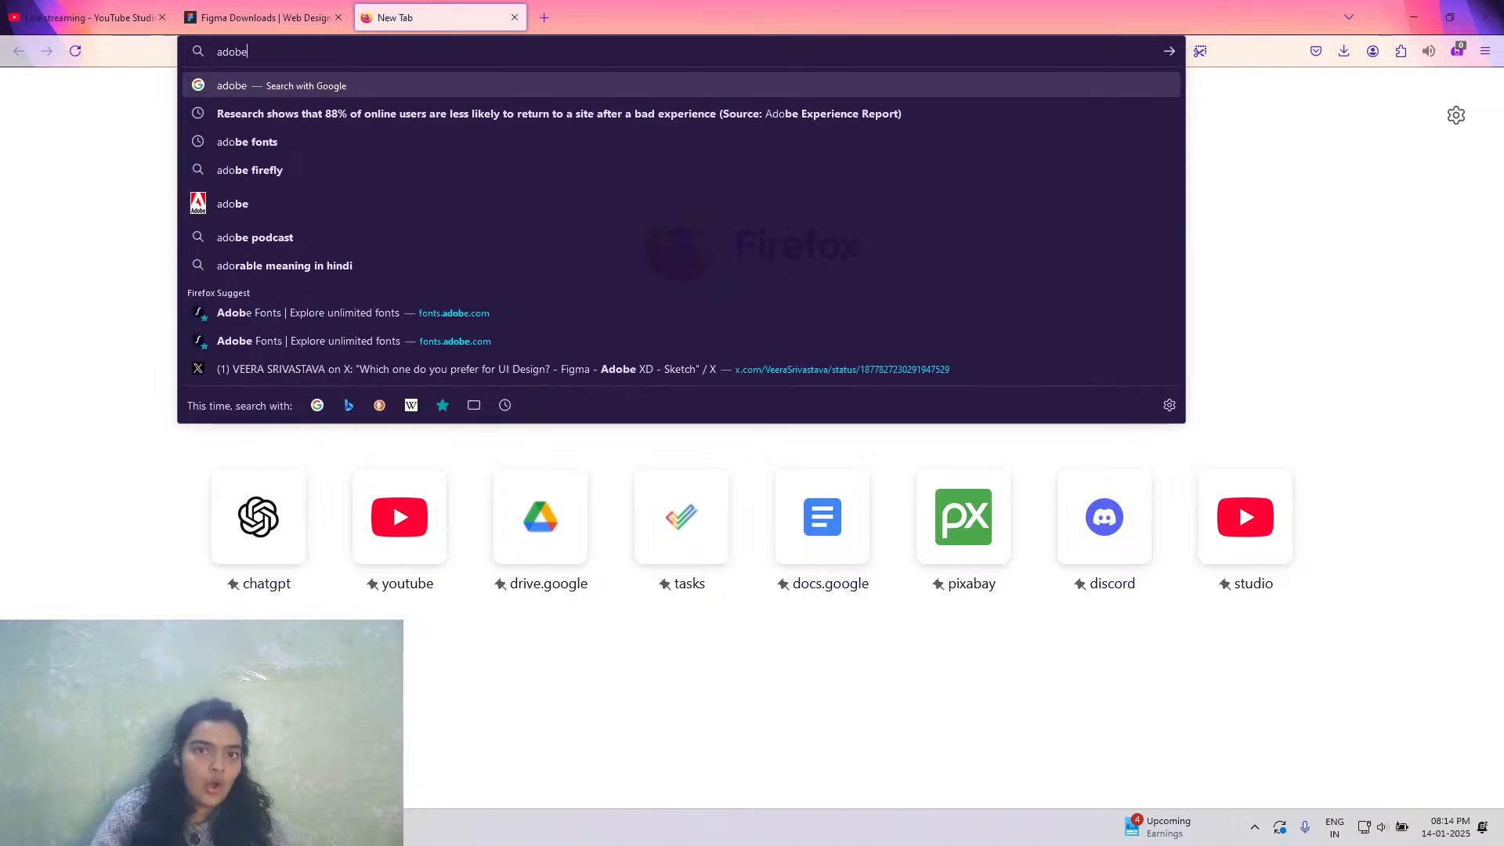
key("Return")
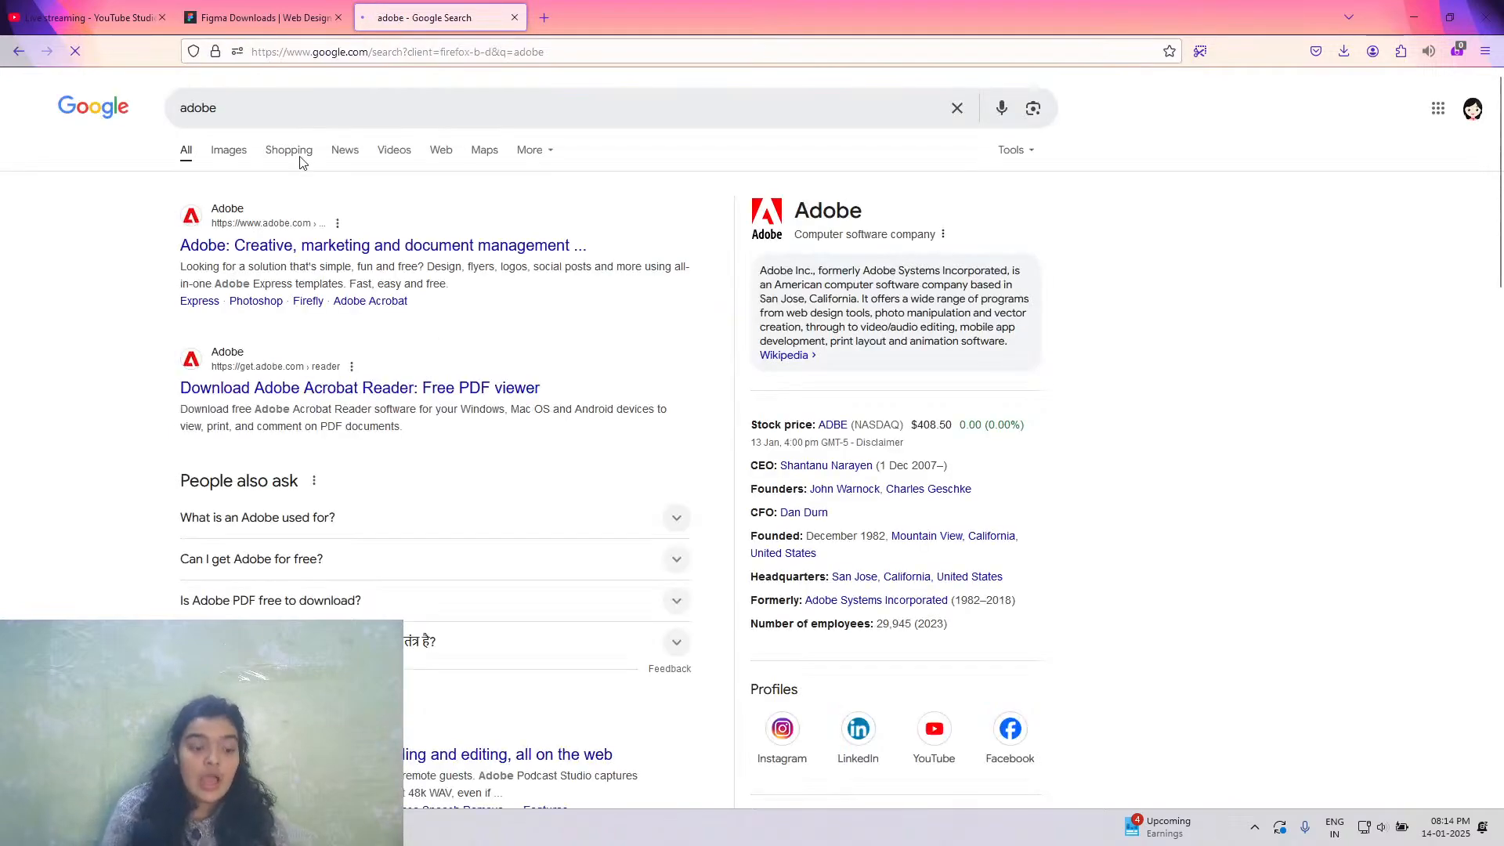
left_click(261, 113)
type("fonts")
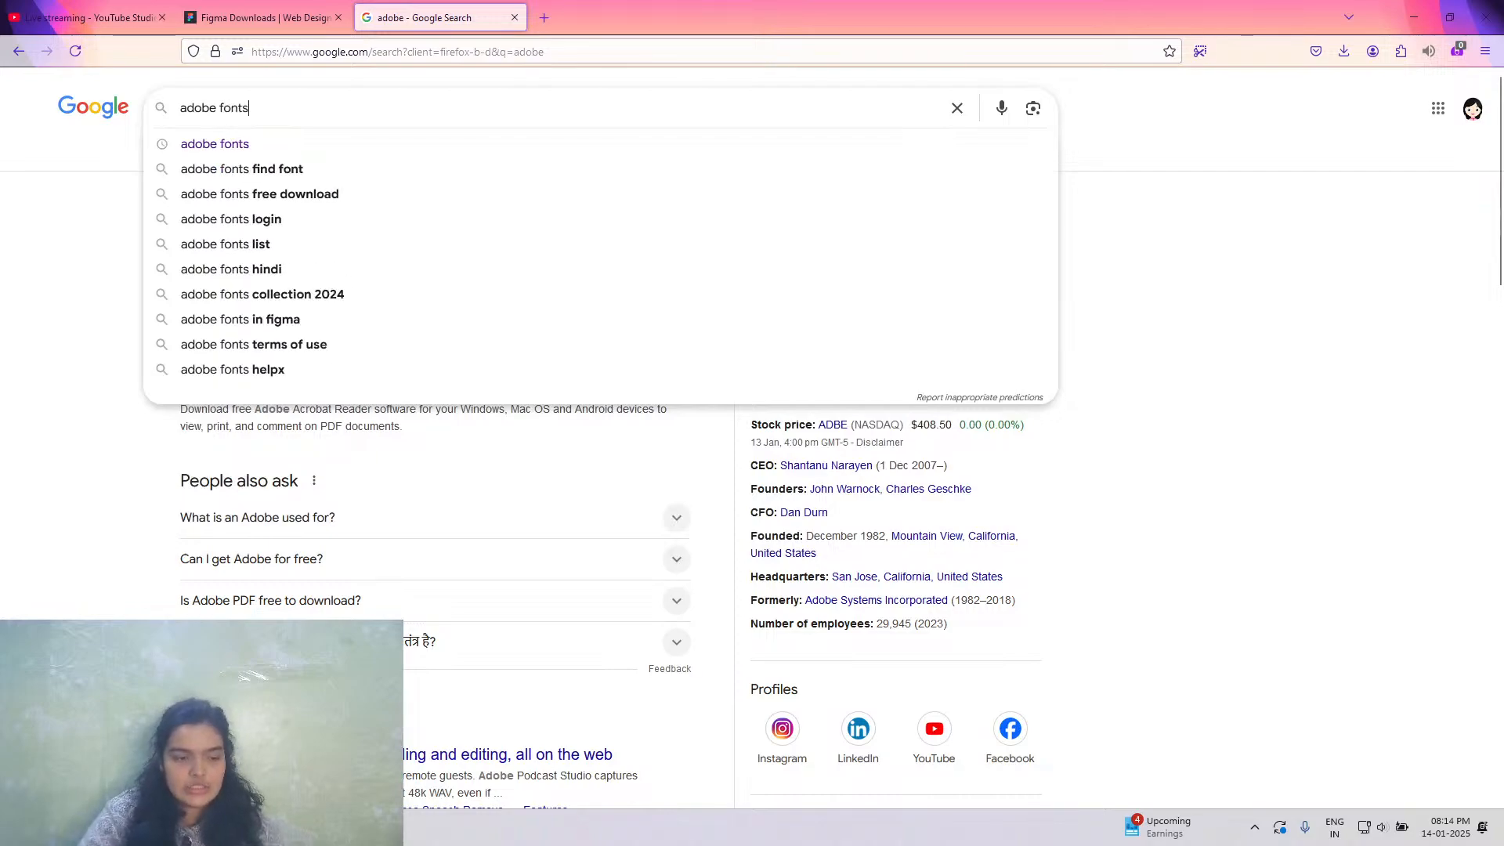
key("Return")
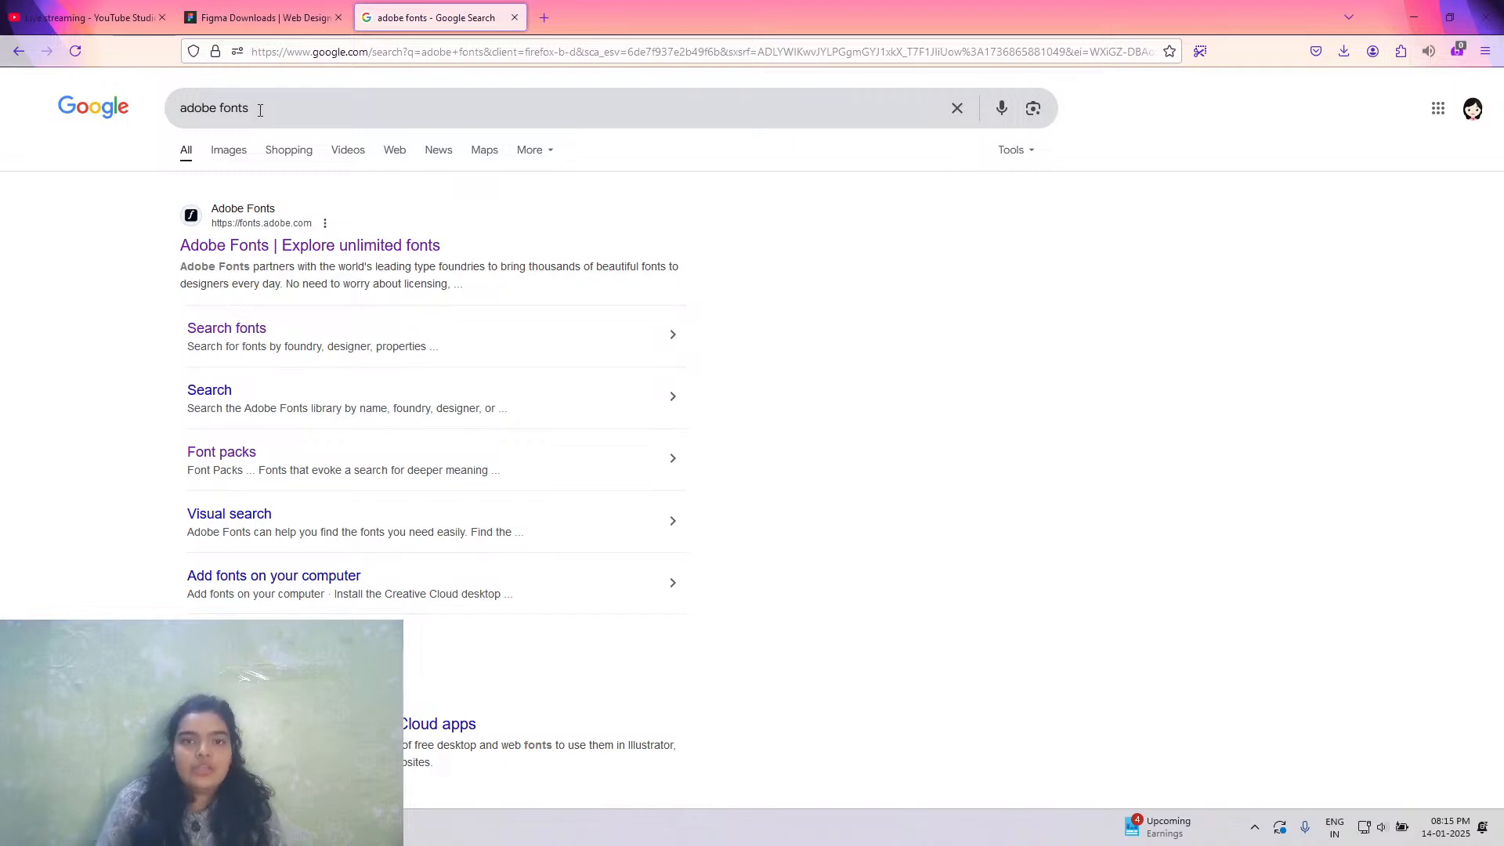
Search Google for "google fonts" in a new tab and open both the Google Fonts and Adobe Fonts websites.
left_click(544, 17)
type("google")
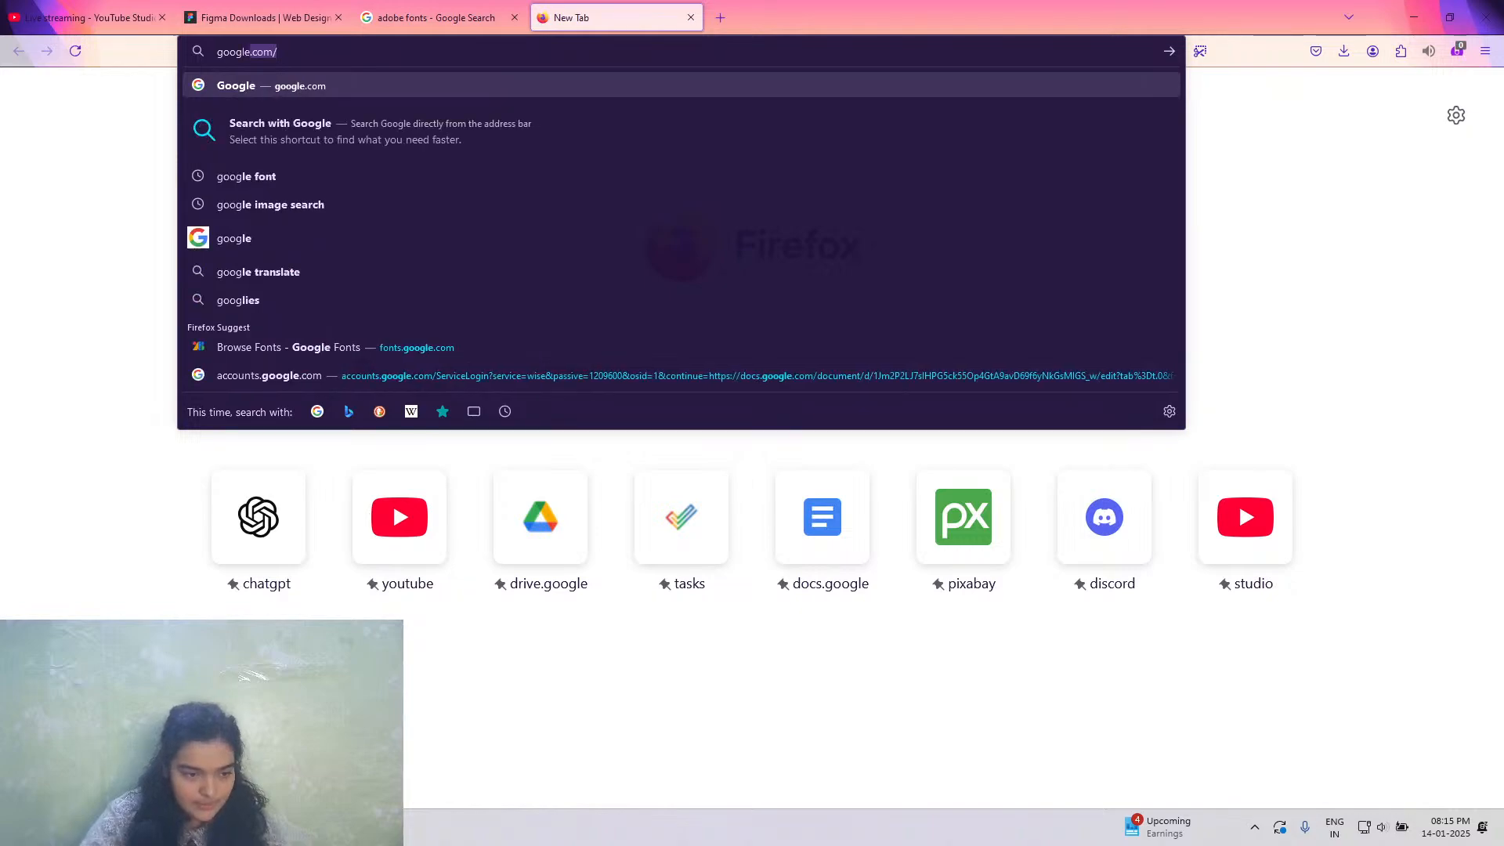
type(" fonts")
key("Return")
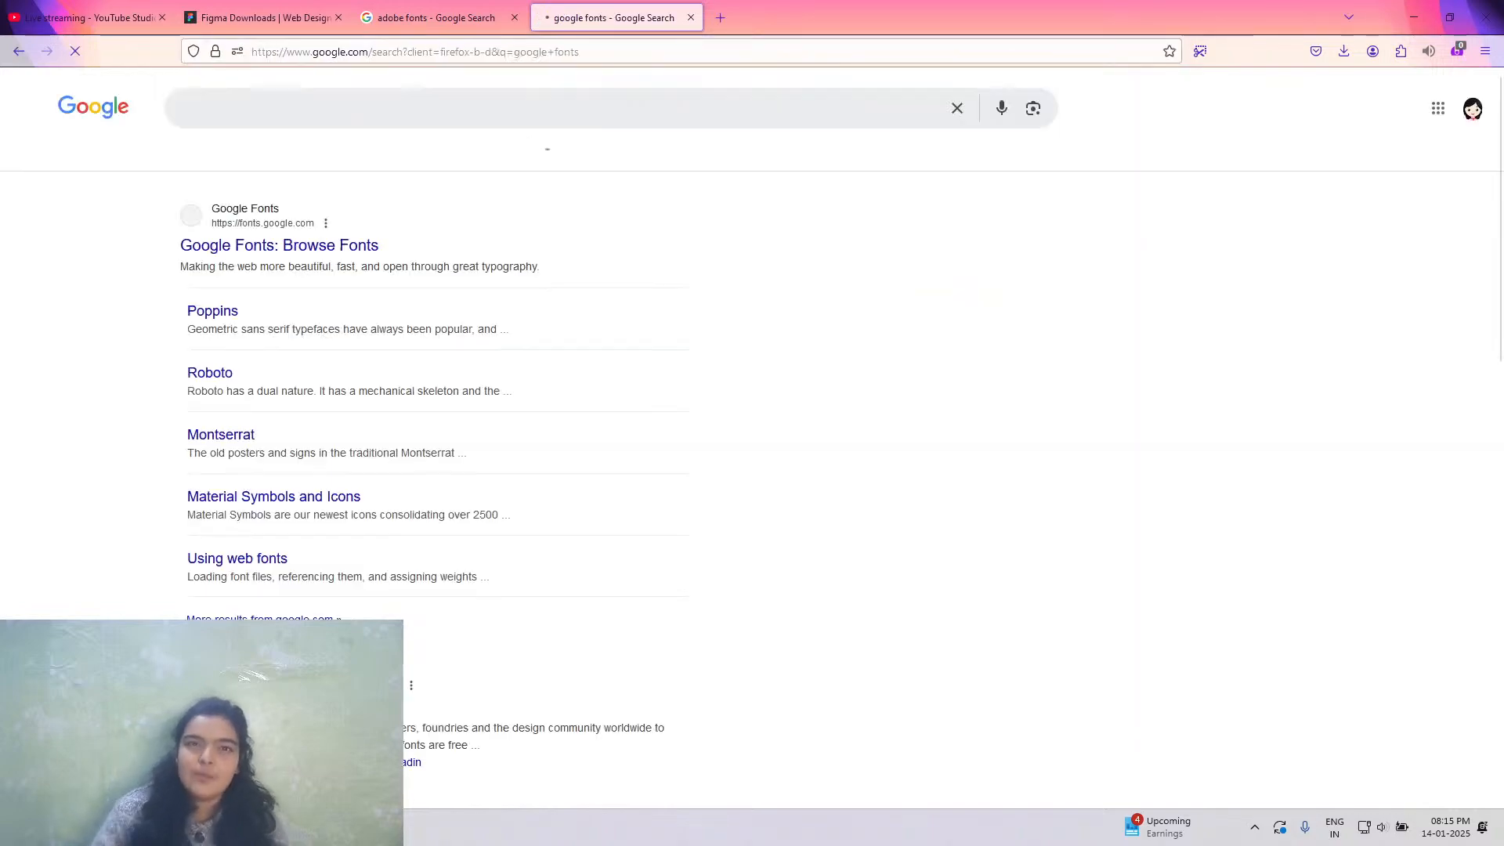
left_click(326, 245)
key("ctrl+shift+Tab")
left_click(318, 247)
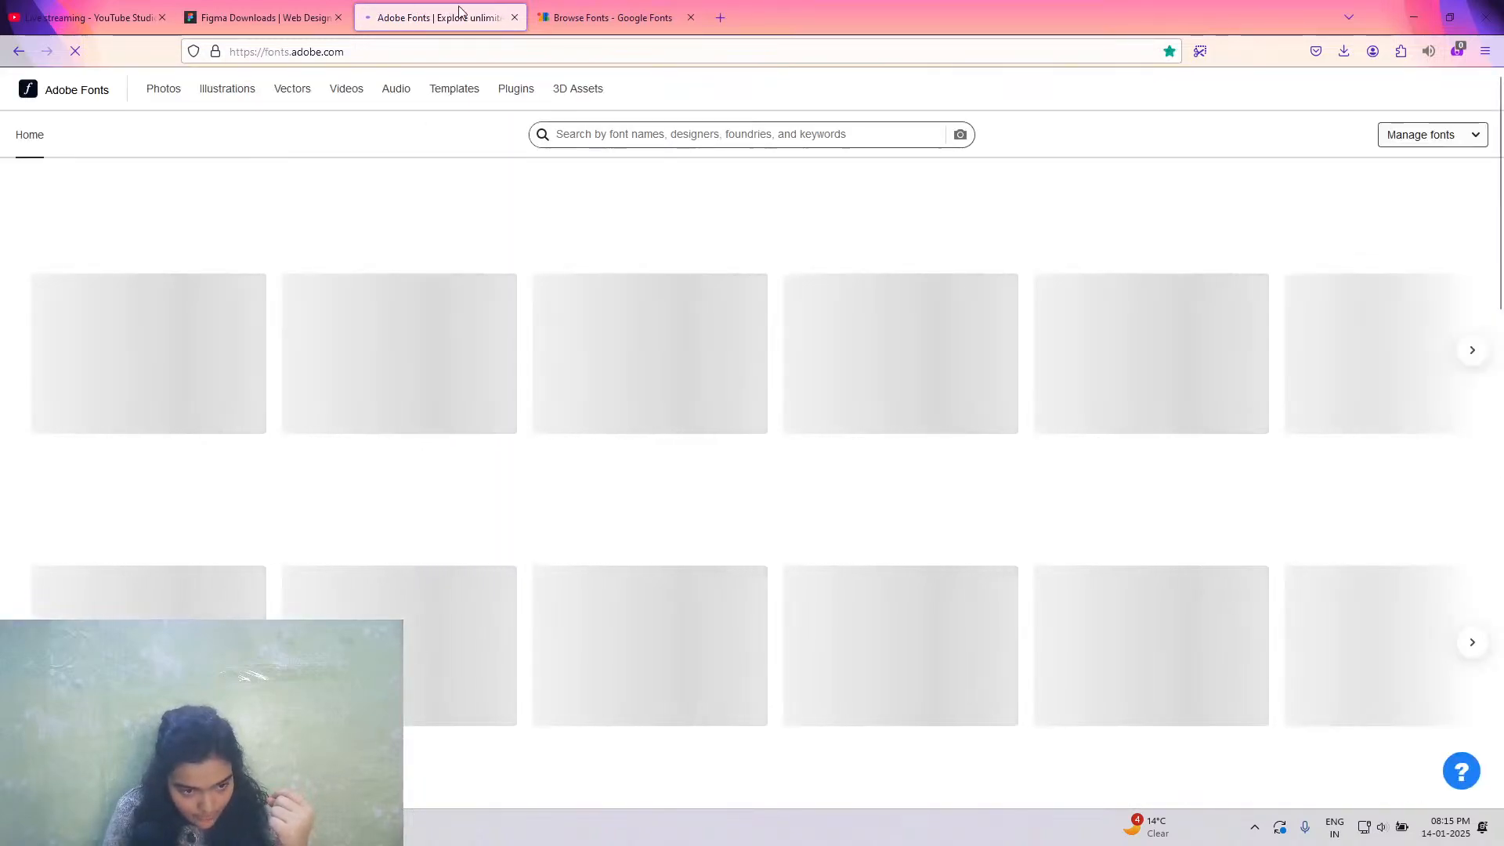
Browse the Google Fonts family list with the filters hidden.
left_click(569, 9)
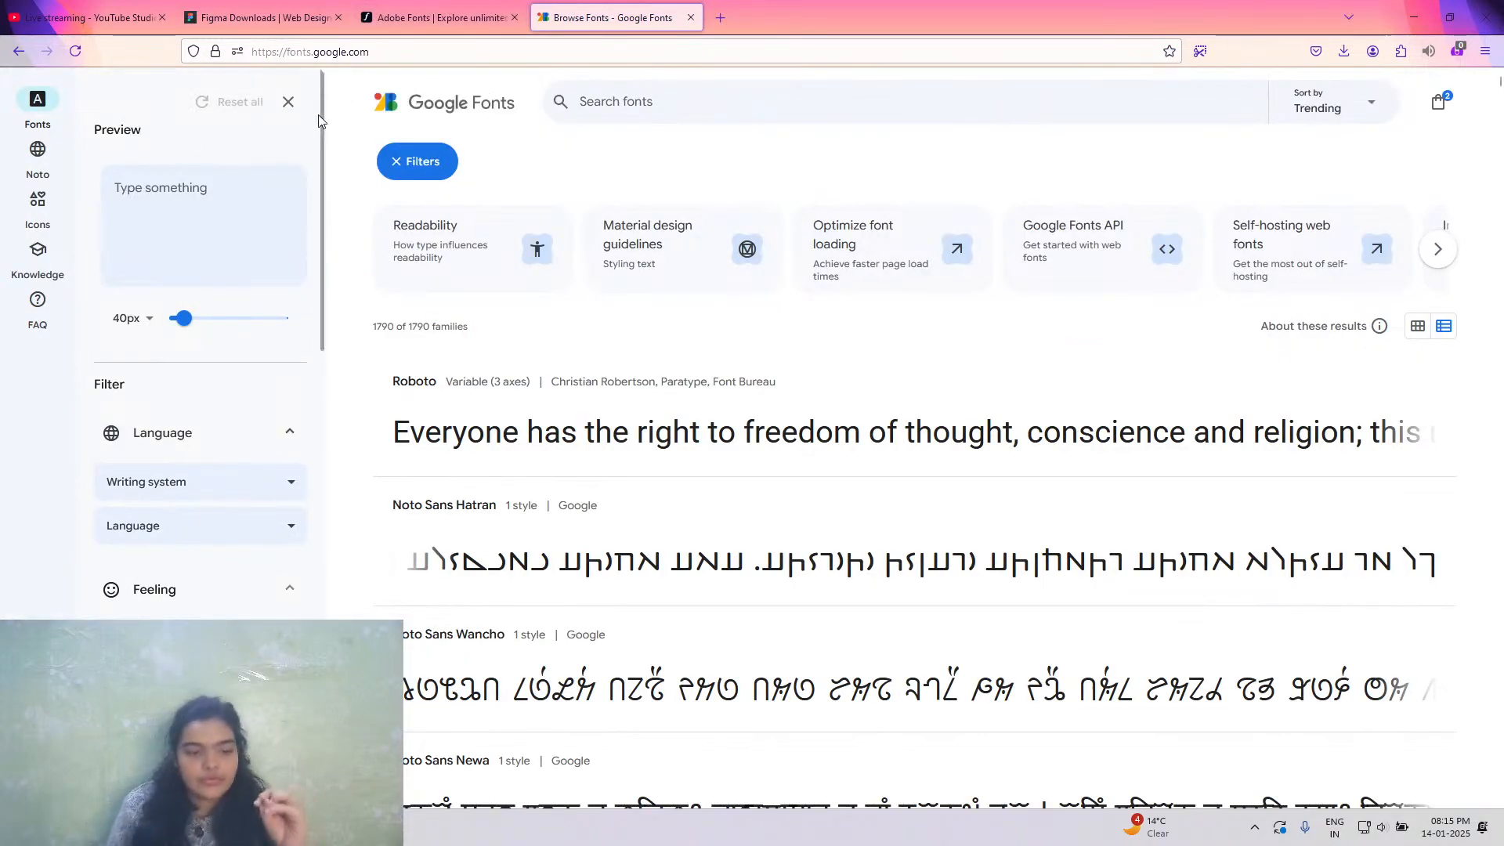
left_click(289, 102)
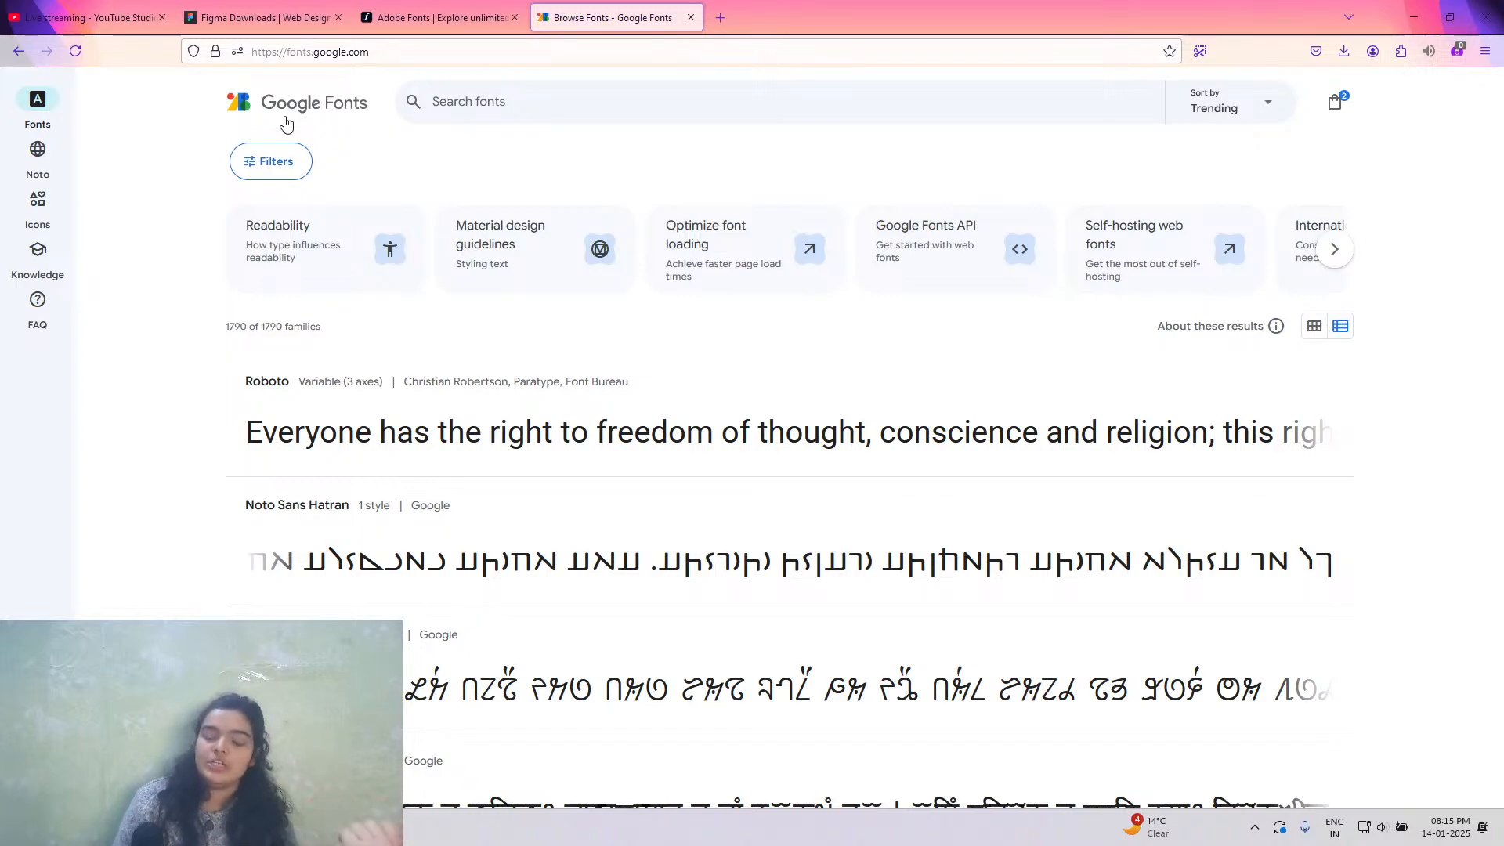
scroll(356, 389, "down", 10)
scroll(365, 470, "down", 10)
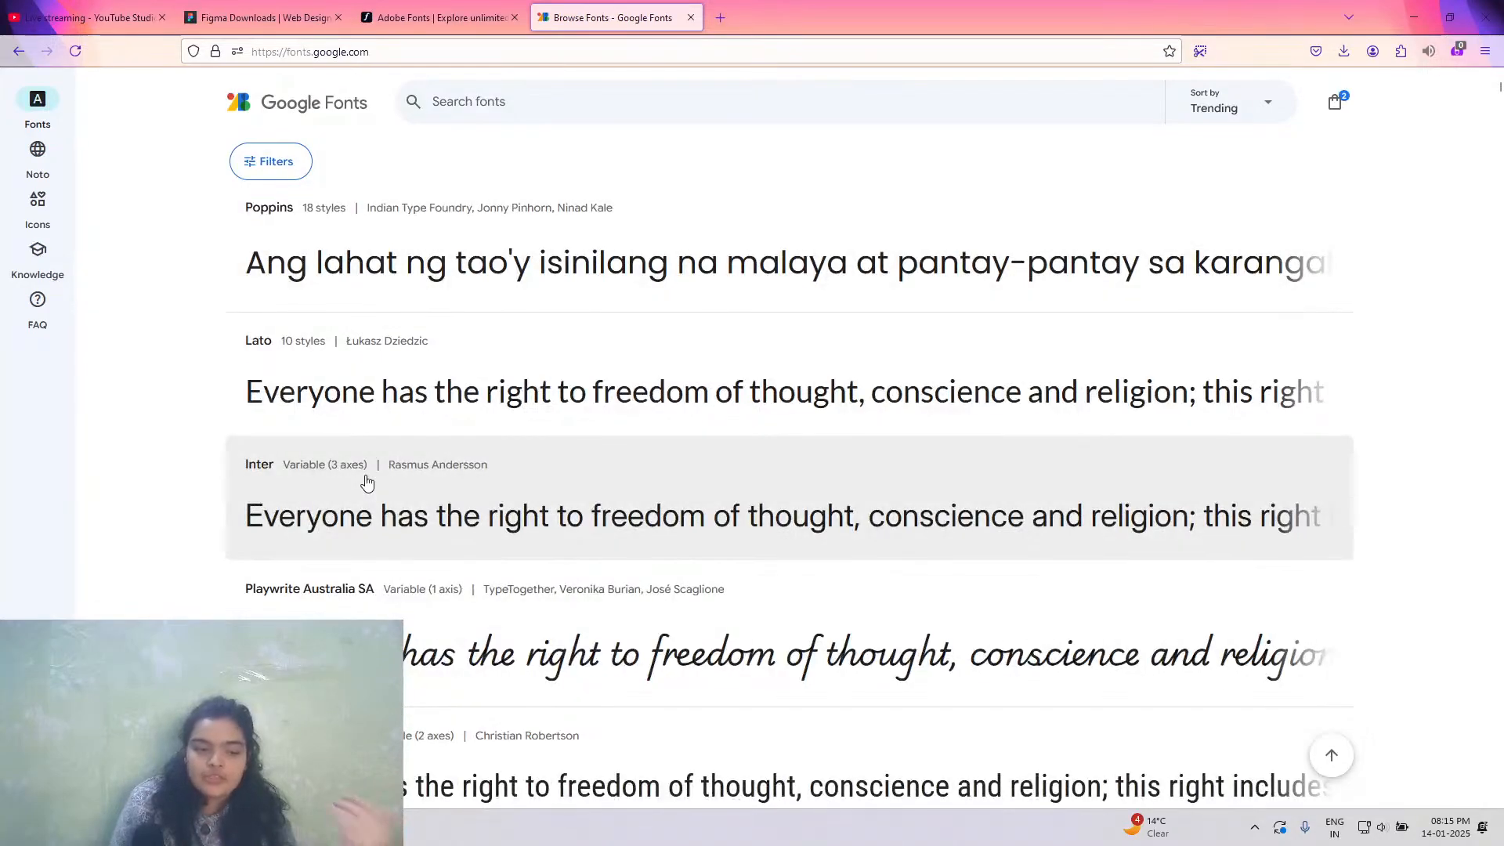
scroll(365, 501, "down", 15)
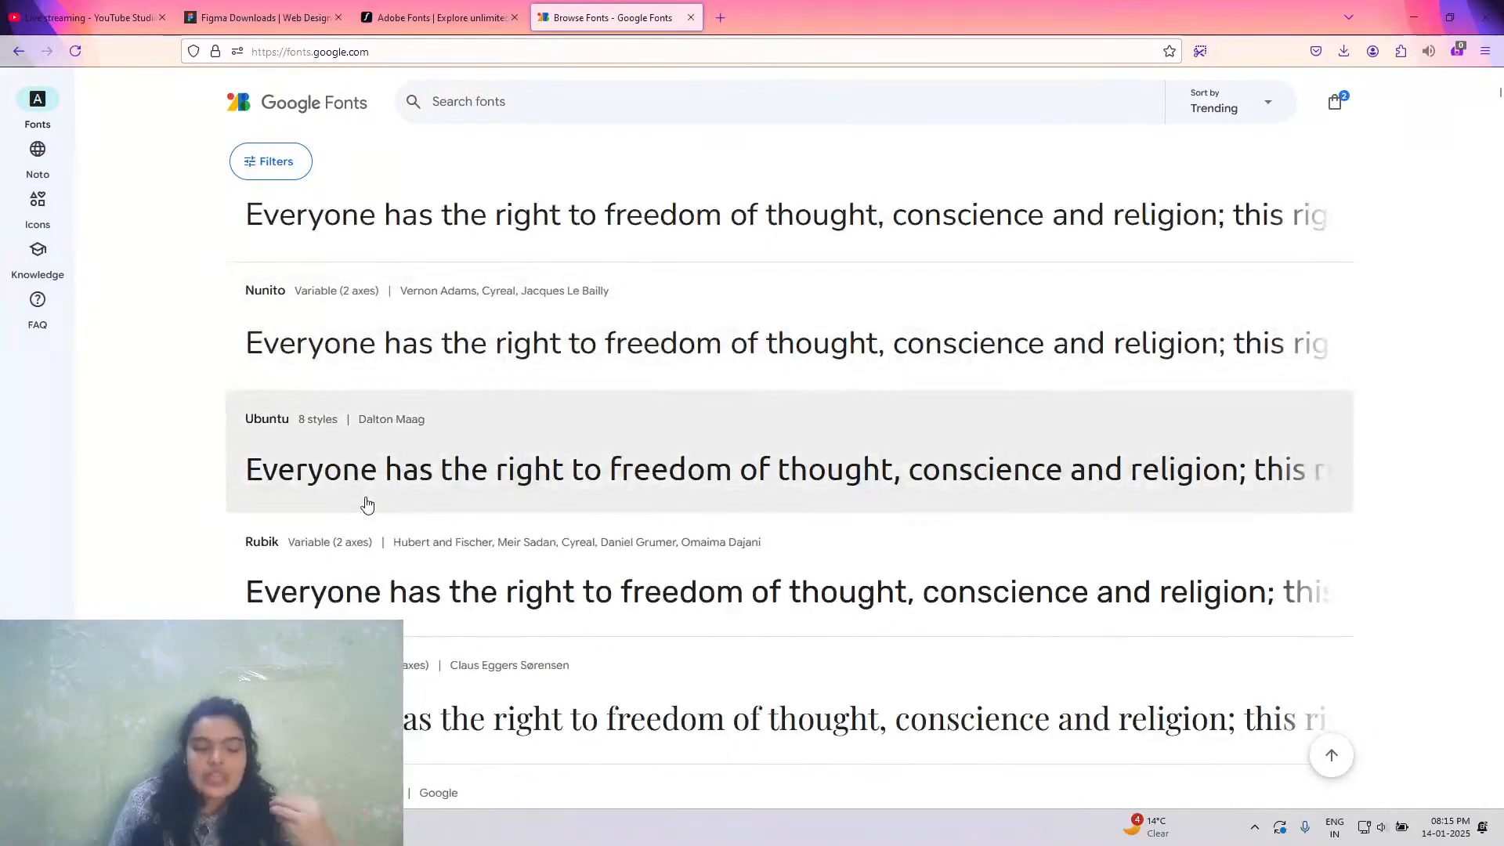
scroll(366, 504, "down", 4)
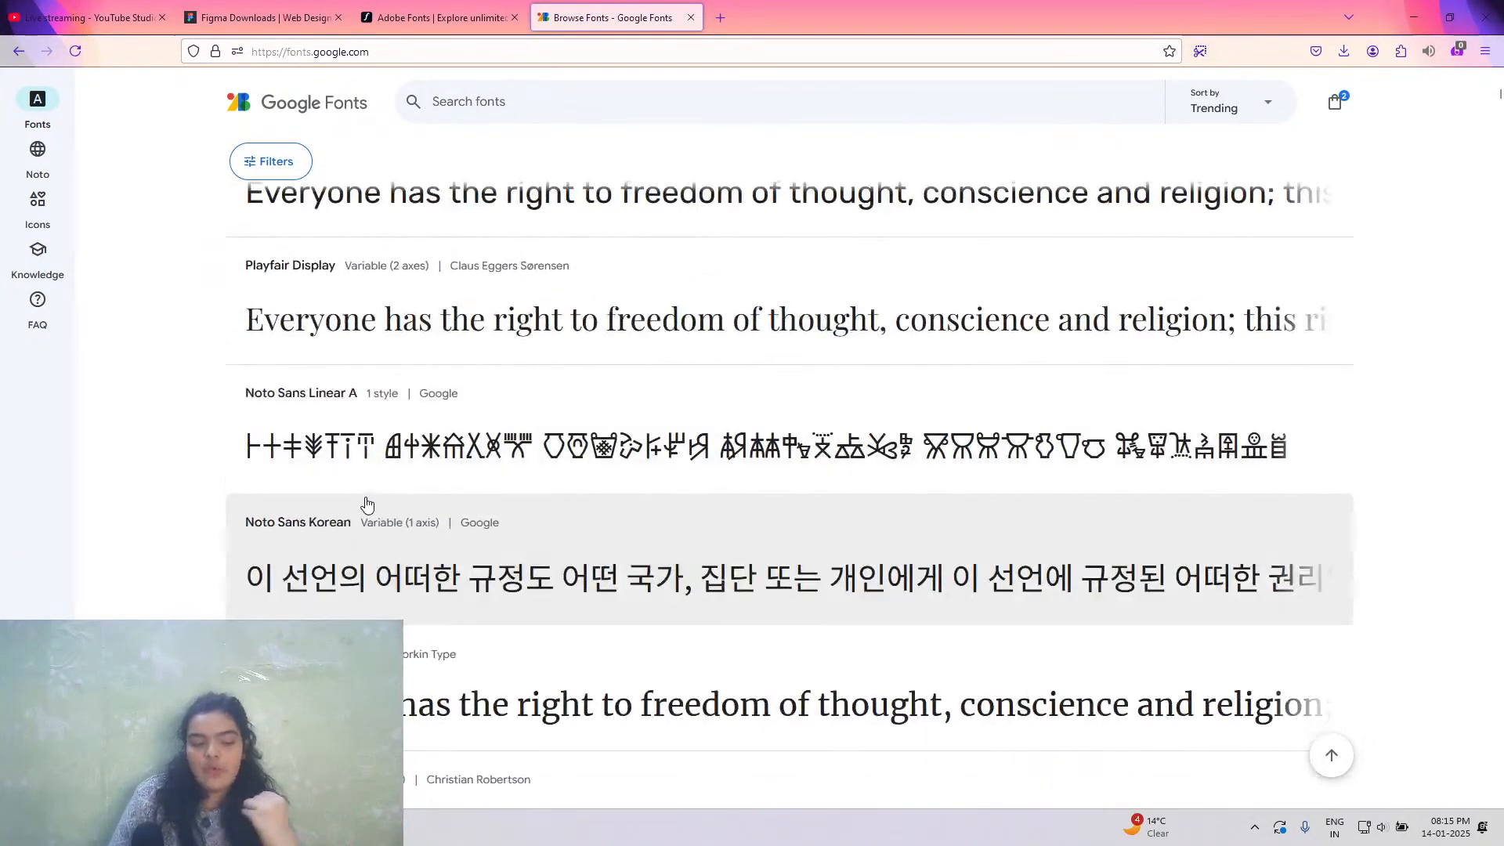
scroll(367, 503, "down", 4)
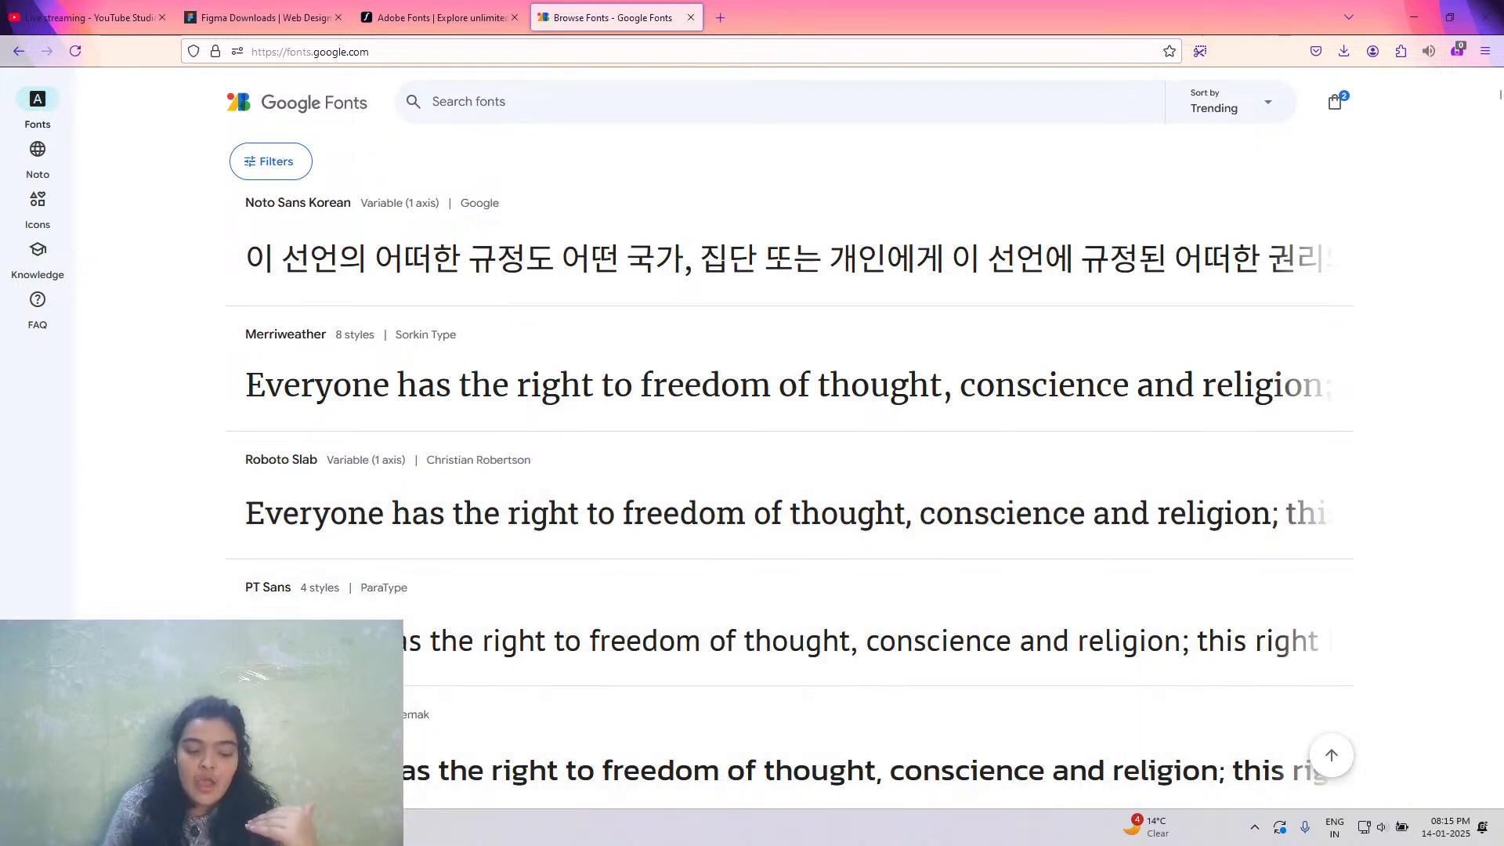
Switch to the v2 design file in Figma to check the Sugarbud title's font and clear the selection.
left_click(305, 827)
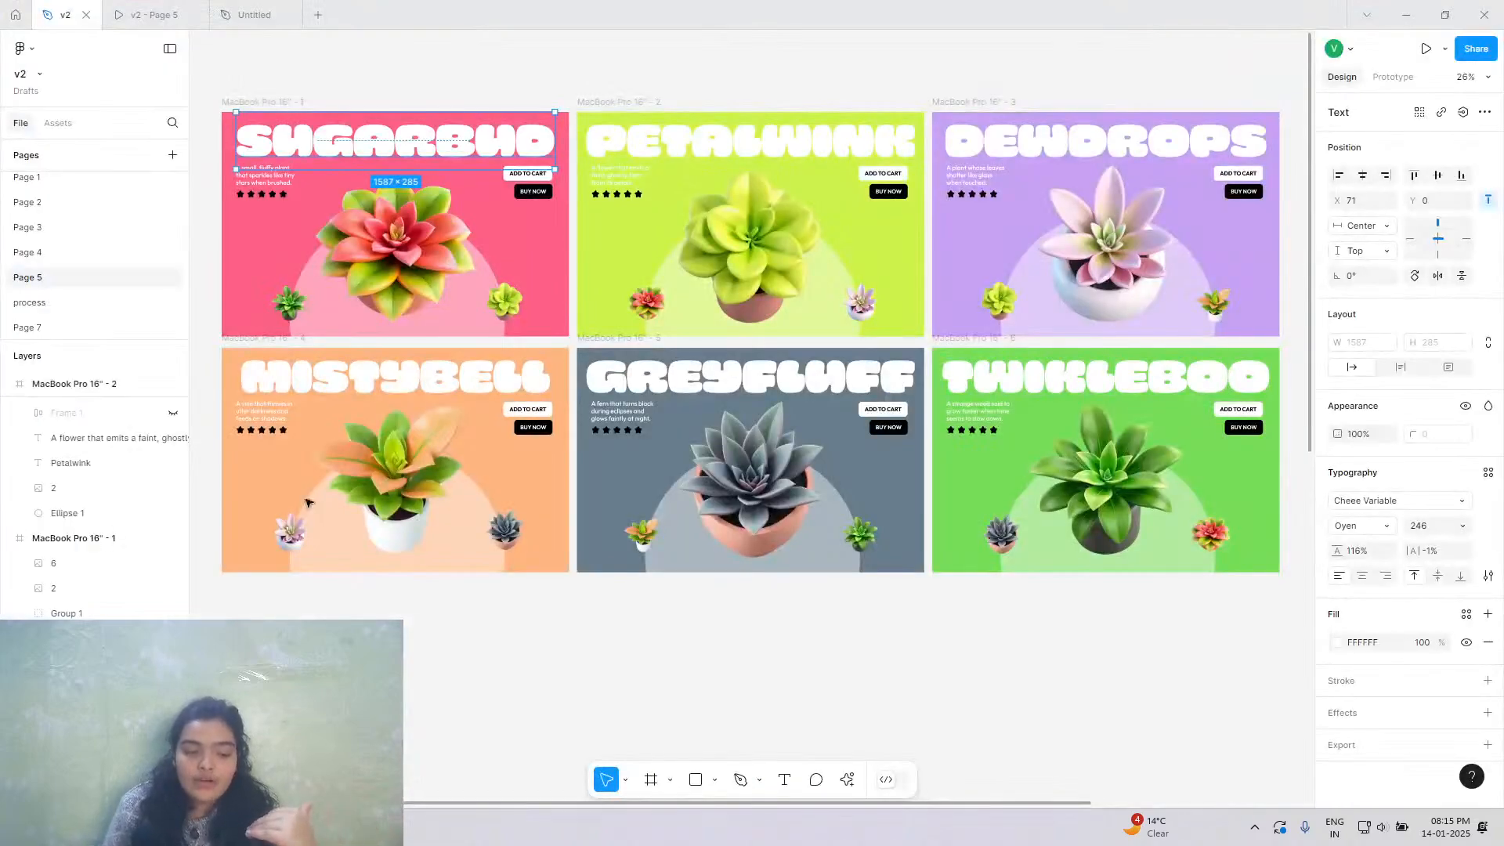
left_click(613, 612)
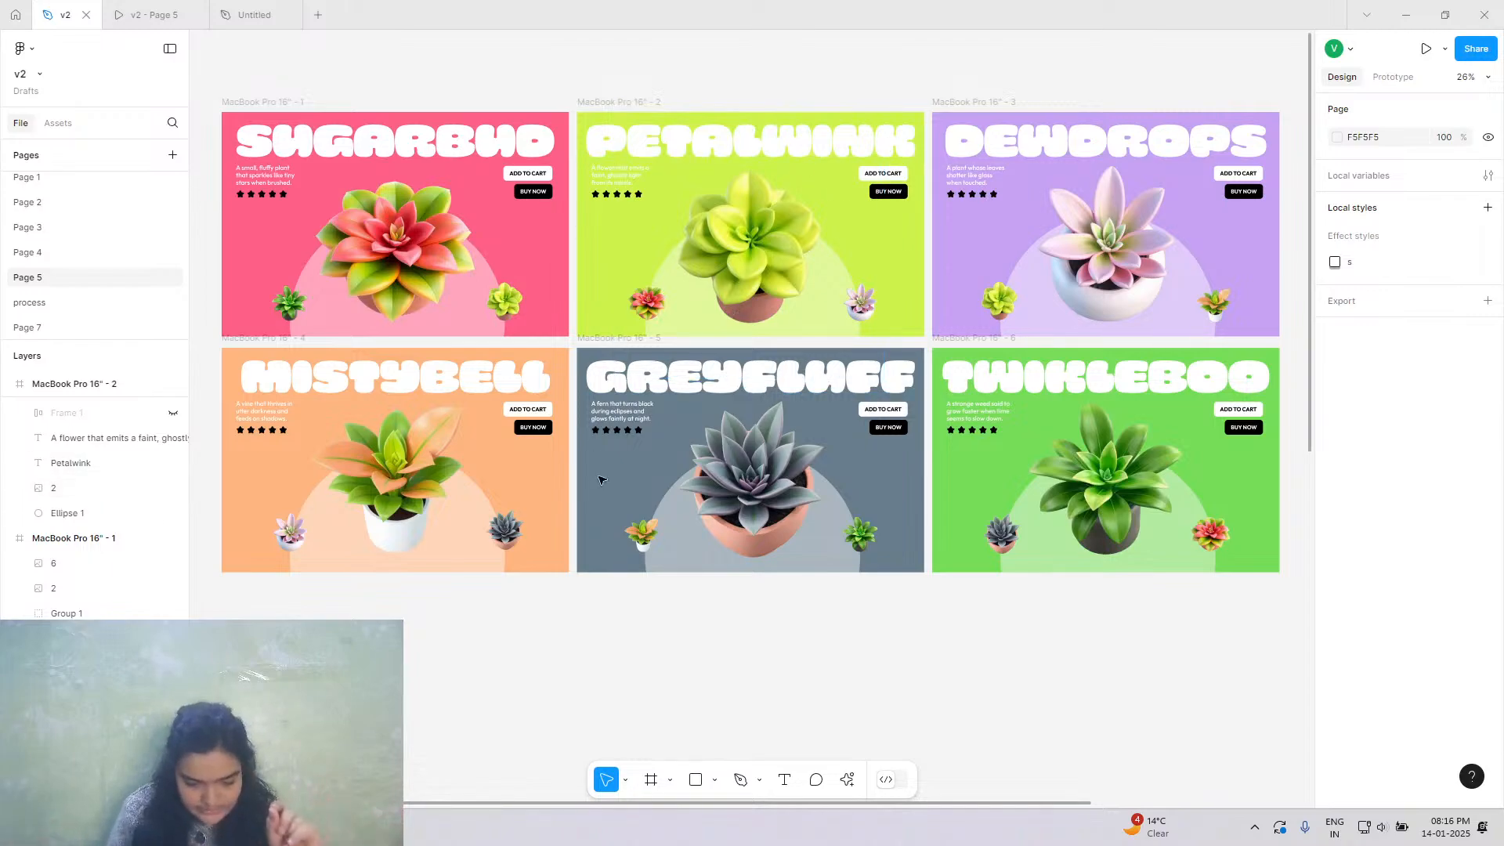
key("alt+Tab")
Switch to Firefox, search Adobe Fonts for "cheee variable" and examine the Cheee Variable family among the results.
left_click(416, 10)
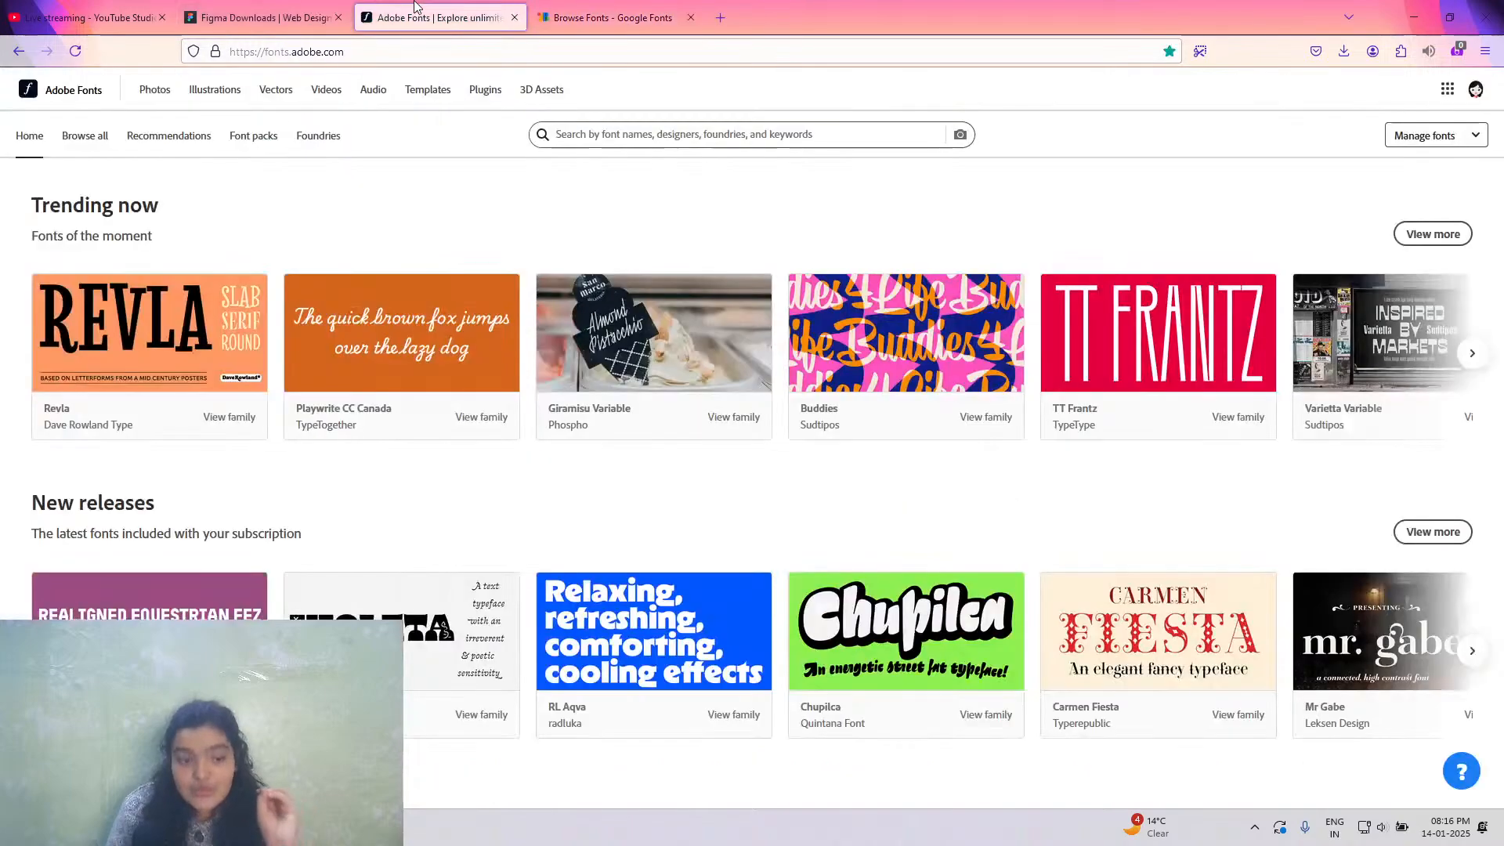
mouse_move(589, 6)
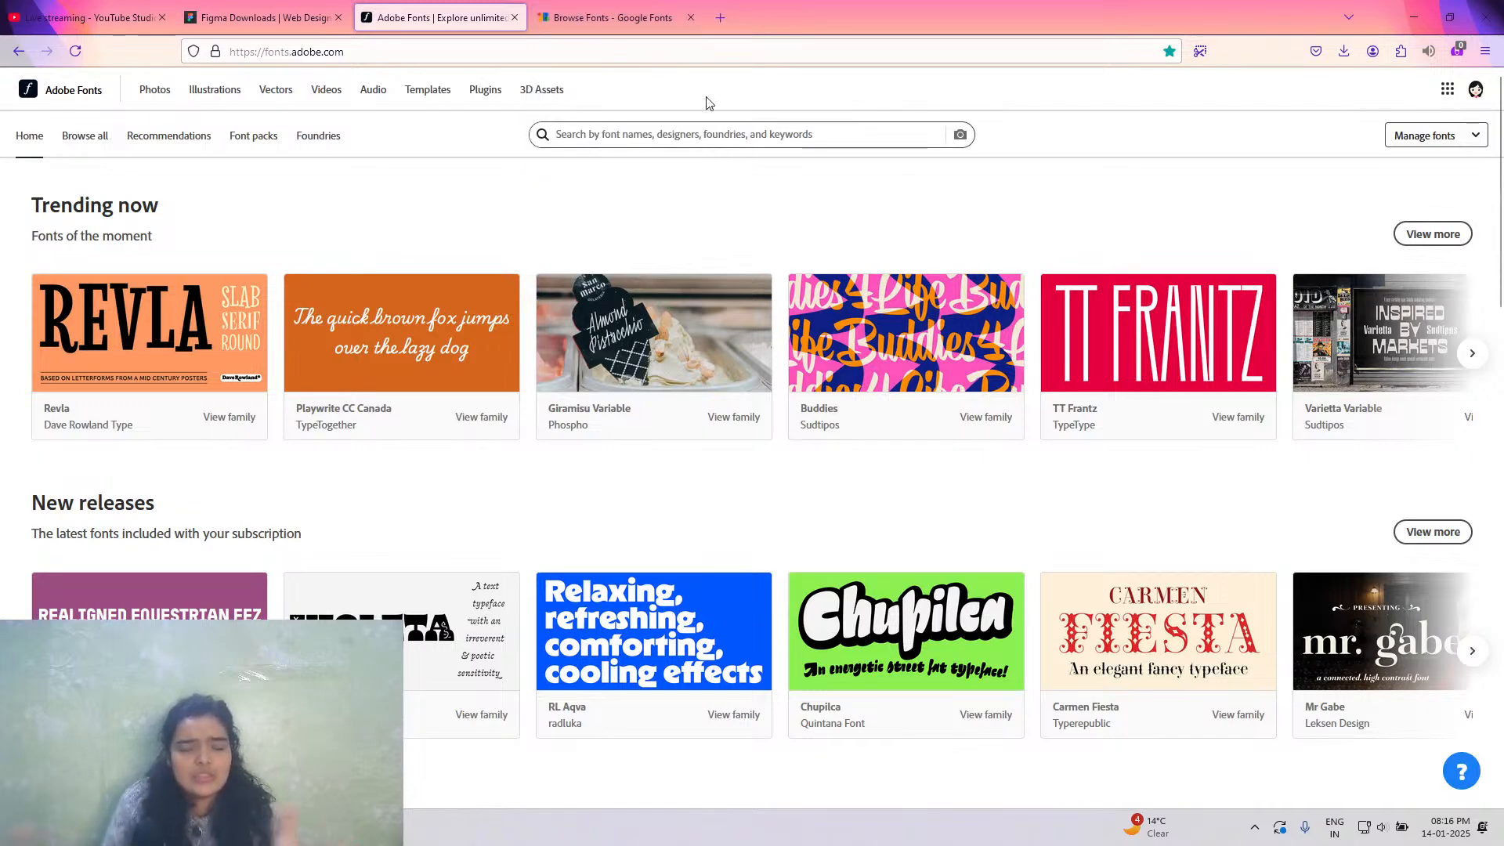
left_click(705, 133)
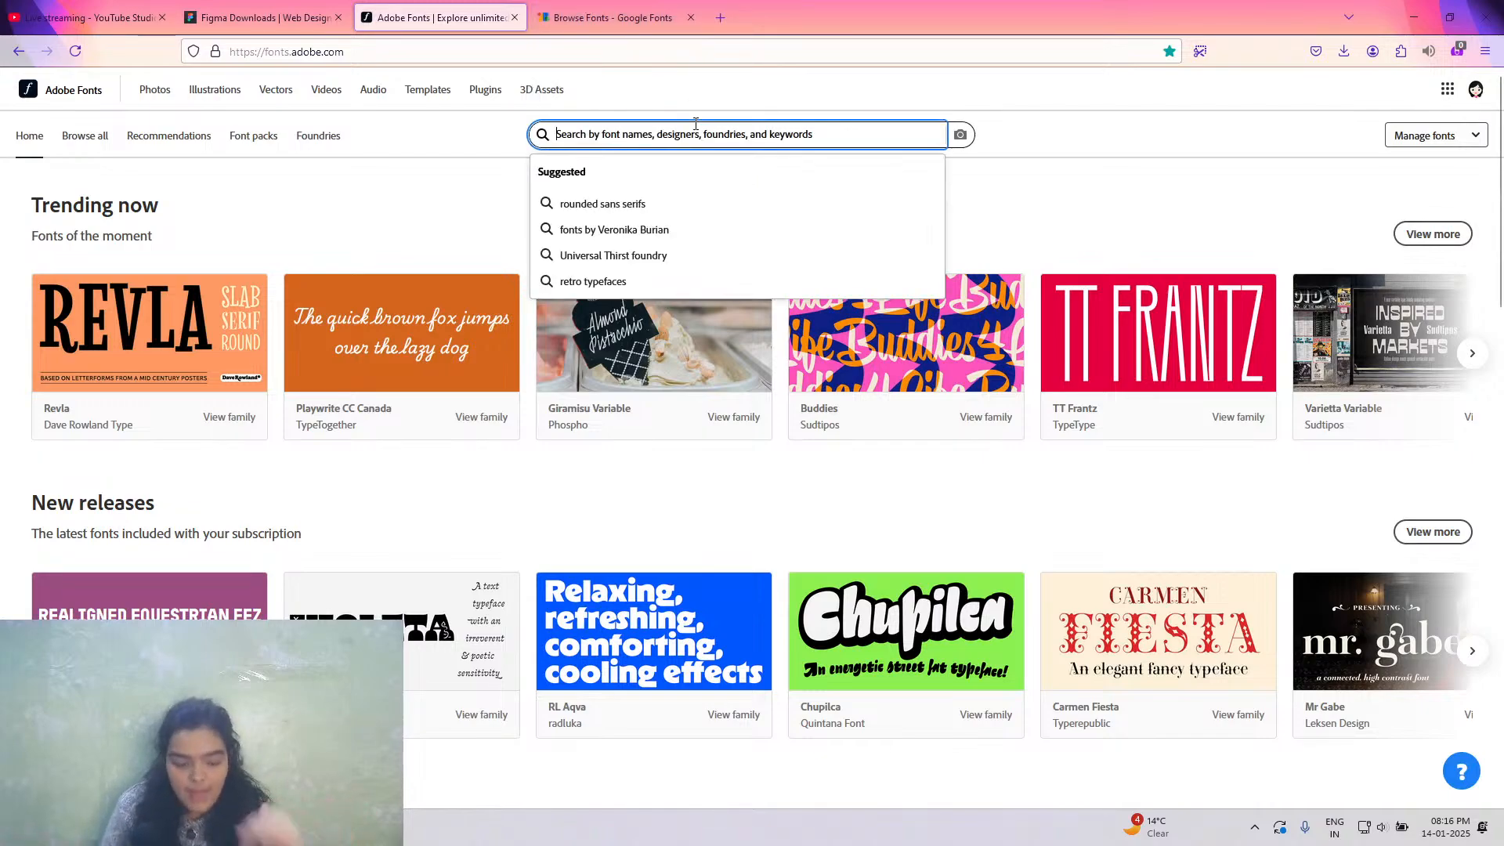
type("cheee")
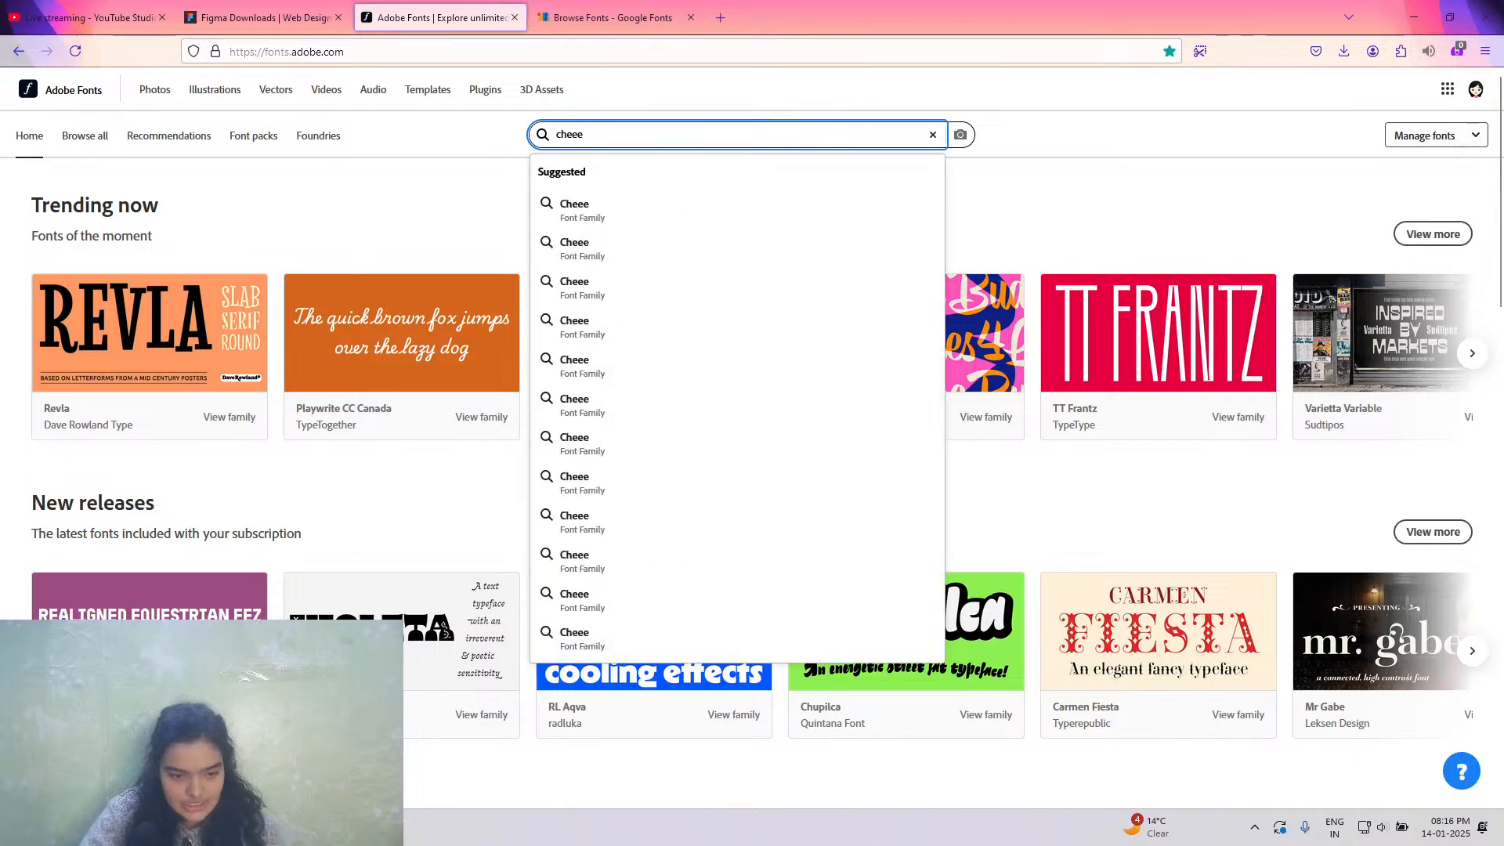
type(" va")
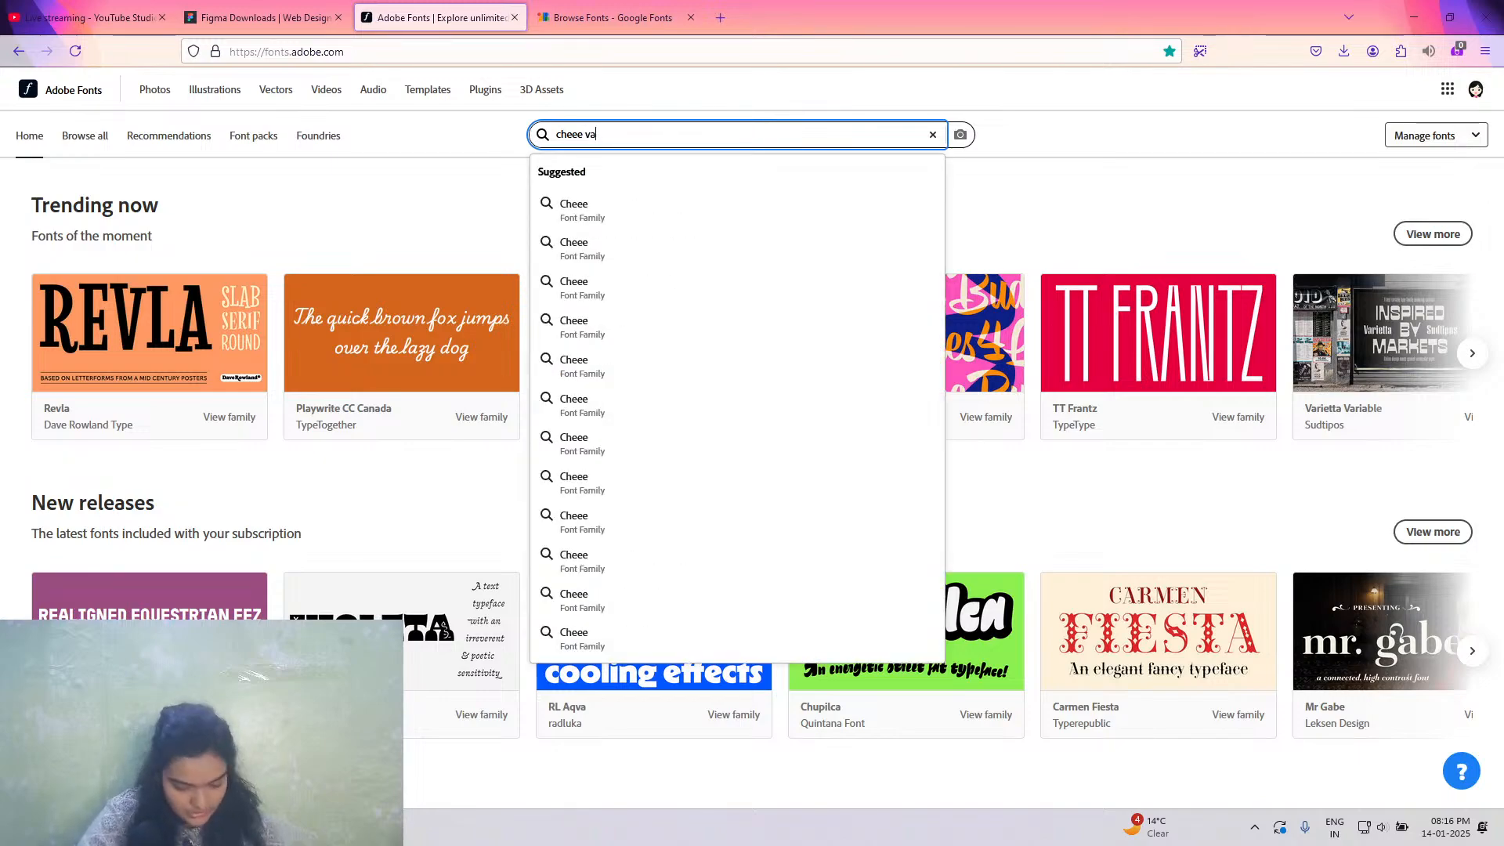
type("riabl")
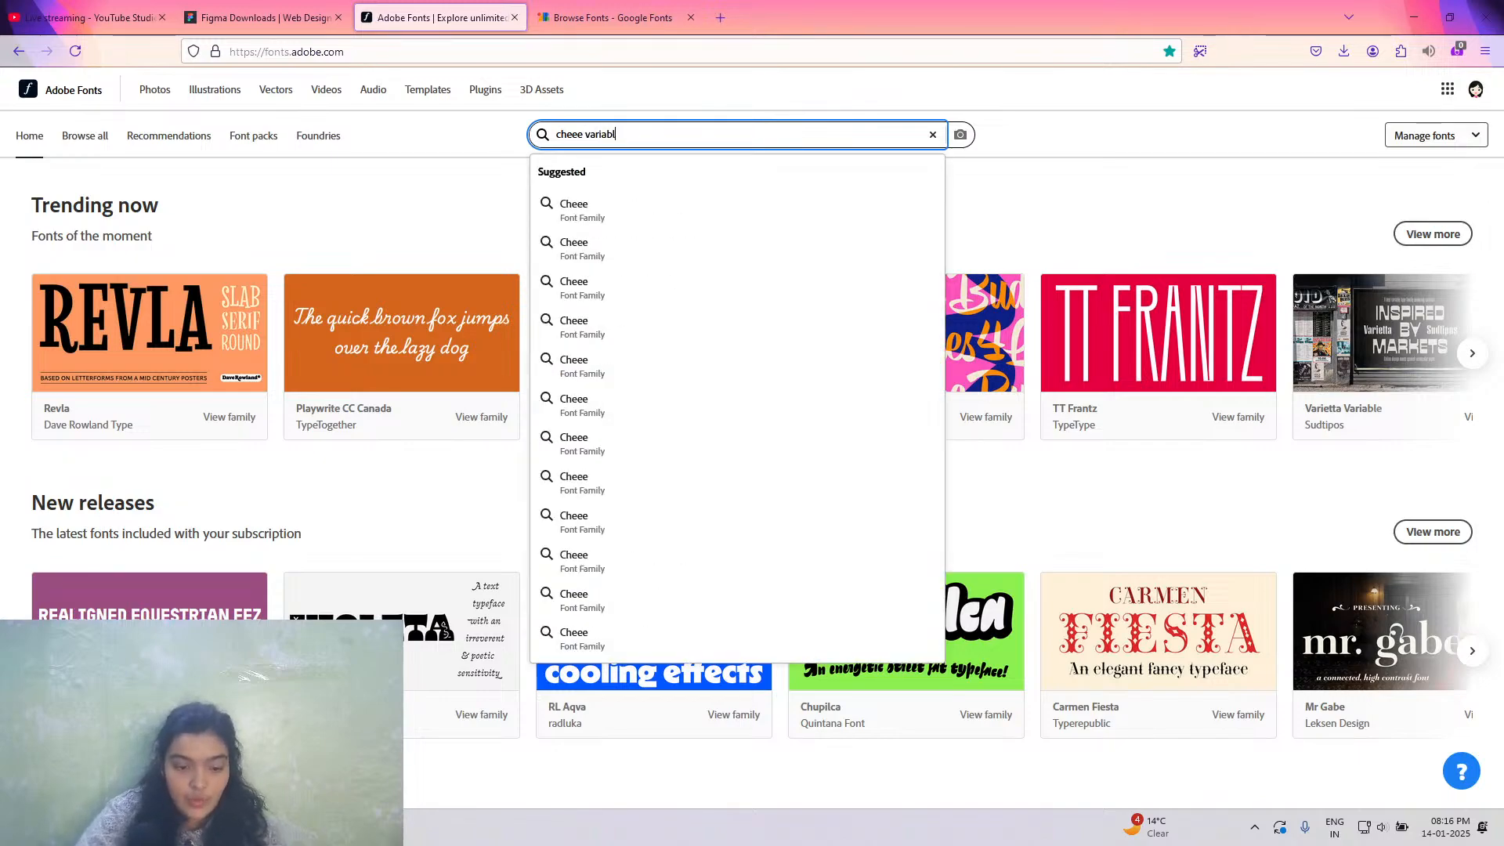
type("e")
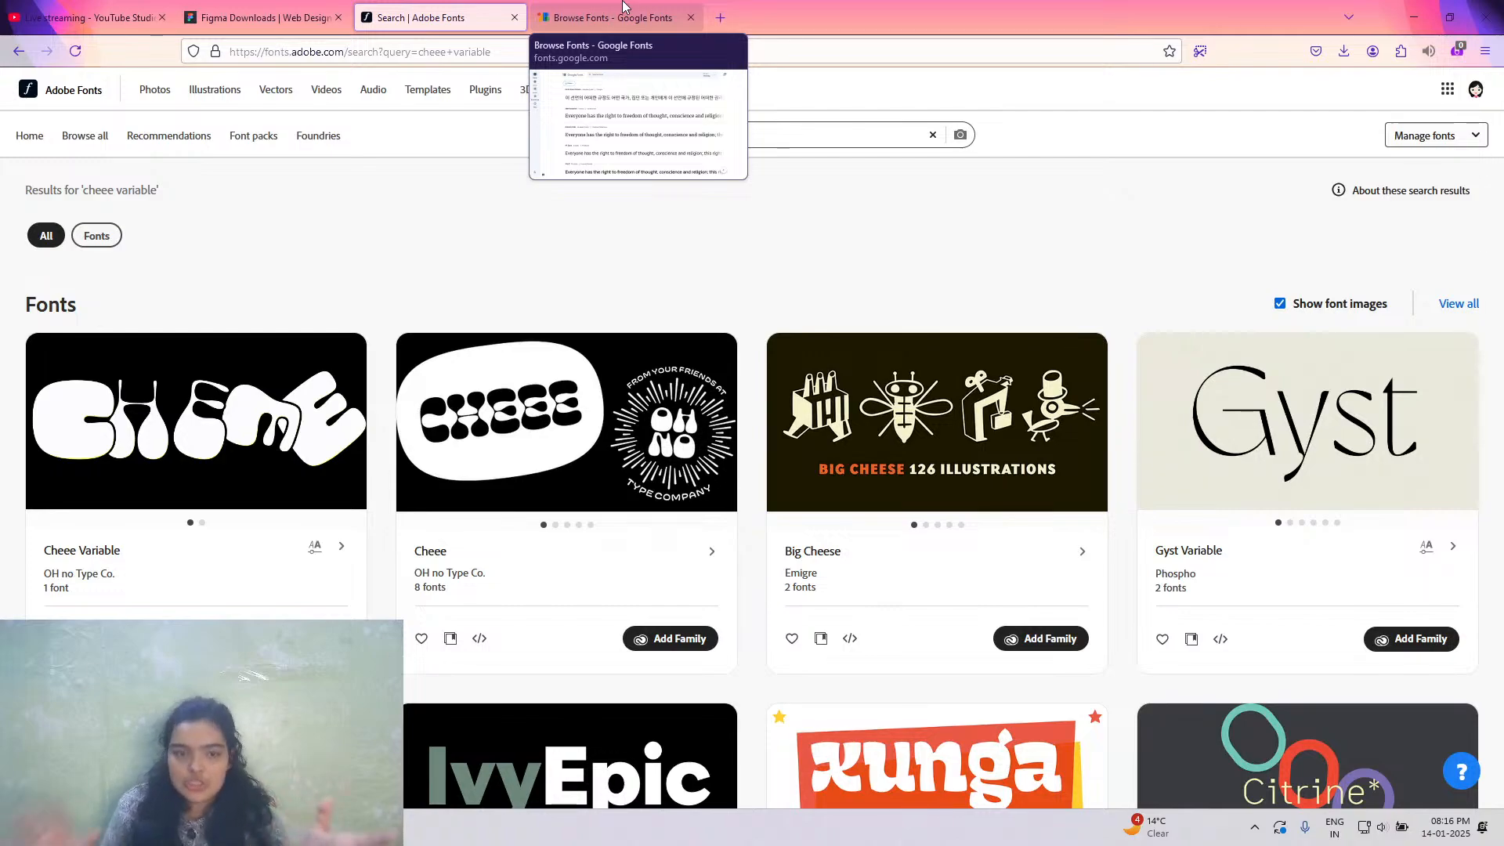
scroll(512, 520, "down", 3)
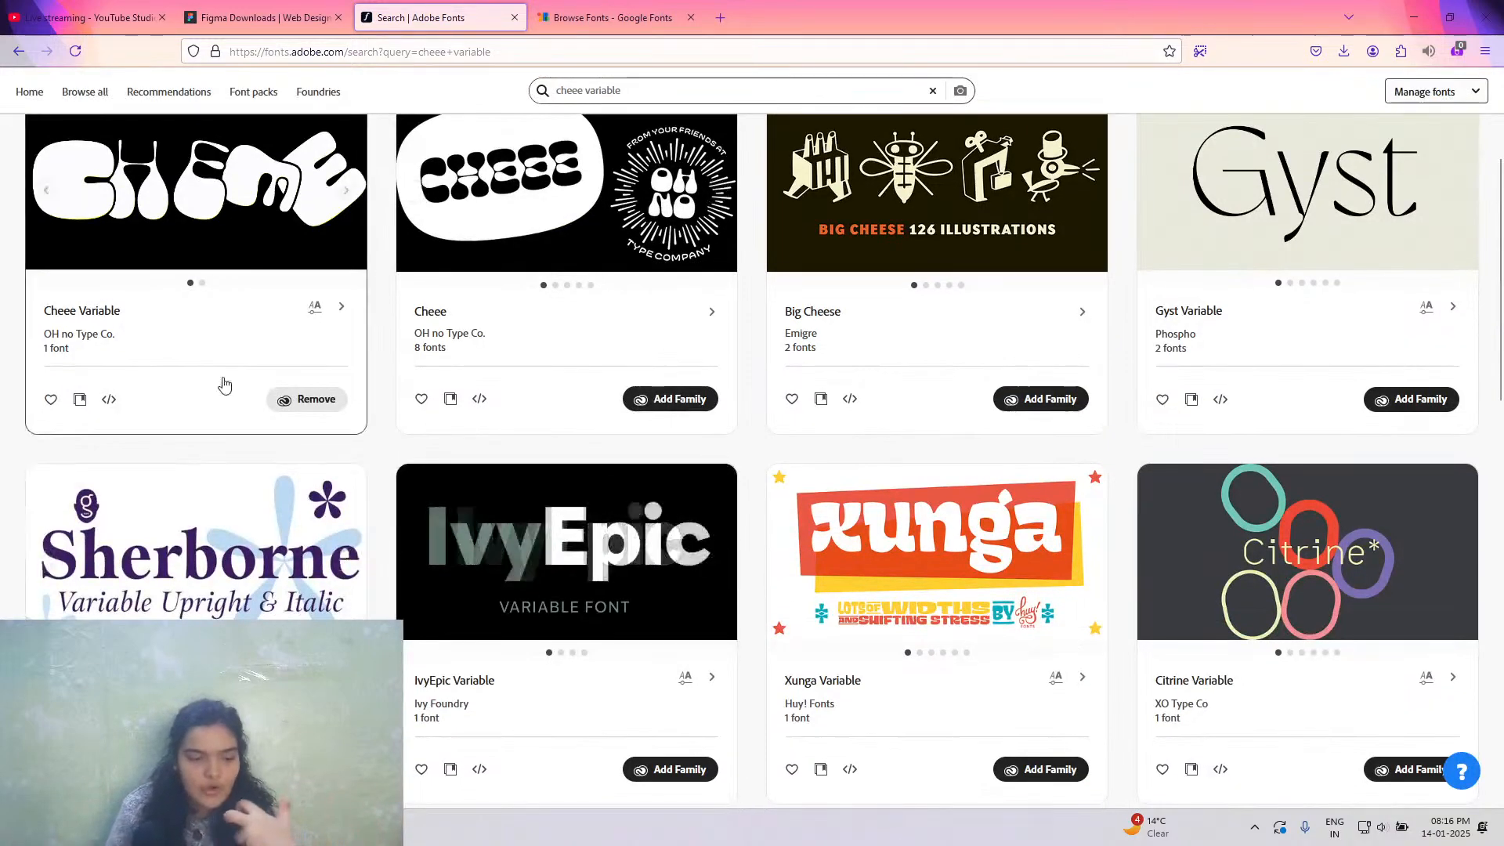
scroll(137, 341, "up", 1)
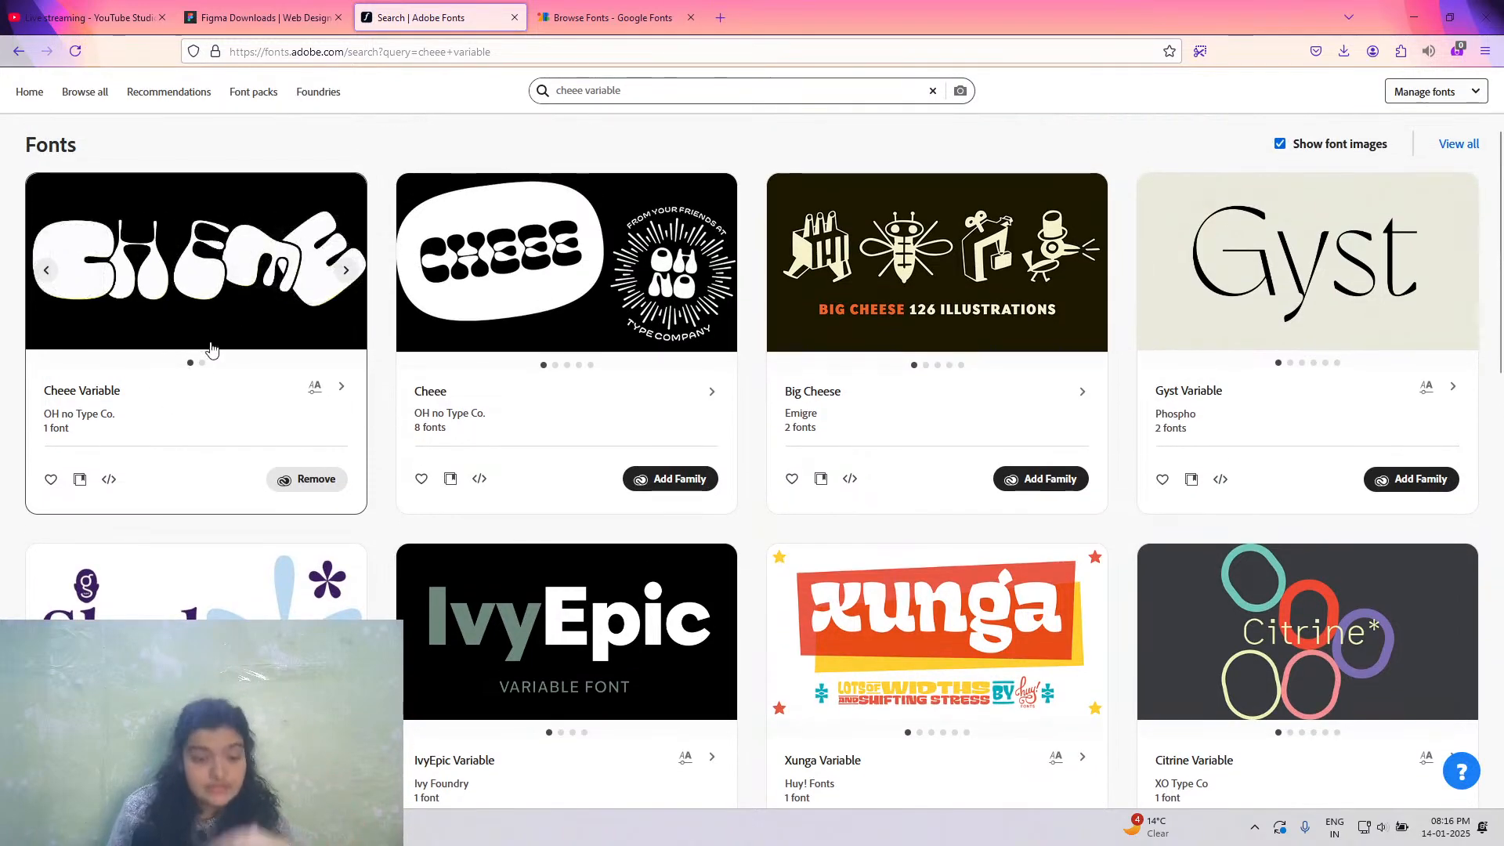
Search Google Fonts for "oi".
left_click(578, 6)
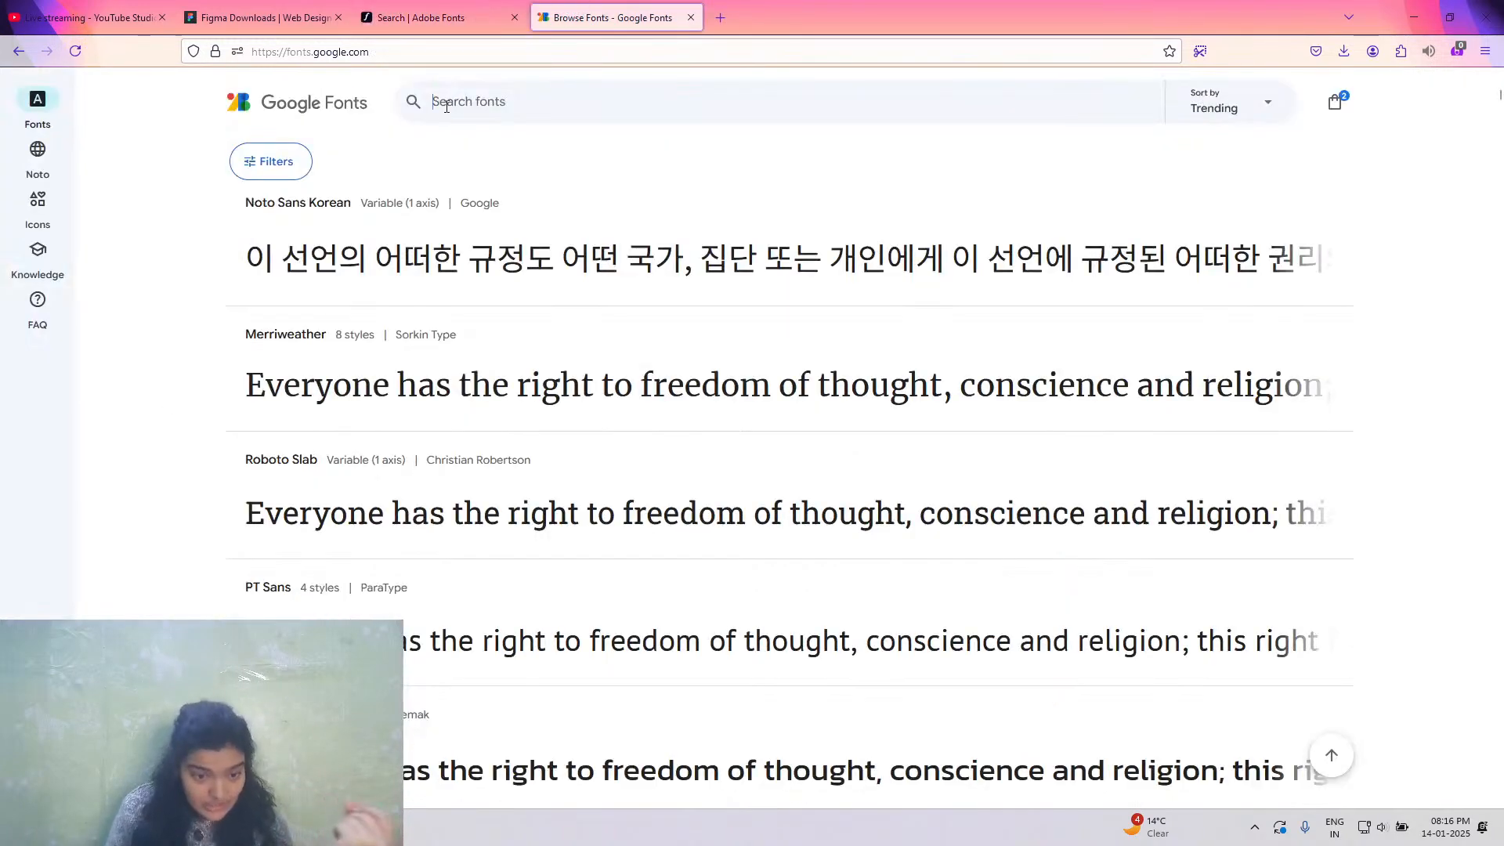
left_click(446, 106)
type("oi")
key("Return")
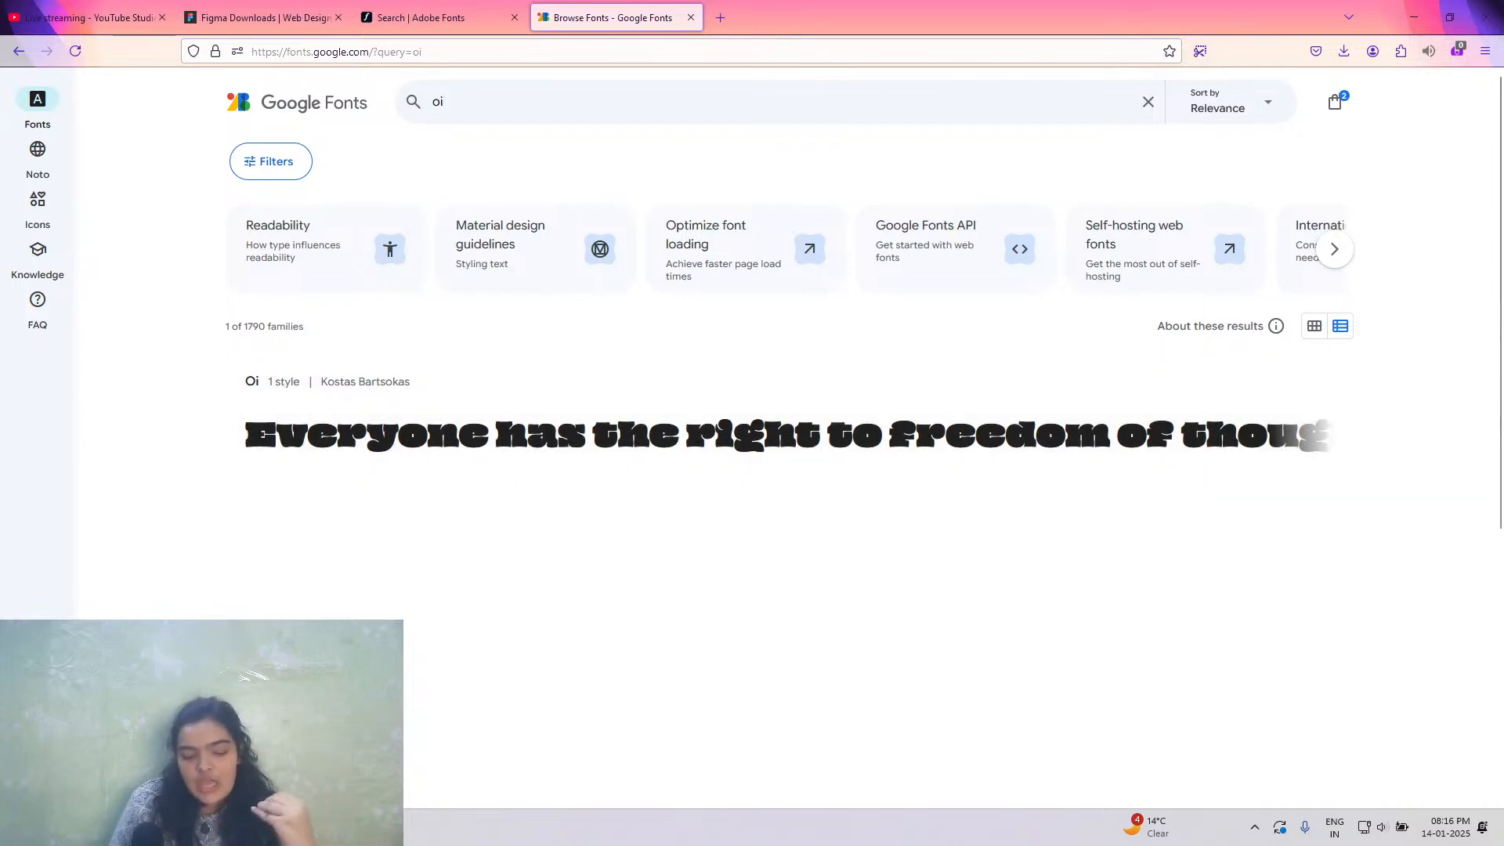
Switch to the v2 file in Figma and set the Sugarbud title to the Oi font in uppercase.
key("alt+Tab")
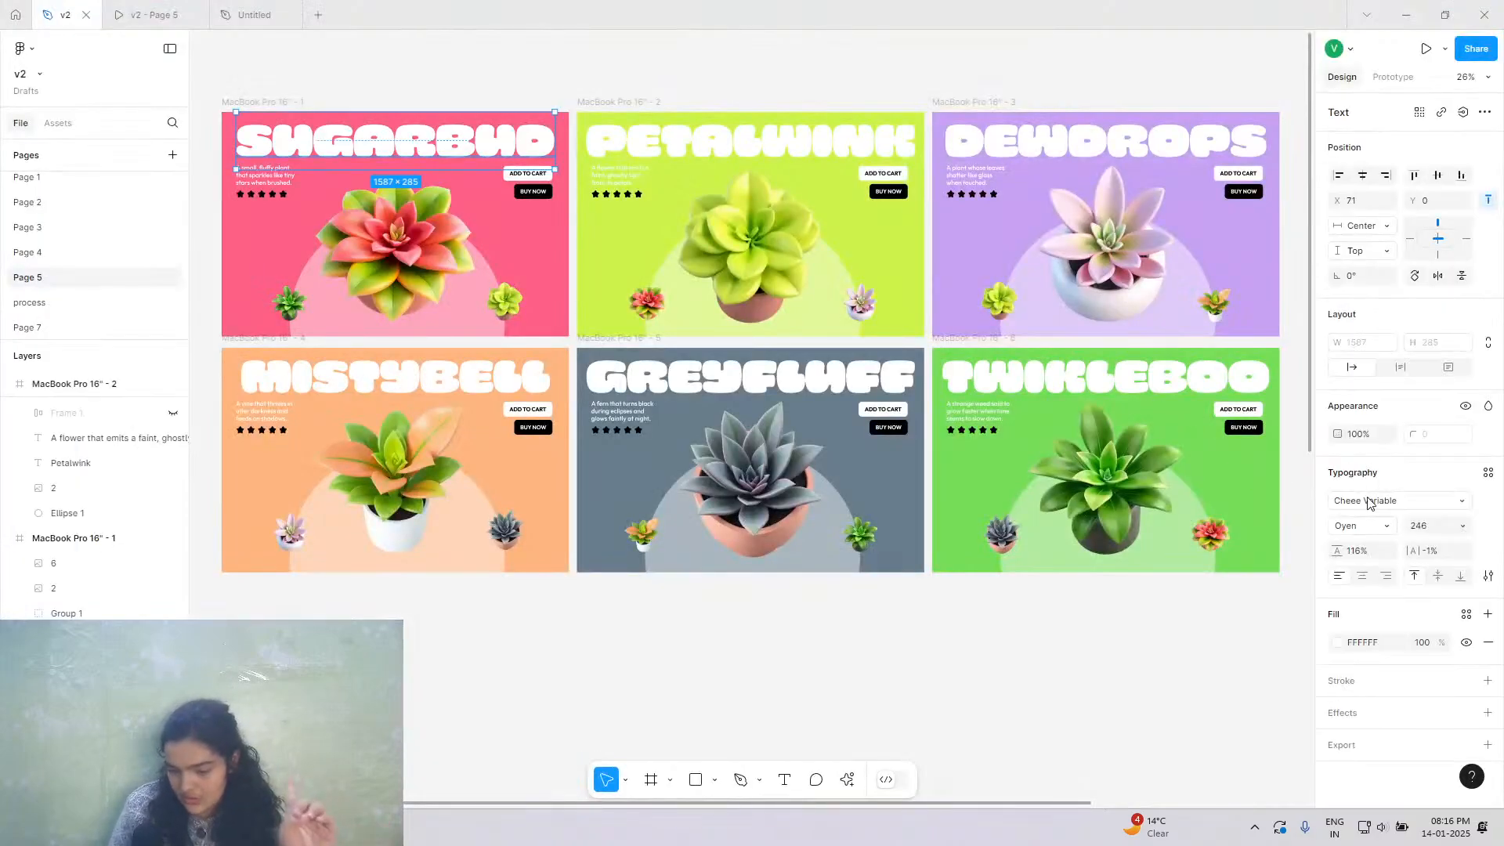
left_click(1370, 502)
type("oi")
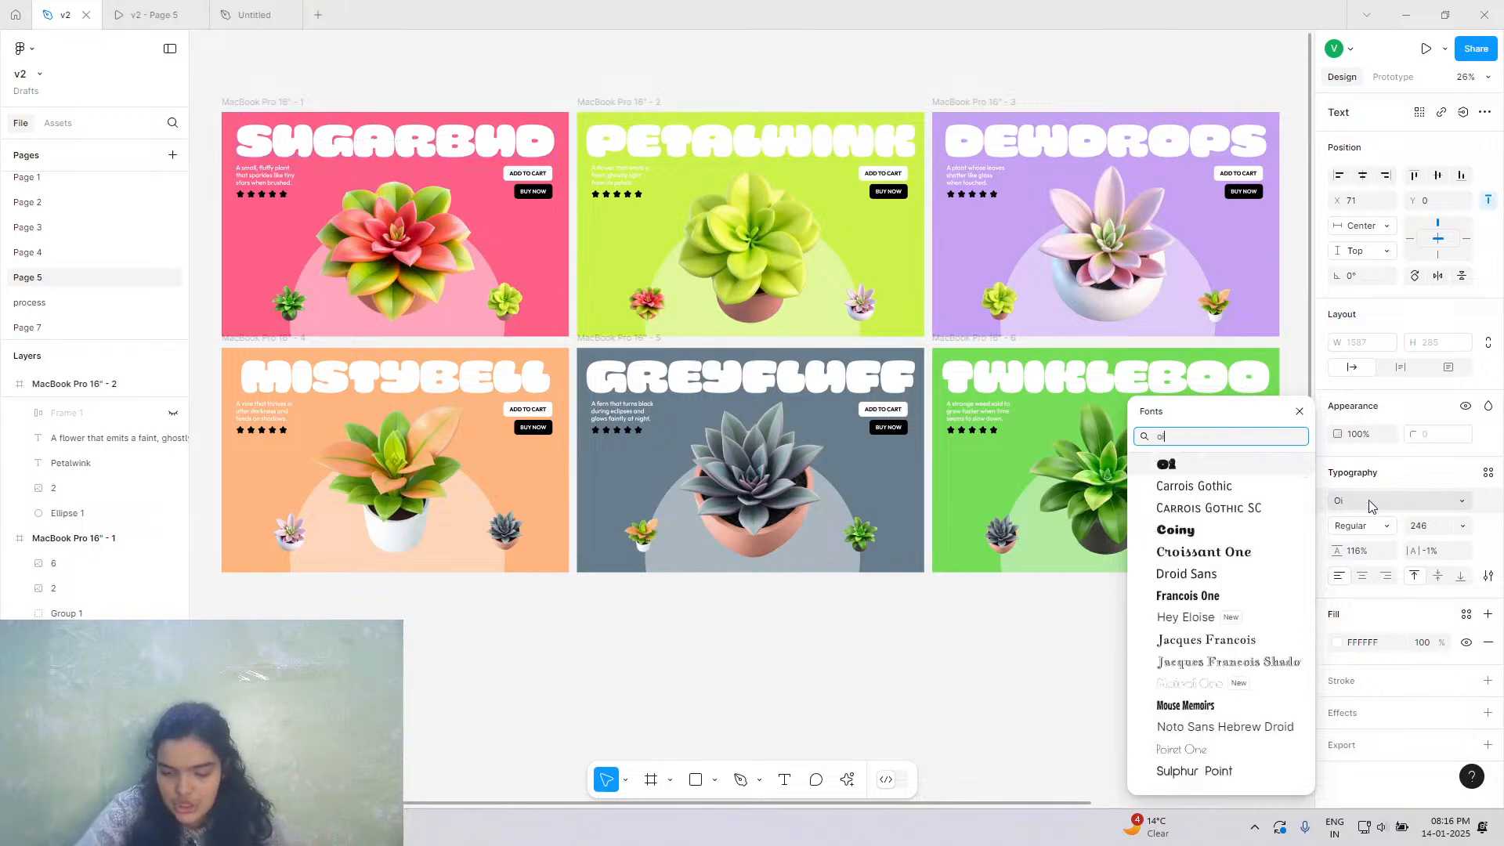
key("Return")
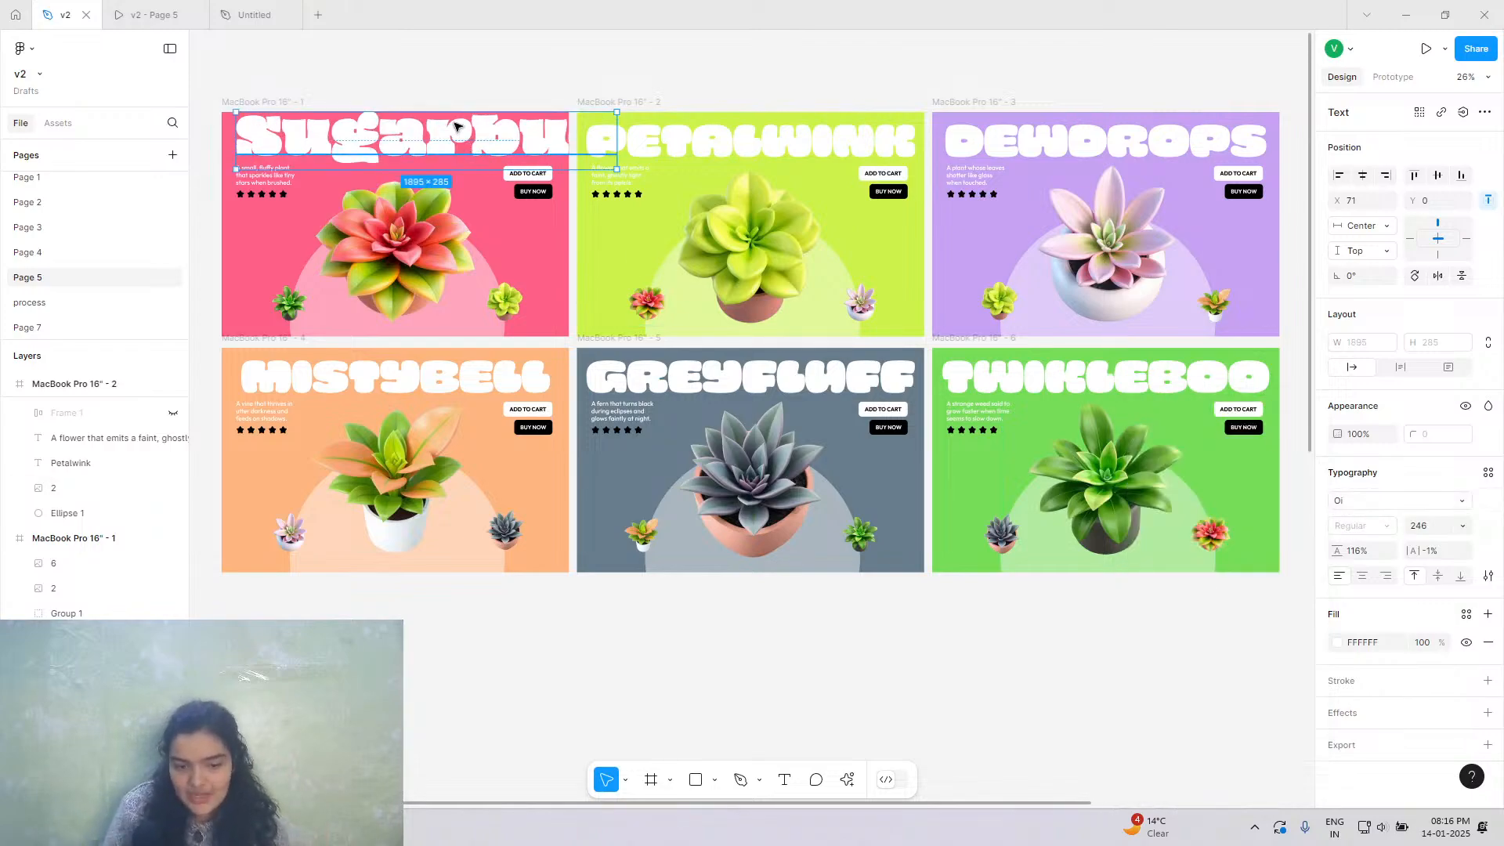
left_click(1487, 577)
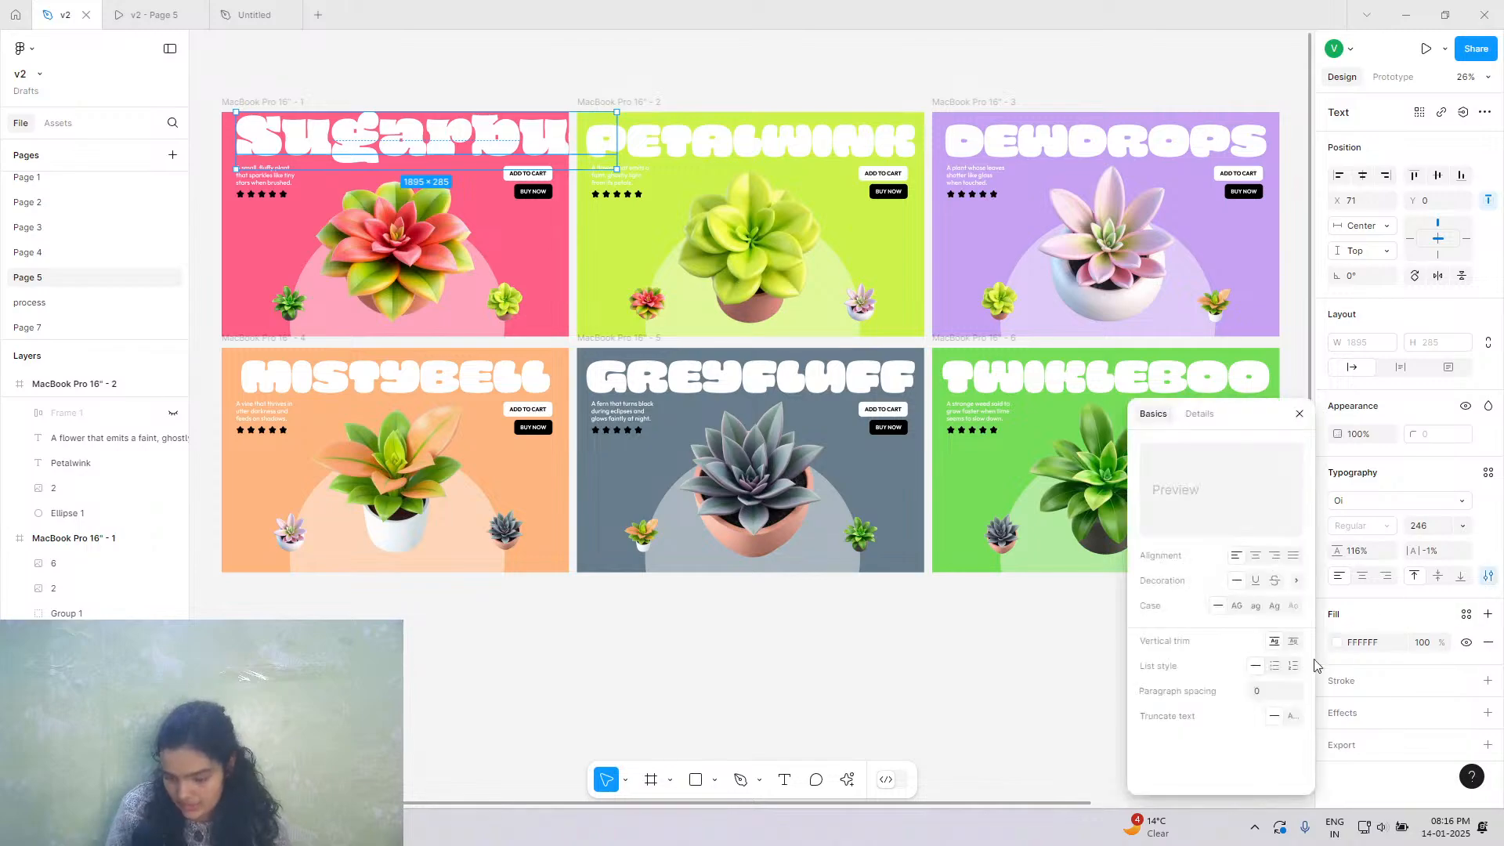
left_click(1237, 606)
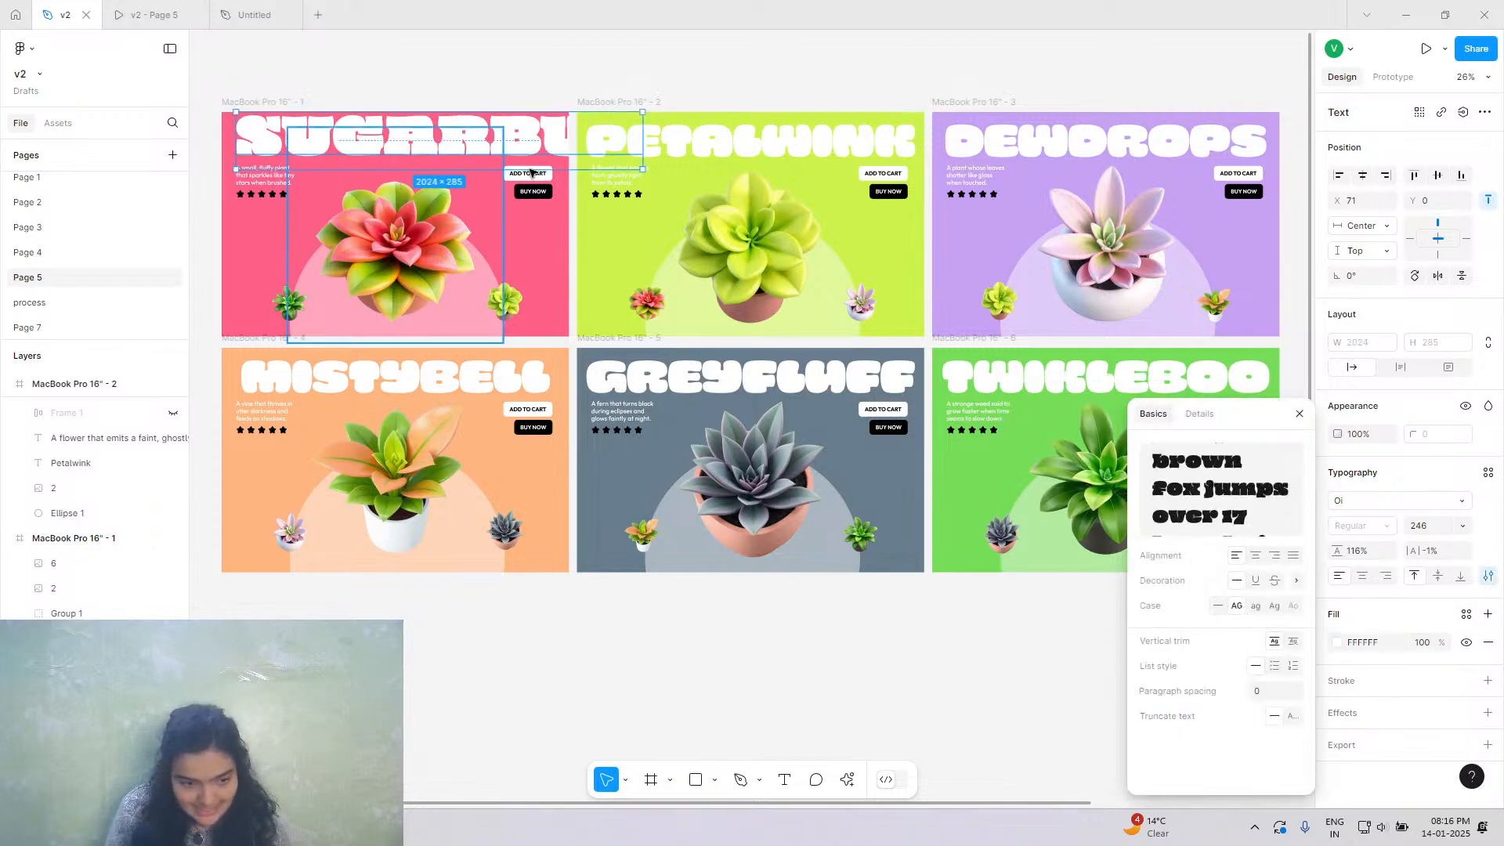
Set the Sugarbud title's font size to 197 and reposition it to about X 61, Y 60 in its frame.
left_click(1462, 525)
left_click(1428, 753)
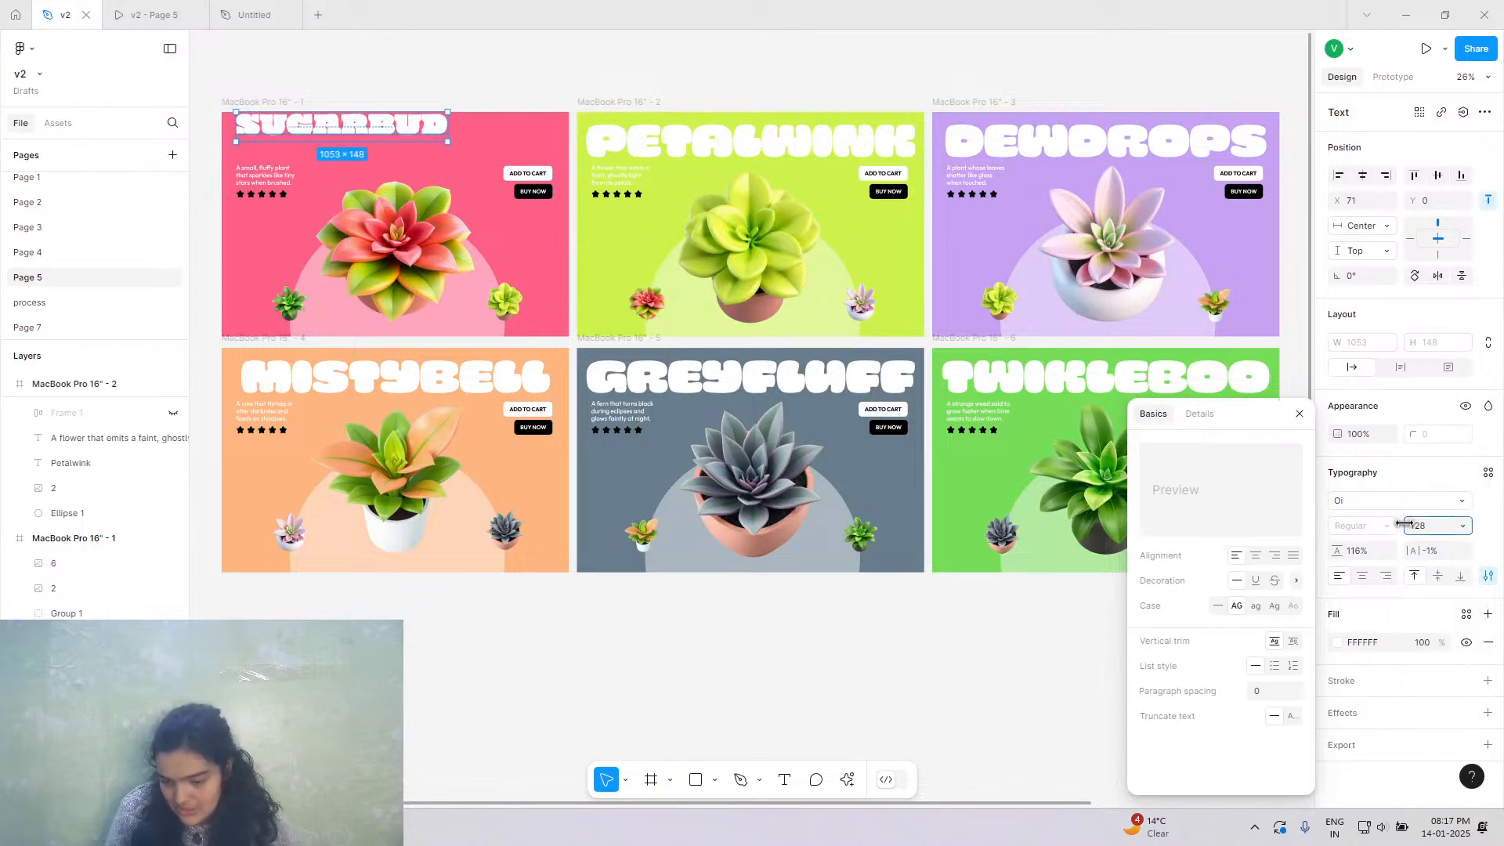
left_click_drag(1410, 528, 1503, 531)
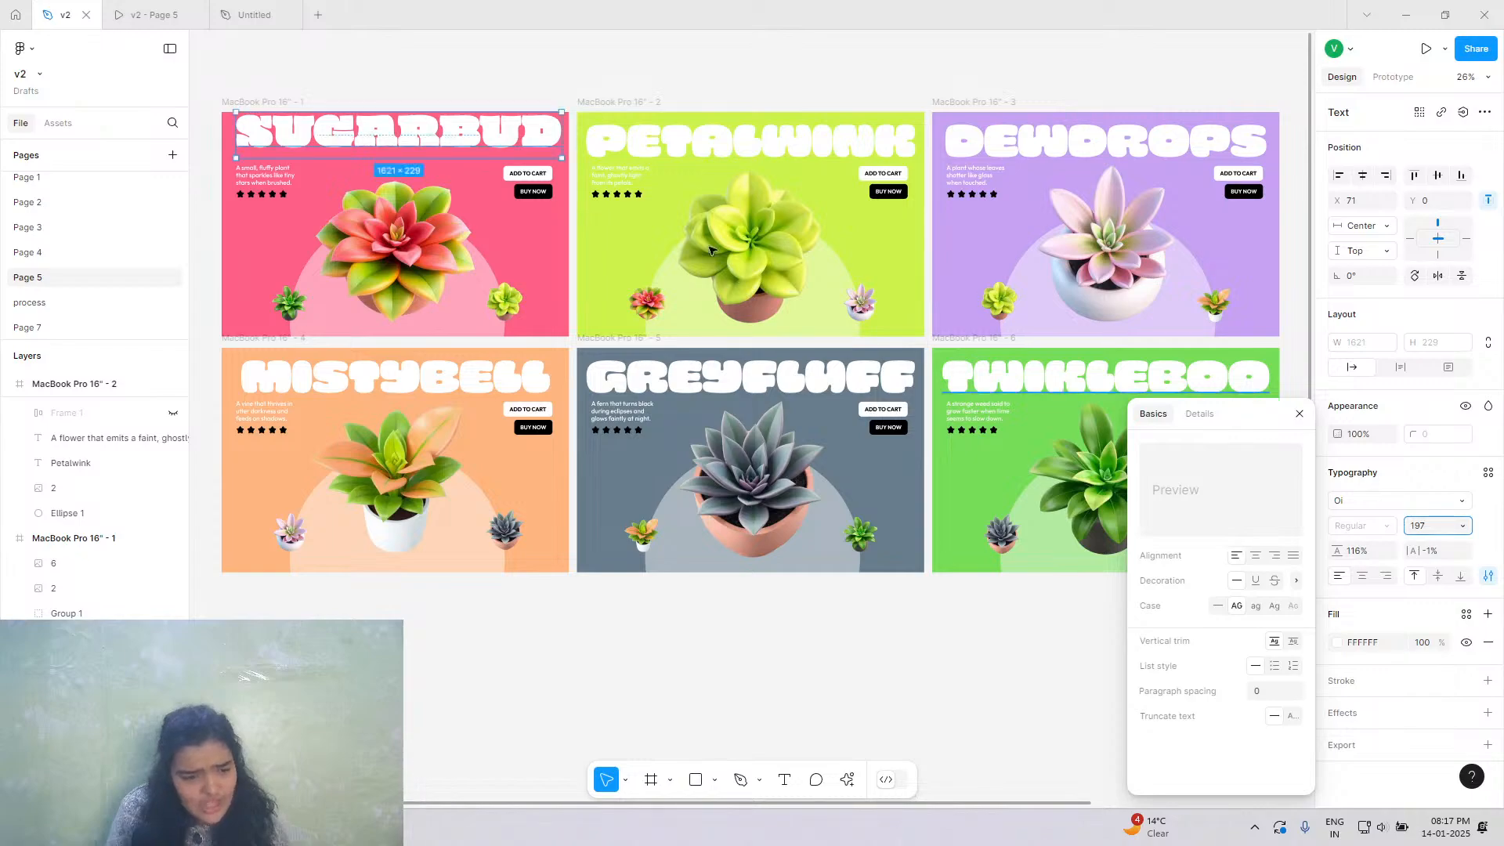
left_click_drag(461, 145, 461, 149)
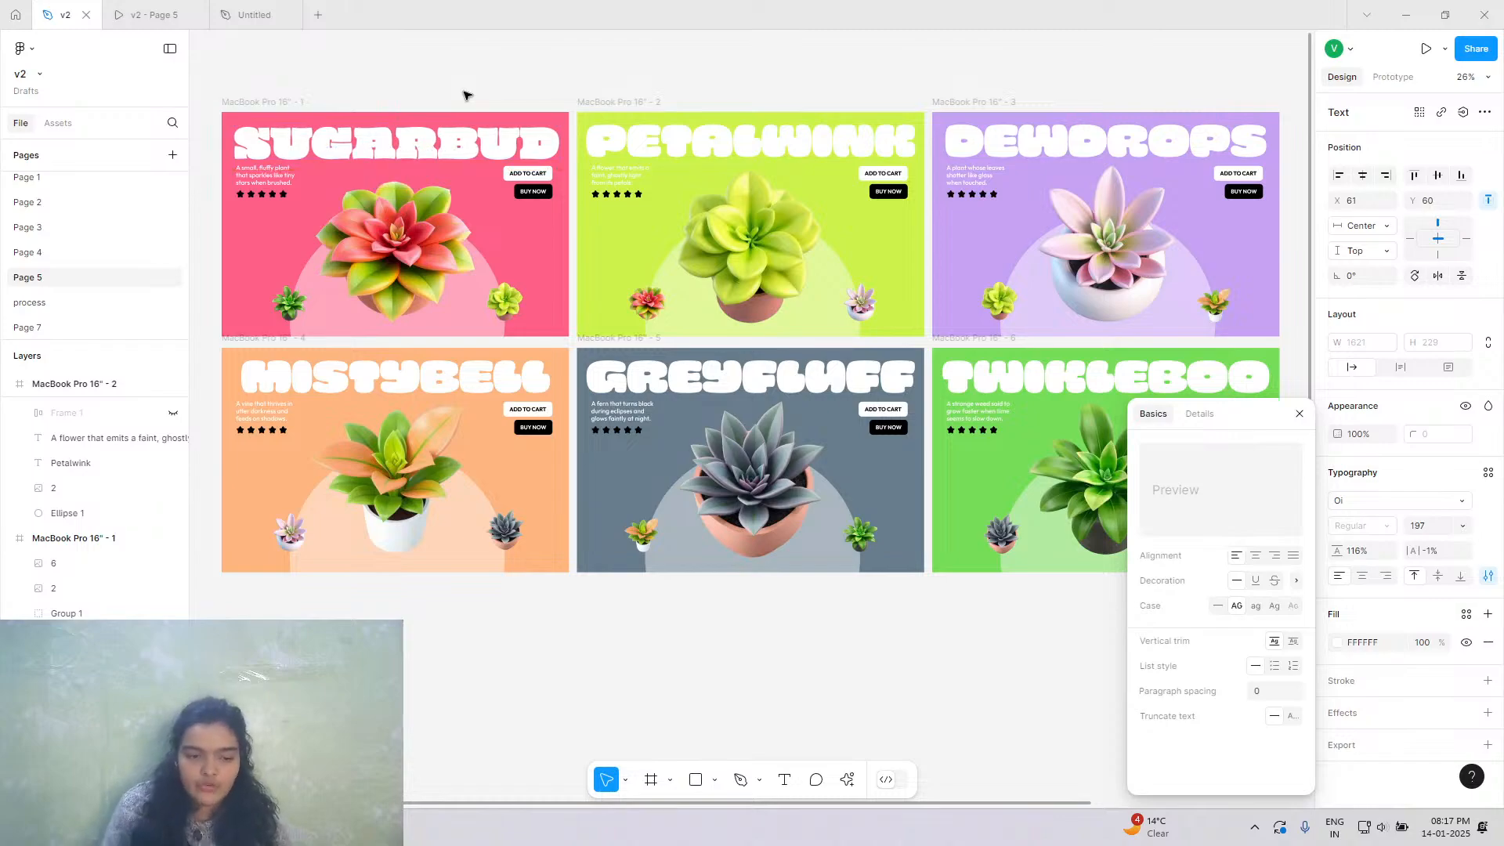
left_click(430, 94)
left_click(460, 145)
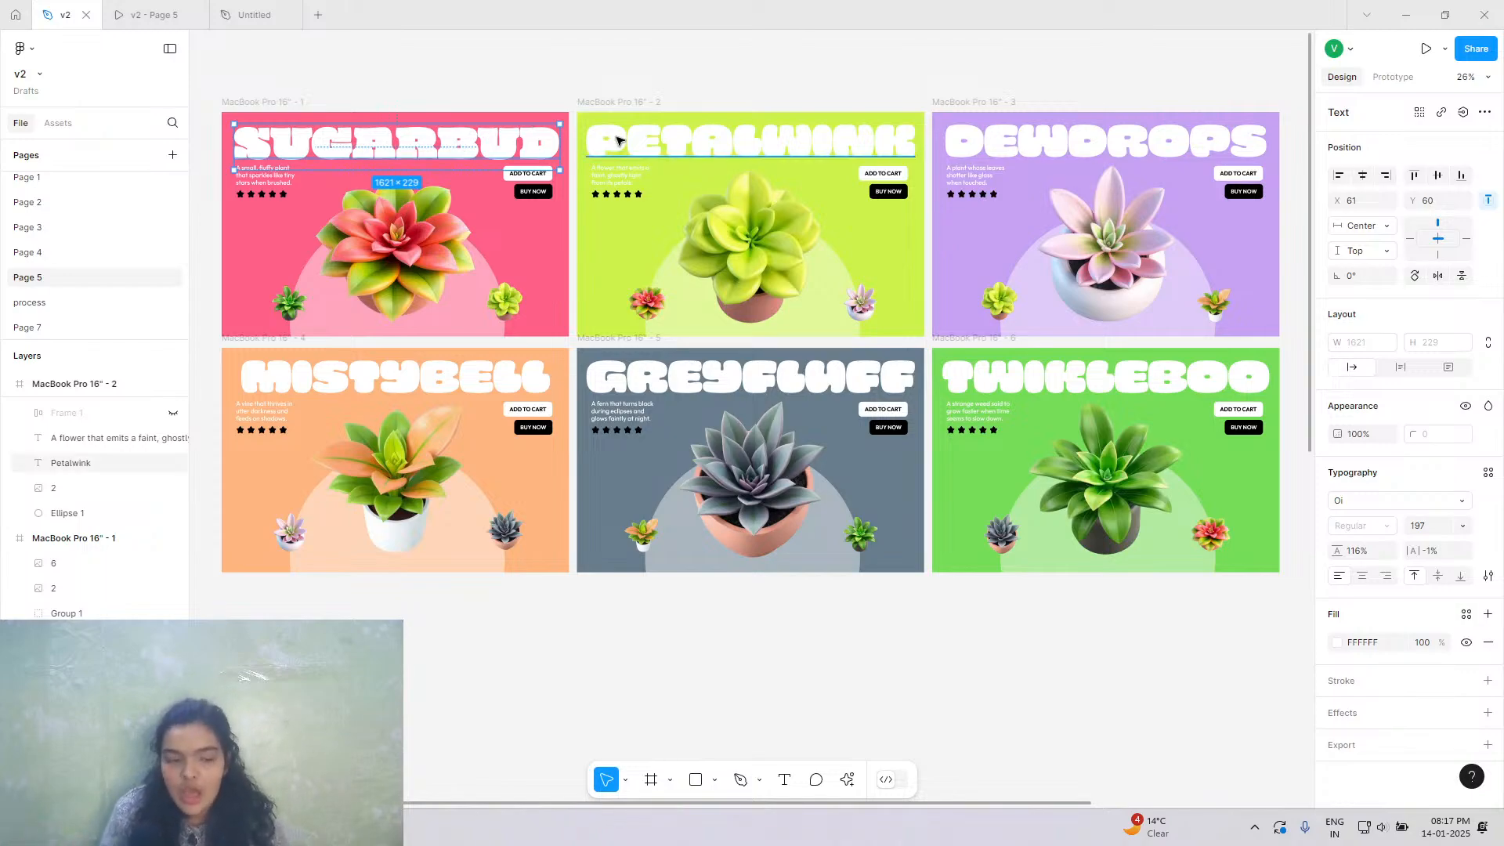
Compare the Adobe Fonts and Google Fonts search results in Firefox and return to the v2 design file in Figma.
left_click(1406, 15)
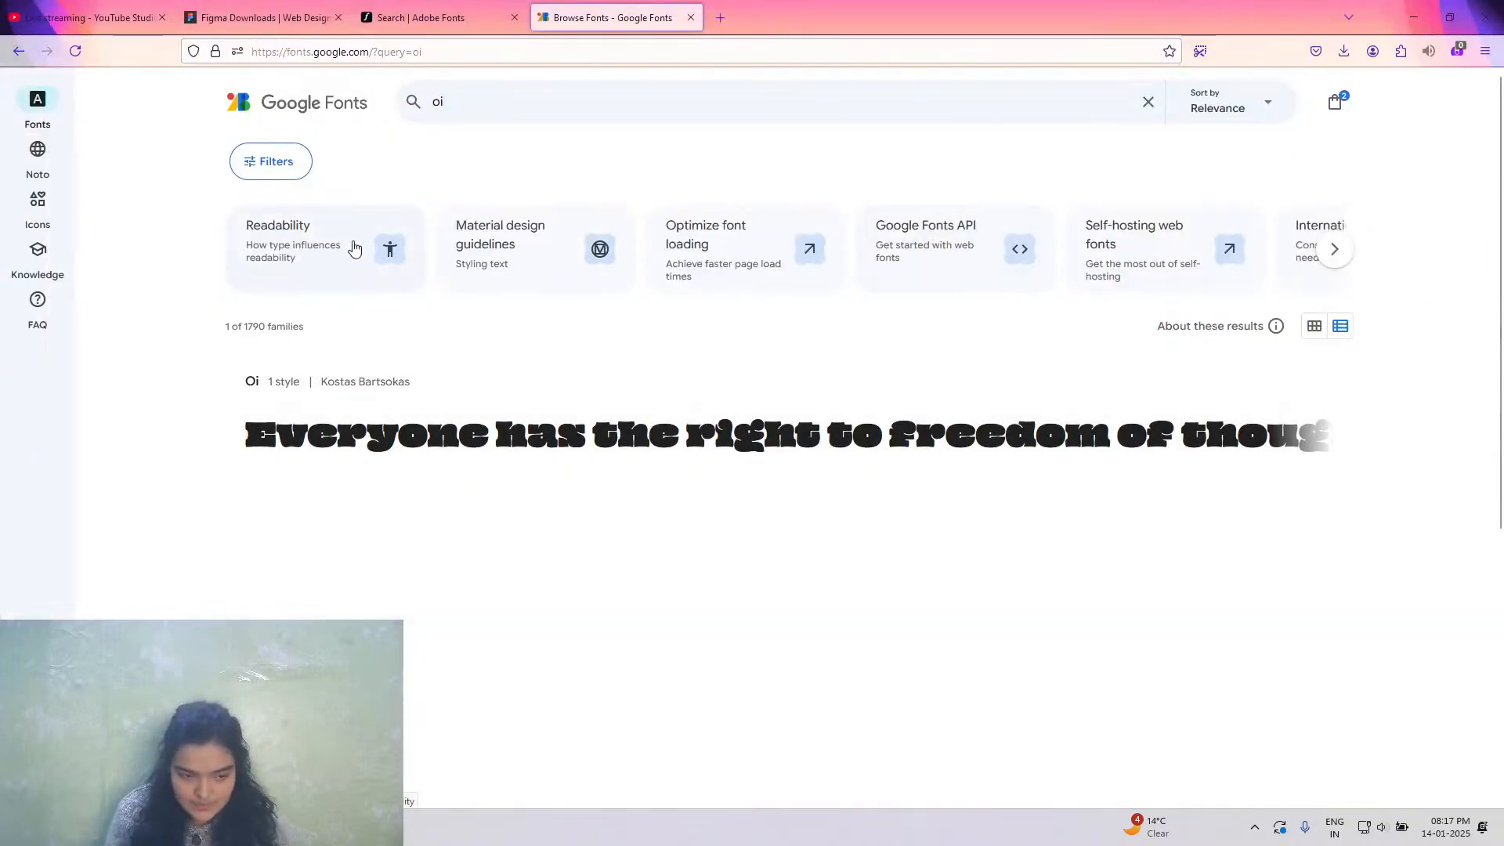
left_click(472, 7)
left_click(597, 13)
left_click(506, 7)
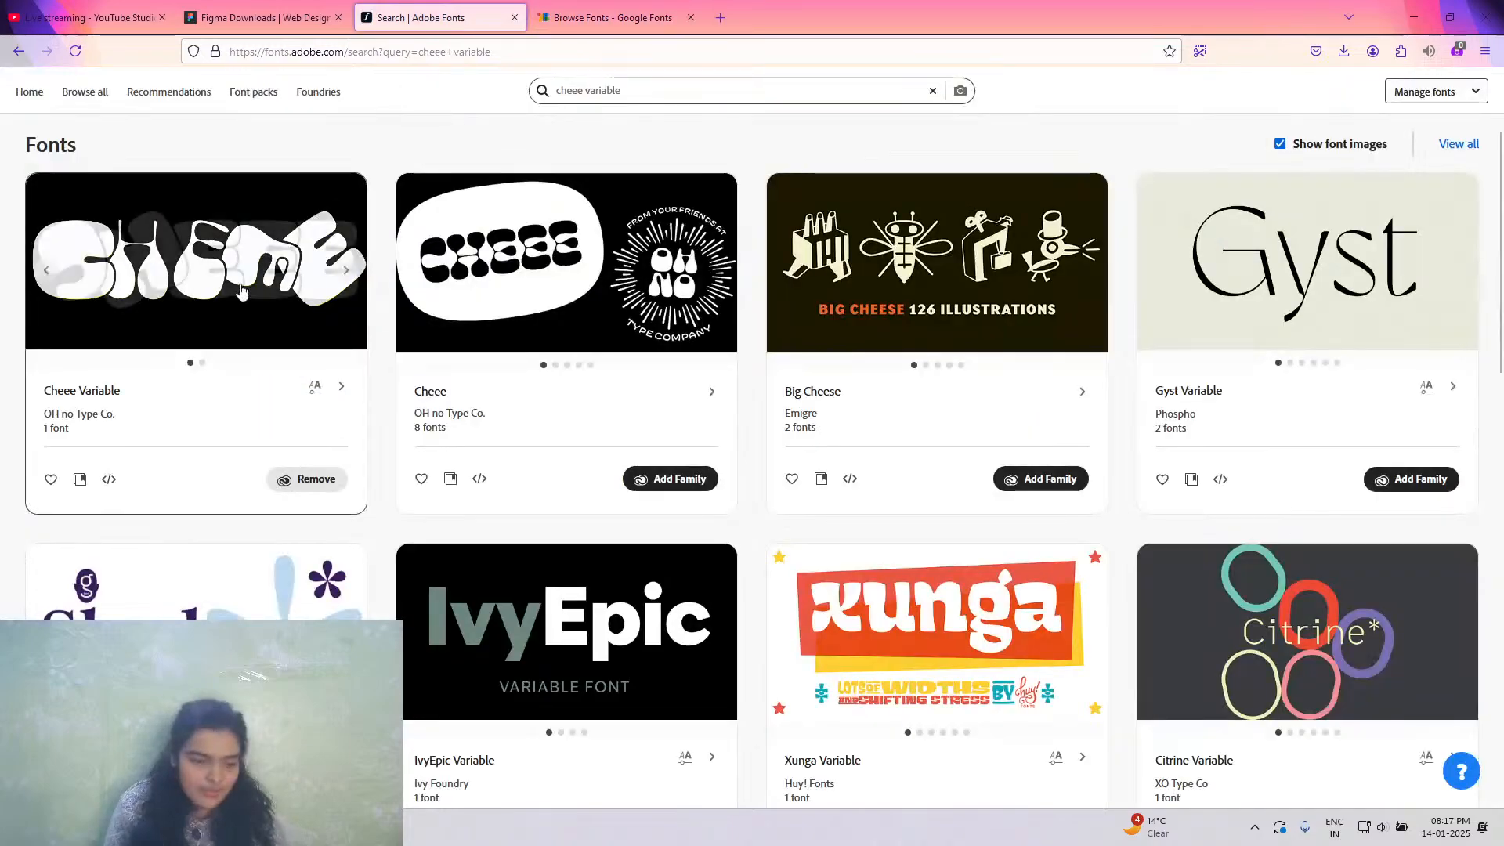
left_click(612, 17)
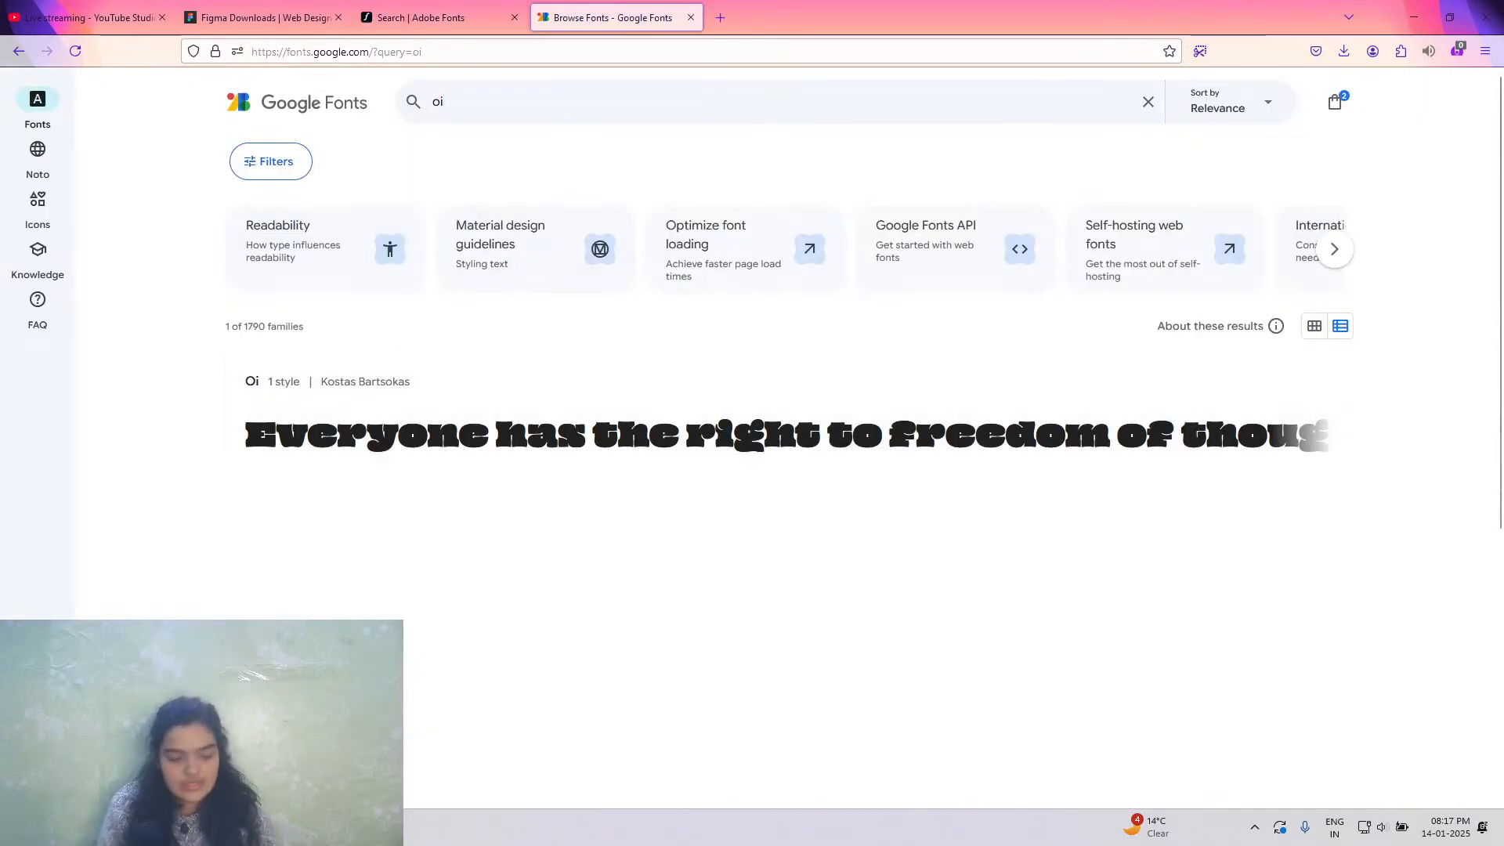
key("alt+Tab")
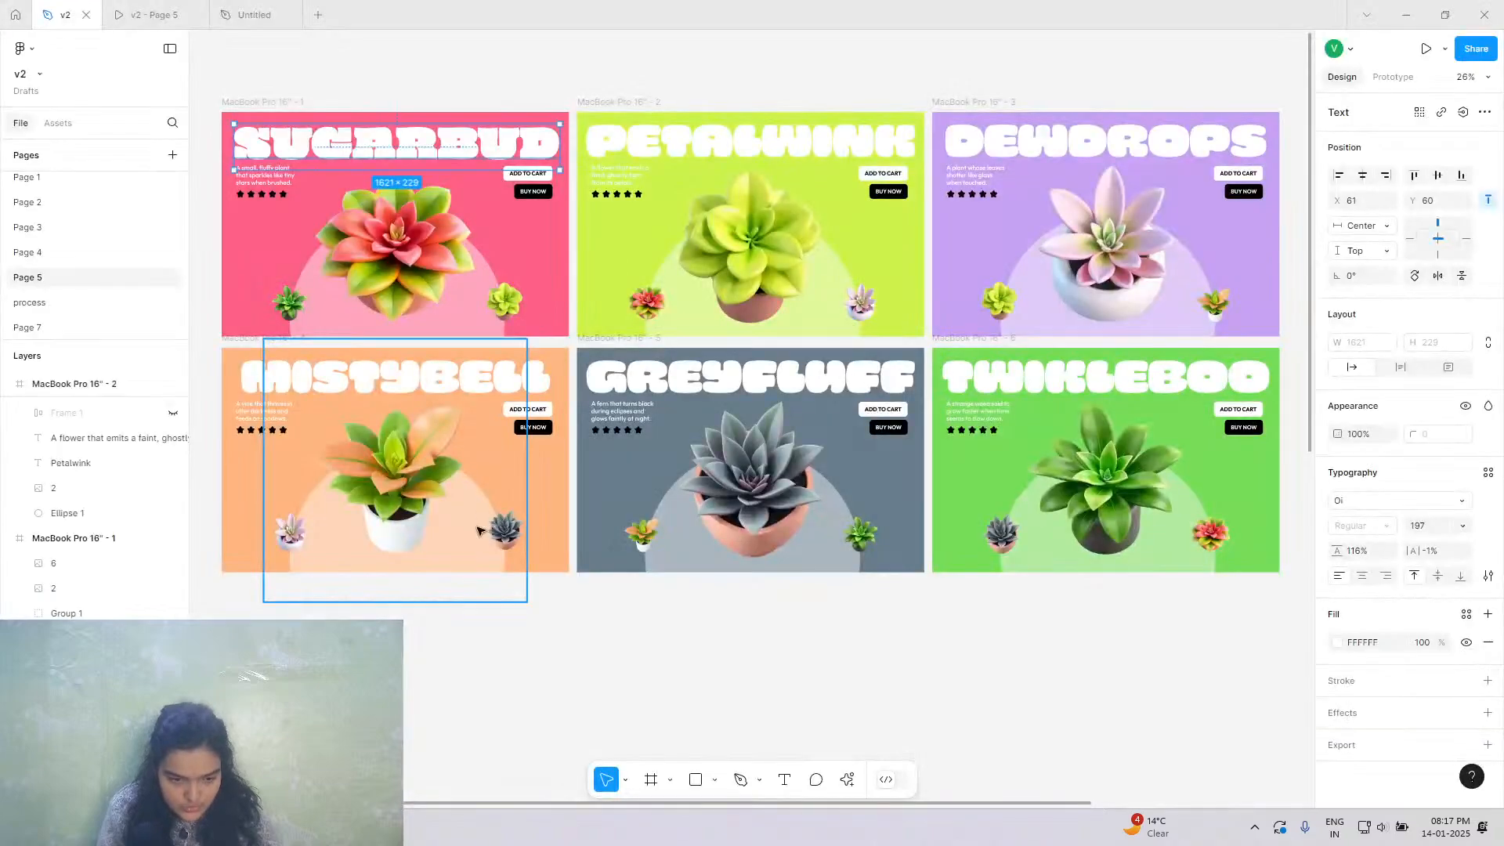
Set the Sugarbud title's font to Cheee Variable and its font size to 246.
left_click(1369, 501)
type("chee")
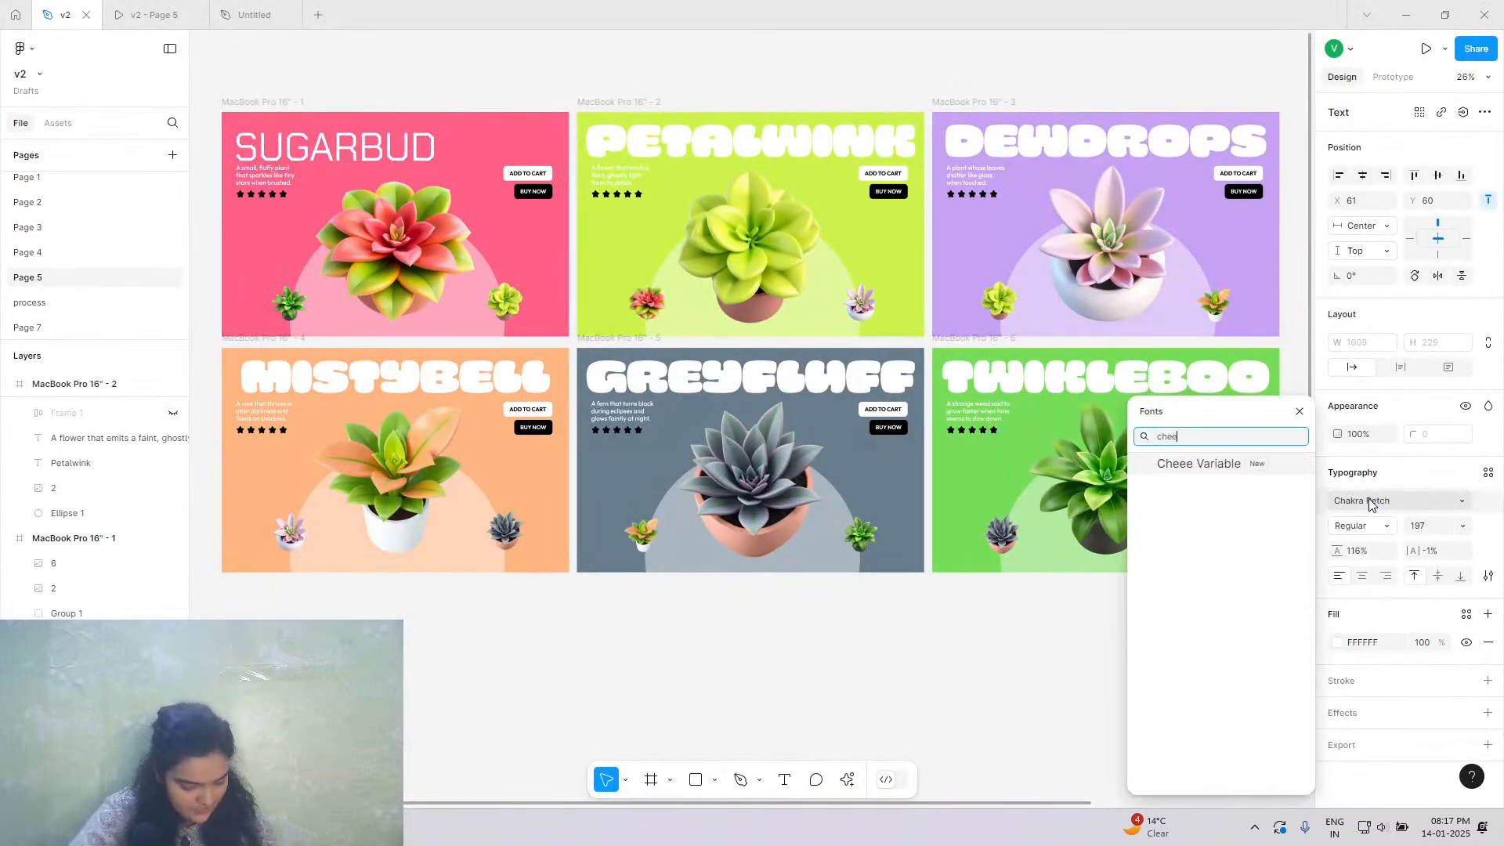
left_click(1152, 464)
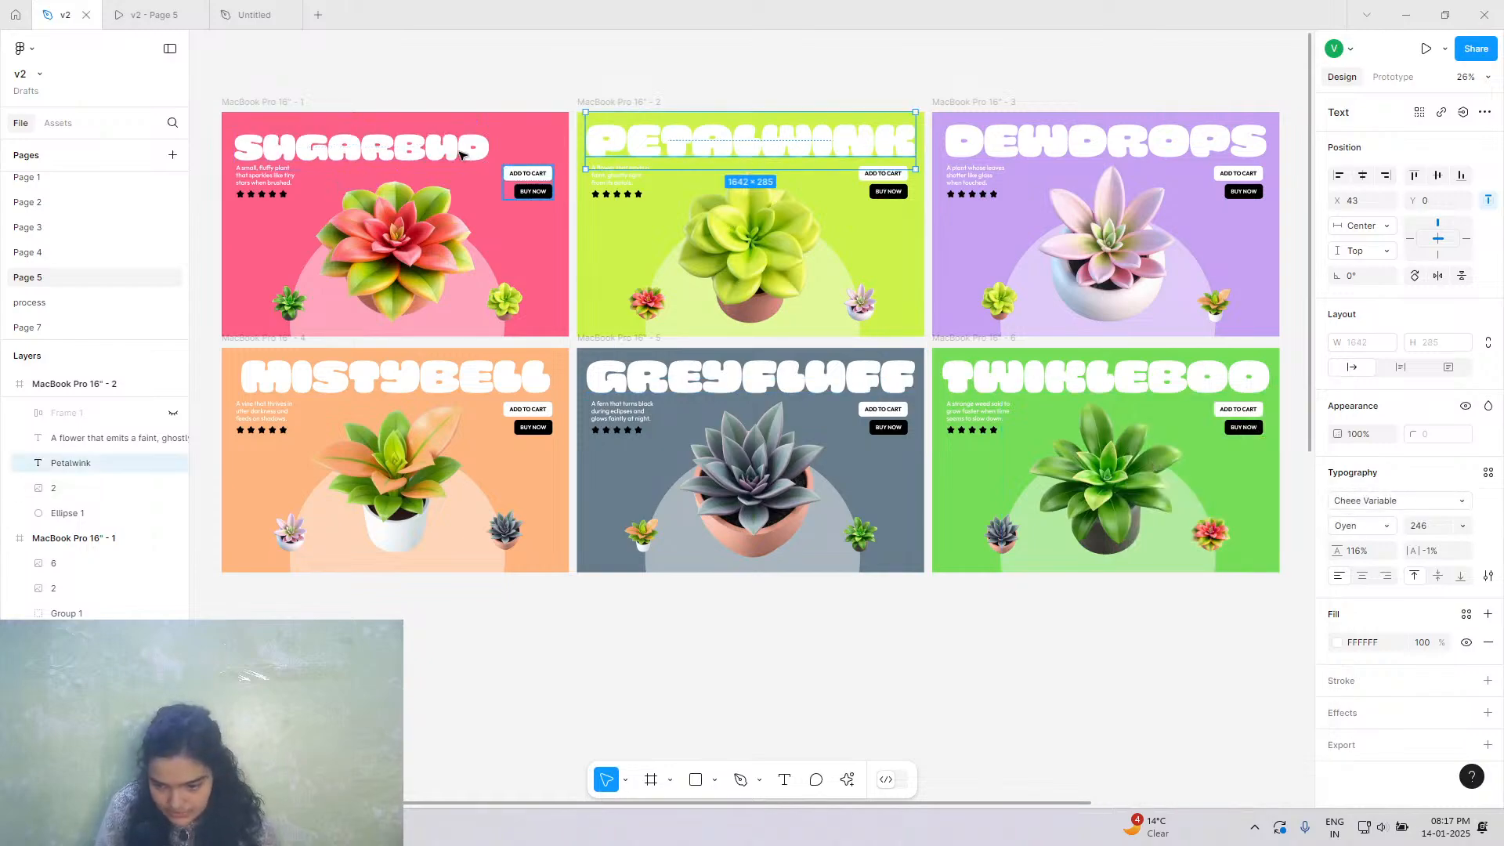
left_click(1420, 526)
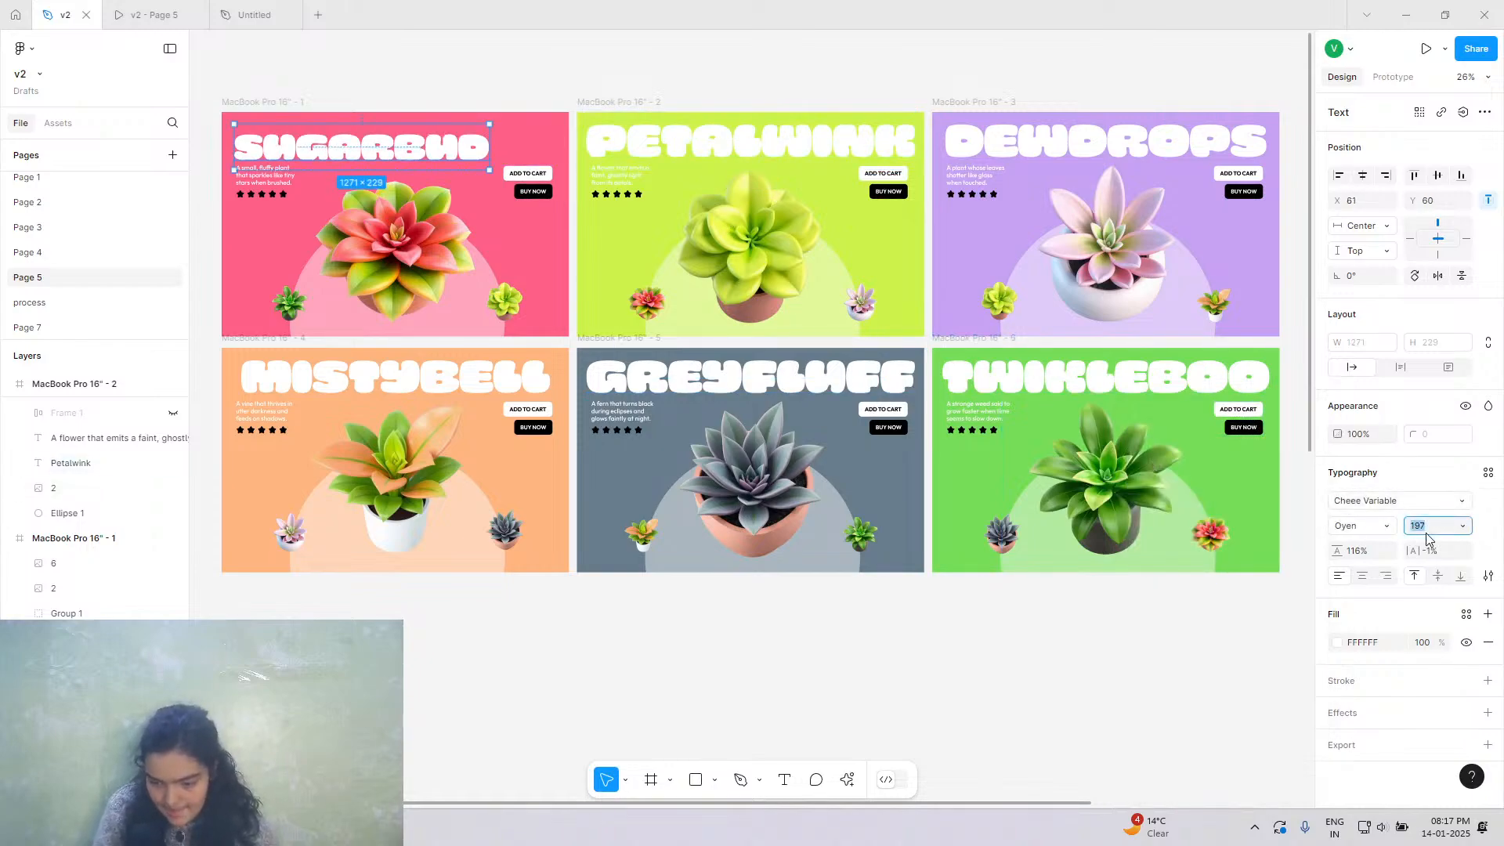
type("246")
key("Return")
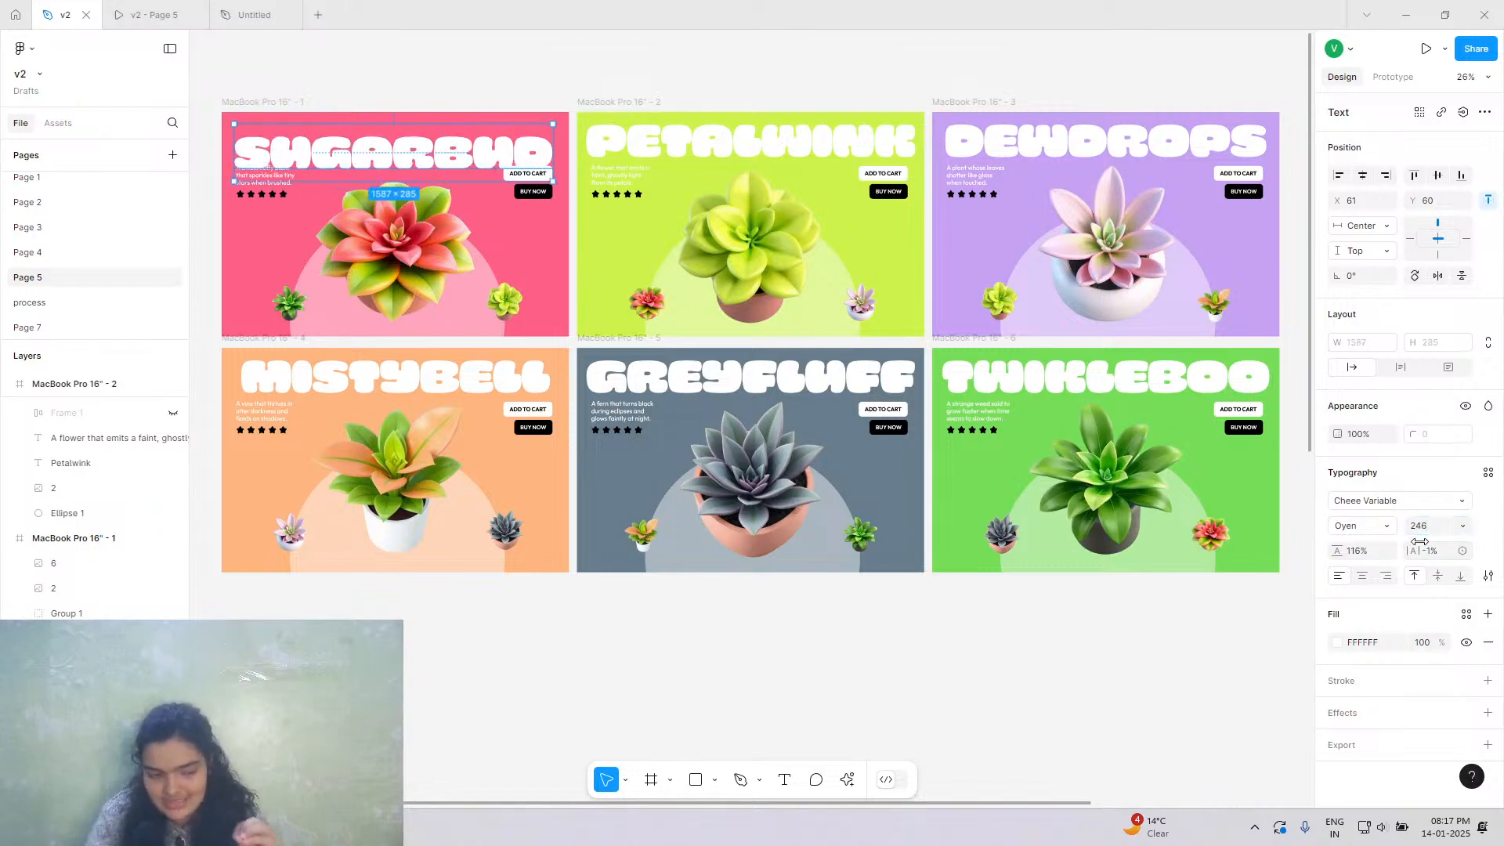
Move the Sugarbud title to about X 70, Y 20 in its frame.
left_click_drag(412, 155, 415, 147)
key("Up")
key("Up")
key("Up")
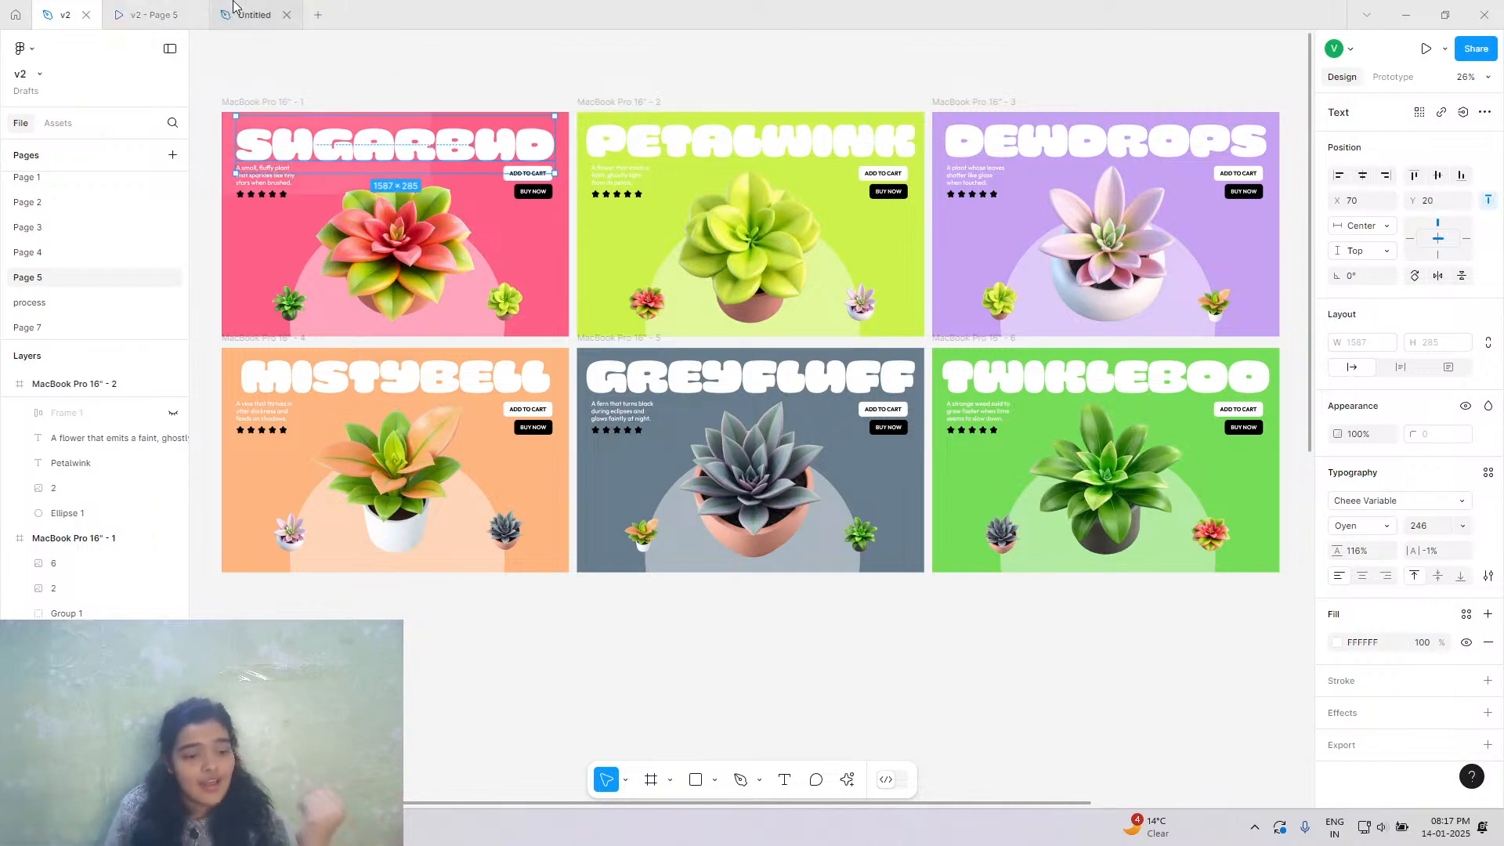
Switch to the Untitled design file and clear the selection.
left_click(252, 14)
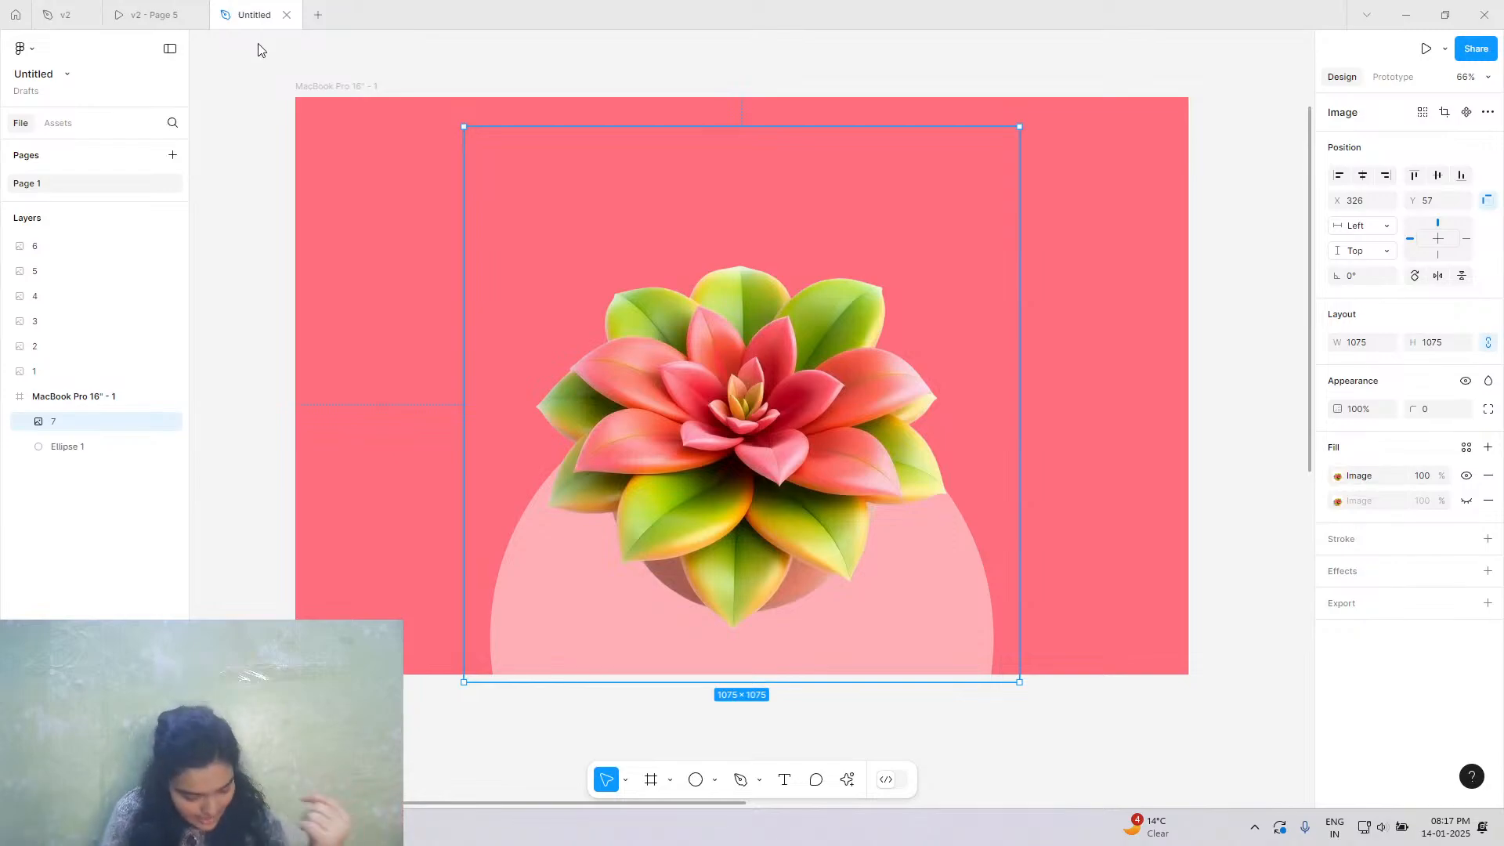
left_click(86, 14)
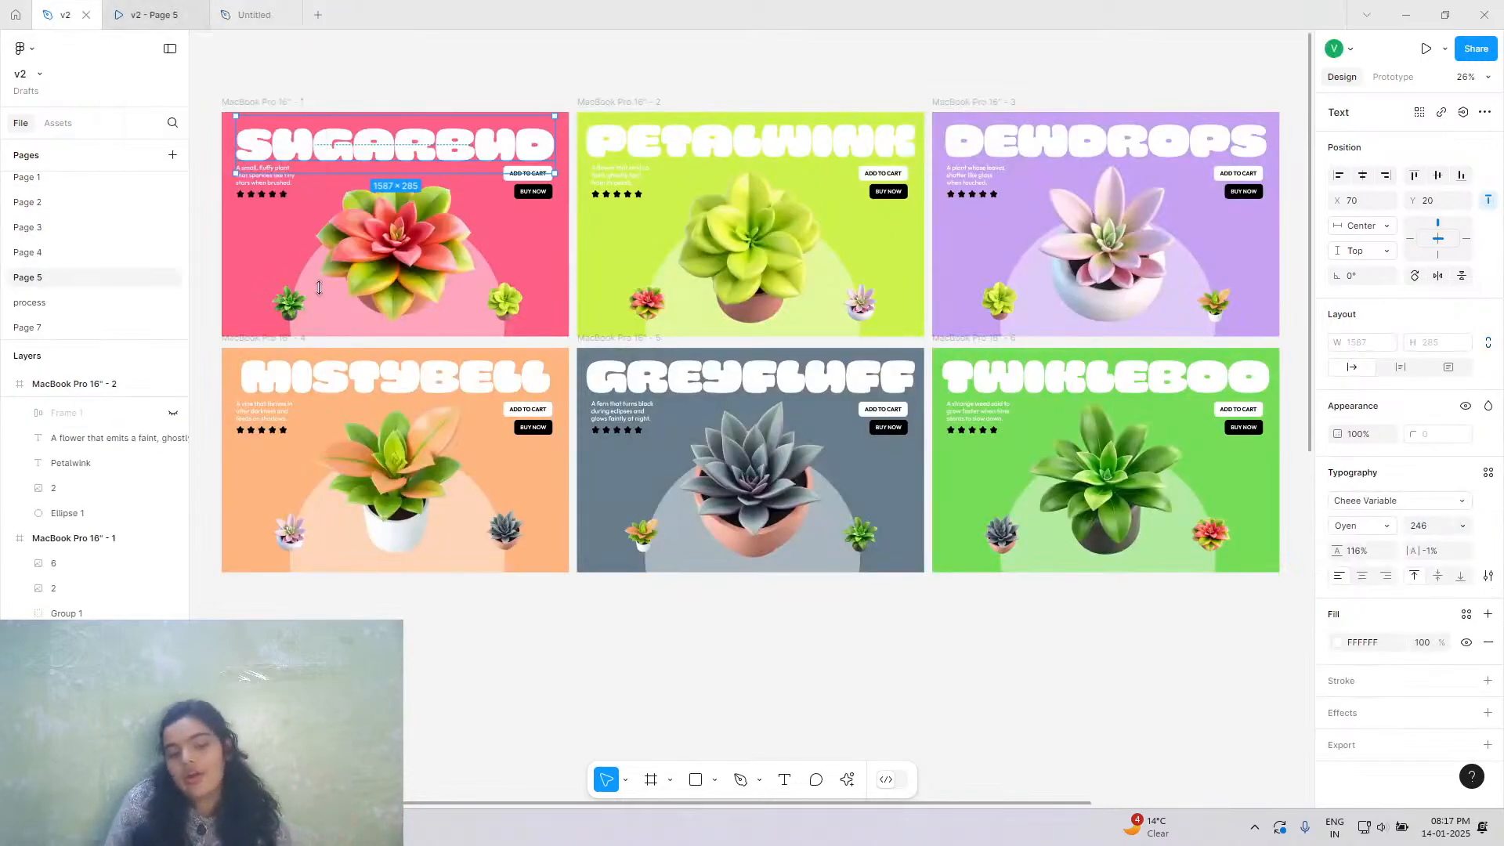
left_click(267, 11)
left_click(215, 326)
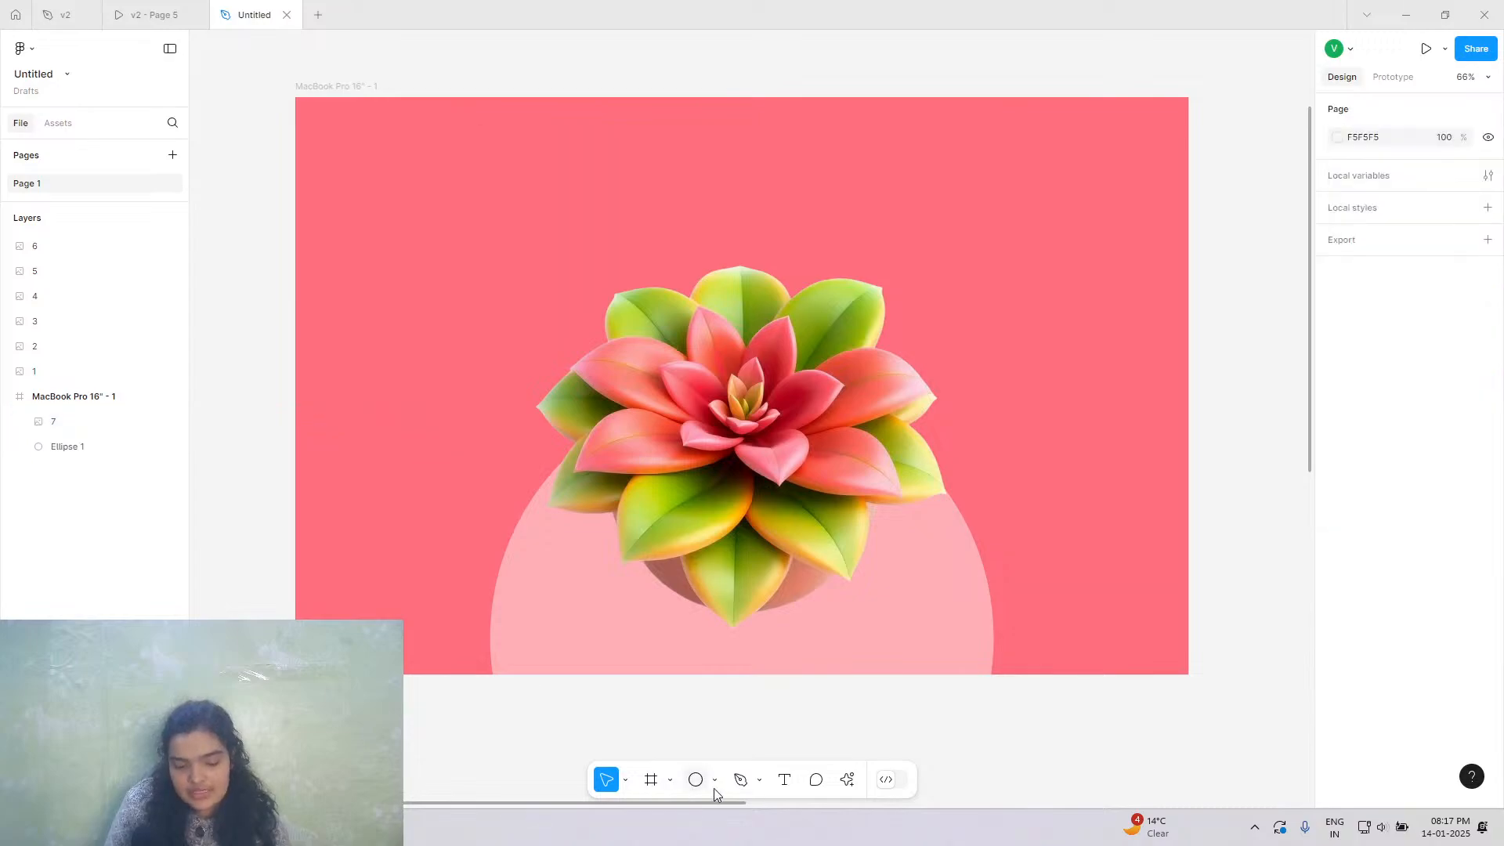
Check the title in the v2 prototype, then add the text SUGARBUD at about X 117, Y 115 in the Untitled file's frame.
left_click(784, 780)
left_click(63, 14)
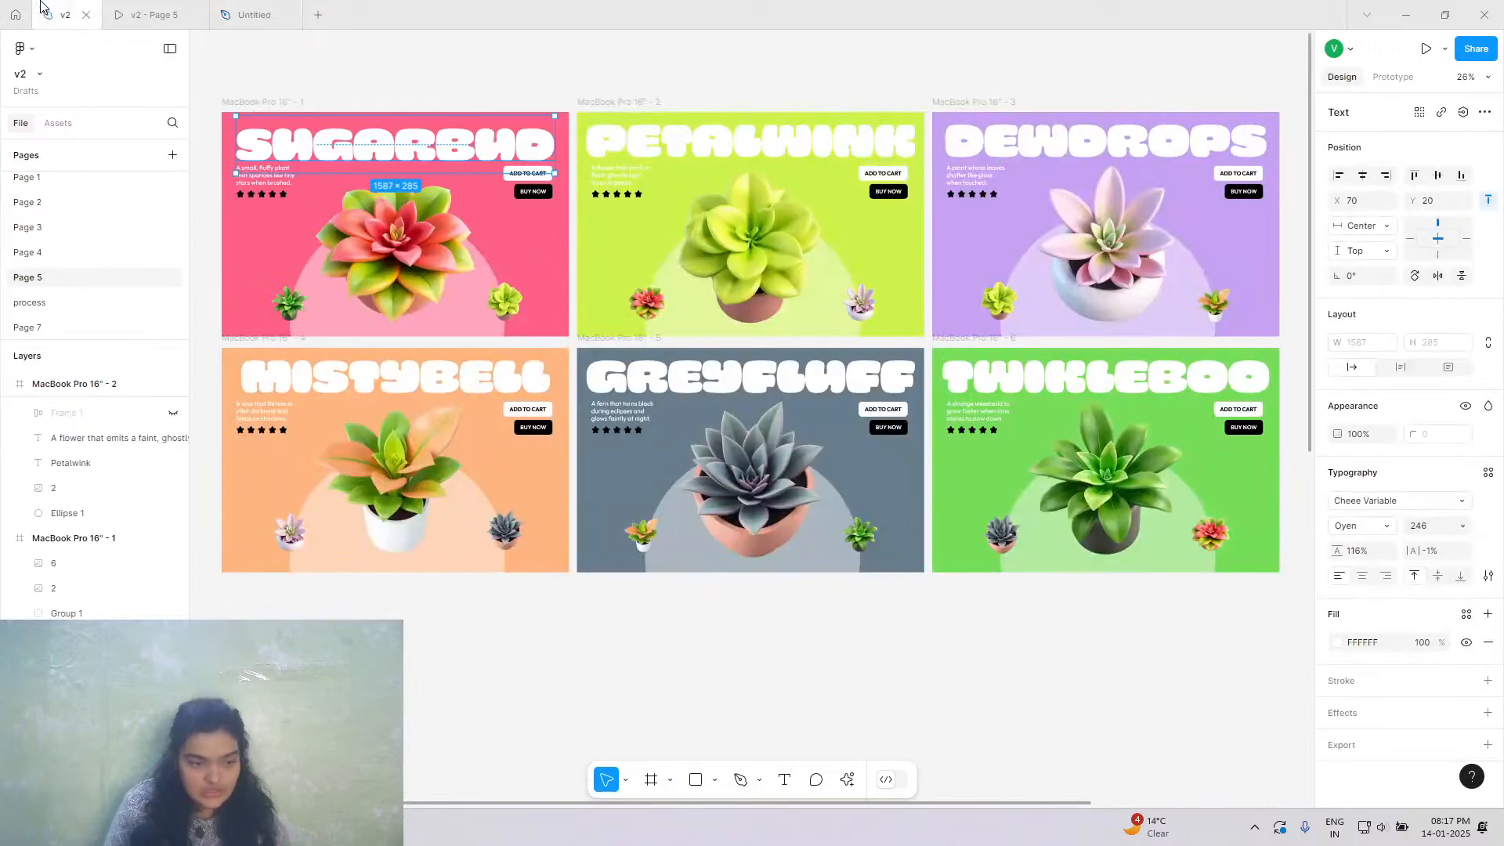
left_click(137, 7)
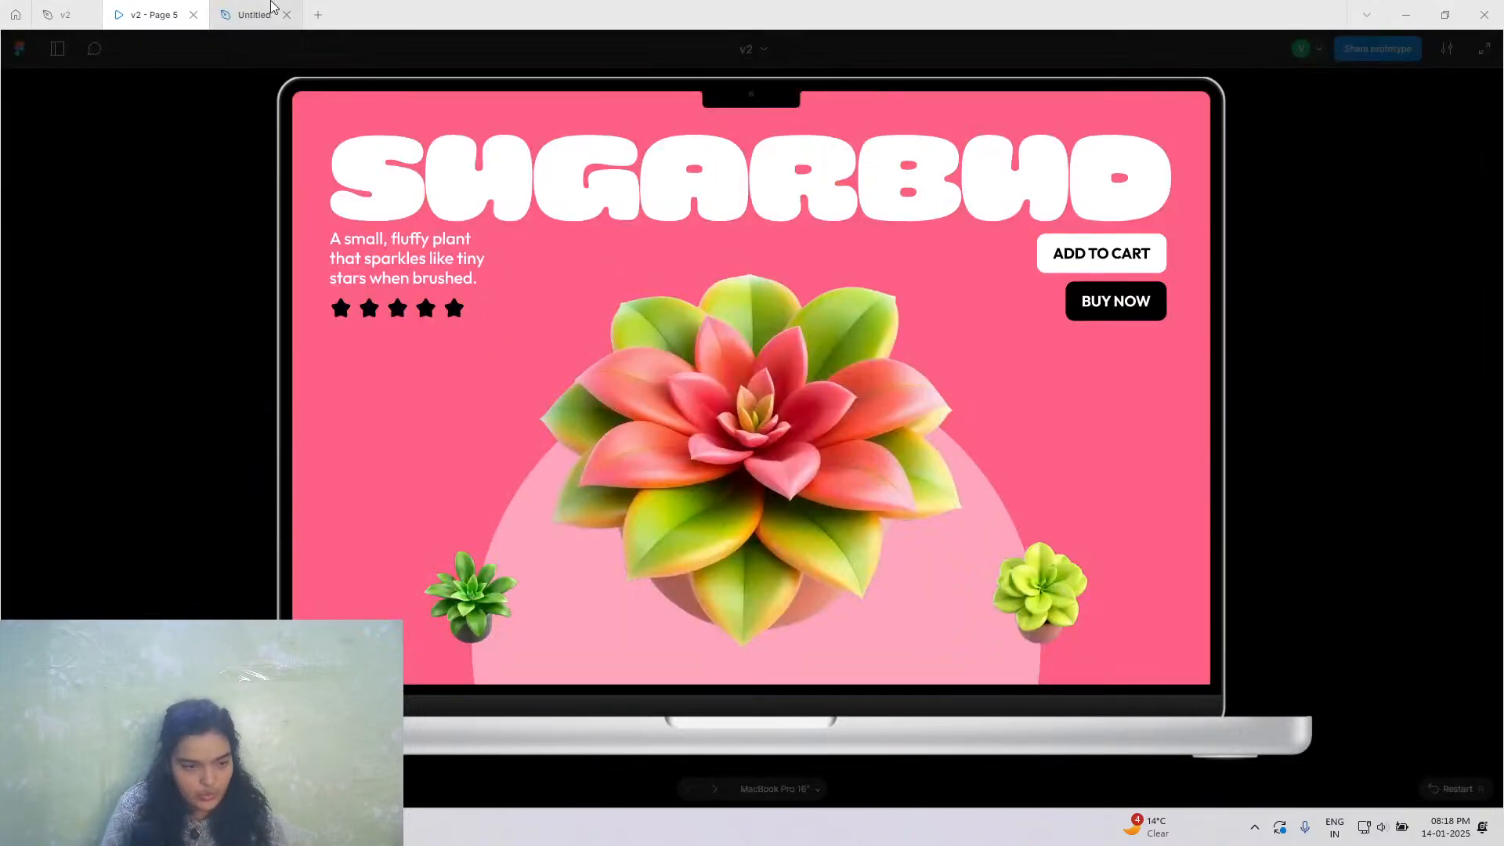
left_click(259, 14)
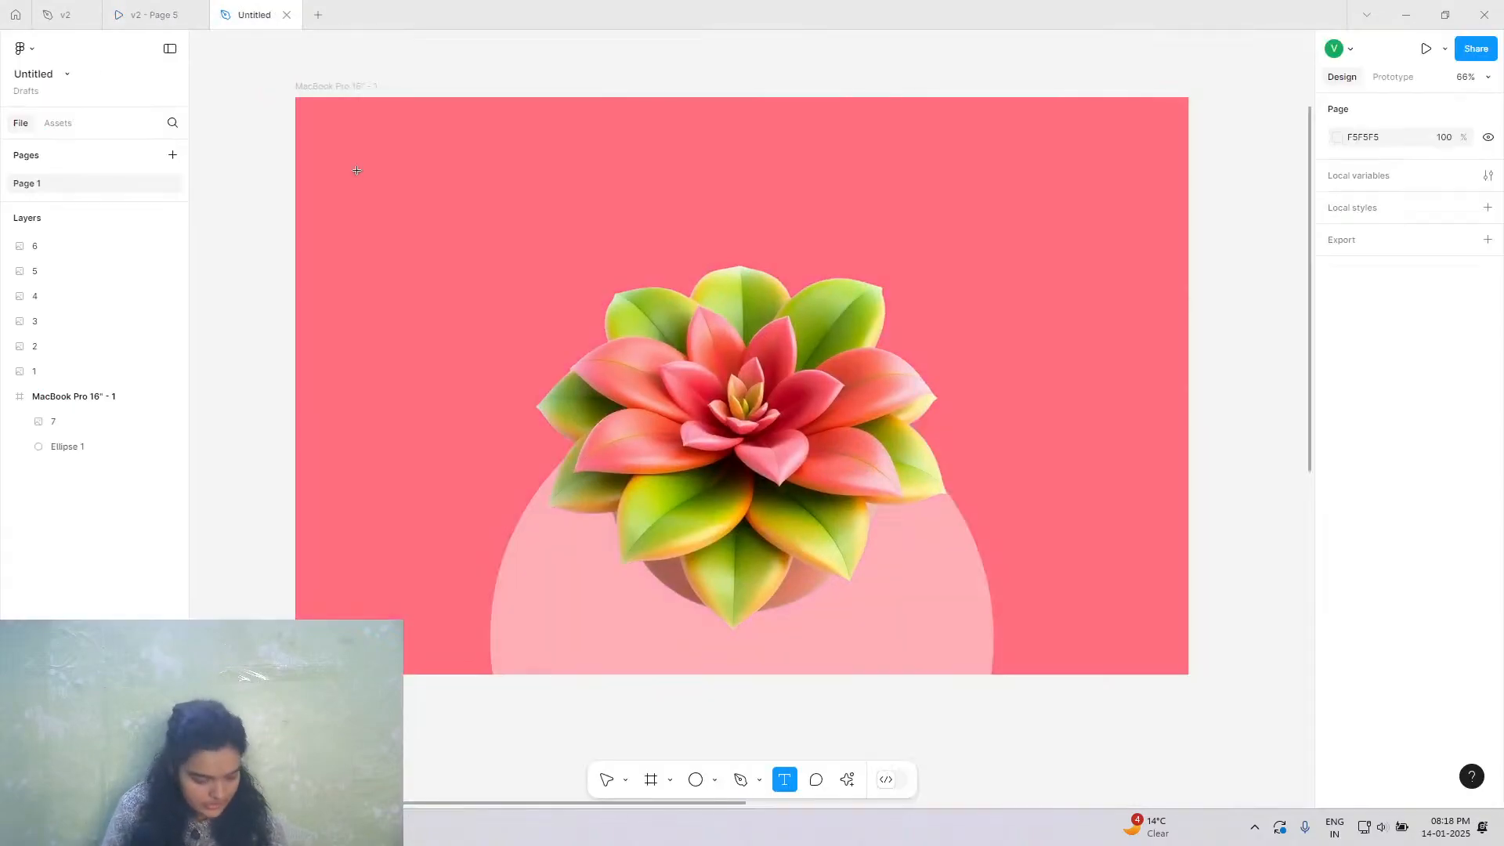
left_click(357, 159)
type("S")
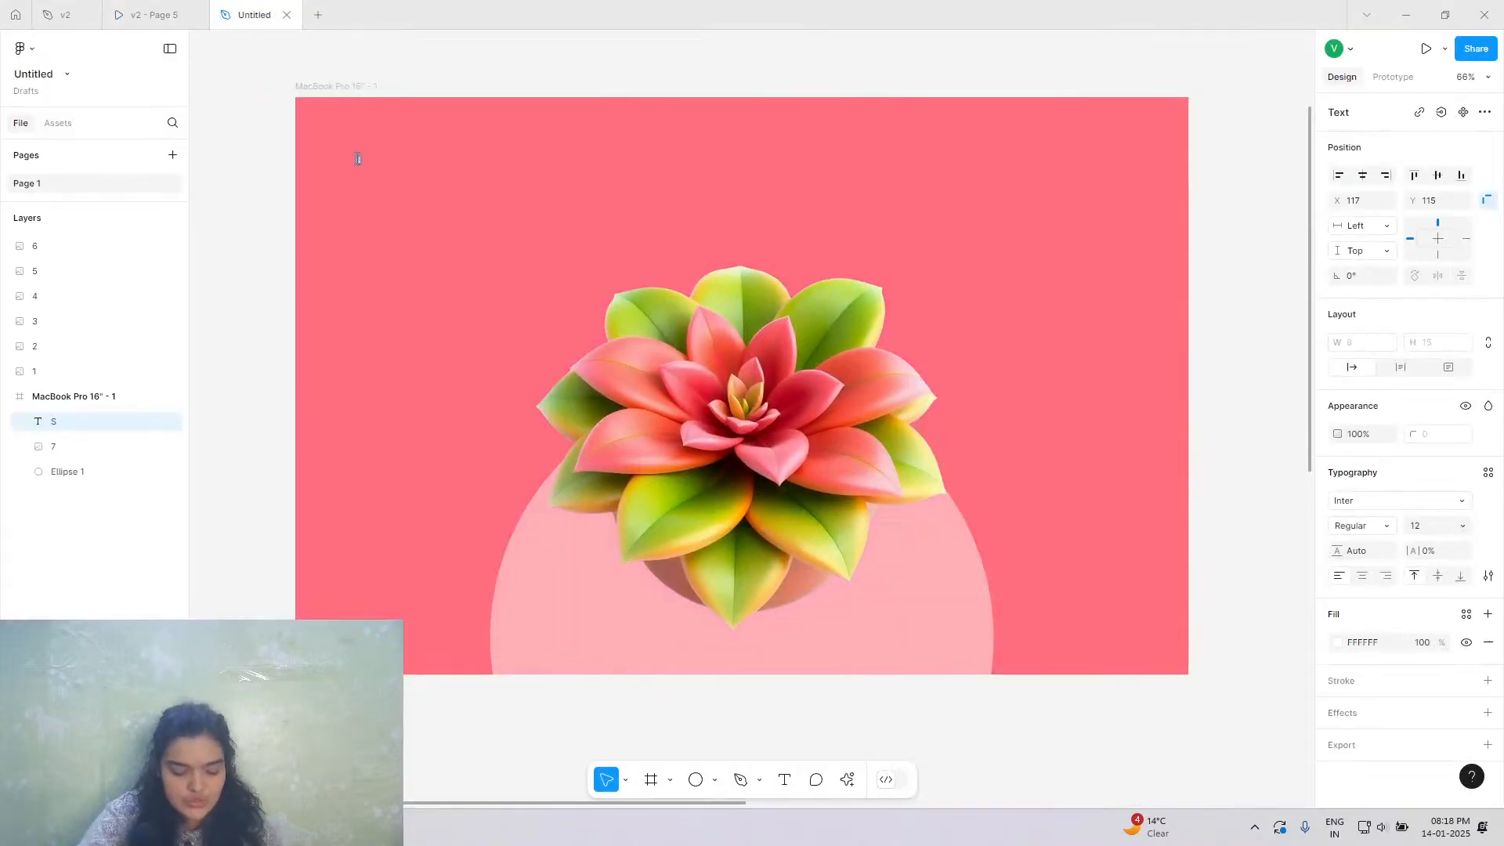
type("UGARB")
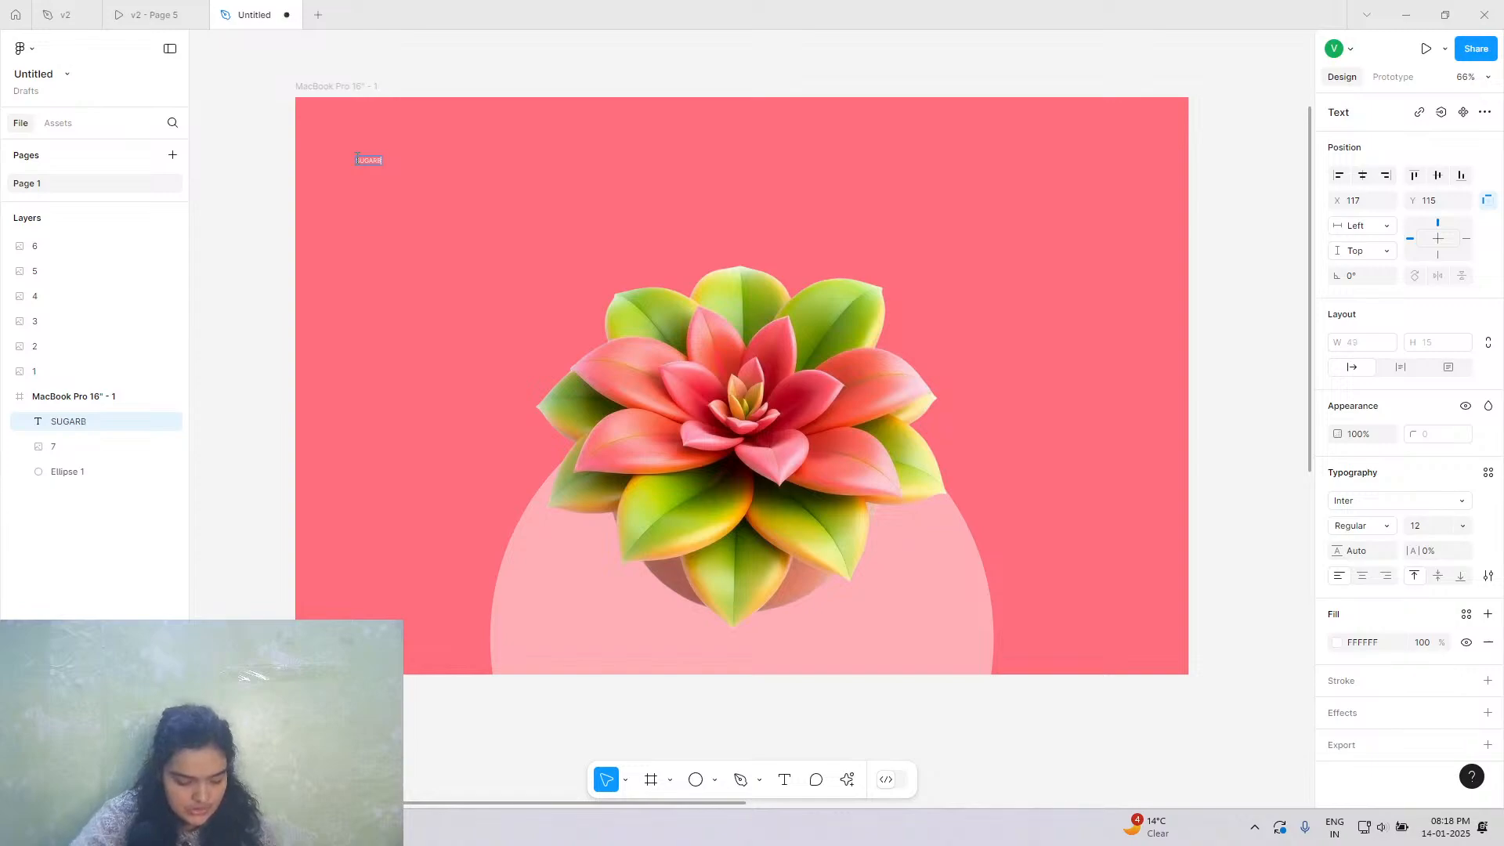
type("UD")
key("Escape")
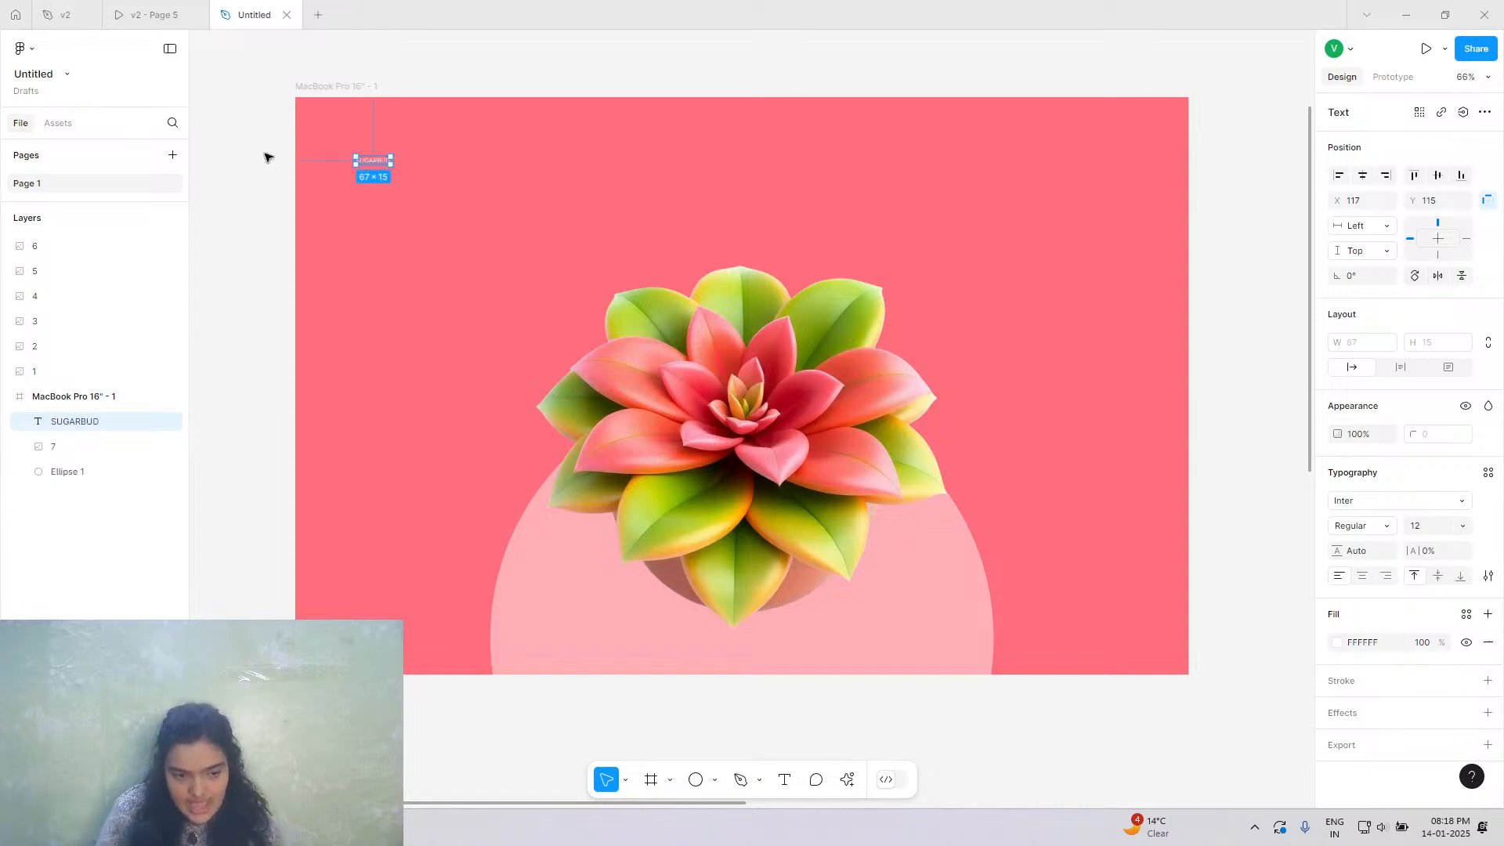
Set the SUGARBUD text's font size to 246 and move it to about X 173, Y 83.
left_click(1437, 532)
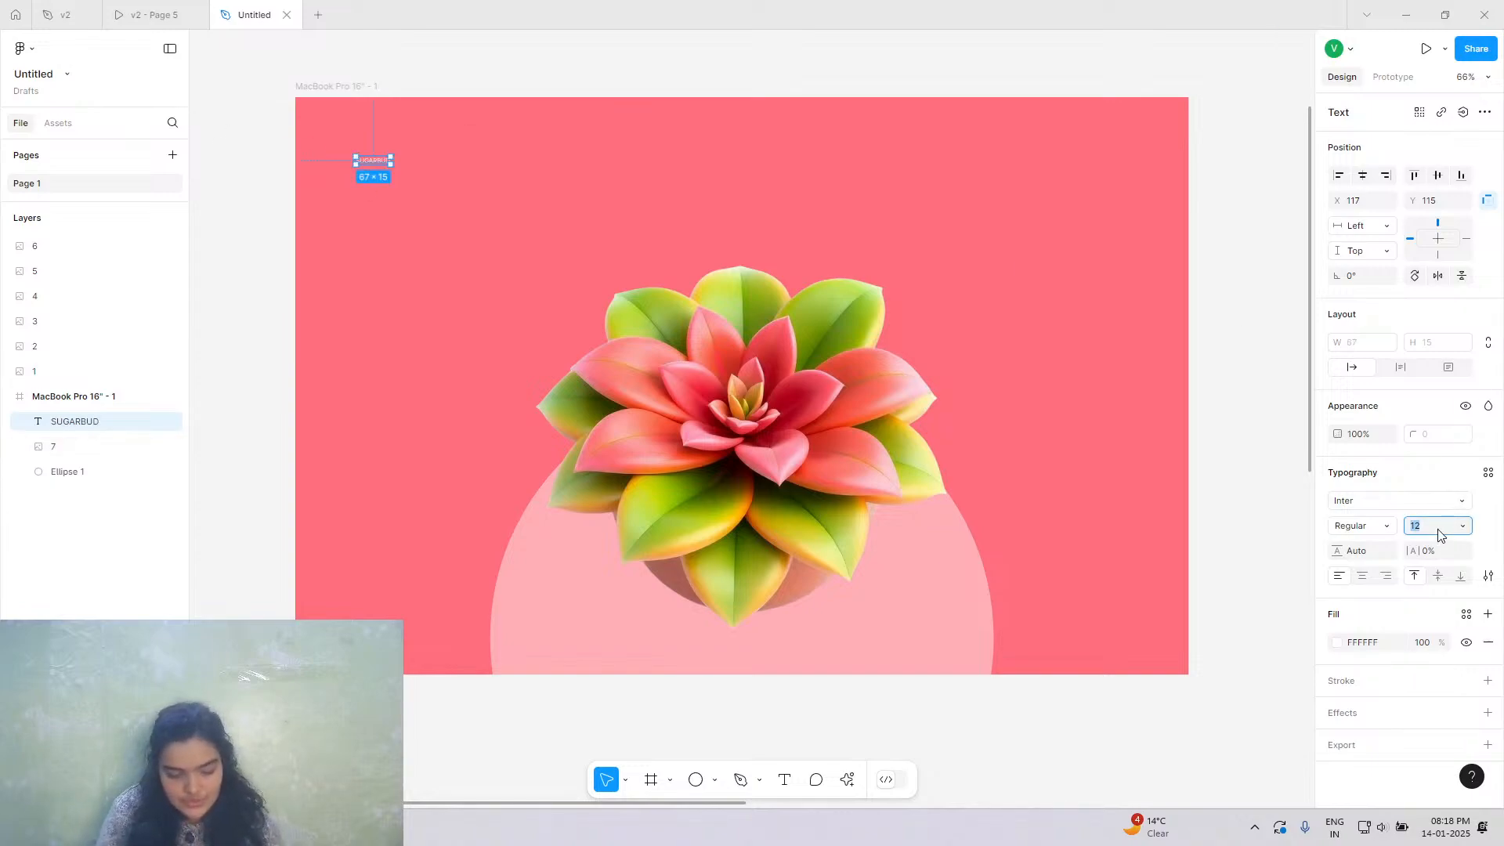
key("Return")
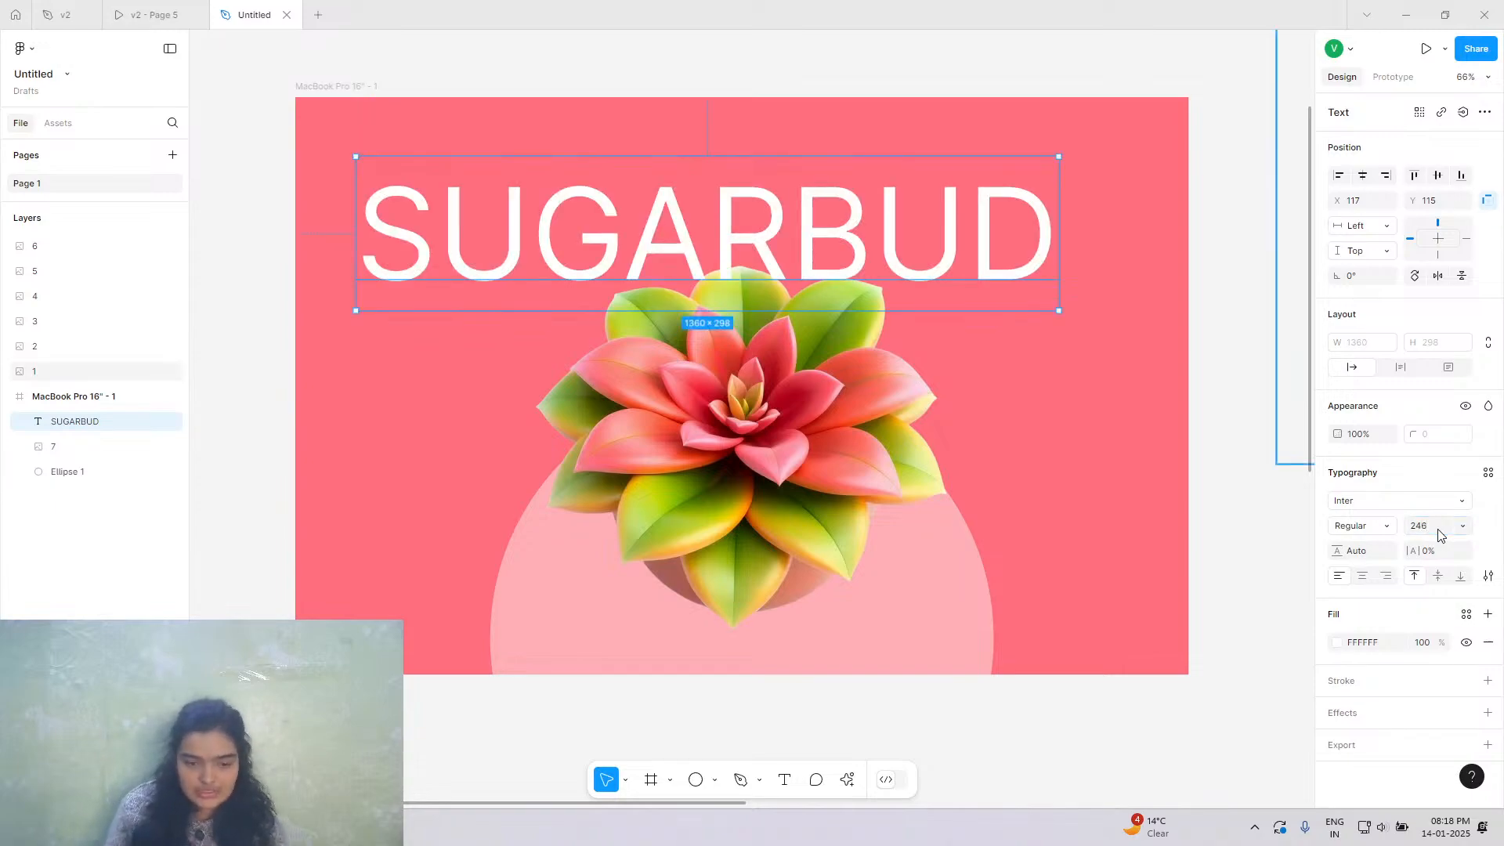
left_click_drag(913, 279, 945, 265)
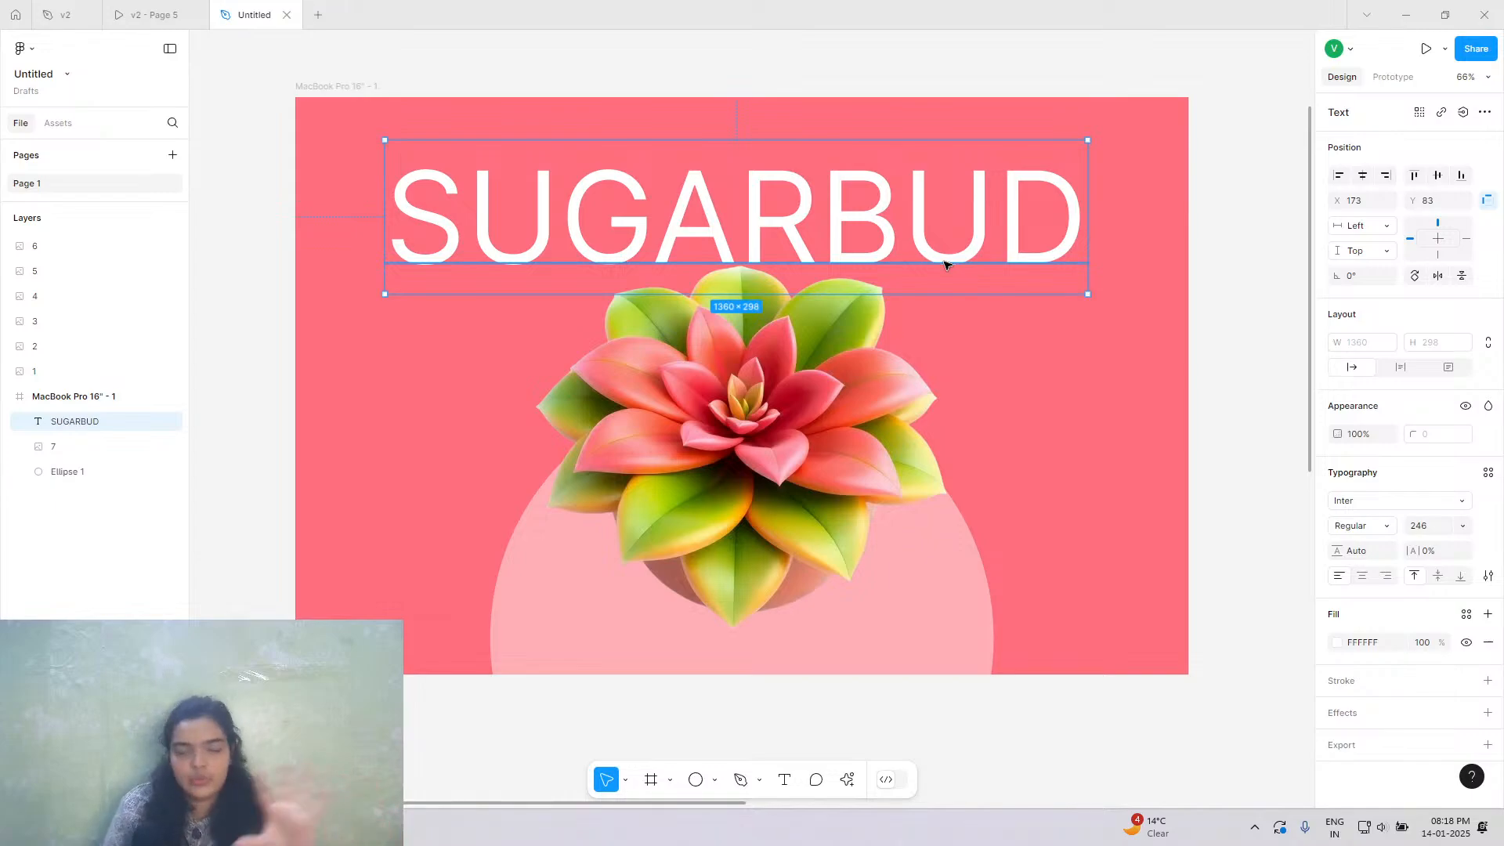
Change the SUGARBUD text's font to Cheee Variable.
left_click(1365, 499)
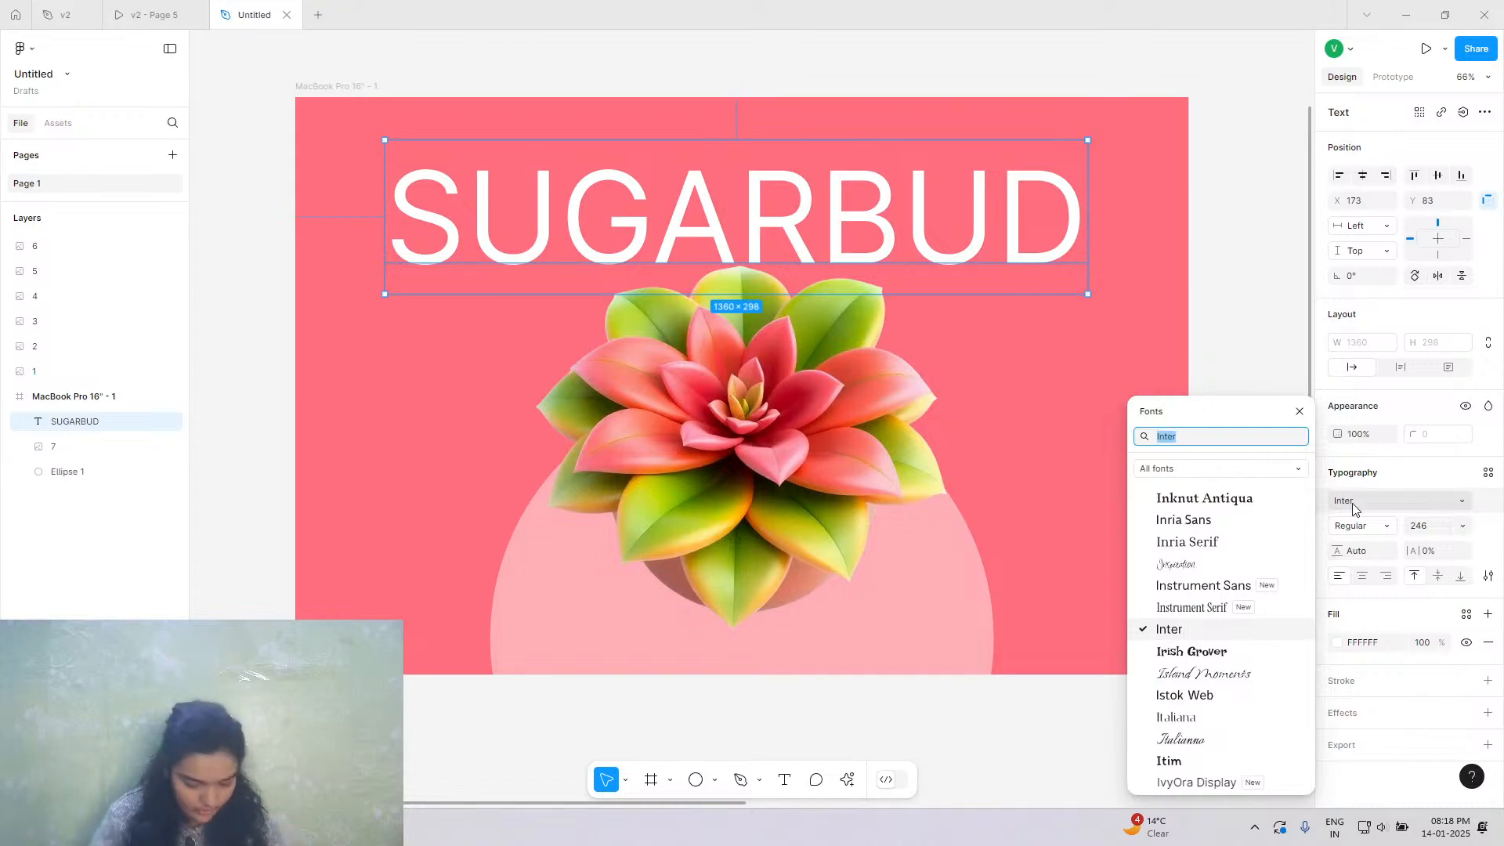
type("chee")
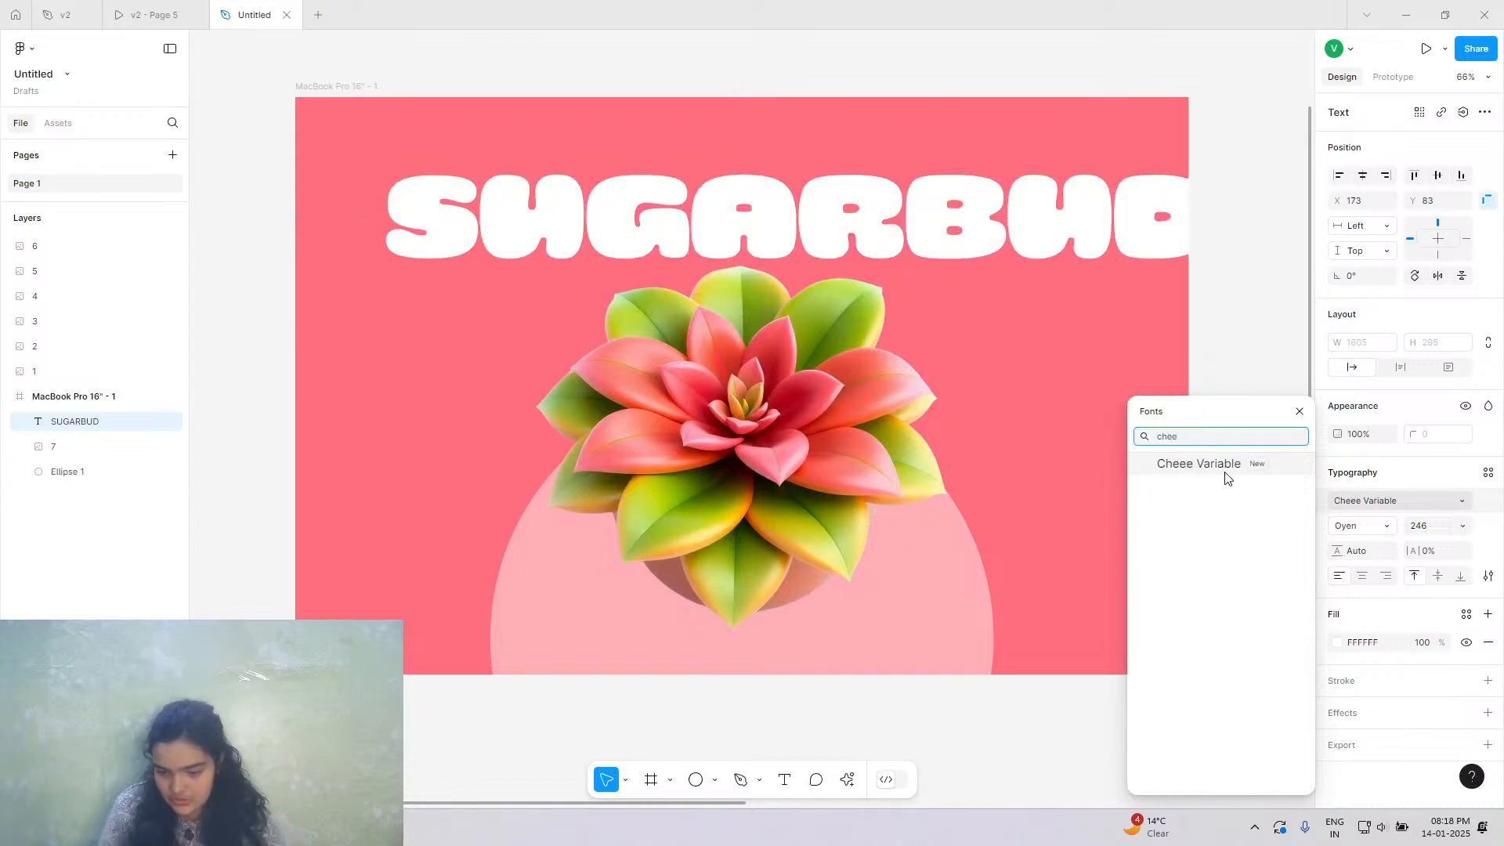
left_click(1222, 466)
Move the SUGARBUD title up to Y 0 and centre it horizontally in the frame.
left_click_drag(1056, 245, 1023, 217)
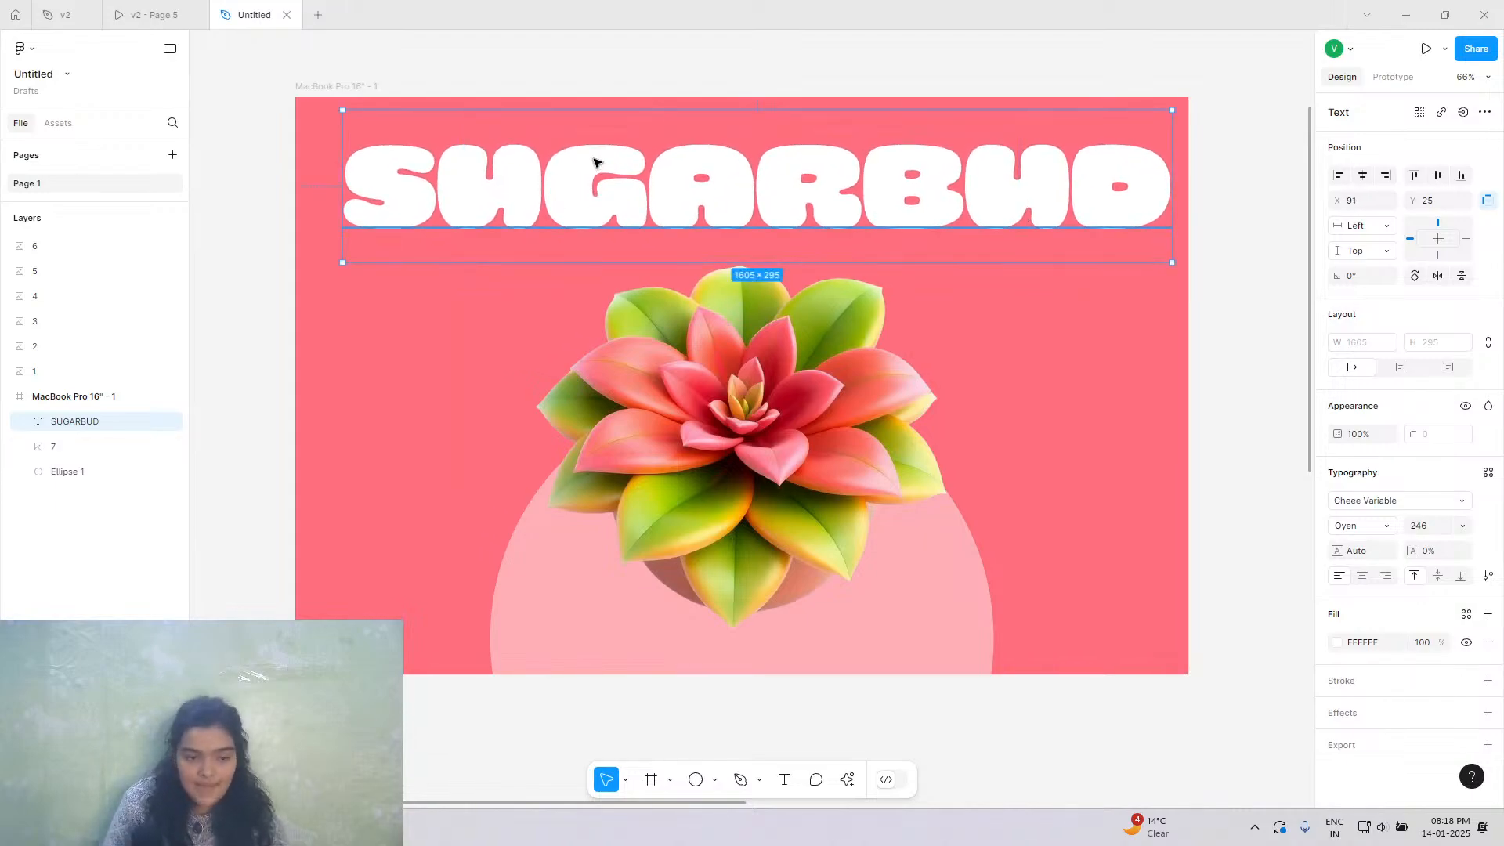
mouse_move(593, 162)
left_mouse_down()
mouse_move(581, 151)
mouse_move(610, 150)
left_mouse_up()
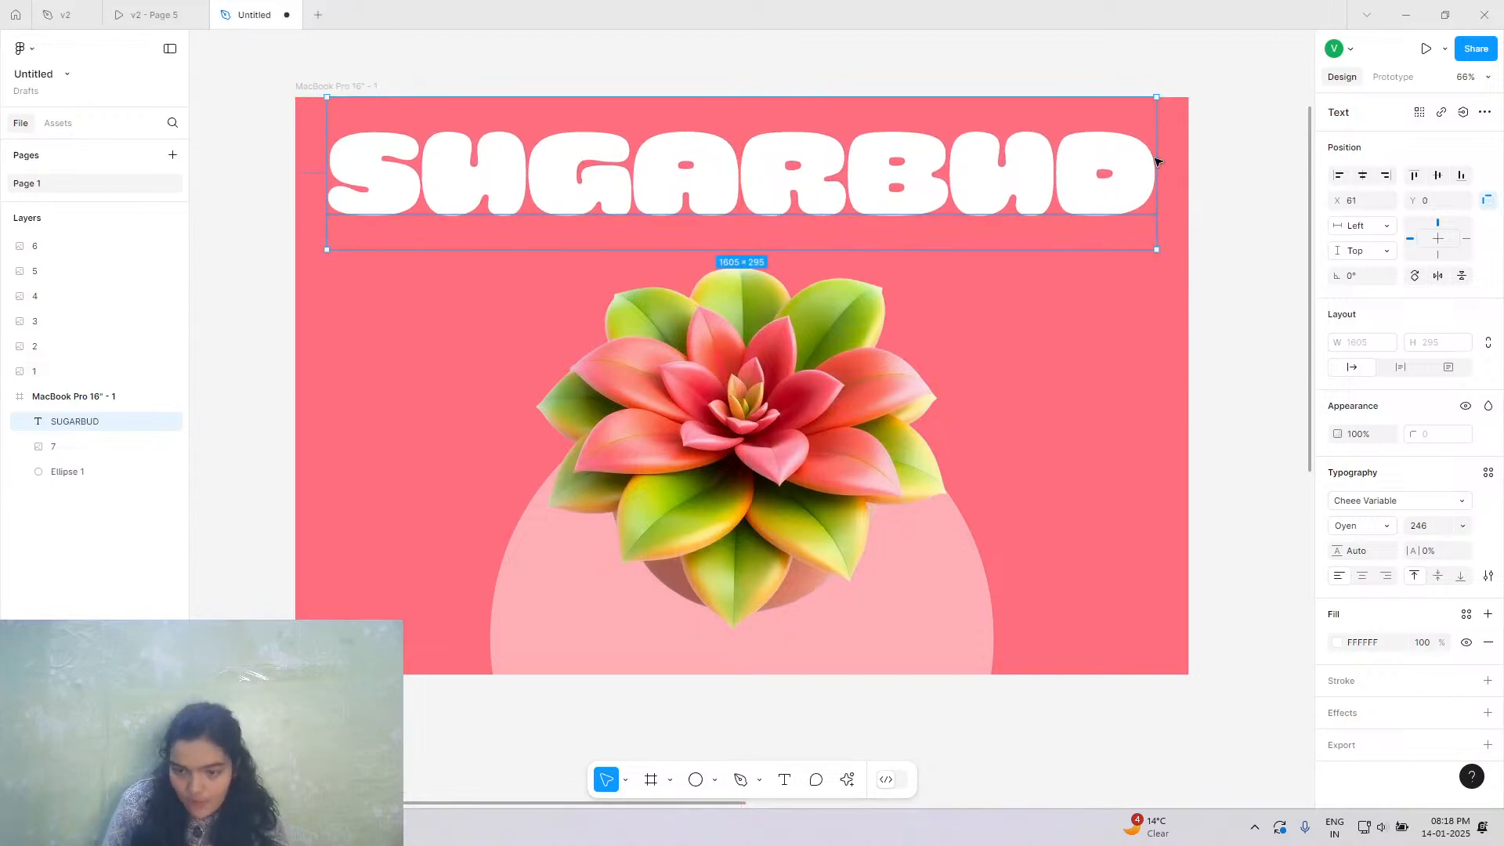
left_click(1358, 185)
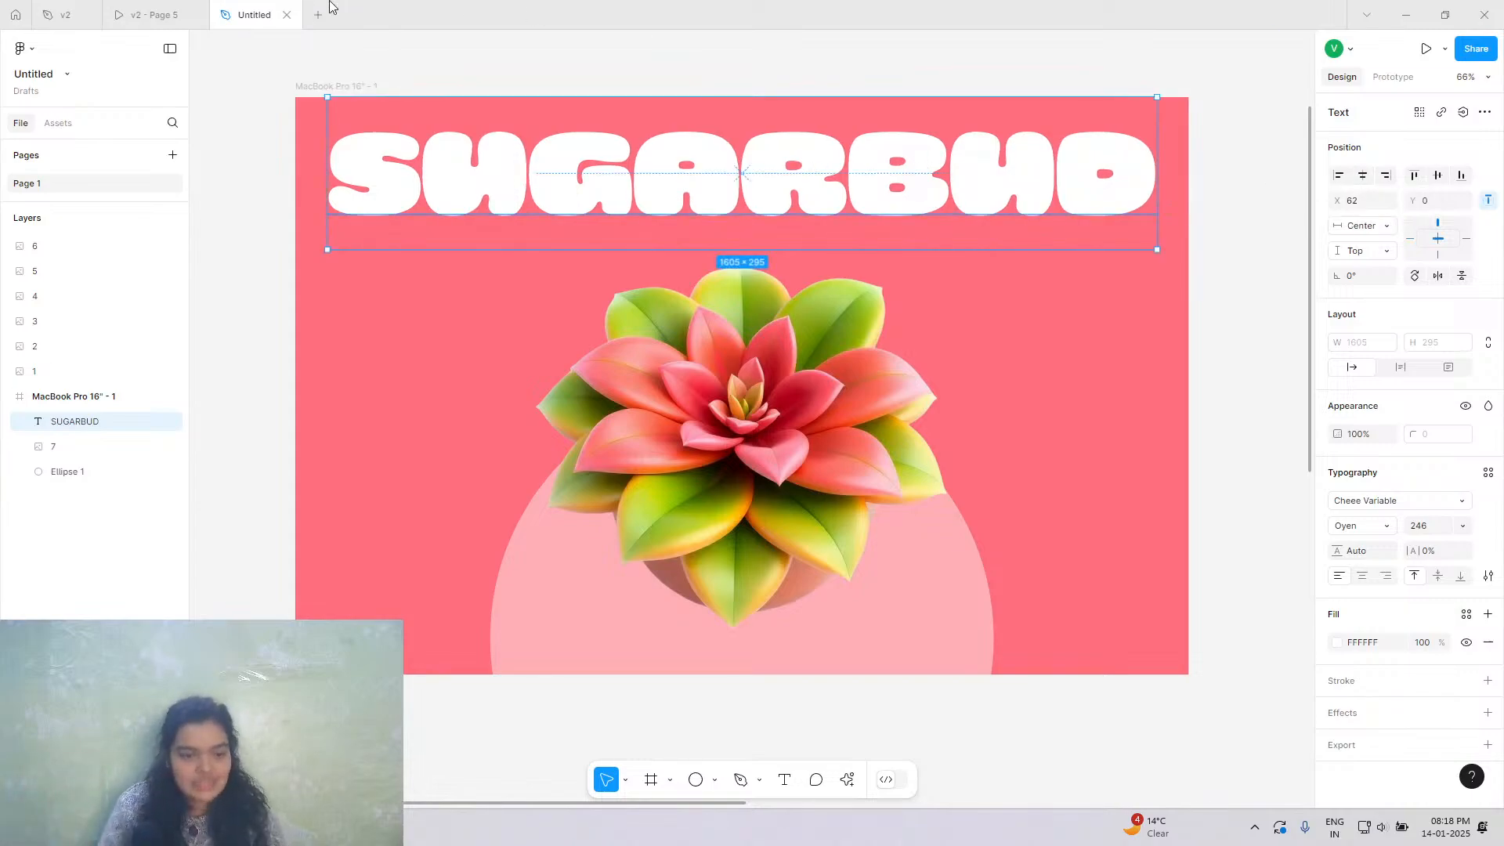
Compare the Untitled slide's title and background colour with the v2 prototype and return to the Untitled file.
left_click(153, 15)
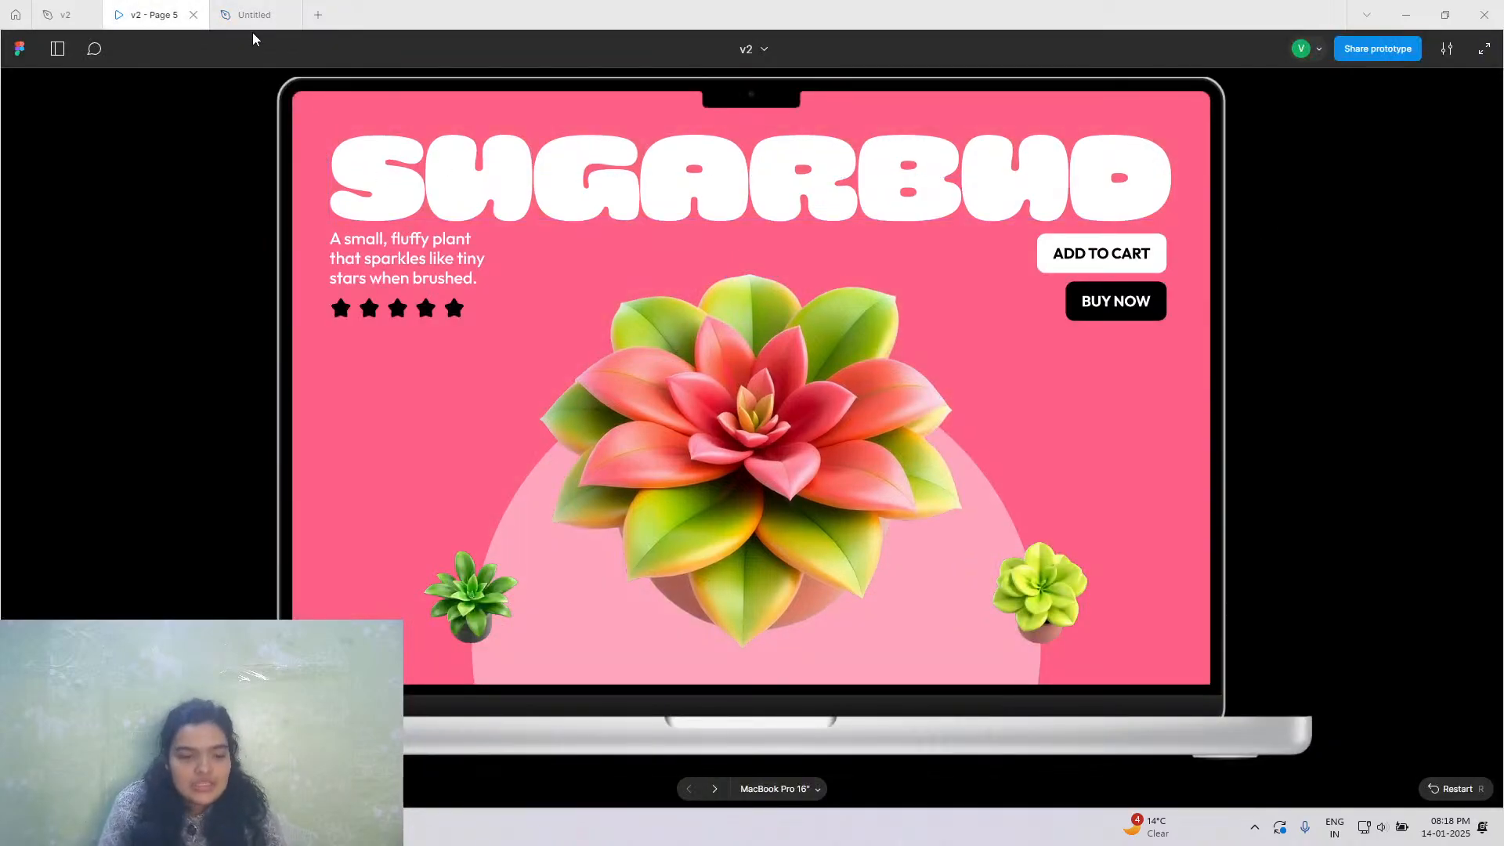
left_click(291, 19)
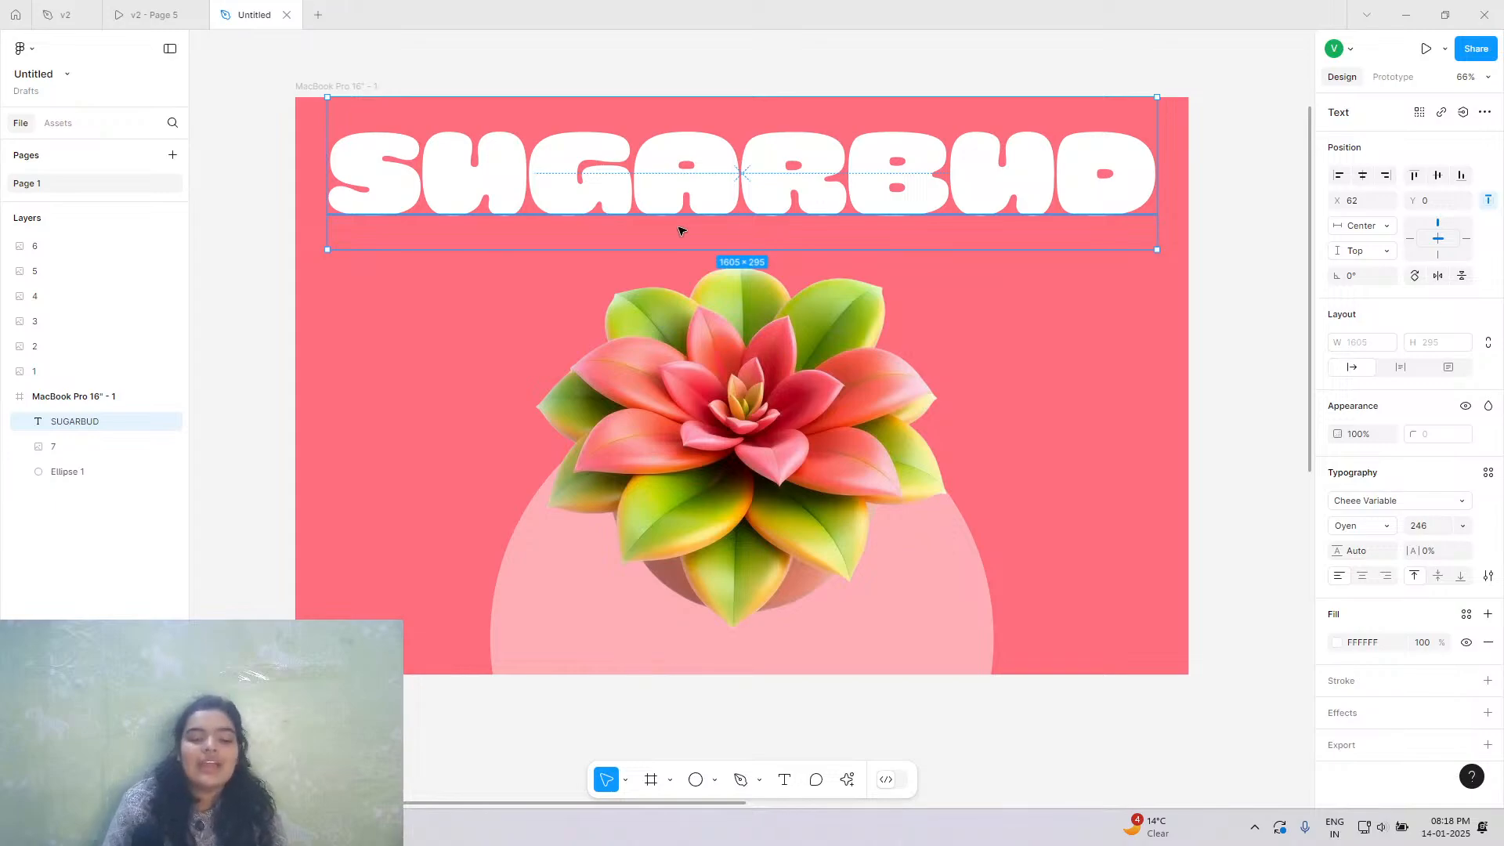
key("ctrl+shift+Tab")
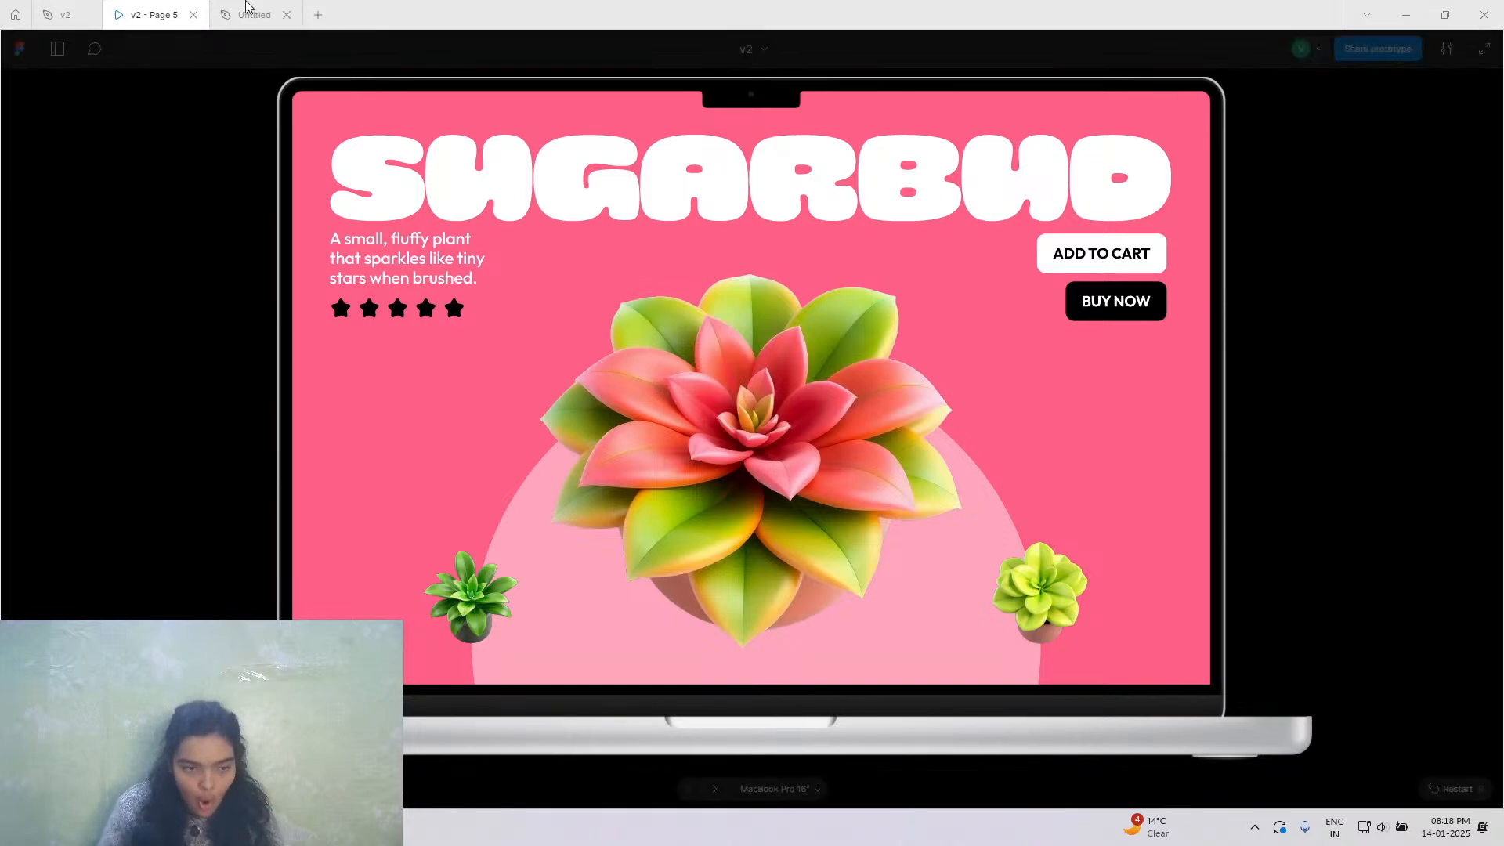
key("ctrl+Tab")
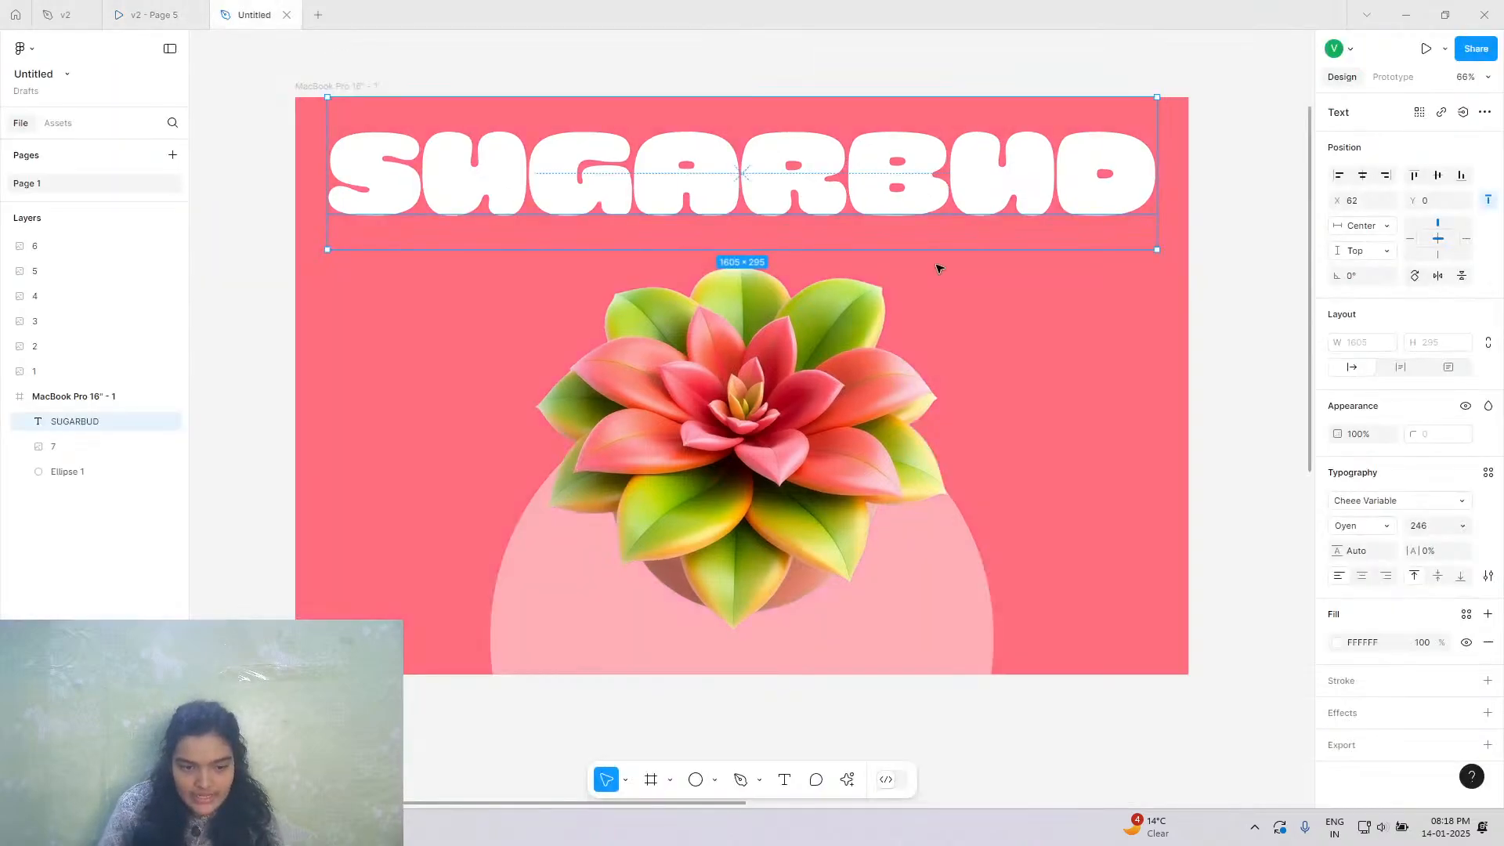
Change the MacBook Pro 16" - 1 frame's background fill to the deeper pink FF5479.
left_click(311, 87)
left_click(1336, 481)
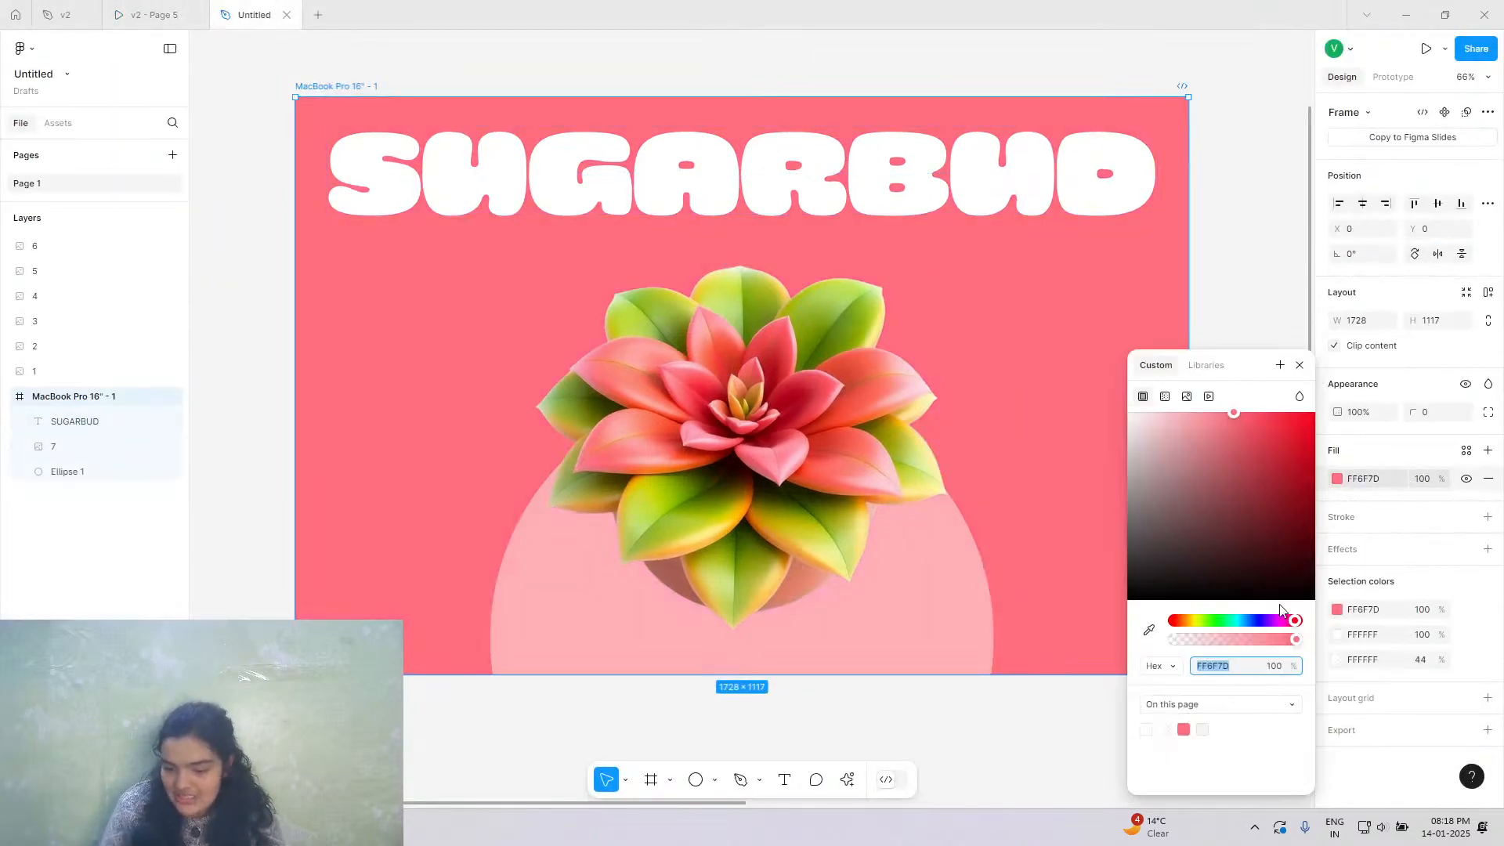
left_click_drag(1295, 626, 1294, 622)
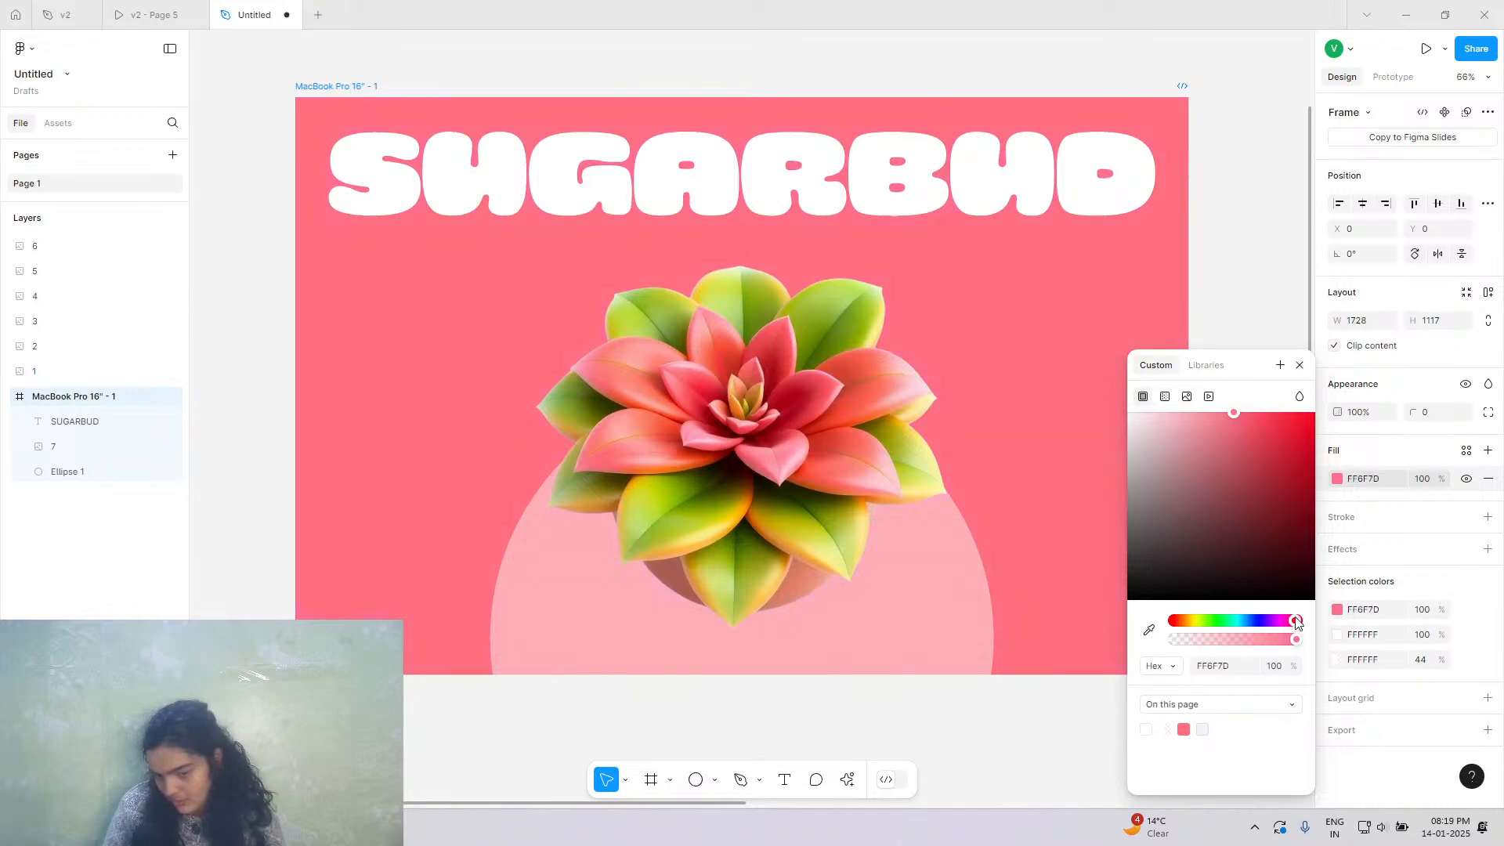
left_click_drag(1258, 427, 1253, 416)
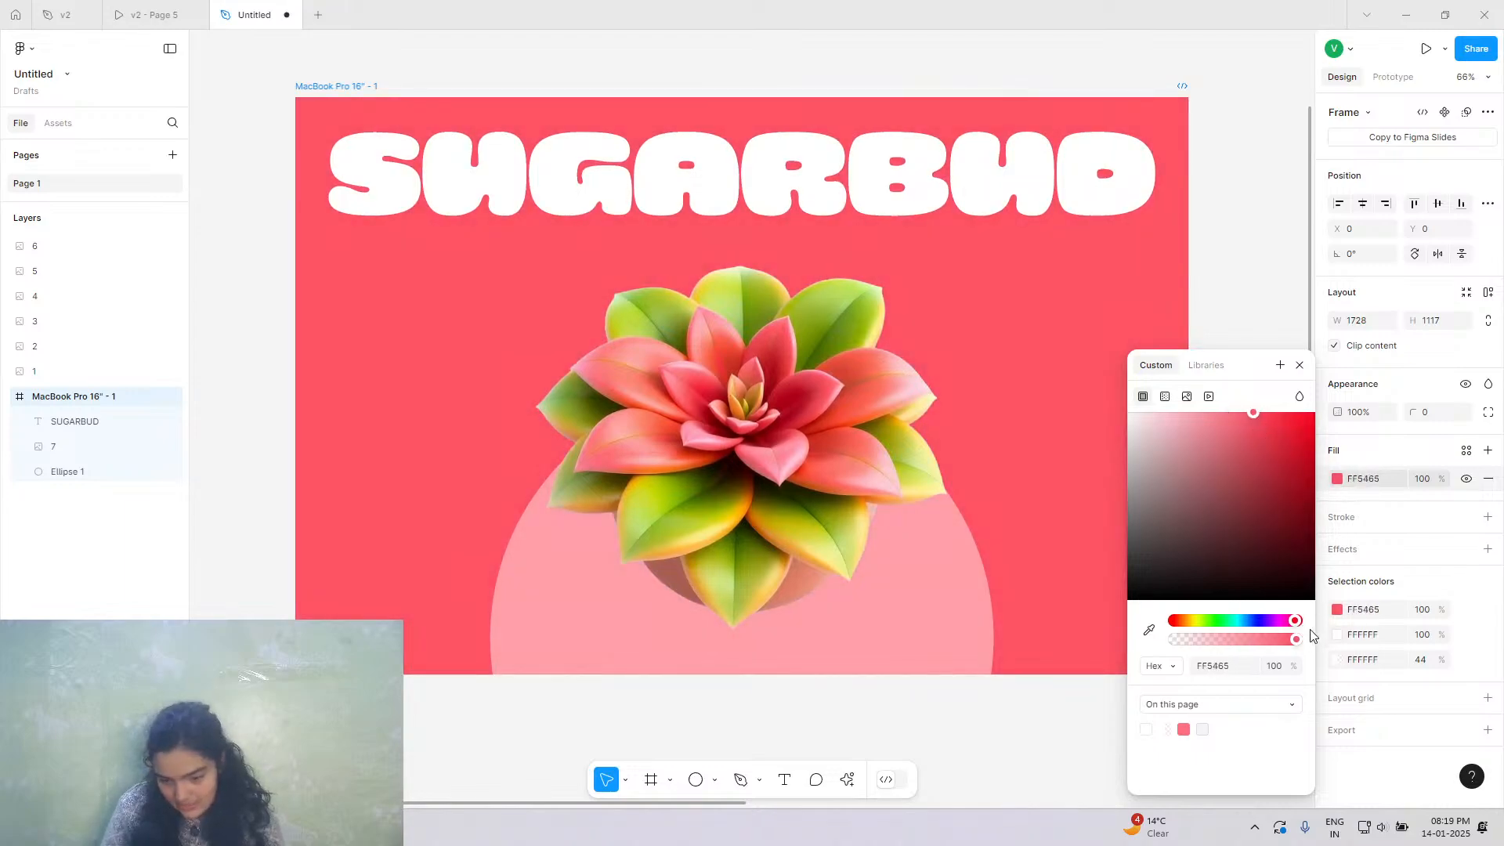
left_click_drag(1291, 621, 1294, 624)
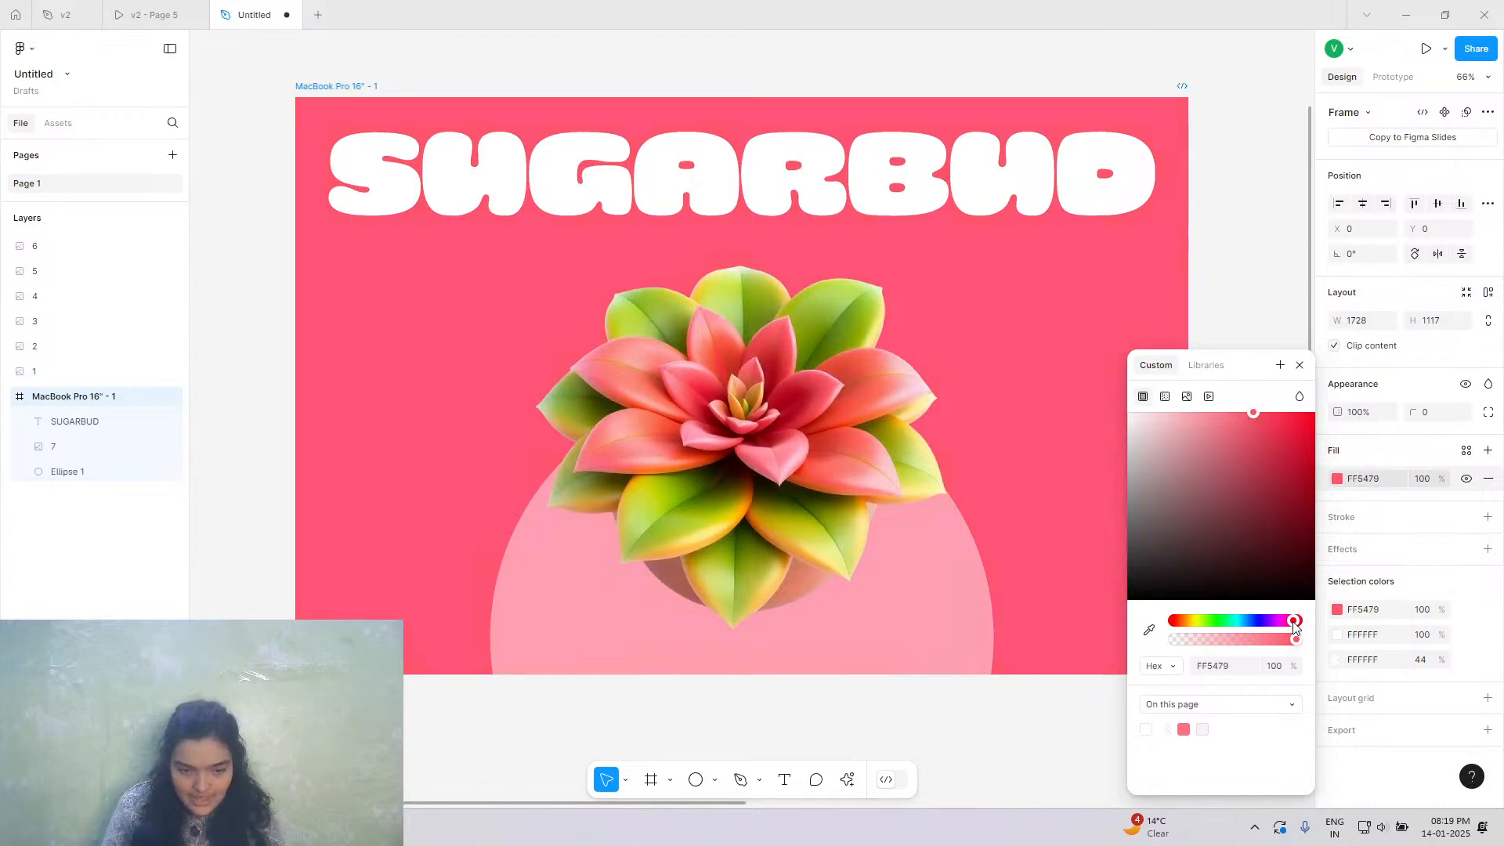
left_click(916, 722)
Check the description in the v2 prototype and add the placeholder text "asdad" below the title at about X 74, Y 308.
left_click(151, 14)
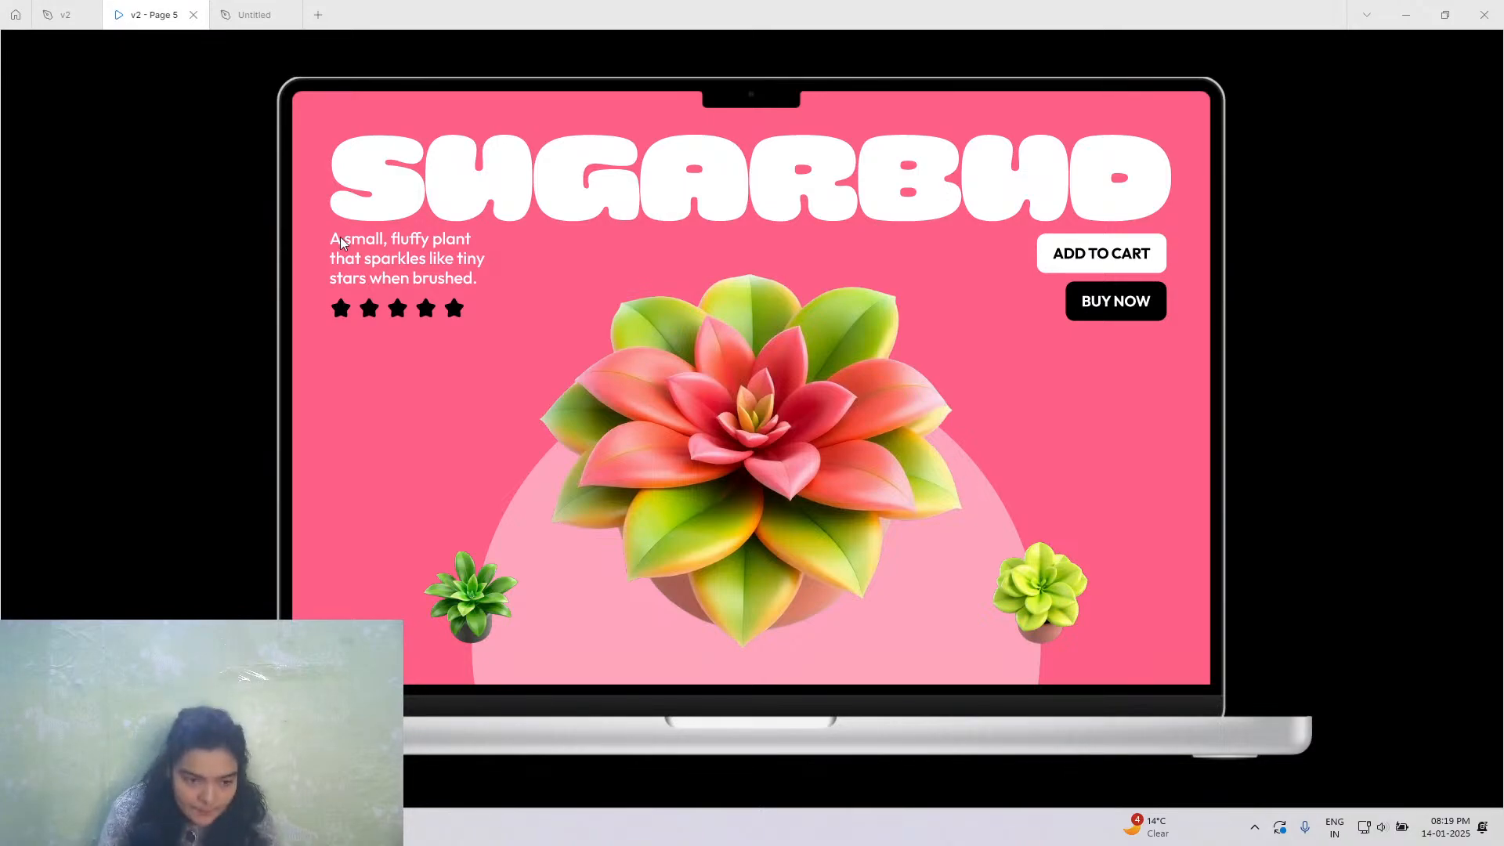
left_click(255, 14)
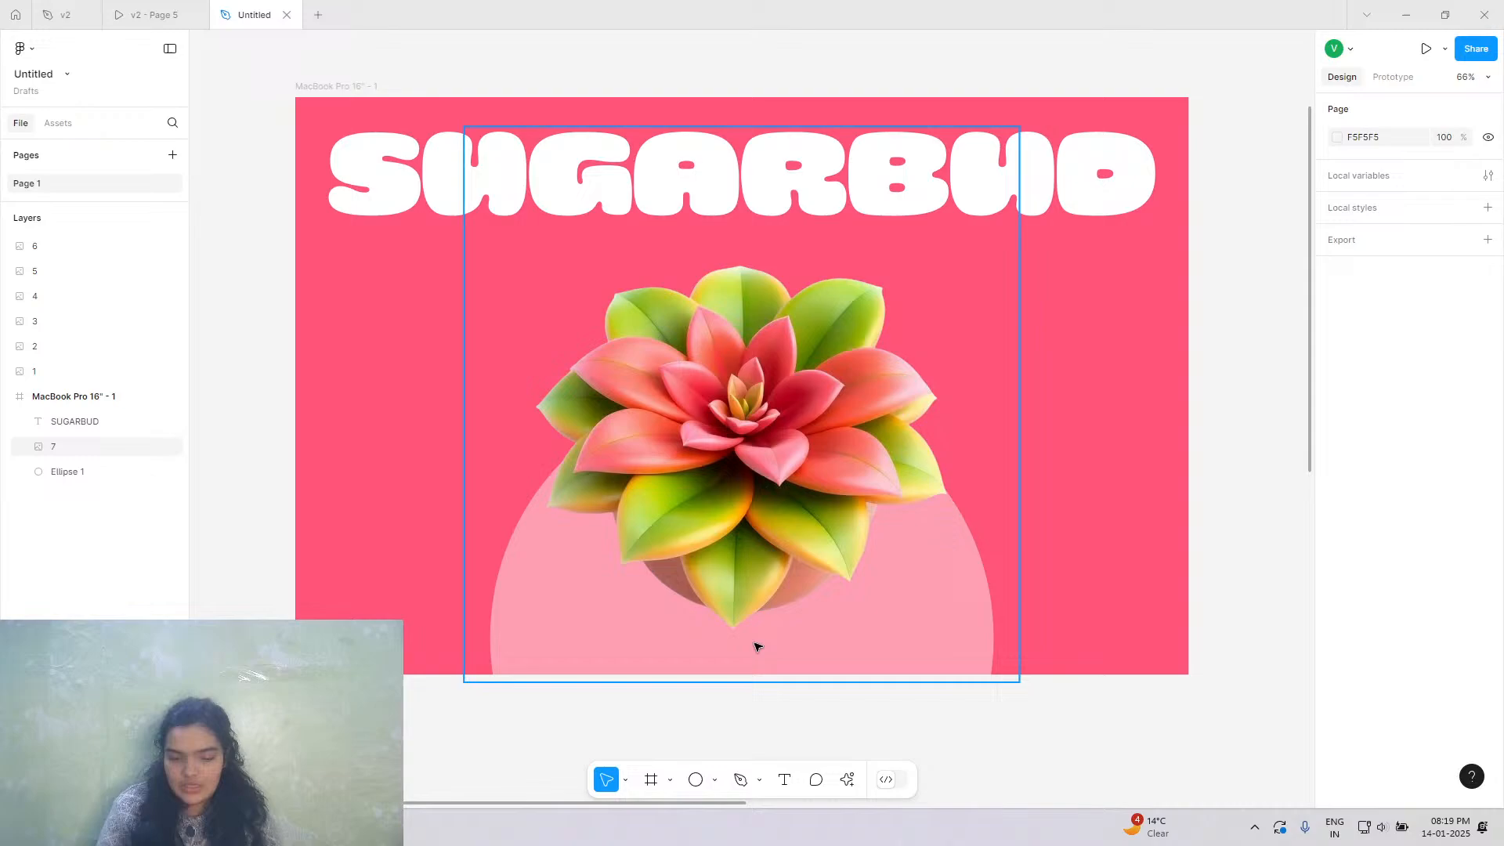
left_click(784, 780)
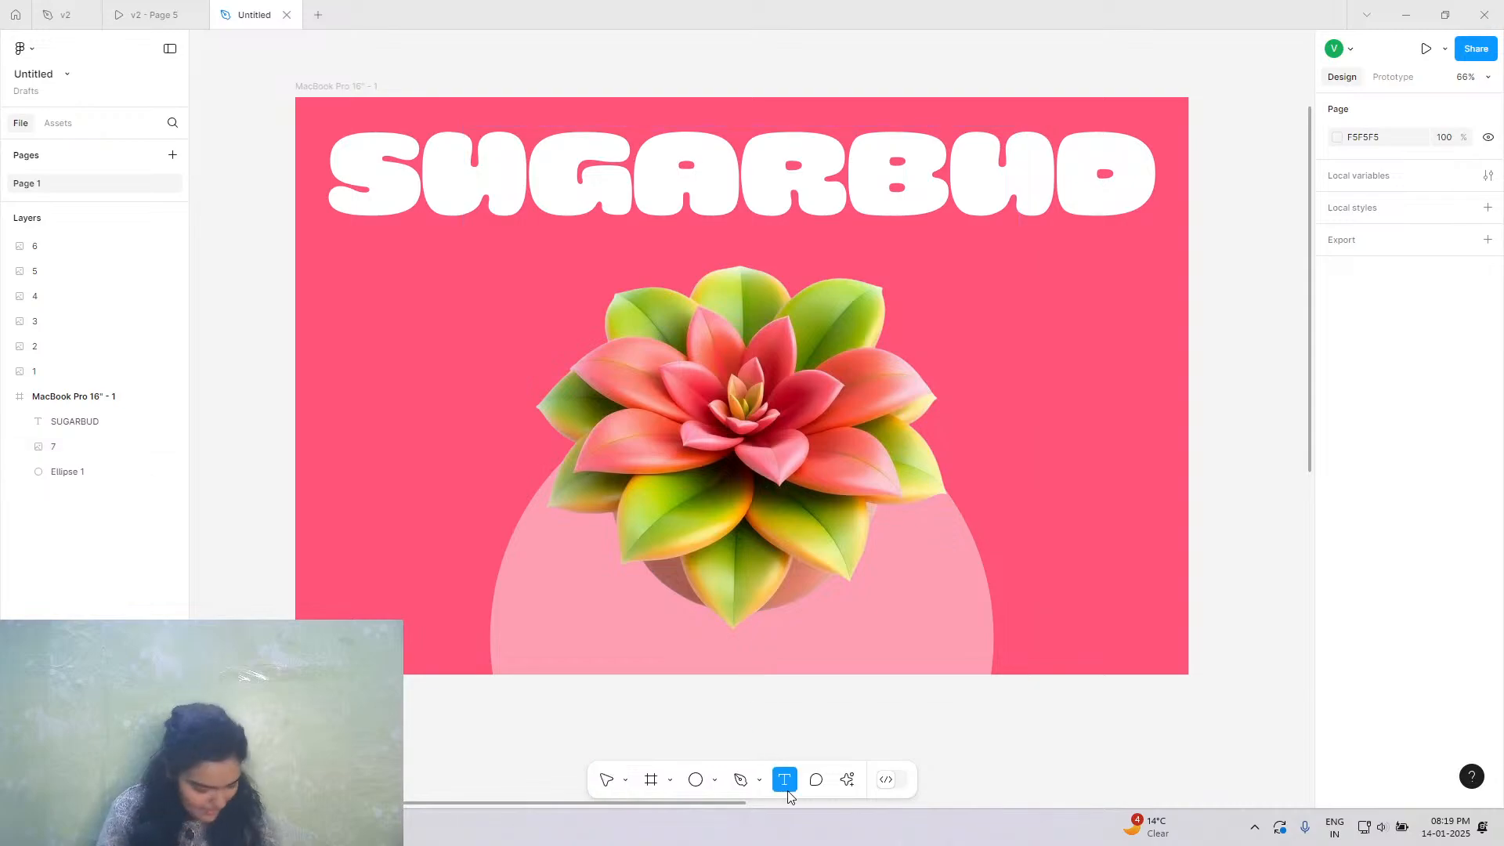
left_click(333, 255)
type("asdad")
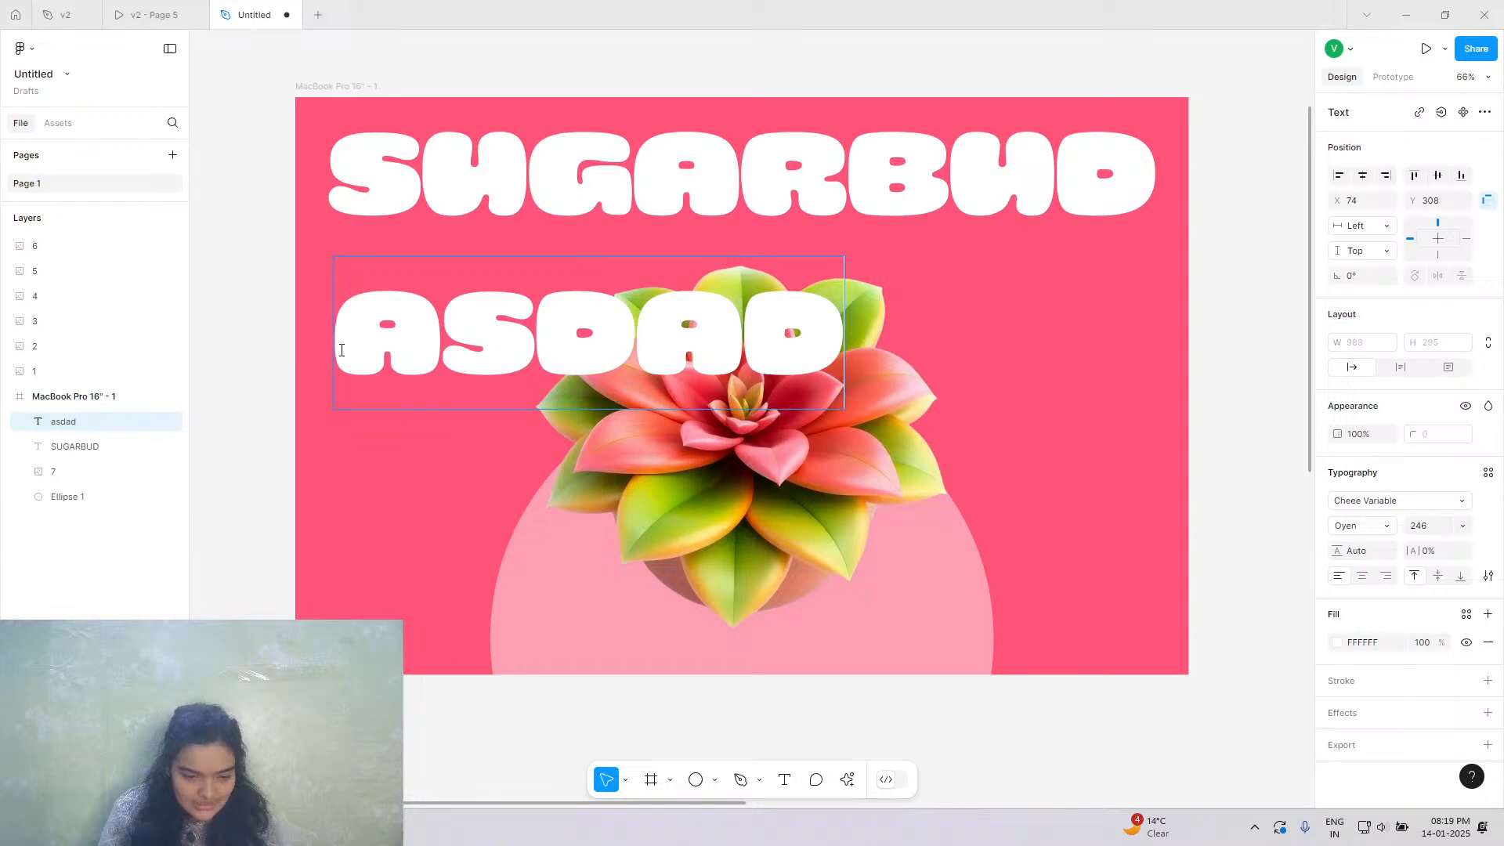
key("Escape")
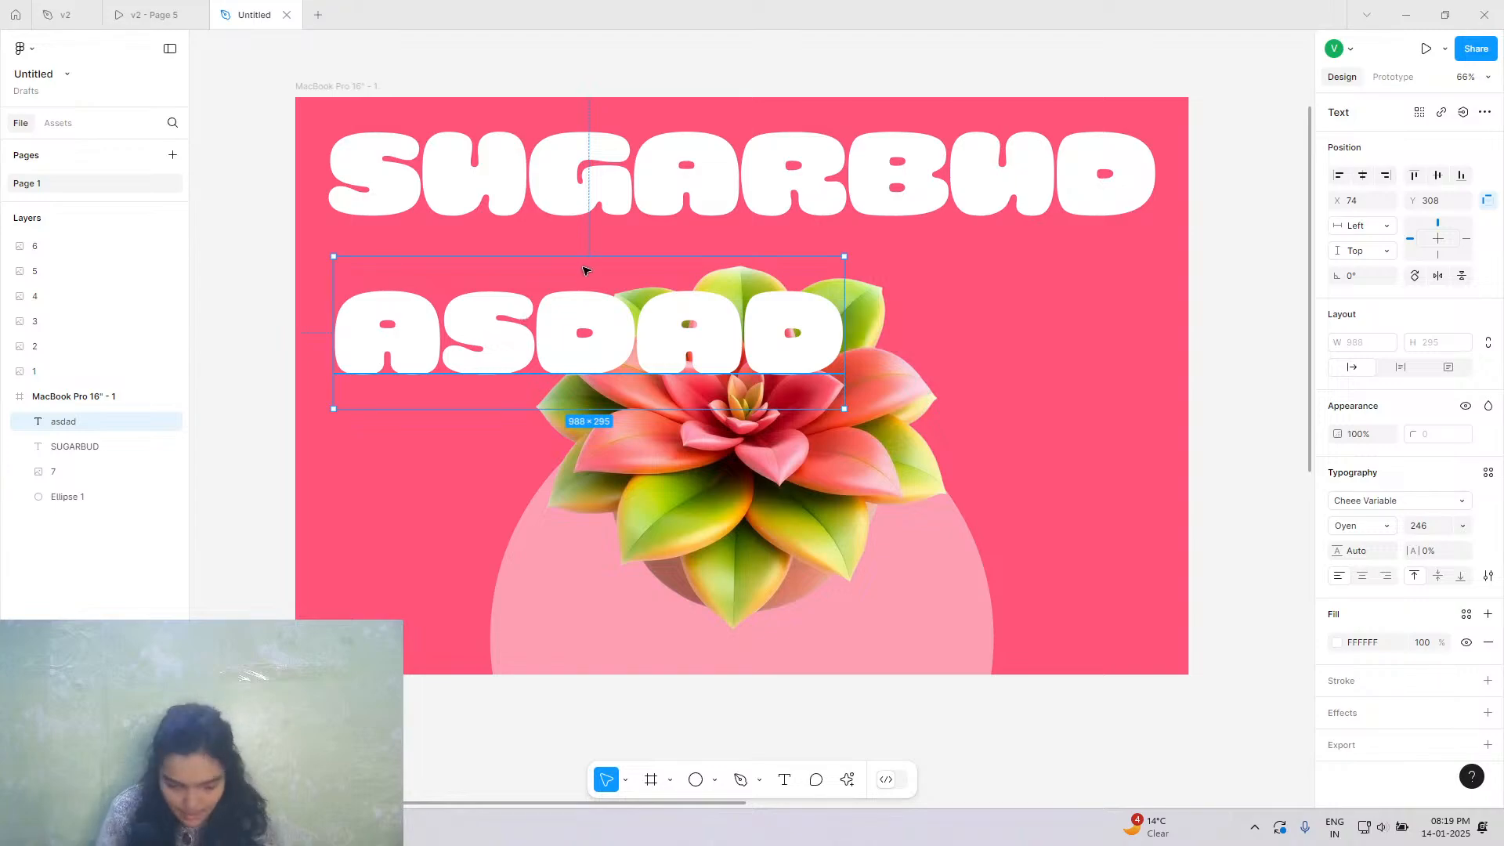
Change the font of the "asdad" placeholder text to Outfit.
left_click(1419, 499)
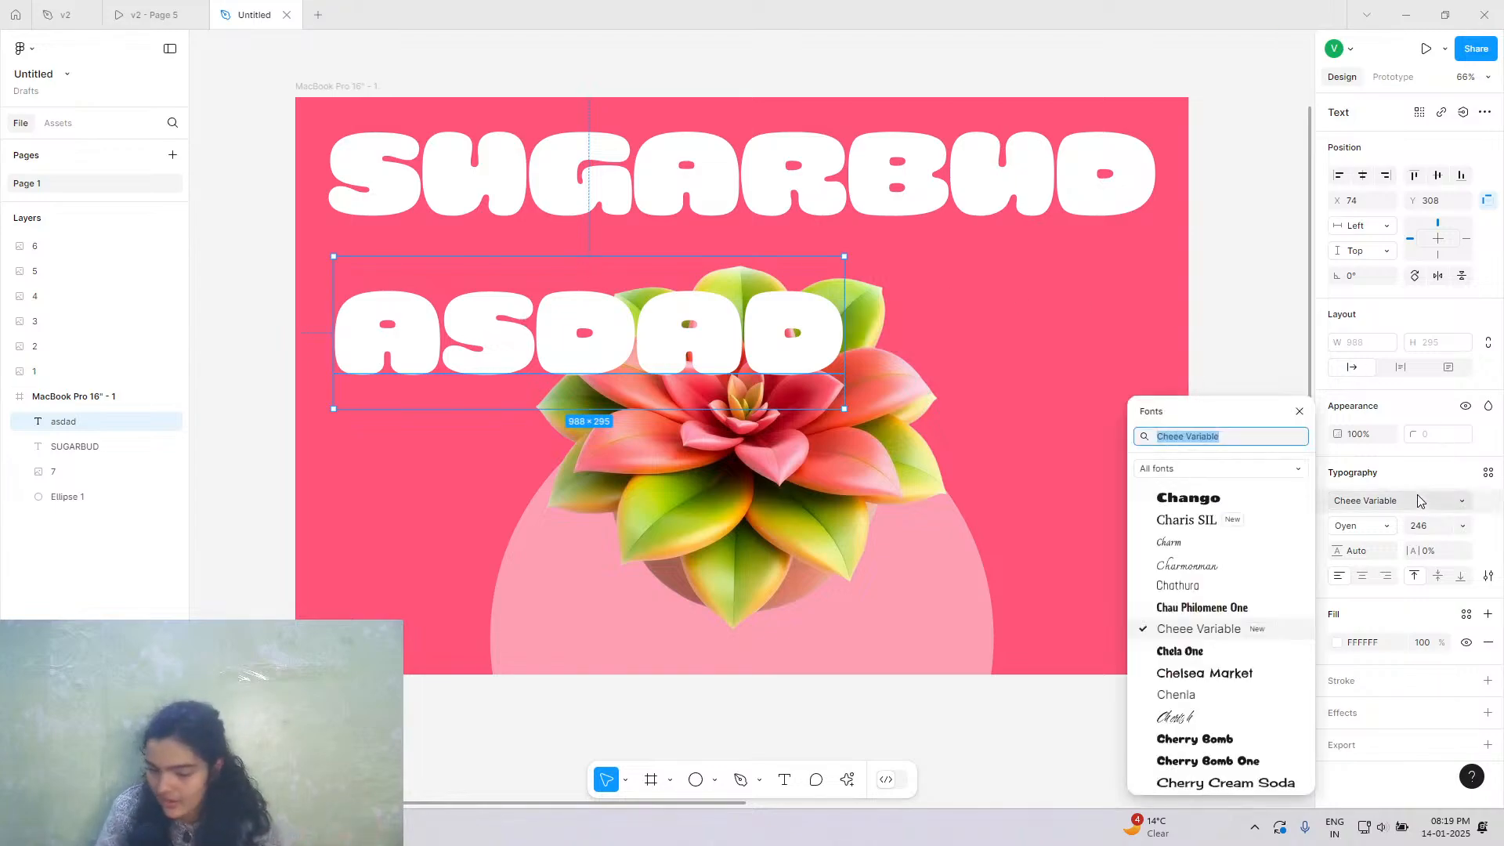
type("outf")
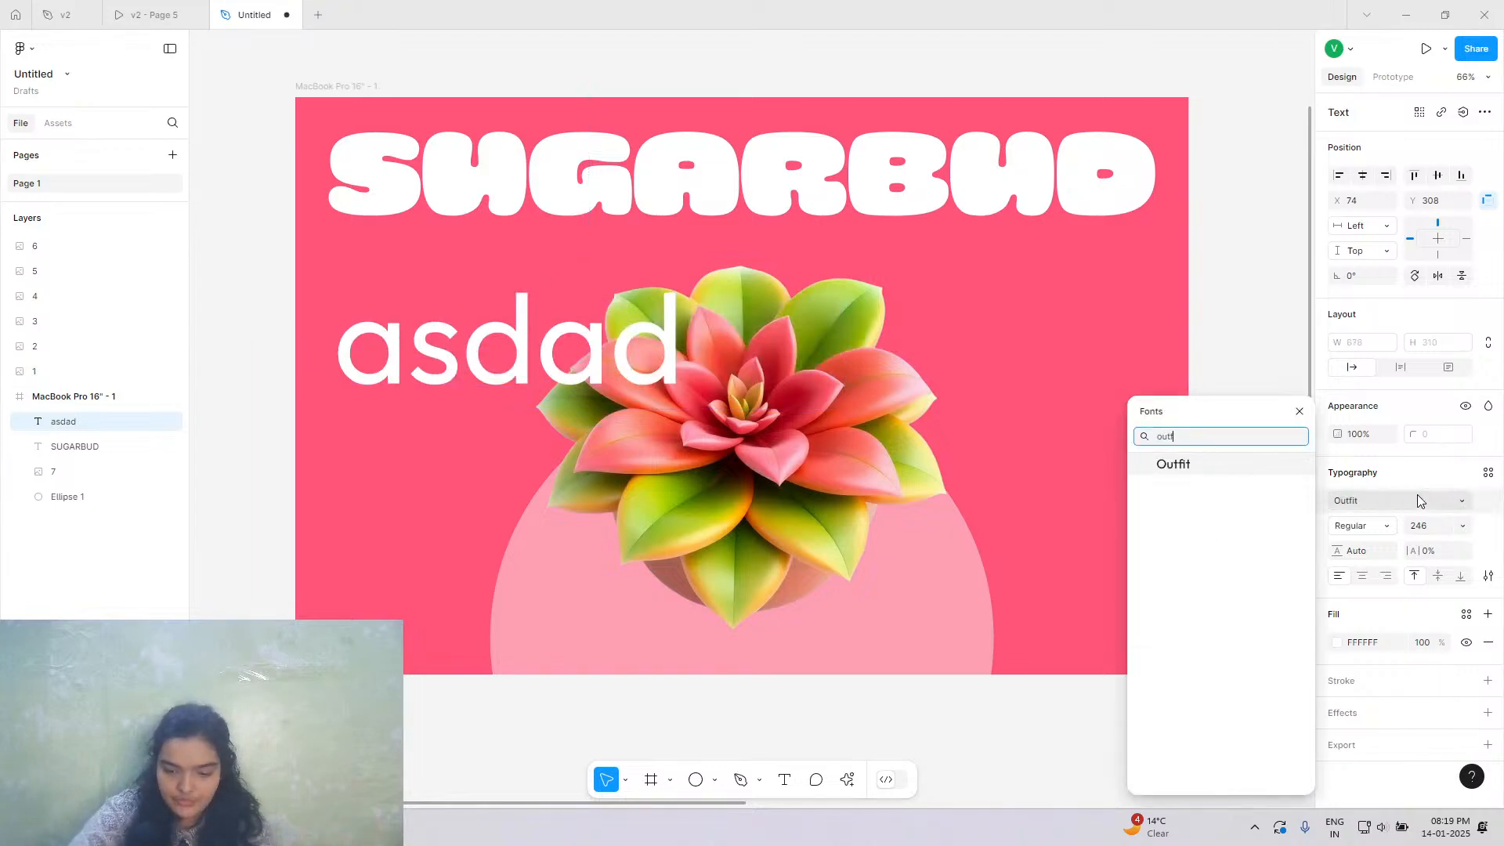
key("Return")
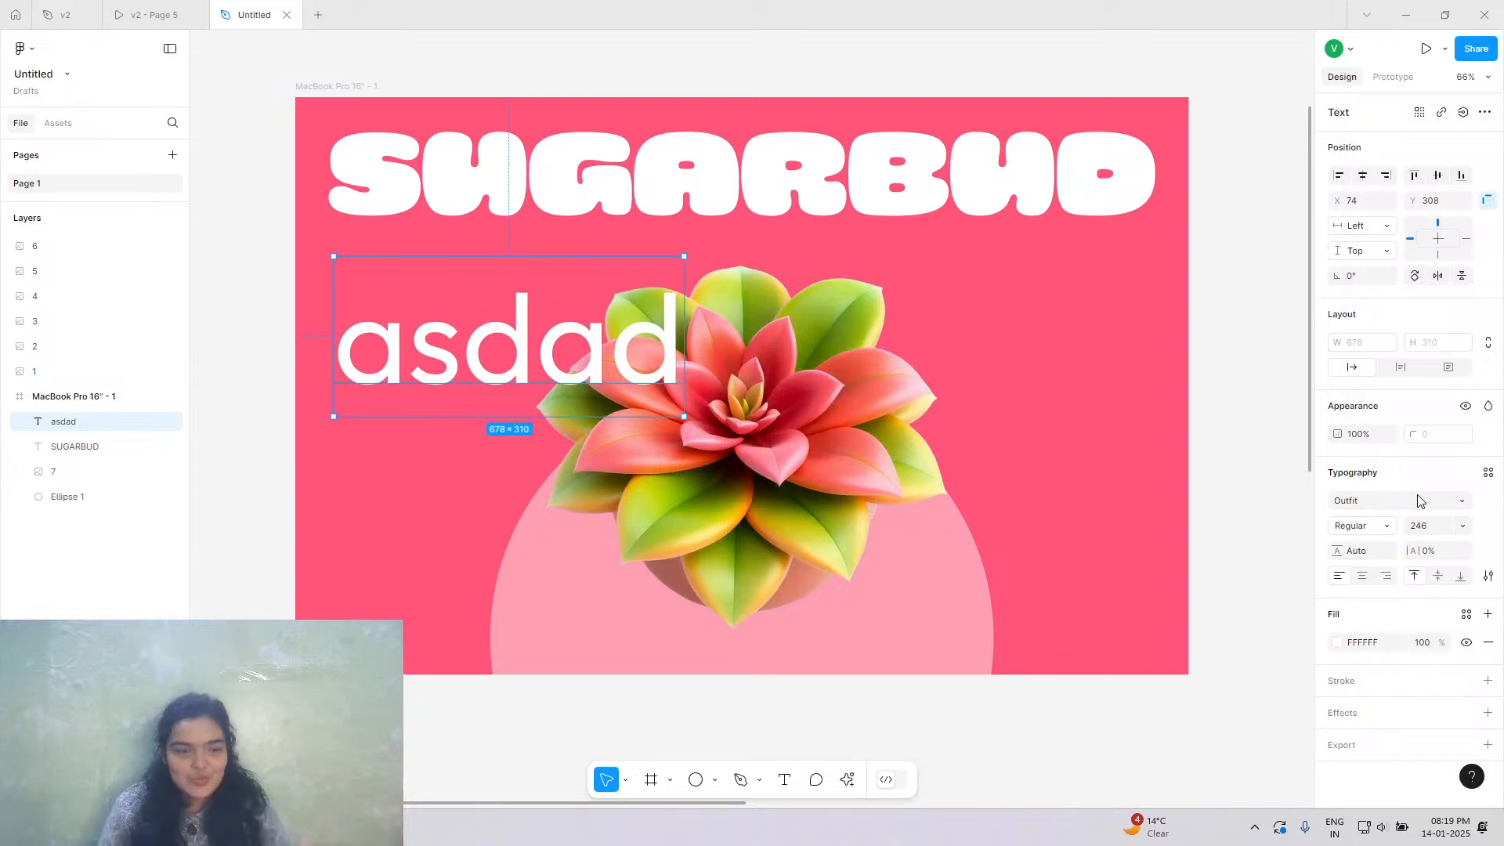
Copy the plant description text from the Sugarbud slide in the v2 design file.
left_click(153, 15)
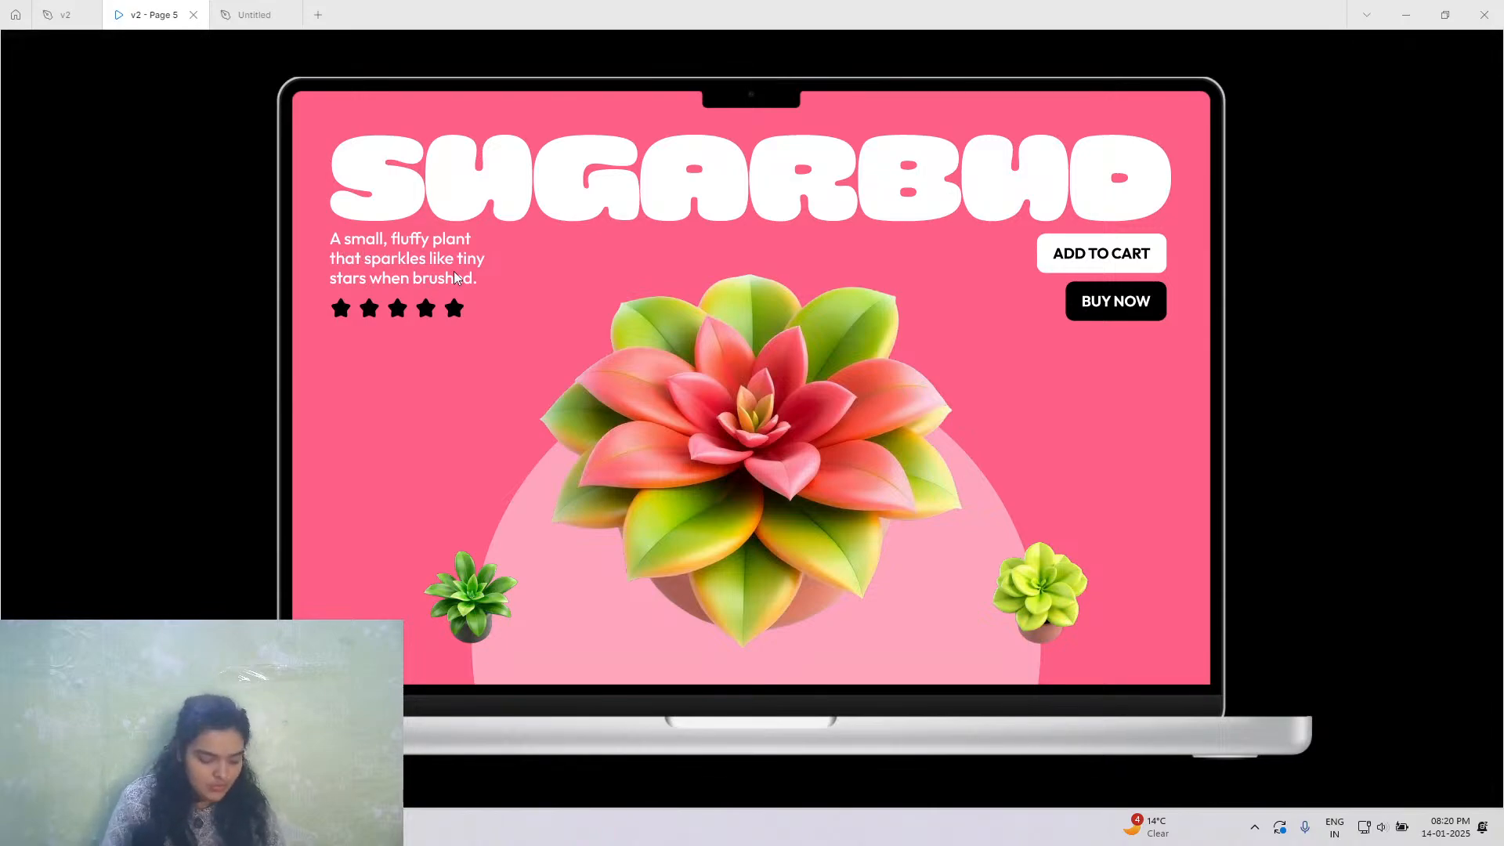
left_click(67, 14)
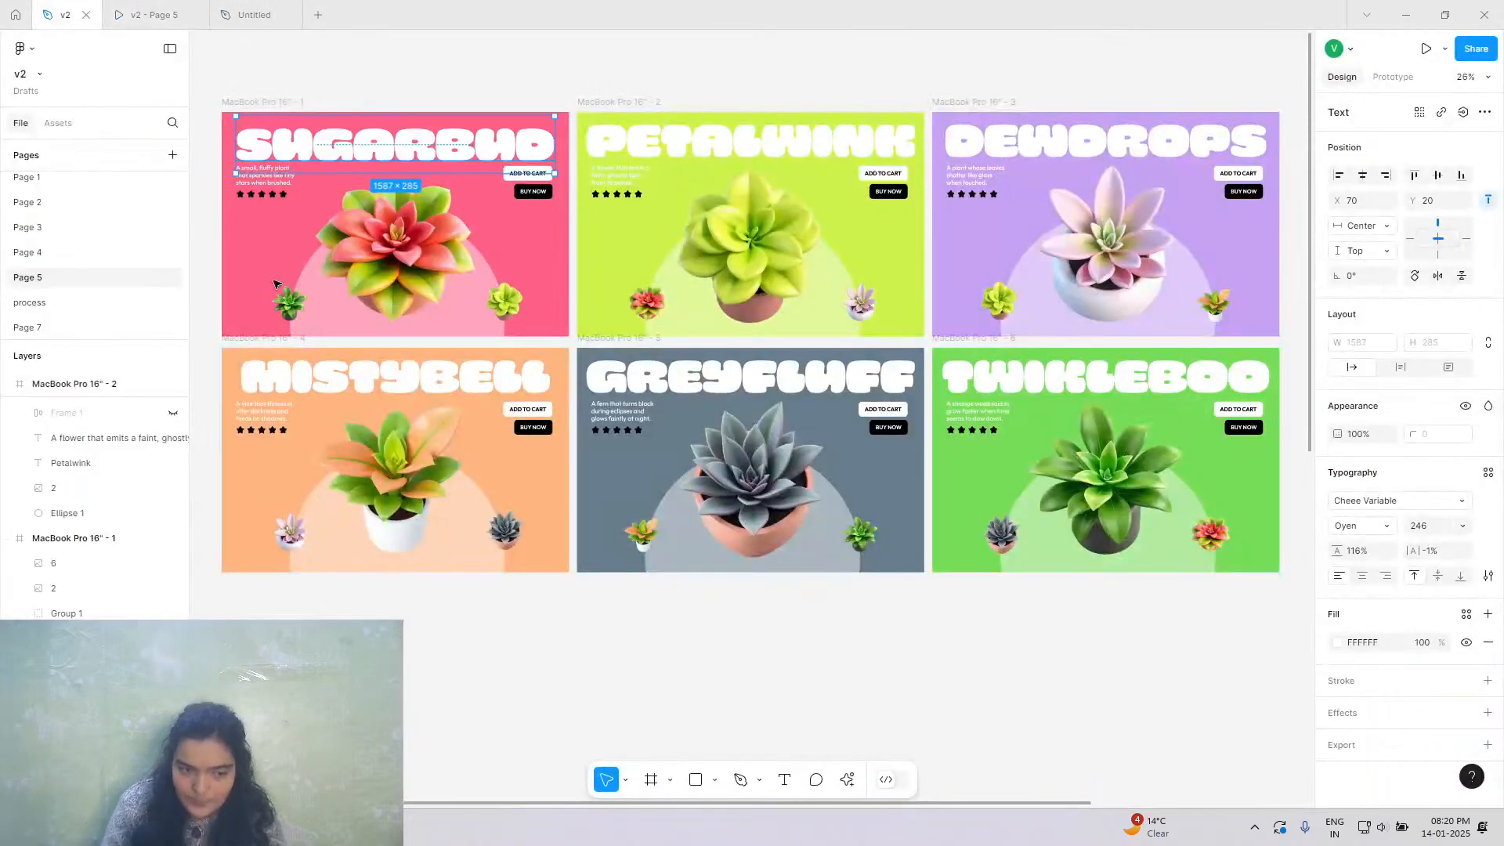
left_click(259, 176)
right_click(252, 185)
left_click(270, 197)
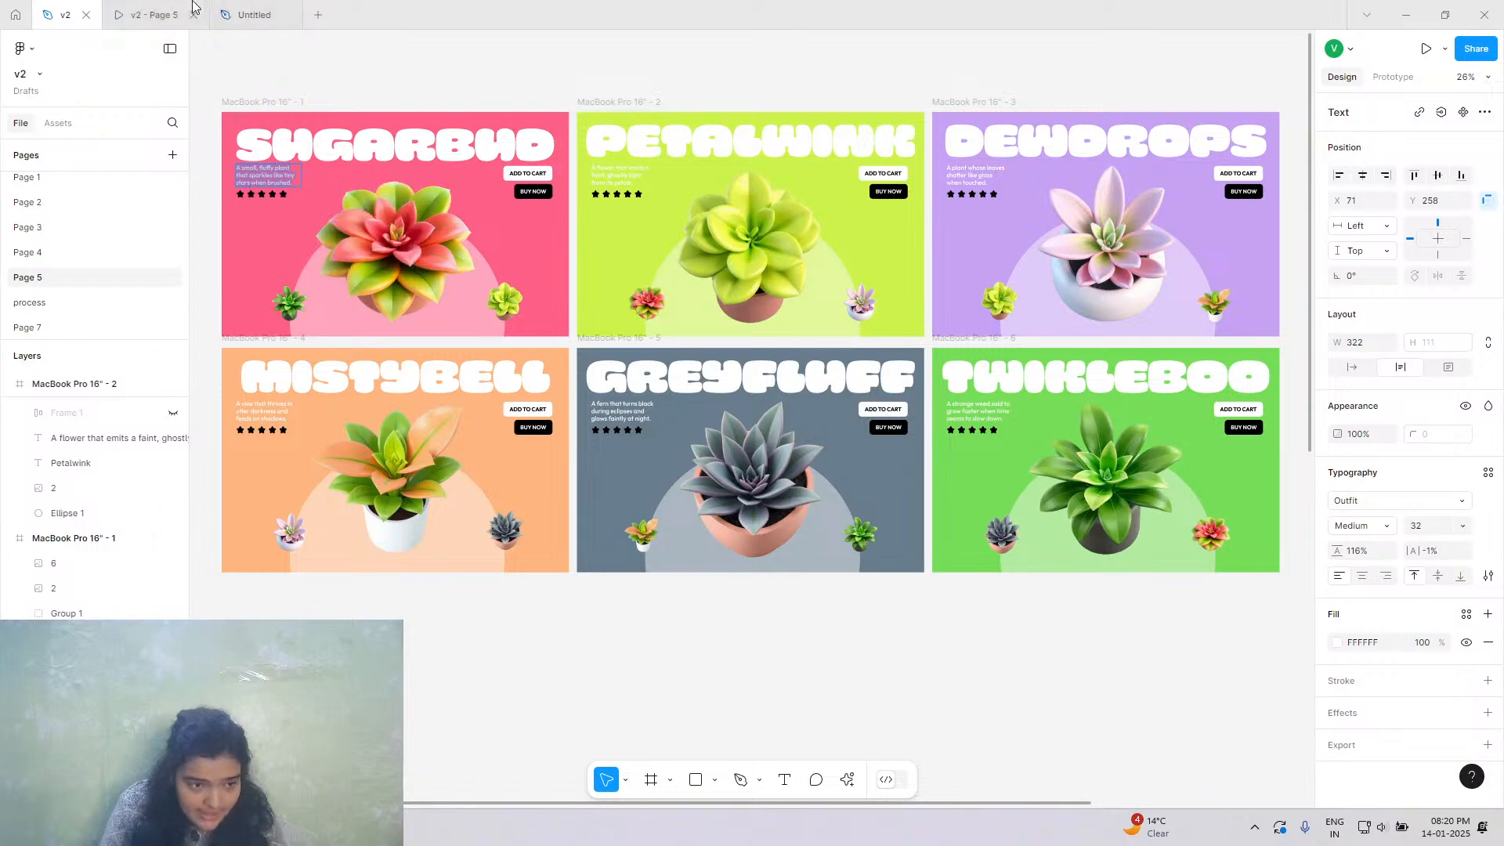
Replace the "asdad" placeholder in the Untitled file with the copied plant description, keeping the placeholder's text style.
left_click(154, 14)
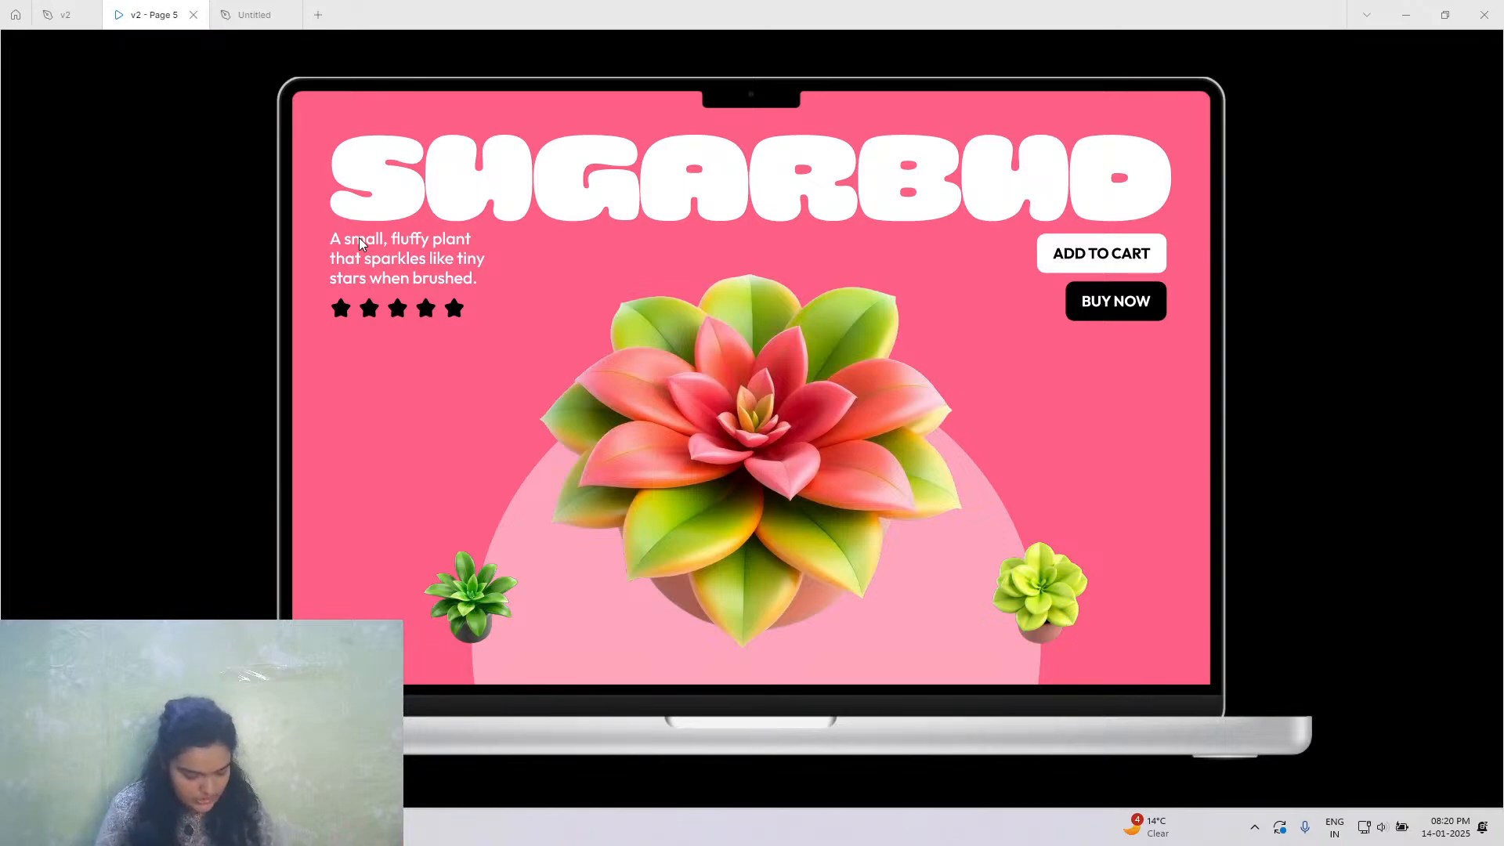
left_click(255, 15)
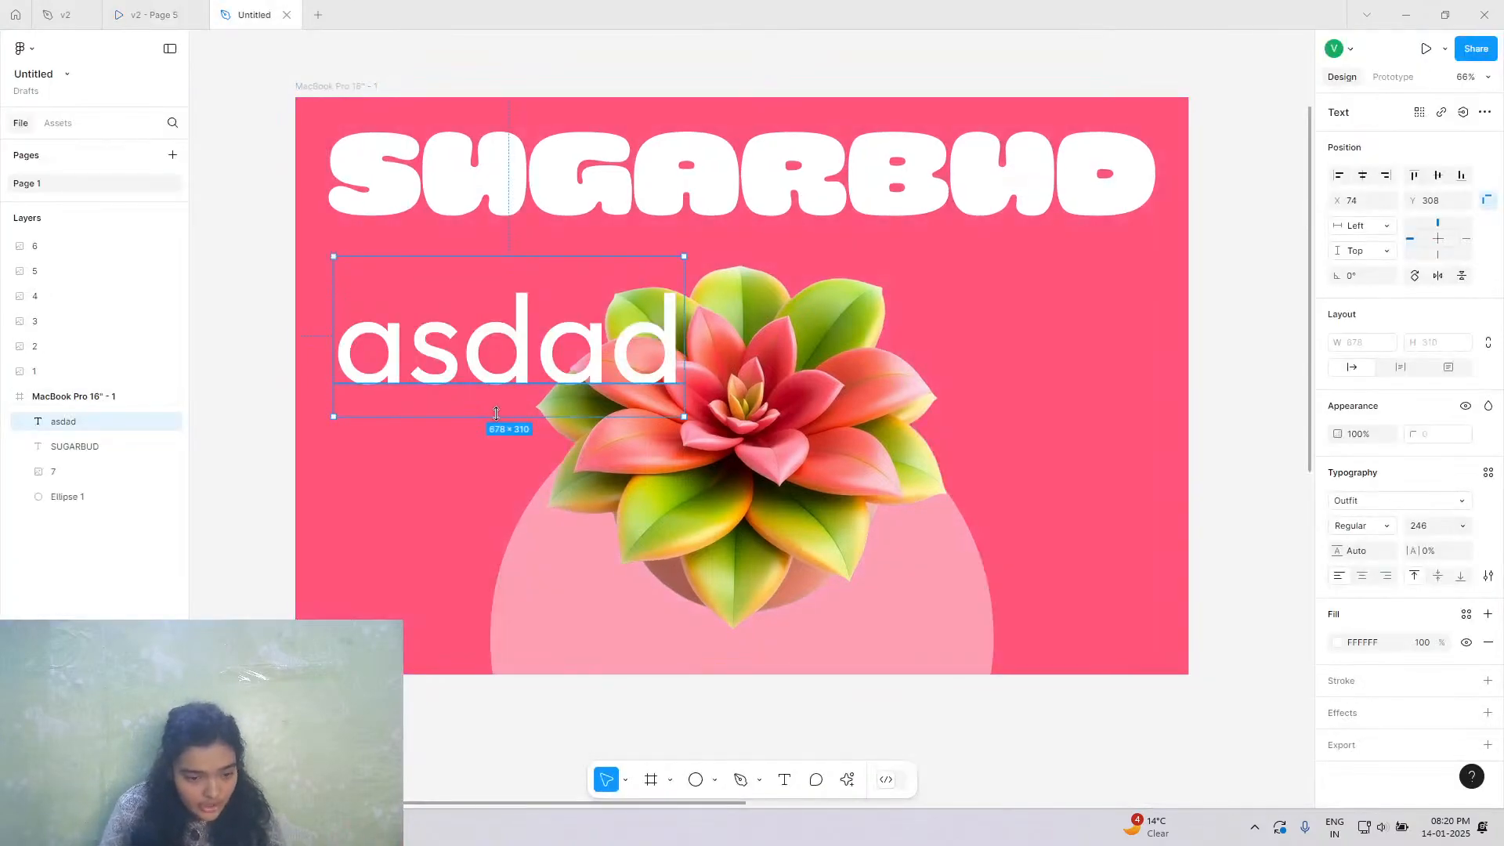
double_click(454, 363)
right_click(453, 363)
key("Escape")
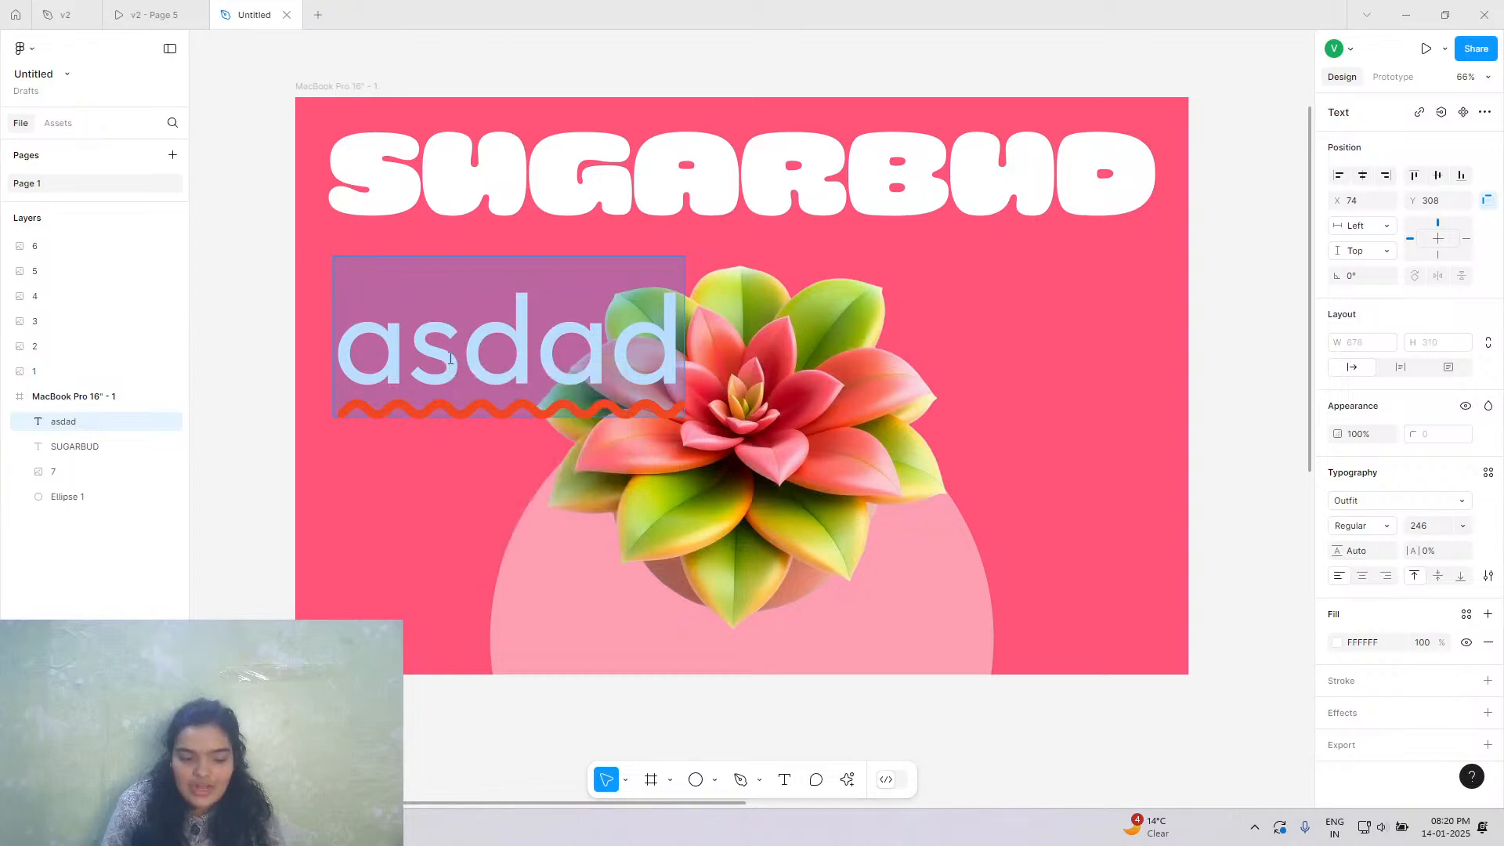
right_click(450, 359)
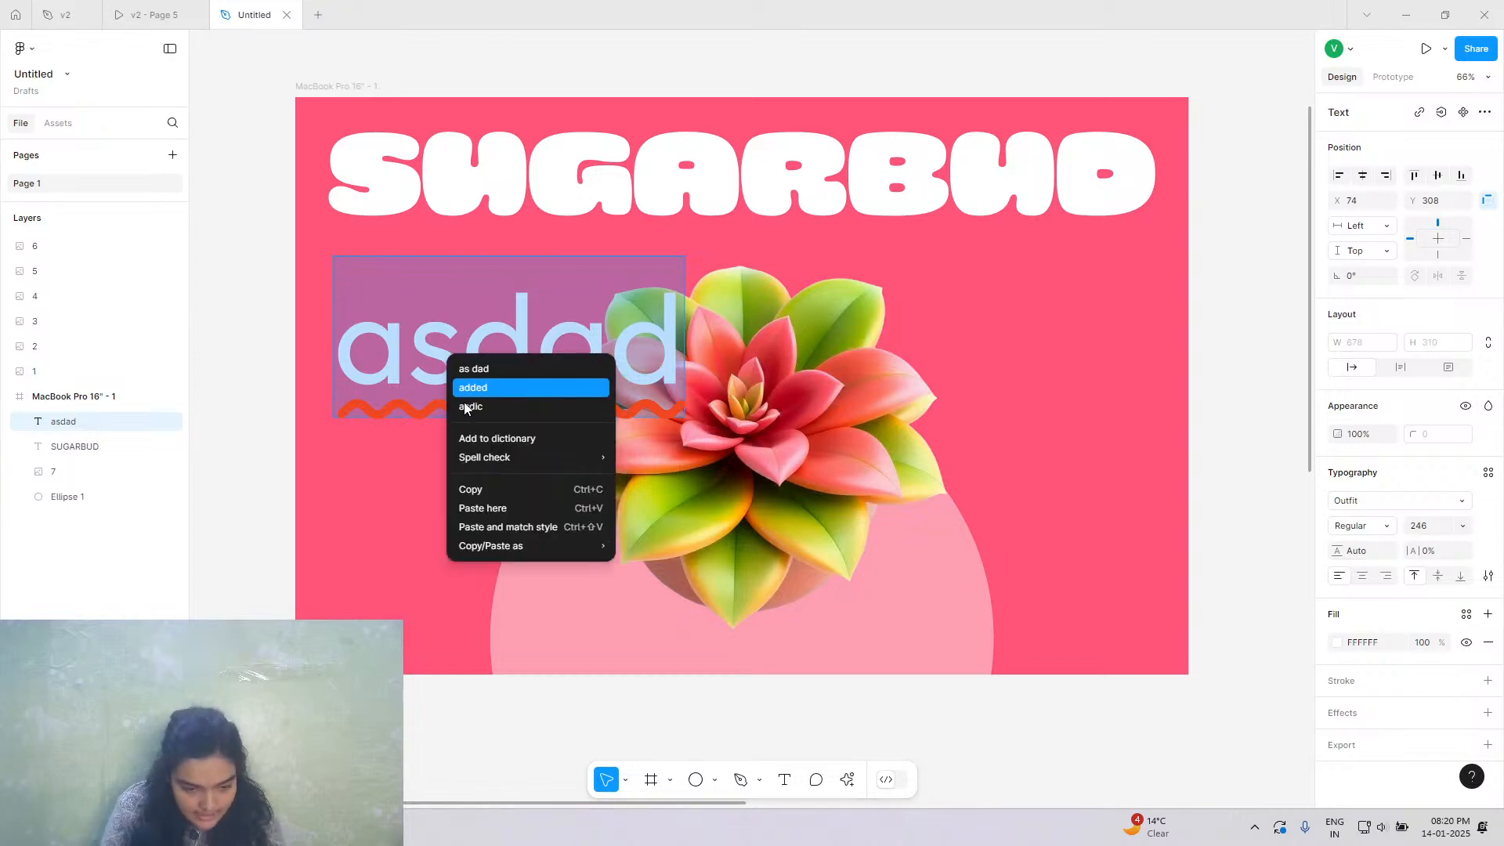
left_click(496, 526)
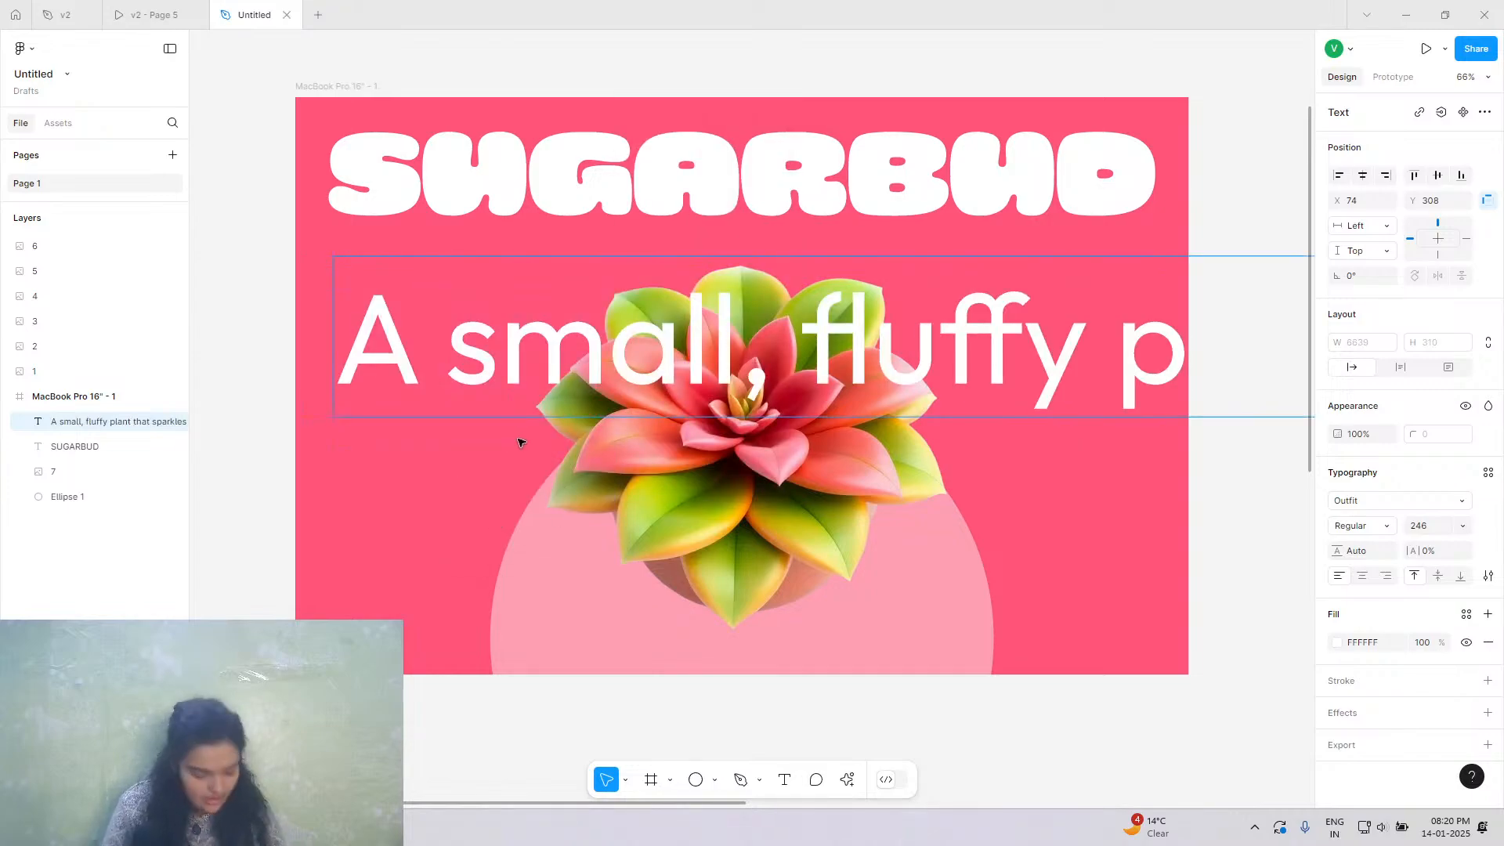
Set the whole description's font size to 32 and leave text editing.
left_click(1462, 525)
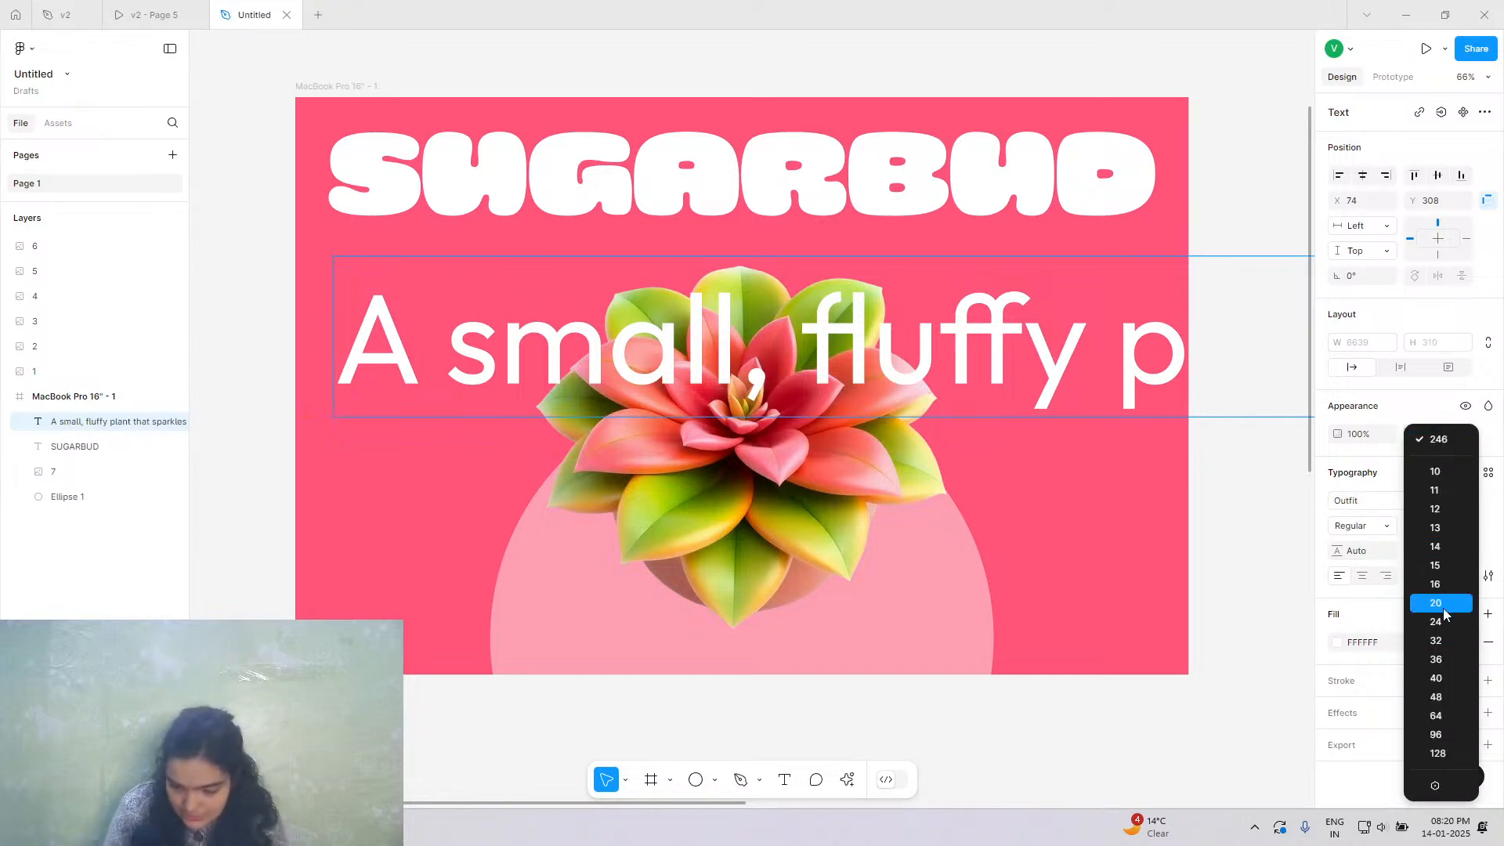
left_click(1440, 643)
triple_click(924, 341)
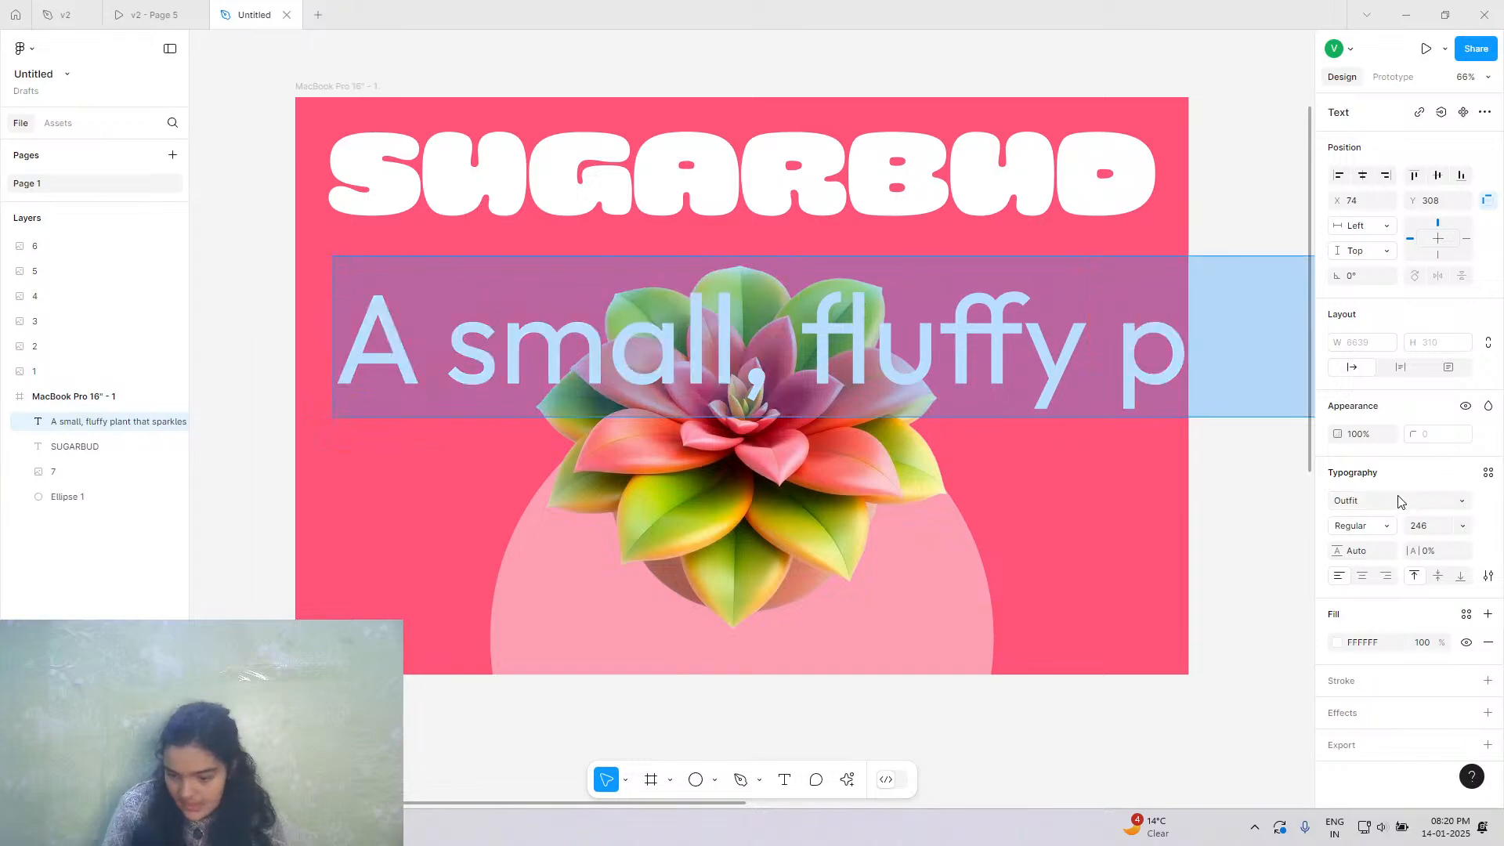
left_click(1462, 525)
left_click(1438, 635)
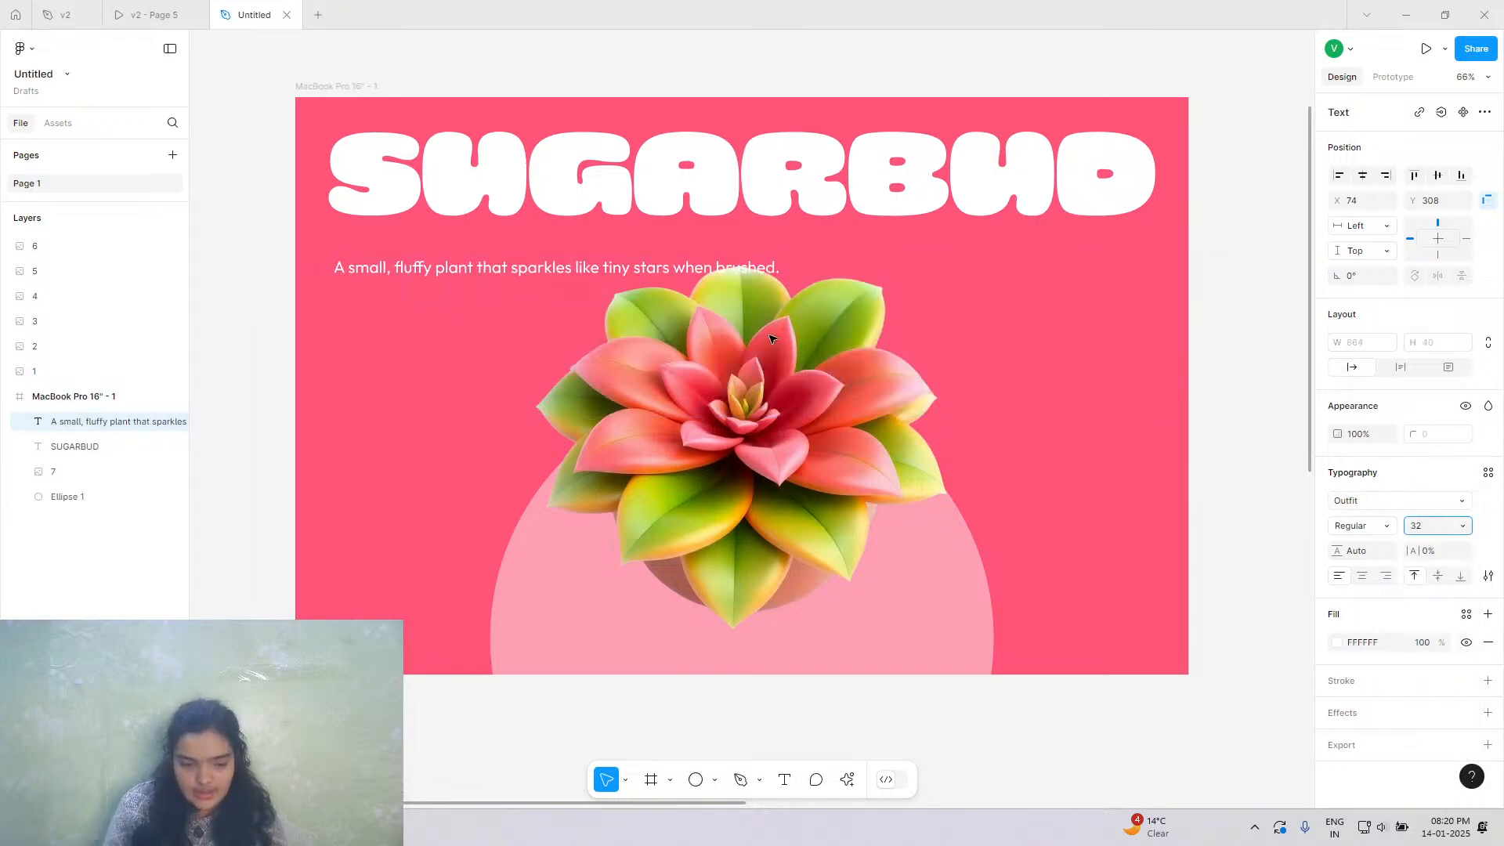
key("Escape")
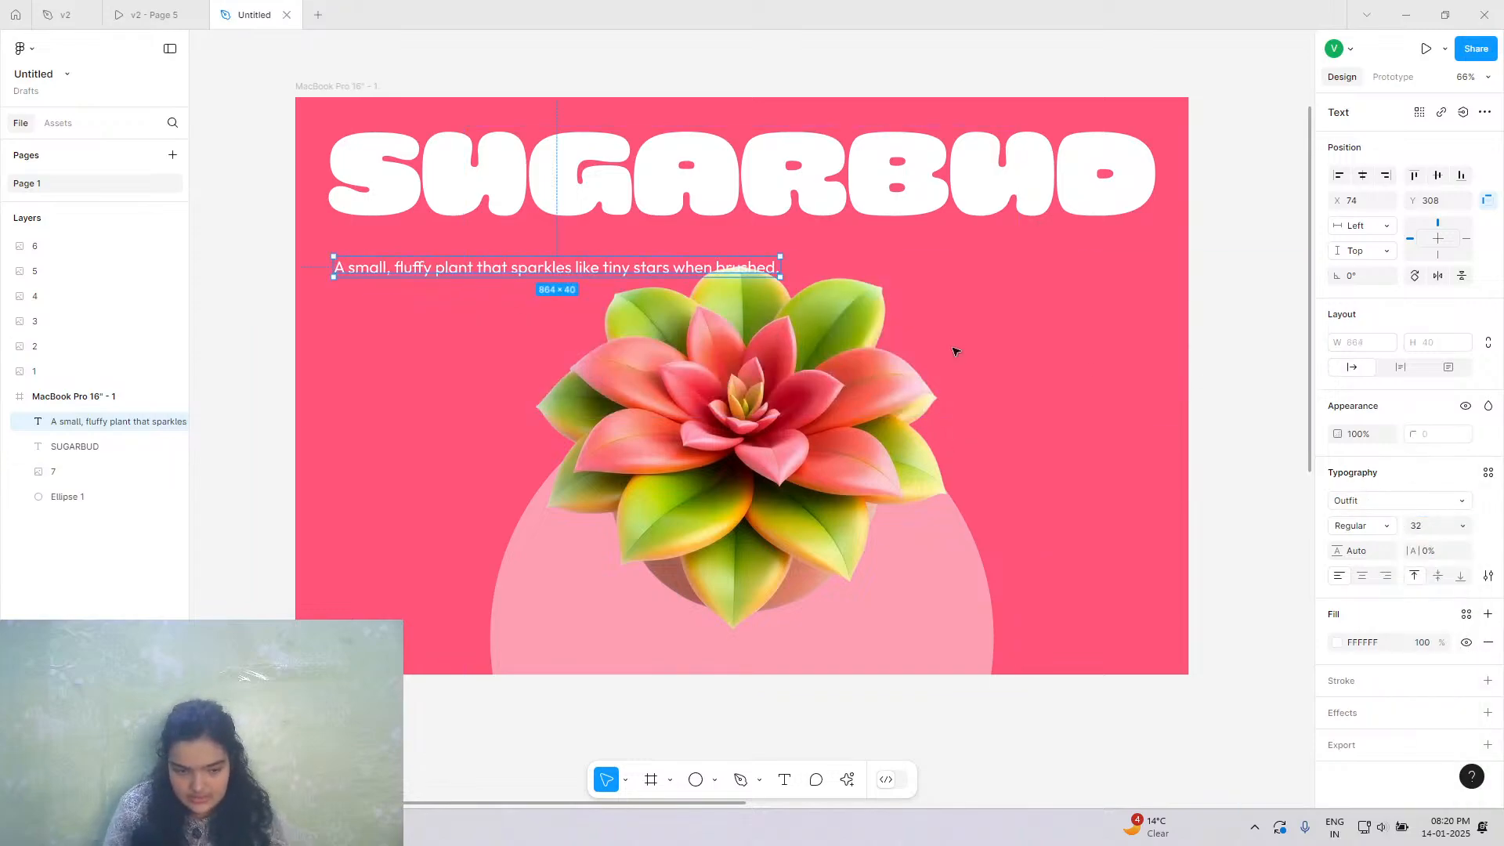
Set the description text to size 36 and Medium weight.
left_click(1462, 525)
left_click(1438, 546)
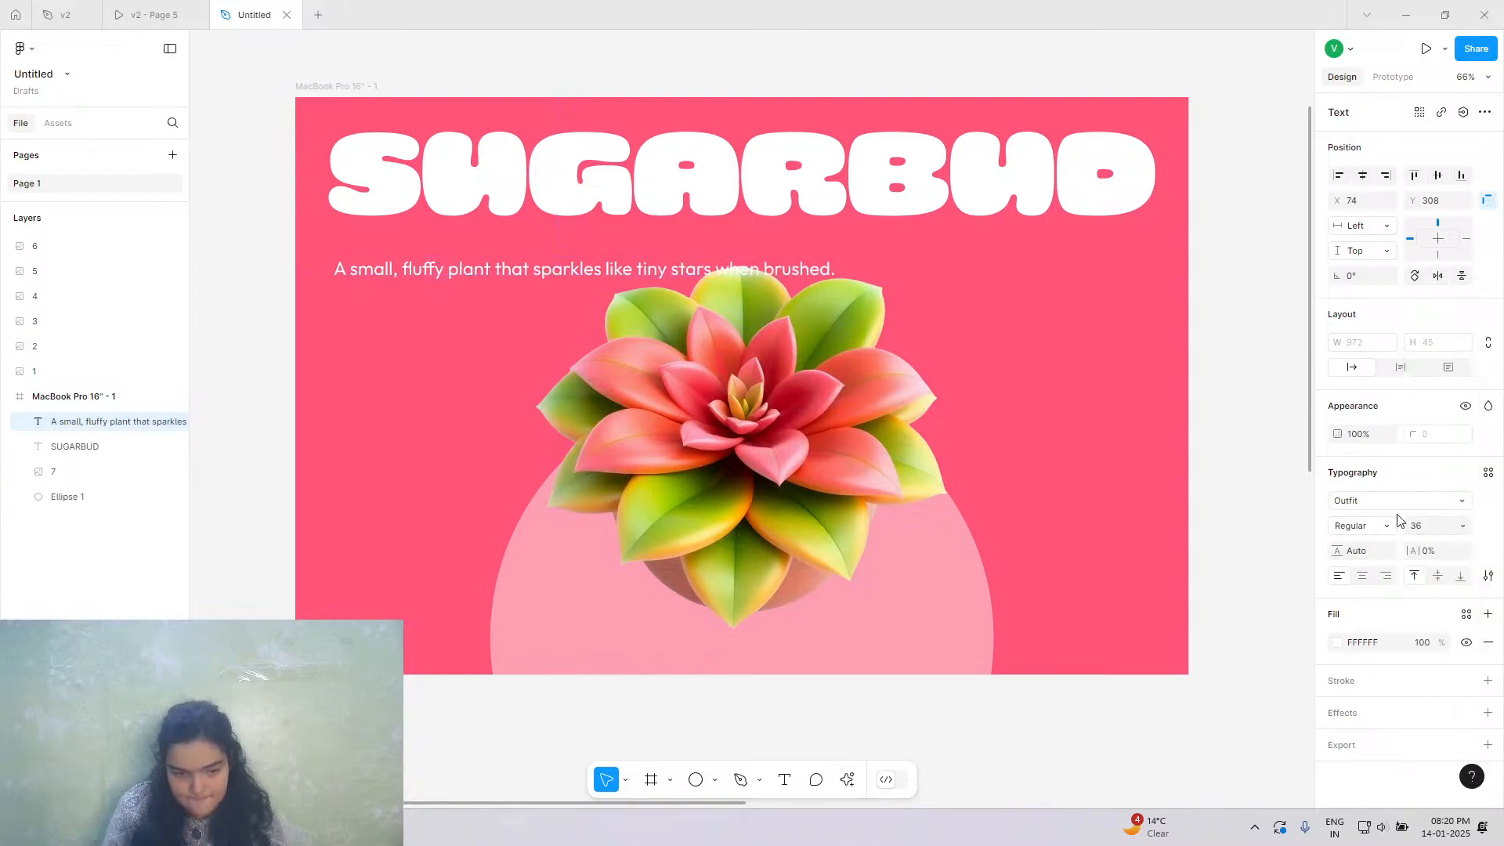
left_click(1361, 525)
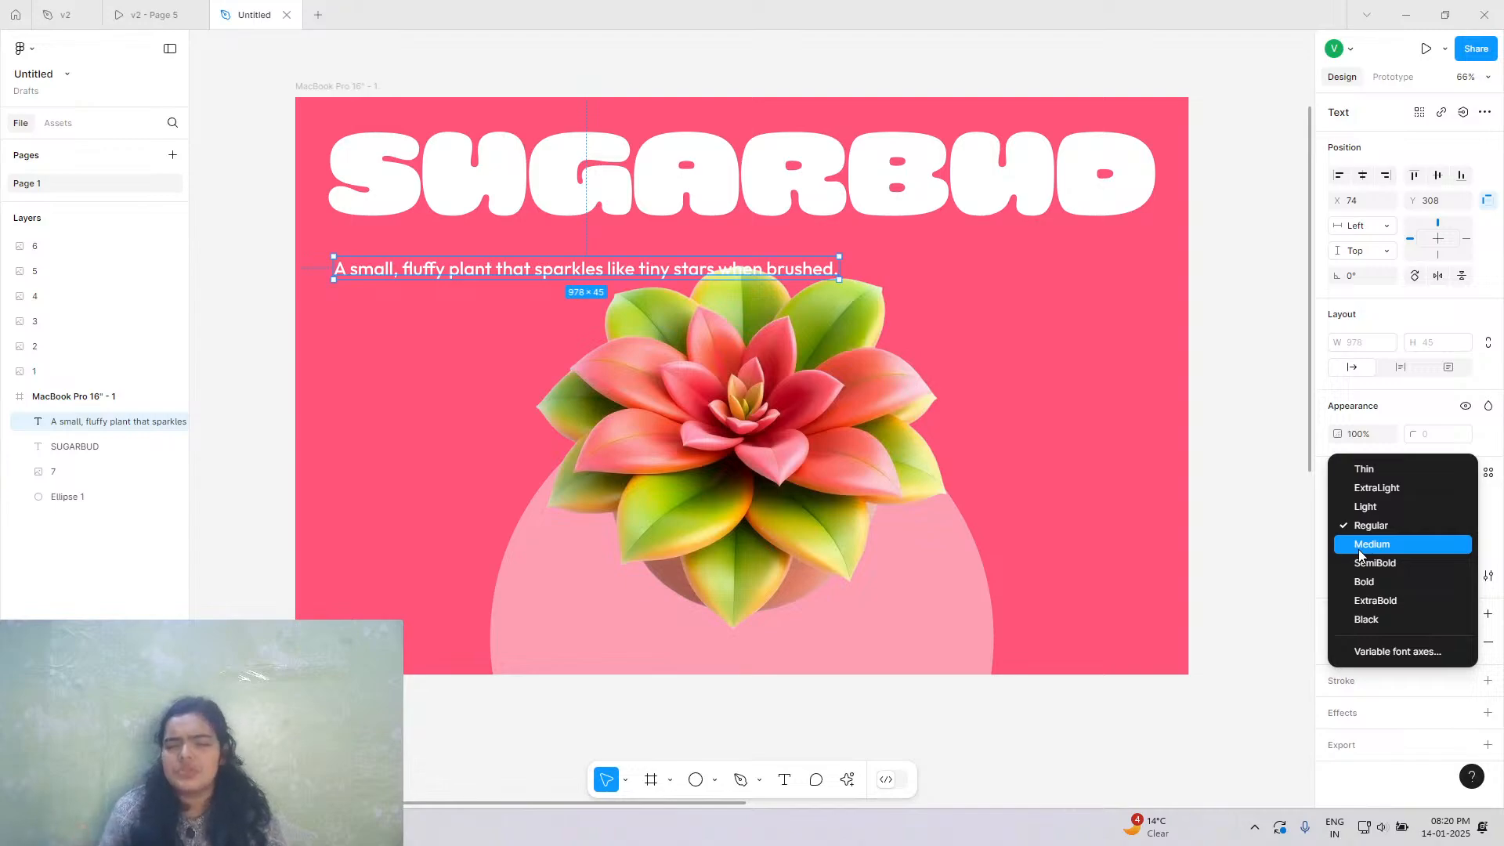
left_click(1403, 542)
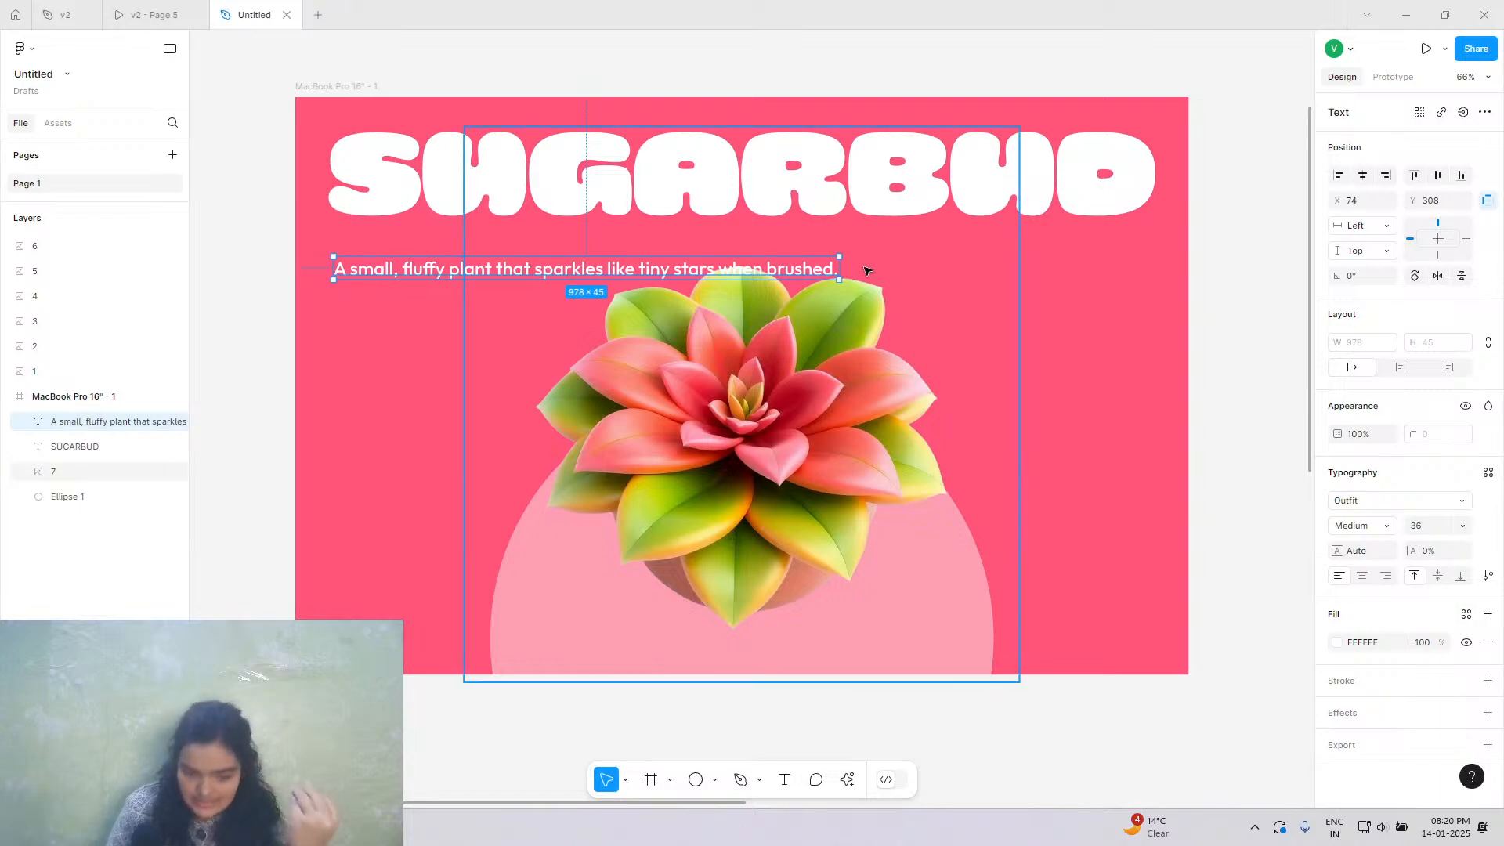
Narrow the description text box to about 431 wide and move it to X 62, Y 250 under the title.
left_click_drag(839, 268, 555, 221)
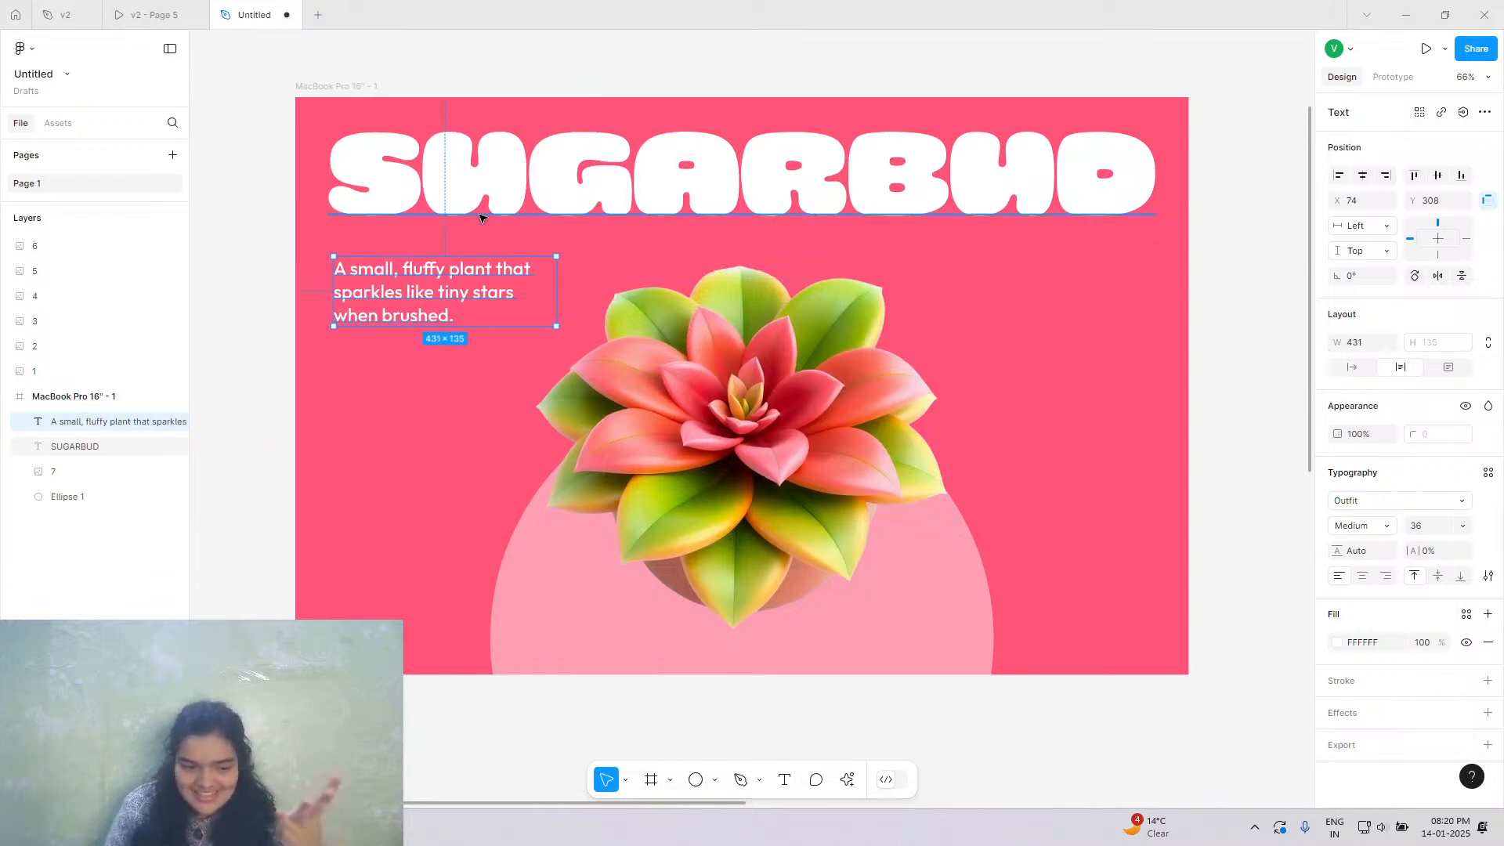
left_click_drag(415, 271, 409, 241)
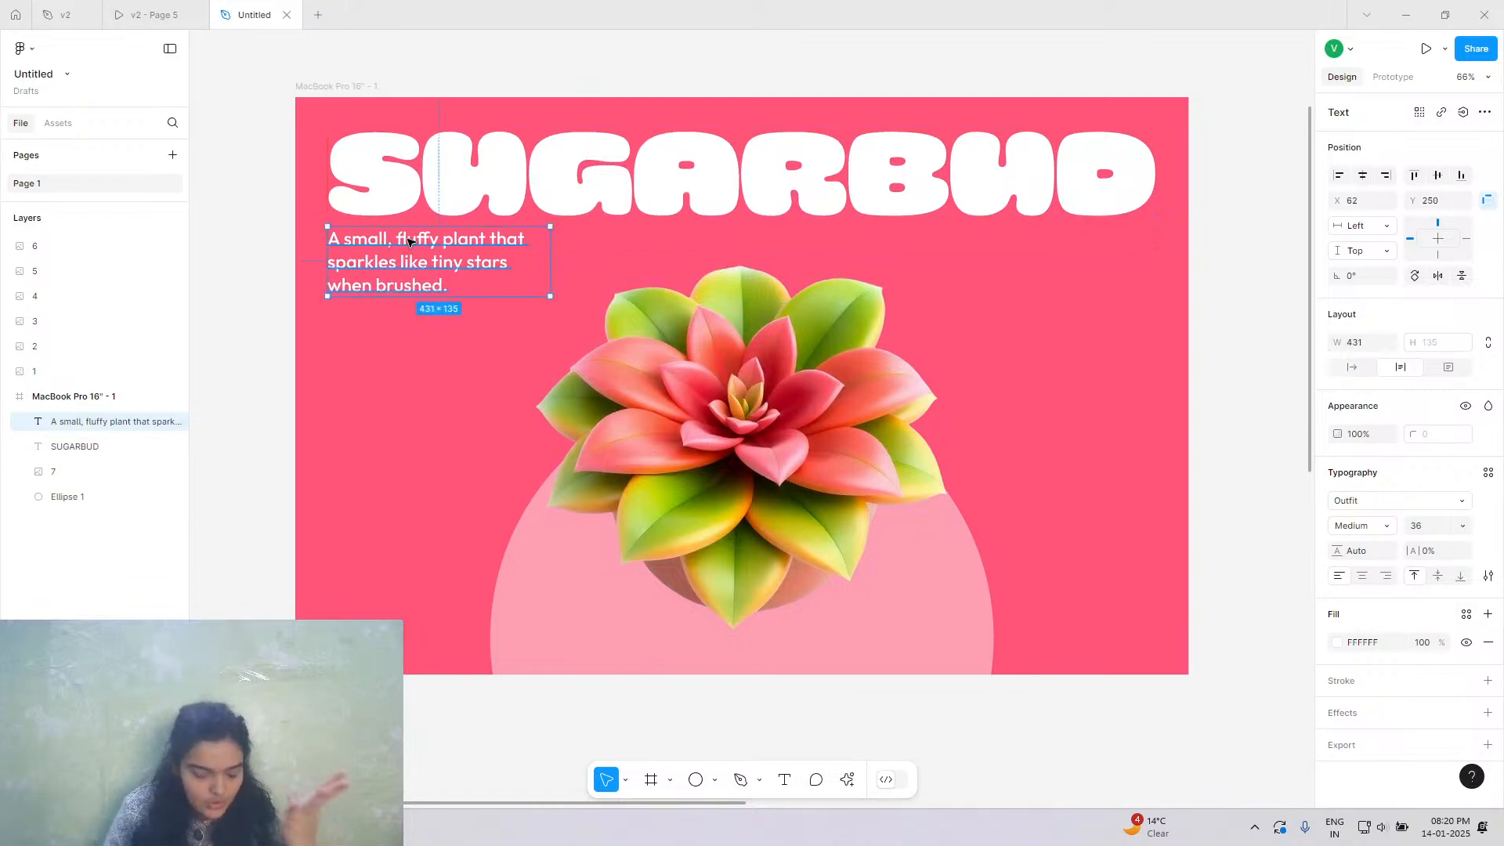
Compare the description's line breaks with the v2 prototype and narrow the text box to about 349 wide.
left_click(155, 10)
left_click(255, 14)
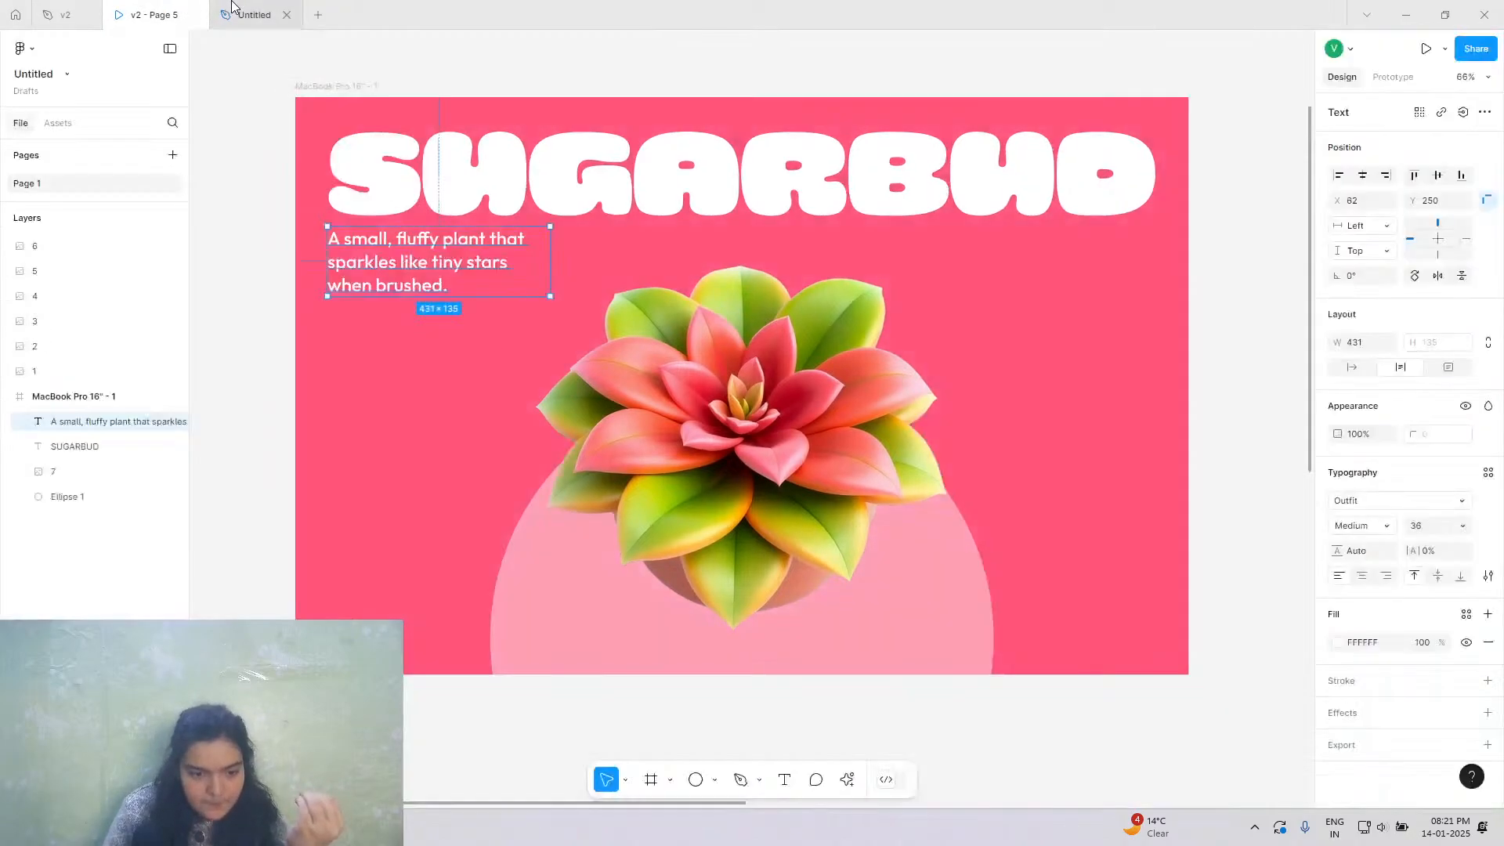
left_click_drag(547, 248, 513, 238)
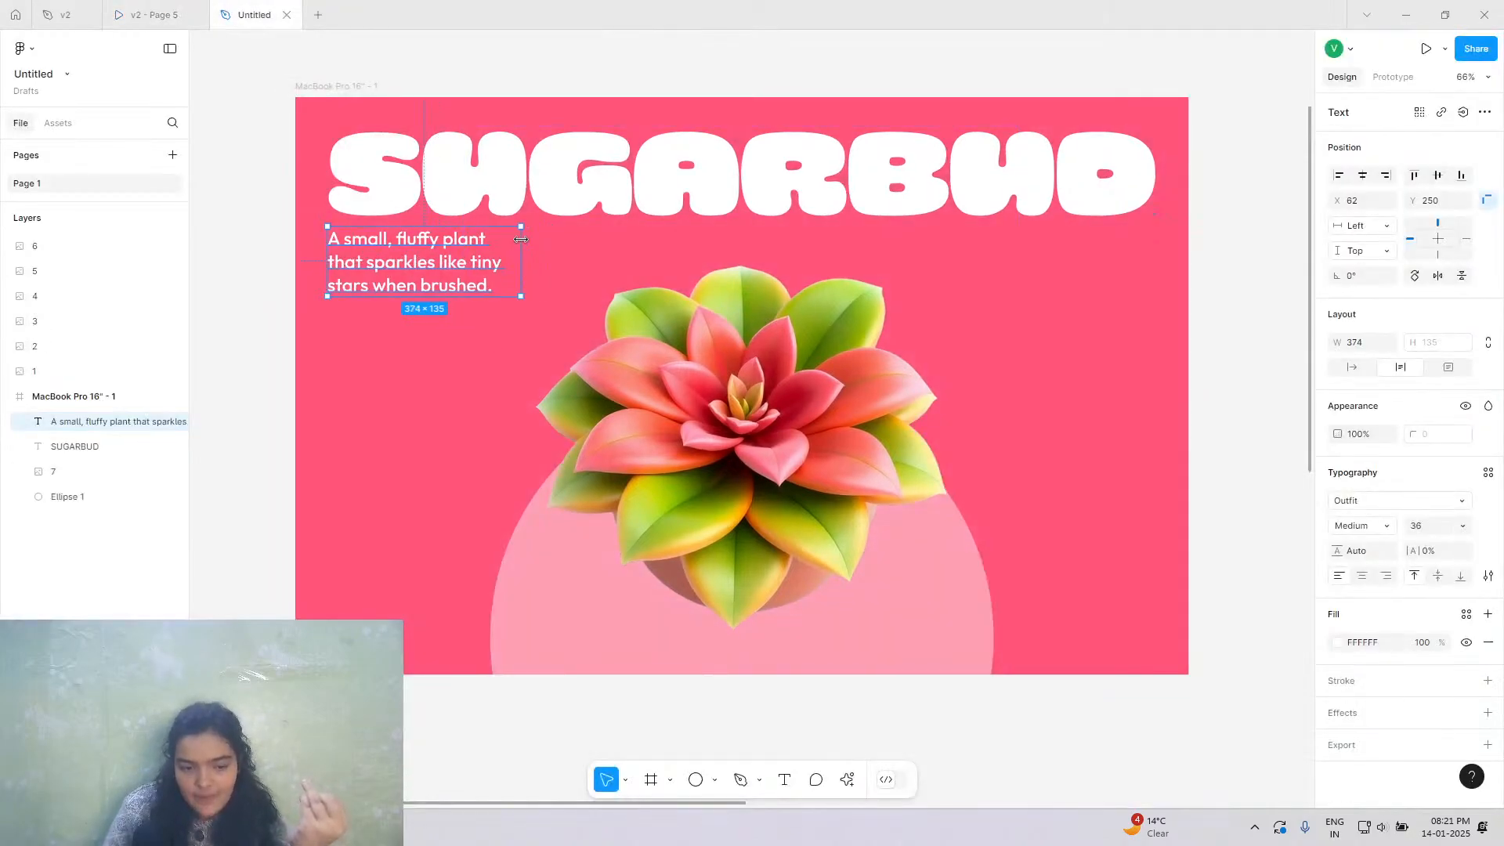
left_click(123, 4)
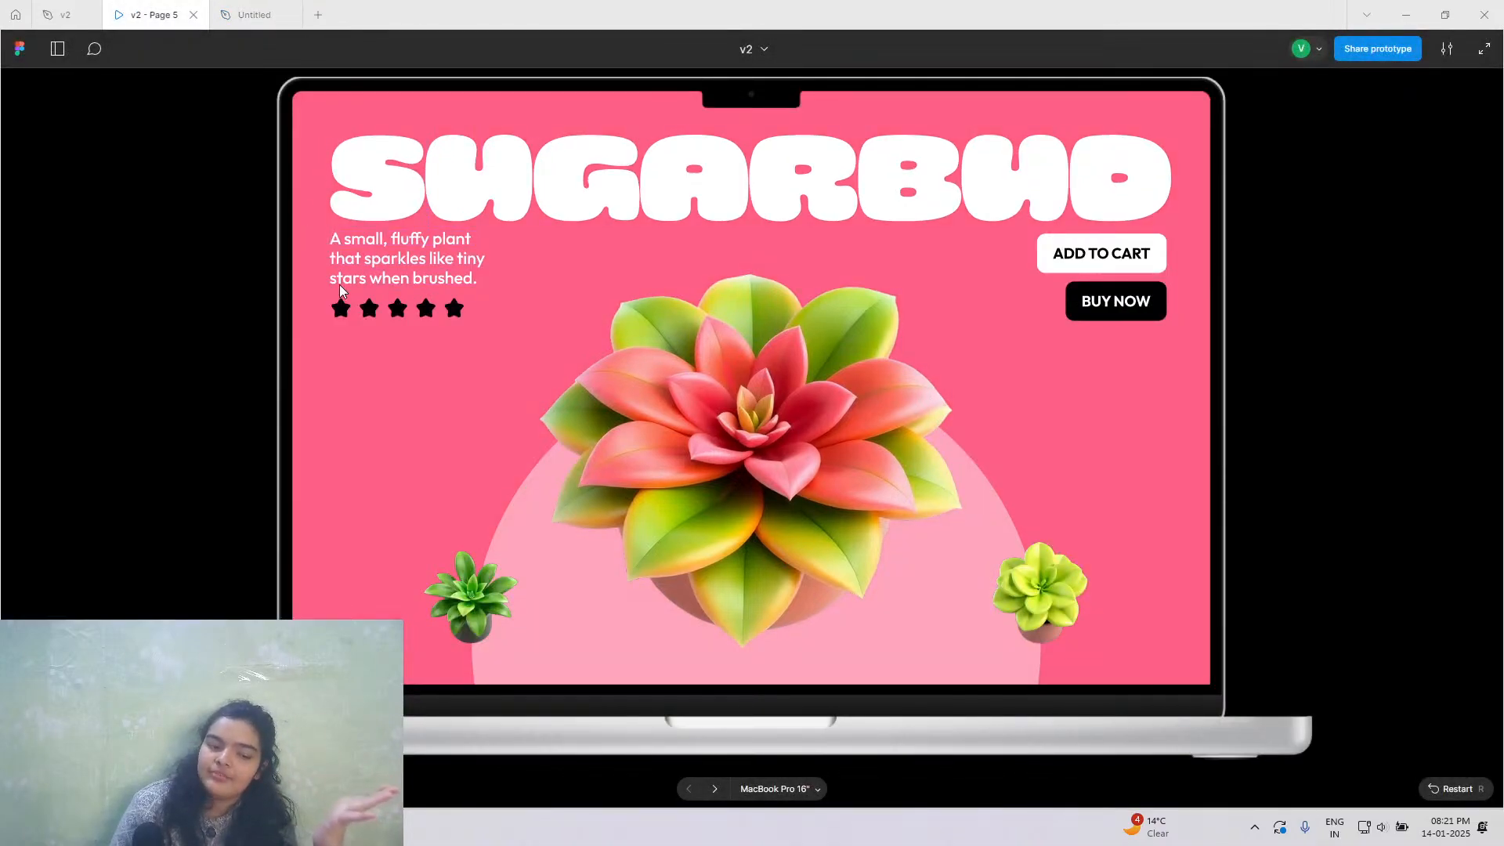
left_click(259, 15)
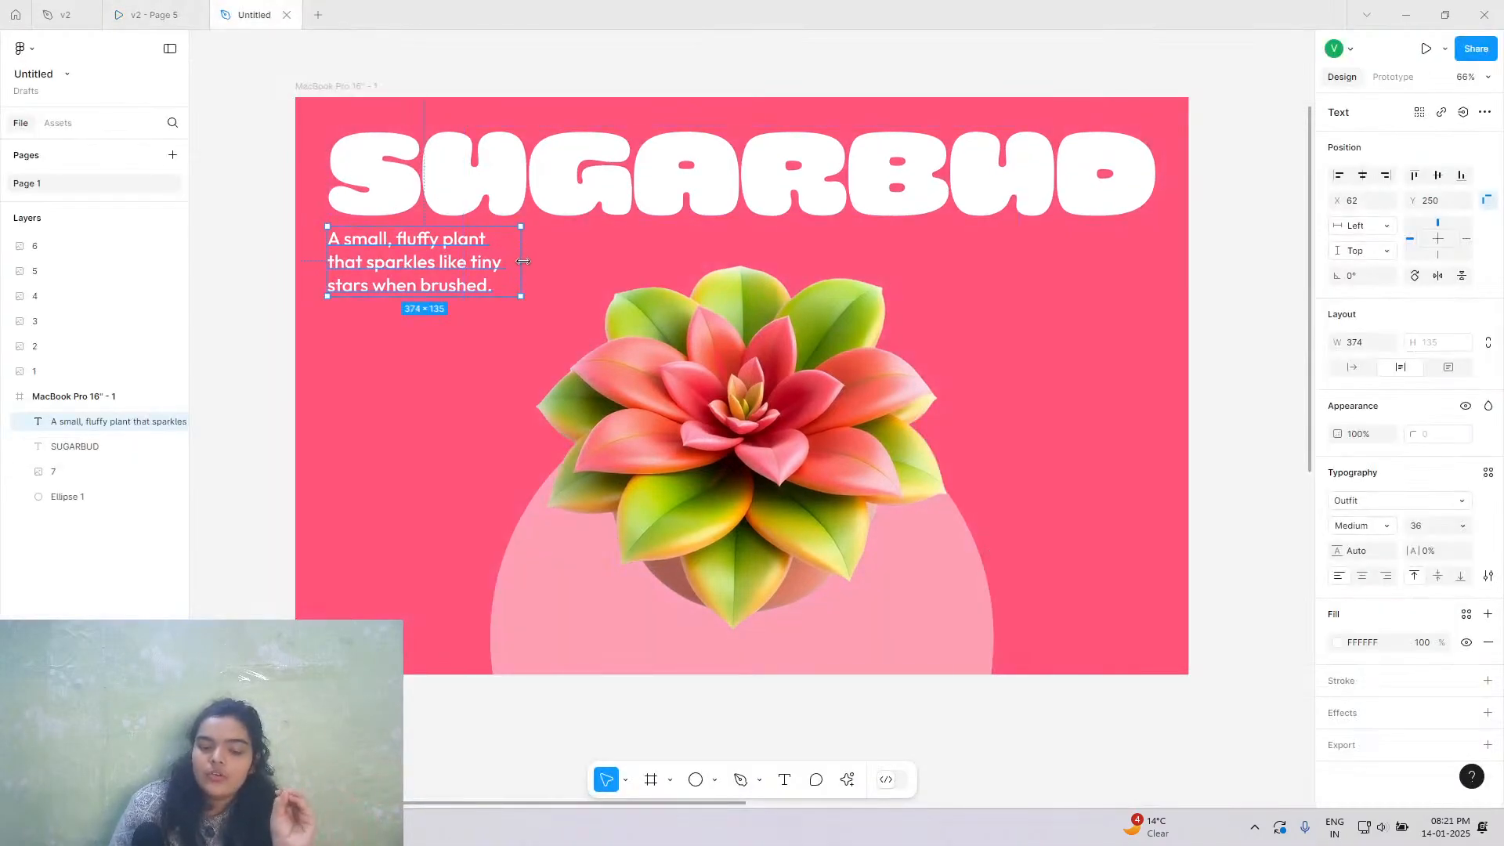
mouse_move(523, 261)
left_mouse_down()
mouse_move(544, 274)
mouse_move(509, 275)
left_mouse_up()
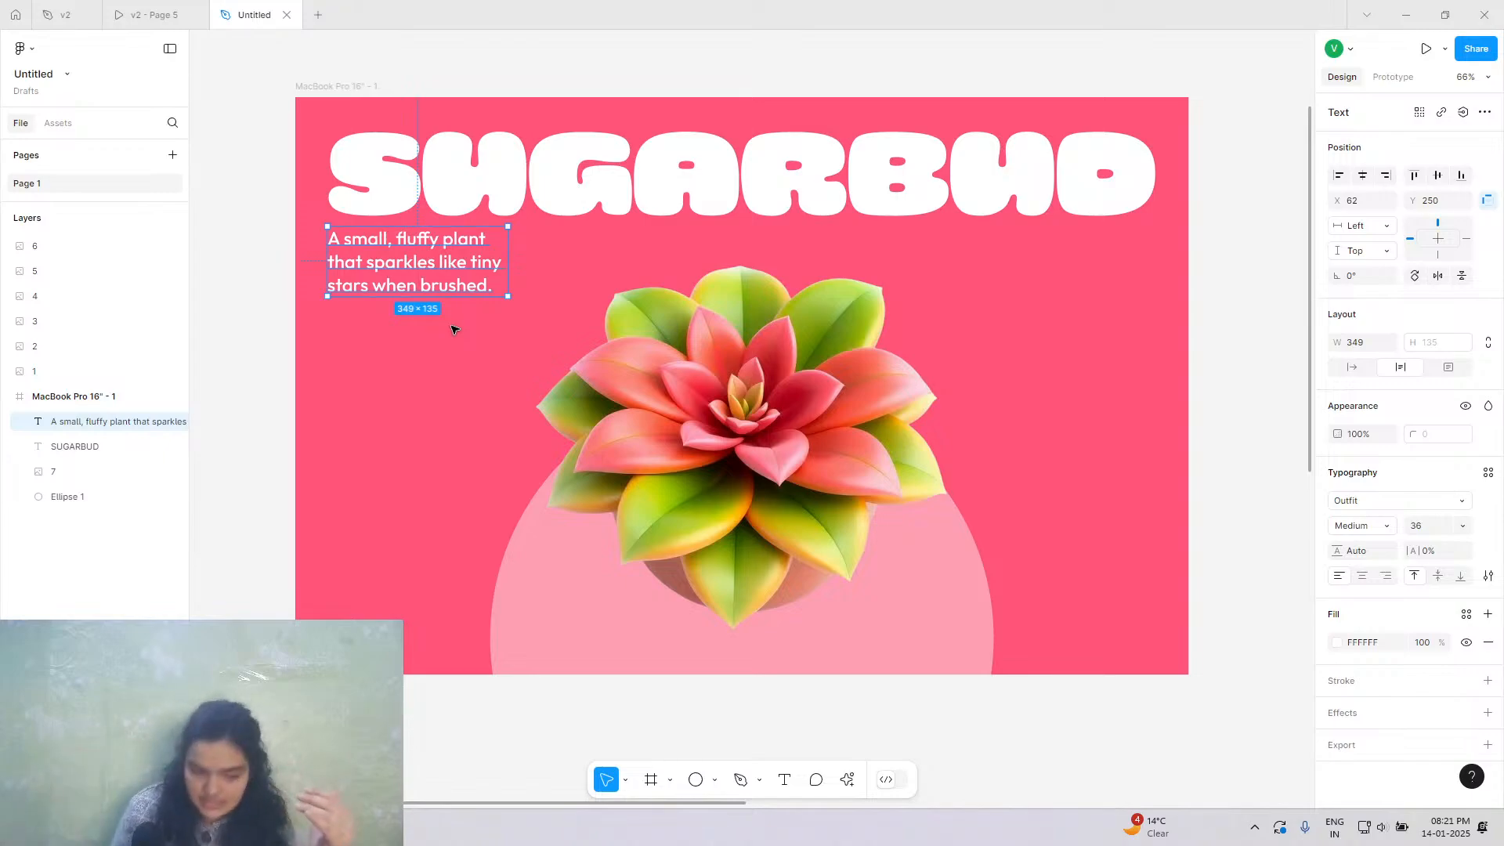
Check the area below the description in the v2 prototype, return to the Untitled file and deselect the text.
left_click(149, 11)
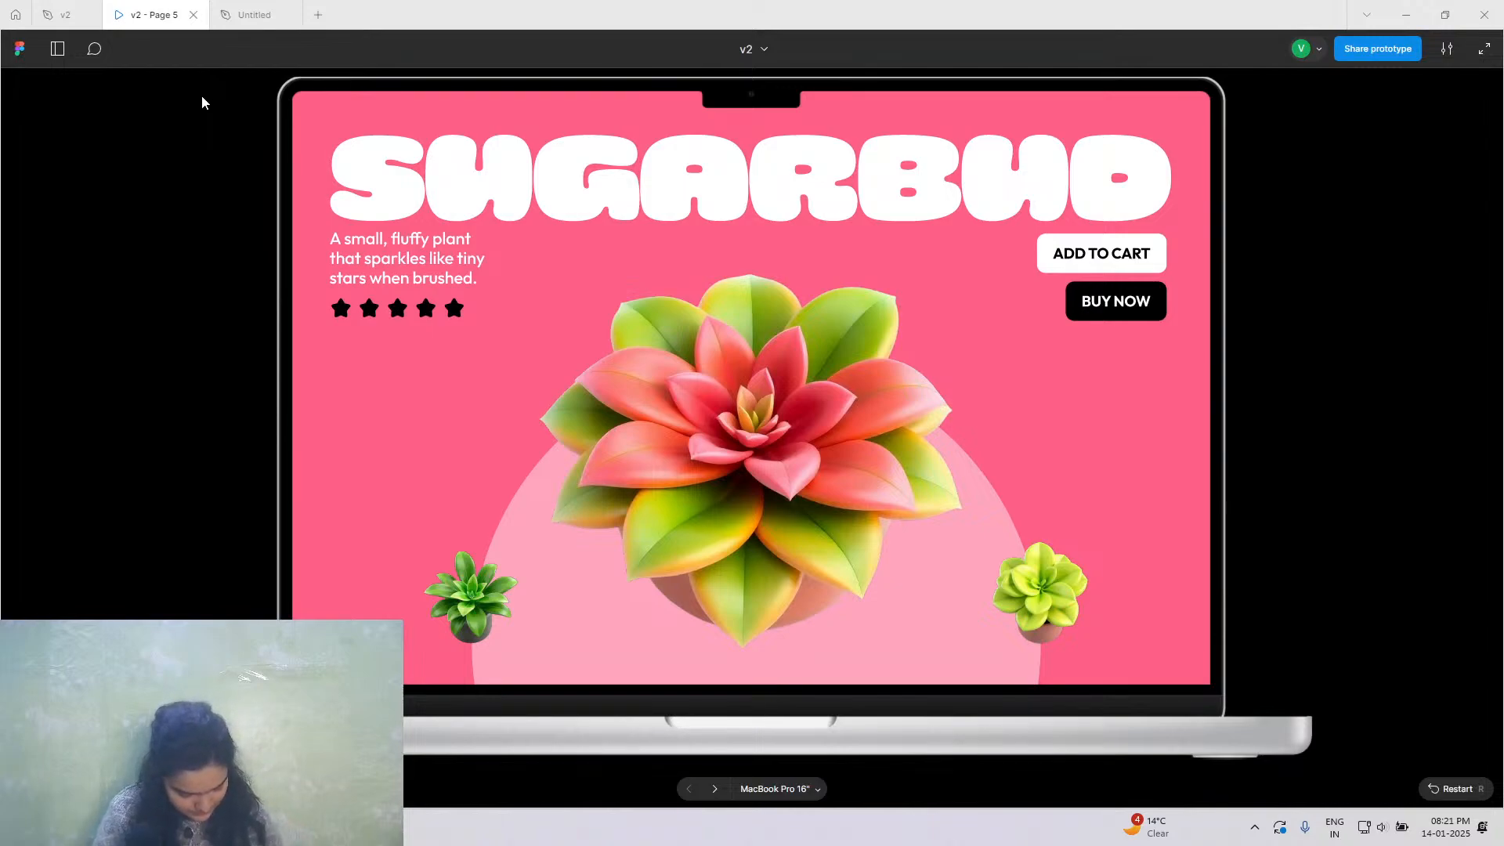
mouse_move(213, 4)
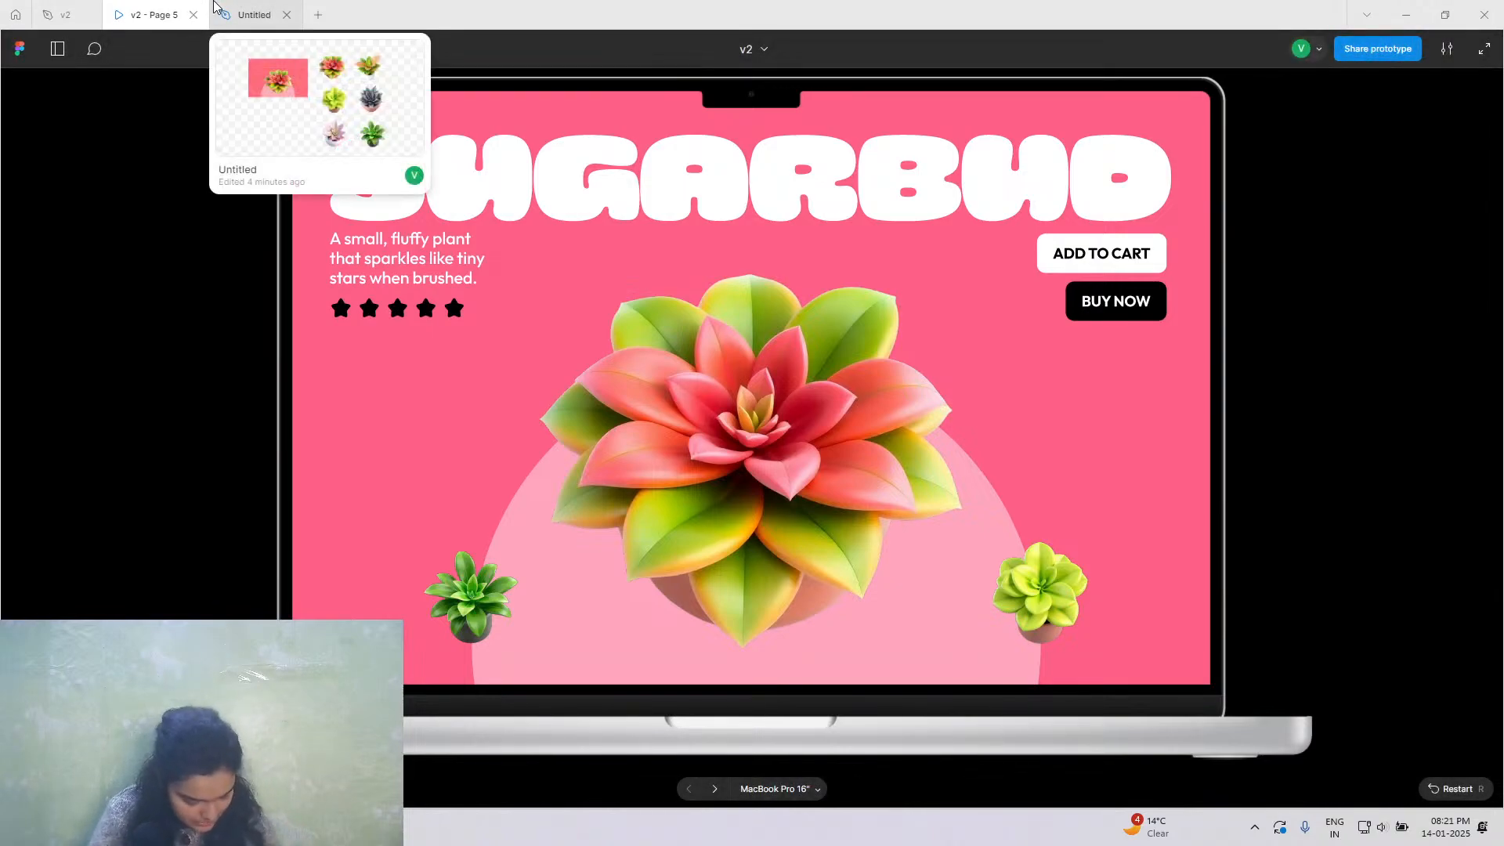
left_click(215, 6)
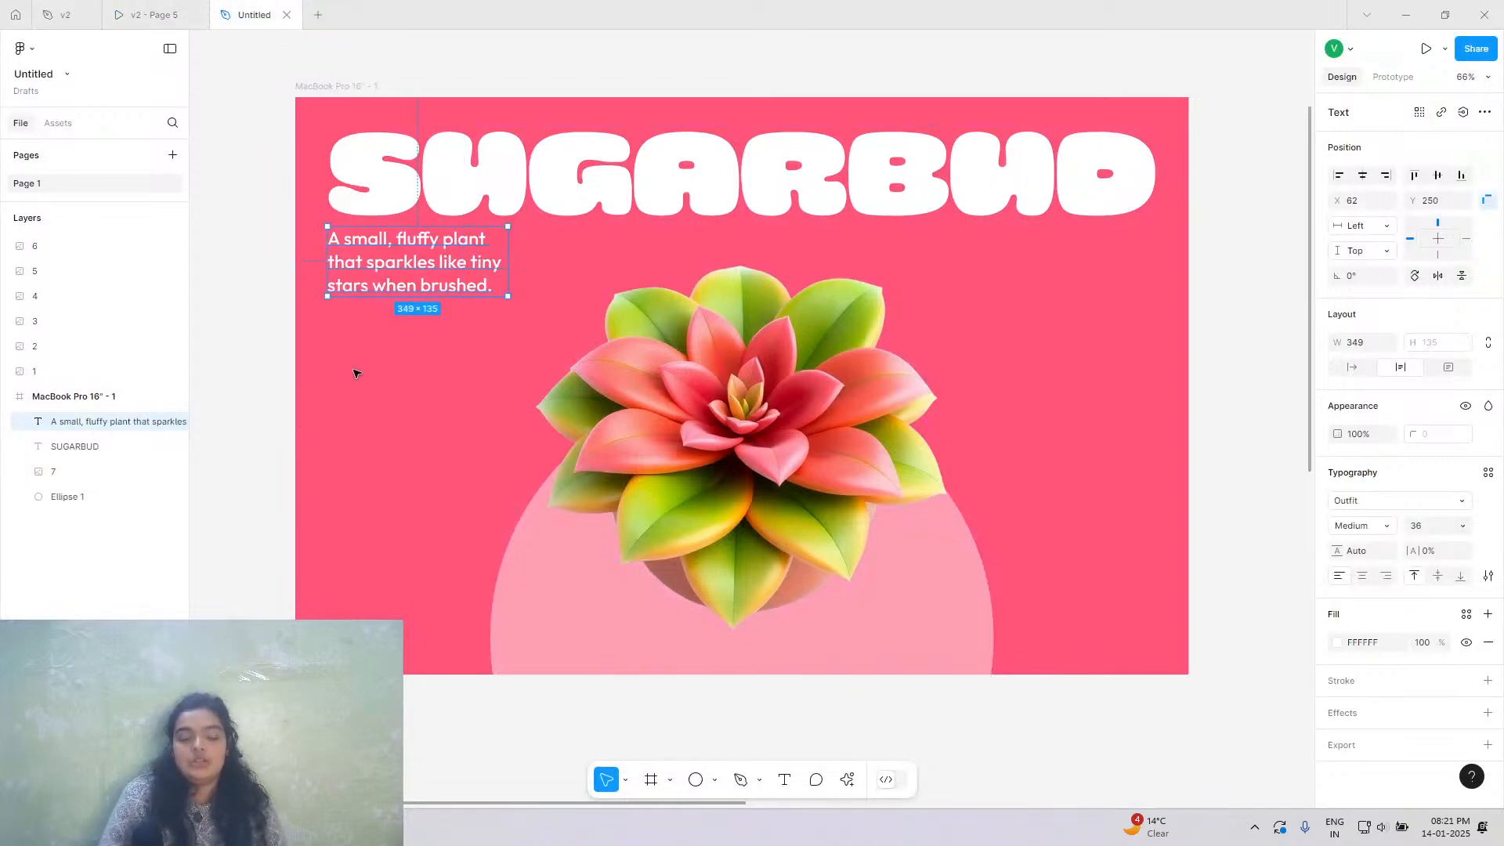
left_click(266, 331)
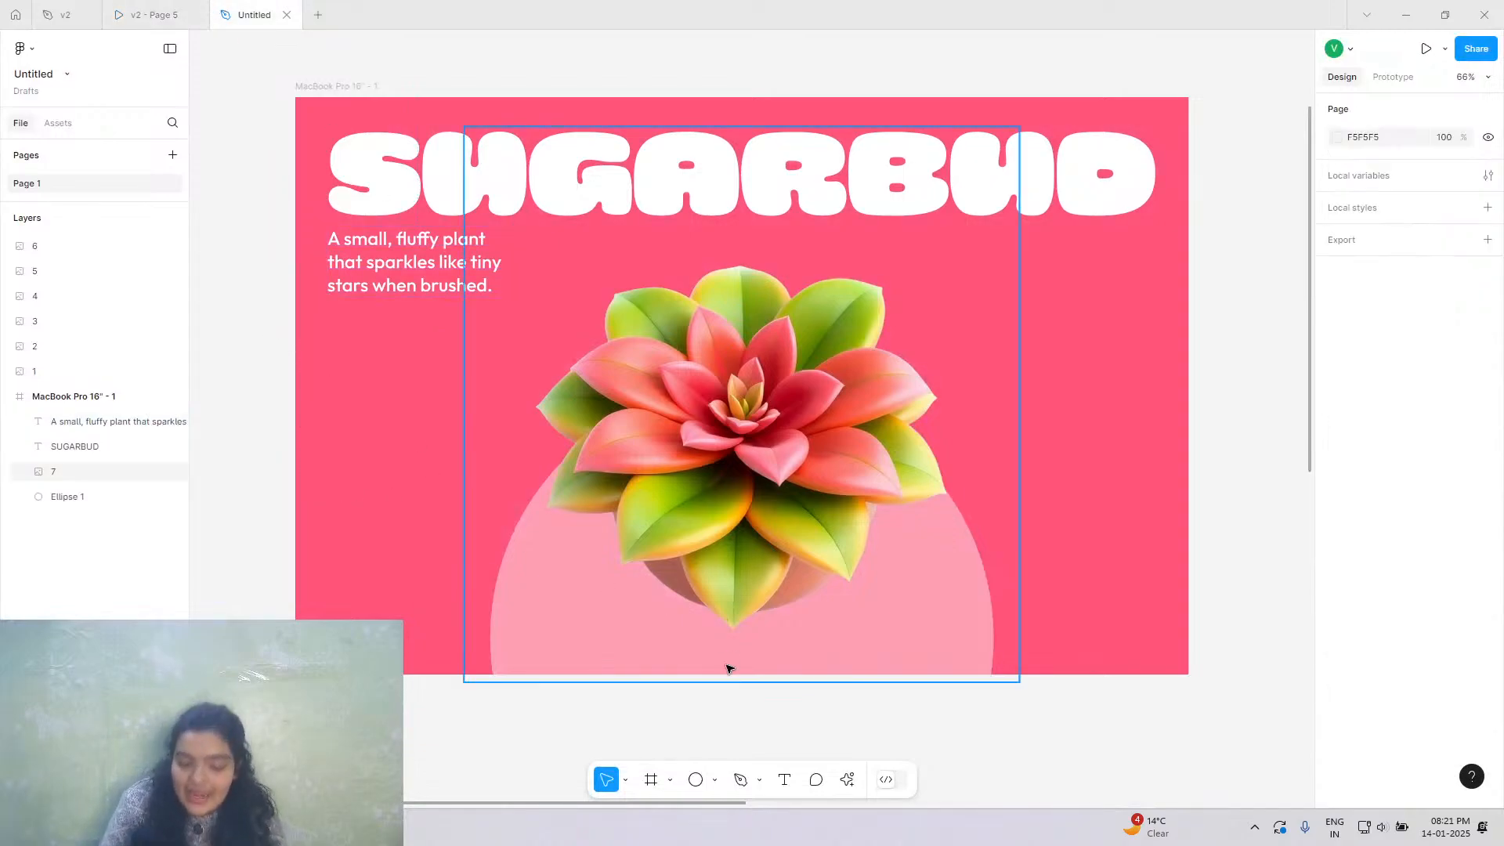
Launch the Iconify plugin and search its icons for "star".
left_click(848, 780)
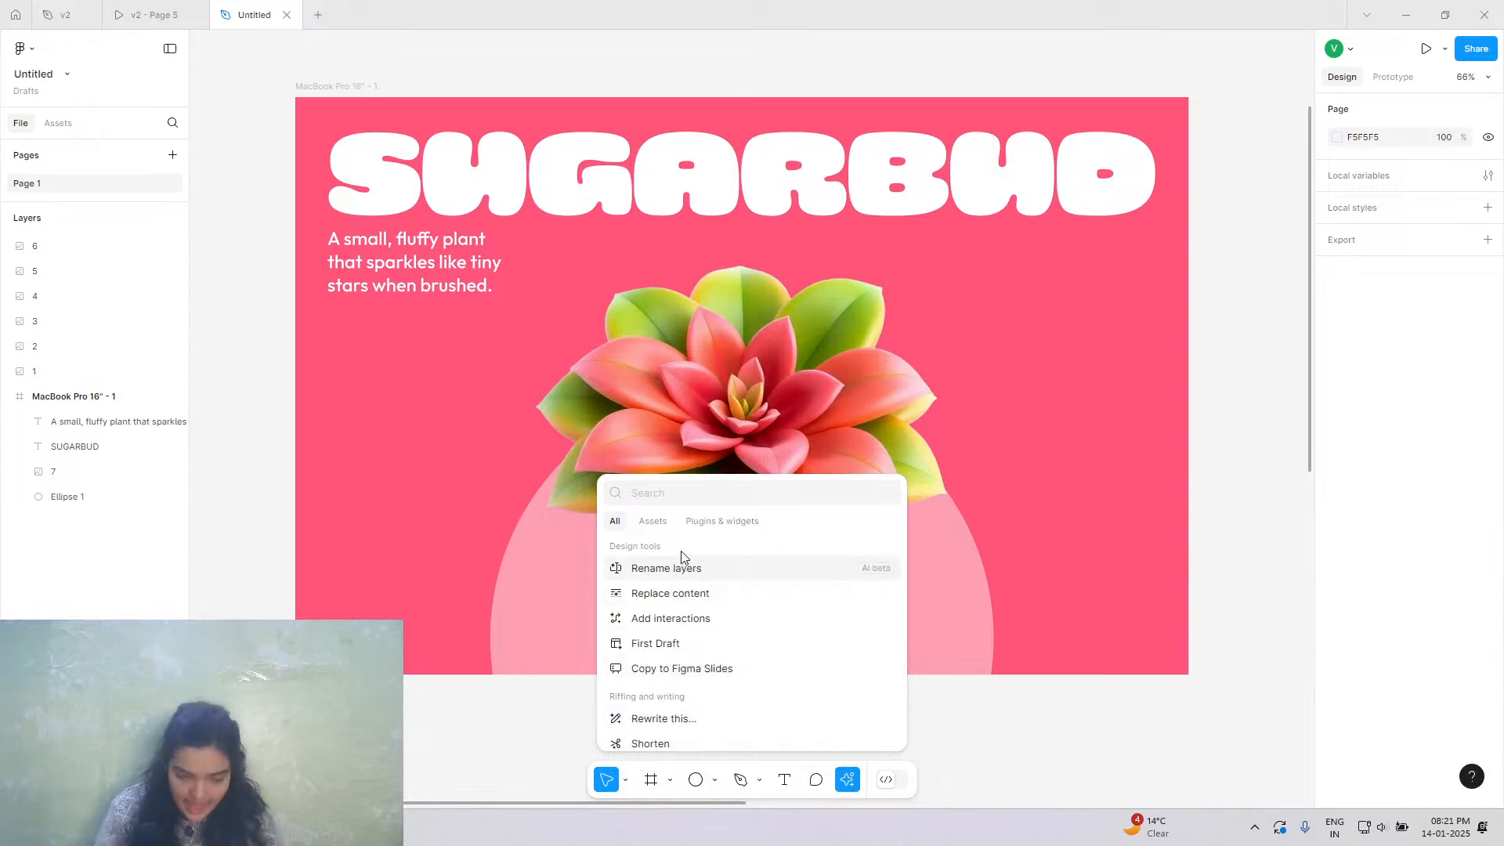
type("icon")
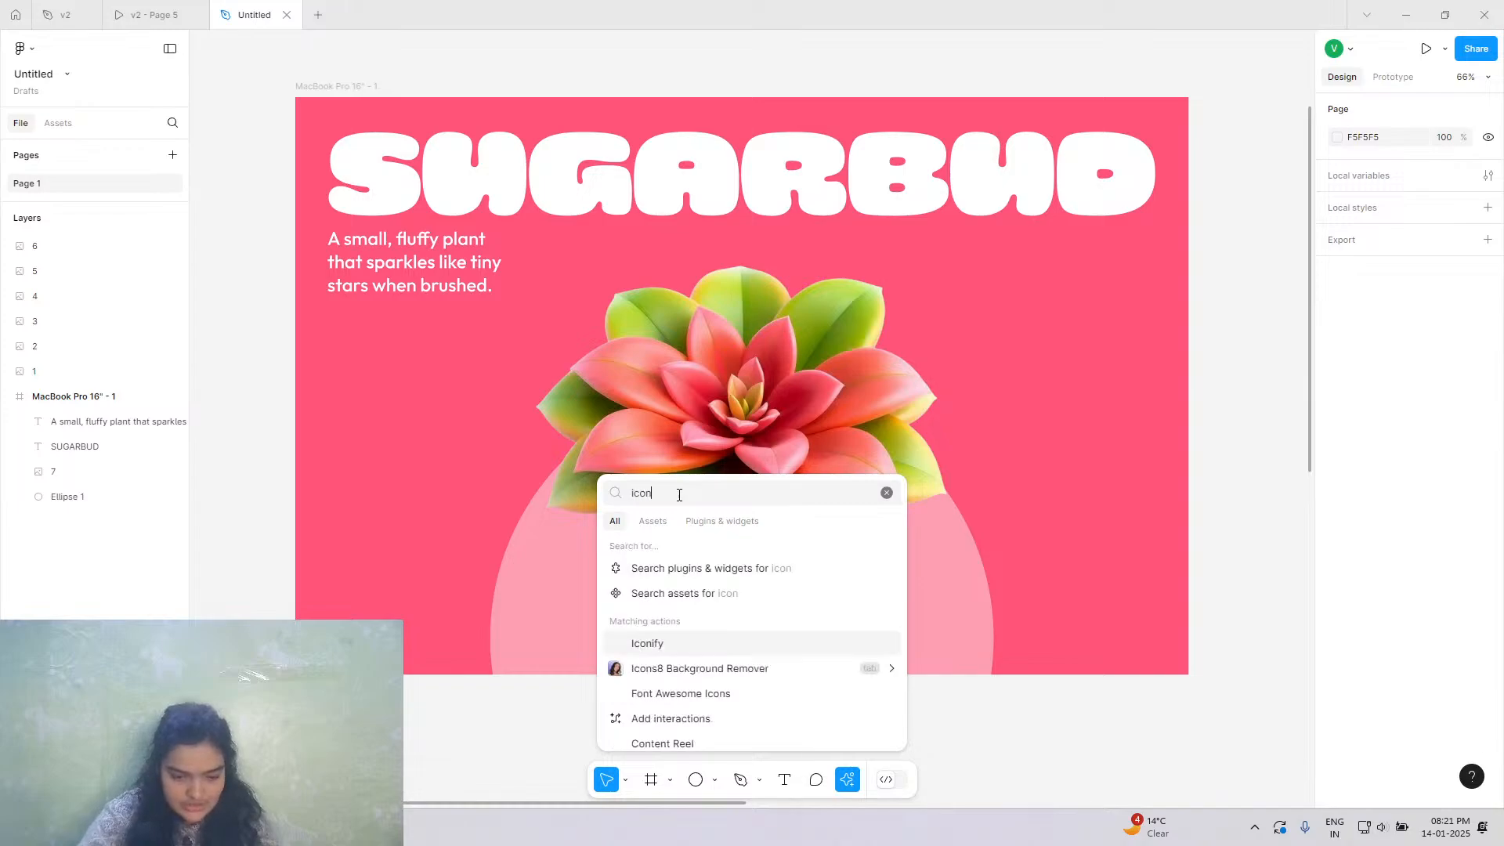
type("ify")
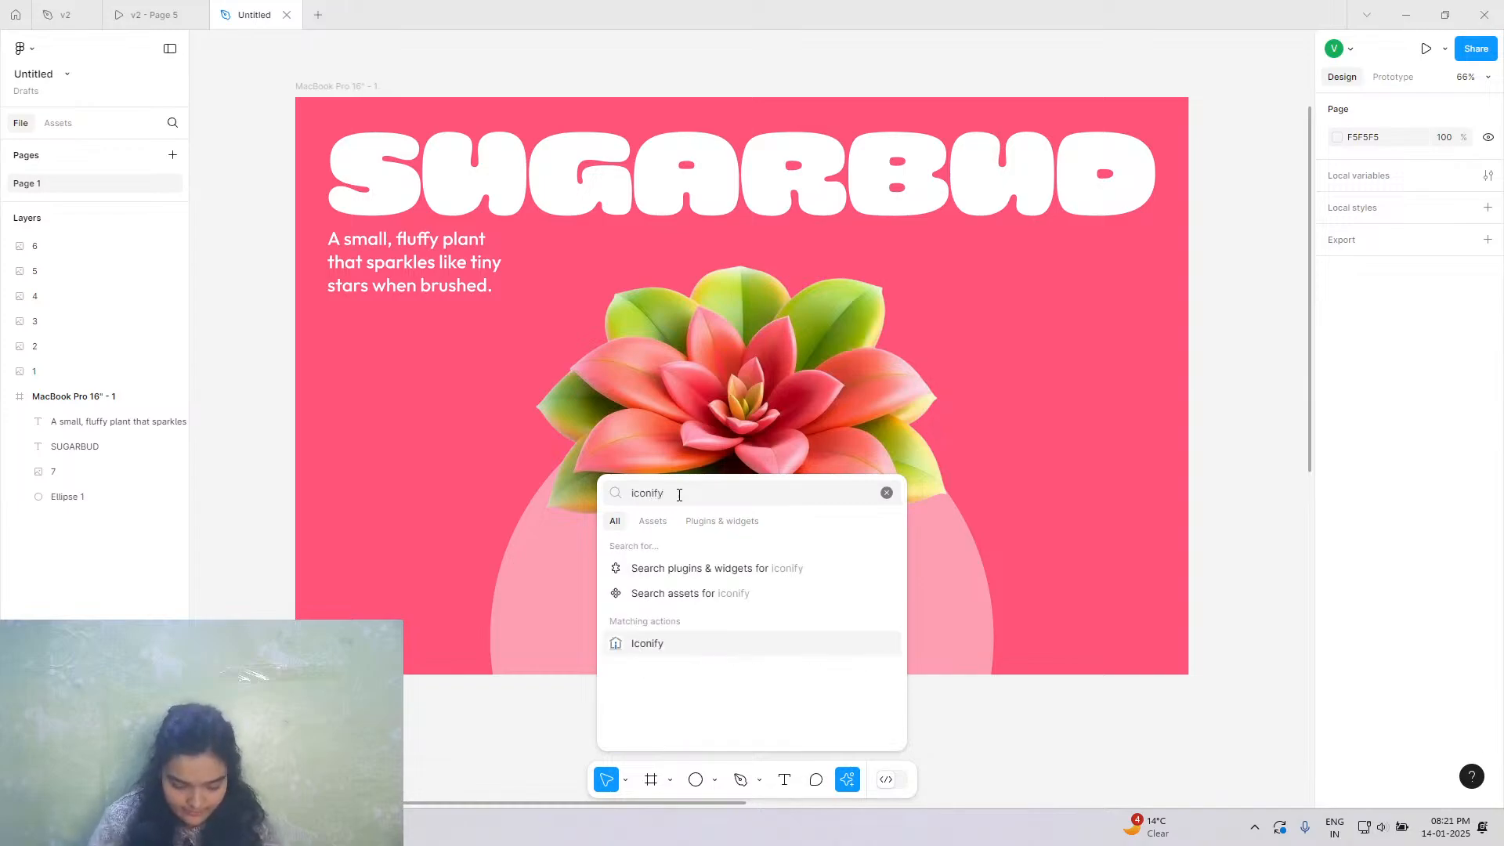
key("Return")
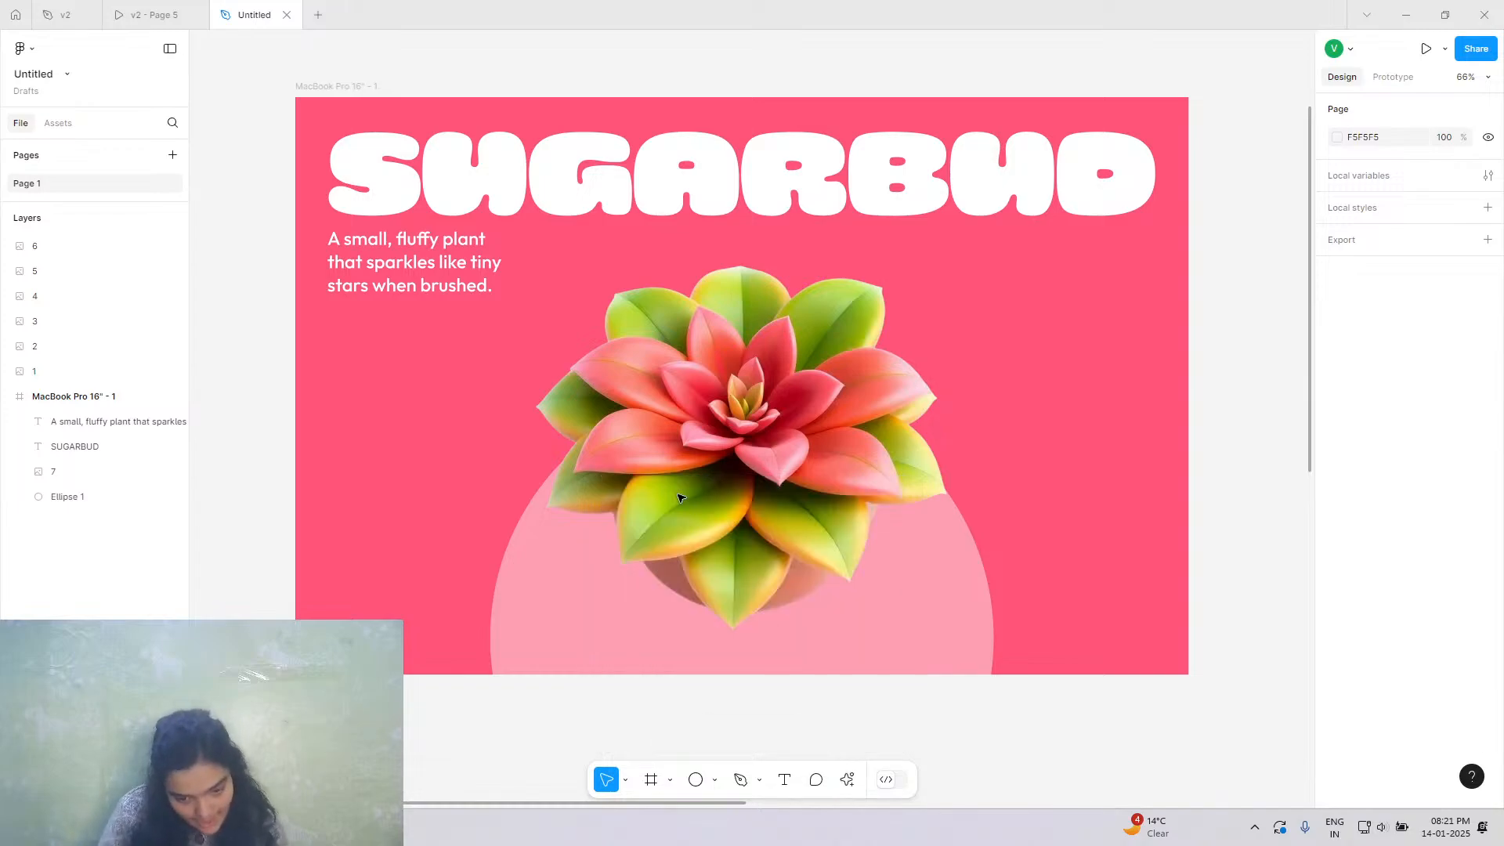
left_click(517, 281)
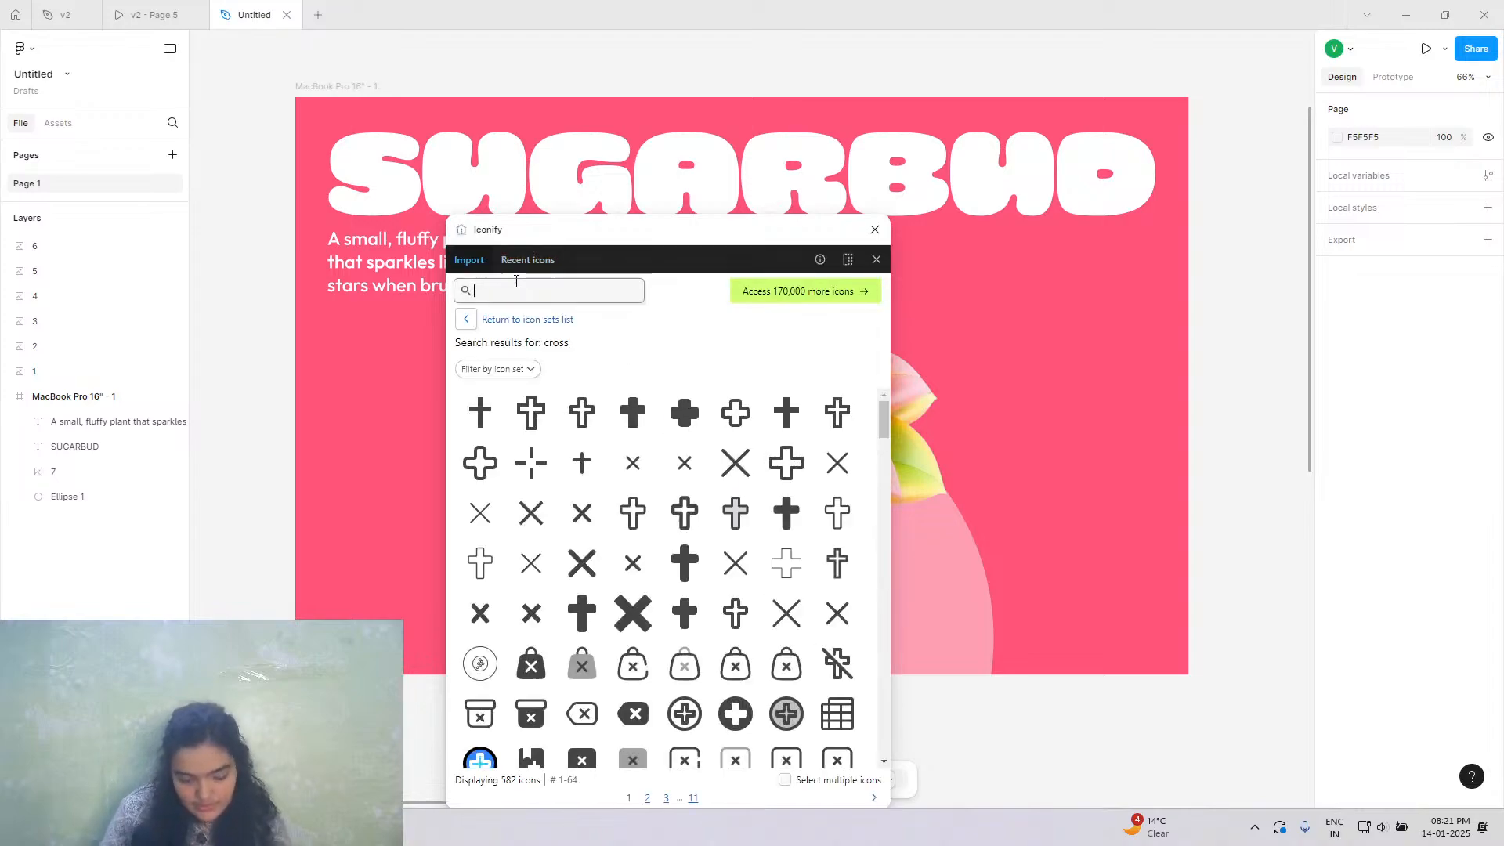
type("star")
key("Return")
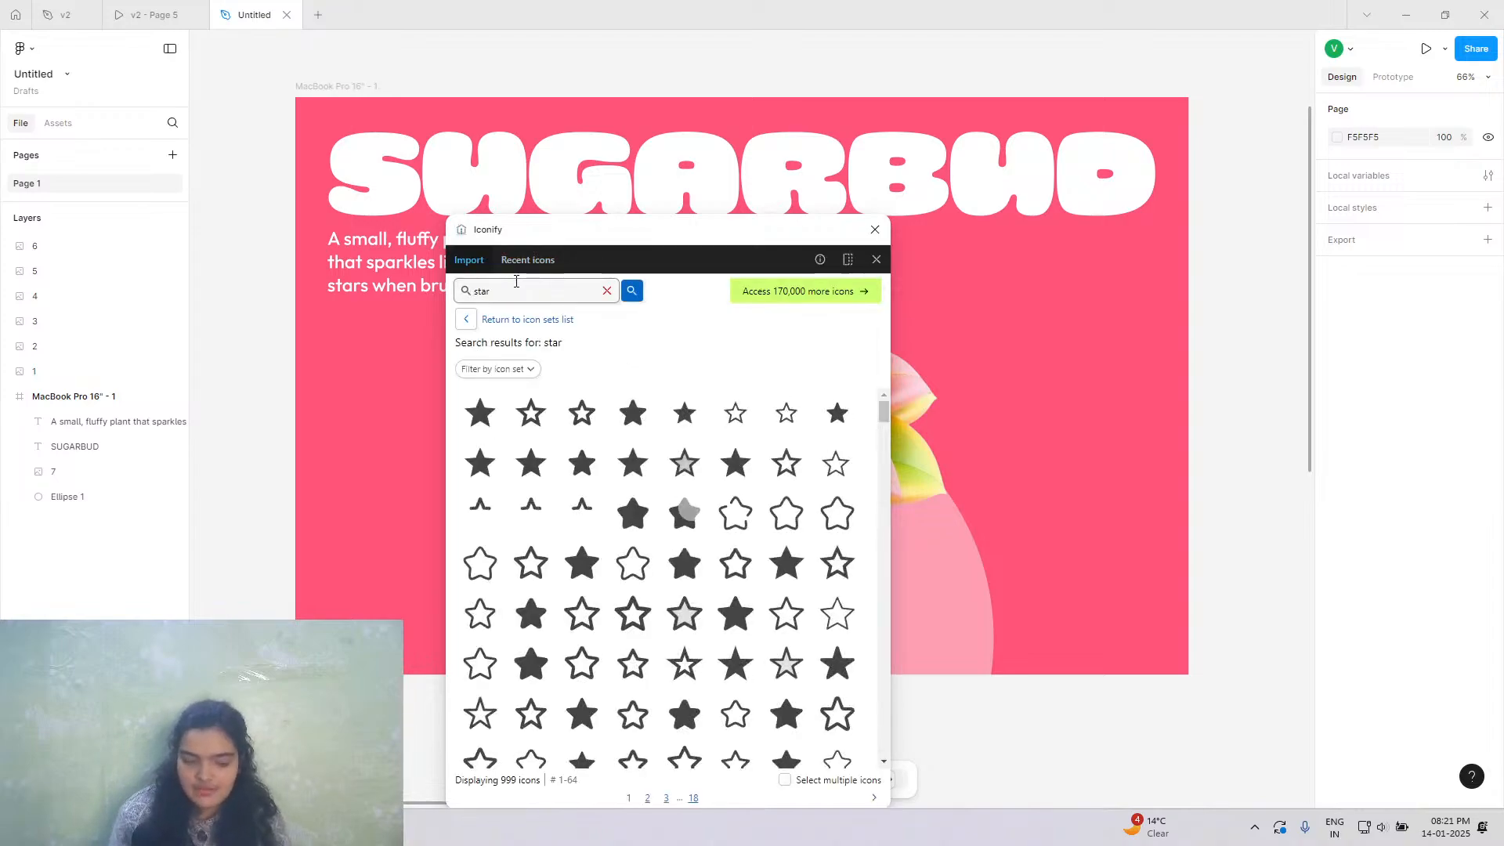
Import the solid rounded star icon (solar:star-bold) in white as a frame and close the icon plugin.
left_click(632, 517)
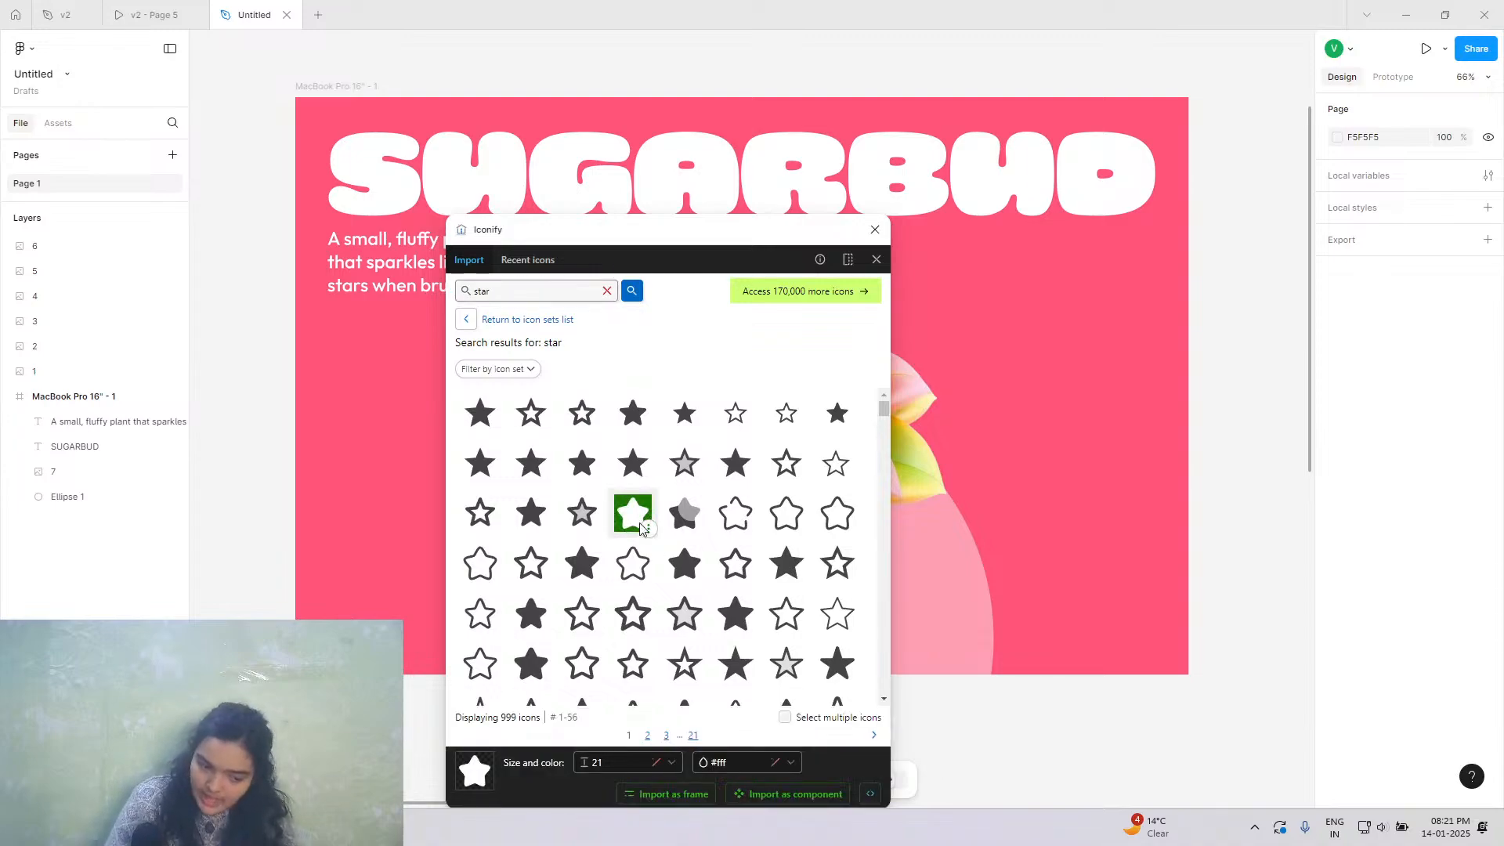
left_click(690, 795)
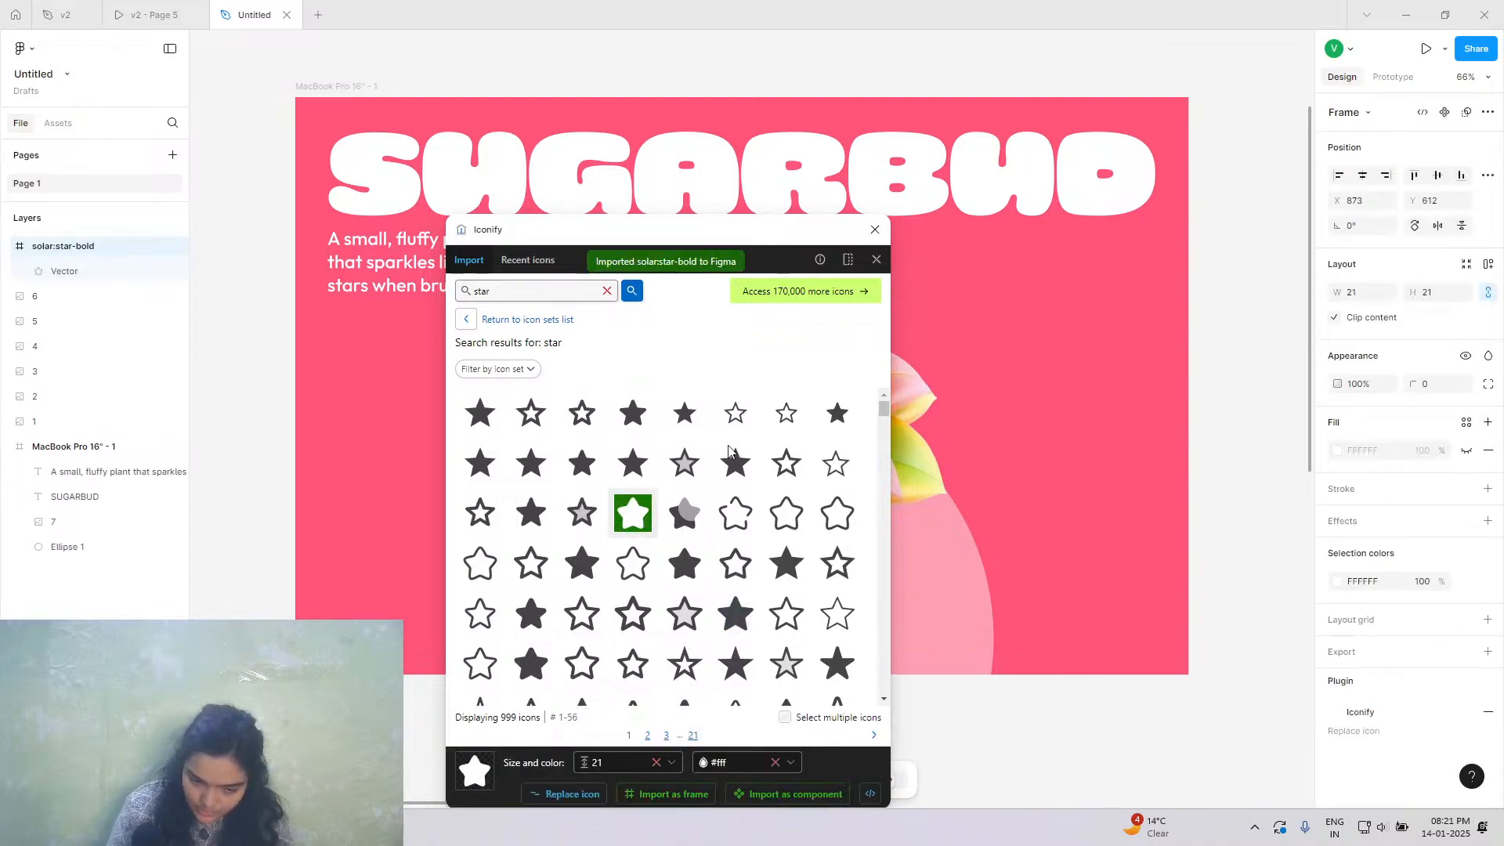
left_click(877, 231)
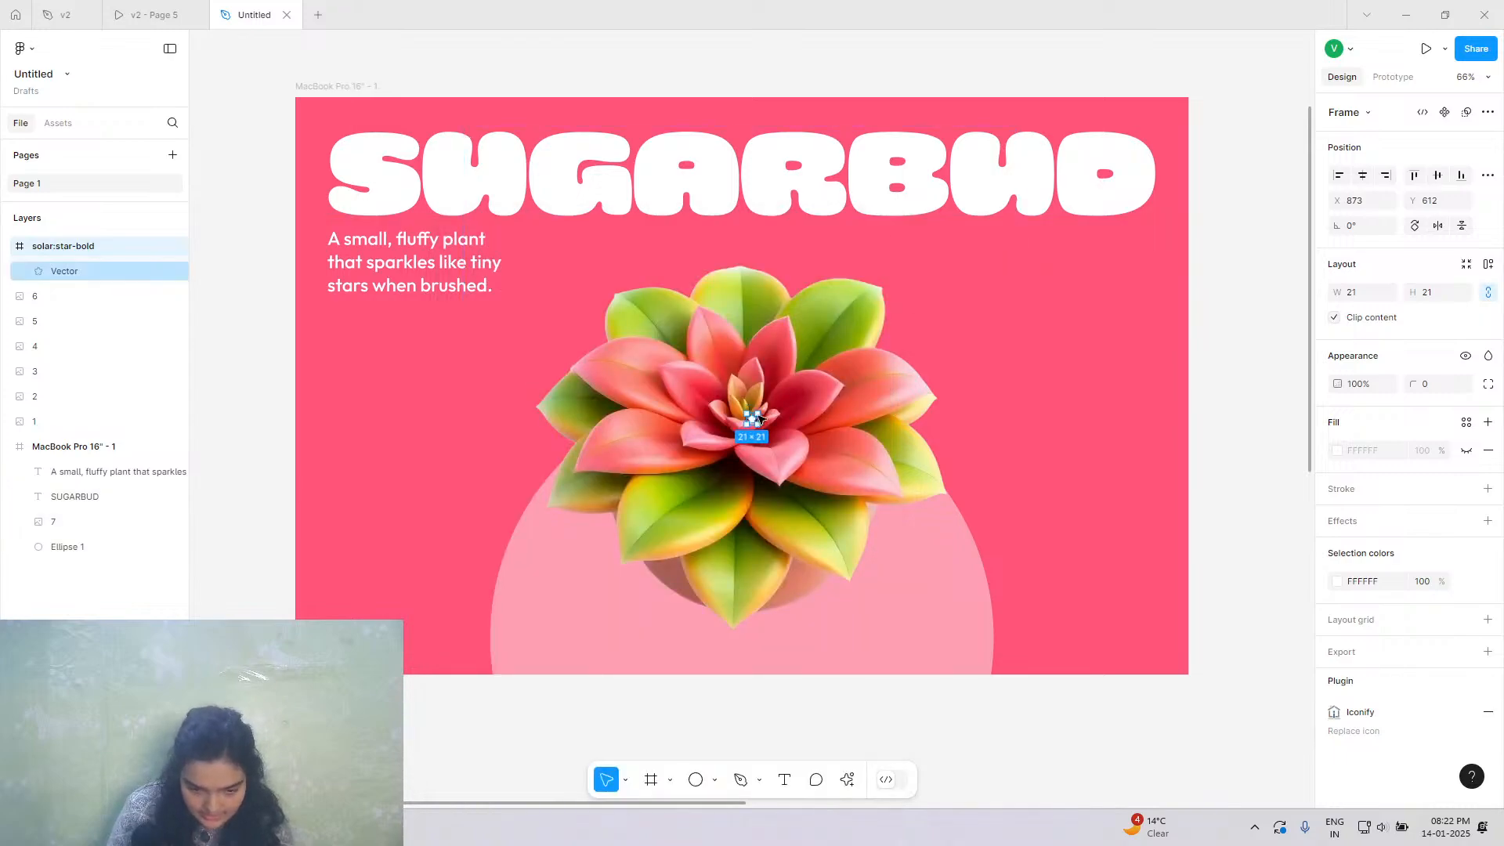
Move the star under the description at about X 60, Y 390 and resize it to about 44 × 44.
left_click_drag(760, 420, 783, 424)
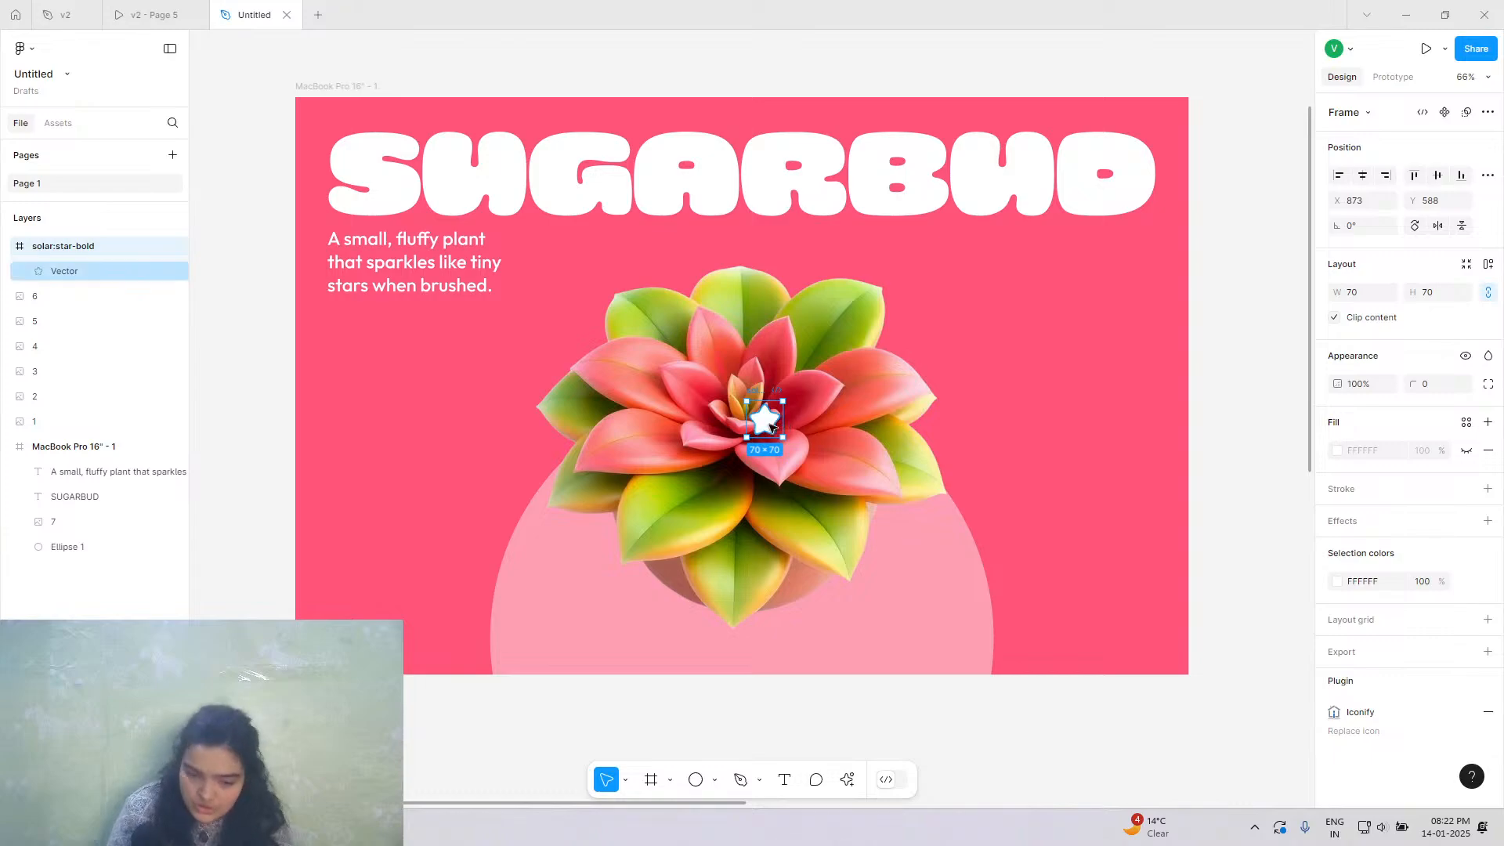
left_click_drag(734, 427, 312, 320)
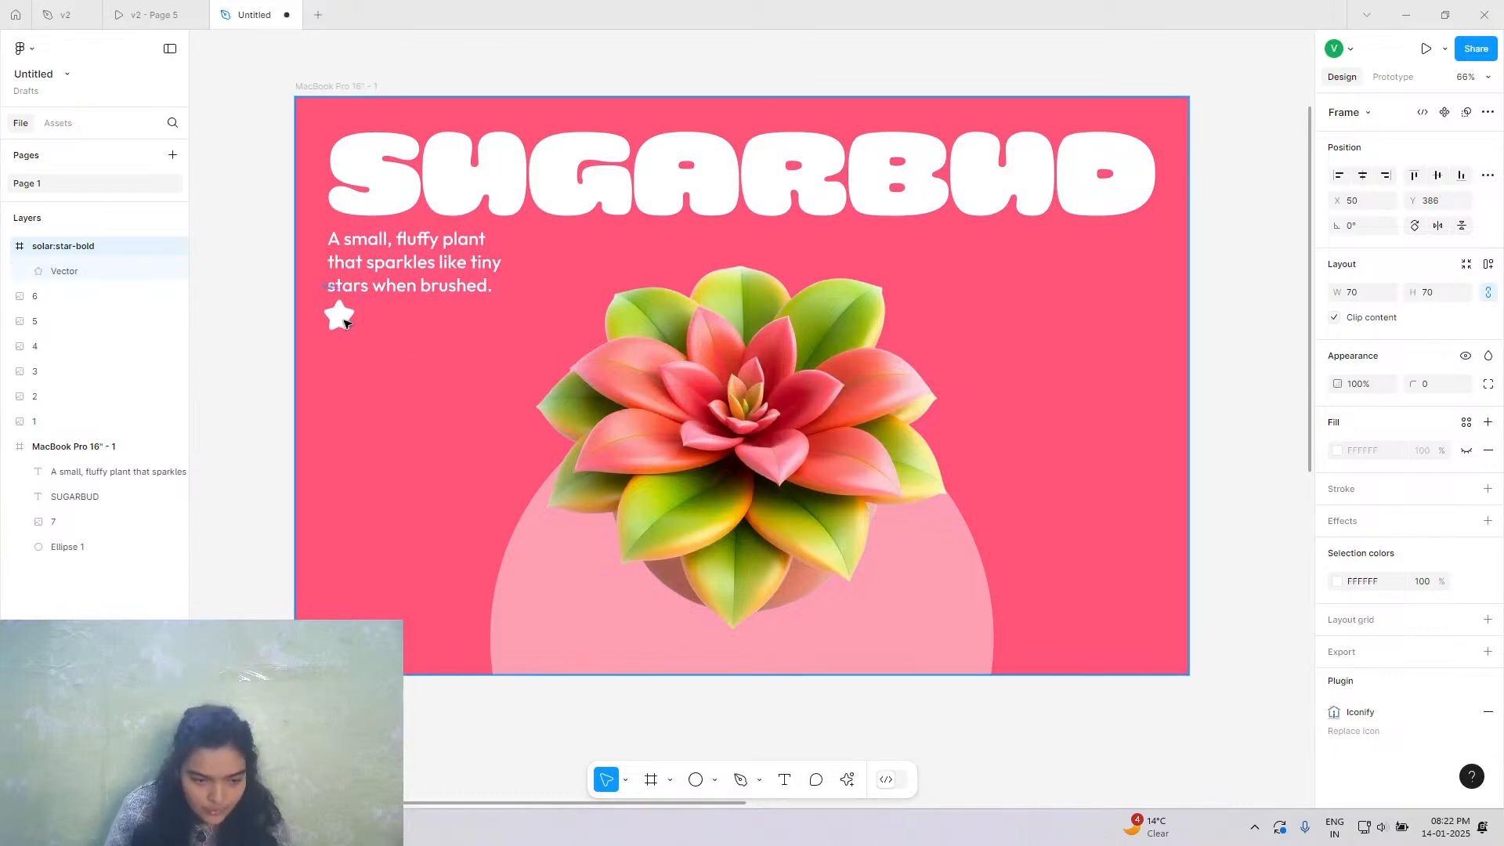
scroll(345, 324, "up", 3)
scroll(345, 324, "up", 5)
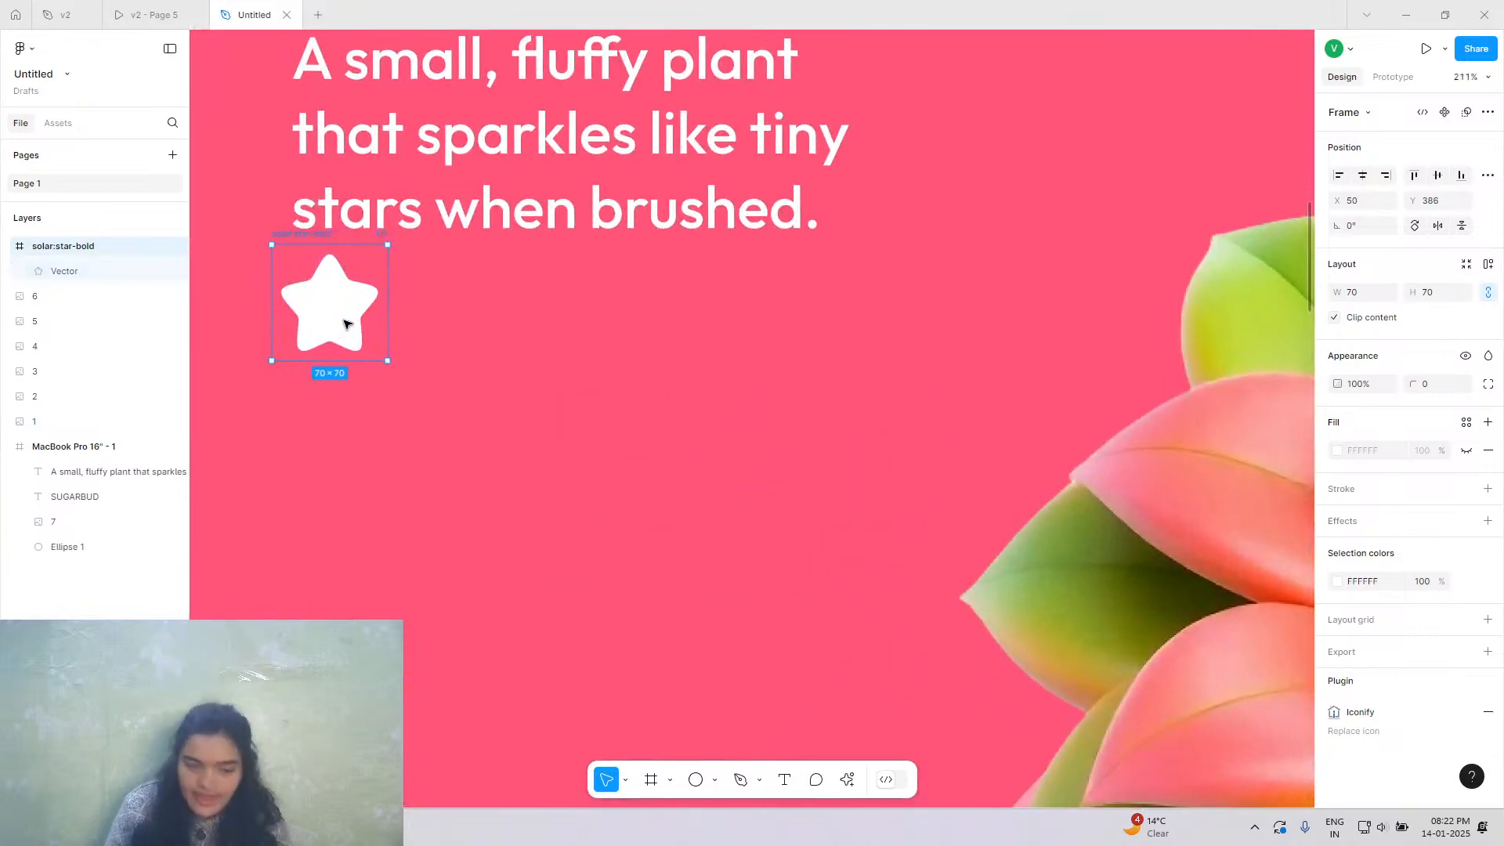
left_click(335, 242)
left_click(332, 248)
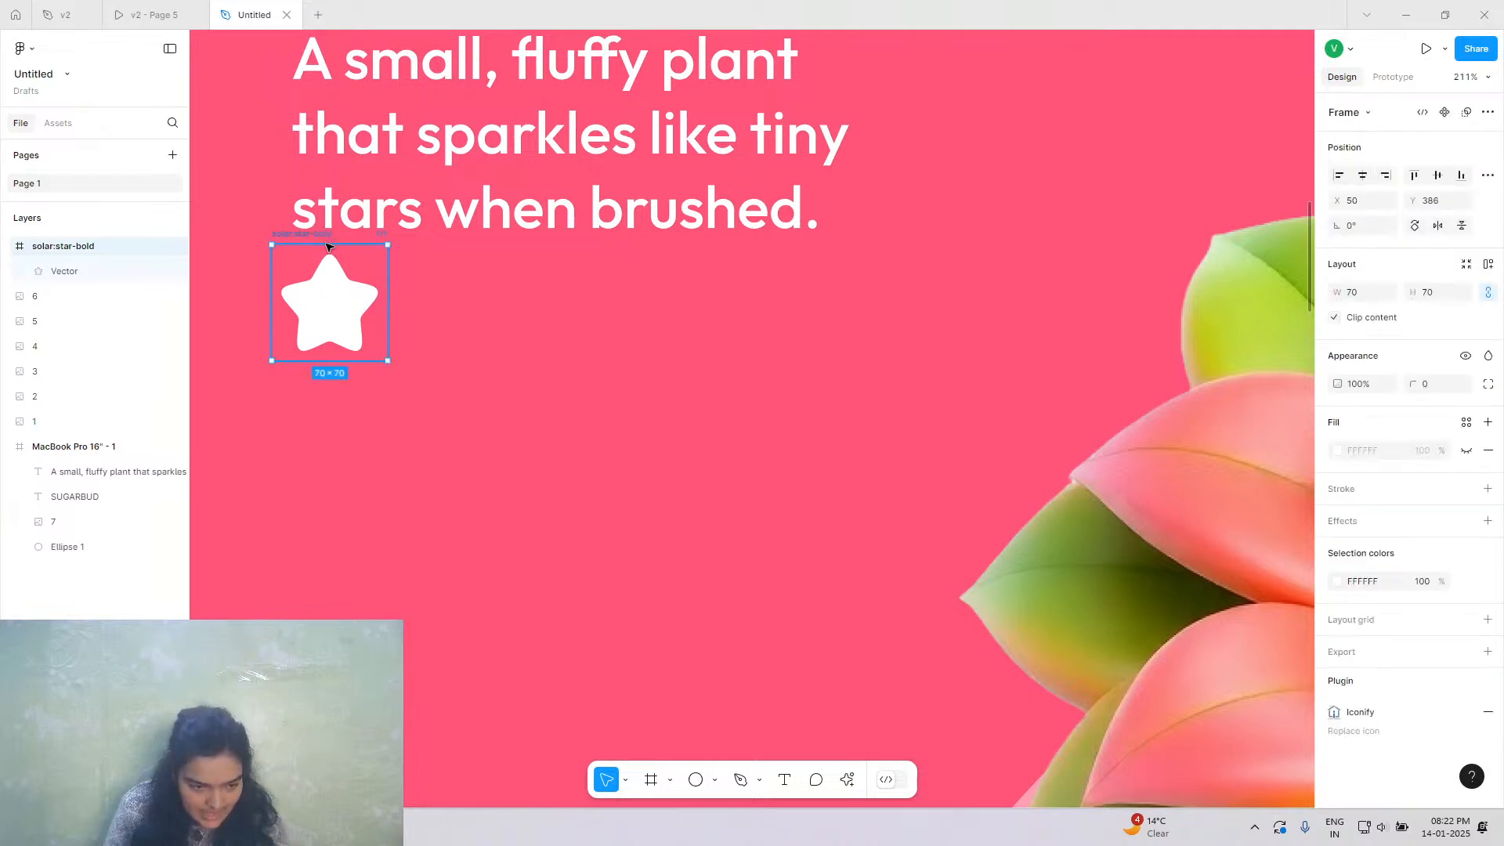
left_click_drag(317, 281, 316, 281)
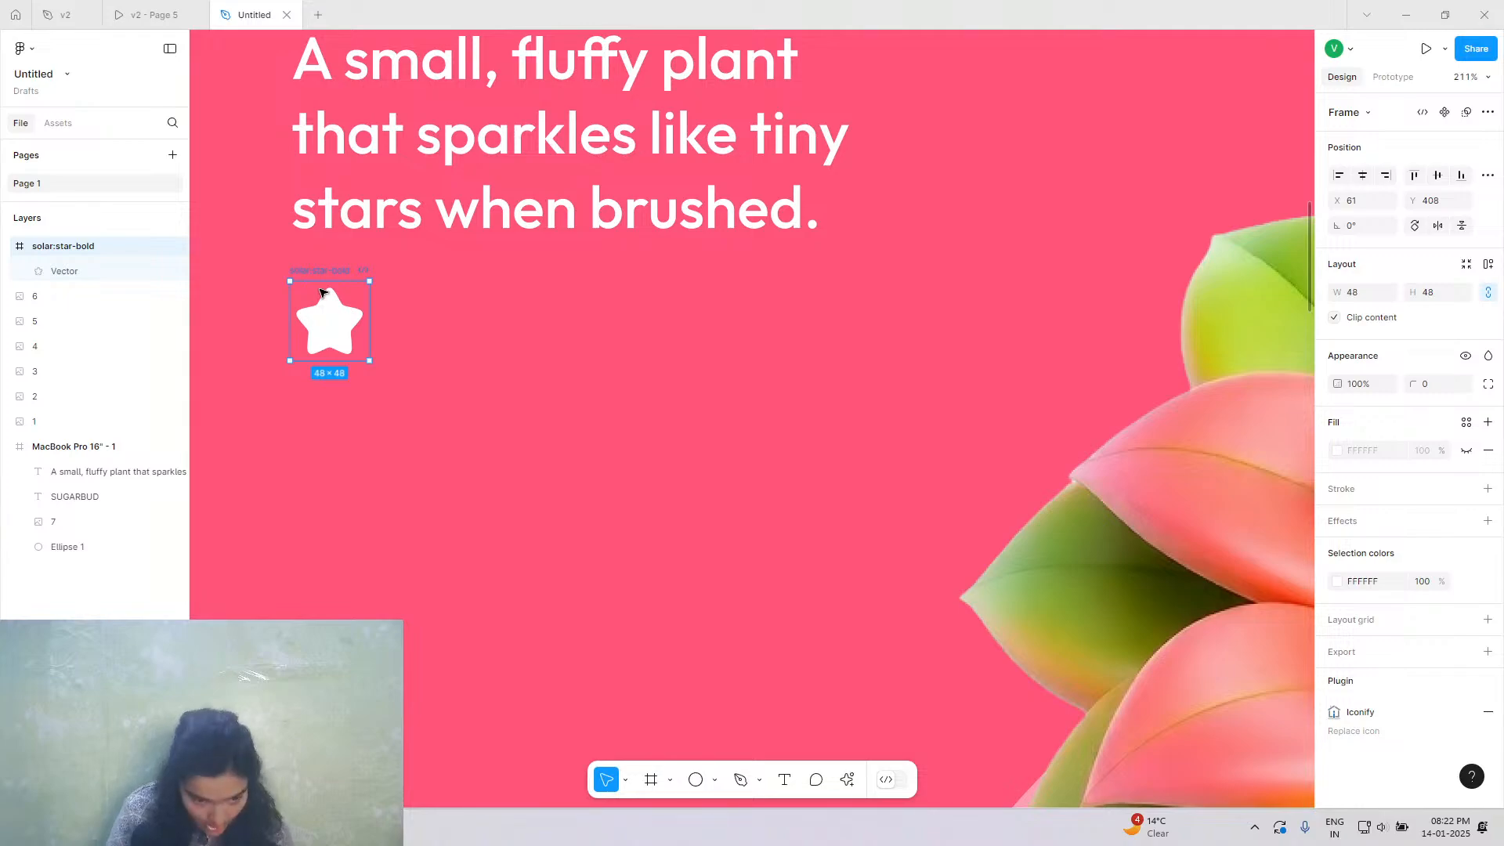
left_click(328, 288)
left_click(328, 278)
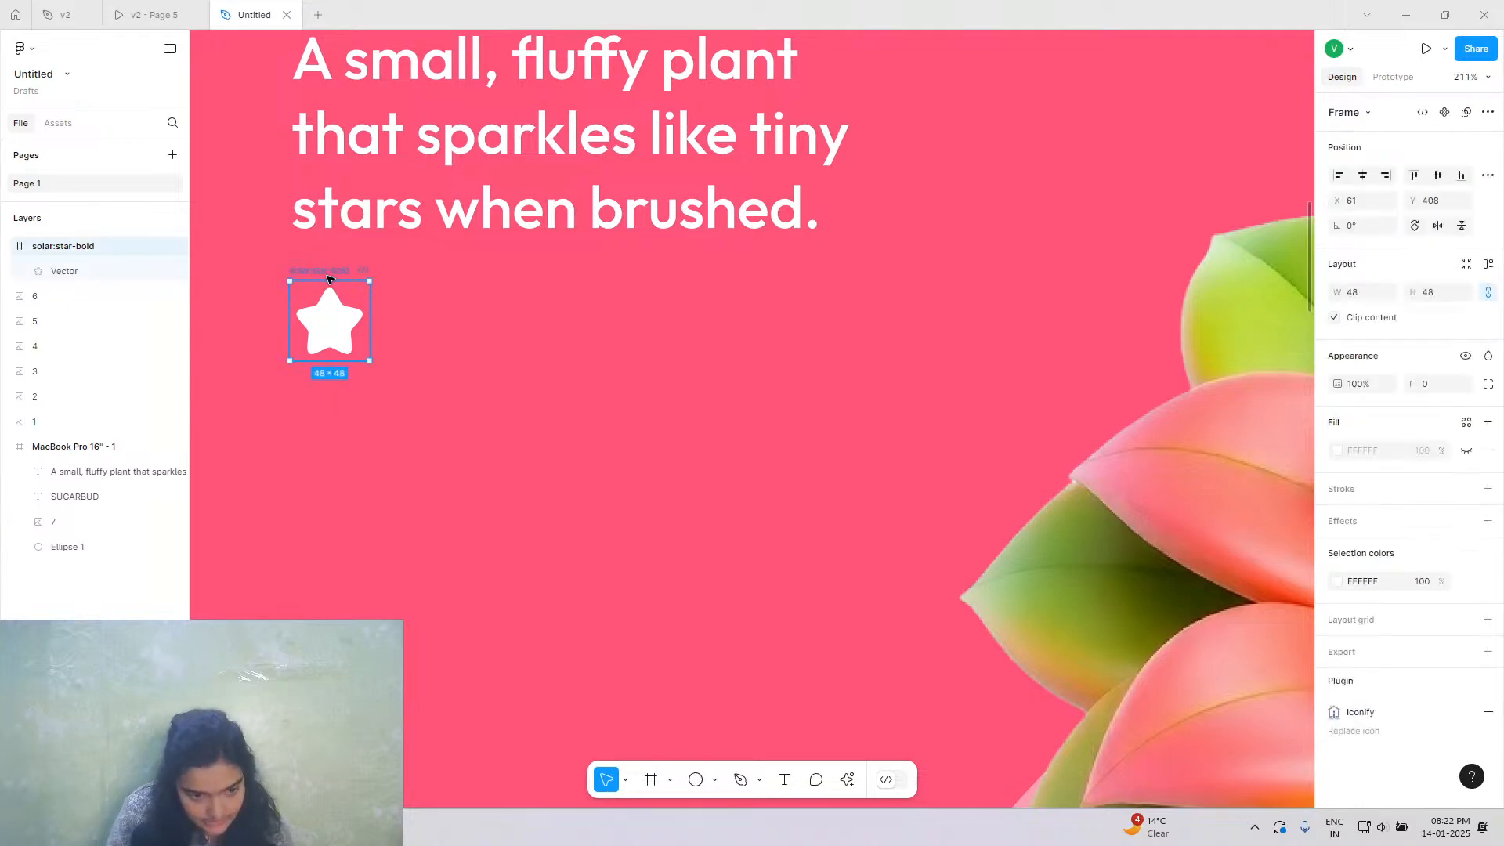
mouse_move(328, 278)
left_mouse_down()
mouse_move(326, 323)
mouse_move(331, 291)
left_mouse_up()
key("ctrl+z")
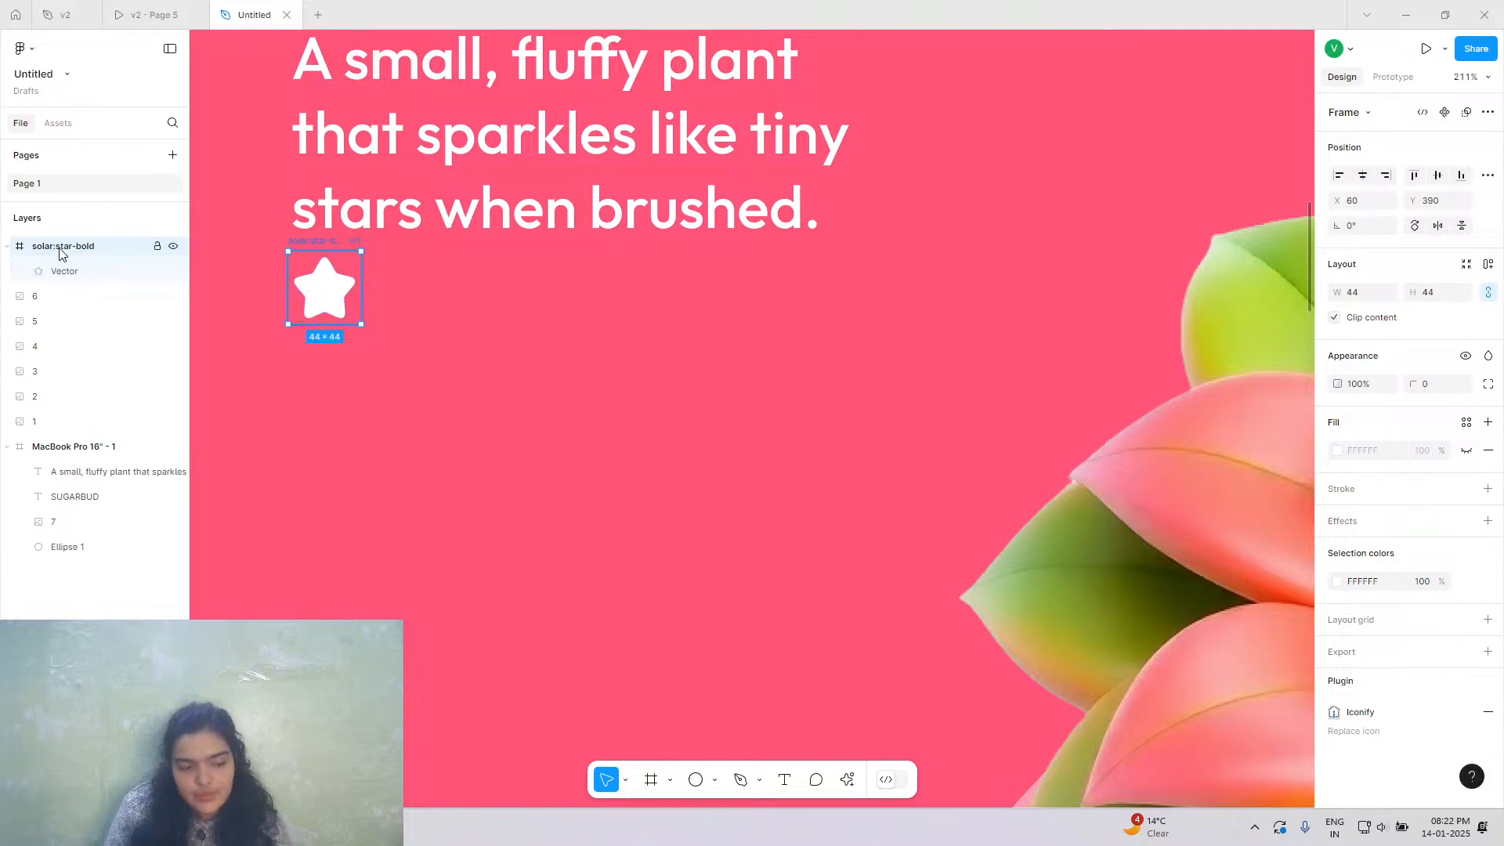
Nest the star's layer inside the MacBook Pro 16" - 1 frame and align it to the description's left edge at X 62, Y 392.
left_click_drag(61, 253, 85, 468)
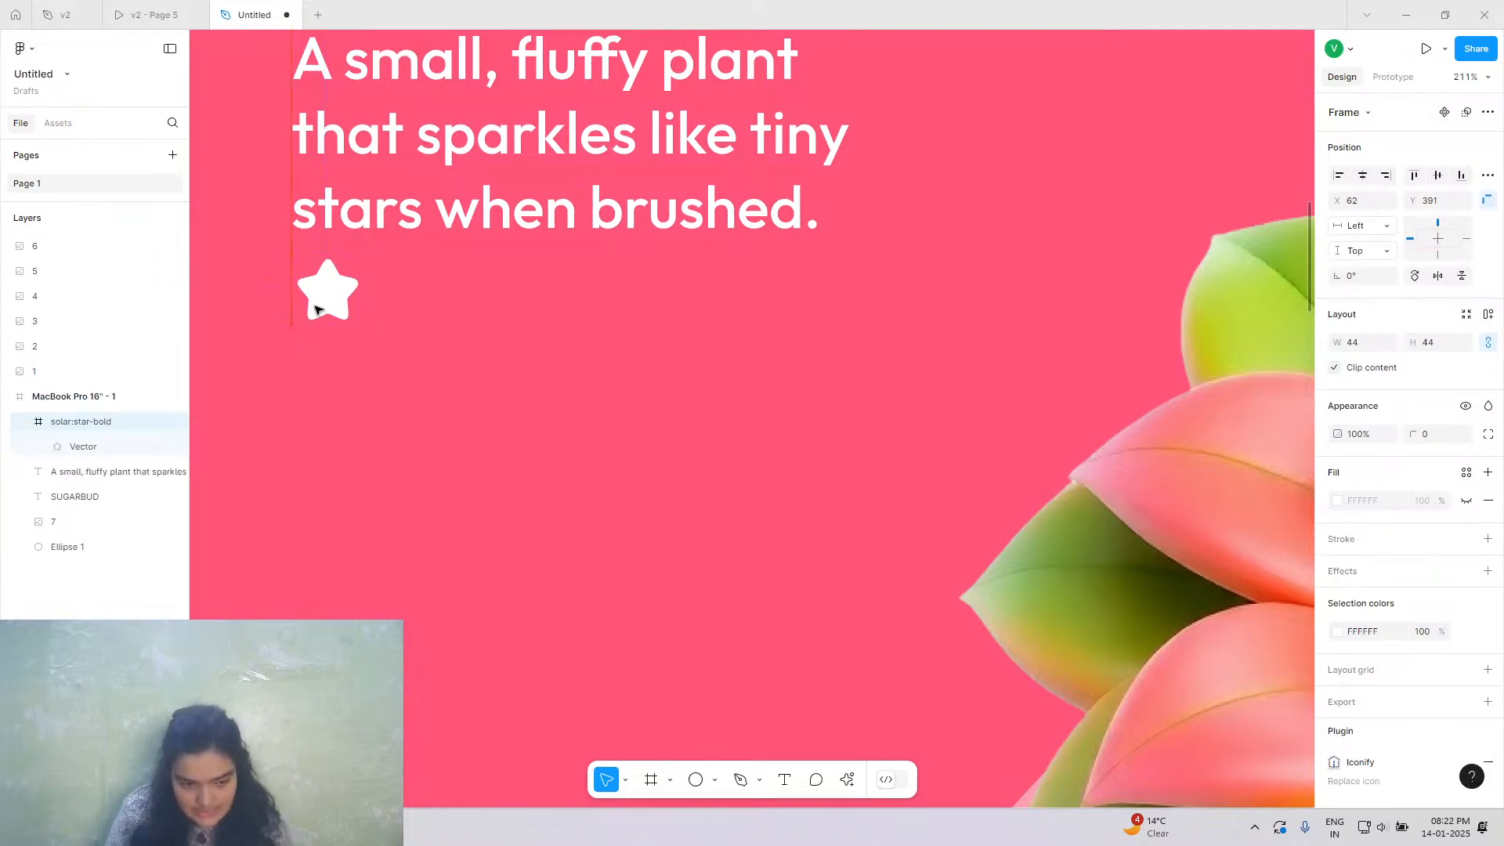
left_click(313, 308)
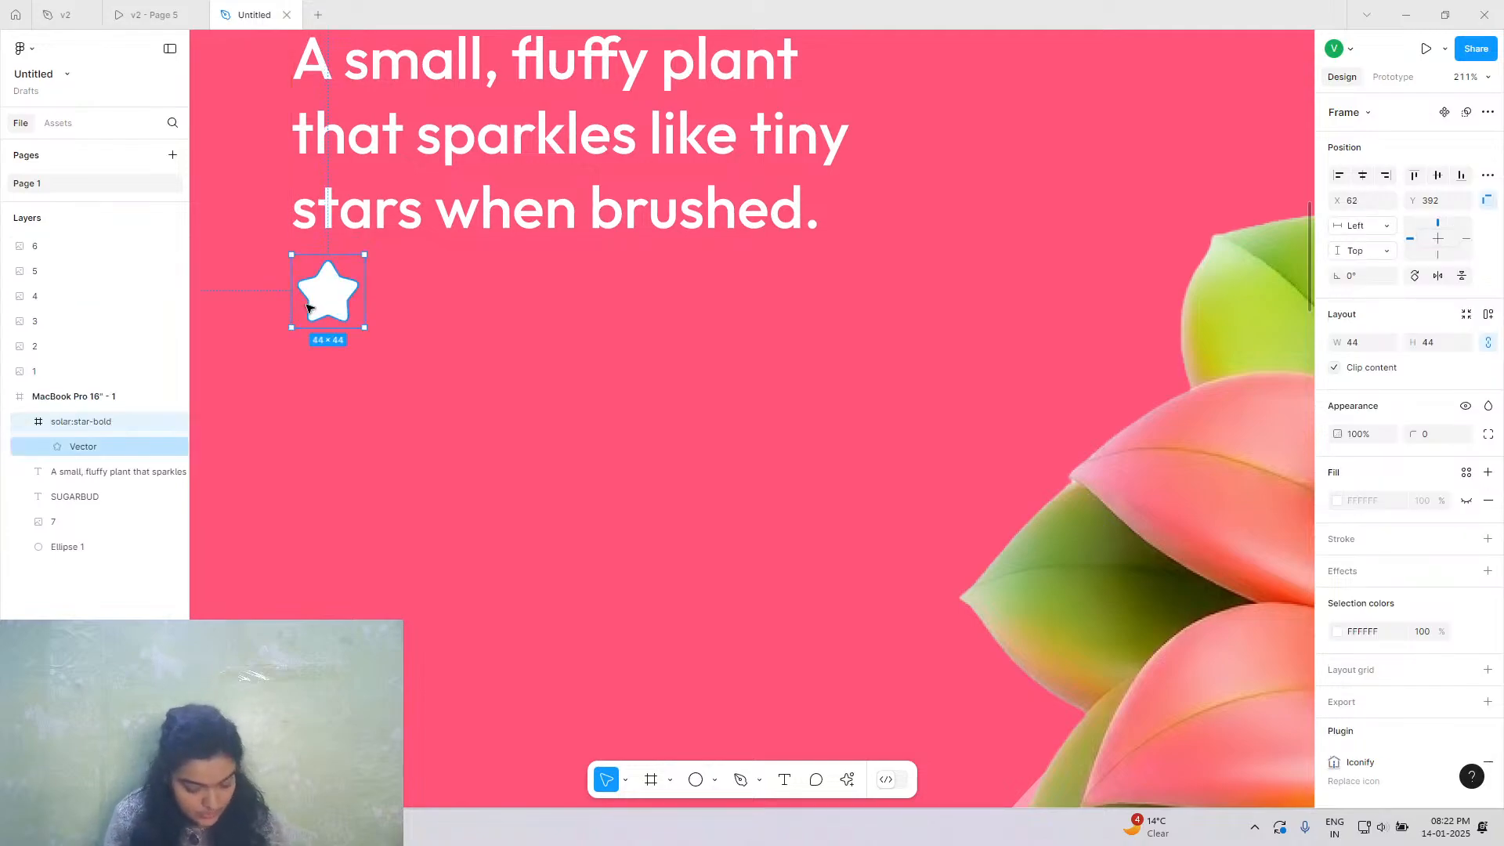
Duplicate the star four times to form a horizontal row of five under the description.
left_click_drag(339, 296, 398, 307)
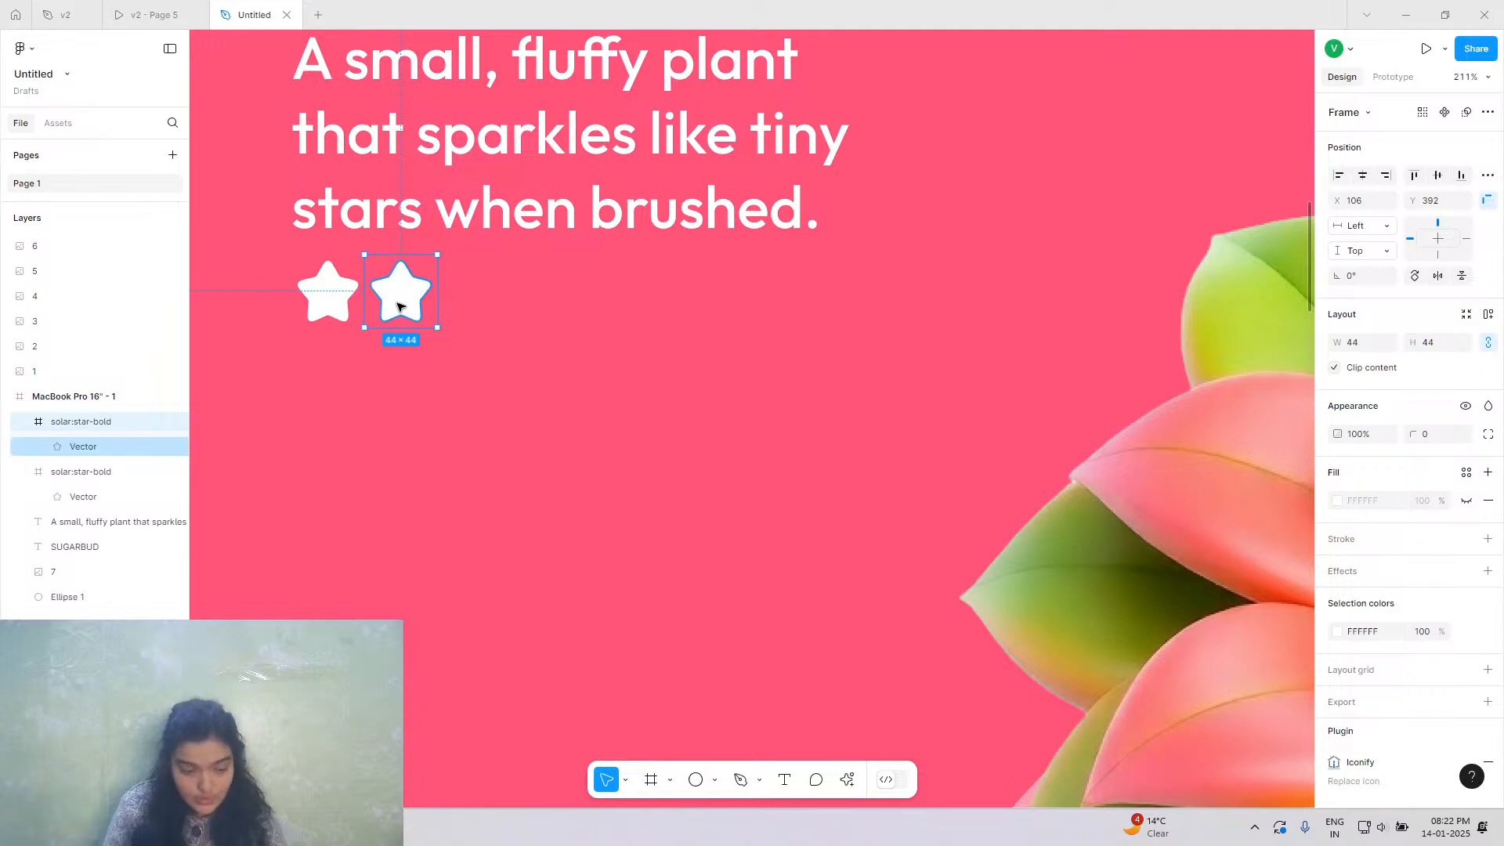
key("ctrl+d")
left_click_drag(399, 307, 481, 301)
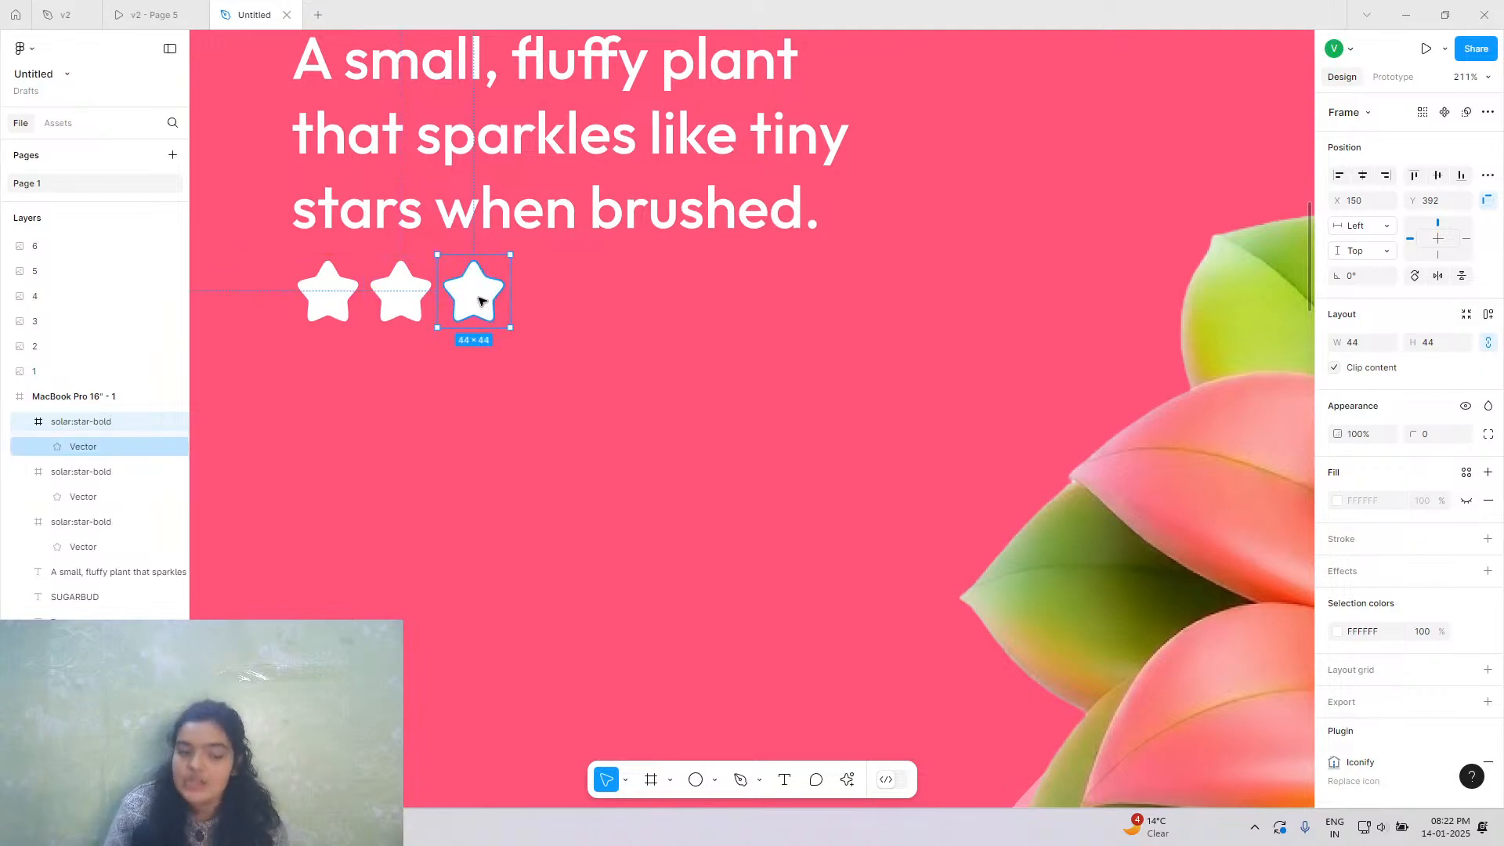
key("ctrl+d")
left_click_drag(555, 304, 566, 304)
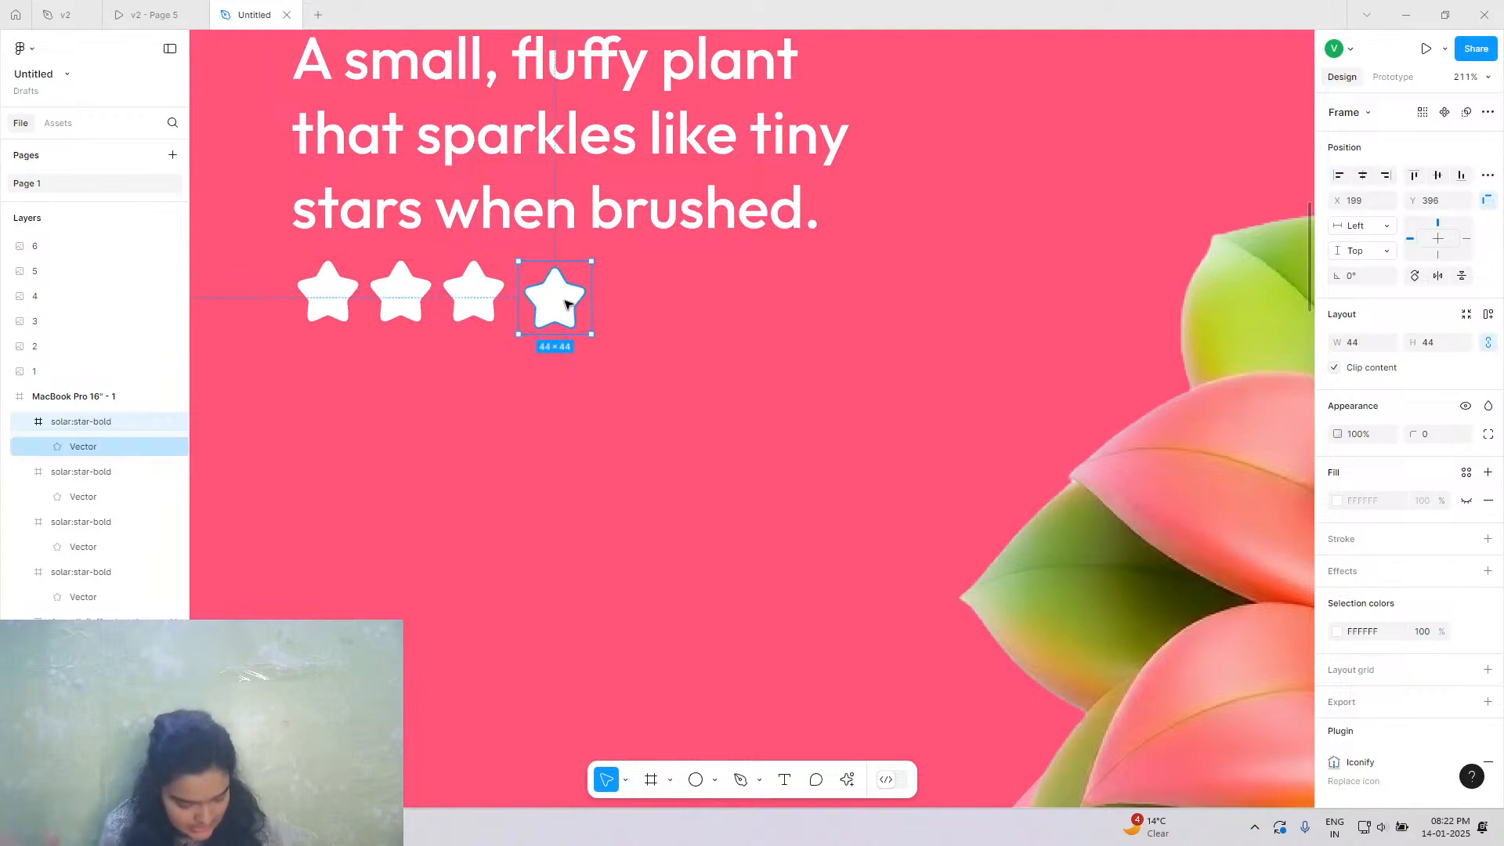
left_click_drag(566, 304, 644, 297)
Align the fourth star with the rest of the row at Y 392 and select all five stars.
left_click(553, 298)
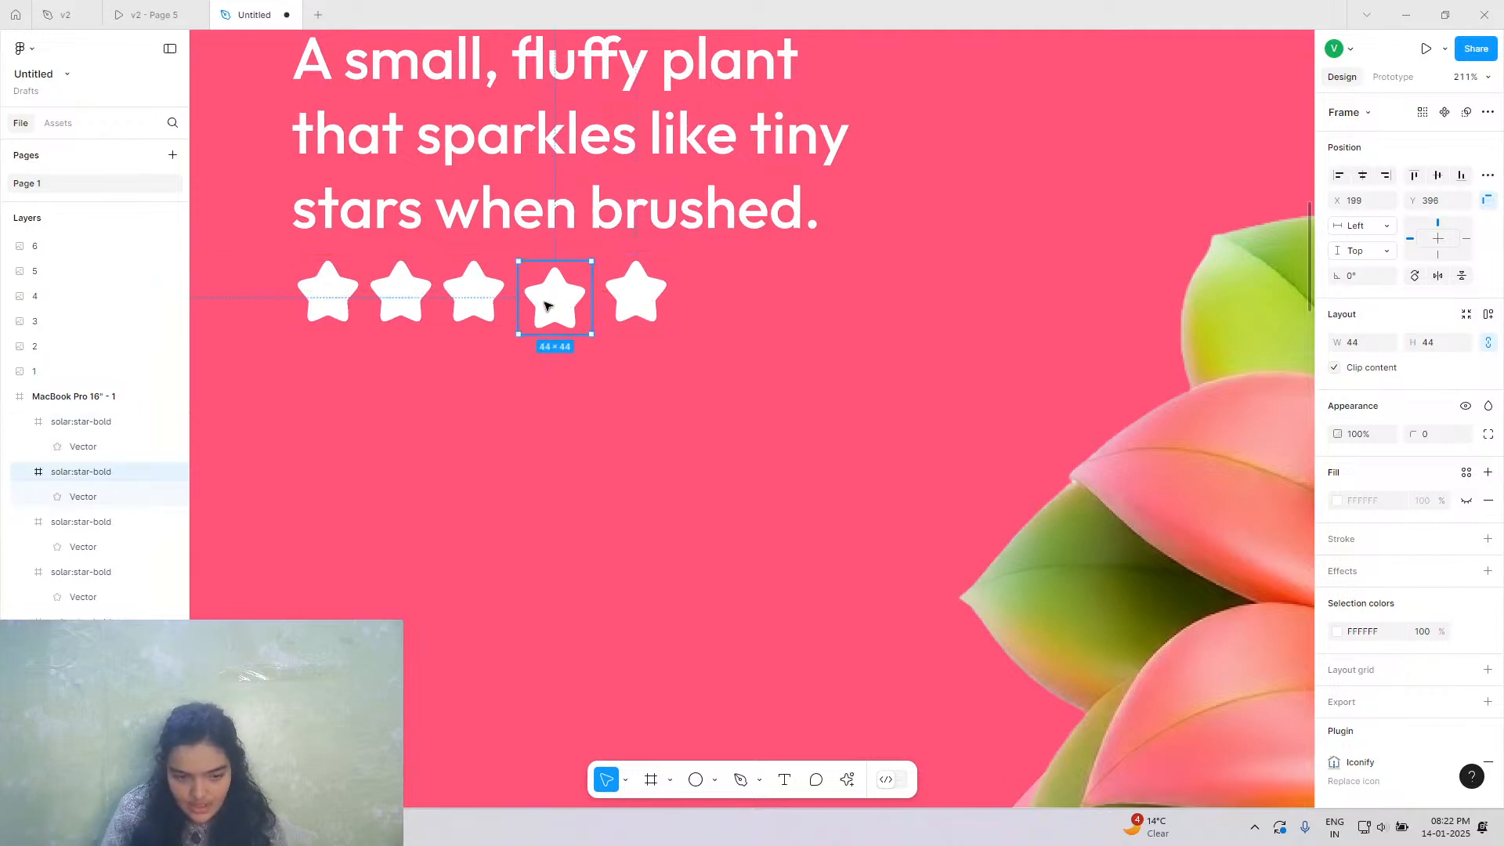
left_click(474, 292, "shift")
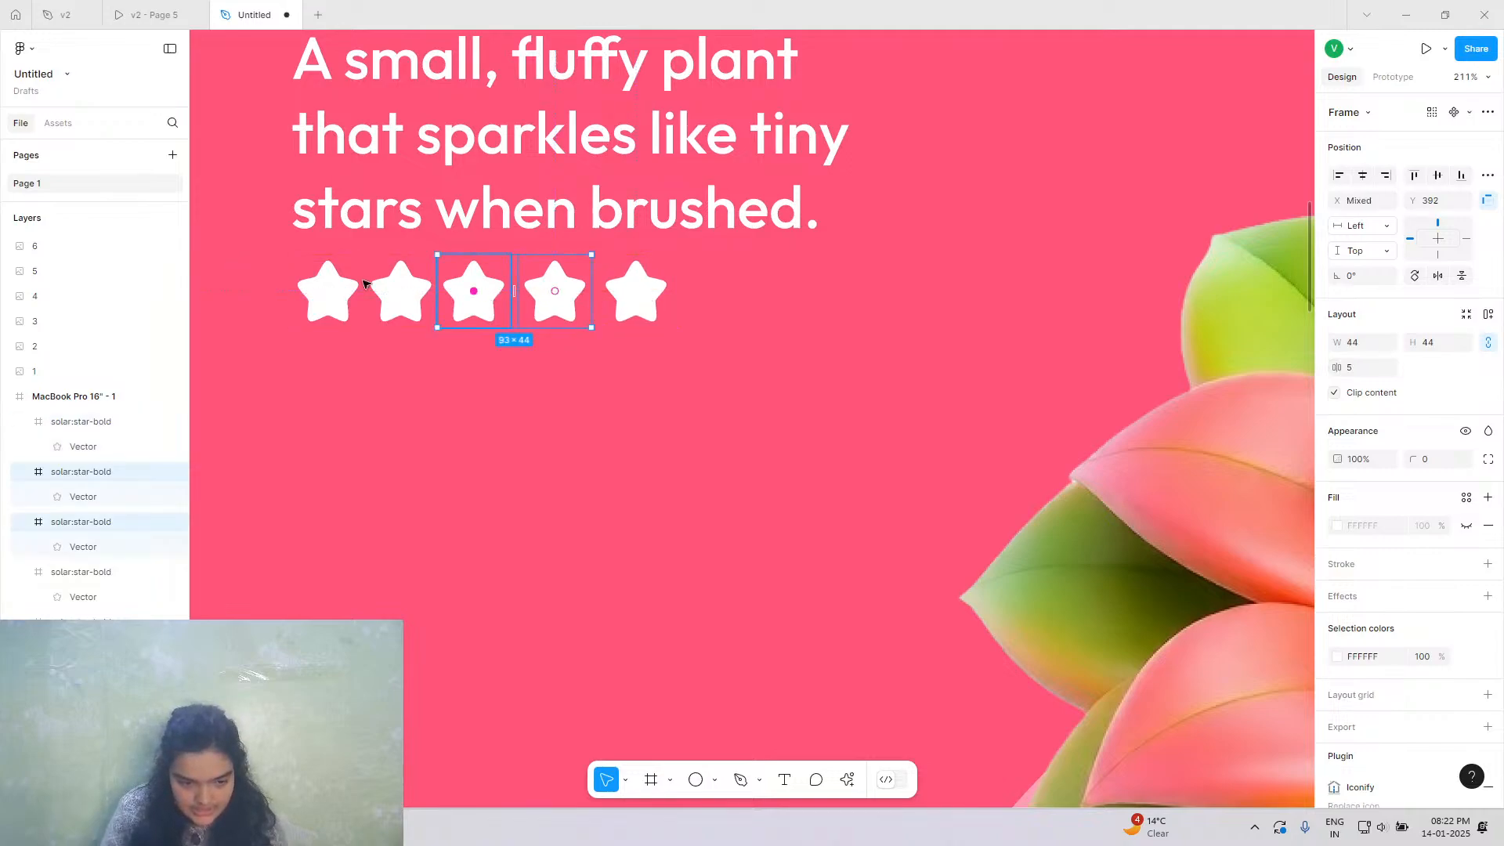
left_click(400, 291, "shift")
left_click(327, 291, "shift")
left_click(604, 295, "shift")
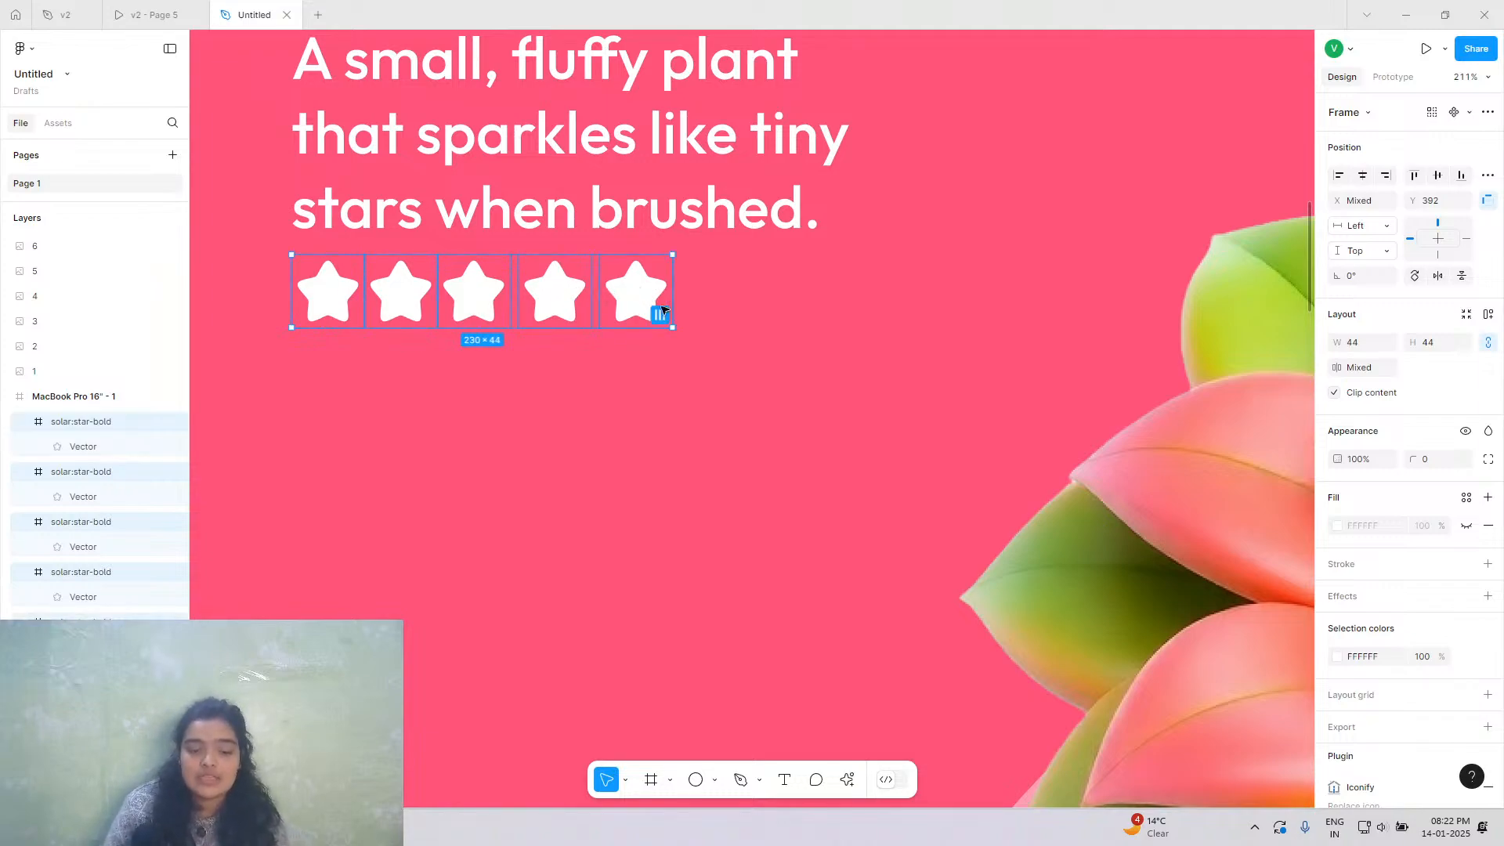
scroll(663, 313, "up", 5, "ctrl")
scroll(1029, 447, "left", 3)
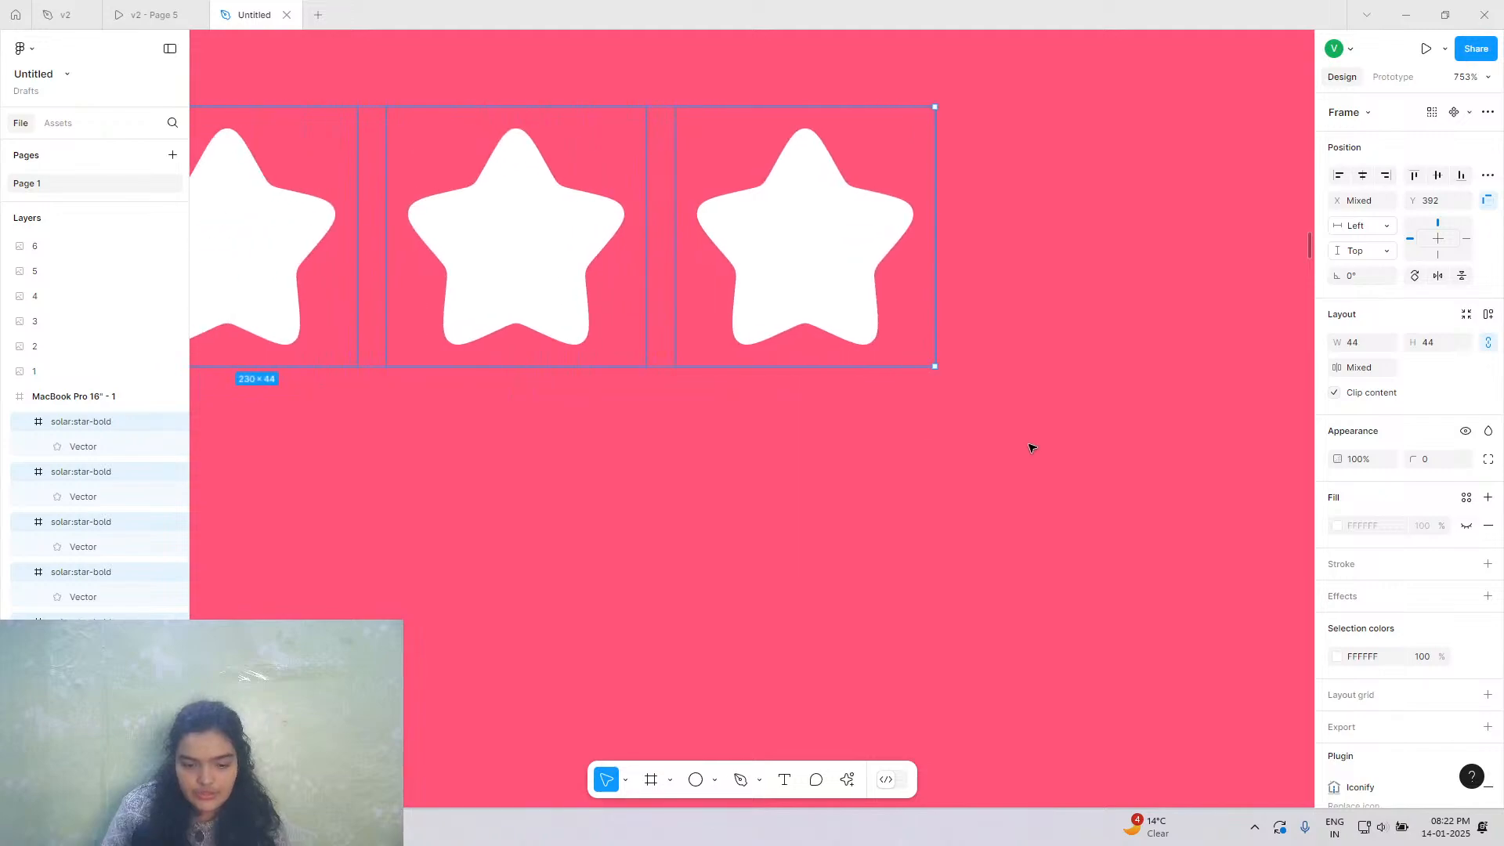
left_click(955, 357)
scroll(1051, 332, "down", 6, "ctrl")
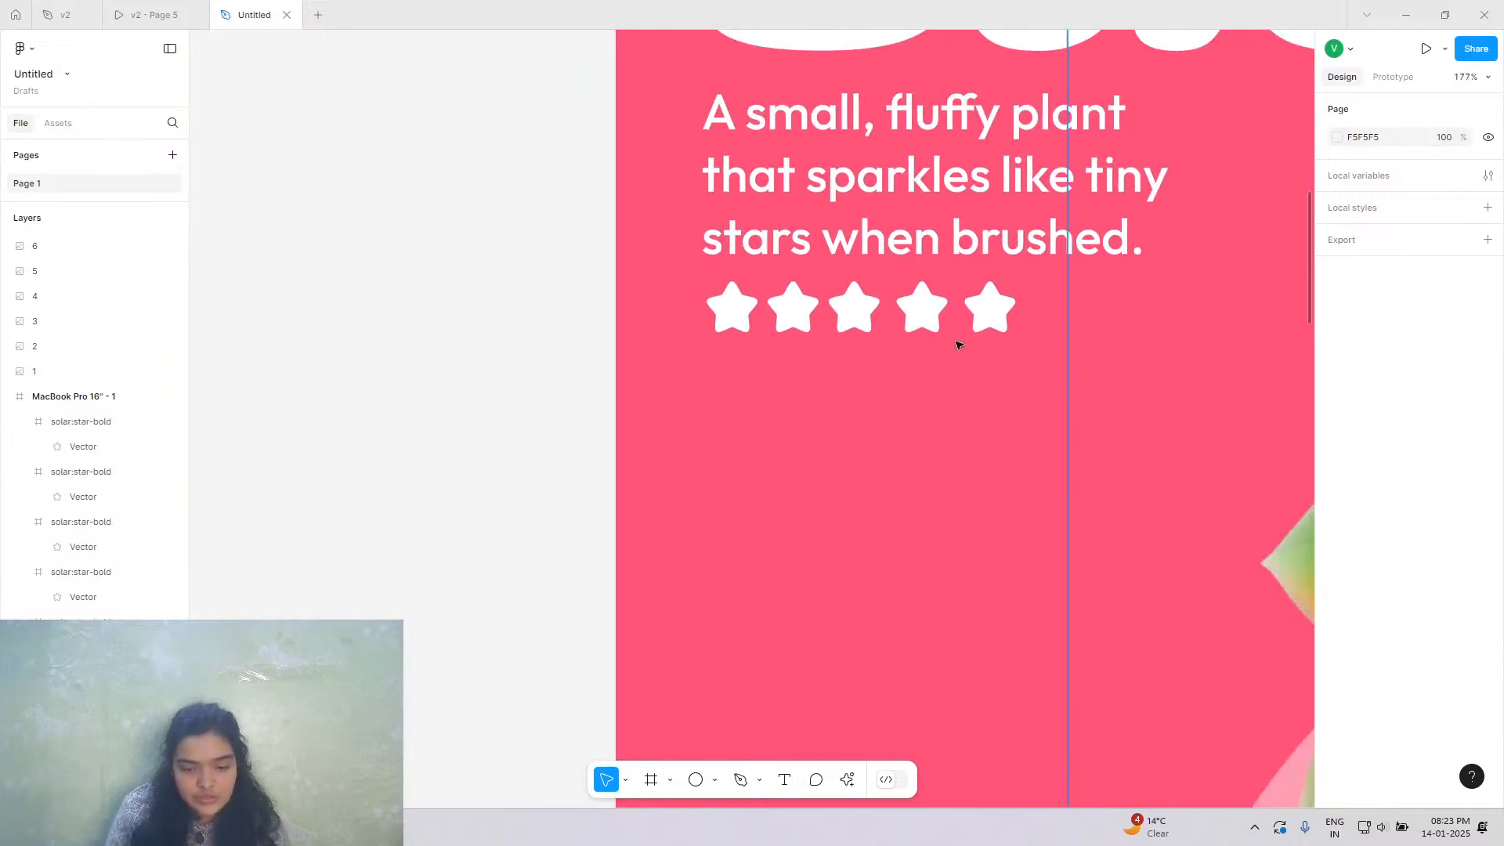
left_click_drag(1093, 352, 690, 320)
key("ctrl+z")
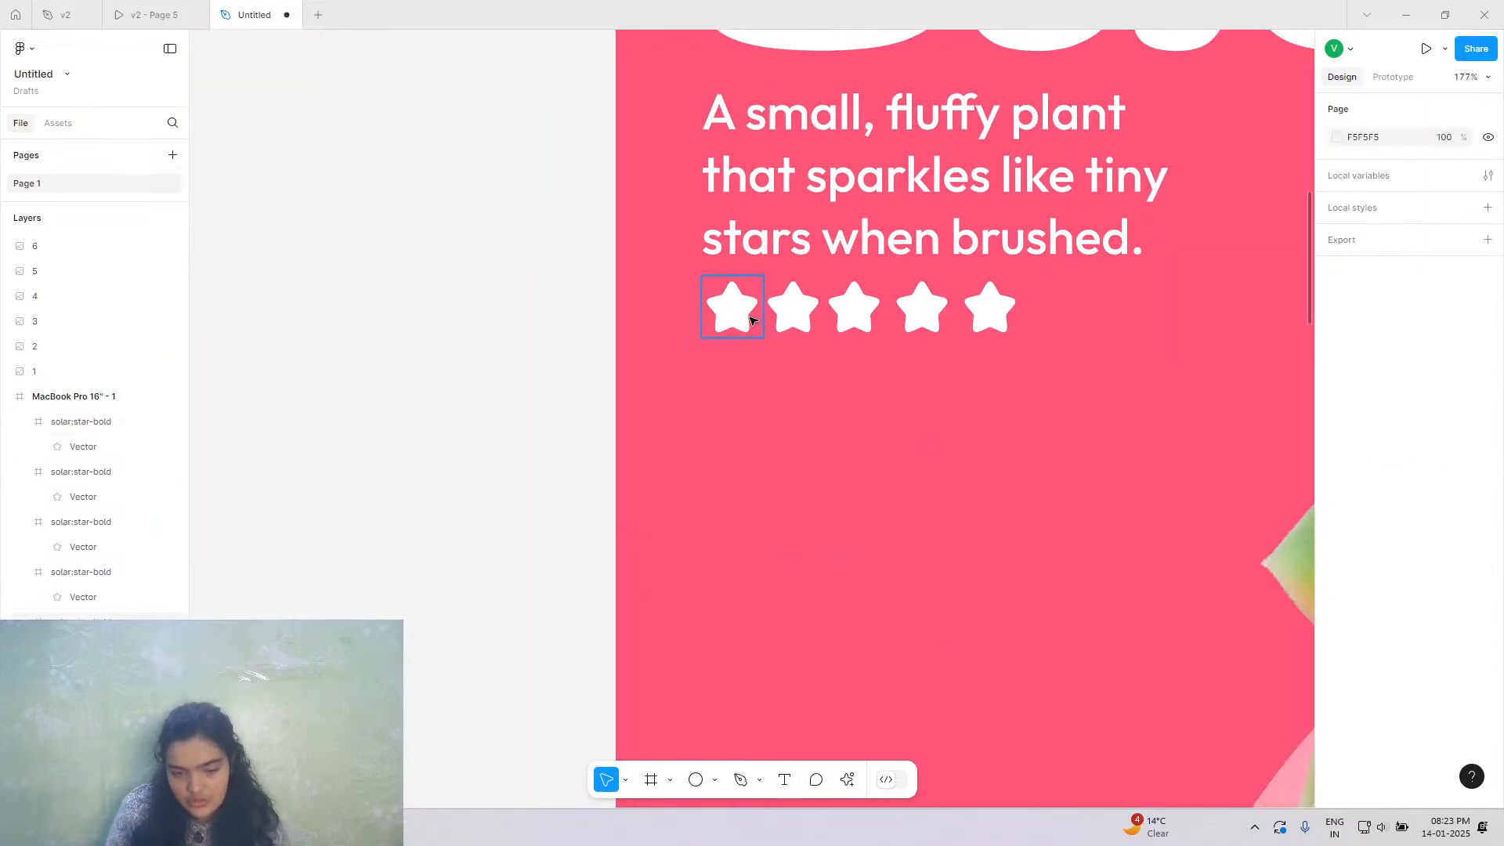
Select all five stars, tidy them into an even row and set the horizontal spacing to 9.
left_click(749, 320)
left_click(793, 315, "shift")
left_click(870, 316, "shift")
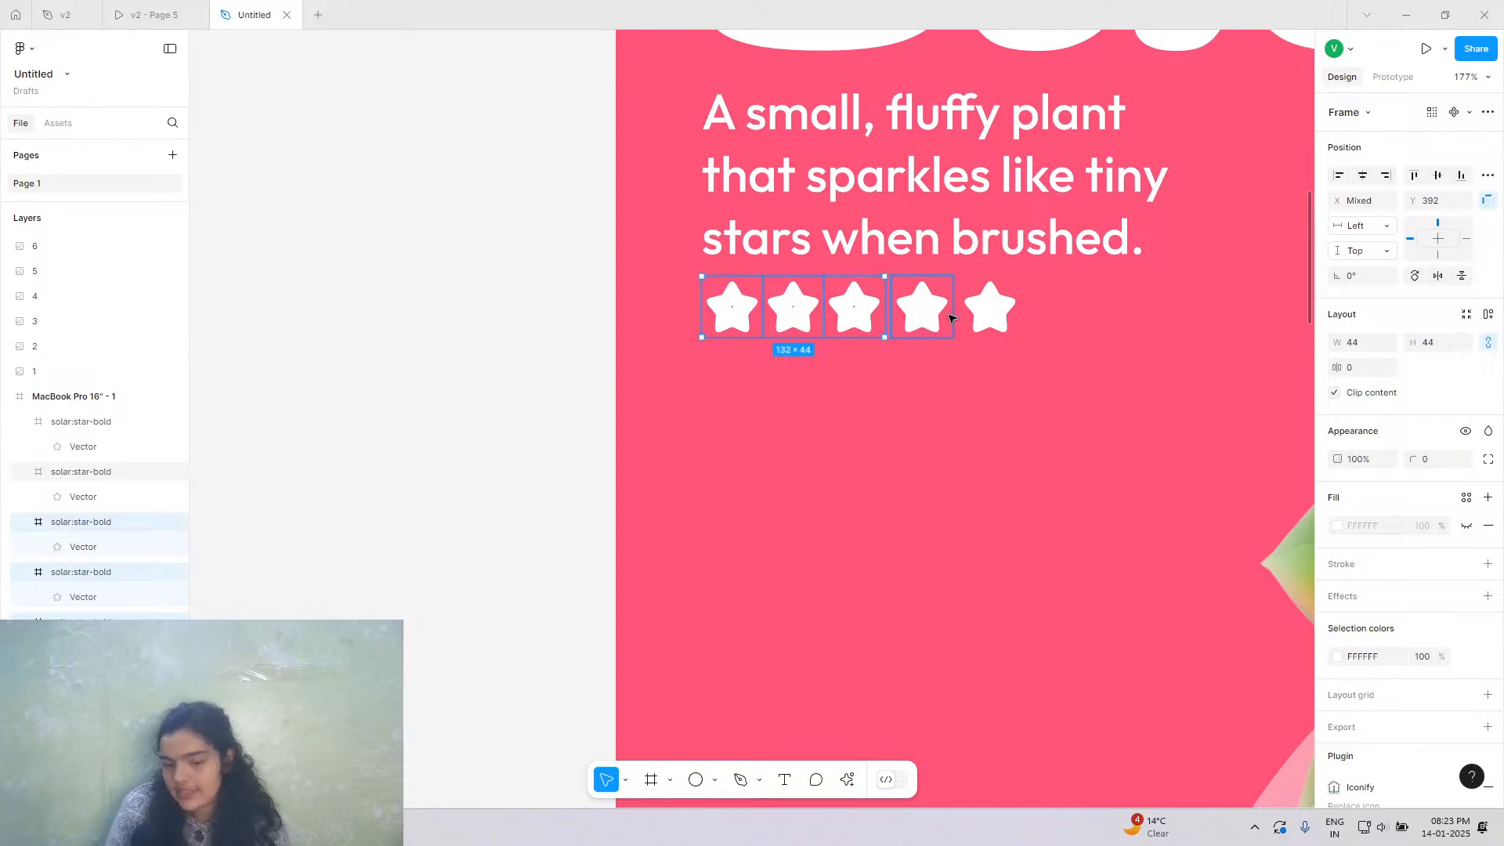
left_click(924, 316, "shift")
left_click(991, 319, "shift")
left_click(1009, 326)
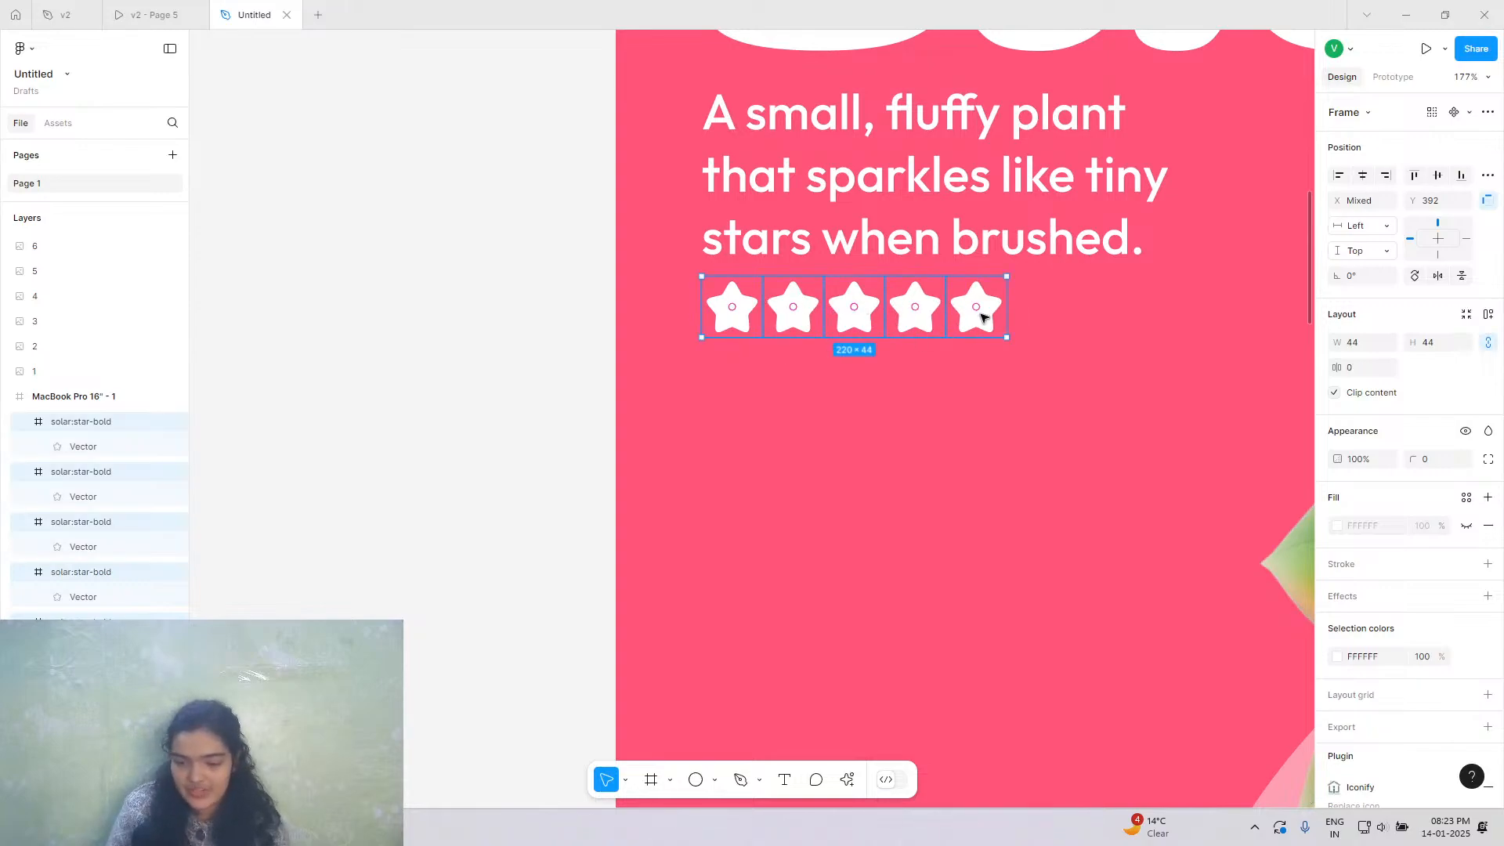
left_click_drag(1334, 367, 1350, 372)
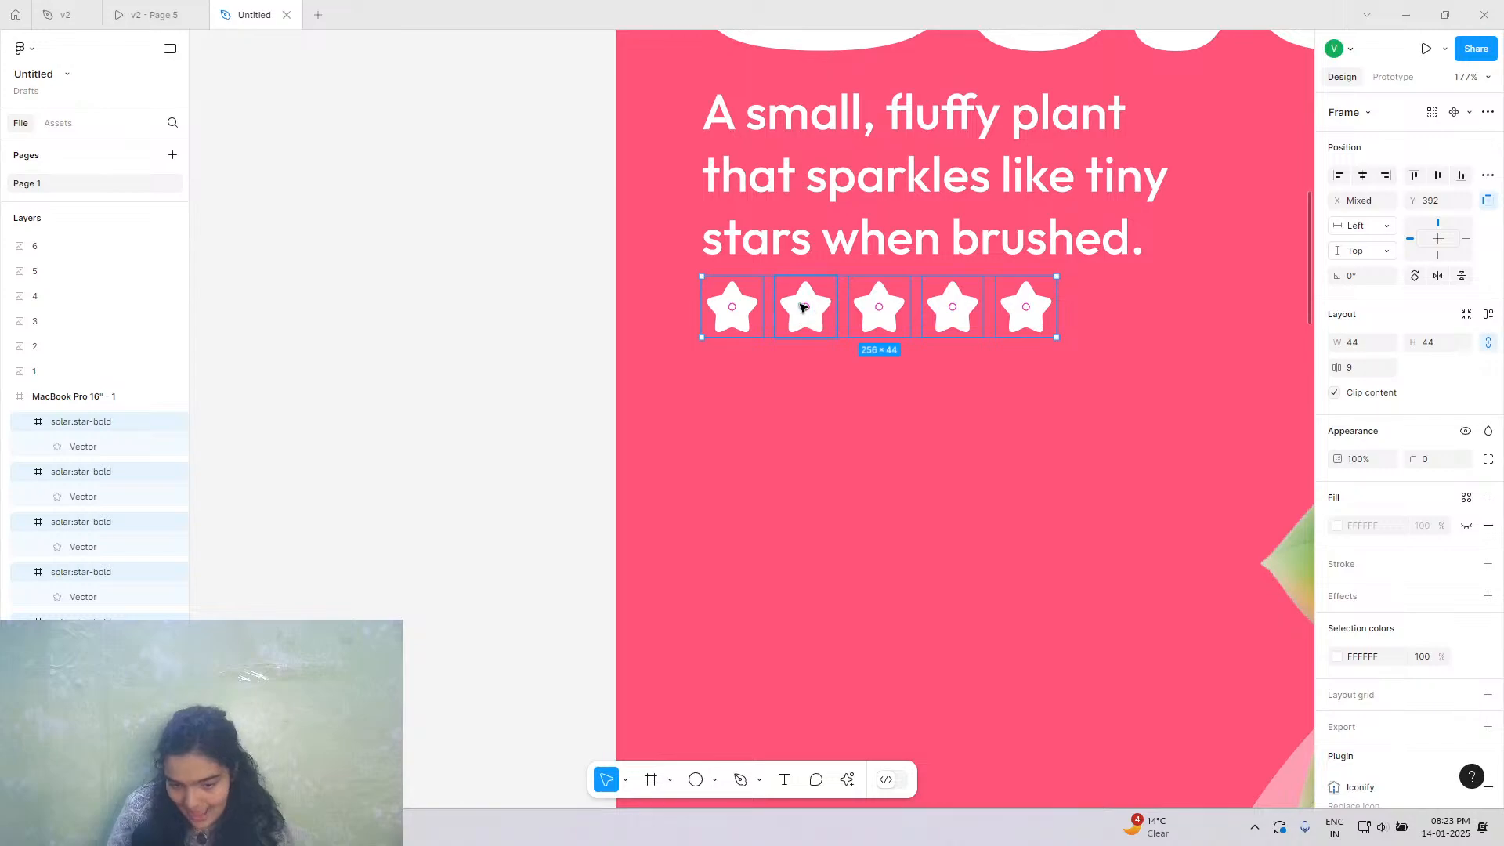
Reselect all five star frames and scale them together to about 40 × 40 each with a spacing of about 8.
left_click(402, 368)
left_click(102, 432)
left_click(104, 621)
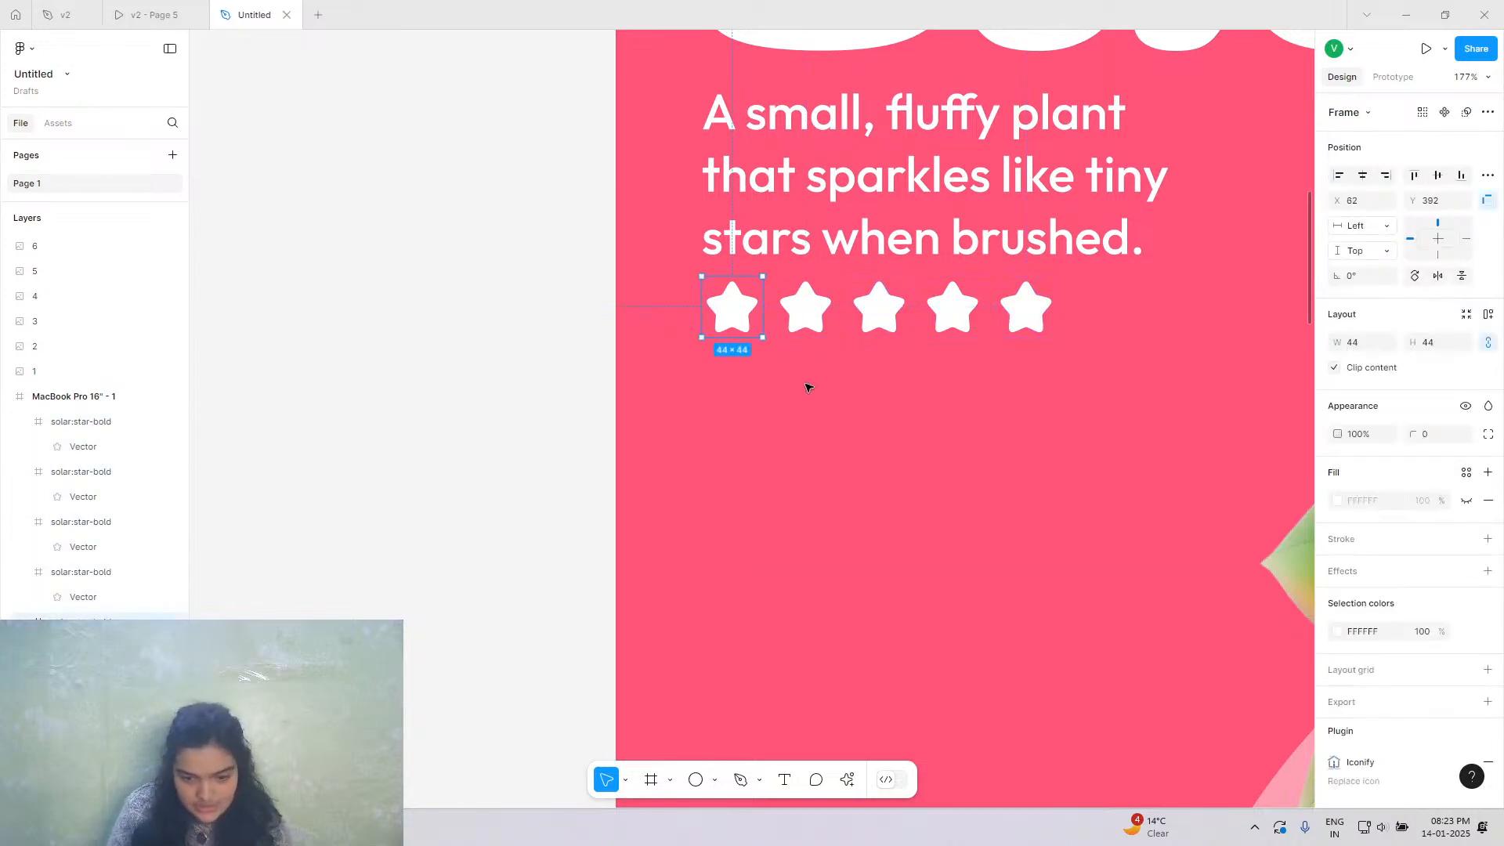
left_click(56, 427, "shift")
left_click(61, 474, "shift")
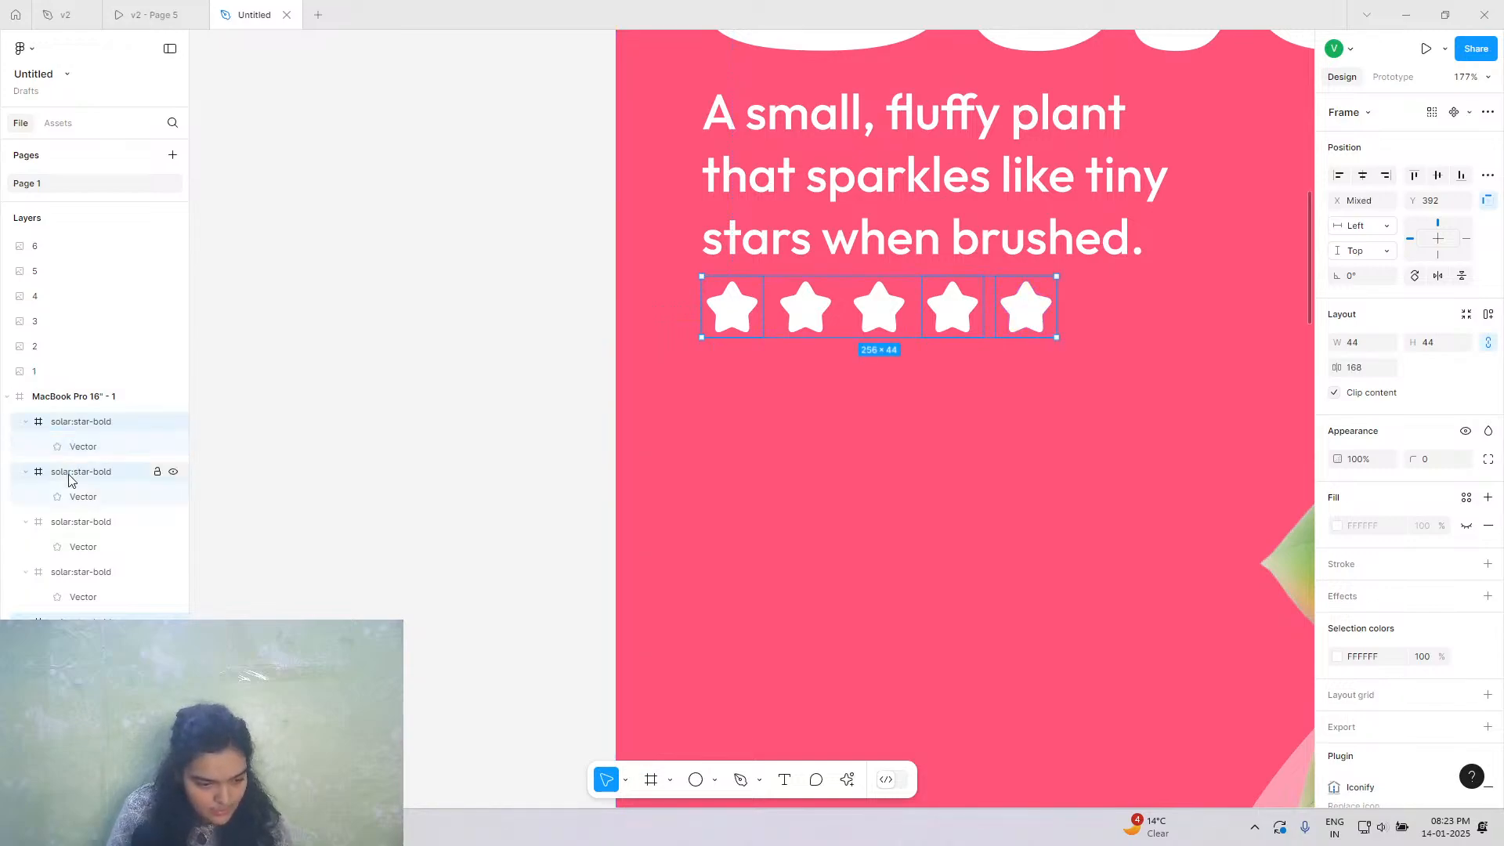
left_click(78, 523, "shift")
left_click(80, 571, "shift")
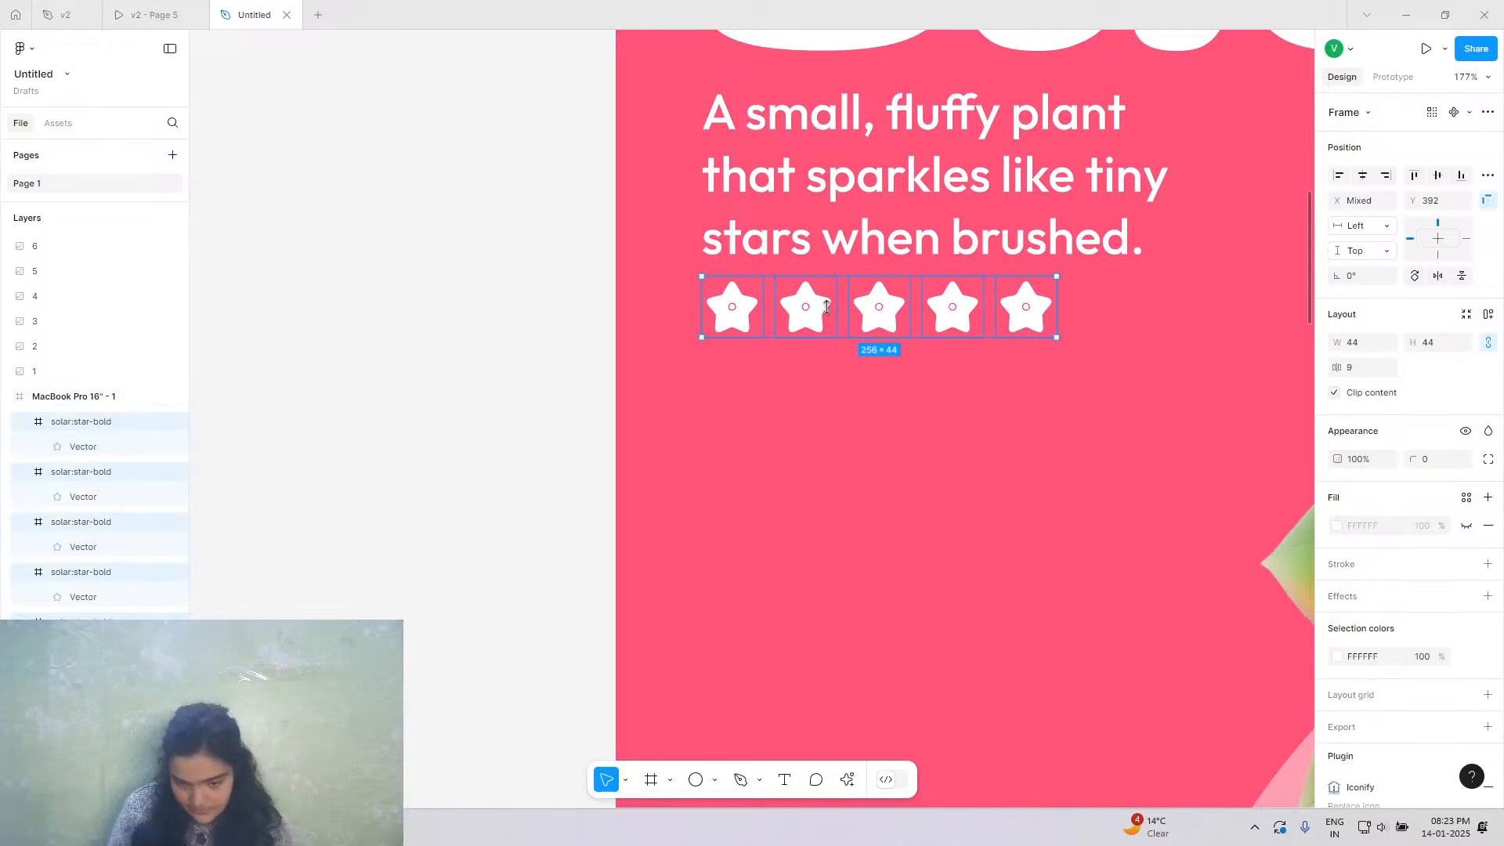
left_click_drag(826, 340, 748, 309)
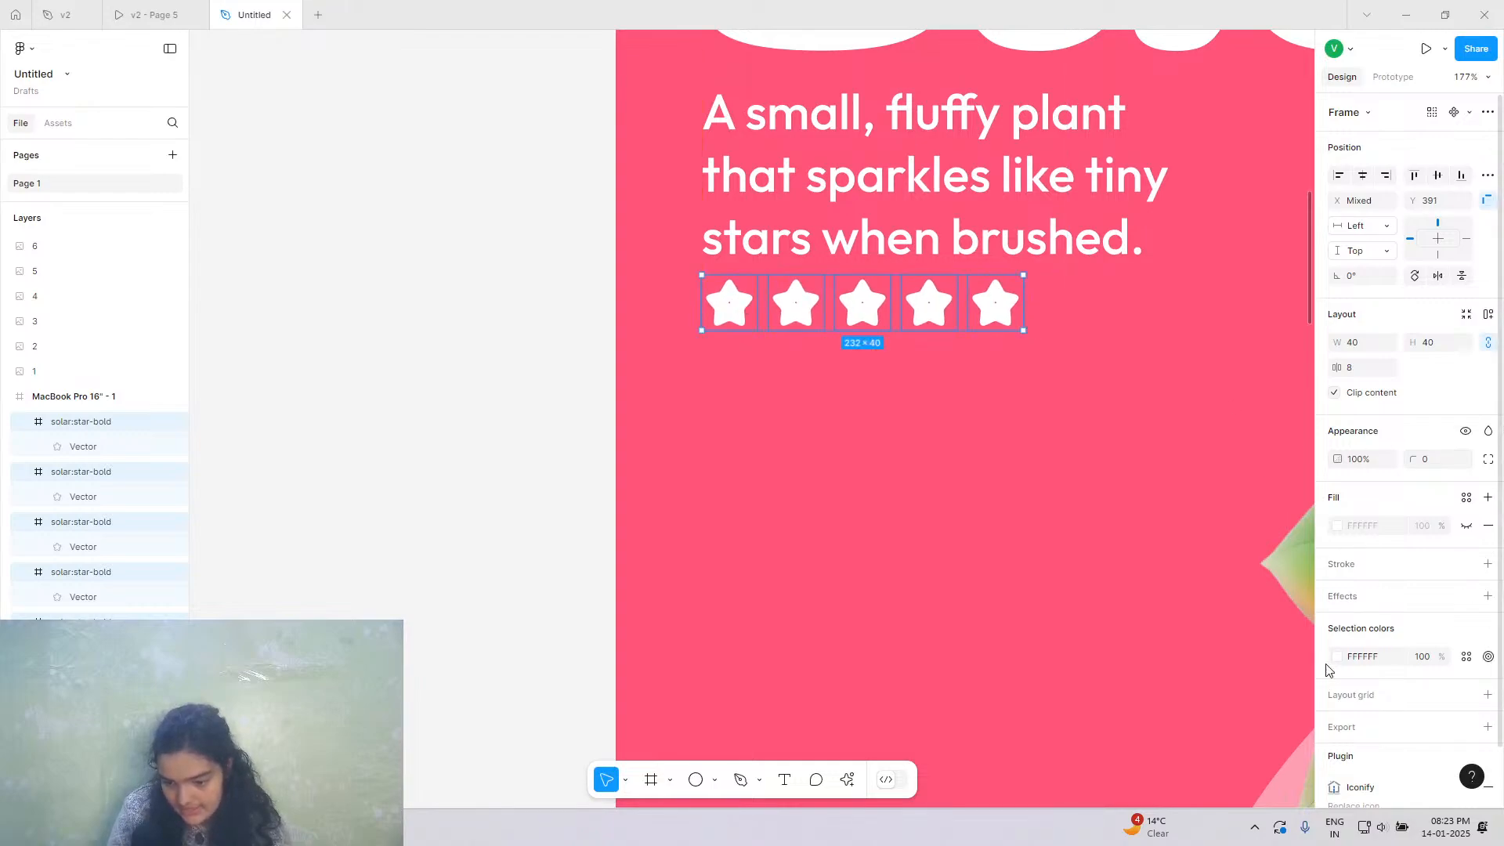
Recolour the five stars black (000000) and shift the row down to Y 394.
left_click(1338, 660)
left_click_drag(1209, 564, 888, 683)
scroll(728, 514, "right", 5)
scroll(728, 513, "up", 2)
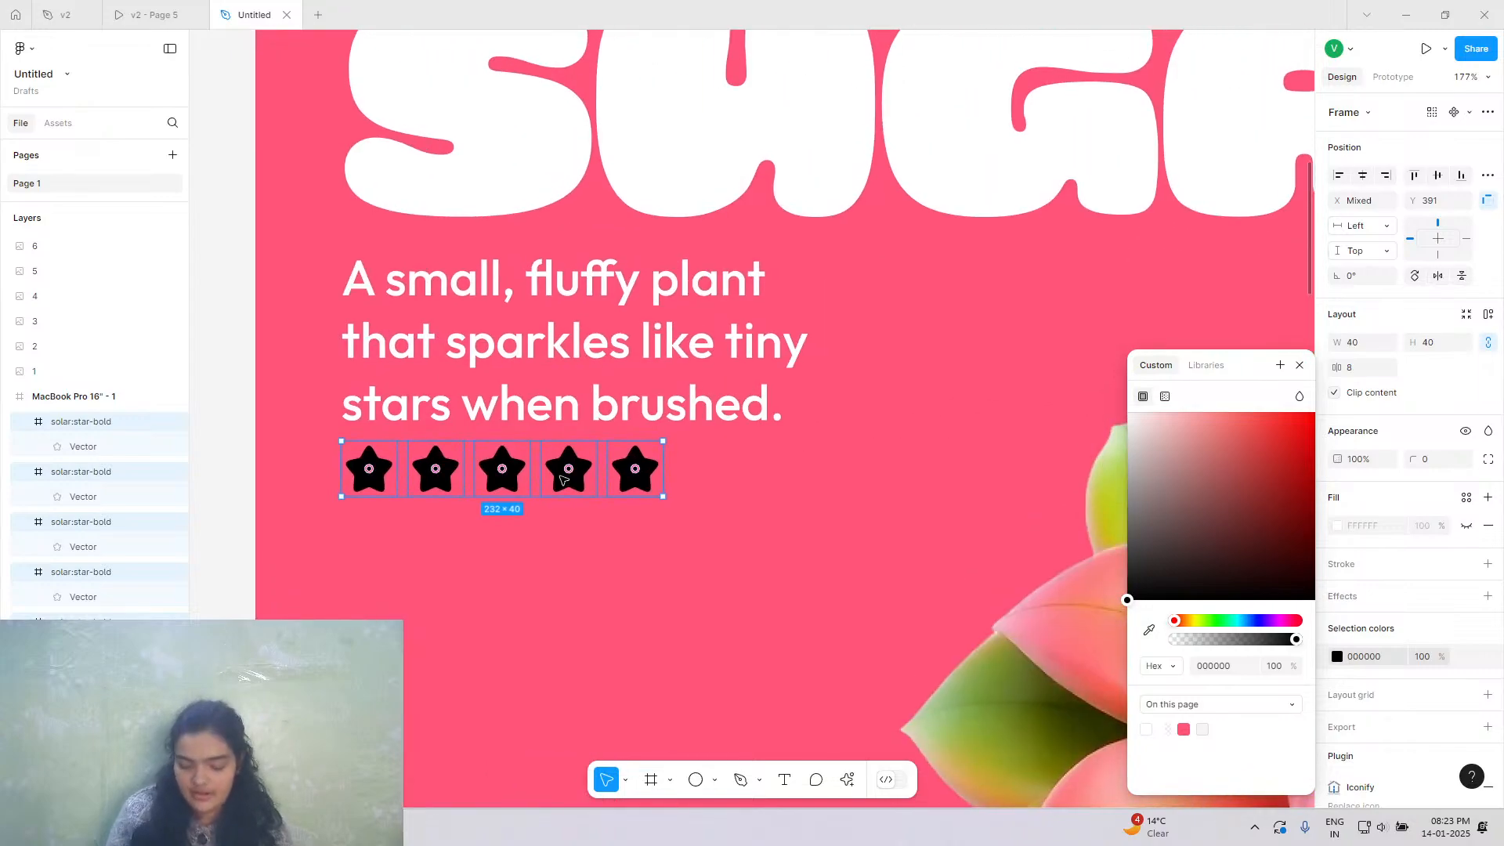
scroll(563, 479, "down", 5)
scroll(563, 479, "down", 1)
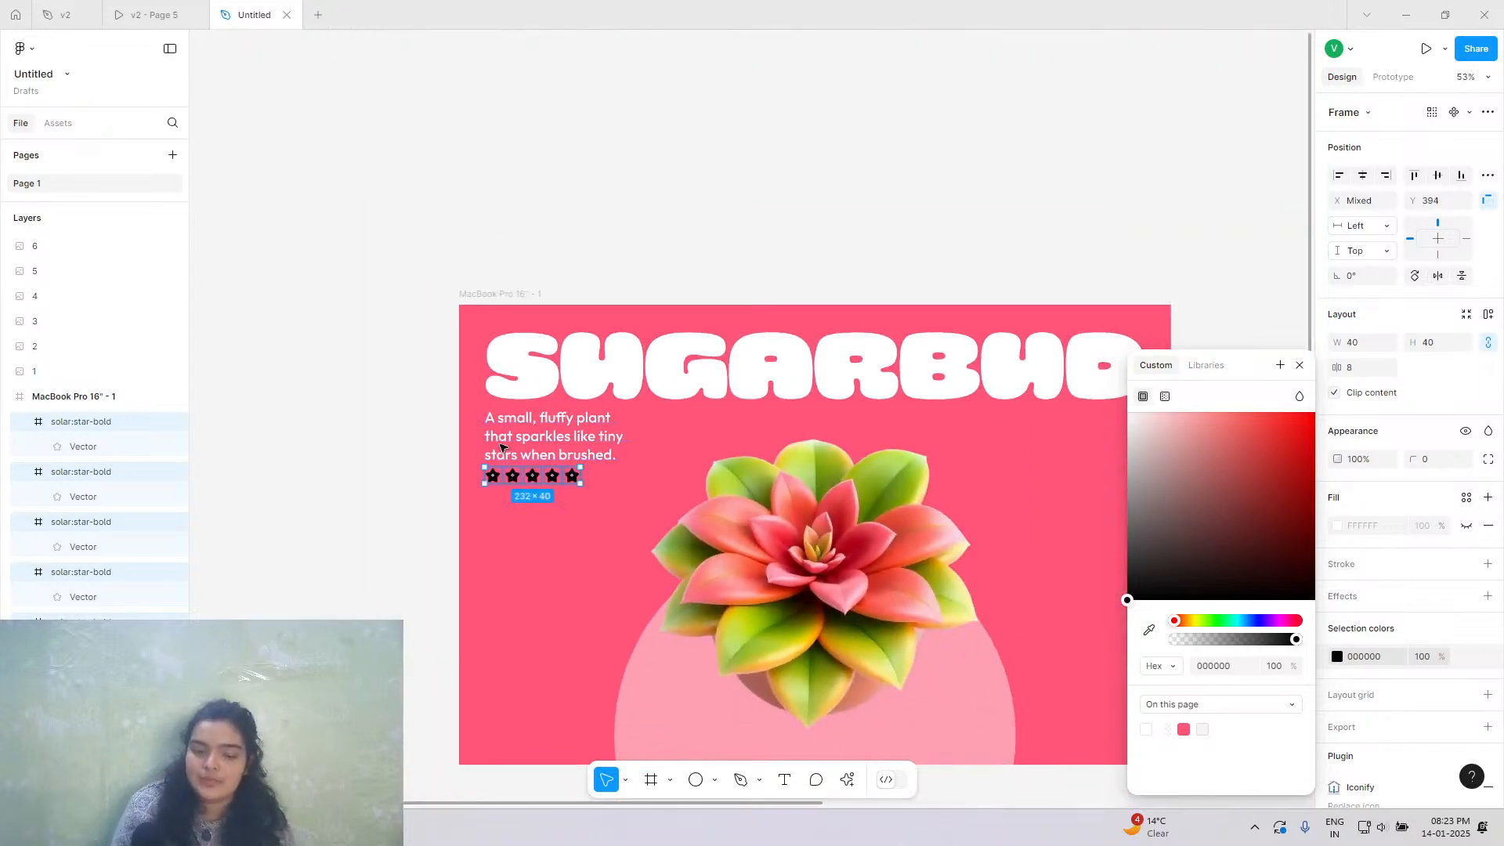
Switch to the v2 prototype and step through the Petalwink, Dewdrops and Mistybell slides, using the small side plant to return to Dewdrops.
scroll(563, 479, "right", 1)
scroll(562, 479, "down", 1)
left_click(220, 52)
left_click(180, 11)
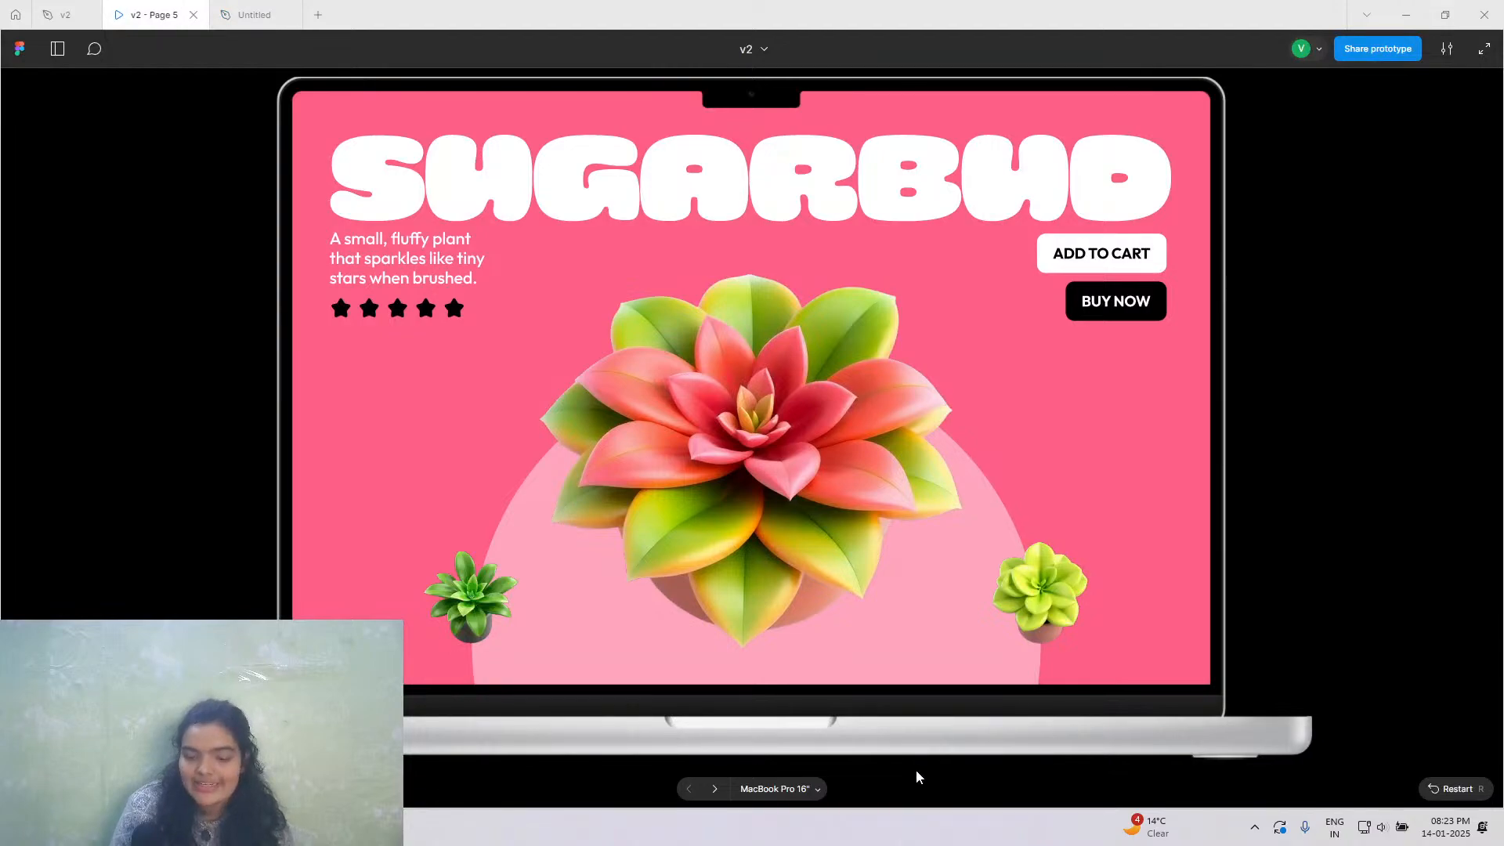
left_click(716, 792)
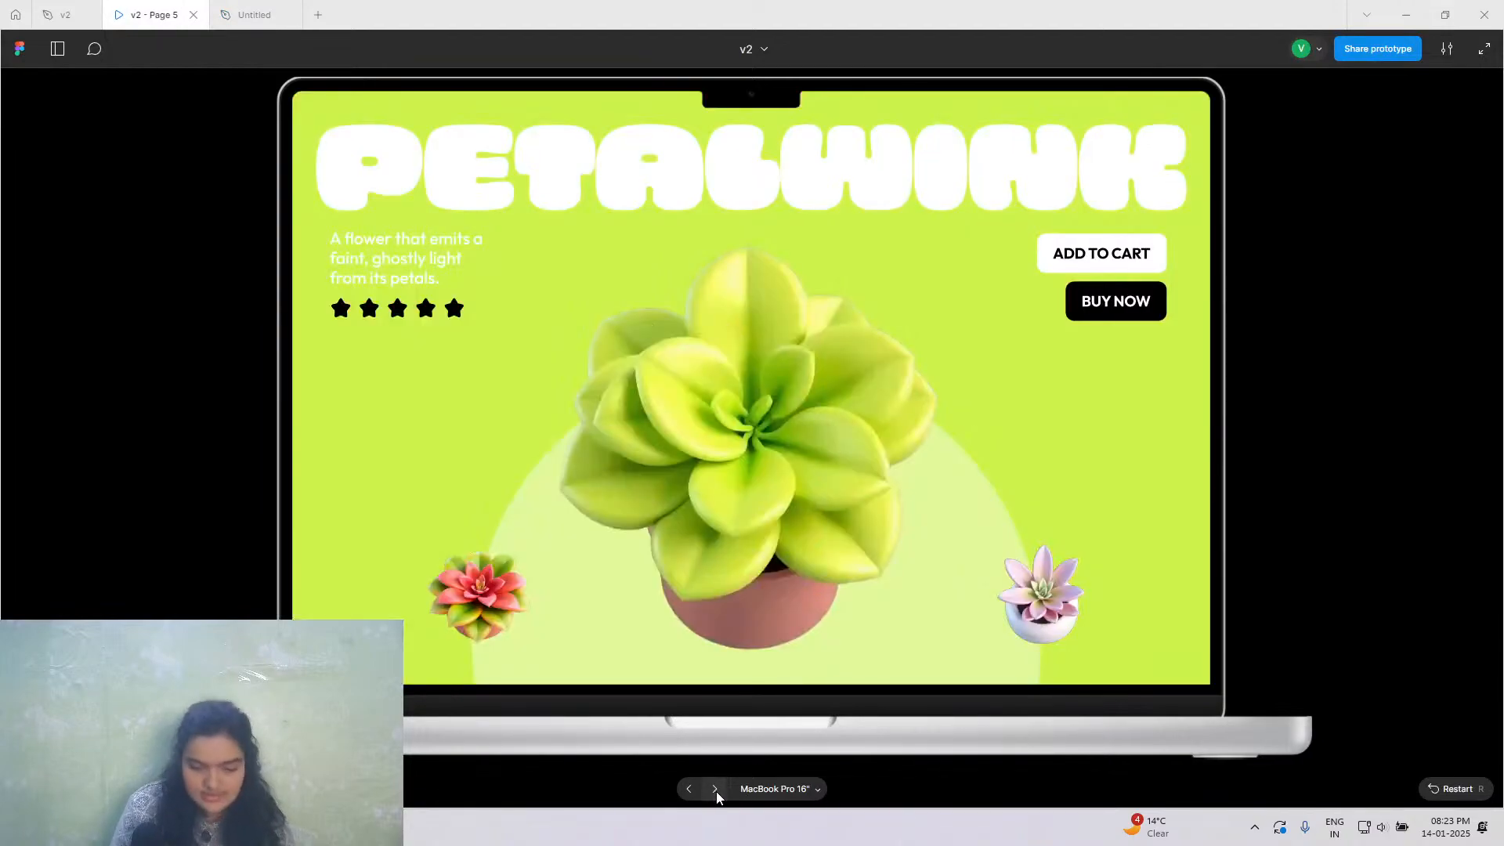
left_click(716, 792)
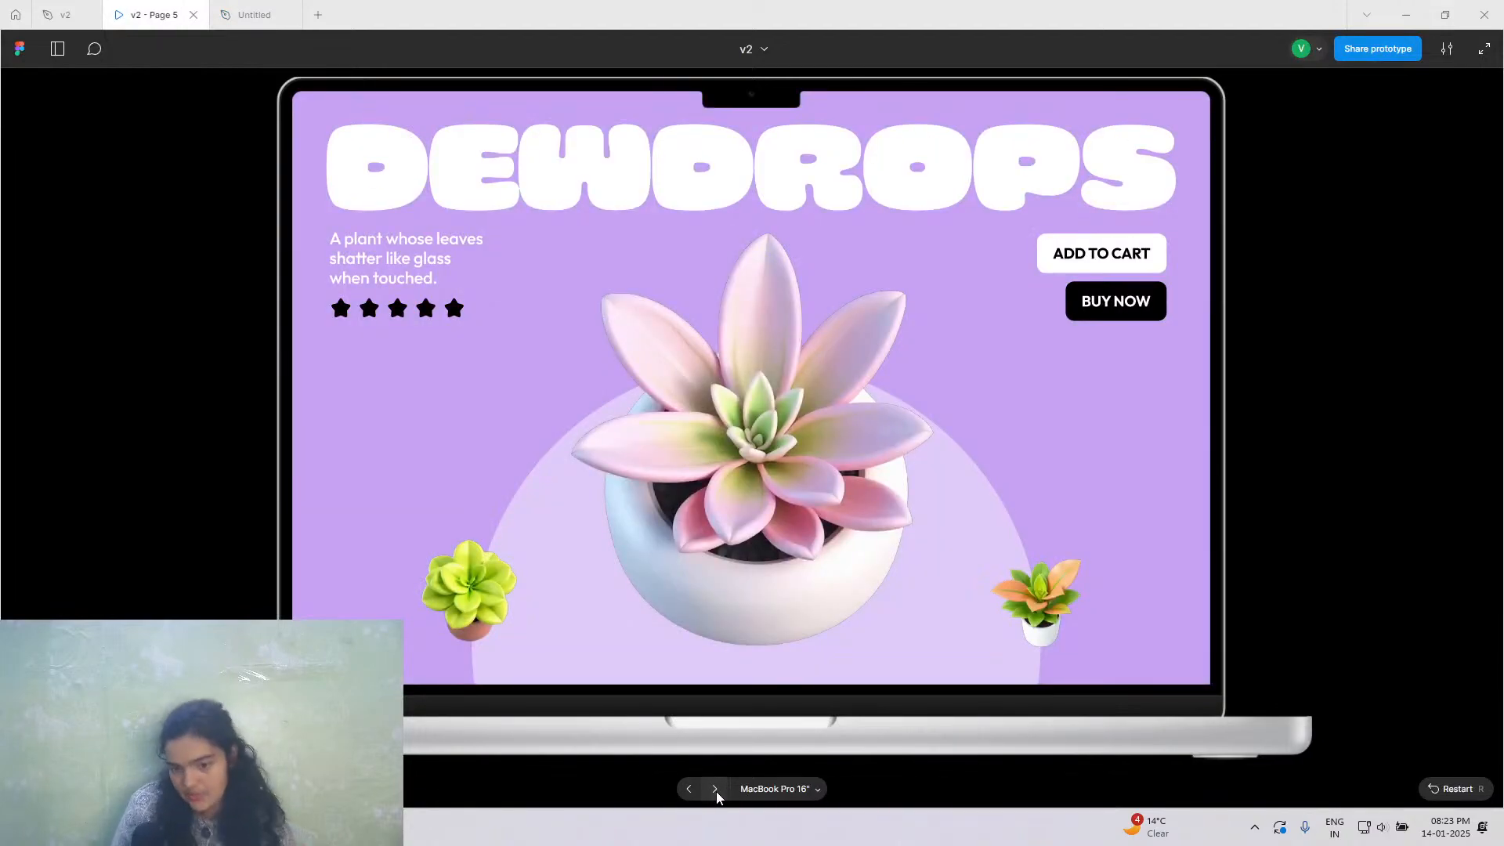
left_click(715, 792)
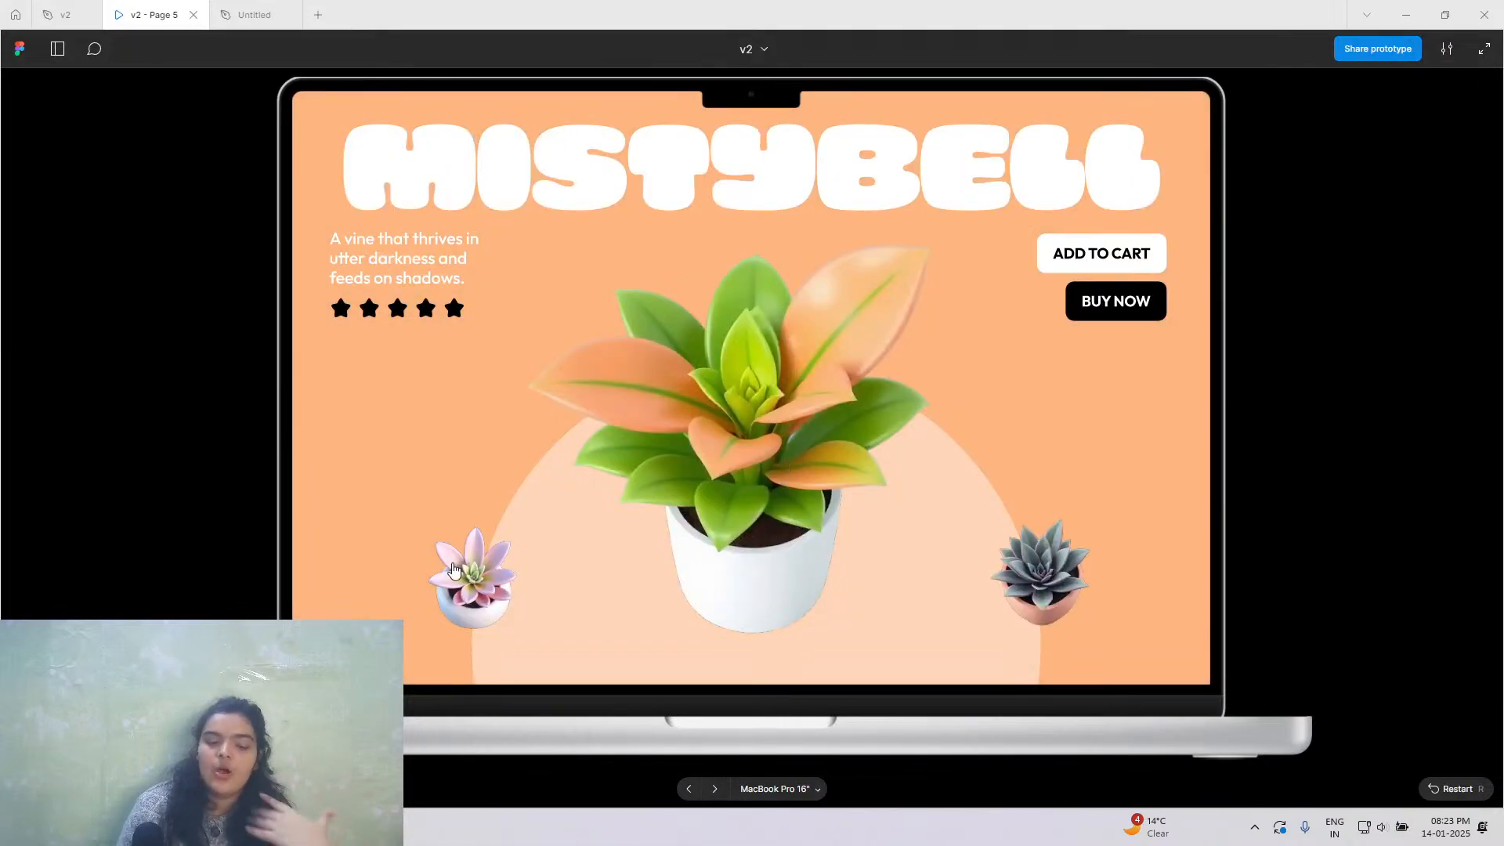
left_click(455, 572)
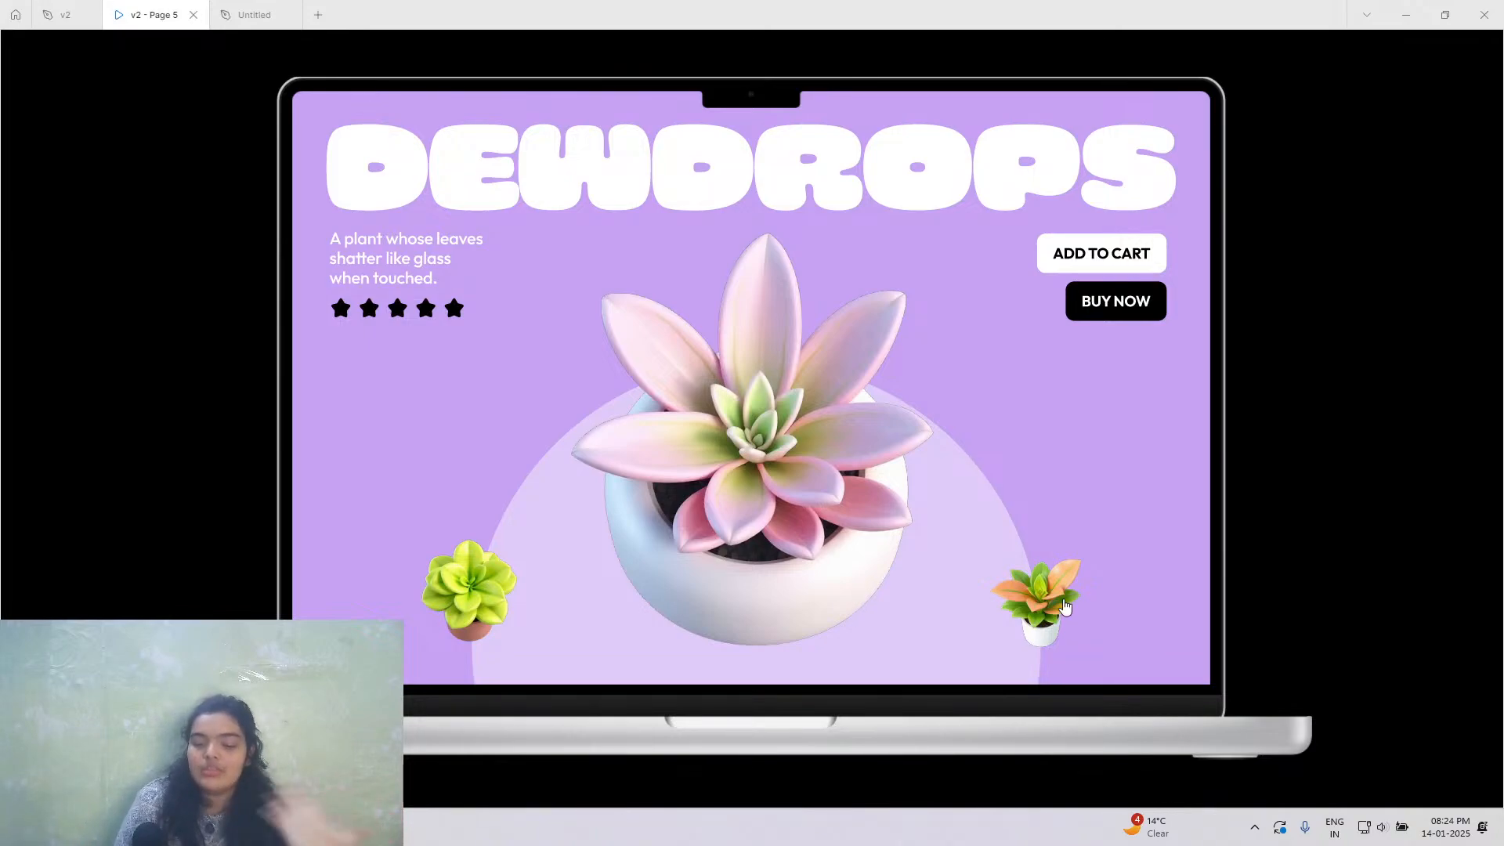
Step through the v2 prototype's slides to Greyfluff, back to Dewdrops and on to Mistybell using the small side plants.
left_click(1064, 606)
left_click(1064, 606)
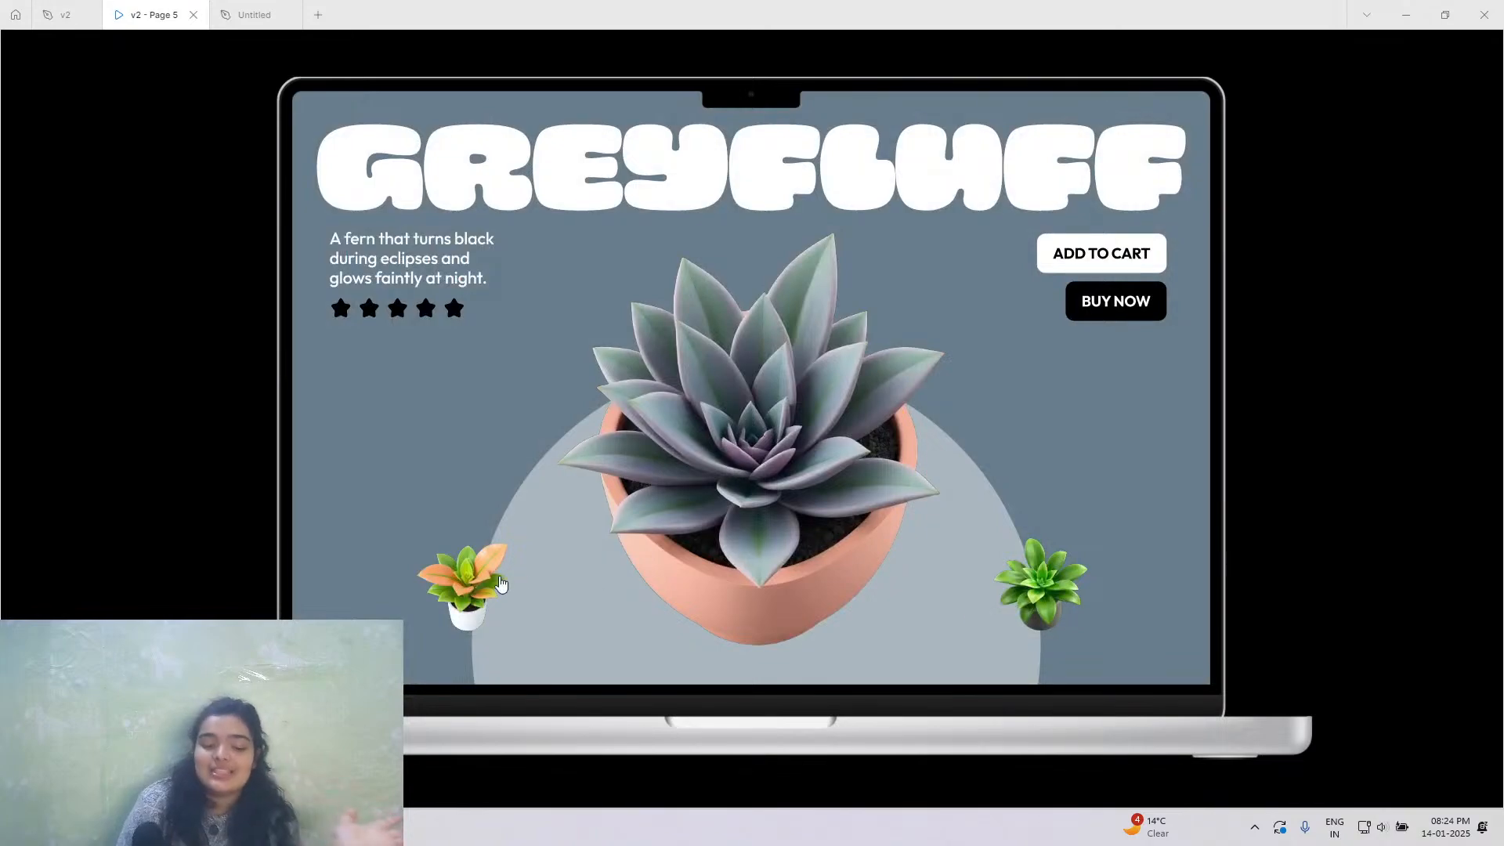
left_click(476, 584)
left_click(475, 583)
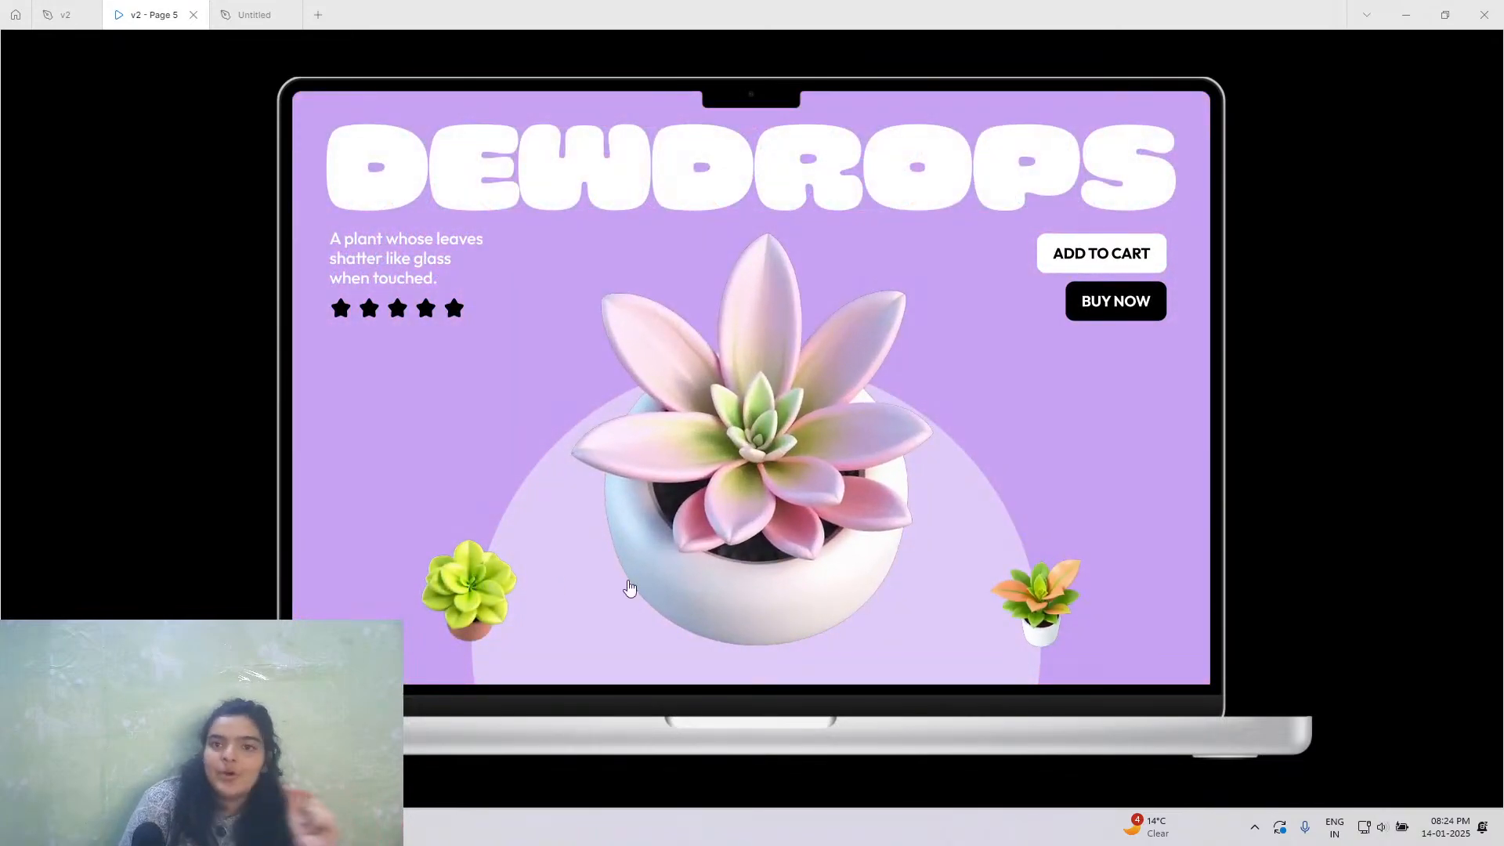
left_click(1063, 598)
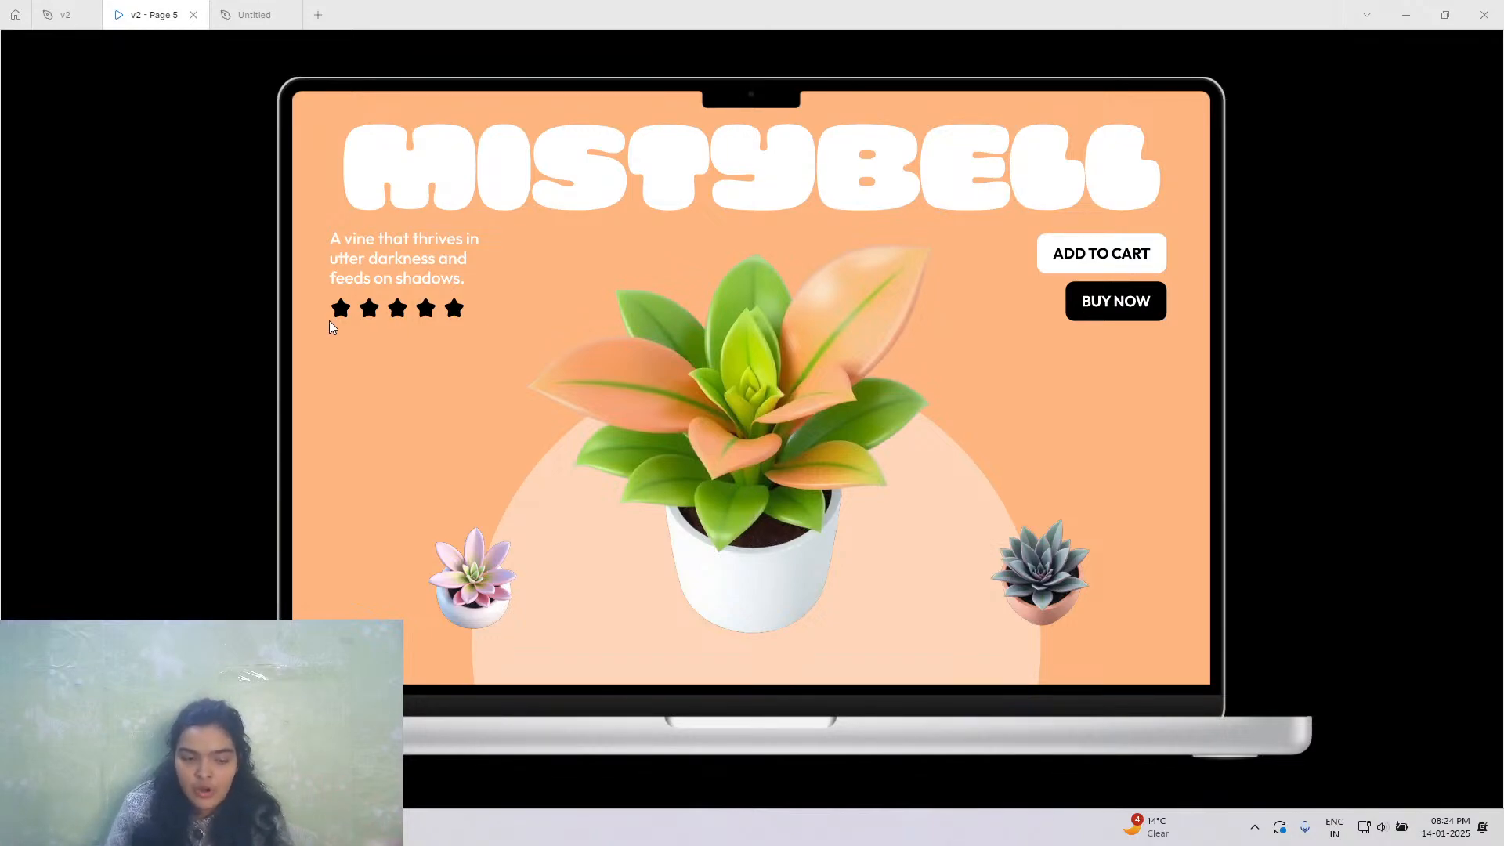
Switch to the Untitled design file and set the Sugarbud description's font size to 32.
left_click(249, 15)
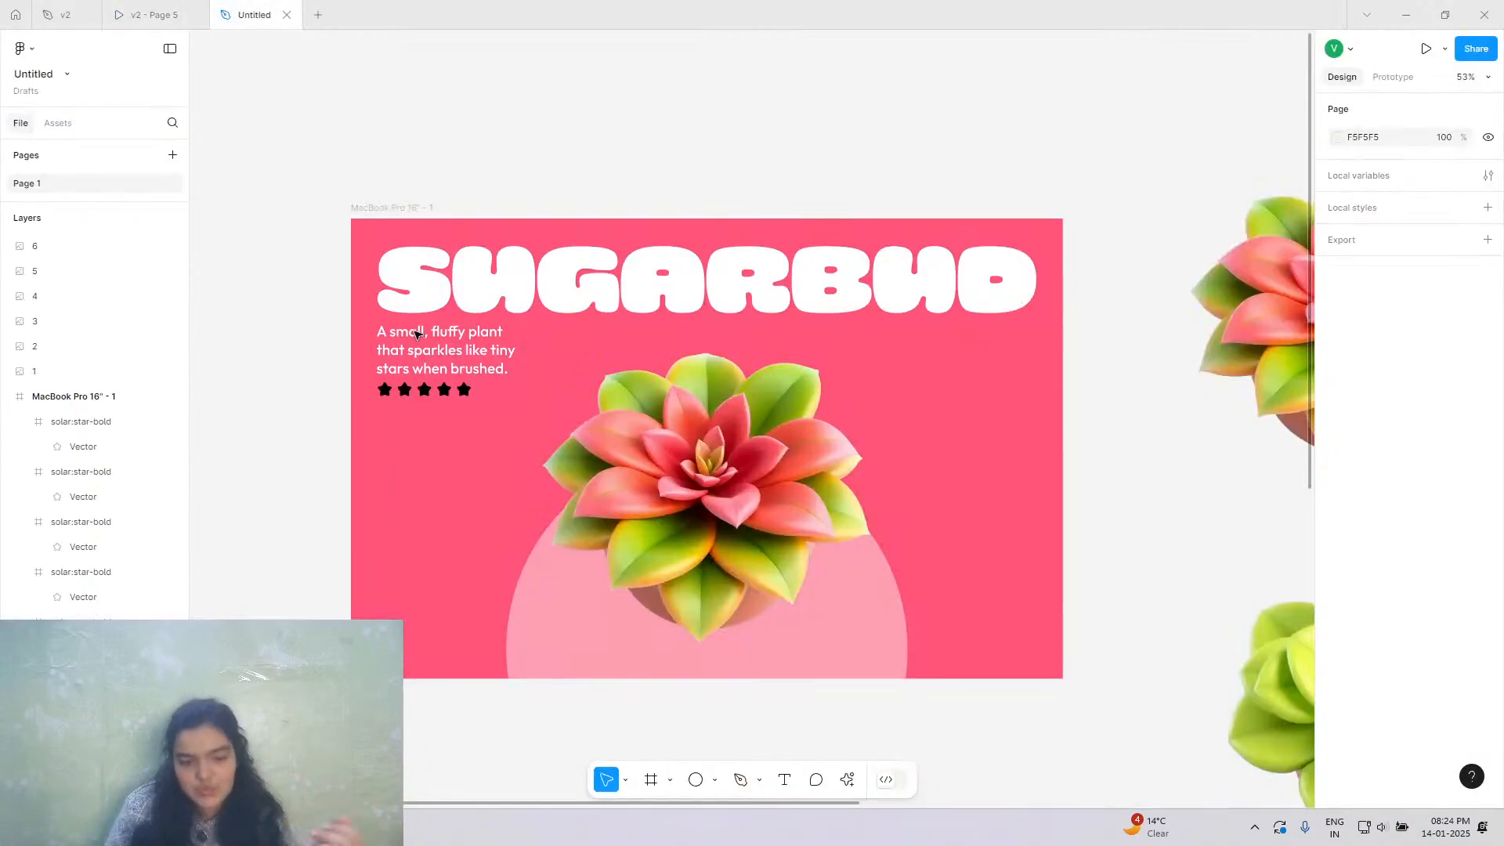
left_click(465, 390)
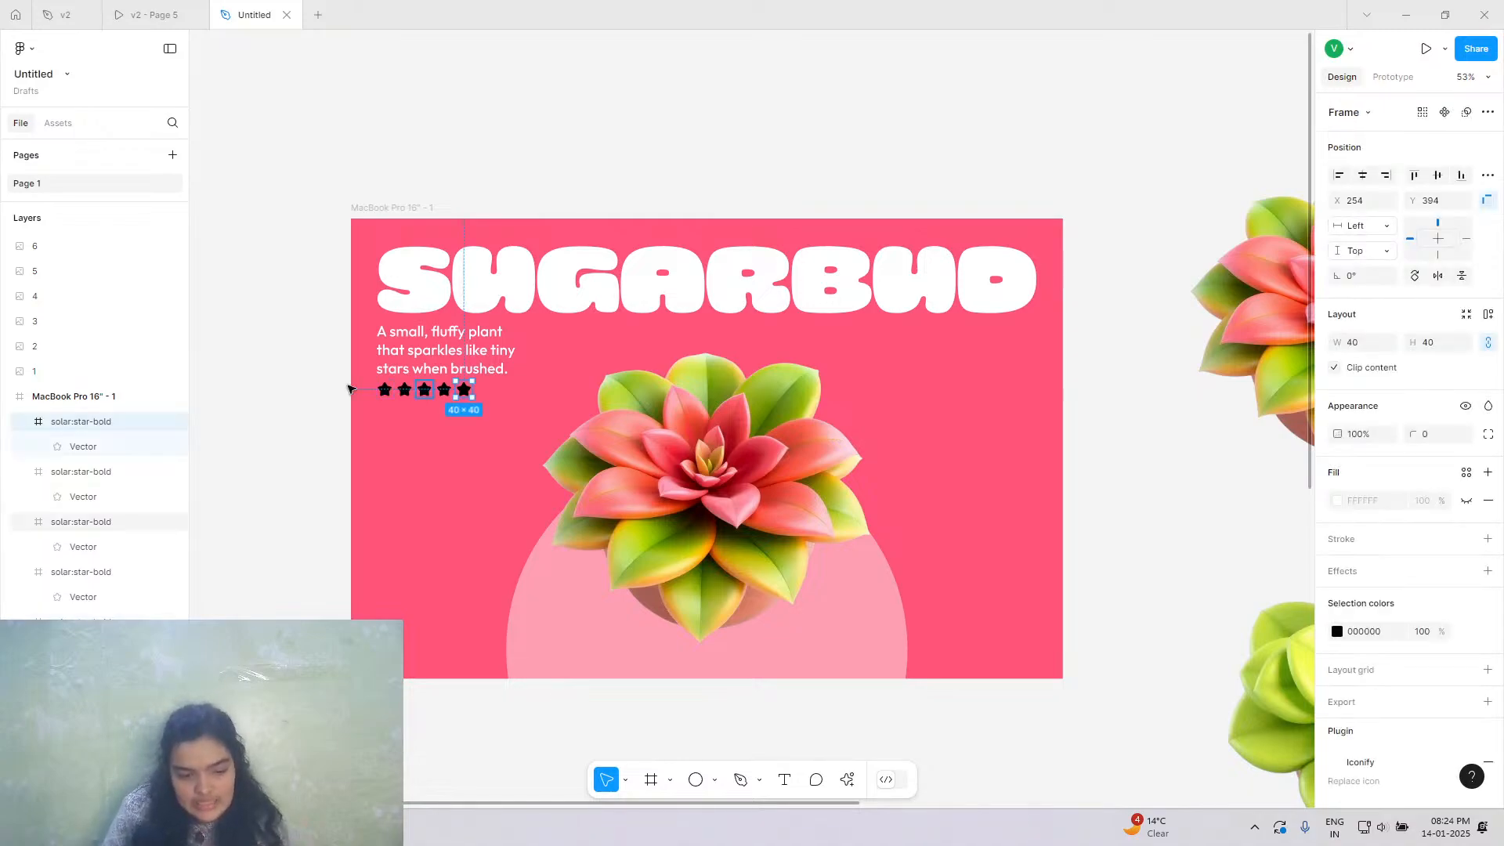
scroll(425, 394, "up", 5)
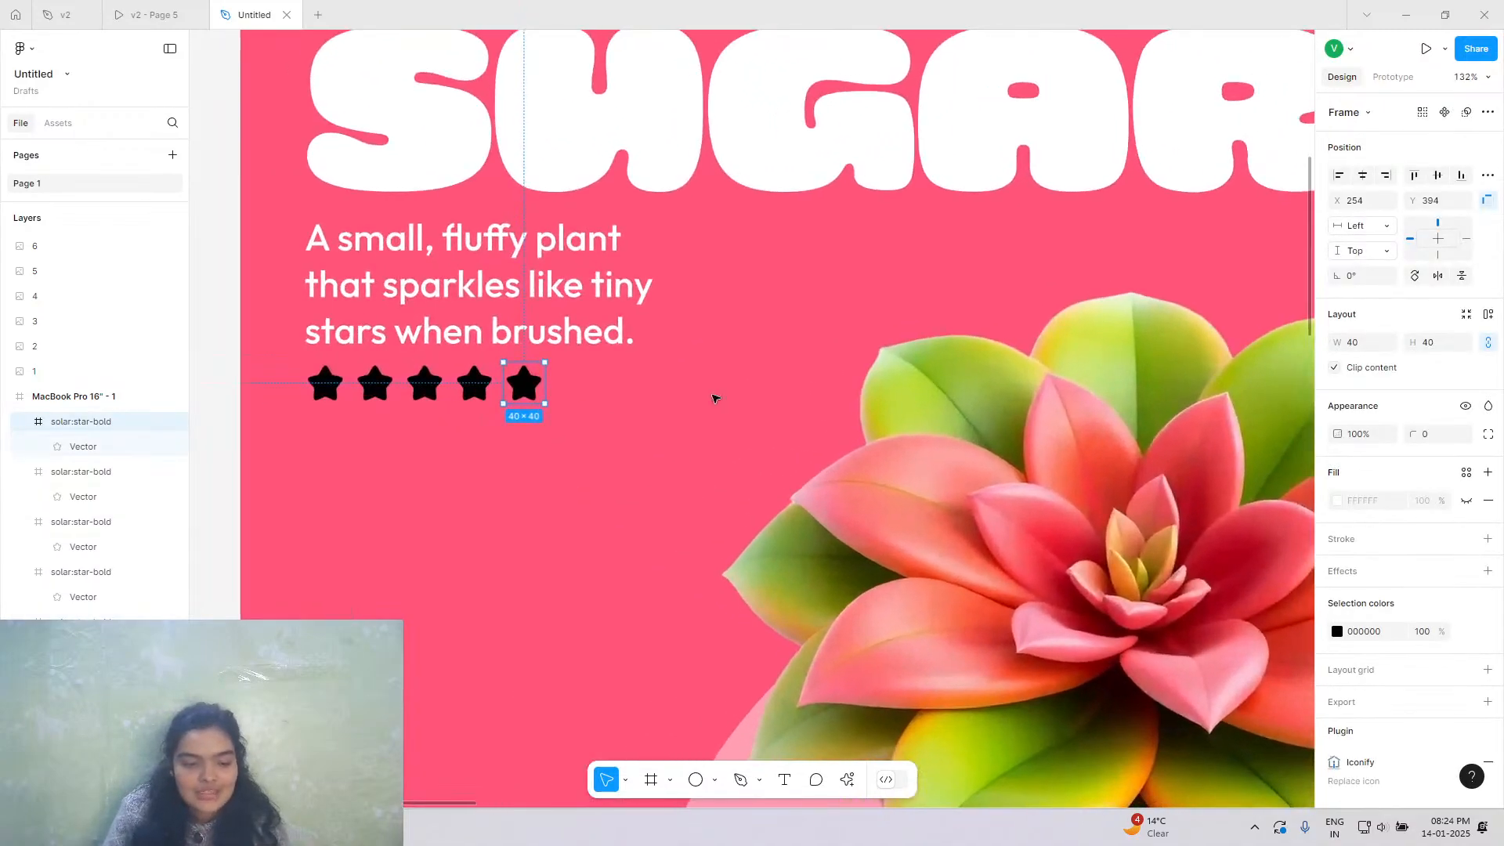
left_click(520, 287)
left_click(1438, 529)
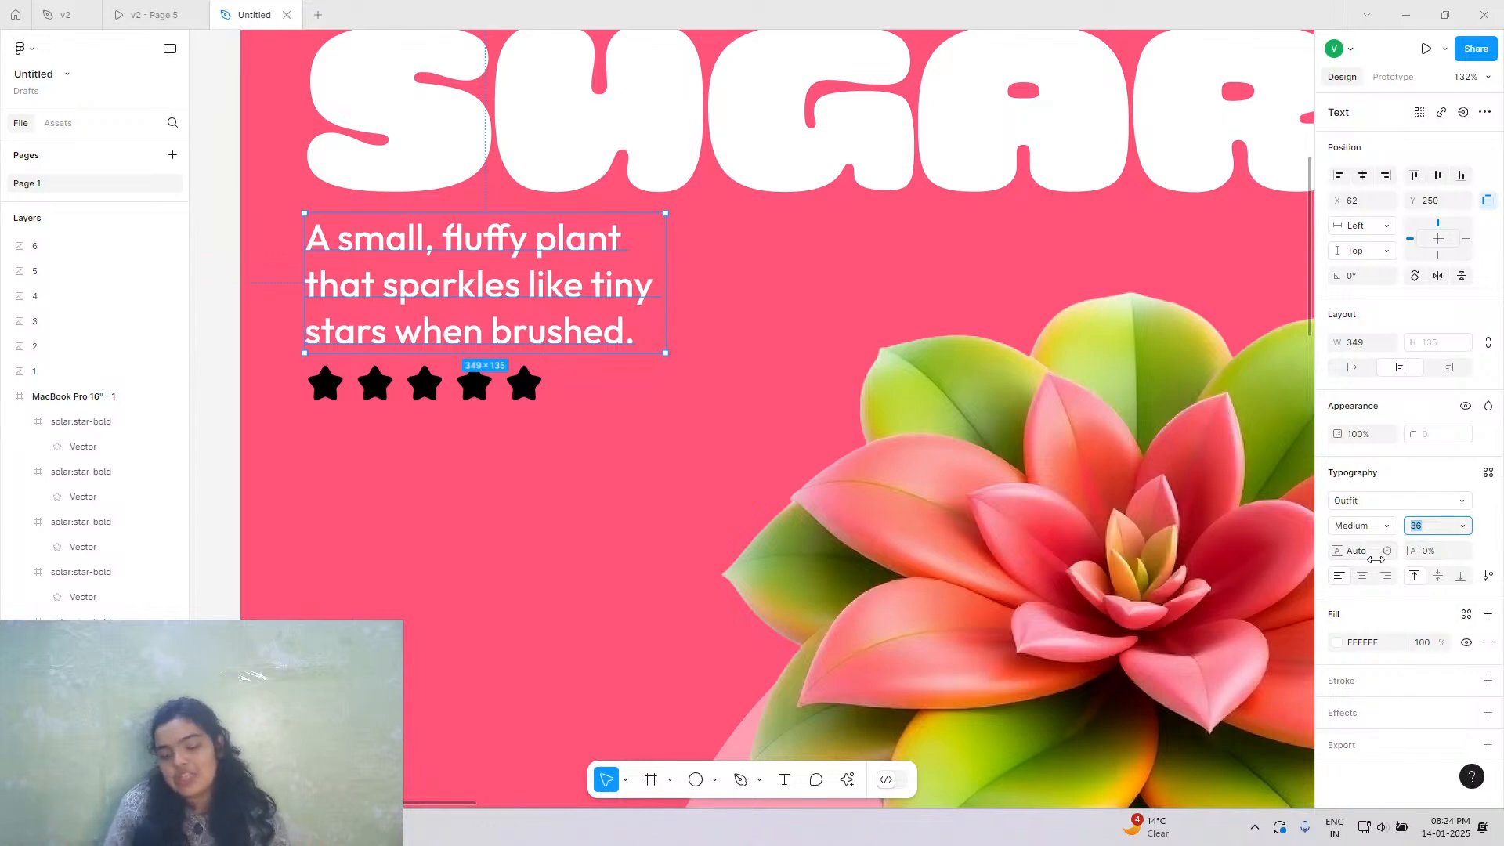
type("32")
key("Return")
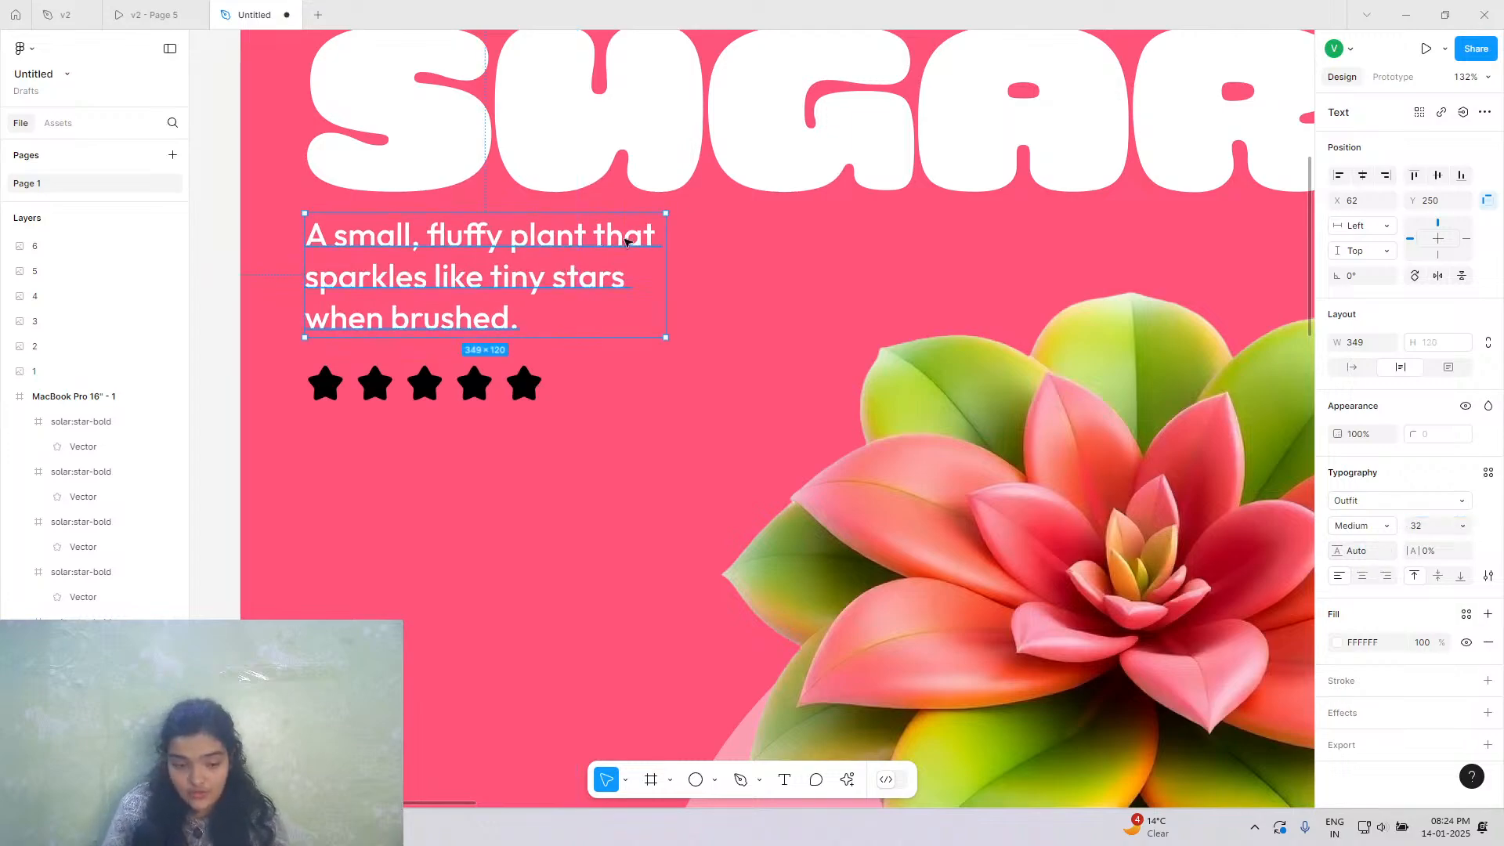
Narrow the description text box to about 311 wide and shift it down to Y 255.
left_click_drag(658, 241, 627, 243)
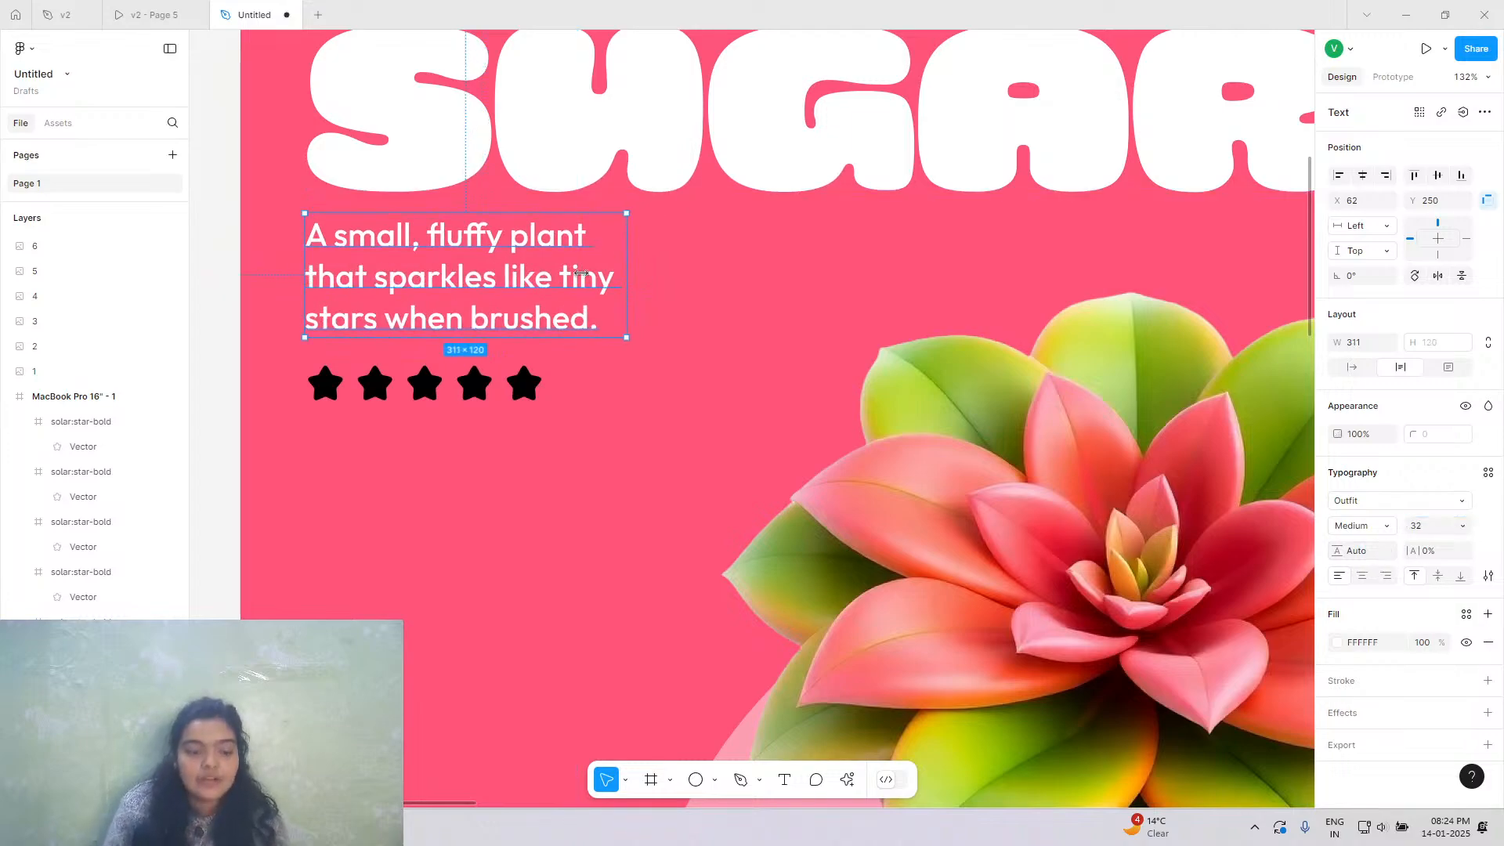
left_click_drag(517, 285, 517, 290)
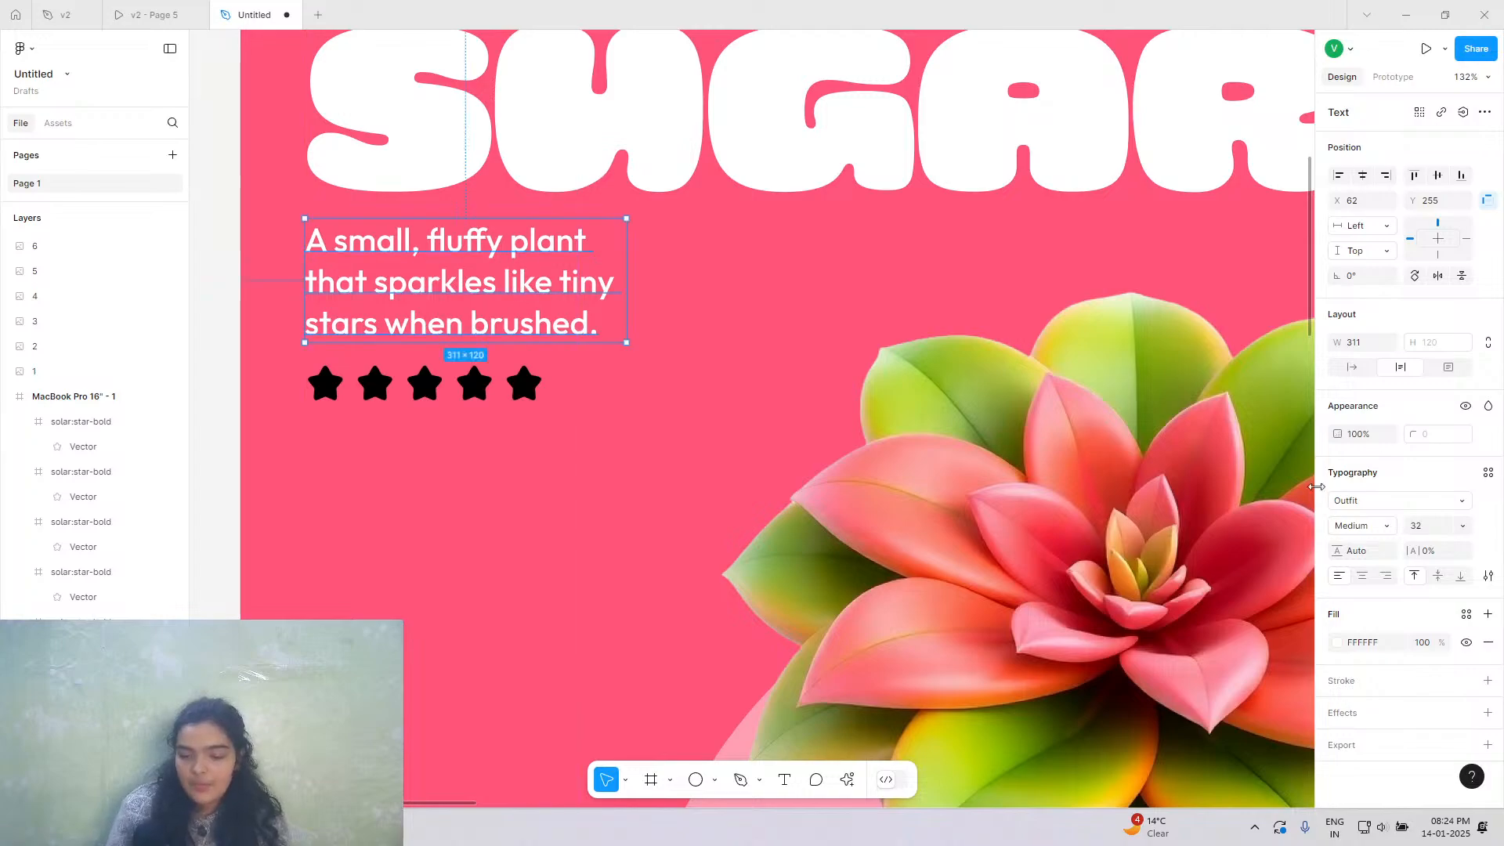
left_click(1386, 526)
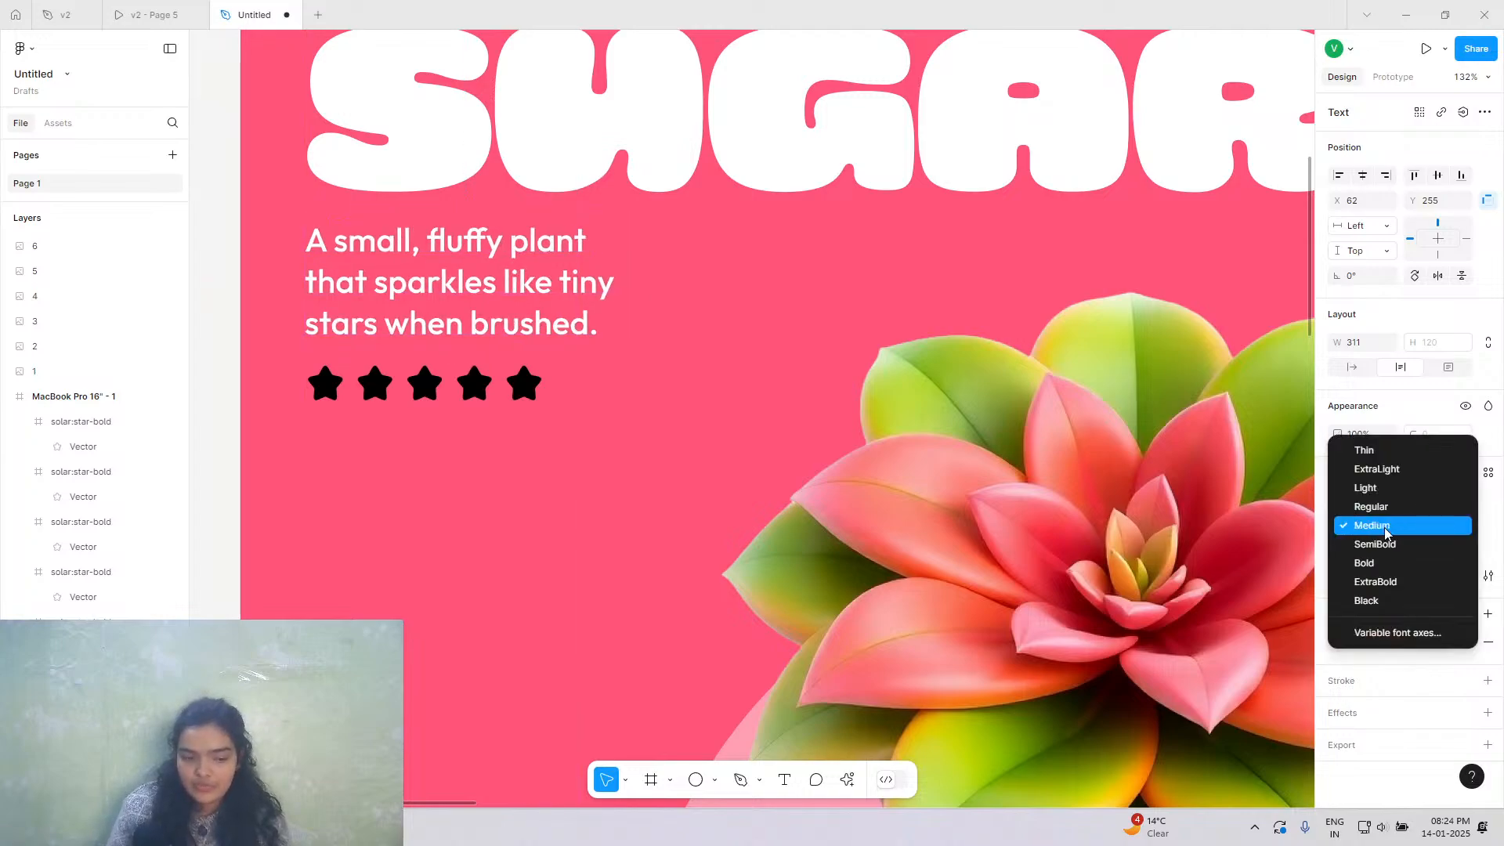
left_click(1385, 527)
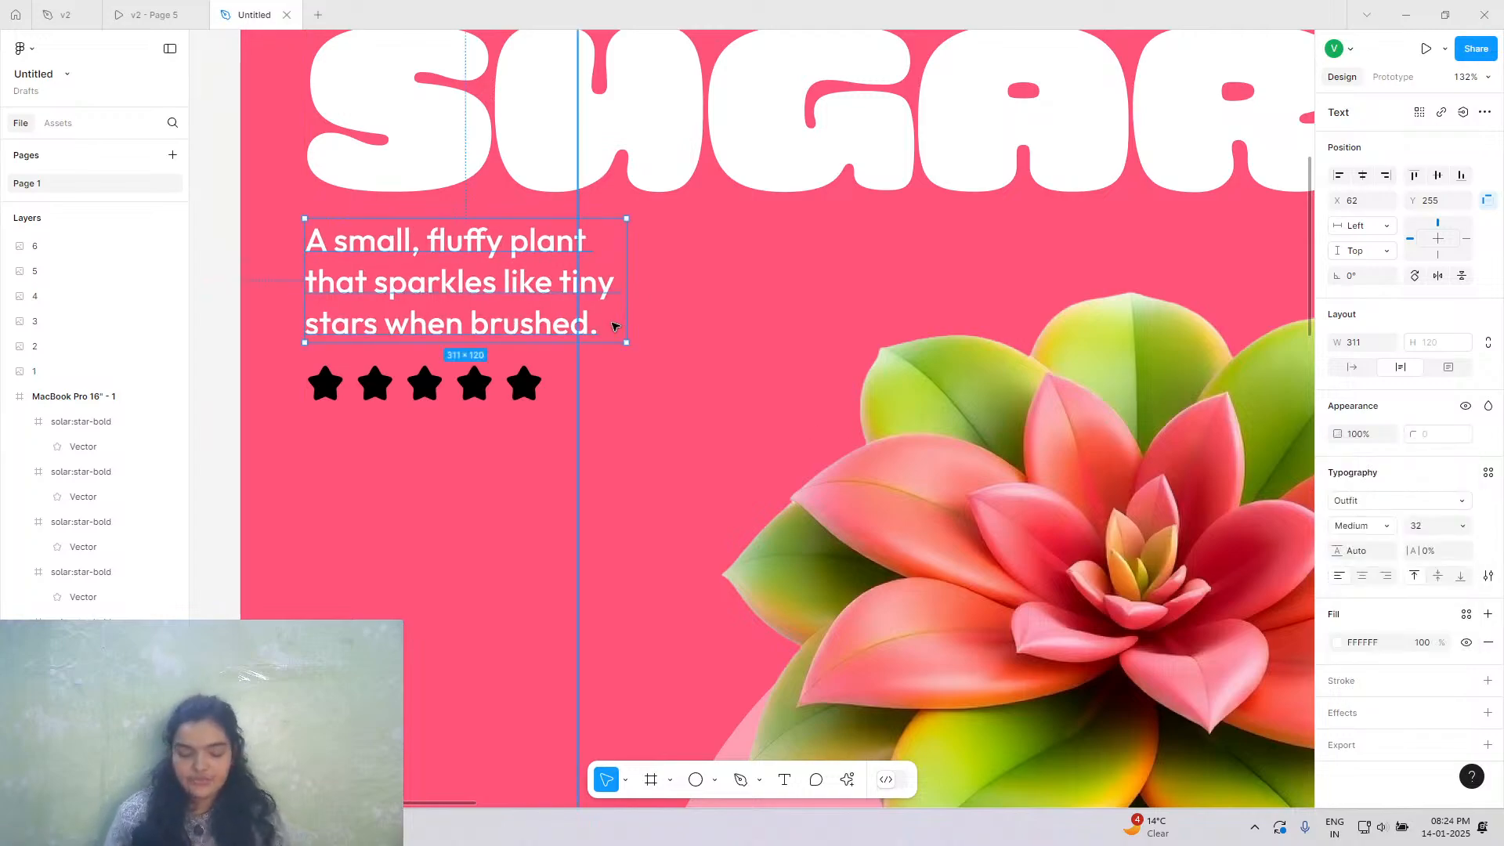
key("Up")
key("Down")
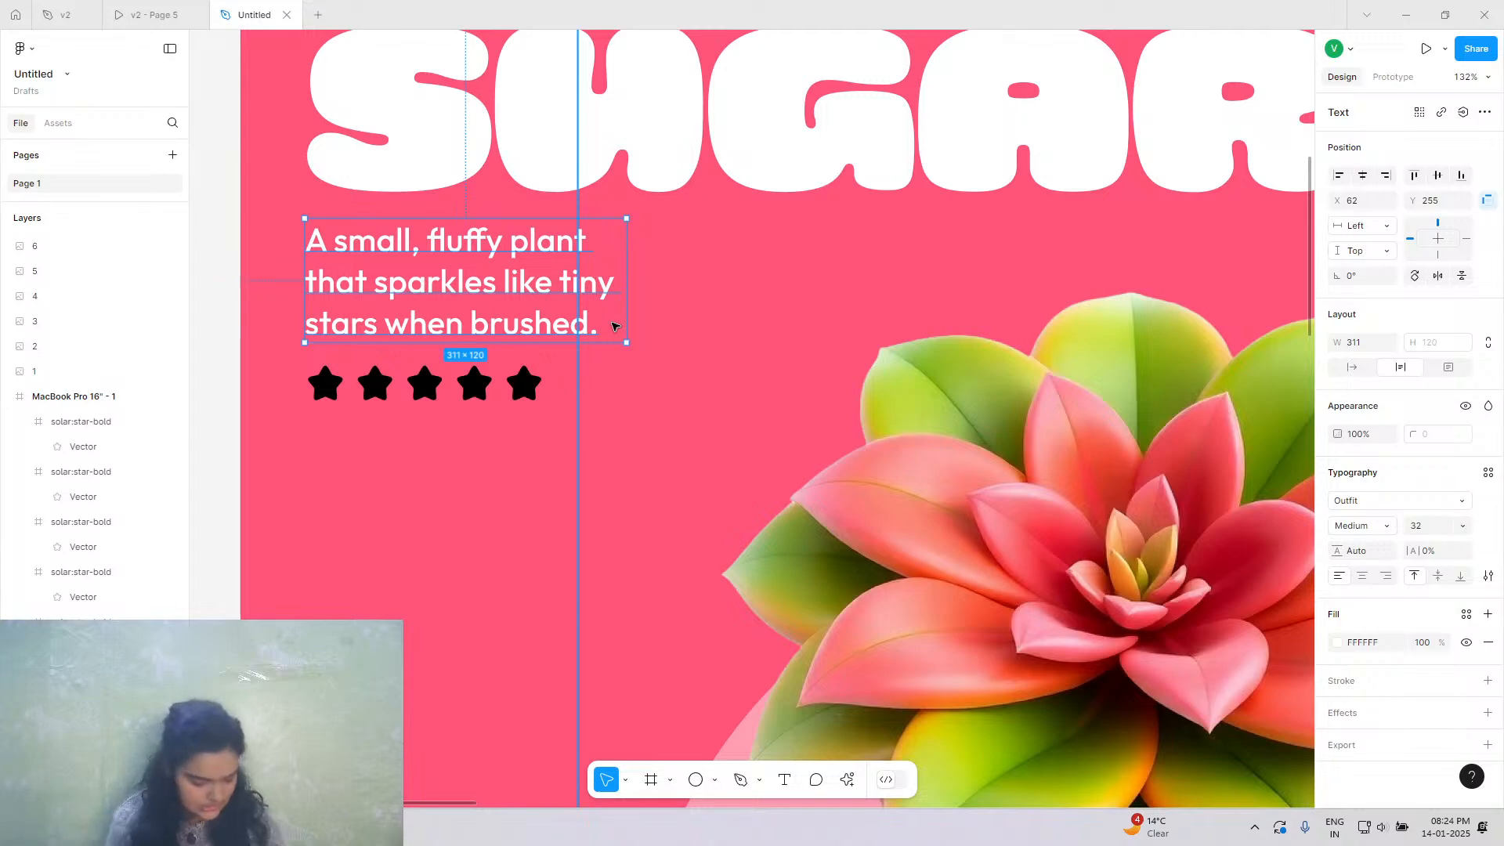
scroll(615, 327, "down", 5)
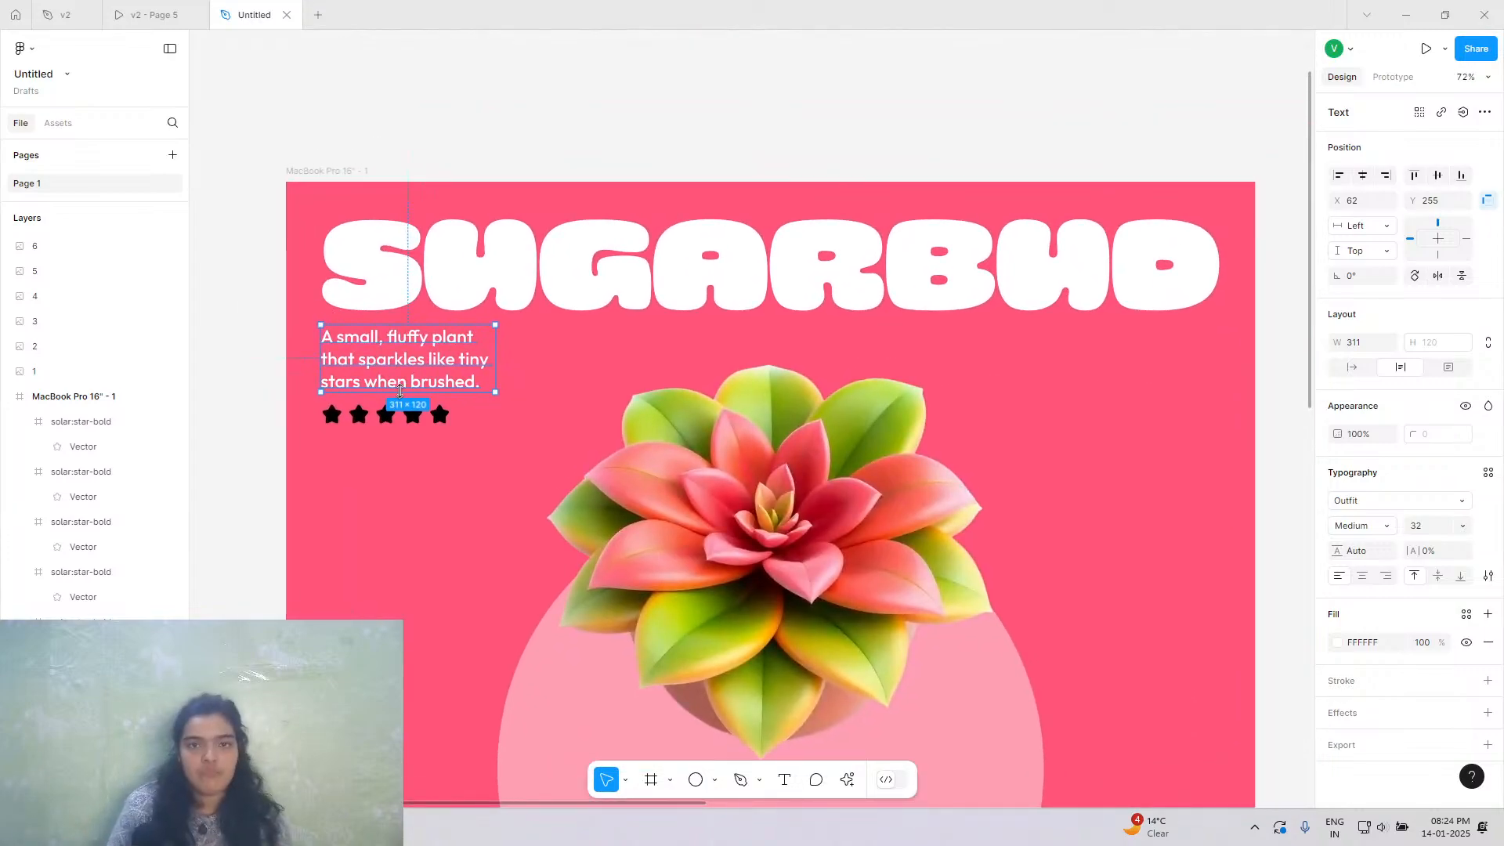
Check the buttons in the v2 prototype, then add the text "add to cart" below the end of the Sugarbud title.
left_click(149, 14)
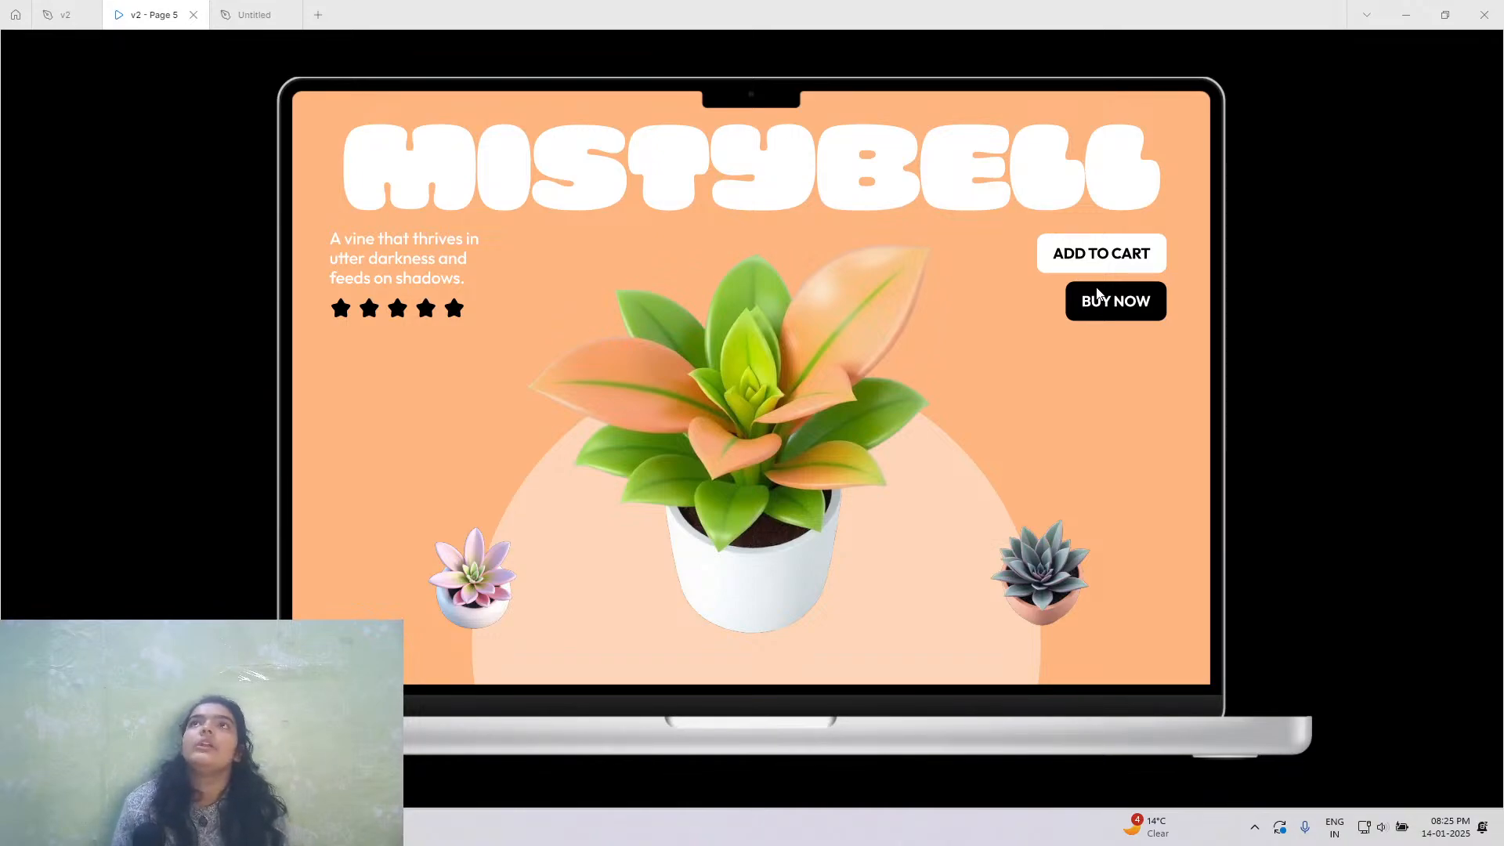
left_click(259, 13)
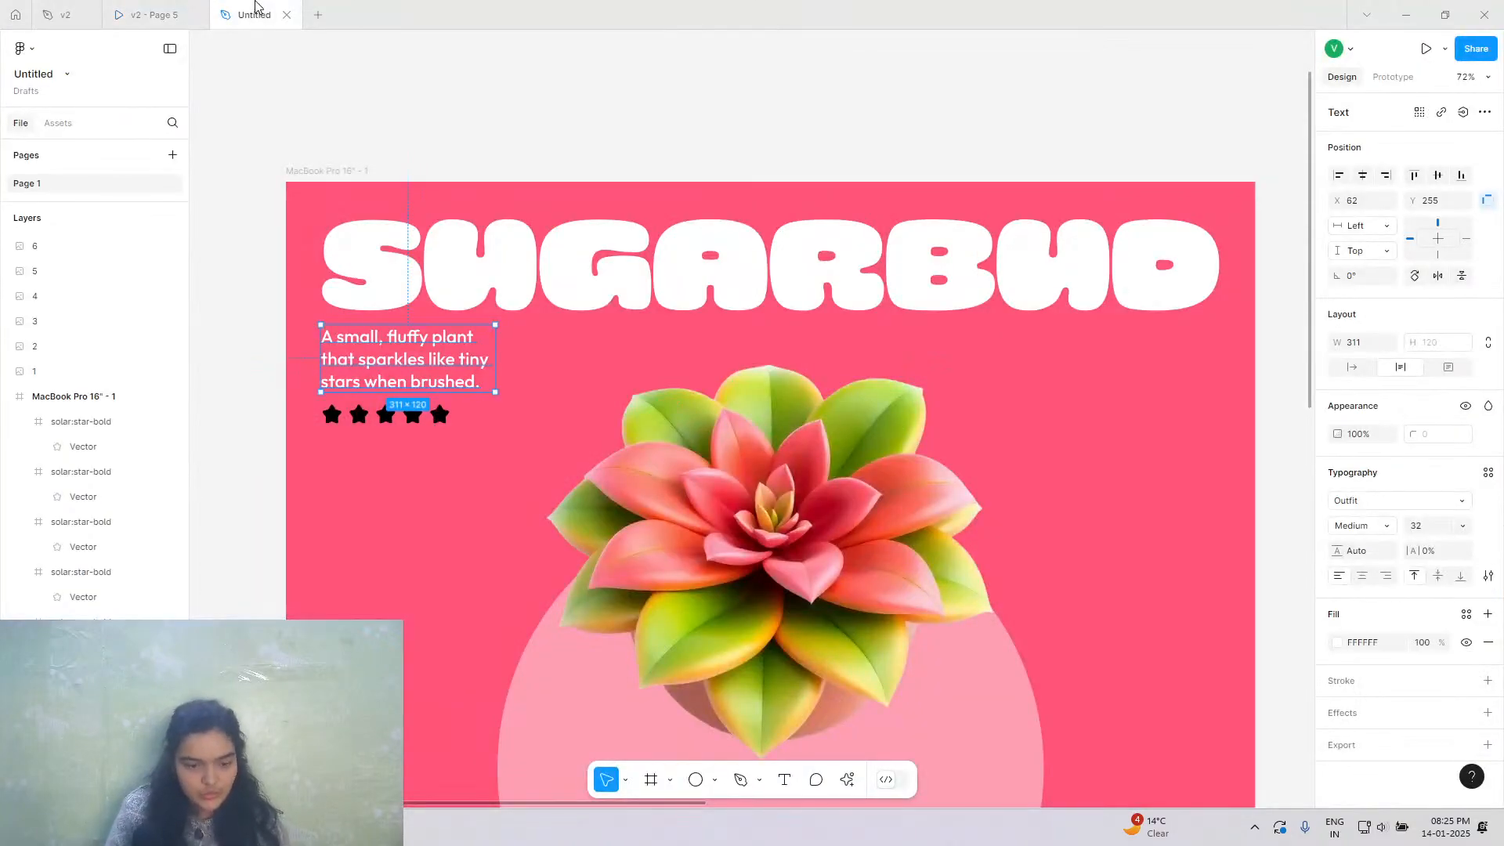
left_click(786, 779)
scroll(742, 631, "down", 3)
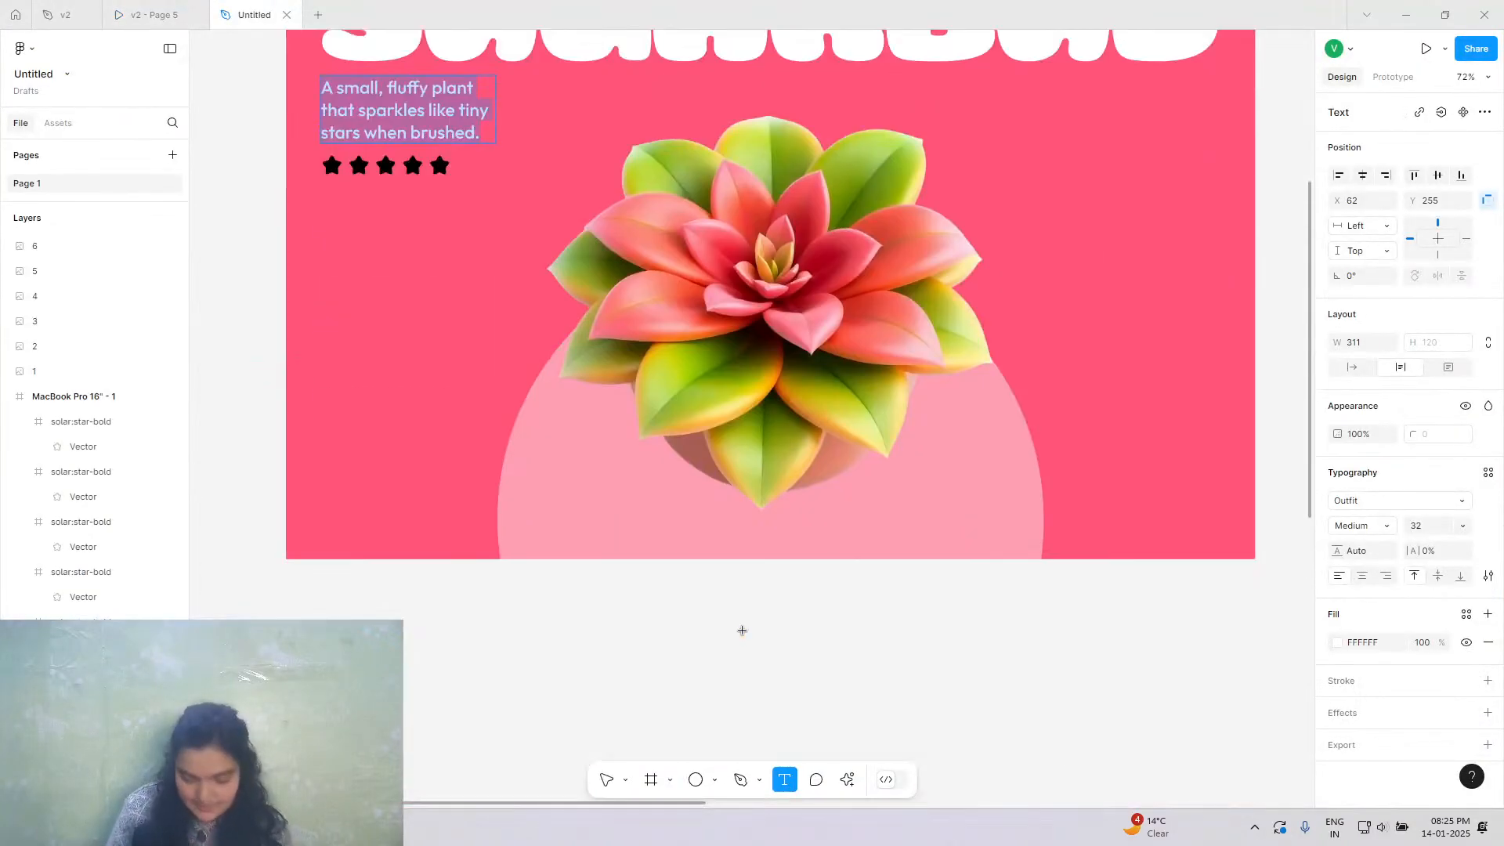
scroll(937, 643, "up", 3)
left_click(1089, 368)
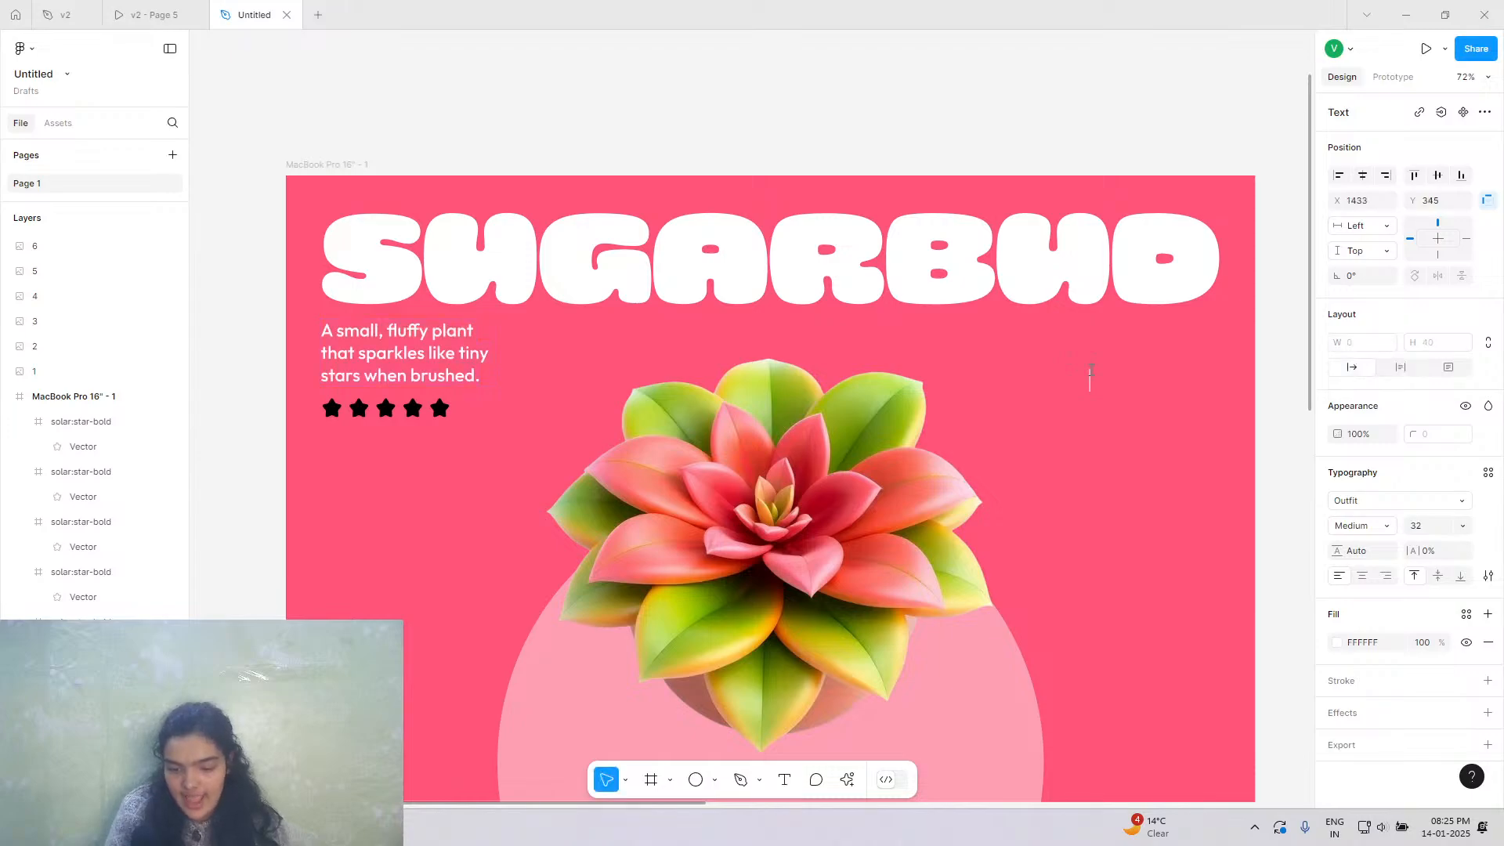
type("add")
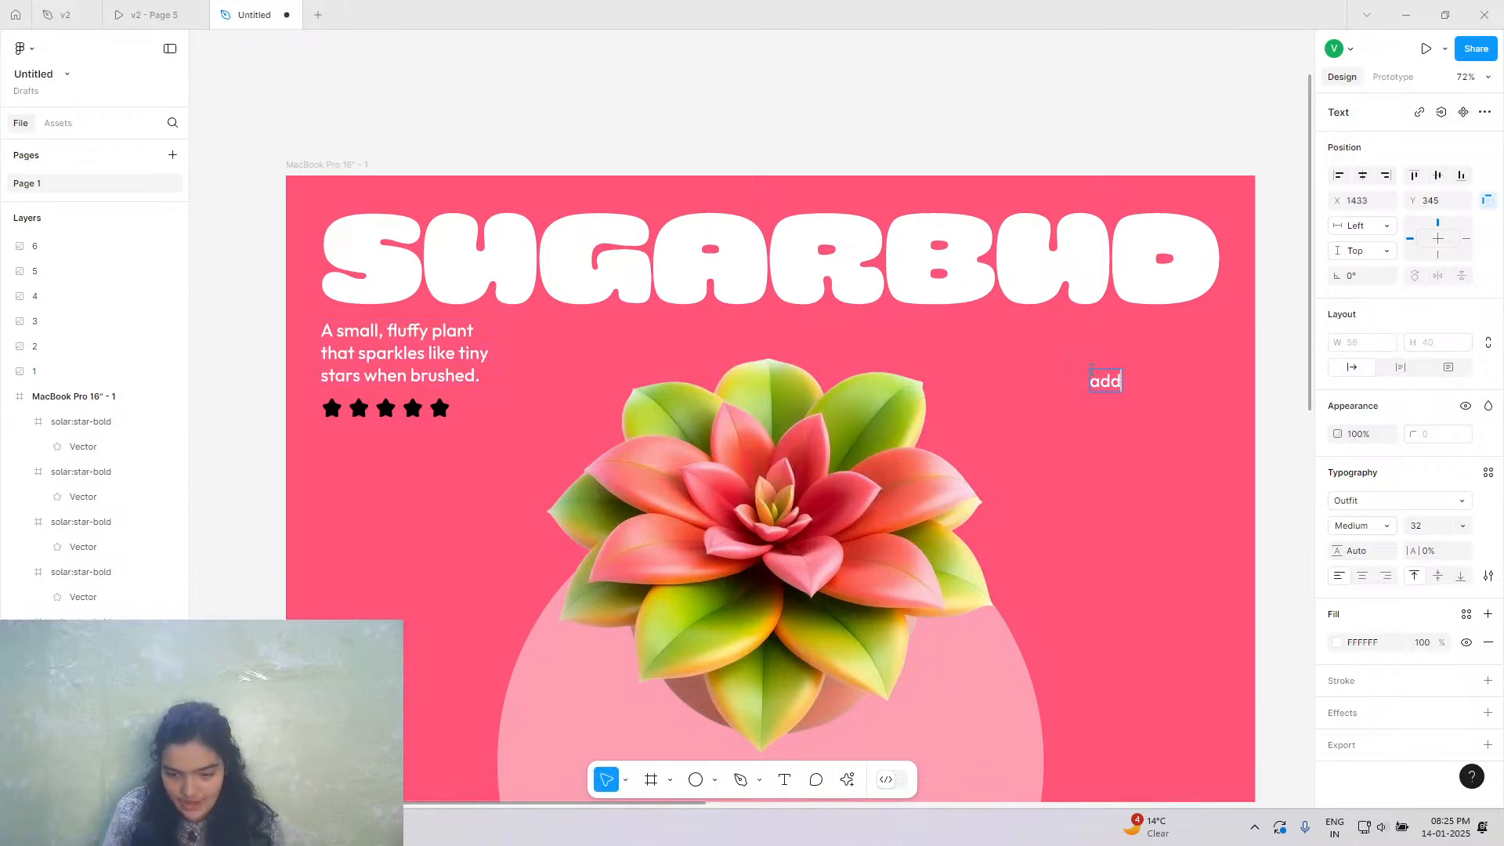
type(" to cart")
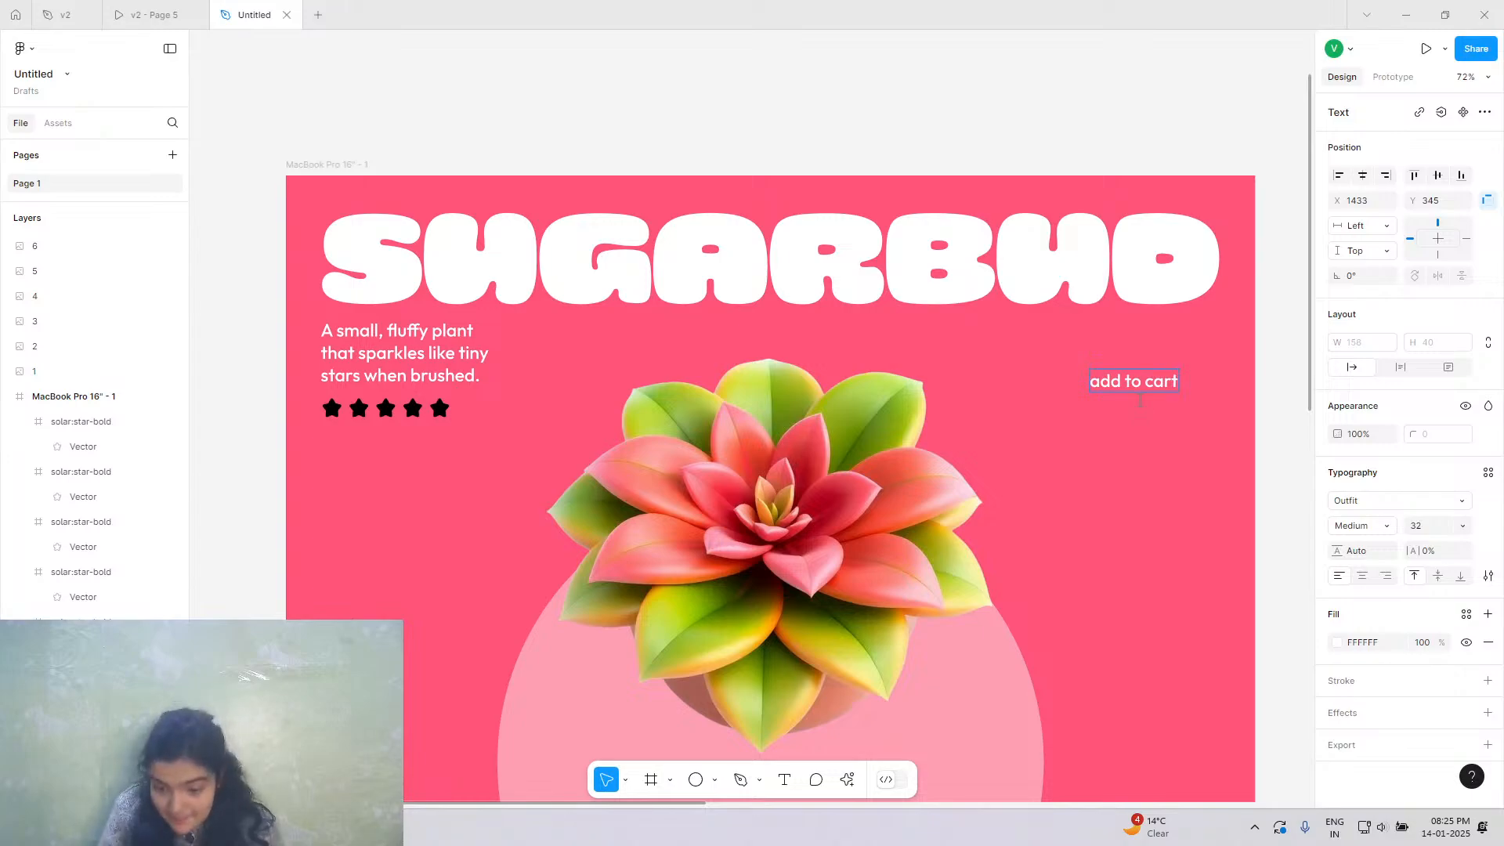
key("Escape")
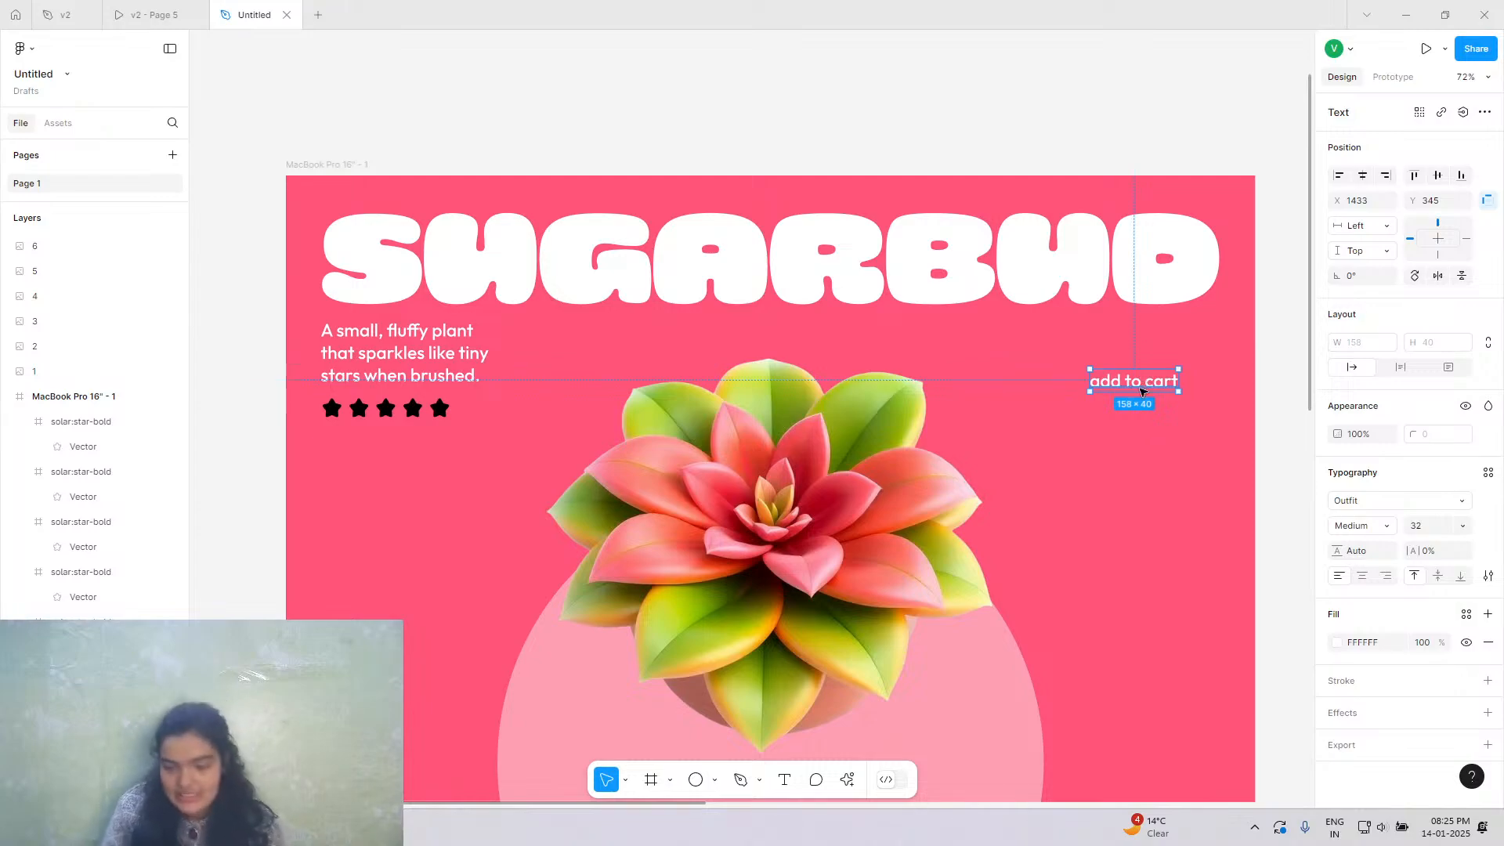
Frame the "add to cart" text and apply auto layout with horizontal padding 30 and vertical padding 17.
right_click(1140, 394)
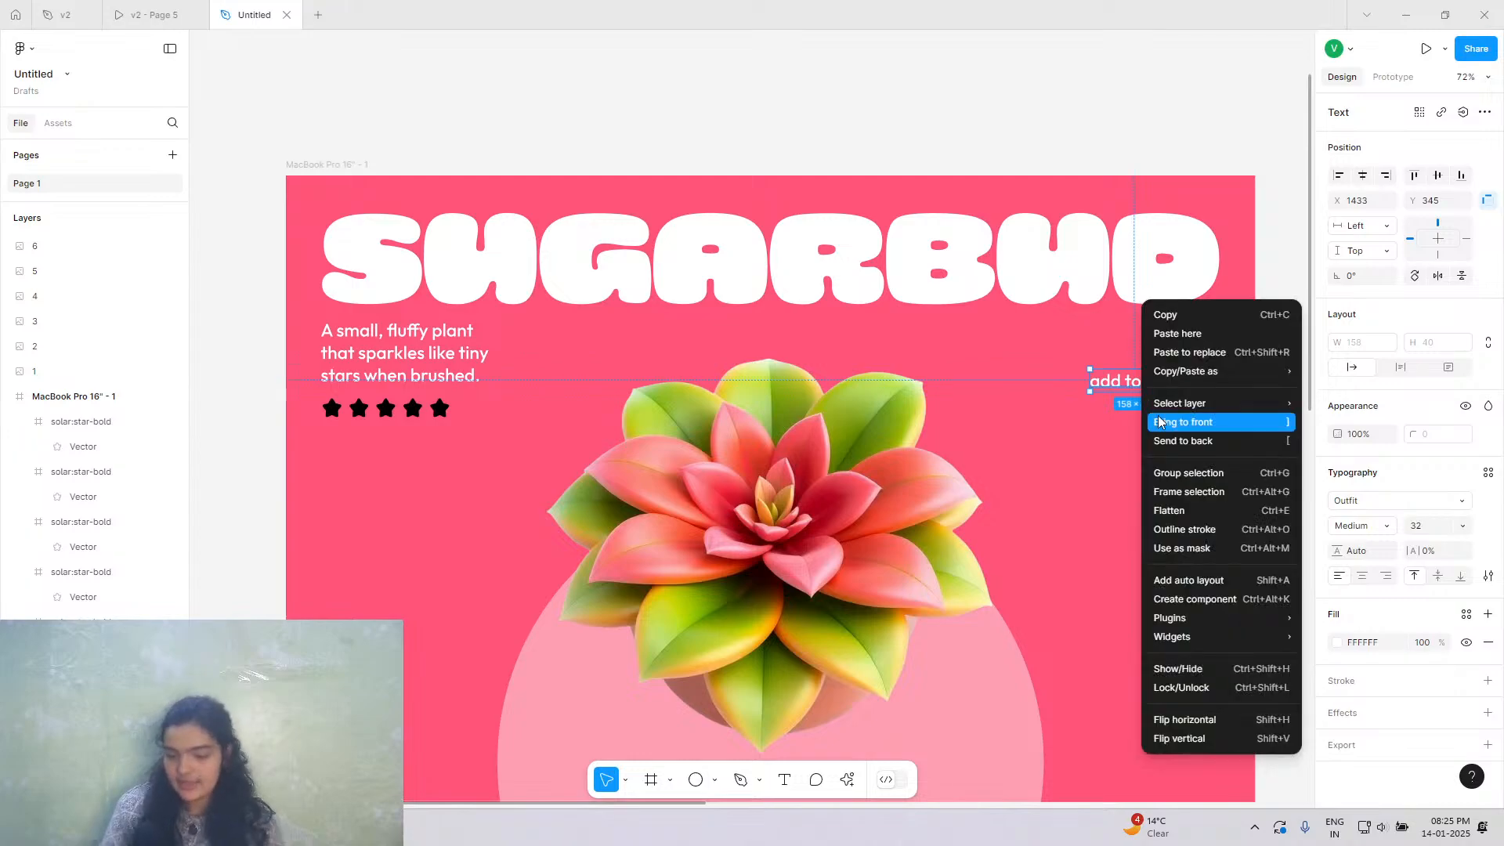
left_click(1175, 492)
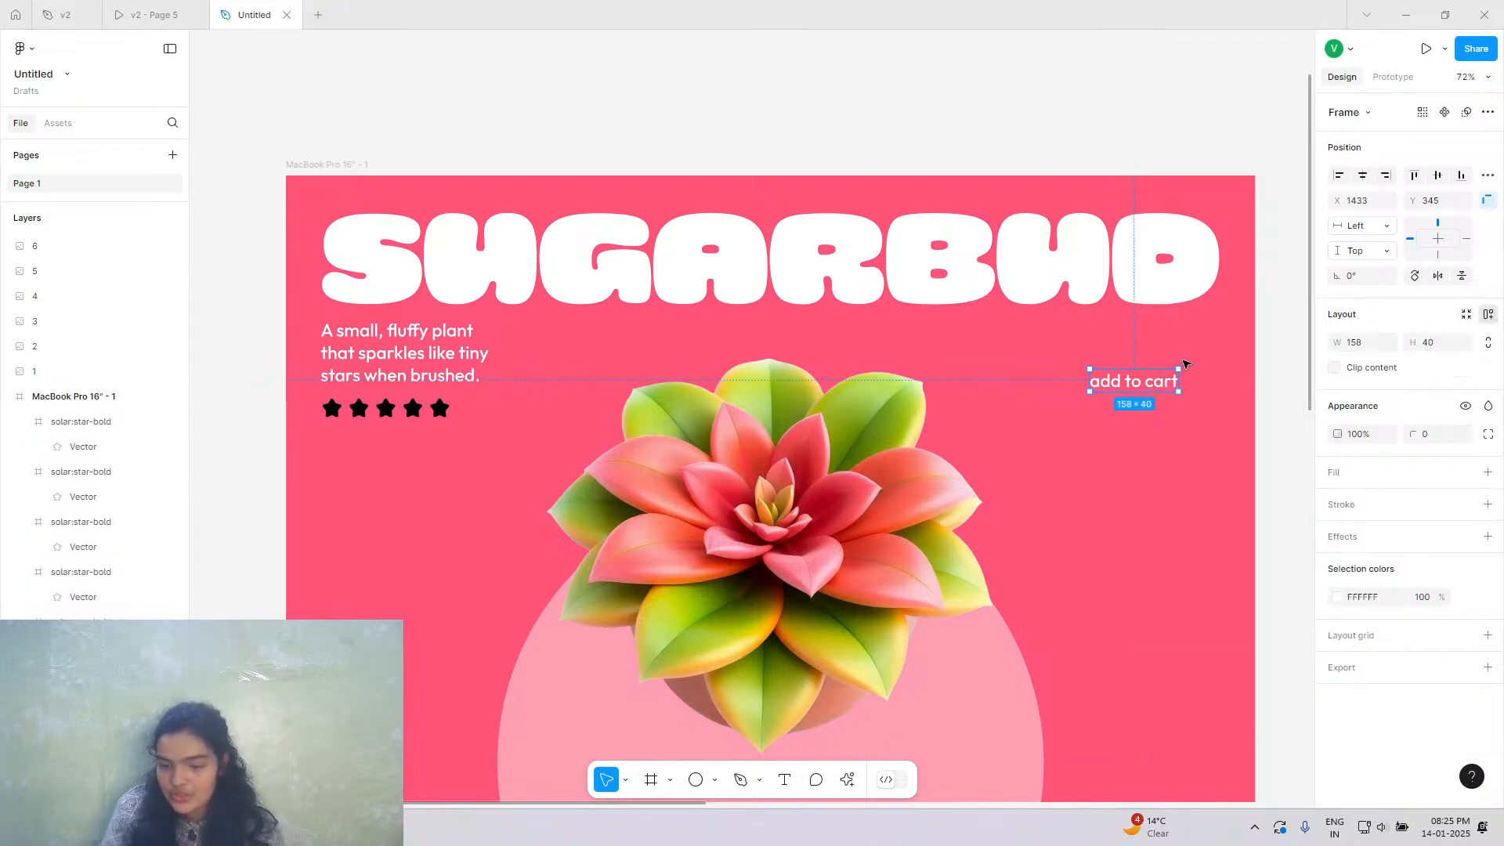
key("shift+a")
scroll(1191, 374, "right", 1)
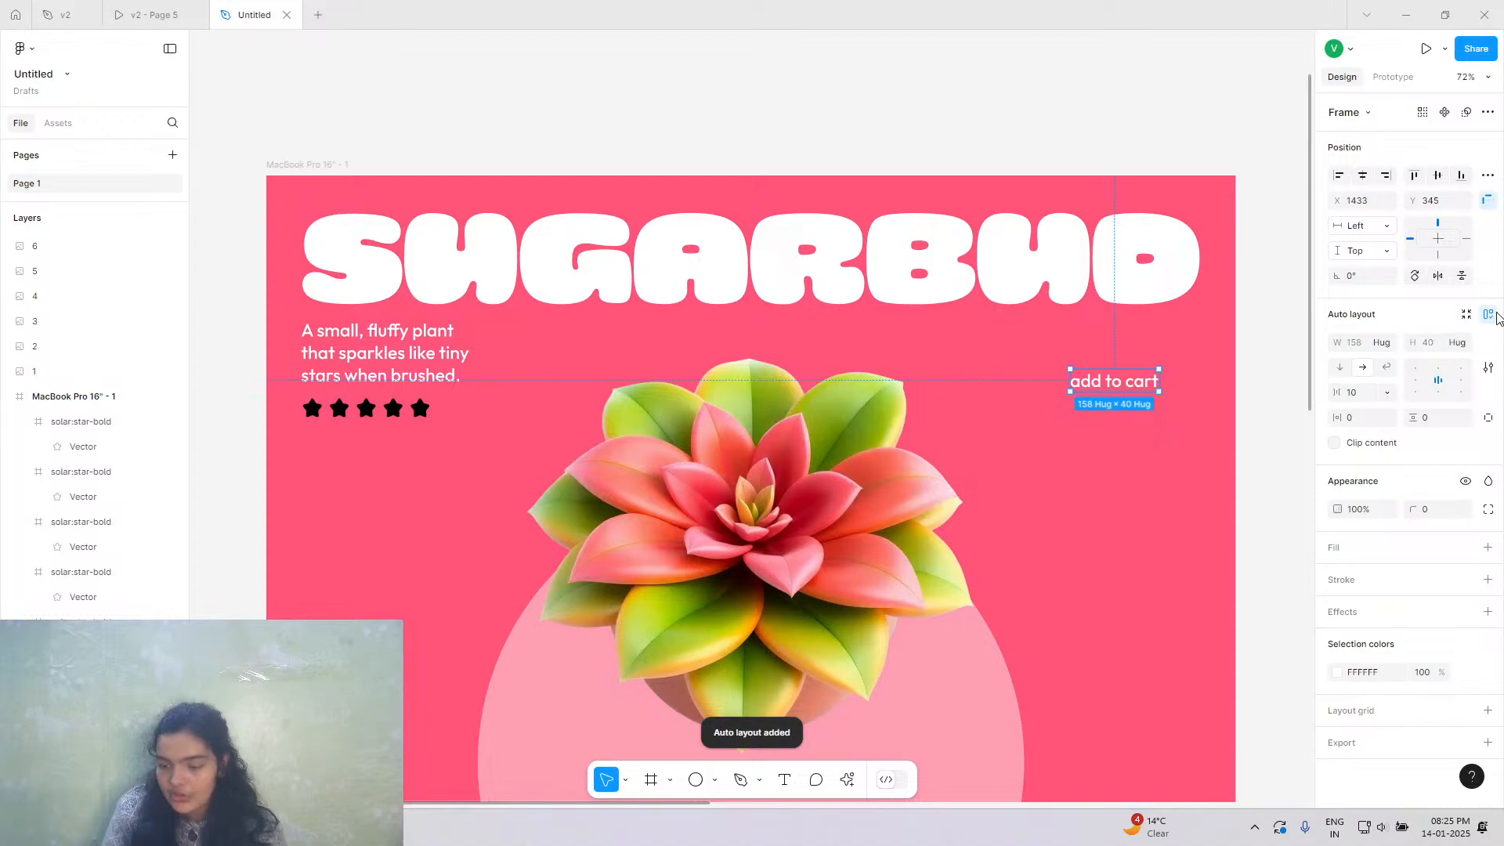
left_click(1489, 316)
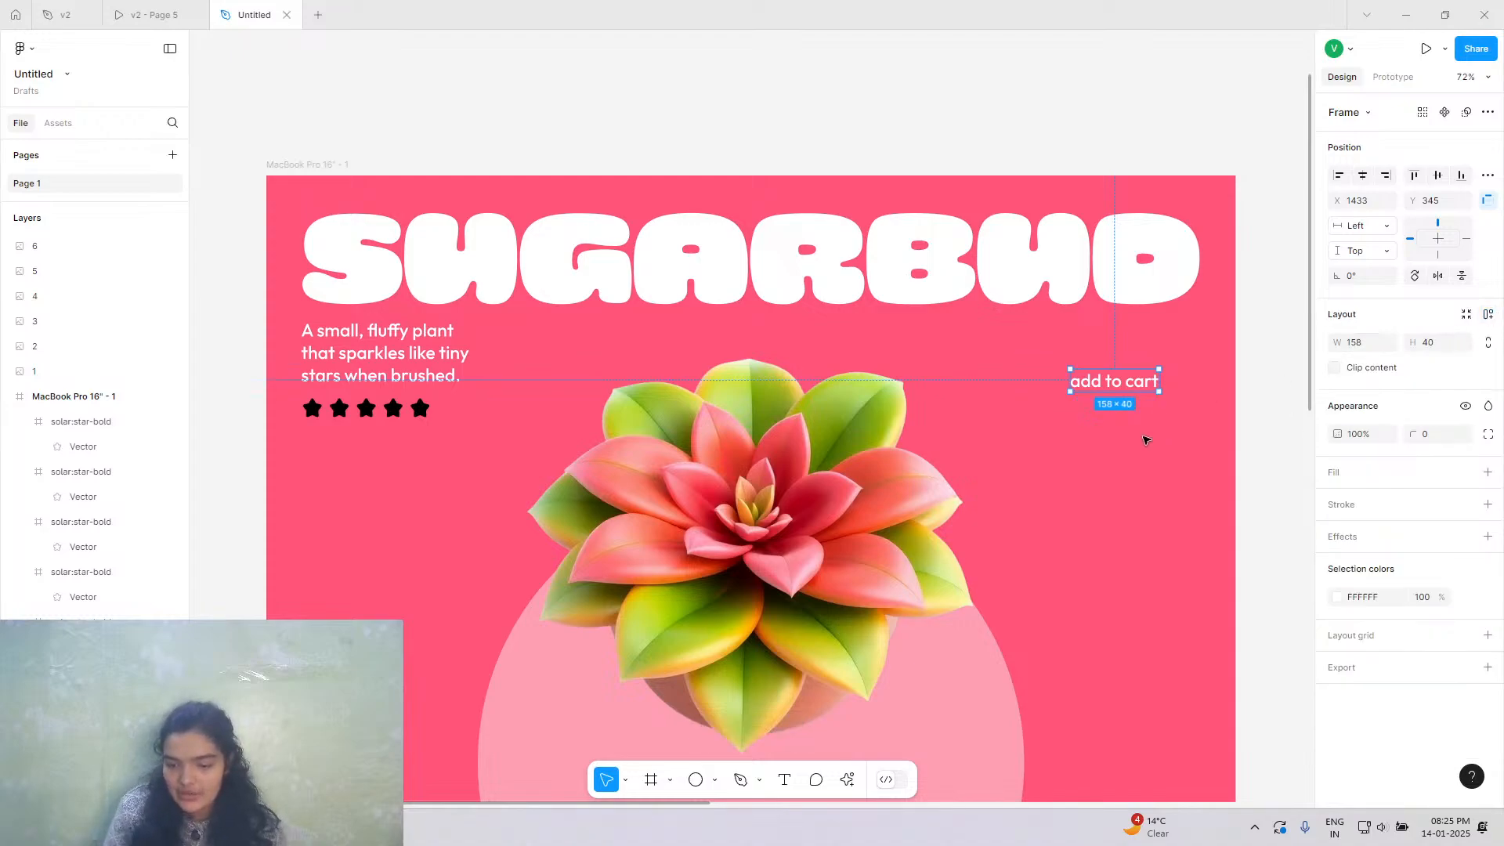
scroll(1144, 440, "up", 5)
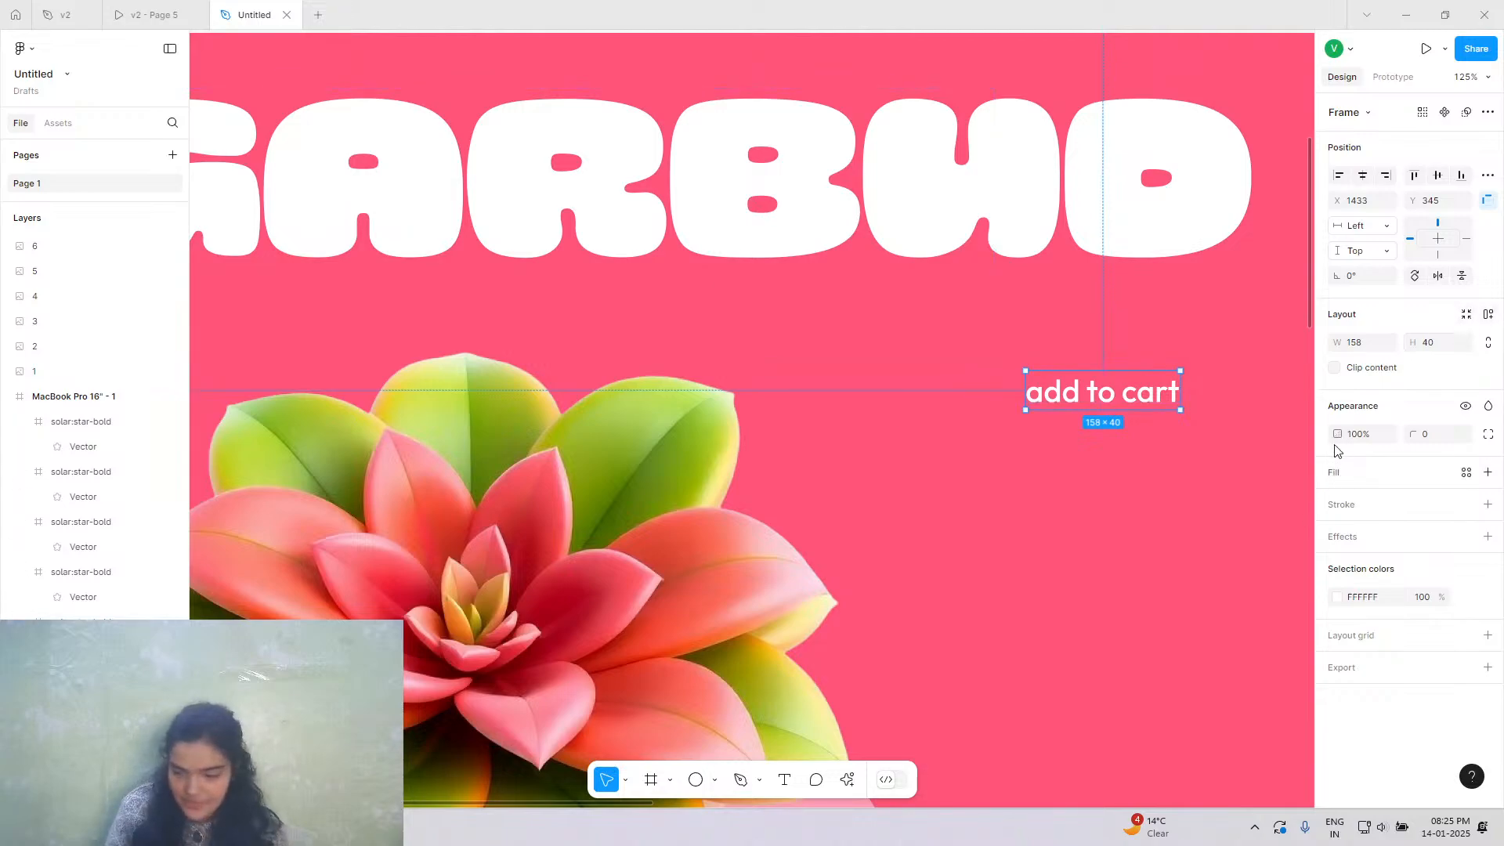
left_click(1488, 315)
left_click_drag(1338, 418, 1442, 418)
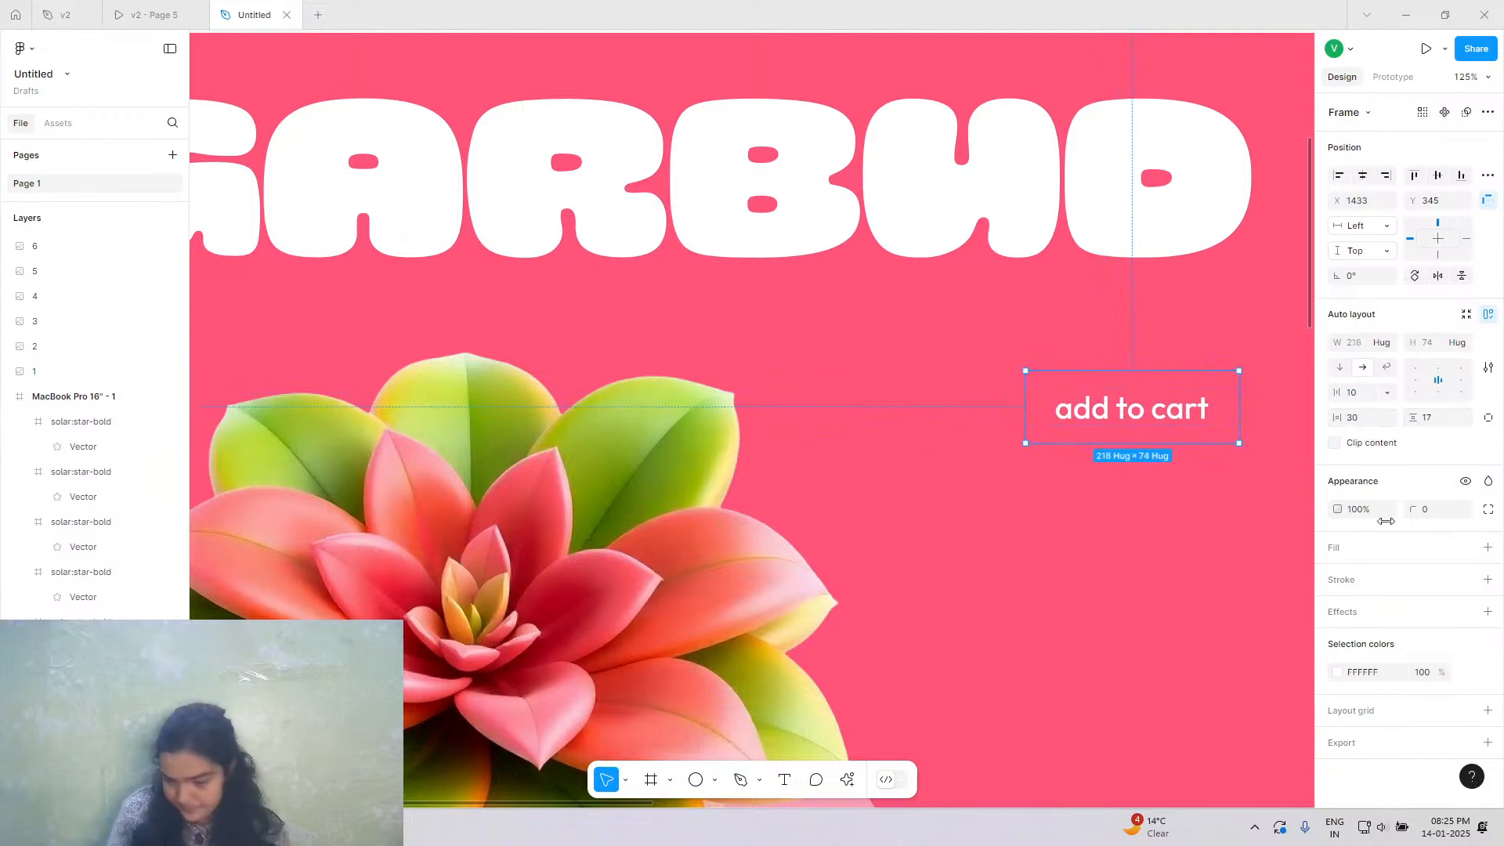
Give the "add to cart" frame a white (FFFFFF) fill and a corner radius of 14.
left_click(1489, 549)
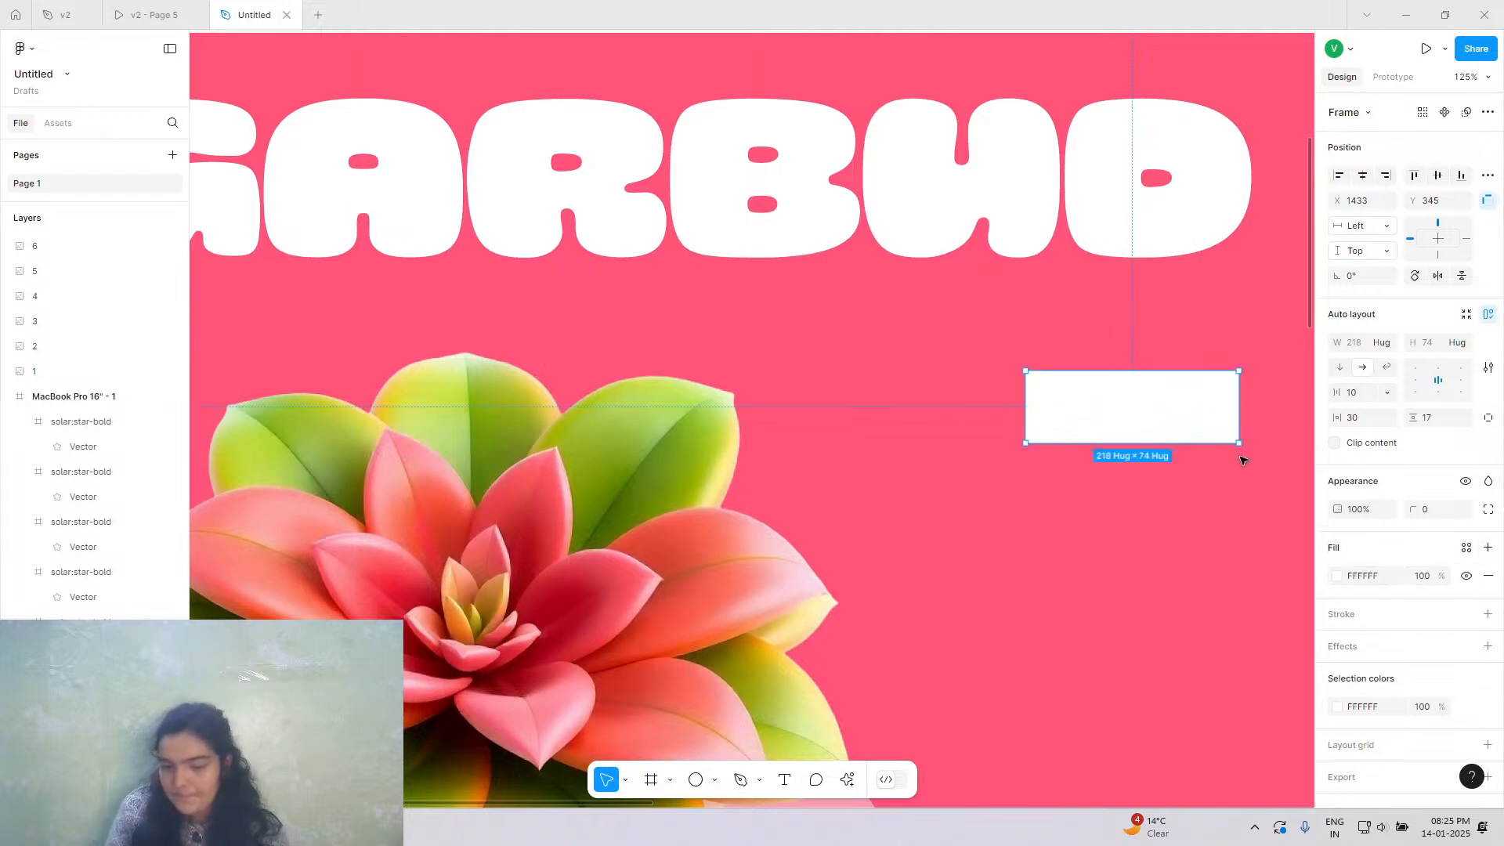
left_click_drag(1413, 513, 181, 499)
left_click_drag(216, 497, 134, 527)
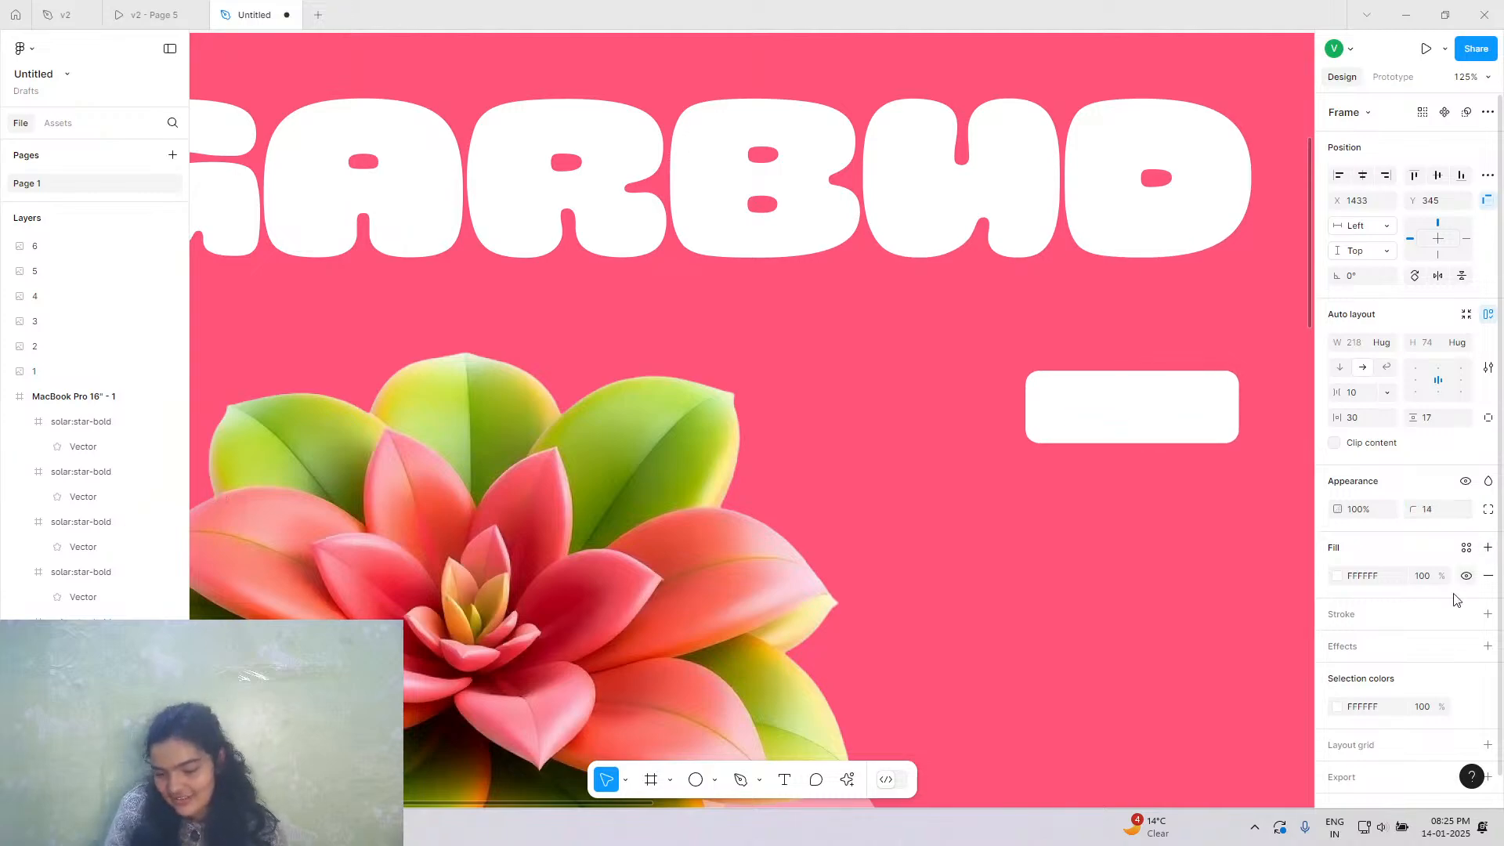
Recolour the "add to cart" text inside the button black (000000).
double_click(1137, 420)
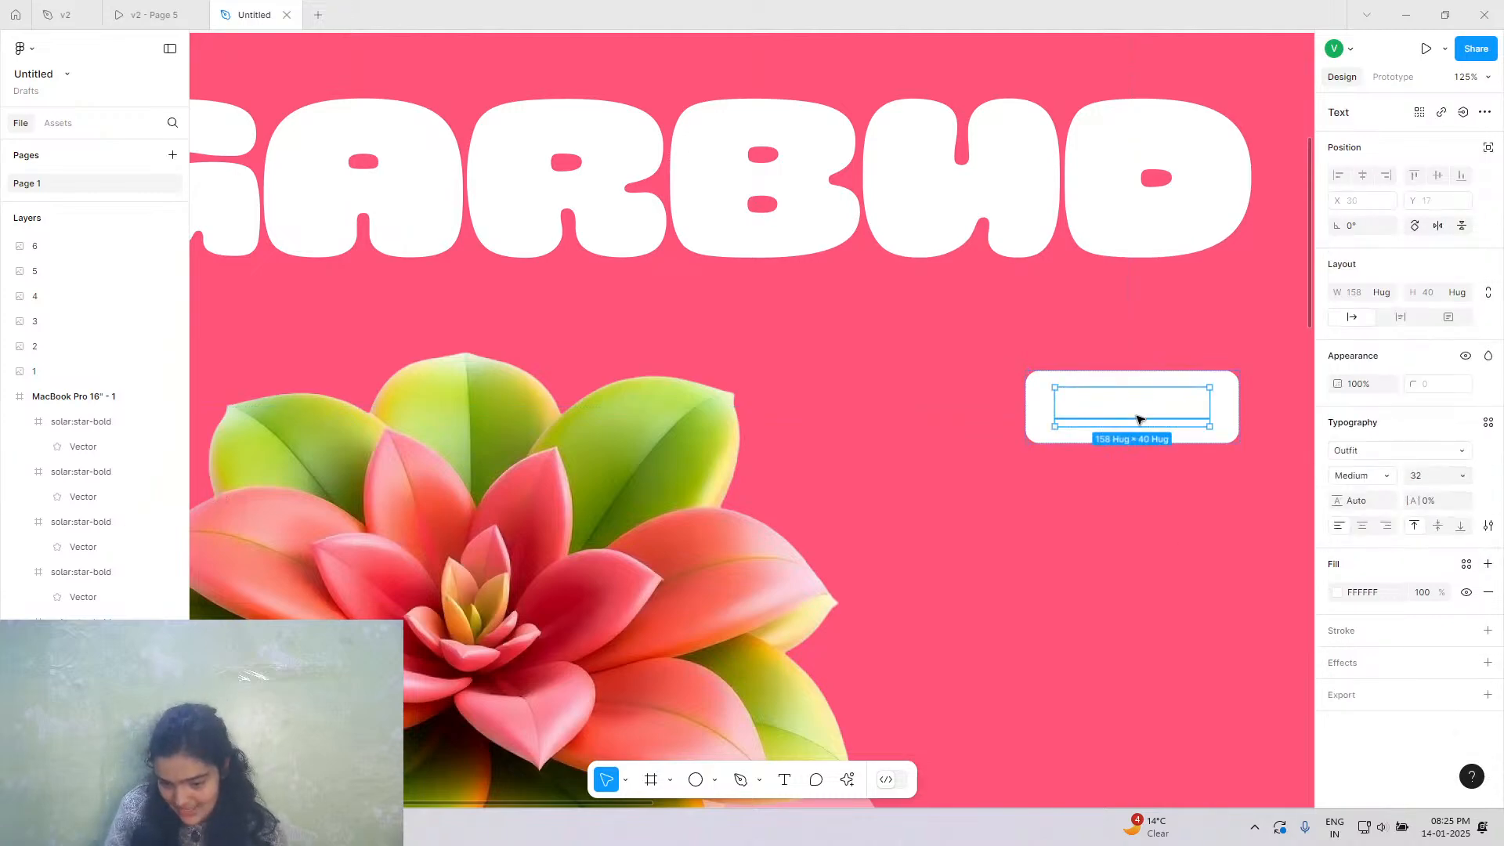
left_click(1336, 593)
left_click_drag(1259, 538, 1044, 669)
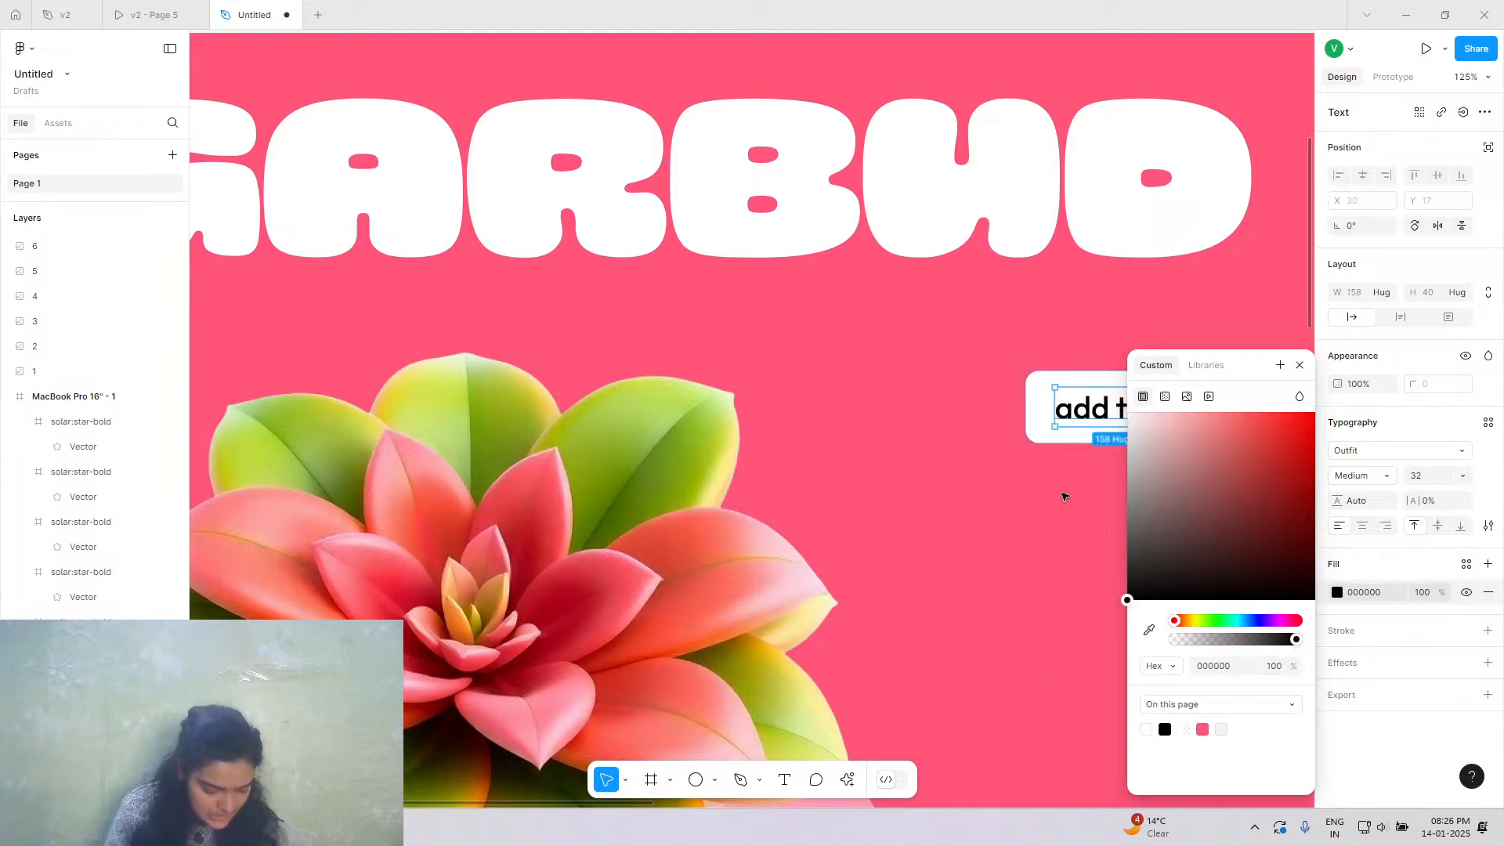
scroll(612, 424, "right", 5)
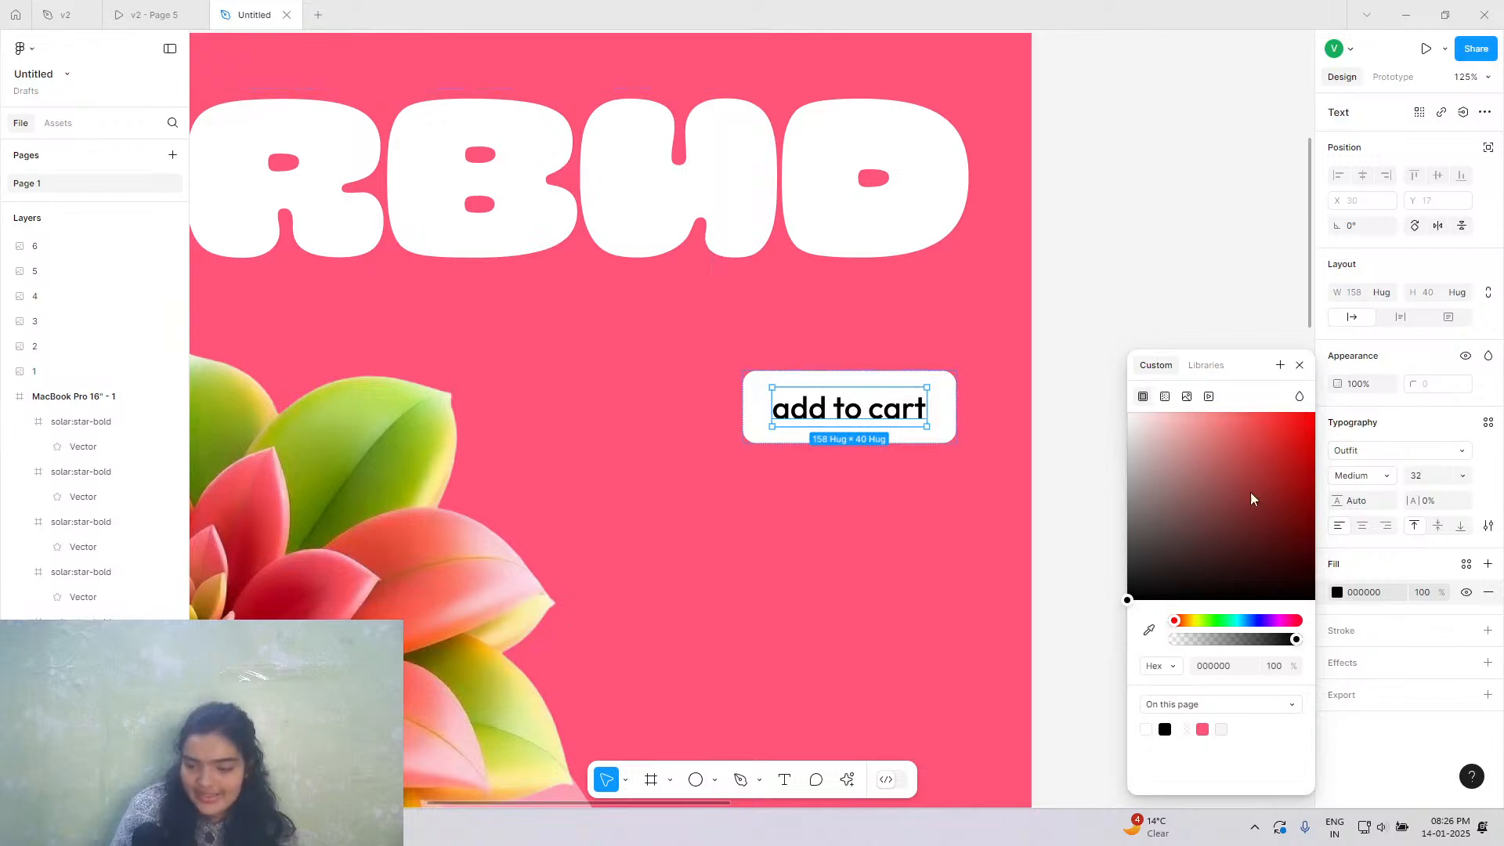
Set the "add to cart" button text to uppercase with Bold weight.
left_click(1488, 526)
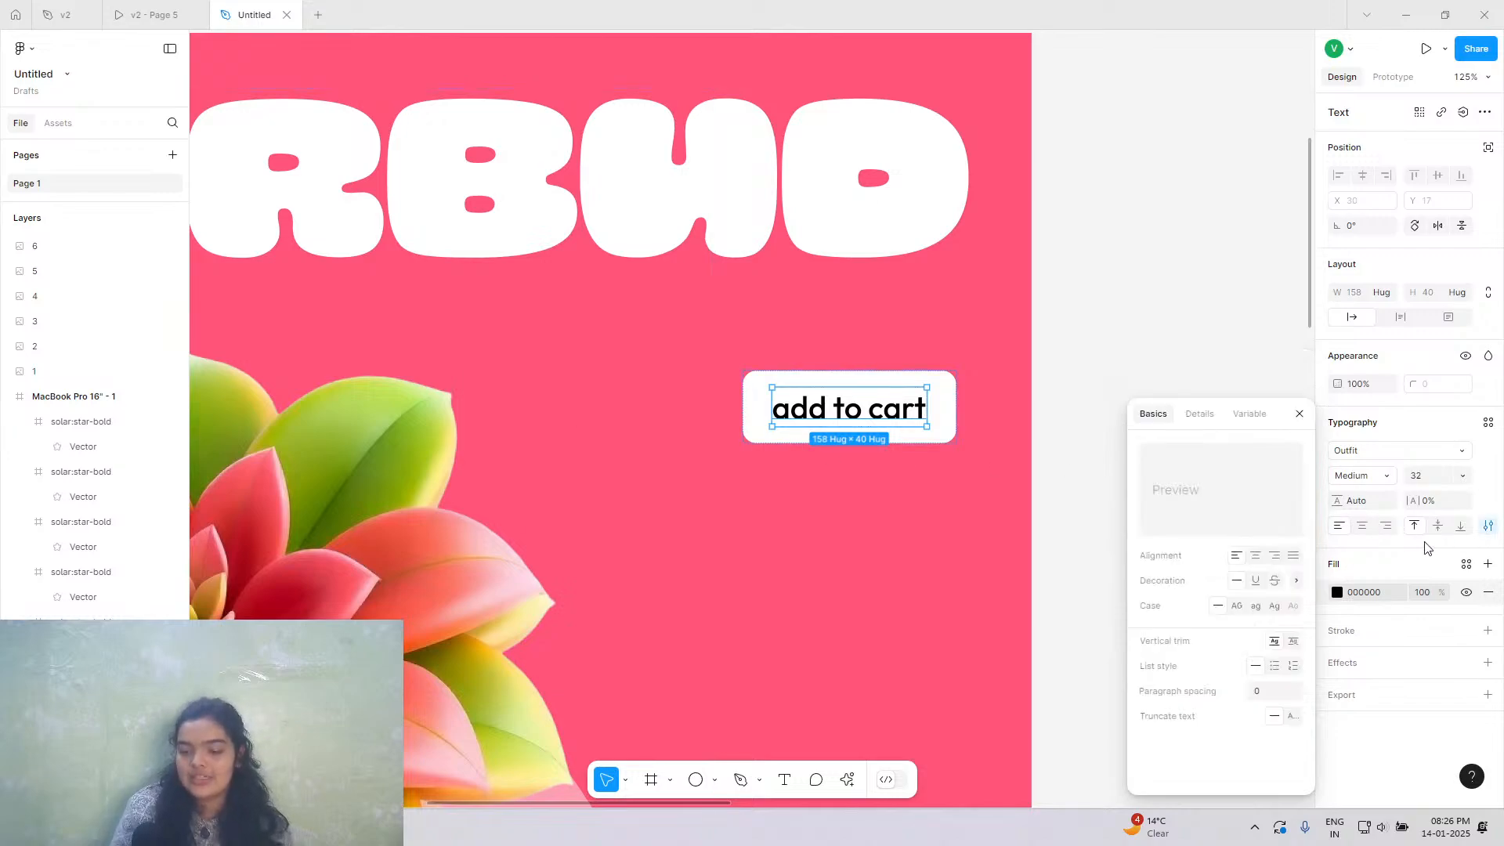
left_click(1237, 606)
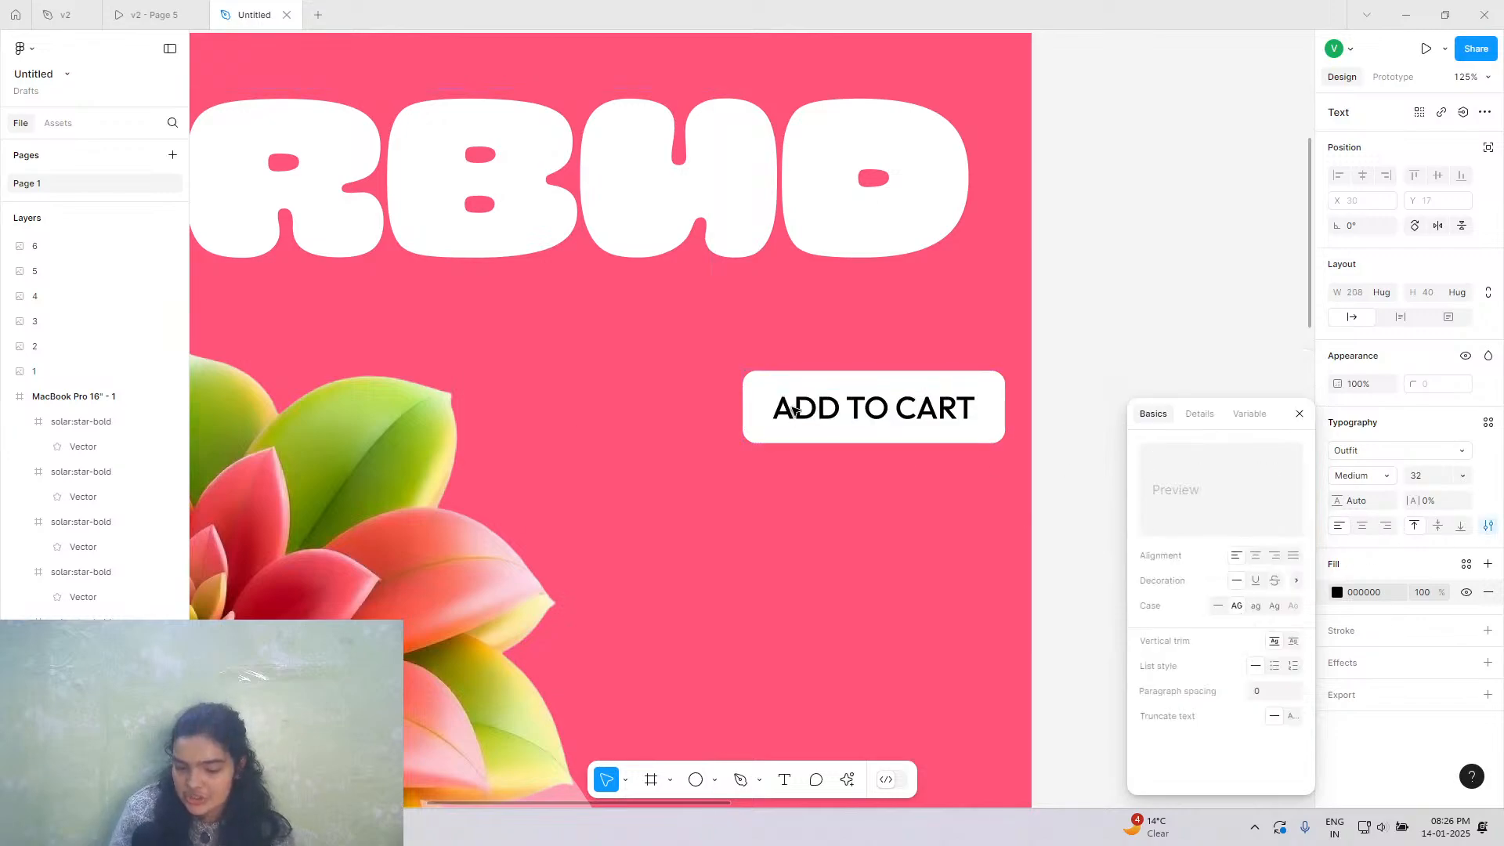
left_click(1360, 475)
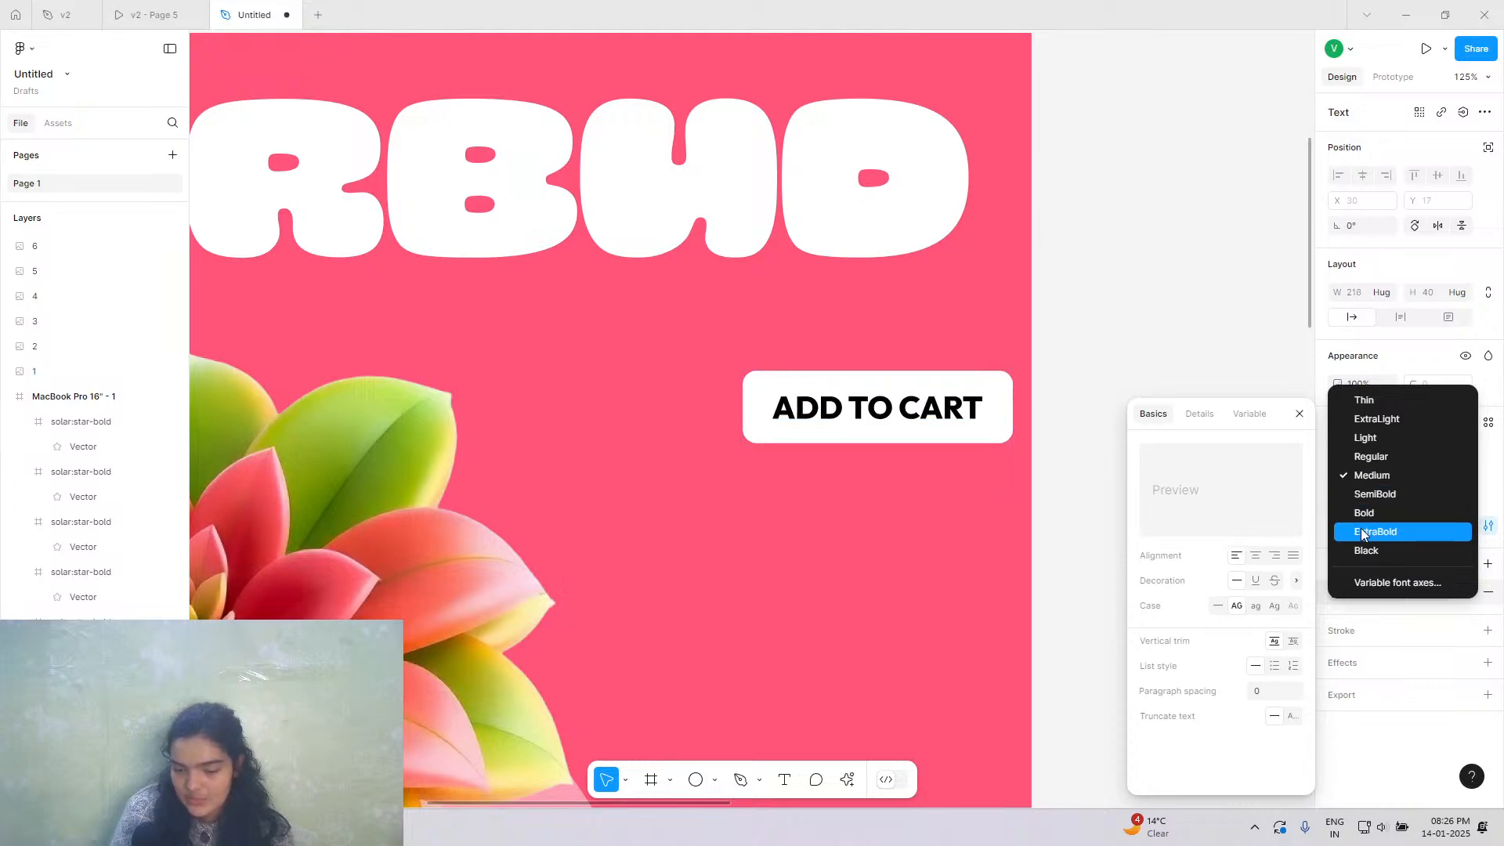
left_click(1359, 513)
key("Escape")
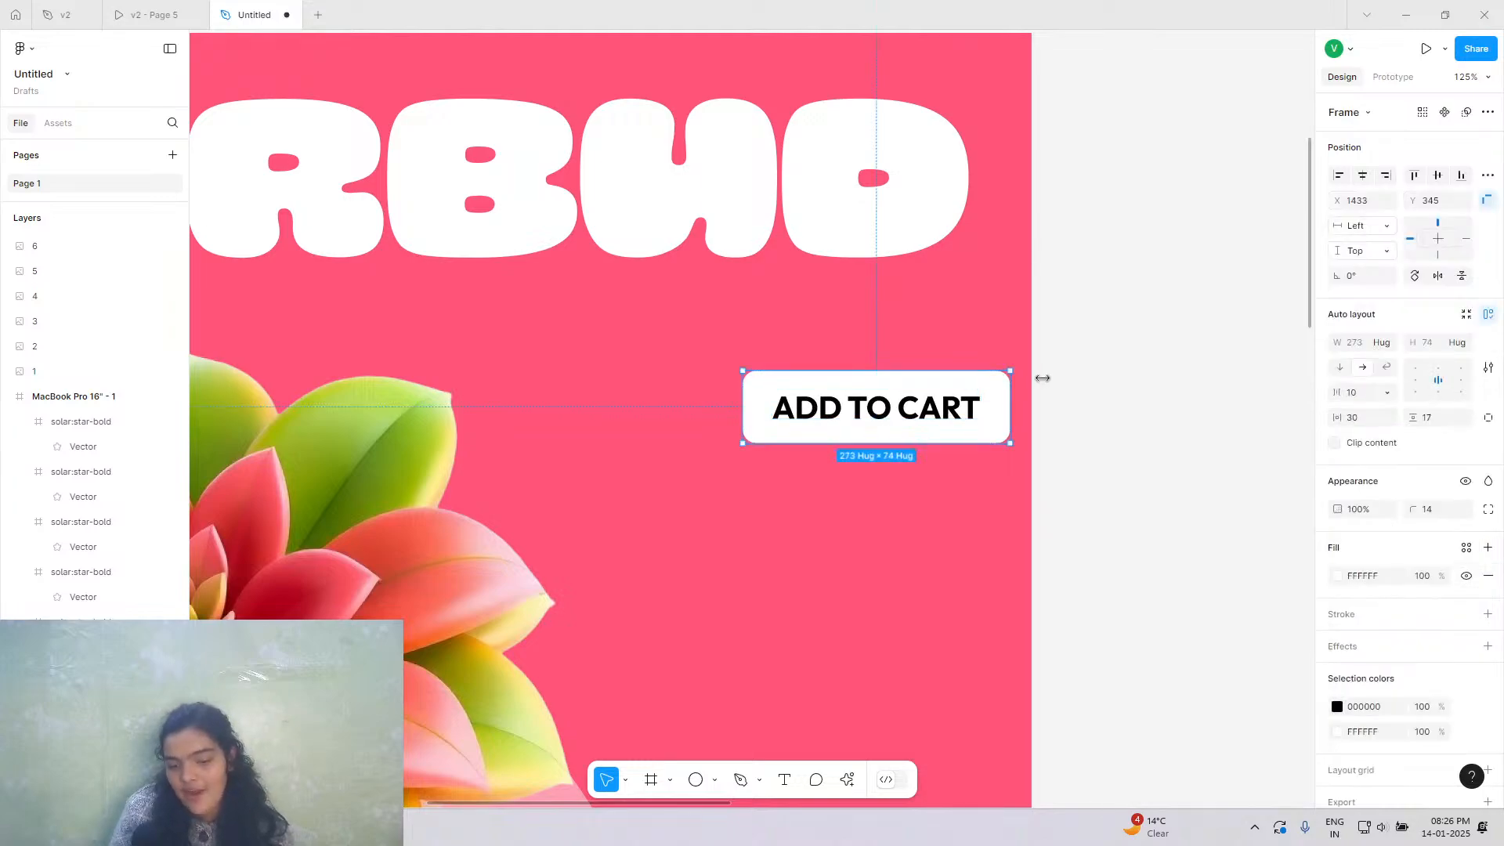
Move the ADD TO CART button to X 1394, Y 283 under the end of the title, checking the placement in the v2 prototype.
left_click(1042, 378)
left_click(968, 416)
left_click_drag(983, 408, 933, 345)
left_click(149, 14)
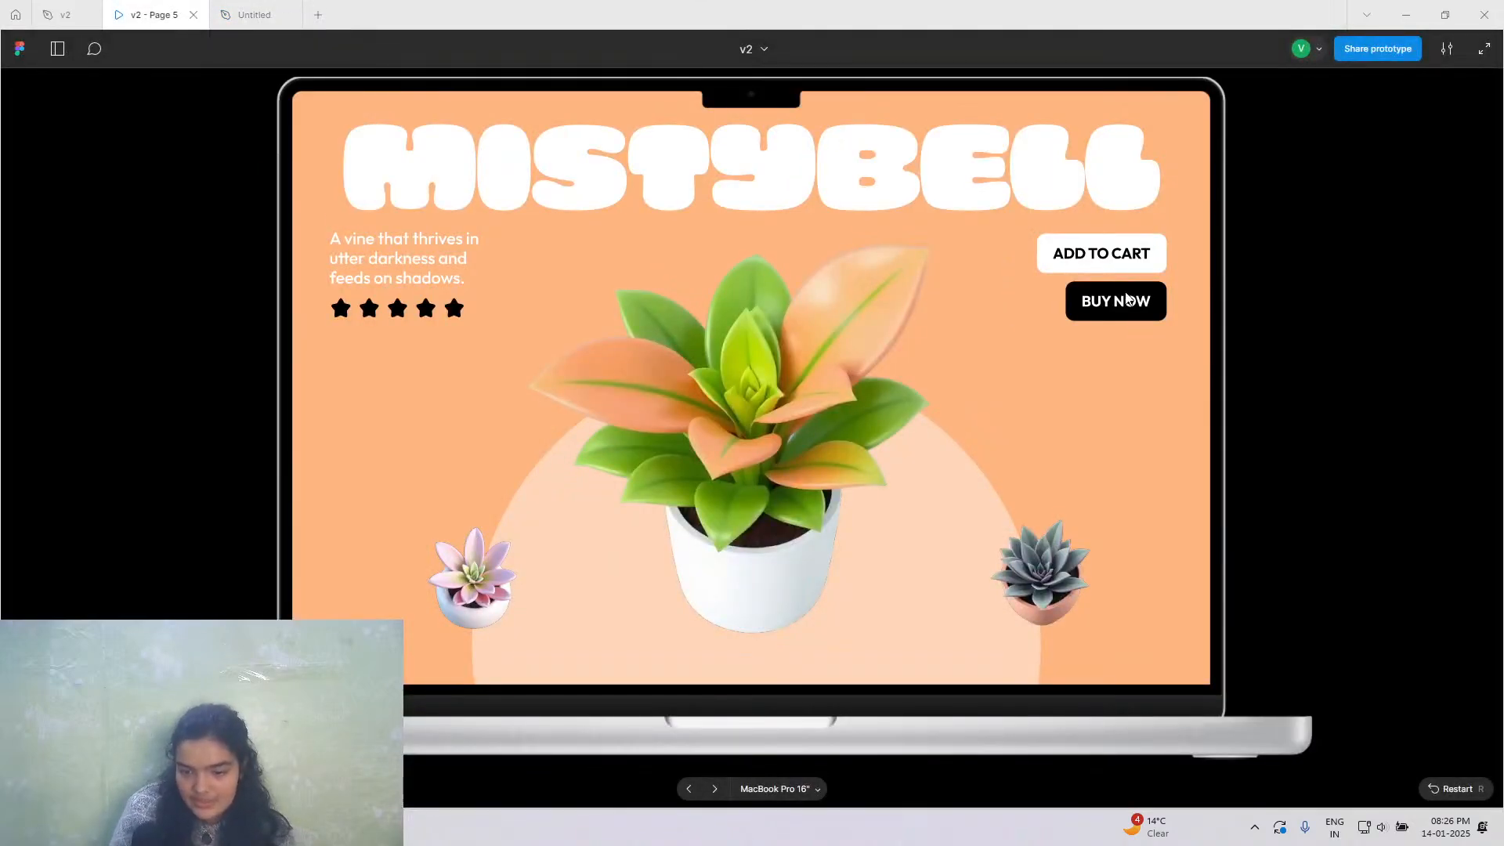
left_click(293, 8)
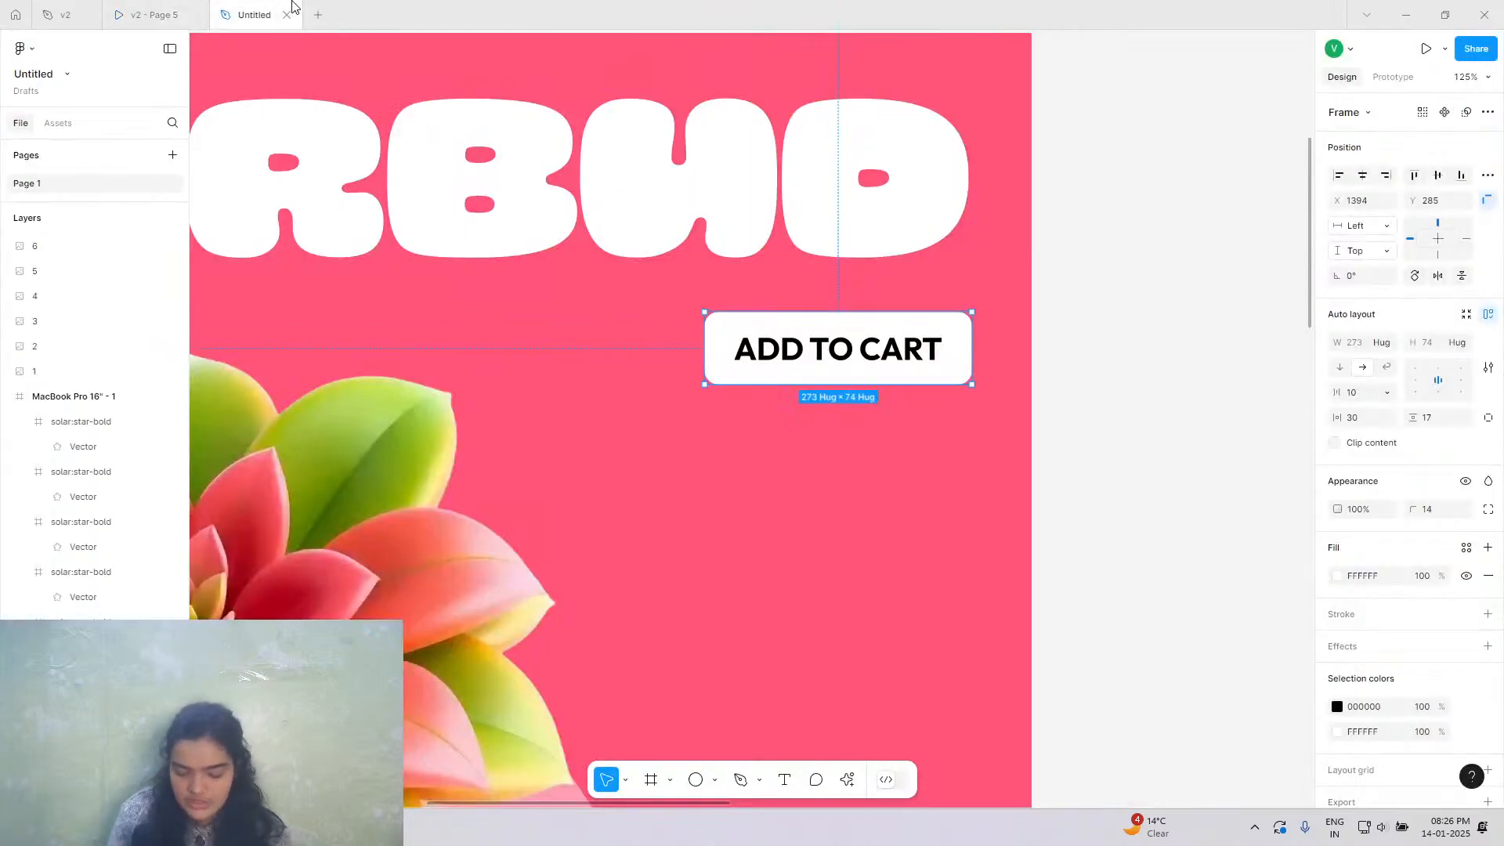
key("Up")
key("Up")
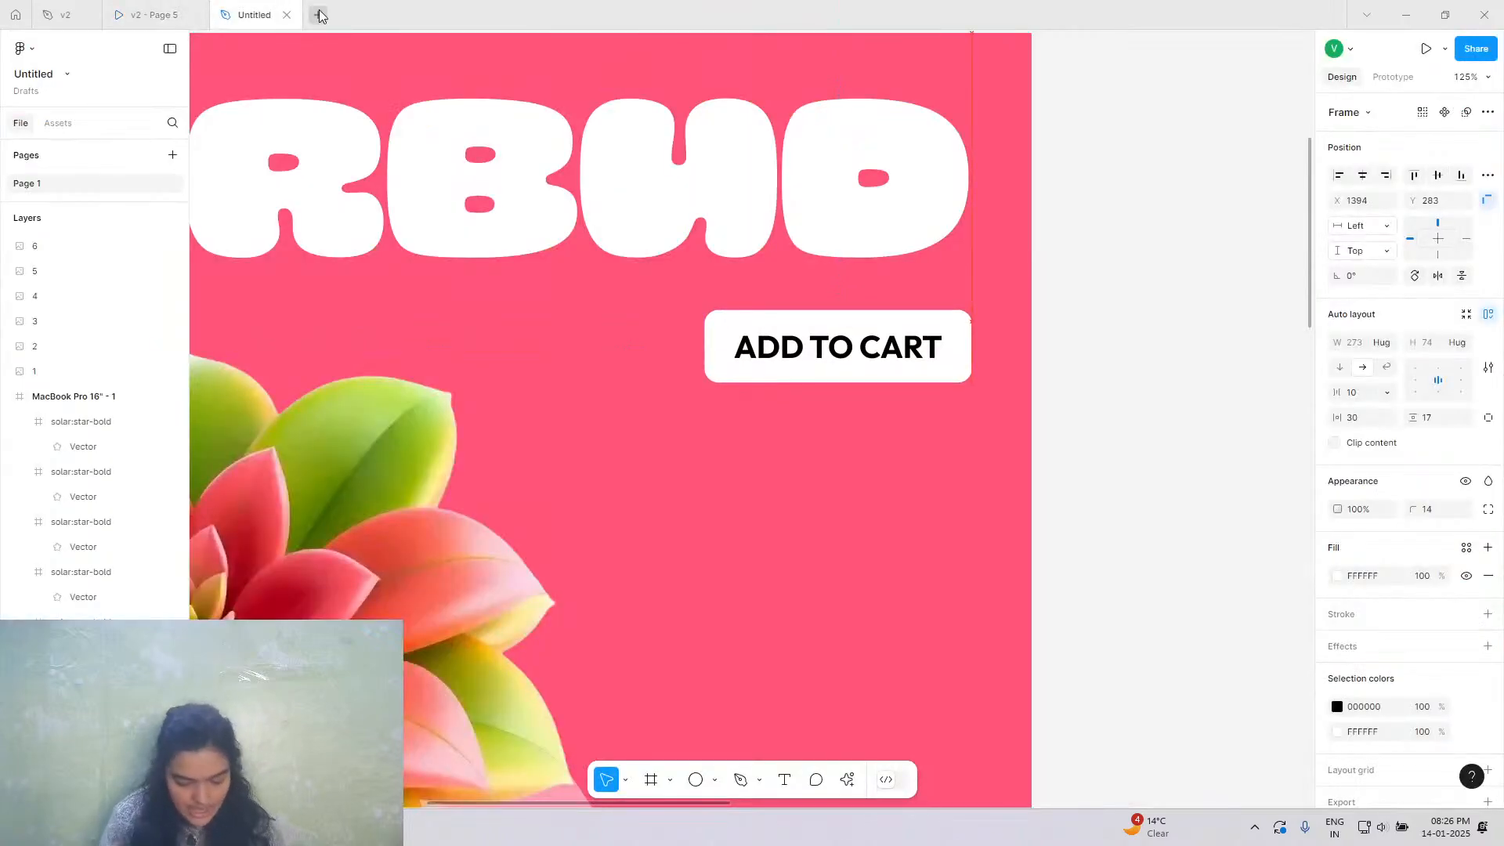
Duplicate the ADD TO CART button below itself, change the copy's text to "BUY NOW", and align the right edges of both buttons.
left_click_drag(842, 357, 839, 446, "alt")
double_click(839, 444)
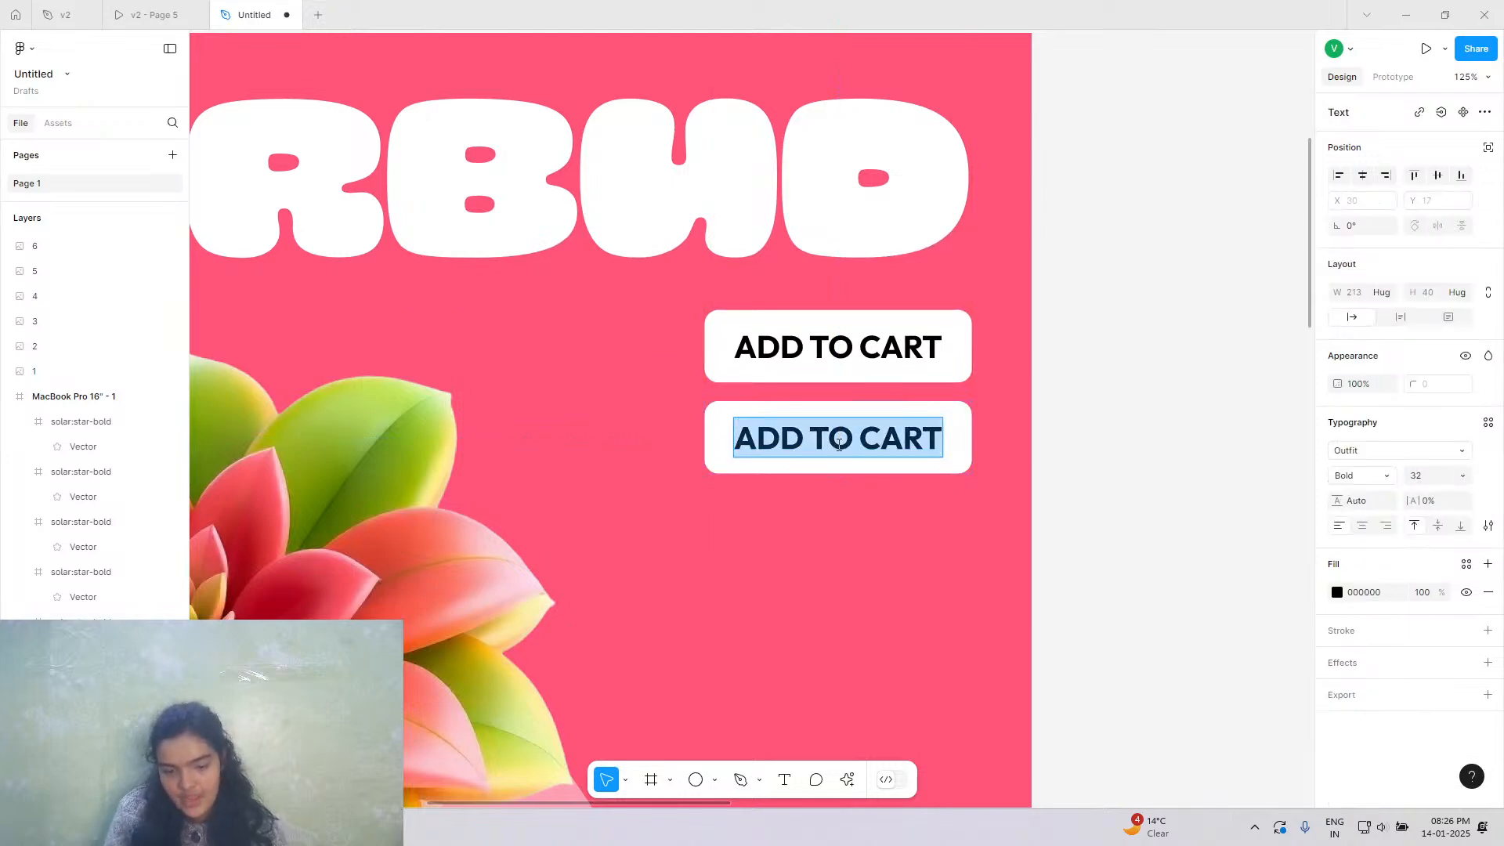
type("BUY ")
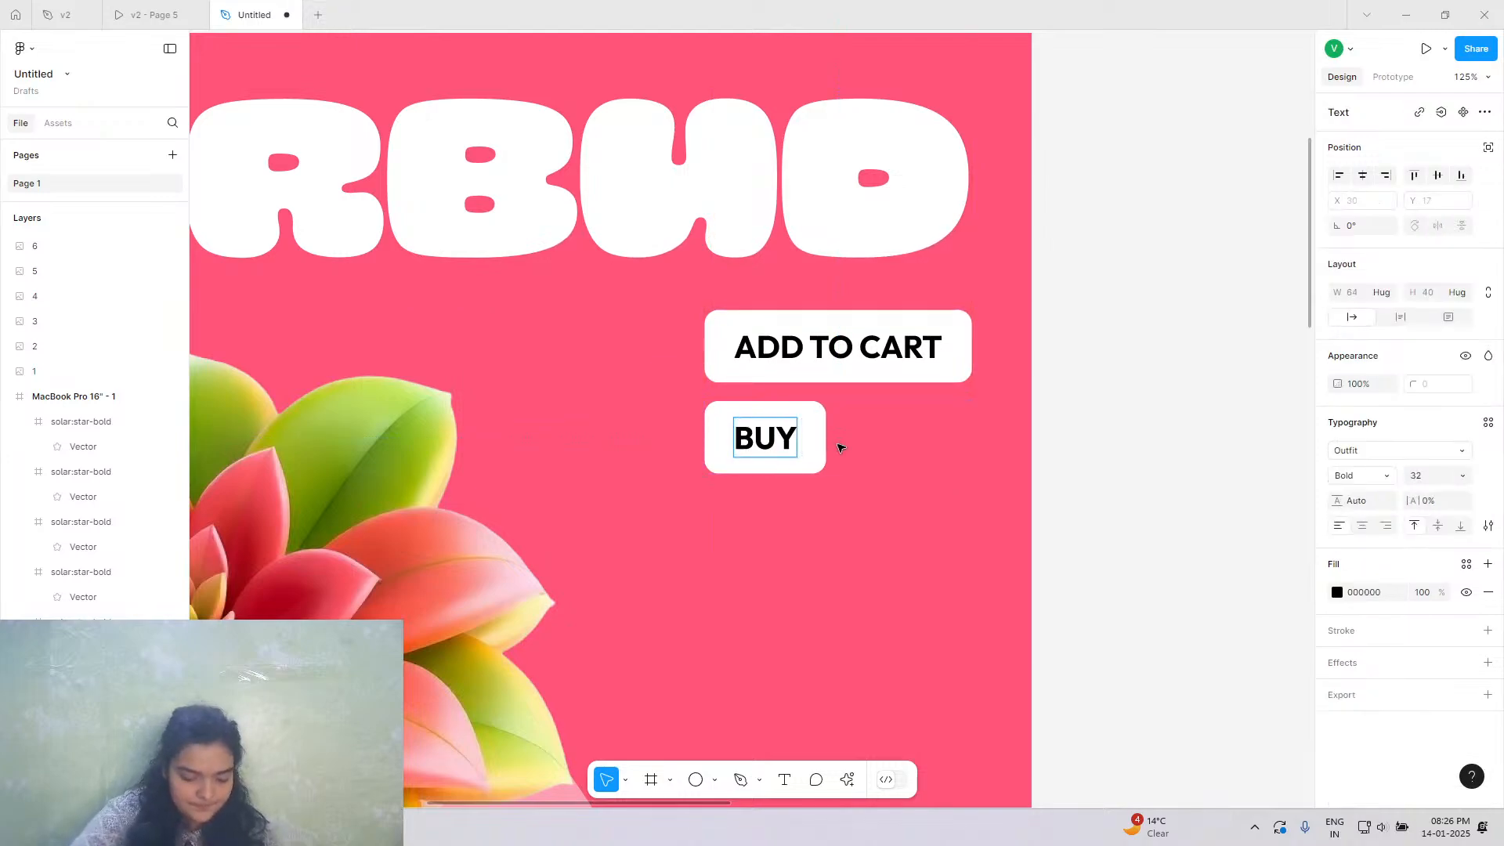
type("NOW")
key("Escape")
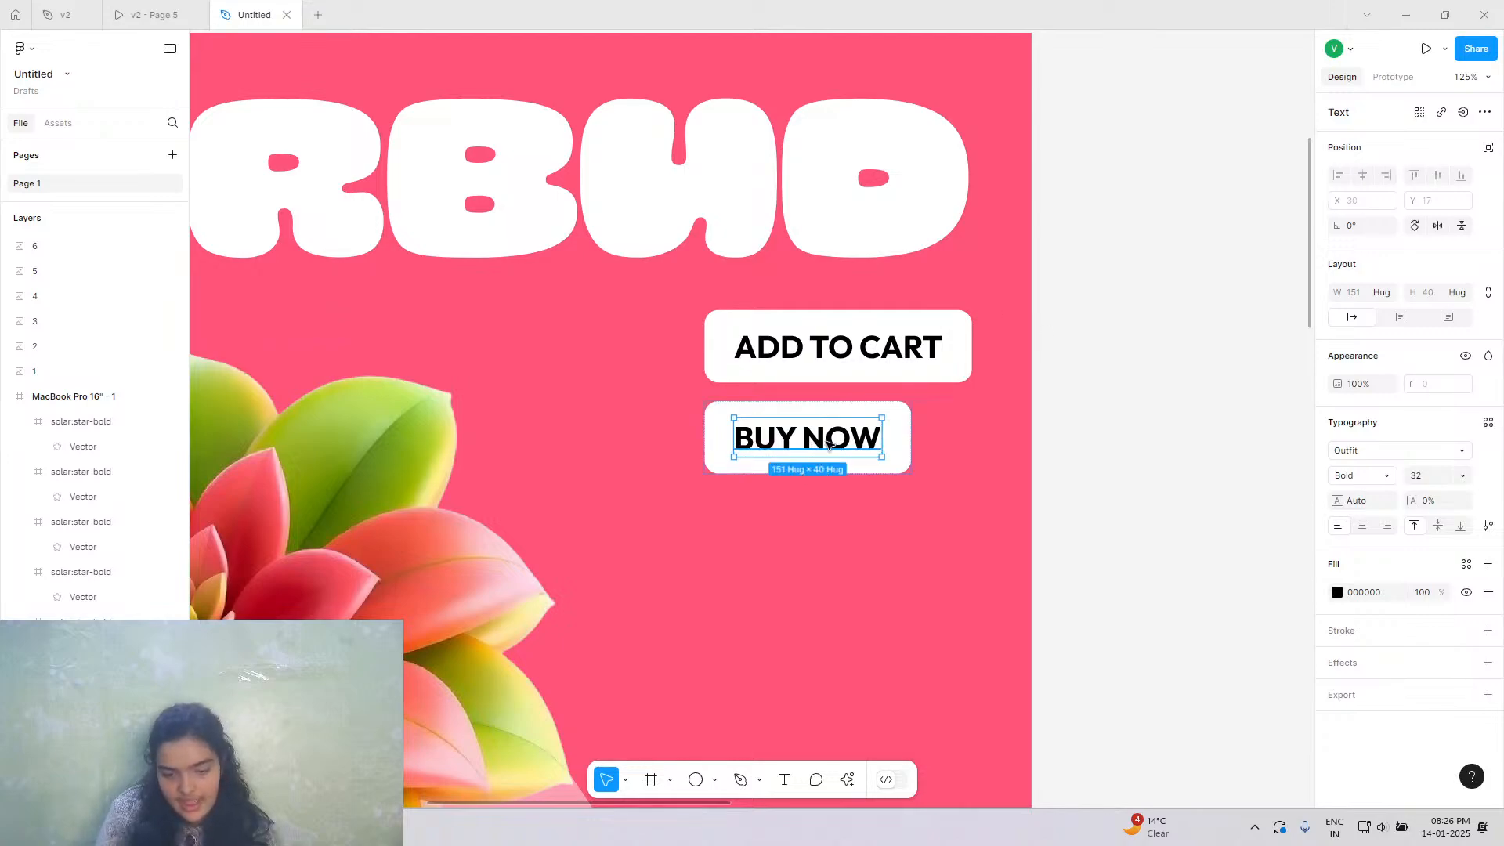
key("Escape")
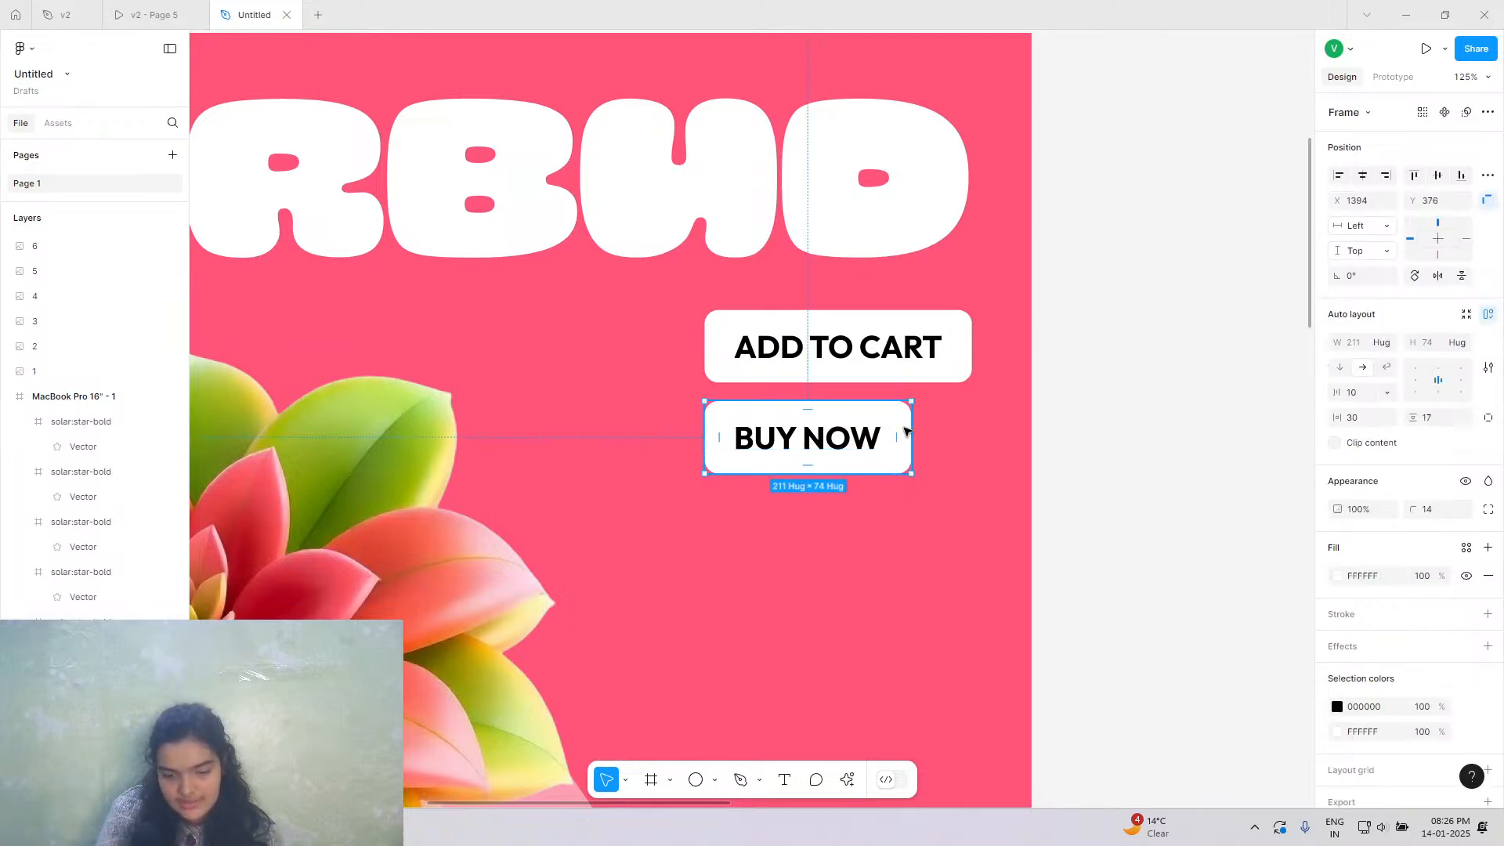
left_click_drag(884, 433, 944, 436)
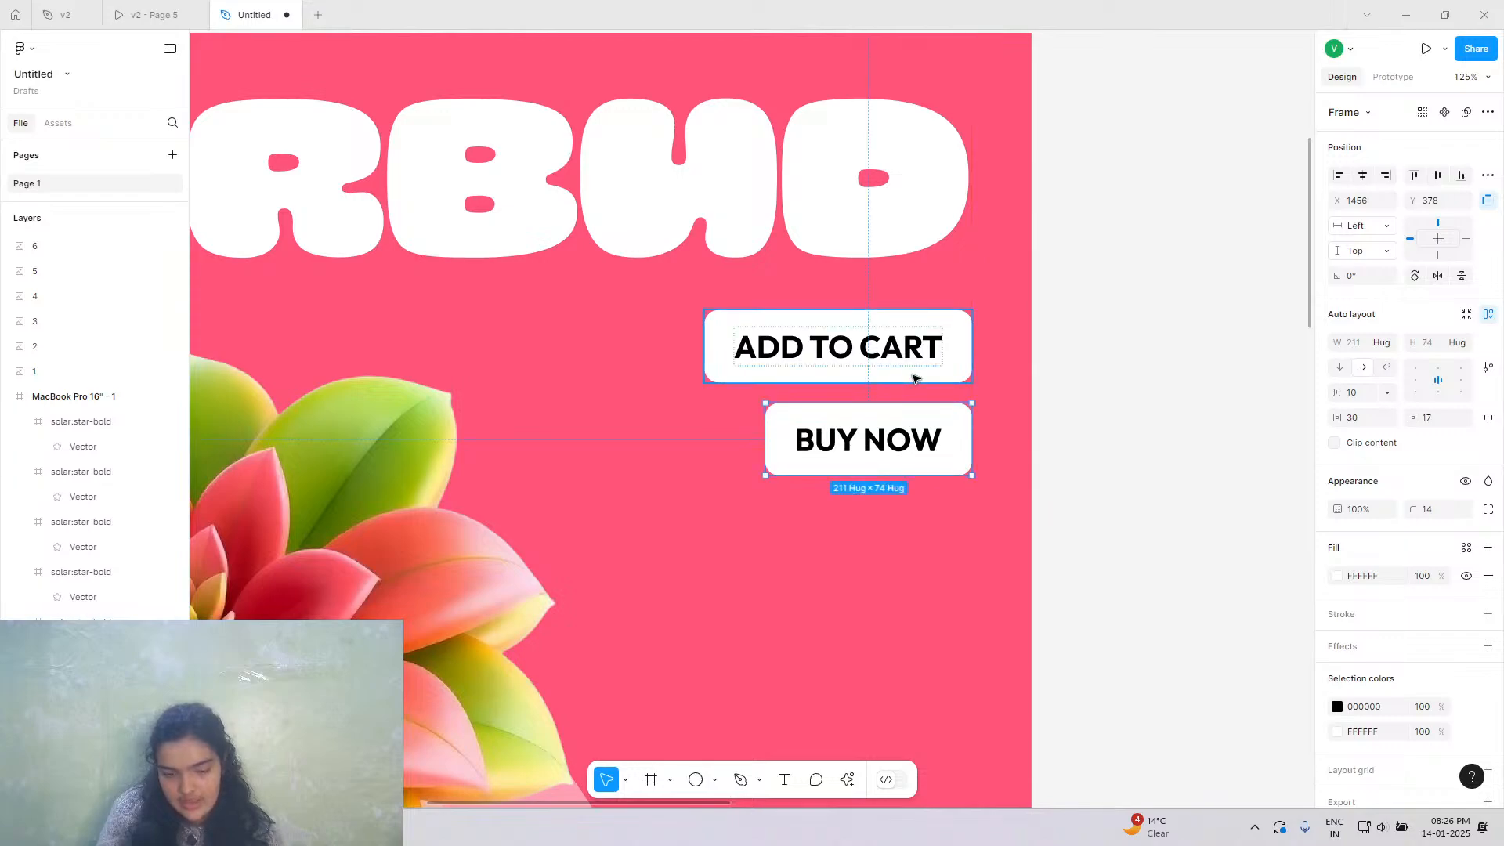
Recolour the BUY NOW button with white (FFFFFF) text on a black (000000) fill.
left_click(1338, 710)
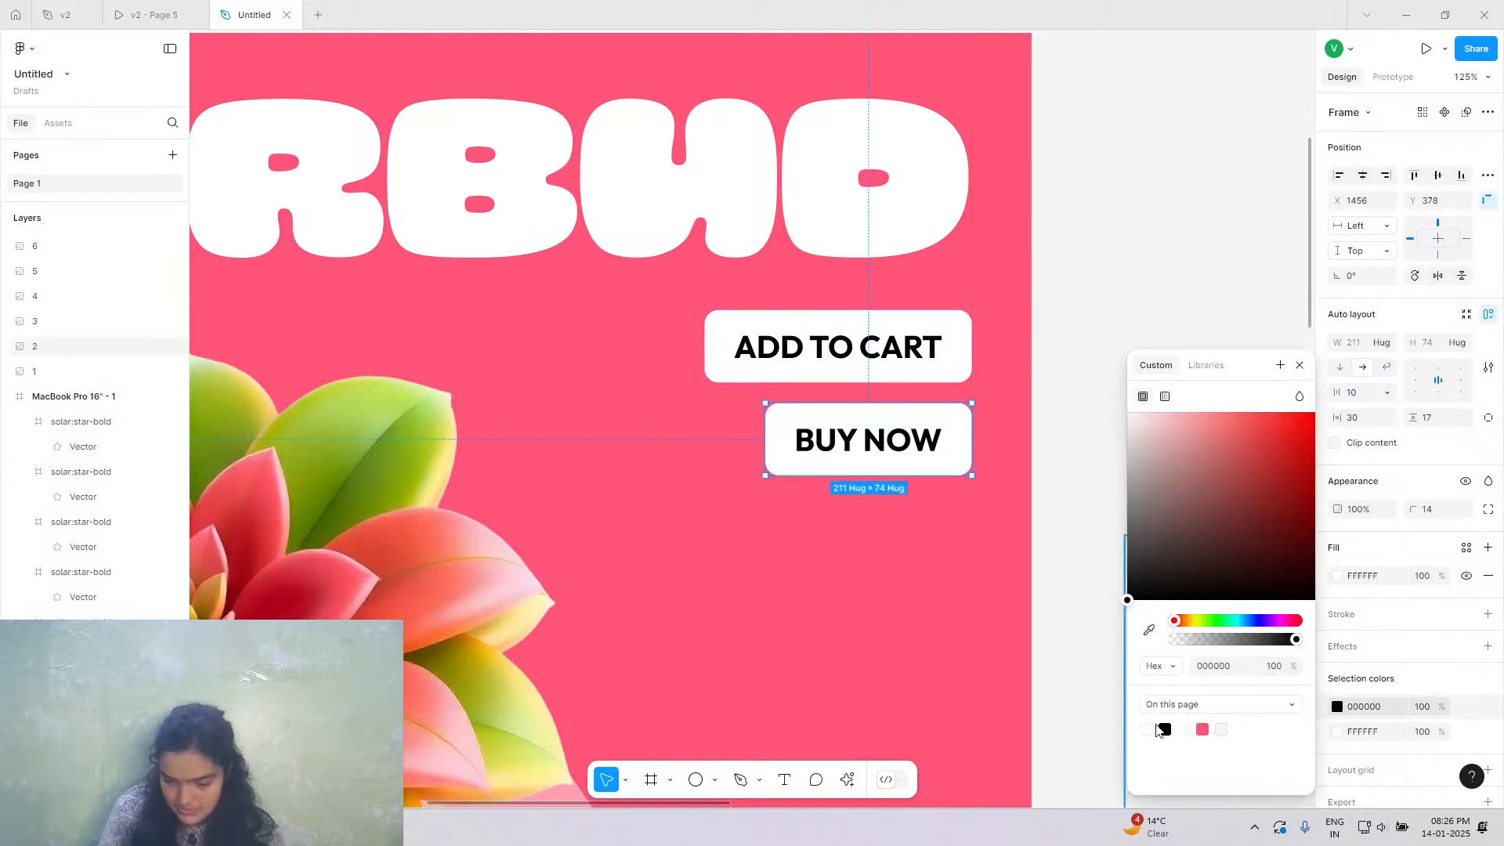
left_click(1147, 730)
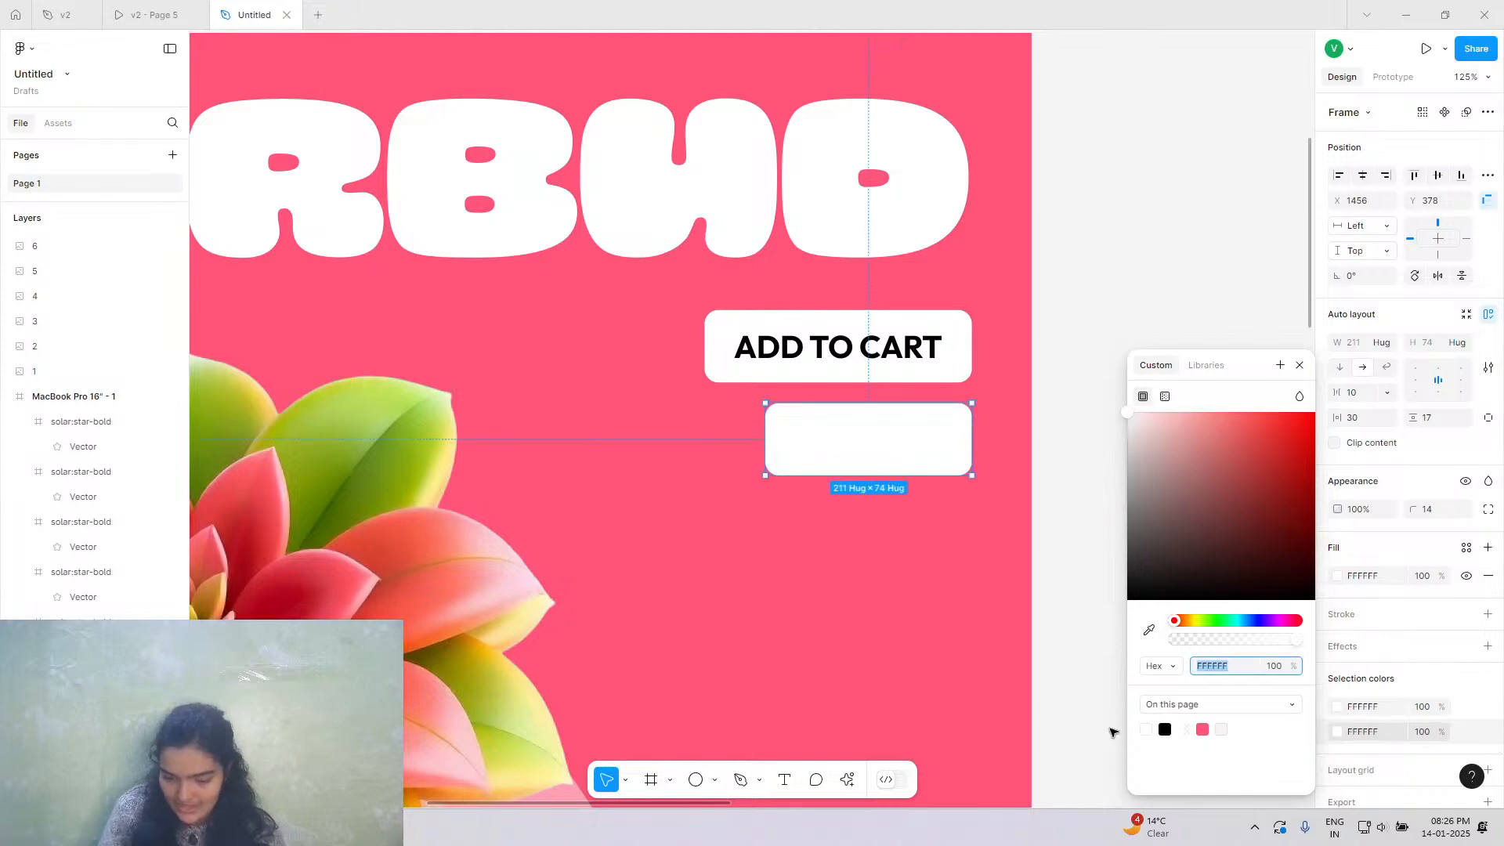
left_click(1165, 730)
left_click(1027, 473)
Move the ADD TO CART and BUY NOW buttons together slightly up and left, closer to the Sugarbud title.
key("shift+1")
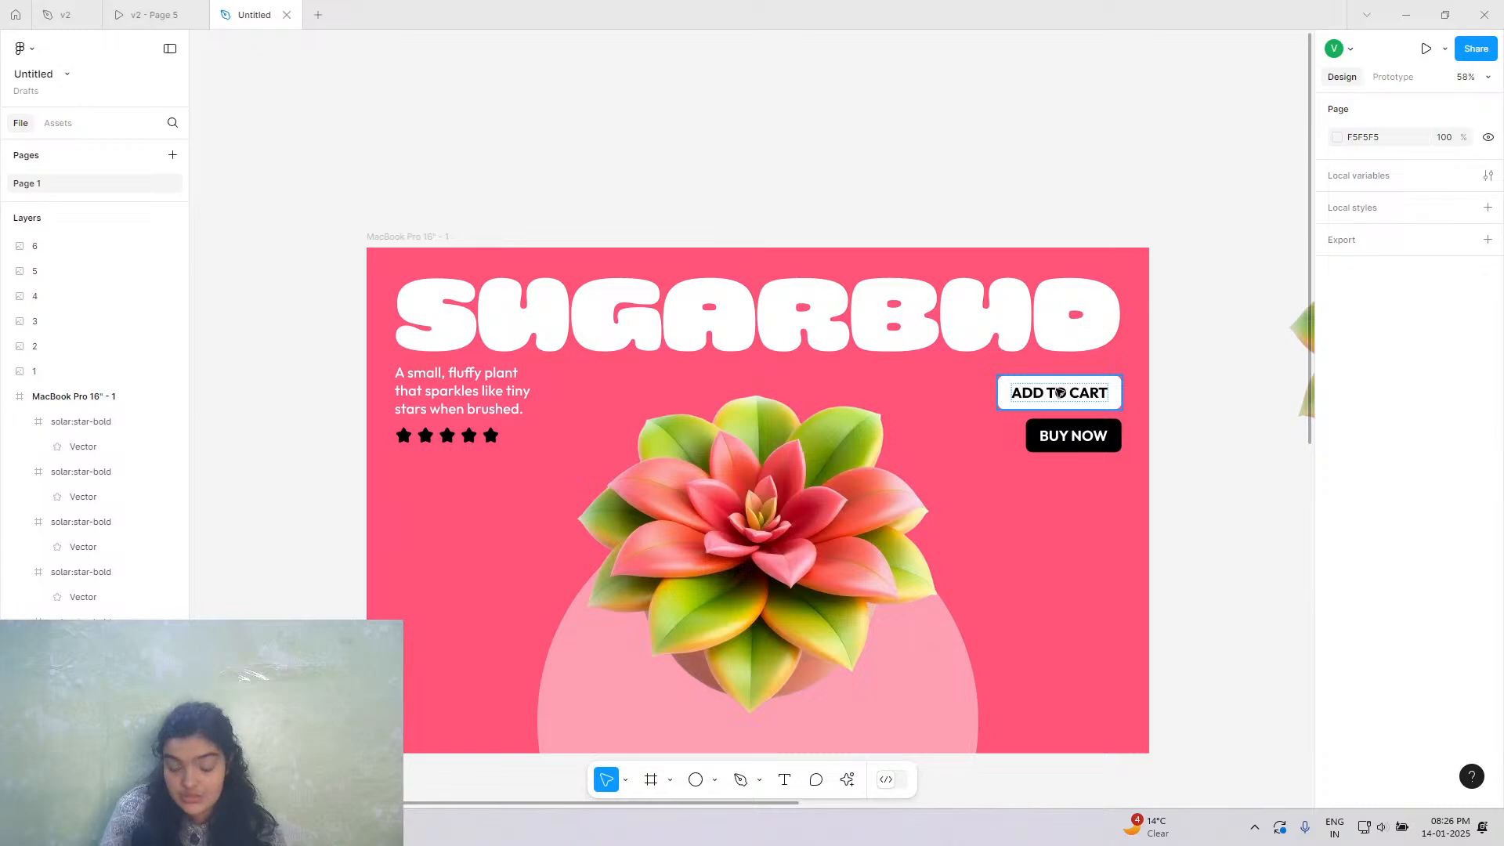
left_click(1028, 416)
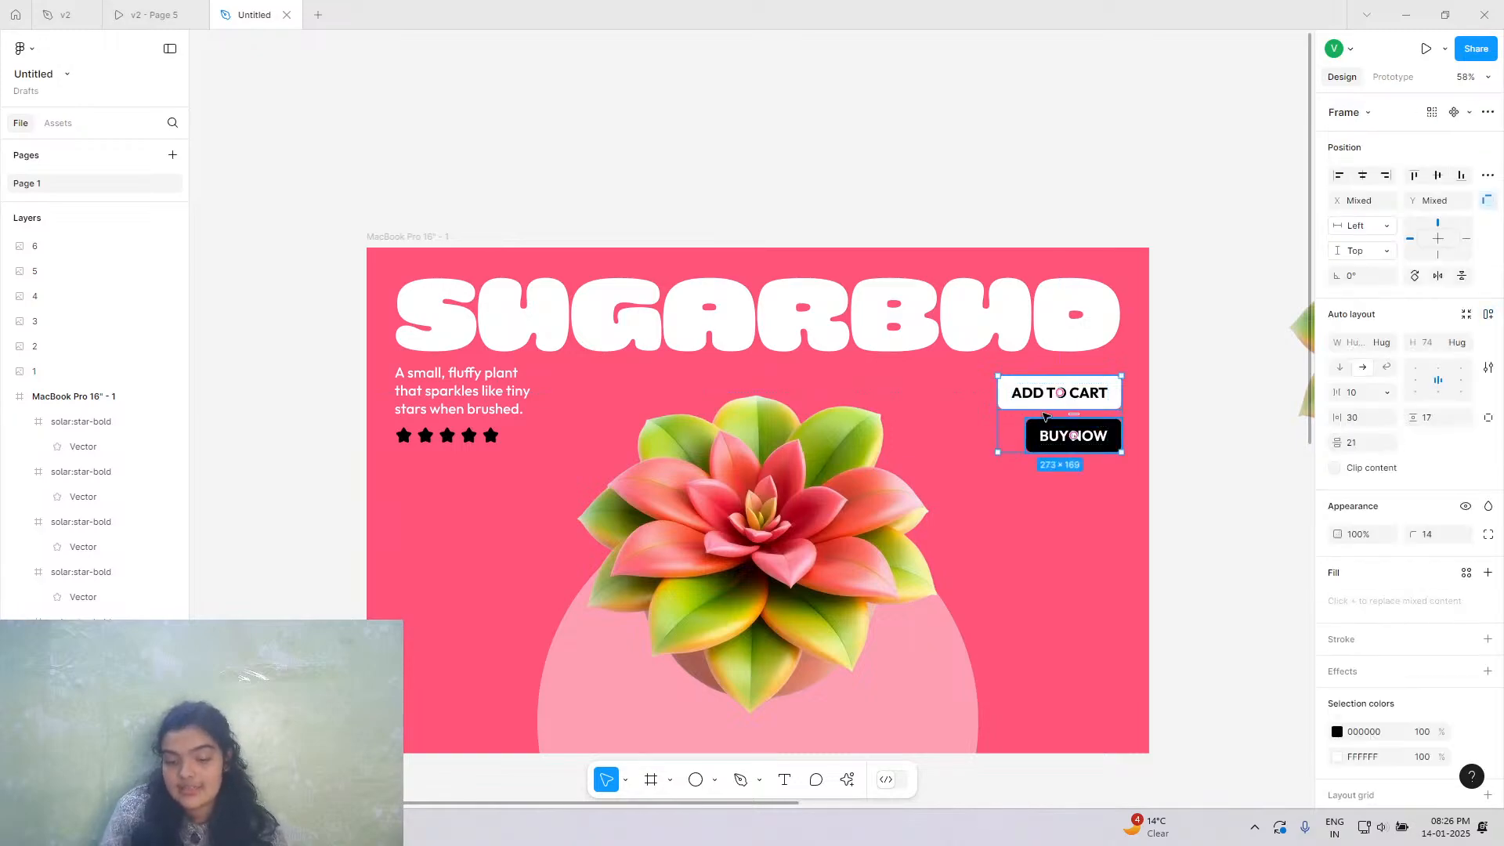
mouse_move(1044, 405)
left_mouse_down()
mouse_move(1044, 389)
mouse_move(1052, 408)
left_mouse_up()
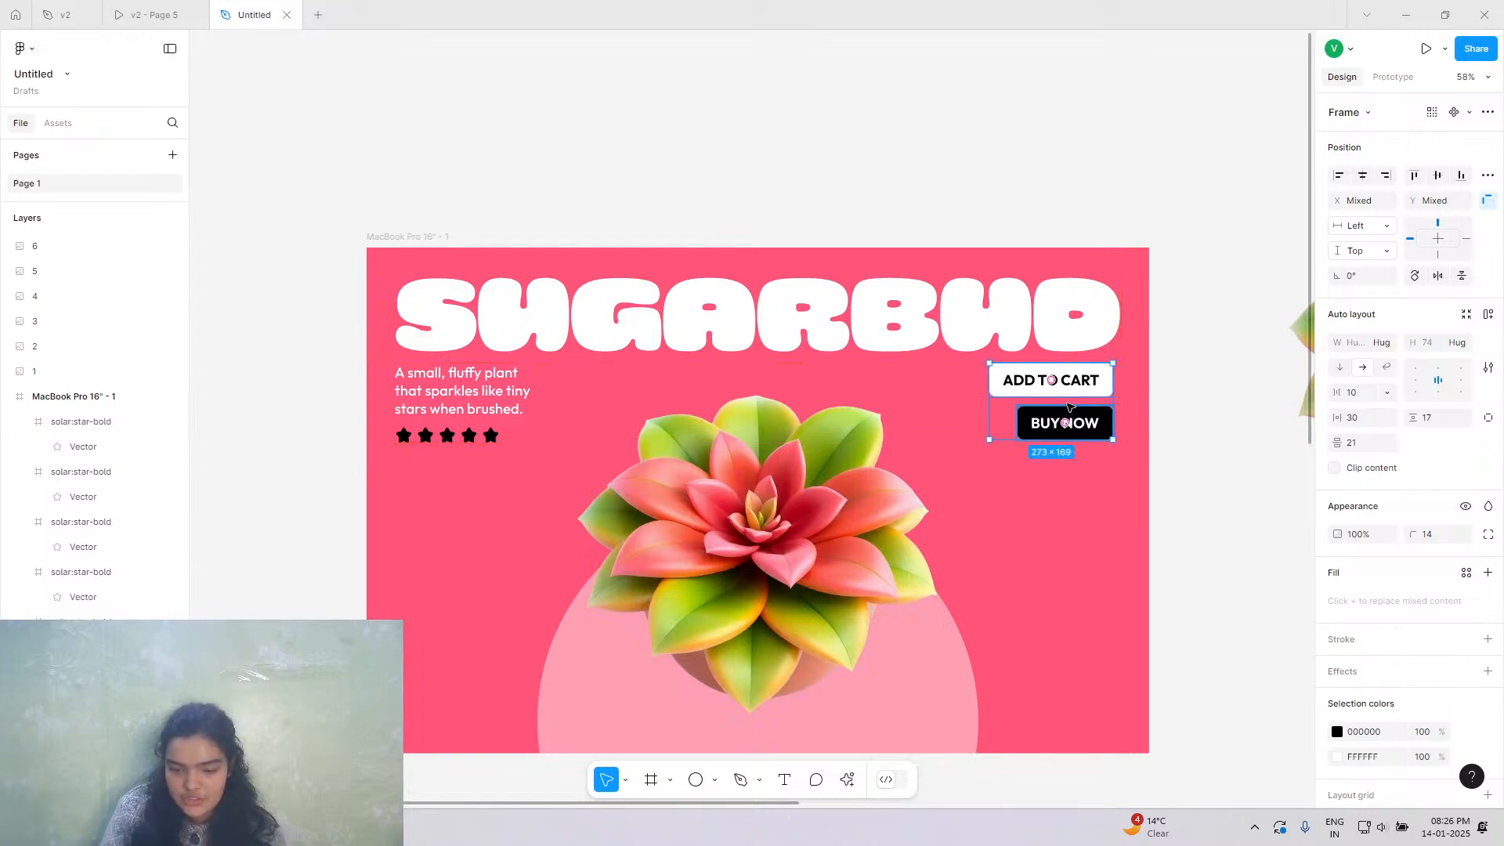
Adjust the button spacing by placing BUY NOW at X 1437, Y 357 and ADD TO CART at X 1376, Y 258.
left_click(1067, 408)
left_click_drag(1067, 420, 1067, 422)
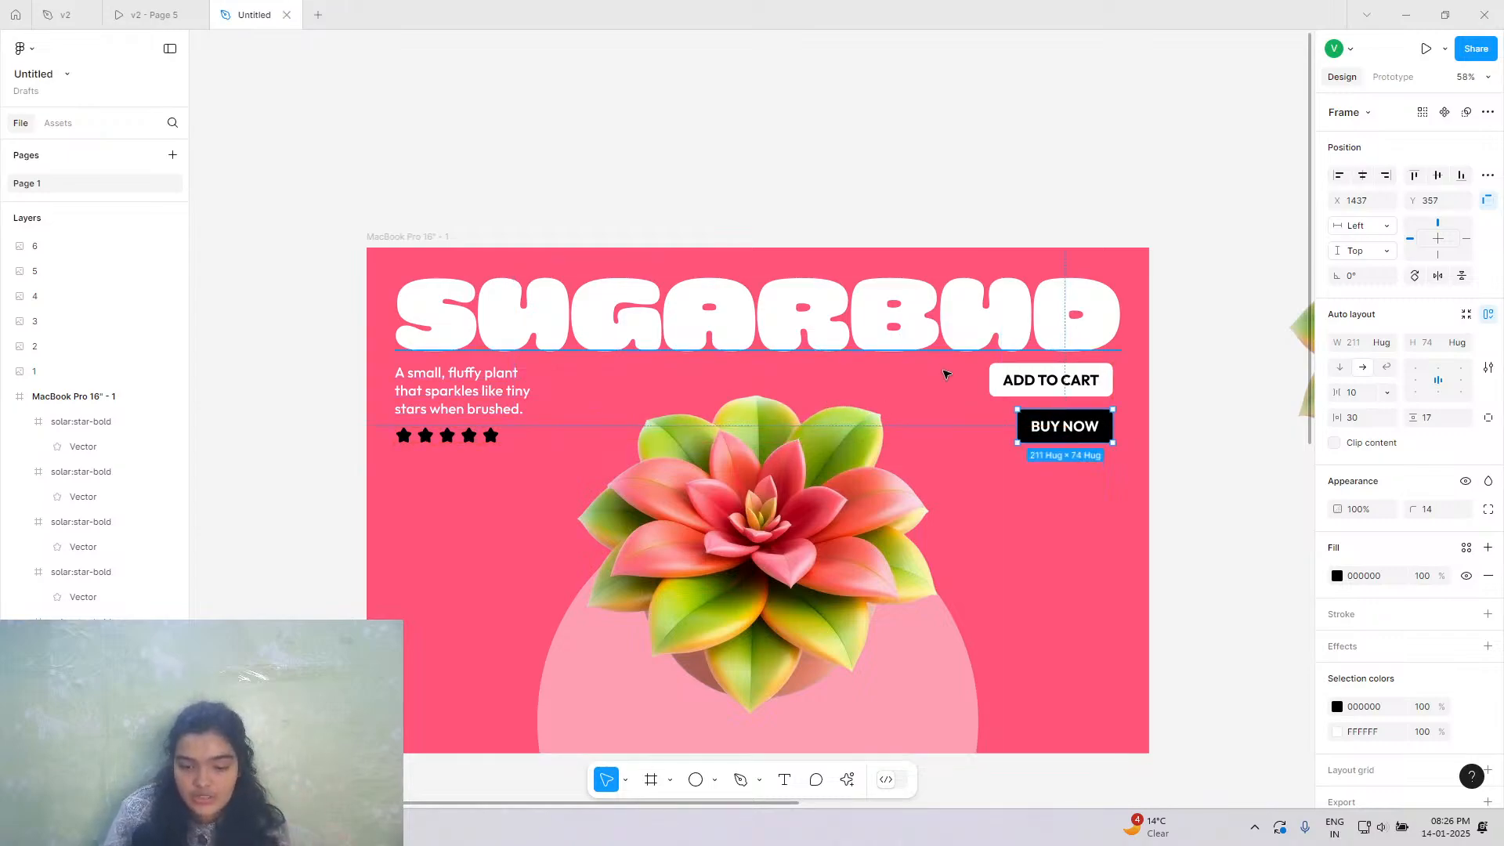
left_click_drag(1066, 381, 1060, 388)
key("Down")
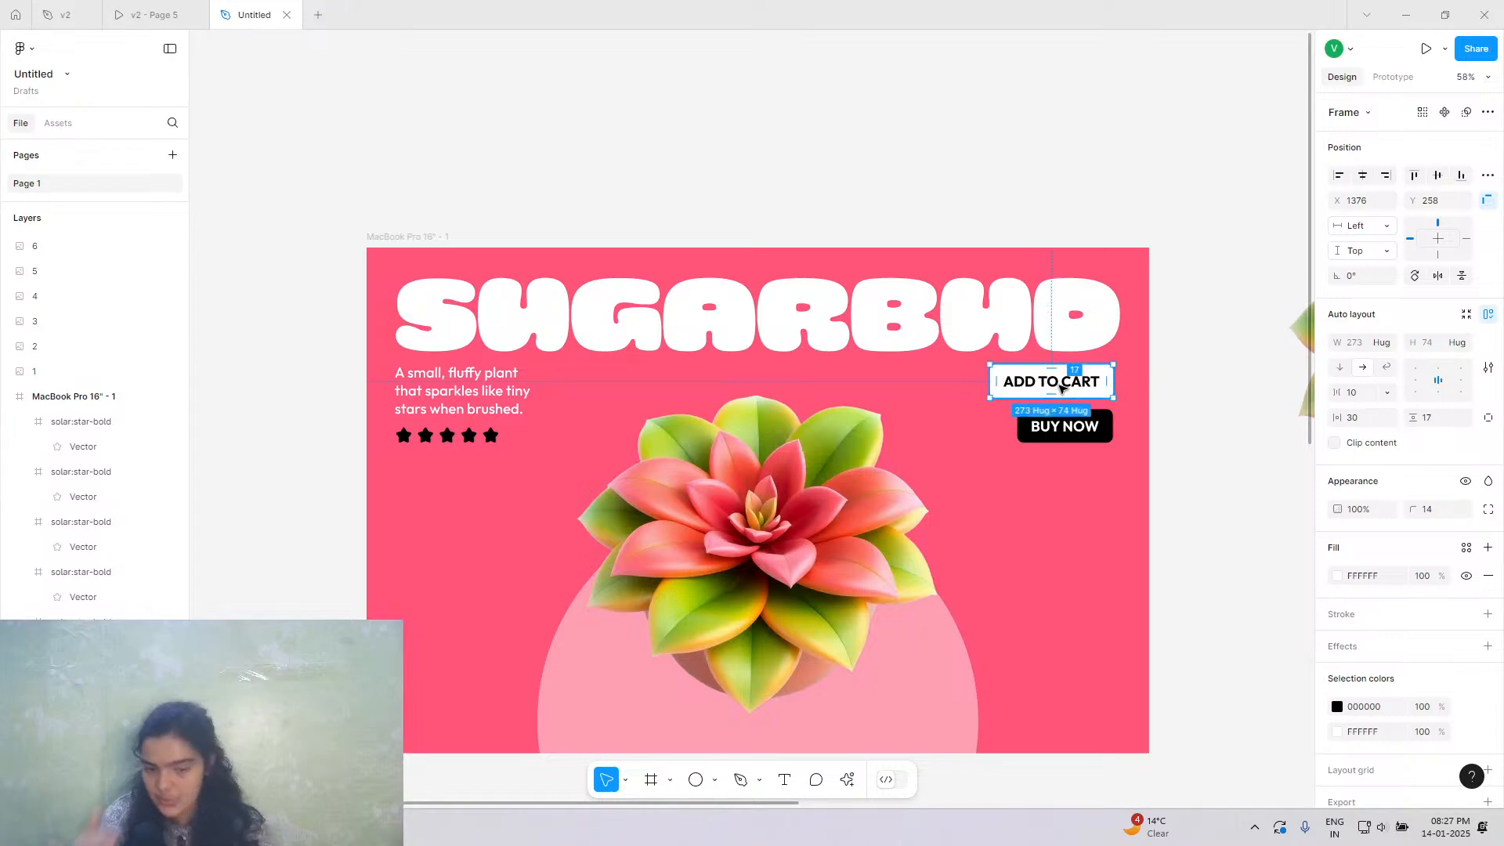
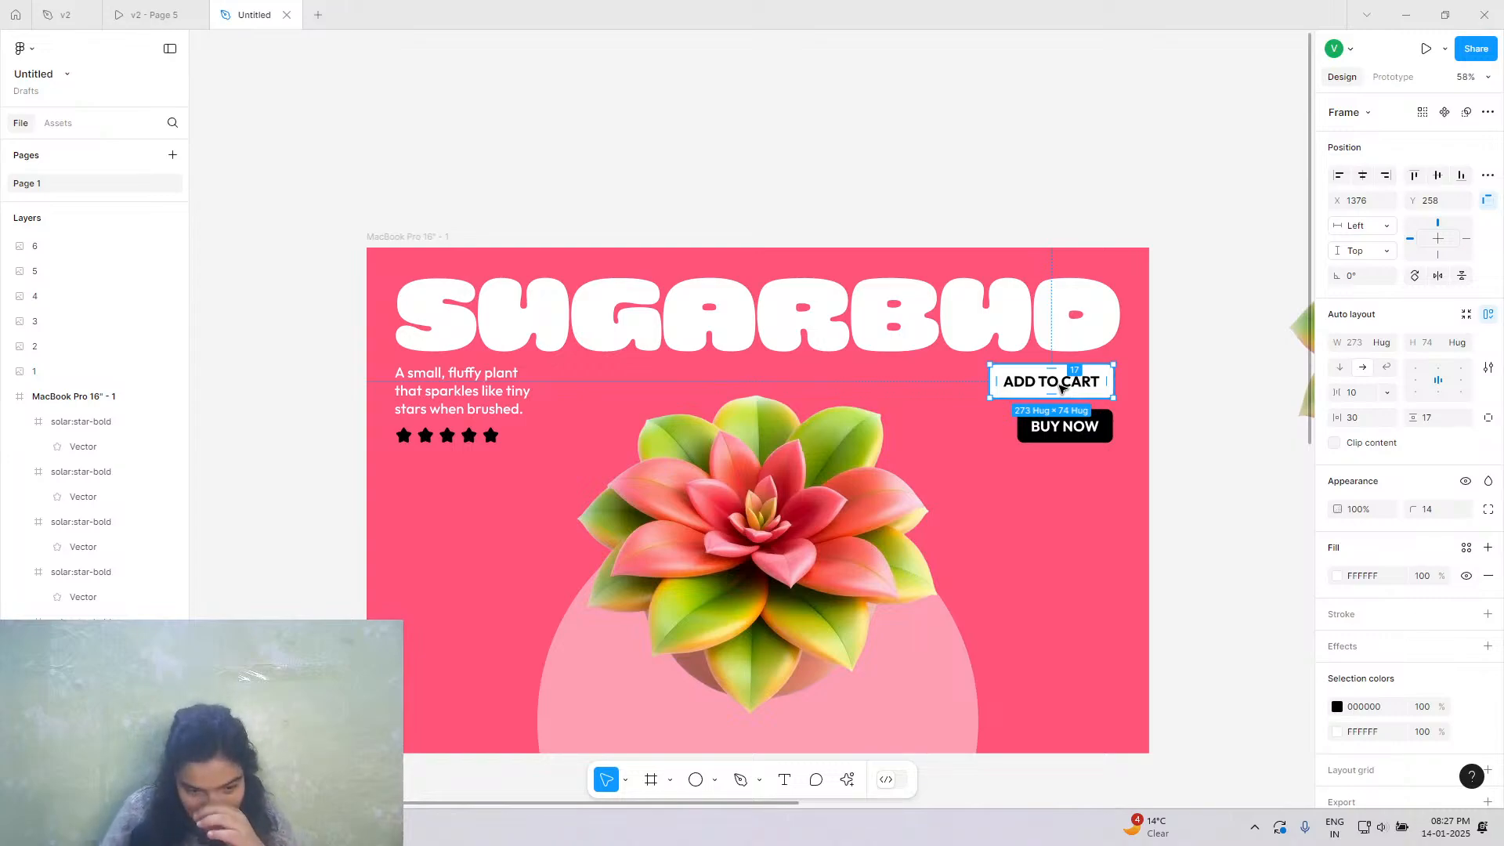
scroll(437, 606, "down", 1)
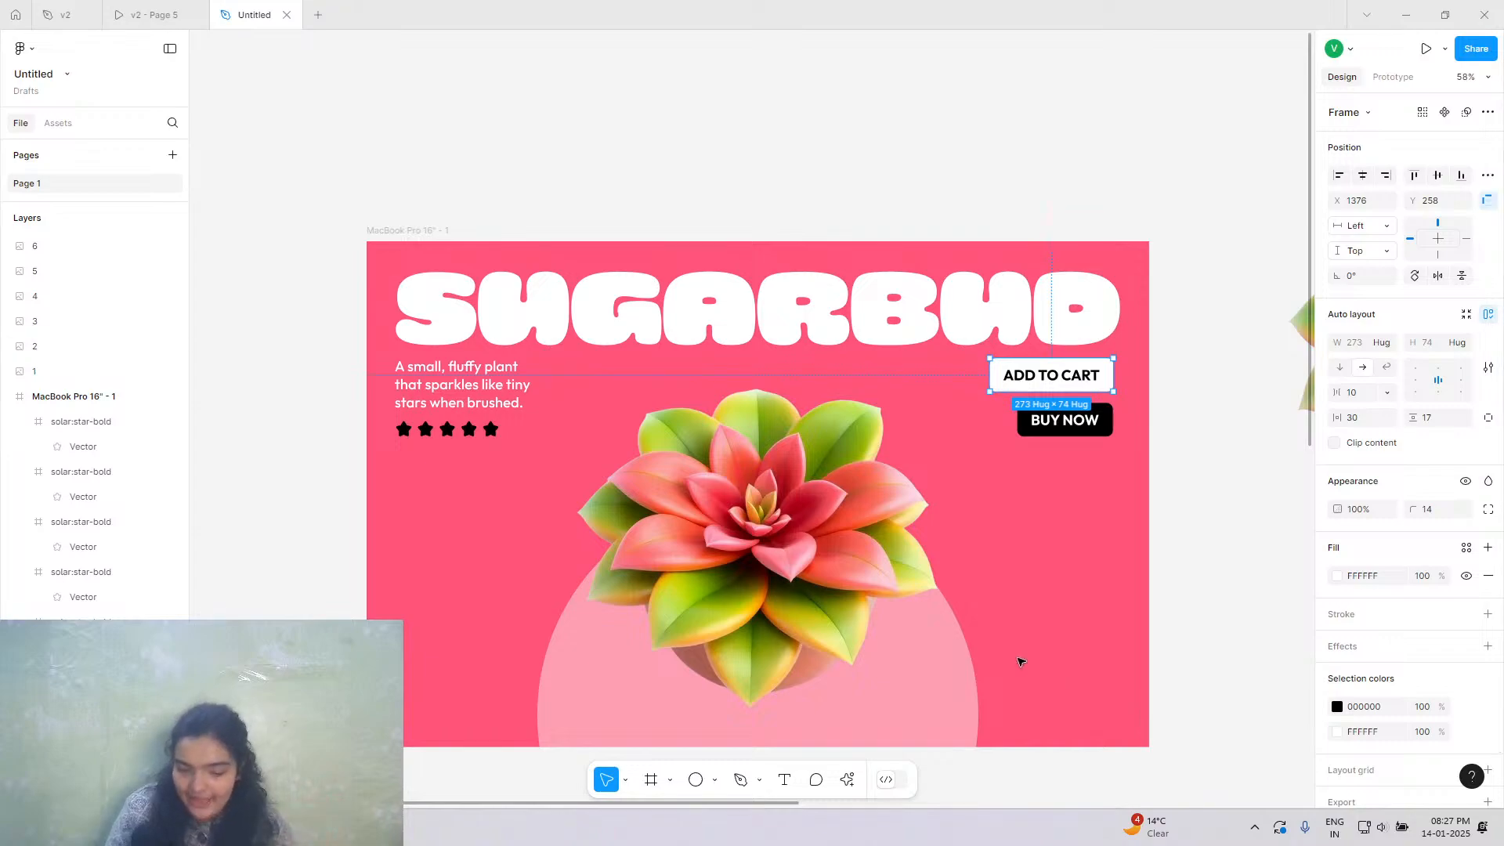
Duplicate the lime-green succulent image and place the copy inside the SUGARBUD frame.
scroll(971, 635, "down", 2)
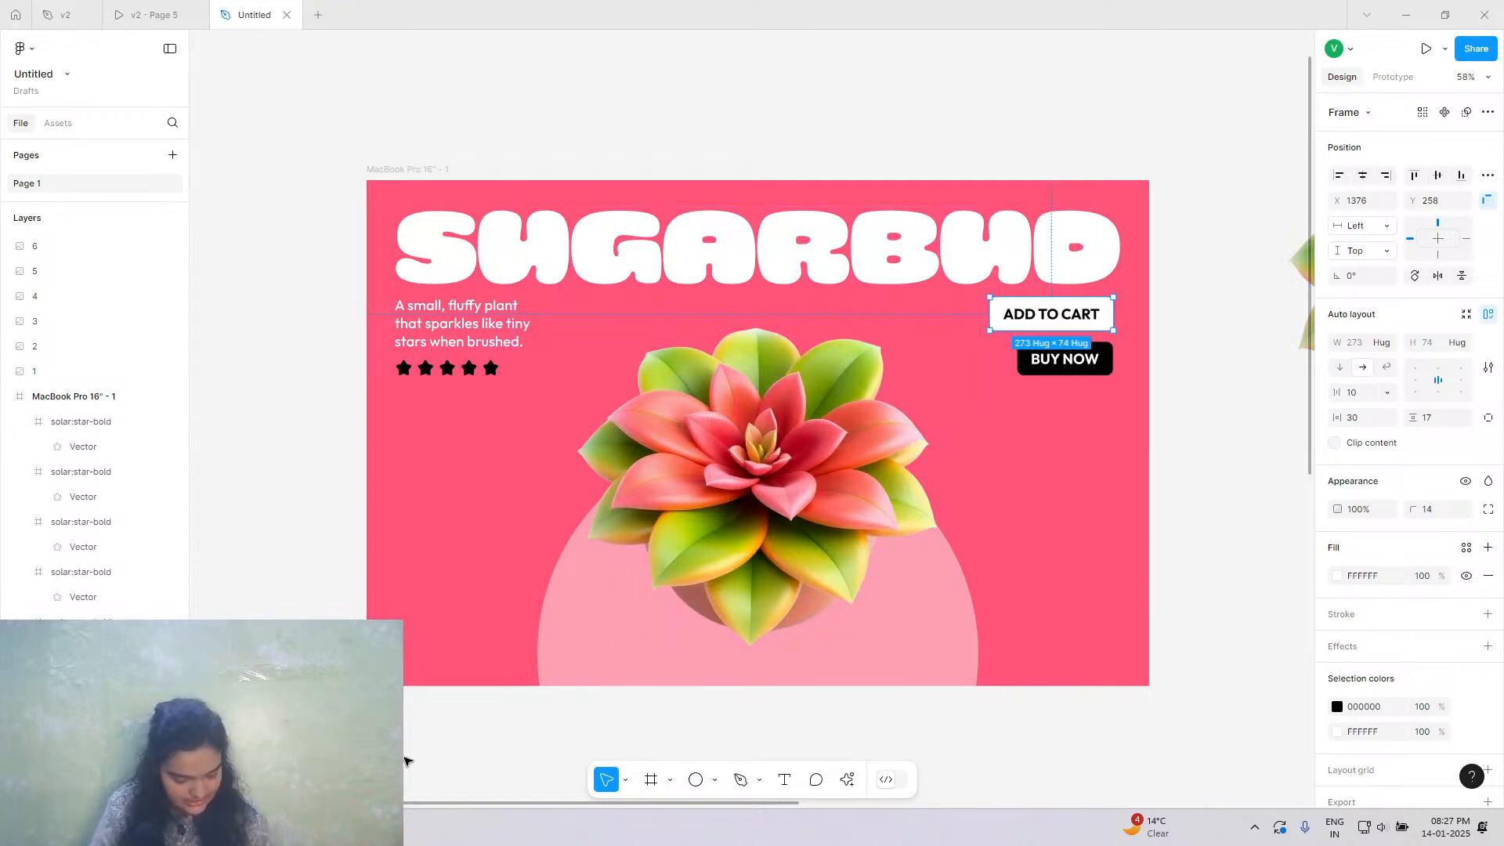
scroll(407, 761, "down", 5, "ctrl")
scroll(497, 733, "down", 2)
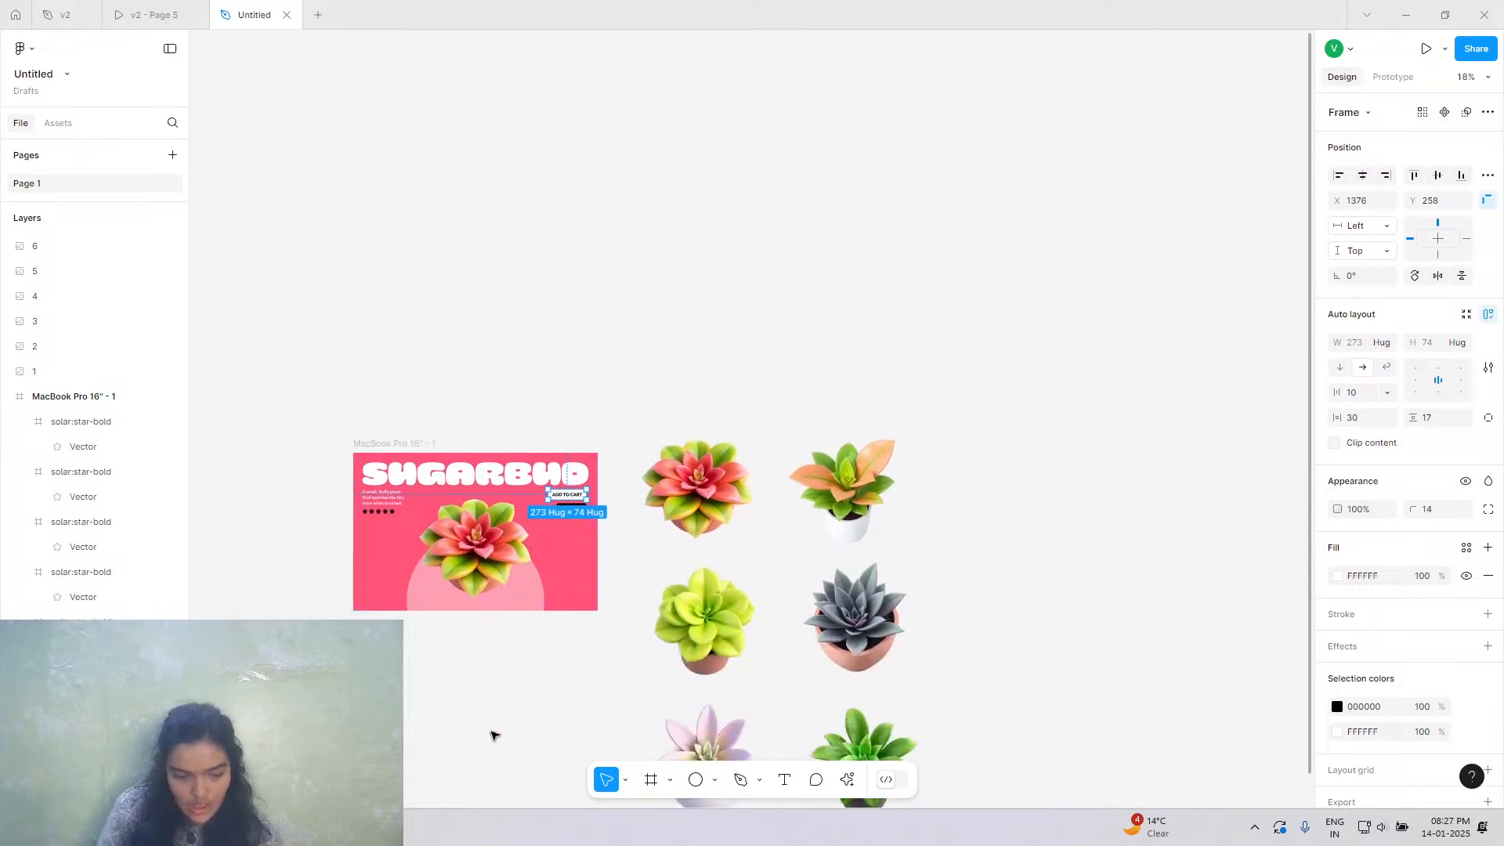
scroll(504, 339, "down", 1)
scroll(504, 339, "left", 2)
scroll(503, 339, "down", 3)
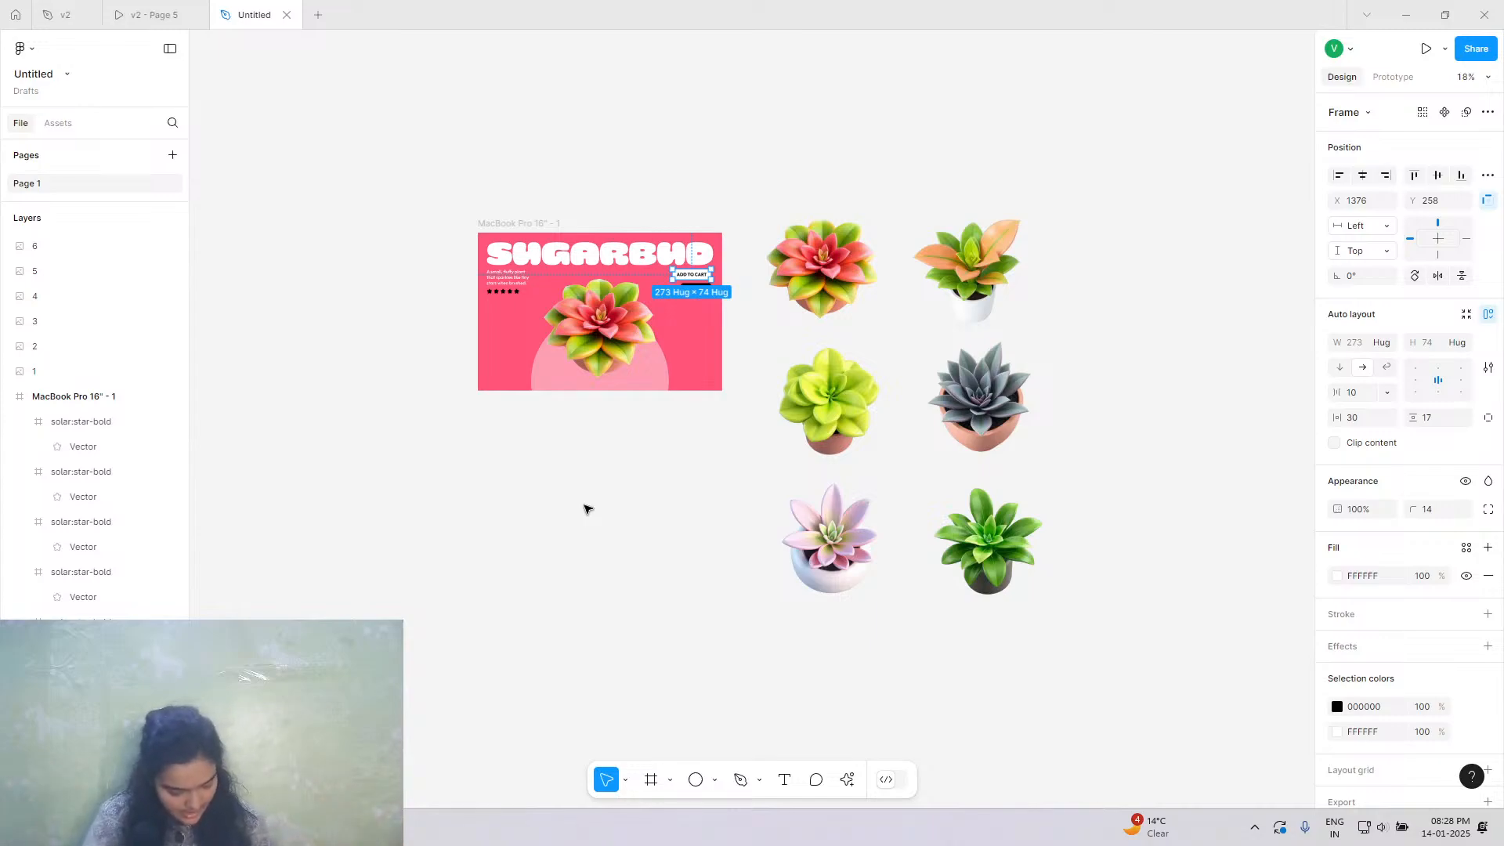
scroll(683, 358, "up", 5, "ctrl")
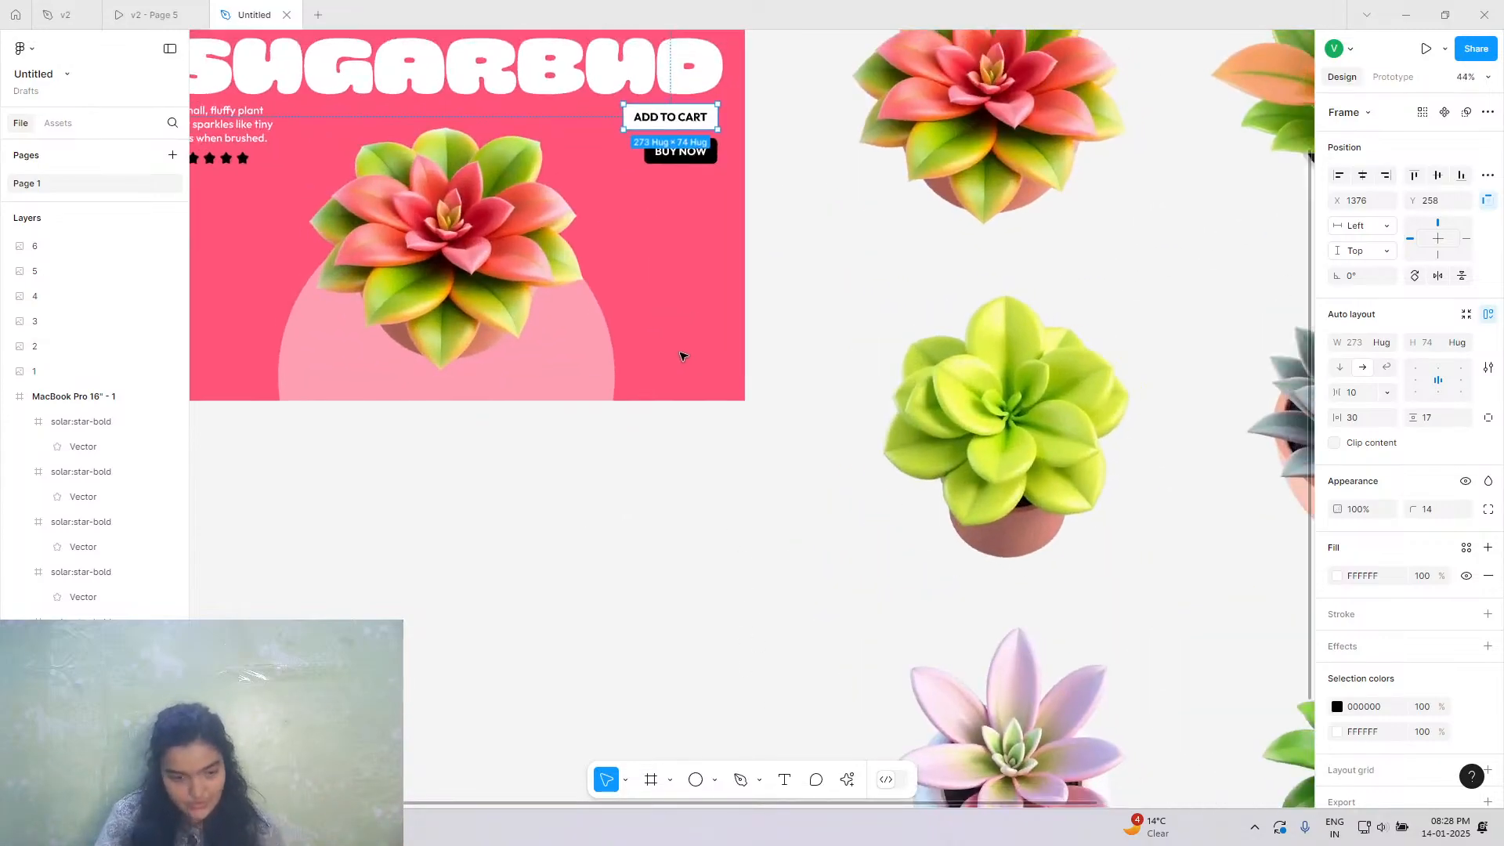
left_click(965, 494)
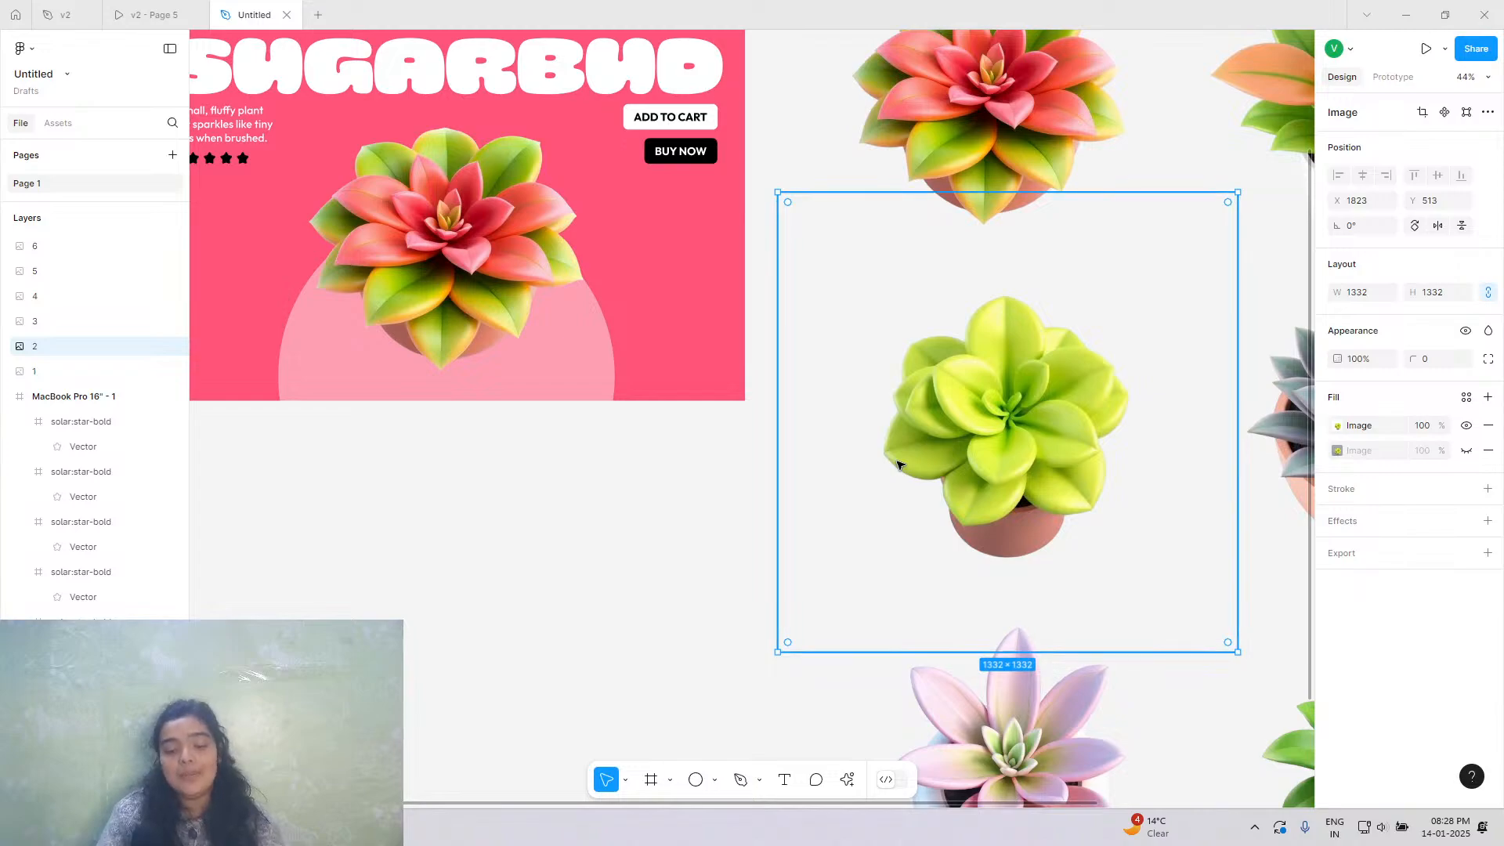
key("ctrl+d")
left_click_drag(950, 470, 535, 308)
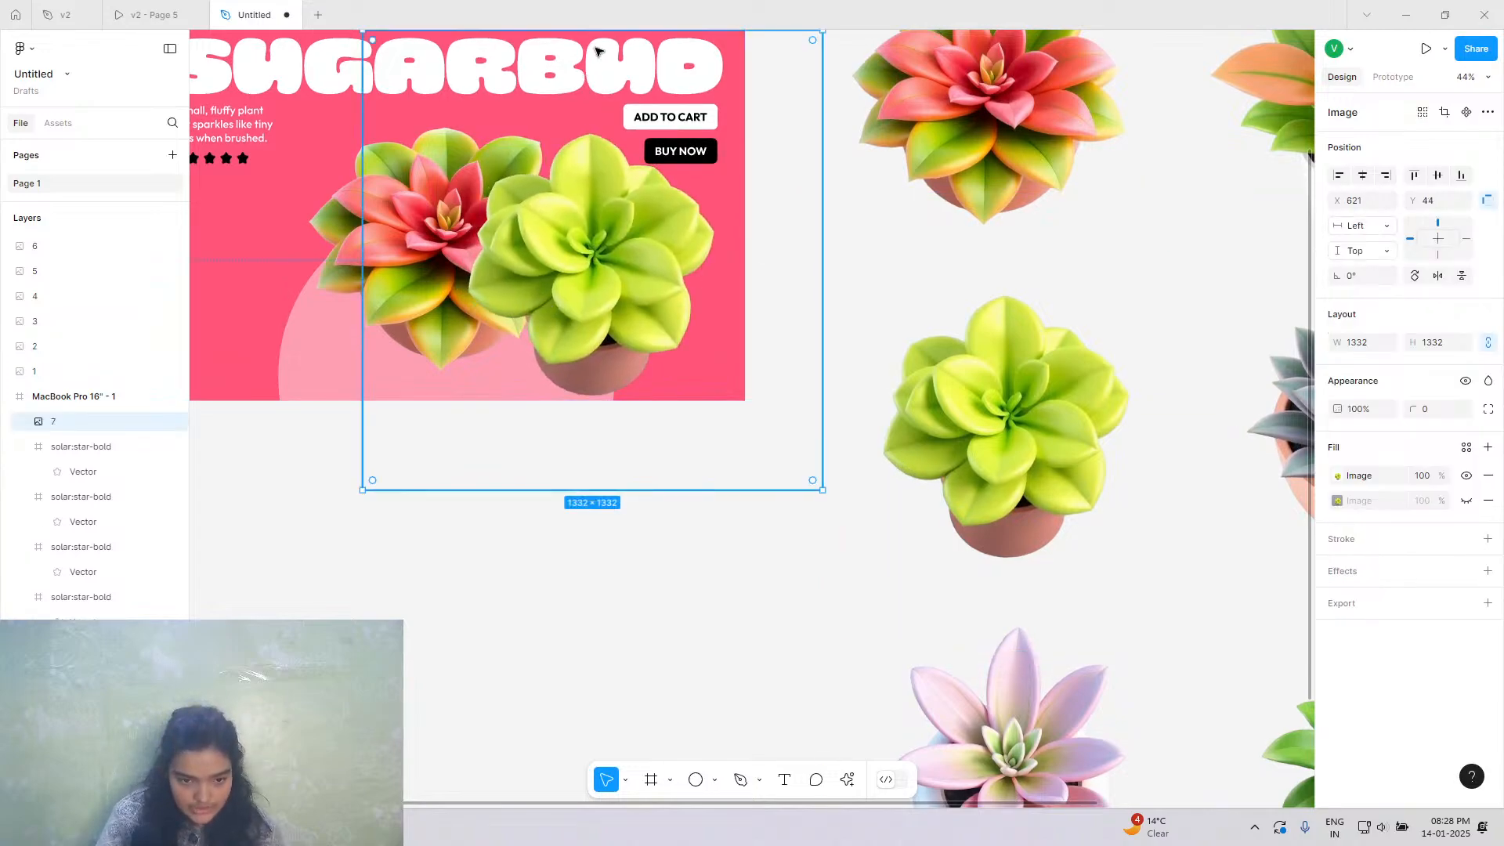
Scale the lime-green plant copy down to about 284 × 284 and place it on the pink circle's right edge at about X 1209, Y 813.
left_click_drag(610, 89, 640, 357)
left_click_drag(615, 430, 637, 360)
scroll(627, 352, "up", 5)
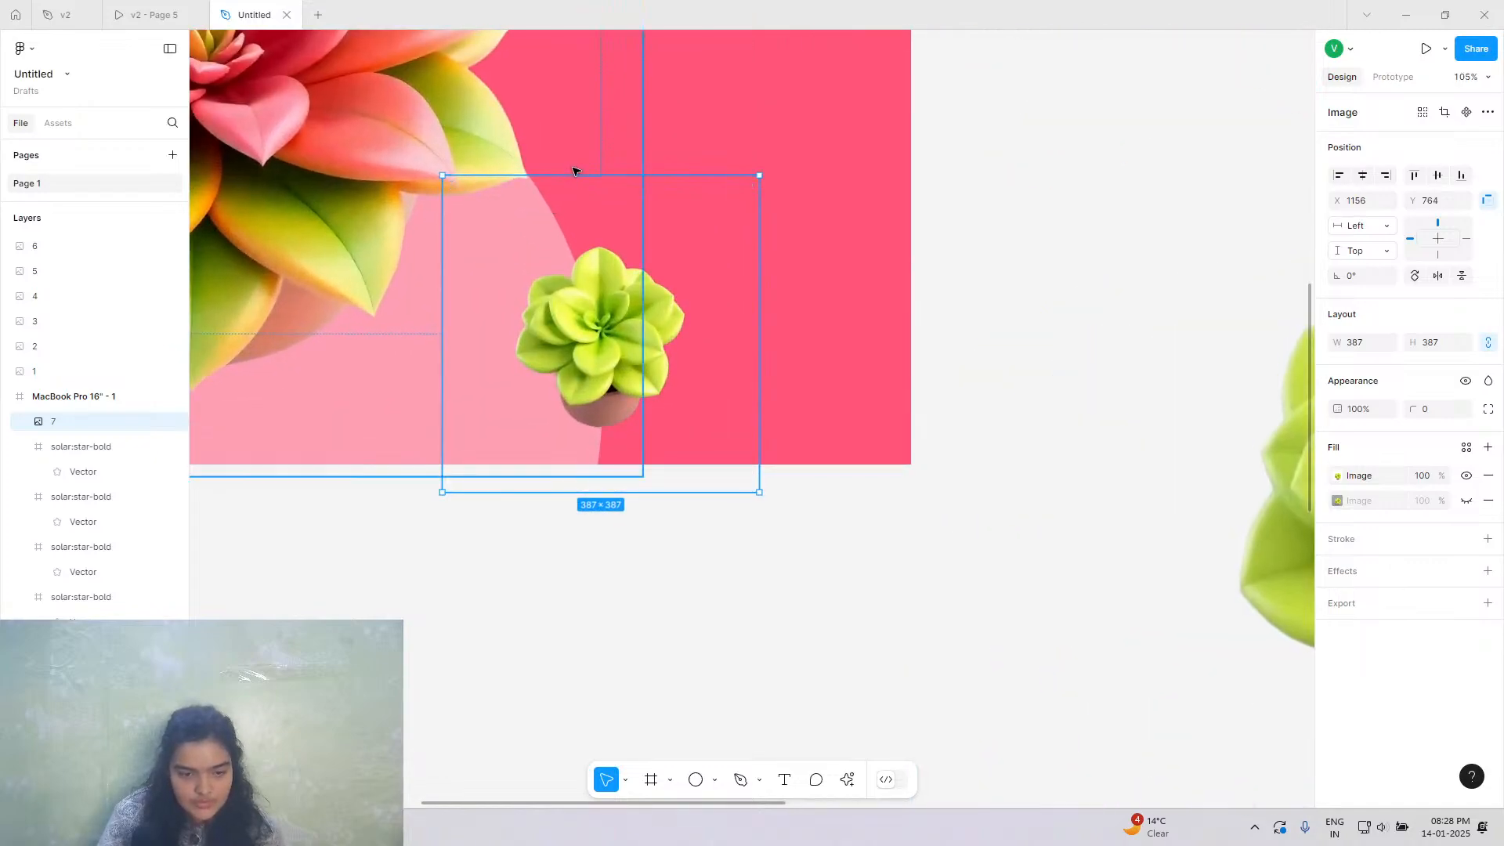
left_click_drag(580, 177, 597, 259)
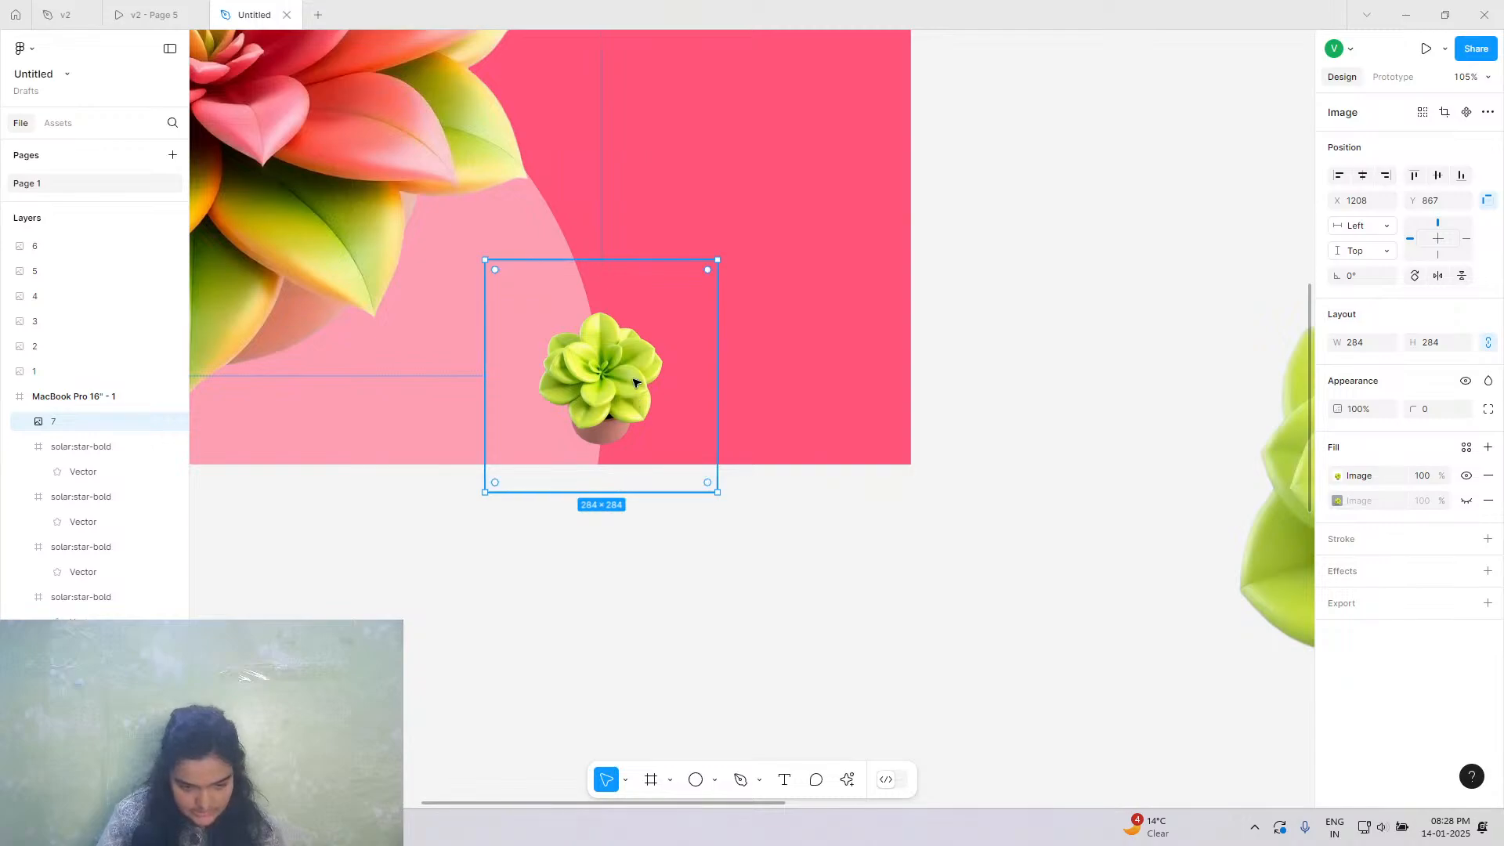
left_click_drag(635, 382, 636, 338)
scroll(636, 338, "down", 5)
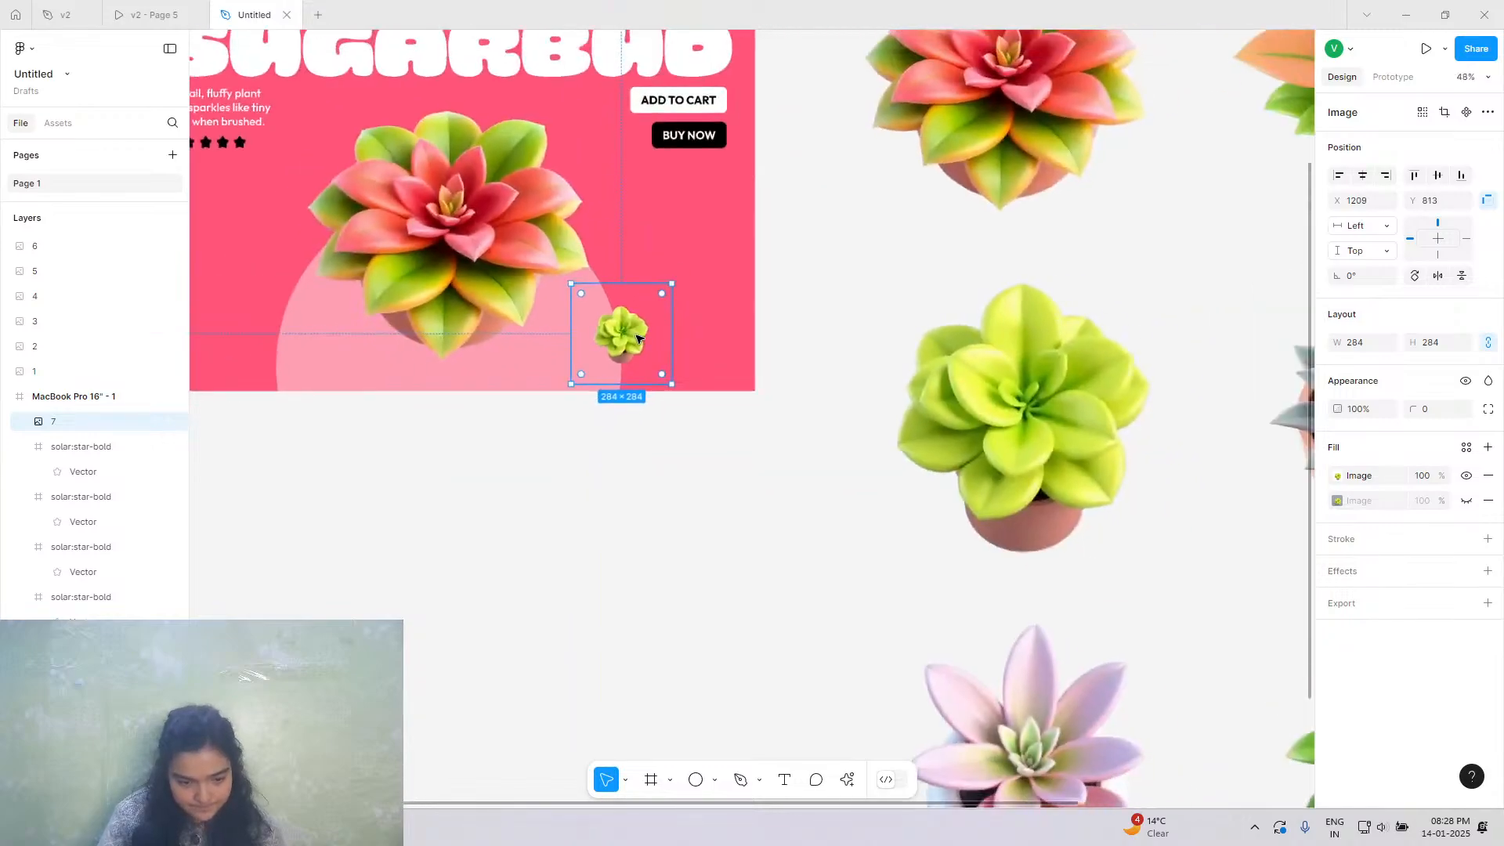
Copy the dark-green potted plant image and paste it into the left part of the SUGARBUD frame.
scroll(636, 339, "down", 5)
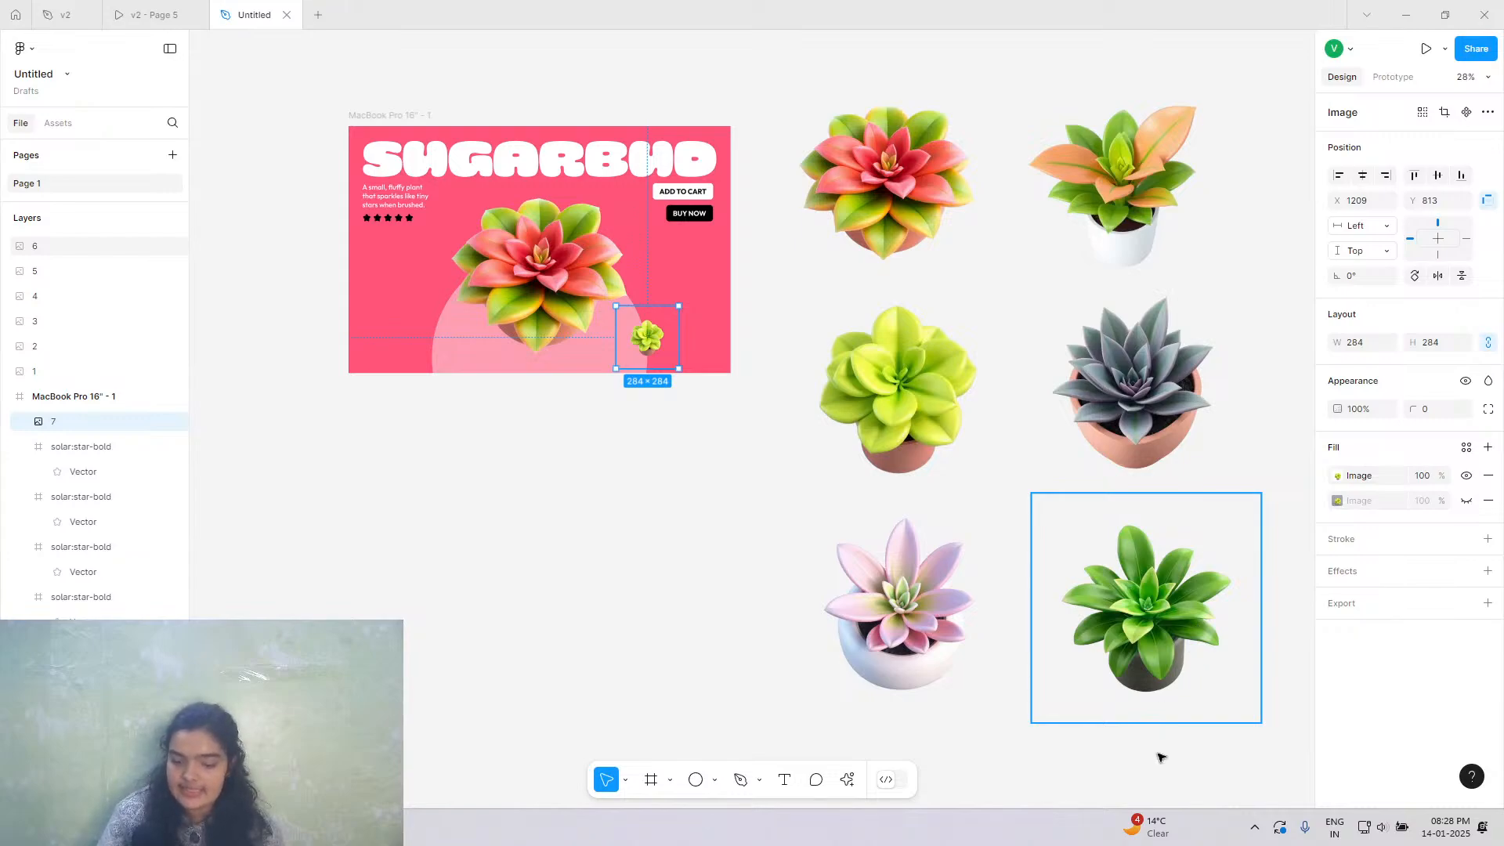
left_click(1128, 705)
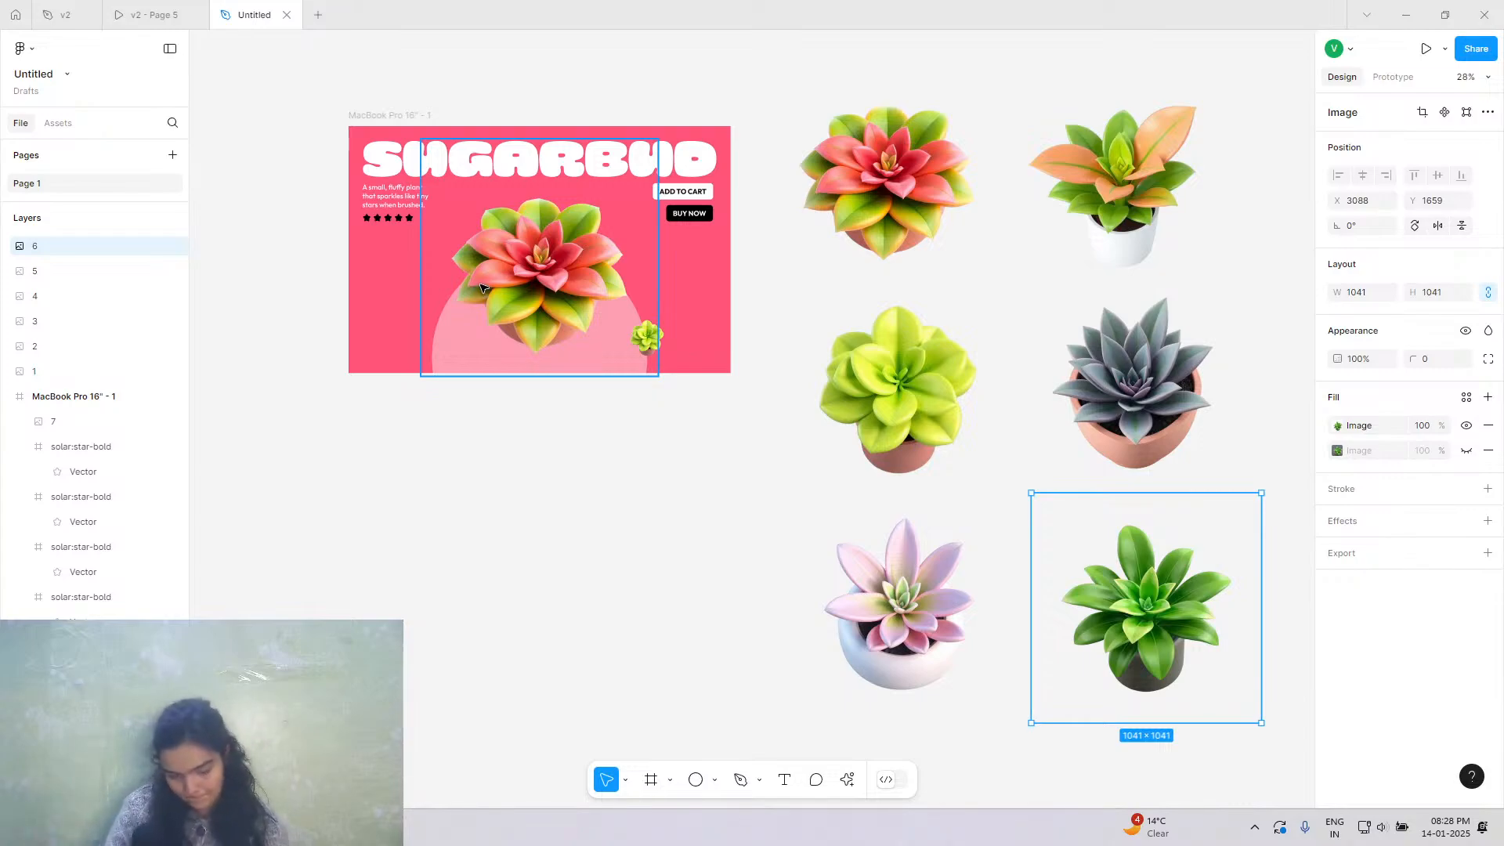
key("ctrl+v")
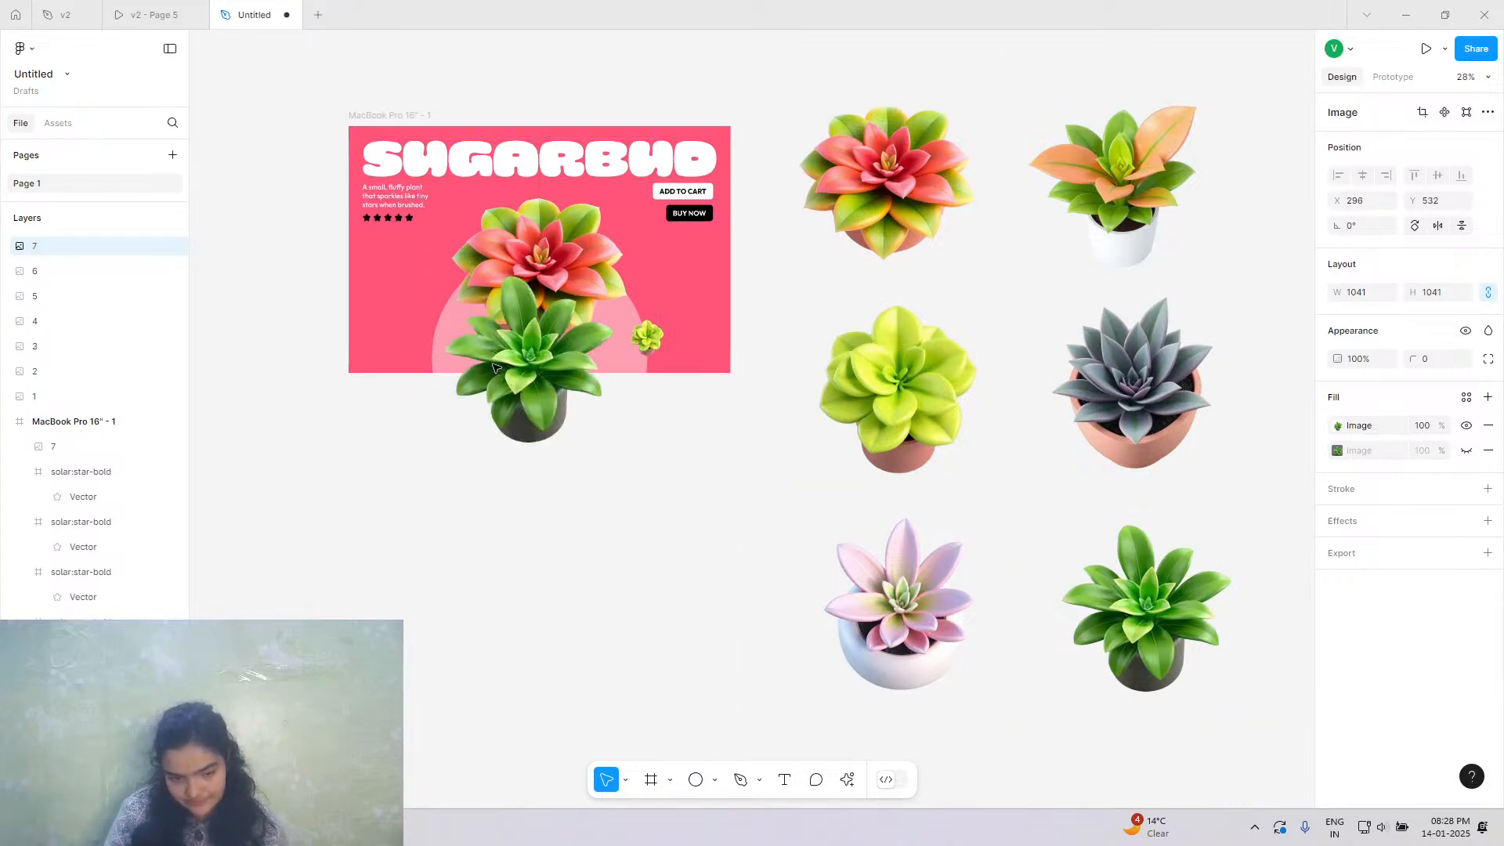
left_click_drag(493, 368, 415, 310)
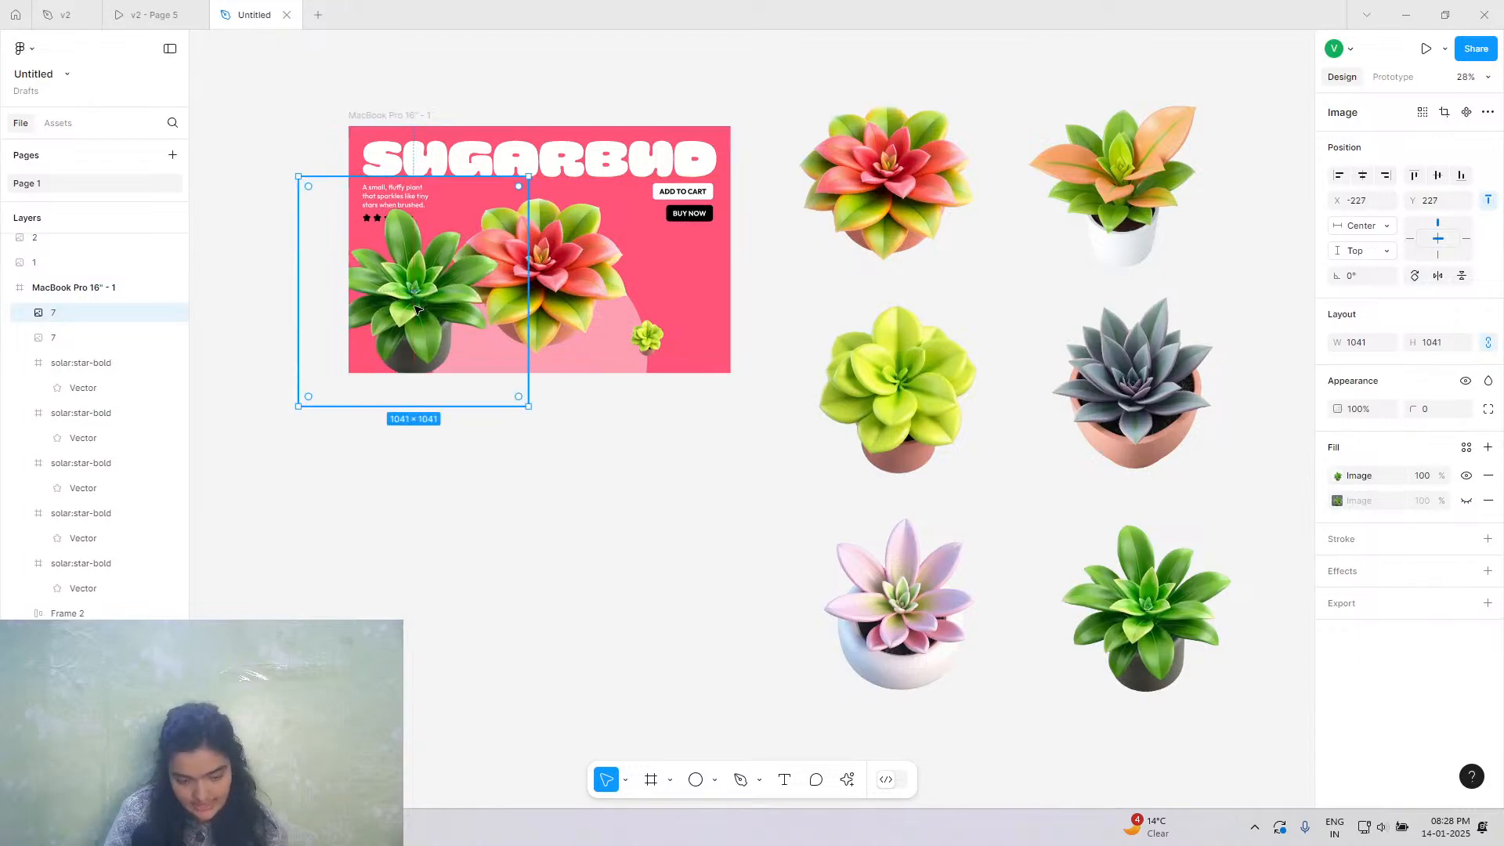
Shrink the dark-green plant copy to about 197 × 197 and move it onto the pink circle's left edge.
scroll(415, 310, "up", 5)
scroll(736, 270, "down", 2)
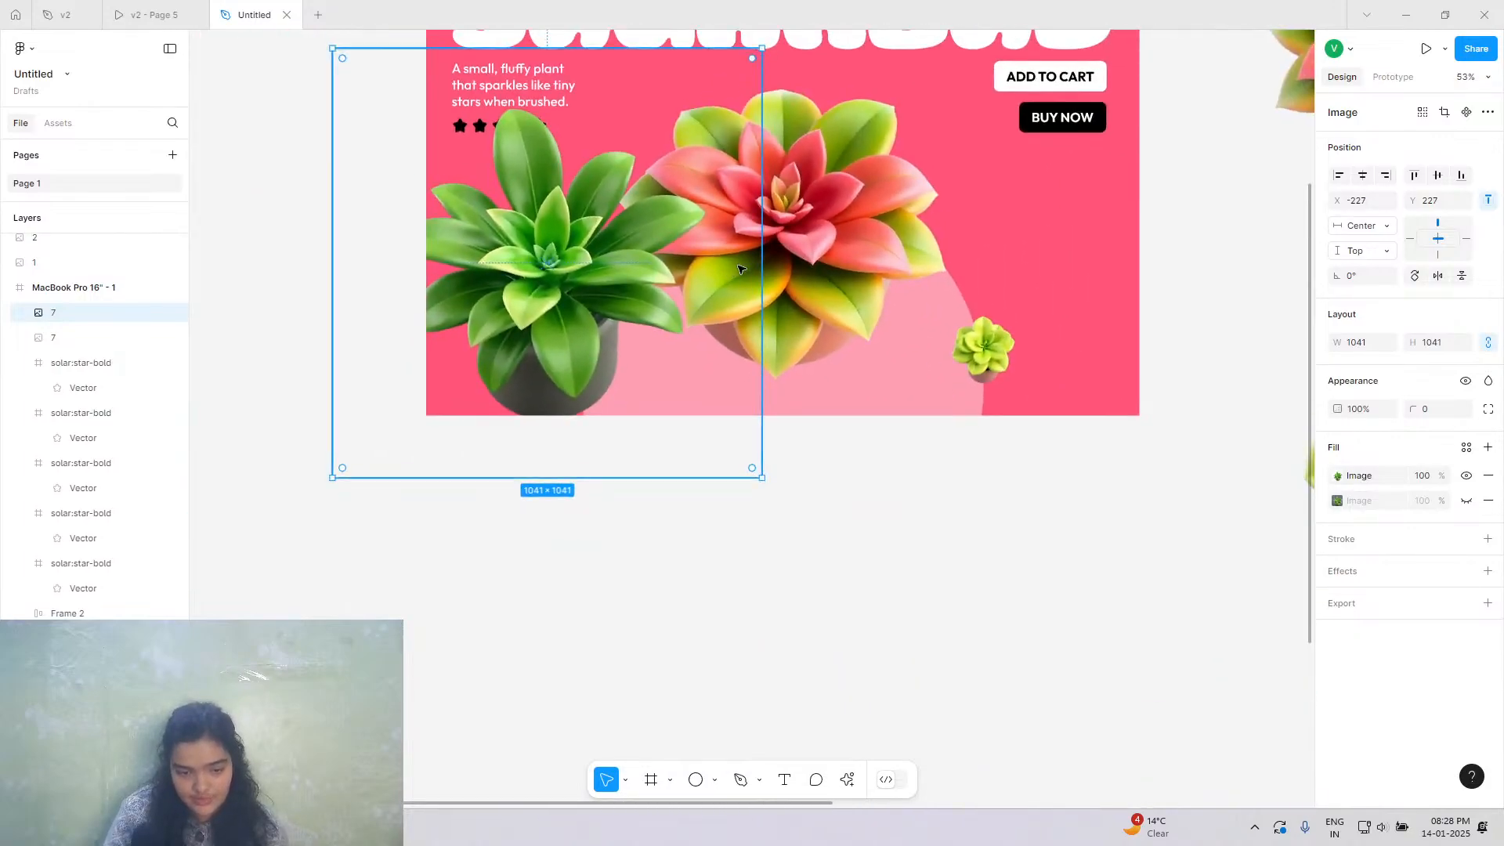
left_click_drag(763, 263, 482, 329)
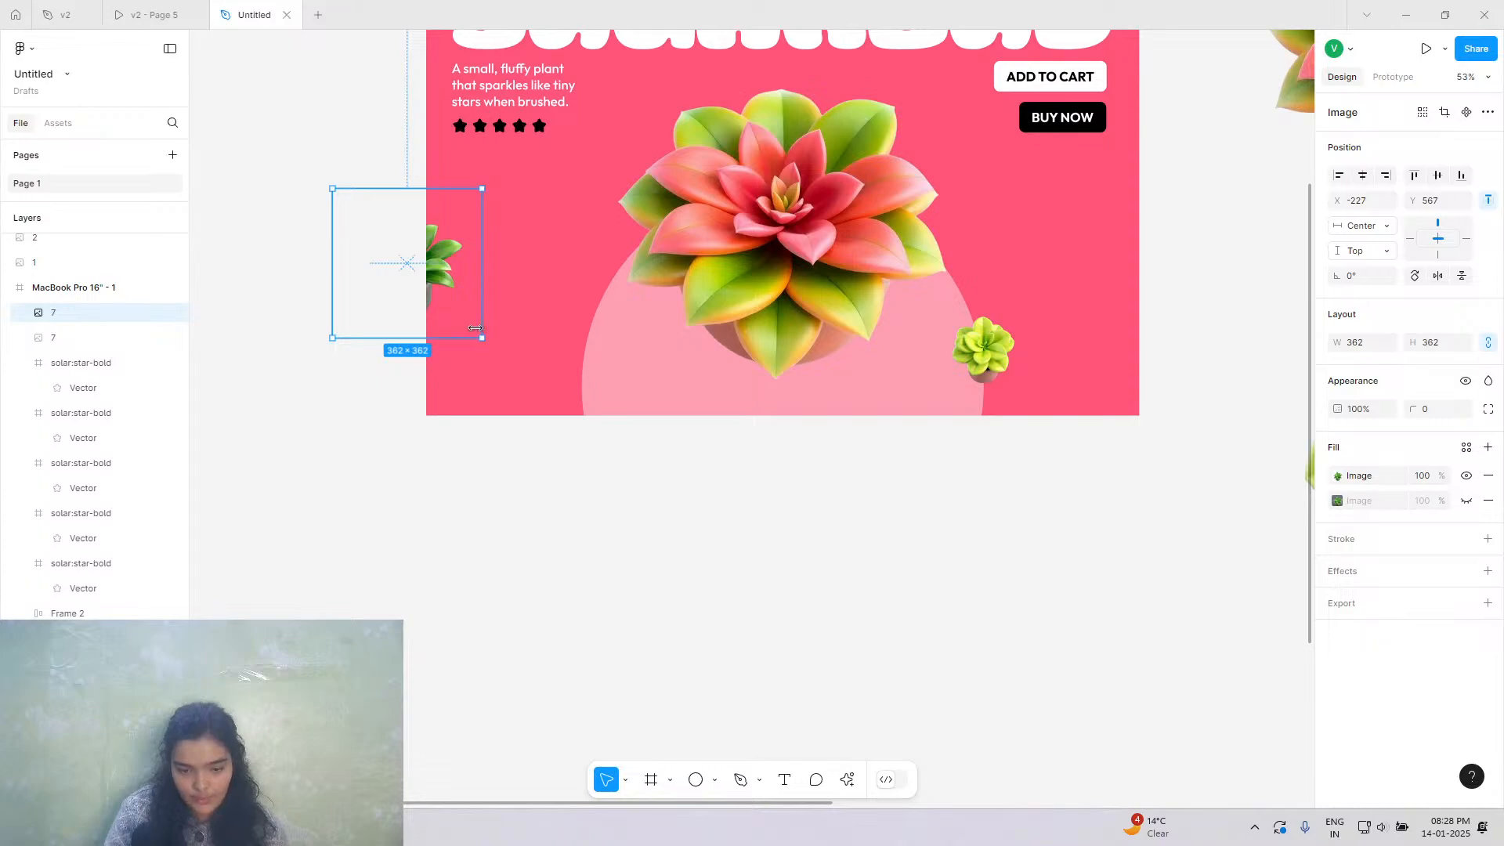
left_click(932, 369)
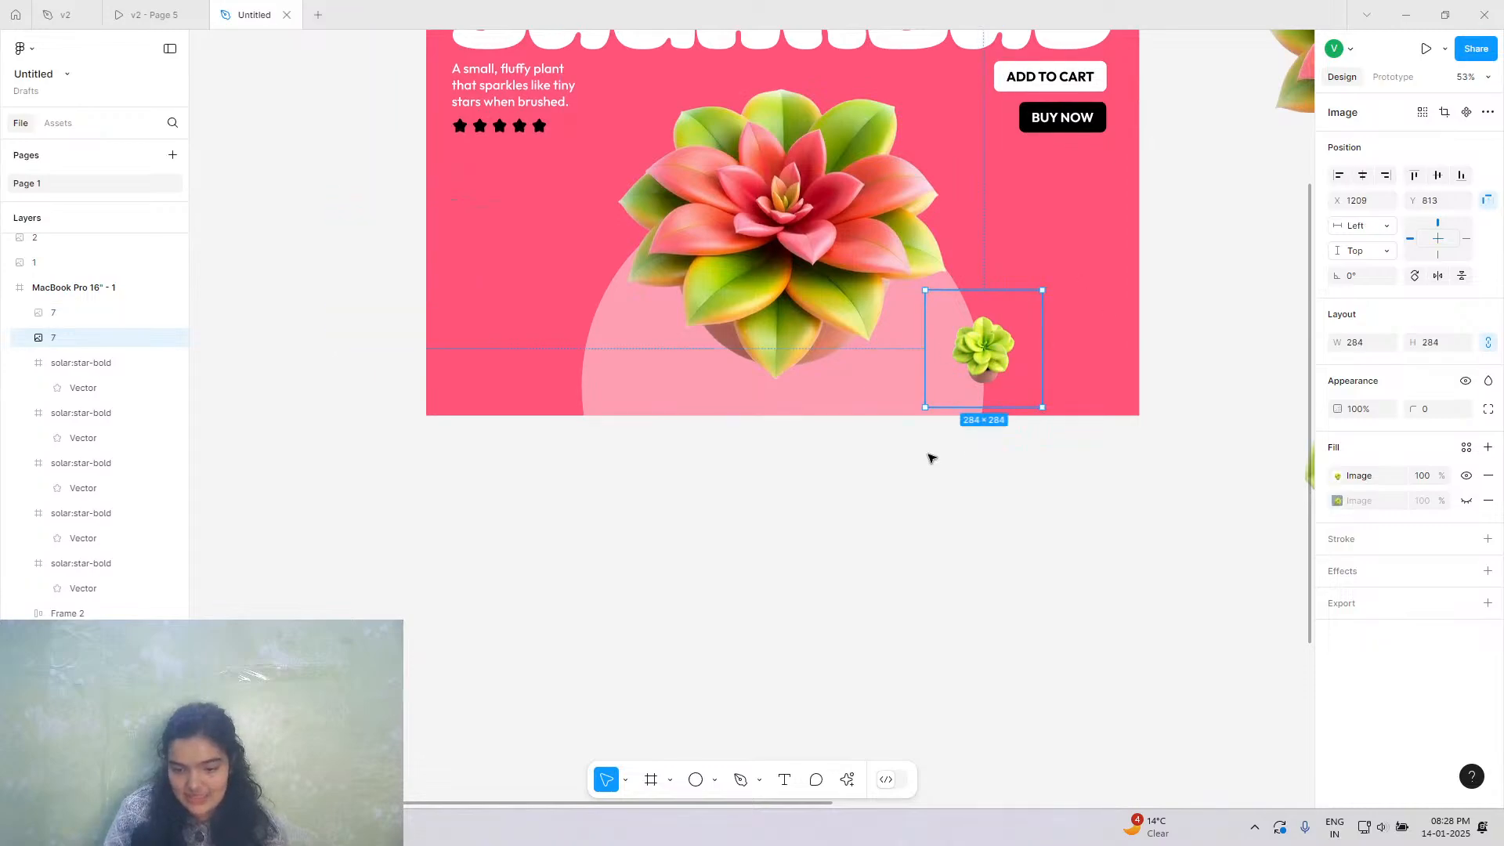
left_click(54, 315)
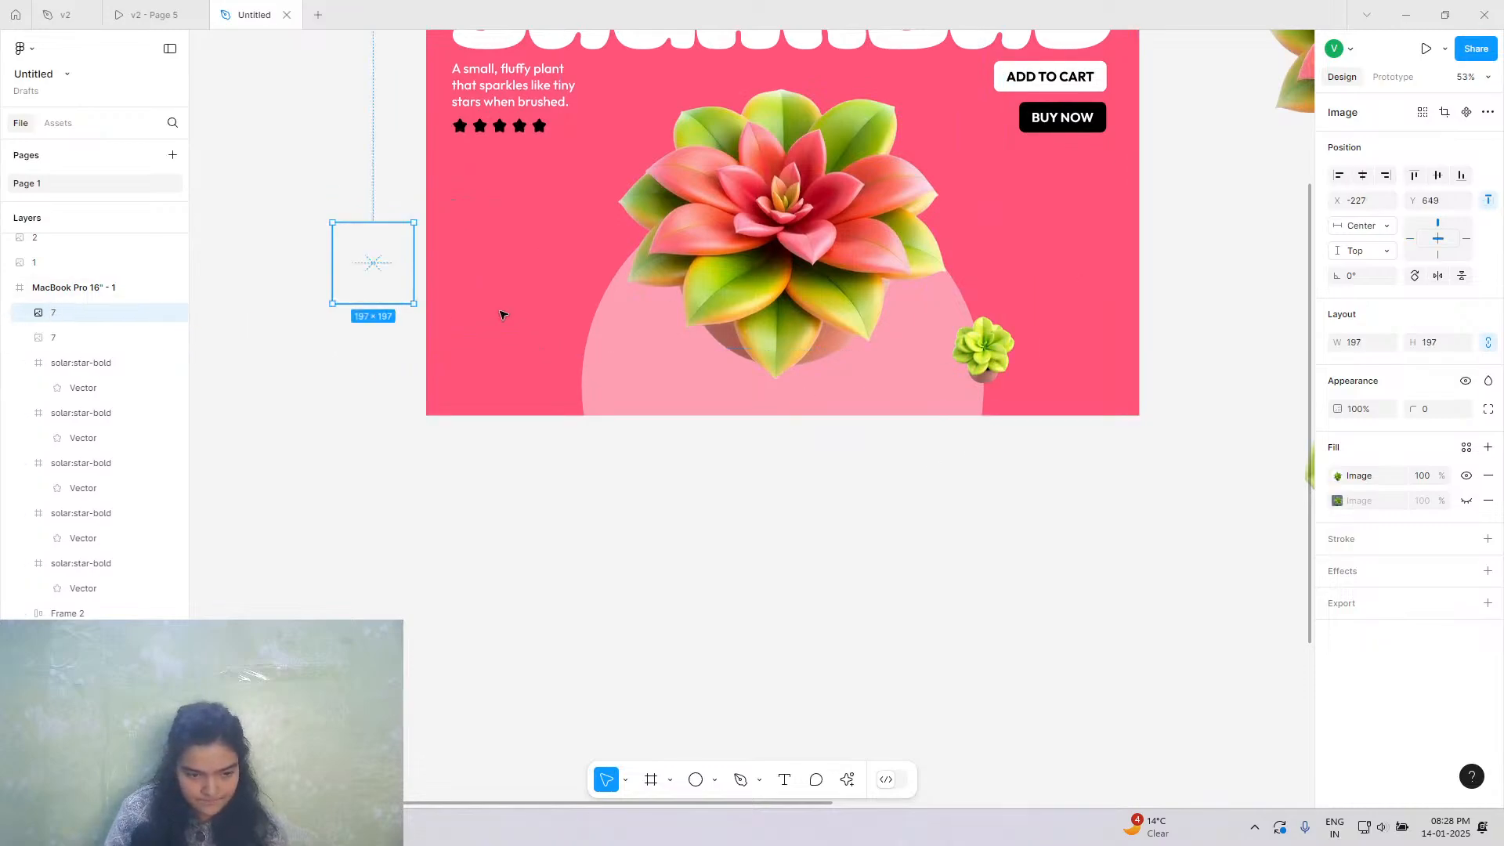
left_click_drag(354, 275, 578, 359)
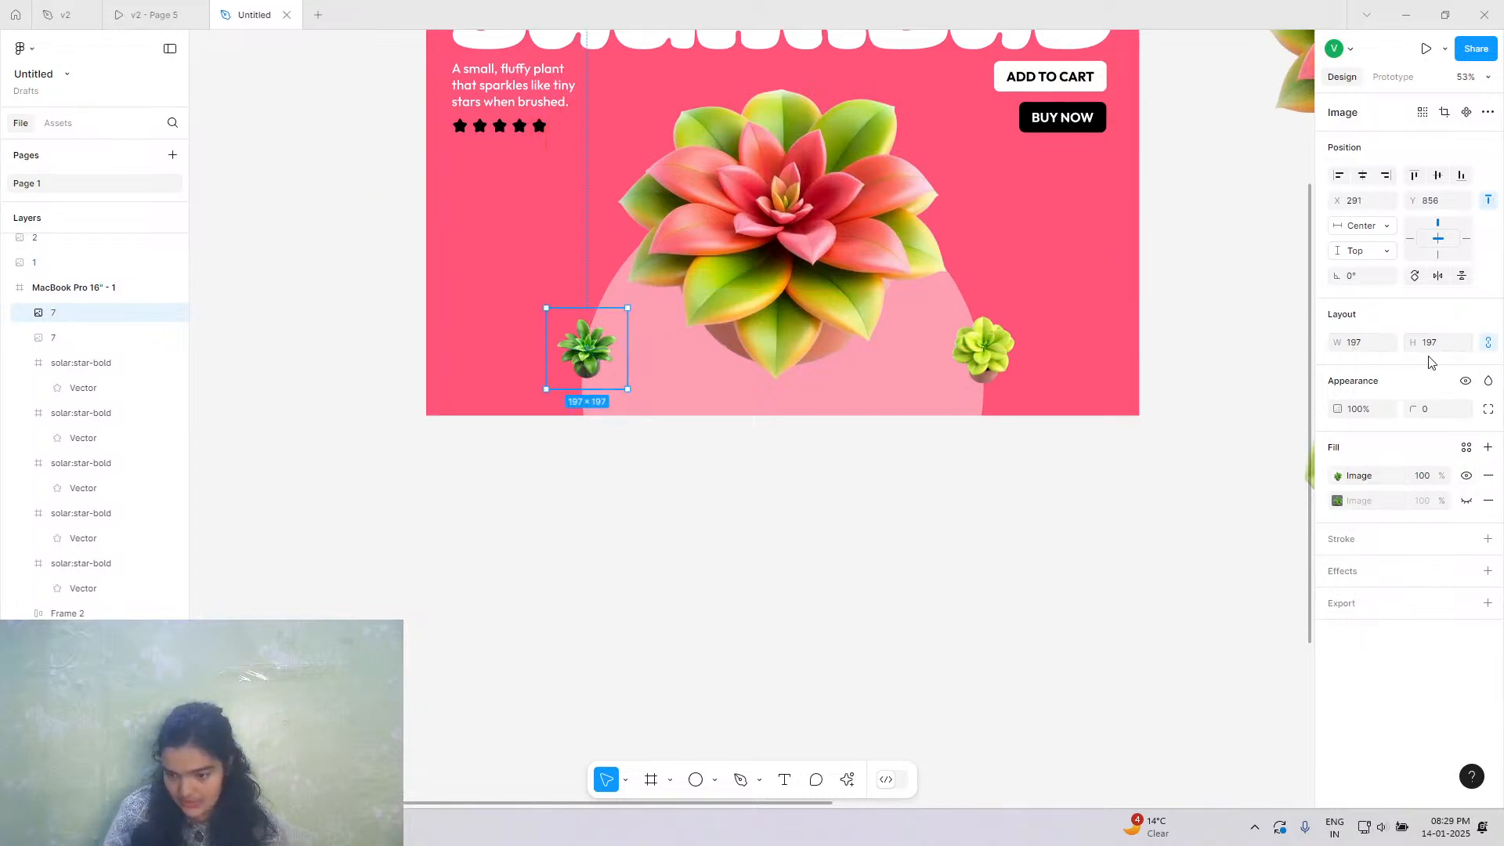
Set the dark-green plant's width to 284 with proportions kept and move it level with the lime-green plant at Y 813.
left_click(1363, 345)
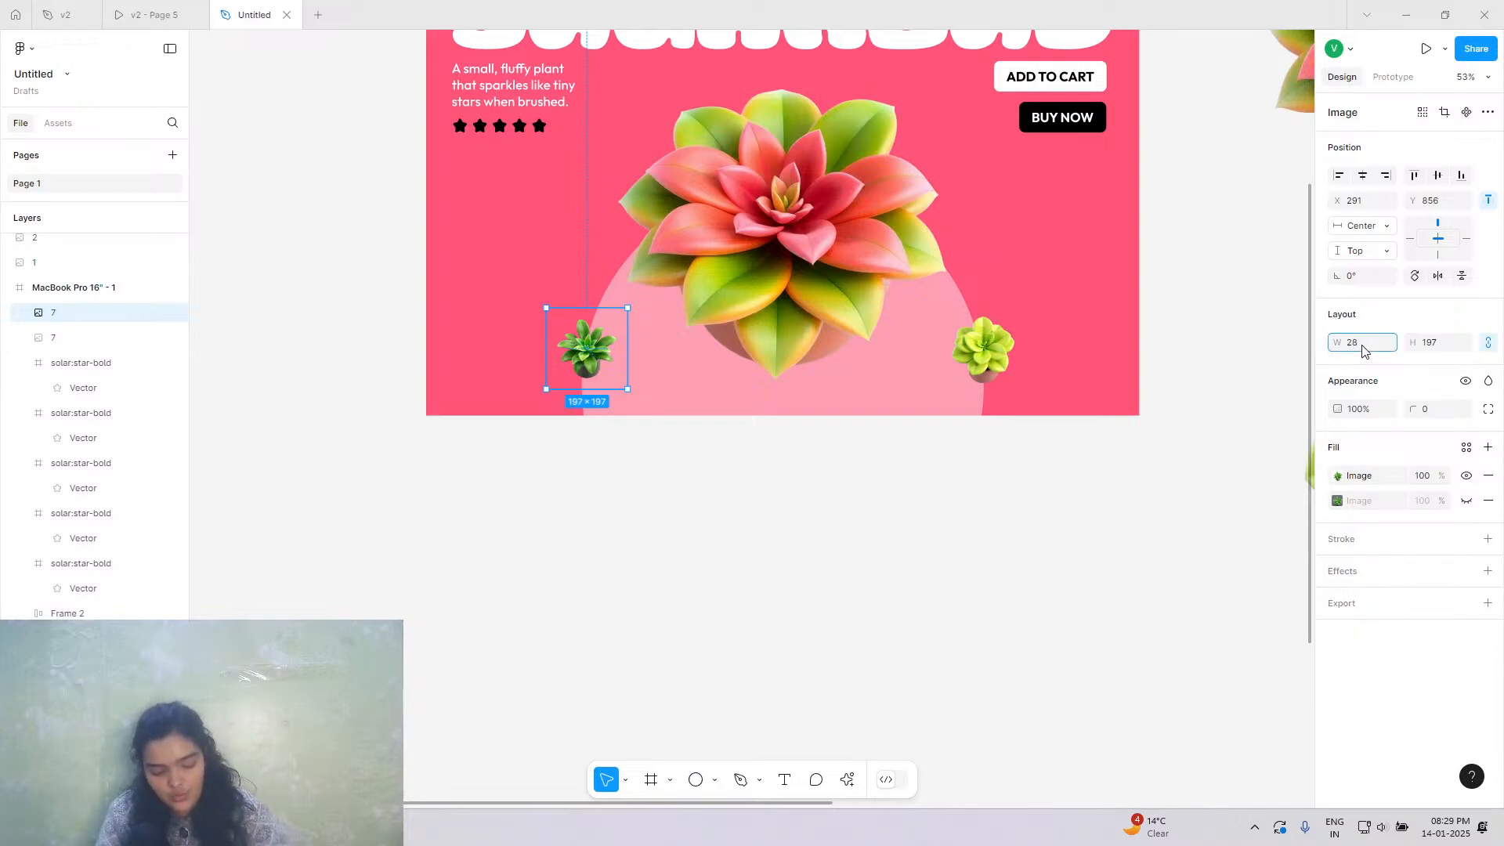
key("Return")
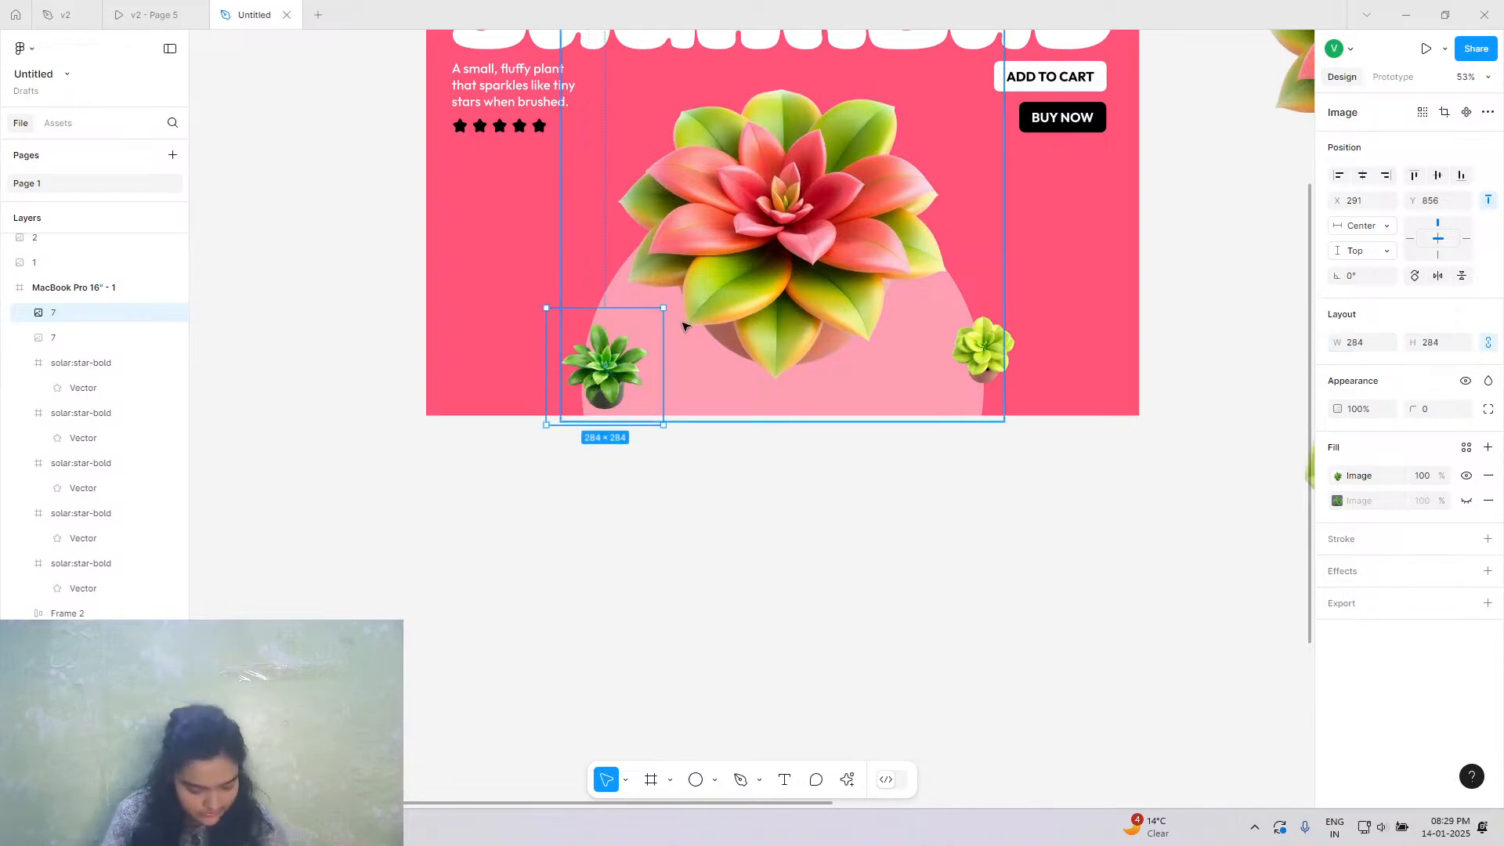
left_click_drag(587, 354, 584, 346)
Scale the dark-green plant down to about 243 × 243 so it visually matches the lime-green plant.
left_click_drag(581, 343, 596, 379)
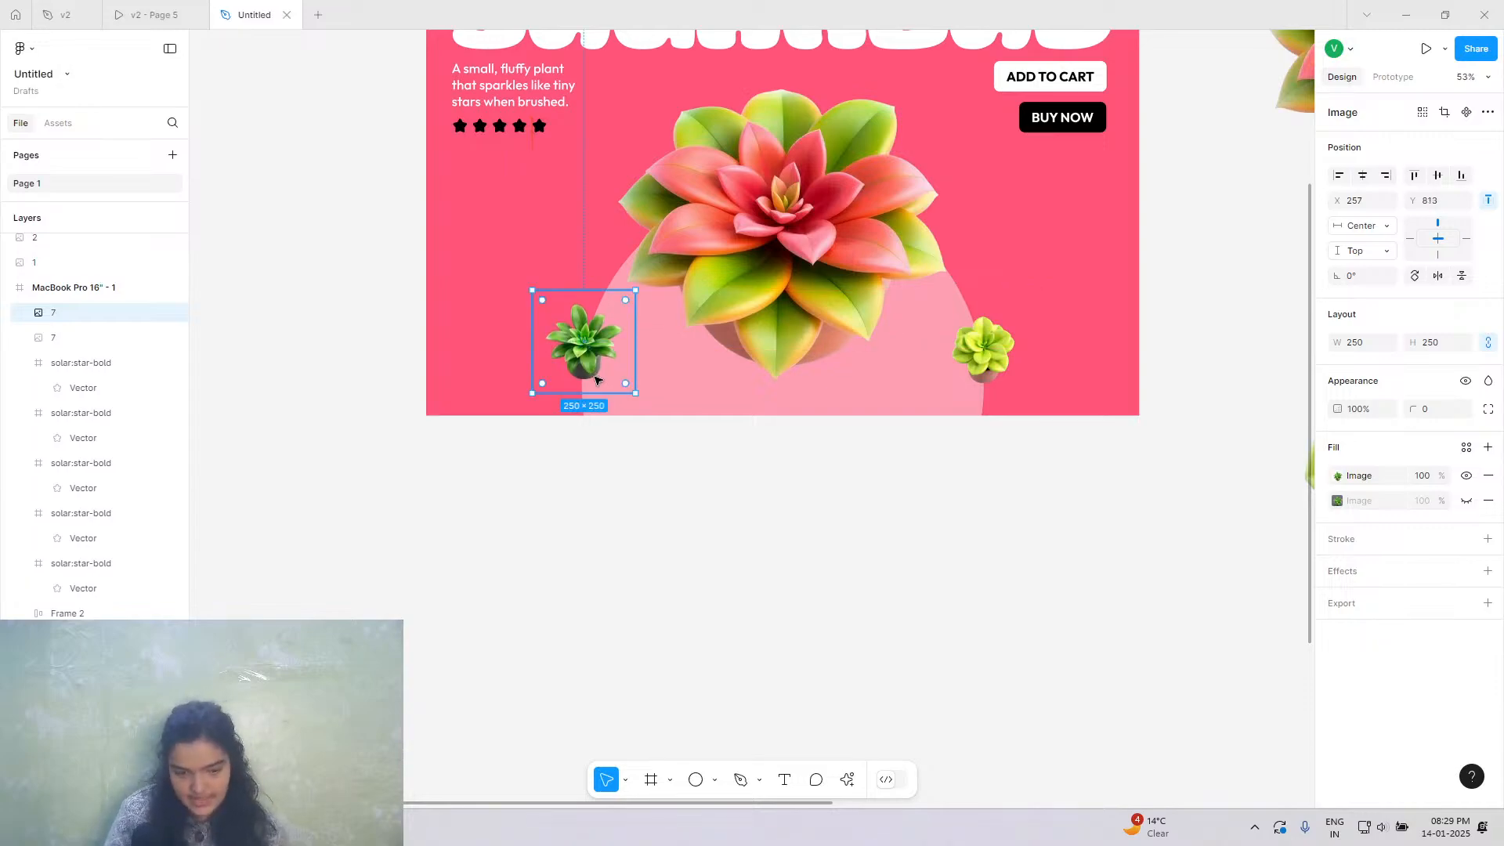
scroll(596, 380, "up", 5)
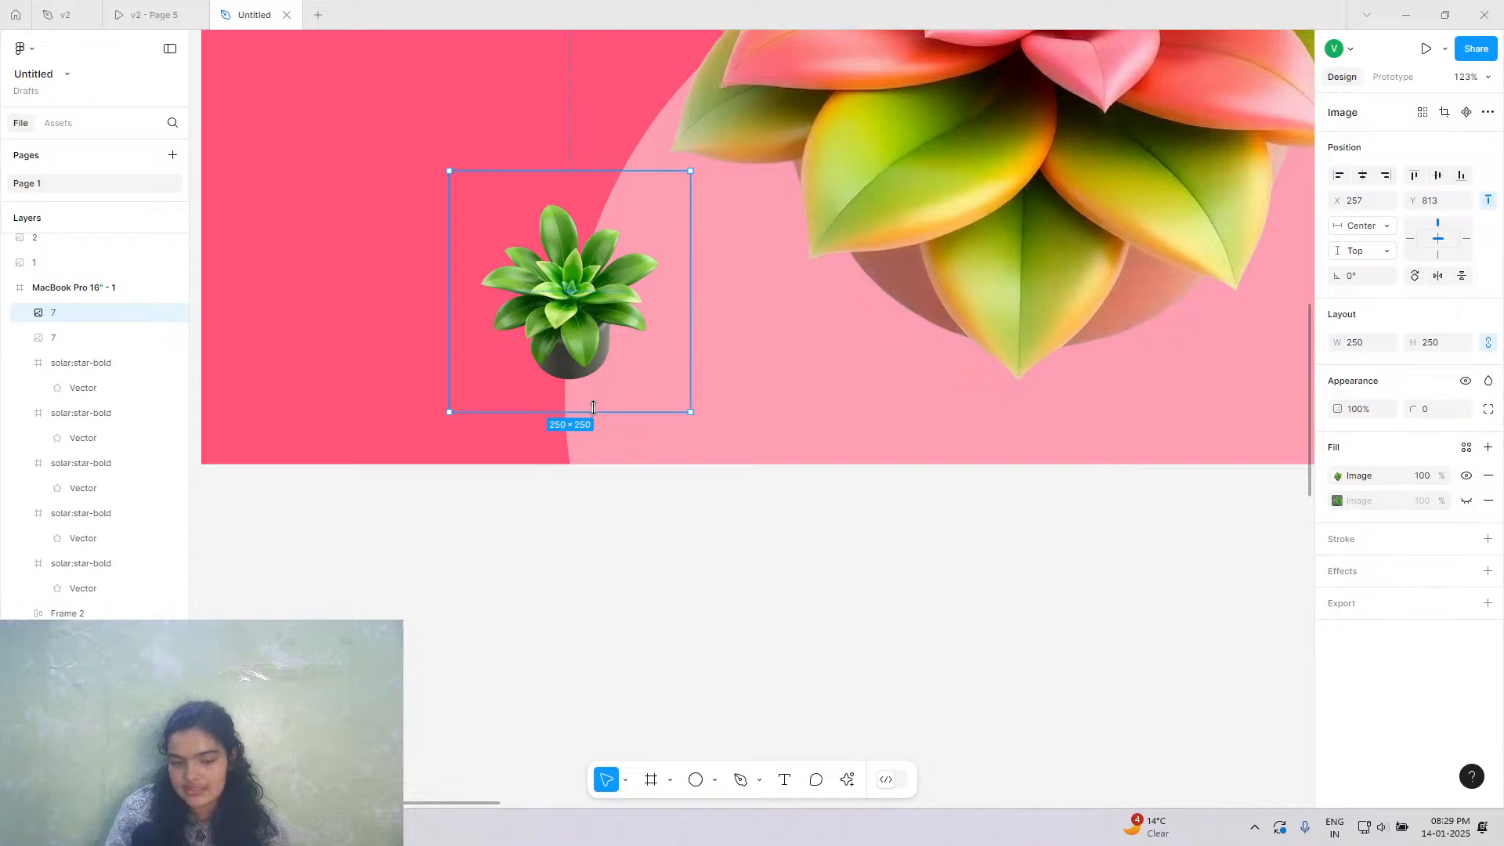
left_click_drag(593, 407, 593, 400)
scroll(593, 380, "down", 3)
scroll(593, 376, "right", 2)
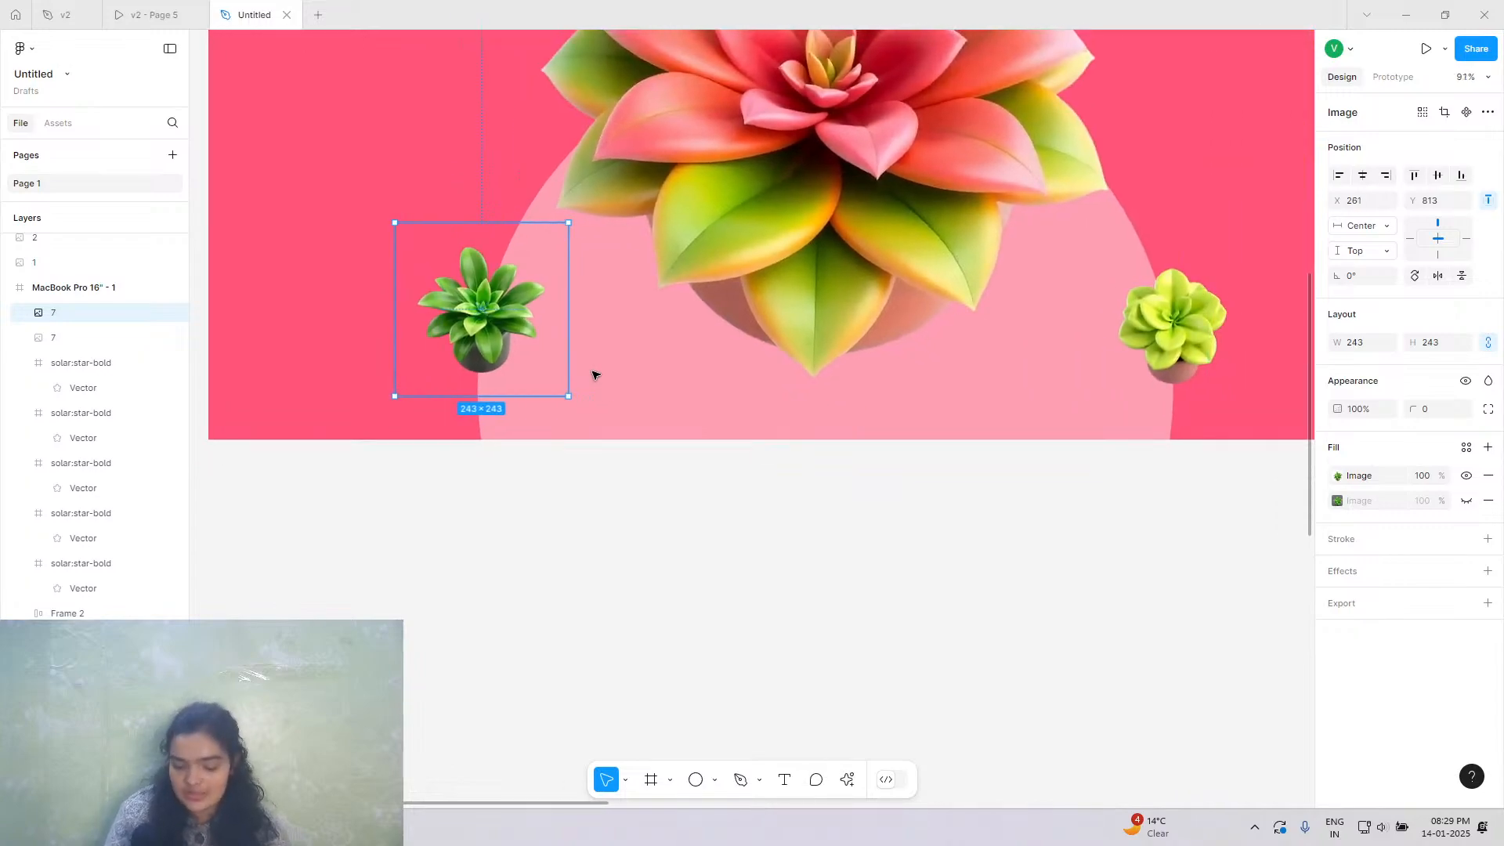
Nudge the dark-green plant down in small increments to Y 819.
key("Down")
key("Down")
key("Down")
key("Down")
key("Down")
key("Down")
key("Down")
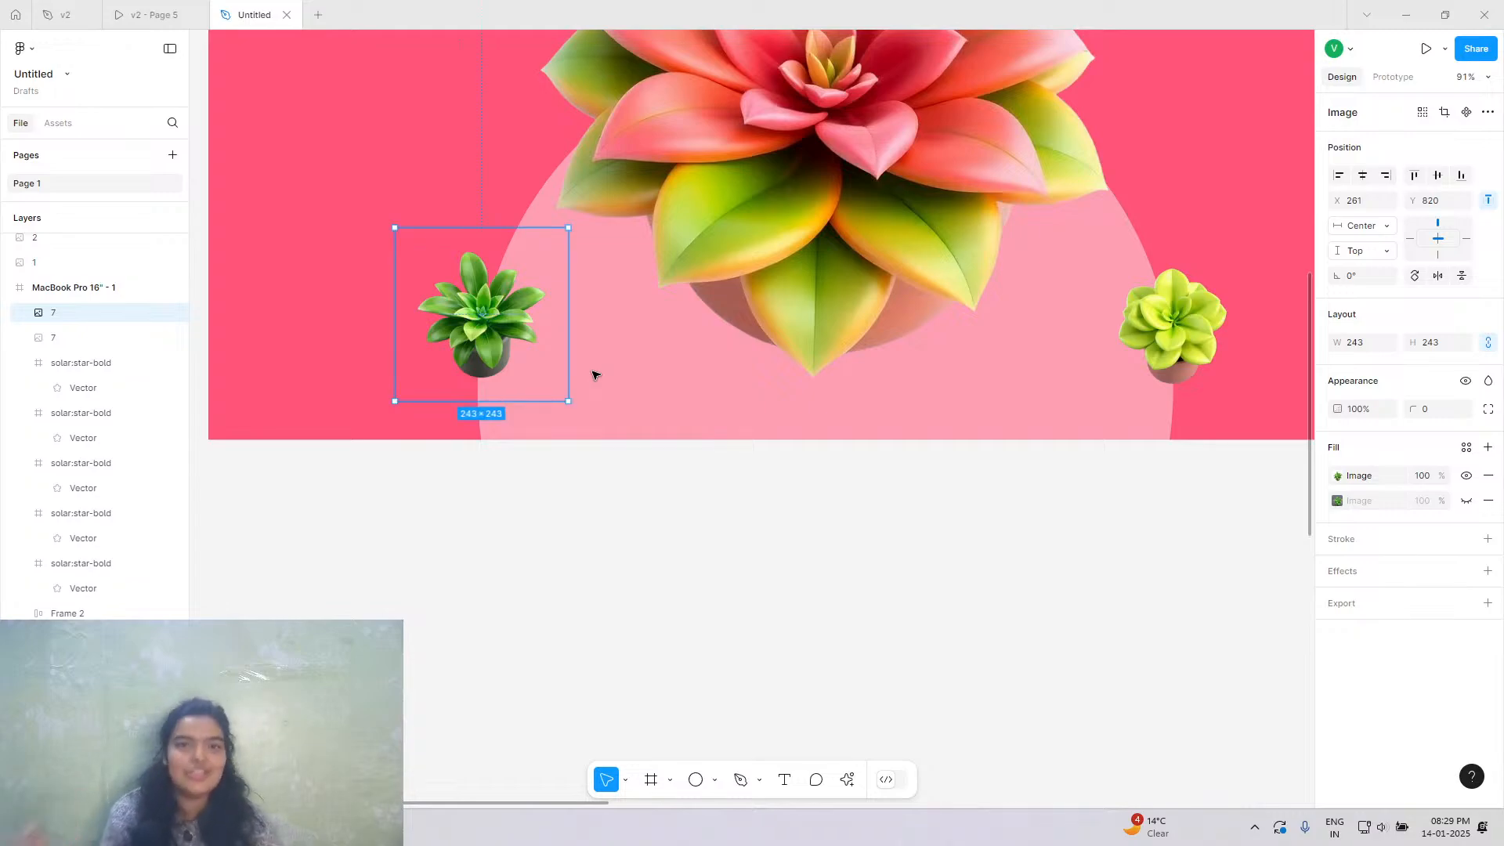
key("Up")
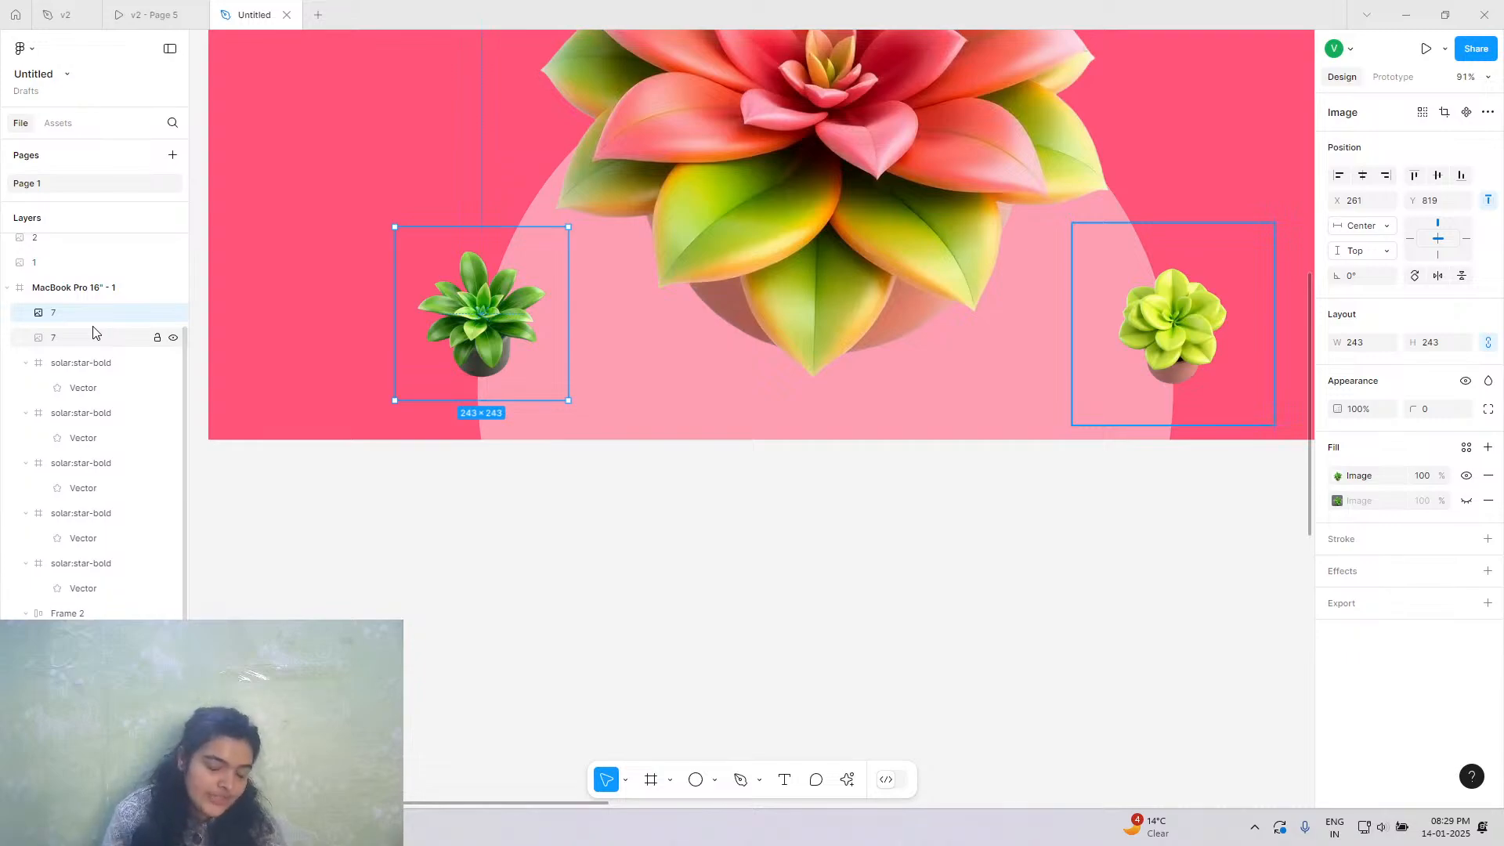
Rename the layer of the dark-green plant inside the frame to 6, then deselect it.
scroll(1057, 416, "down", 6)
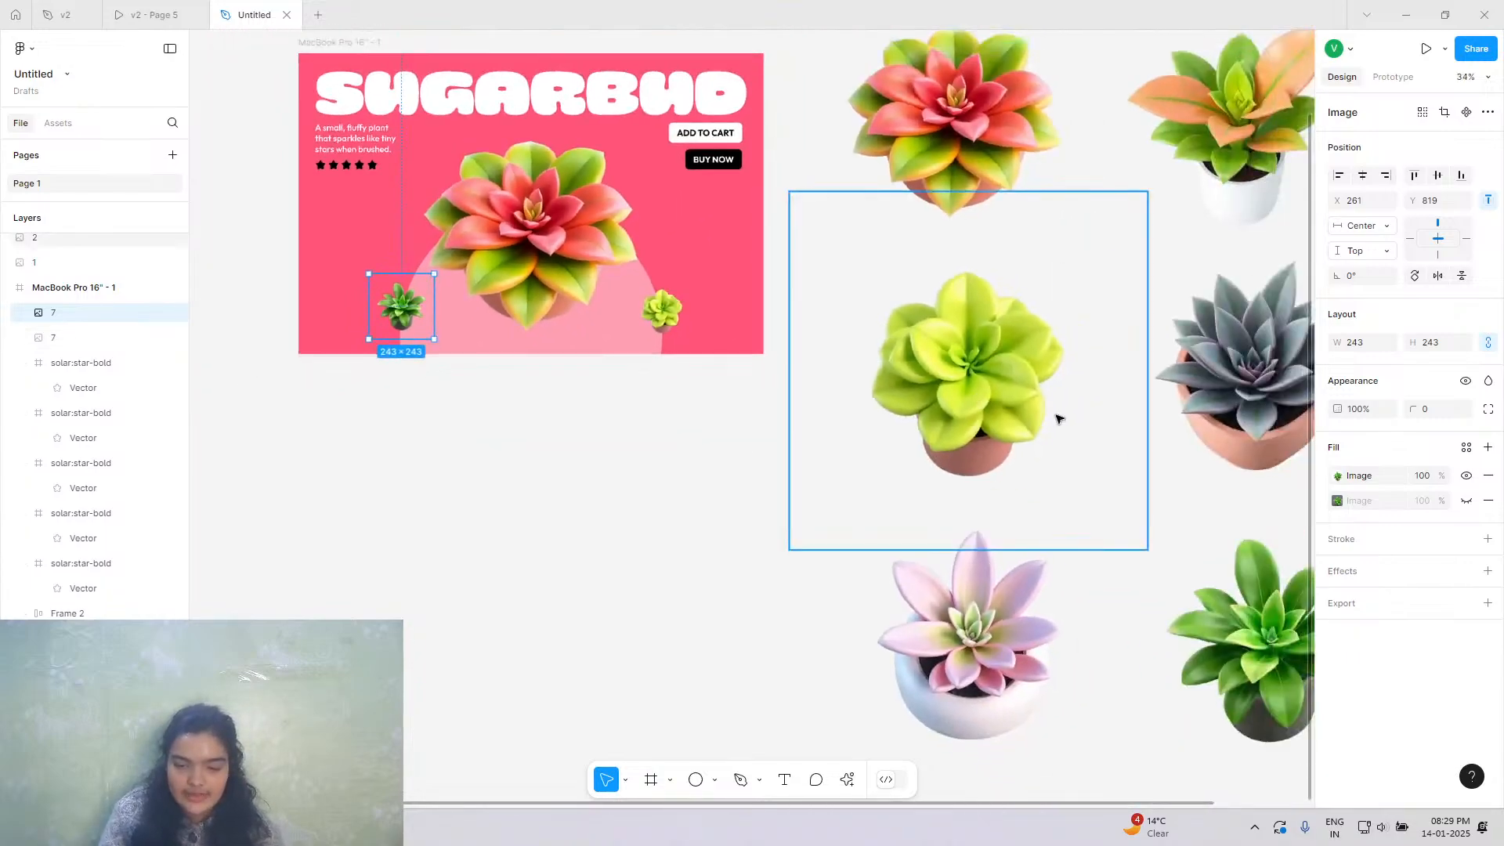
scroll(426, 369, "up", 4)
scroll(613, 323, "up", 3)
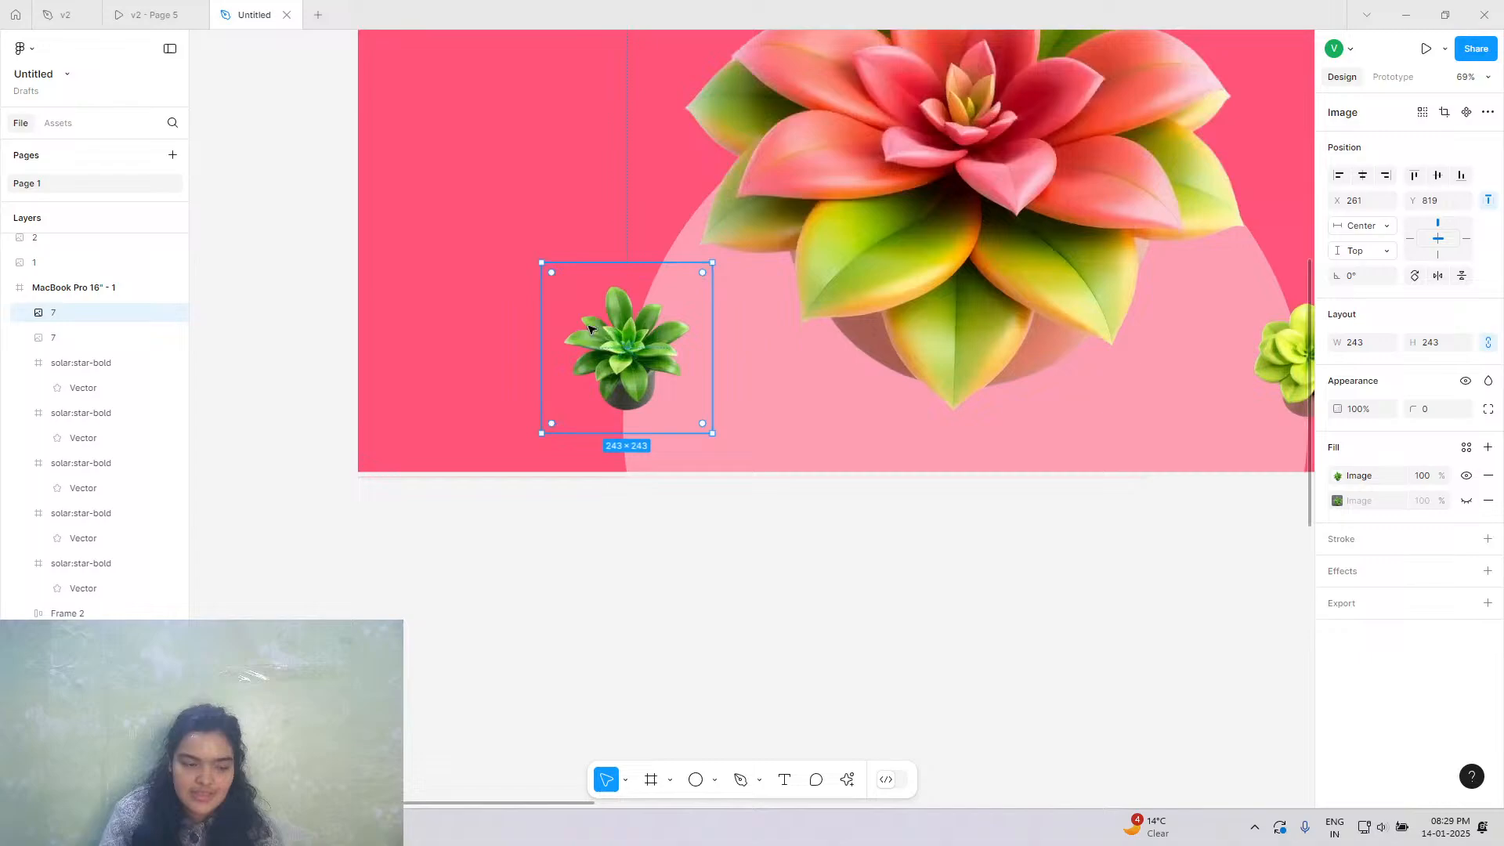
double_click(91, 315)
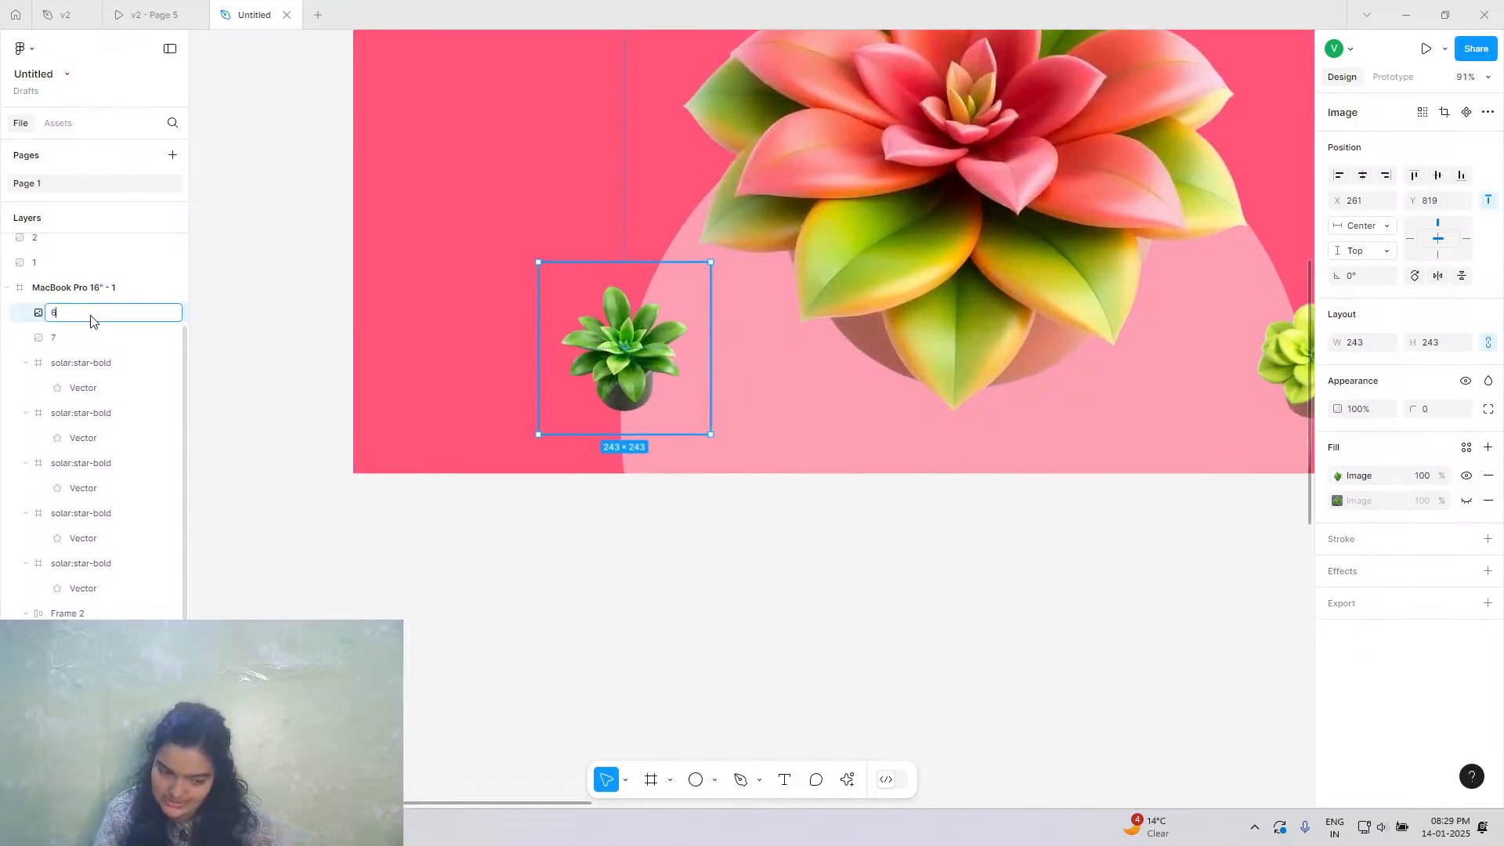
type("6")
key("Return")
left_click(511, 558)
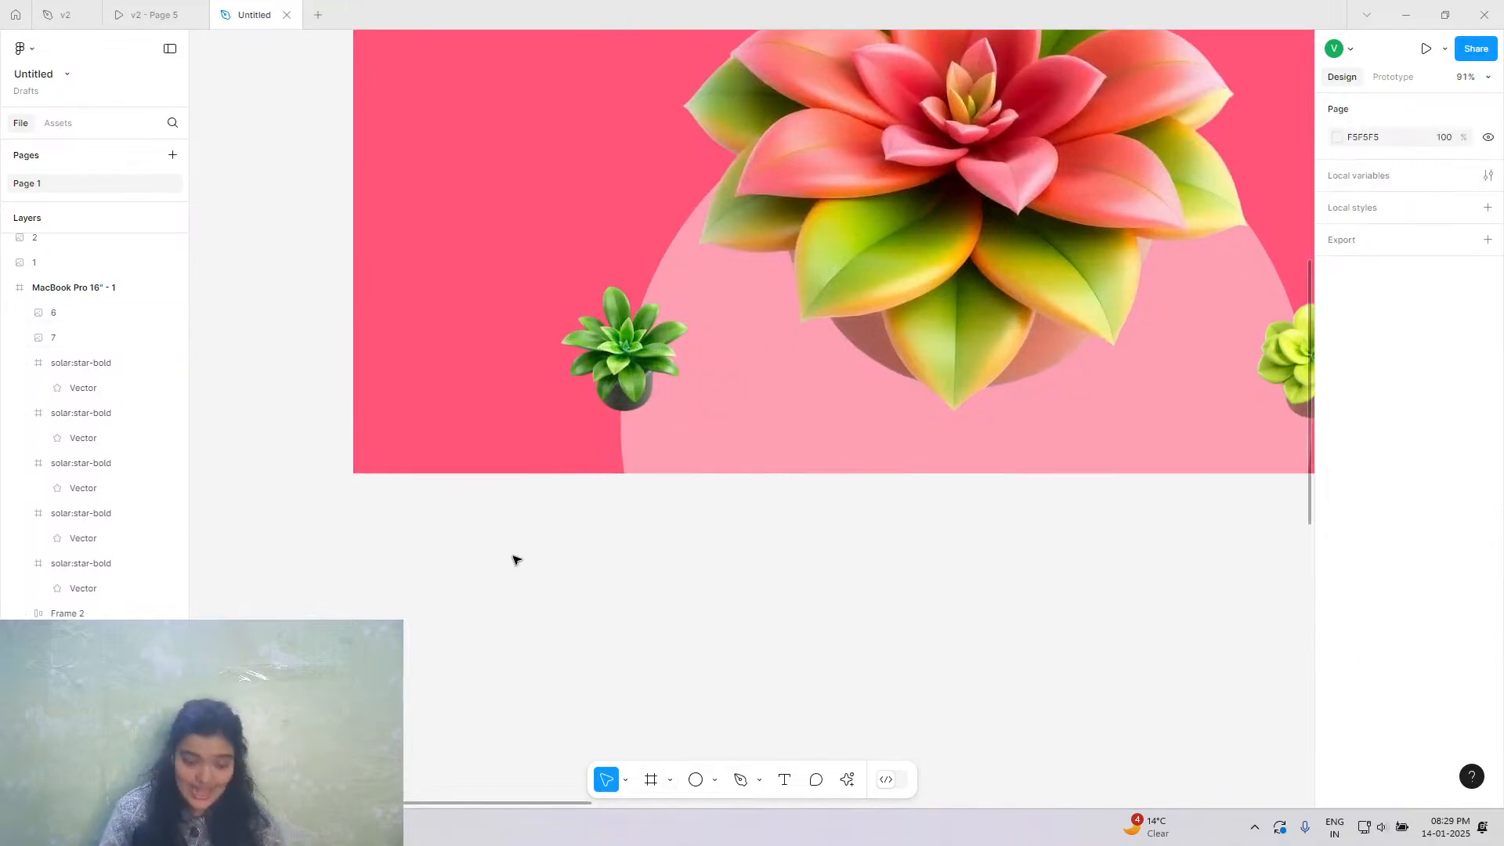
Rename the layer of the lime-green plant inside the frame to 2.
left_click(631, 333)
left_click(1004, 236)
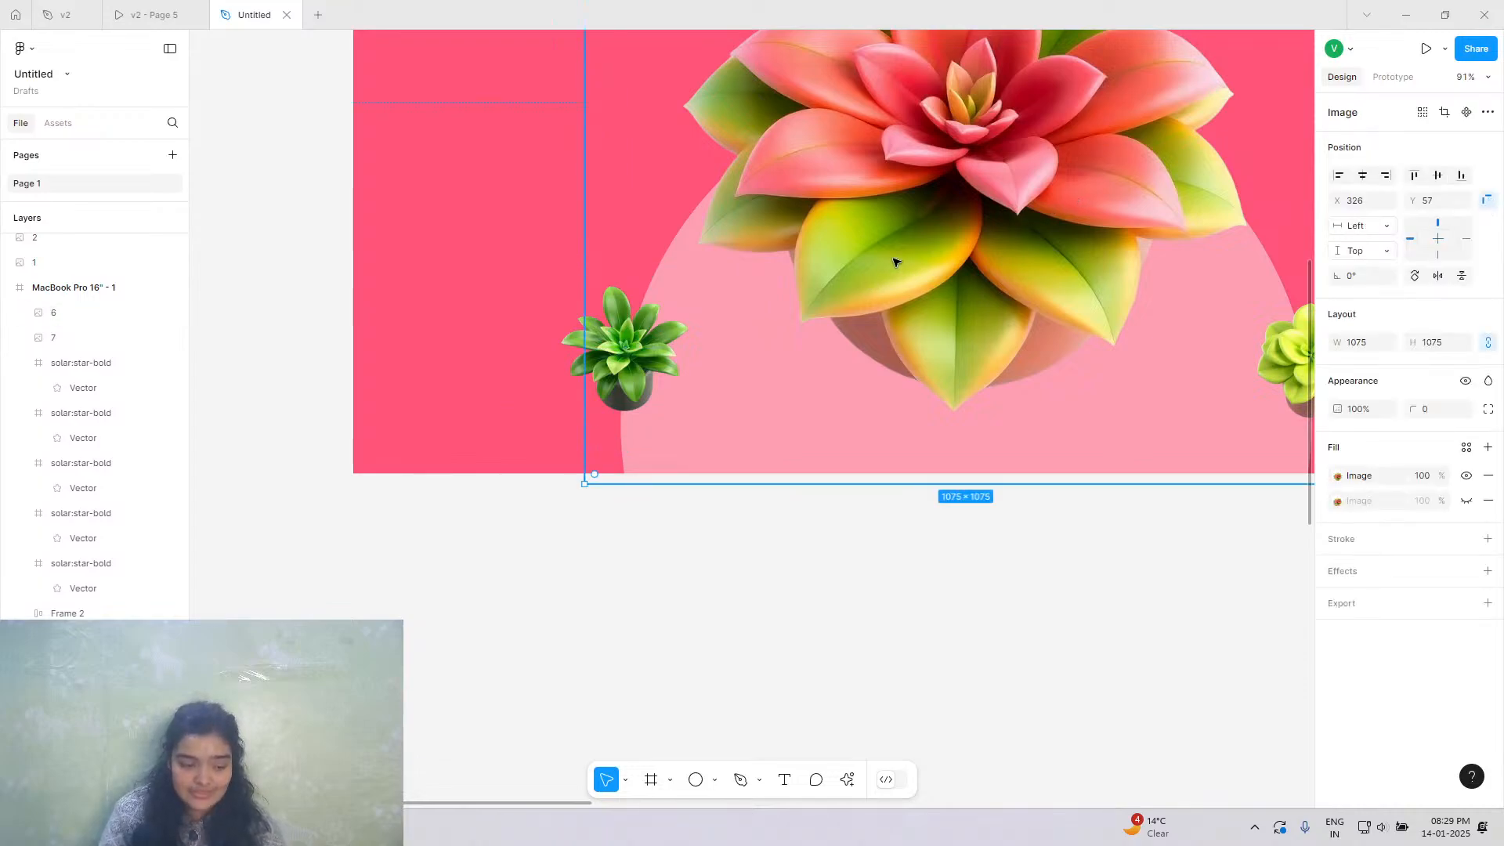
key("shift+1")
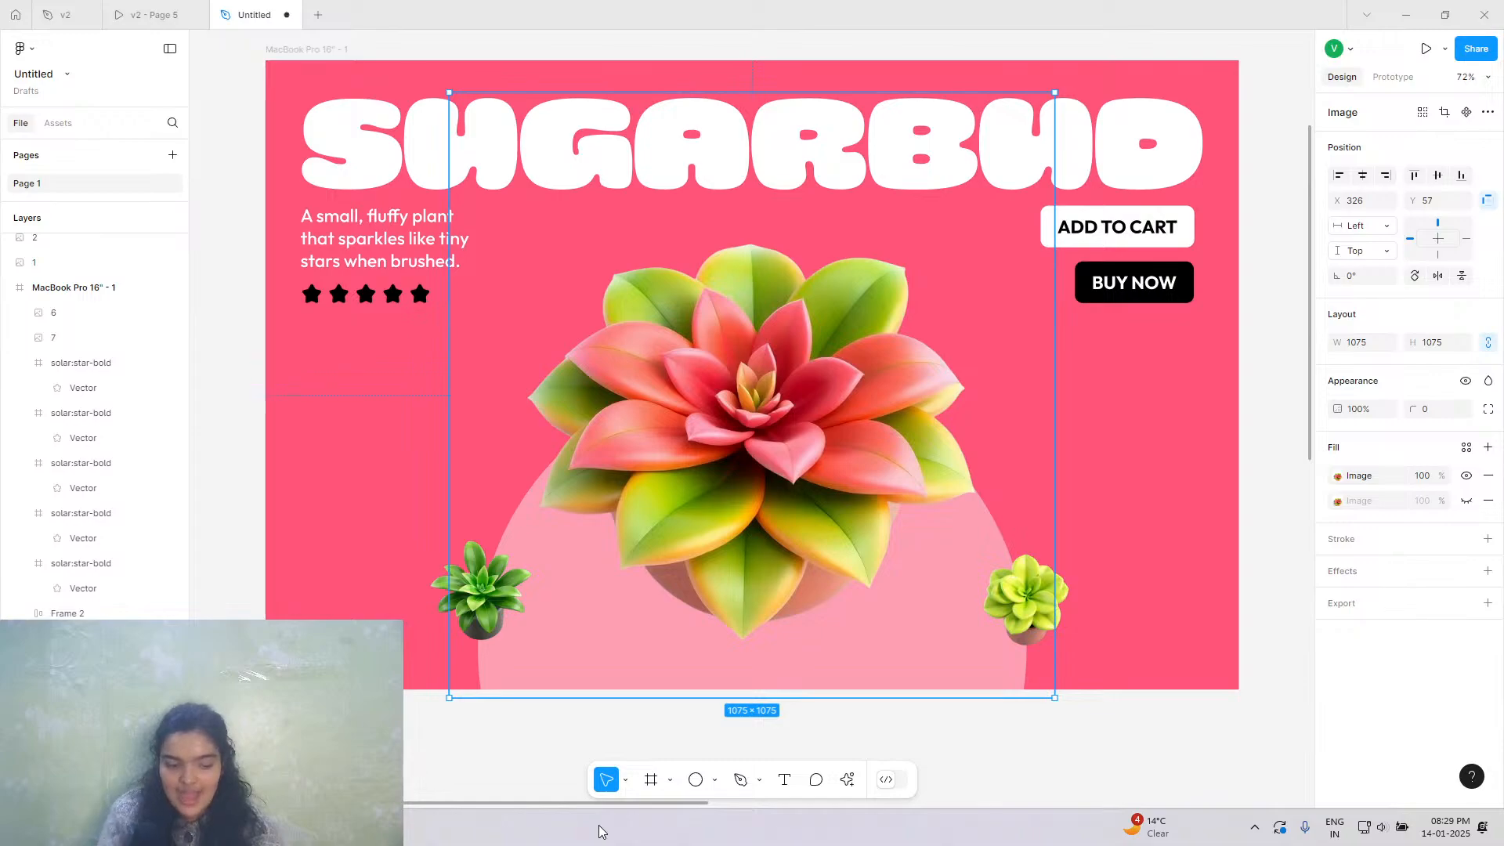
left_click(806, 723)
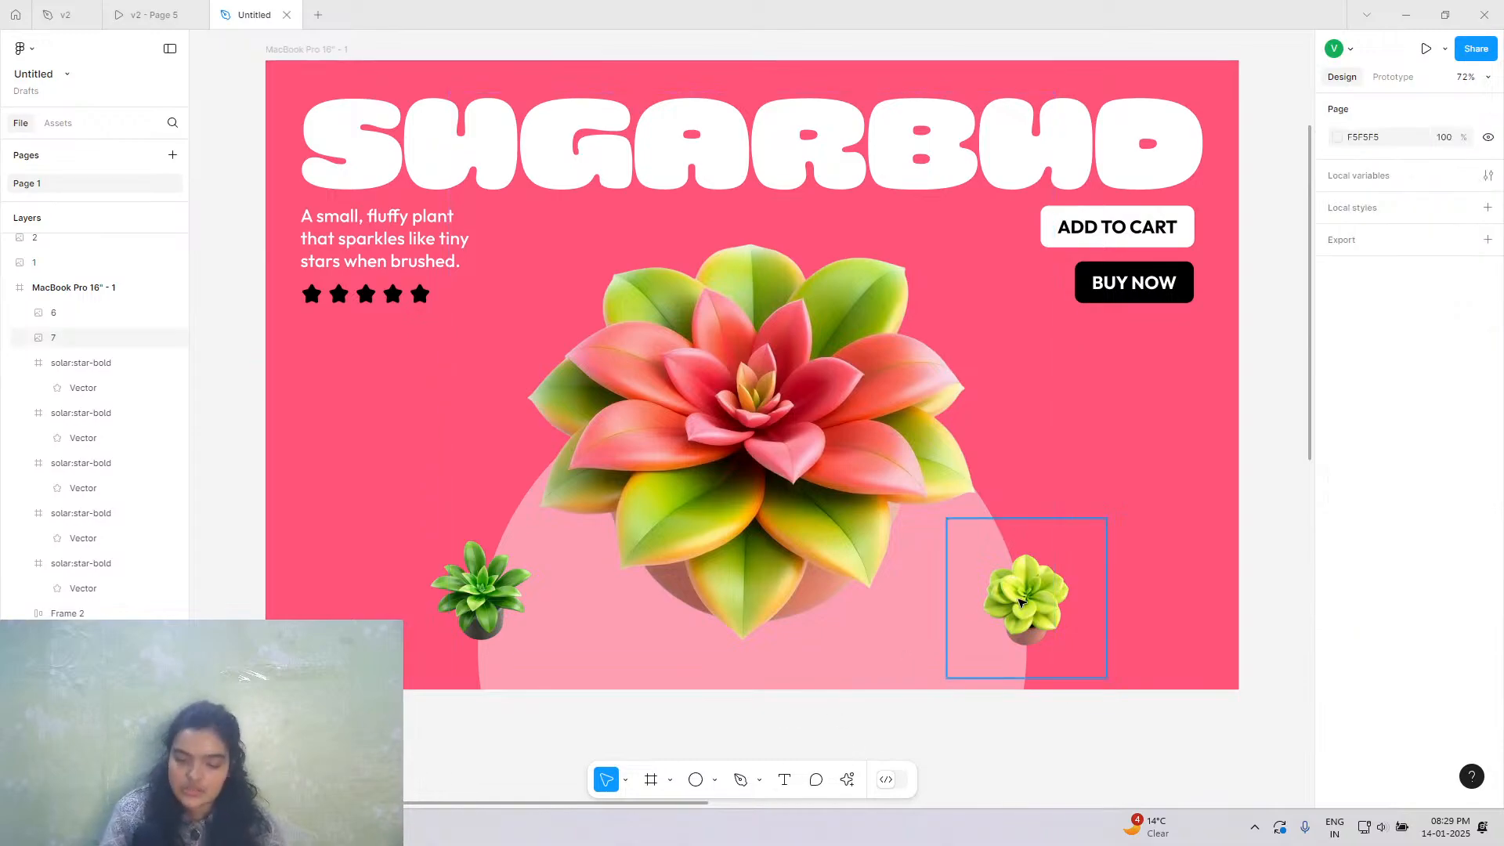
left_click(1020, 602)
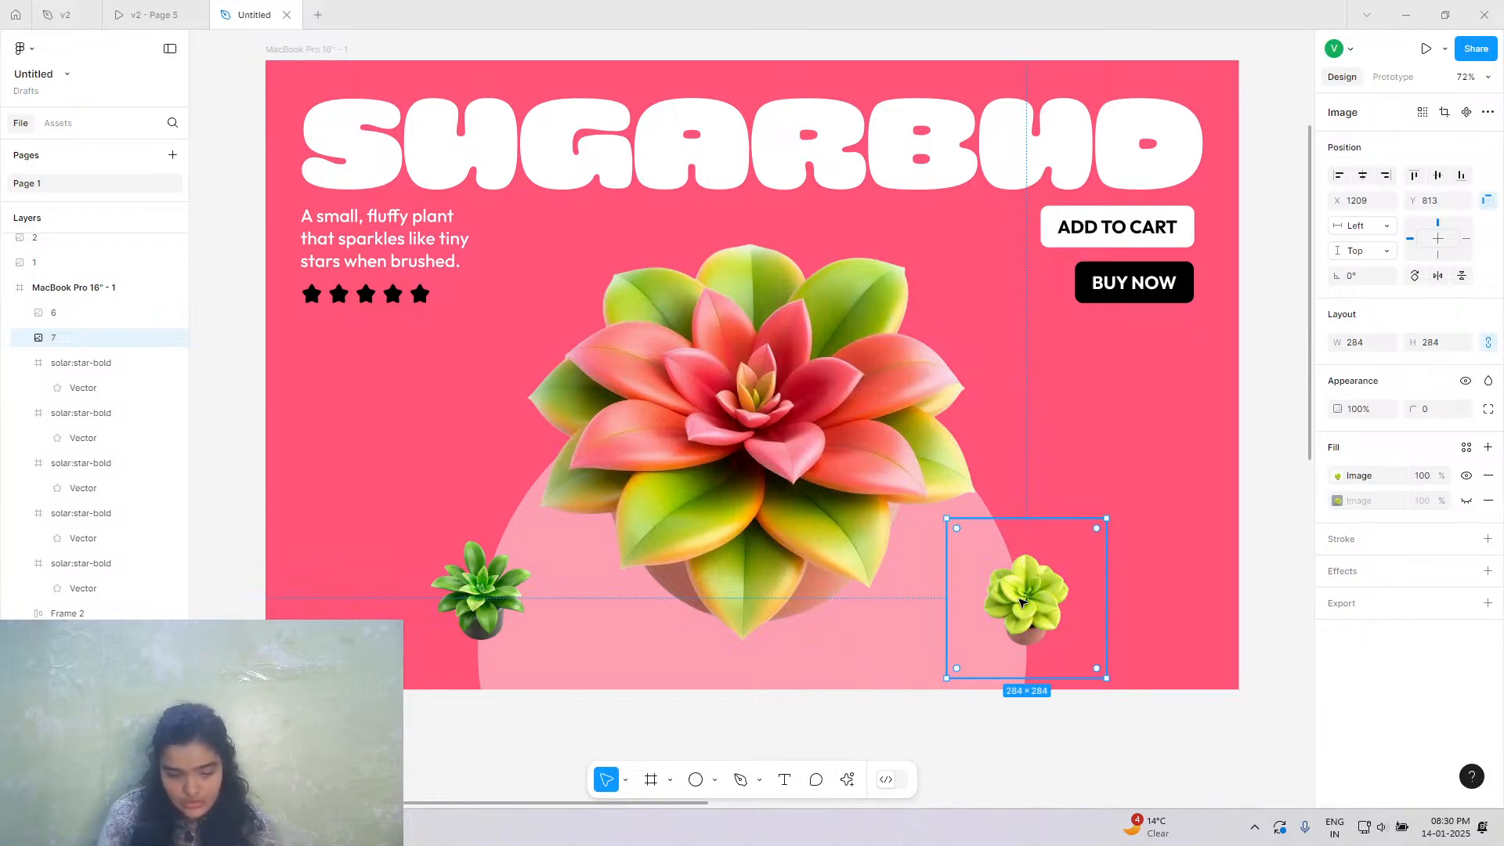
double_click(122, 337)
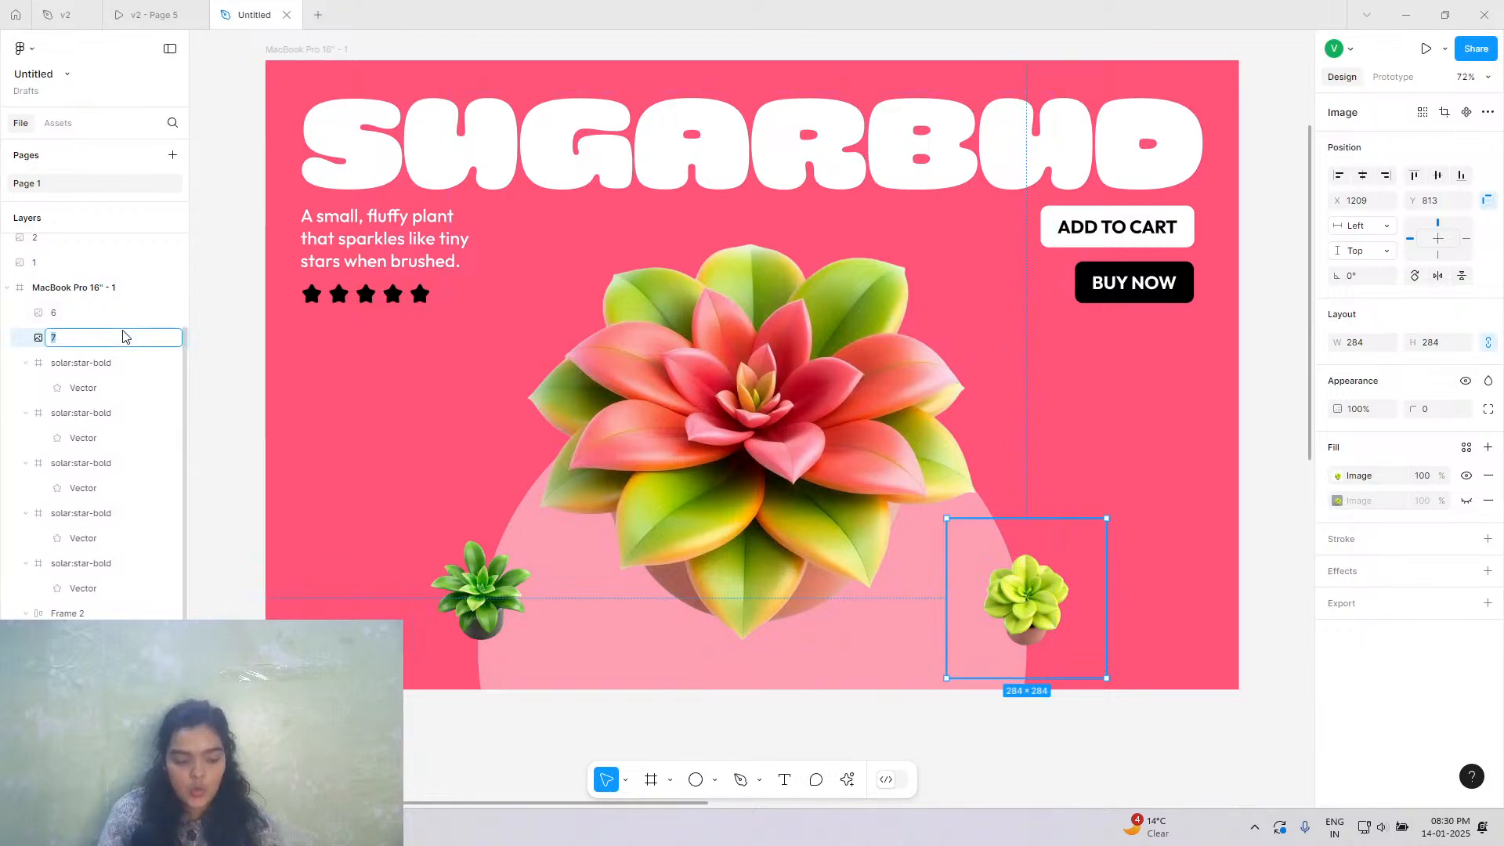
key("Return")
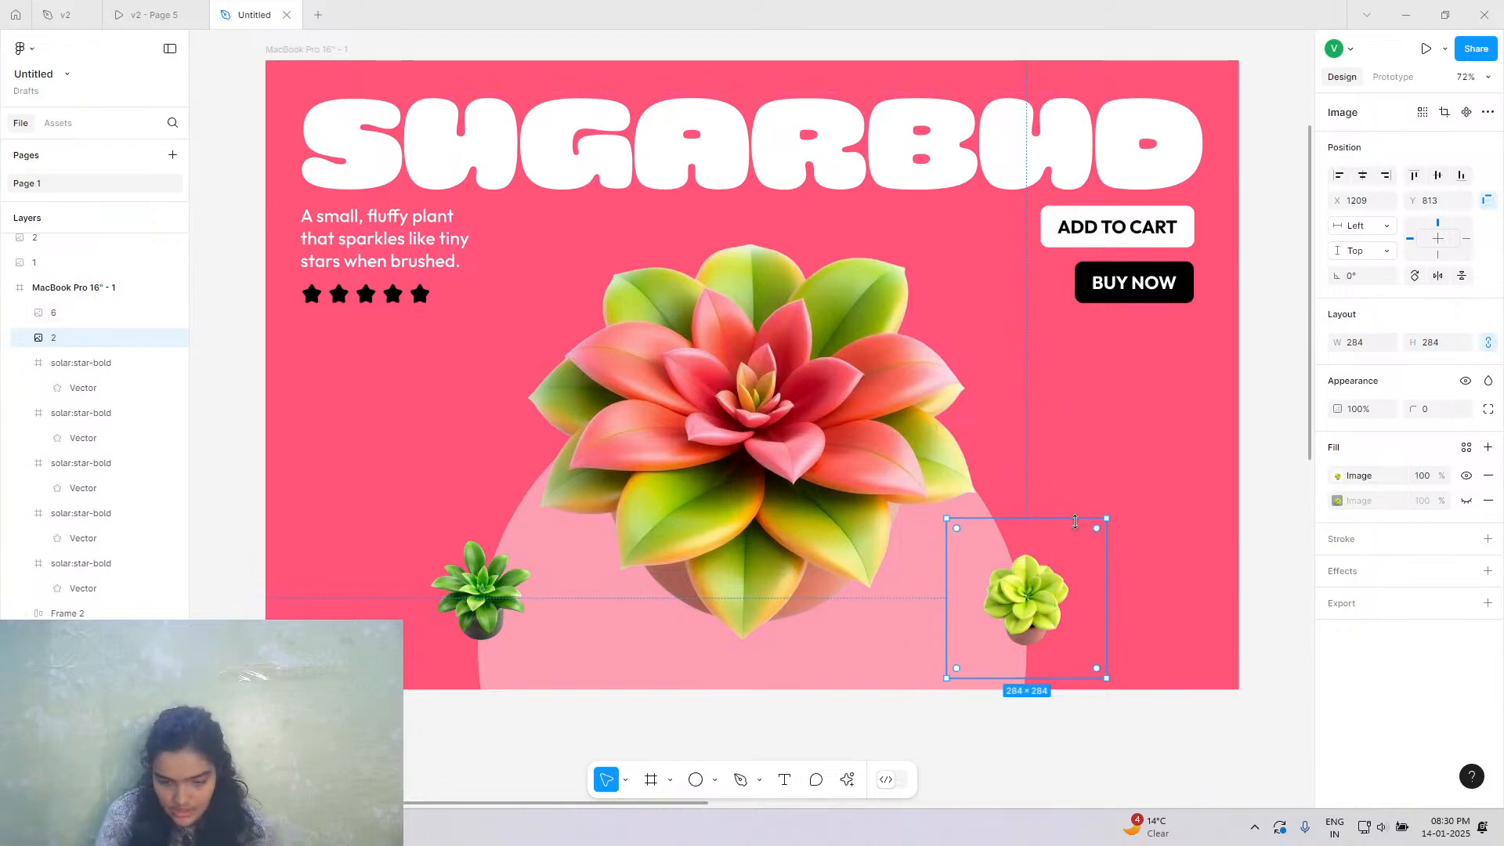
Scale the lime-green plant down around its center to 270 × 270, then deselect it.
left_click_drag(1076, 518, 1050, 569)
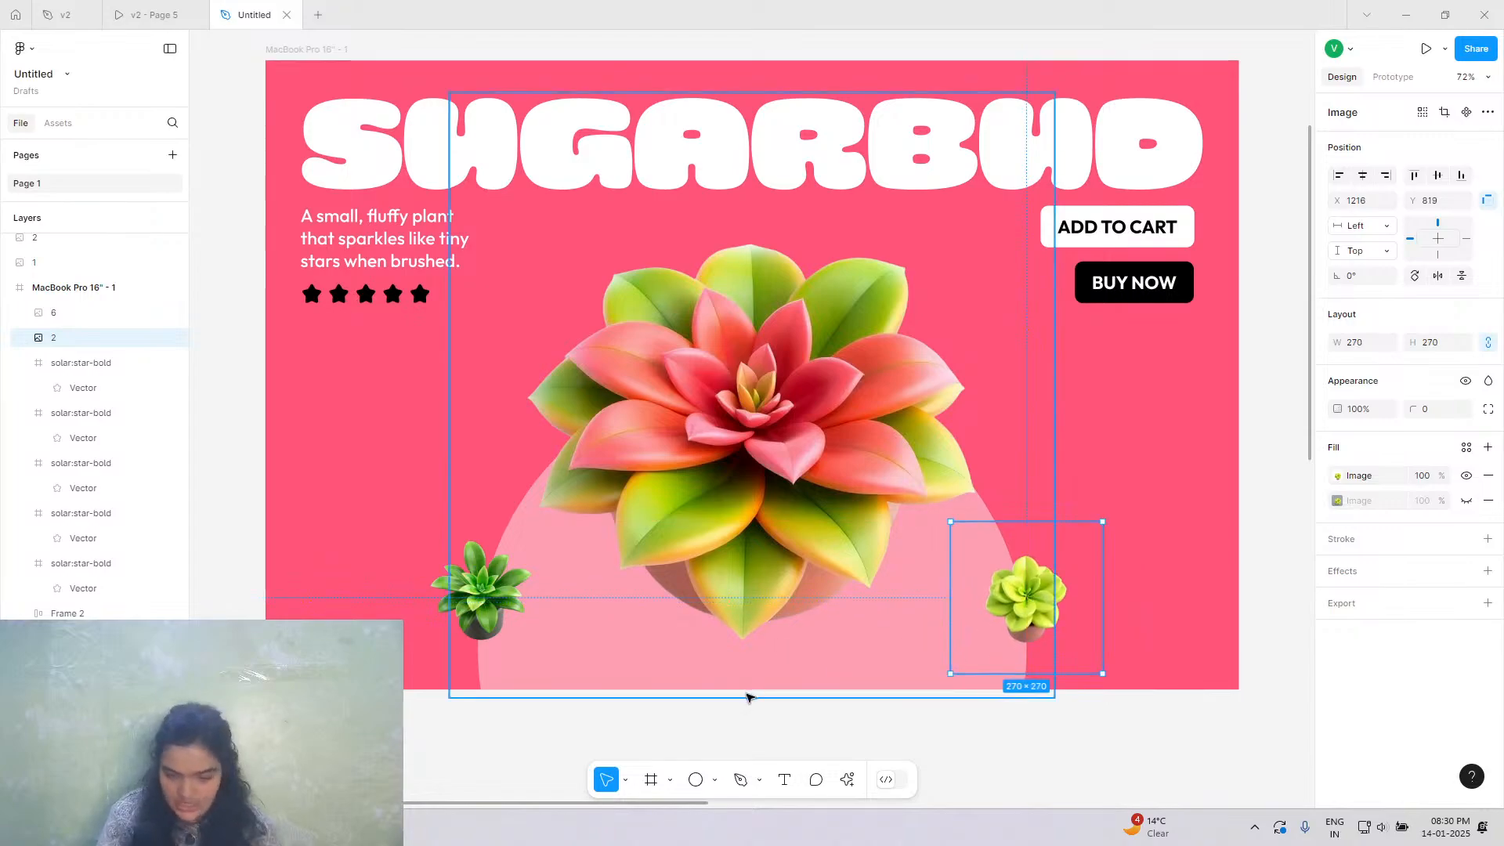
left_click(732, 736)
Move the MacBook Pro 16" - 1 frame away from the source plant images to X -773, Y 28, then deselect it.
scroll(732, 736, "down", 5, "ctrl")
scroll(743, 730, "down", 3)
scroll(743, 730, "up", 4, "ctrl")
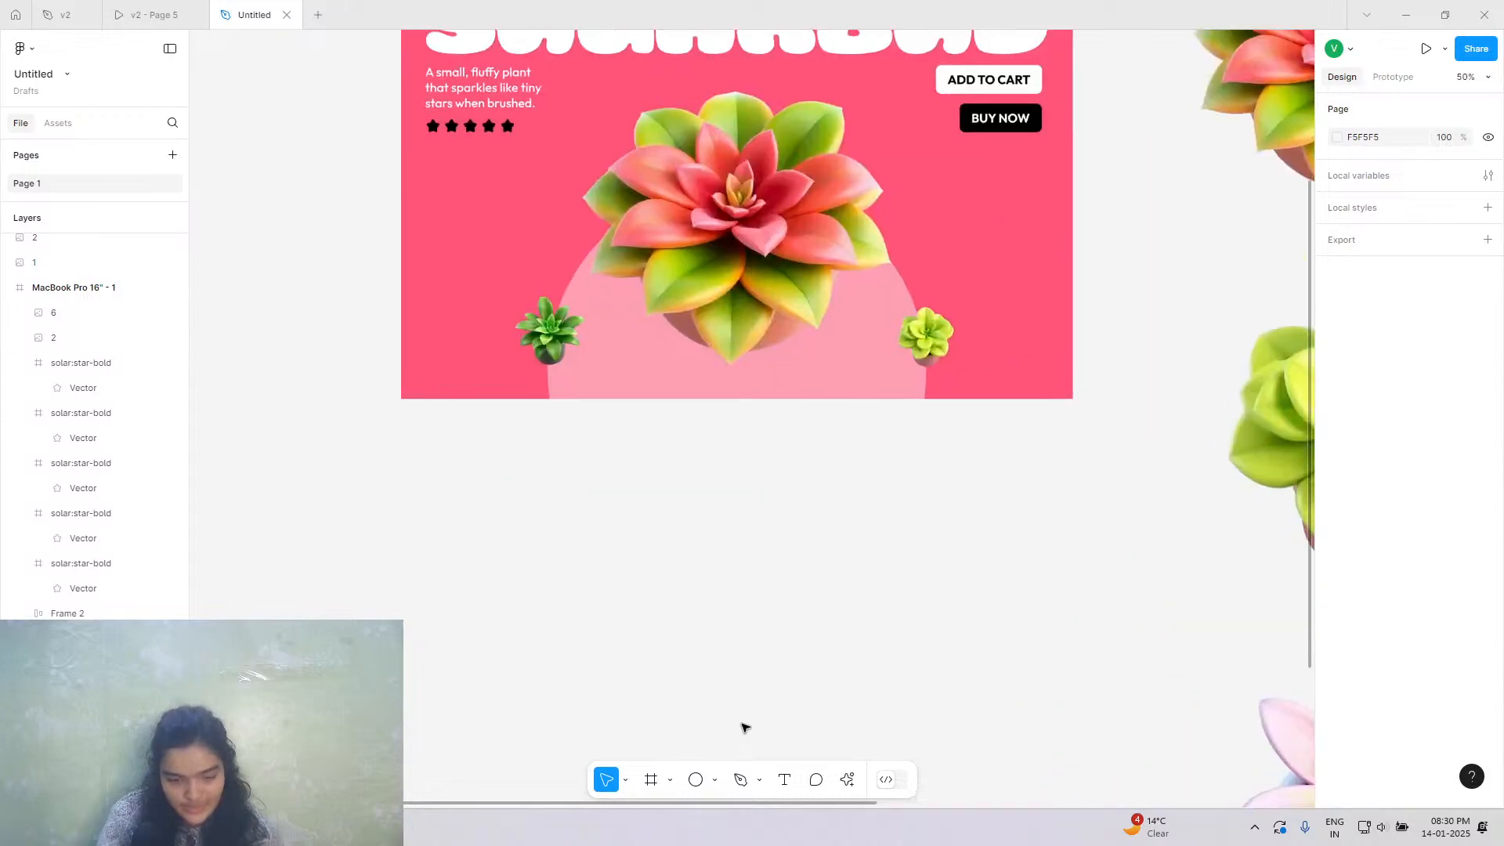
left_click_drag(503, 63, 256, 73)
scroll(427, 224, "left", 2)
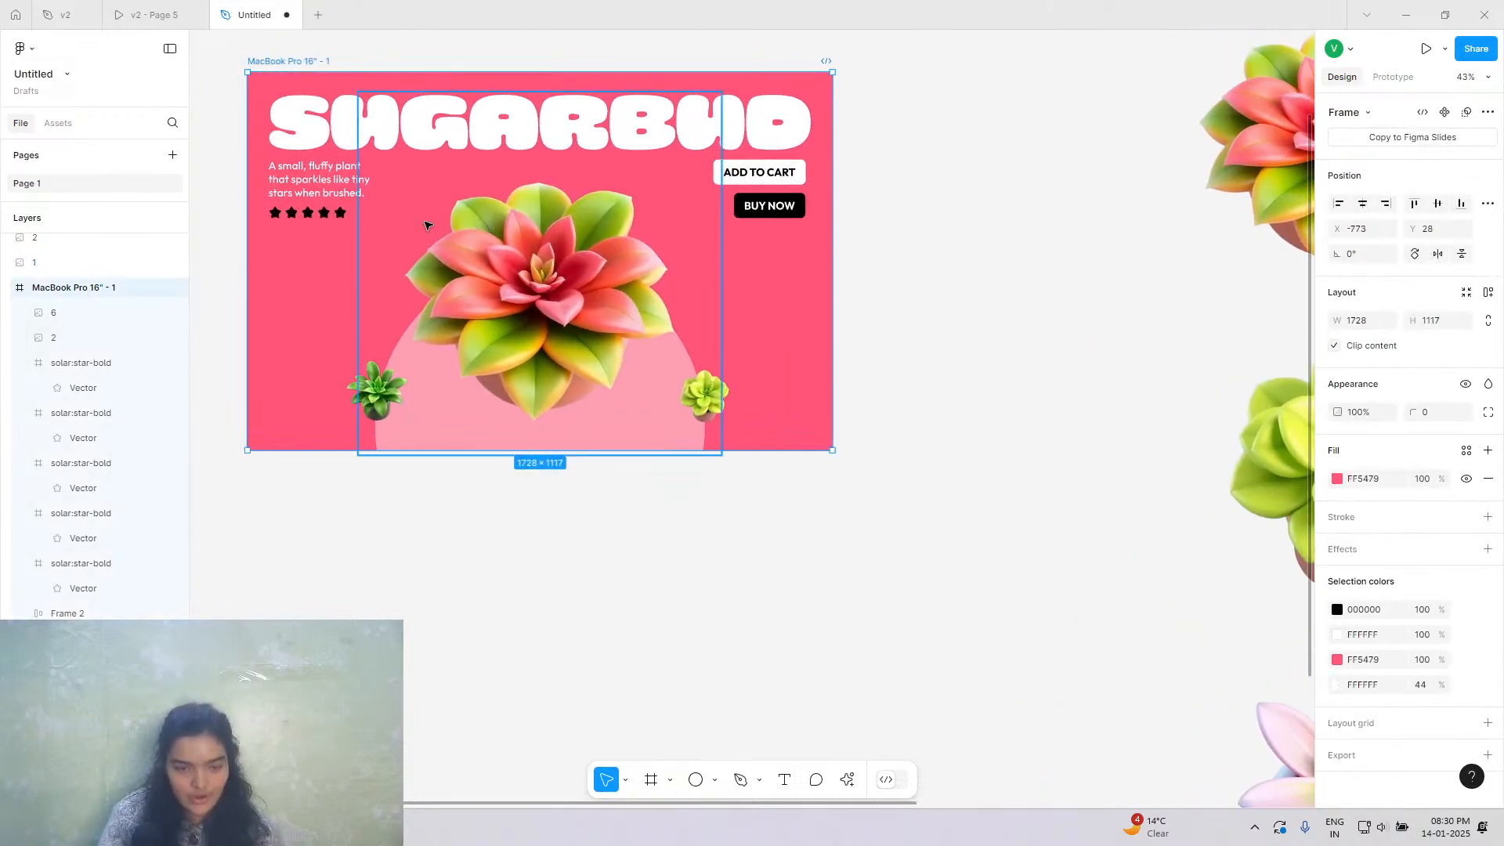
scroll(427, 225, "up", 3)
scroll(391, 358, "up", 4, "ctrl")
scroll(391, 359, "up", 1, "ctrl")
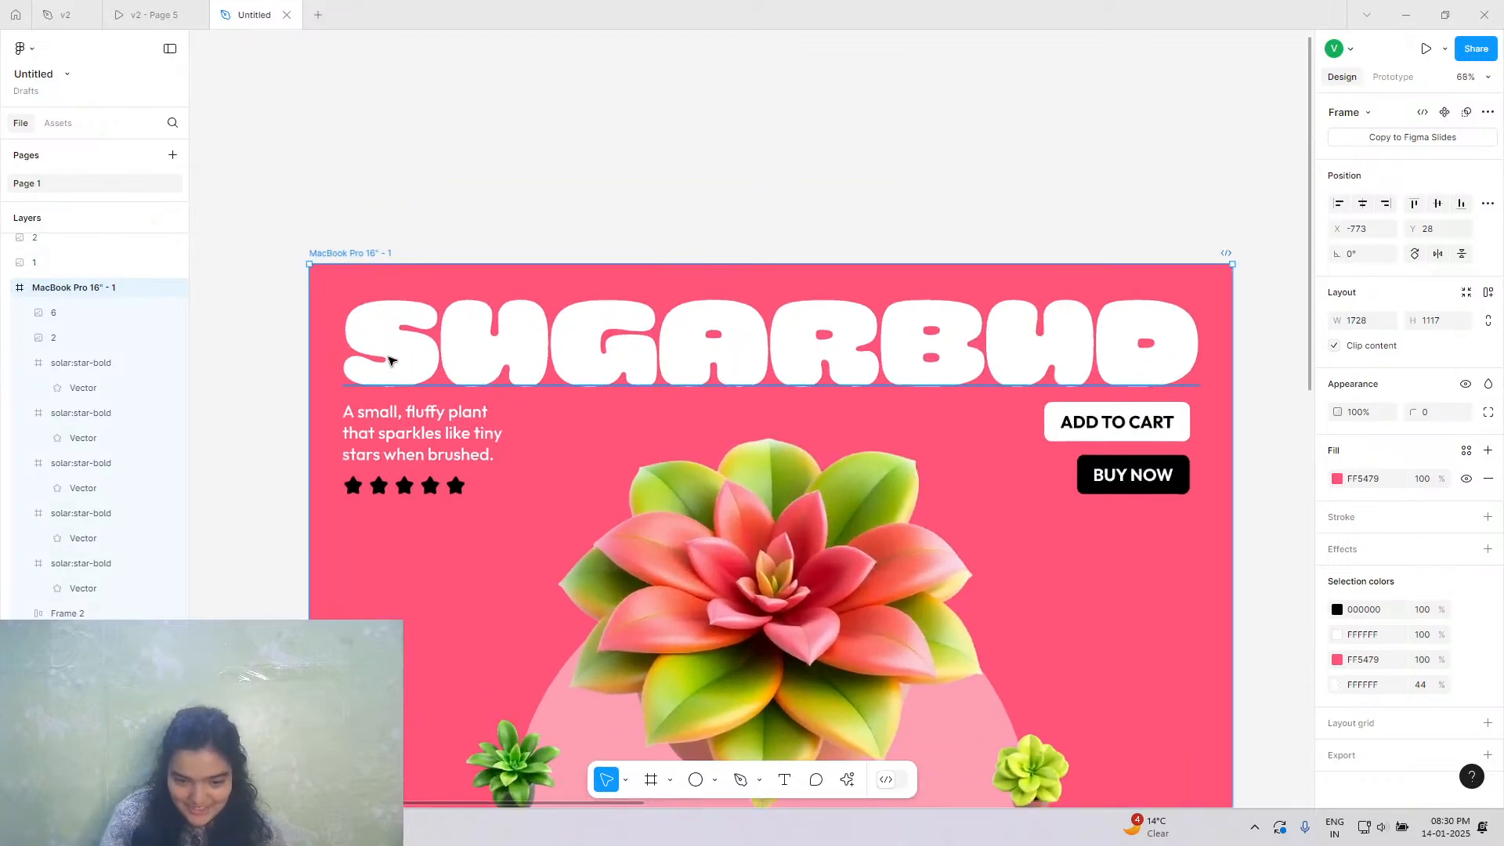
left_click(392, 359)
scroll(392, 359, "down", 1)
scroll(603, 58, "down", 1)
left_click(601, 58)
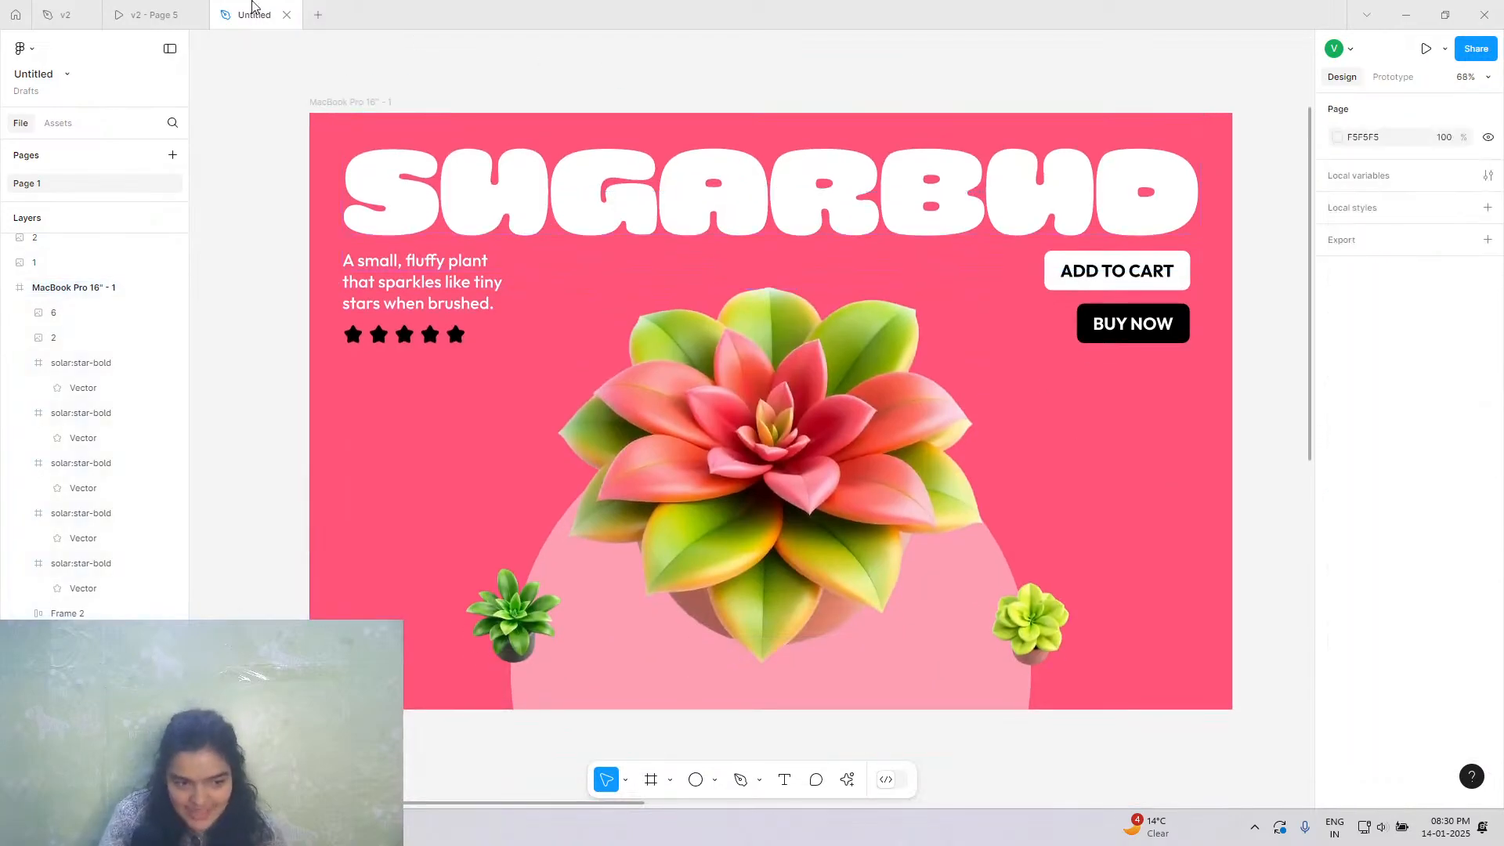
Check the layout against the v2 - Page 5 prototype and nudge the ADD TO CART button down to Y 264.
left_click(153, 15)
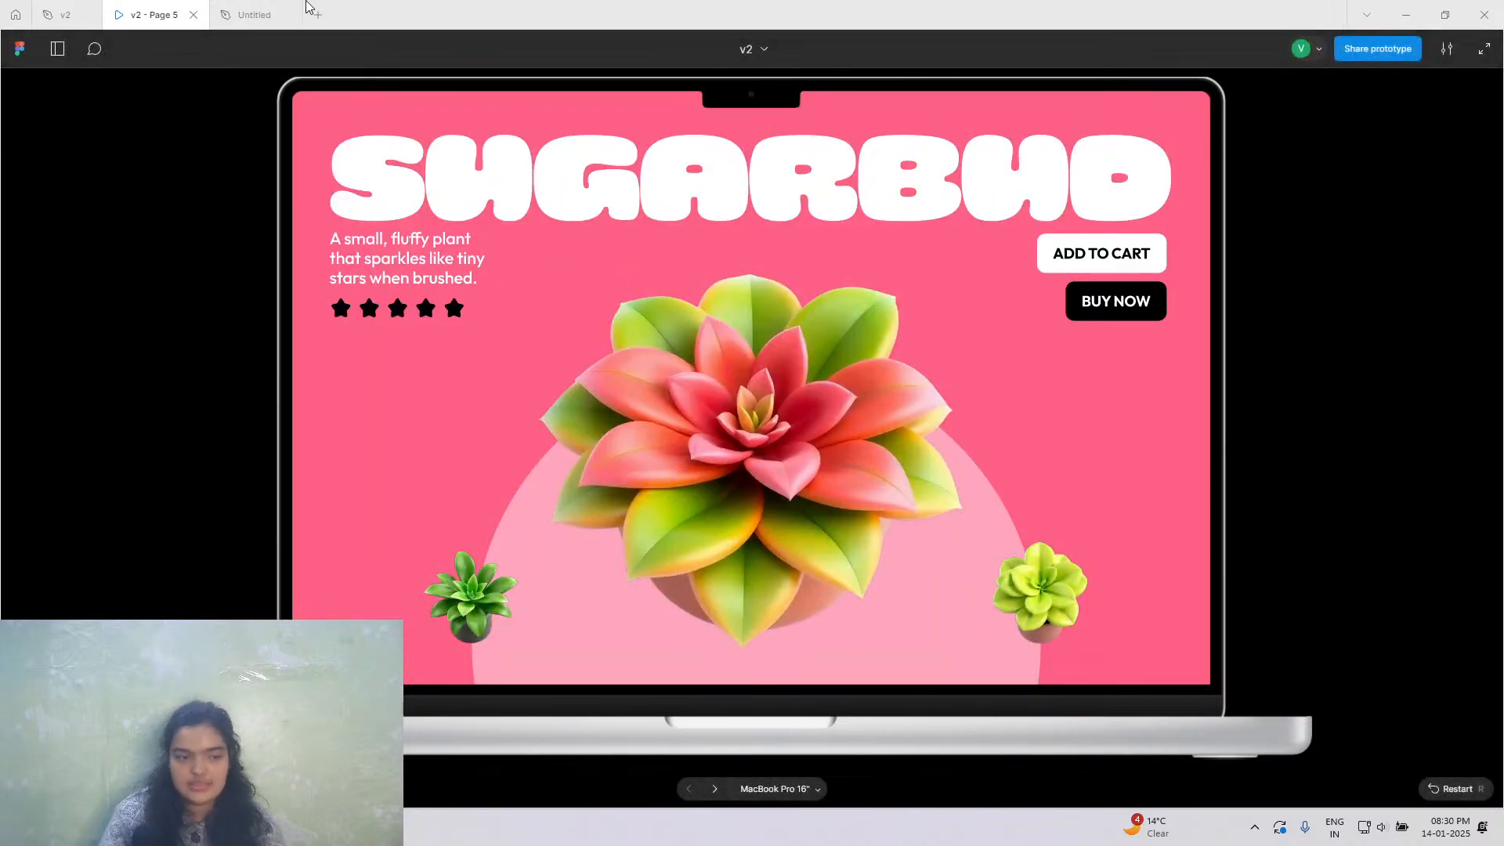
left_click(255, 15)
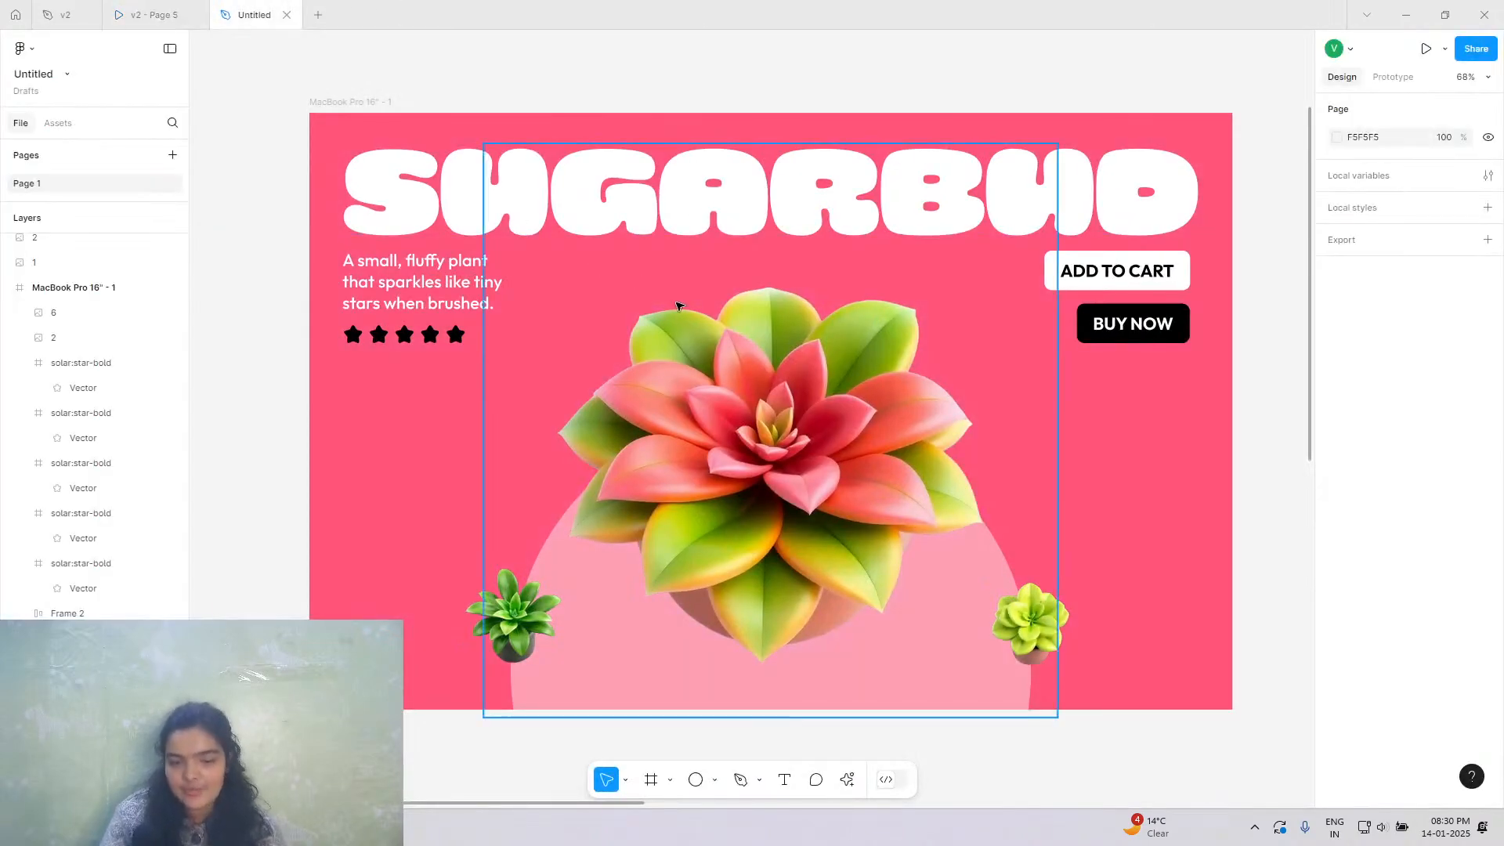
scroll(679, 305, "right", 1)
left_click(1109, 291)
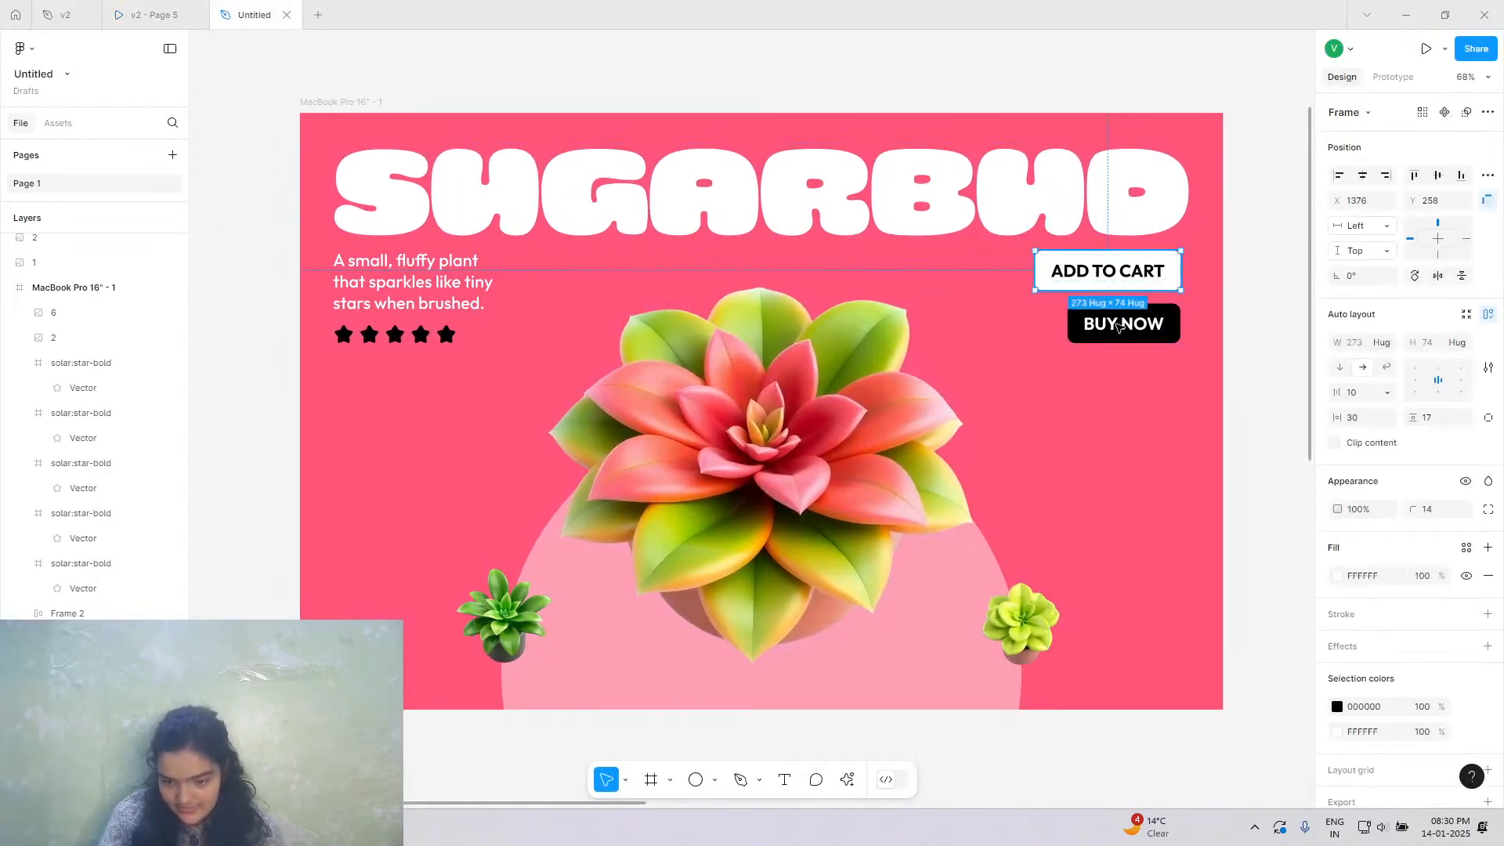
key("Down")
key("Down")
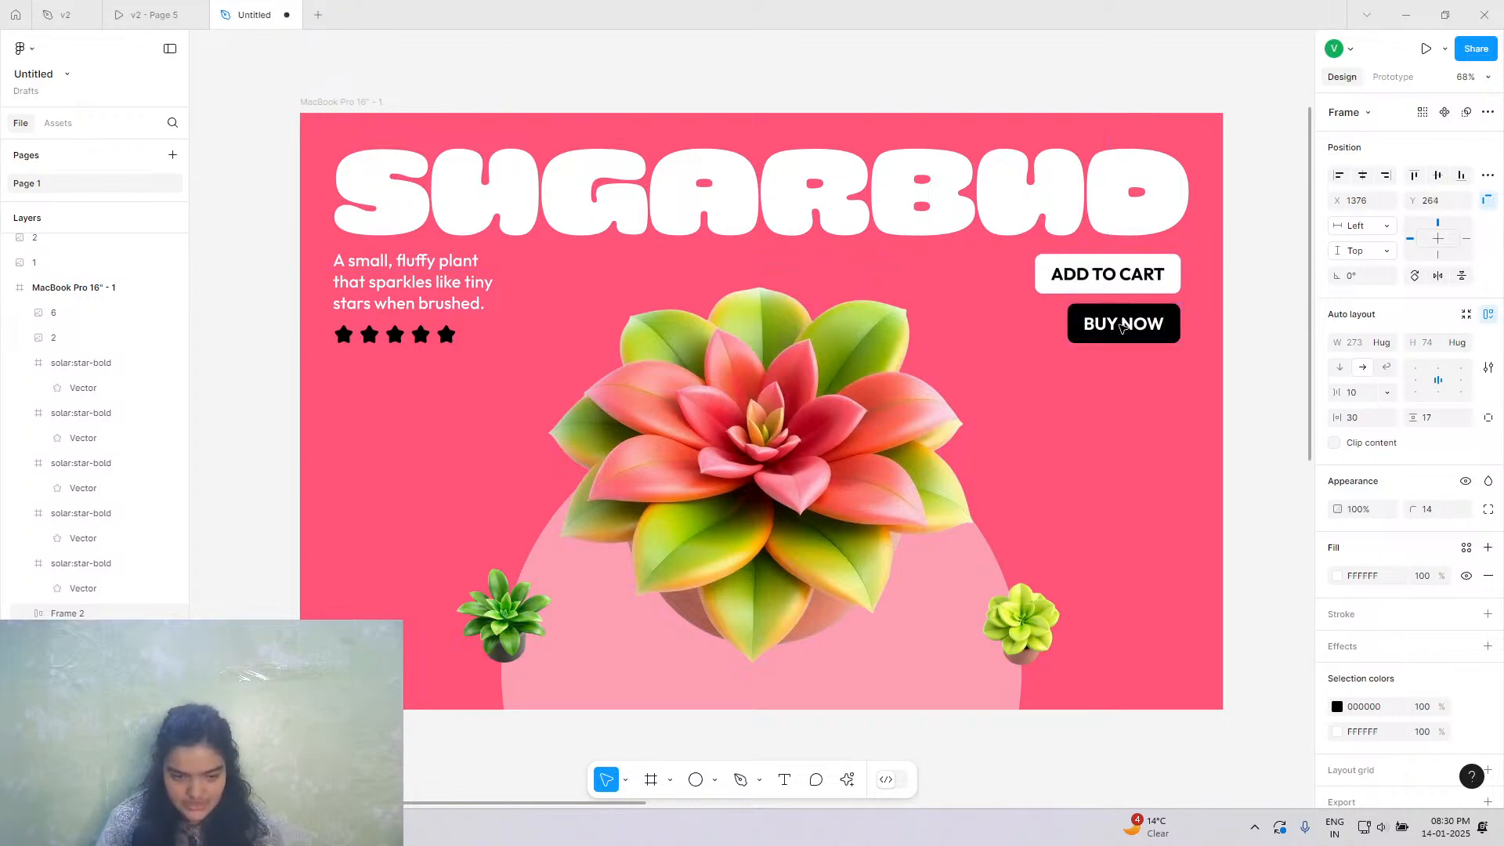
Nudge the BUY NOW button down in small increments to Y 365.
left_click(1122, 327)
key("Down")
key("Down")
key("Down")
key("Down")
key("Down")
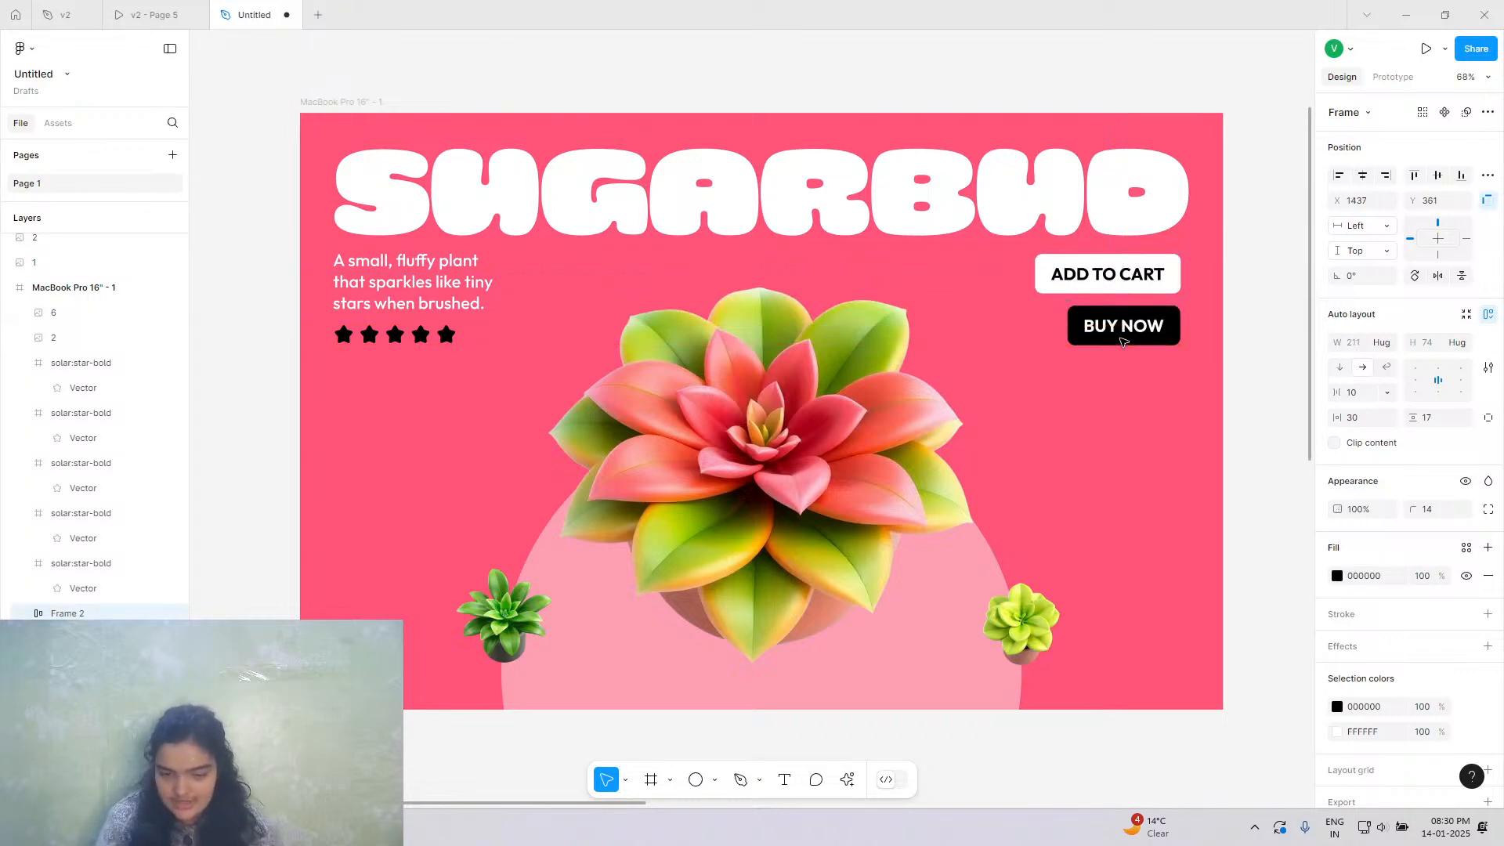
key("Up")
key("Down")
key("Down")
key("Down")
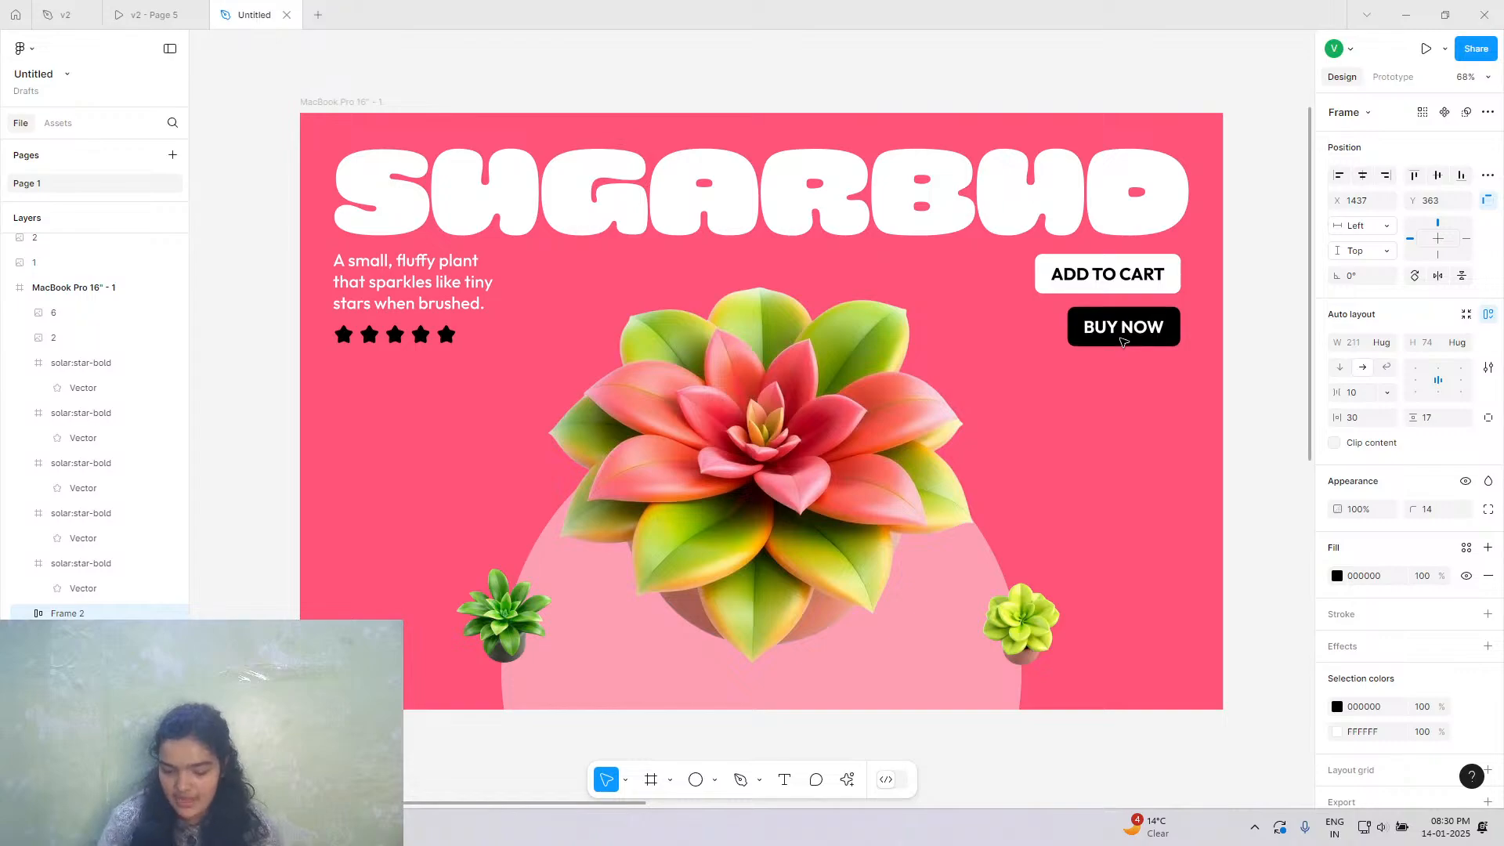
scroll(828, 150, "right", 2)
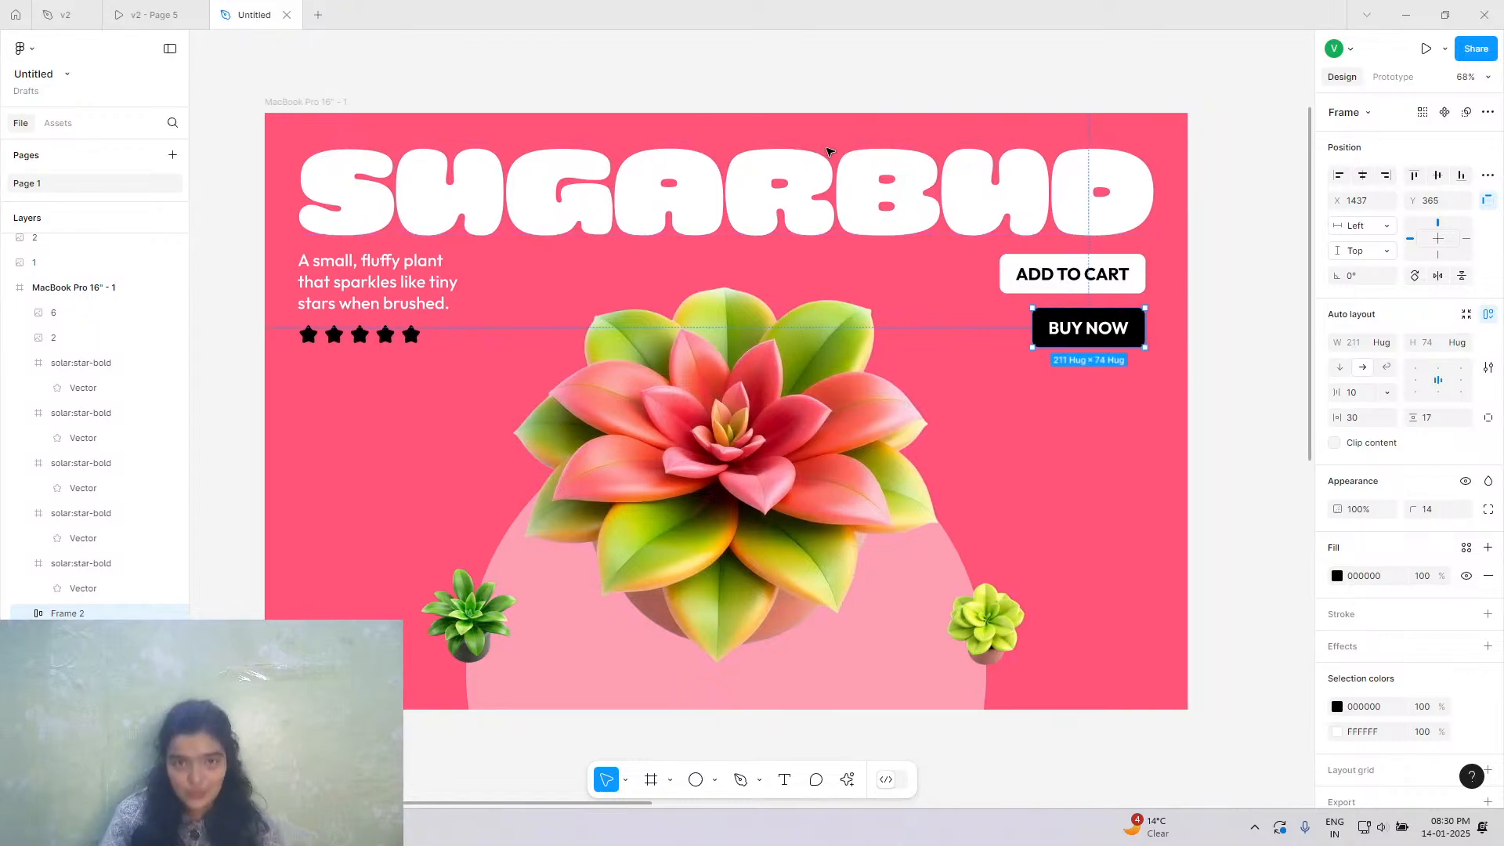
Compare the finished first page with the reference prototype v2 - Page 5.
left_click(141, 11)
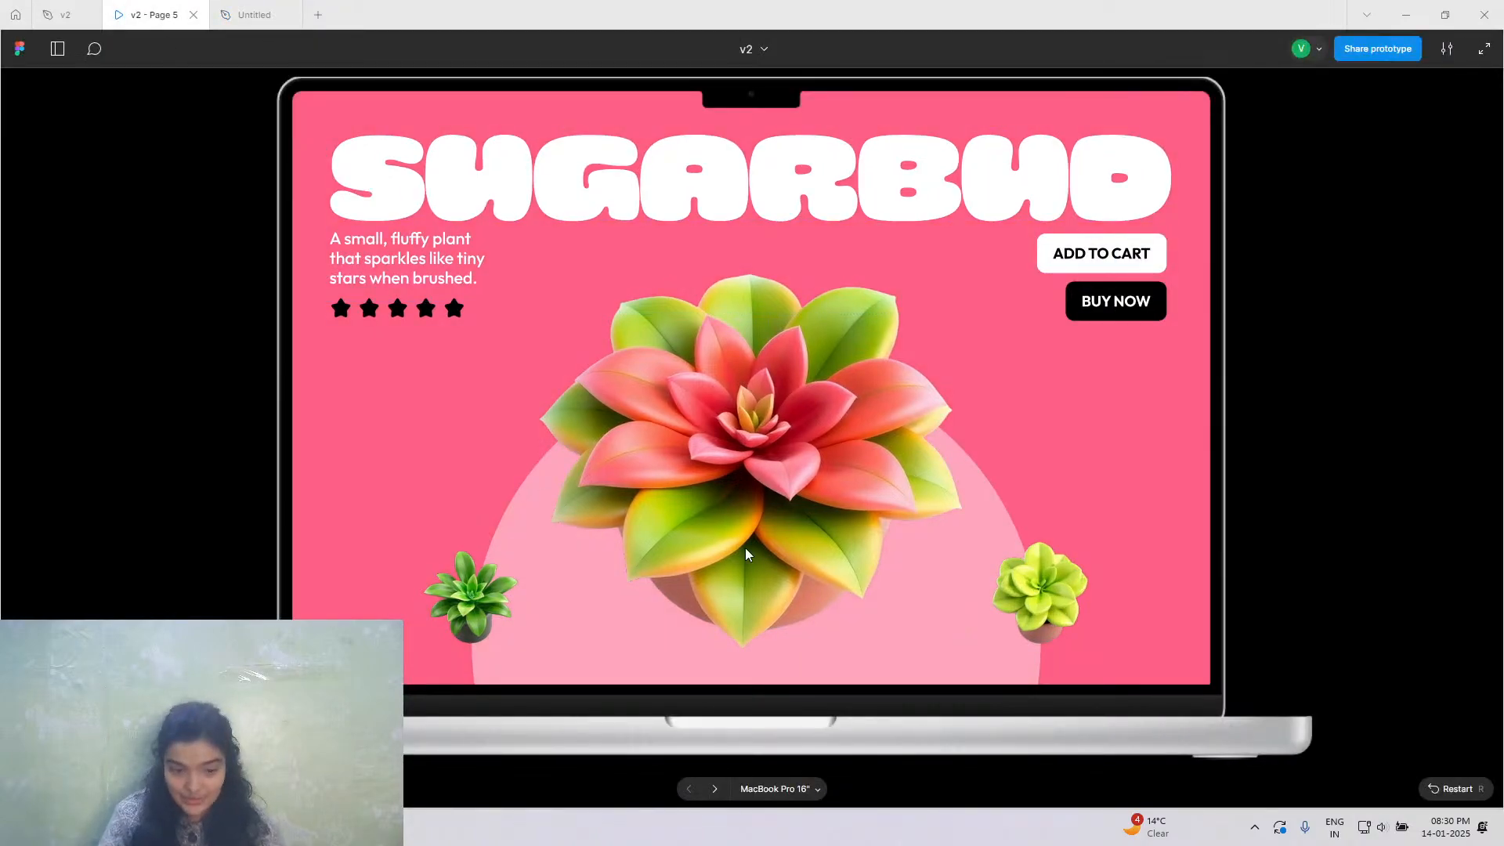
left_click(270, 15)
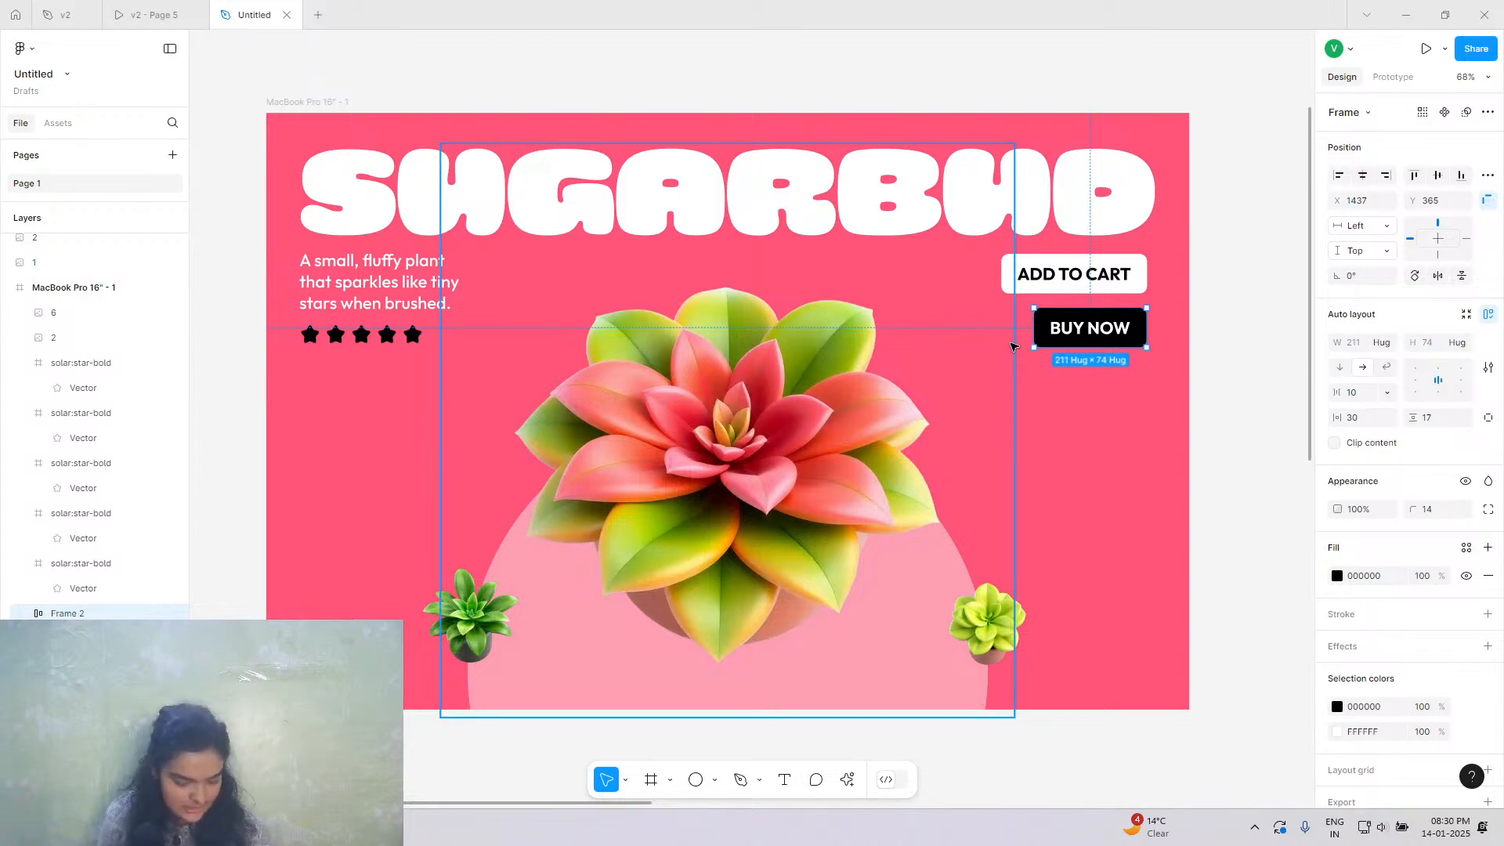
scroll(1010, 346, "down", 3)
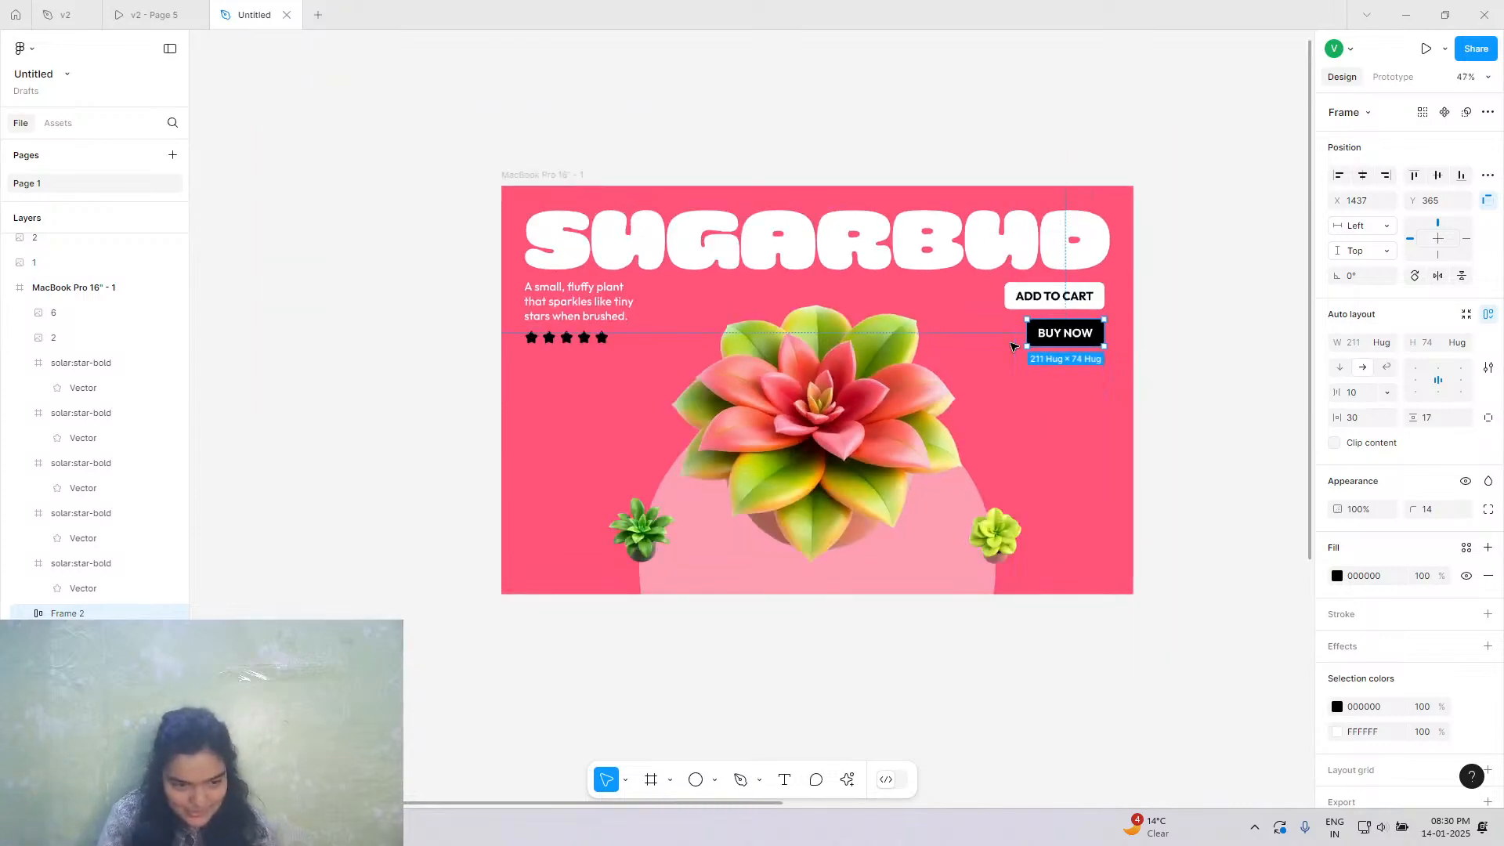
scroll(1010, 345, "down", 4)
scroll(1010, 339, "up", 5)
scroll(674, 258, "up", 1)
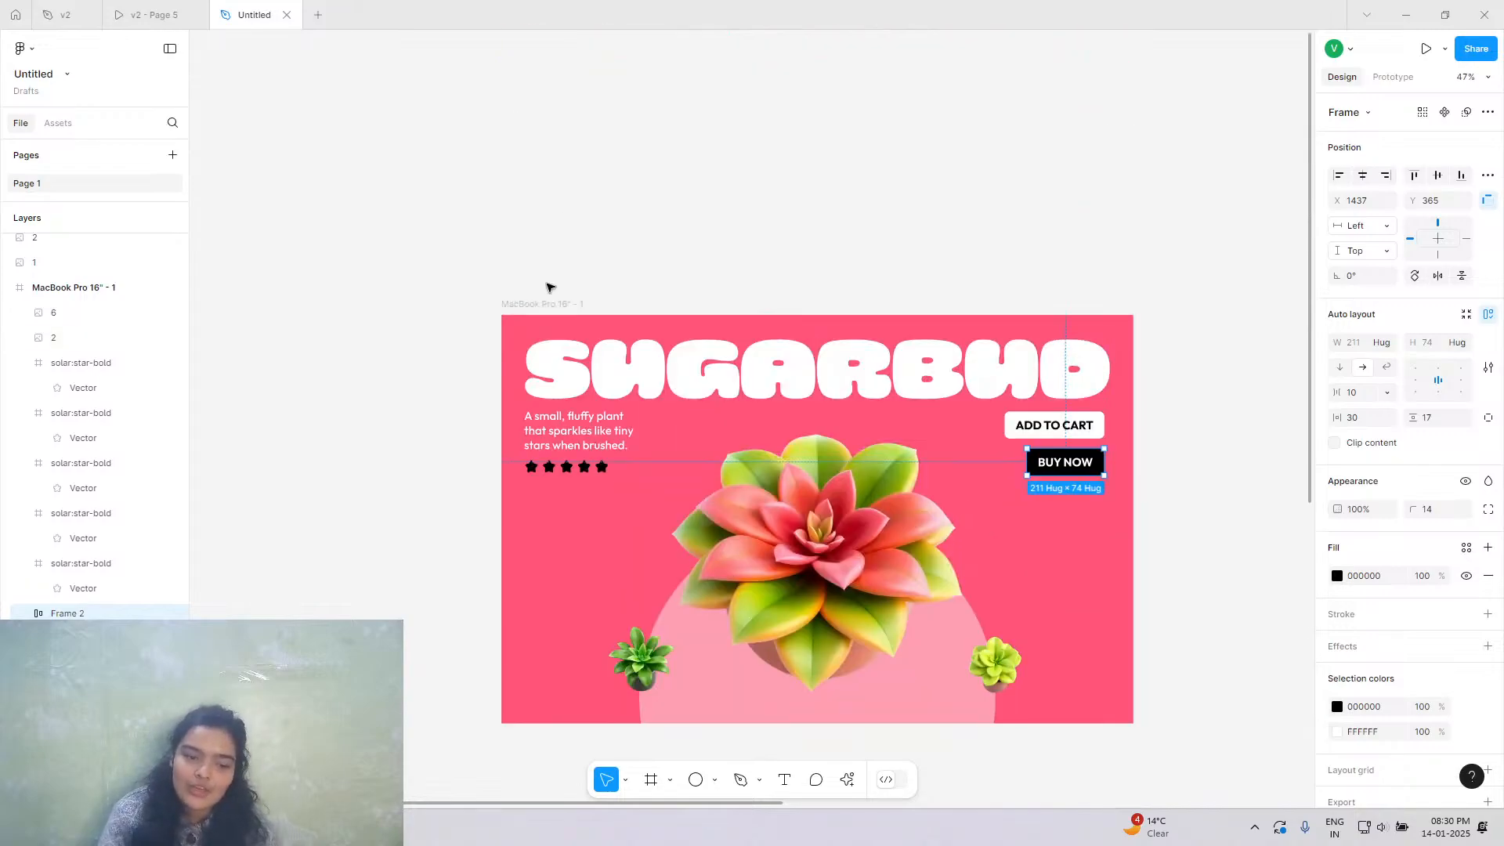
Duplicate the MacBook Pro 16" - 1 frame and place the copy directly beneath the original at X -773, Y 1215.
left_click(539, 305)
scroll(546, 345, "down", 6)
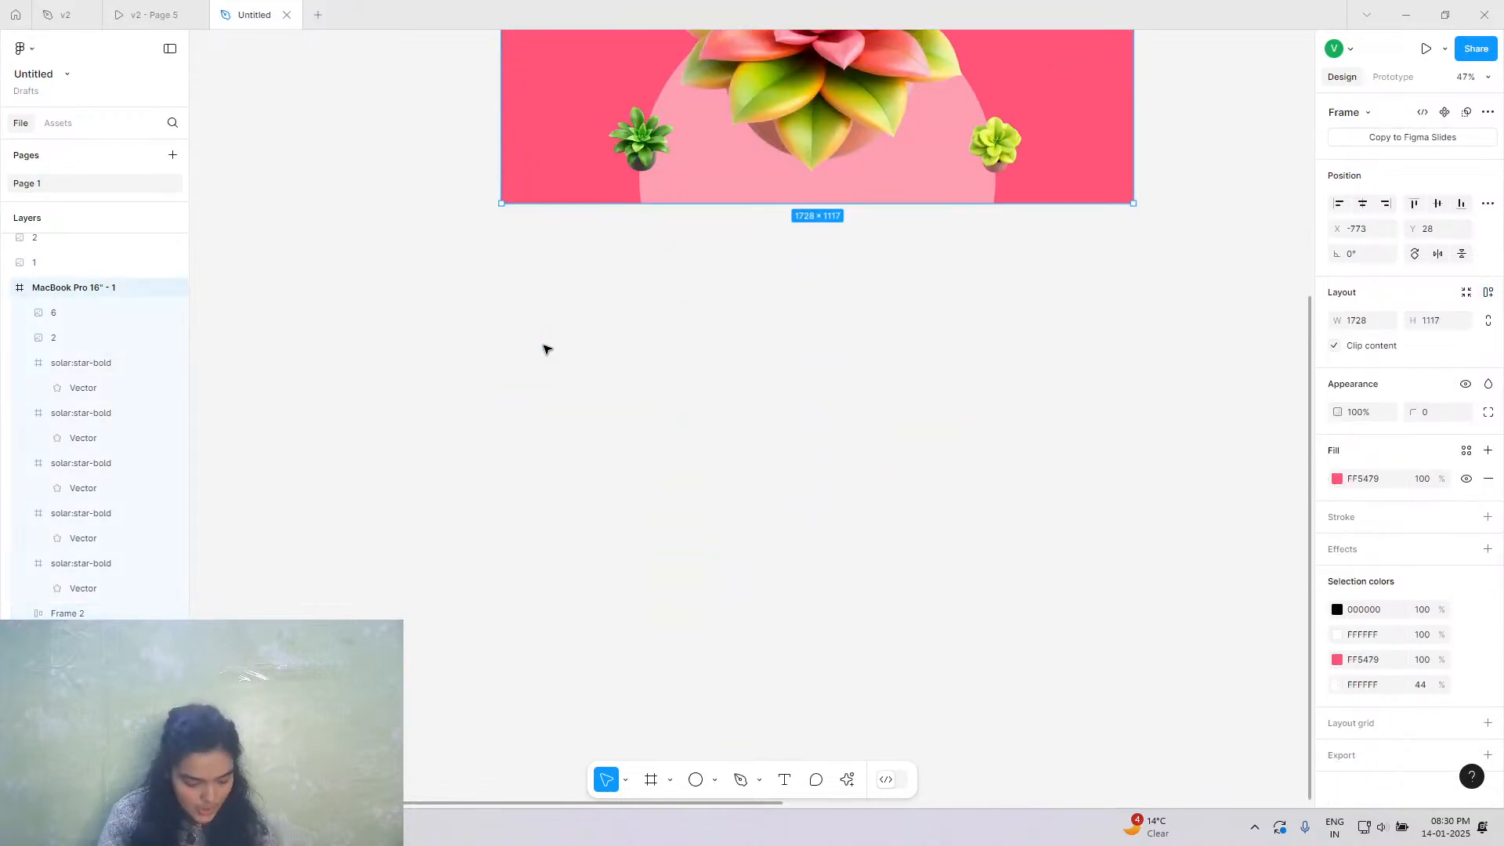
key("ctrl+d")
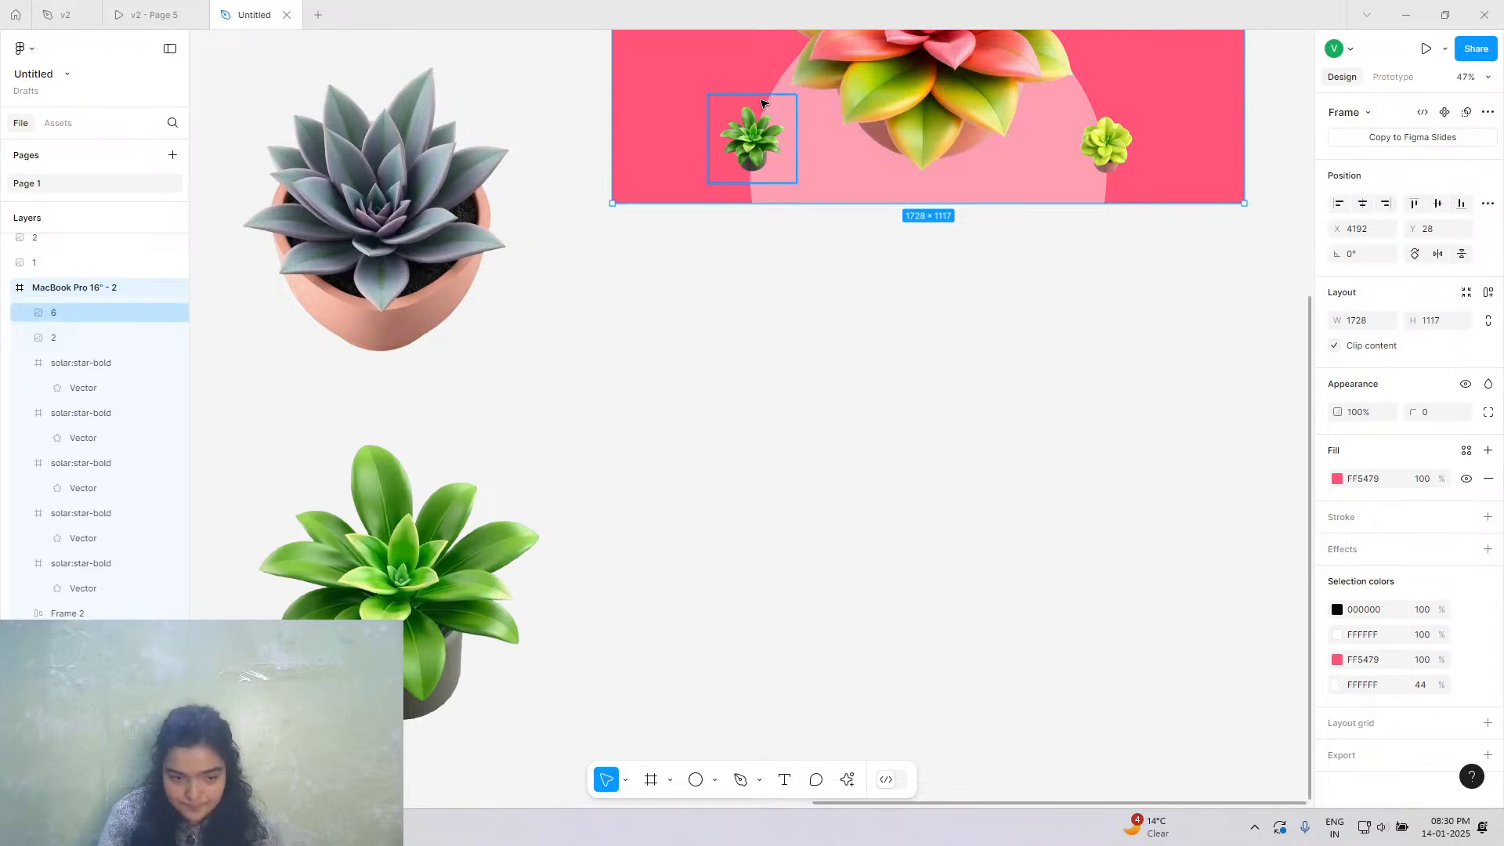
scroll(762, 104, "down", 5)
scroll(765, 114, "left", 2)
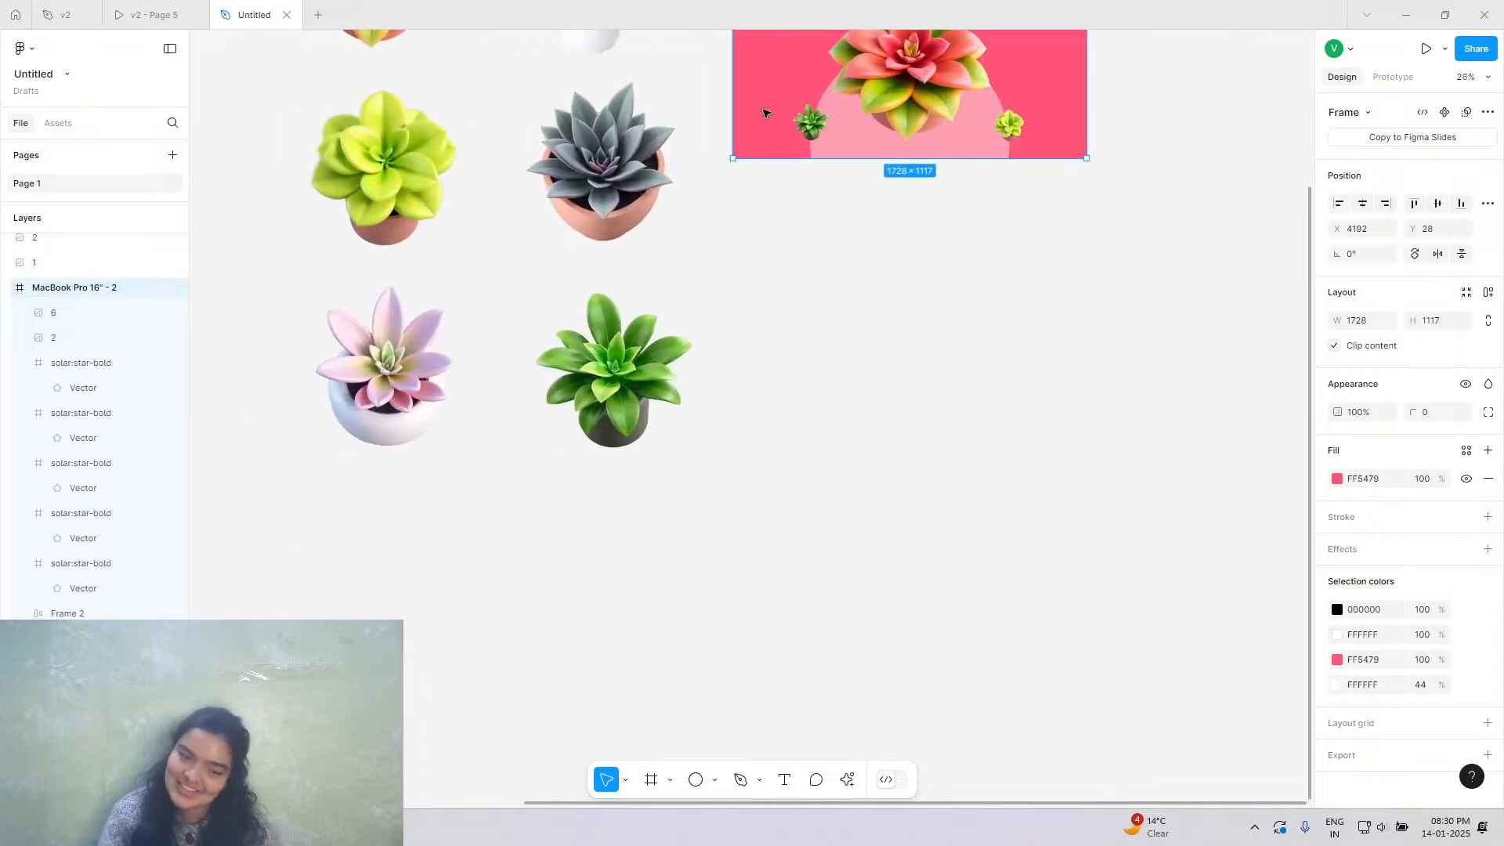
scroll(771, 141, "up", 2)
scroll(776, 169, "left", 5)
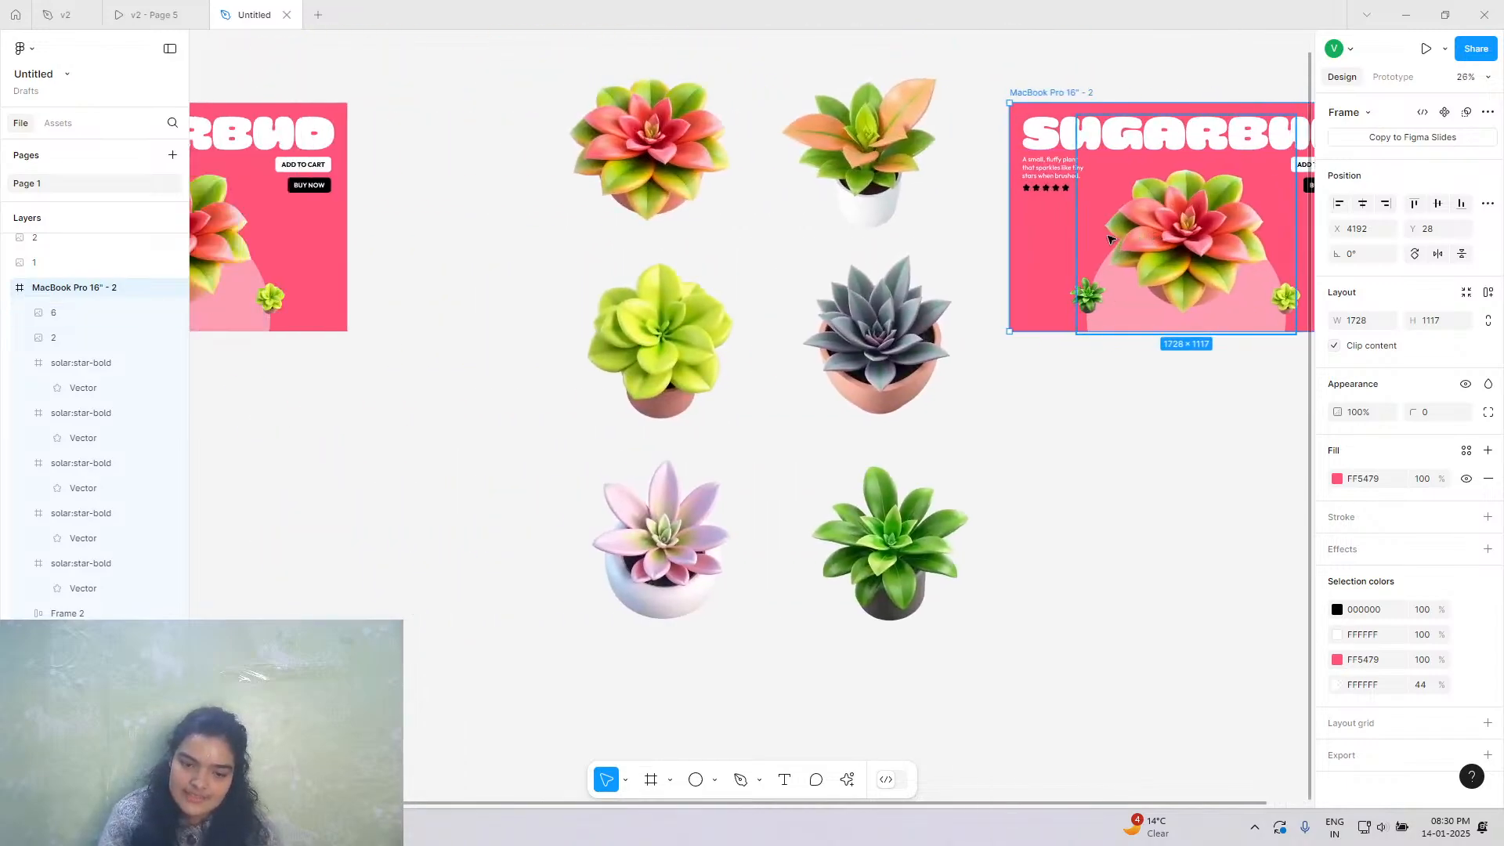
left_click_drag(1097, 254, 479, 494)
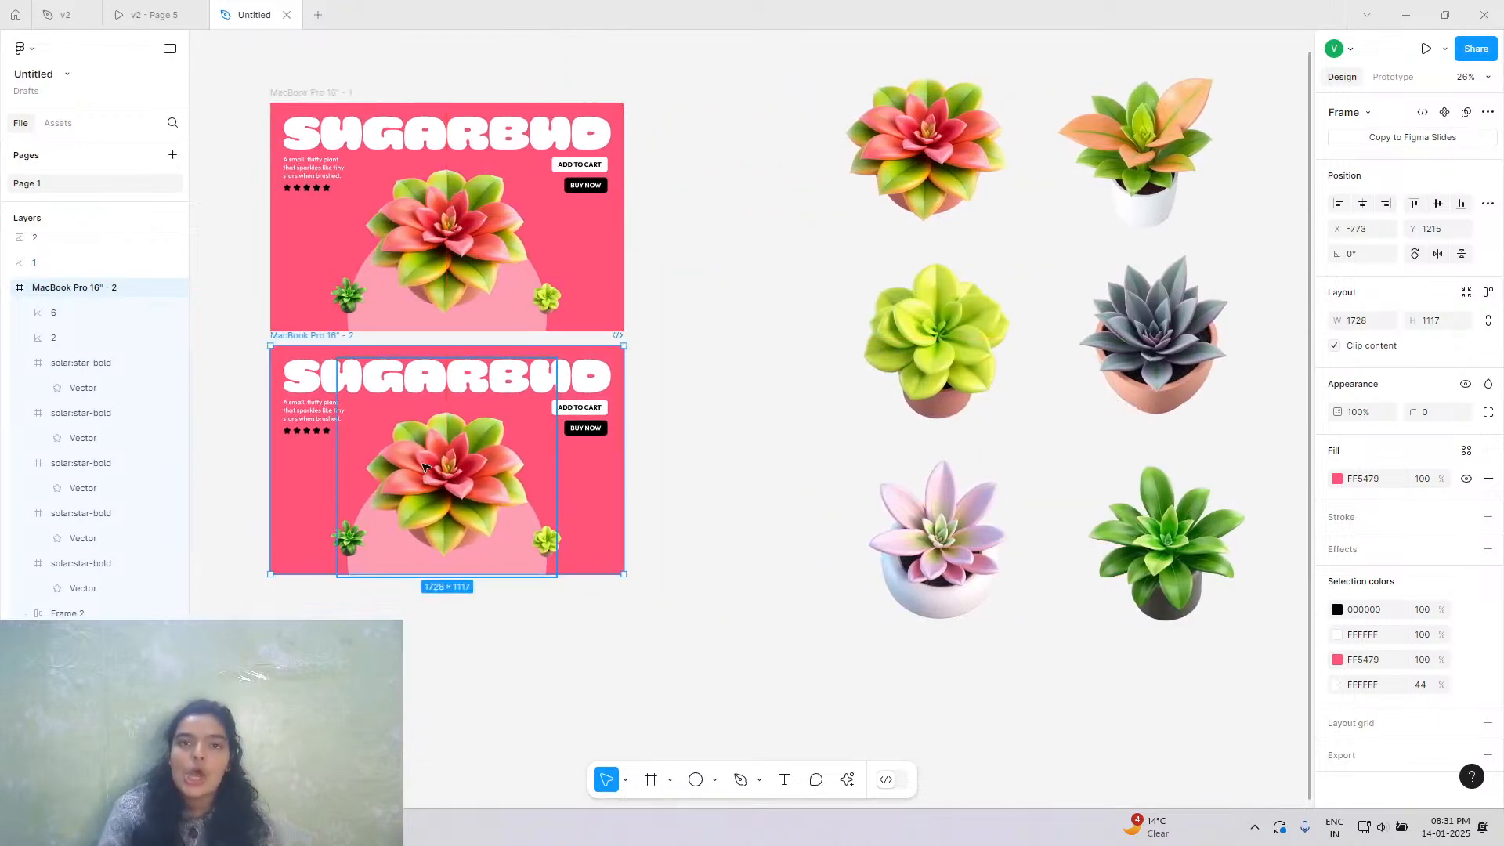
Duplicate the small lime-green plant in the MacBook Pro 16" - 2 frame.
scroll(423, 468, "down", 2)
scroll(423, 468, "down", 1)
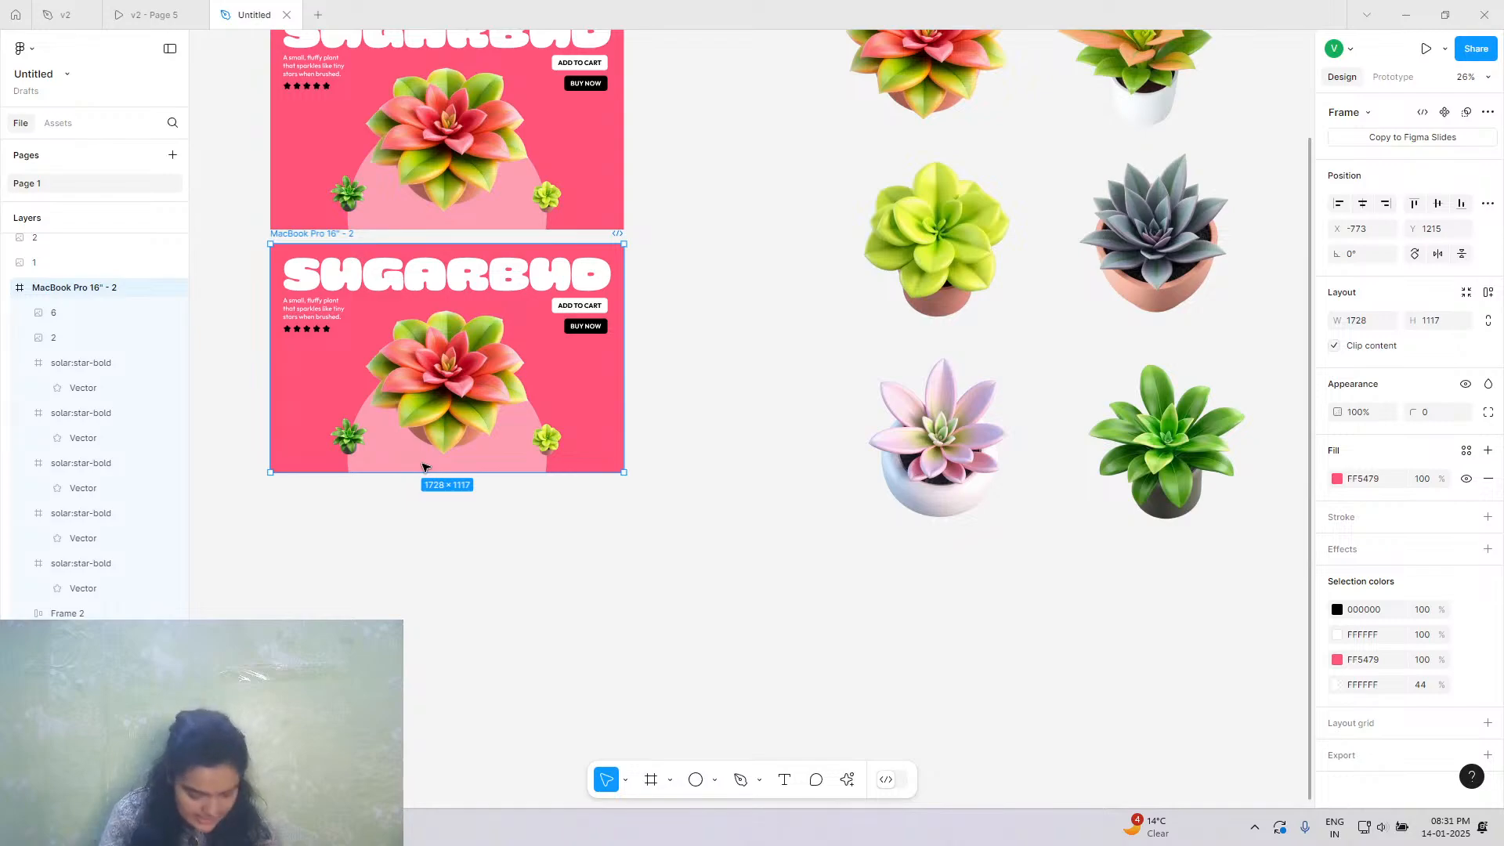
scroll(423, 467, "left", 1)
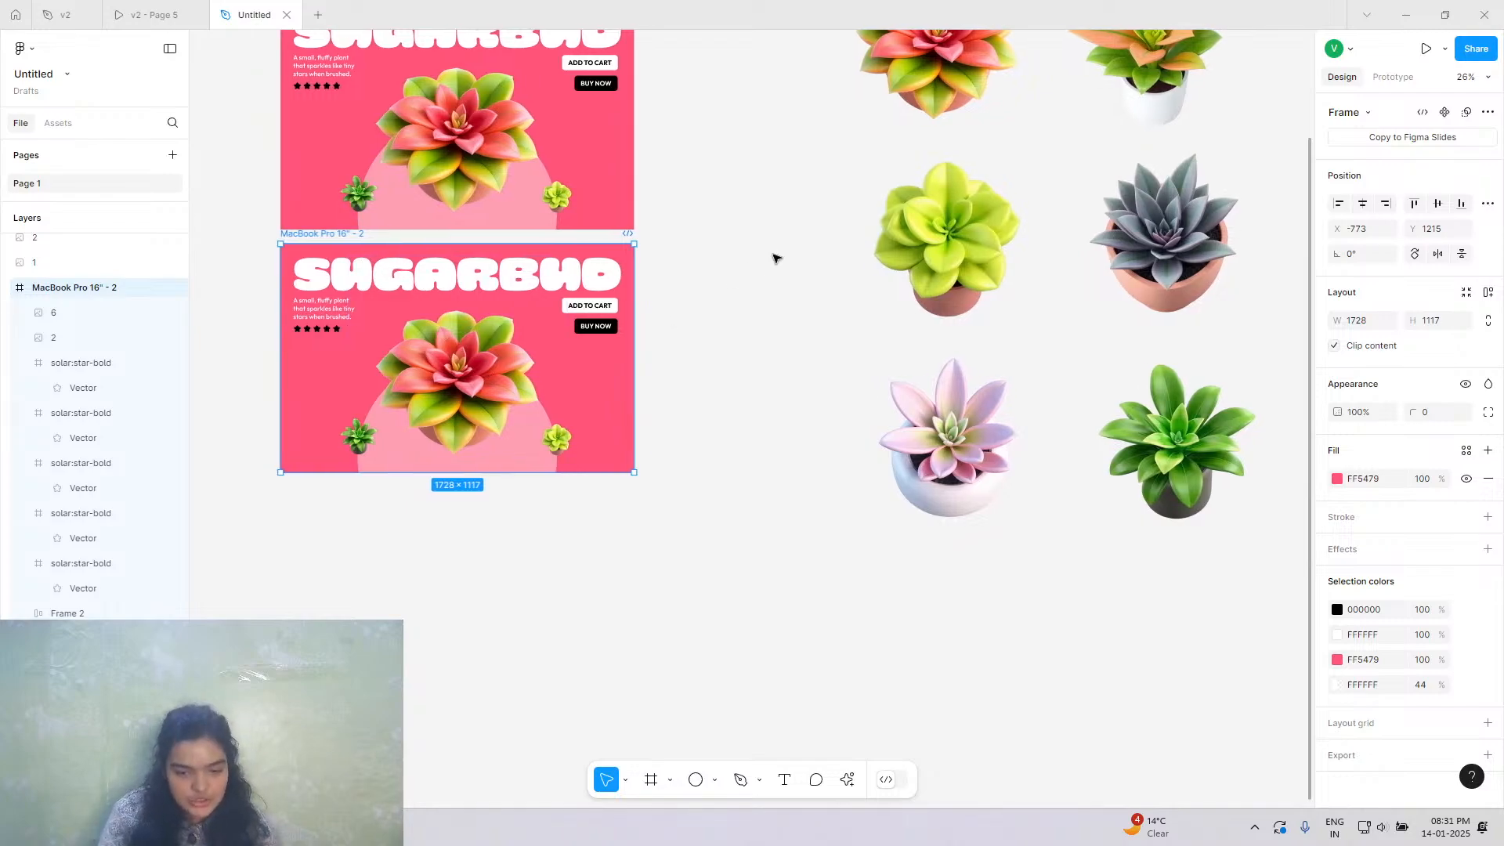
left_click(554, 456)
scroll(564, 446, "left", 3)
scroll(624, 436, "up", 5, "ctrl")
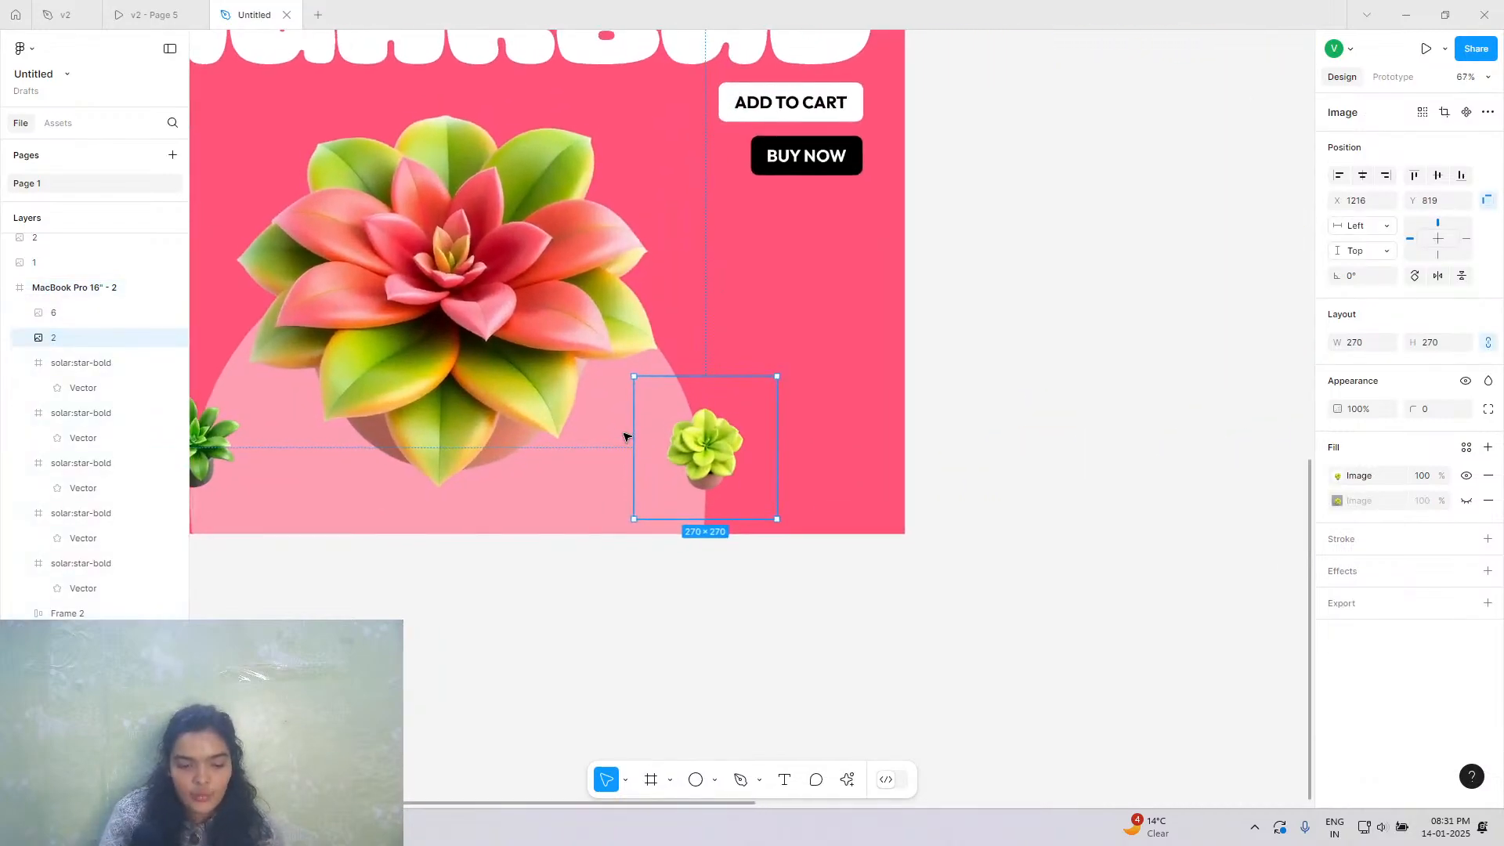
scroll(624, 436, "up", 2, "ctrl")
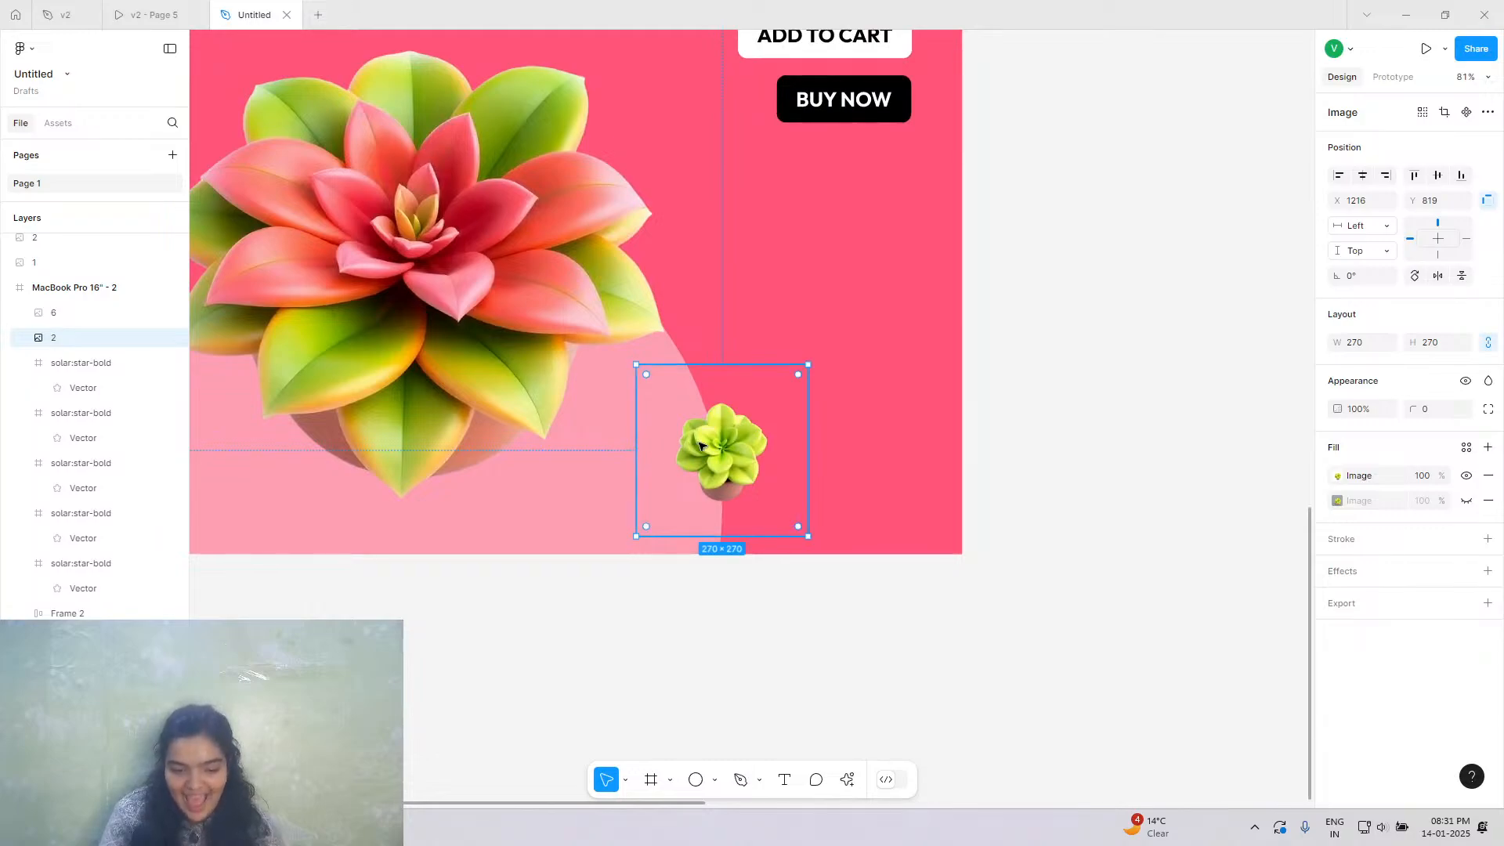
key("ctrl+d")
Enlarge the duplicated lime-green plant to about 1245 × 1245 and position it over the main succulent at X 234, Y 30.
scroll(703, 452, "left", 4)
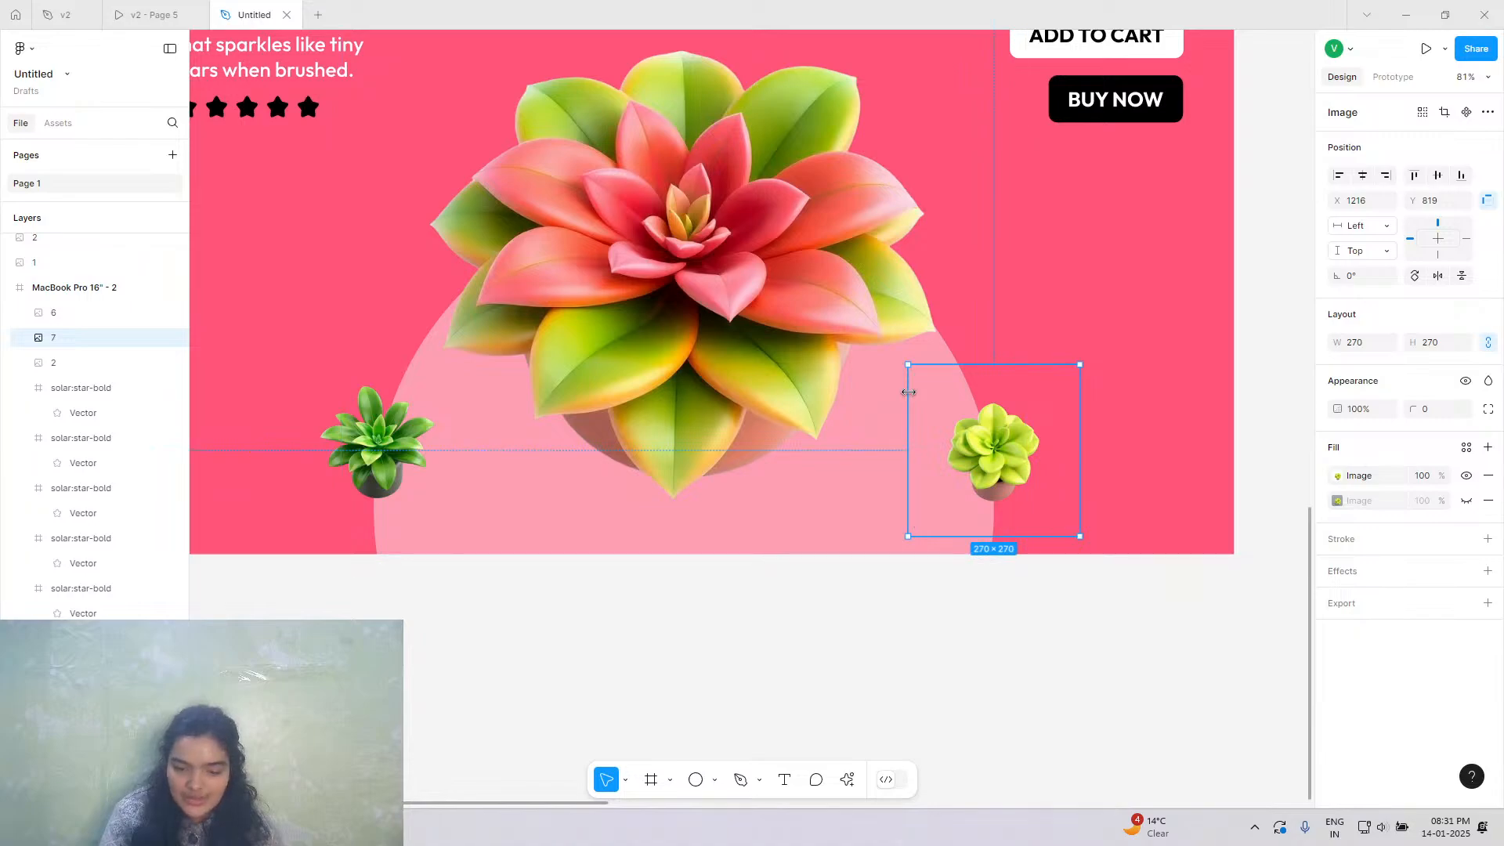
left_click_drag(906, 392, 121, 400)
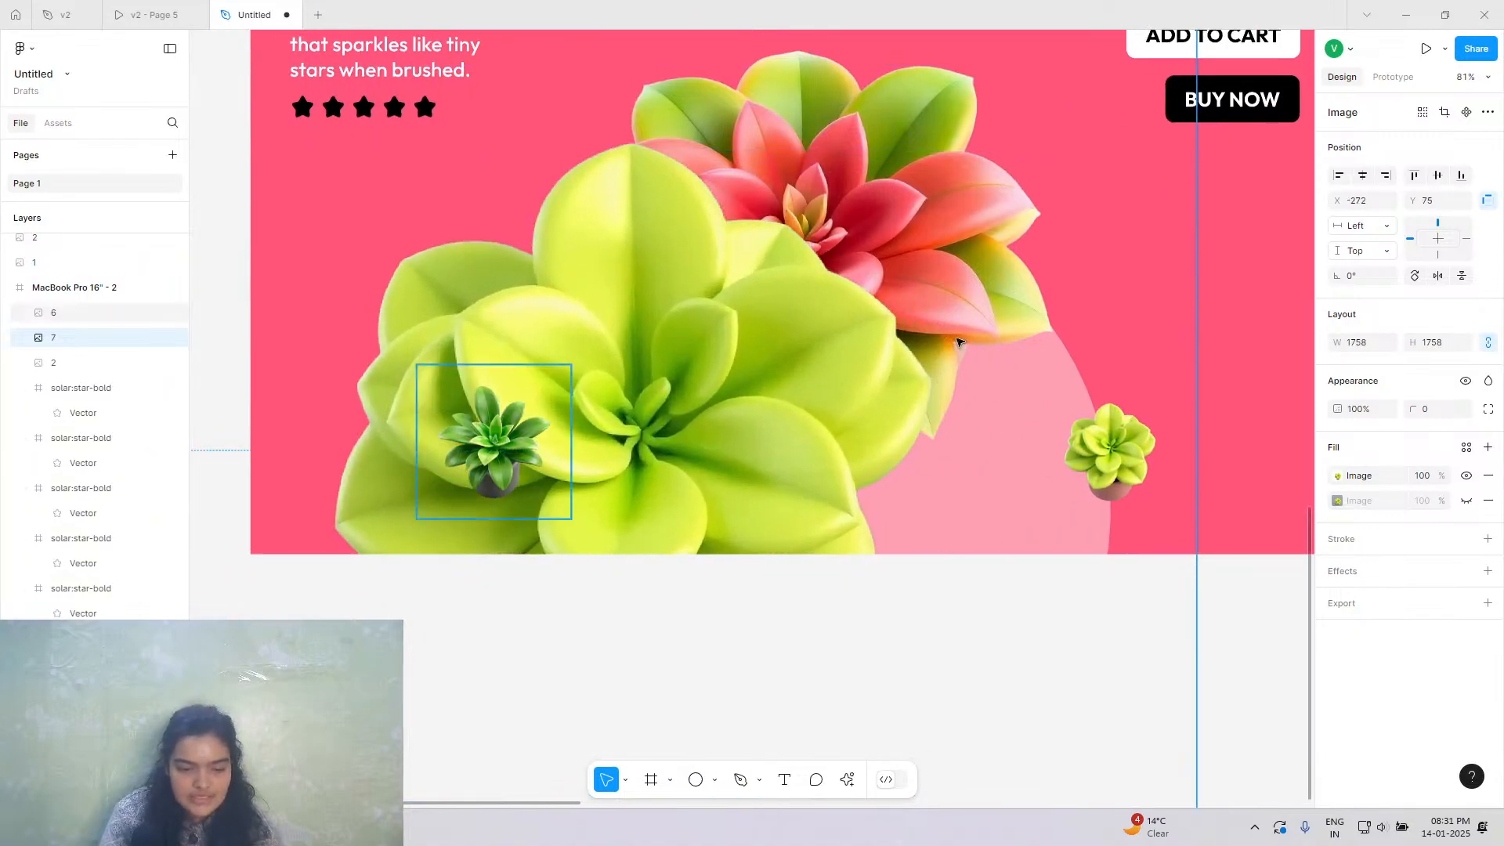
left_click_drag(1003, 292, 852, 223)
left_click_drag(460, 394, 794, 195)
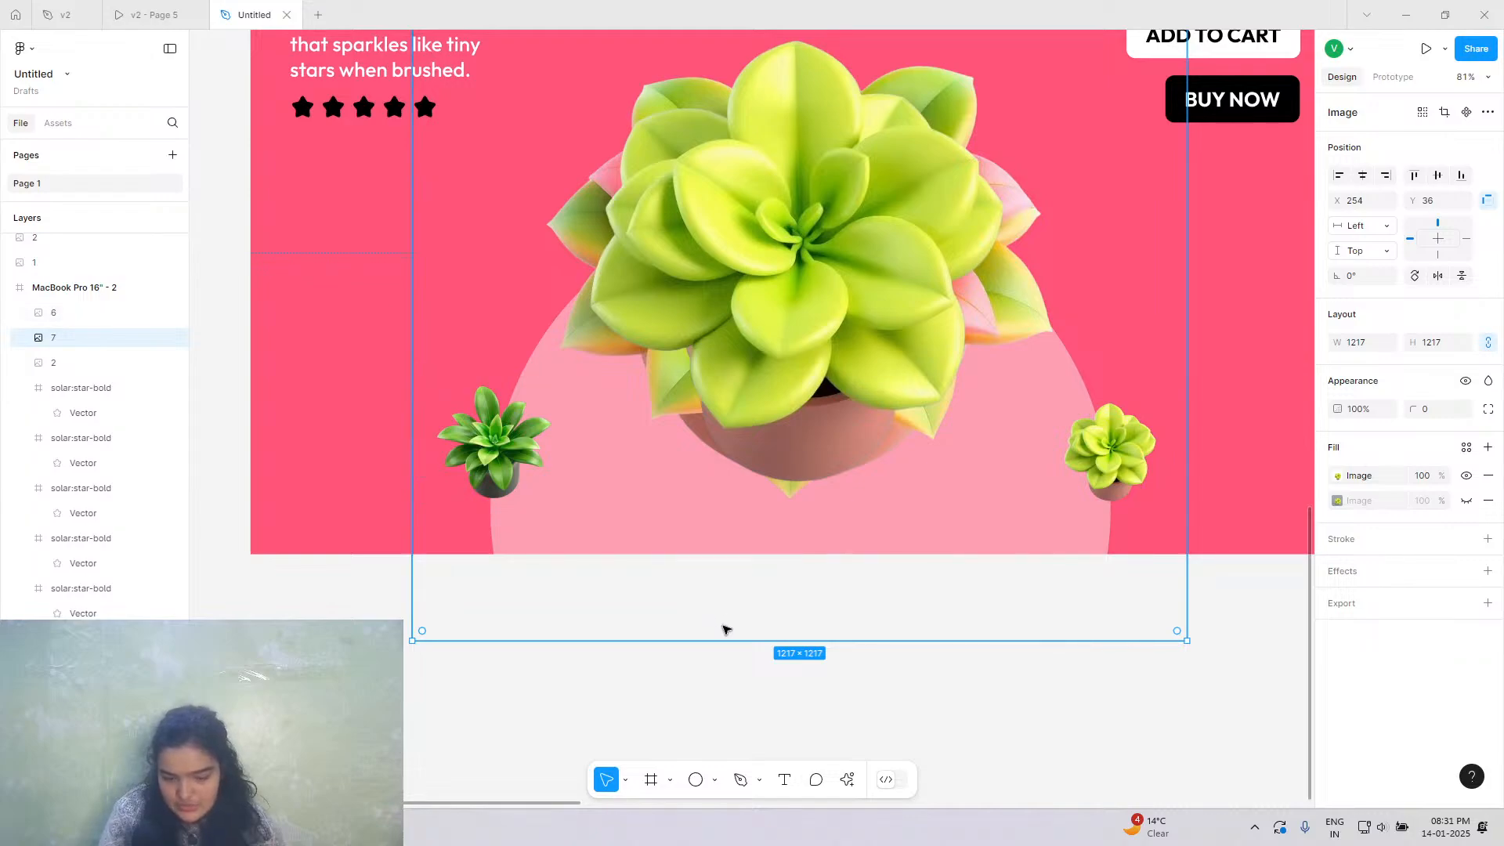
left_click_drag(726, 640, 731, 659)
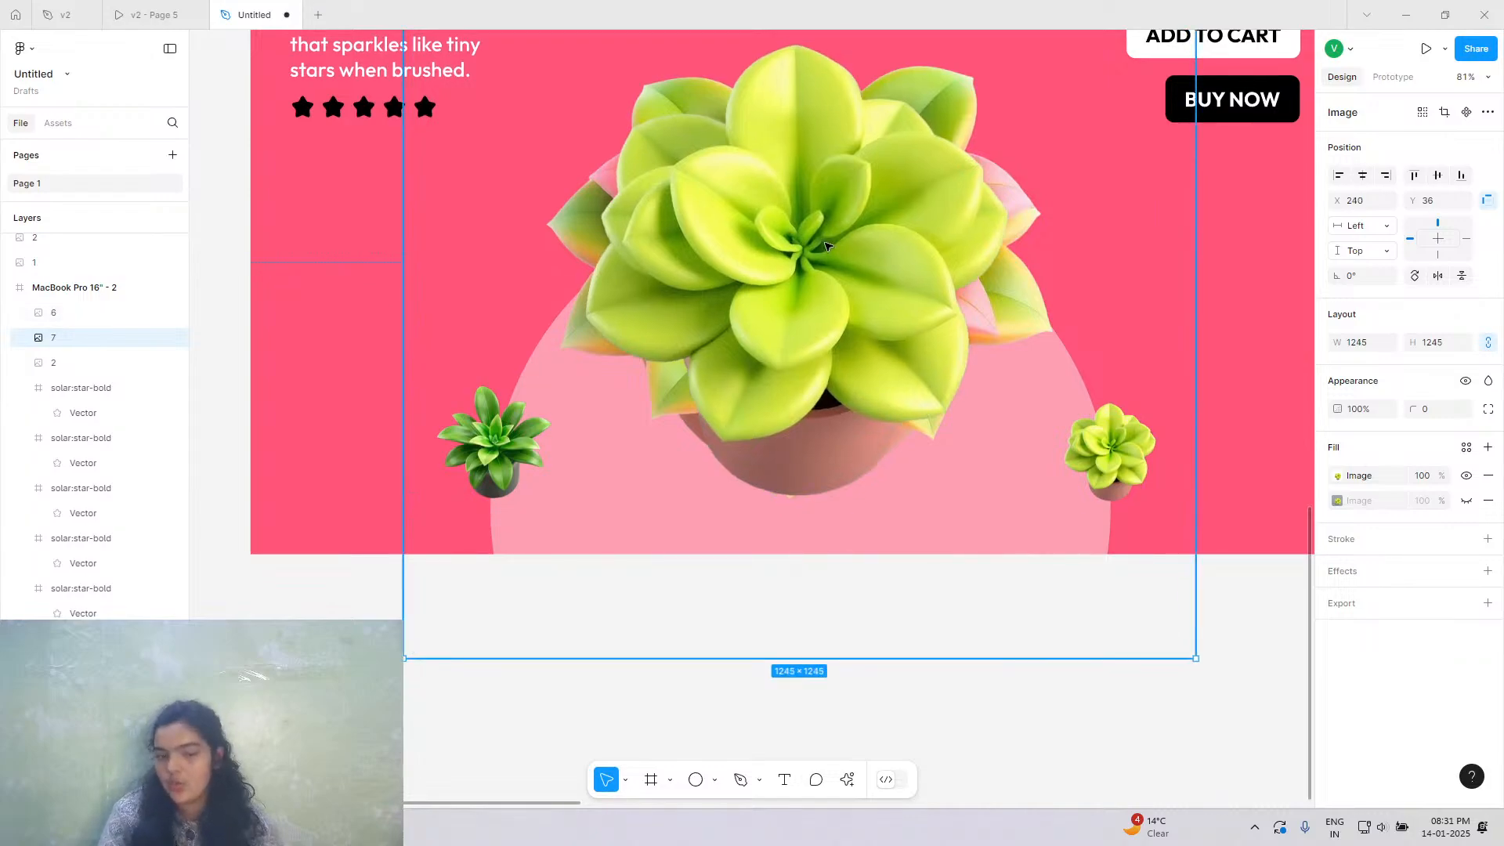
left_click_drag(778, 292, 774, 288)
Rename the layer of the enlarged lime-green plant to 2.
double_click(115, 341)
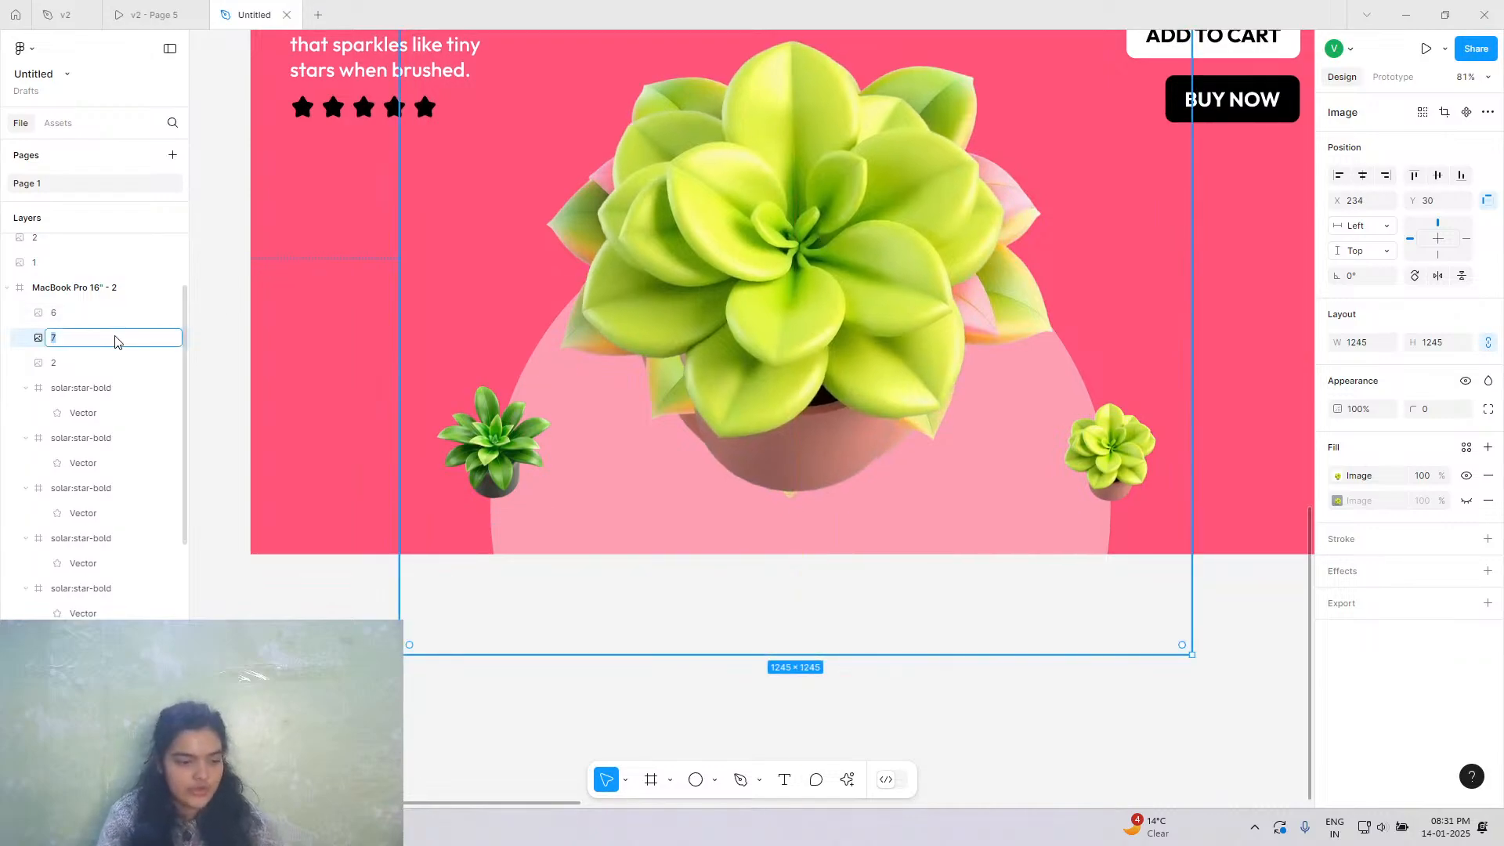
key("Return")
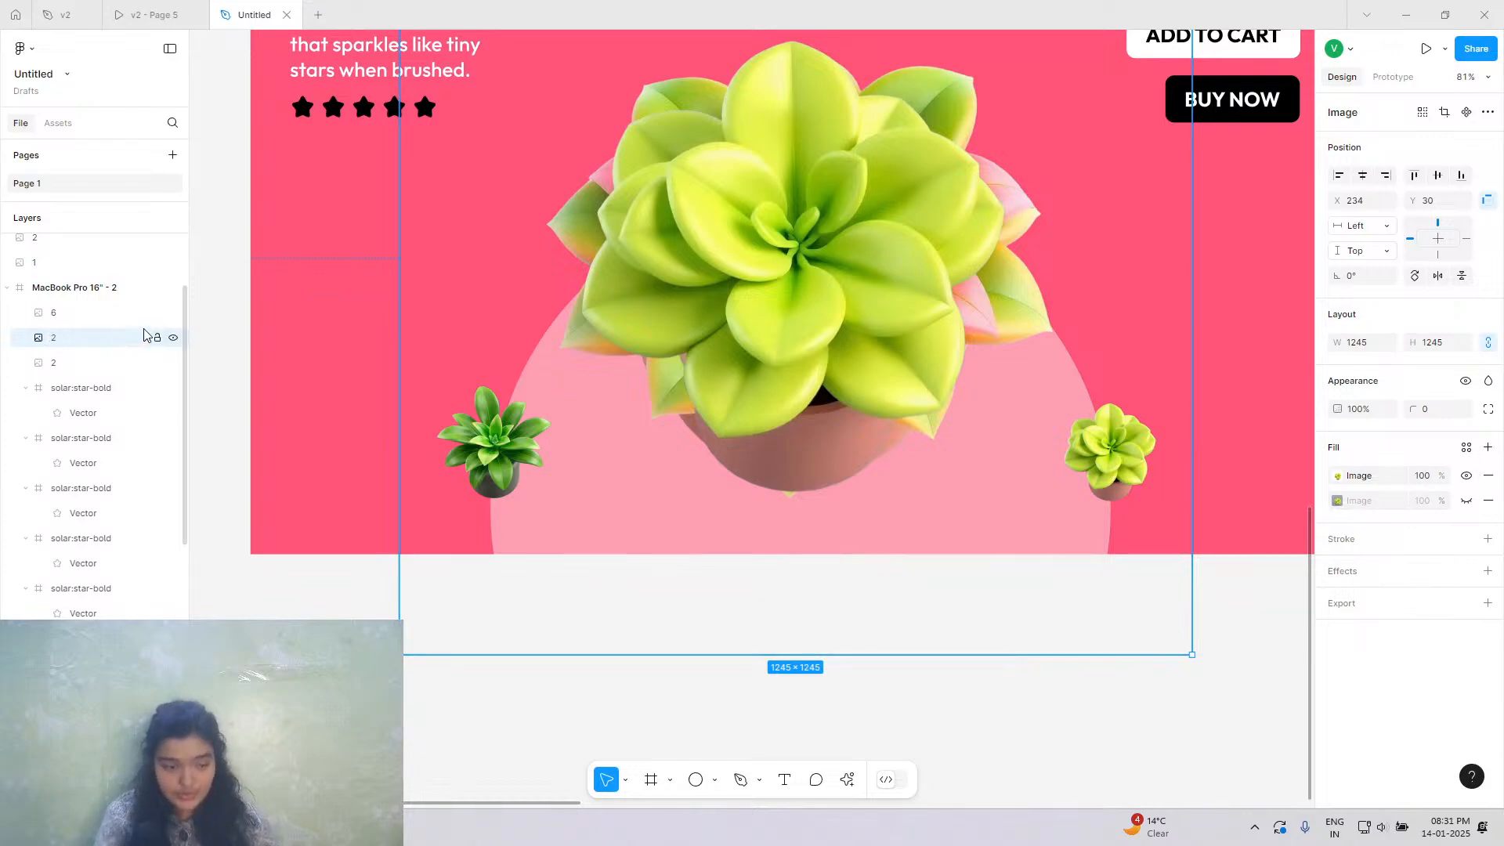
Delete the original pink-and-green succulent behind the large lime-green plant in the MacBook Pro 16" - 2 frame.
left_click(55, 364)
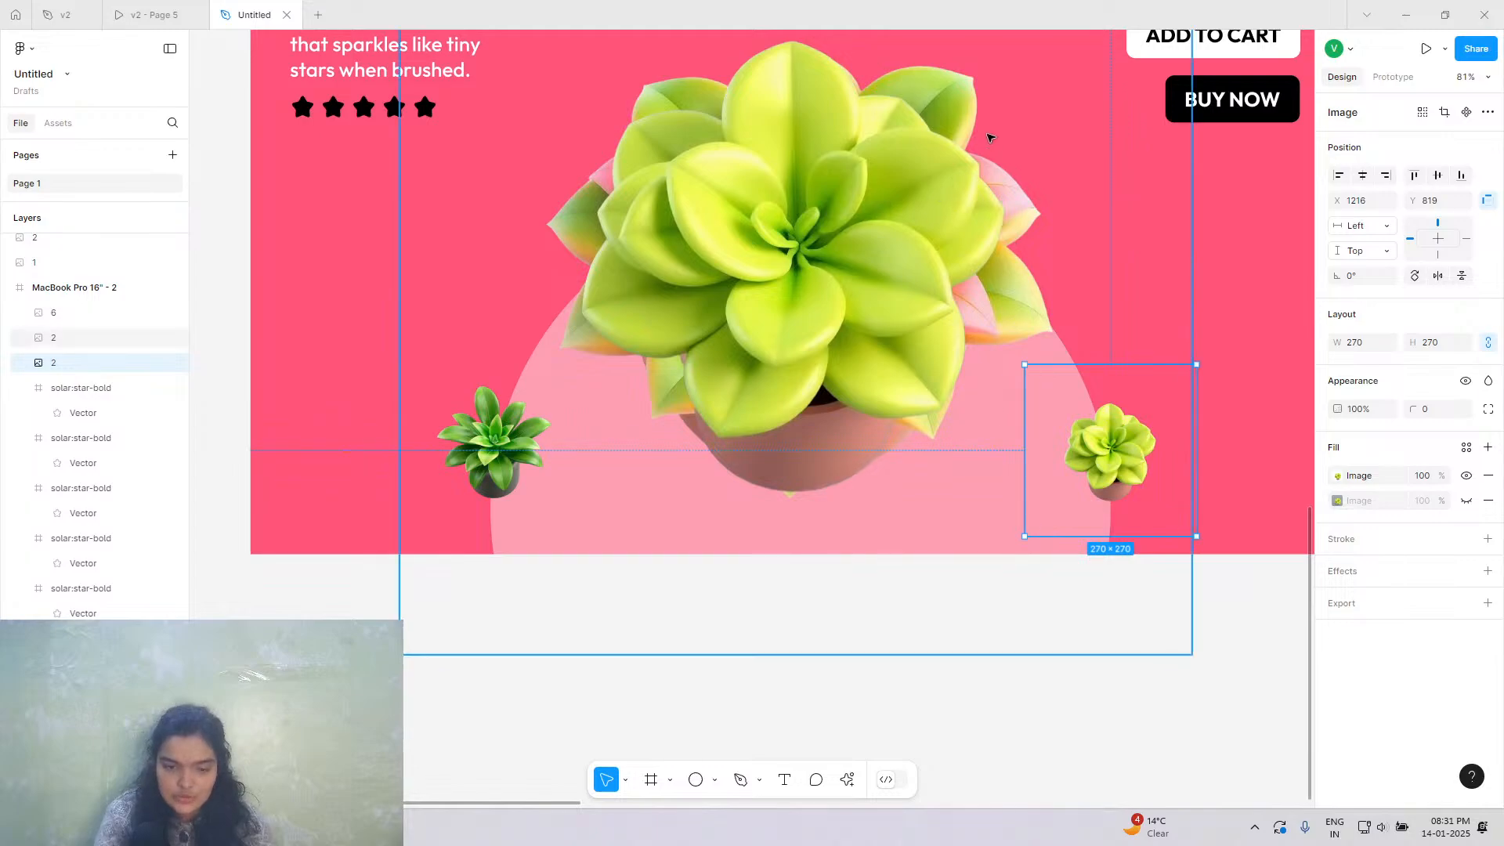
left_click(71, 689)
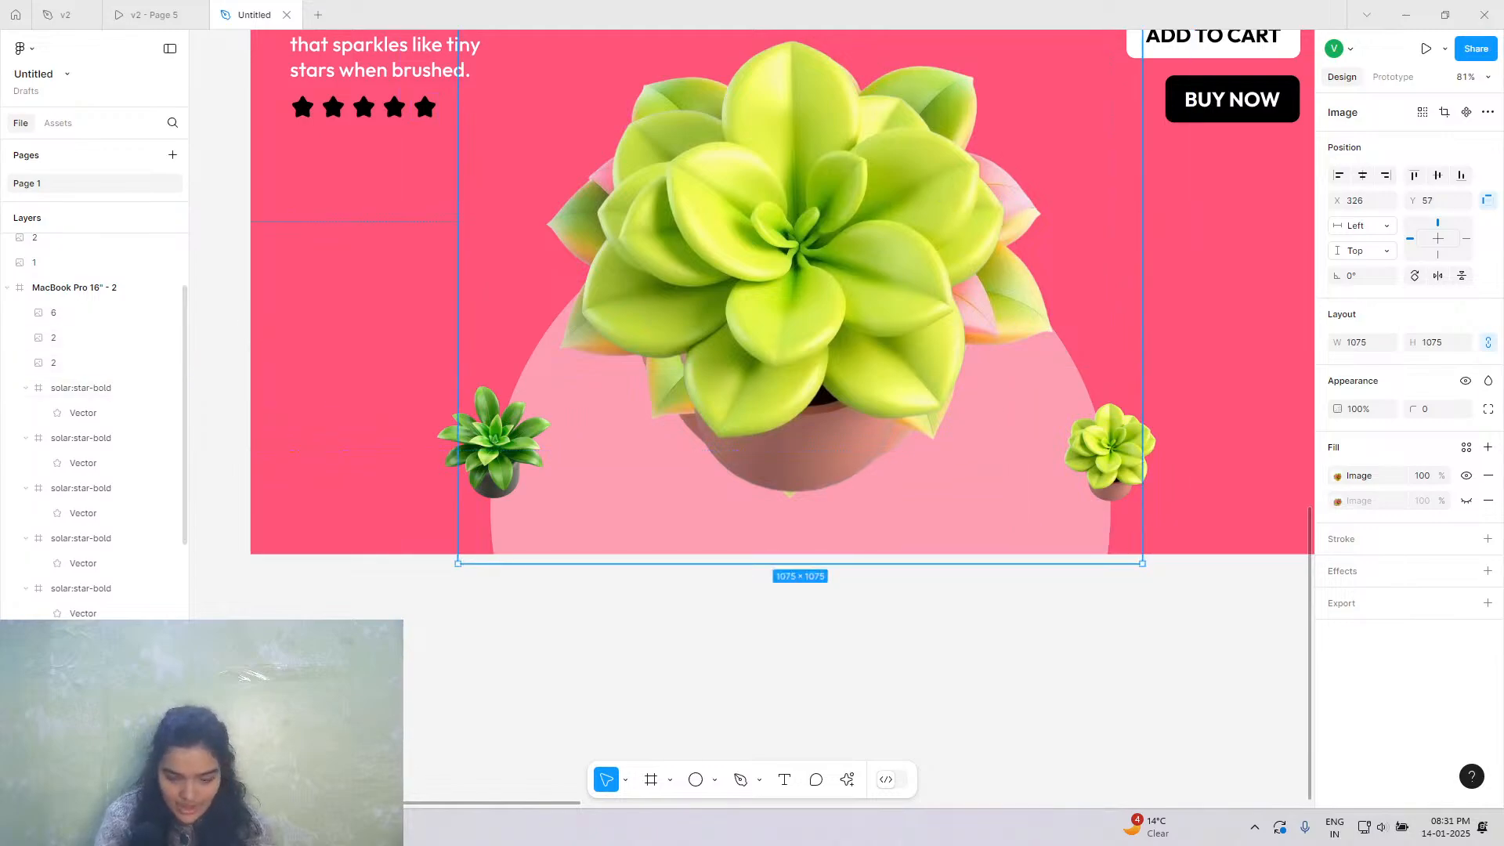
key("Delete")
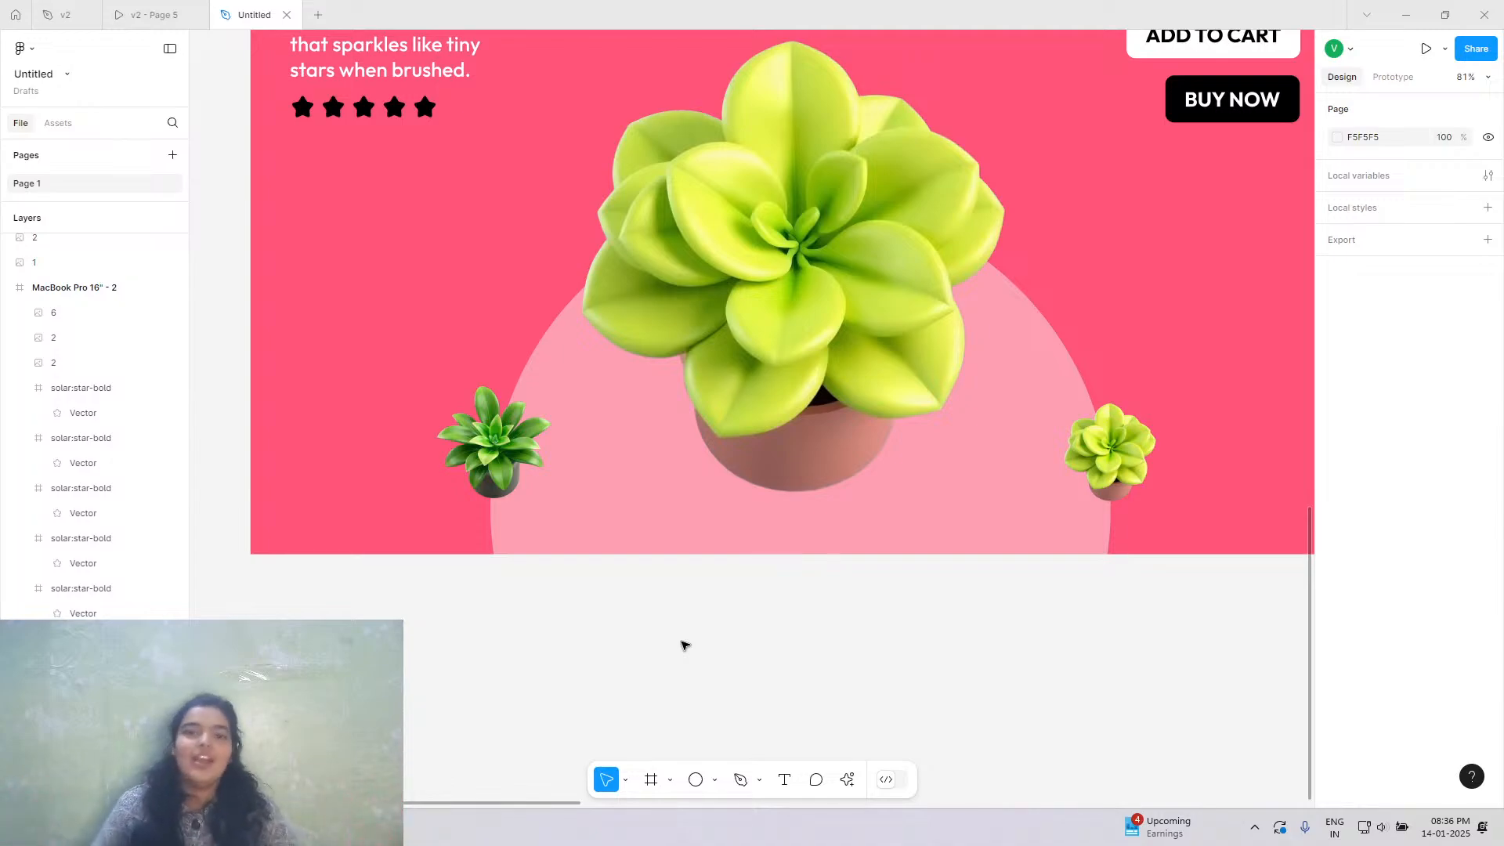
scroll(684, 645, "up", 2)
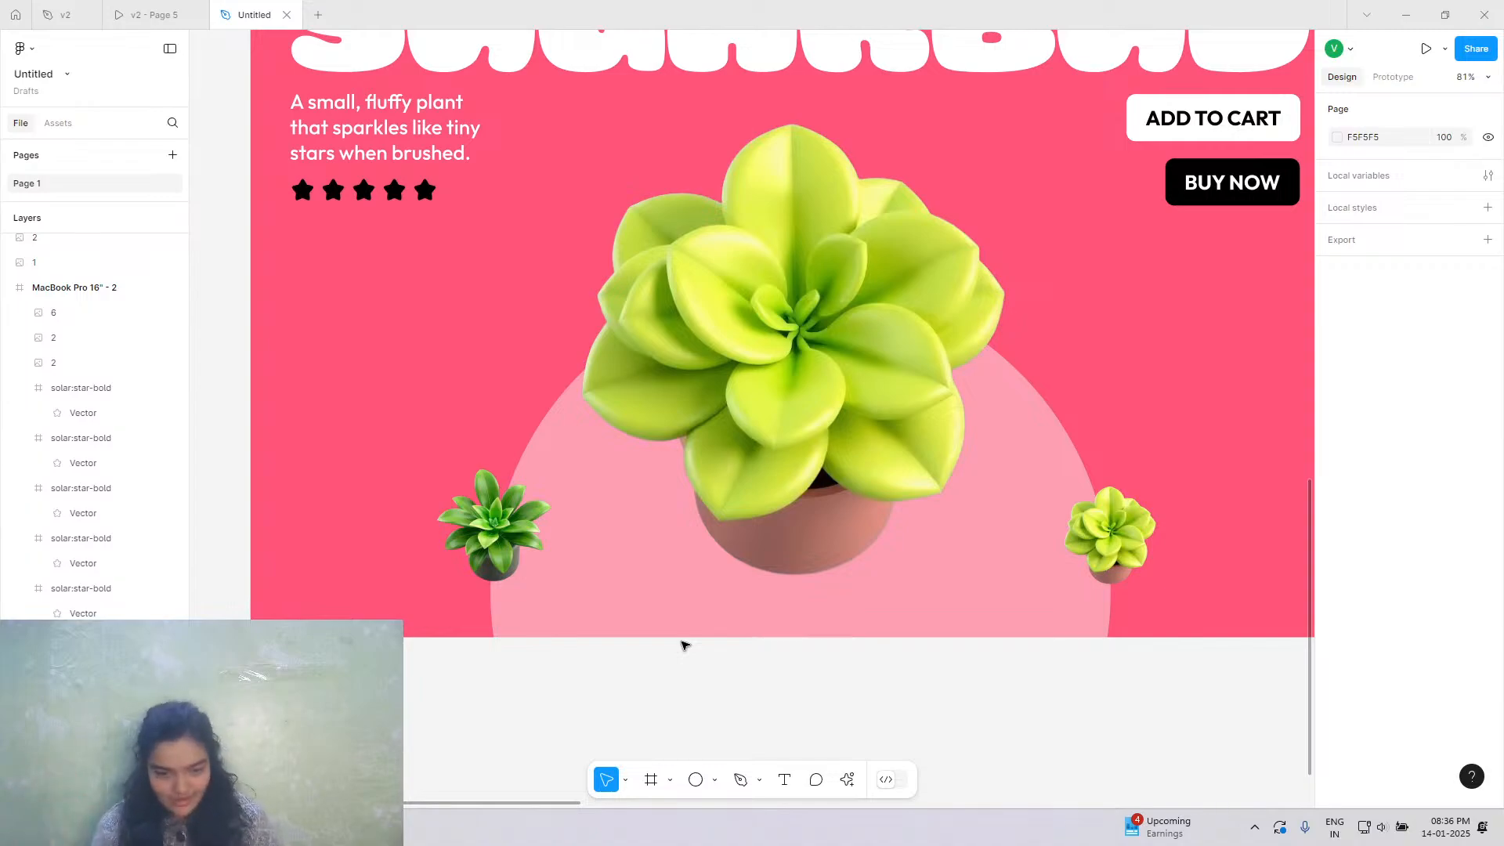
Review both MacBook frames and the v2 - Page 5 prototype, opening its lime-green plant screen to examine the plant arrangement.
scroll(681, 645, "up", 5)
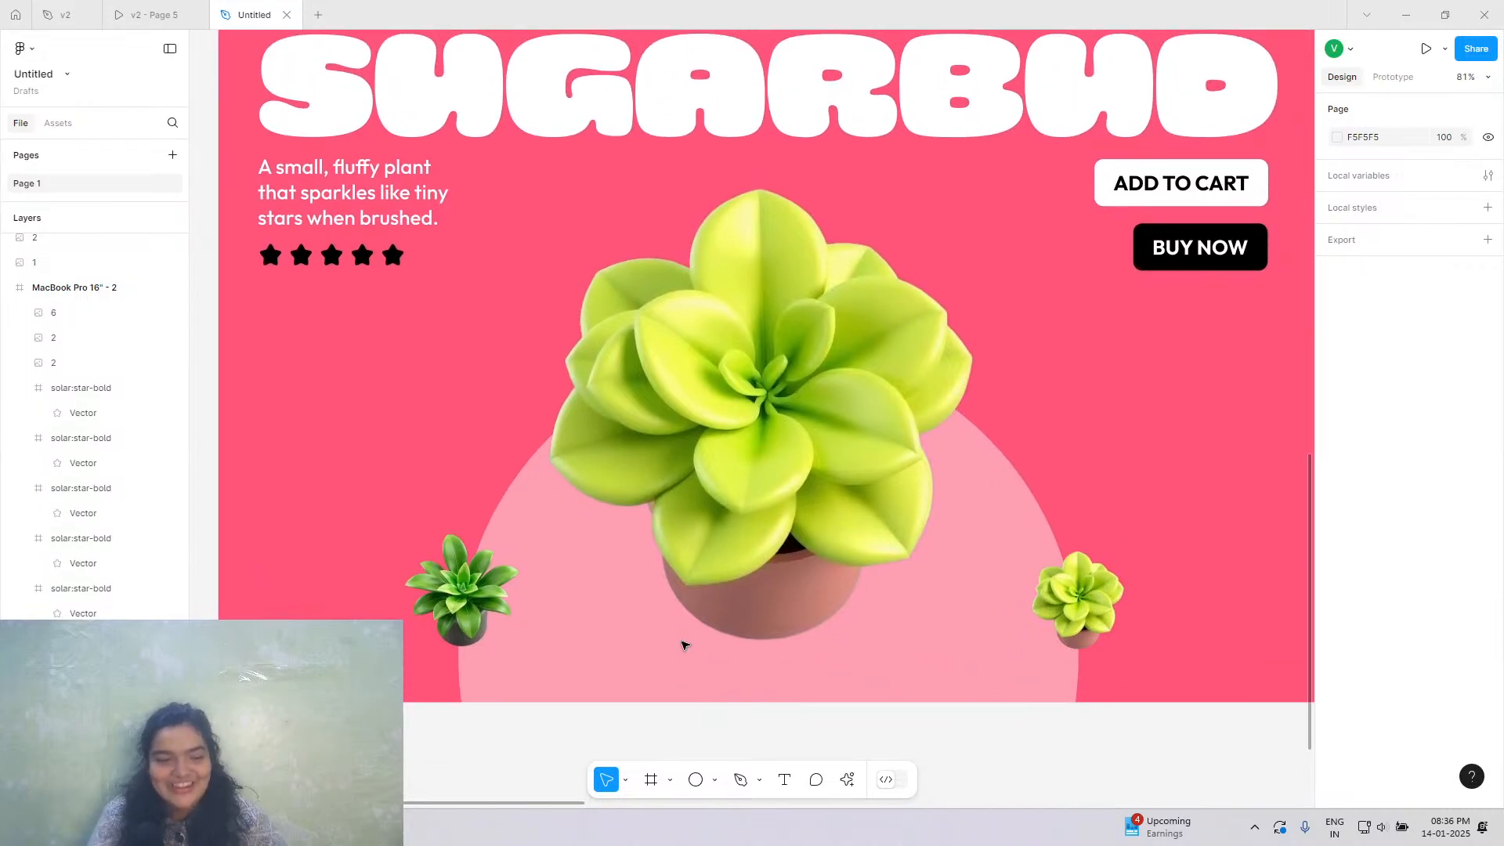
scroll(682, 645, "up", 8)
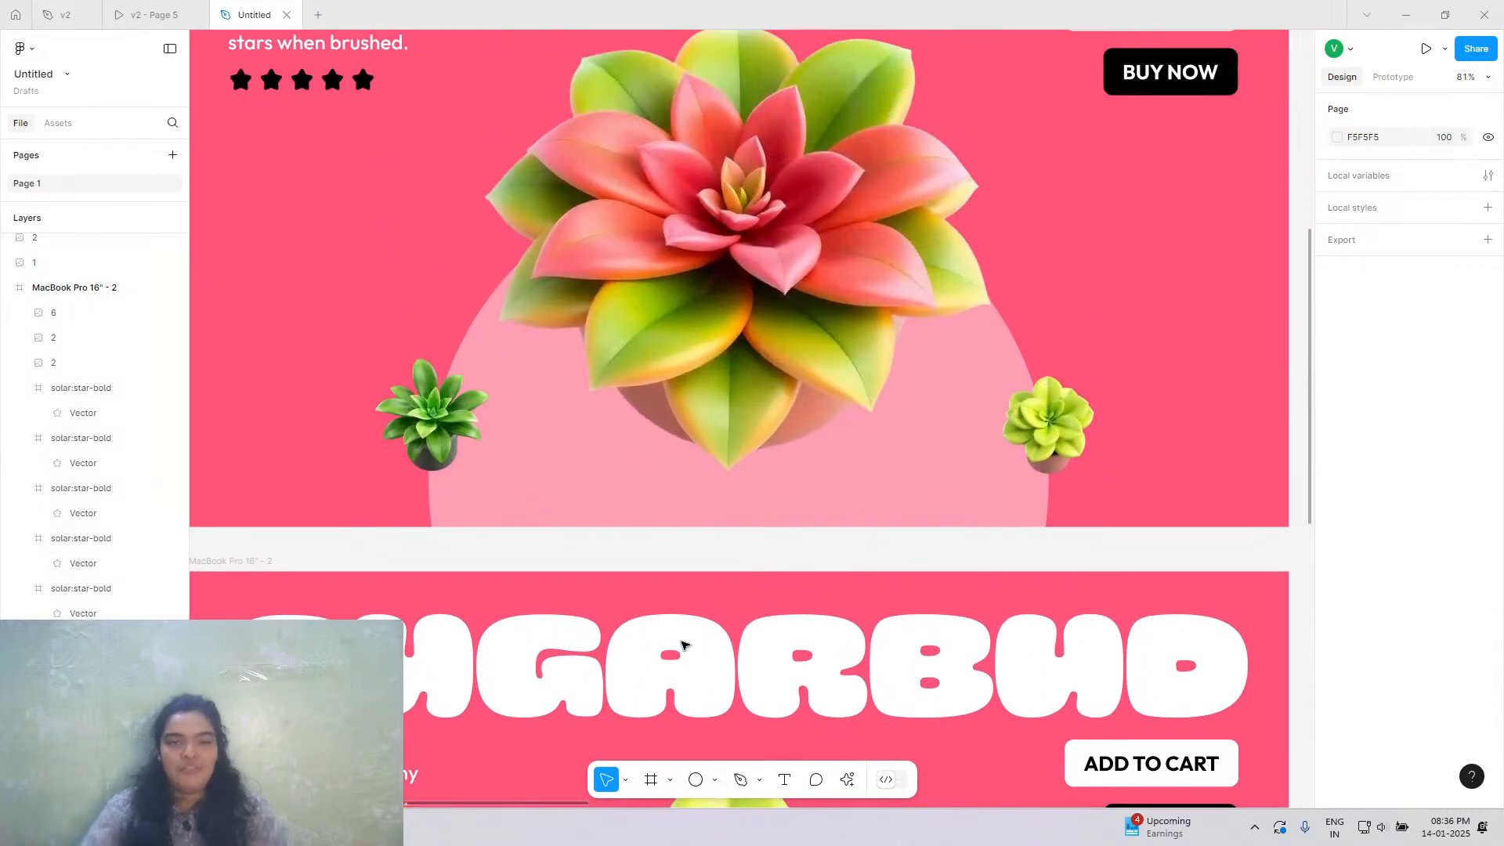
scroll(681, 645, "down", 11)
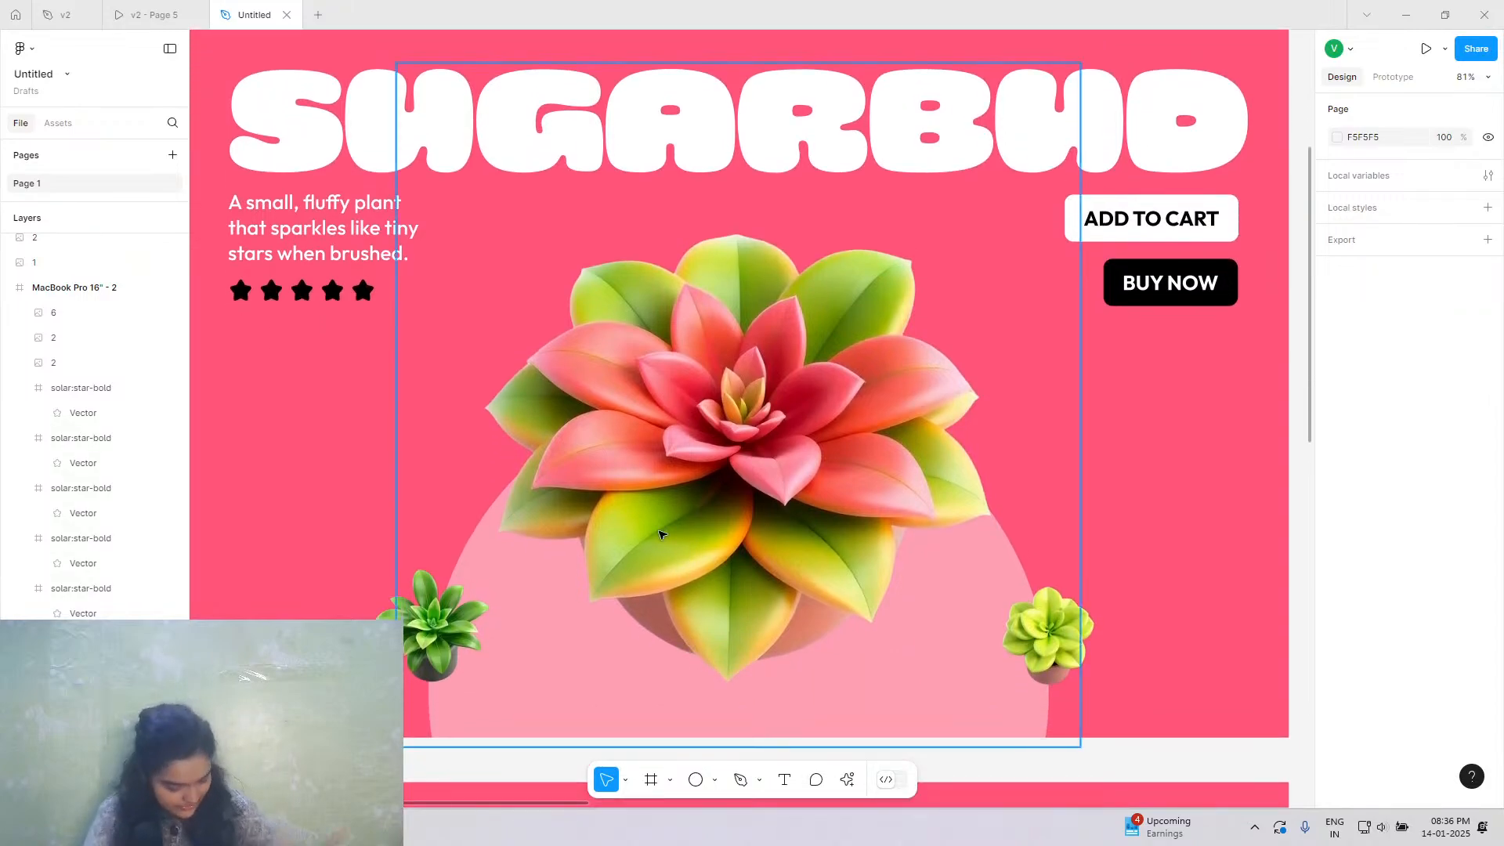
scroll(584, 608, "up", 5)
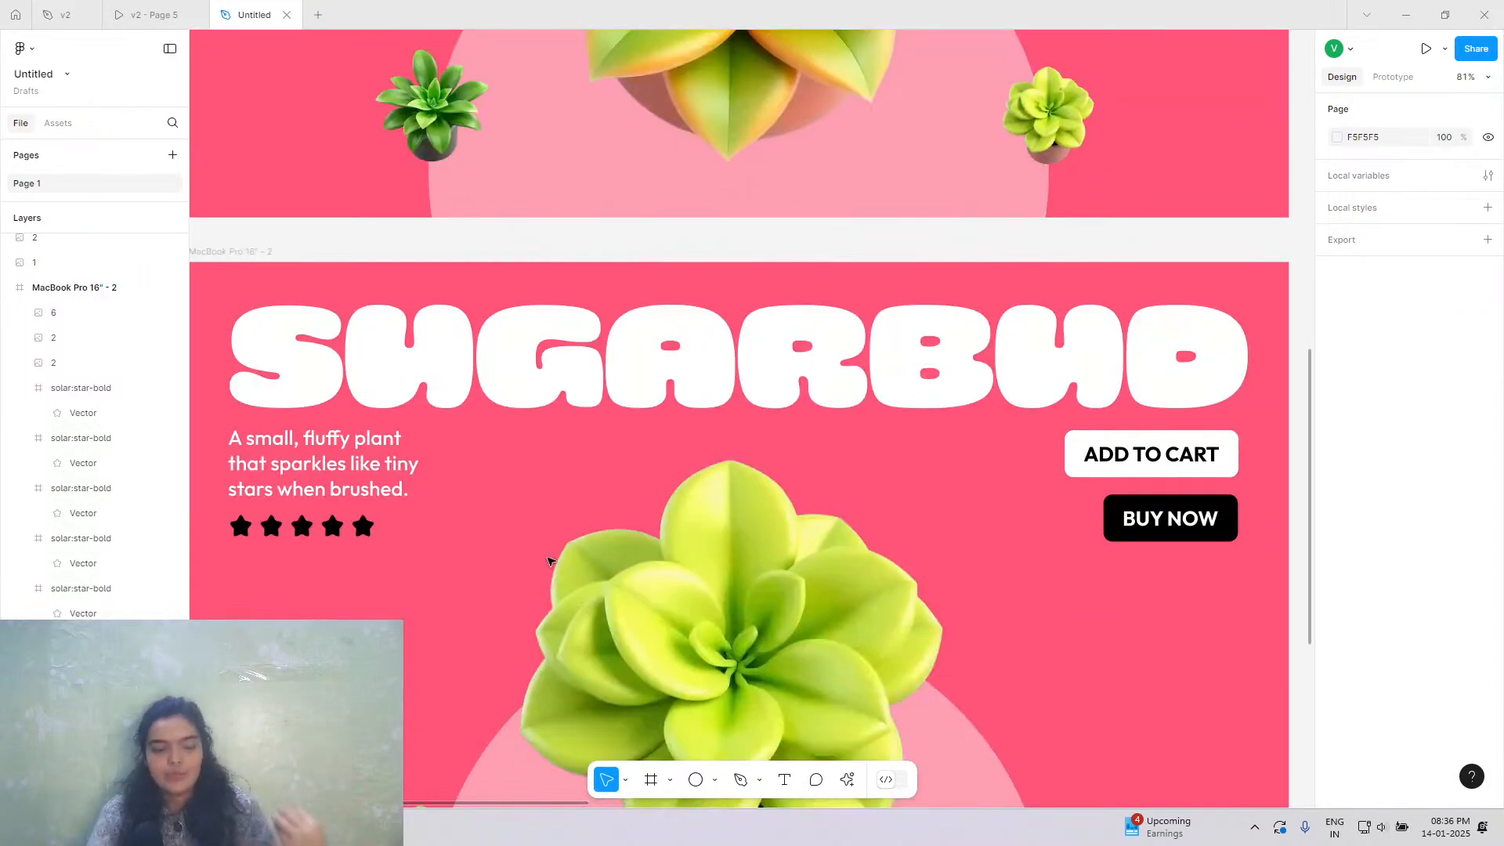
left_click(203, 4)
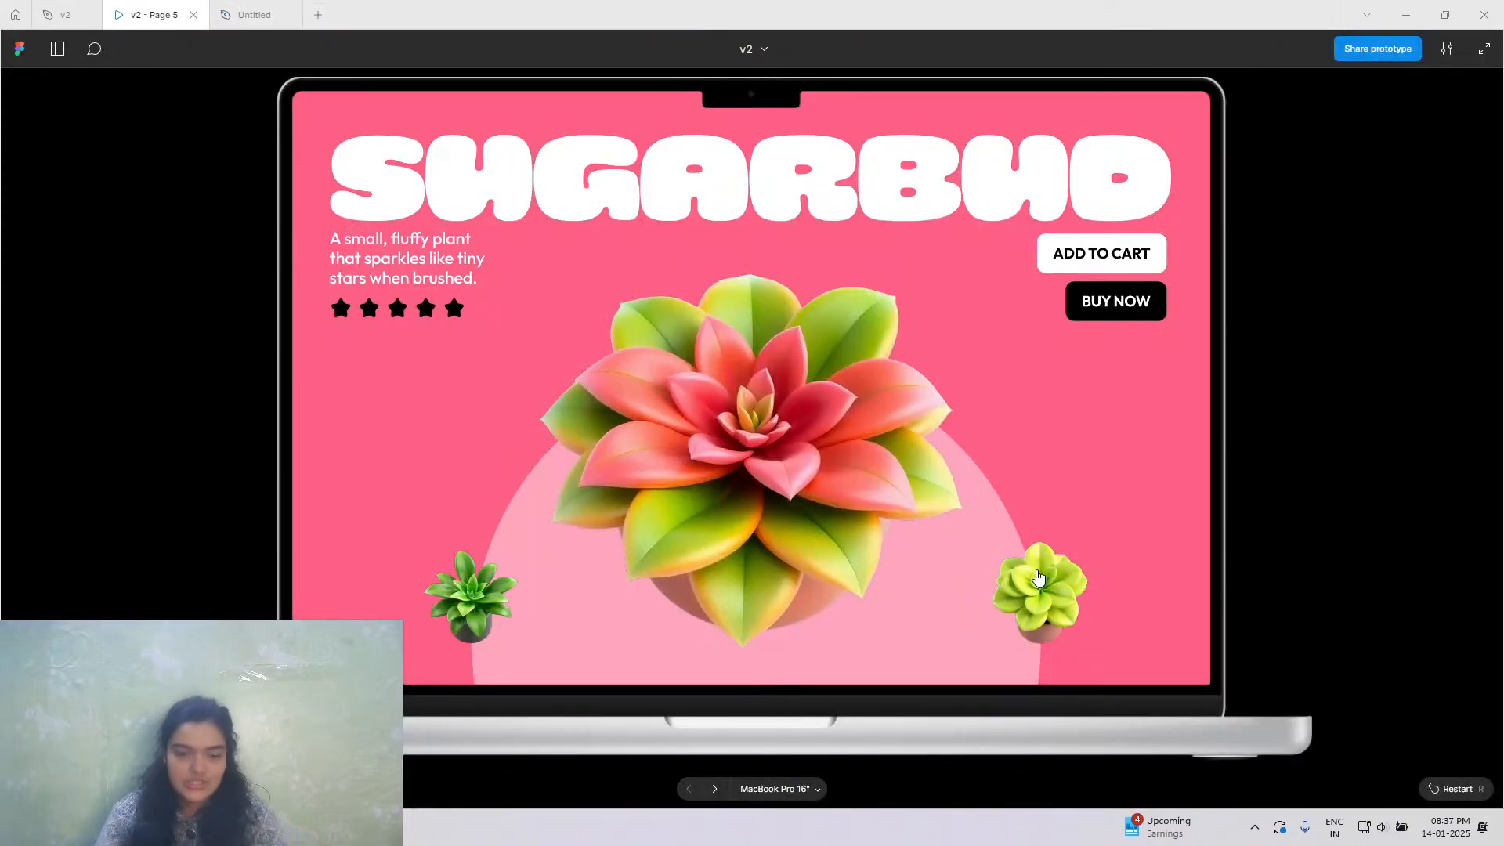
left_click(1039, 577)
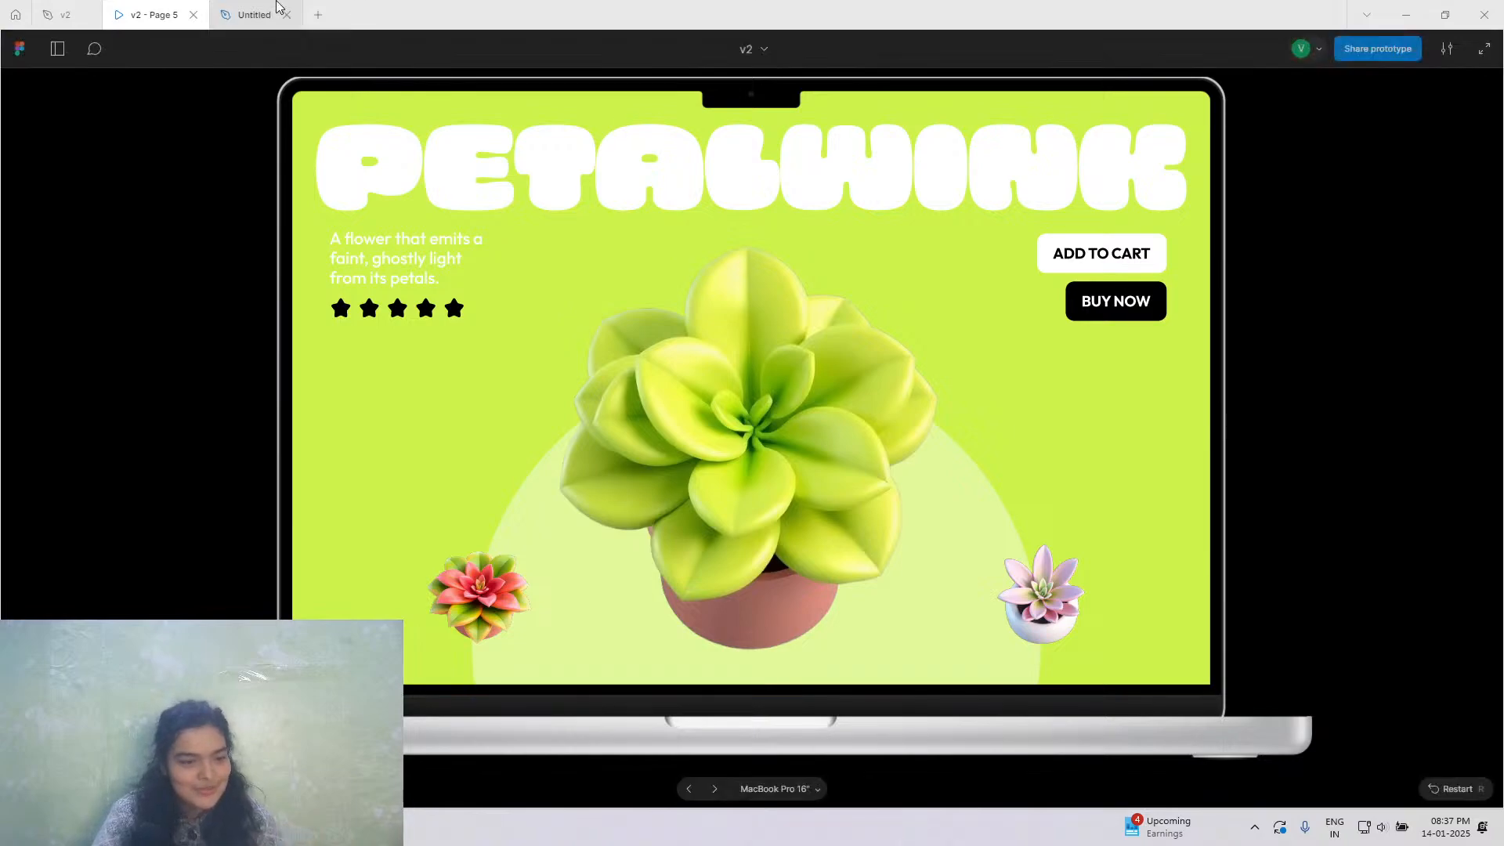
left_click(254, 14)
Copy the main pink-and-green succulent into the MacBook Pro 16" - 2 frame, reduced to about 424 × 424 over the small dark-green plant.
scroll(508, 394, "down", 5)
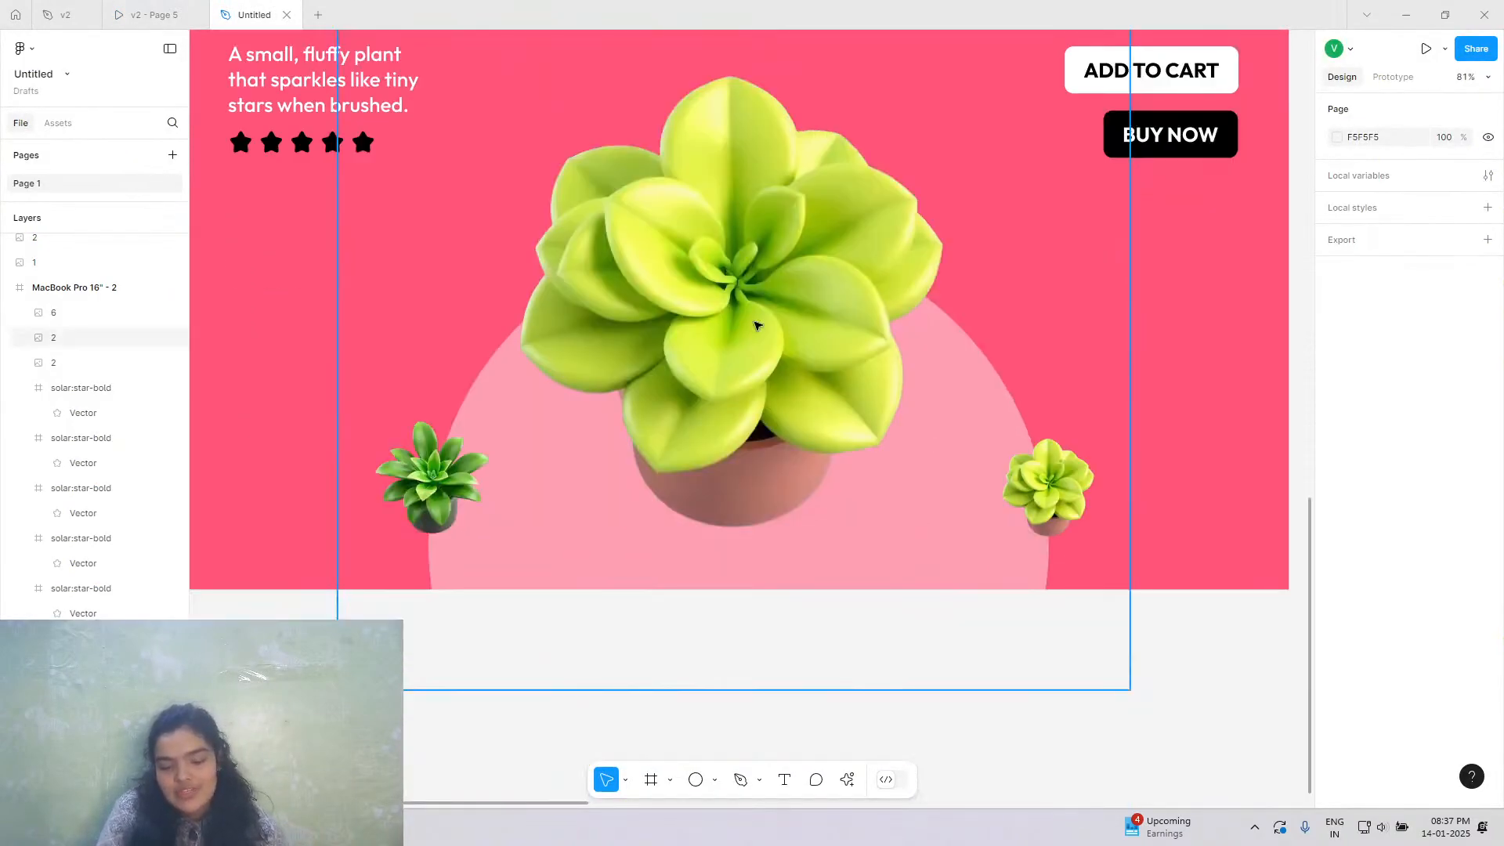
scroll(732, 340, "up", 1)
scroll(731, 340, "up", 1)
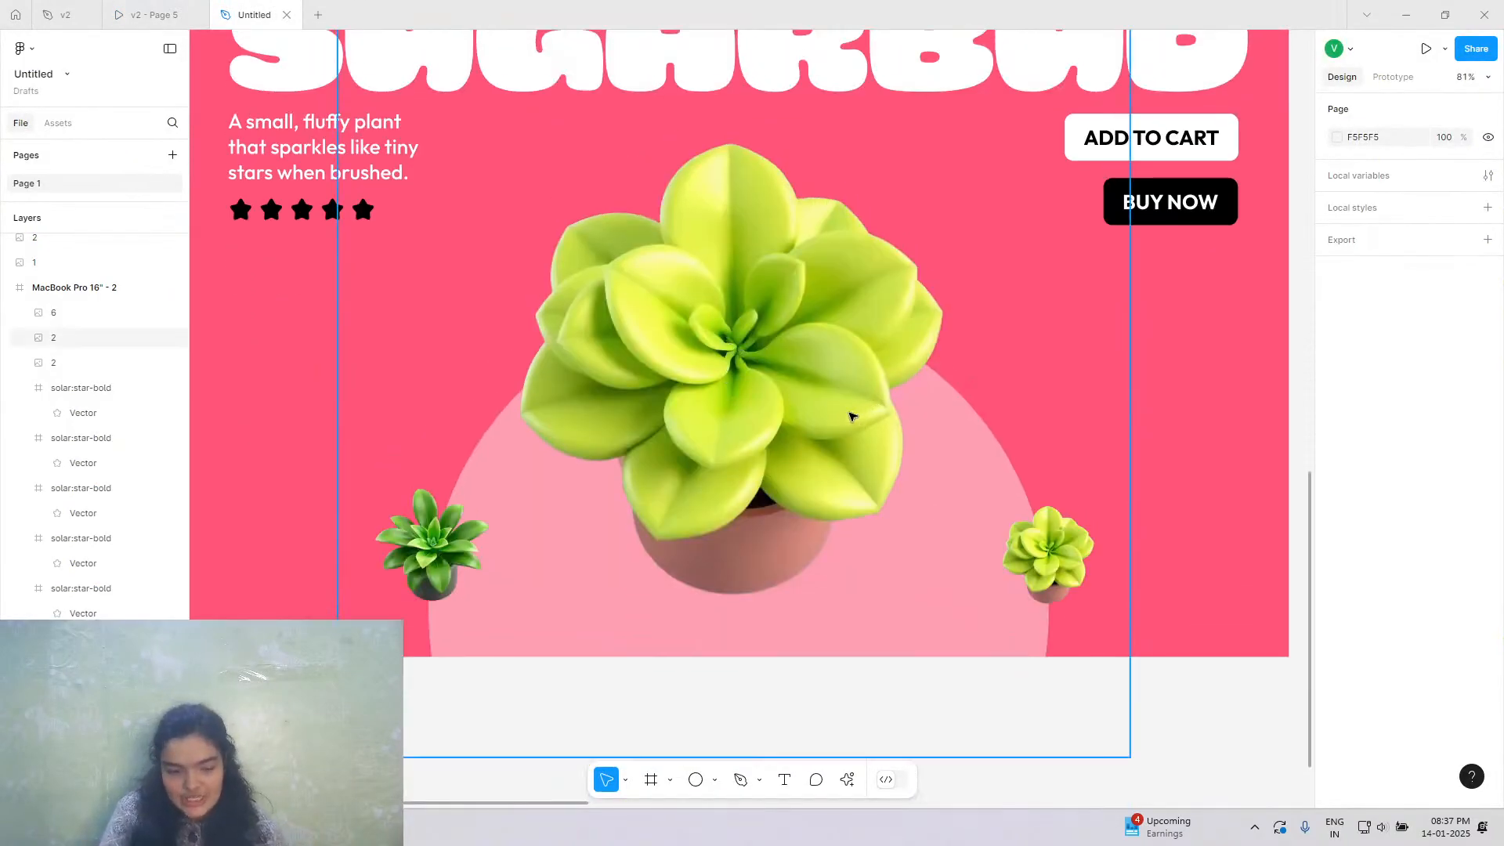
scroll(728, 407, "down", 5)
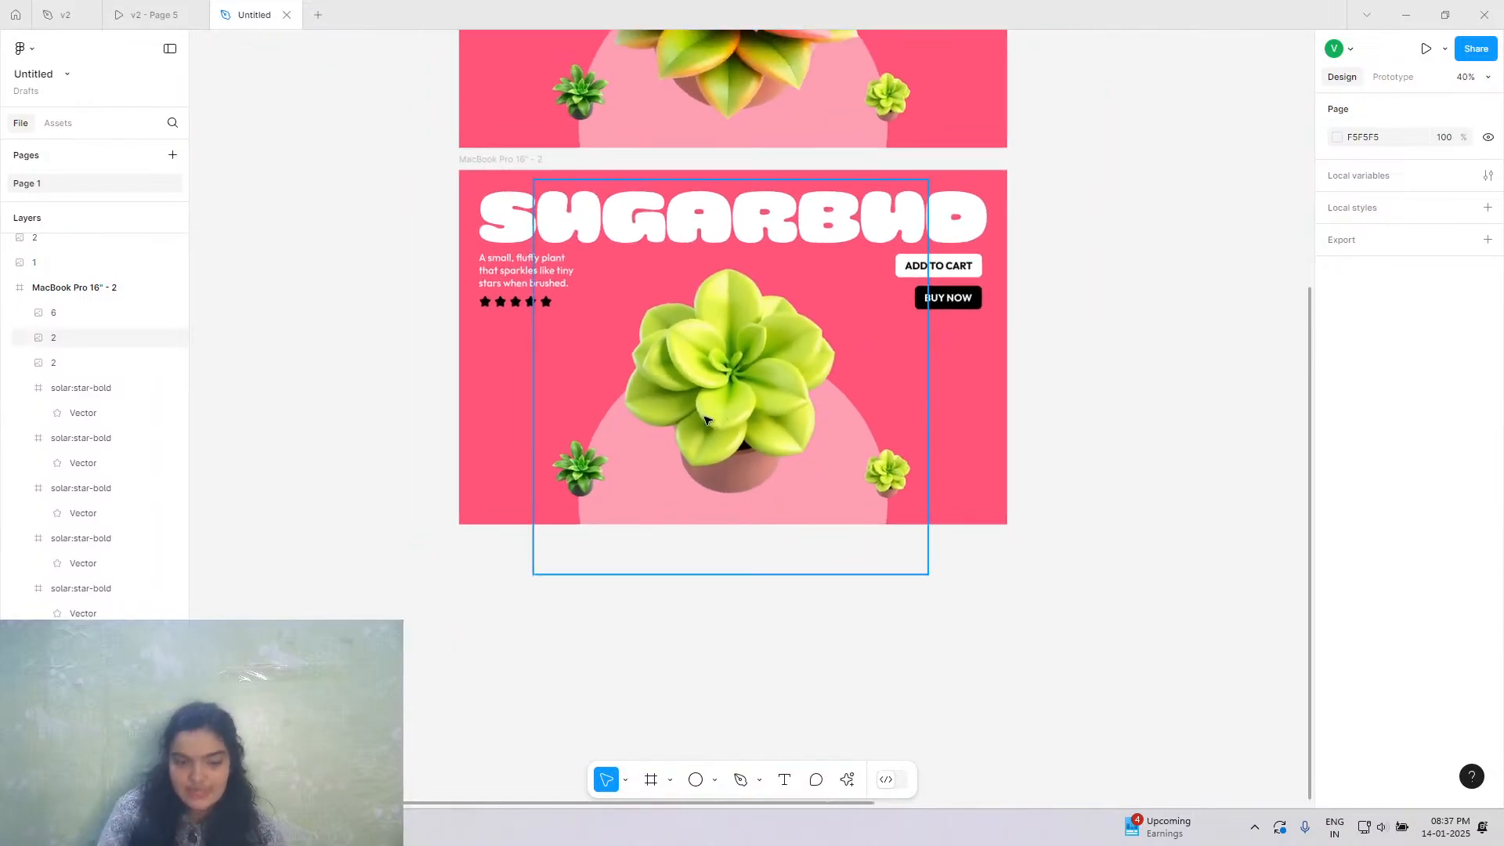
scroll(712, 308, "up", 2)
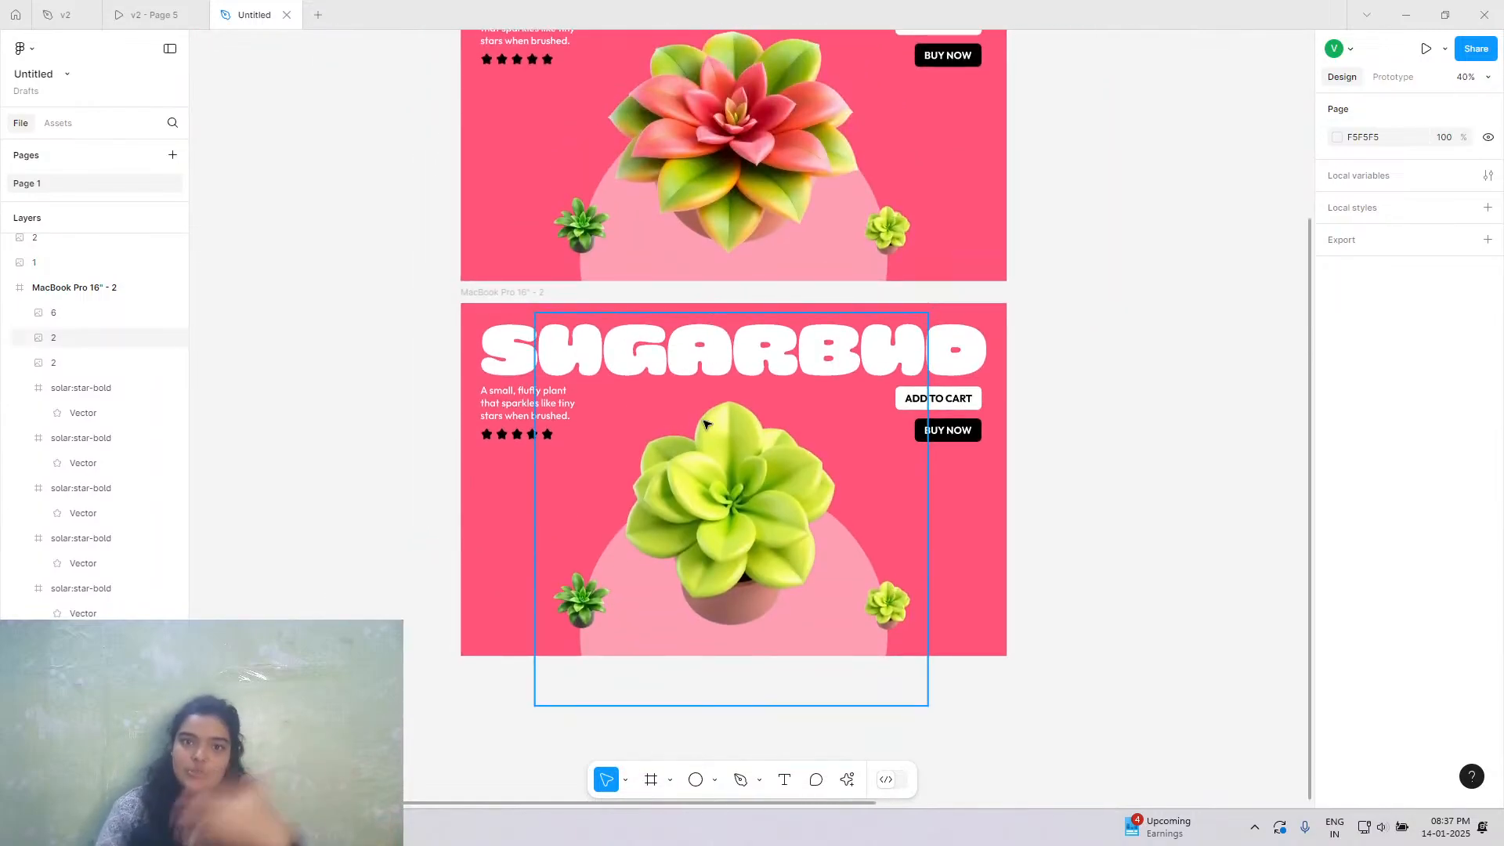
left_click(649, 186)
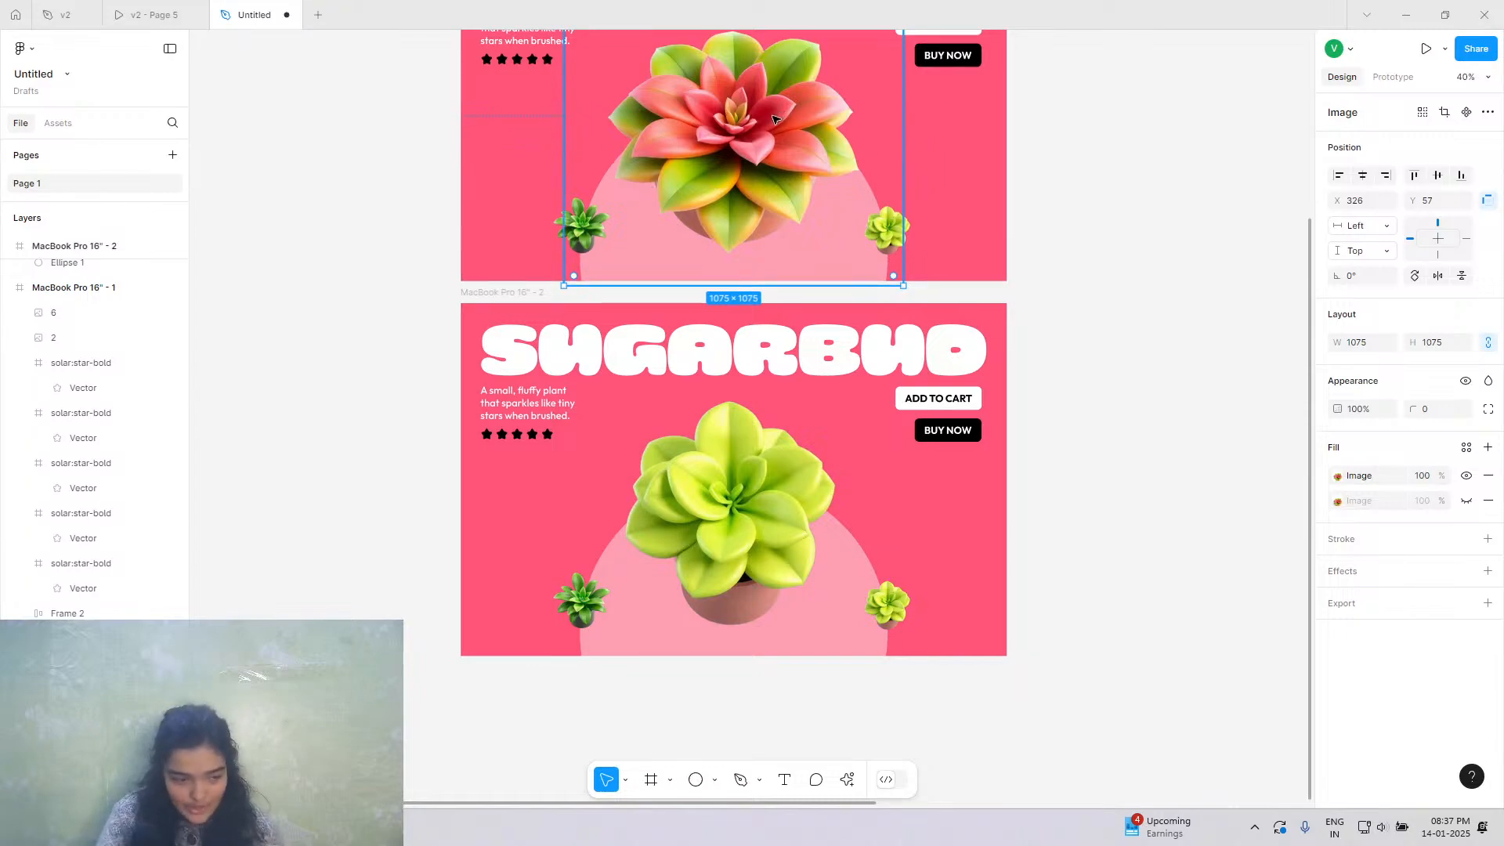
left_click_drag(671, 288, 501, 716)
left_click_drag(620, 369, 624, 541)
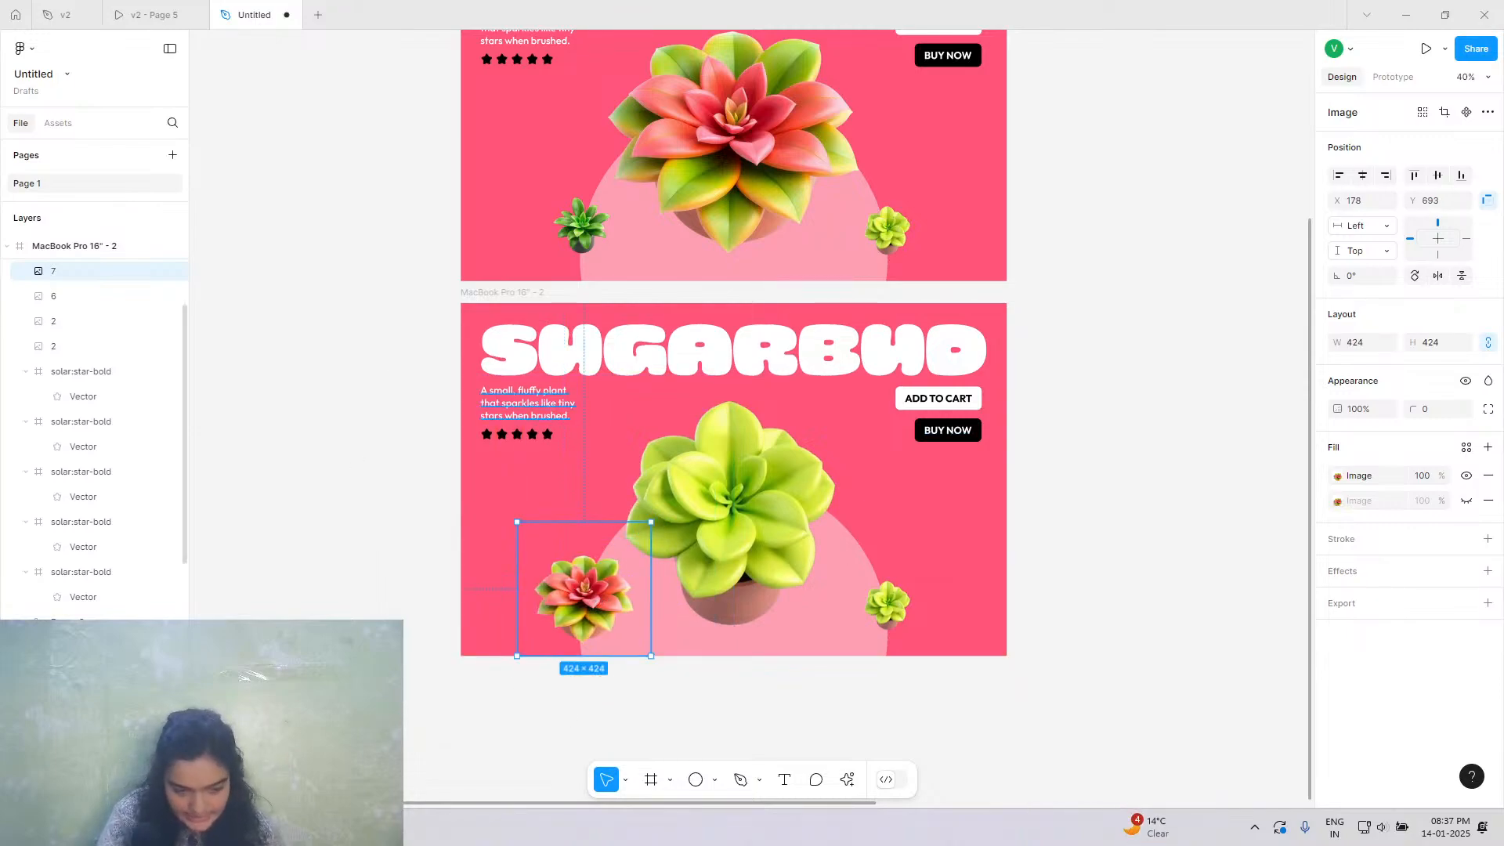
Shrink the copied pink-and-green succulent to about 262 × 262 and place it at X 246, Y 800.
scroll(619, 624, "up", 5)
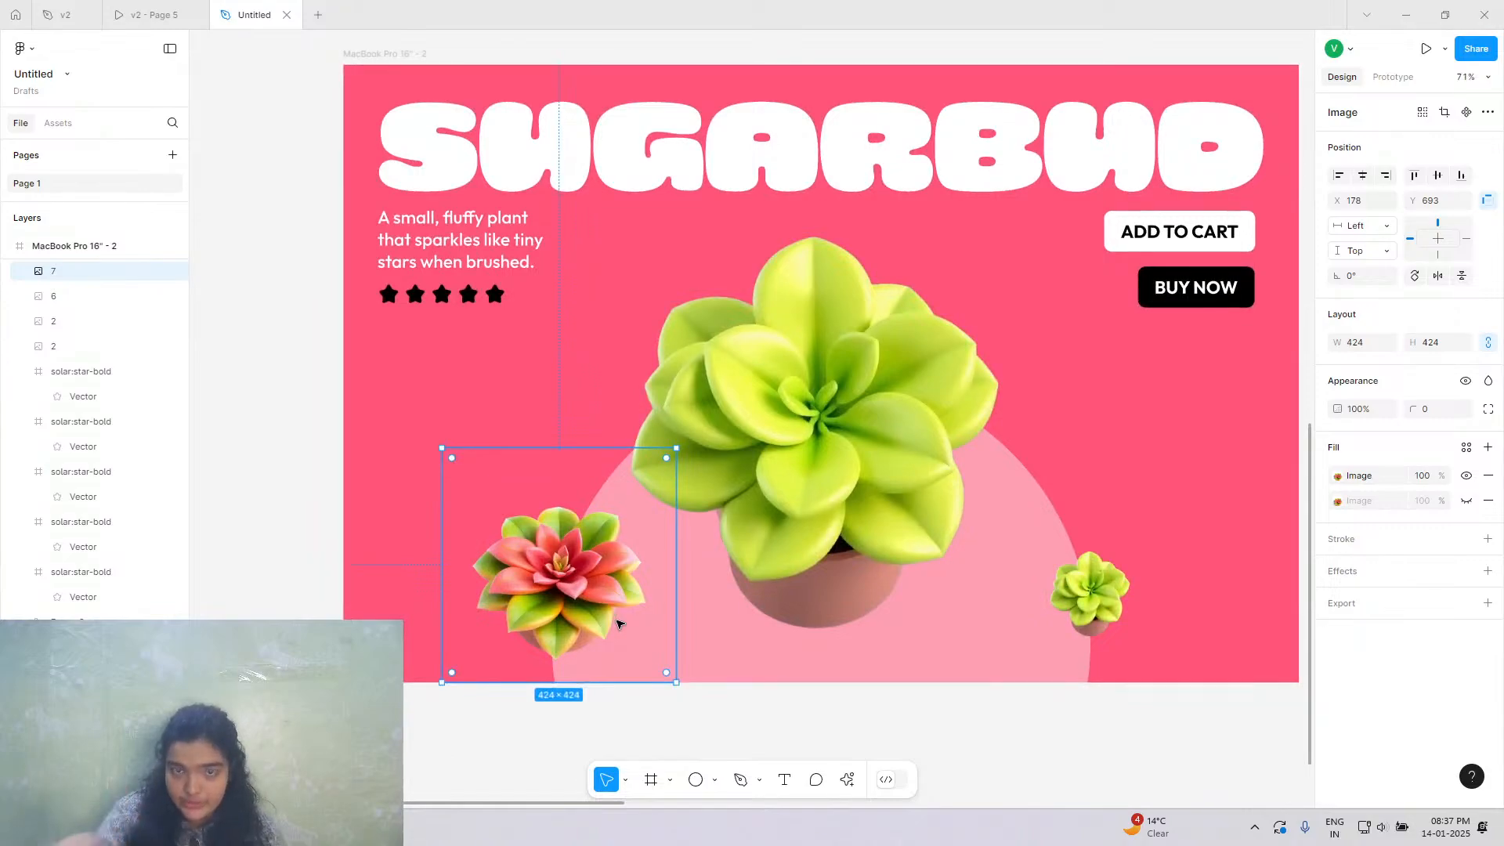
scroll(540, 568, "up", 5)
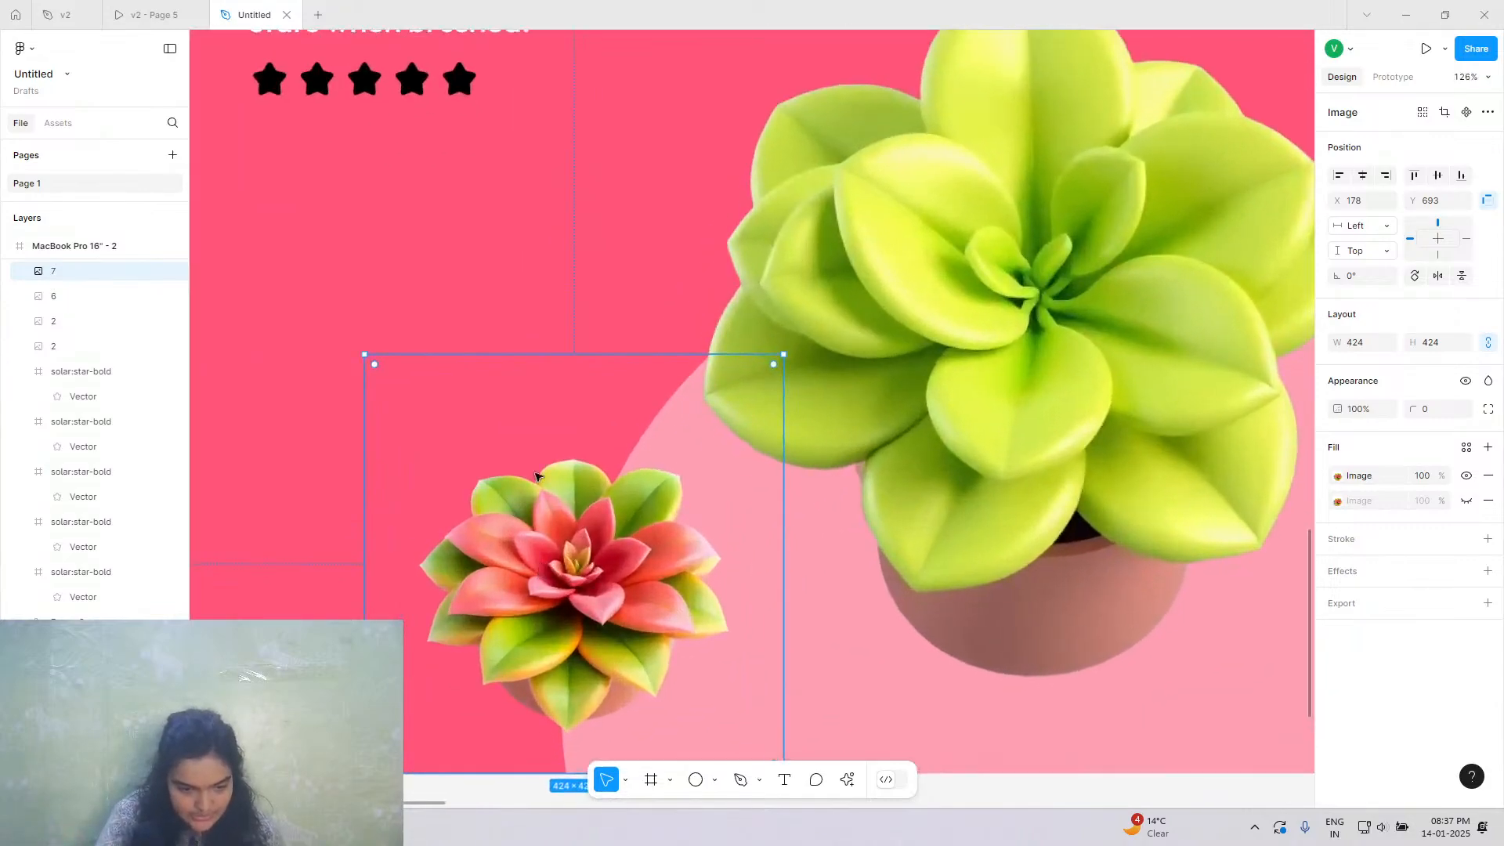
left_click_drag(570, 359, 569, 517)
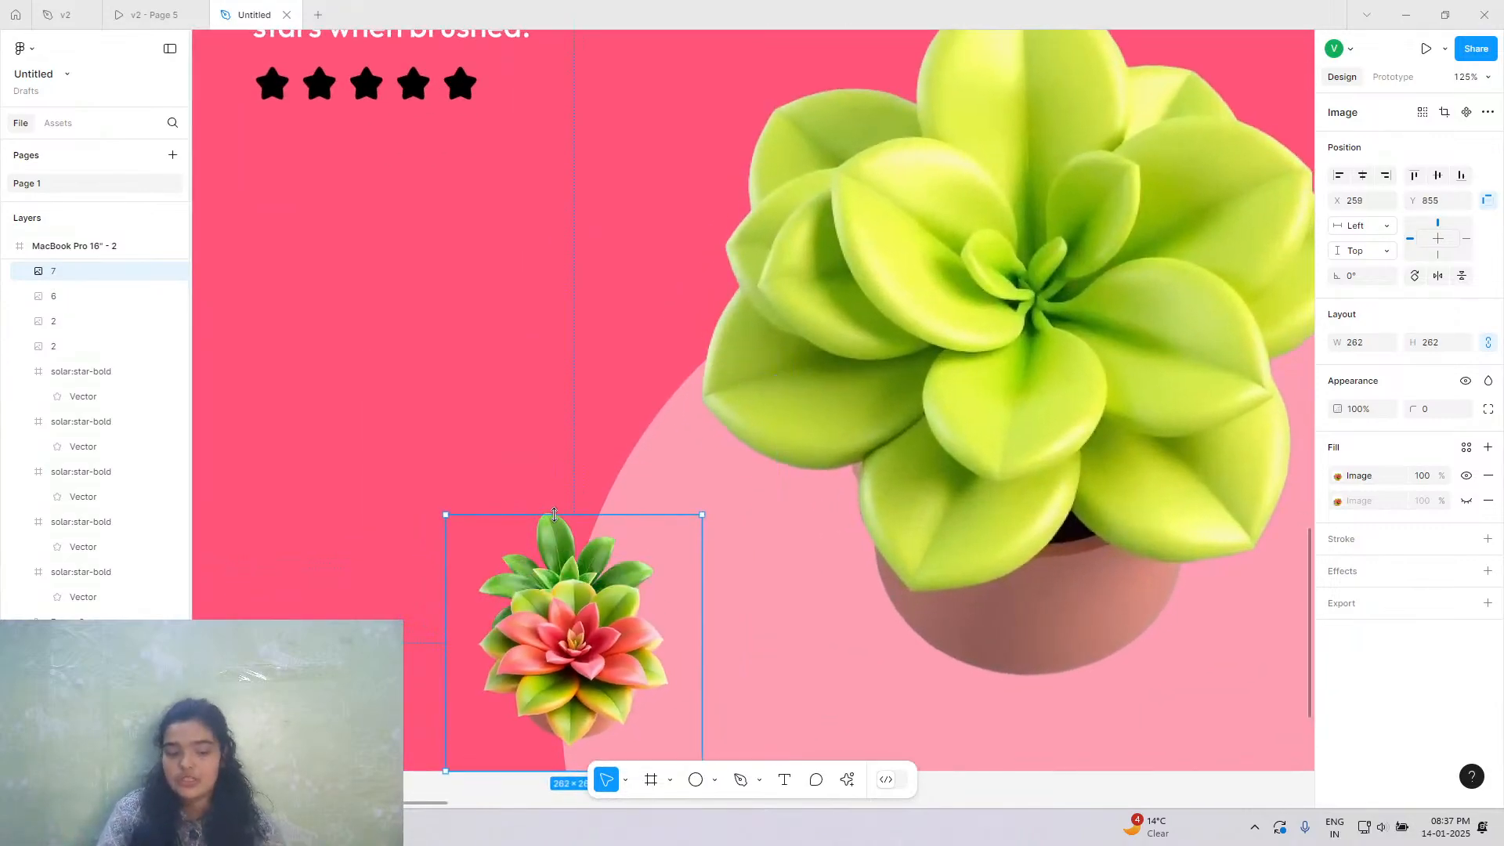
left_click_drag(567, 730, 553, 675)
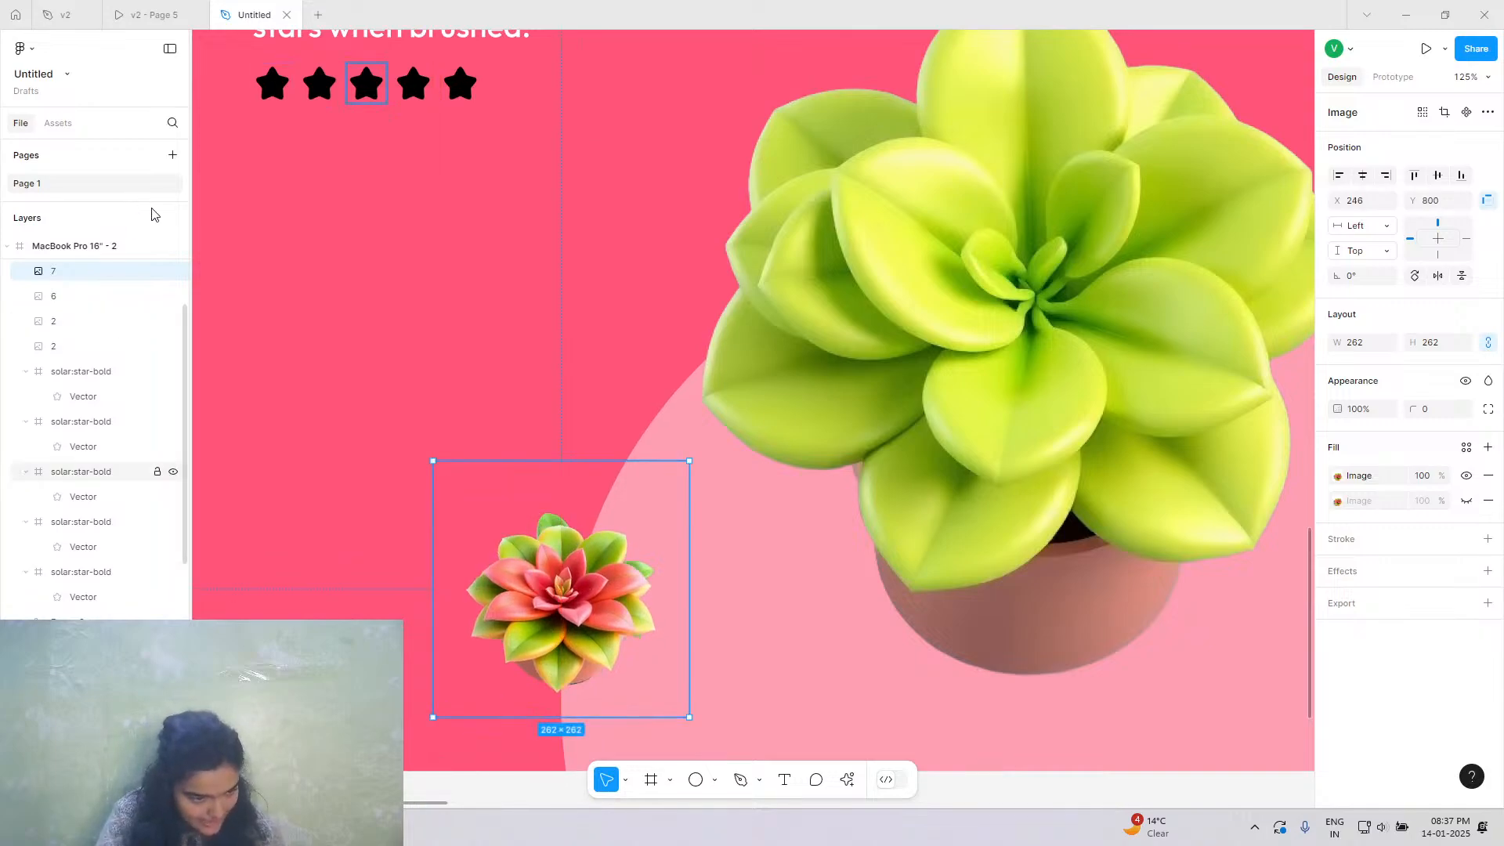
Lock the small pink-and-green succulent and delete the dark-green plant behind it.
left_click(157, 272)
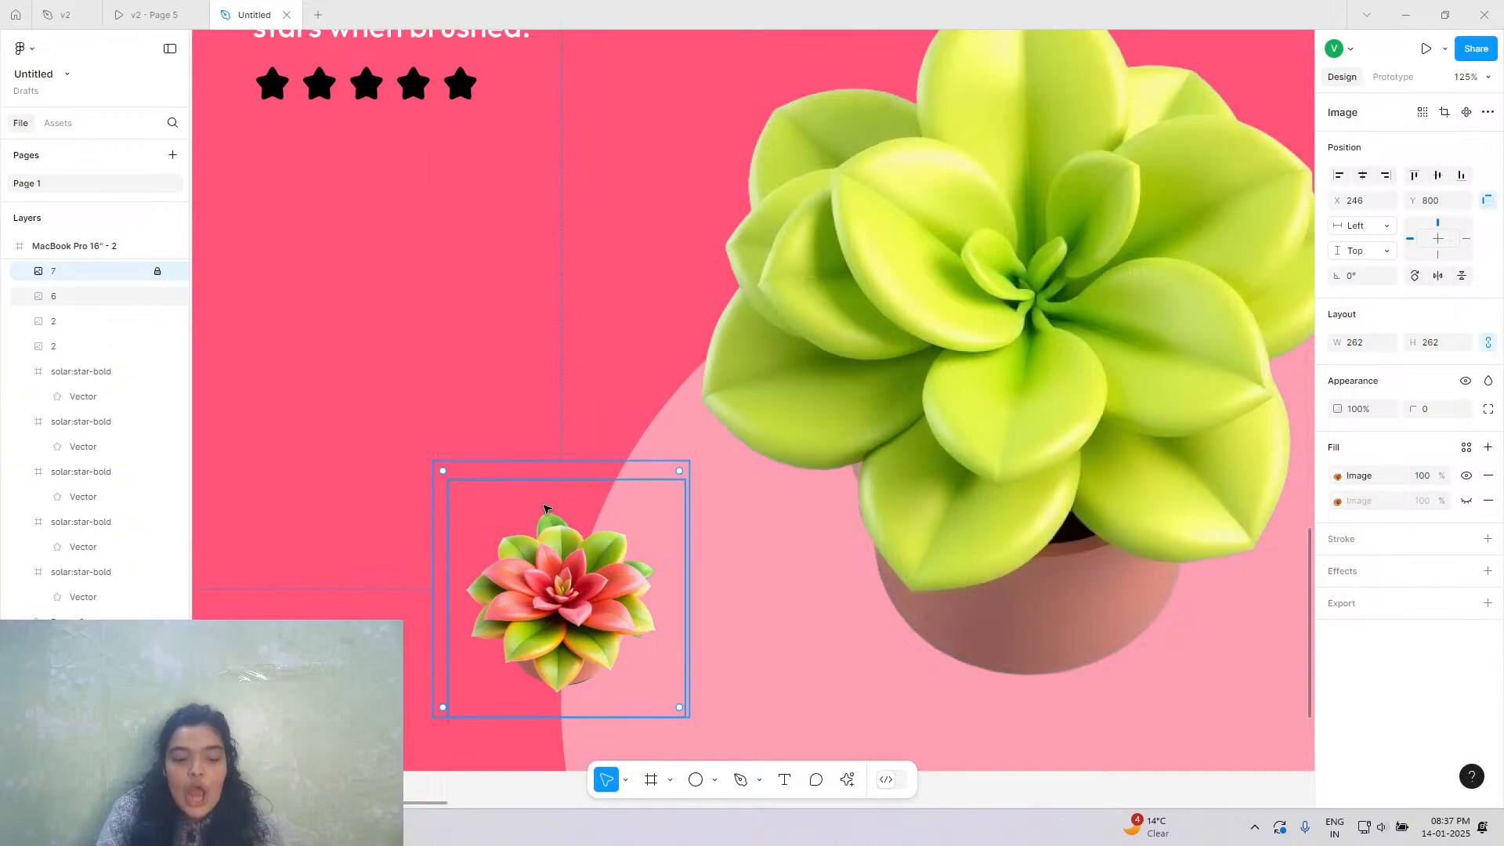
left_click(546, 509)
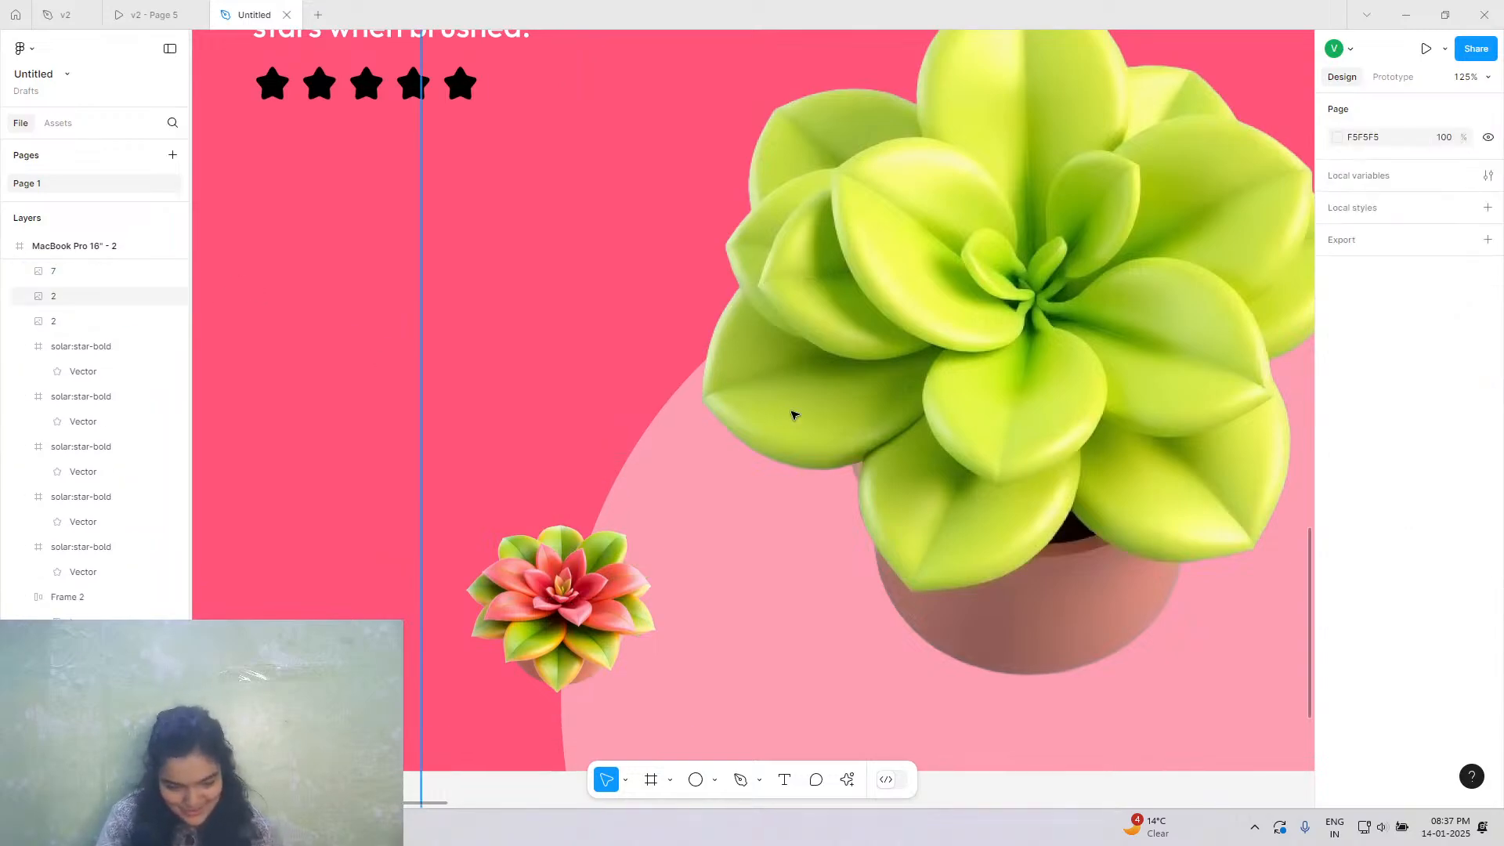
scroll(792, 413, "down", 3)
scroll(792, 413, "down", 3)
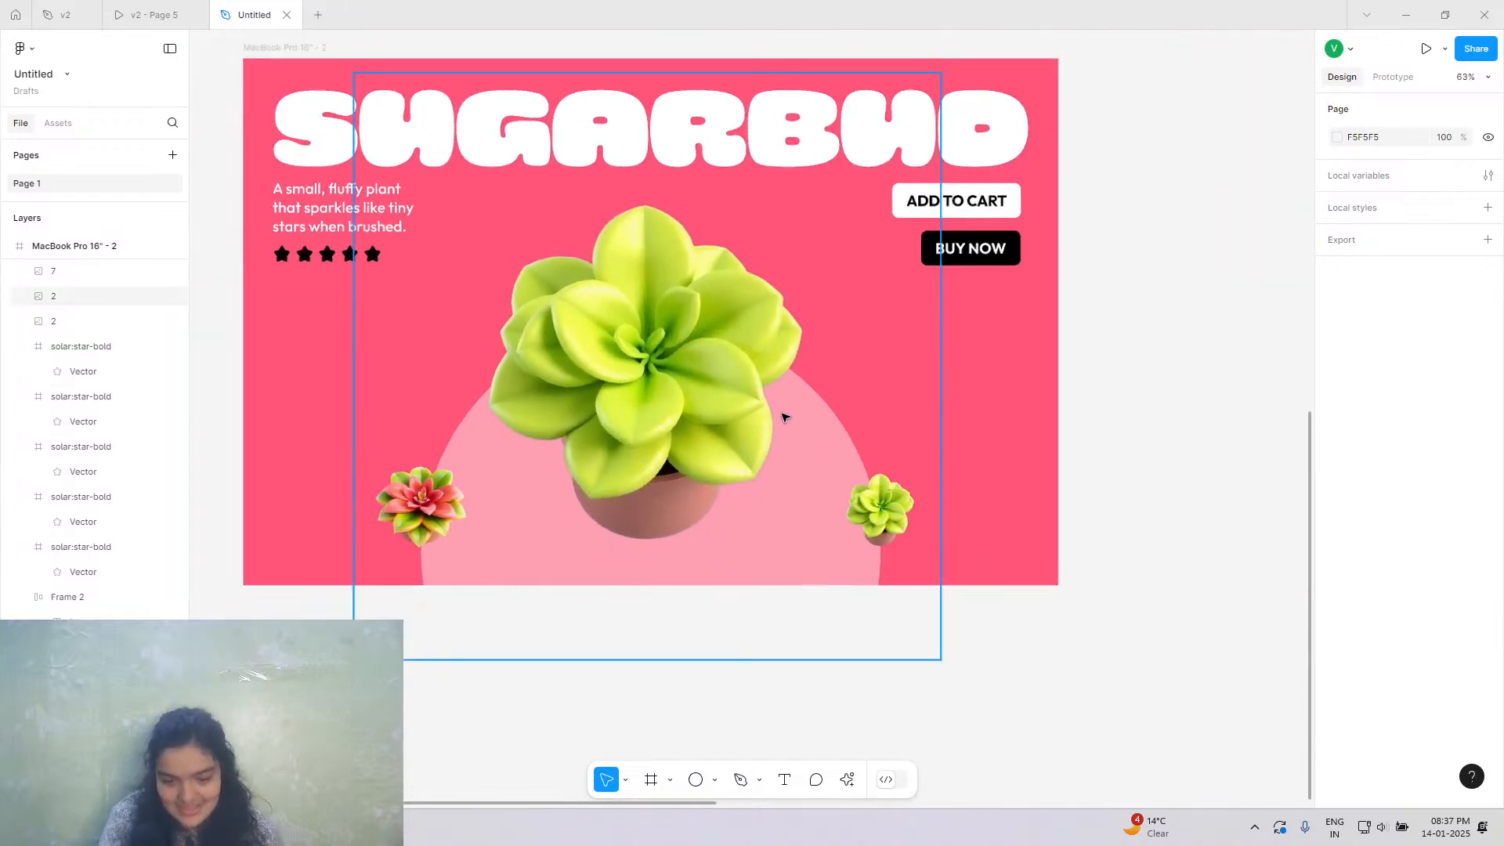
Copy the pale-pink succulent in the white pot over the second frame's small lime-green plant, sized 220 × 220 at X 1241, Y 842.
scroll(785, 417, "up", 2)
scroll(784, 417, "down", 3)
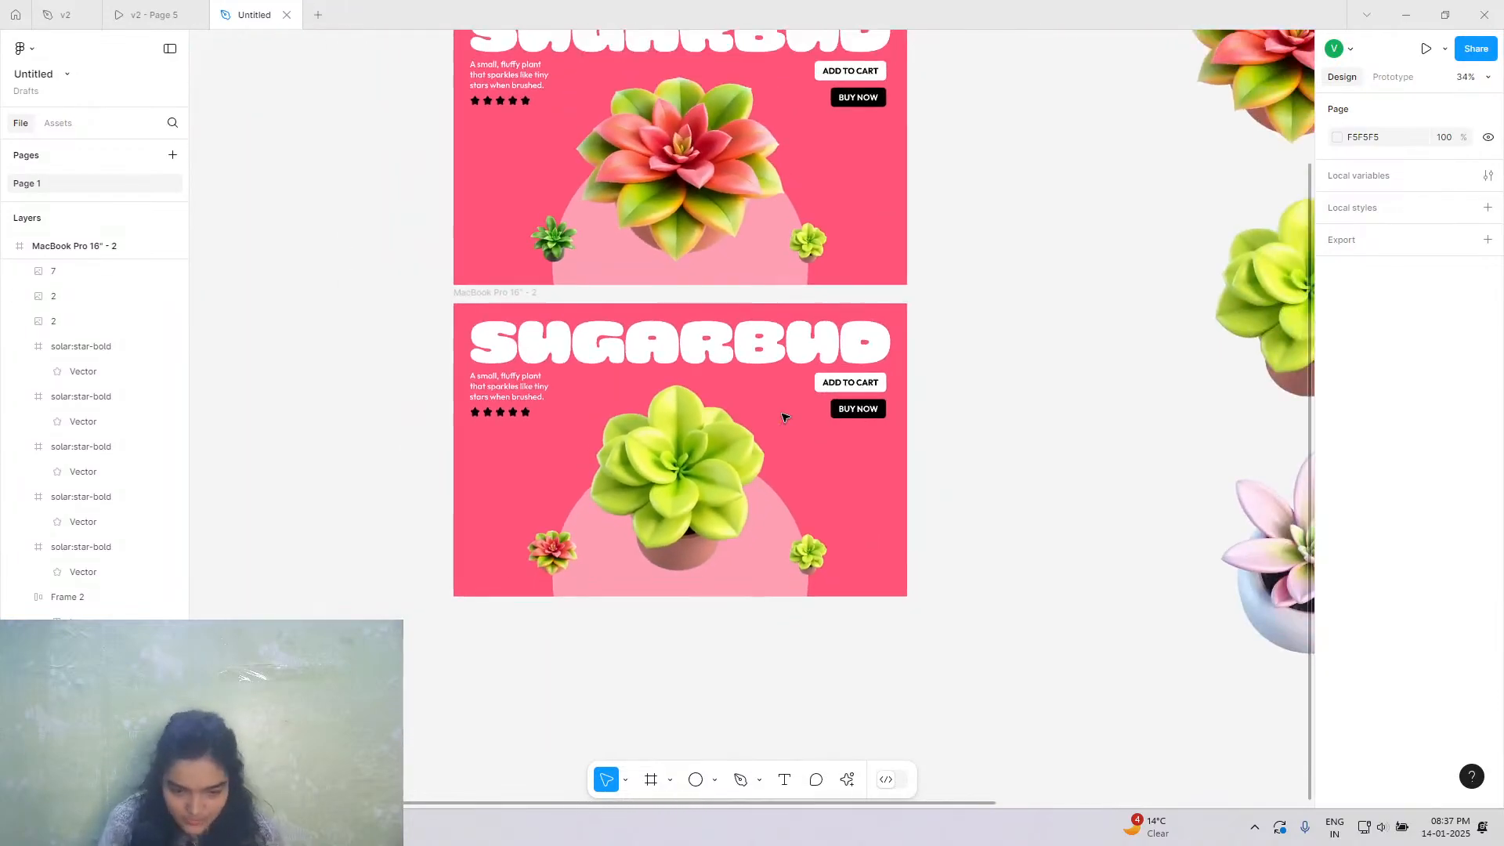
scroll(784, 416, "right", 3)
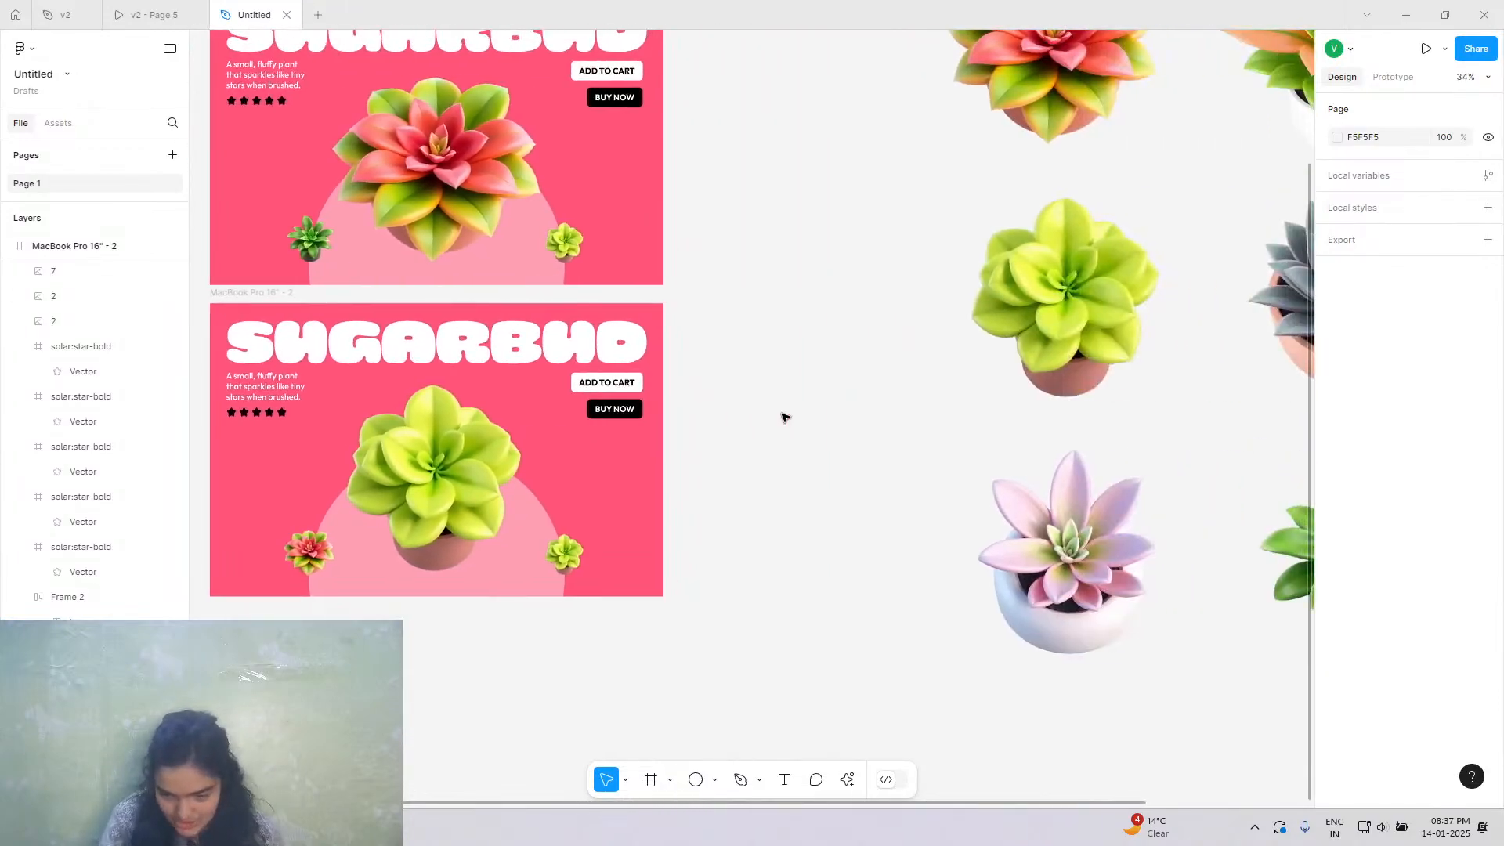
left_click(1033, 517)
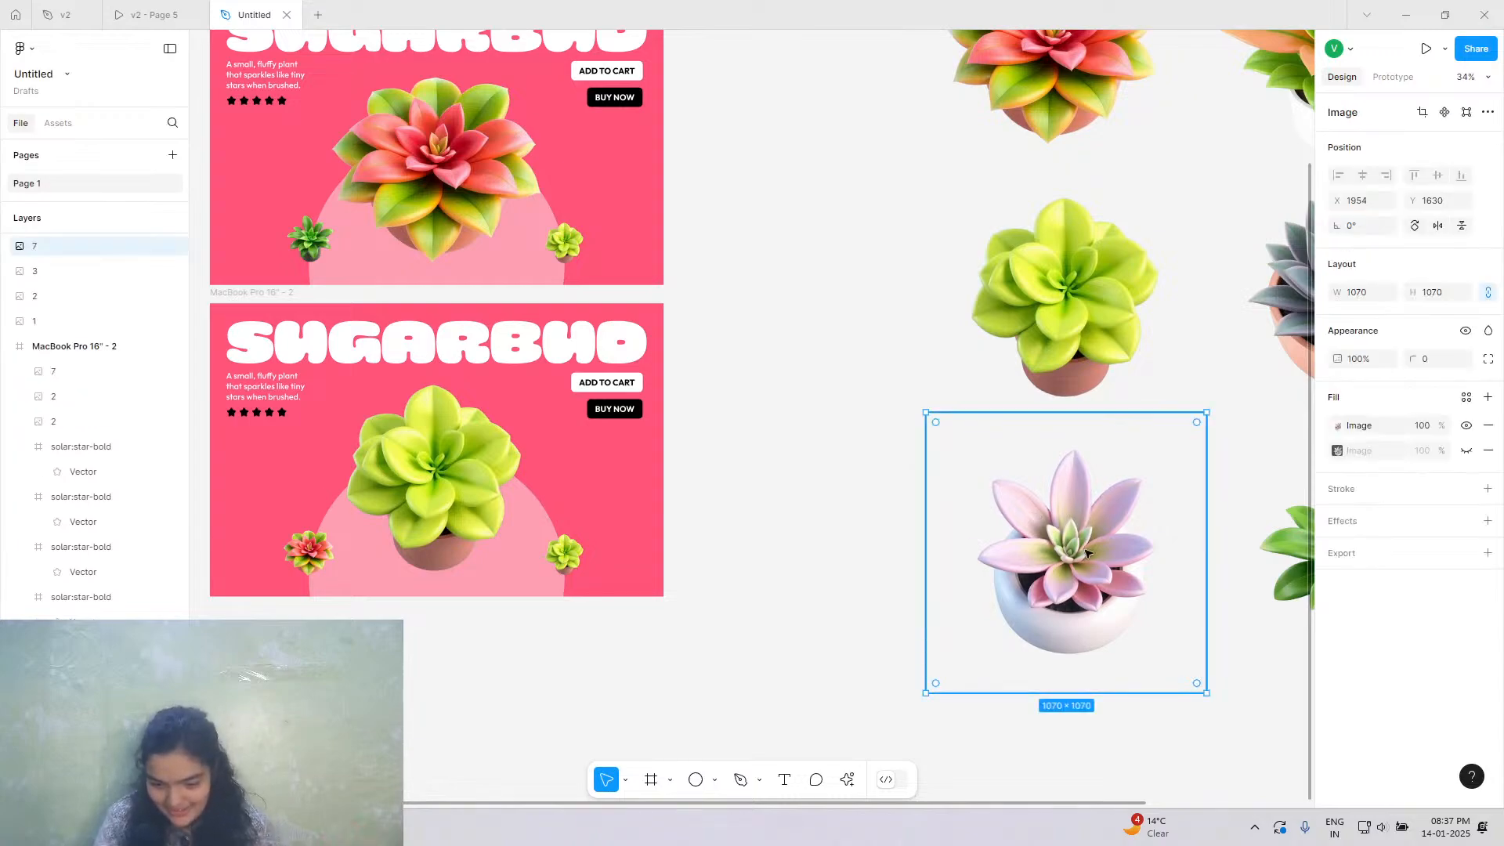
left_click_drag(1032, 517, 602, 534)
right_click(602, 534)
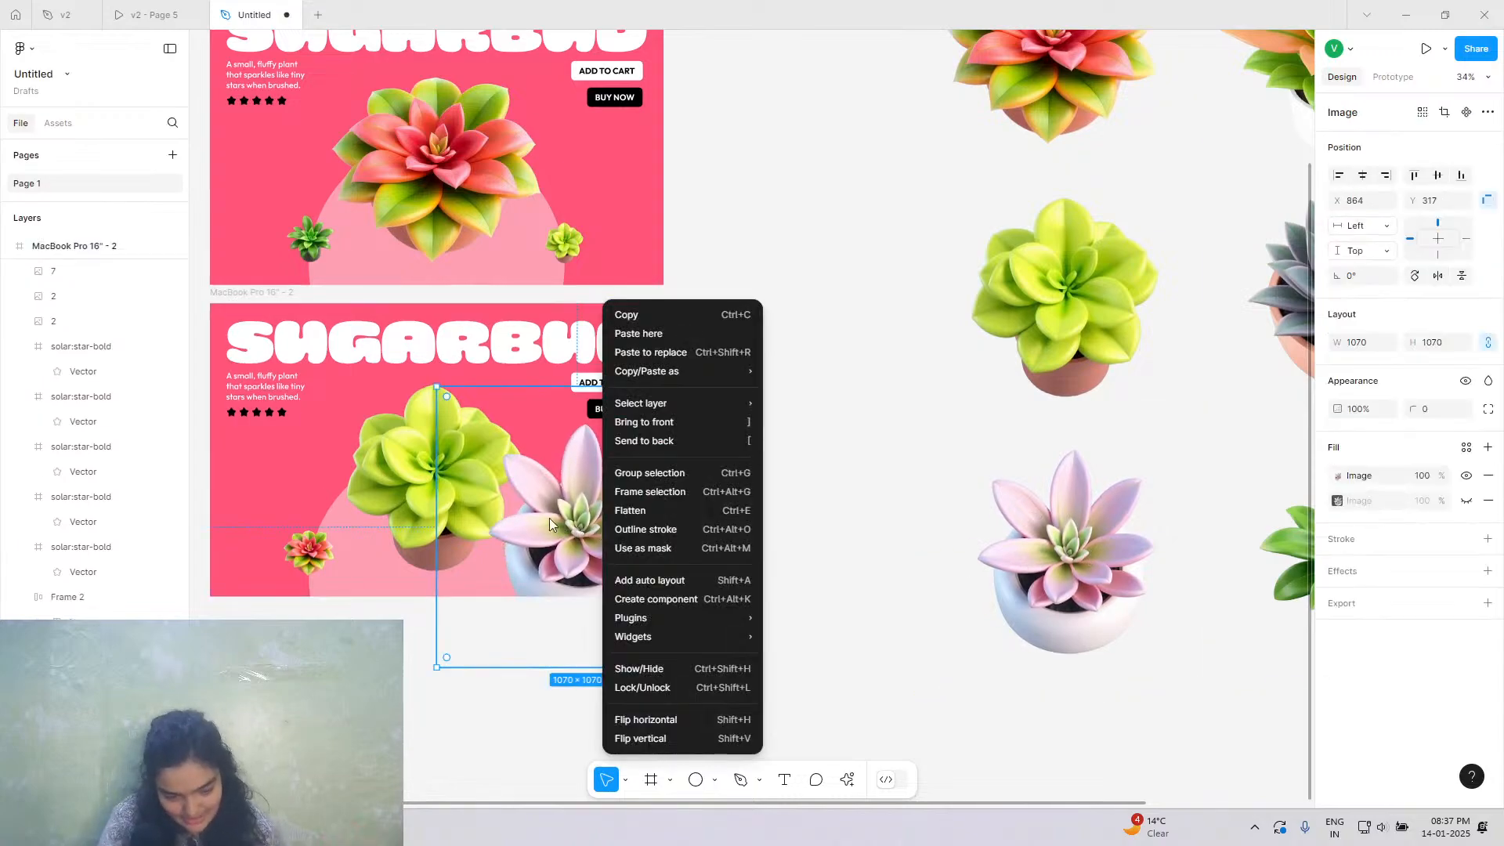
key("Escape")
left_click_drag(569, 668, 571, 556)
scroll(570, 556, "up", 10)
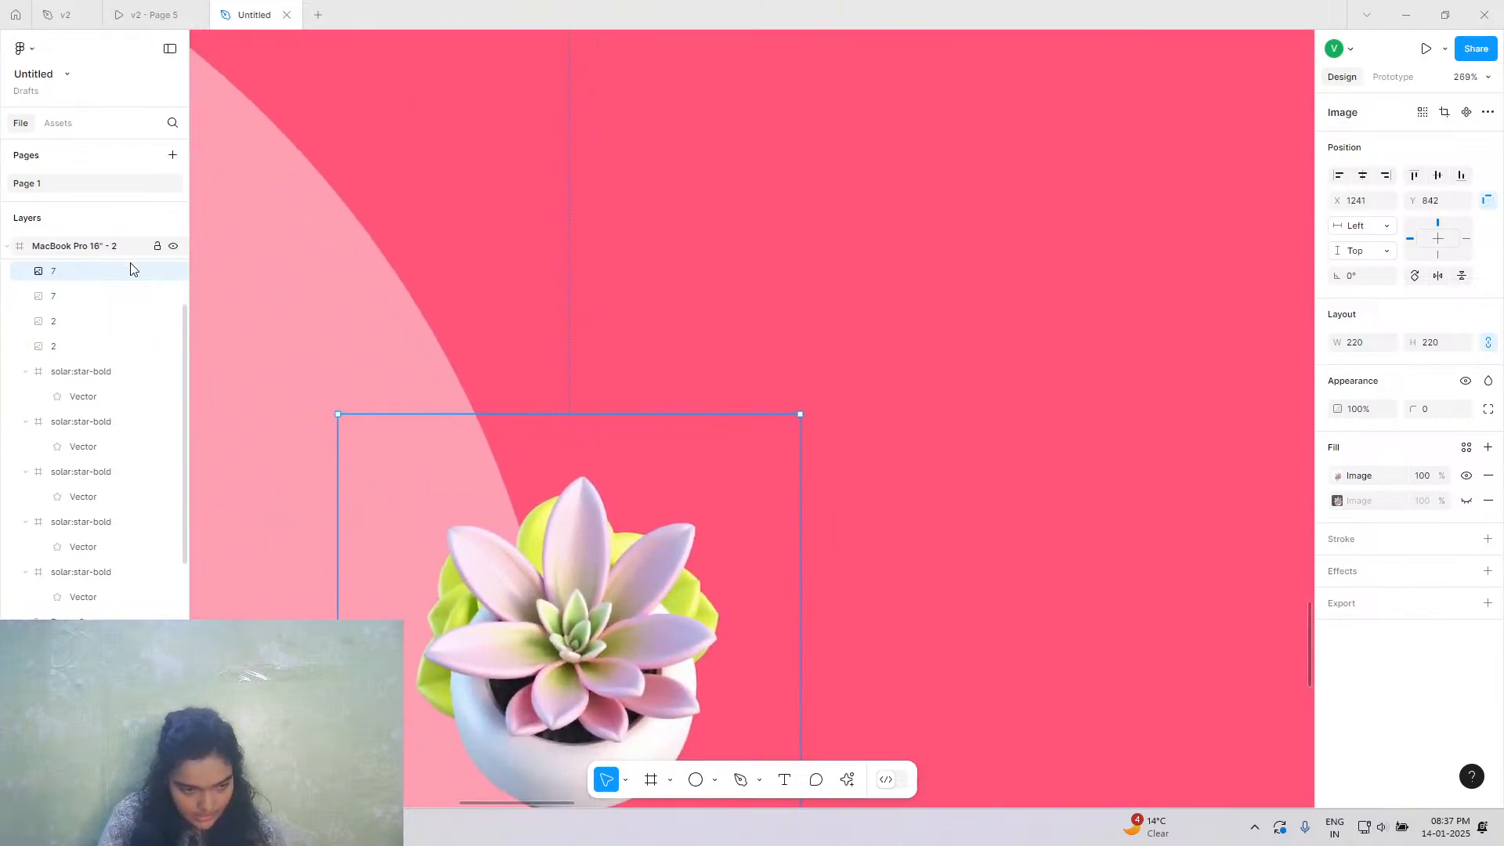
Lock the pale-pink succulent and the large lime-green plant, and remove the visible image fill from the small lime-green plant behind.
scroll(501, 606, "down", 1)
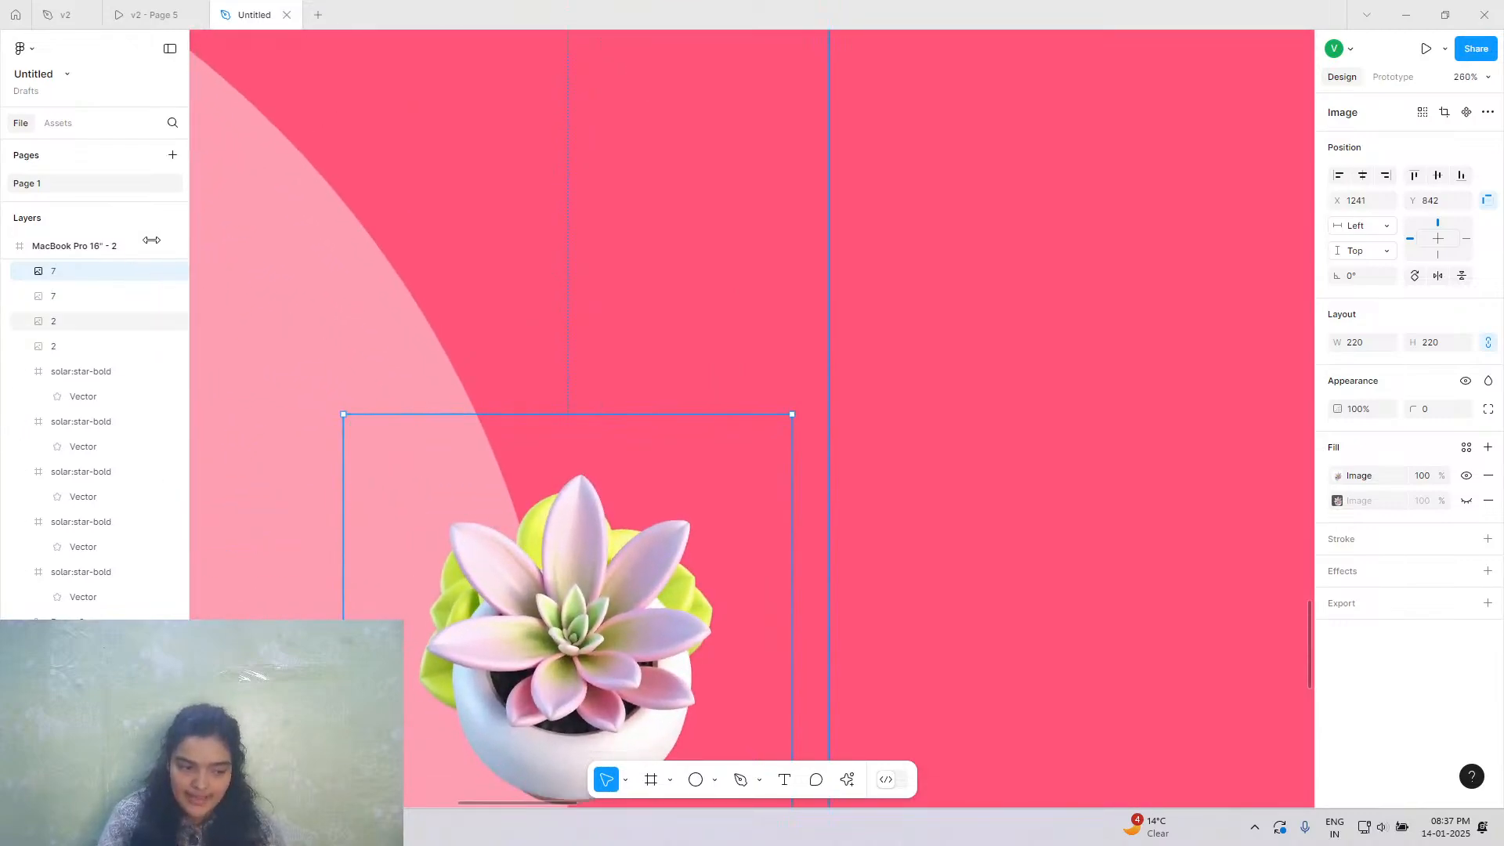
left_click(159, 273)
scroll(584, 302, "down", 3)
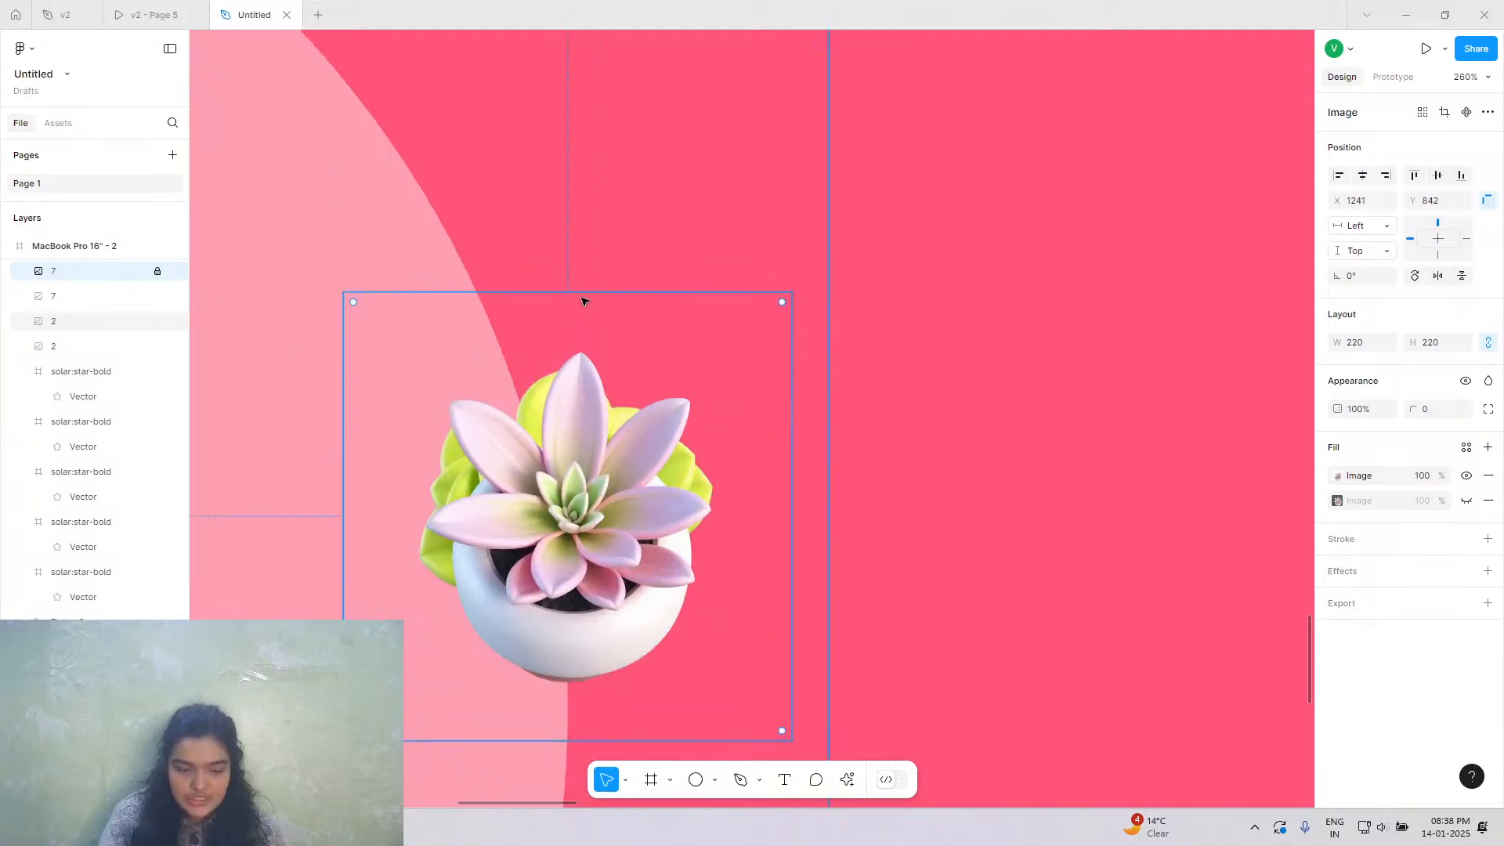
left_click(605, 671)
double_click(588, 558)
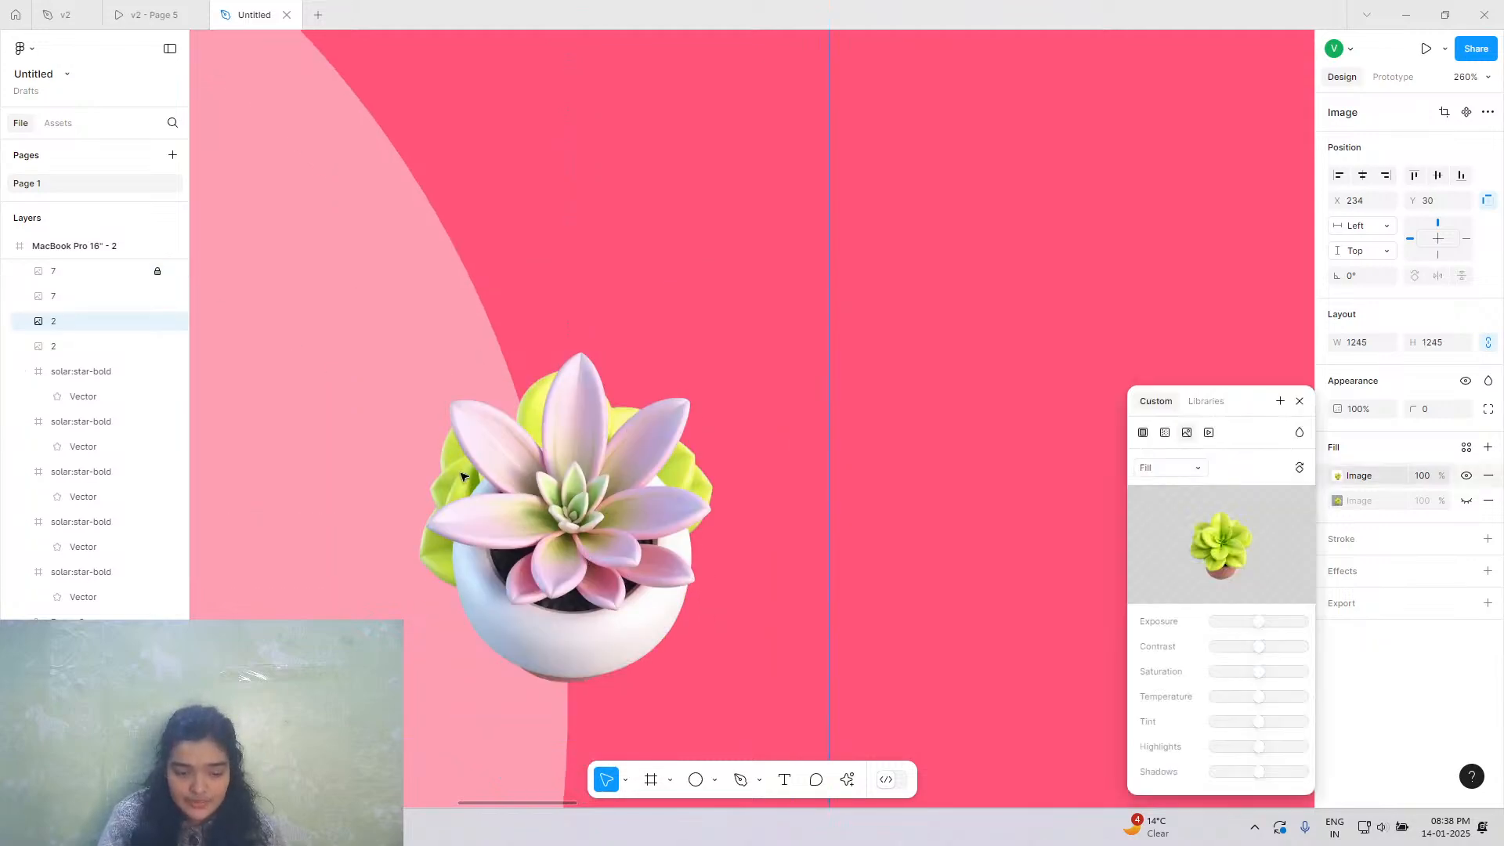
left_click(157, 321)
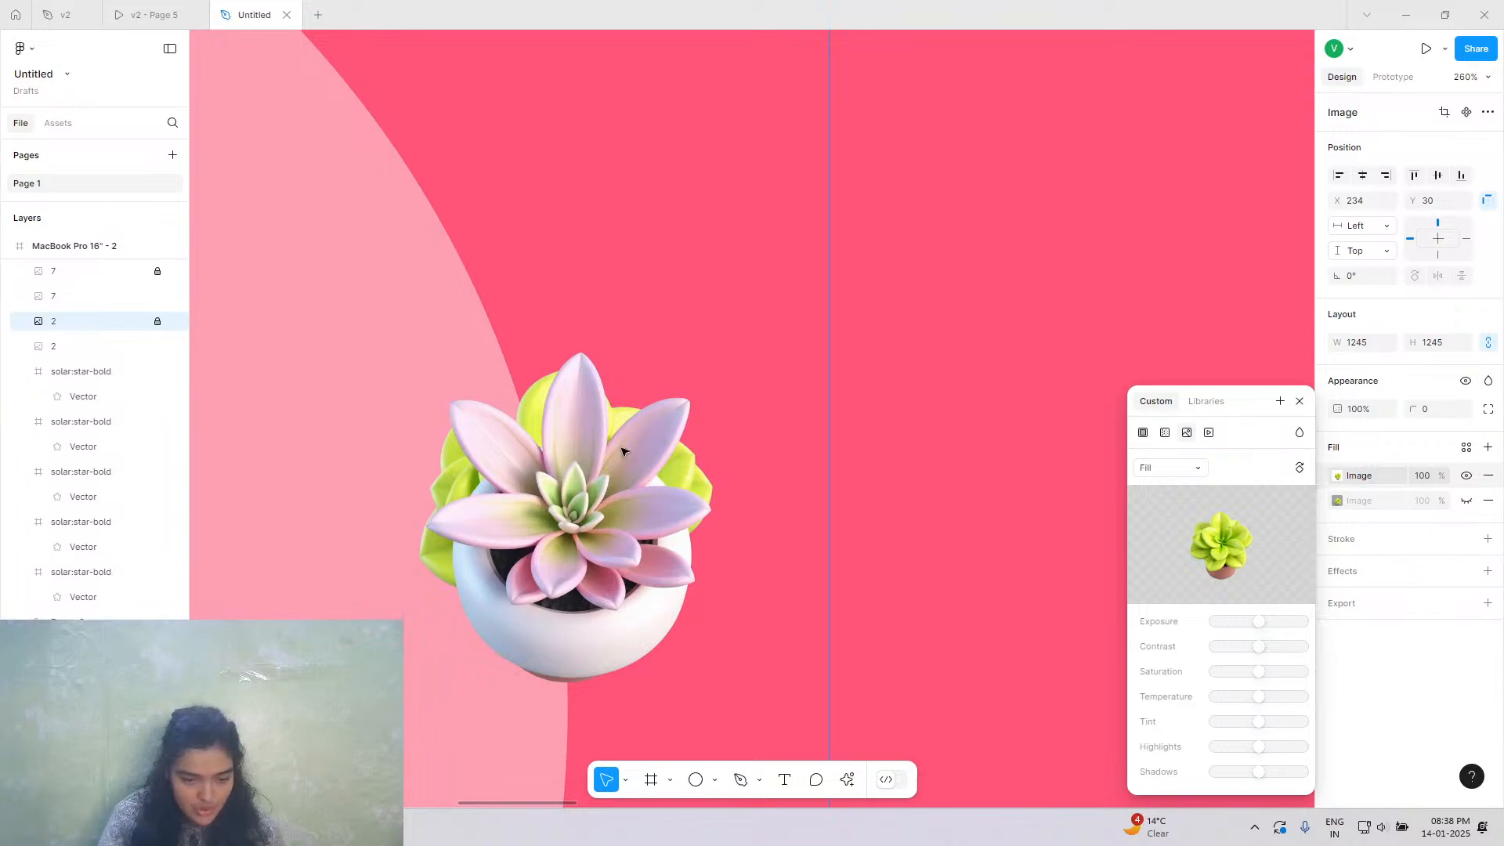
left_click(491, 604)
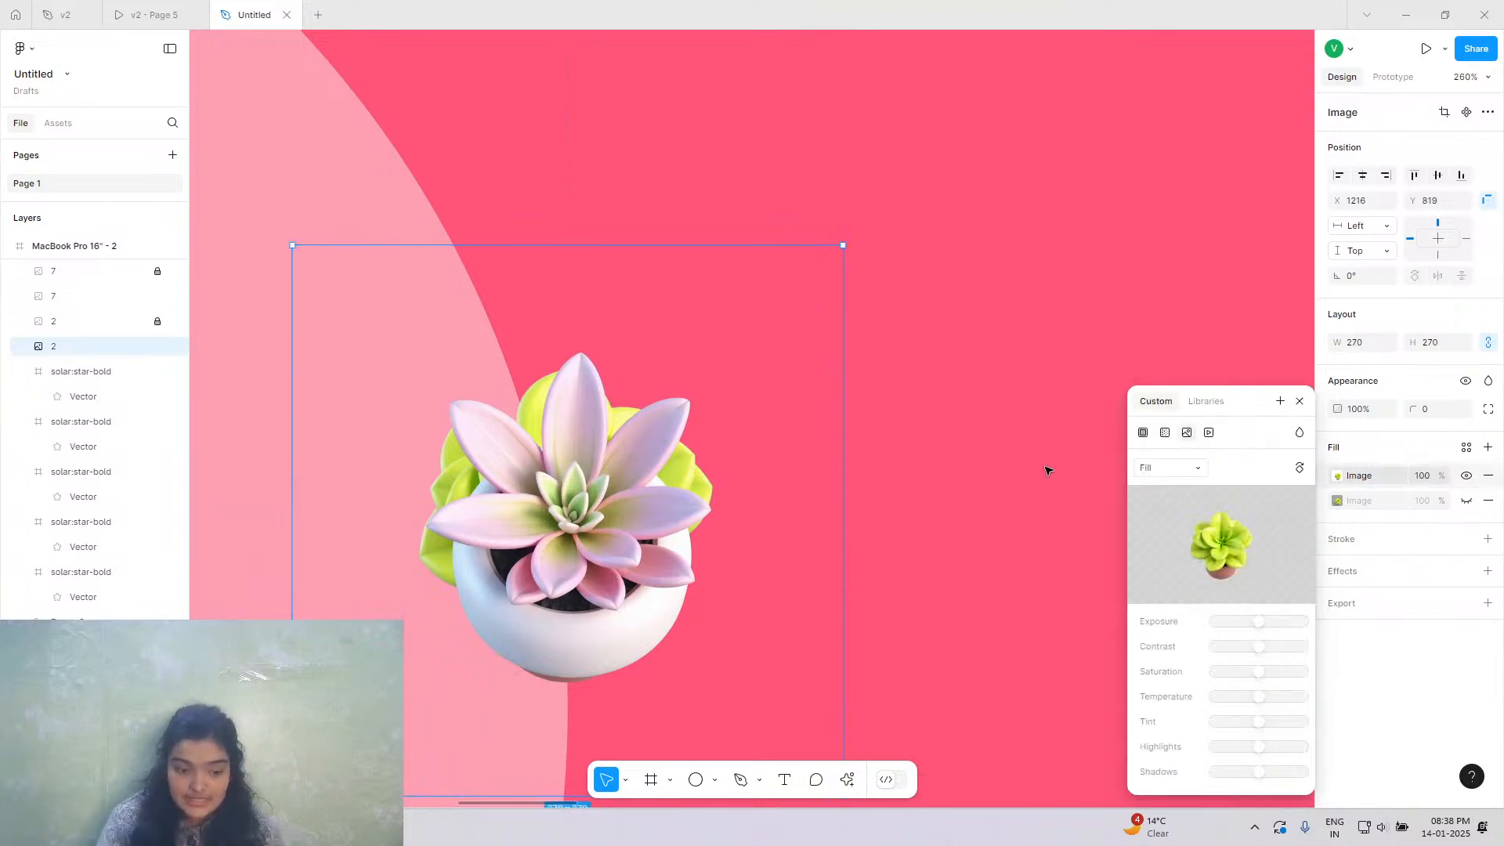
key("Delete")
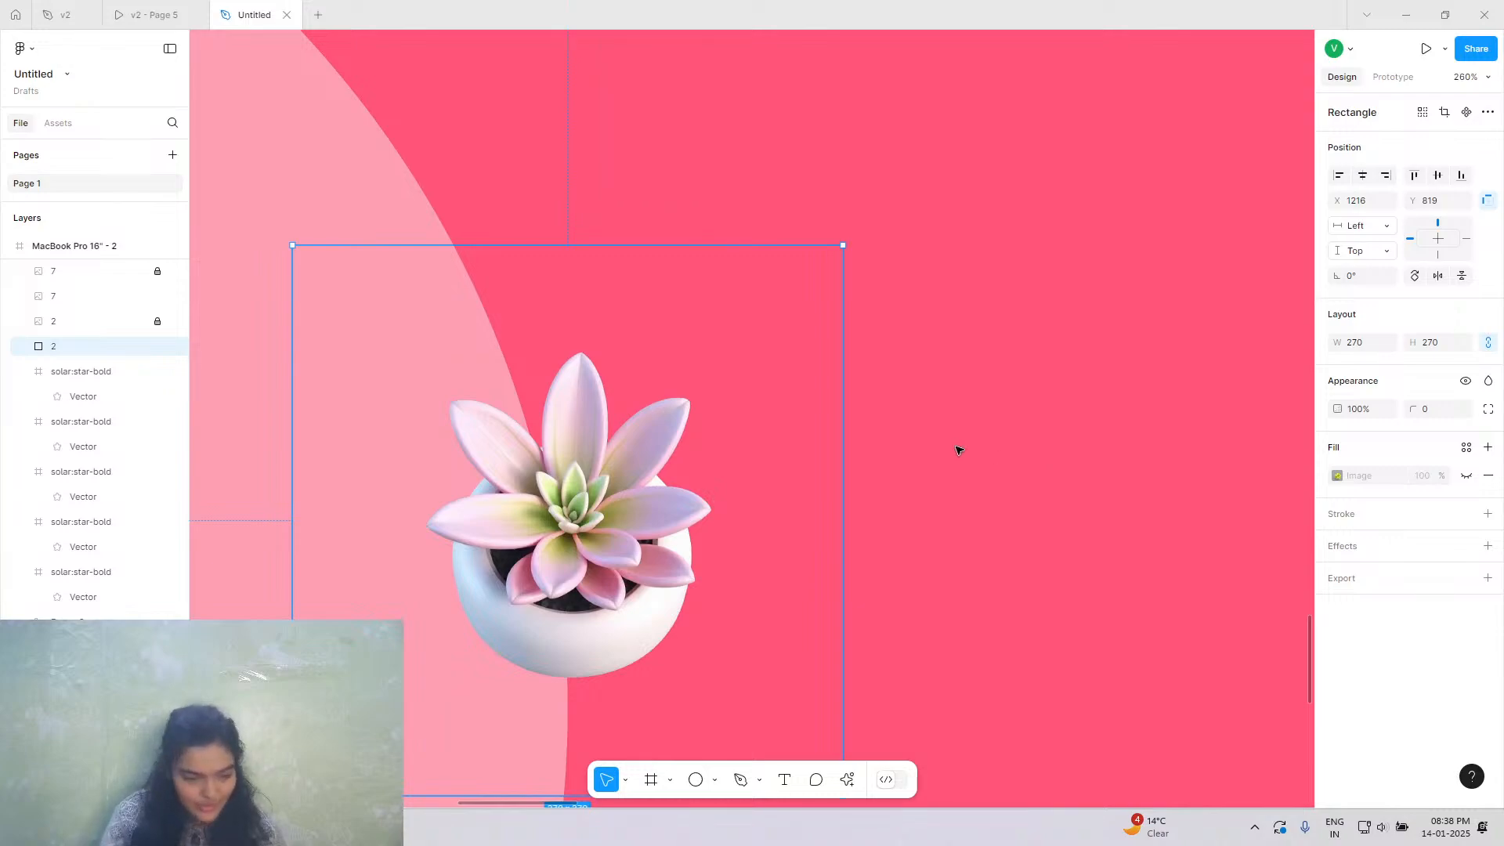
Unlock the large lime-green plant and the small pale-pink succulent in the MacBook Pro 16" - 2 frame.
left_click(155, 275)
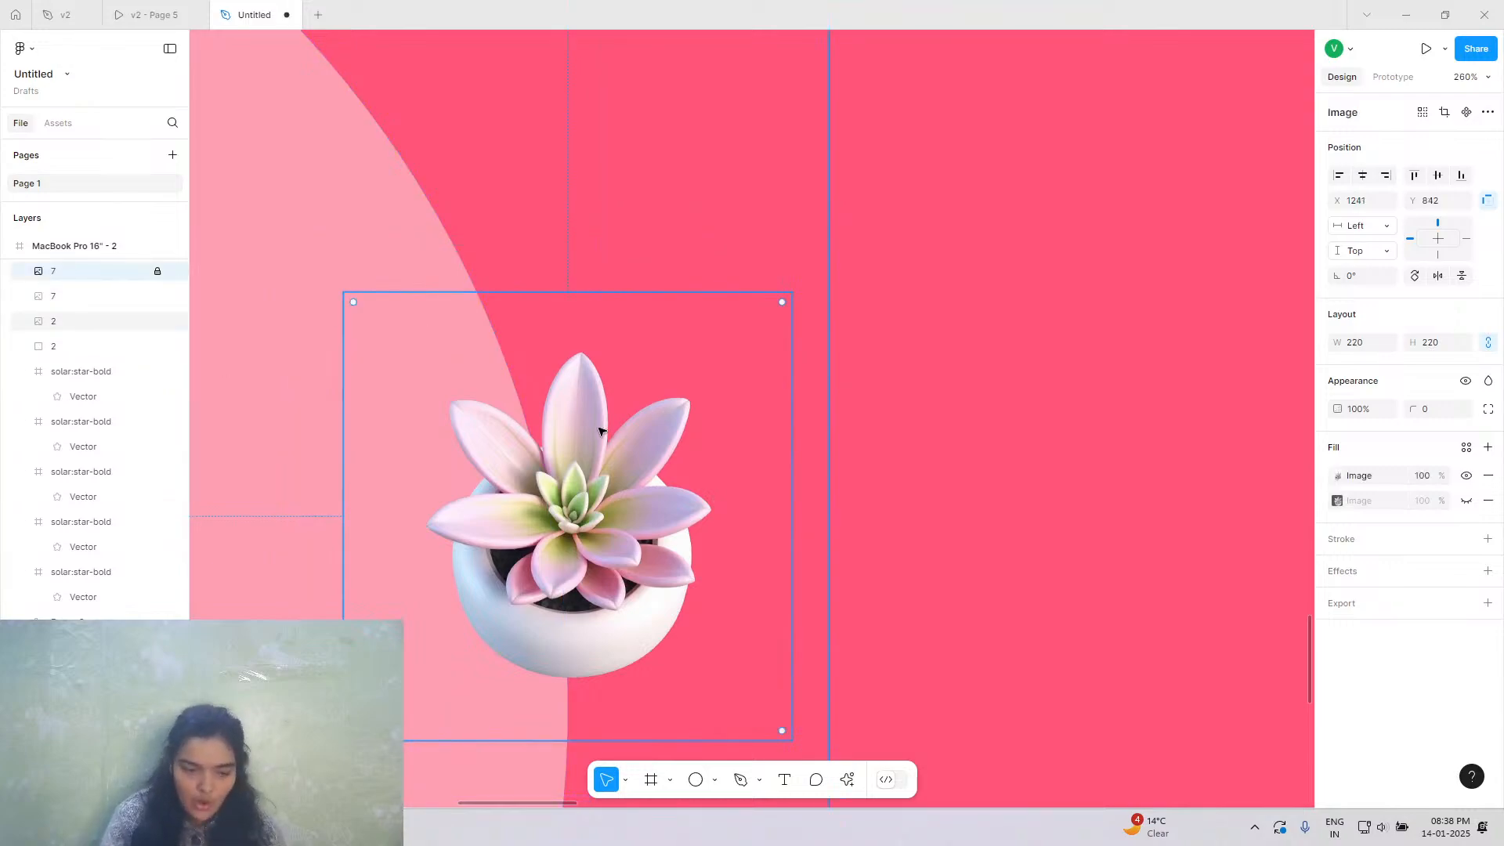
left_click(156, 274)
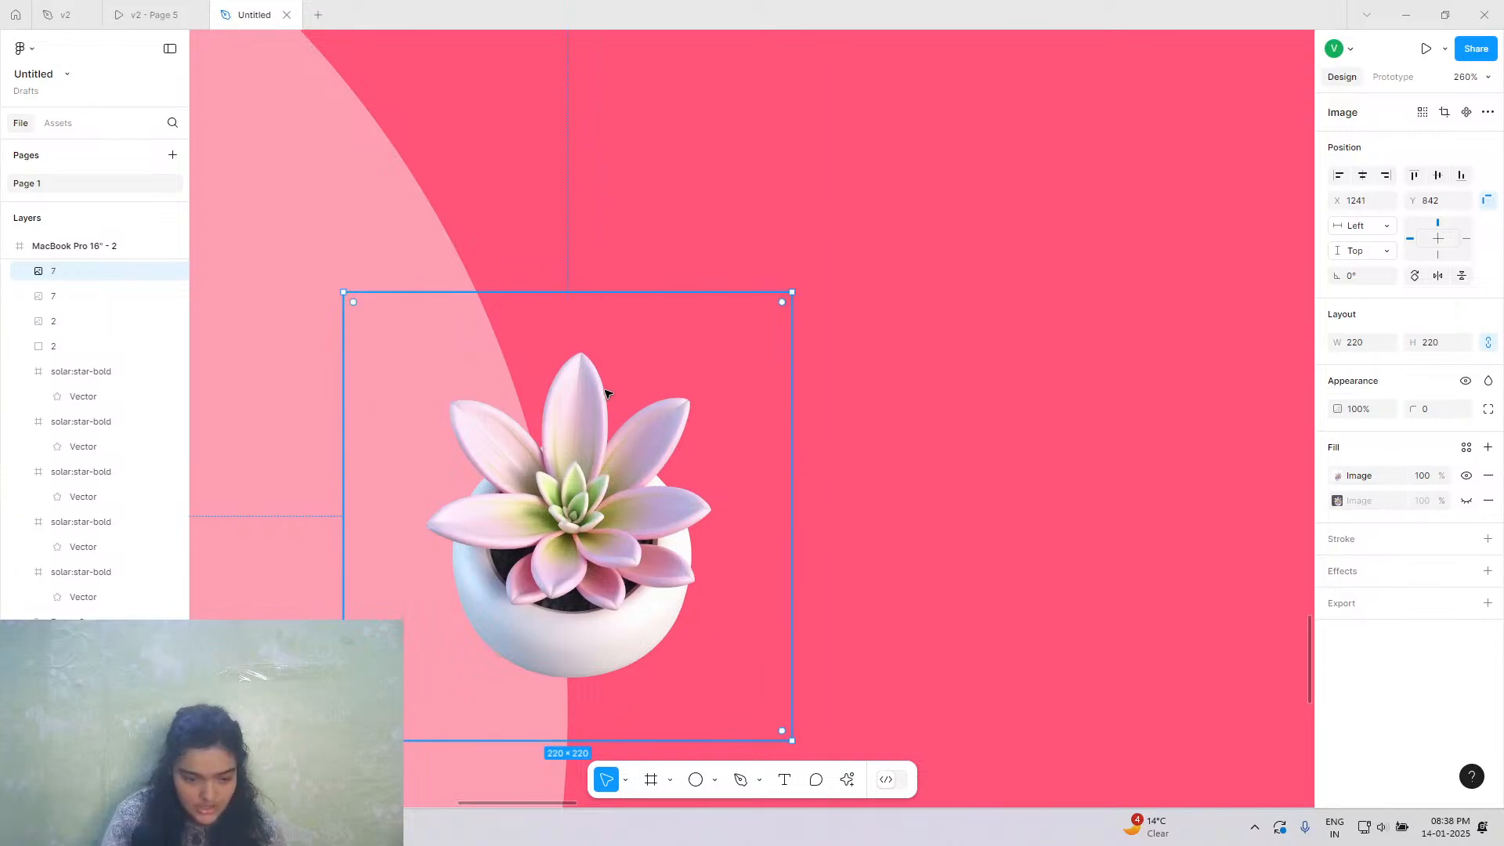
scroll(605, 391, "down", 5)
scroll(606, 392, "down", 5)
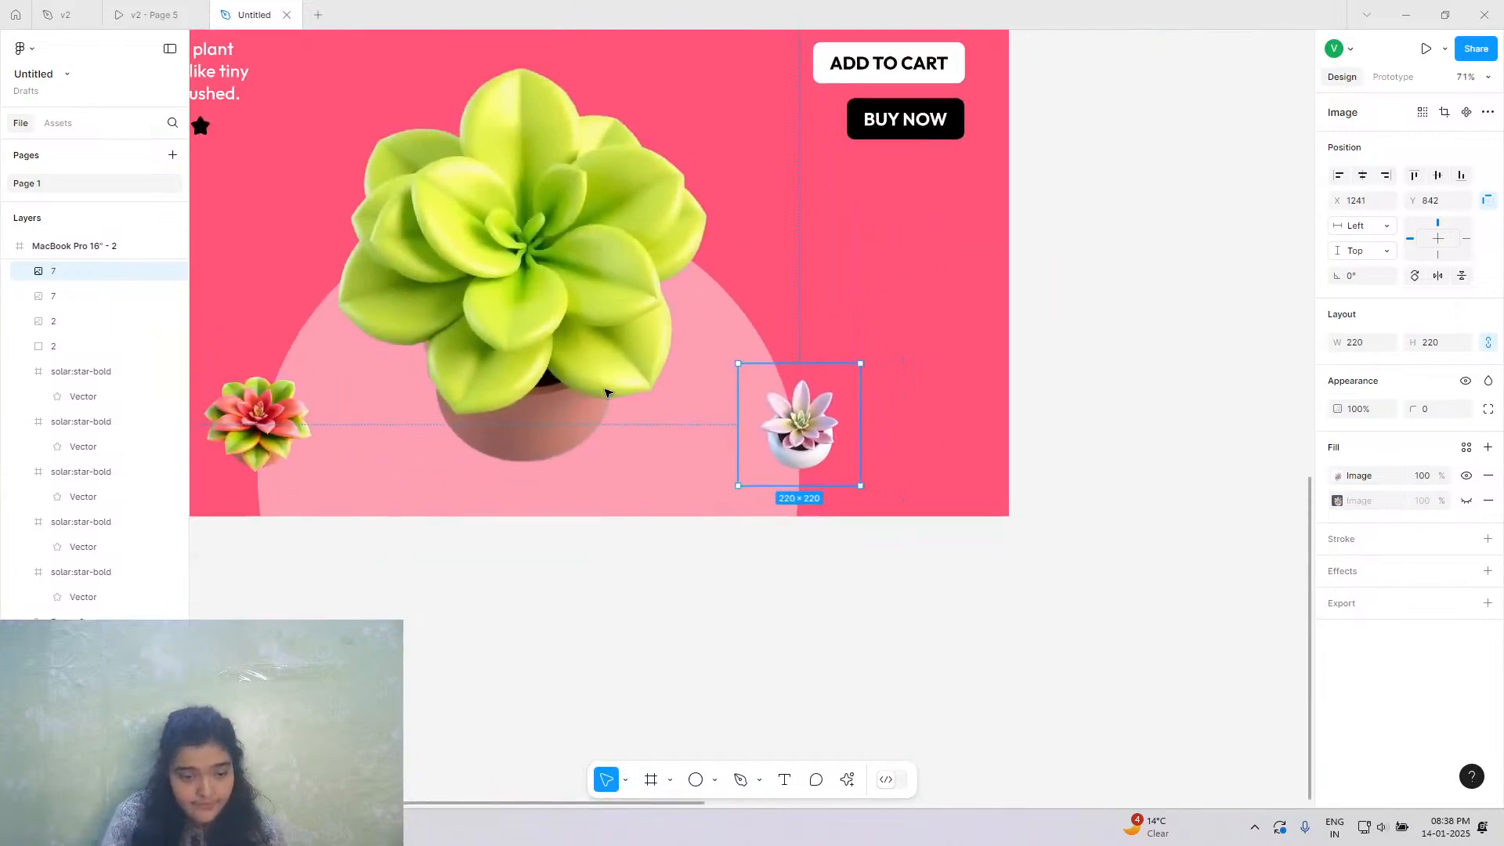
scroll(406, 467, "up", 1)
scroll(531, 258, "up", 2)
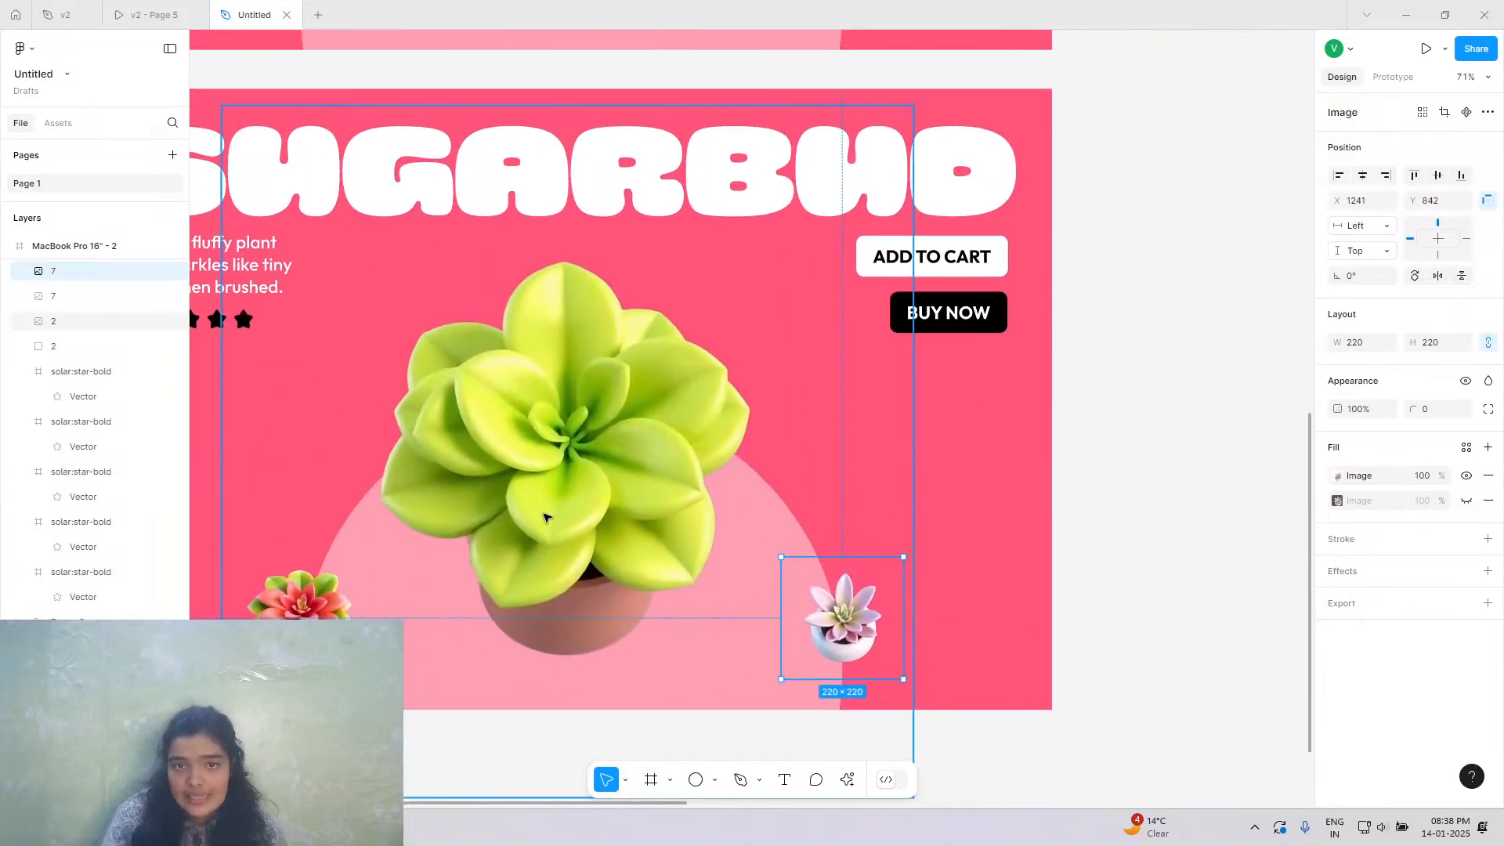
scroll(546, 517, "down", 2)
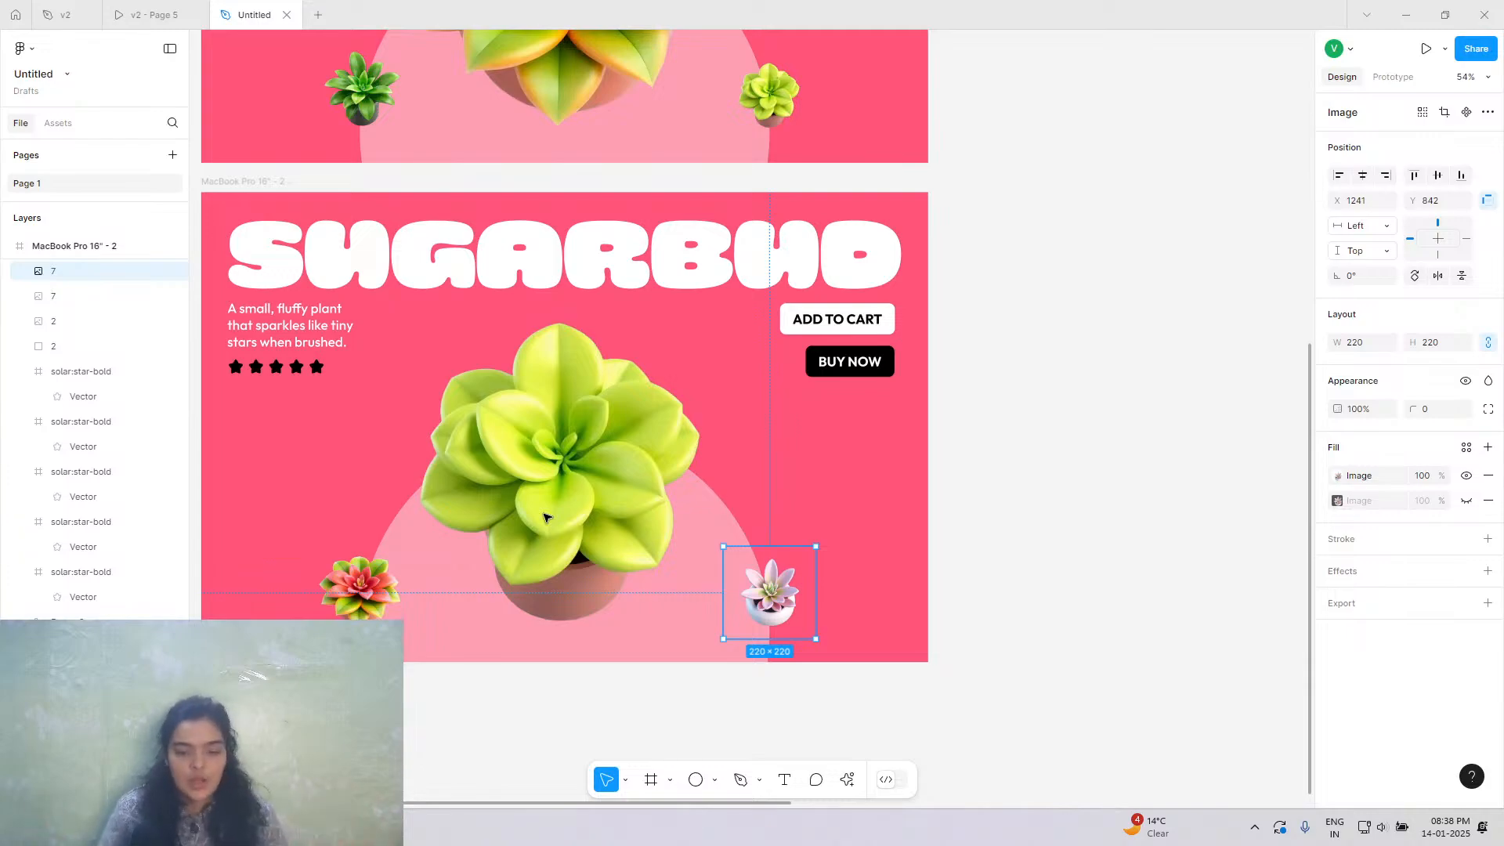
scroll(546, 517, "left", 5)
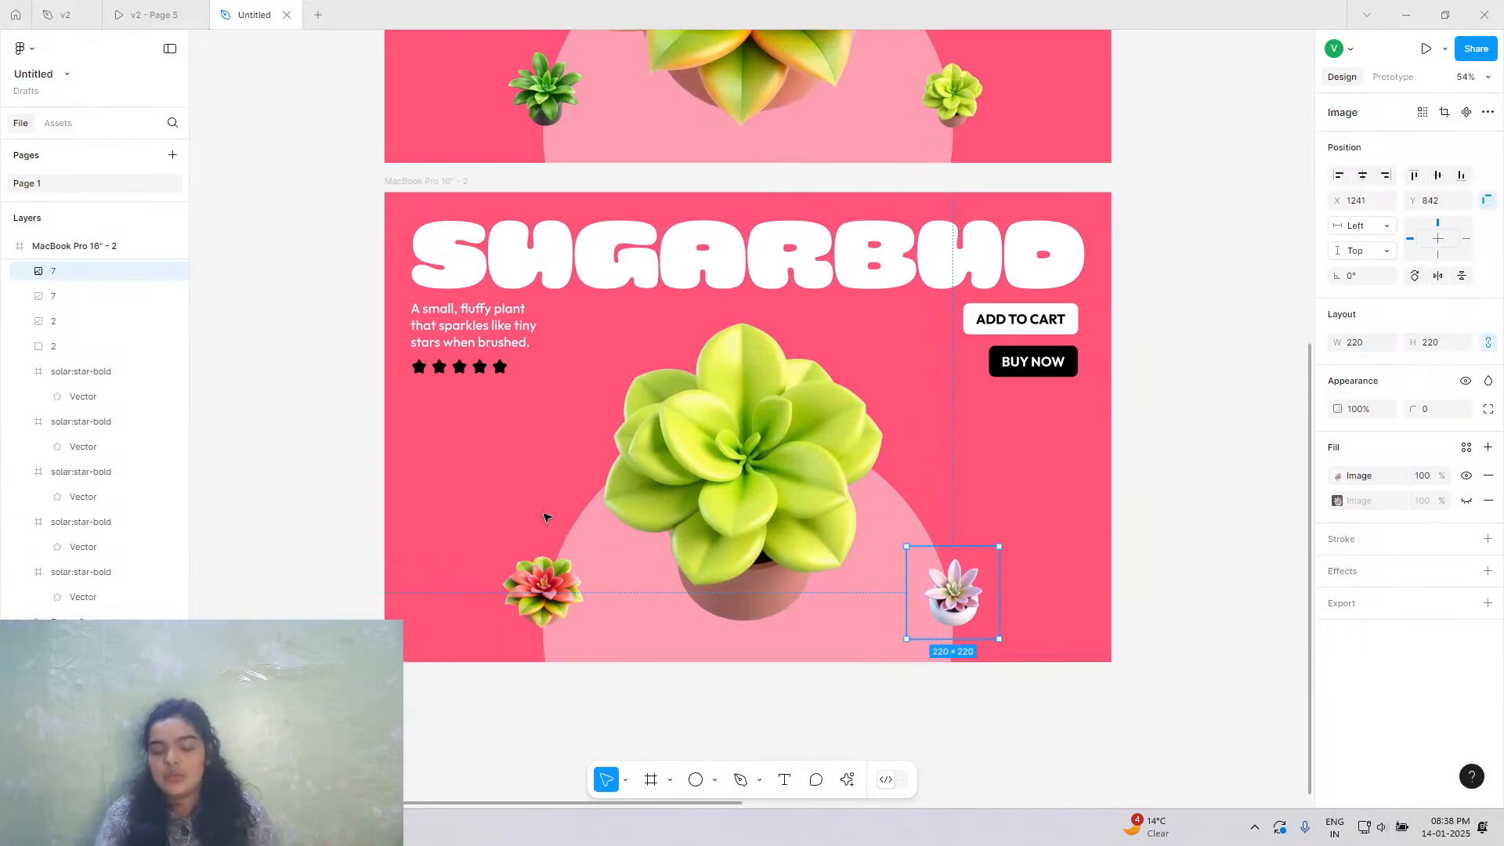
scroll(682, 549, "up", 4)
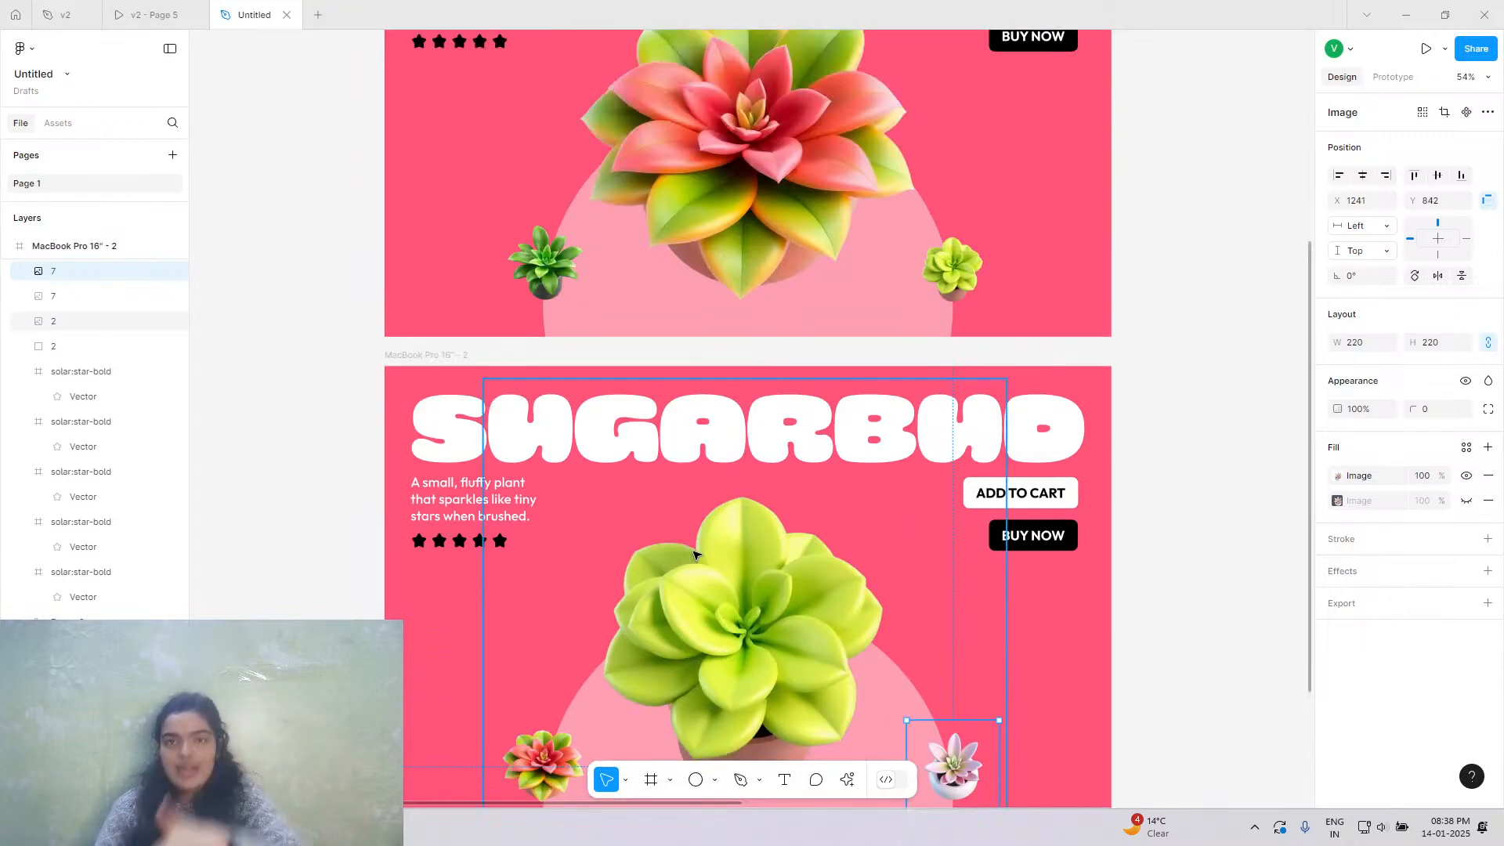
scroll(693, 554, "up", 1)
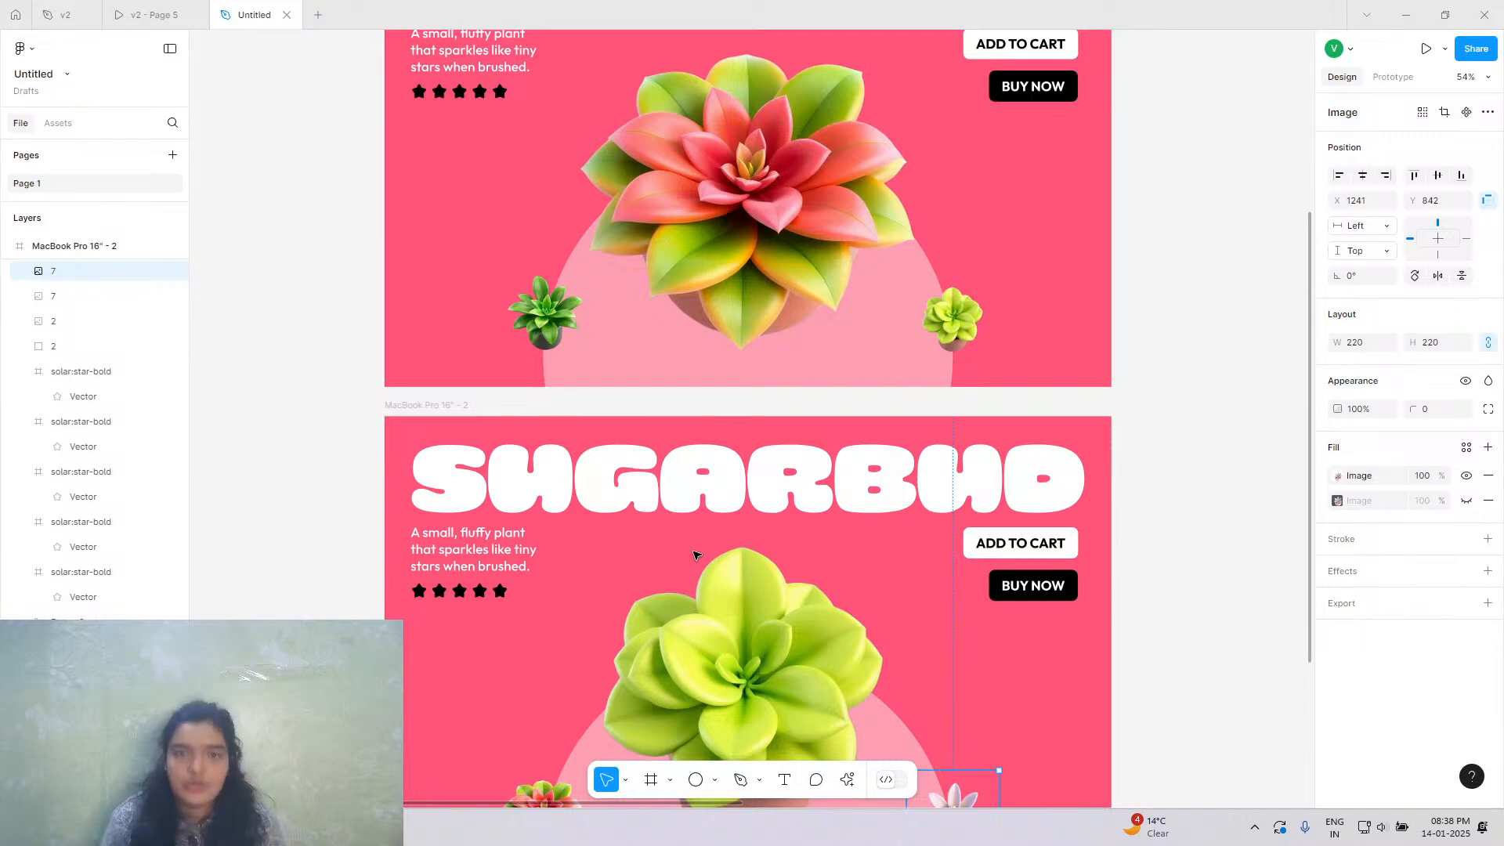
scroll(693, 555, "down", 5)
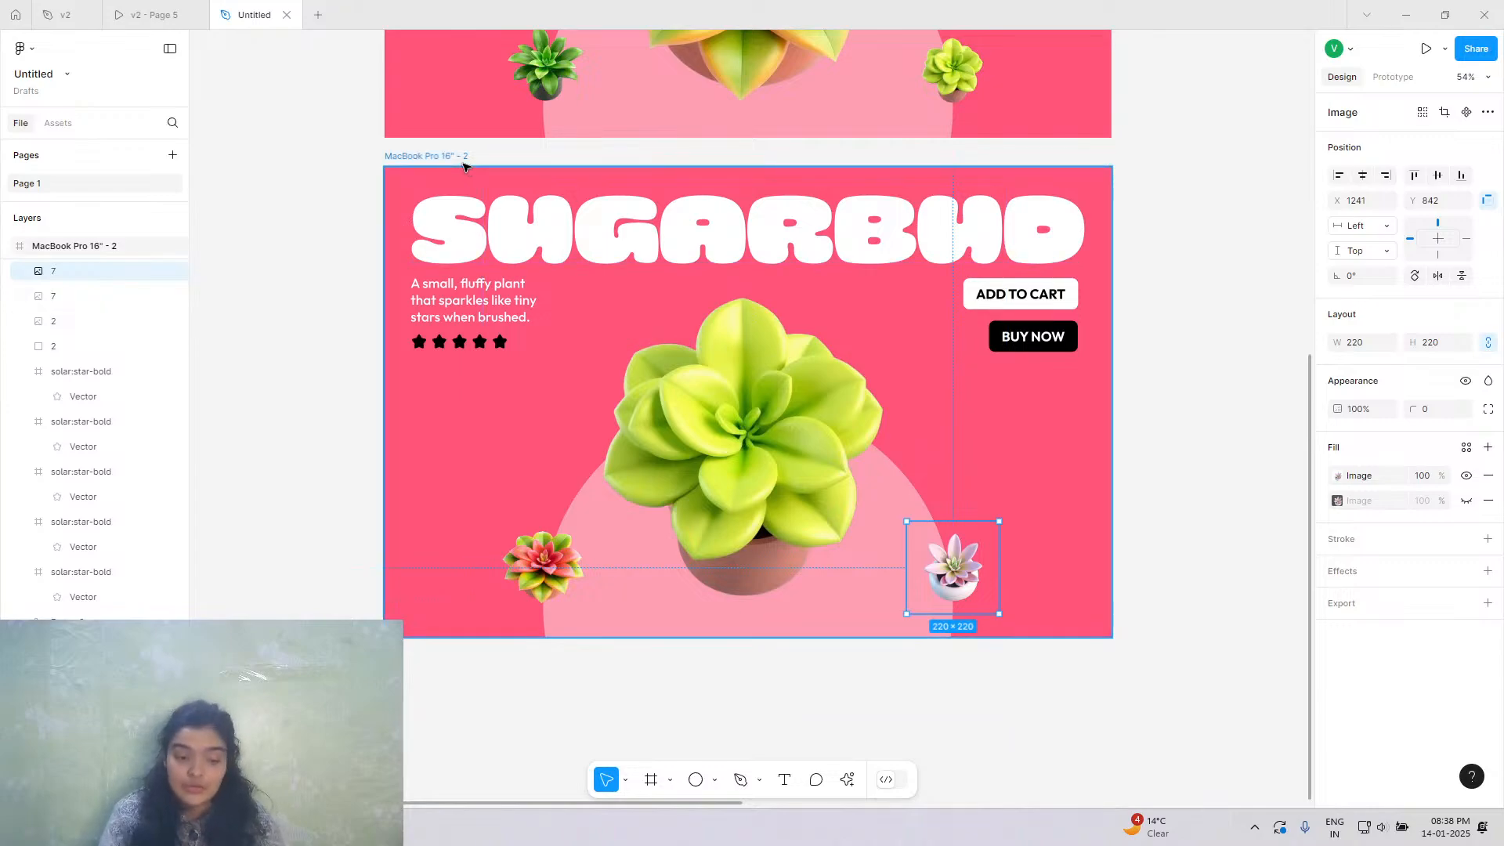
Check the second design in the v2 file, then retitle the MacBook Pro 16" - 2 frame PETALWINK and center the title horizontally.
left_click(464, 166)
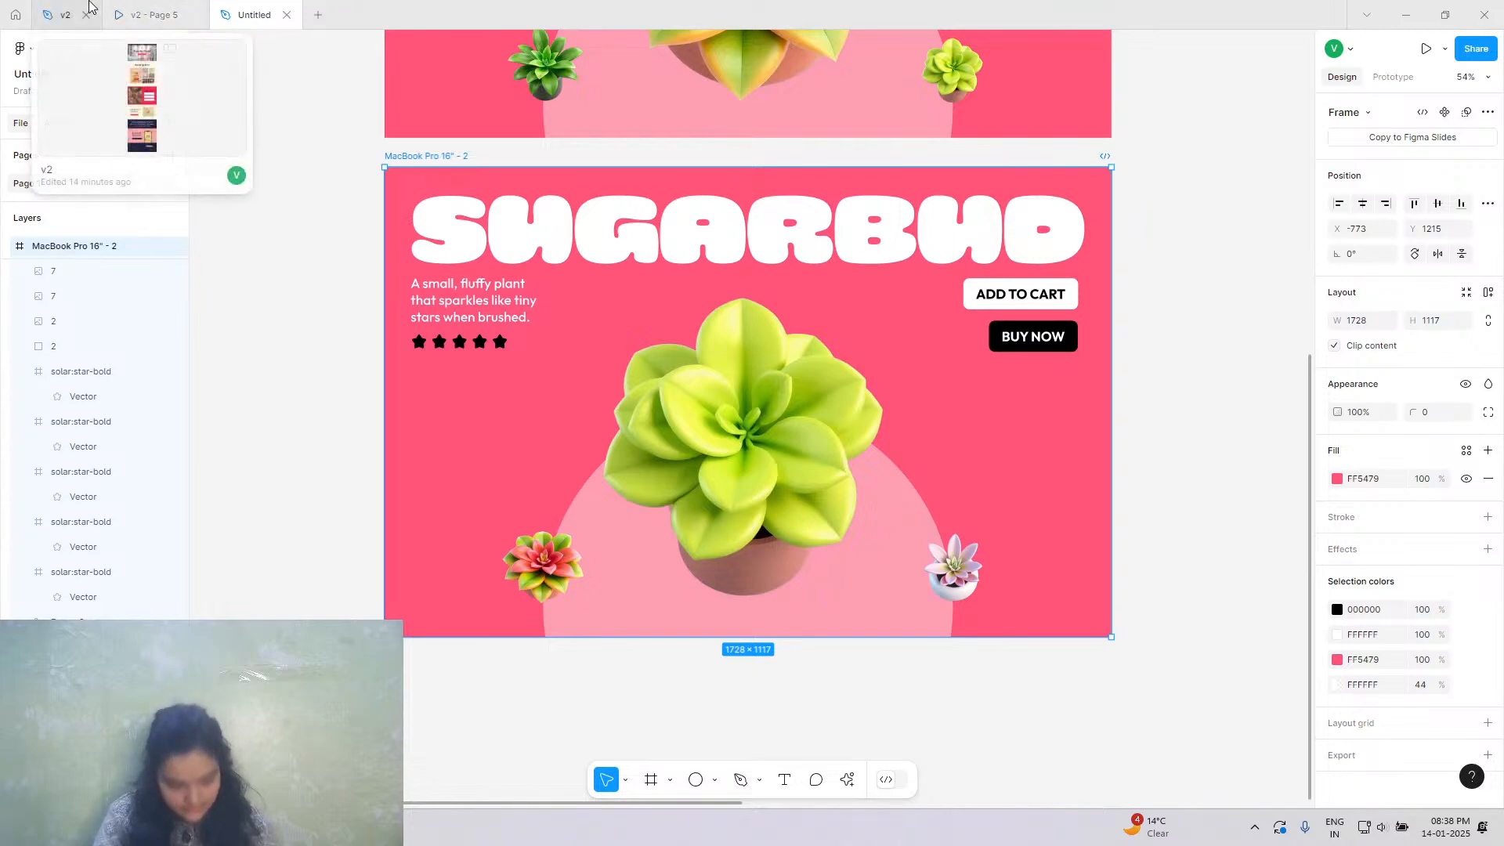
left_click(66, 15)
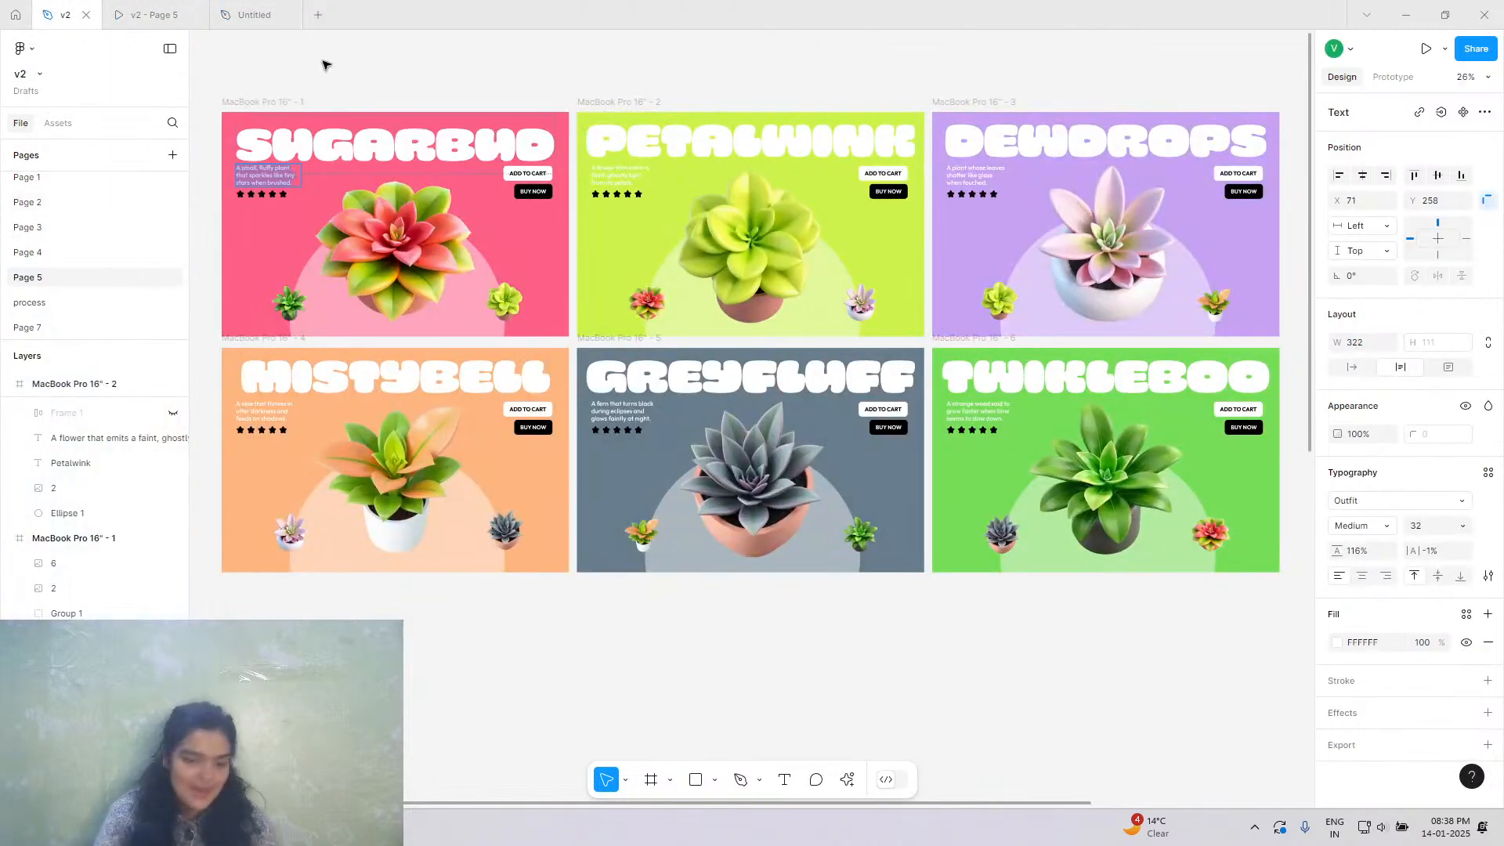
left_click(253, 15)
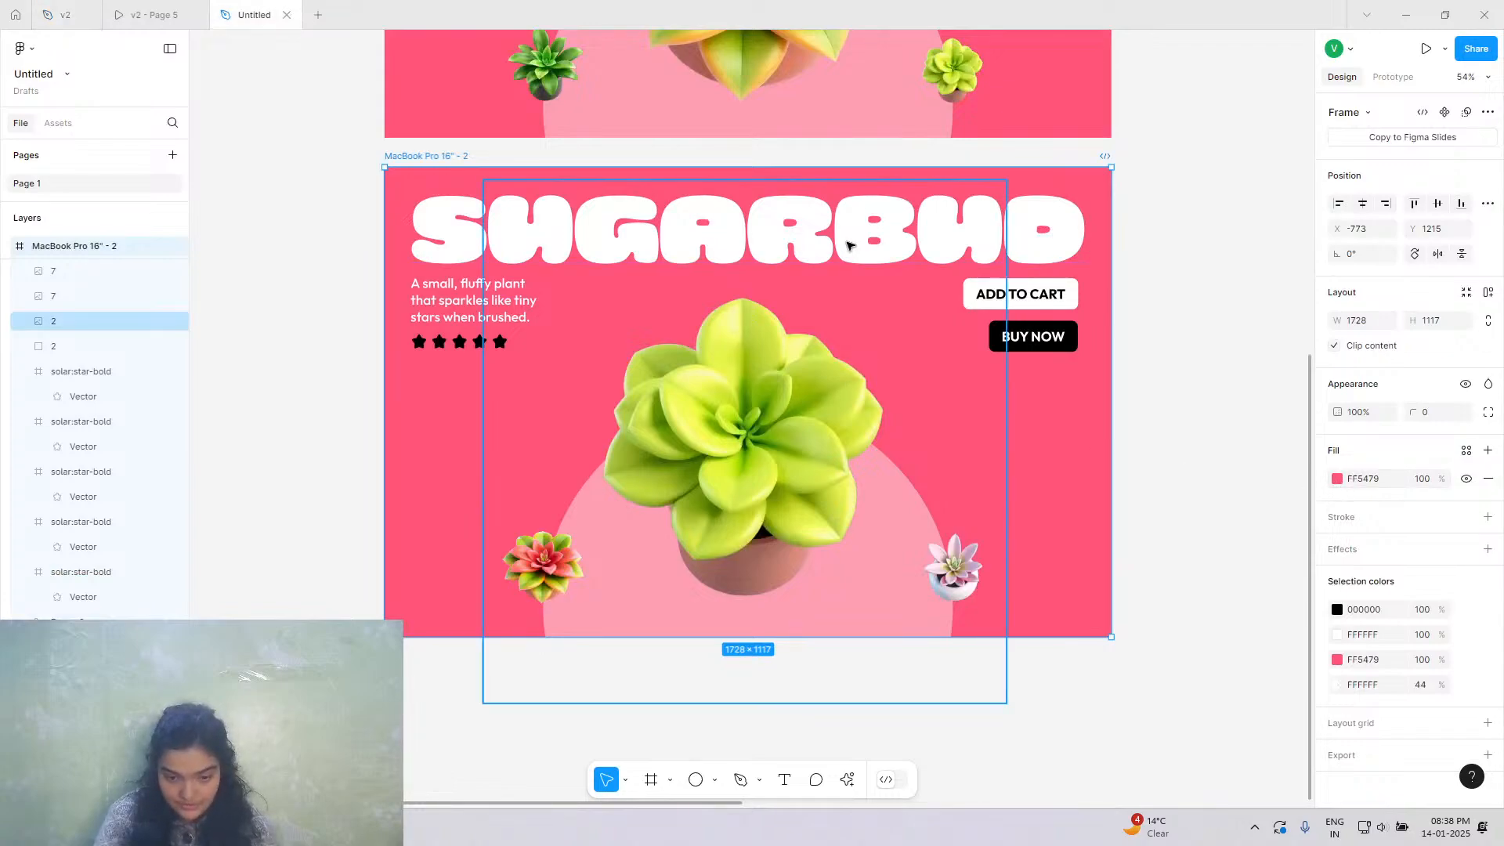
double_click(850, 246)
double_click(1049, 239)
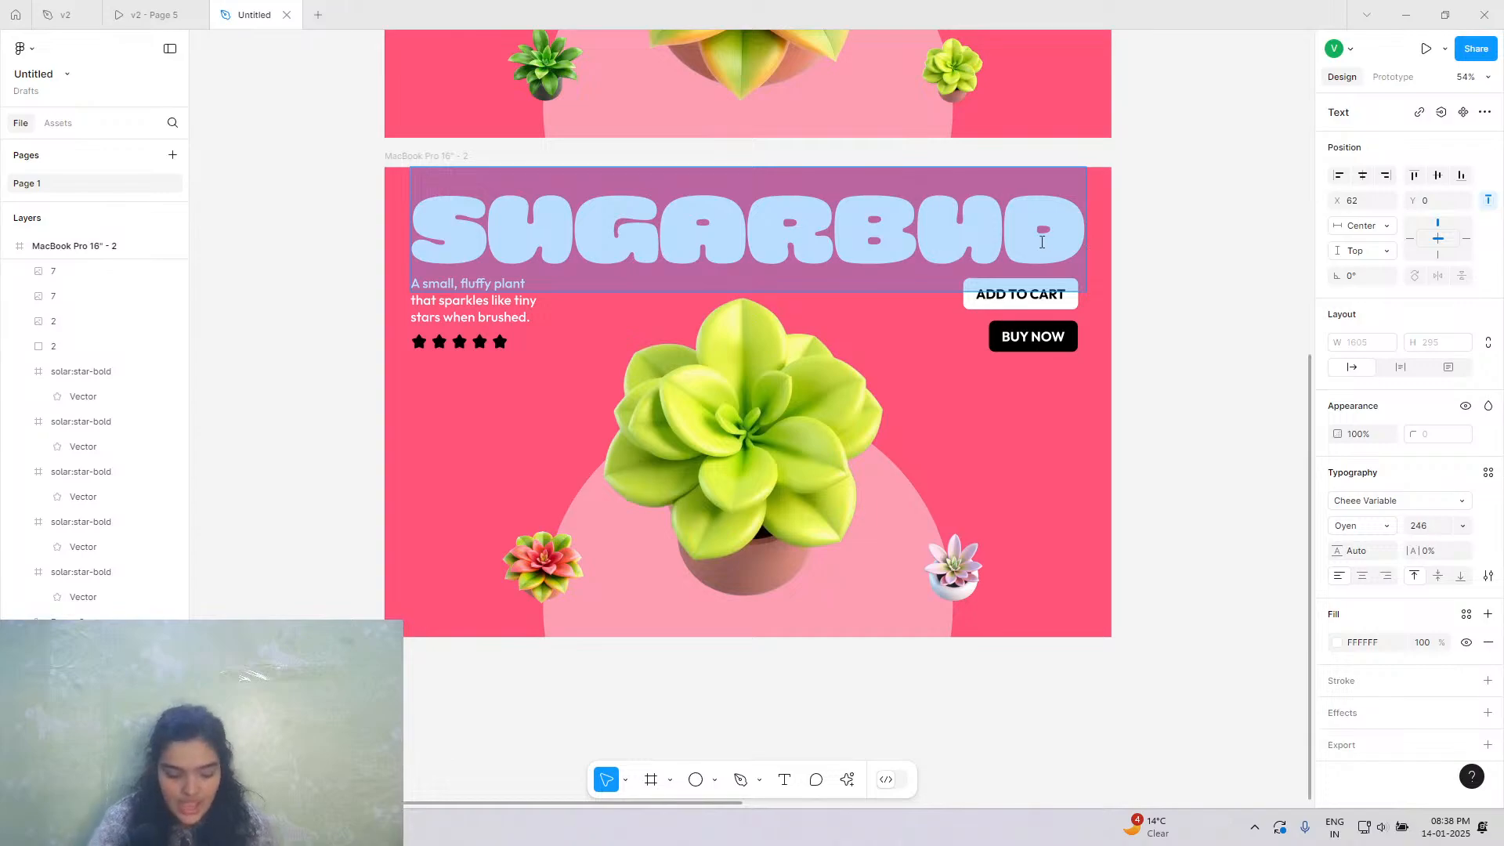
type("PW")
key("BackSpace")
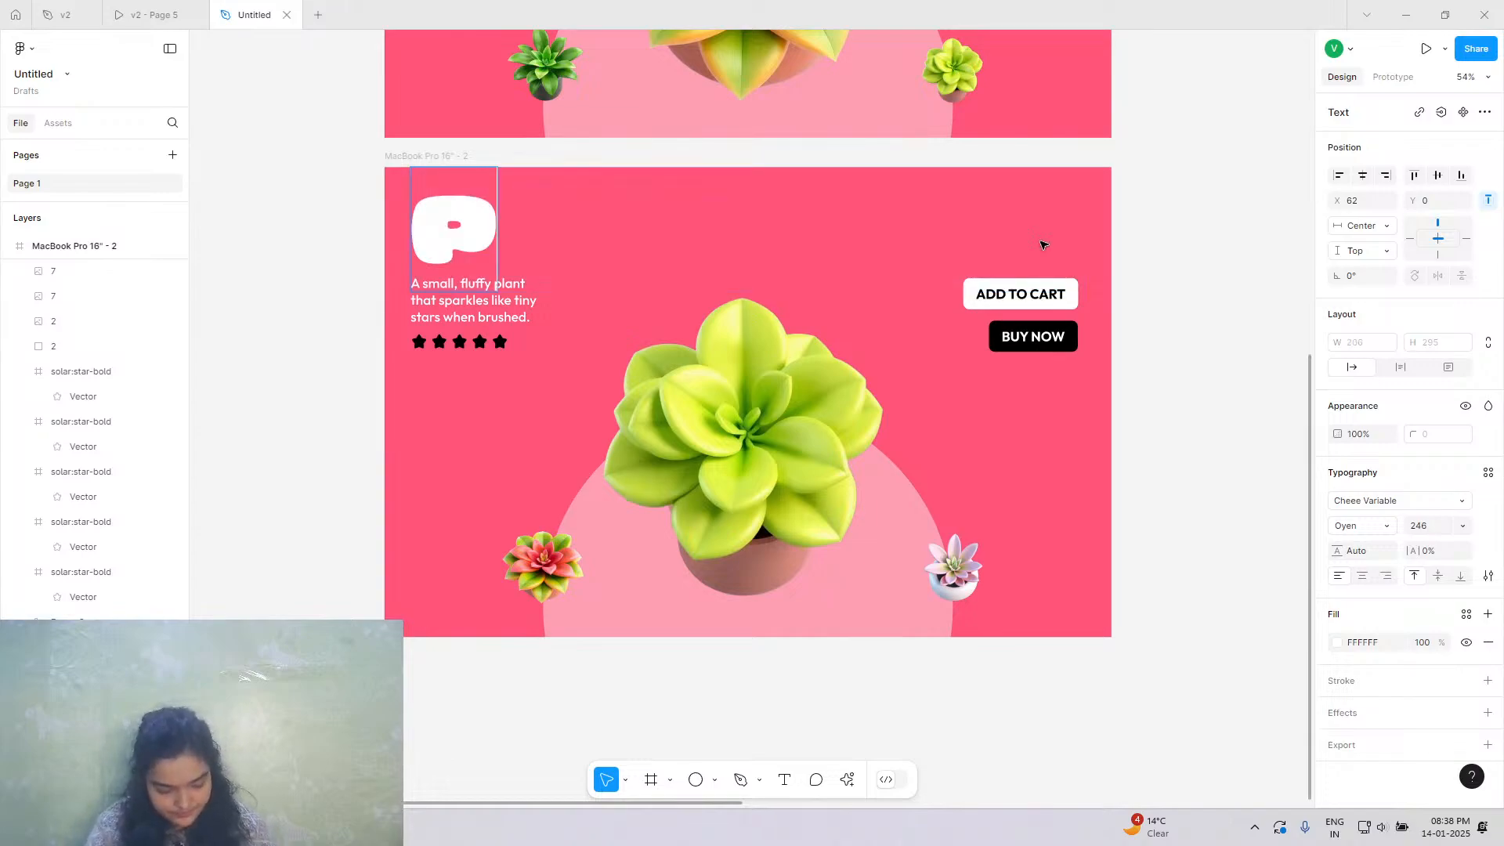
type("ETL")
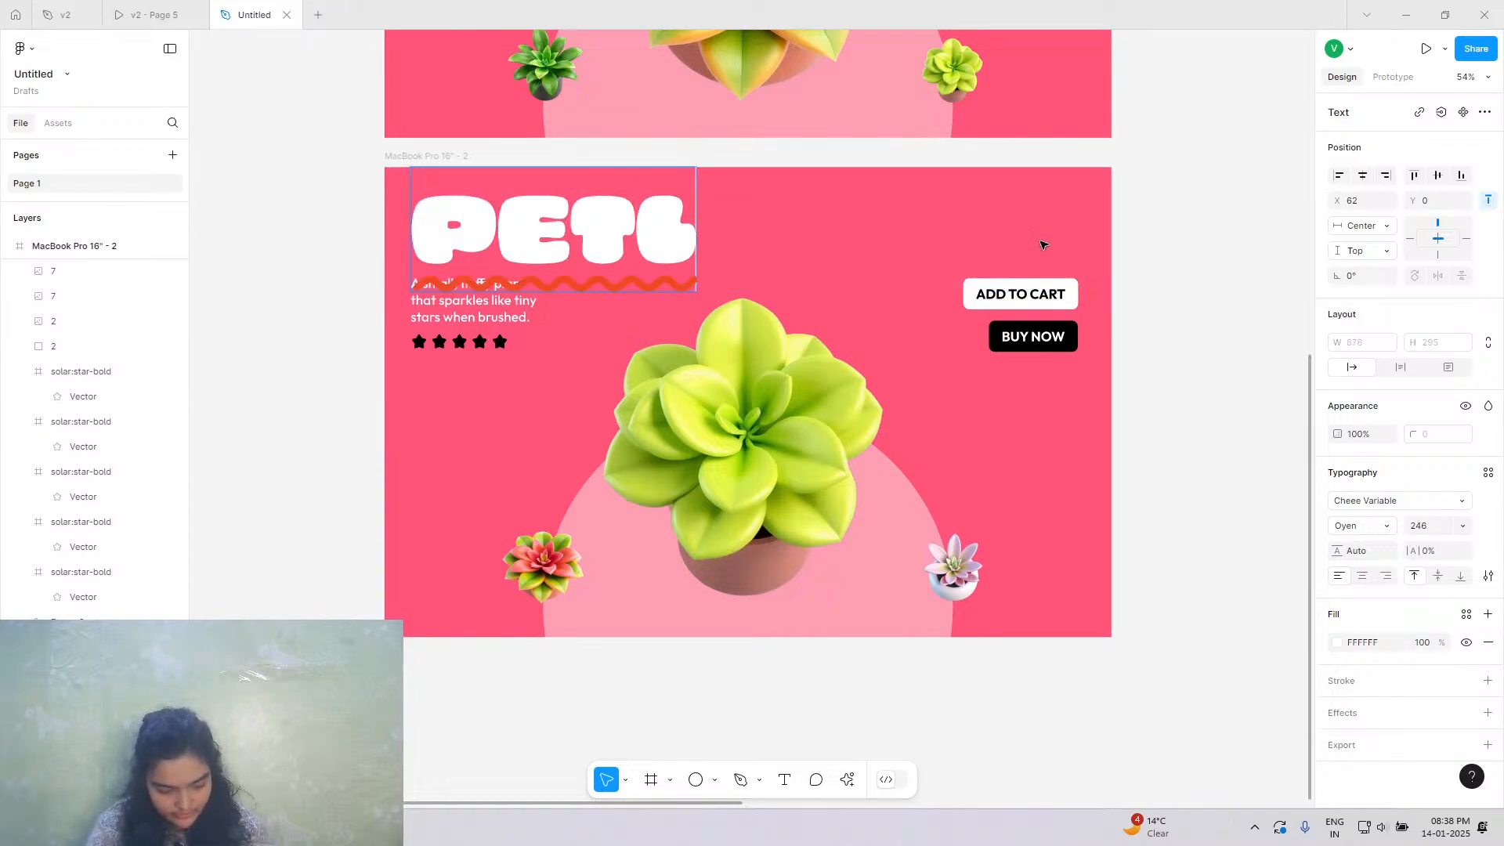
key("BackSpace")
type("ALW")
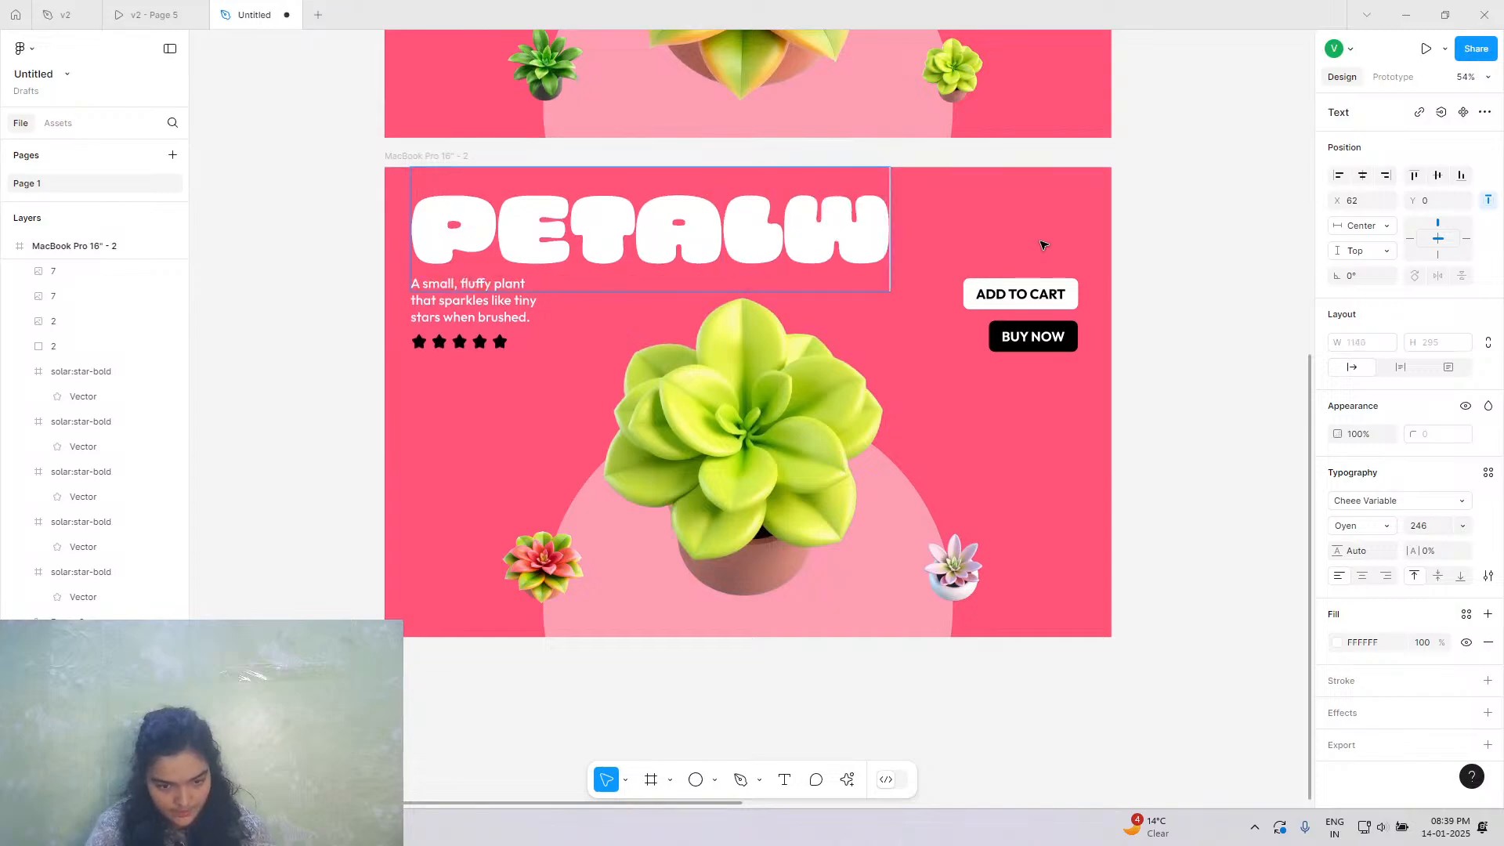
type("INK")
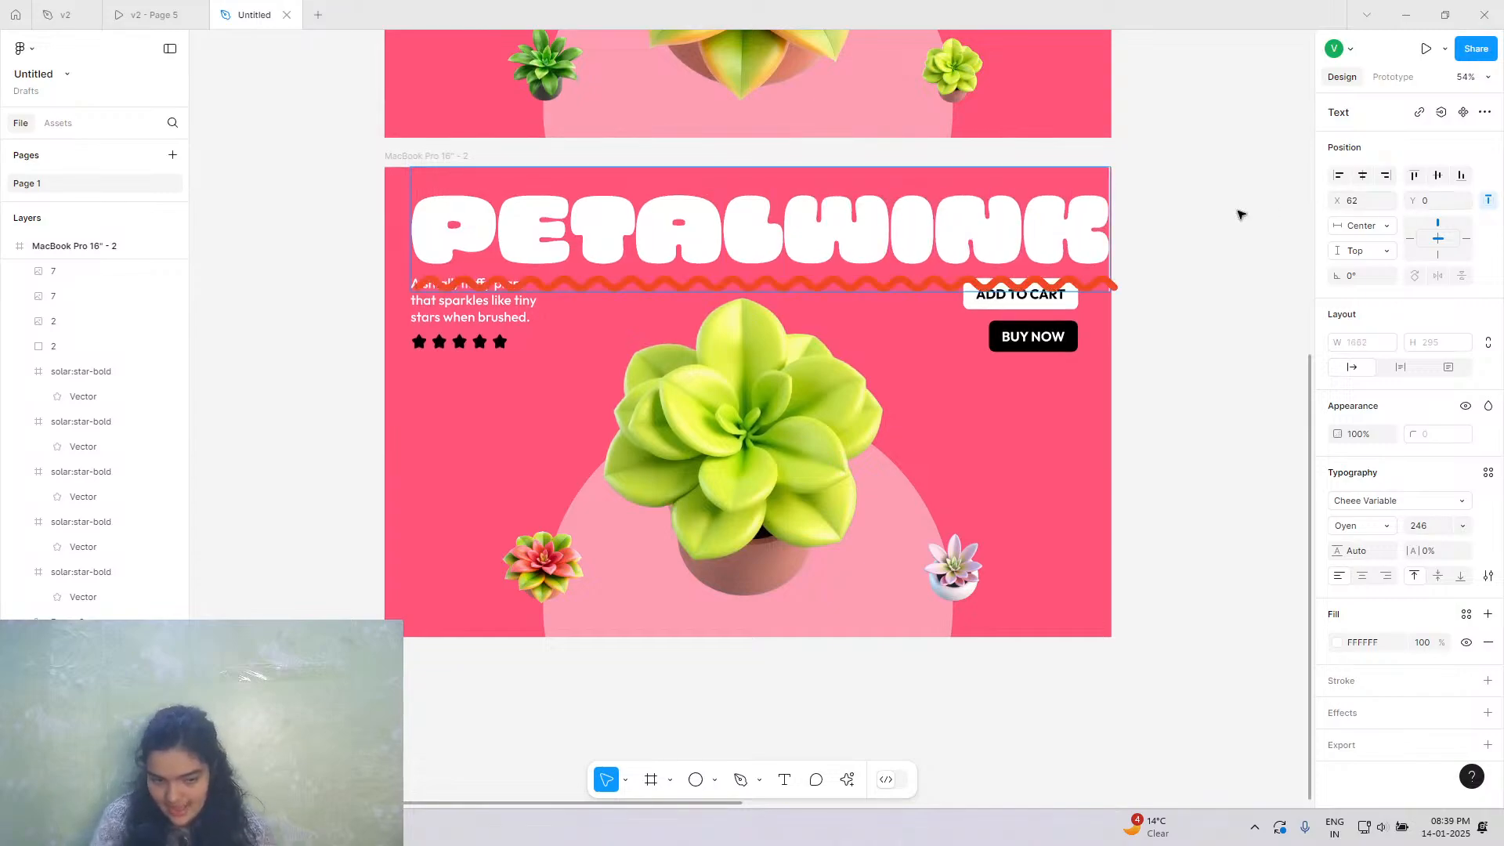
key("Escape")
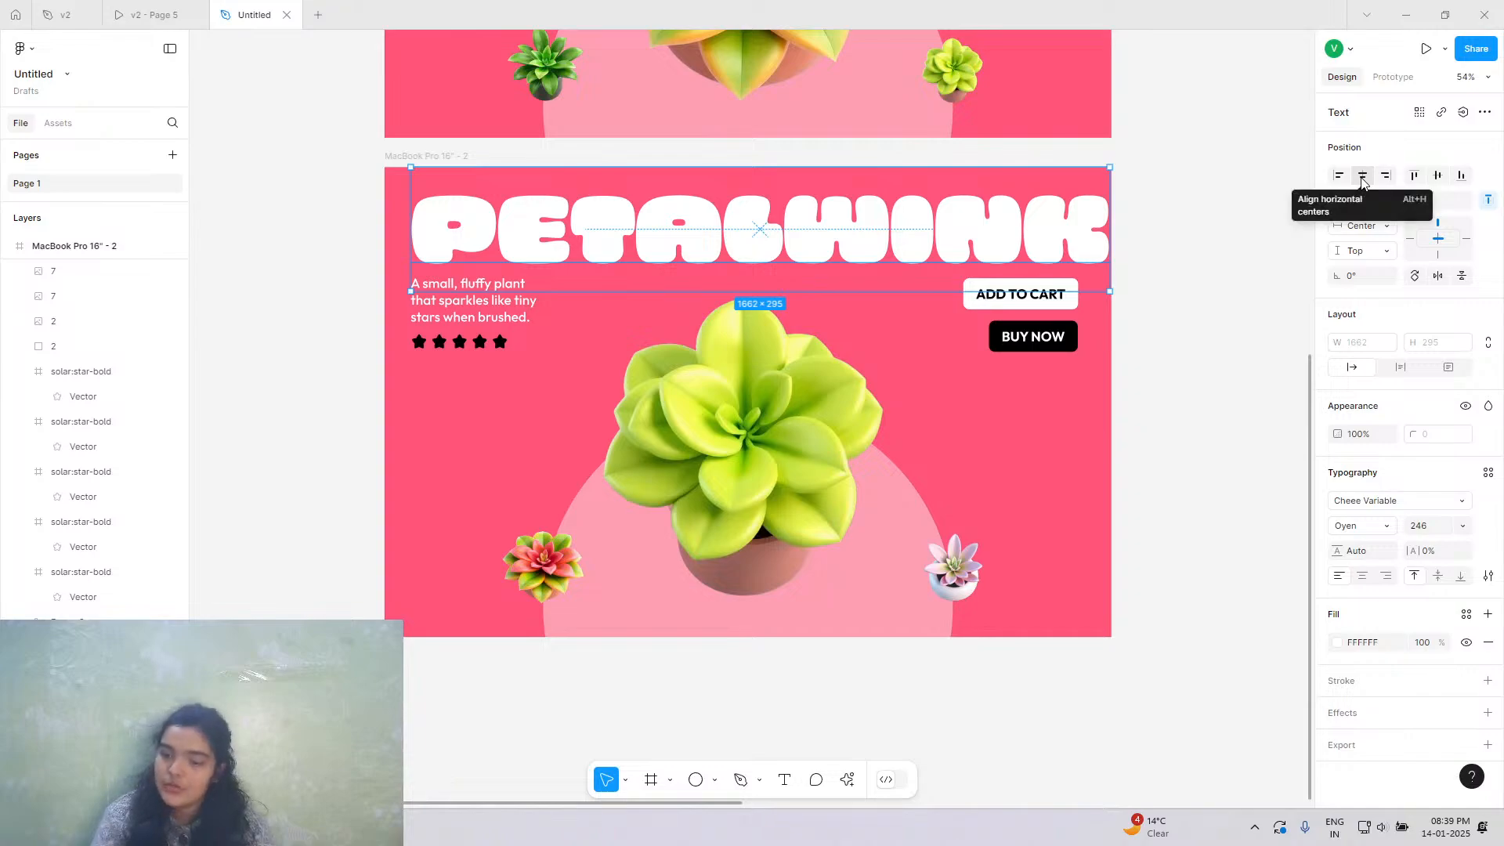
left_click(1362, 177)
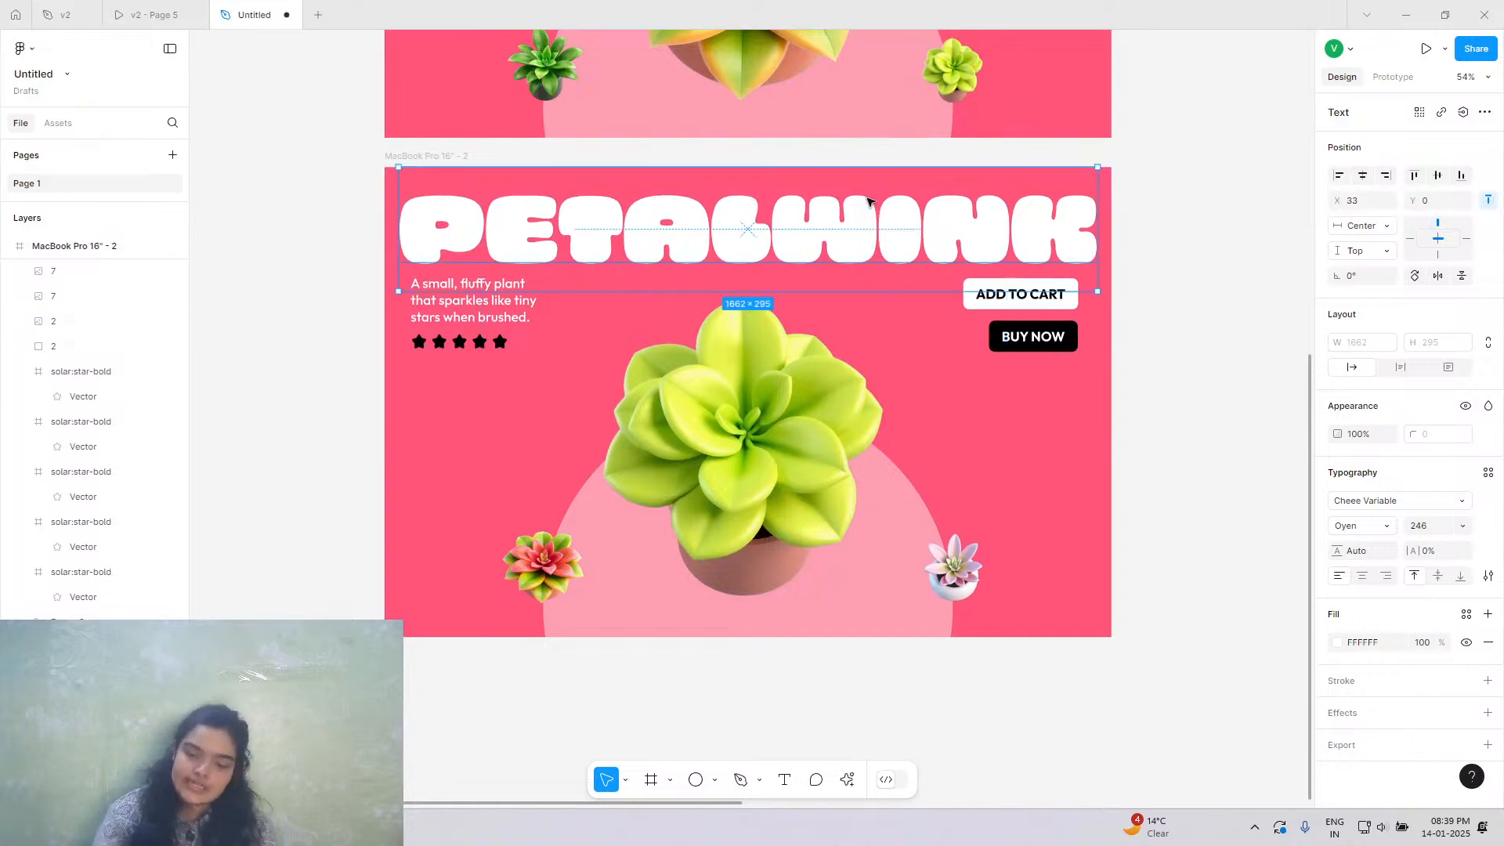
Change the PETALWINK frame's background fill to D9ED3C, sampling the colour from its large lime-green plant.
left_click(757, 472)
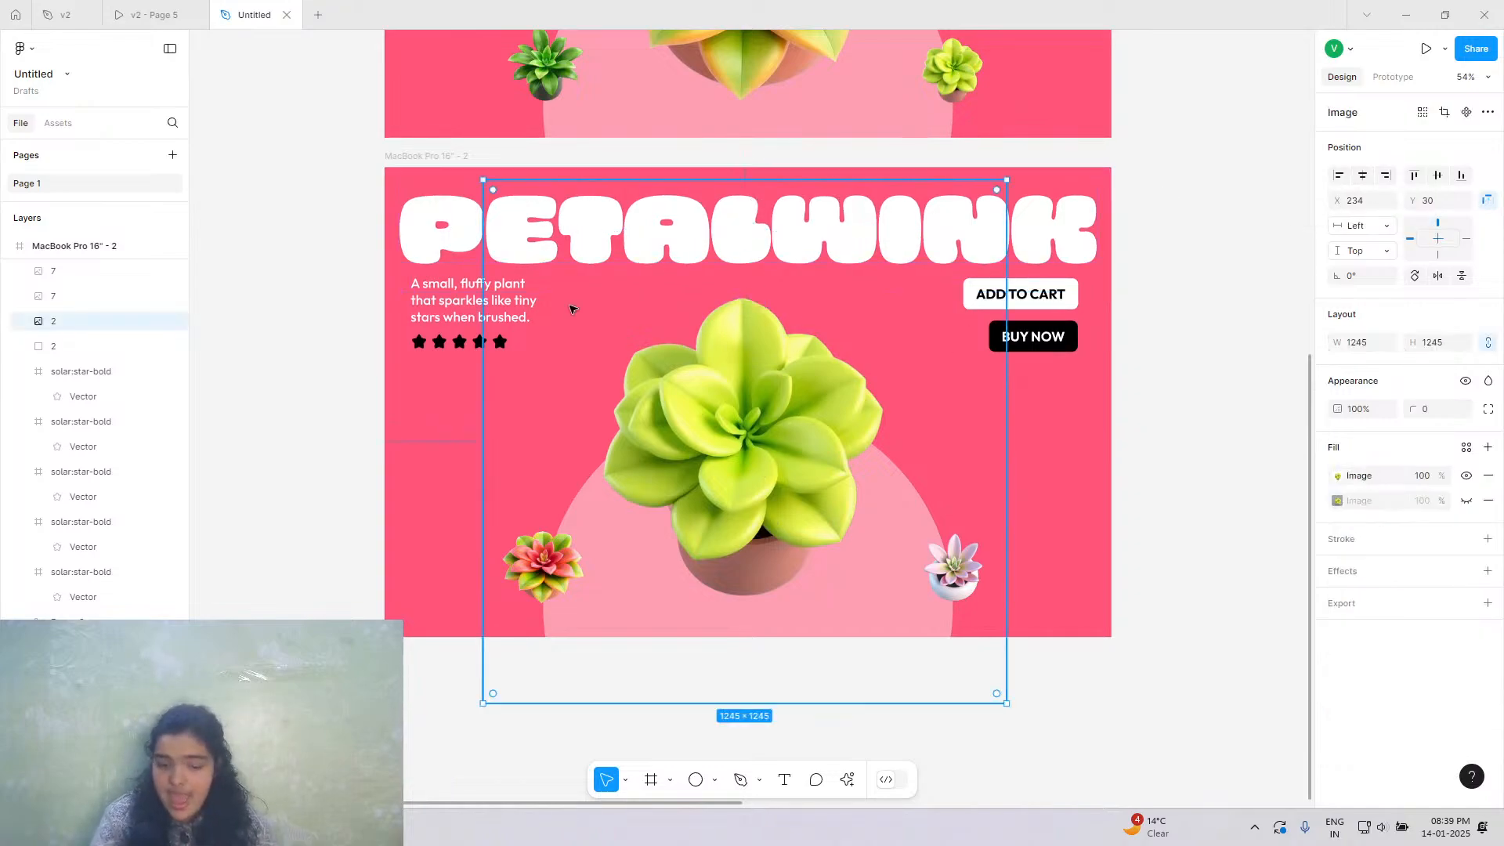
key("Escape")
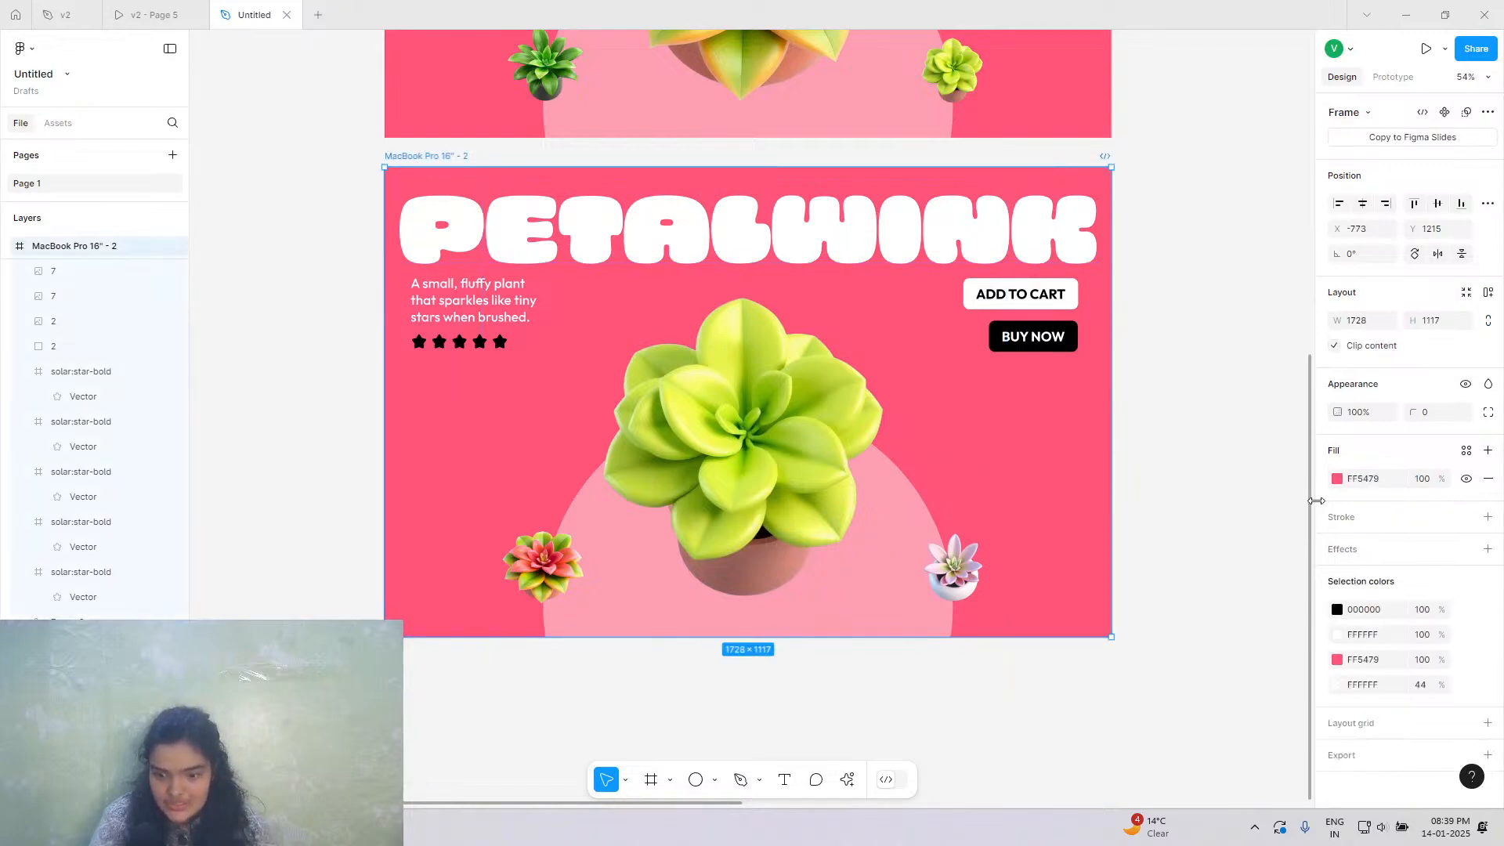
left_click(1338, 479)
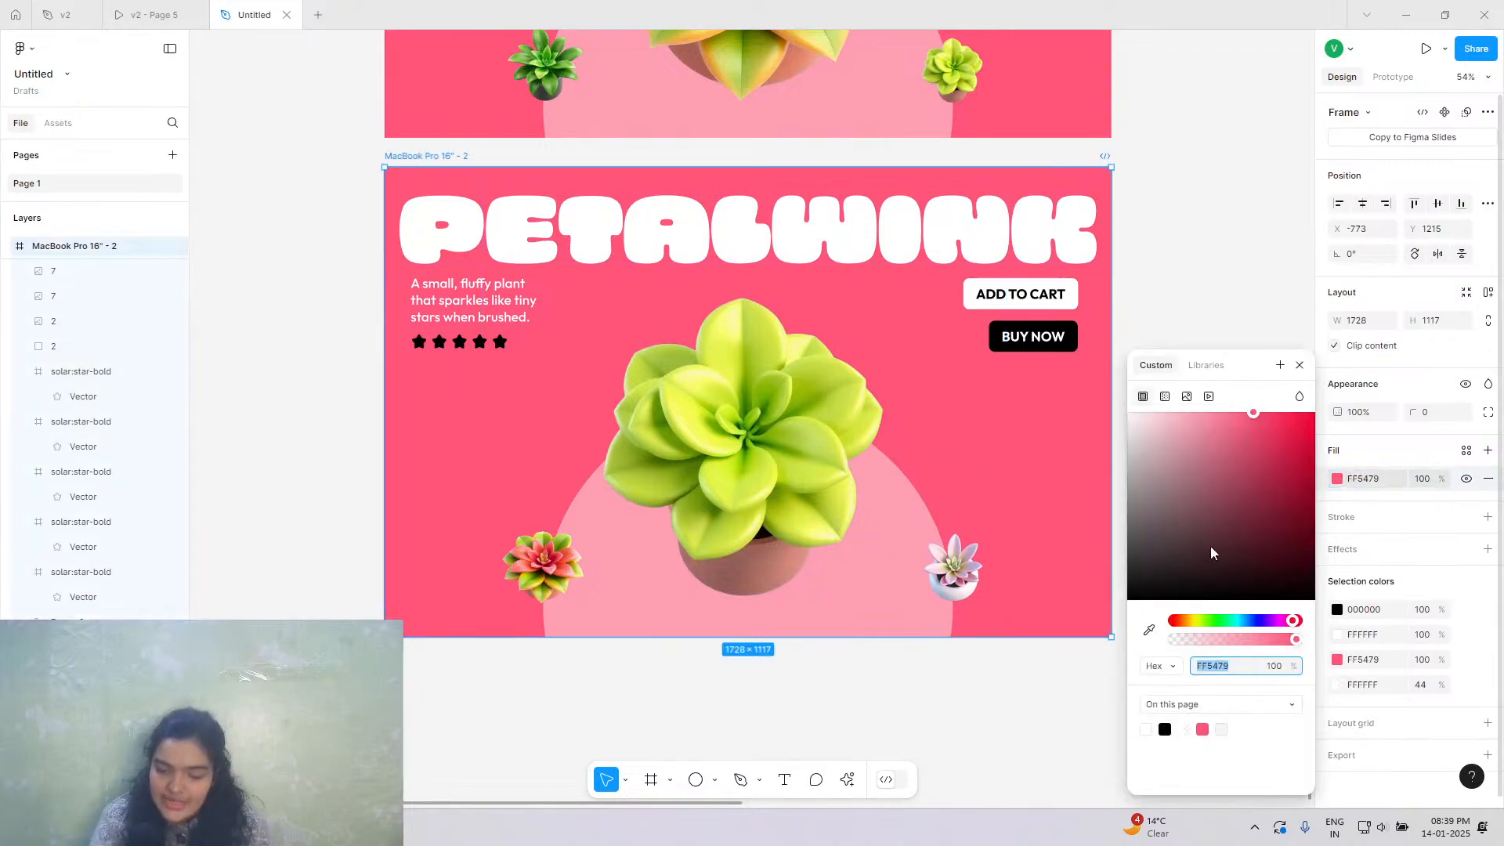
left_click(1148, 632)
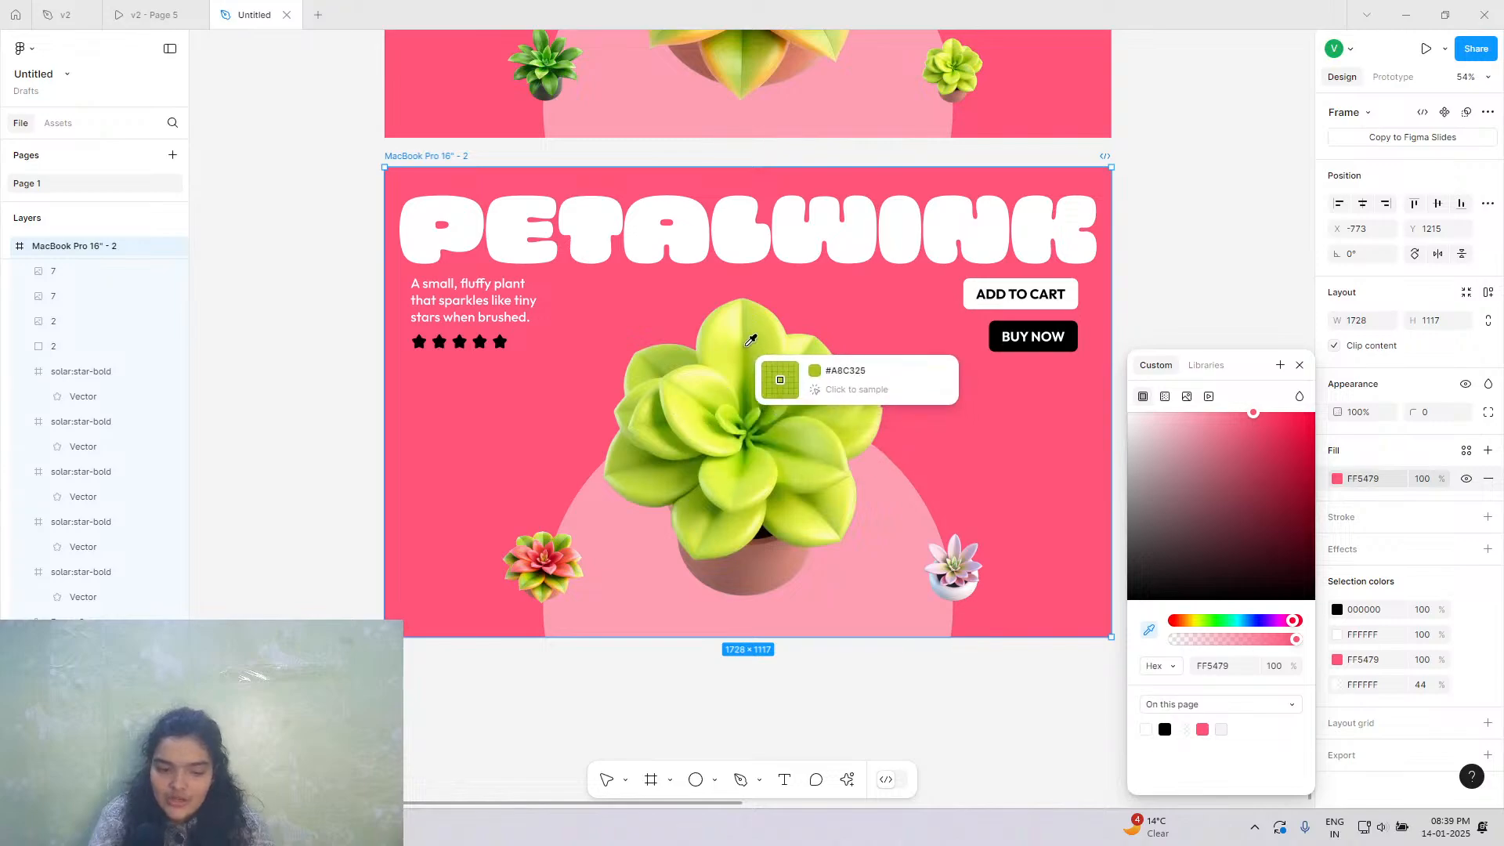
left_click(735, 318)
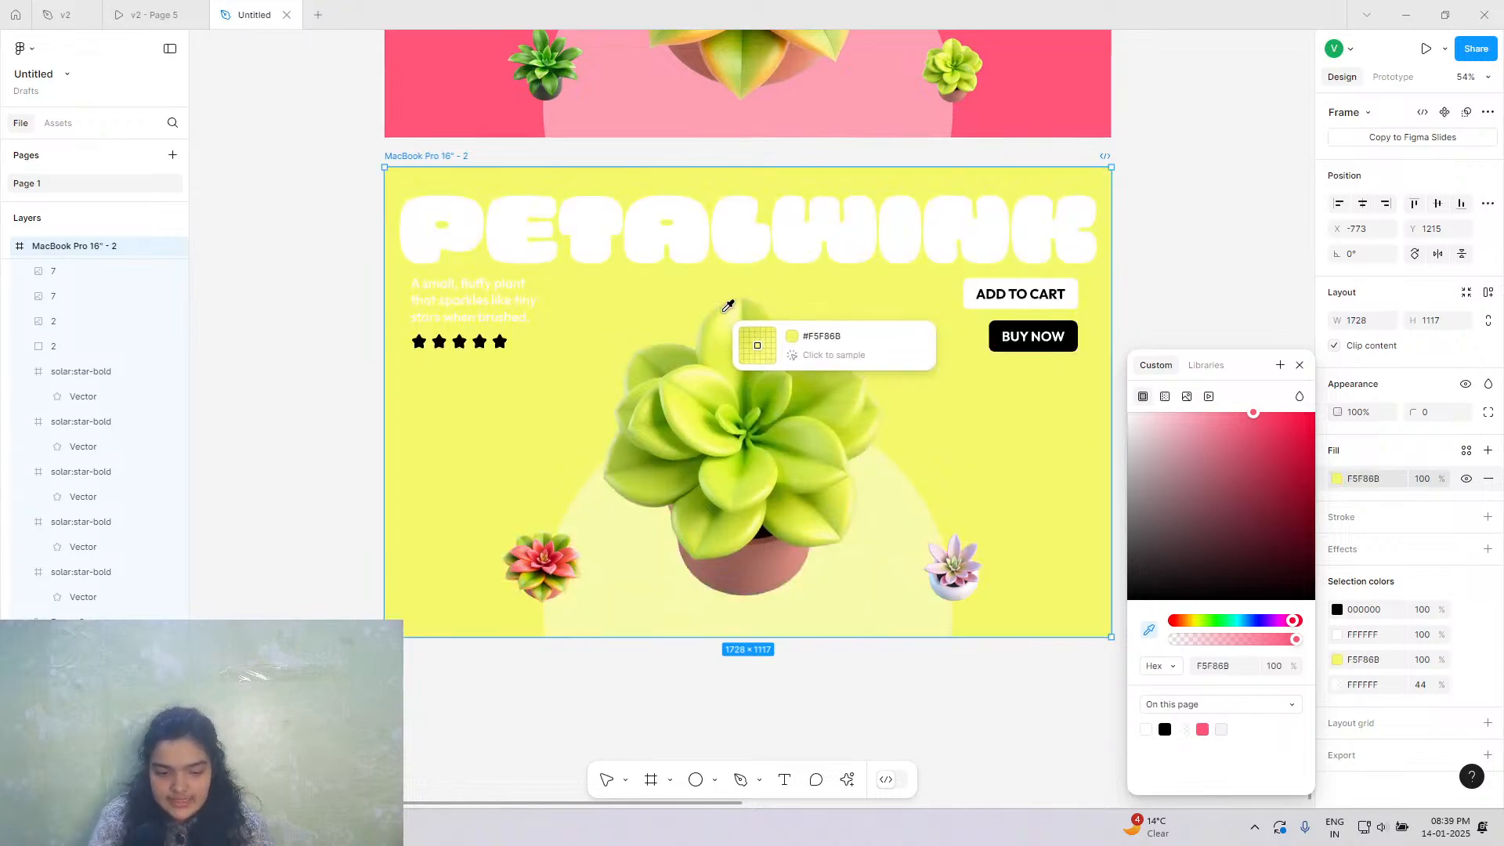
left_click(1242, 433)
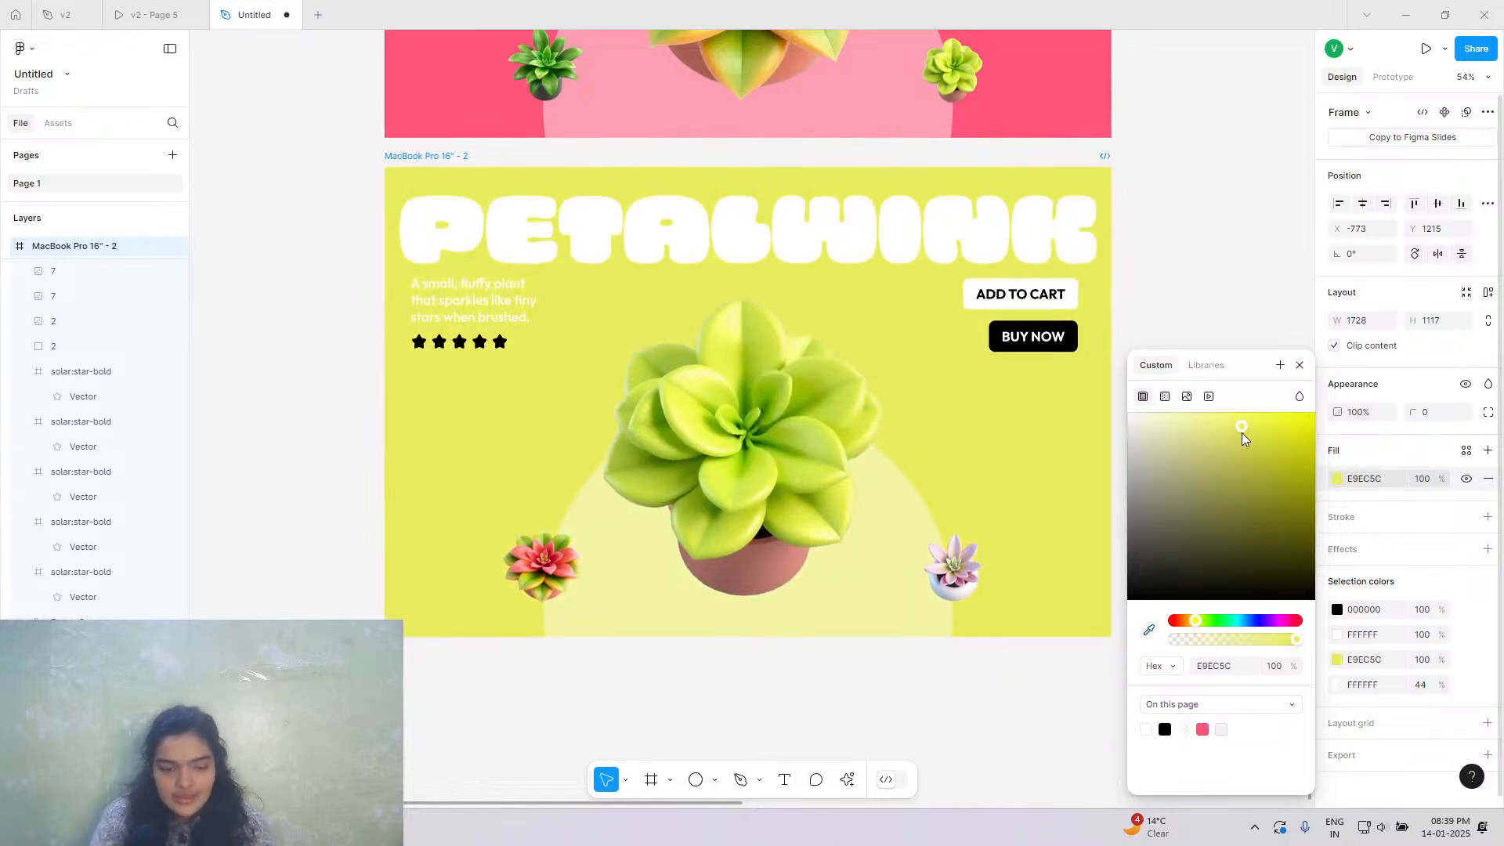
left_click_drag(1248, 444, 1285, 432)
left_click(1150, 630)
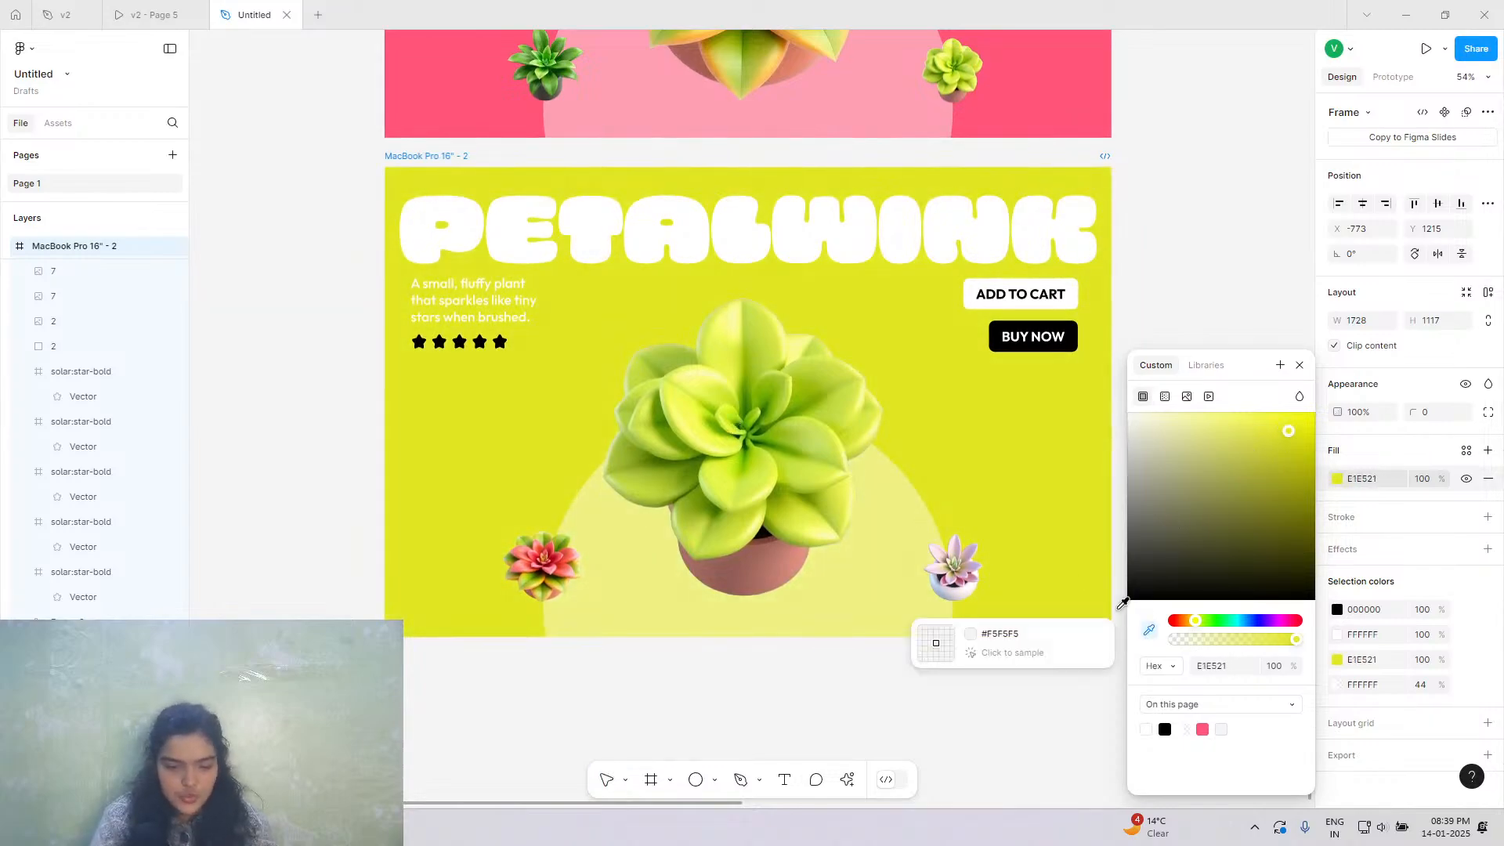
left_click(717, 387)
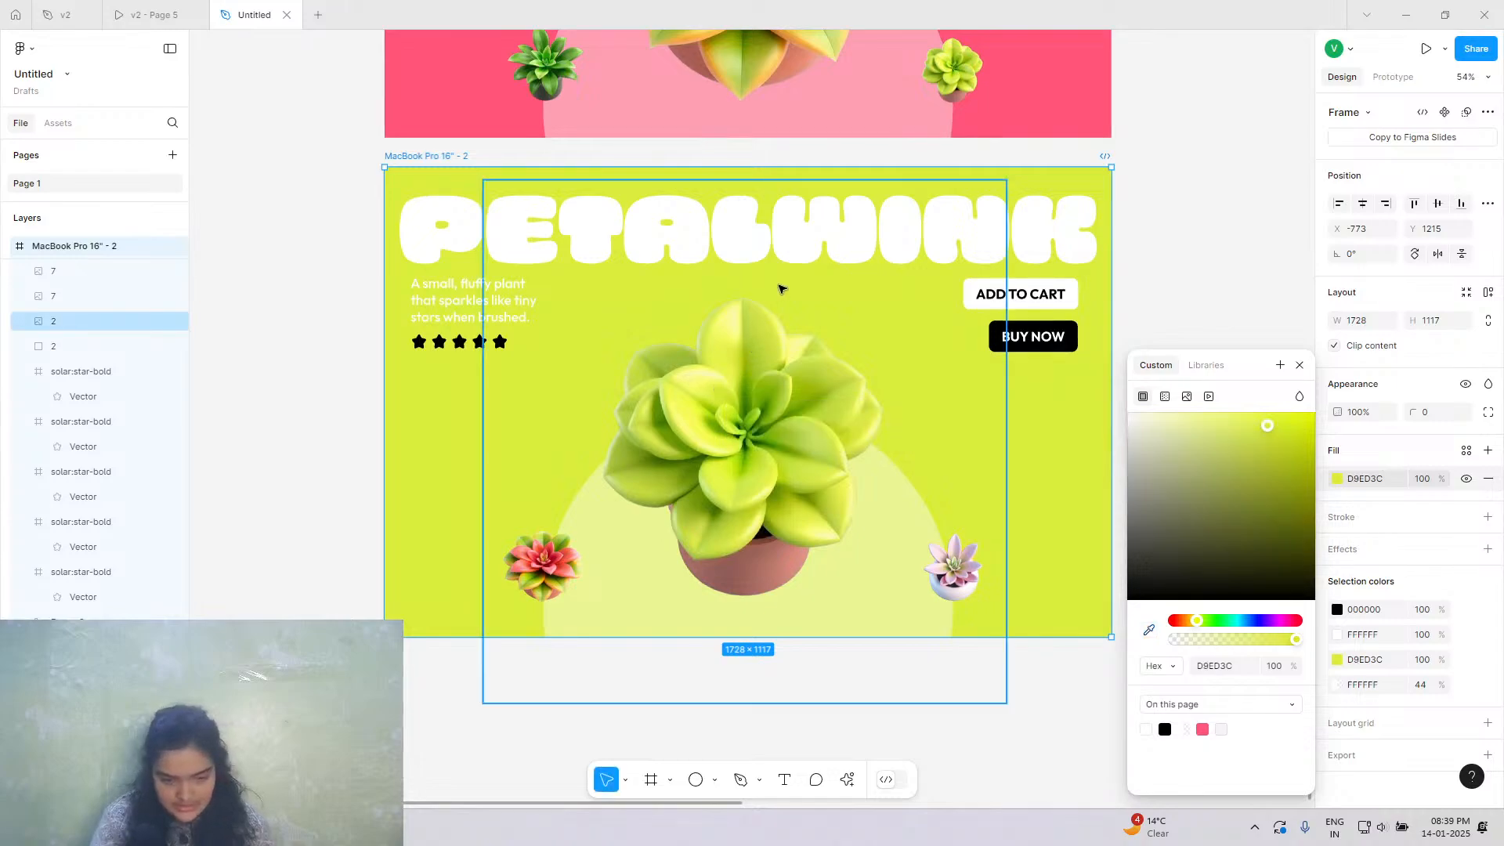
left_click(1186, 277)
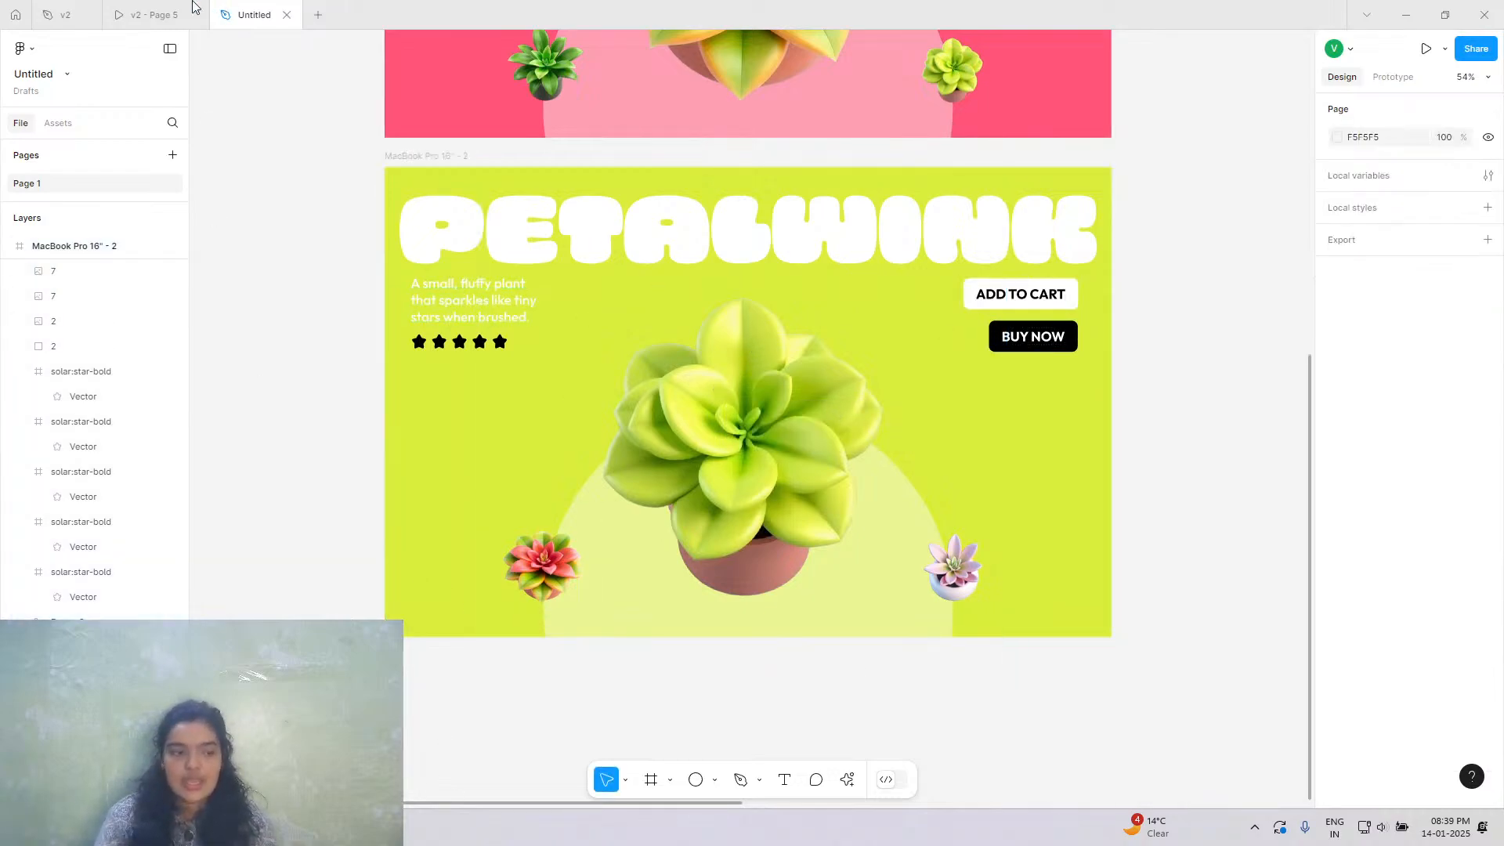
Replace the PETALWINK description with v2's "A flower that emits a faint, ghostly light from its petals." and narrow its text box to about 290.
left_click(66, 14)
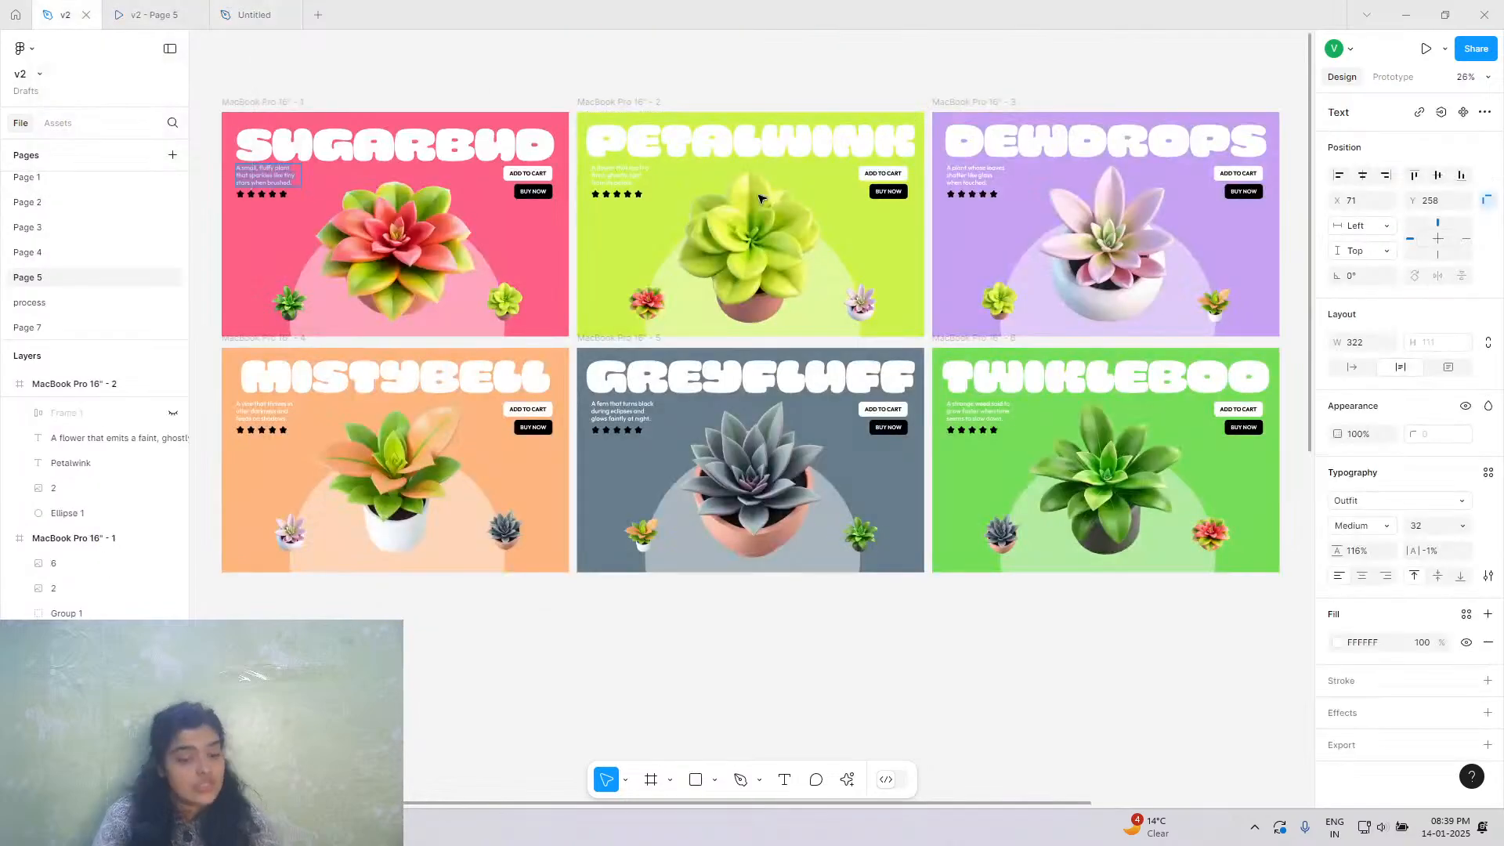
triple_click(631, 184)
right_click(629, 182)
left_click(639, 194)
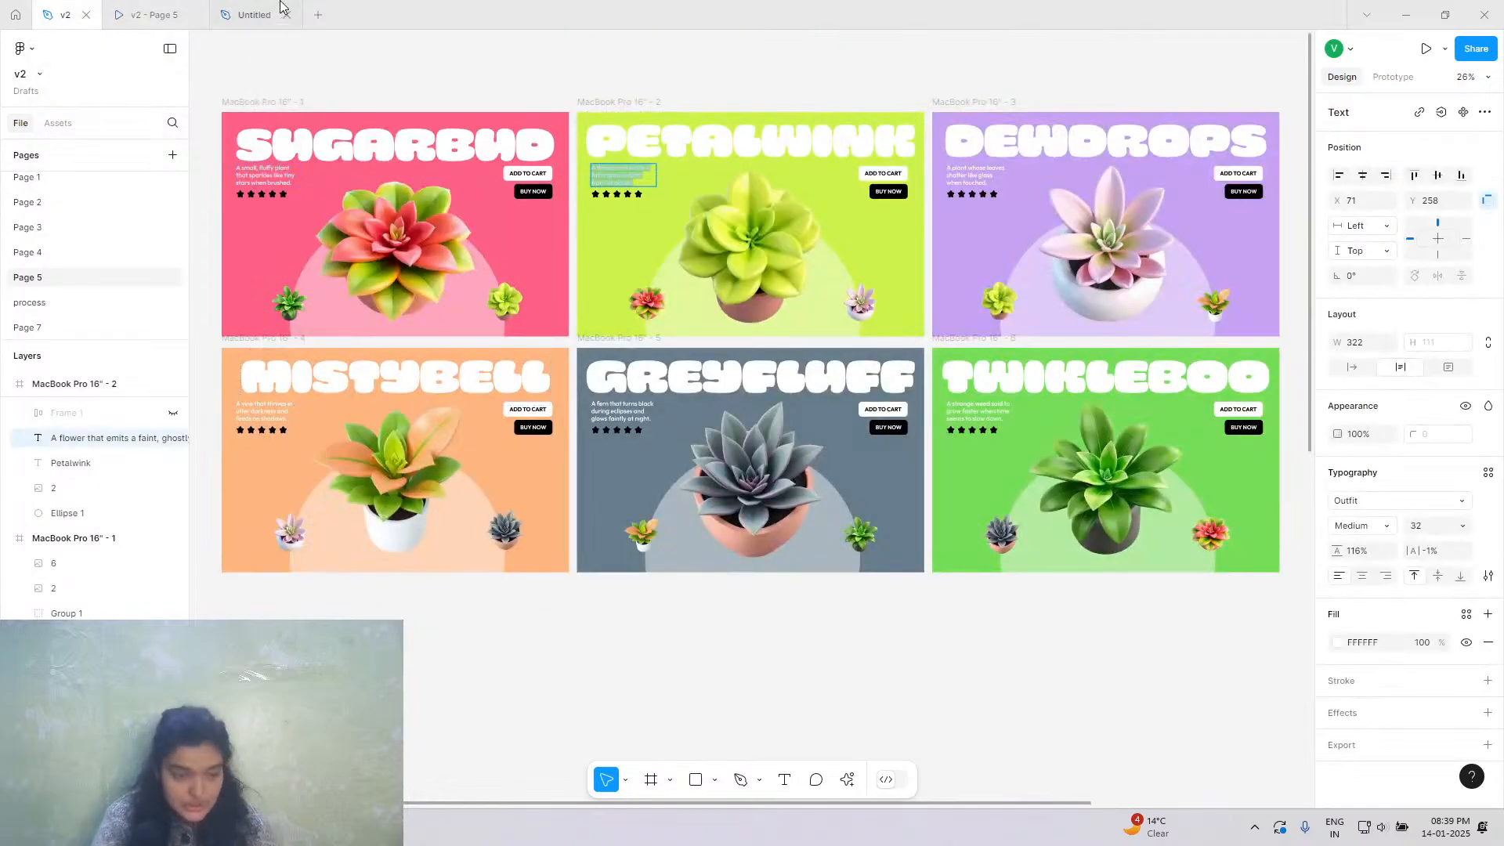
left_click(280, 9)
triple_click(473, 303)
right_click(473, 302)
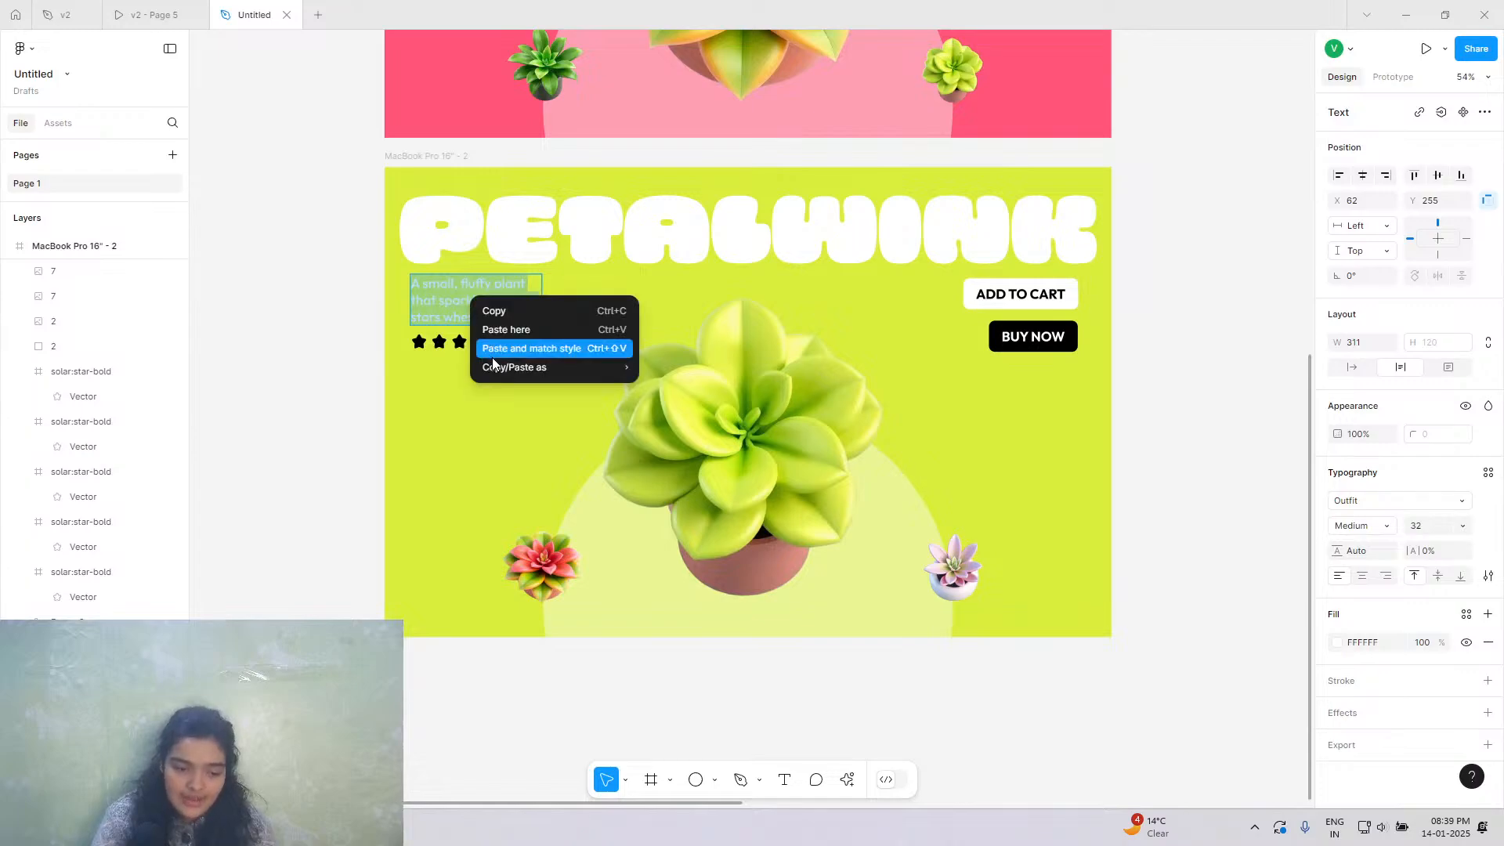
left_click(493, 356)
key("Escape")
key("Escape")
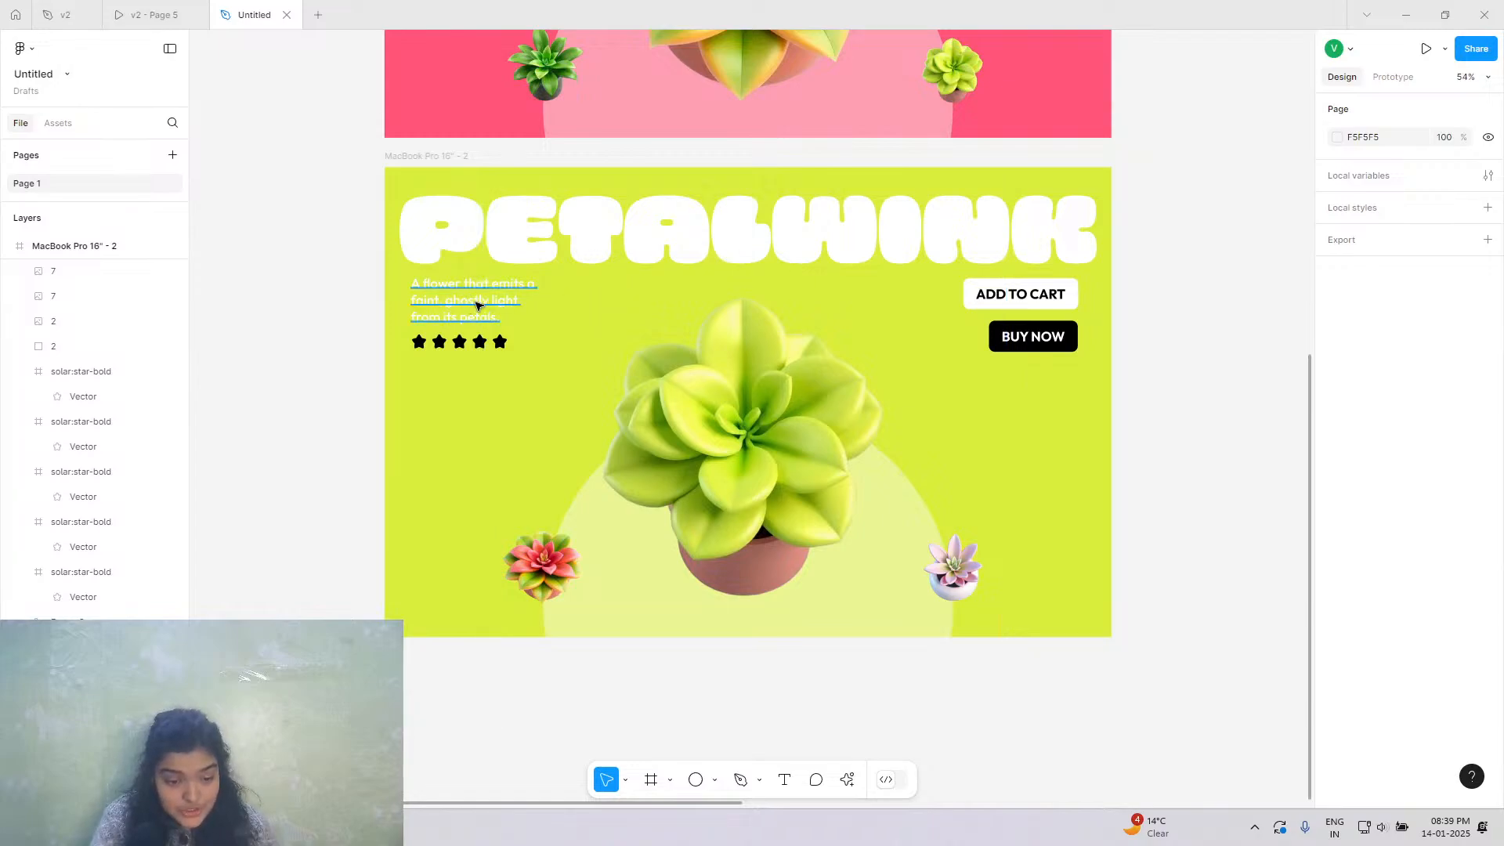
left_click(517, 302)
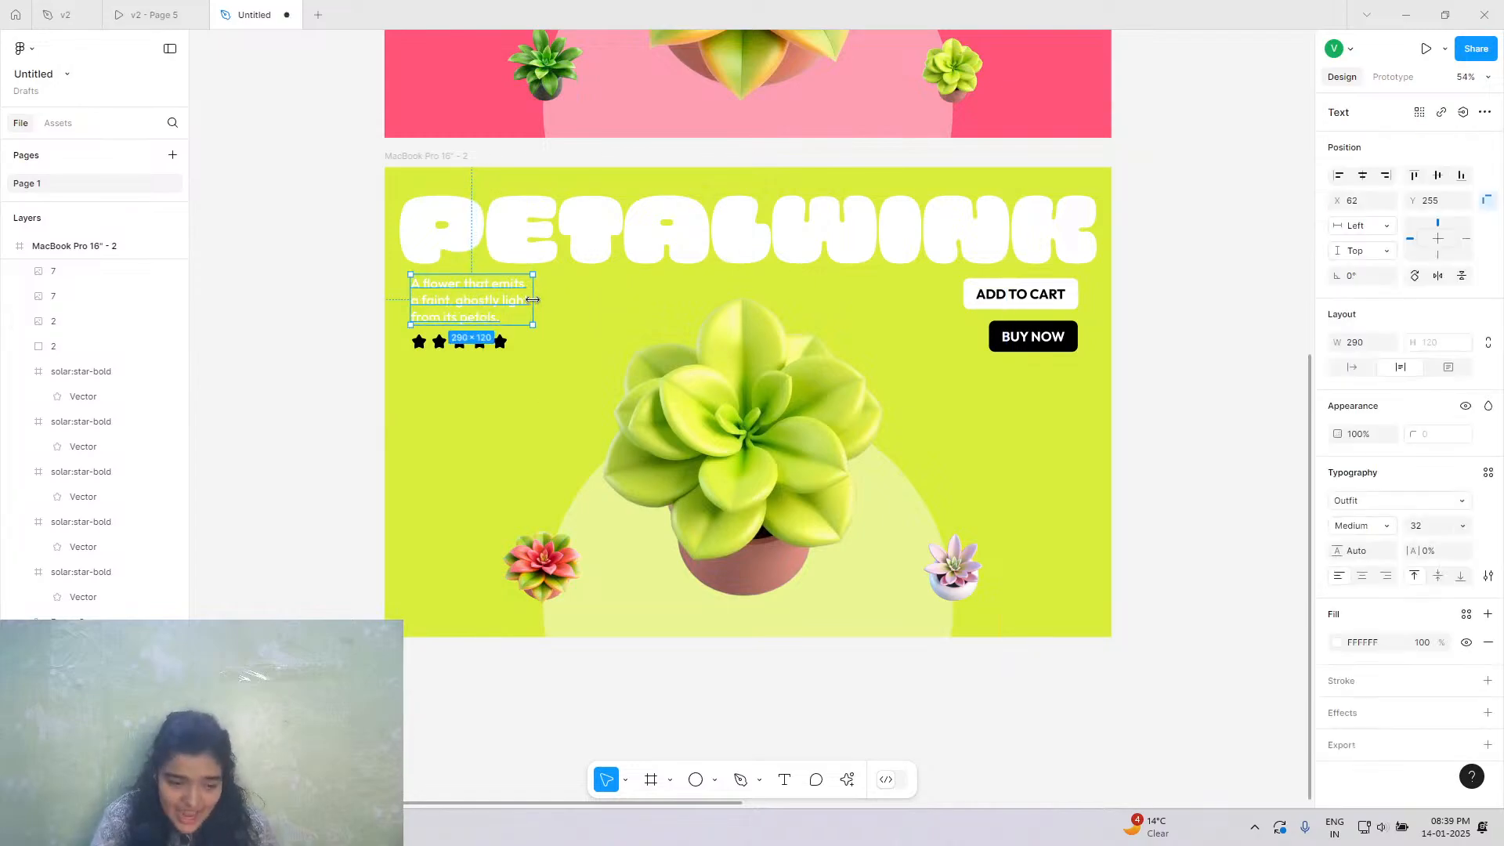
left_click(327, 248)
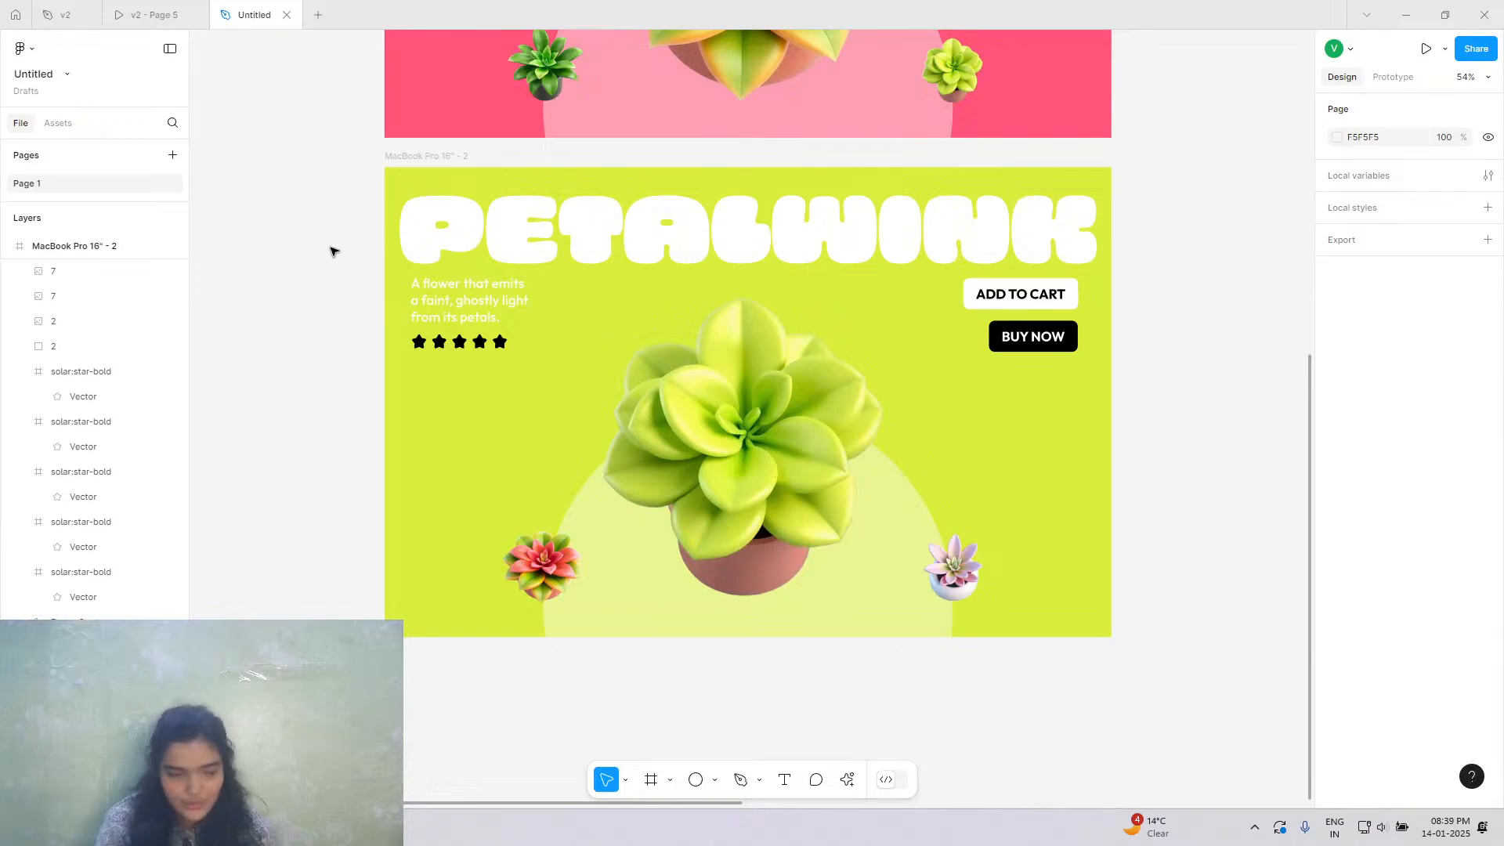
Duplicate the whole lime-green PETALWINK frame as the base for the third plant design.
scroll(330, 251, "down", 3)
scroll(330, 250, "down", 1)
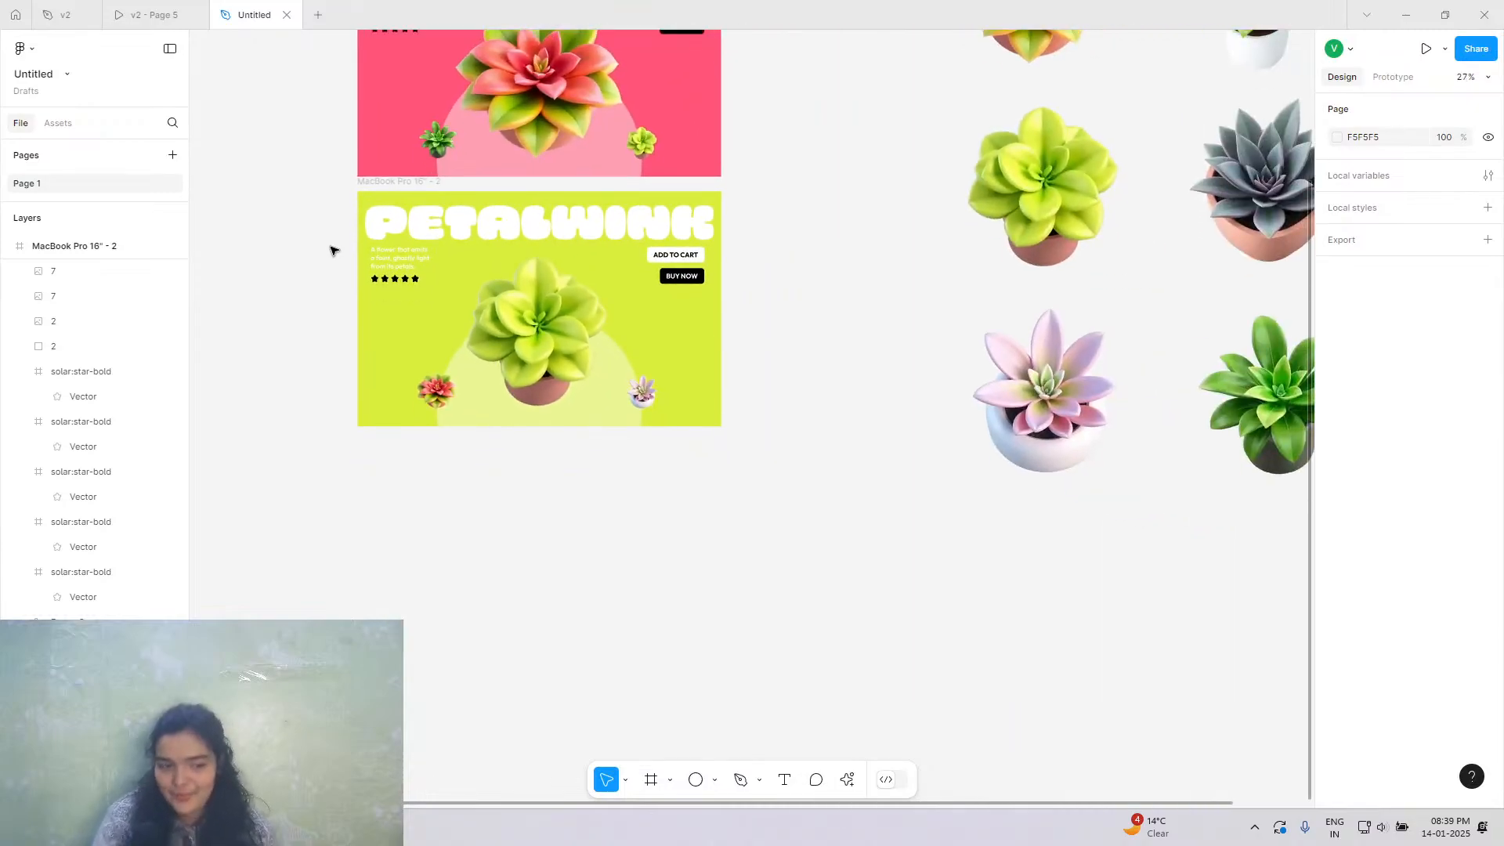
scroll(331, 250, "left", 3)
scroll(332, 249, "up", 3)
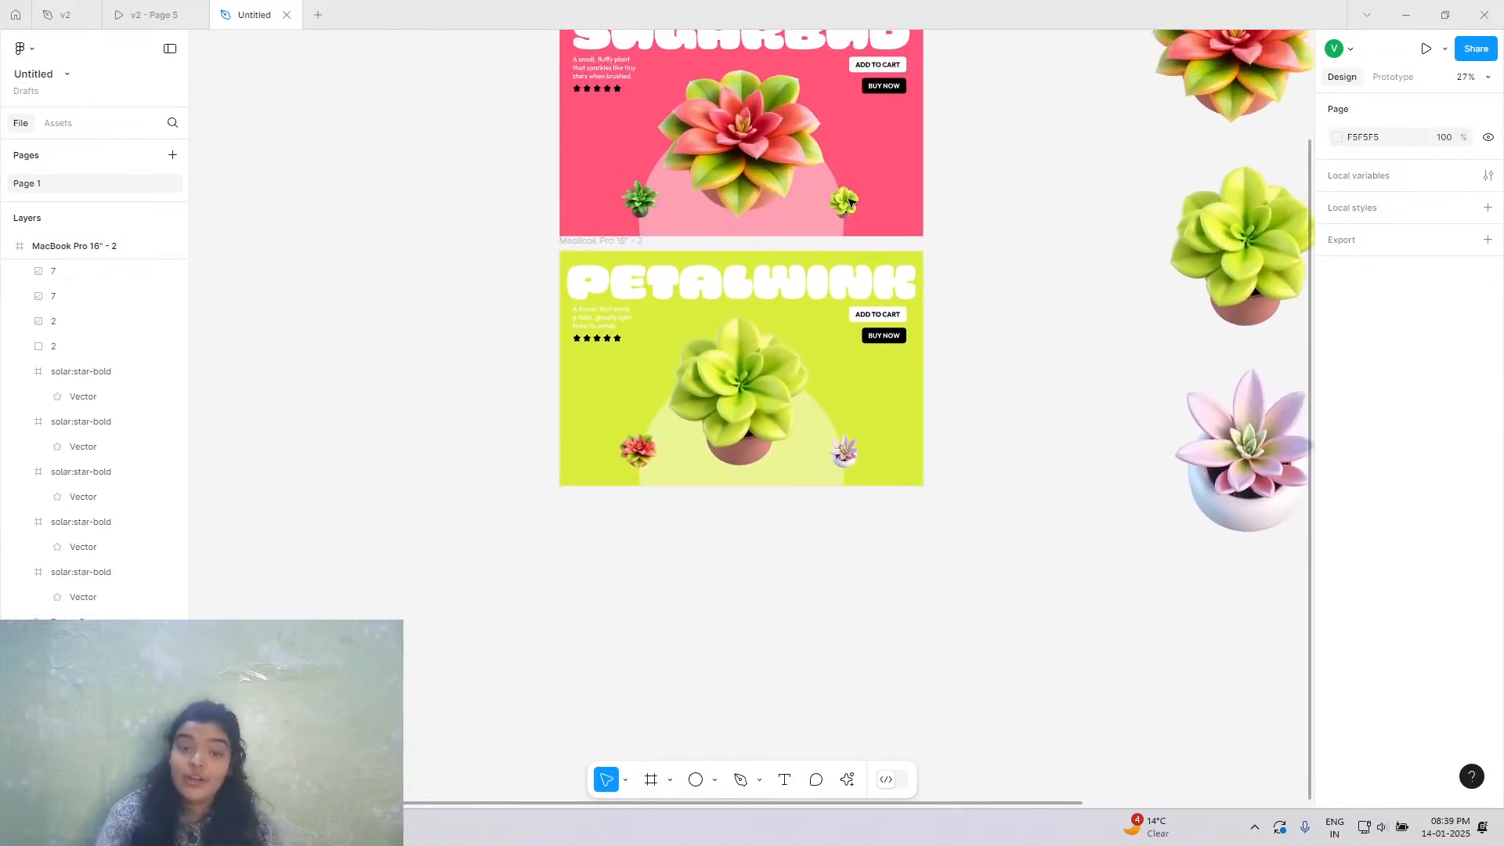
scroll(800, 209, "up", 4)
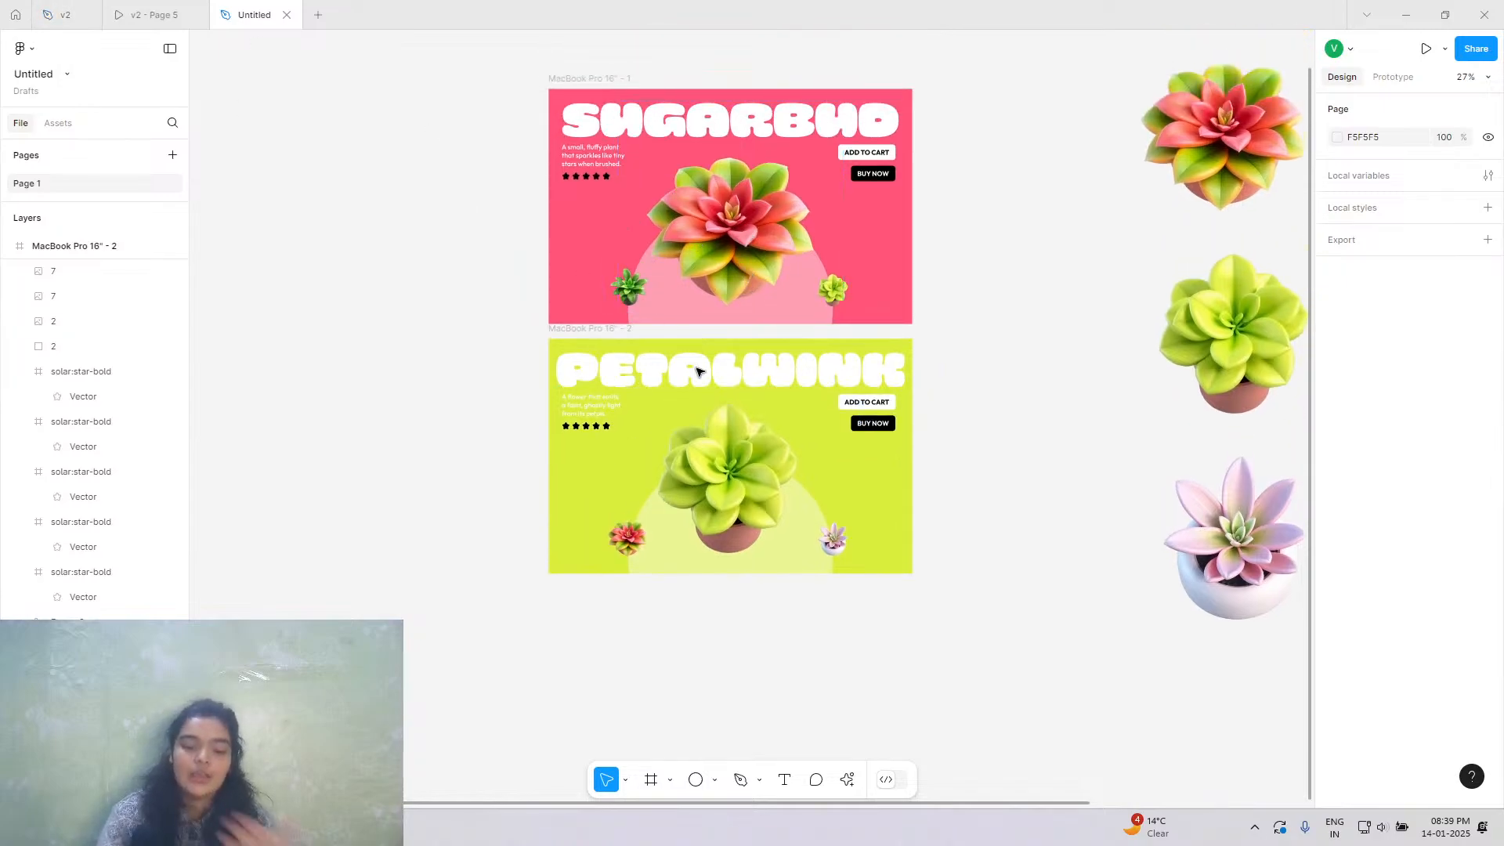
left_click(836, 296)
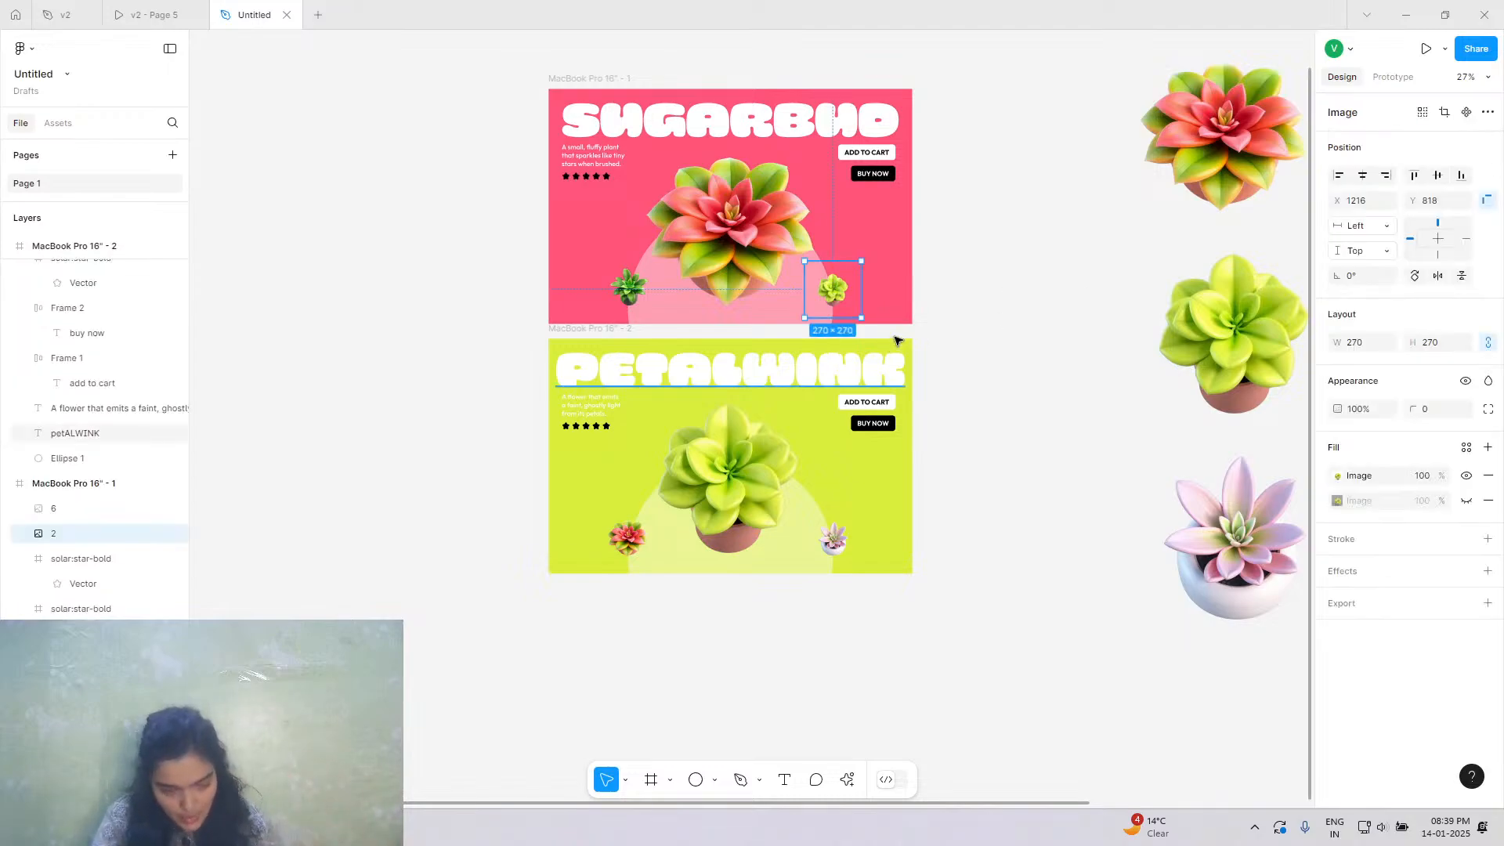
left_click(586, 337)
left_click(589, 330)
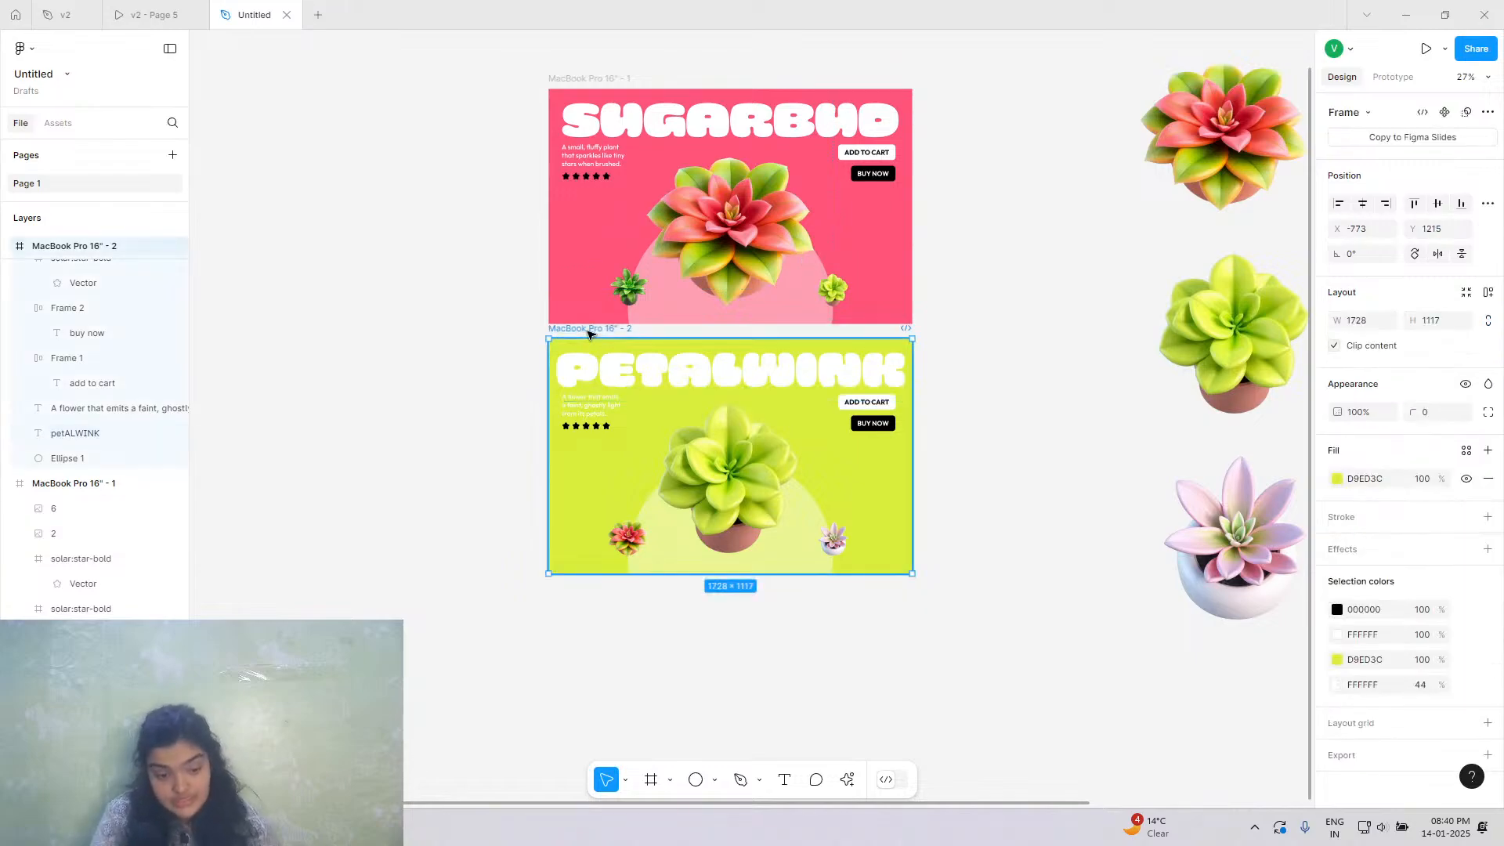
key("ctrl+d")
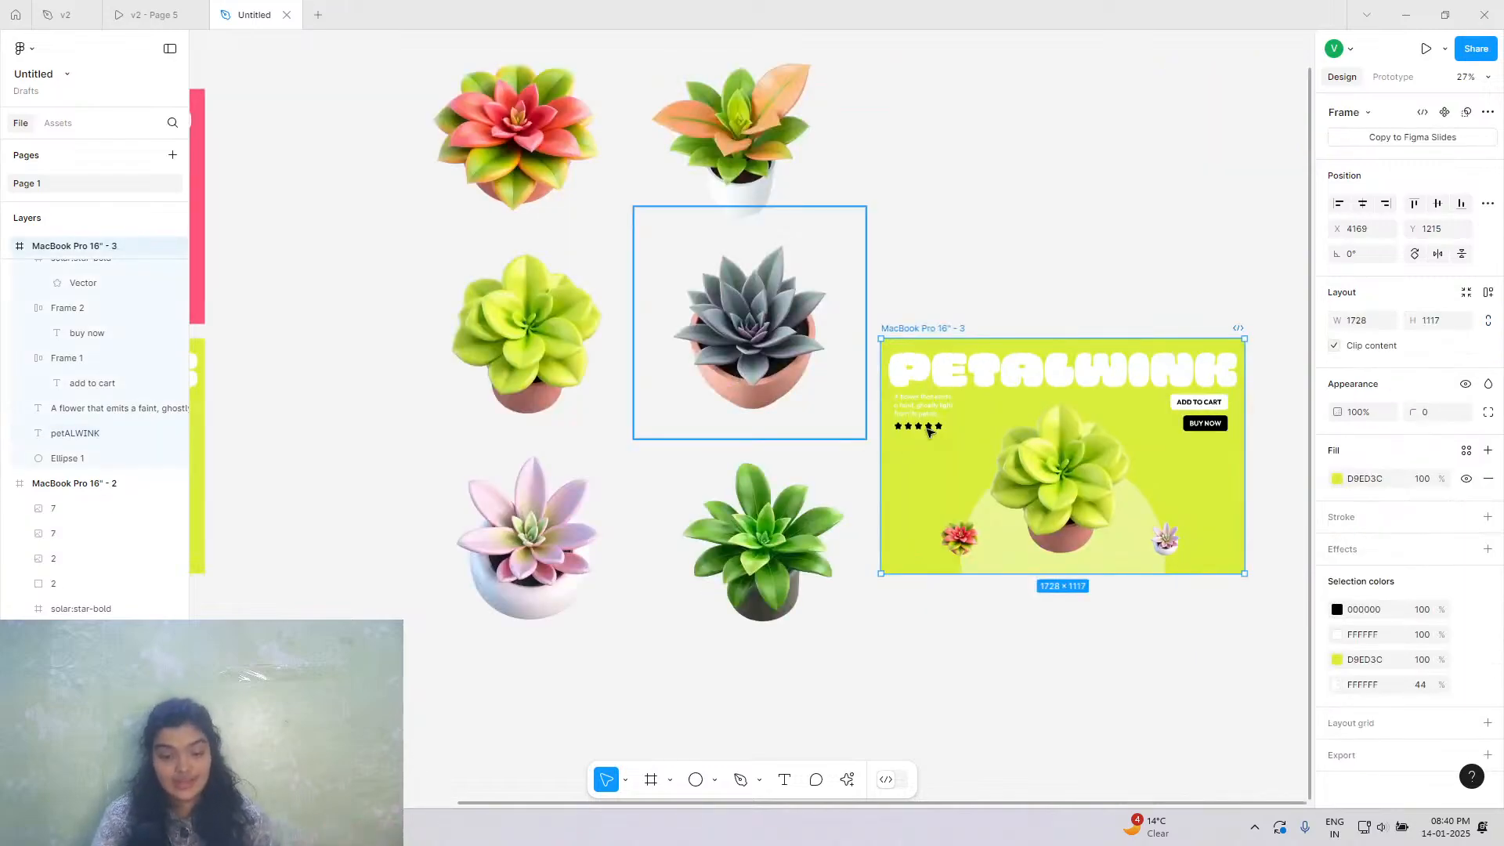
Move the duplicated PETALWINK frame directly beneath the second frame in the column, at about X -773, Y 2462.
scroll(953, 426, "down", 3)
scroll(956, 426, "left", 1)
left_click_drag(1089, 431, 505, 579)
scroll(505, 579, "down", 1)
scroll(505, 580, "left", 2)
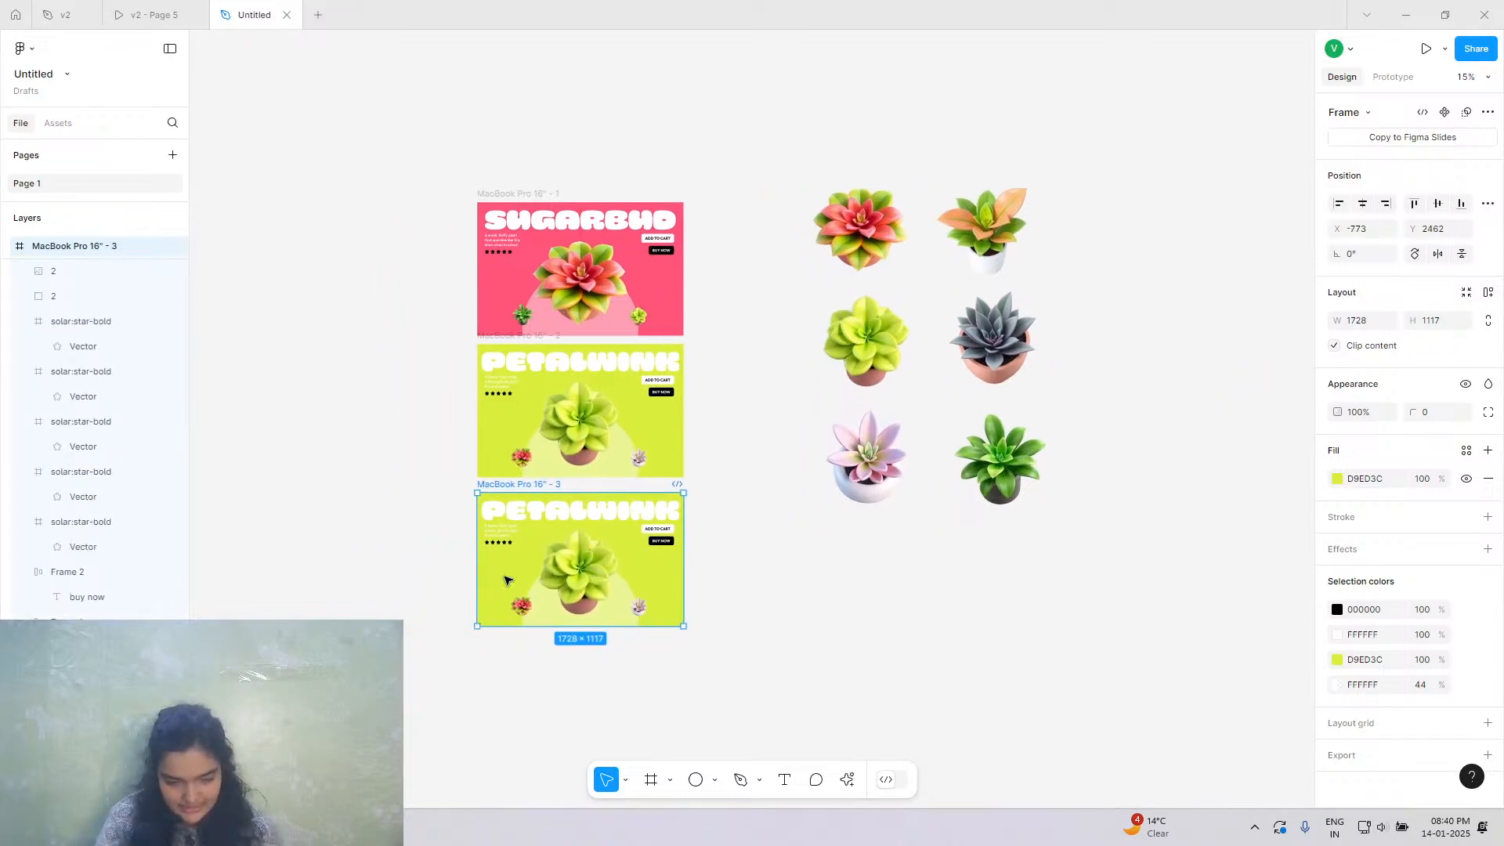
Place a copy of the lilac-pink plant in the middle of the MacBook Pro 16" - 3 frame, at about X 293, Y 118.
scroll(506, 580, "down", 3)
left_click(916, 292)
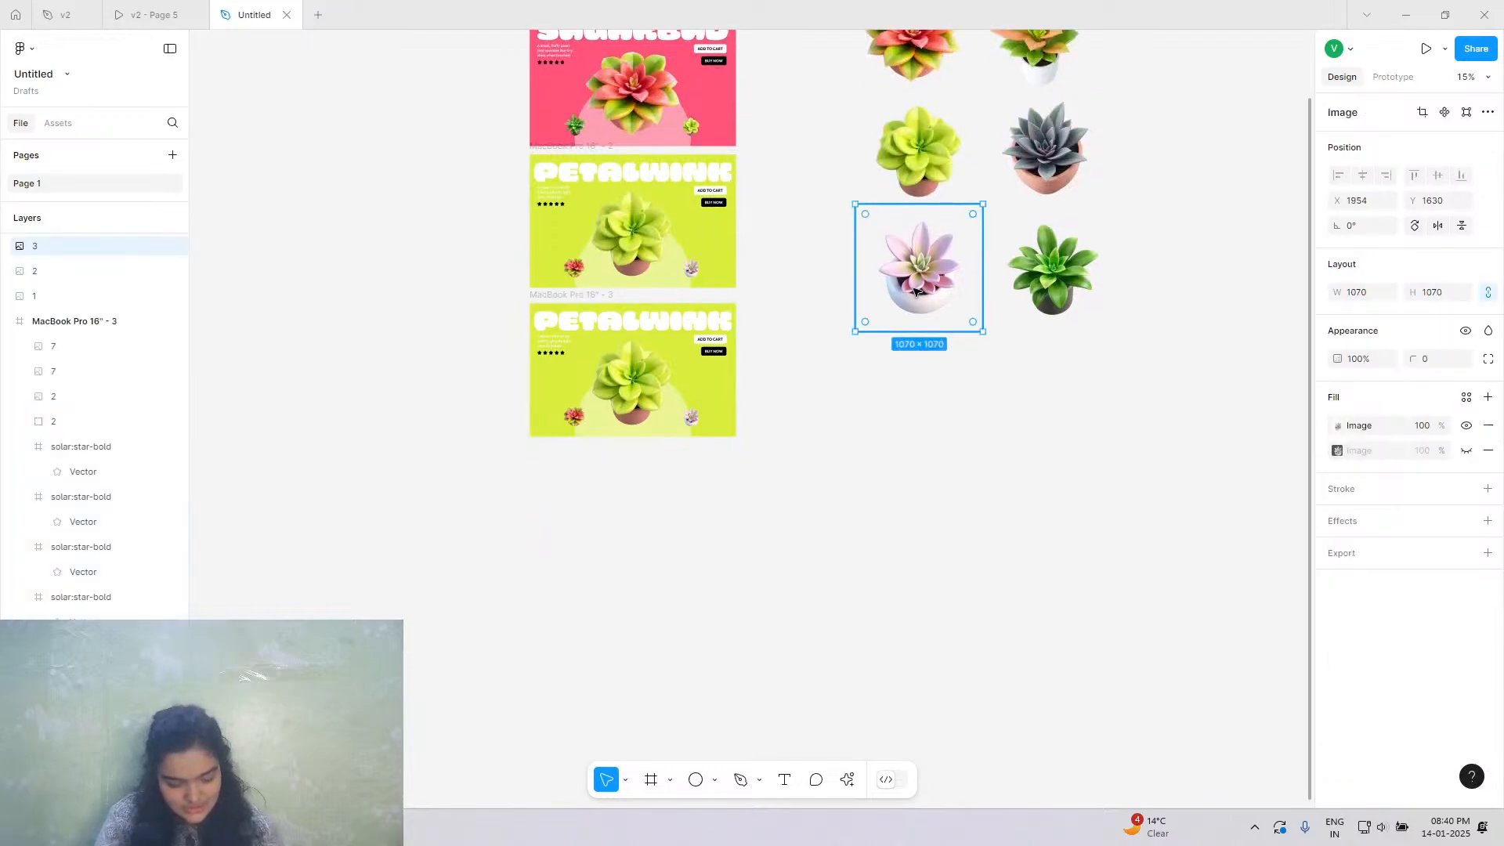
left_click_drag(915, 291, 635, 380)
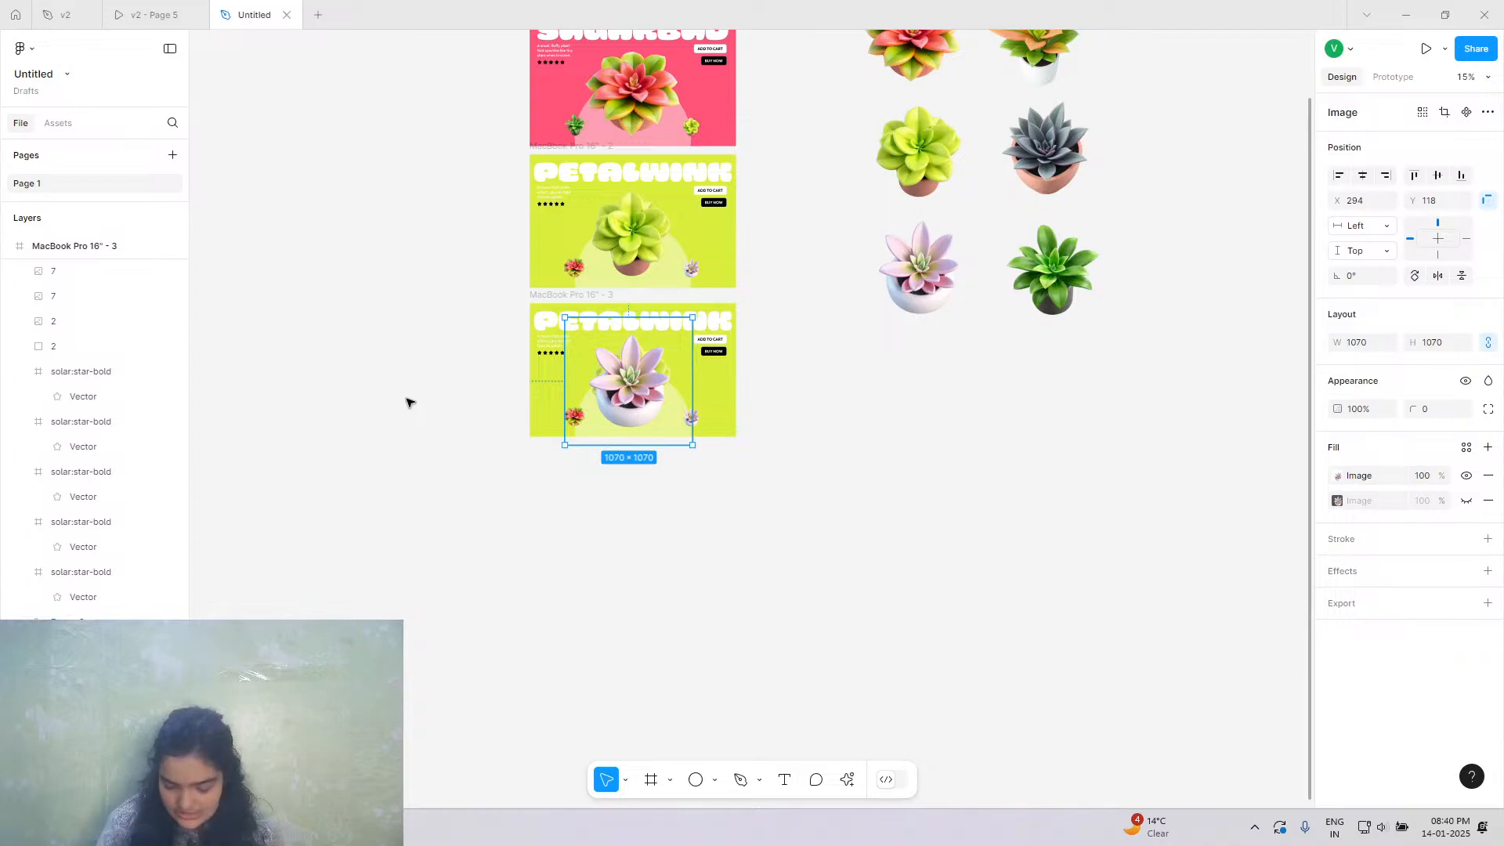
scroll(405, 402, "up", 5)
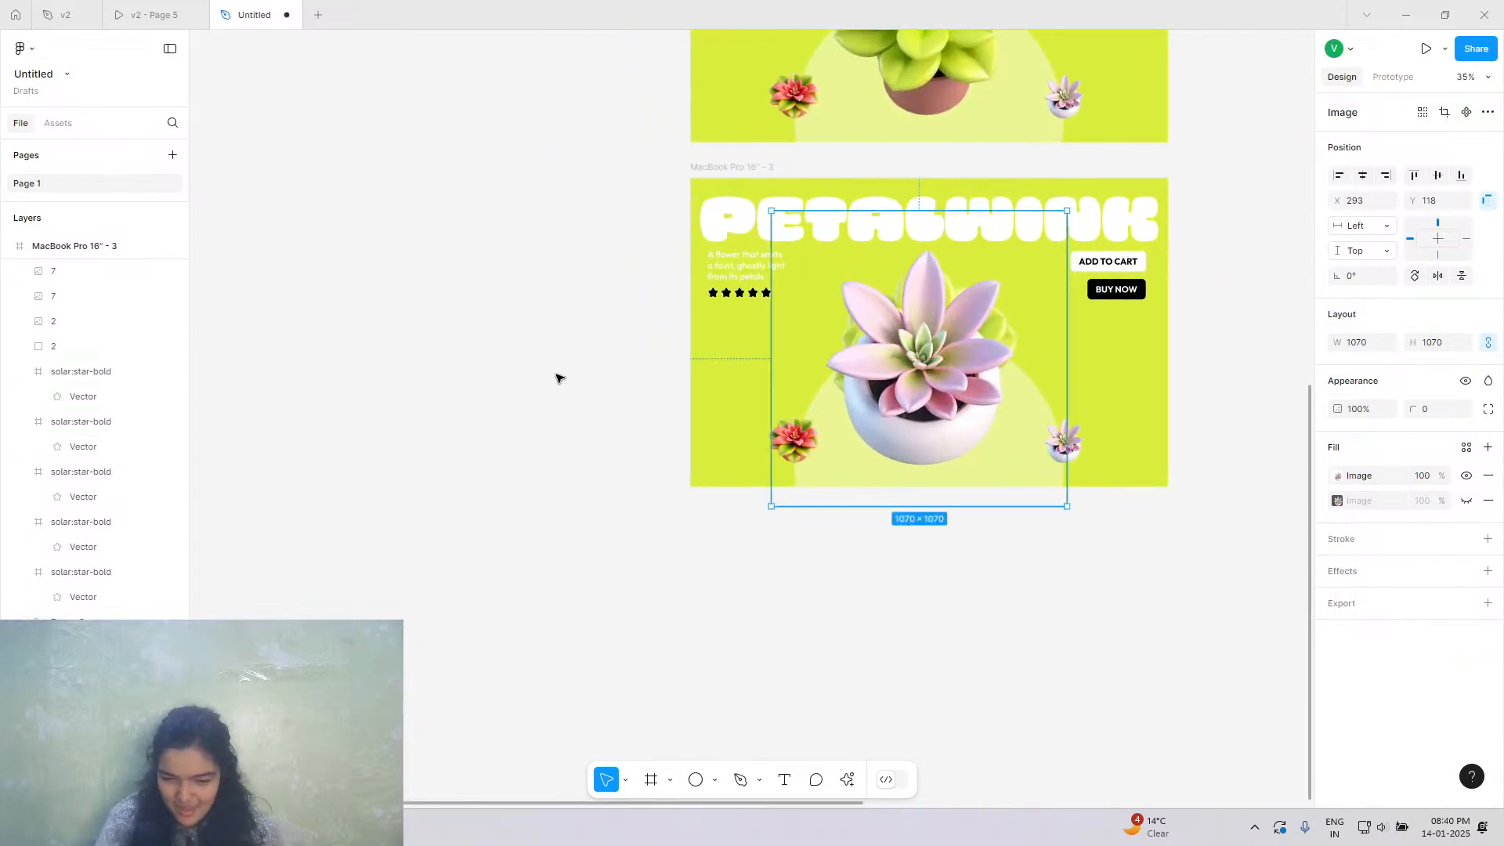
Lock the large lilac-pink plant layer and delete the large lime-green plant behind it.
scroll(125, 314, "up", 3)
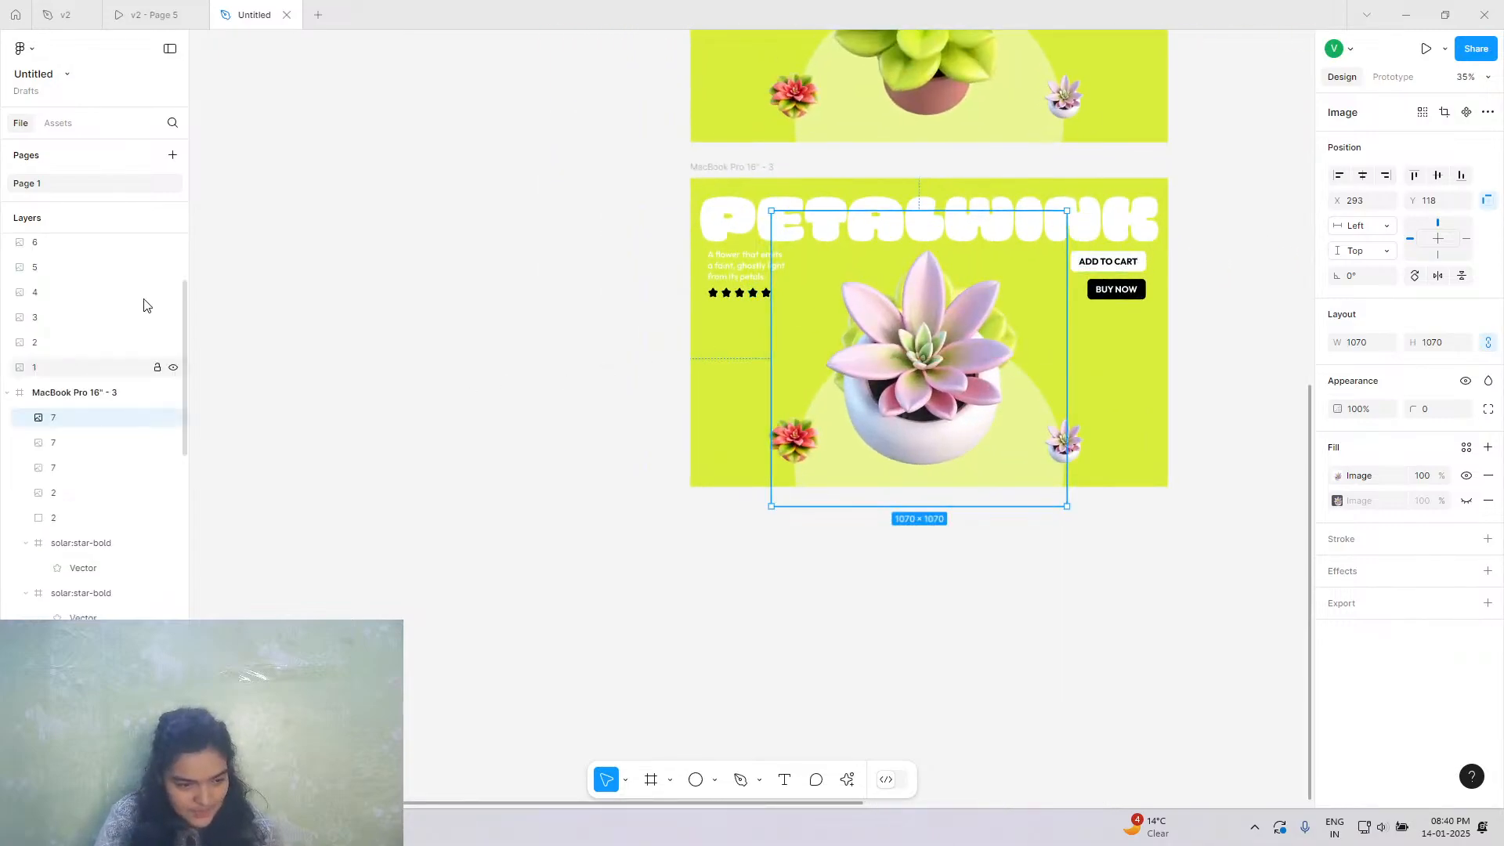
left_click(158, 421)
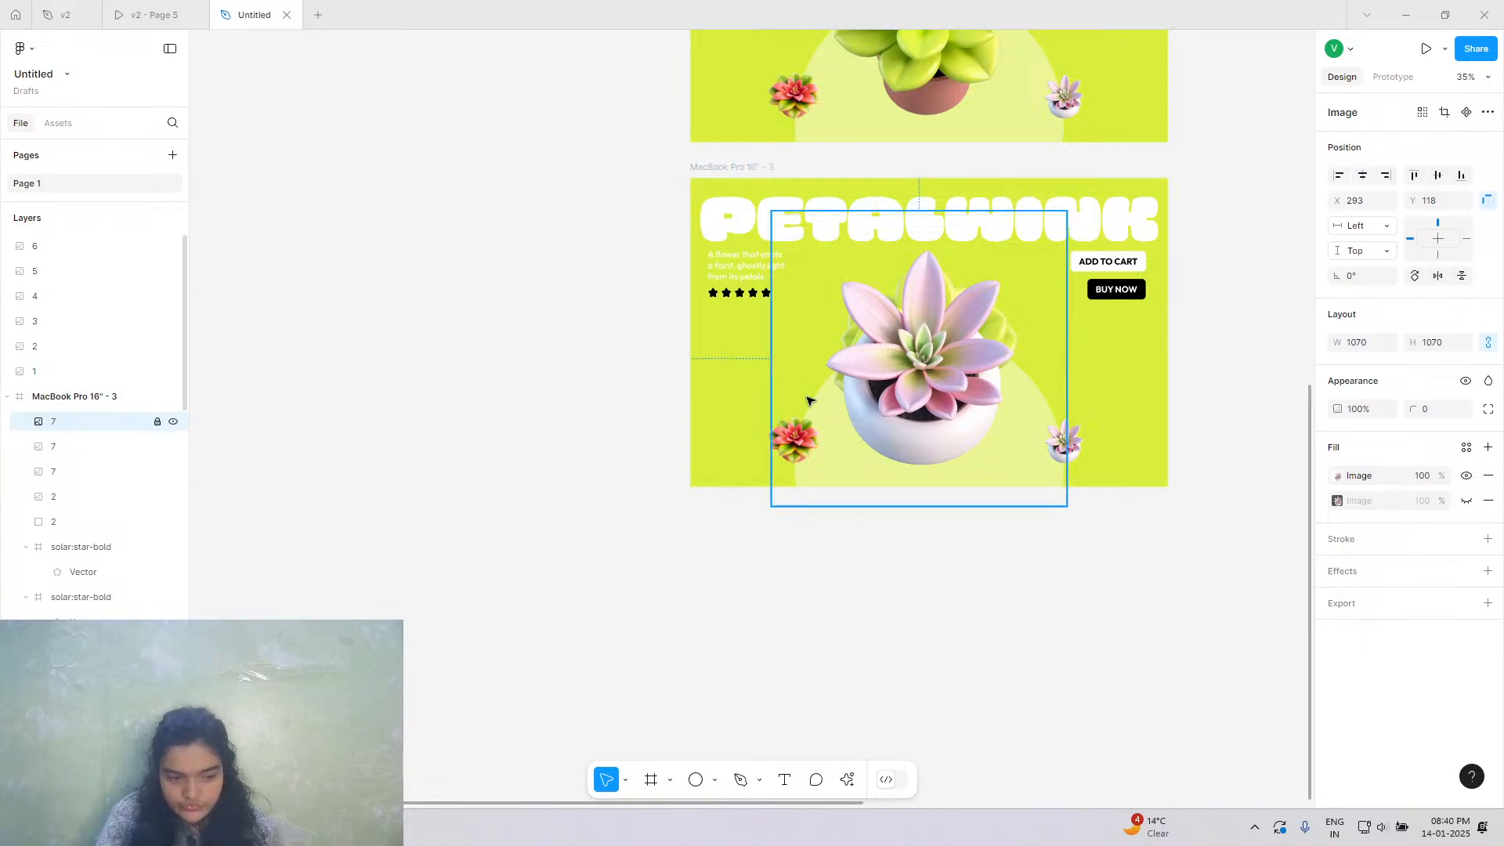
left_click(907, 316)
key("Delete")
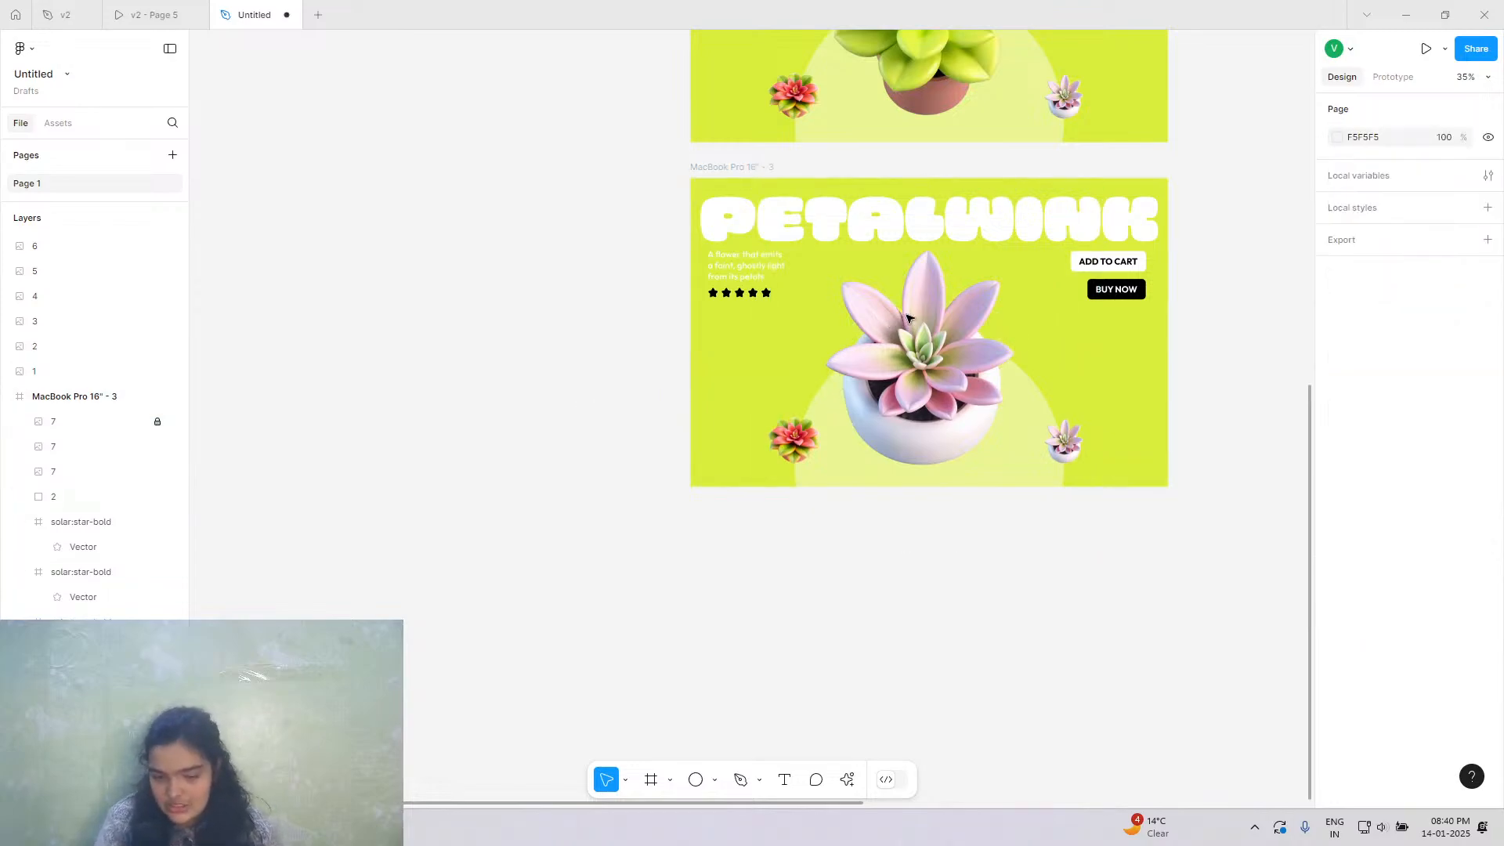
Copy the second frame's large lime-green plant over the third frame's small red plant, scaled down to about 314 × 314.
scroll(906, 317, "right", 2)
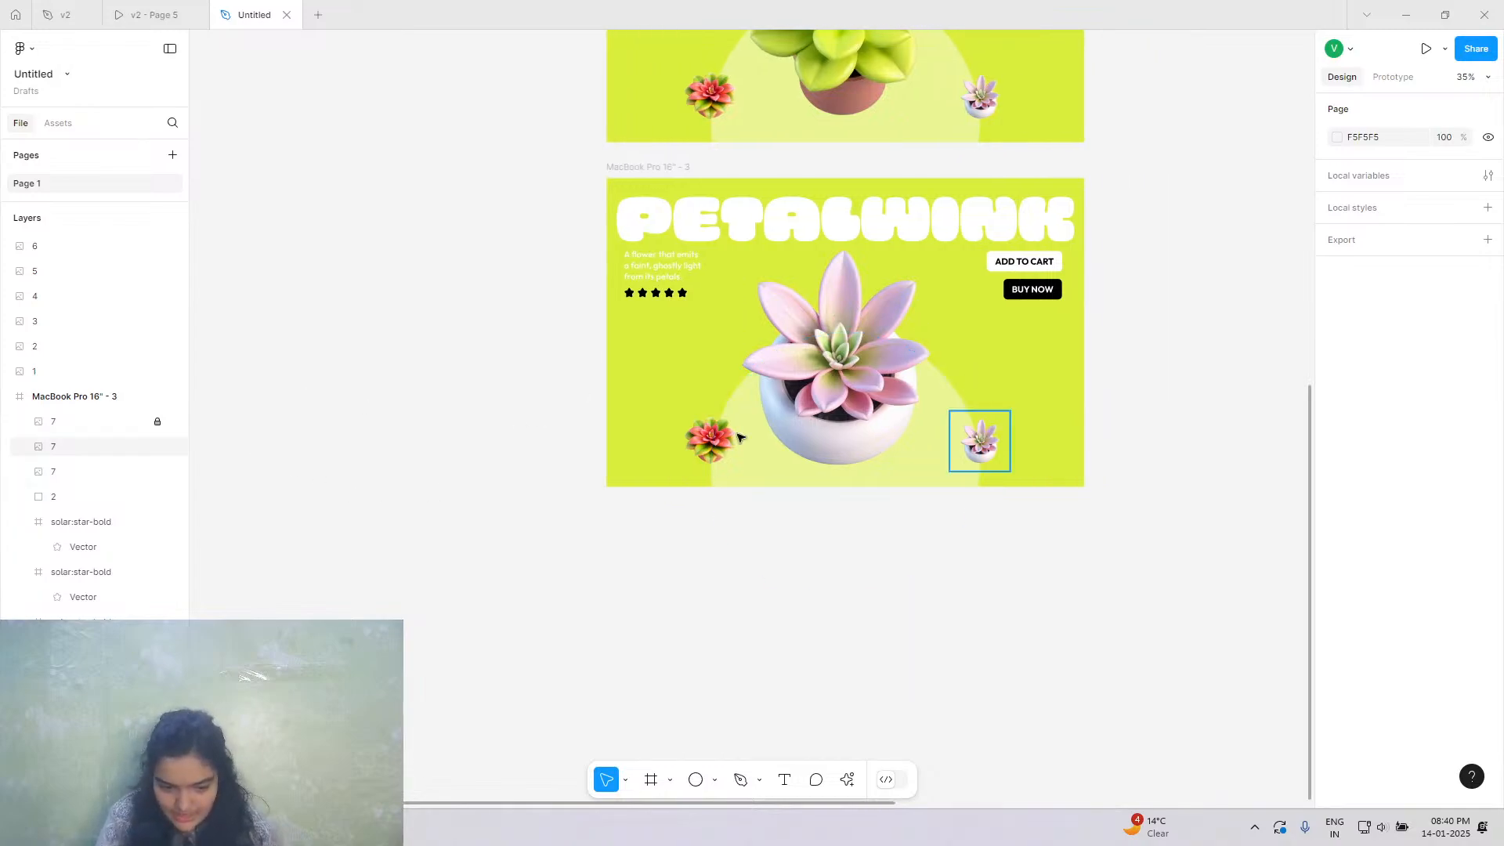
scroll(836, 445, "down", 3)
scroll(837, 450, "up", 2)
scroll(836, 450, "right", 1)
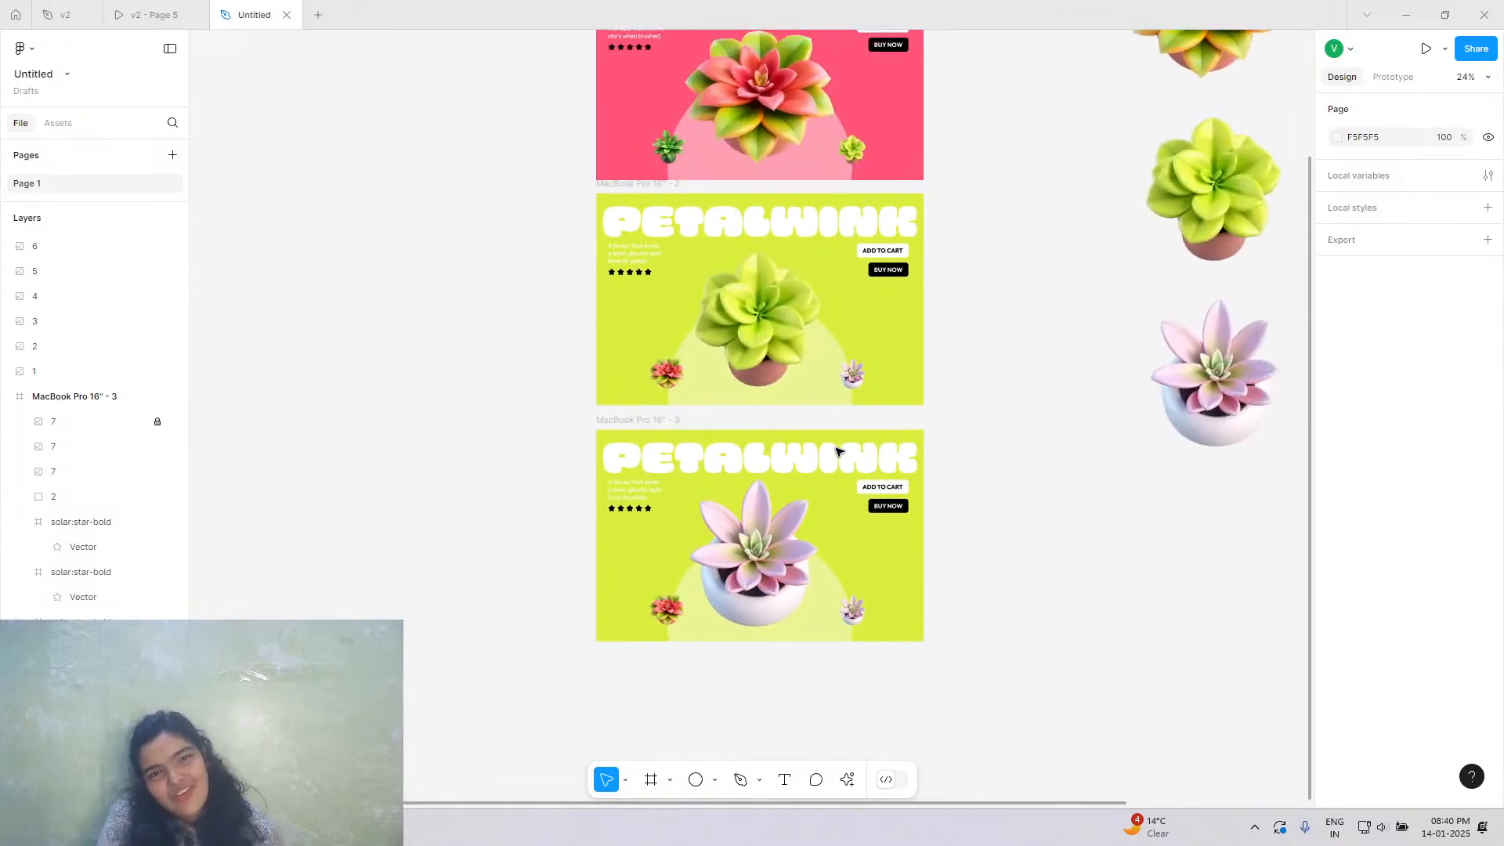
left_click(764, 335)
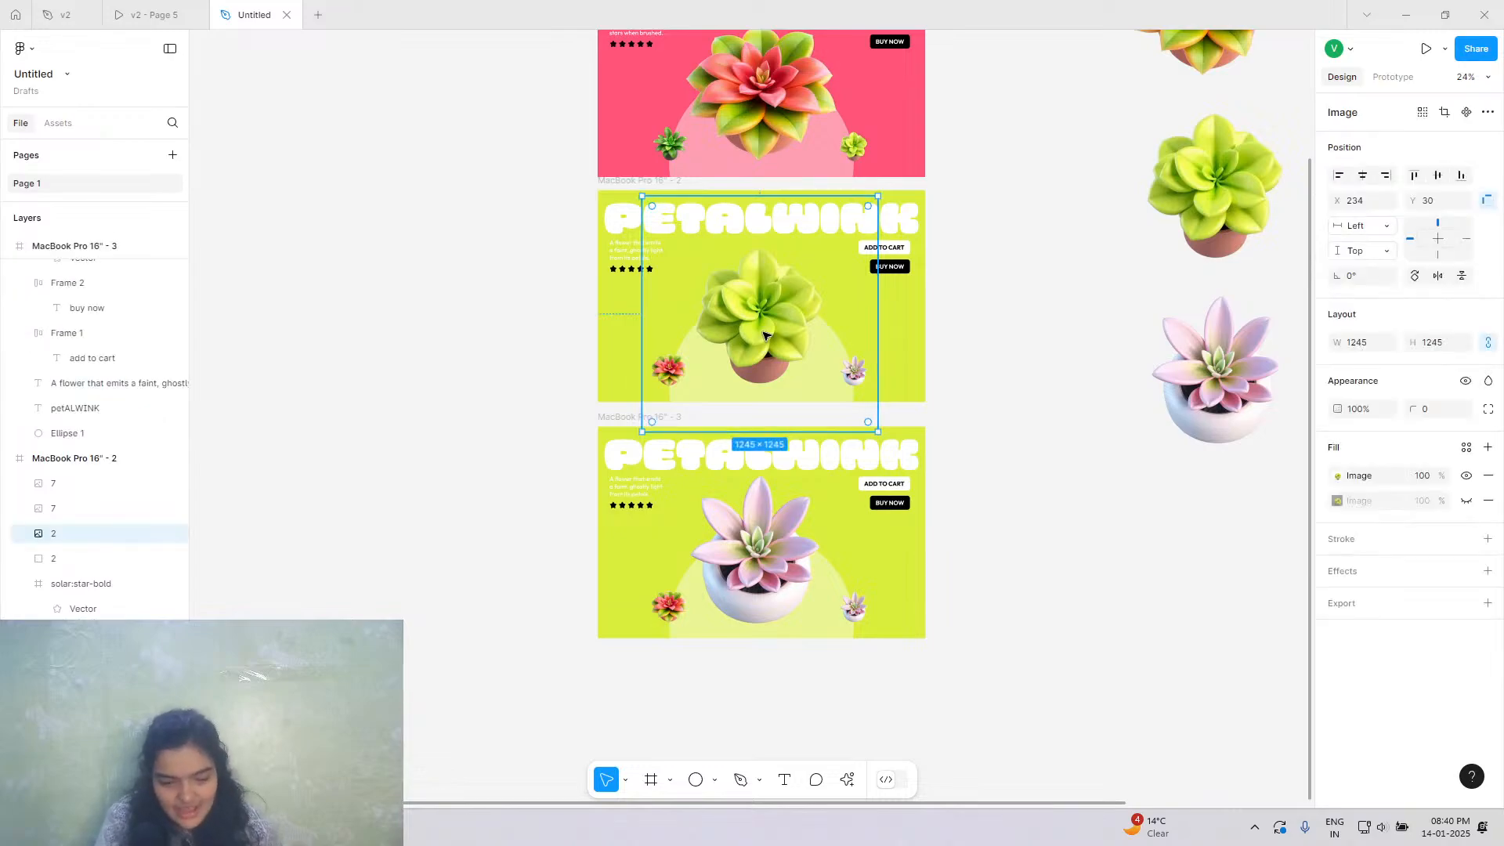
key("ctrl+d")
left_click_drag(779, 274, 690, 563)
left_click_drag(687, 476, 680, 612)
scroll(680, 612, "up", 5)
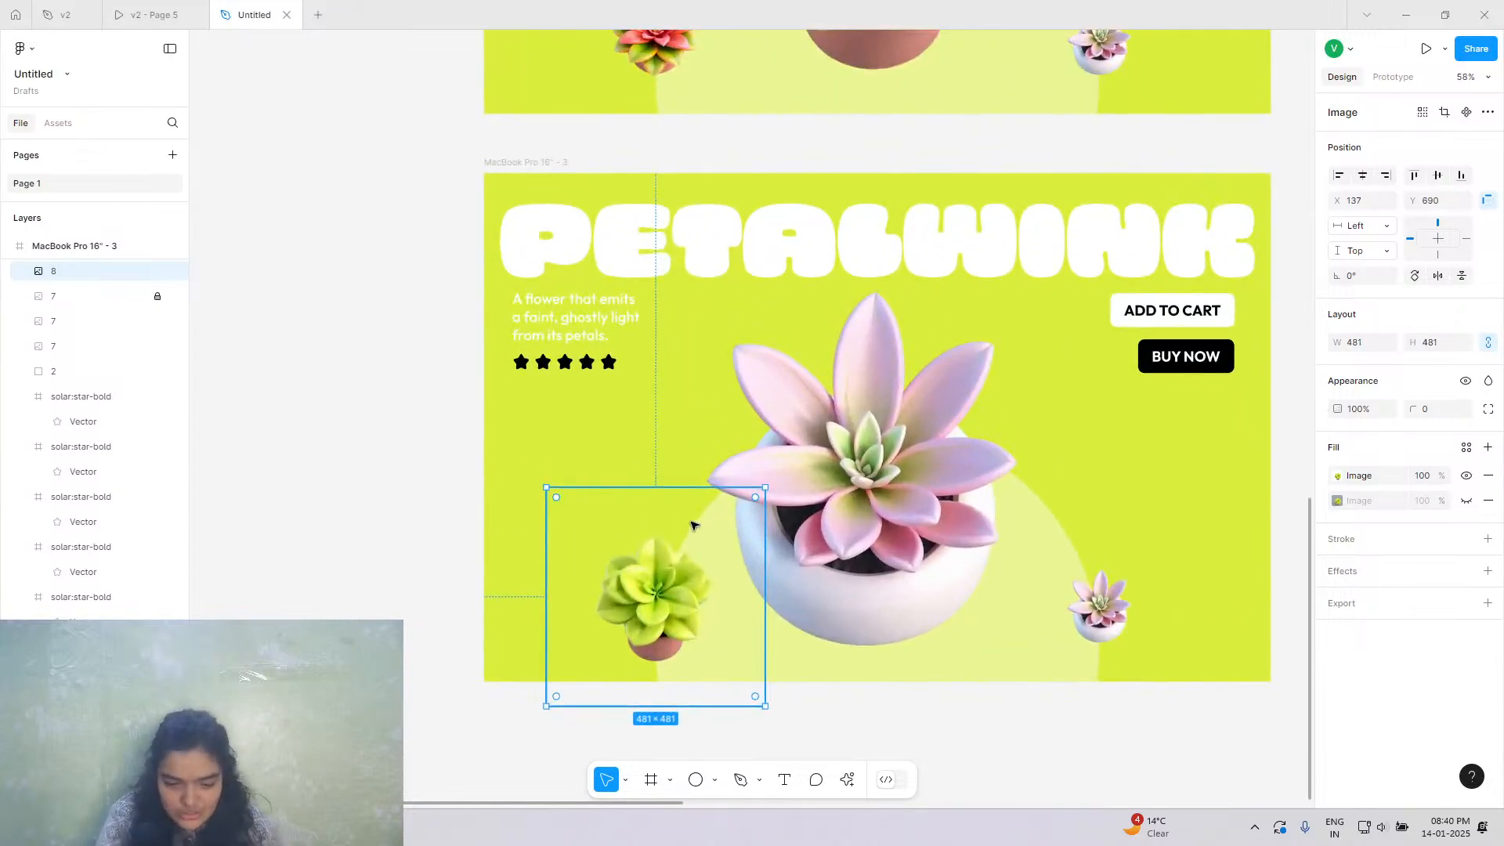
left_click_drag(694, 489, 684, 563)
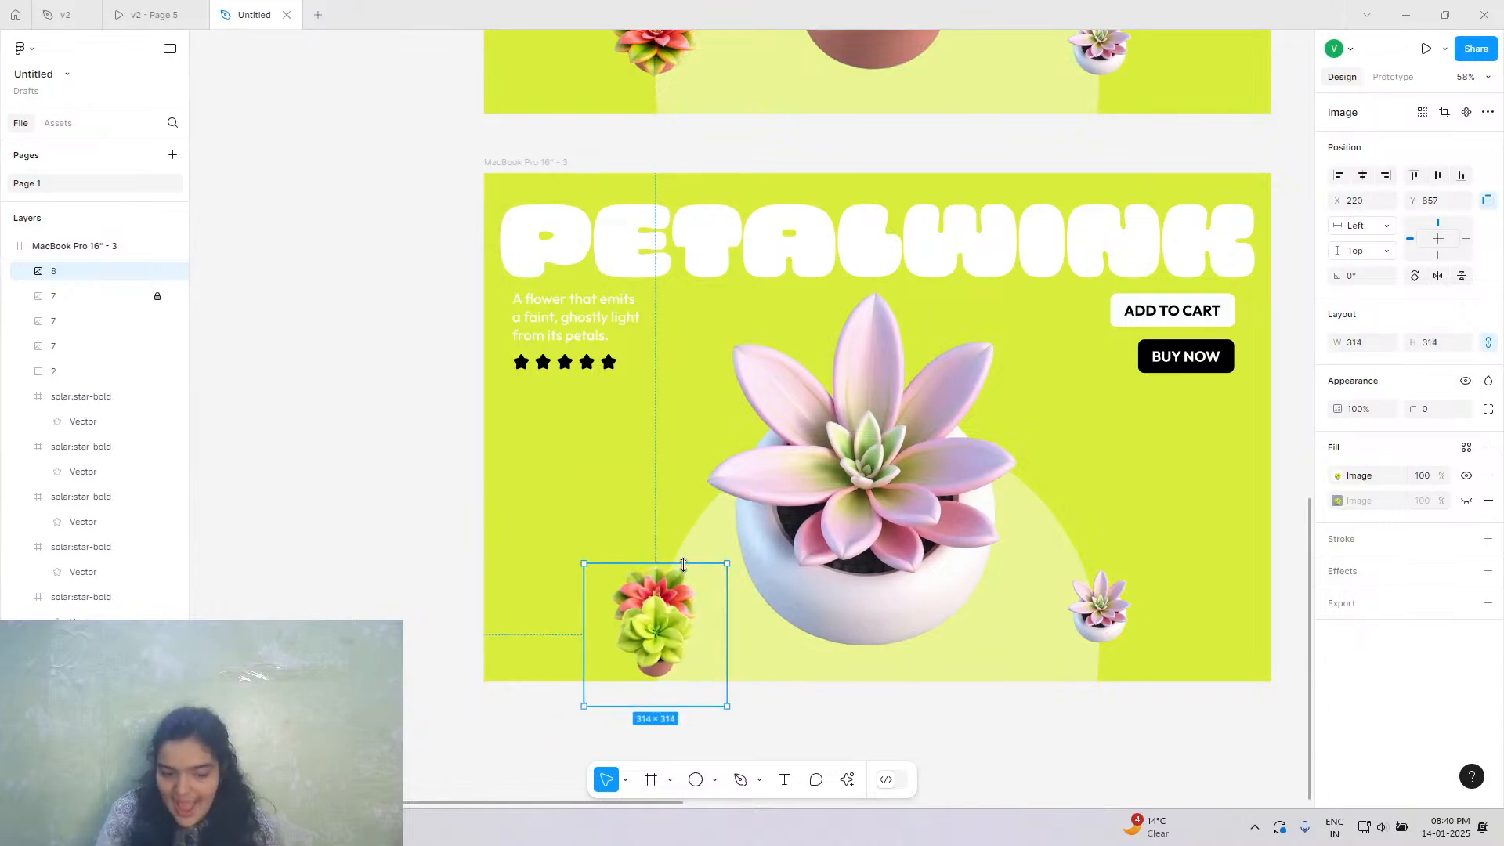
left_click_drag(662, 633, 662, 601)
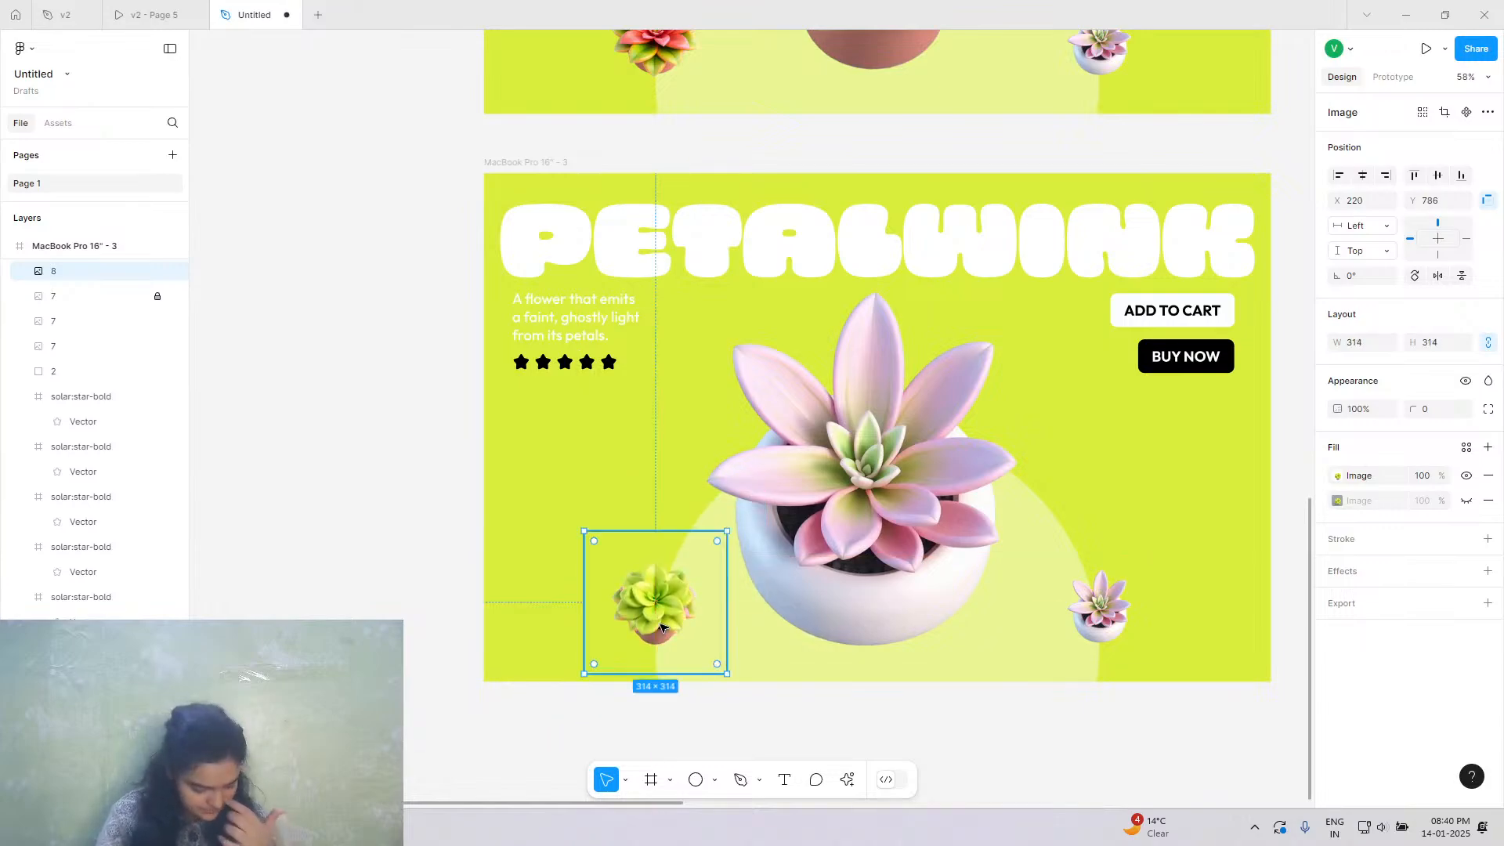
Lock the small lime-green plant in the third frame and delete the small red plant behind it.
left_click(55, 301)
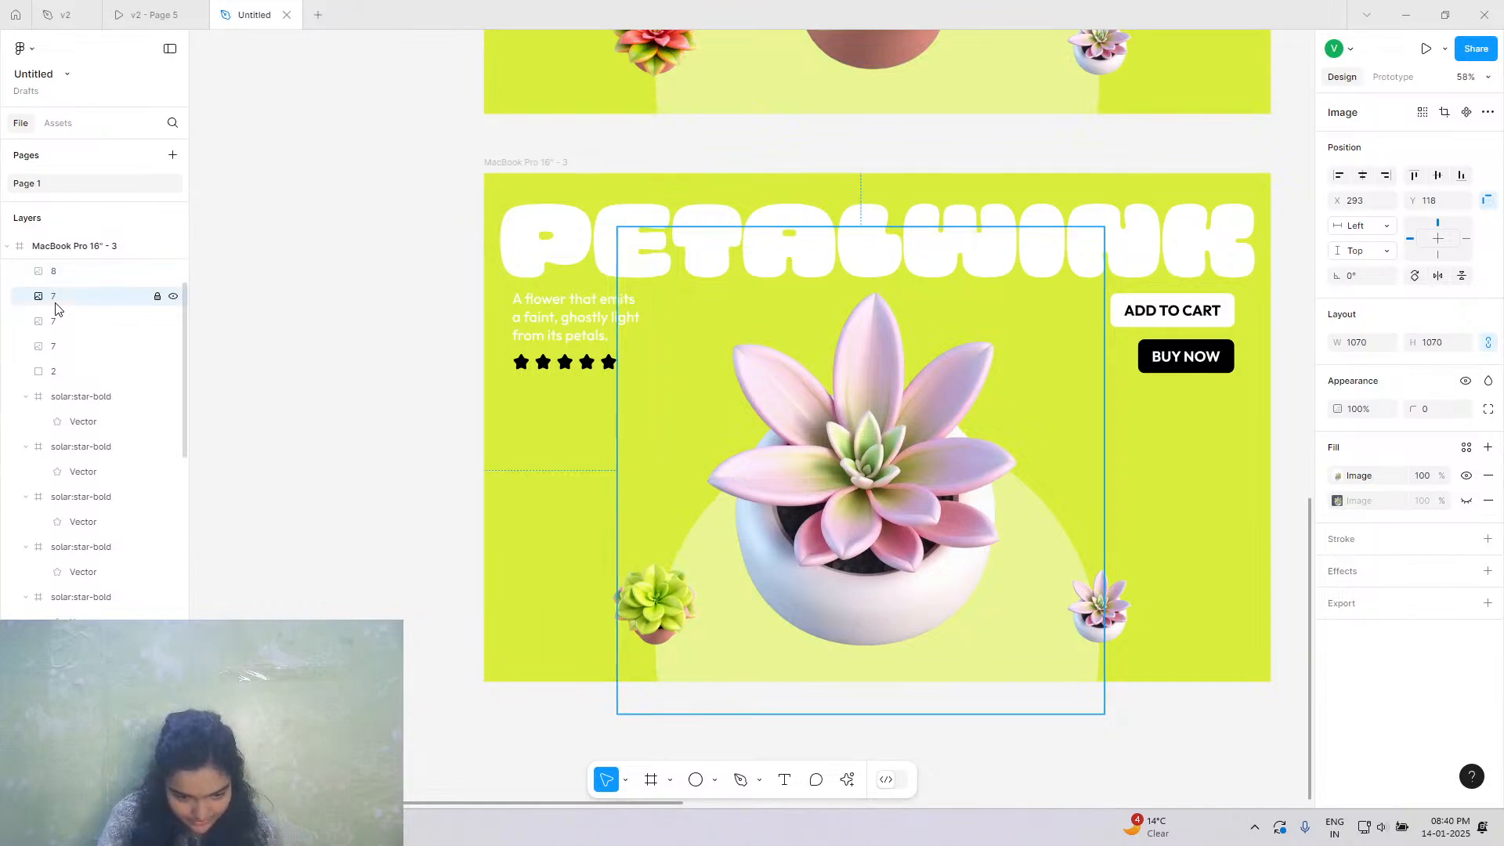
left_click(650, 593)
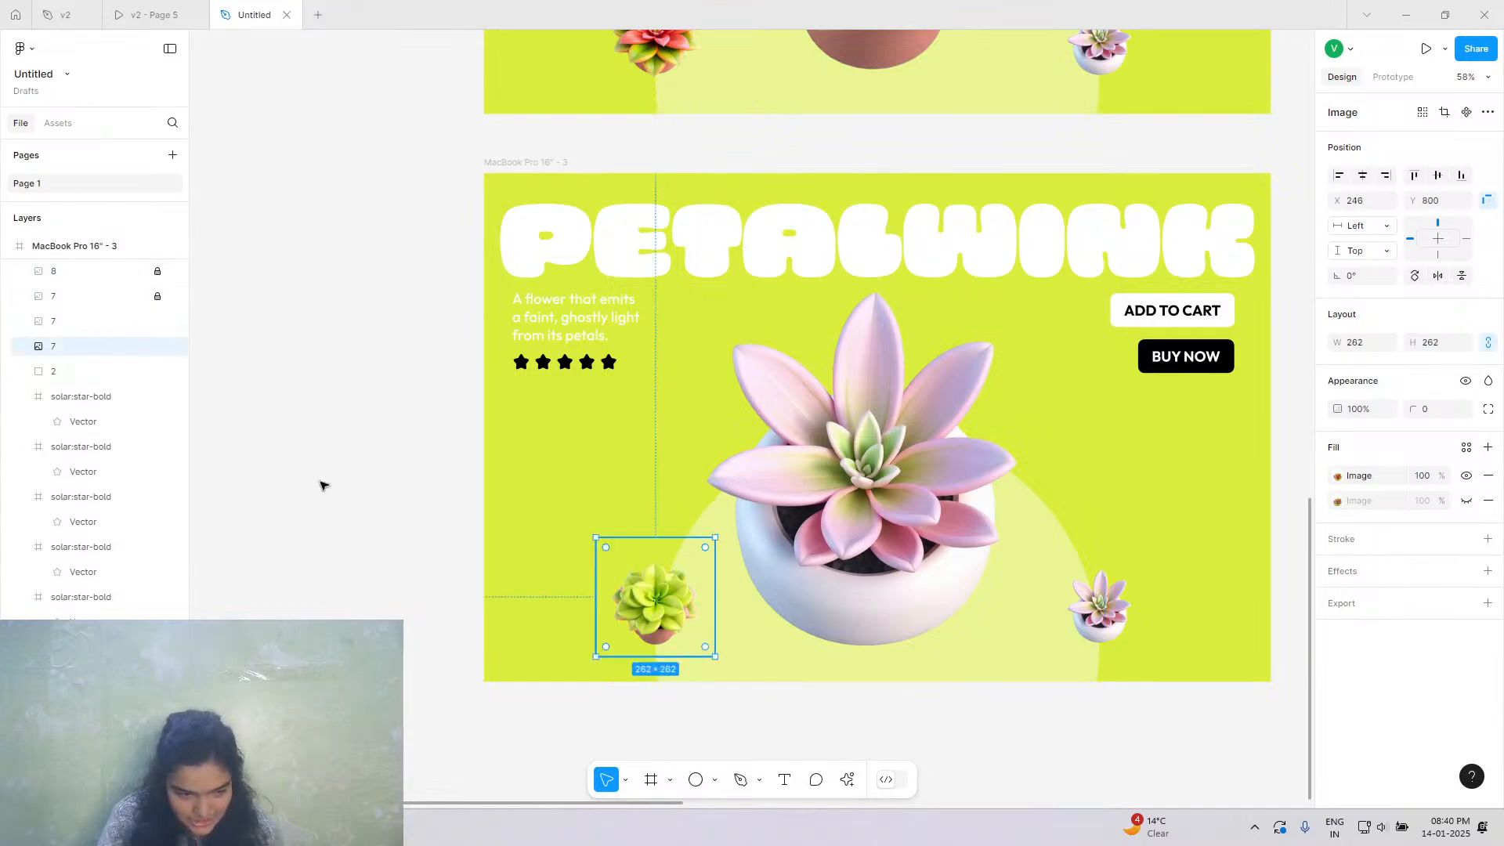
key("Delete")
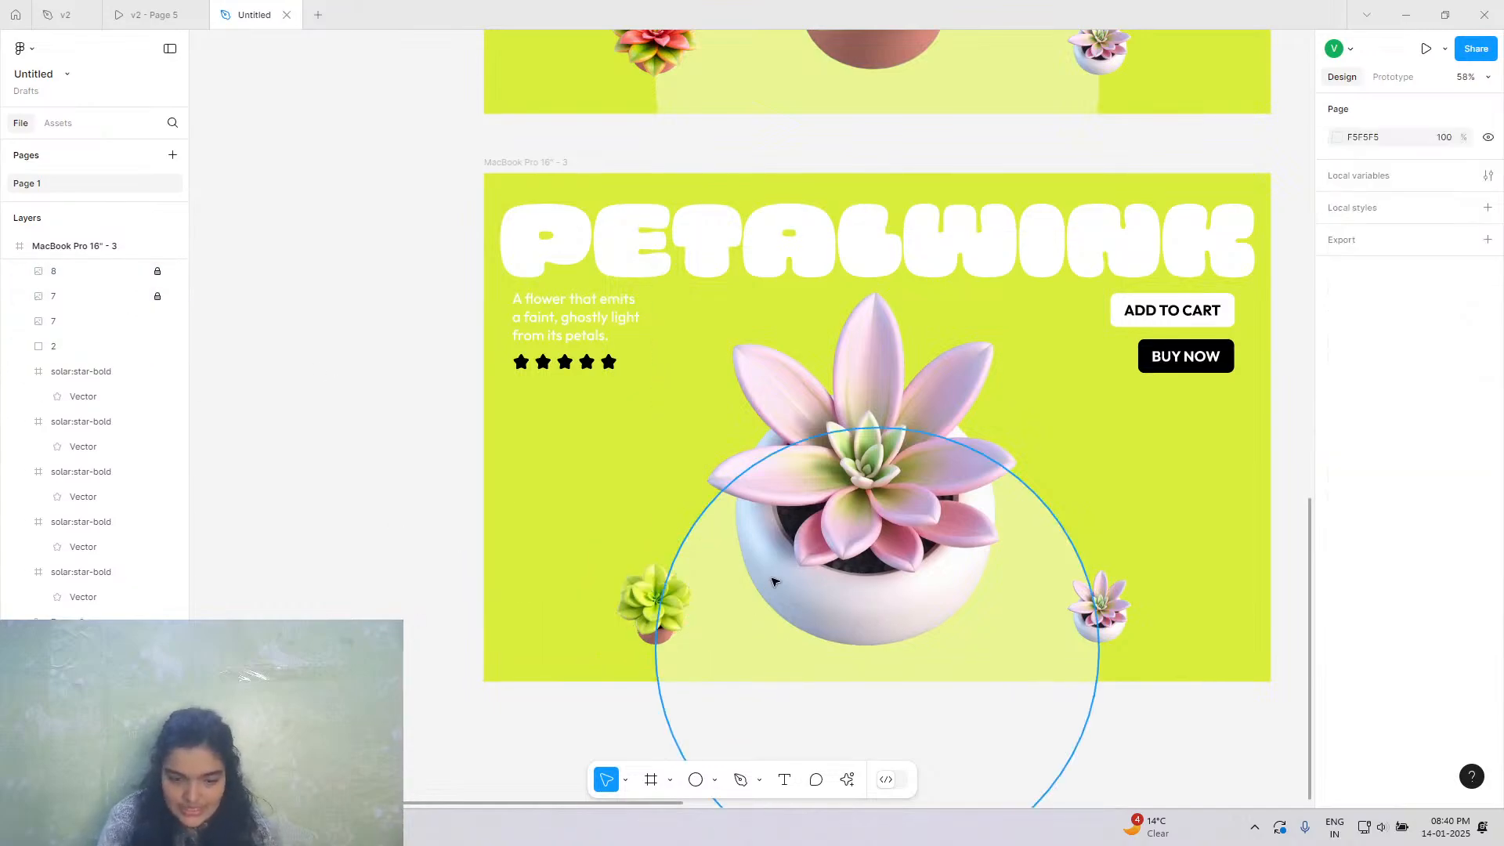
Copy the orange-leaved plant over the third frame's small lilac plant, scaled down to about 326 × 326.
scroll(1086, 586, "down", 3)
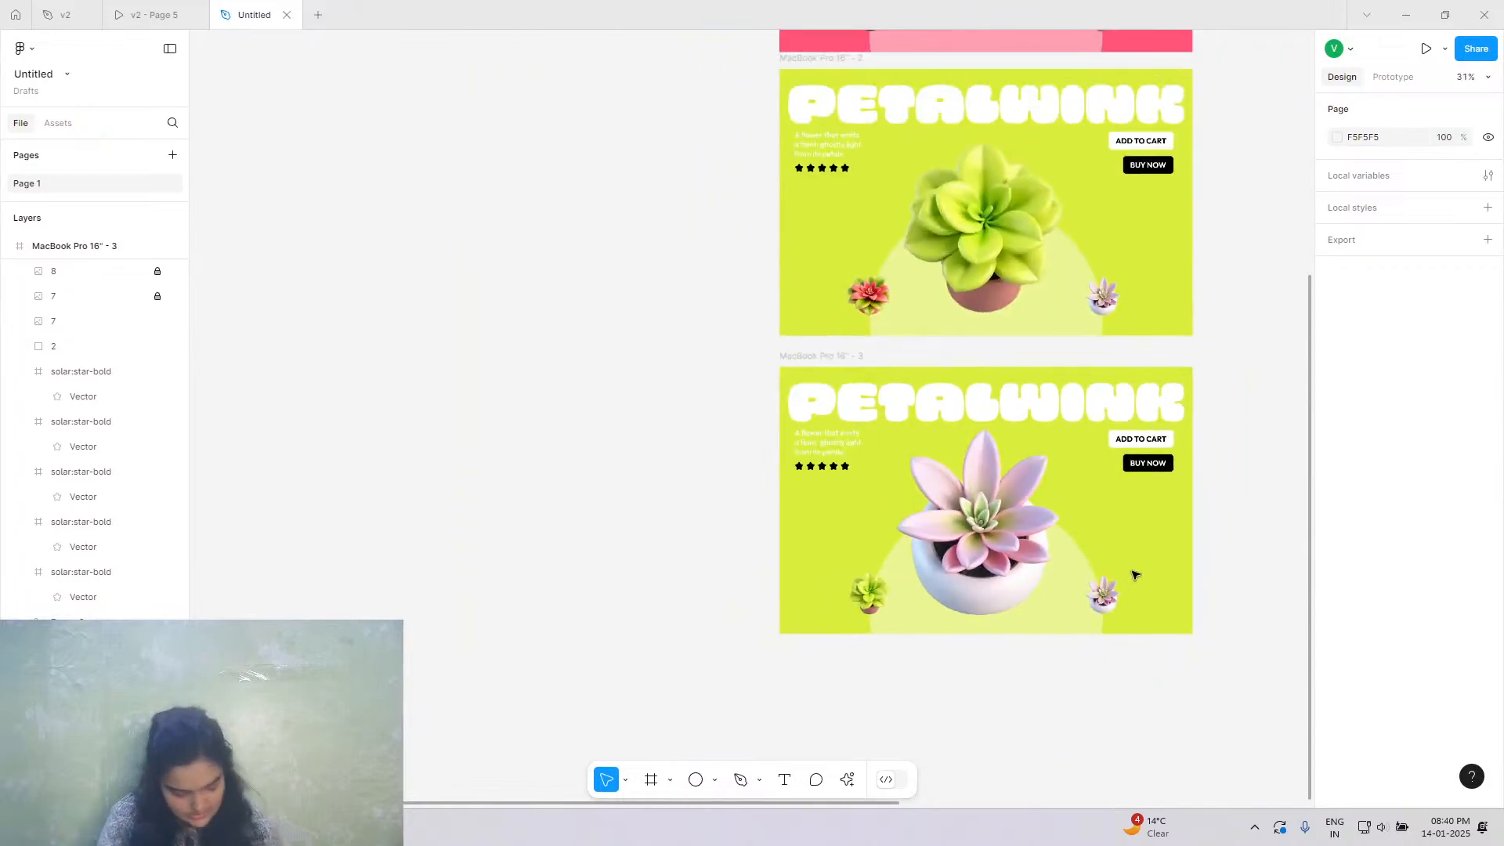
scroll(1086, 586, "down", 4)
scroll(1087, 586, "right", 2)
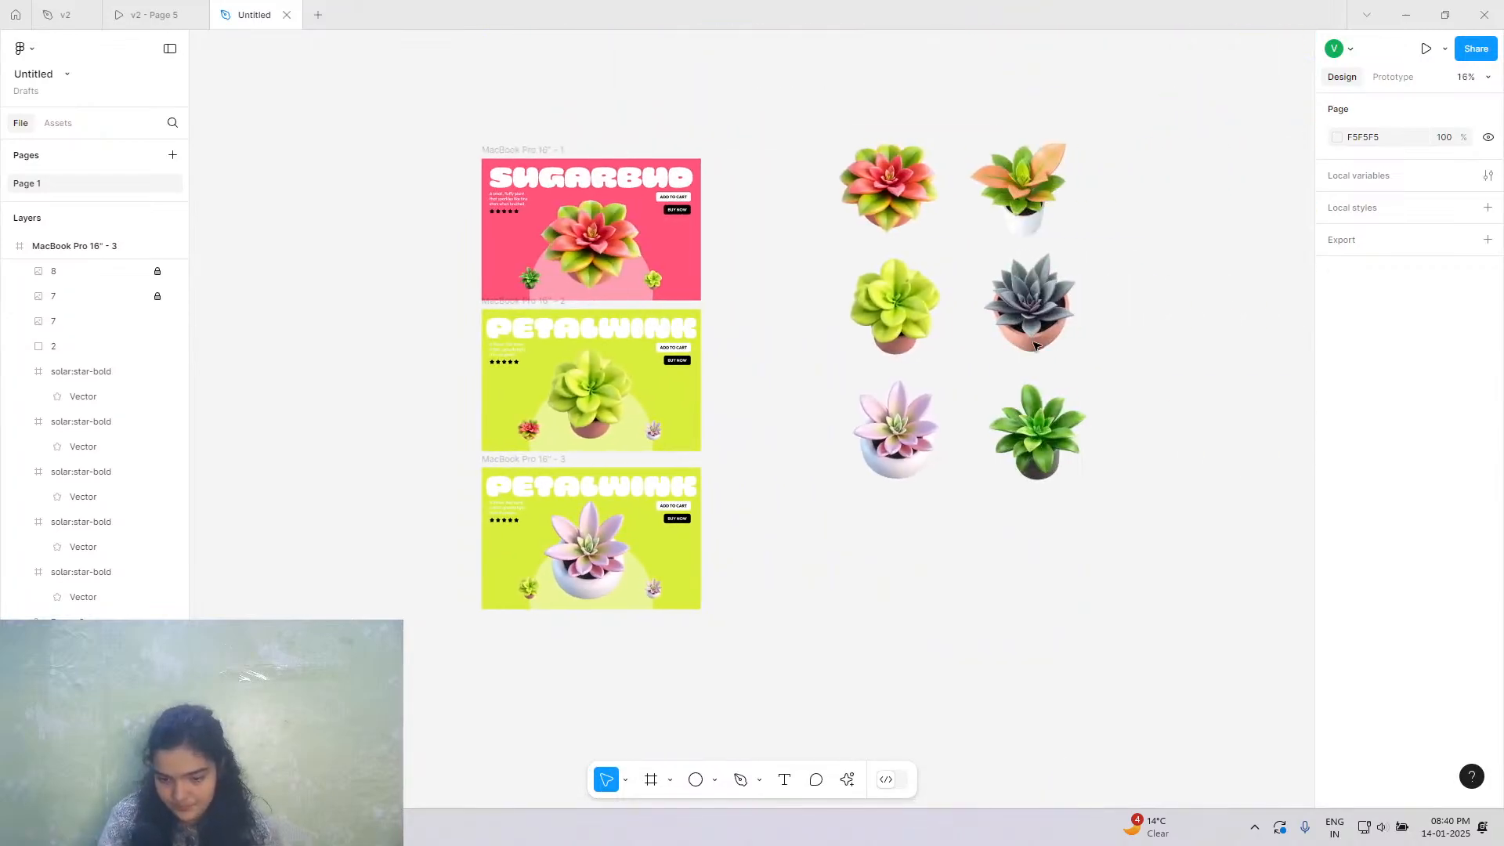
left_click(1025, 182)
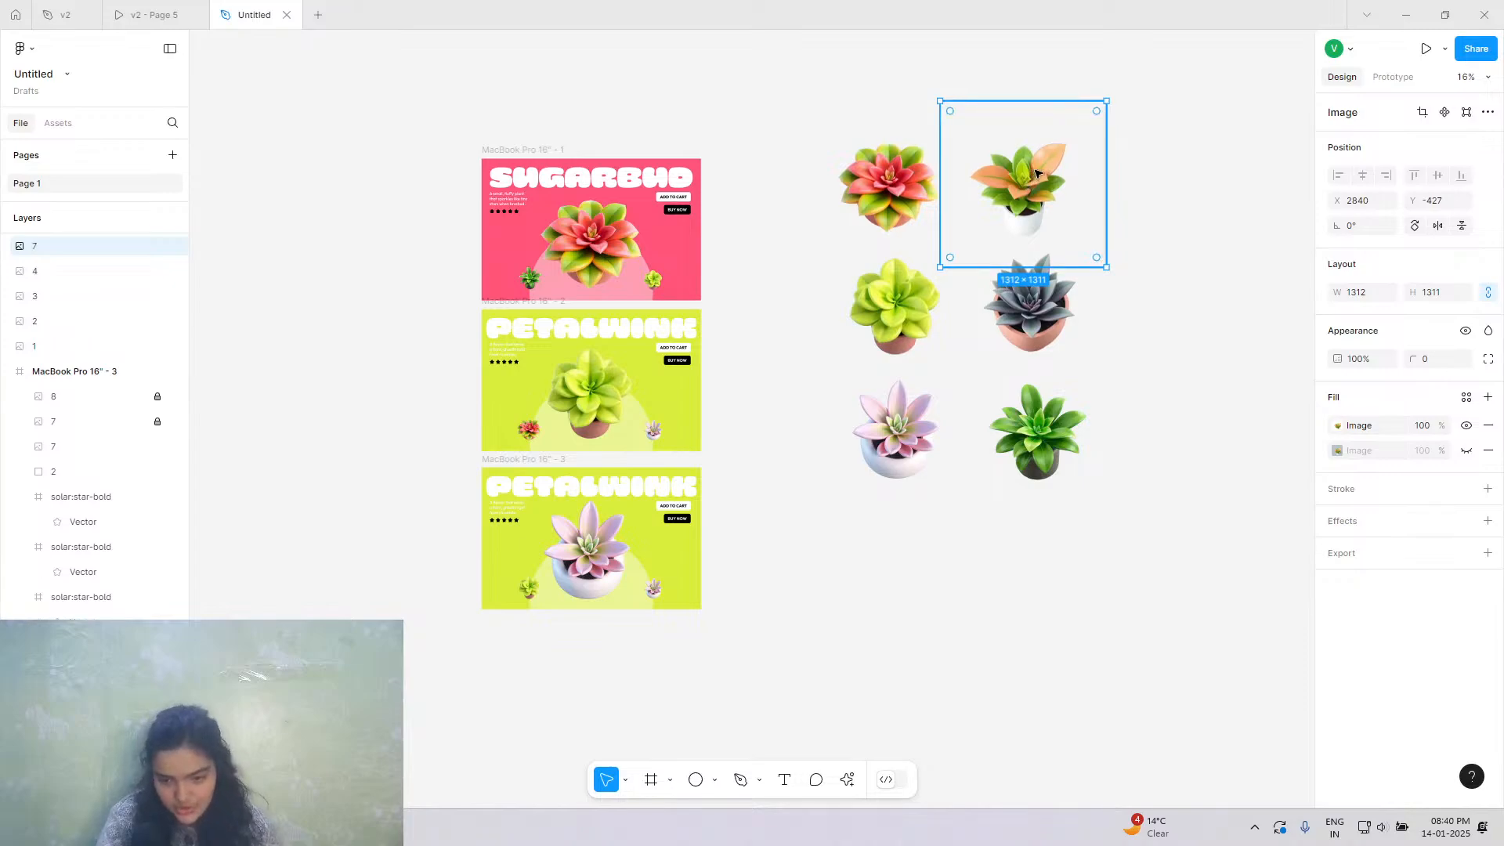
left_click_drag(754, 494, 649, 584)
scroll(643, 586, "up", 4)
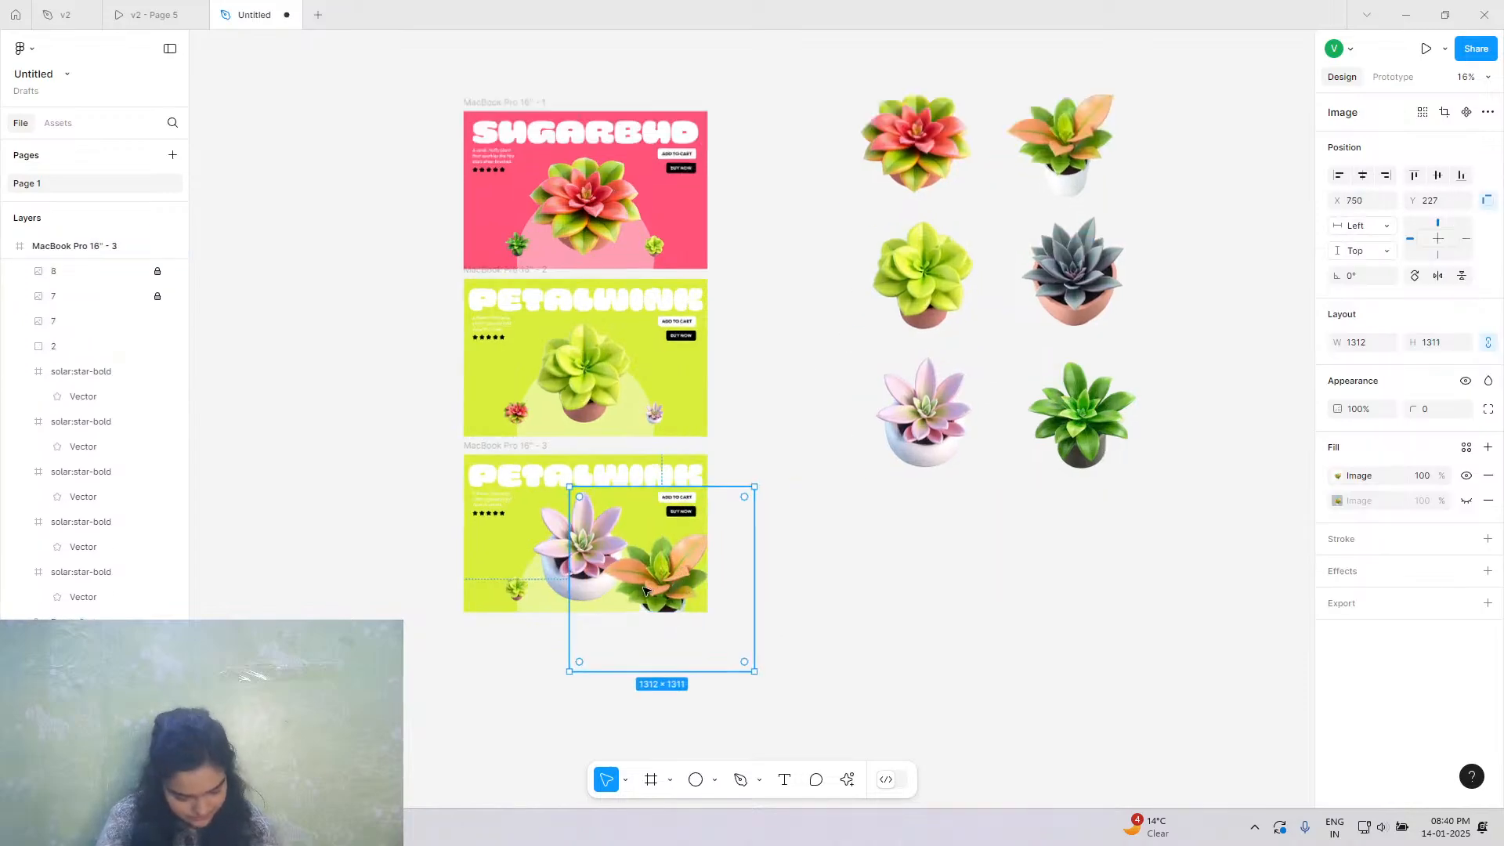
left_click_drag(658, 379, 665, 594)
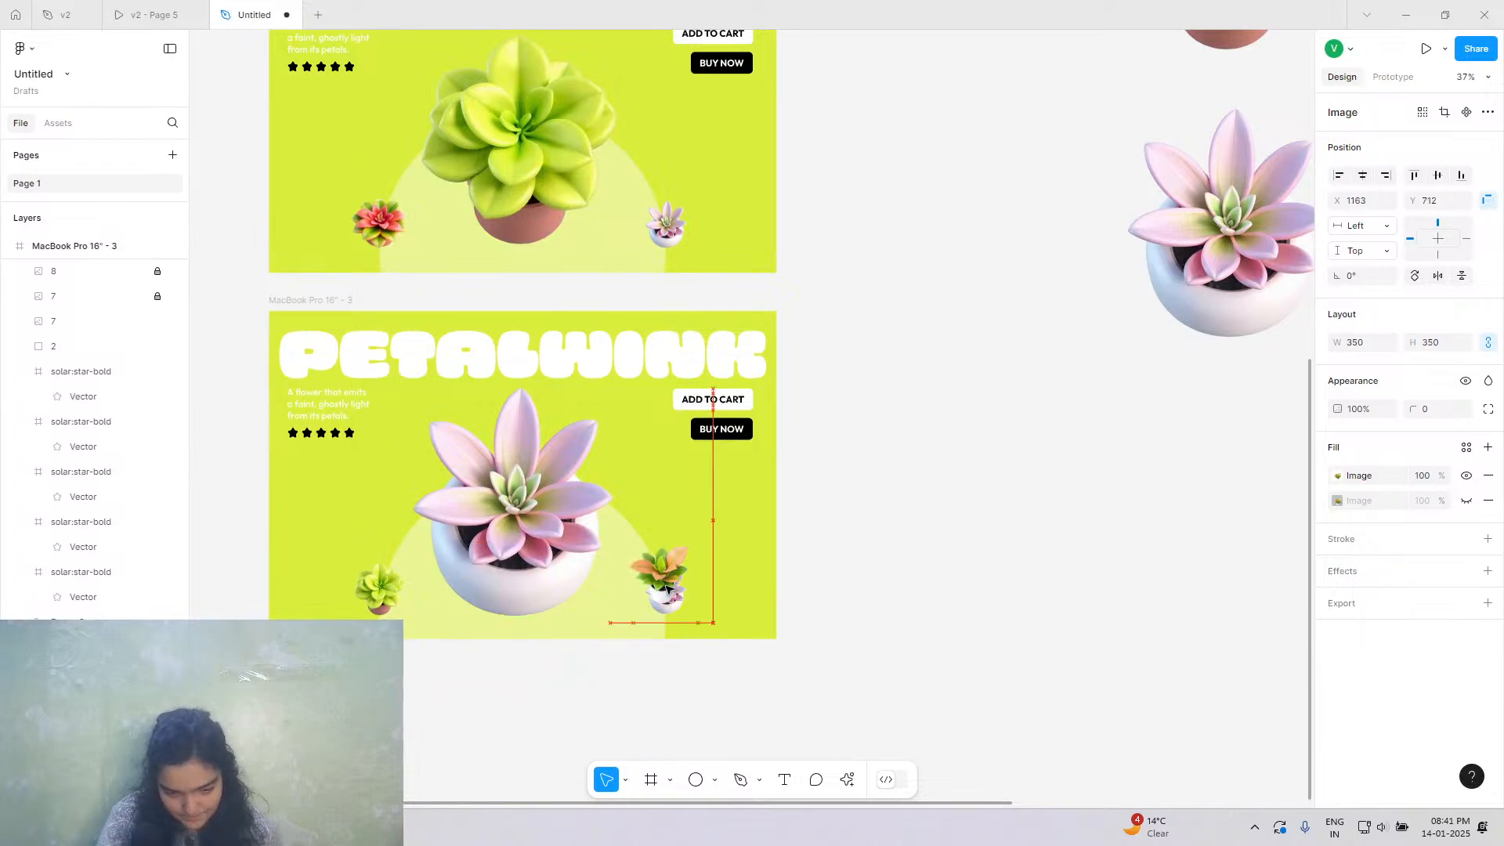
scroll(665, 592, "up", 5)
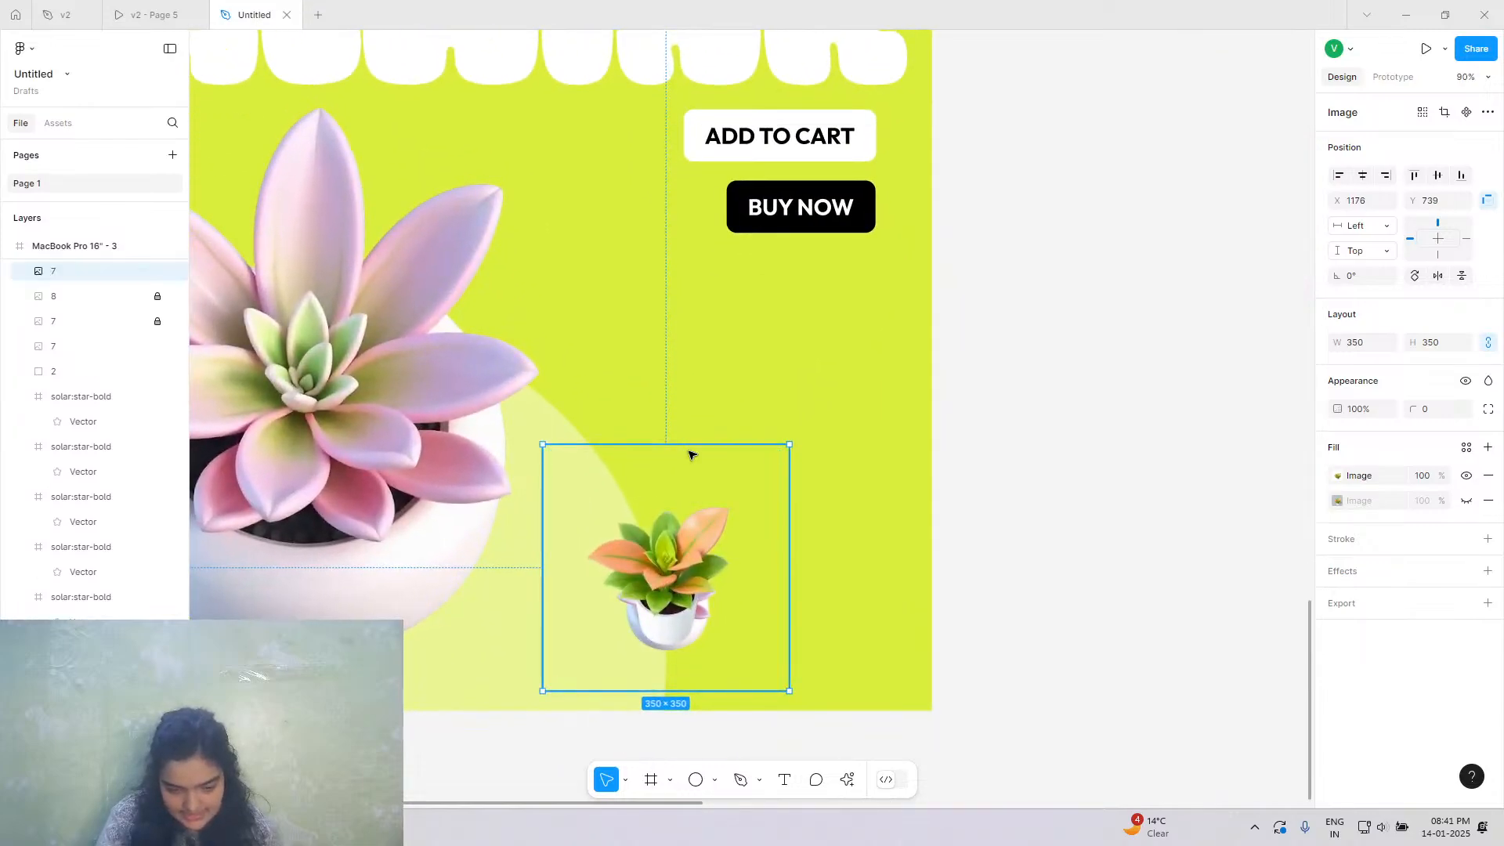
mouse_move(692, 450)
left_mouse_down()
mouse_move(696, 514)
mouse_move(692, 480)
left_mouse_up()
left_click_drag(682, 611, 700, 607)
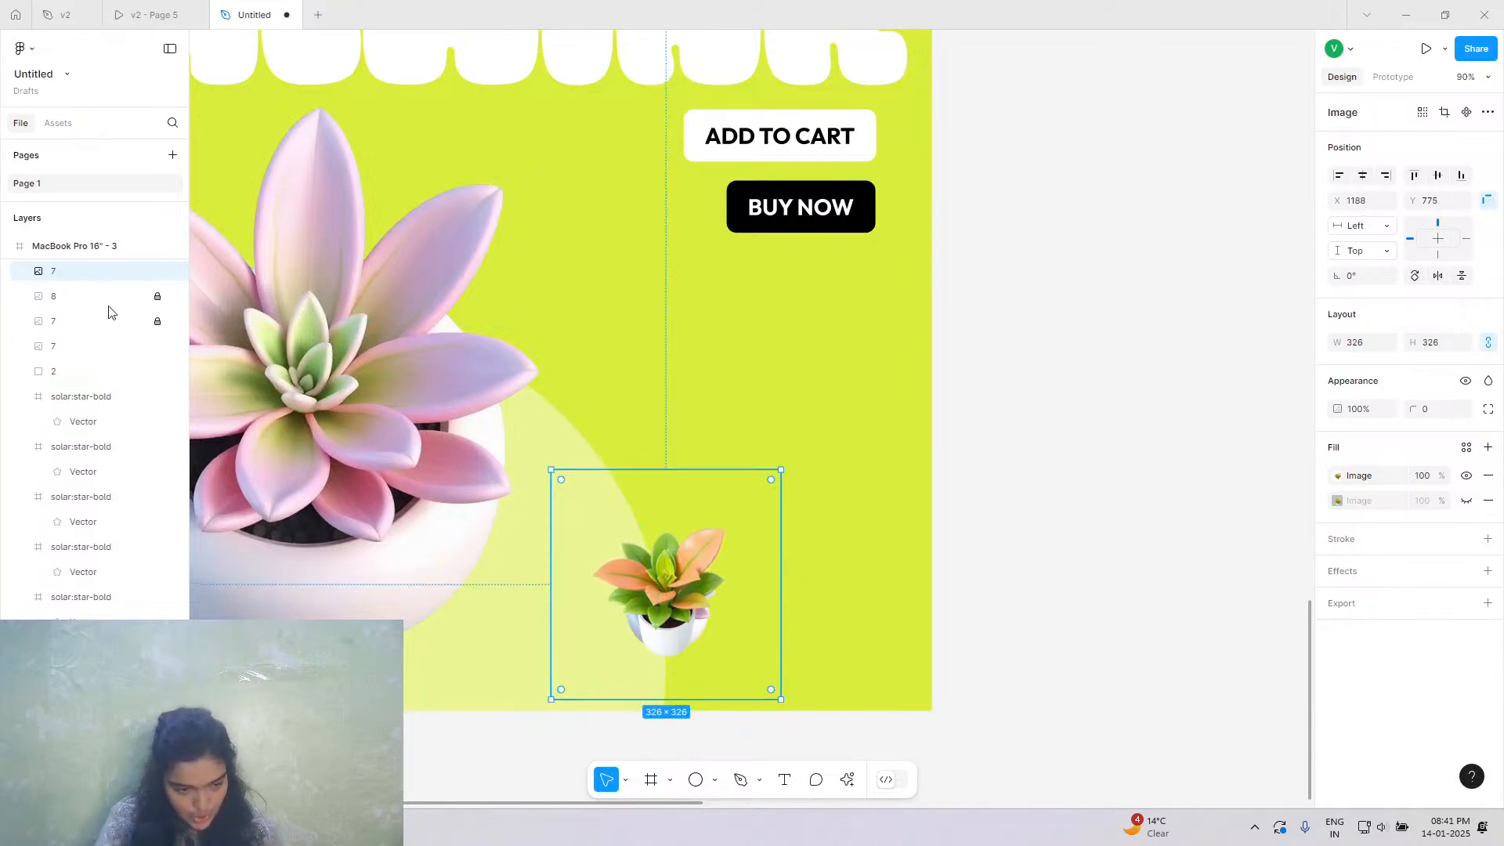
Lock the small orange-leaved plant and delete the small lilac plant behind it.
left_click(157, 272)
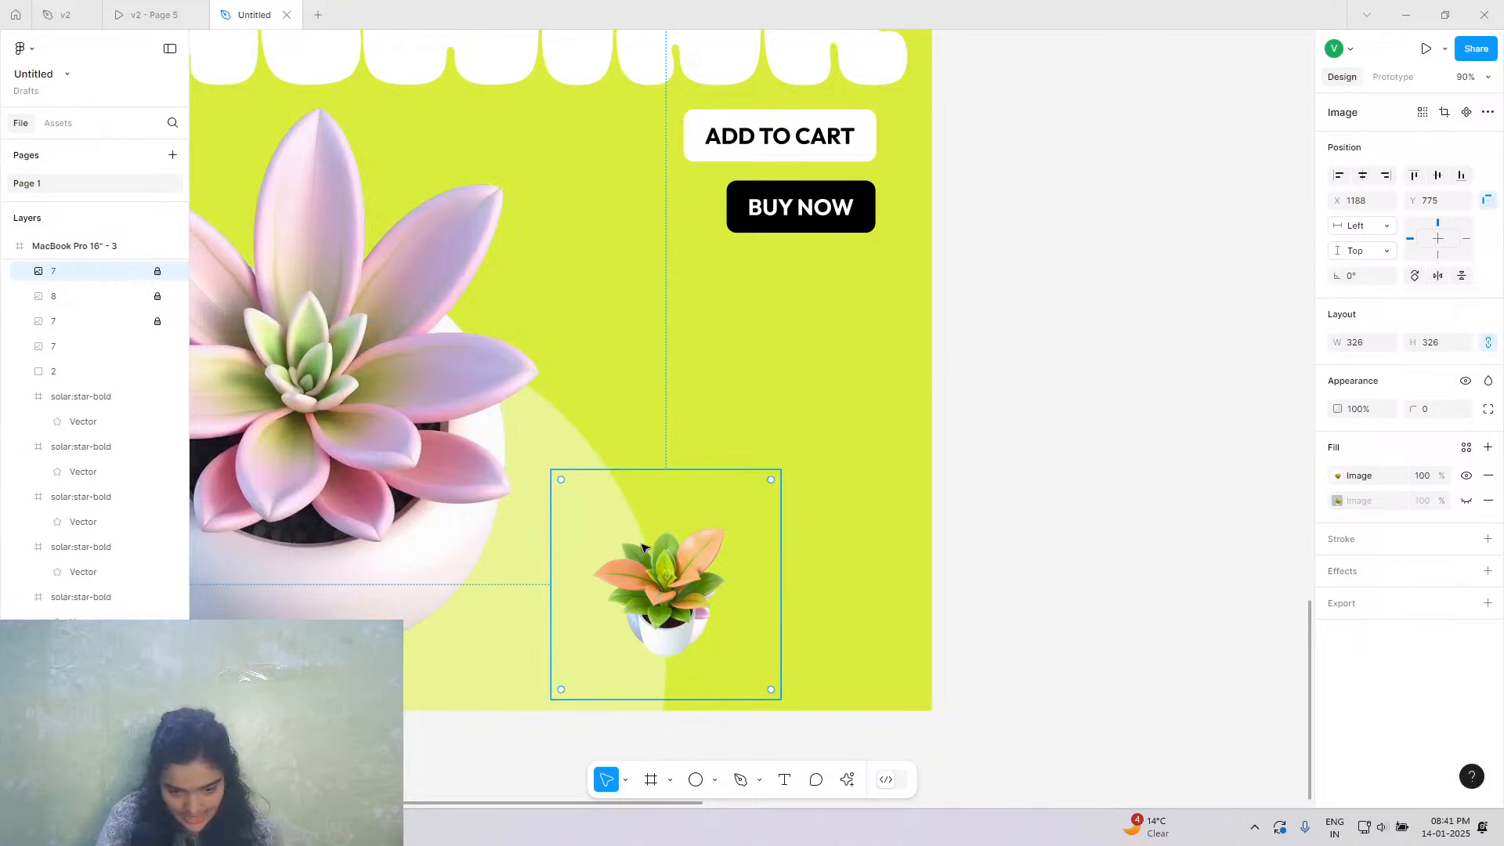
left_click(658, 548)
key("Delete")
scroll(660, 549, "down", 5)
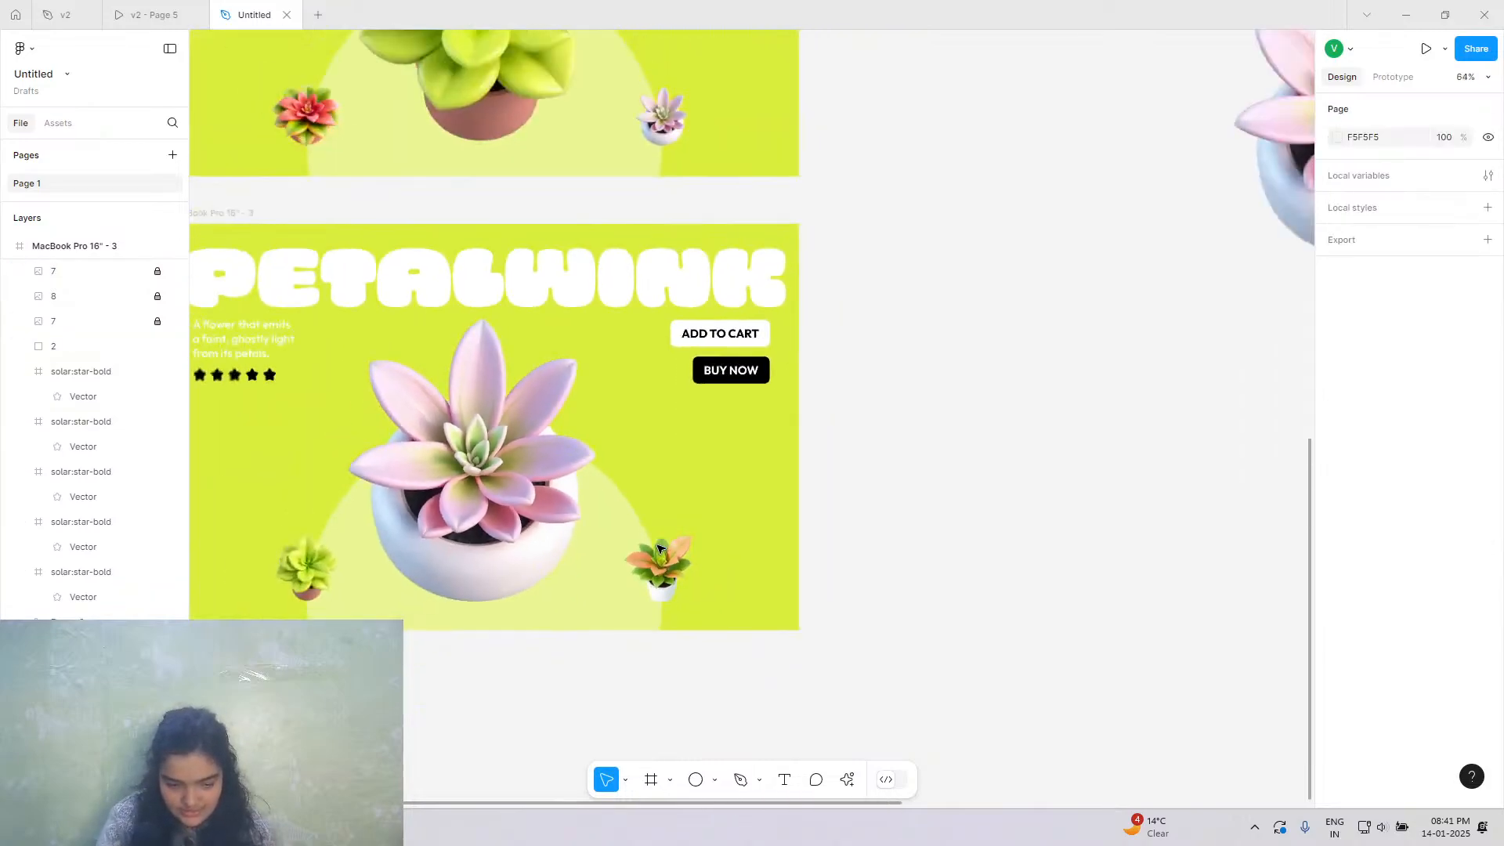
Unlock the third frame's three plant images and nudge the small orange-leaved plant down to about Y 782.
scroll(661, 549, "left", 2)
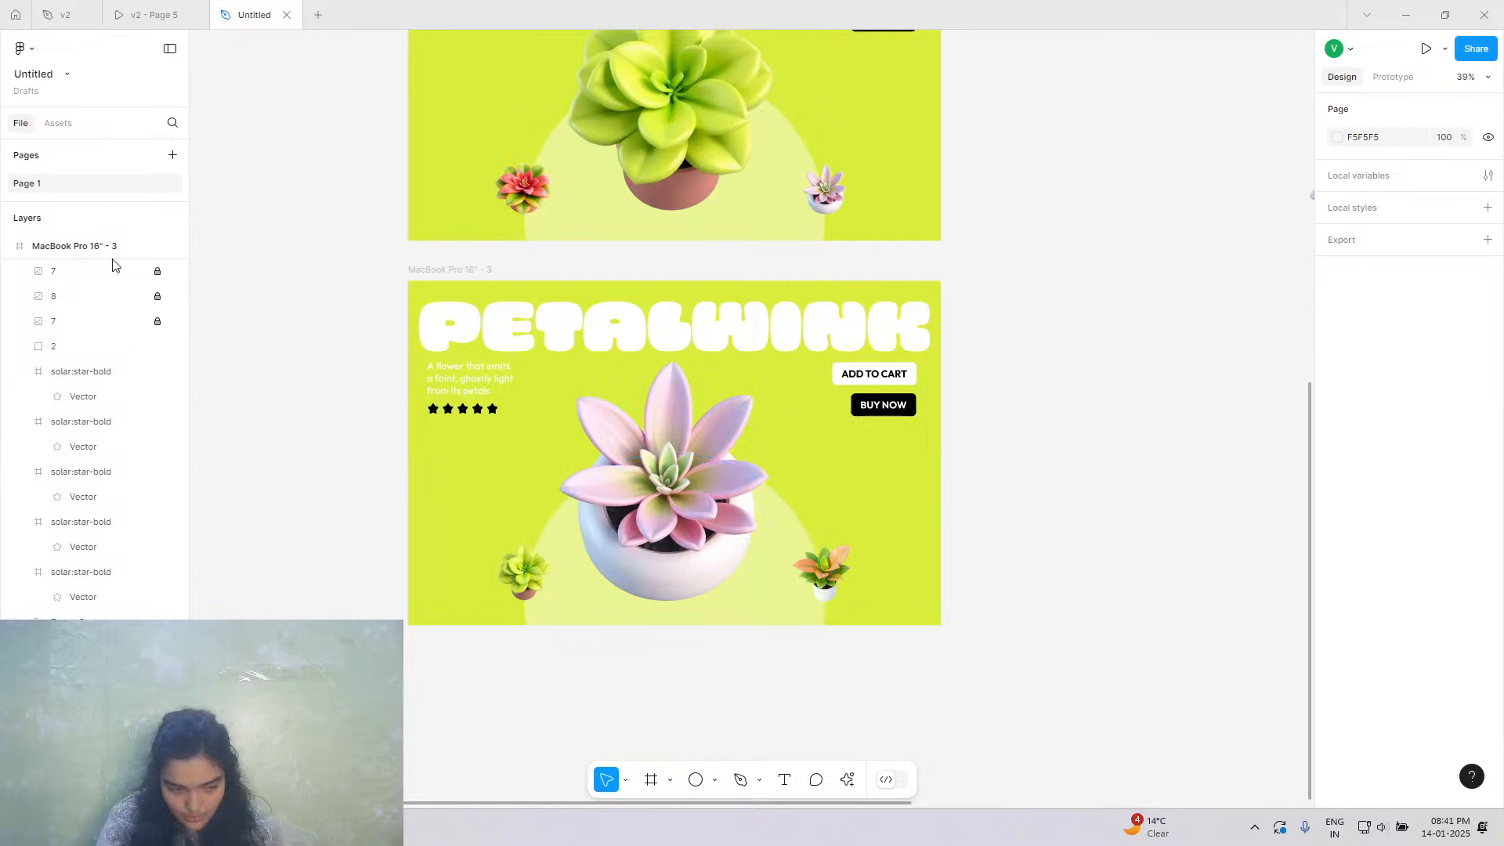
left_click(158, 271)
left_click(157, 296)
left_click(157, 321)
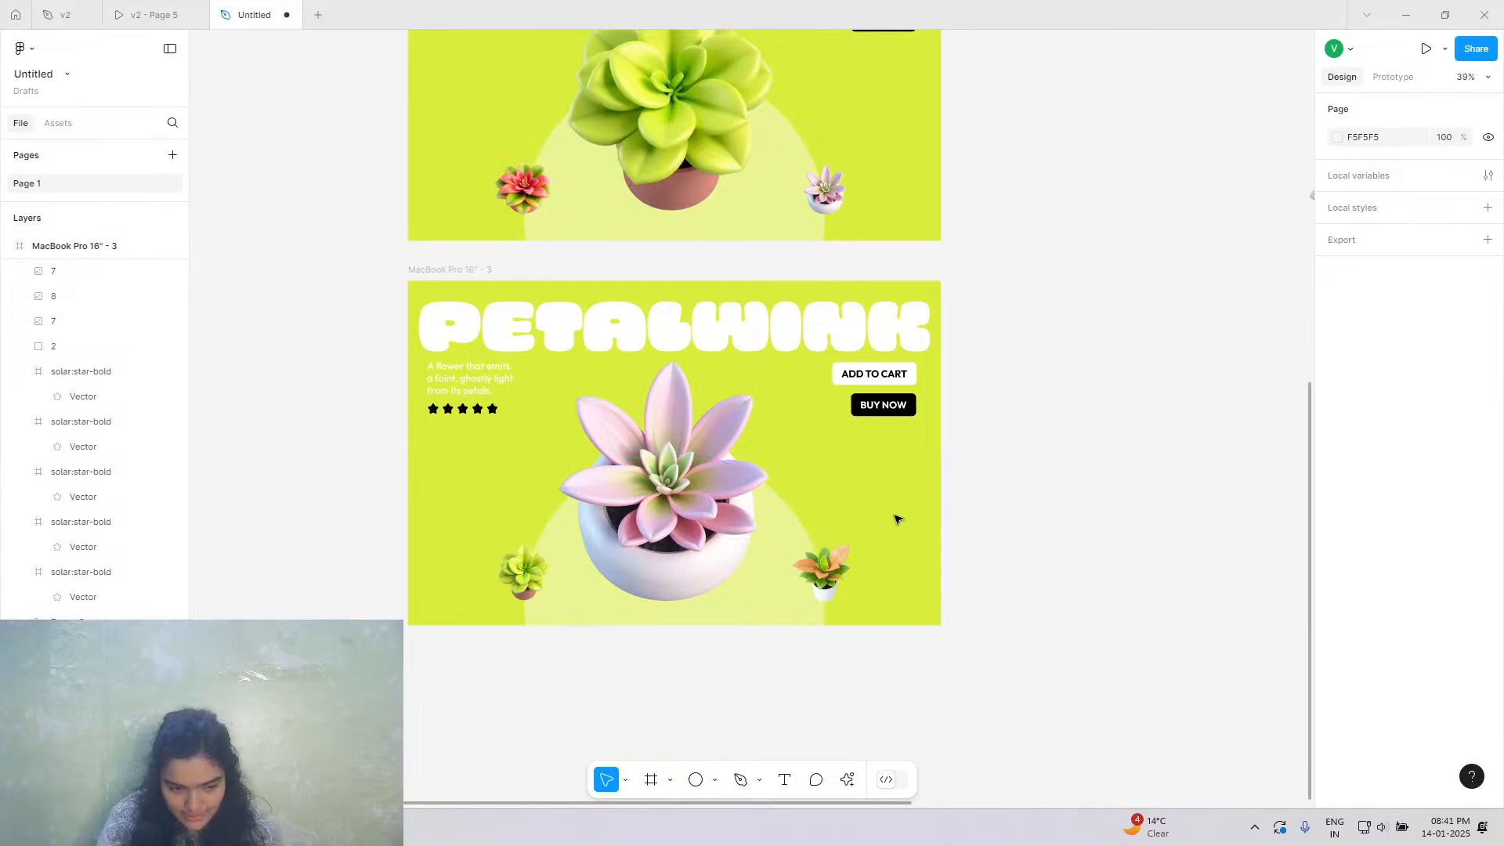
left_click(823, 584)
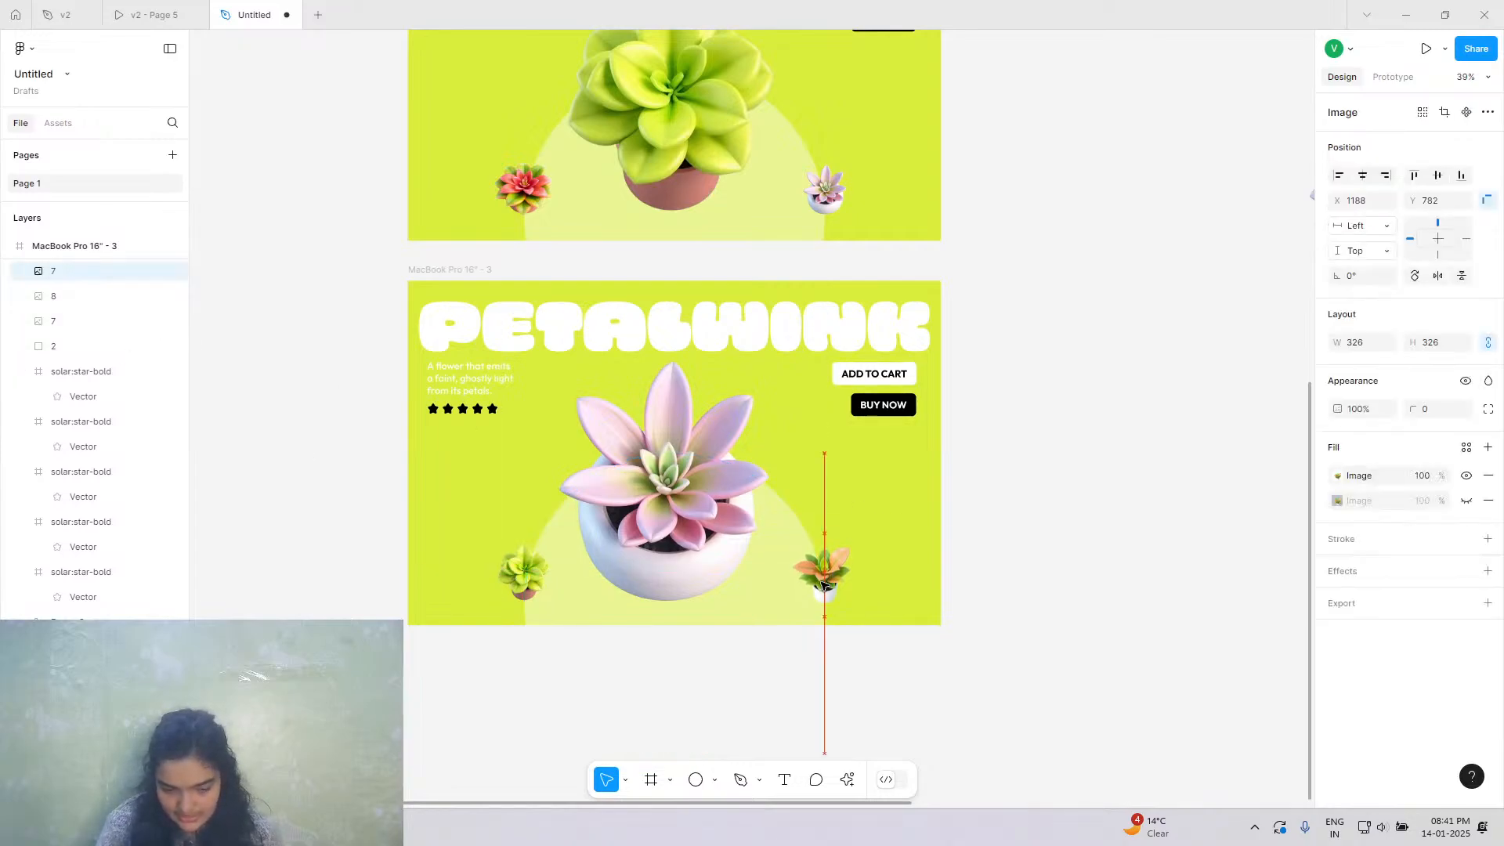
left_click(519, 584)
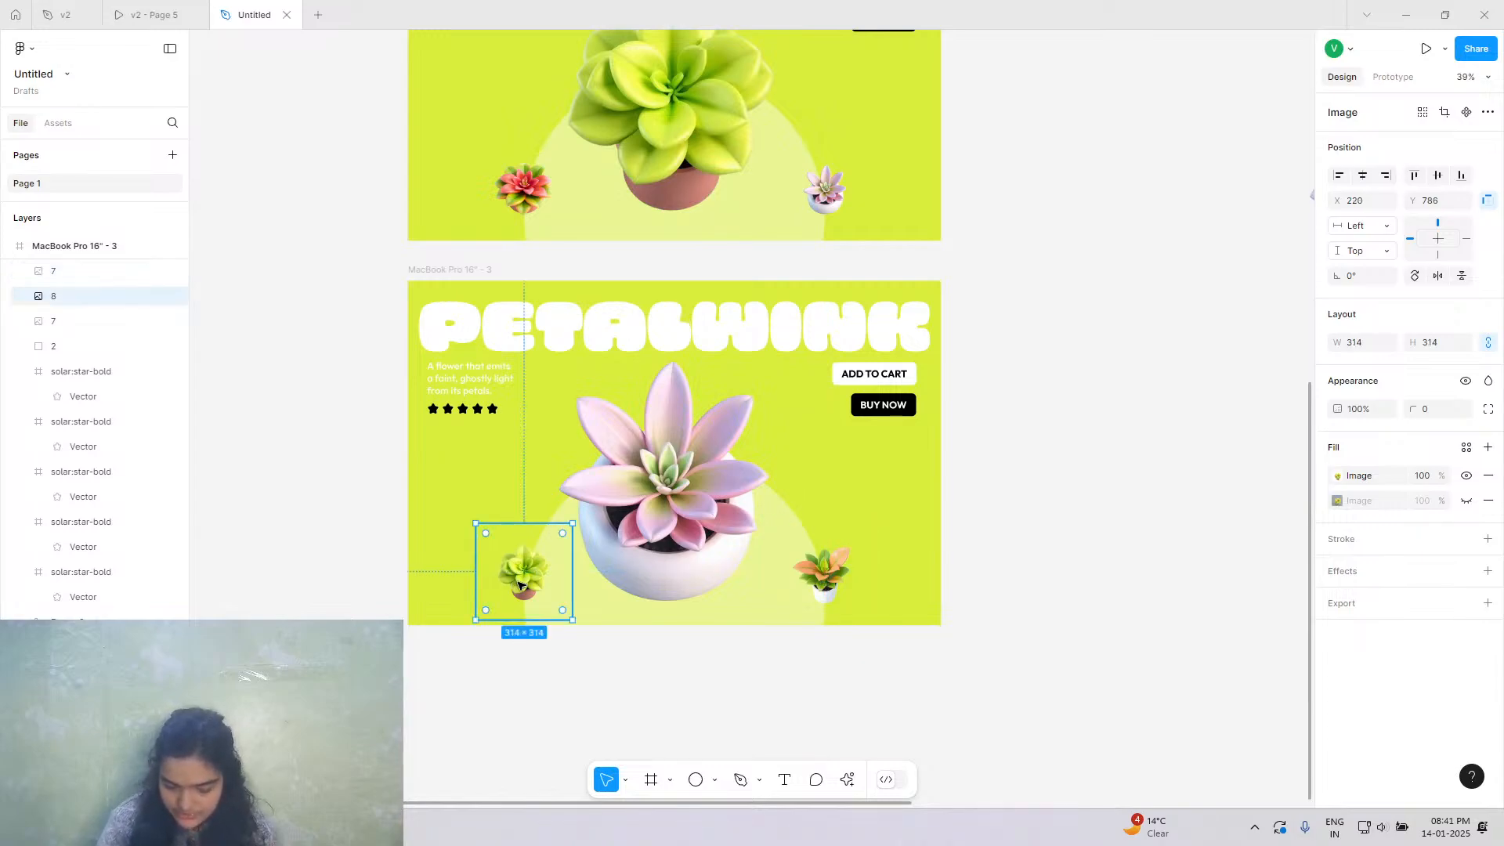
left_click_drag(519, 584, 520, 583)
Change the MacBook Pro 16" - 3 frame's background fill to FADCF6, sampling the colour from a petal of its large lilac-pink plant.
left_click(413, 271)
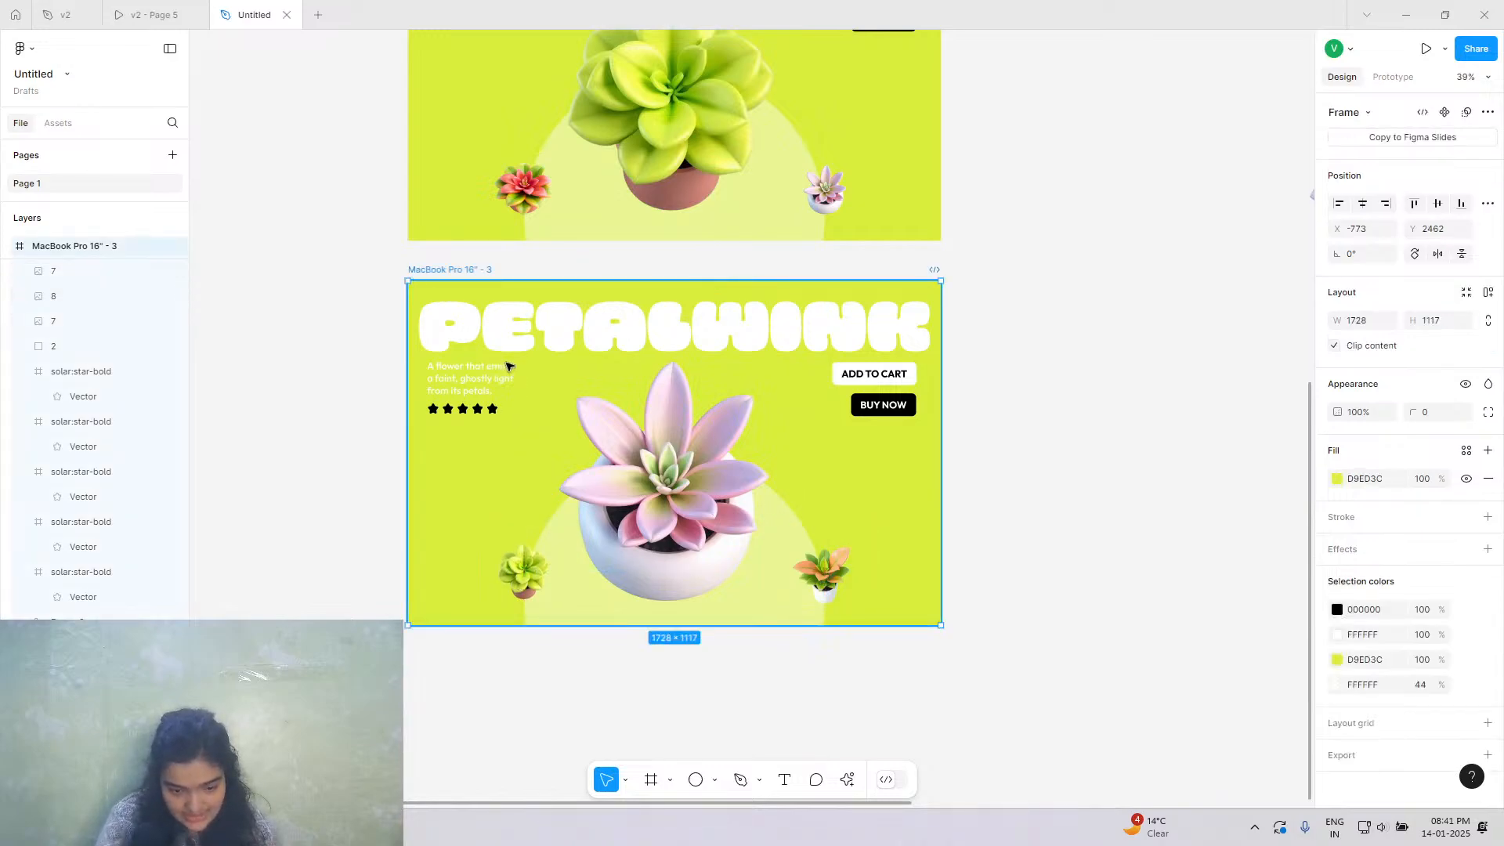
scroll(724, 469, "down", 1)
scroll(631, 368, "up", 5)
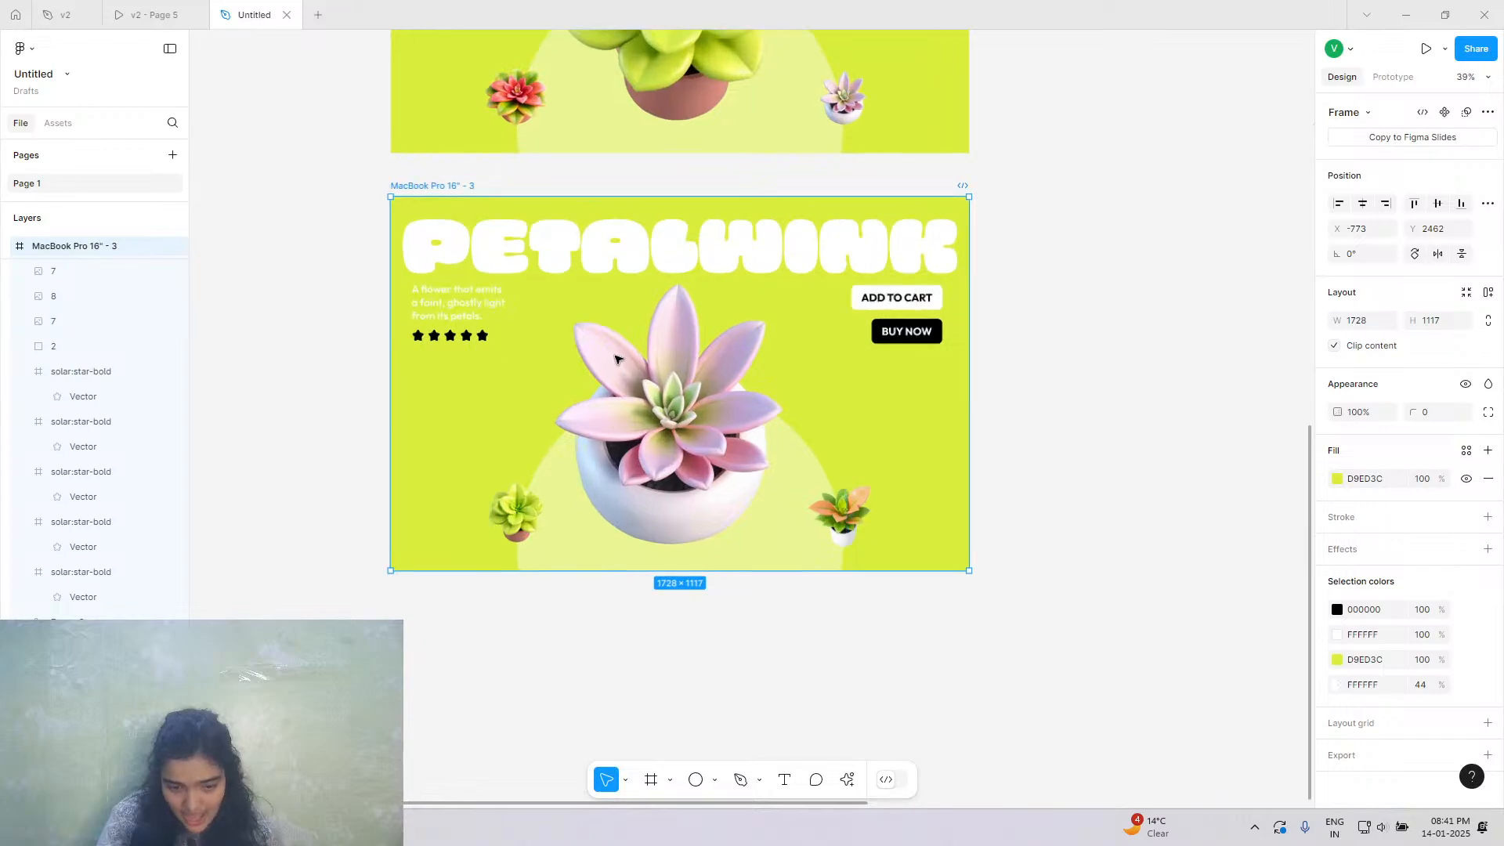
scroll(615, 362, "down", 4)
scroll(615, 365, "up", 3)
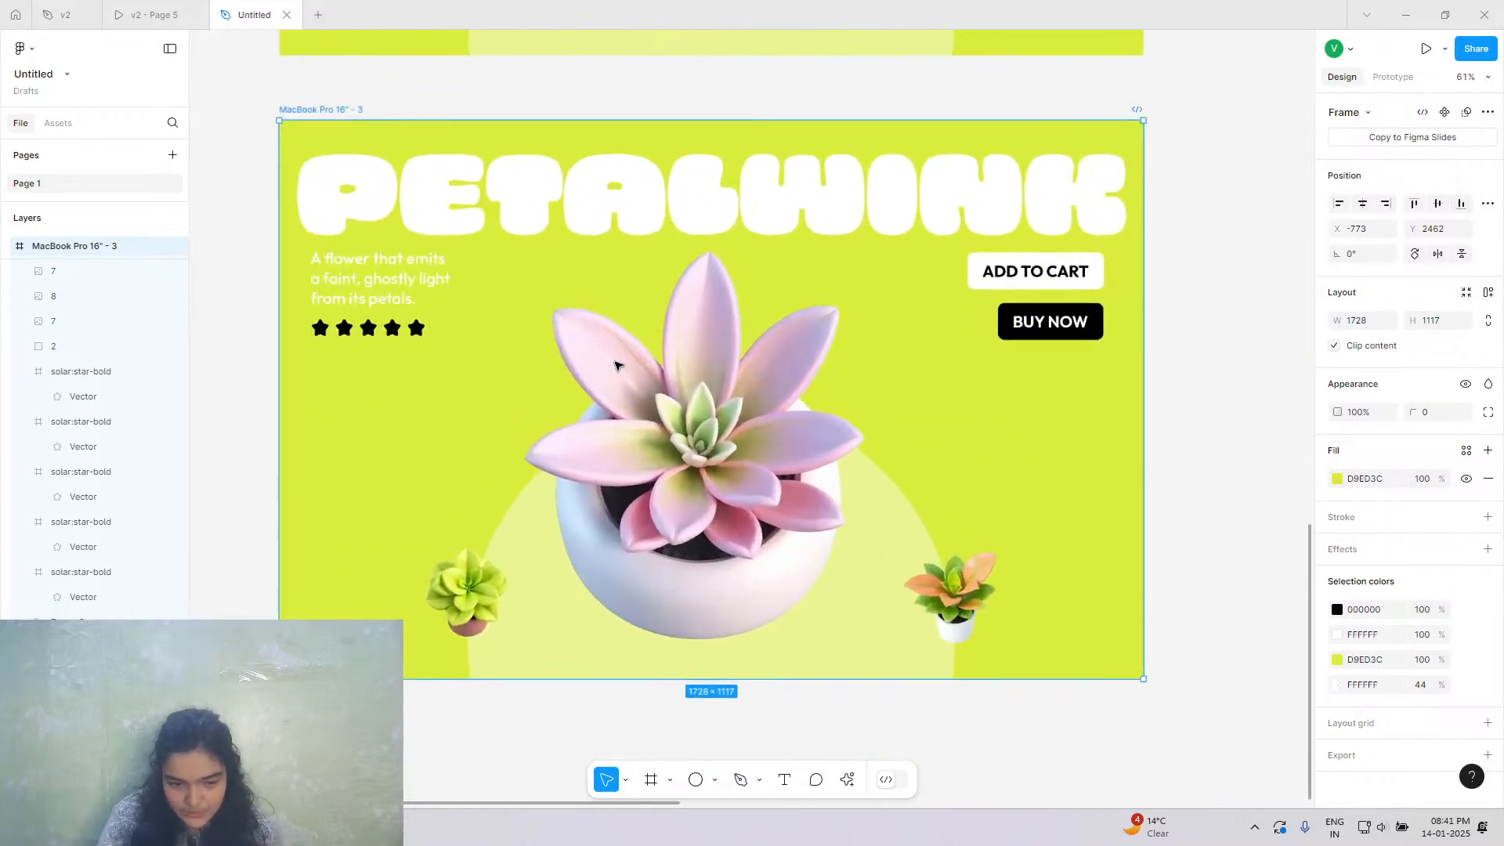
scroll(617, 359, "left", 2)
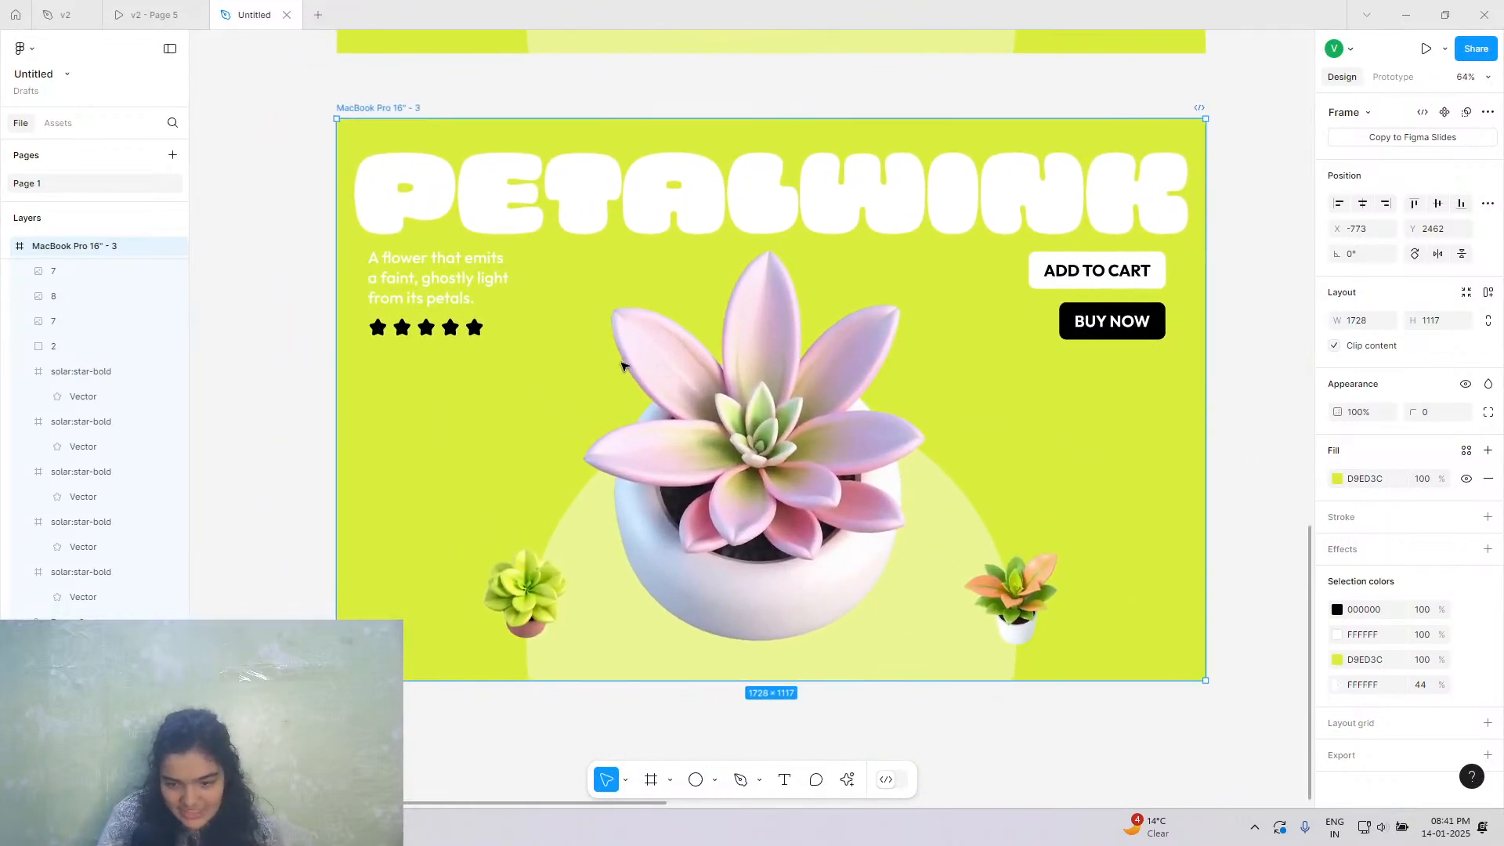
left_click(1338, 480)
left_click(1150, 630)
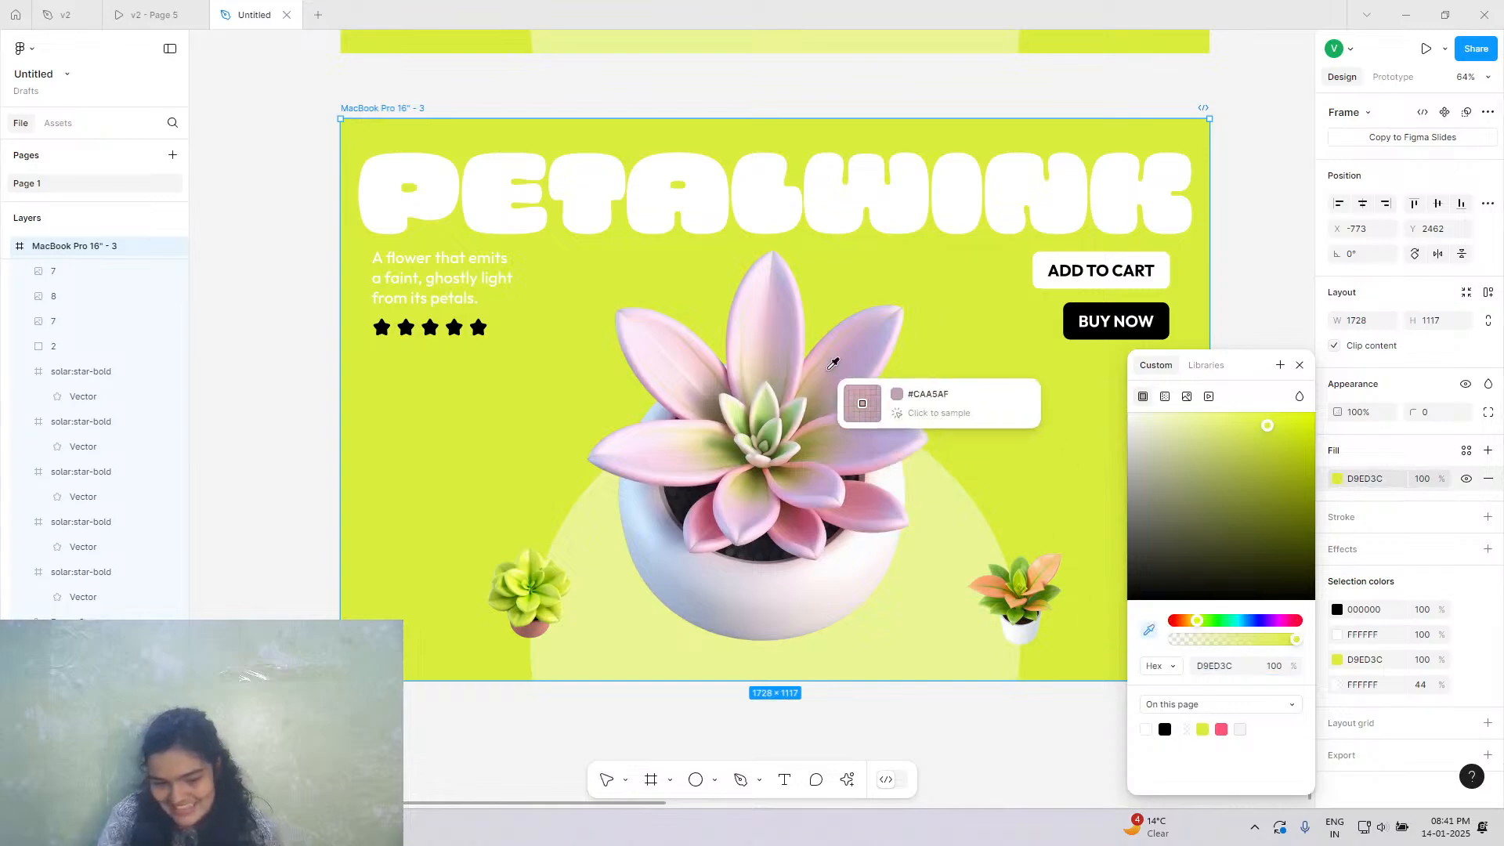
left_click(815, 328)
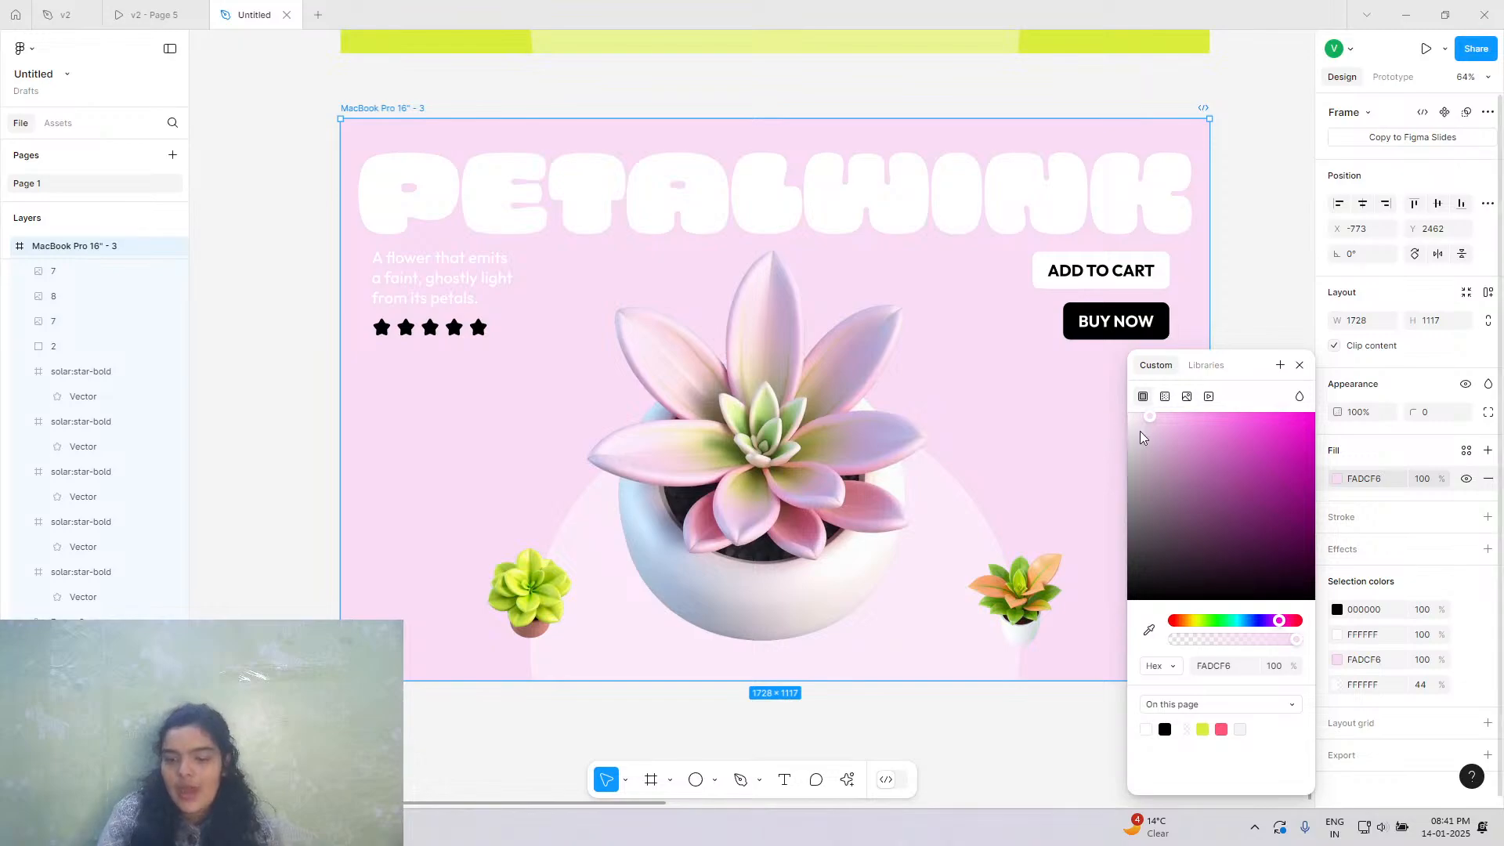
Compare the third frame's background with the Dewdrops page in the v2 prototype and shift its fill to lilac E2C3EA.
left_click_drag(1155, 420, 1160, 432)
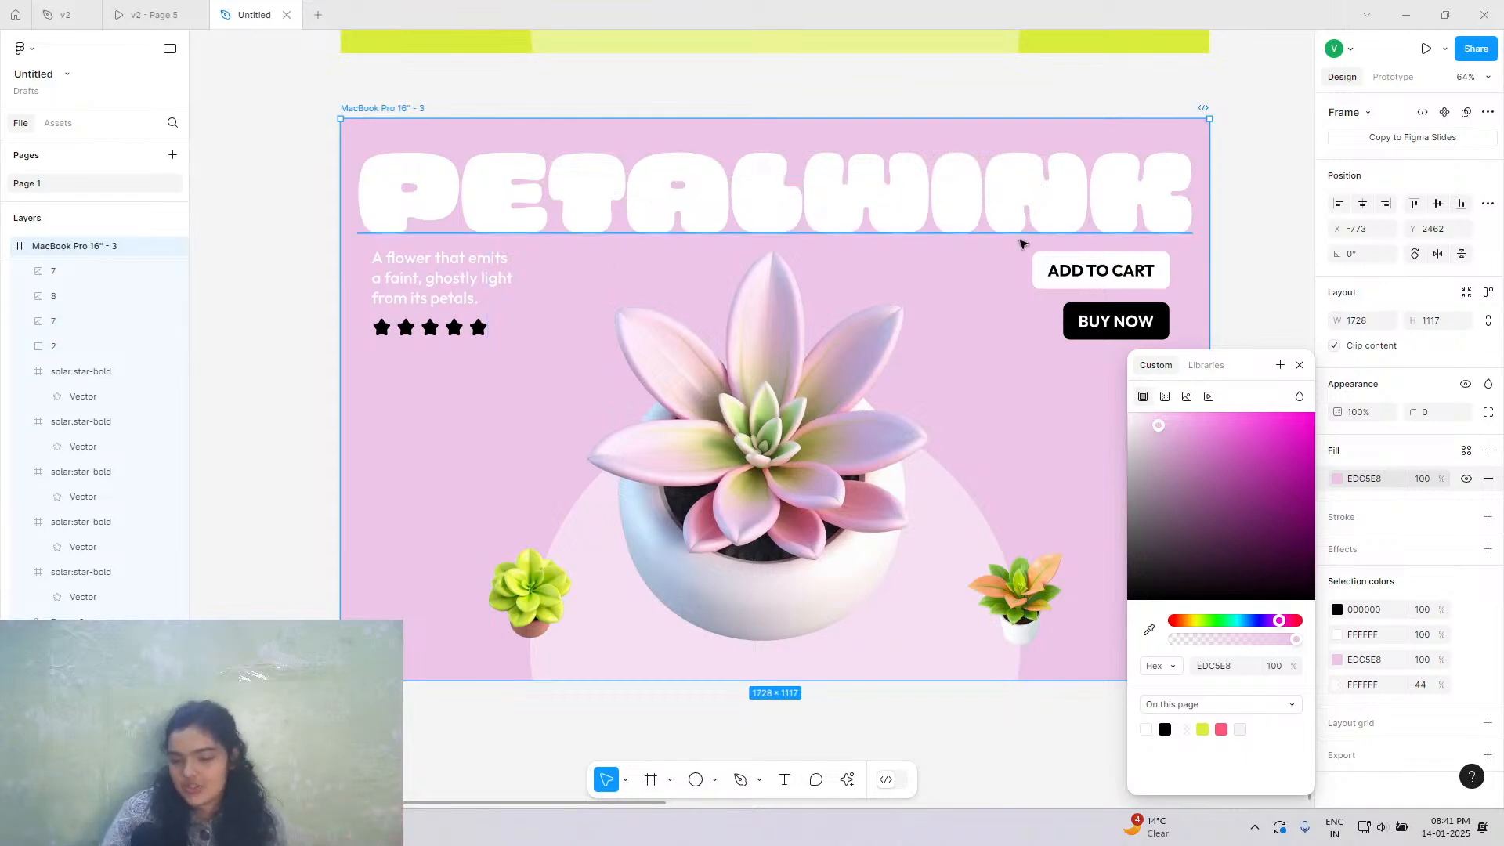
left_click(1261, 235)
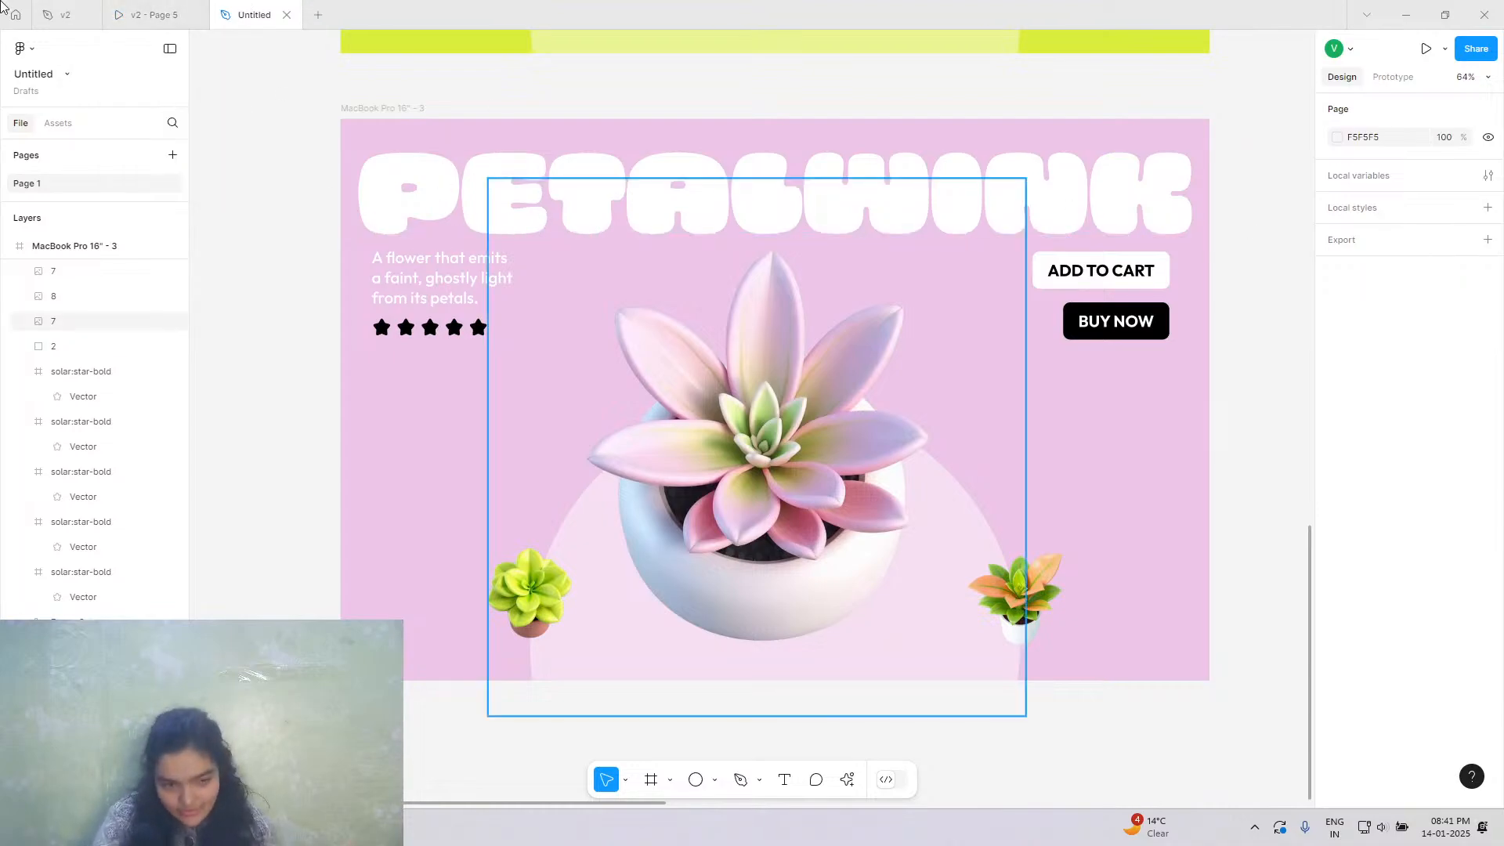
left_click(135, 16)
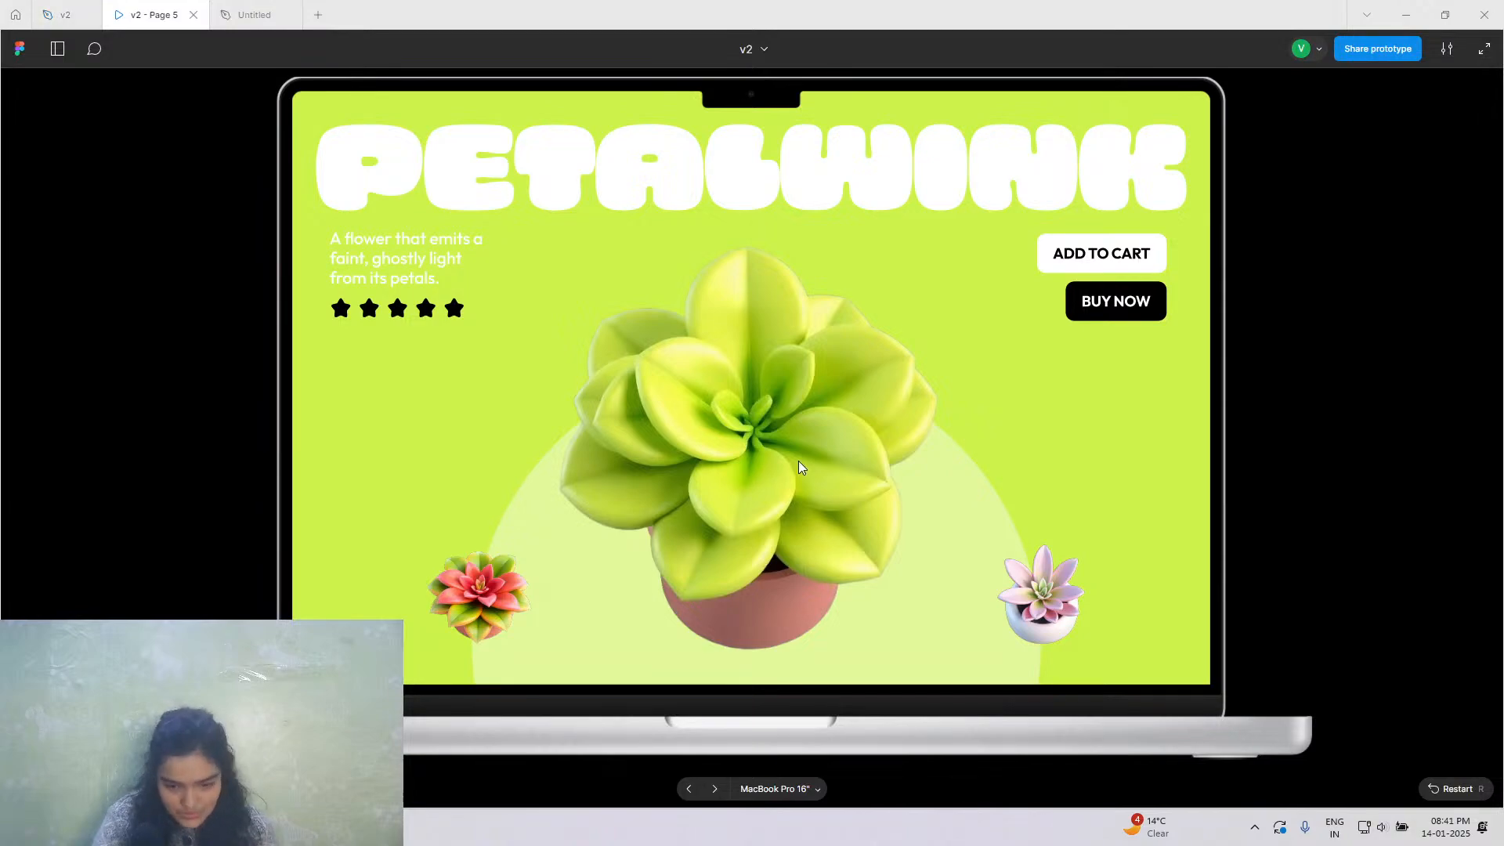
left_click(1047, 606)
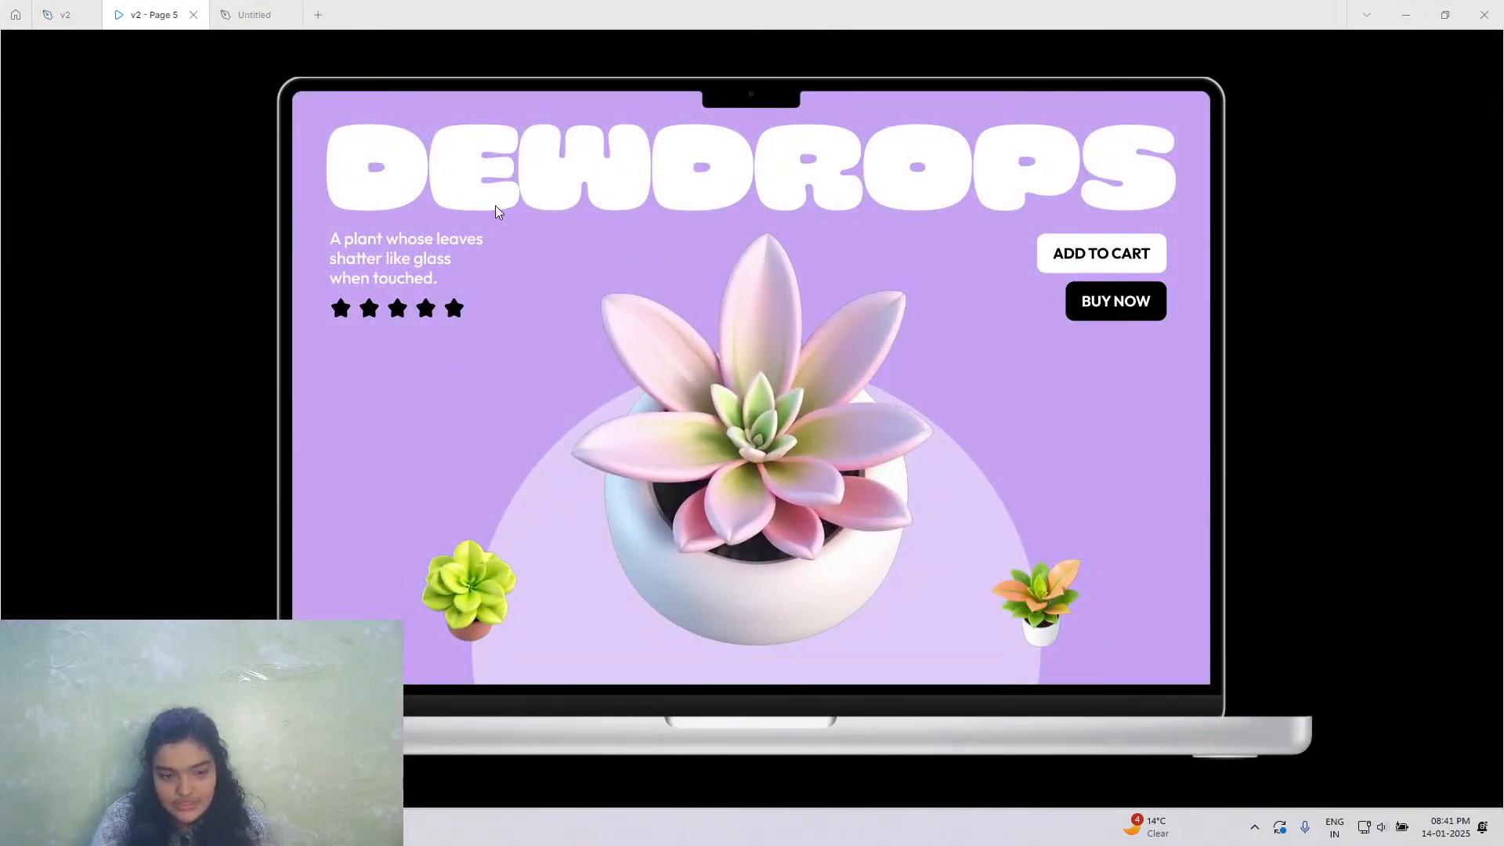
left_click(254, 15)
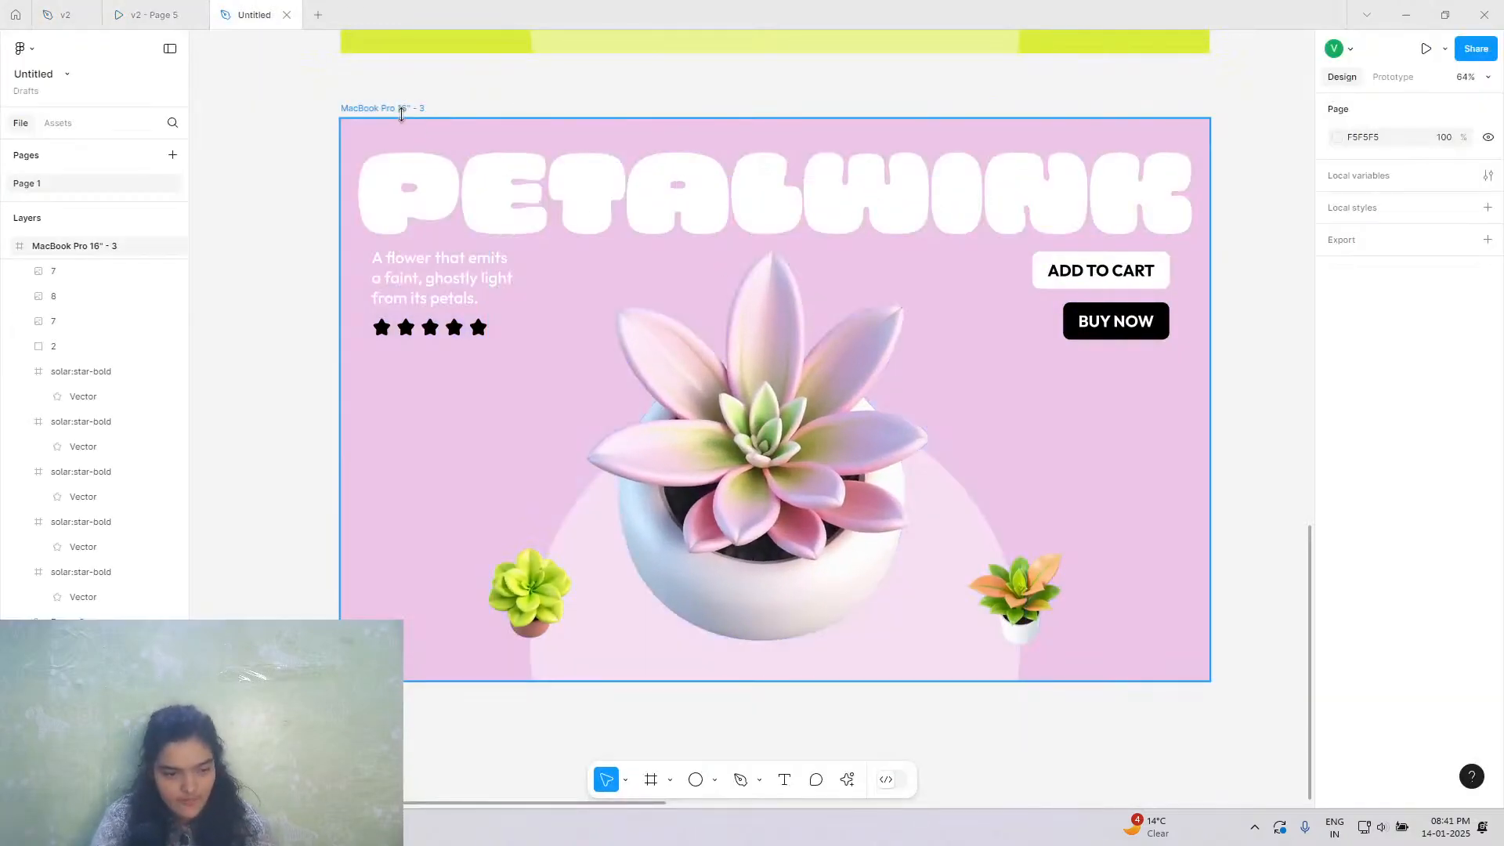
left_click(1338, 478)
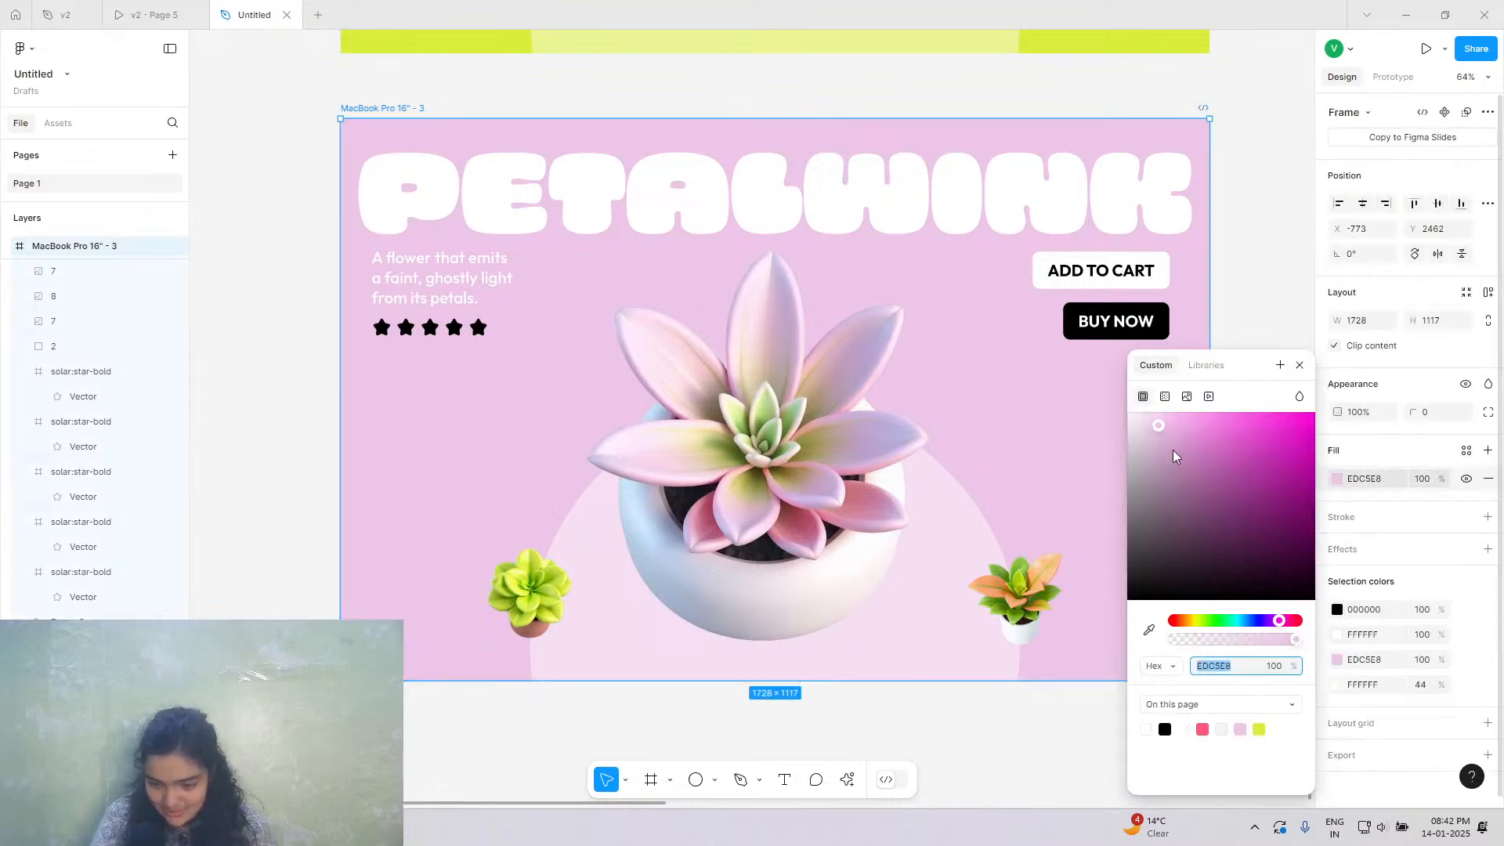
mouse_move(1161, 430)
left_mouse_down()
mouse_move(1171, 441)
mouse_move(1161, 431)
left_mouse_up()
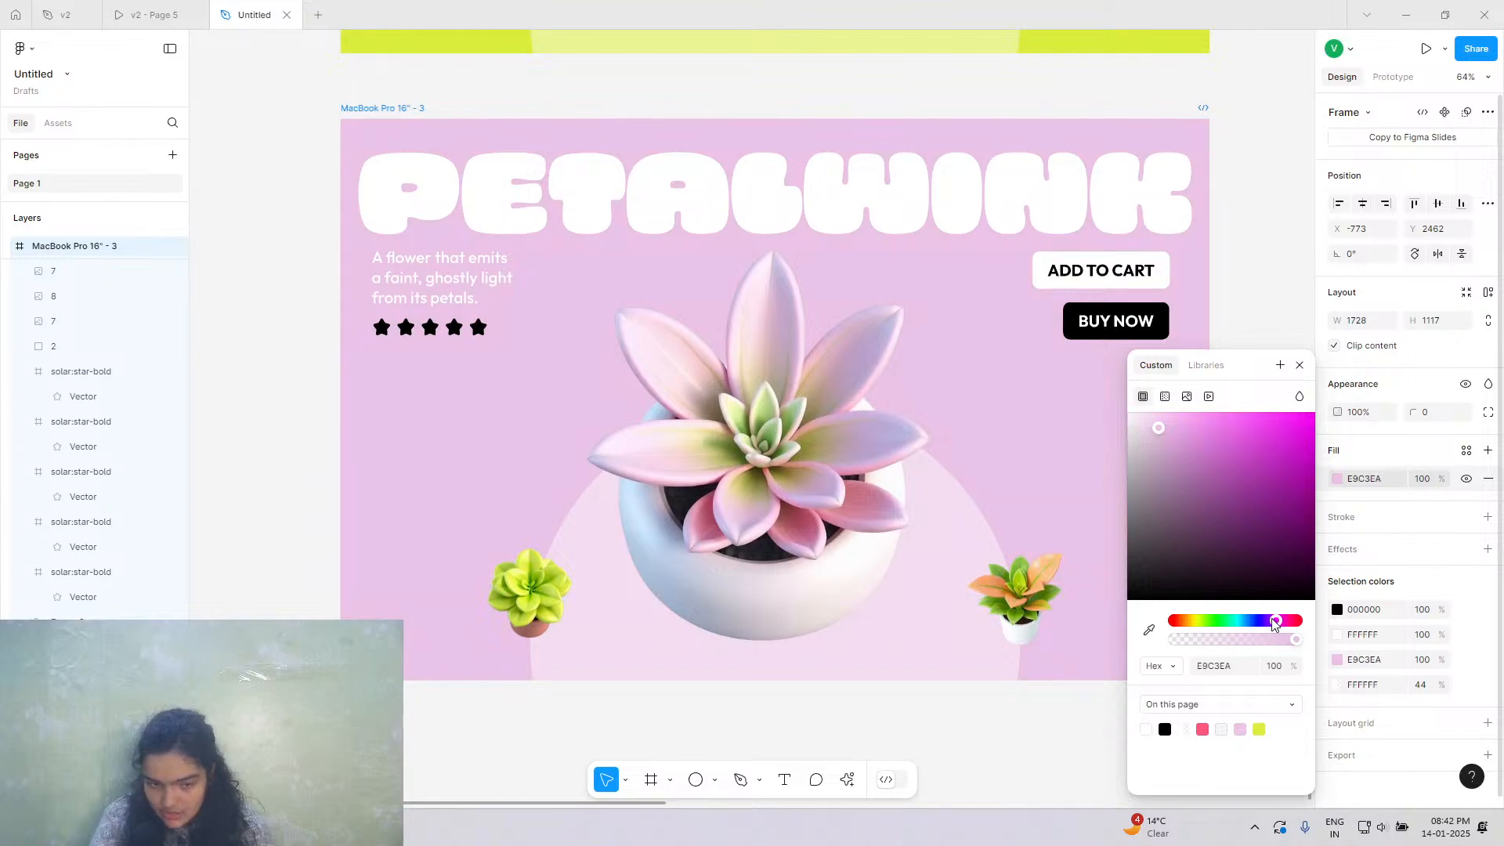
left_click_drag(1275, 623, 1272, 623)
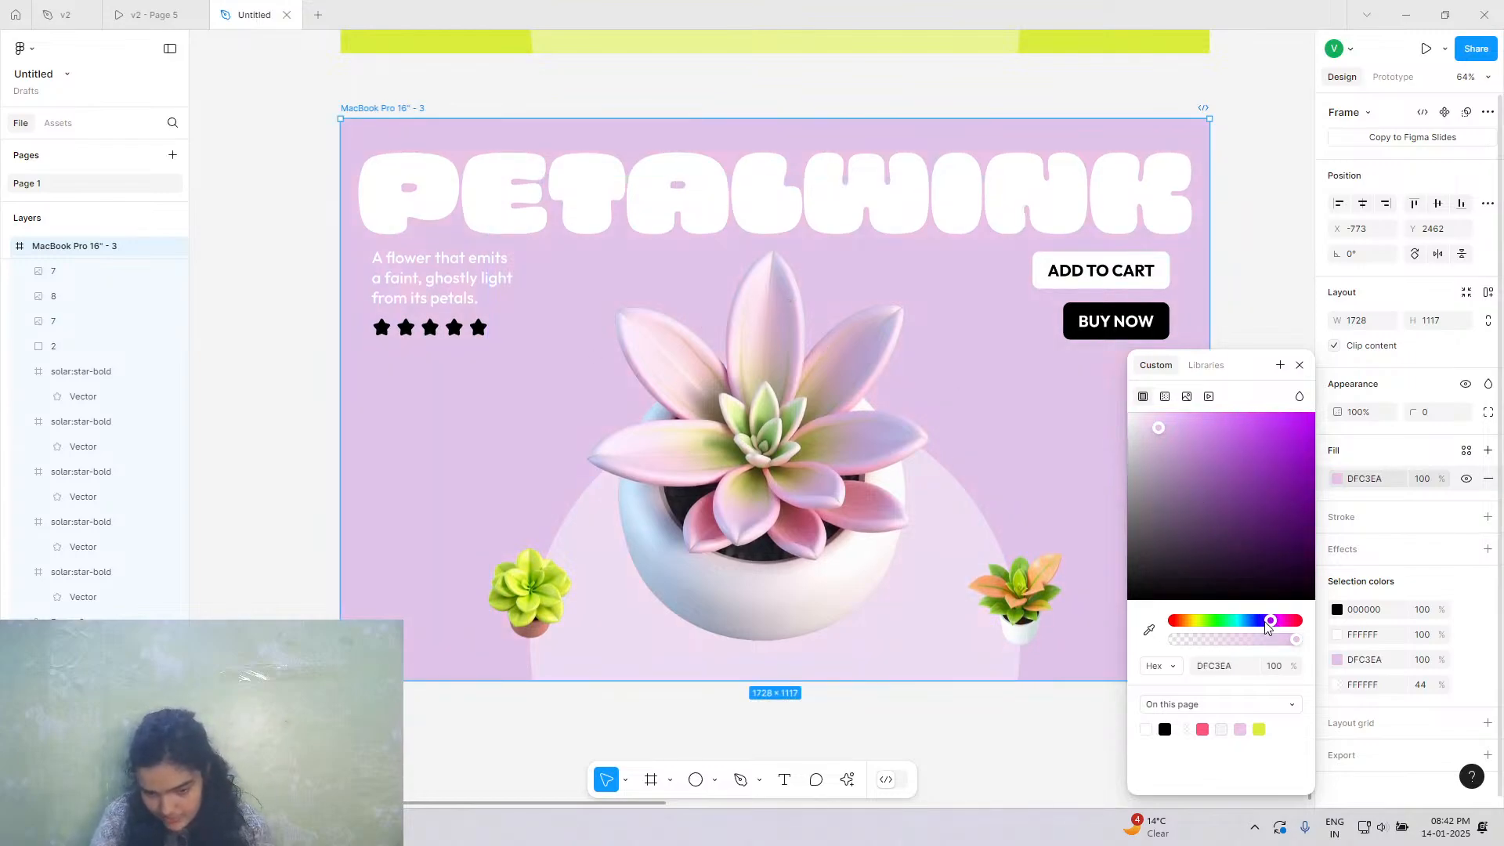
left_click_drag(1267, 627, 1272, 627)
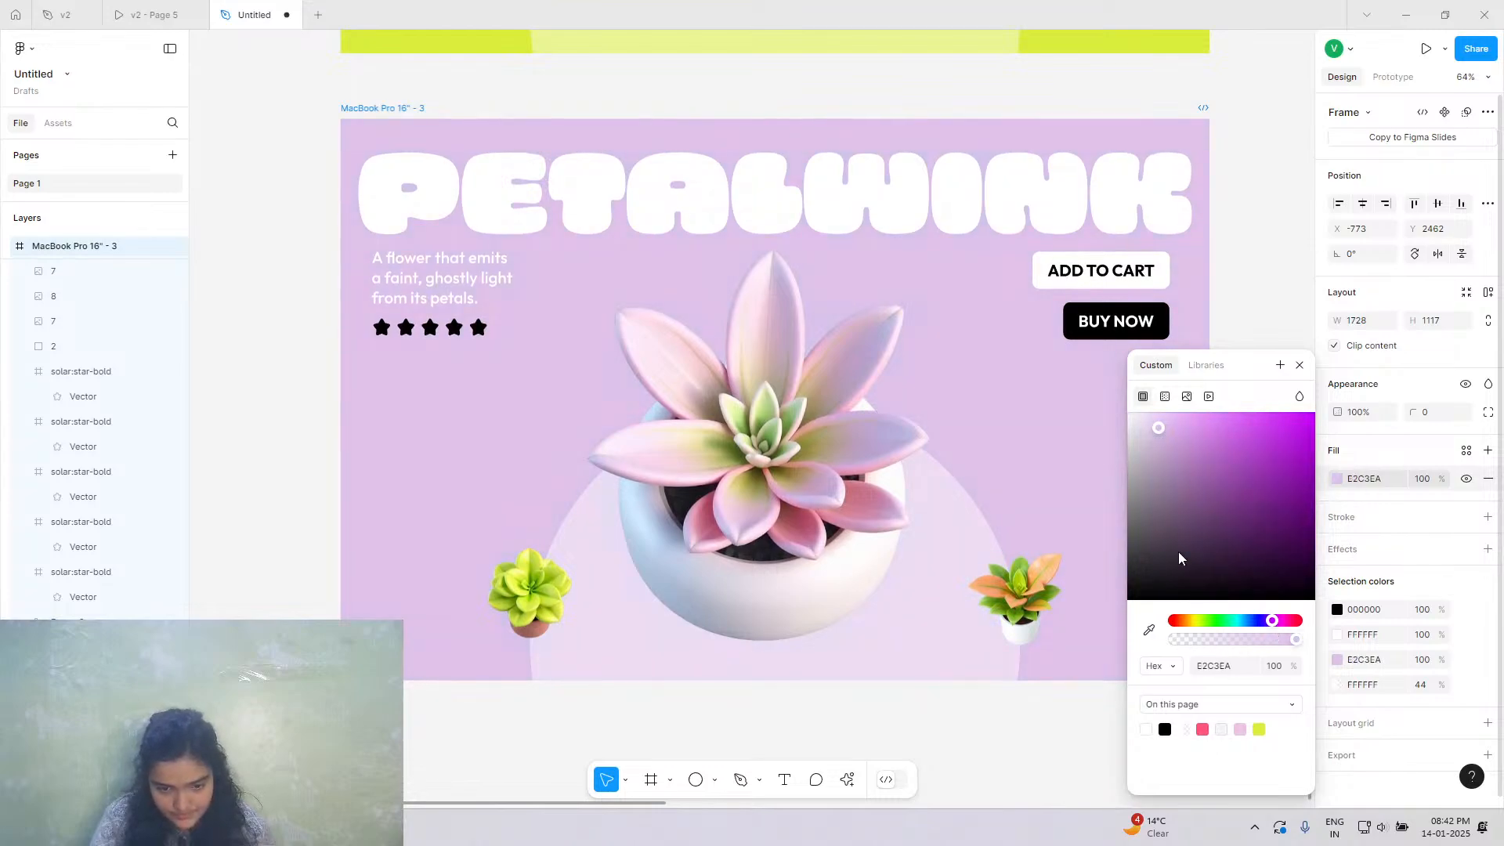
Replace the third frame's PETALWINK title with DEWDROPS.
left_click(611, 192)
left_click(396, 199)
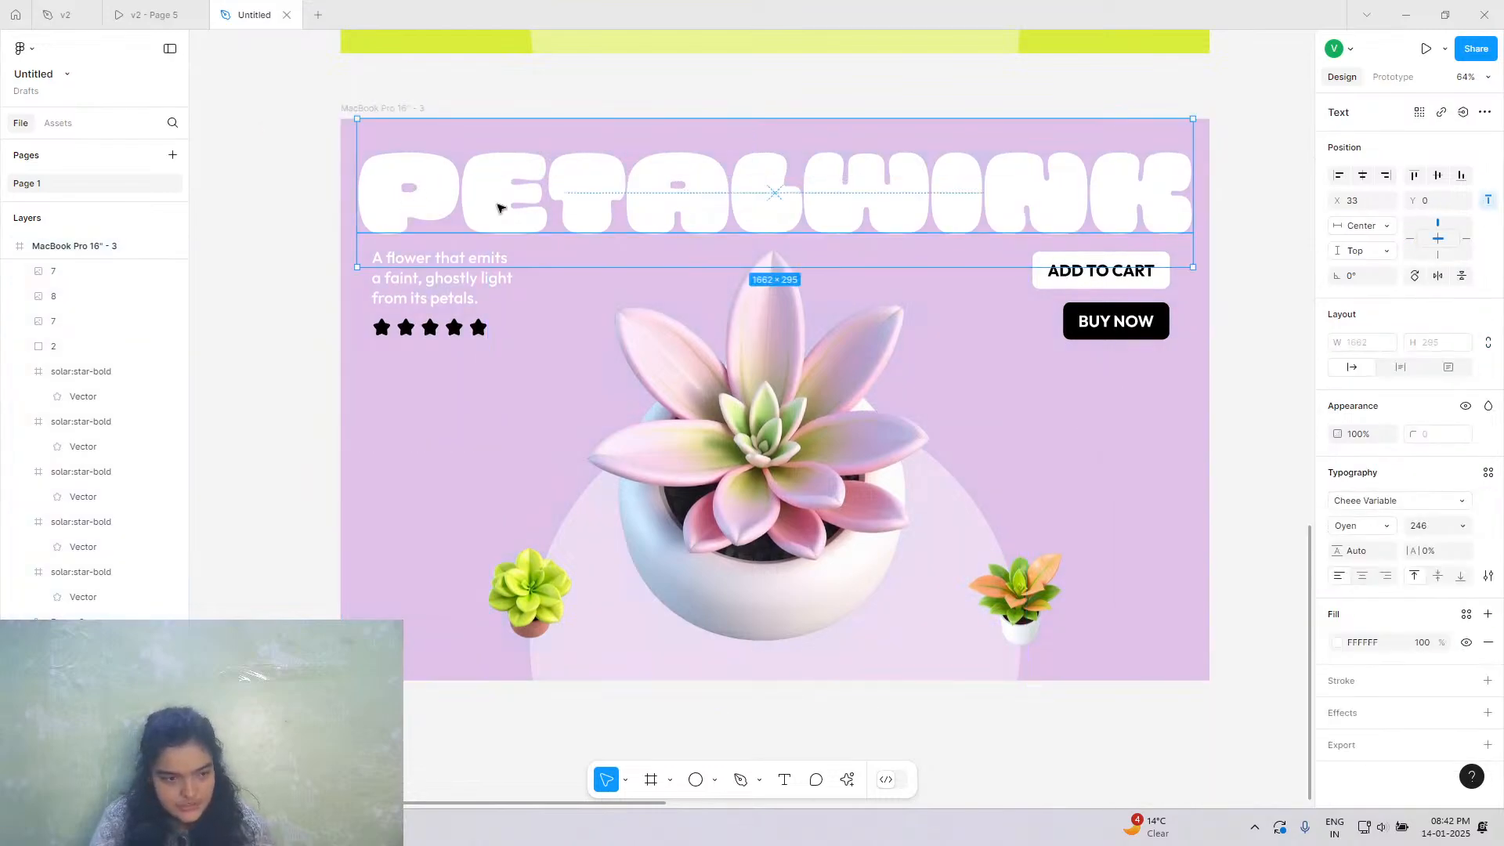
left_click(510, 205)
left_click(453, 189)
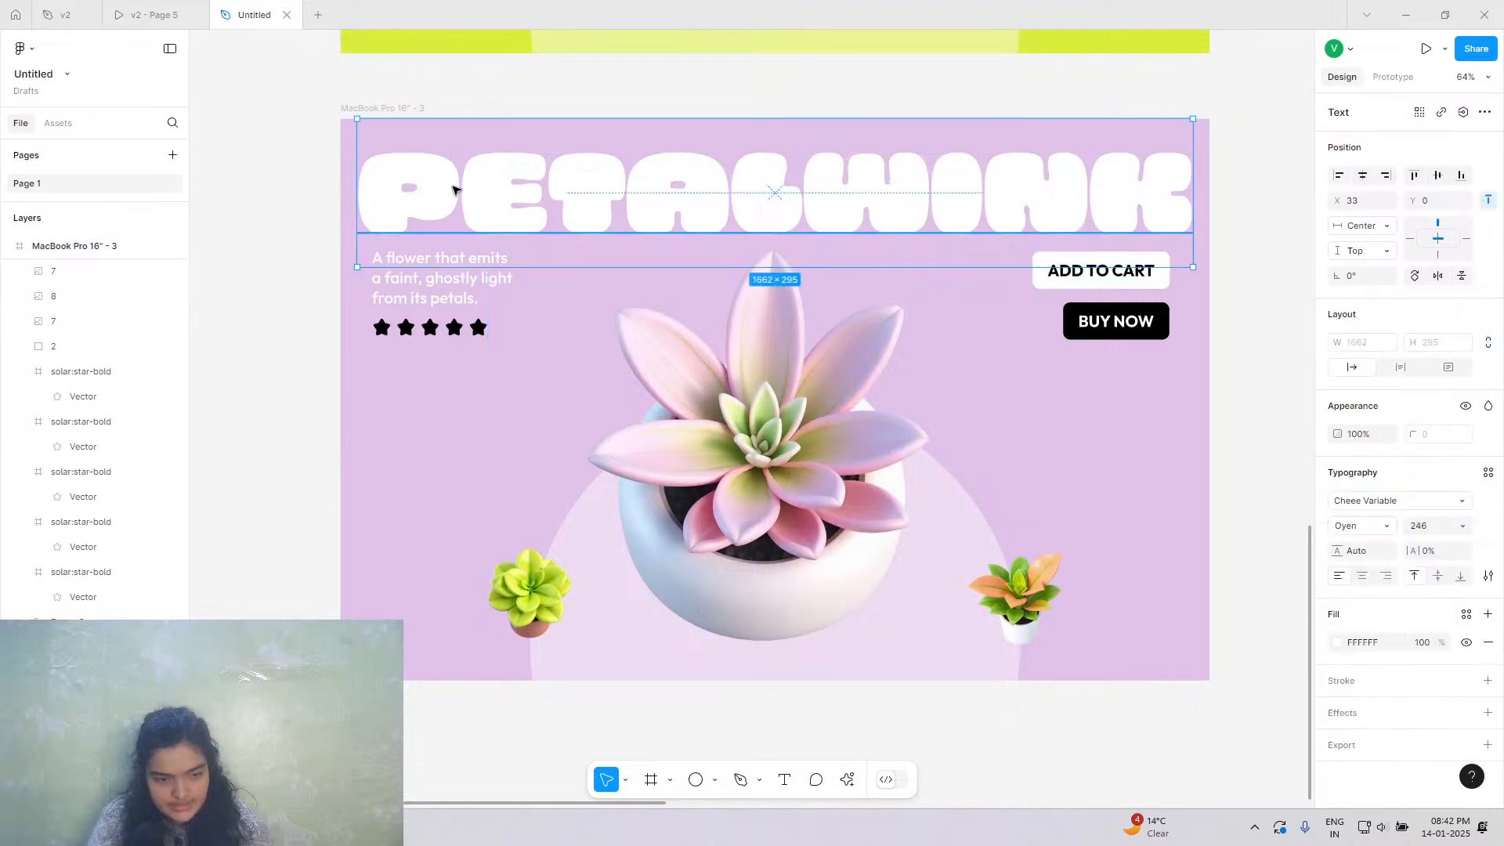
double_click(421, 216)
type("DEW")
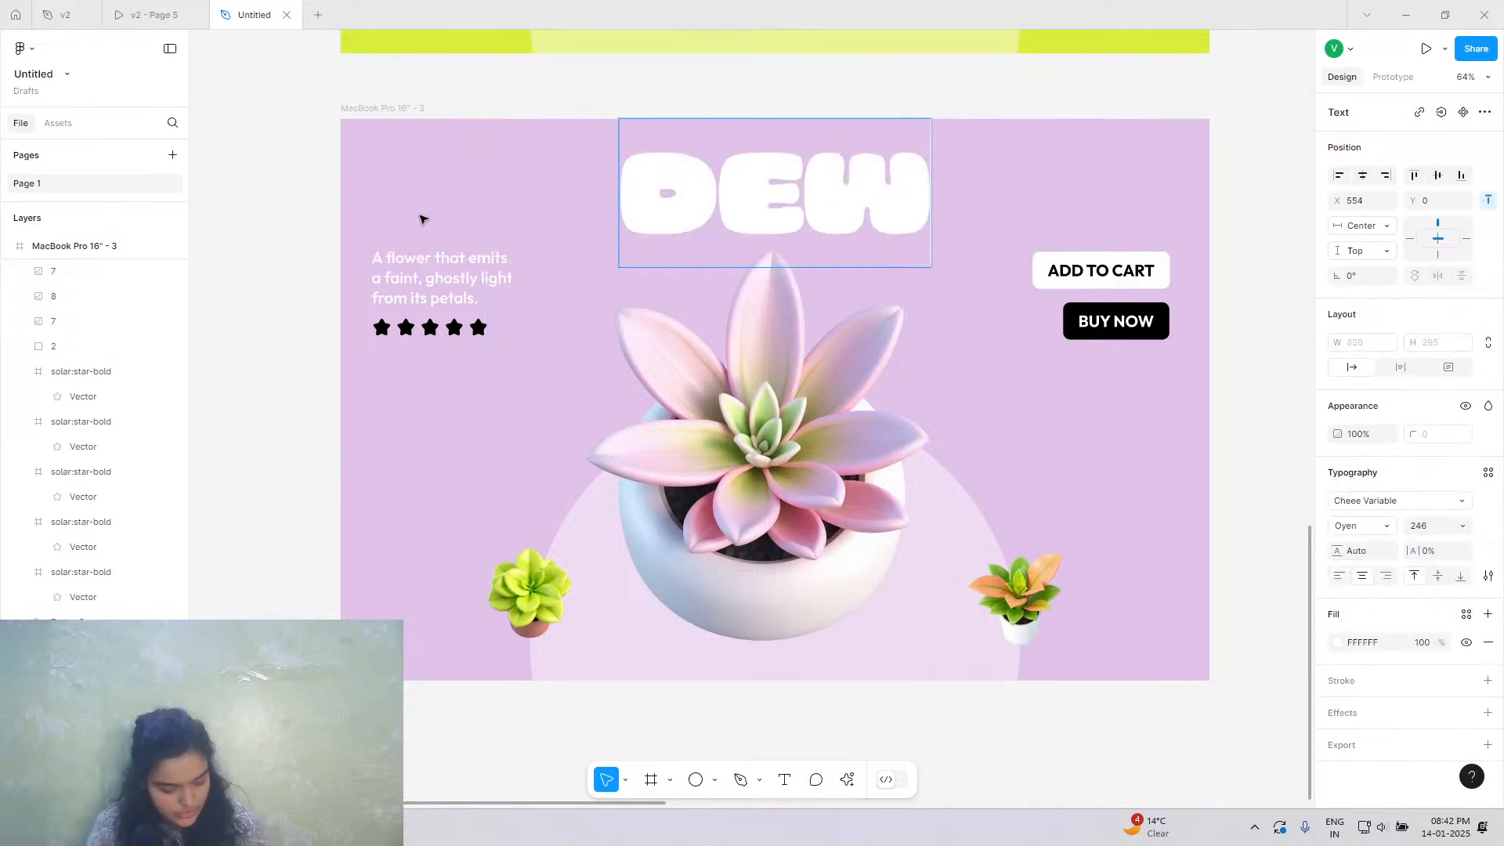
type("DROPS")
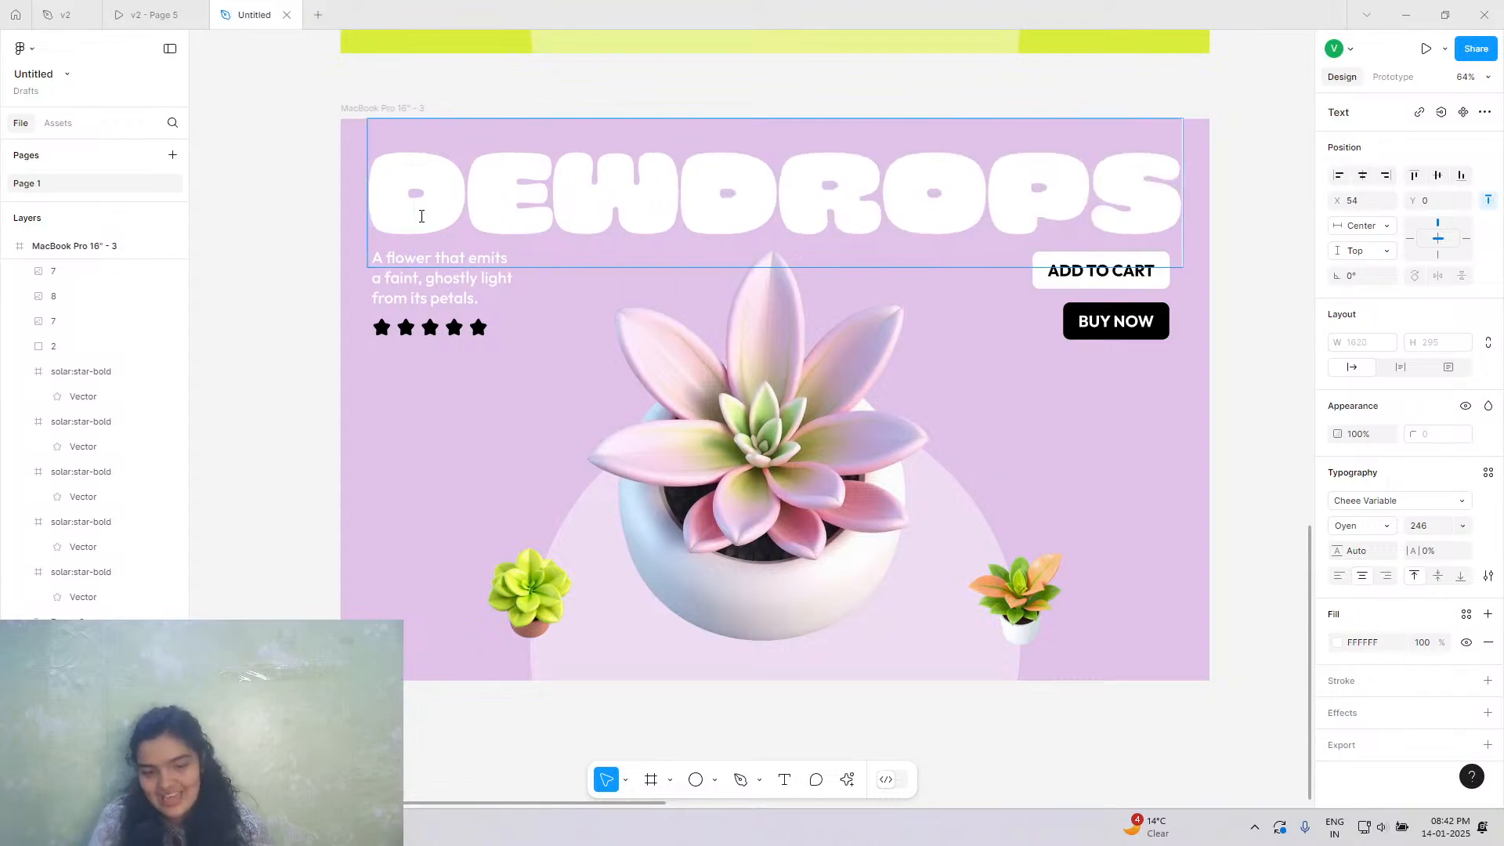
key("Escape")
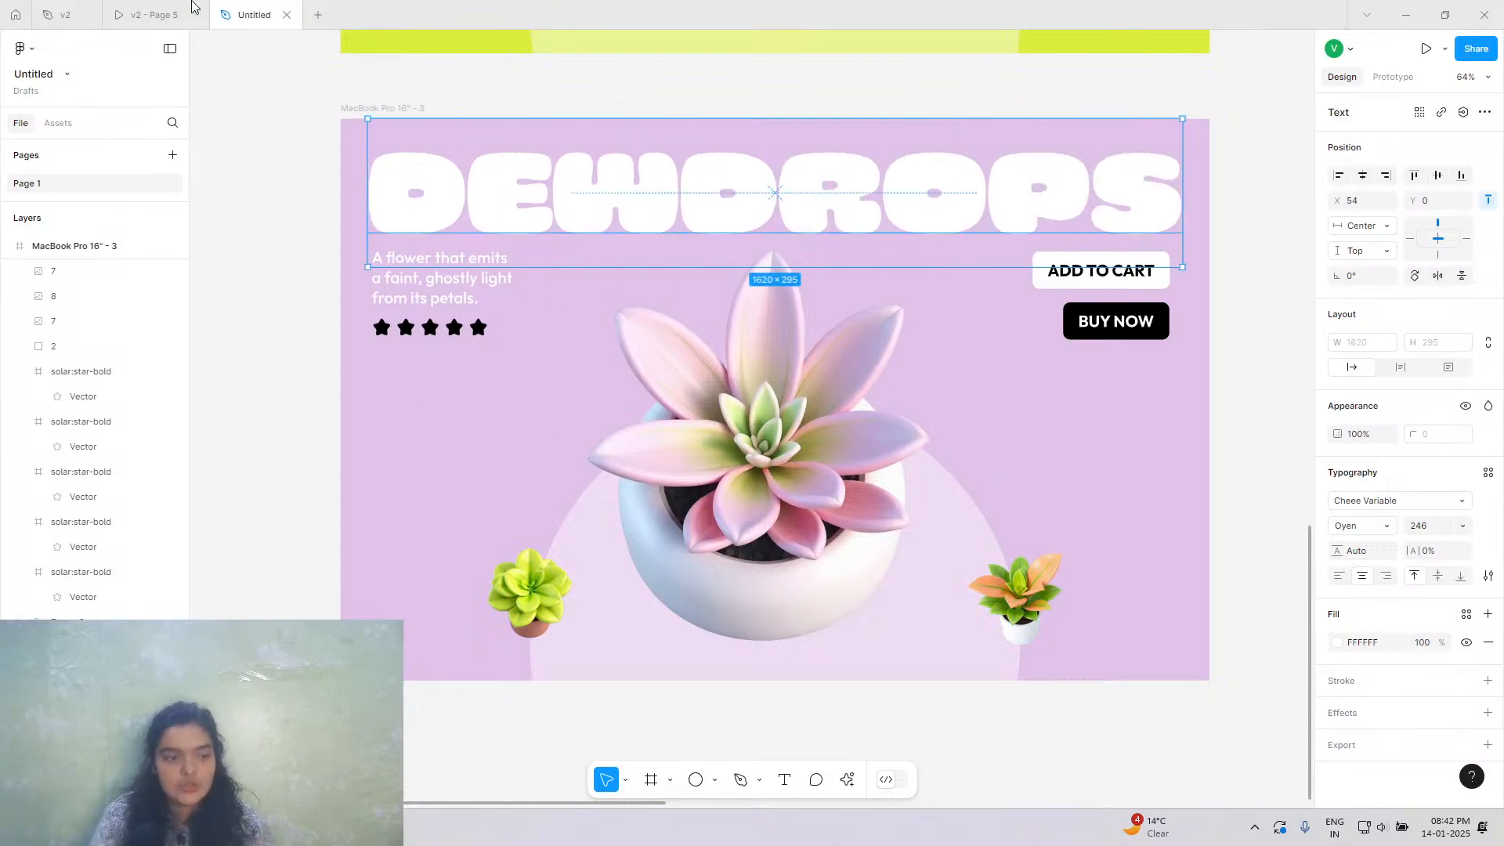
Replace the third frame's description with the Dewdrops text from the v2 file, matching the style, and slightly widen its text box.
left_click(67, 14)
double_click(968, 174)
right_click(962, 173)
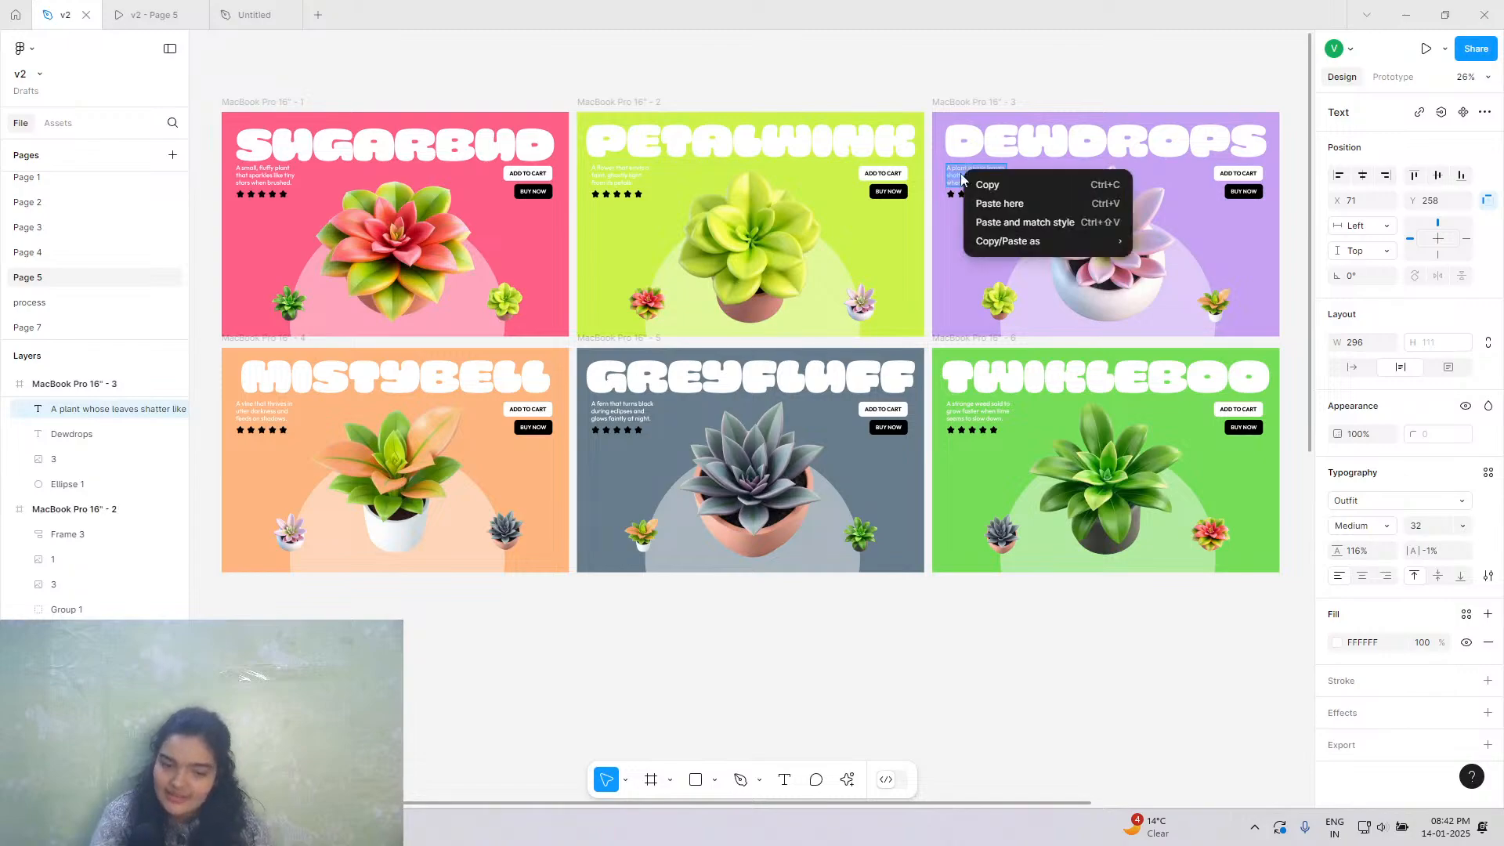
left_click(980, 190)
left_click(255, 14)
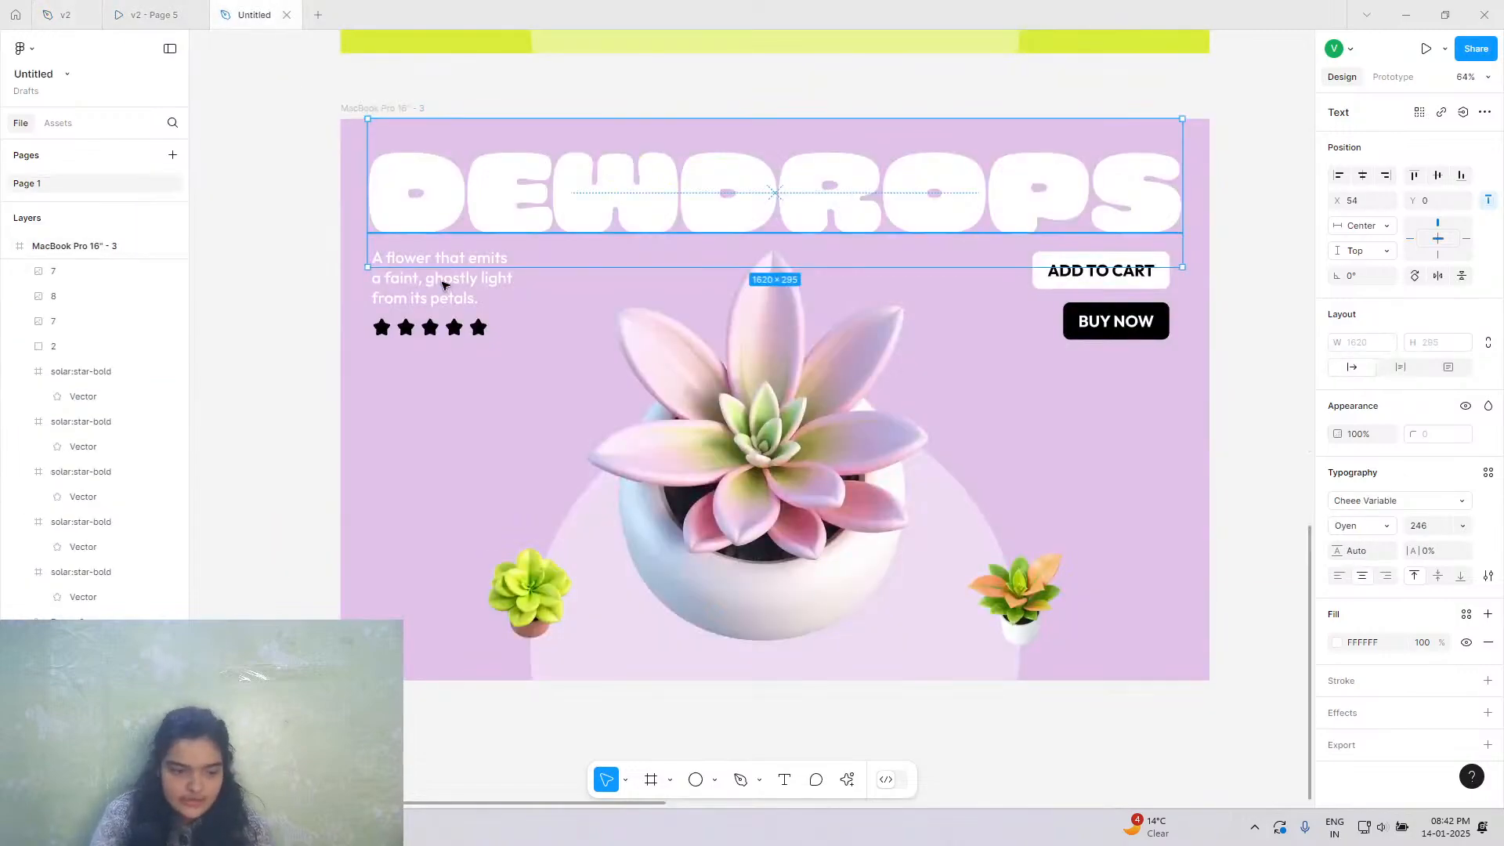
double_click(439, 292)
right_click(436, 292)
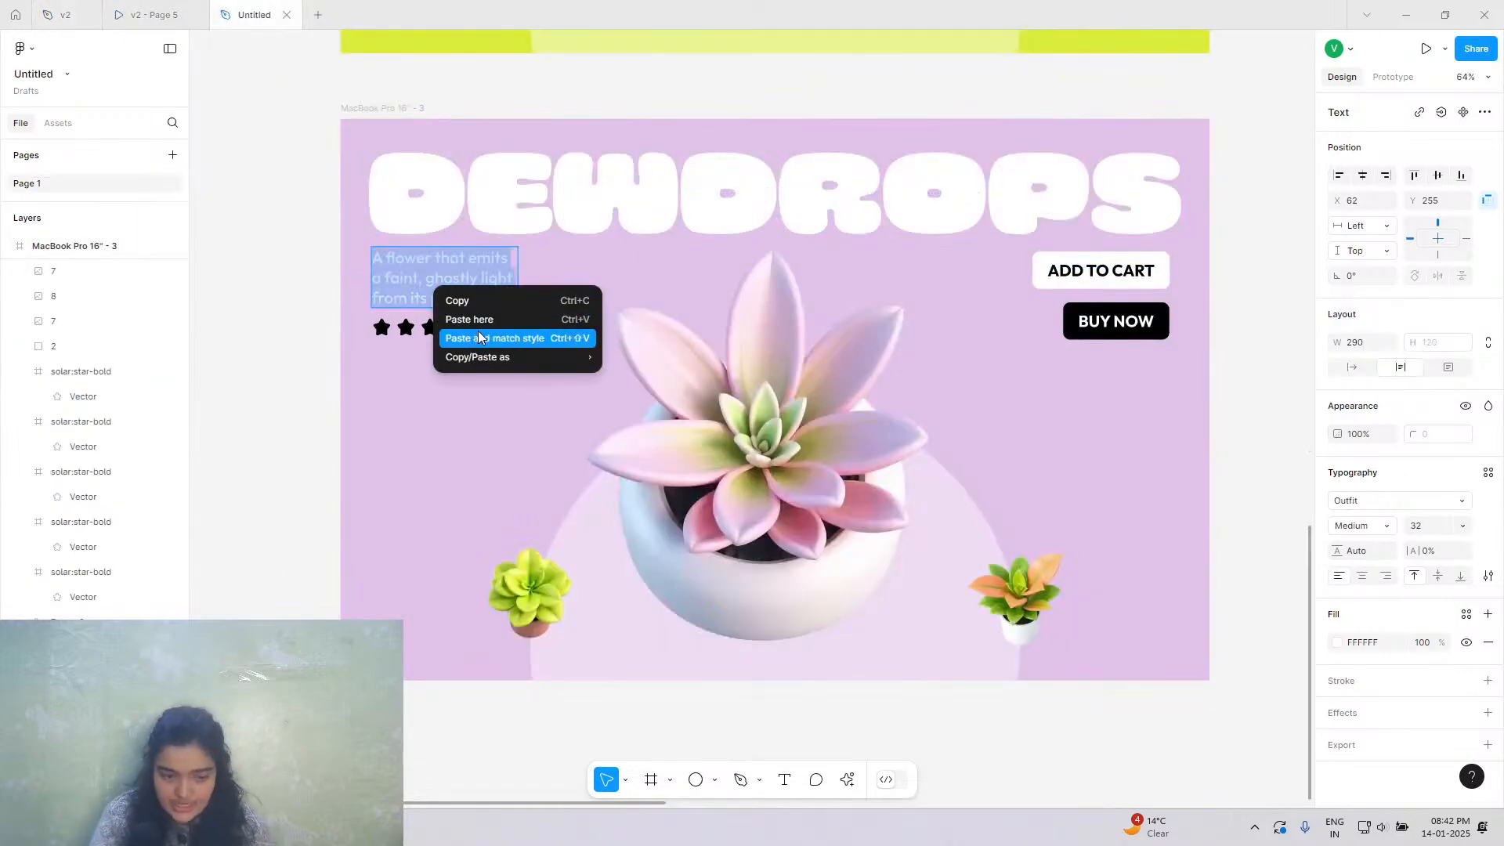
left_click(479, 336)
key("Escape")
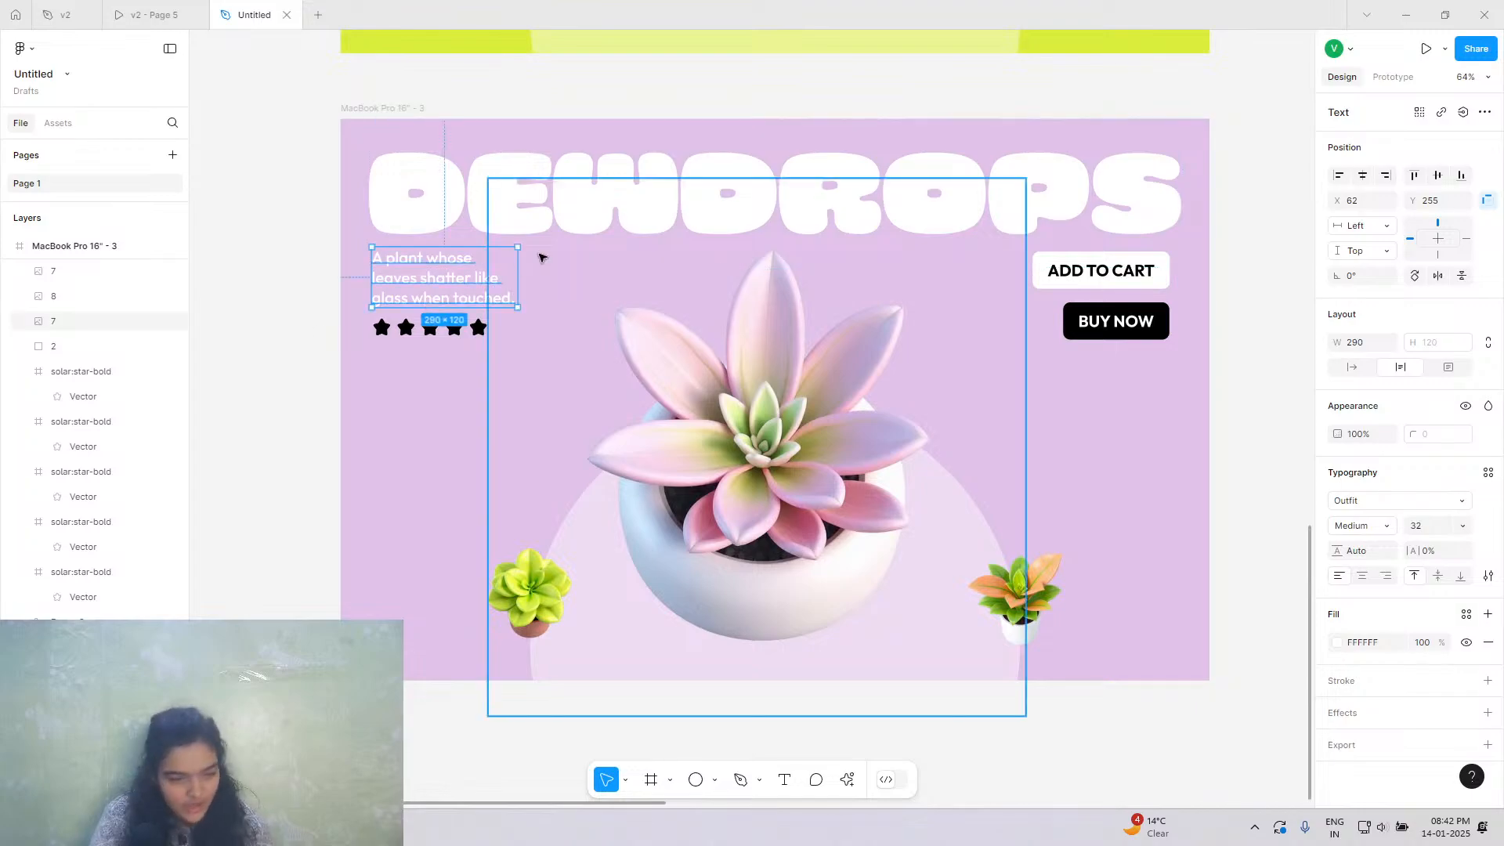
left_click_drag(523, 269, 532, 269)
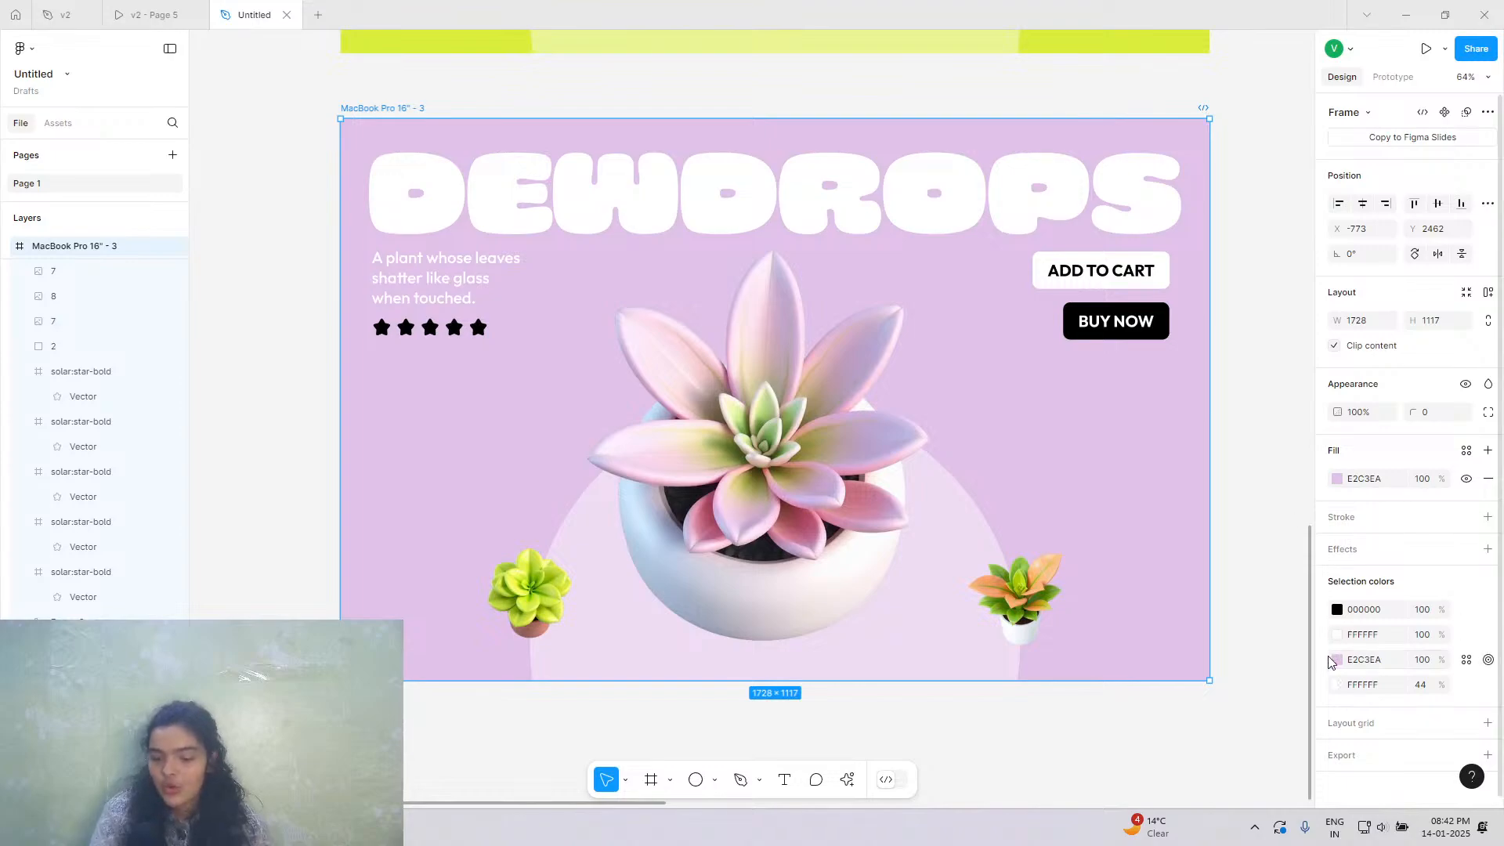
Change the third frame's background fill to the brighter lilac EAB8F2.
left_click(1337, 661)
left_click_drag(1179, 432, 1172, 427)
left_click_drag(1274, 623, 1275, 624)
scroll(857, 628, "down", 2)
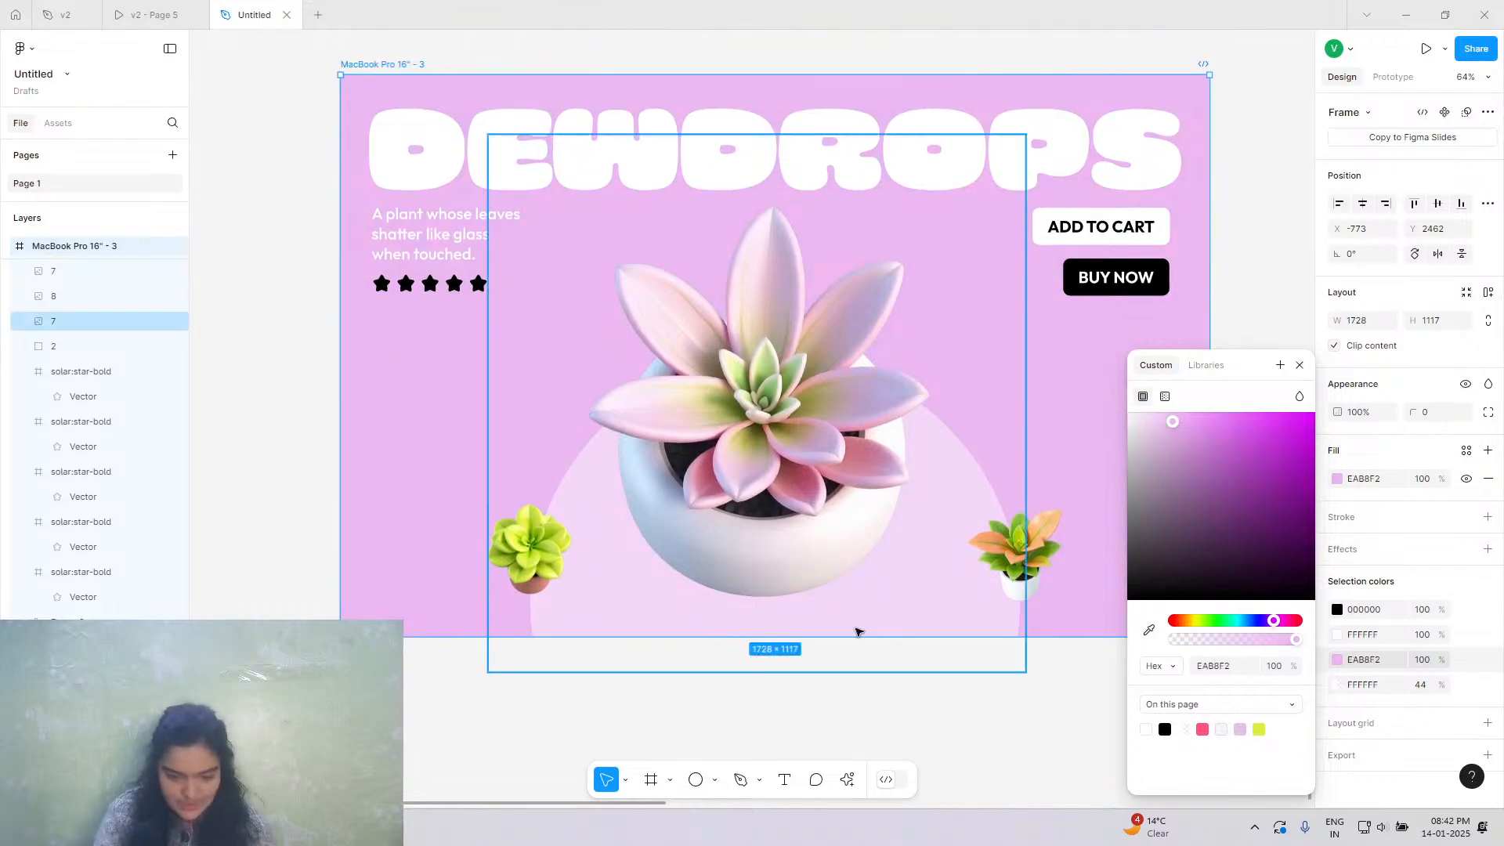
left_click(729, 688)
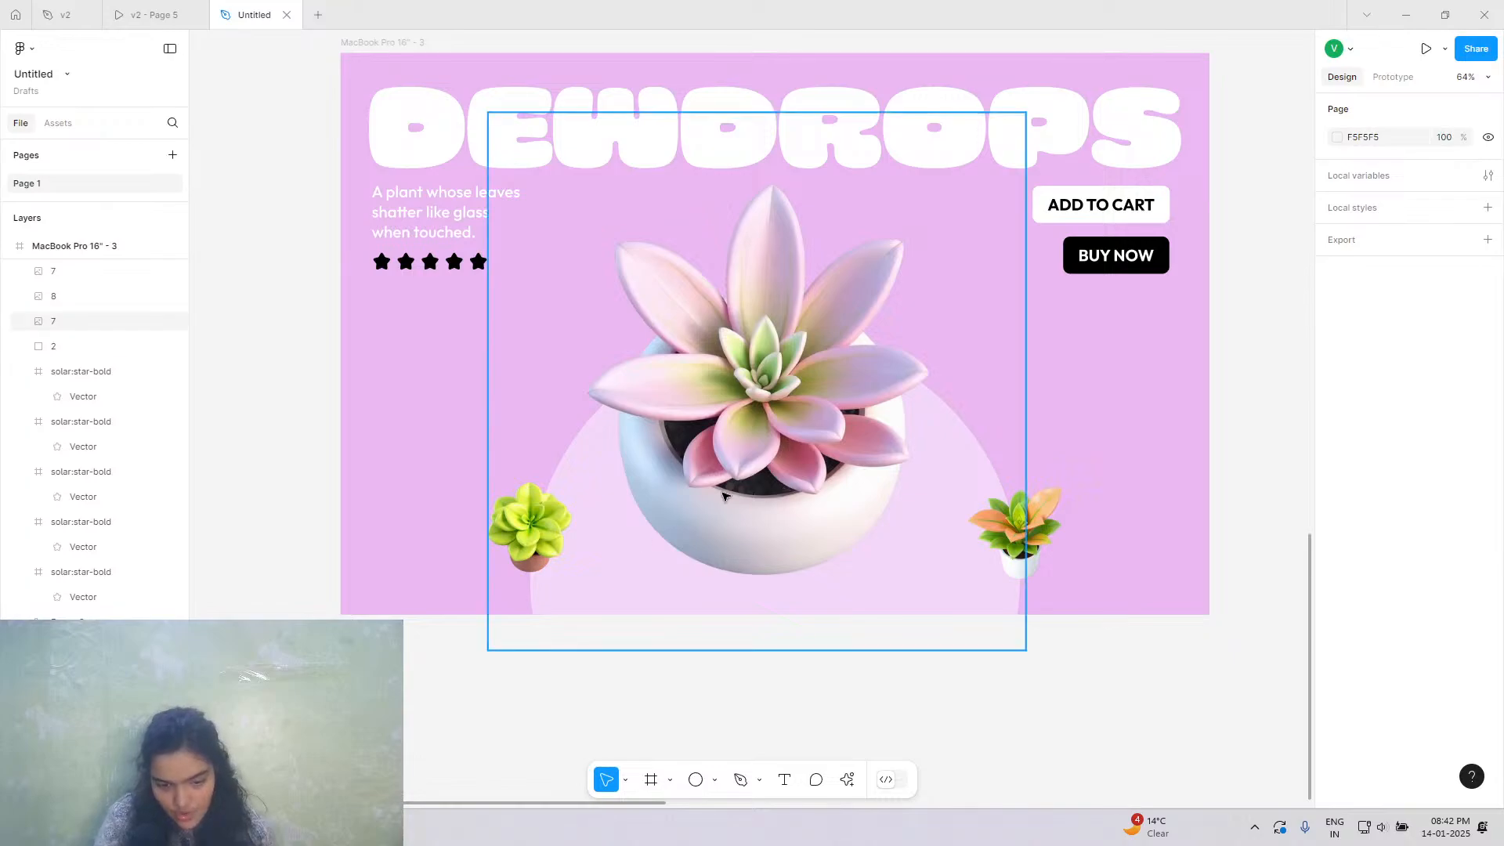
Move the three MacBook Pro frames together, farther from the plant images, to X -3074.
scroll(718, 491, "down", 5)
scroll(716, 491, "down", 1)
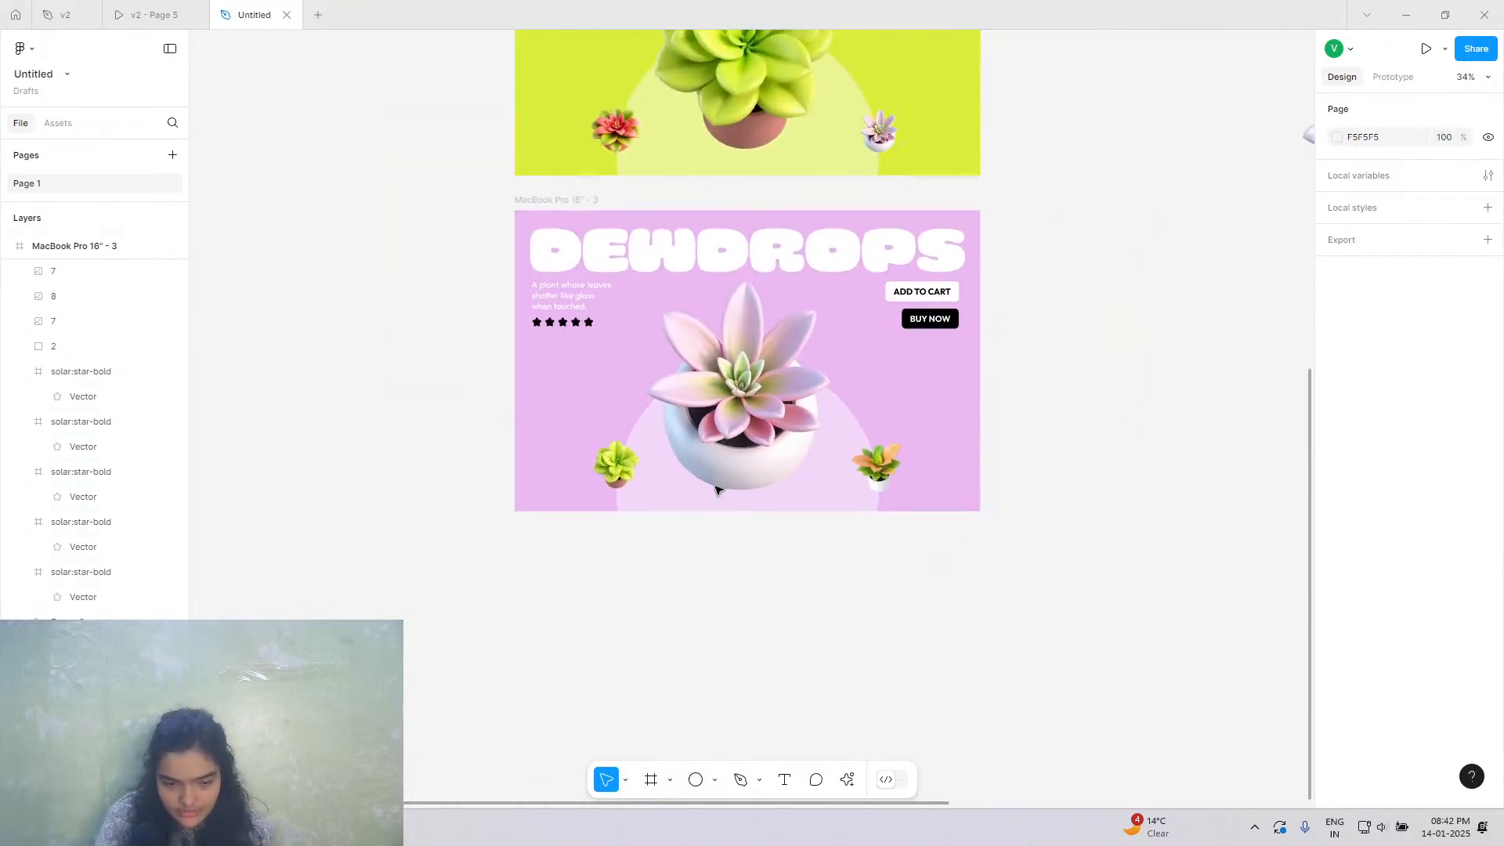
scroll(716, 490, "up", 5)
scroll(716, 491, "down", 3)
scroll(712, 481, "up", 4)
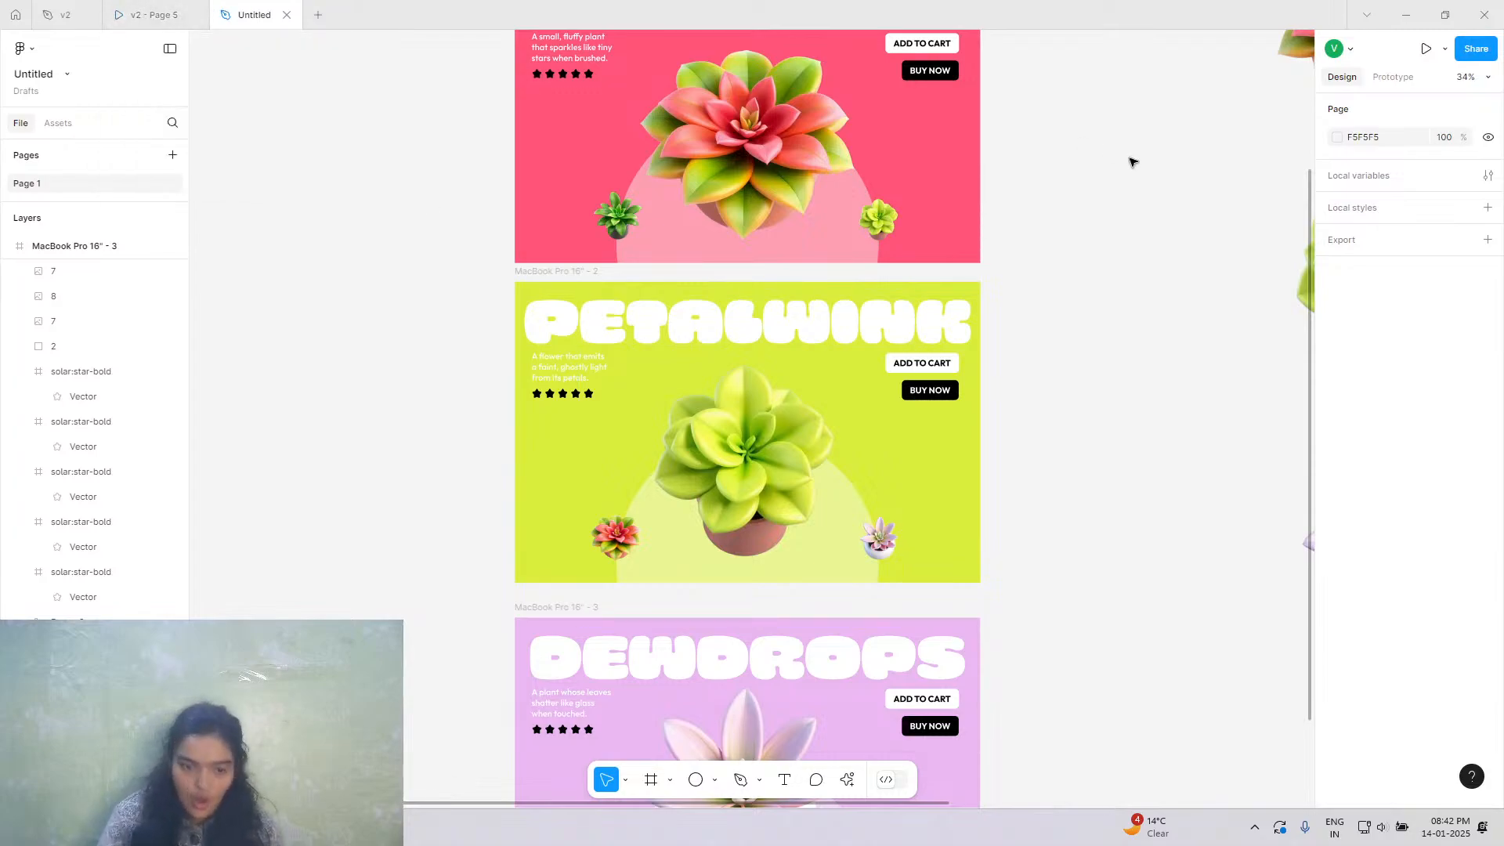
scroll(1131, 164, "right", 3)
scroll(1131, 163, "down", 3)
scroll(1131, 163, "right", 2)
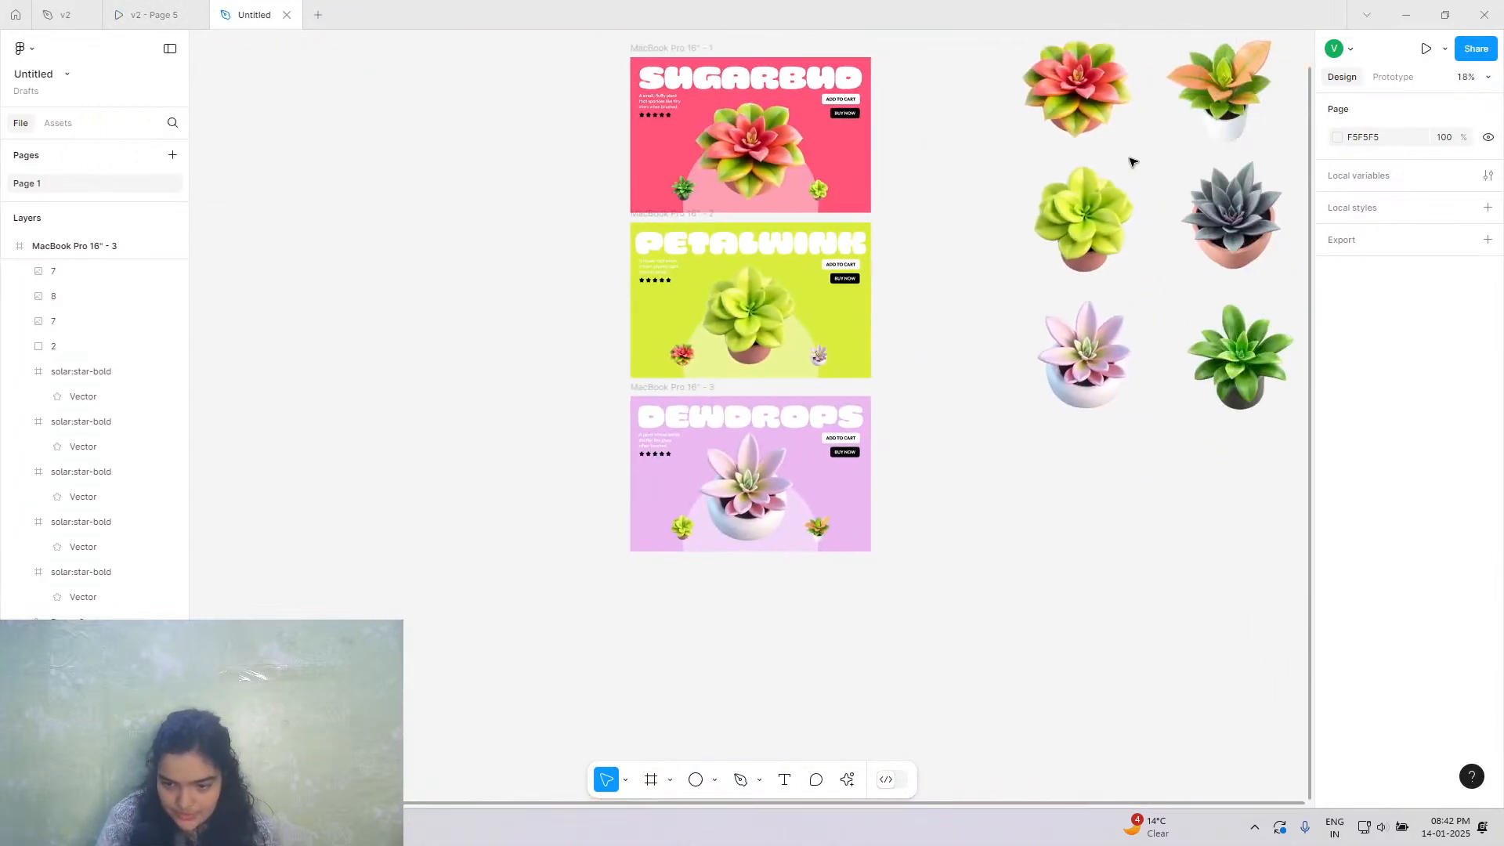
left_click(1128, 219)
left_click_drag(521, 36, 931, 618)
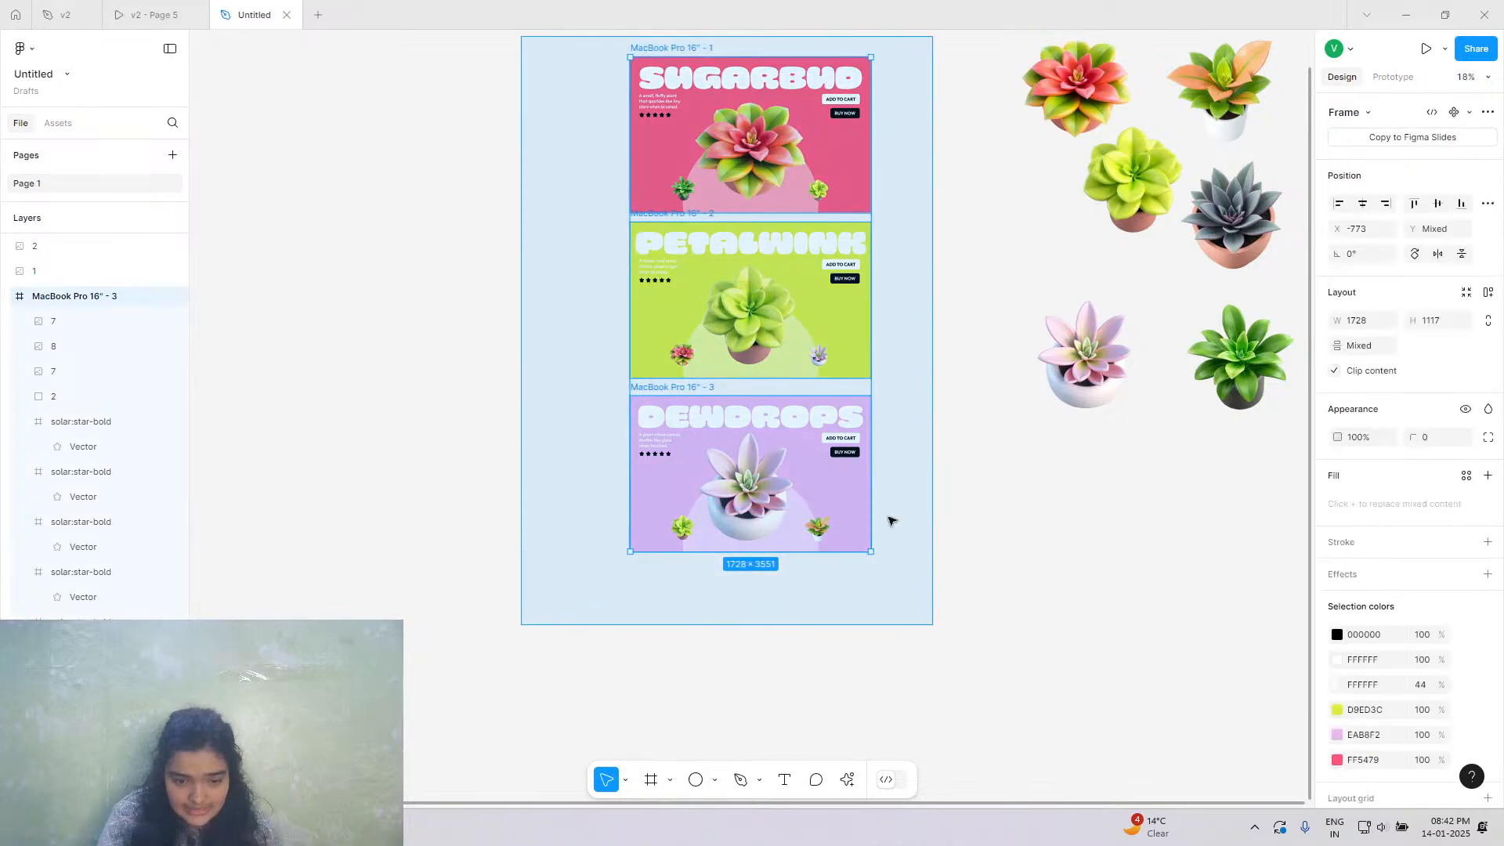
left_click_drag(767, 396, 498, 401)
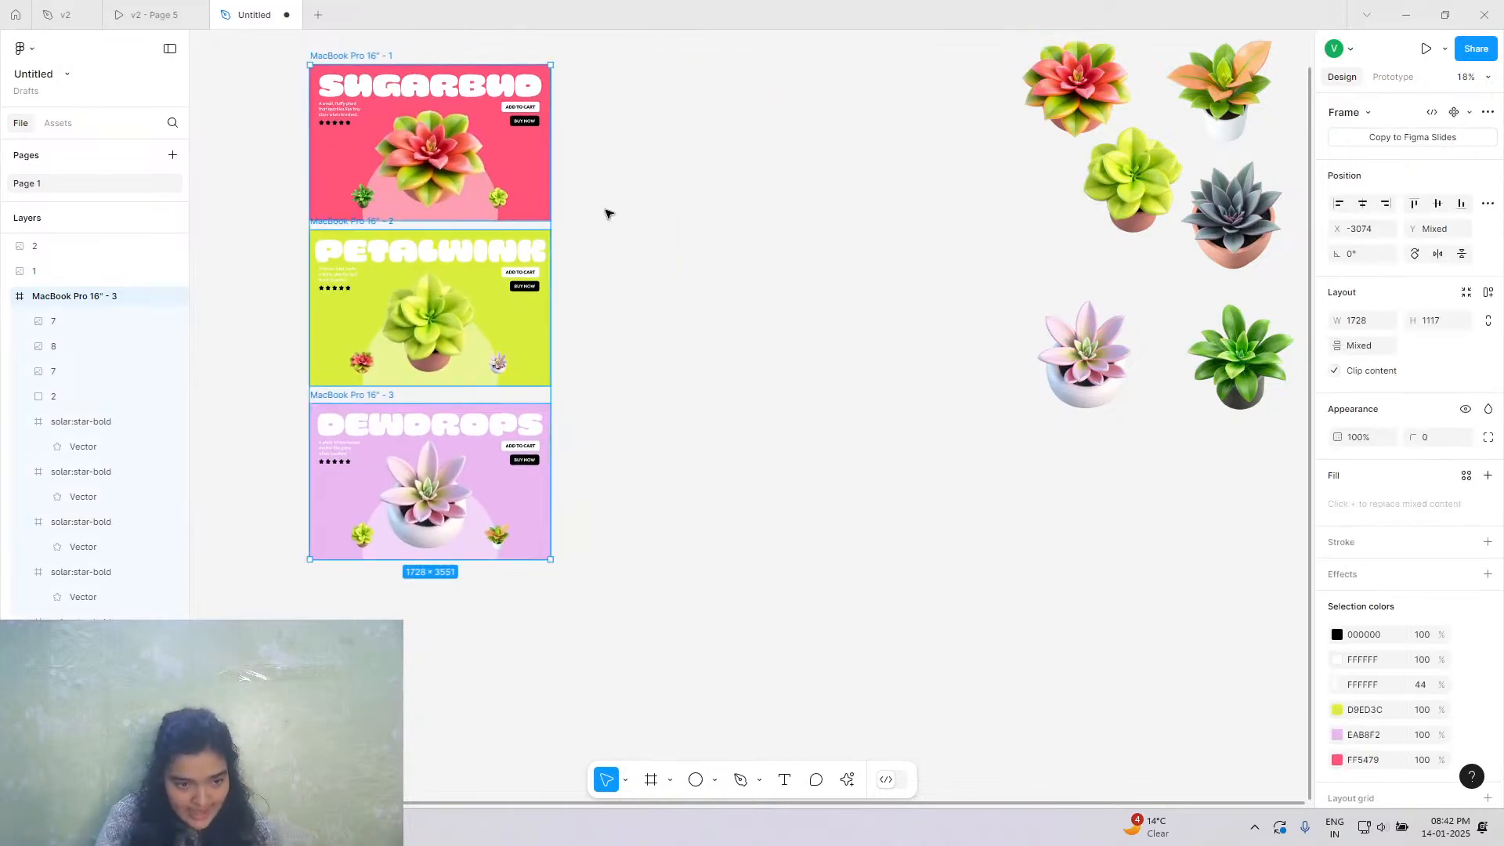
Move the loose lime-green plant image back between the red and lilac plants, at X 1823, Y 361.
scroll(290, 364, "up", 2)
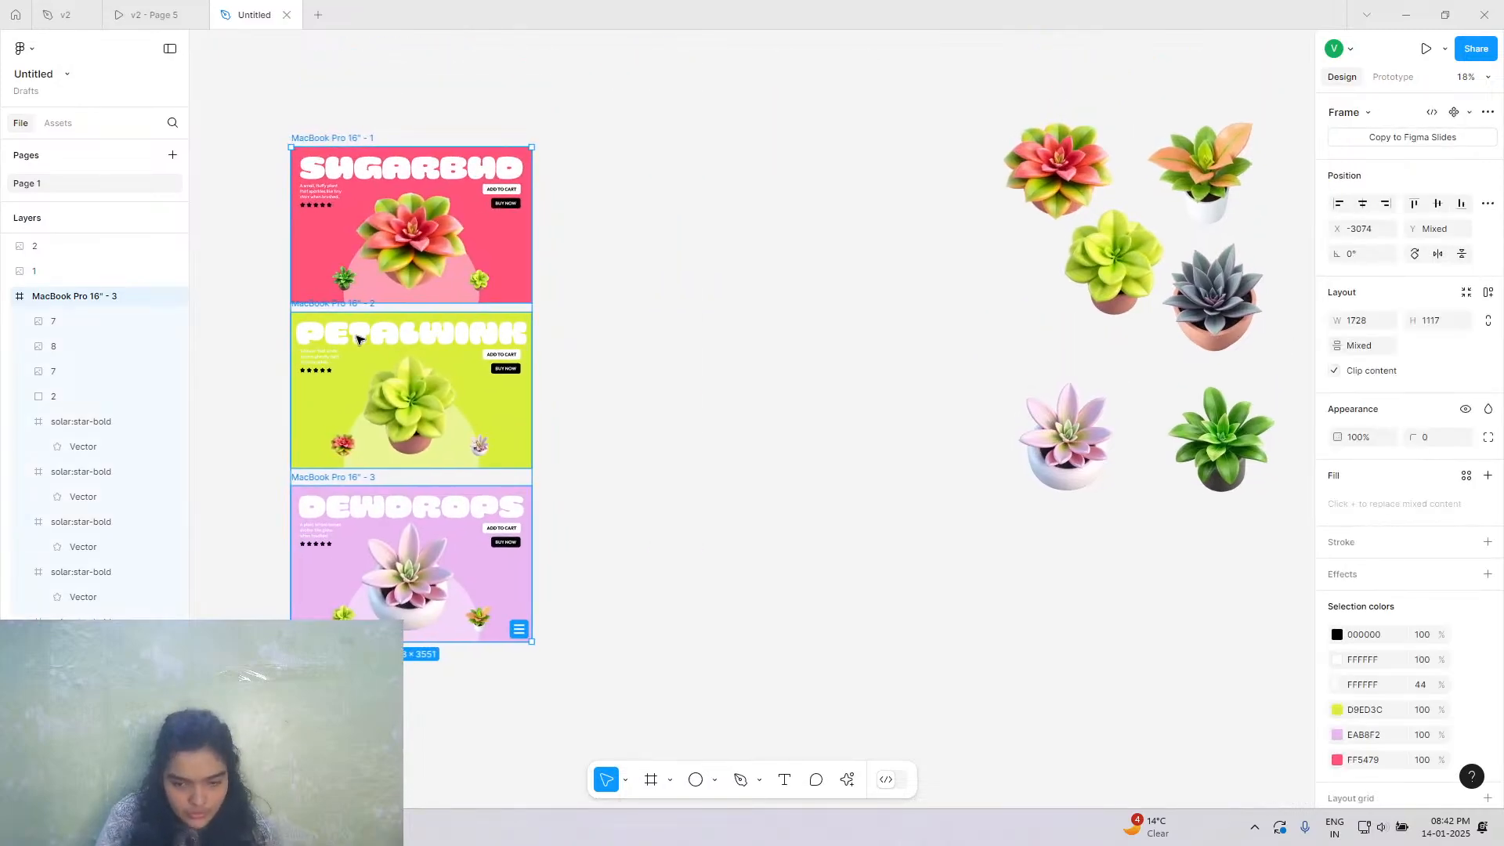
left_click(1101, 266)
left_click_drag(1057, 282, 1011, 303)
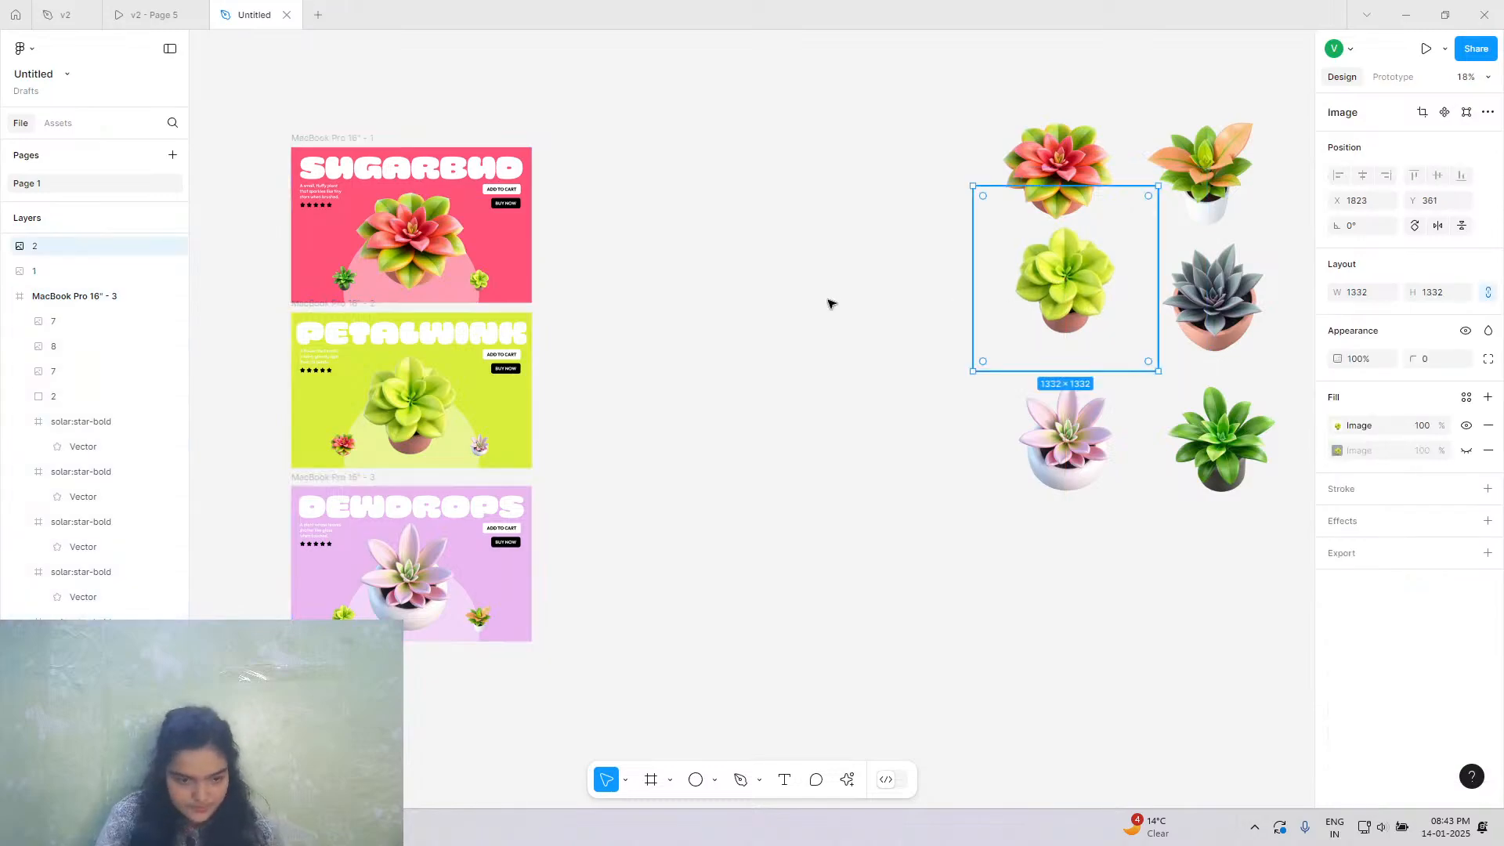
Duplicate the three MacBook Pro frames into a second column beside the originals at X -1206.
left_click(235, 117)
left_click_drag(235, 118, 583, 743)
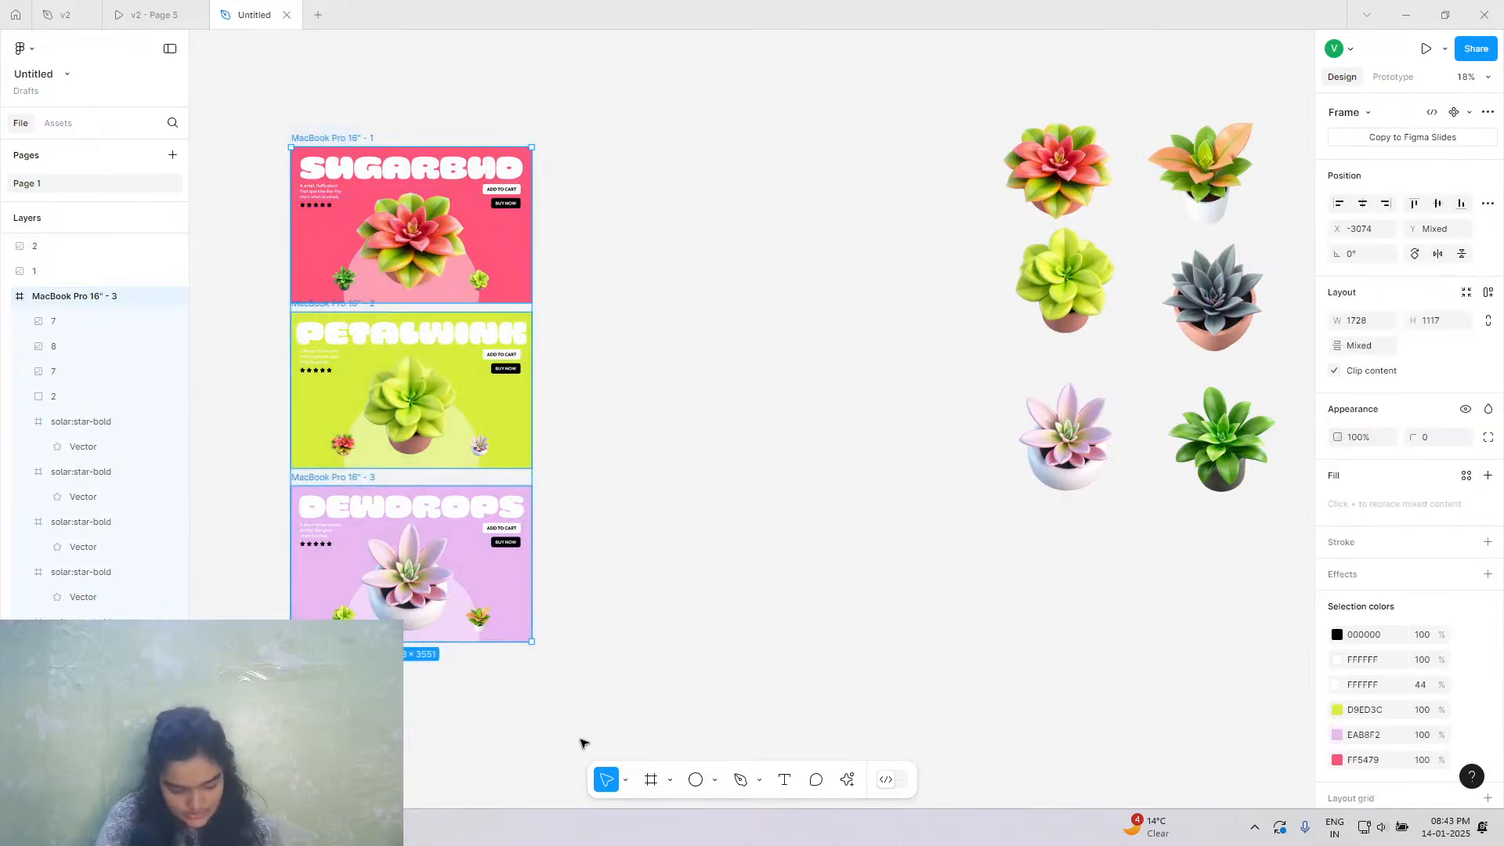
left_click_drag(403, 433, 662, 432)
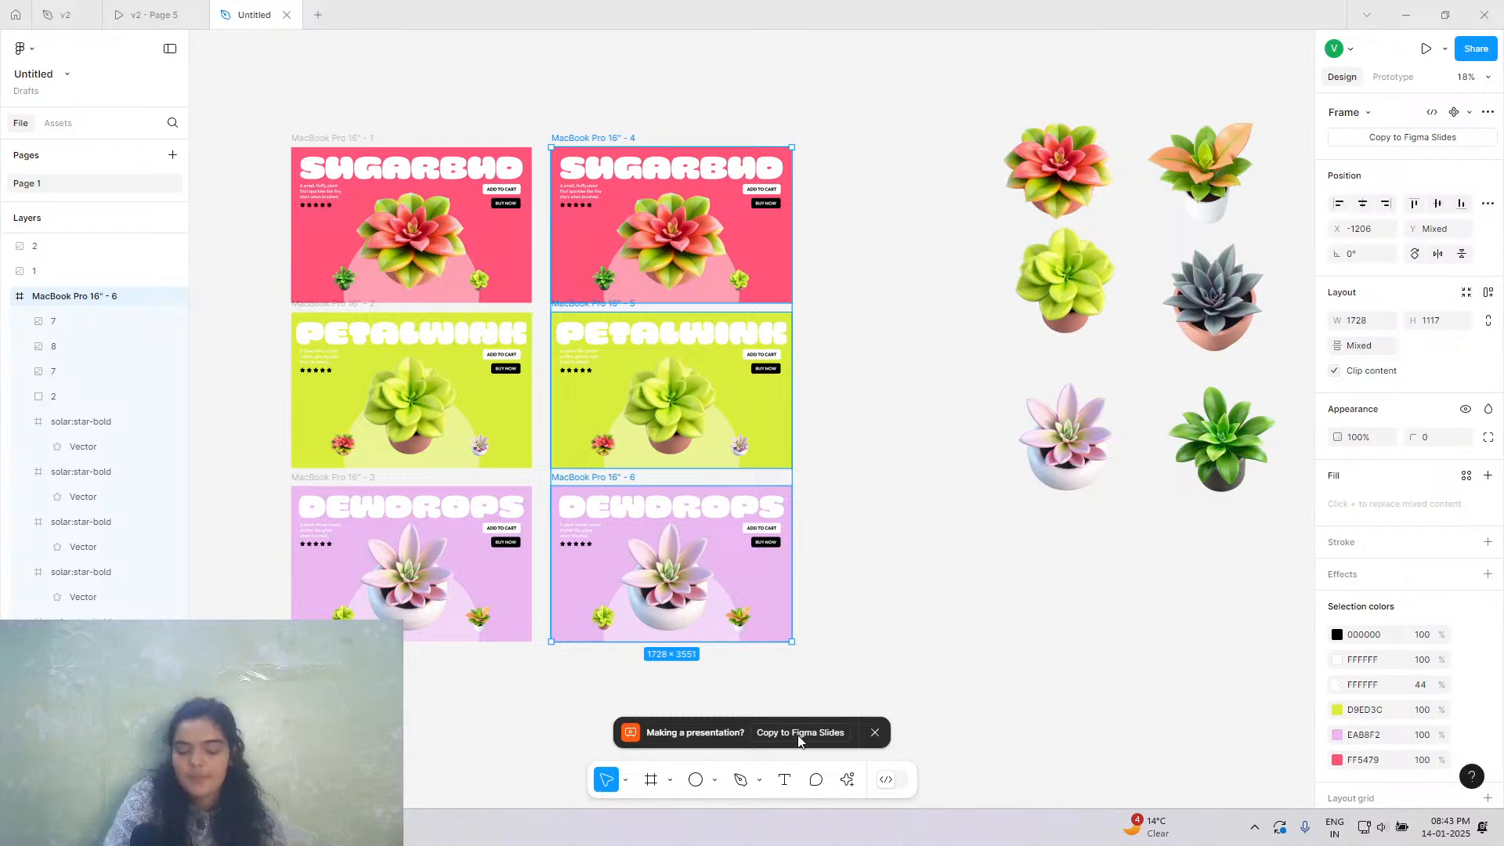
left_click(876, 733)
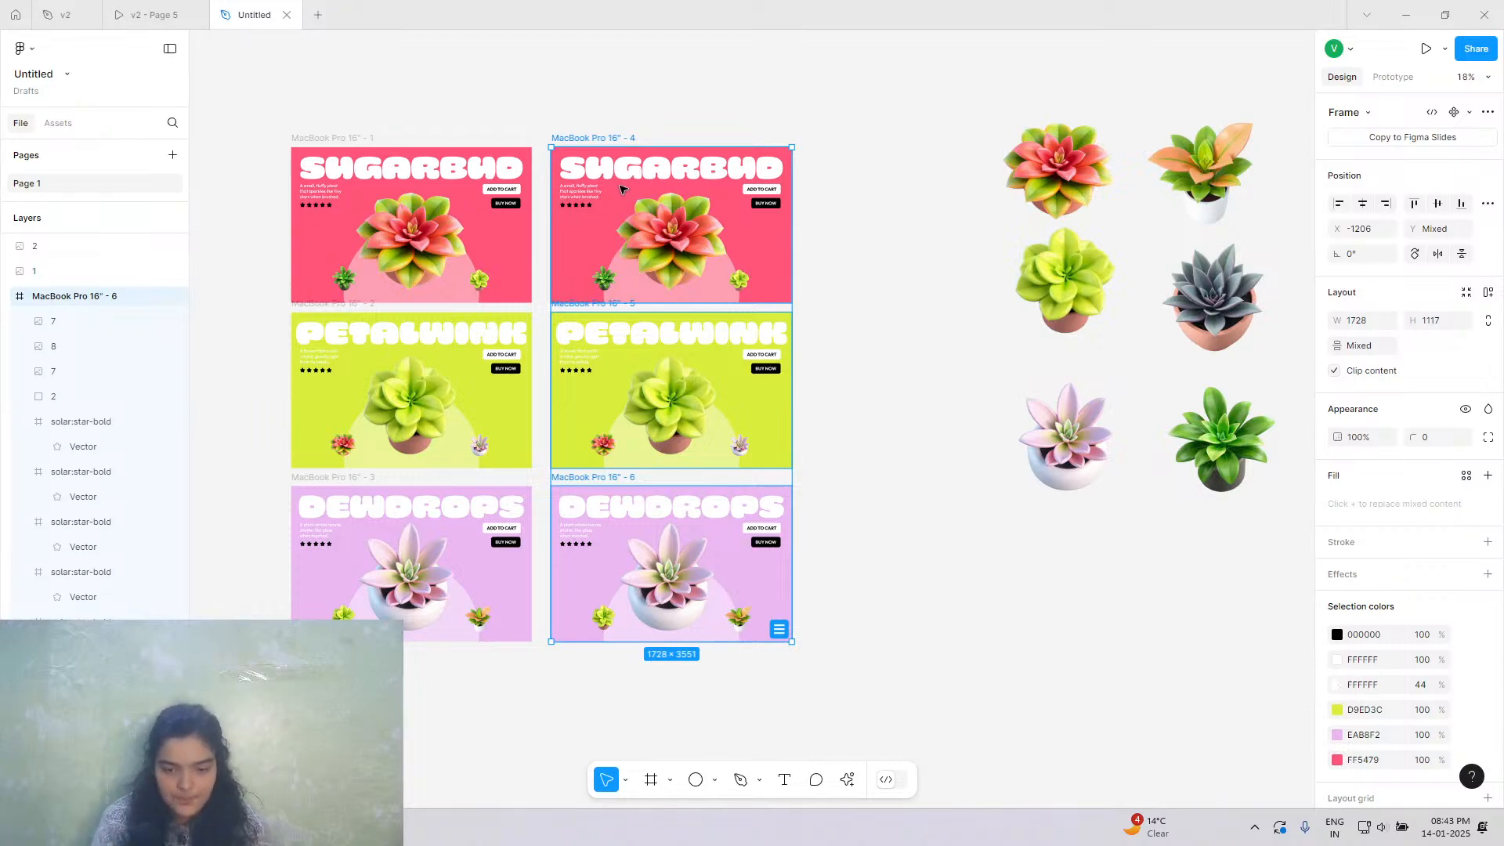
Copy the orange-leaved plant over the large red plant in MacBook Pro 16" - 4, at X 209, Y -61, and lock it.
left_click(1222, 188)
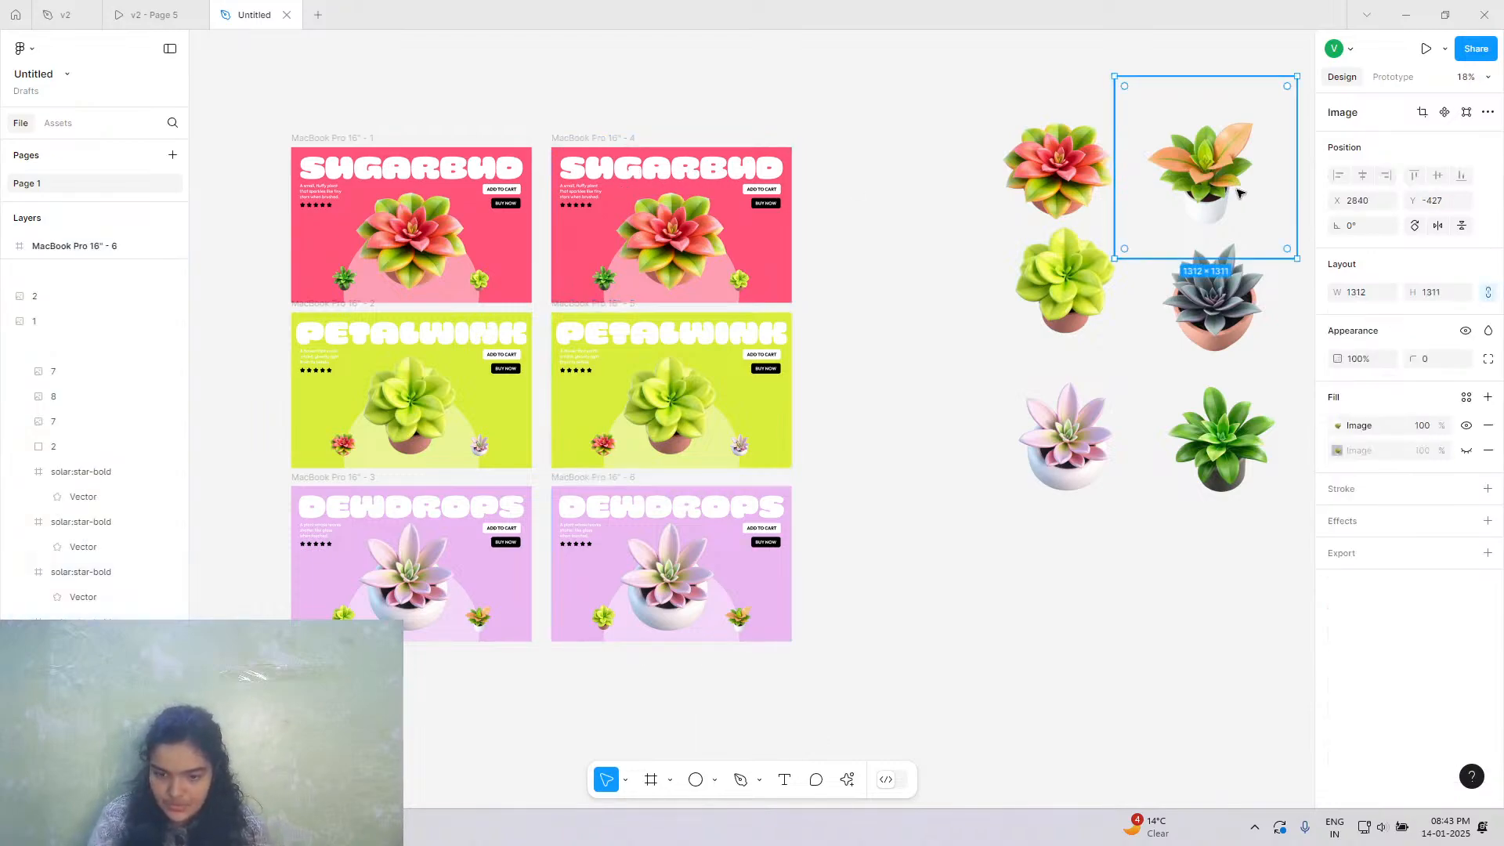
left_click_drag(1228, 193, 697, 244)
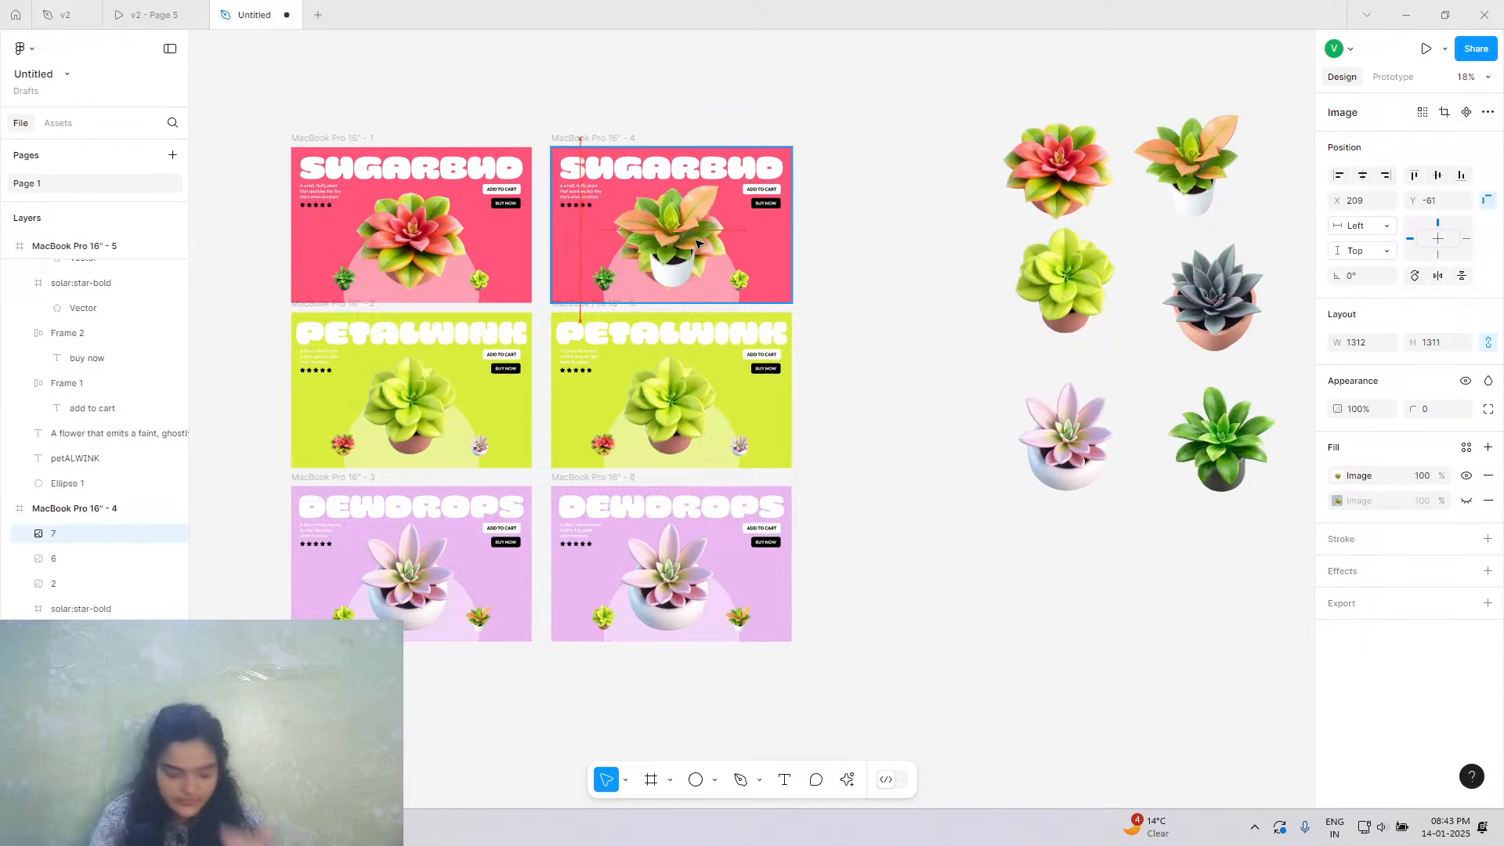
scroll(698, 244, "up", 3)
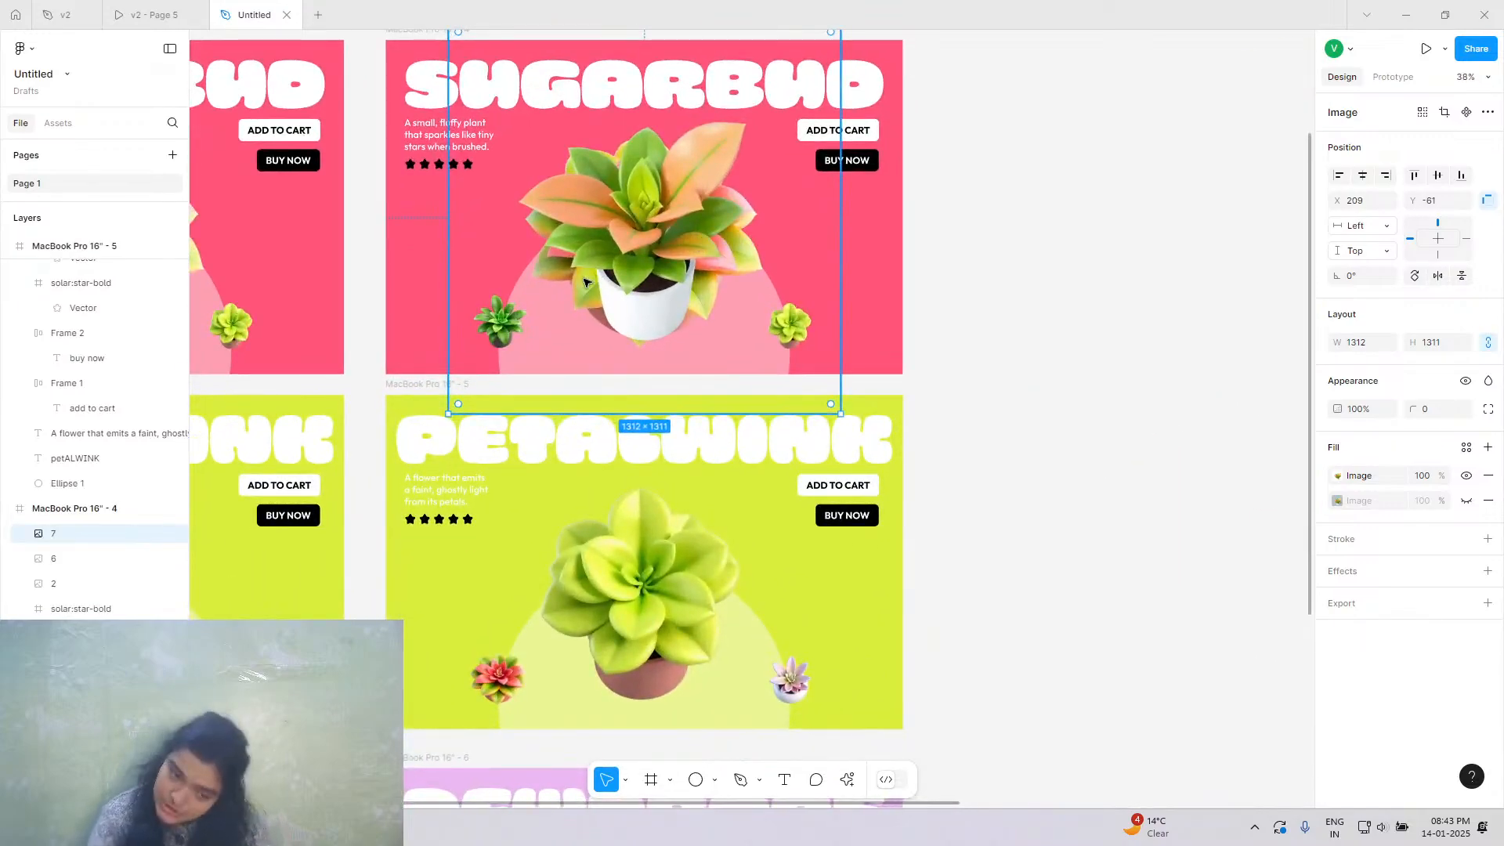
left_click(156, 536)
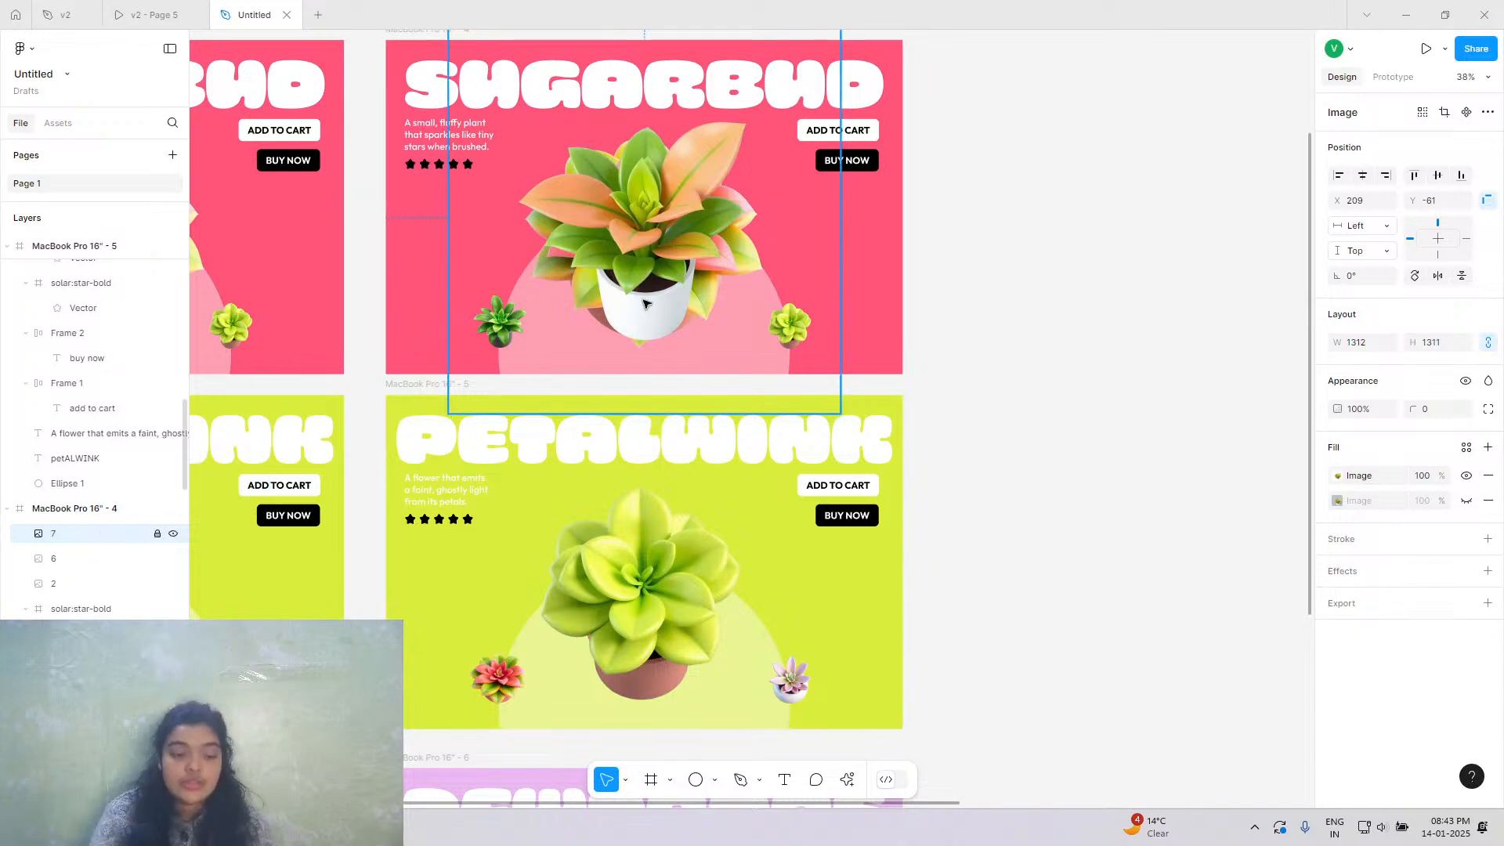
Delete the large red plant hidden behind the orange-leaved plant in MacBook Pro 16" - 4.
left_click(646, 299)
key("Delete")
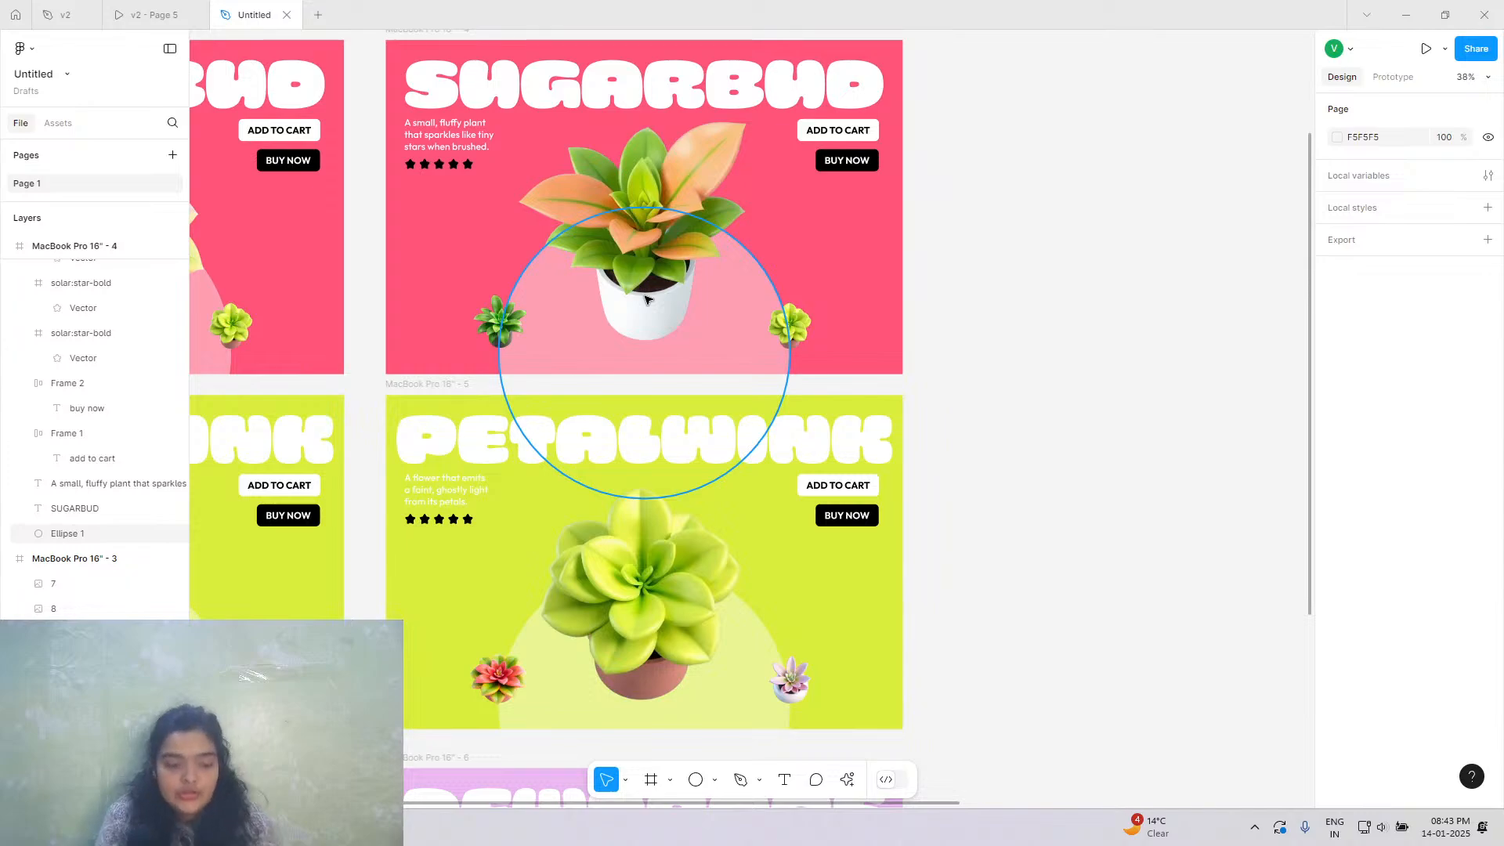
scroll(689, 271, "down", 5)
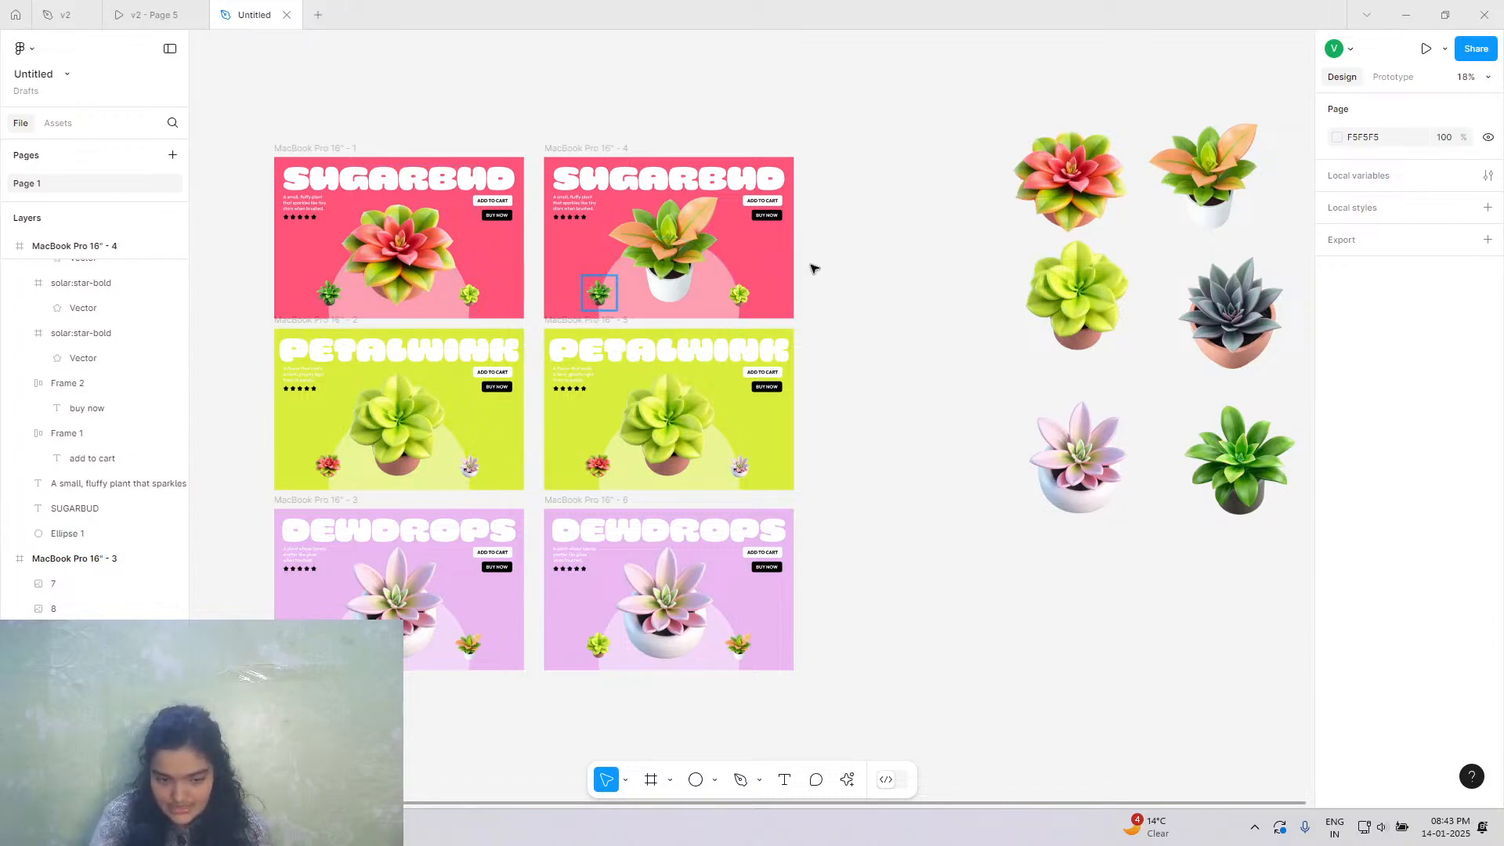
Copy the loose lilac plant over the small dark-green plant in MacBook Pro 16" - 4, scaled to 244 × 244 at X 255, Y 818.
left_click(1078, 476)
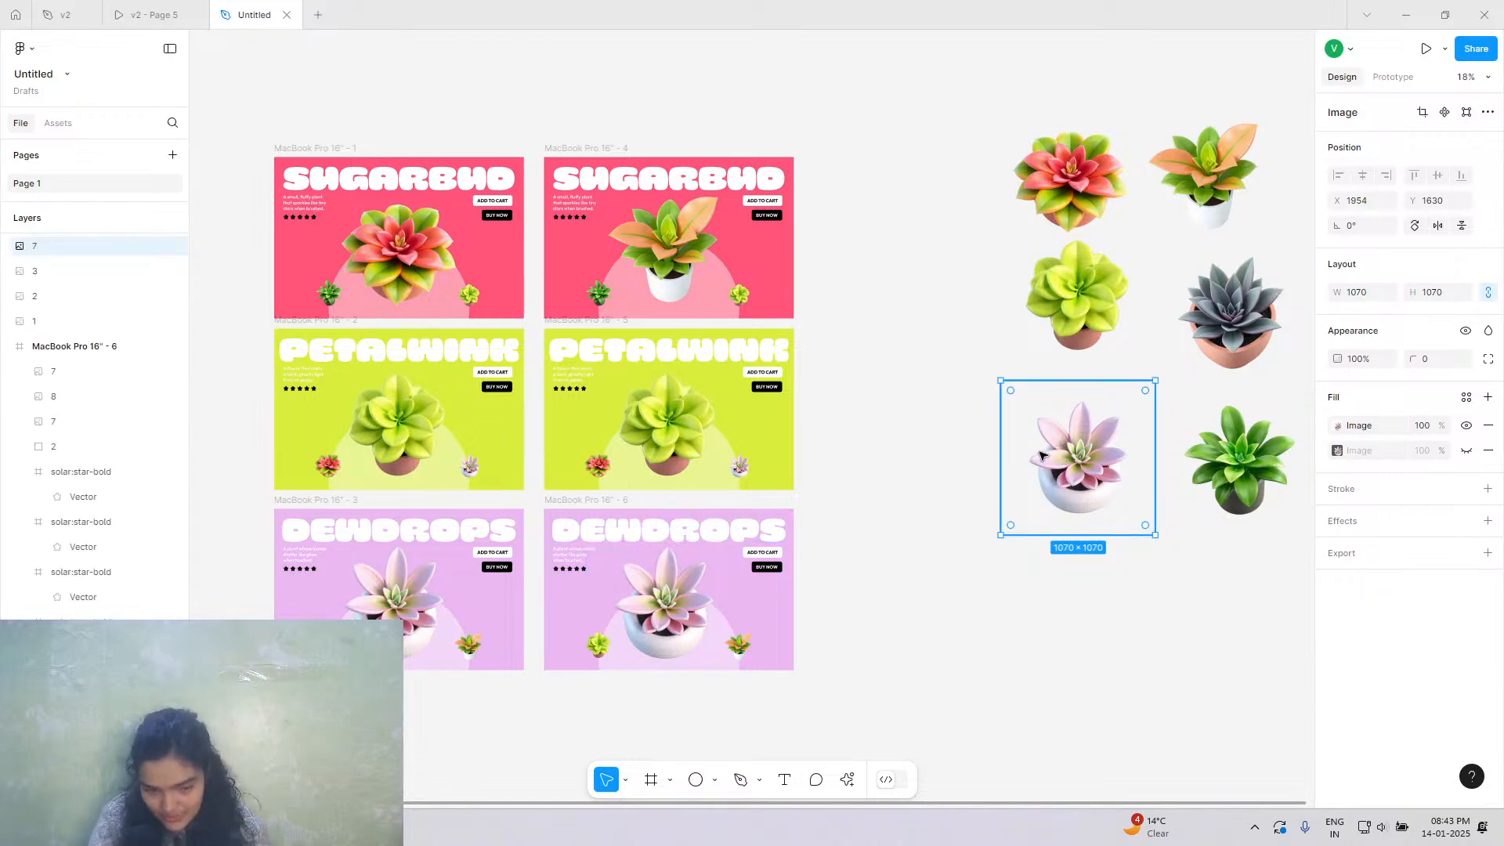
left_click_drag(1044, 456, 580, 280)
scroll(580, 279, "up", 3)
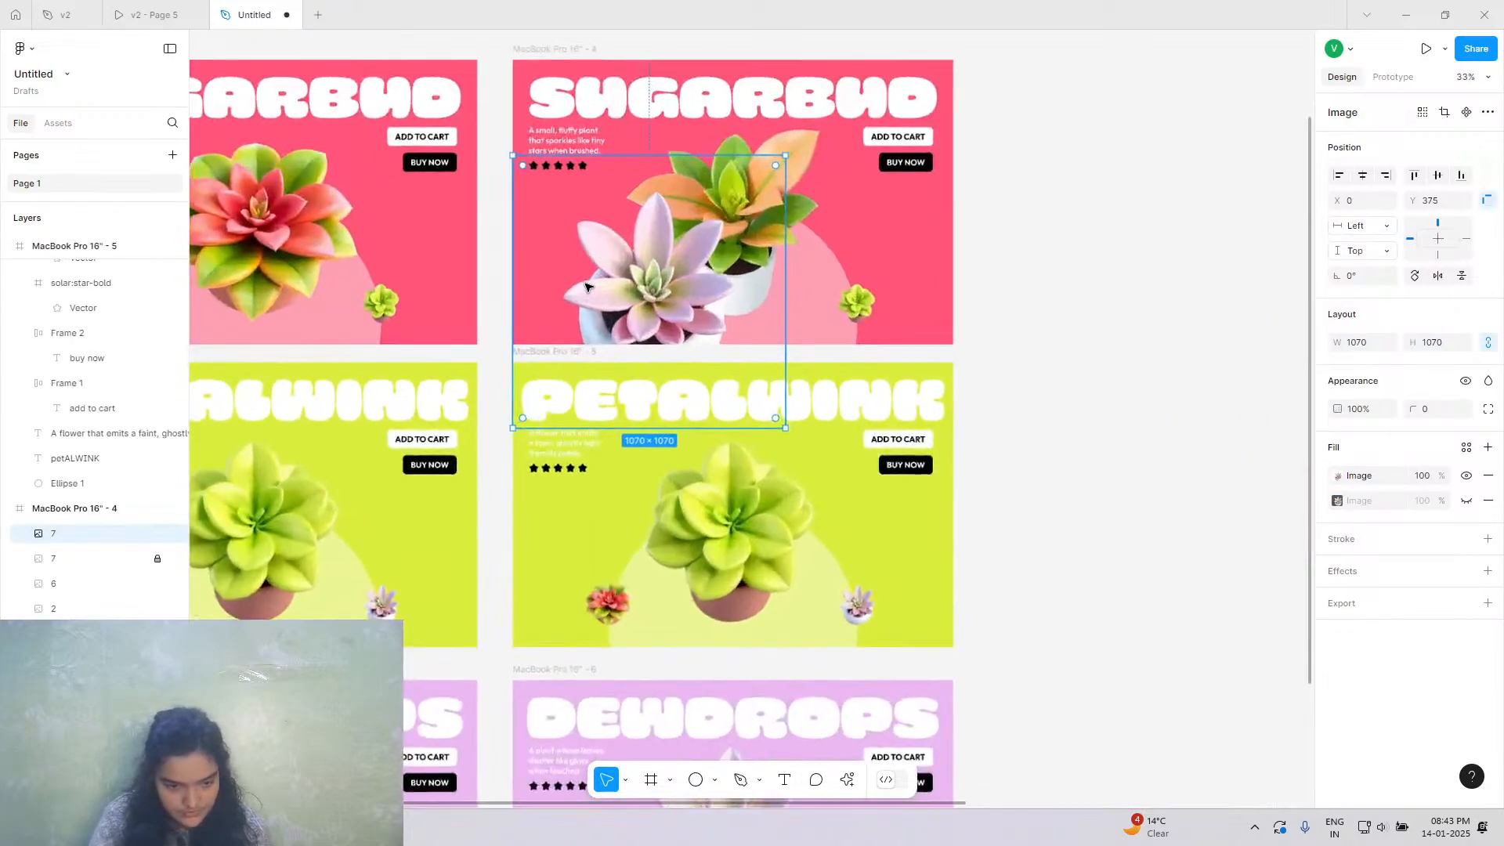
left_click_drag(614, 161, 607, 293)
scroll(607, 293, "up", 2)
scroll(603, 277, "up", 5)
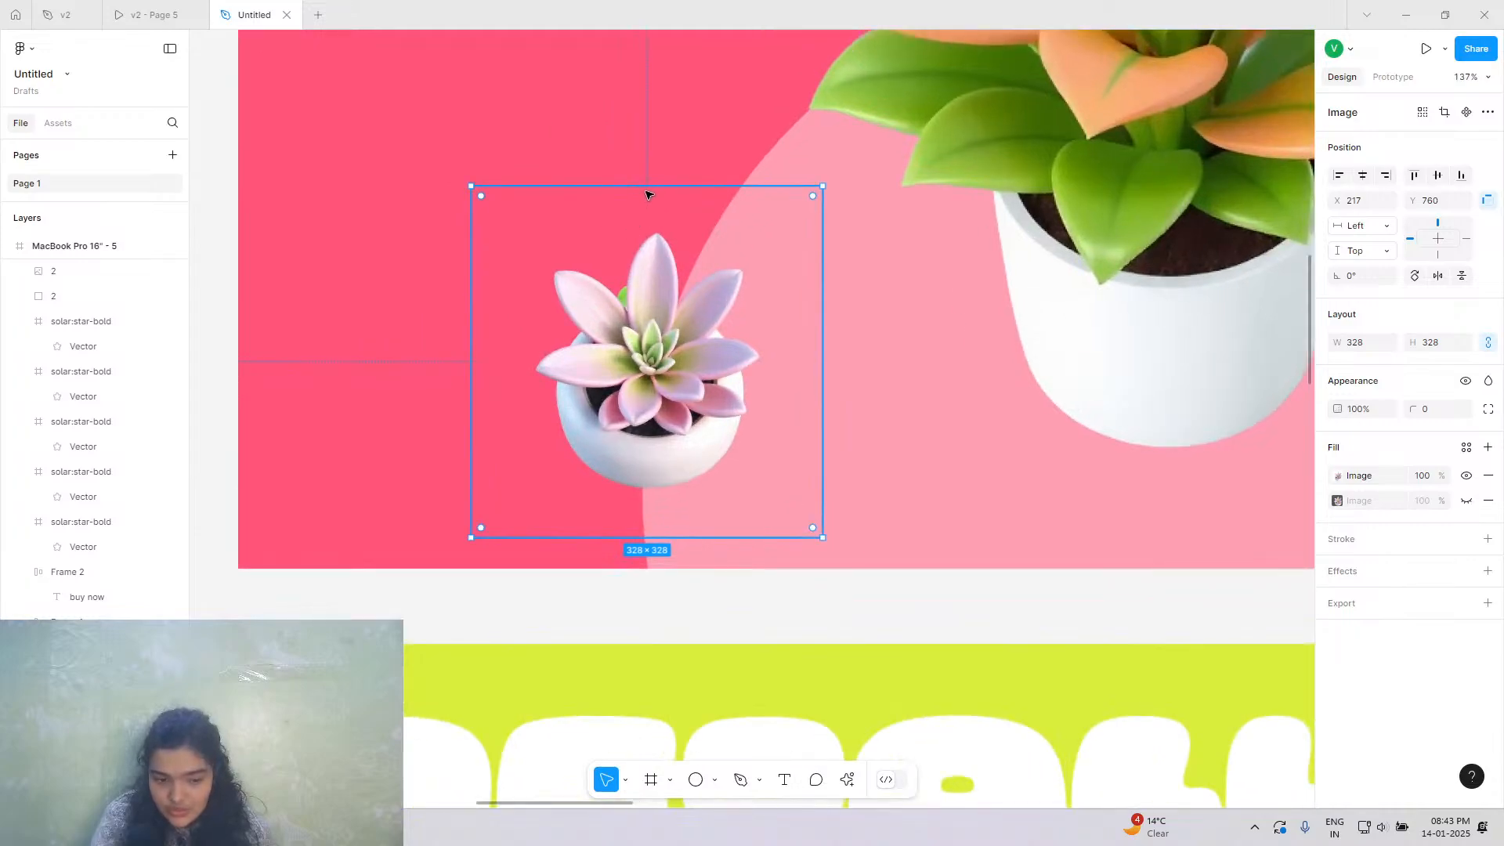
left_click_drag(649, 188, 651, 275)
left_click_drag(680, 419, 671, 387)
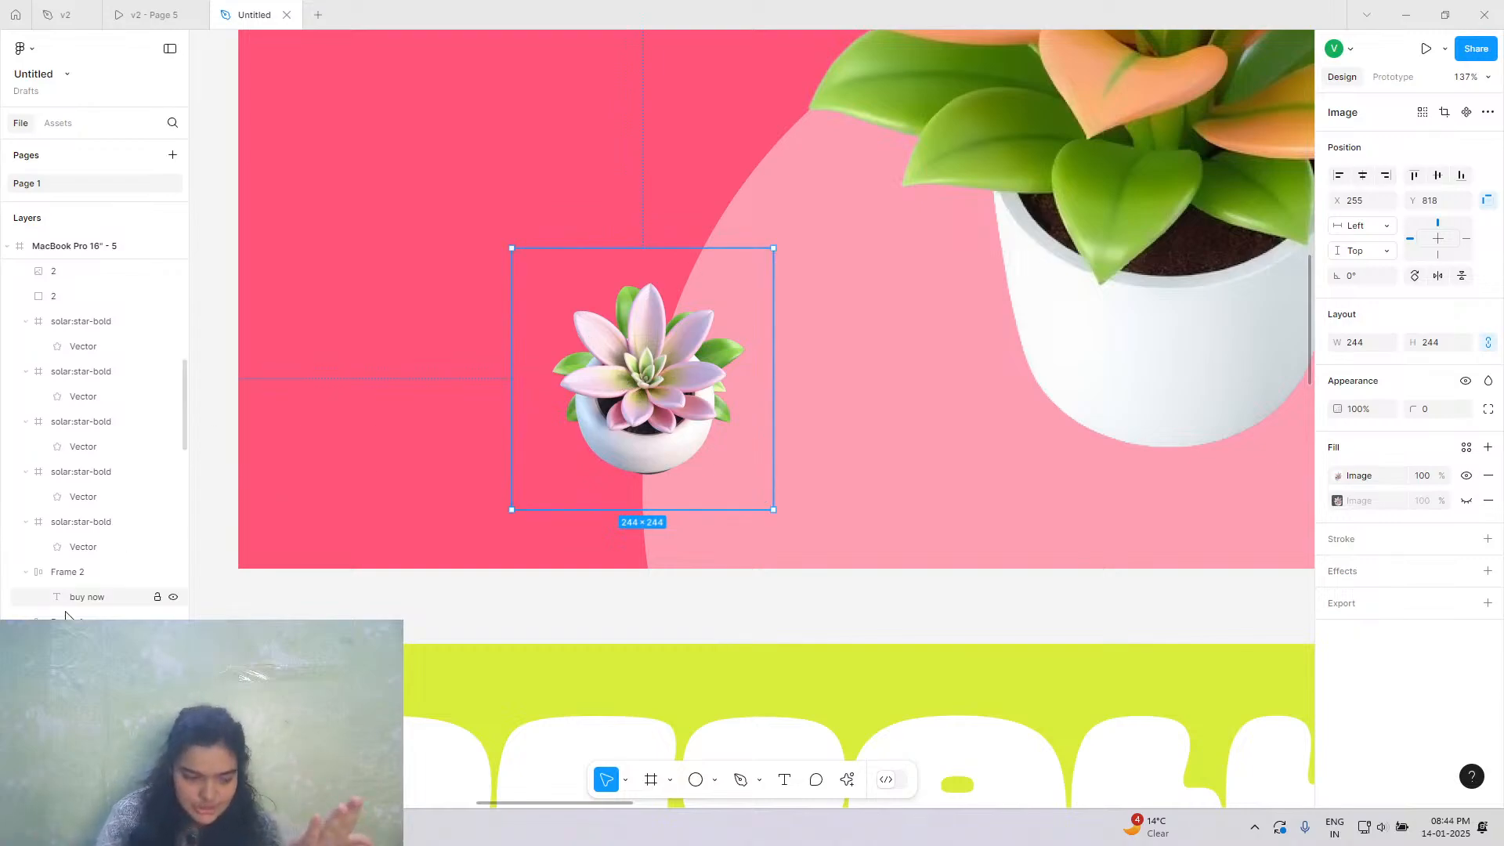
Lock the small lilac plant and delete the small dark-green plant behind it.
scroll(114, 591, "down", 5)
scroll(161, 405, "down", 2)
scroll(156, 415, "down", 4)
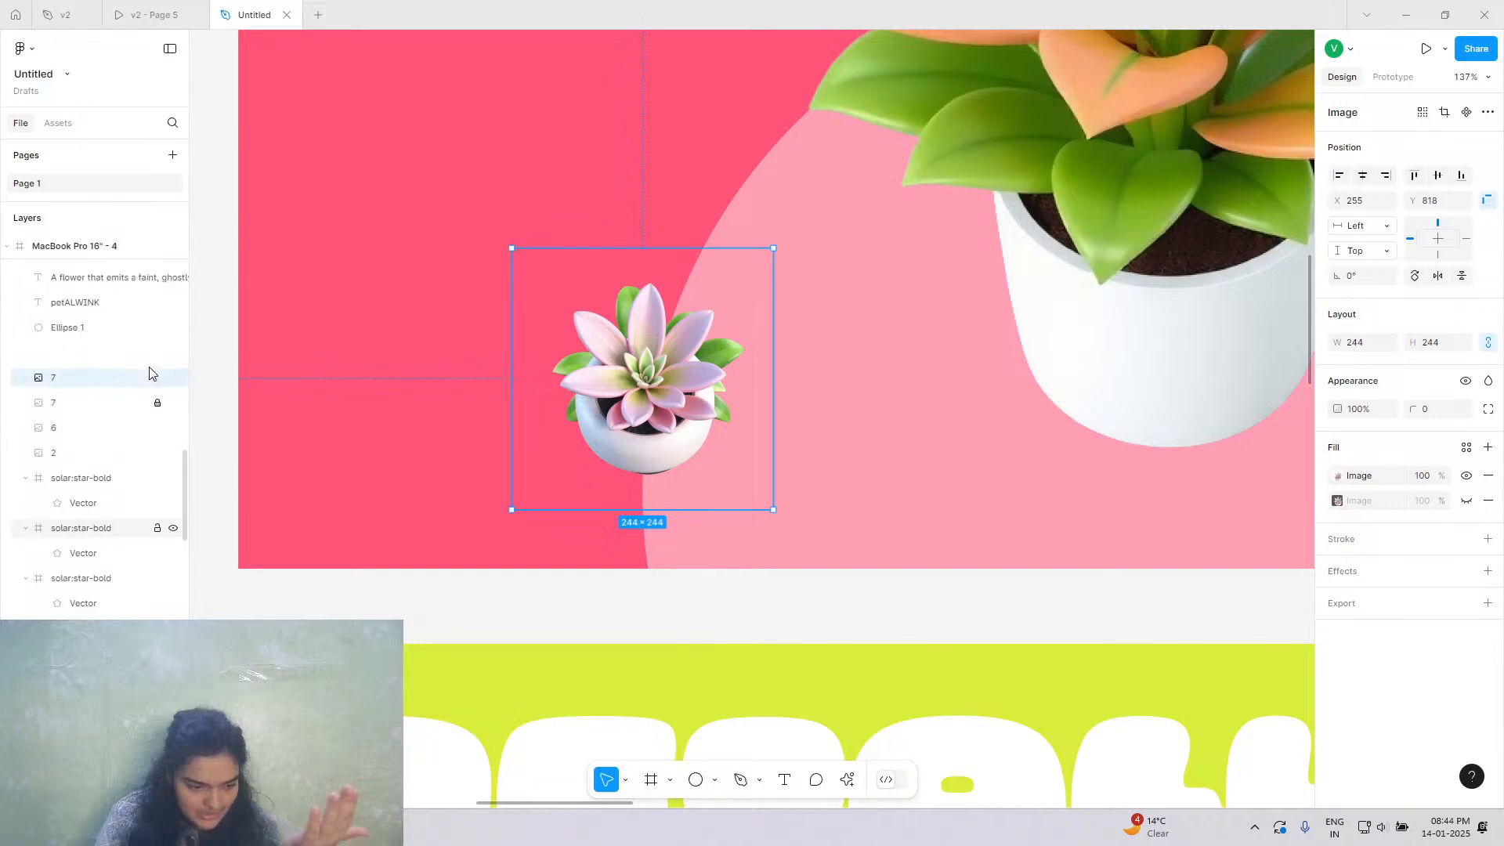
left_click(708, 304)
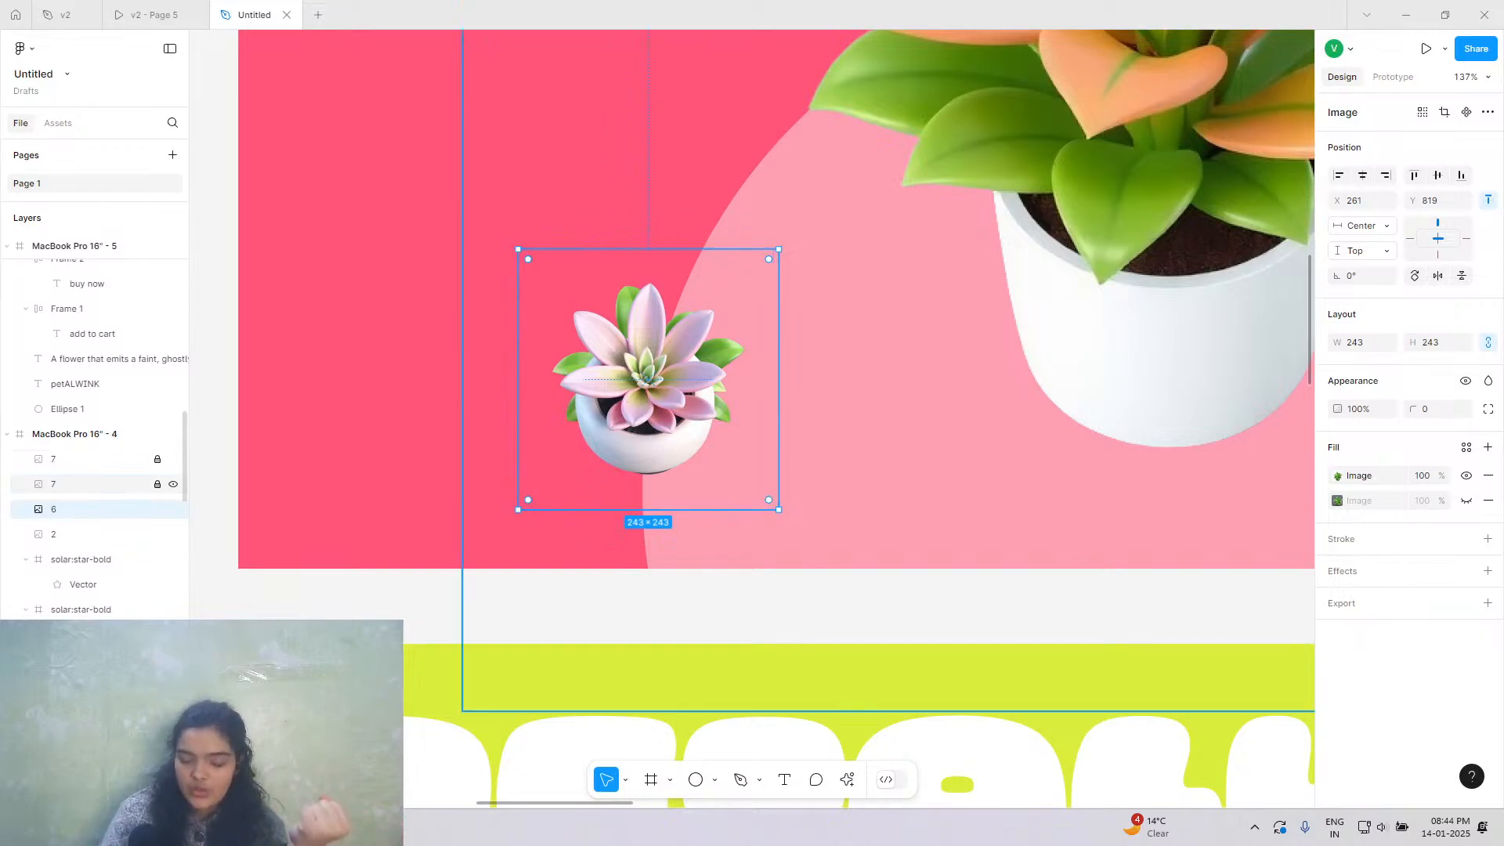
key("Delete")
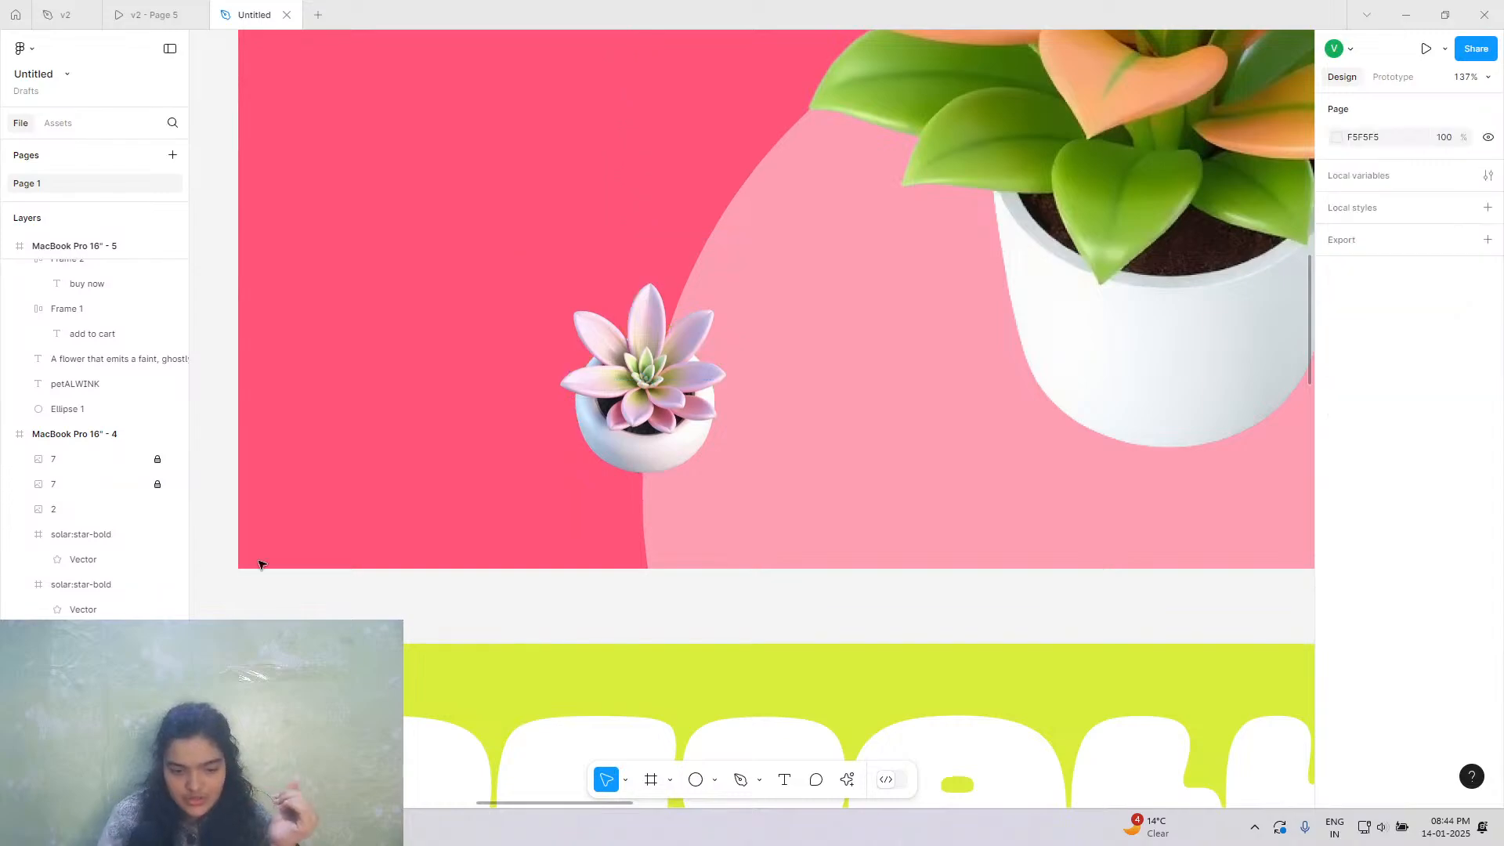
left_click(125, 485)
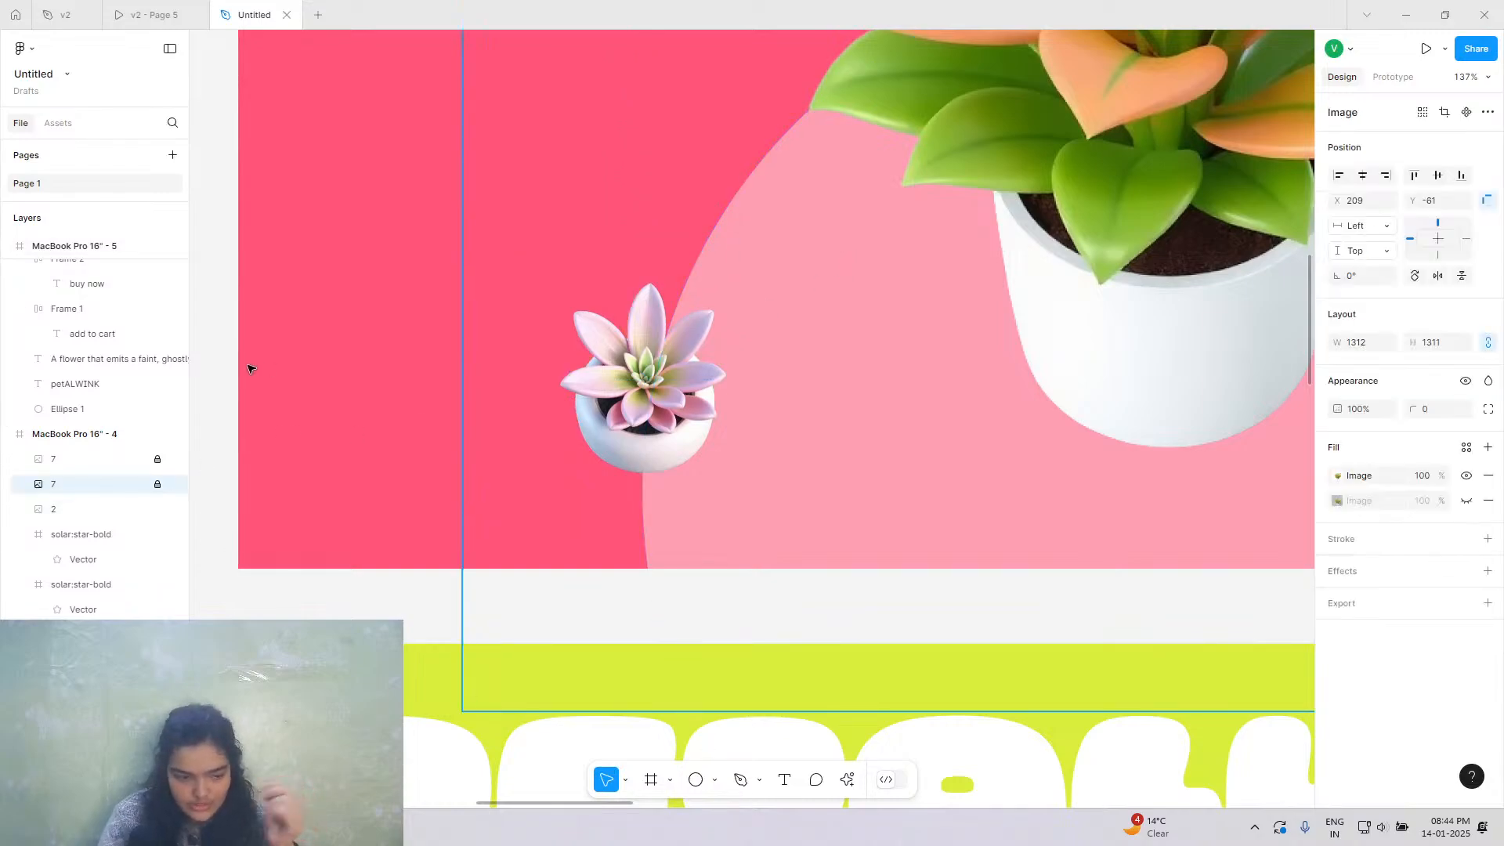
Copy the loose grey succulent into MacBook Pro 16" - 4 and scale it to 249 × 249 over the small lime-green plant.
scroll(837, 211, "down", 10)
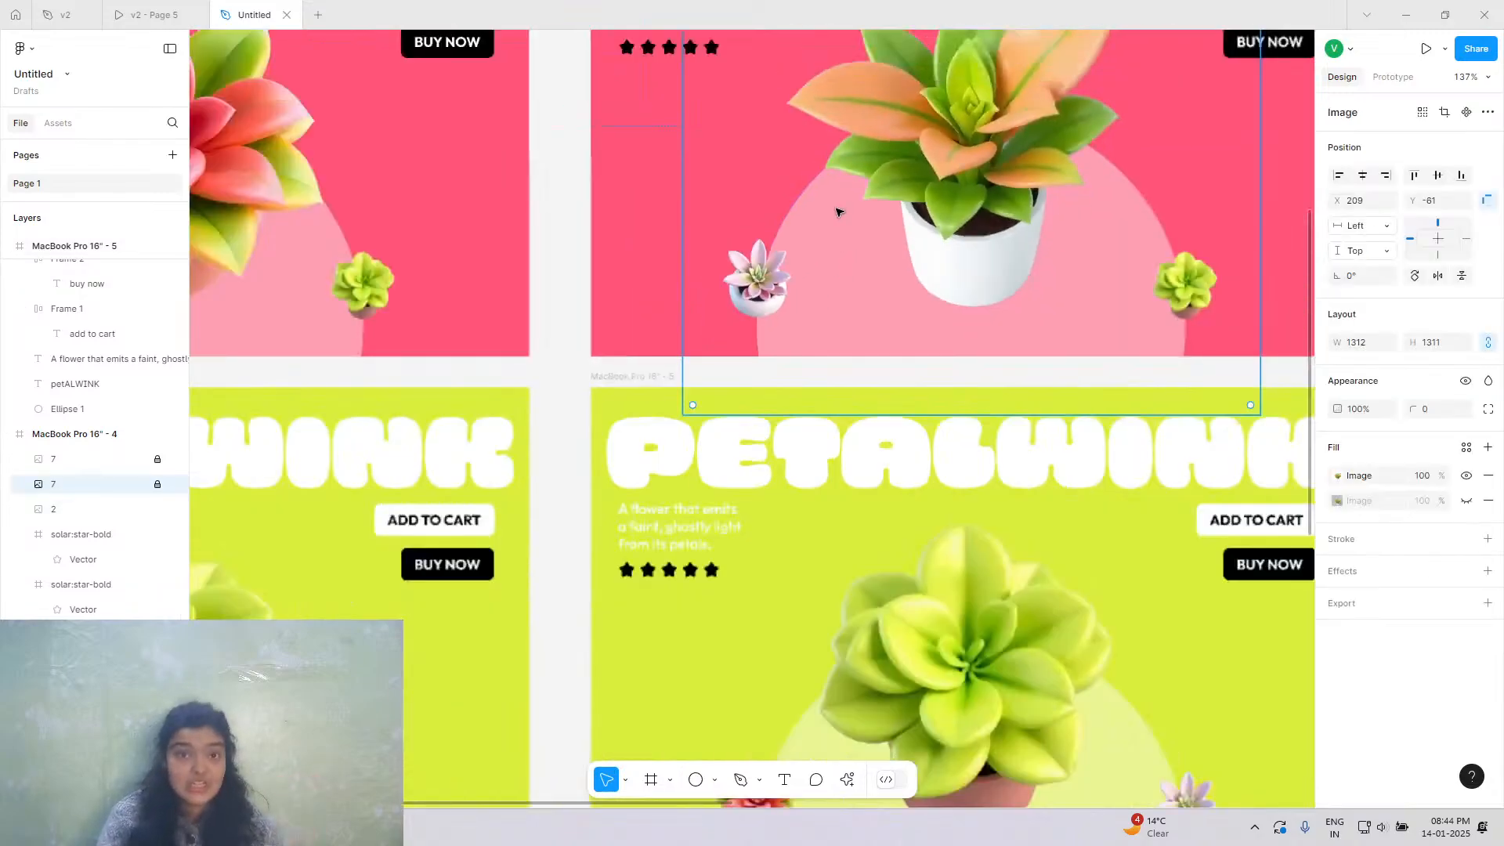
left_click(770, 353)
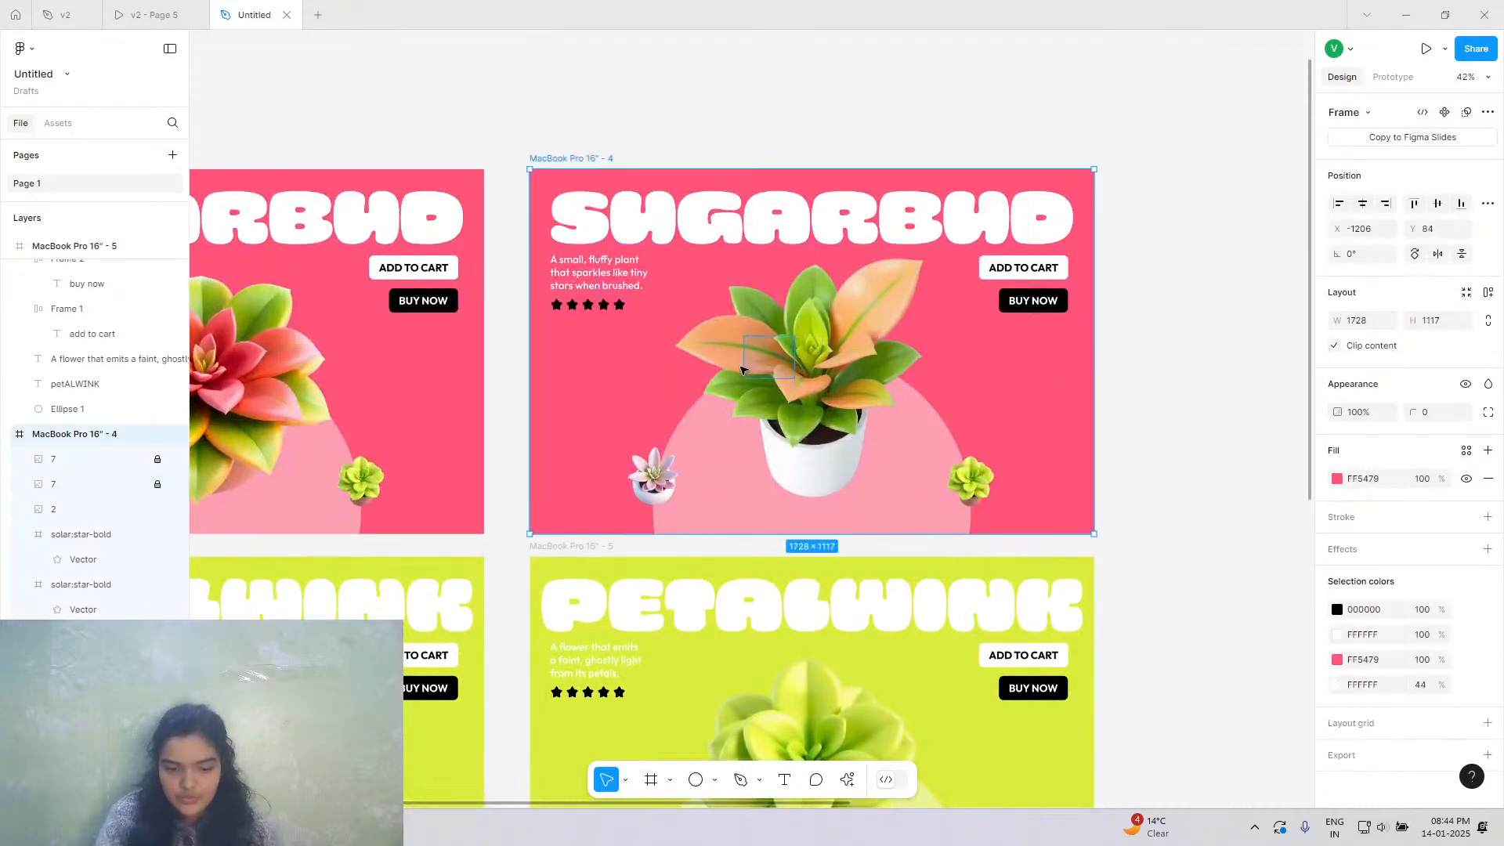
scroll(918, 478, "right", 2)
scroll(918, 478, "right", 2)
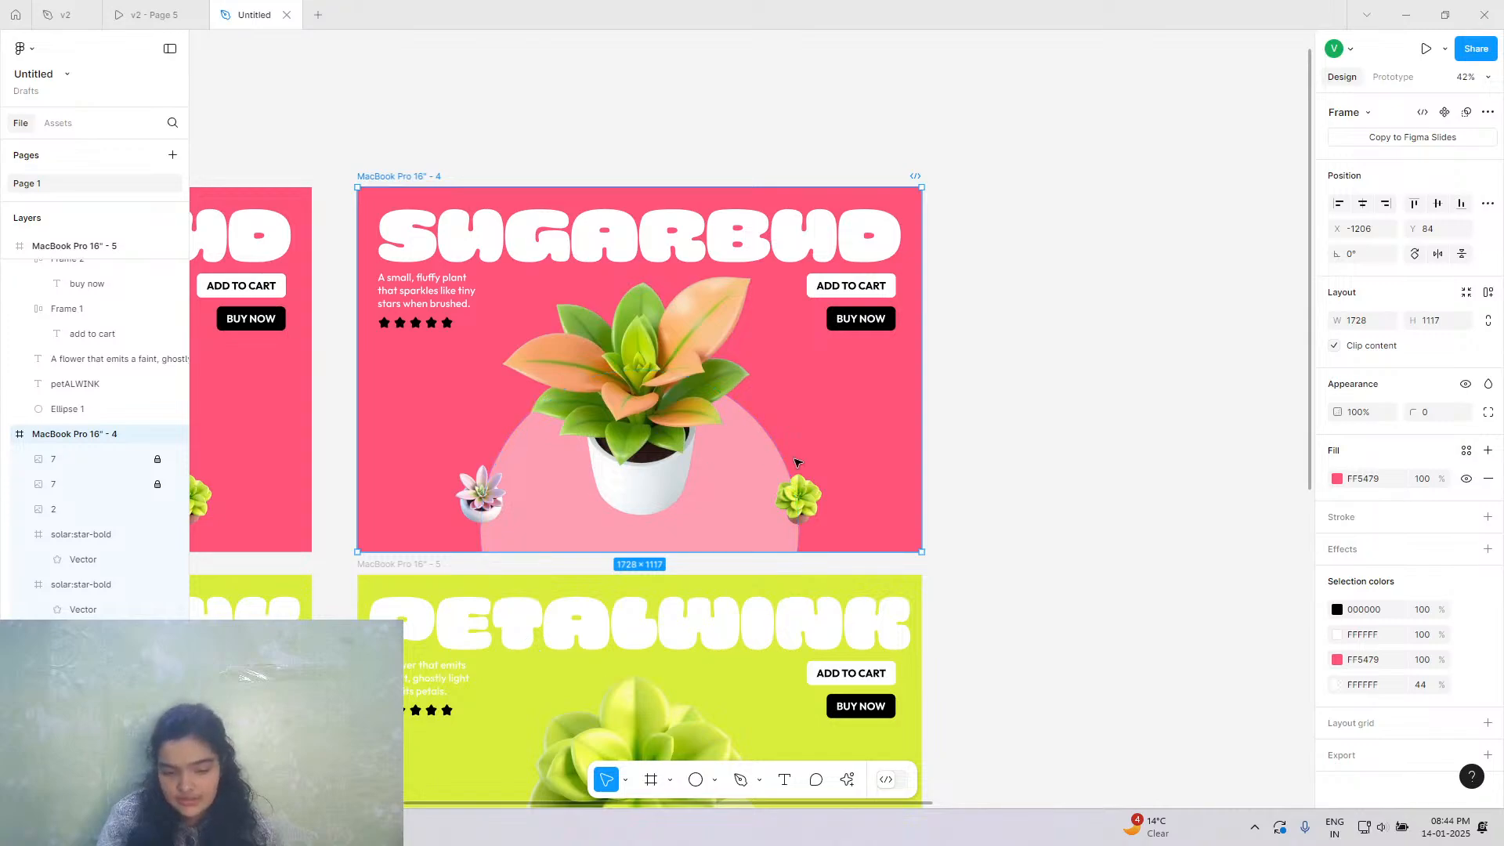
scroll(1063, 449, "down", 5)
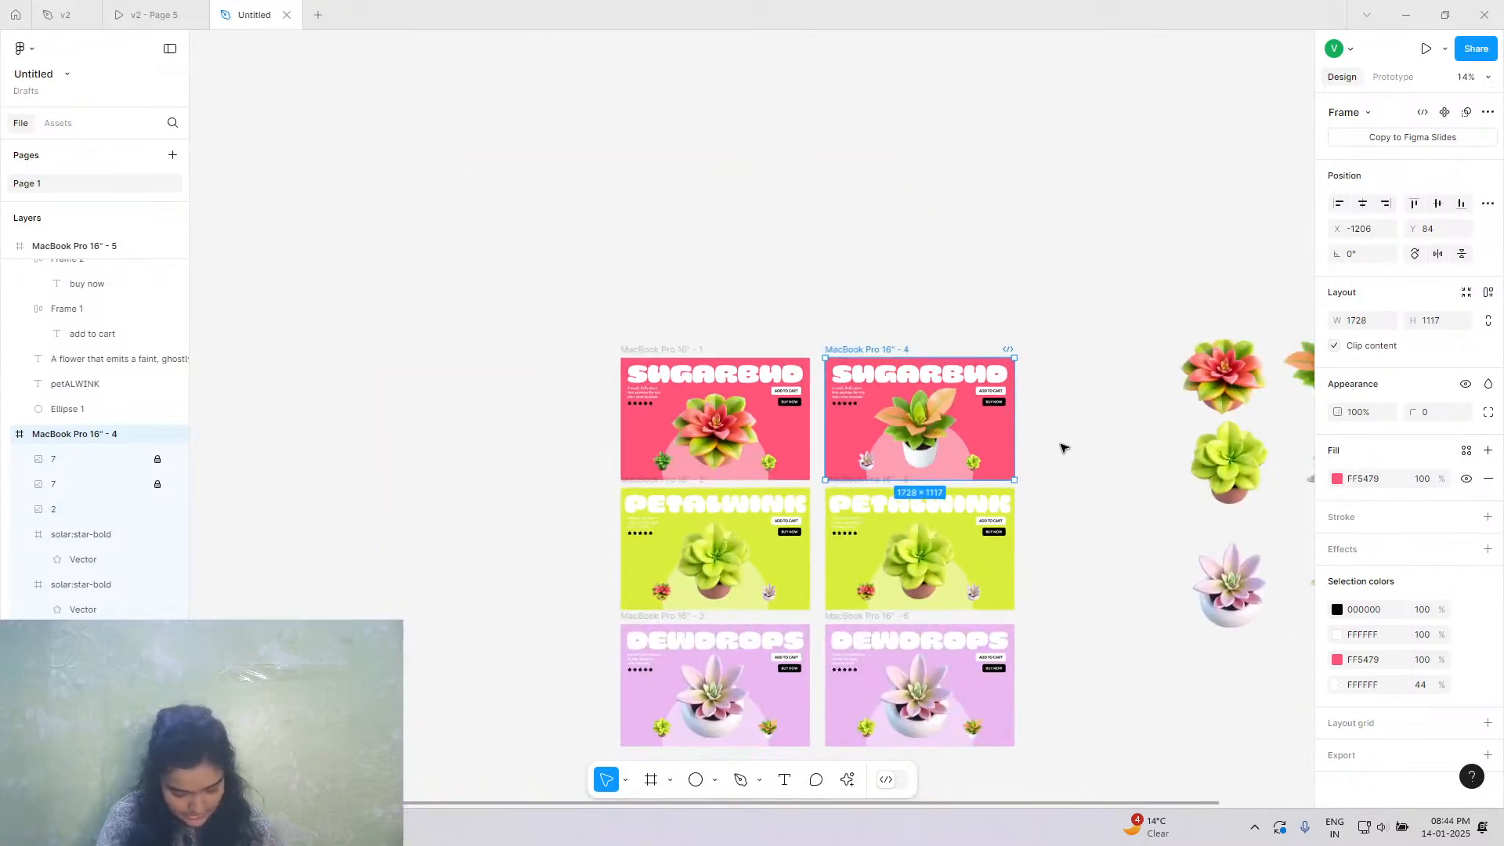
scroll(1063, 449, "right", 3)
left_click(1059, 491)
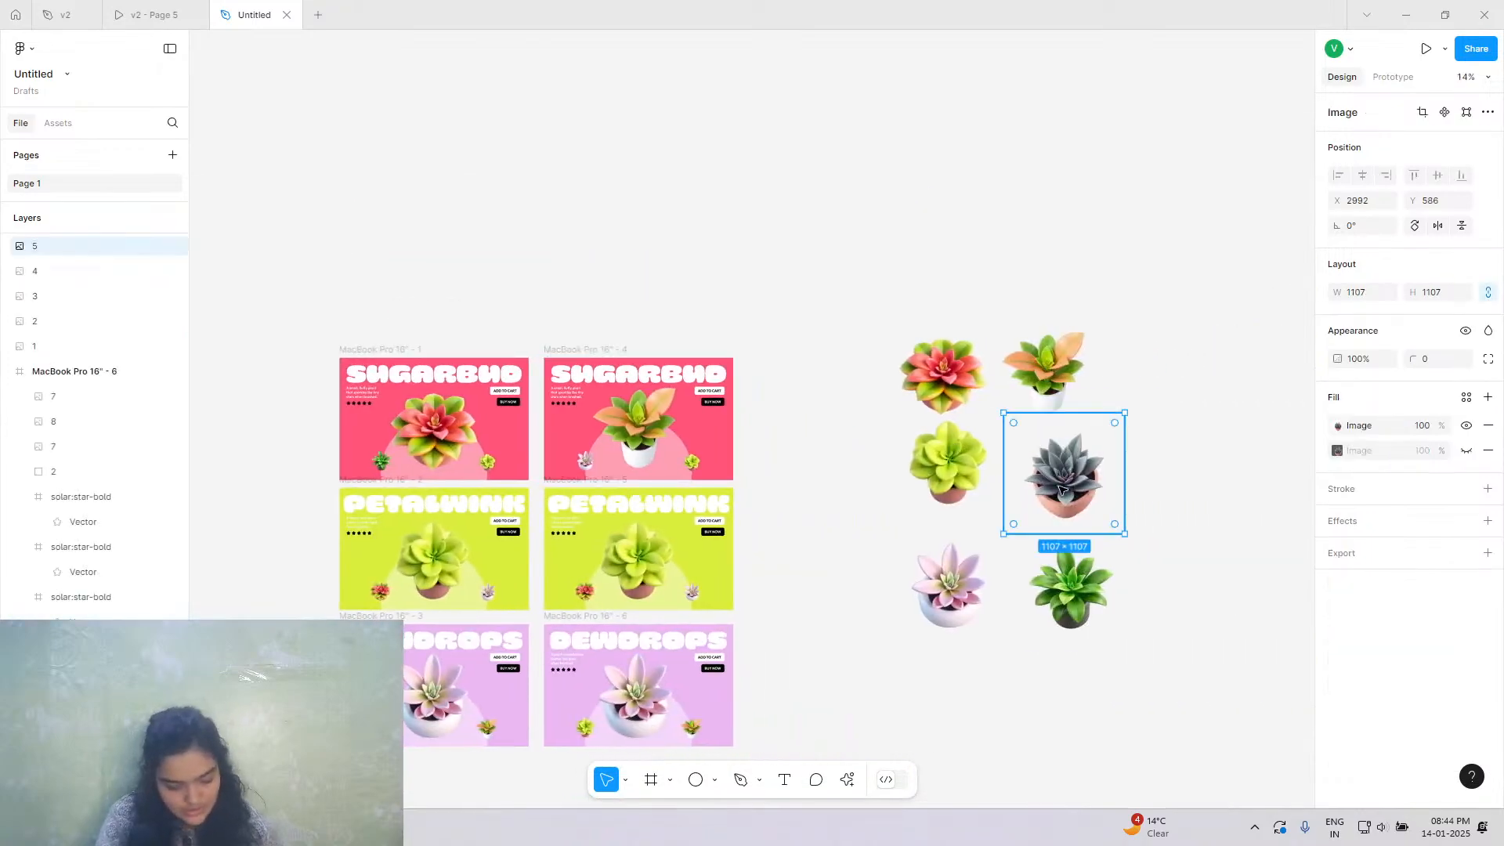
left_click_drag(1068, 496, 689, 469)
scroll(689, 468, "up", 8)
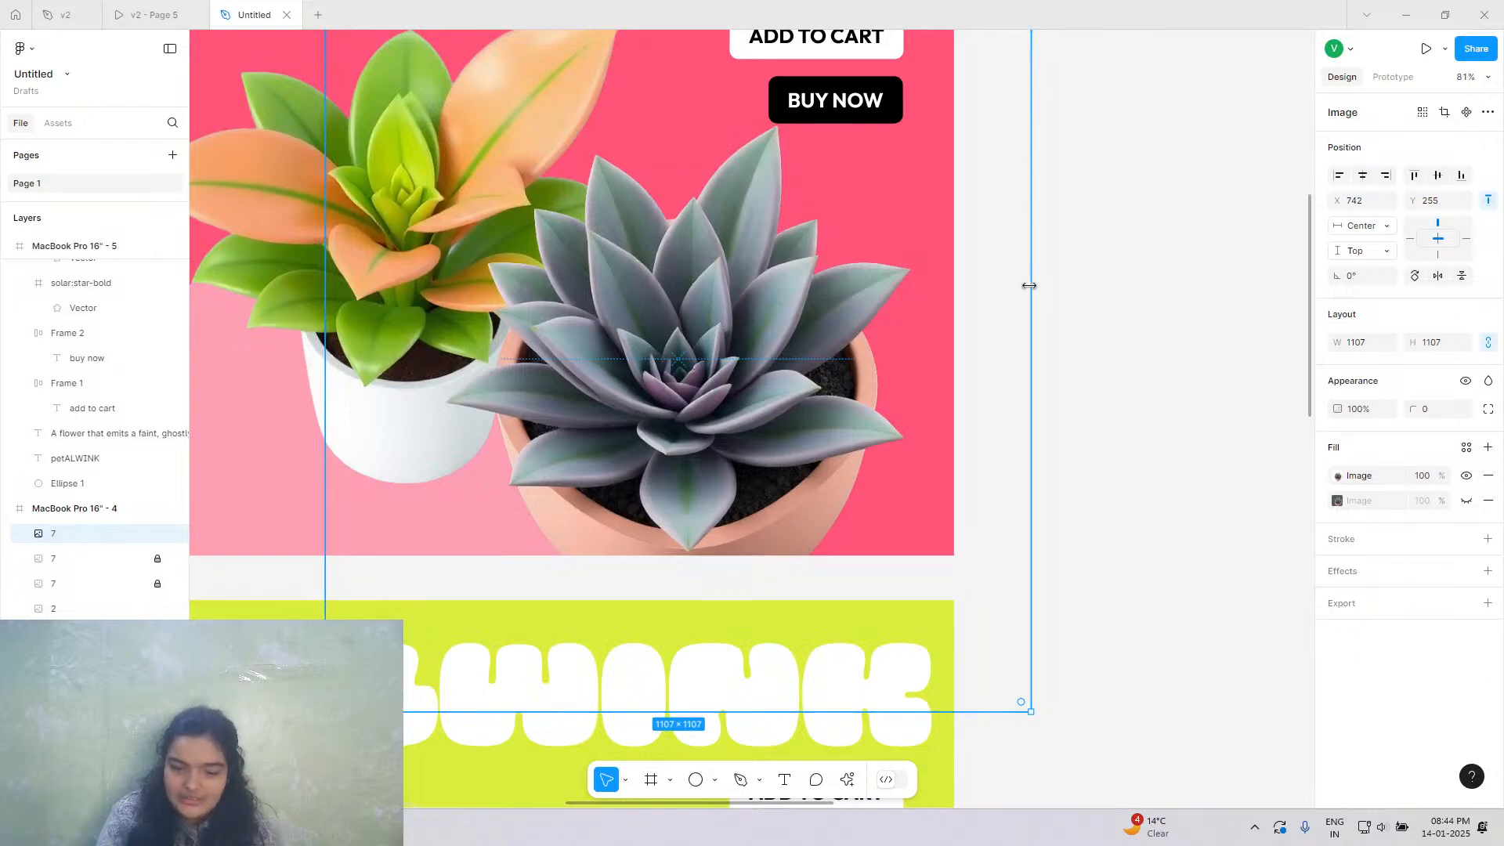
left_click_drag(1029, 287, 486, 390)
left_click_drag(444, 366, 748, 454)
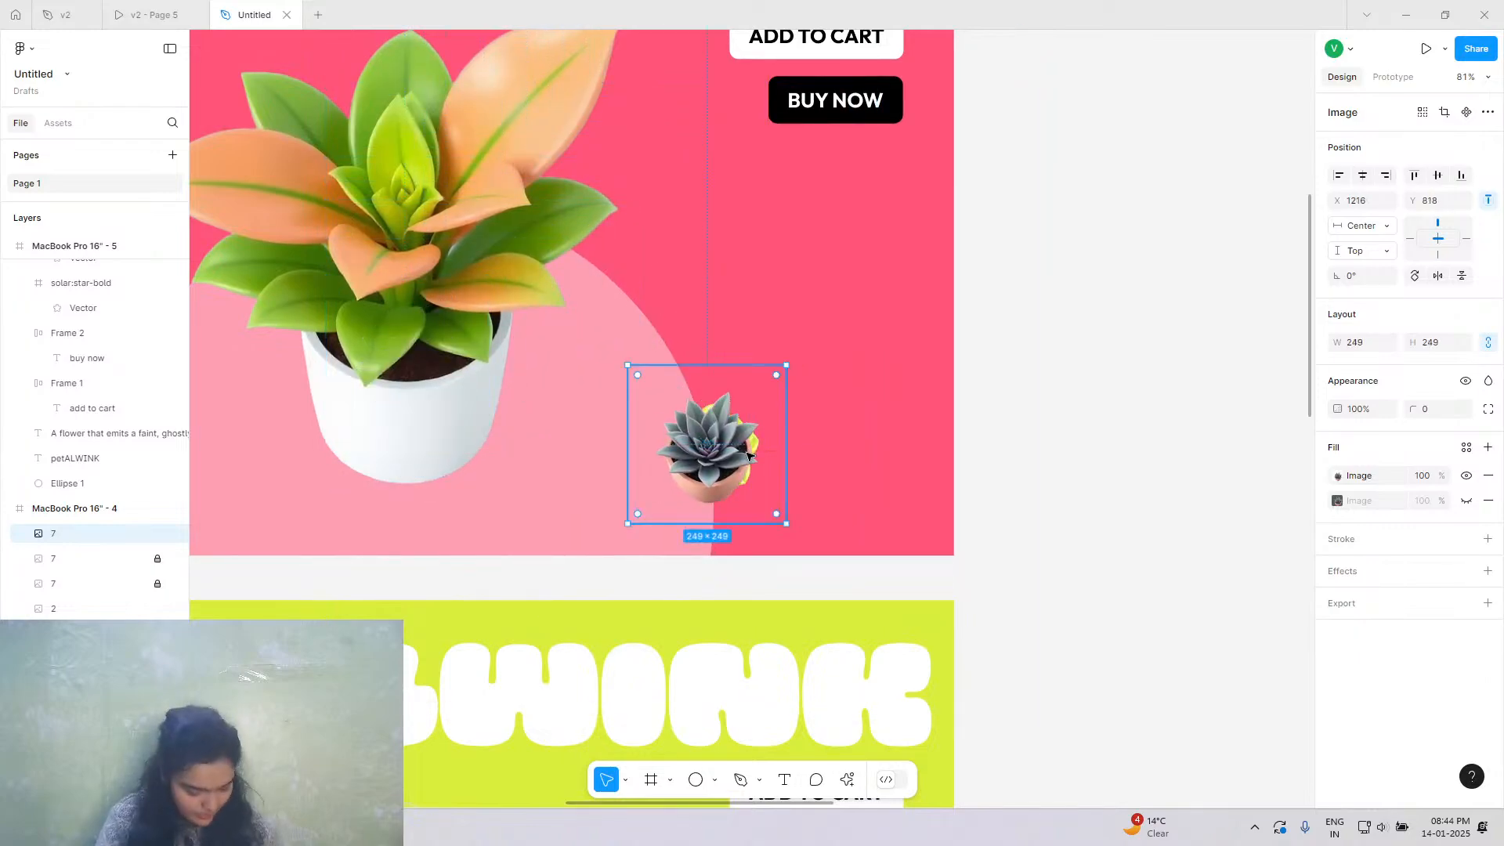
Centre the small grey succulent over the lime-green plant, at X 1227, Y 815.
scroll(749, 454, "up", 10)
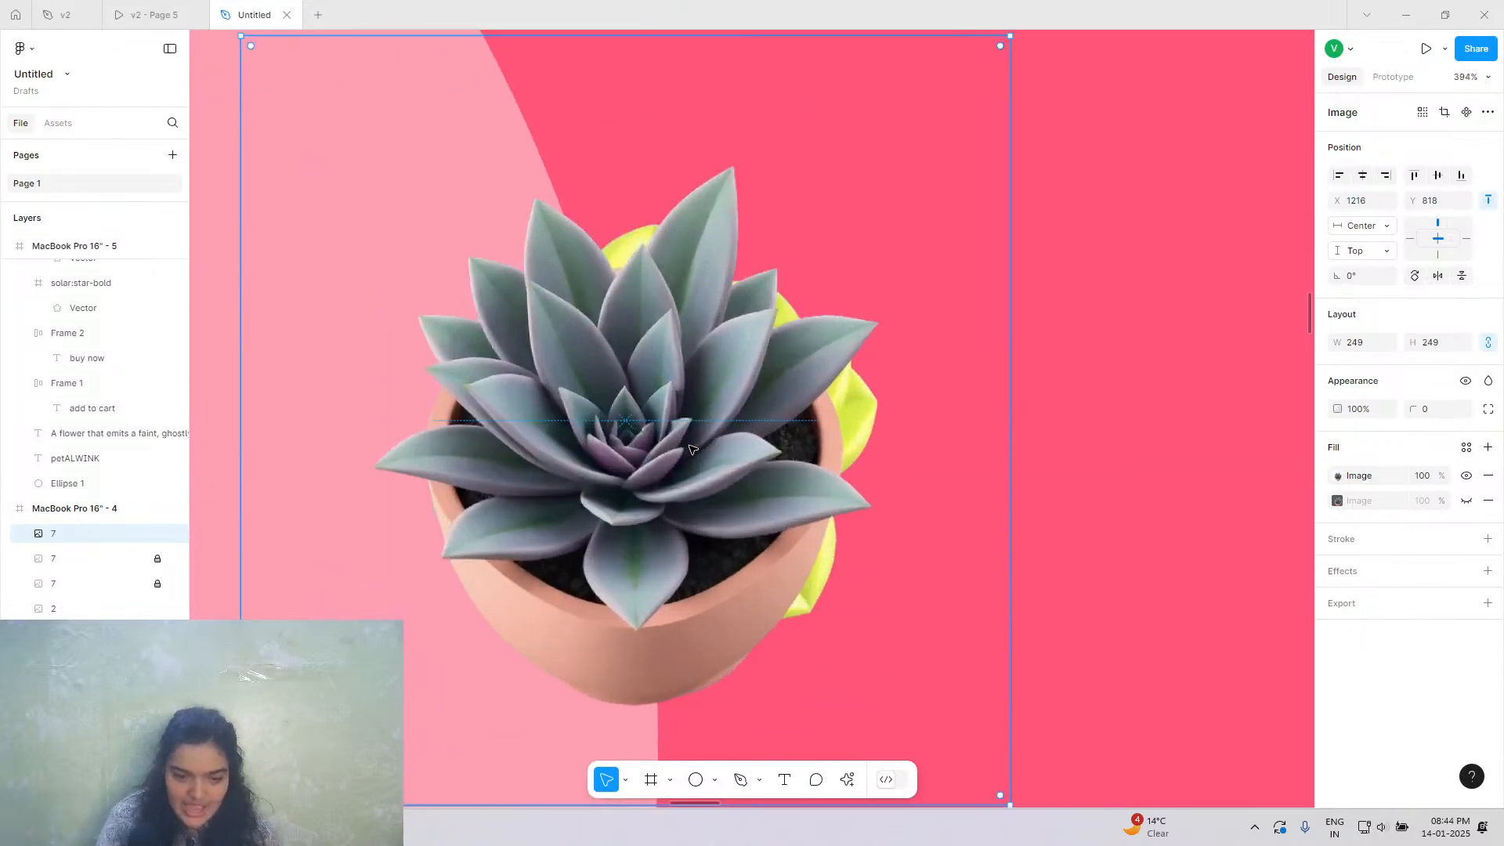
scroll(690, 449, "down", 3)
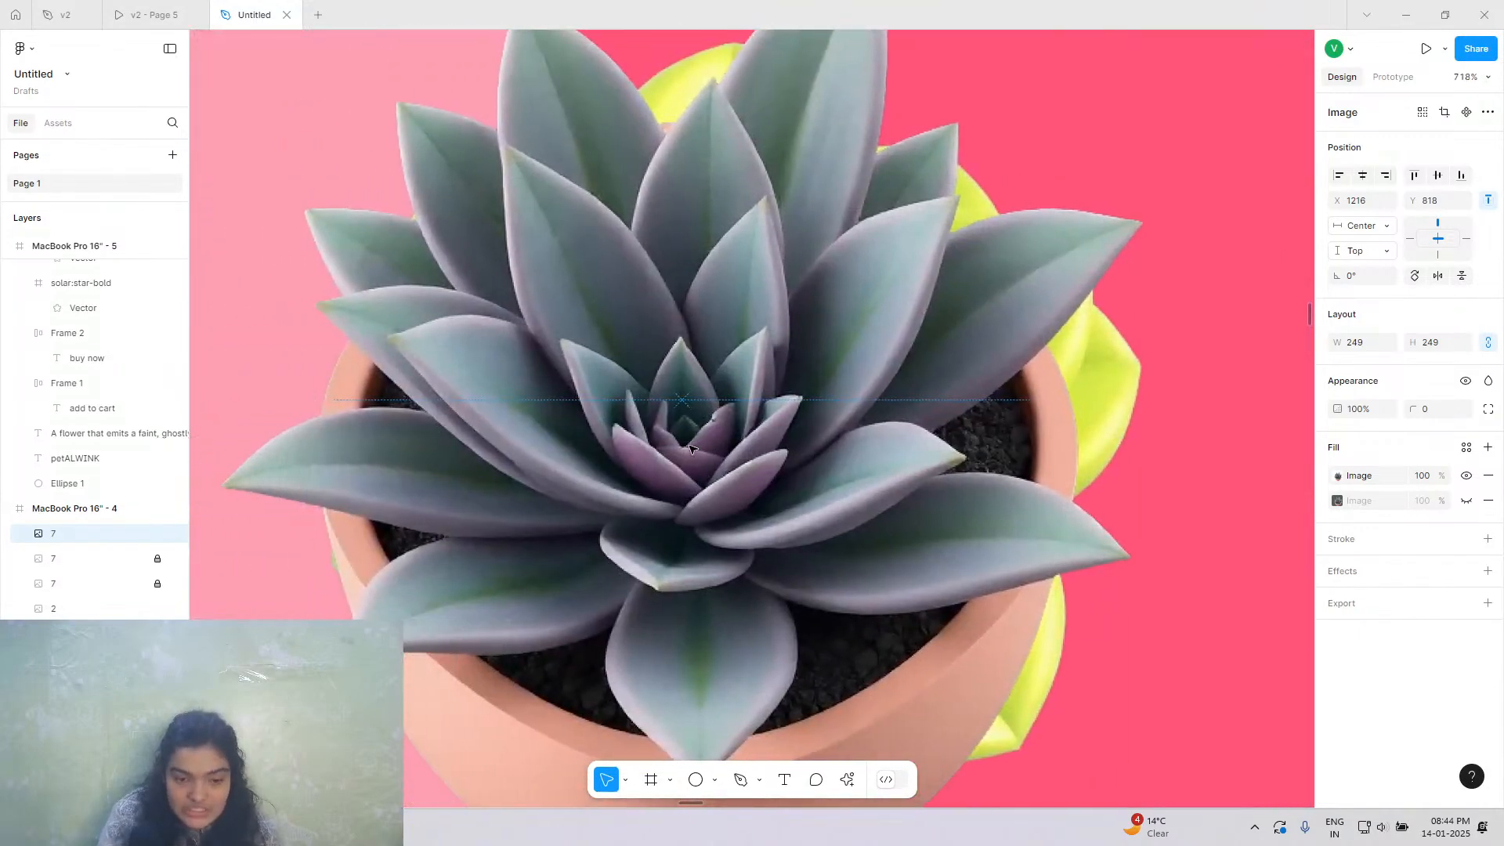
left_click_drag(690, 449, 752, 432)
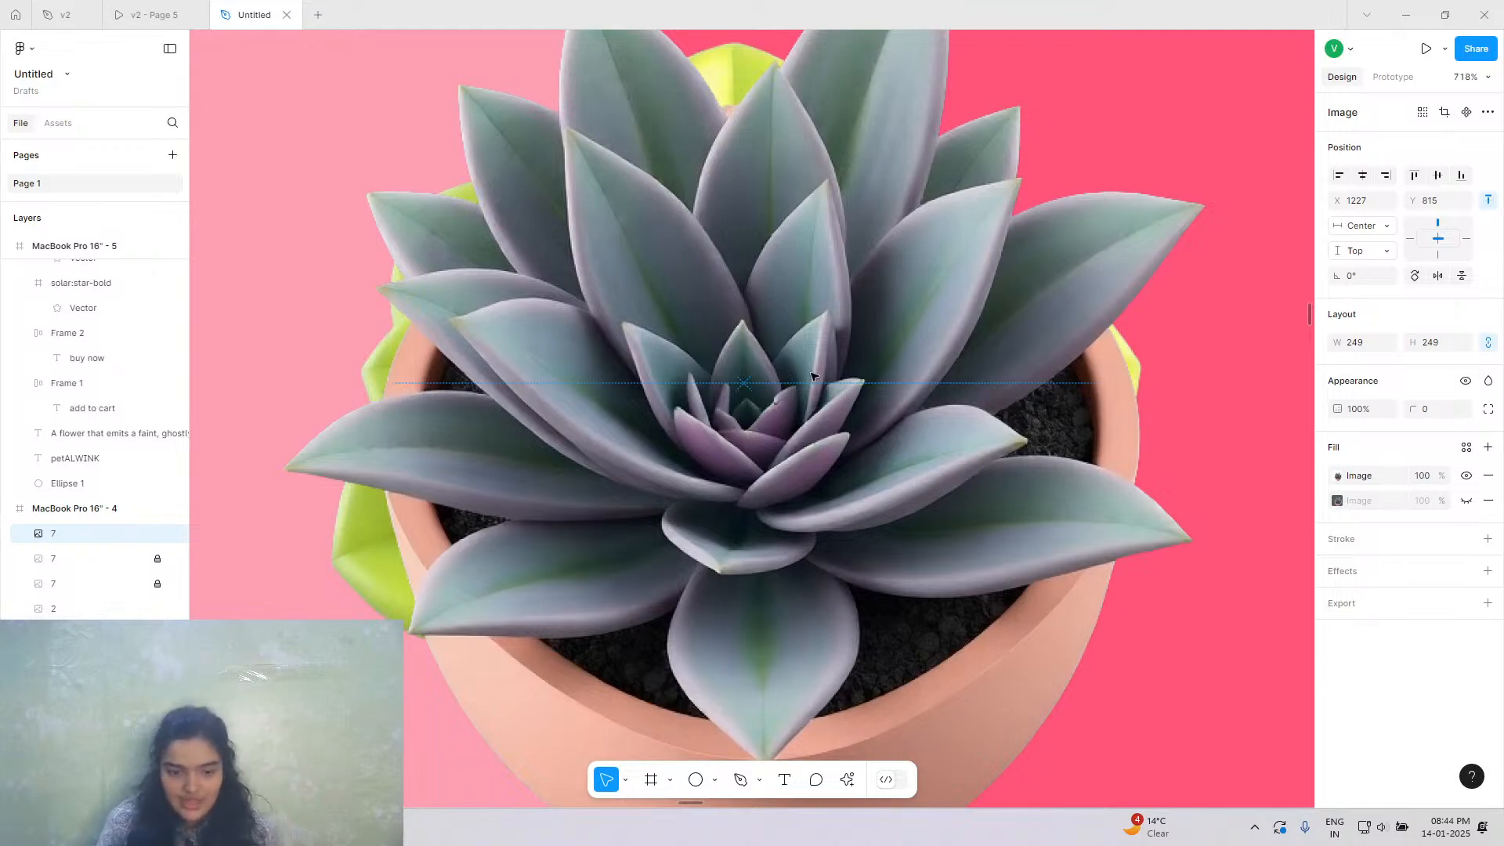
scroll(812, 377, "down", 2)
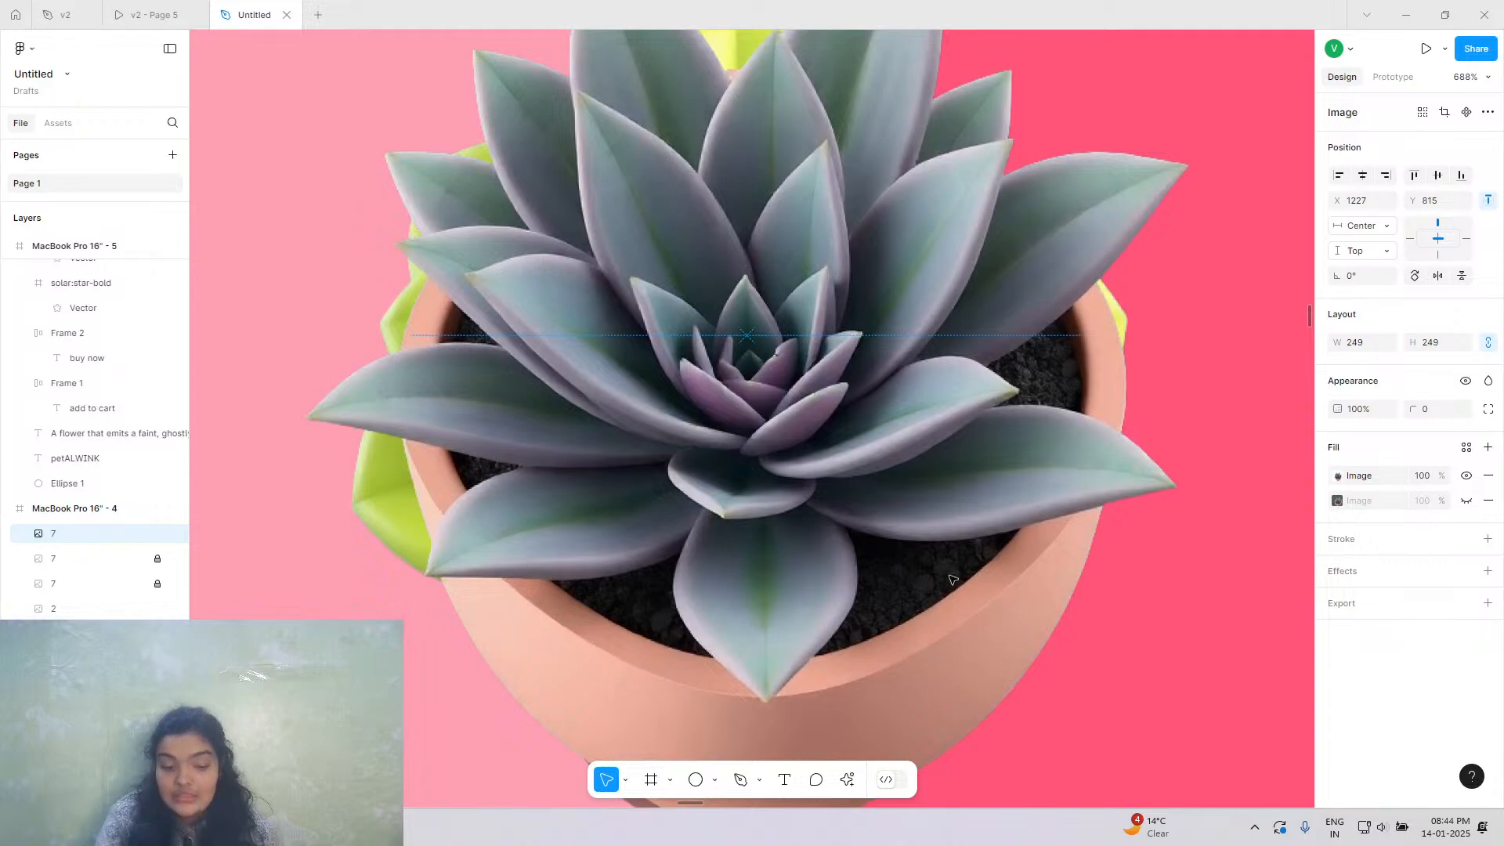
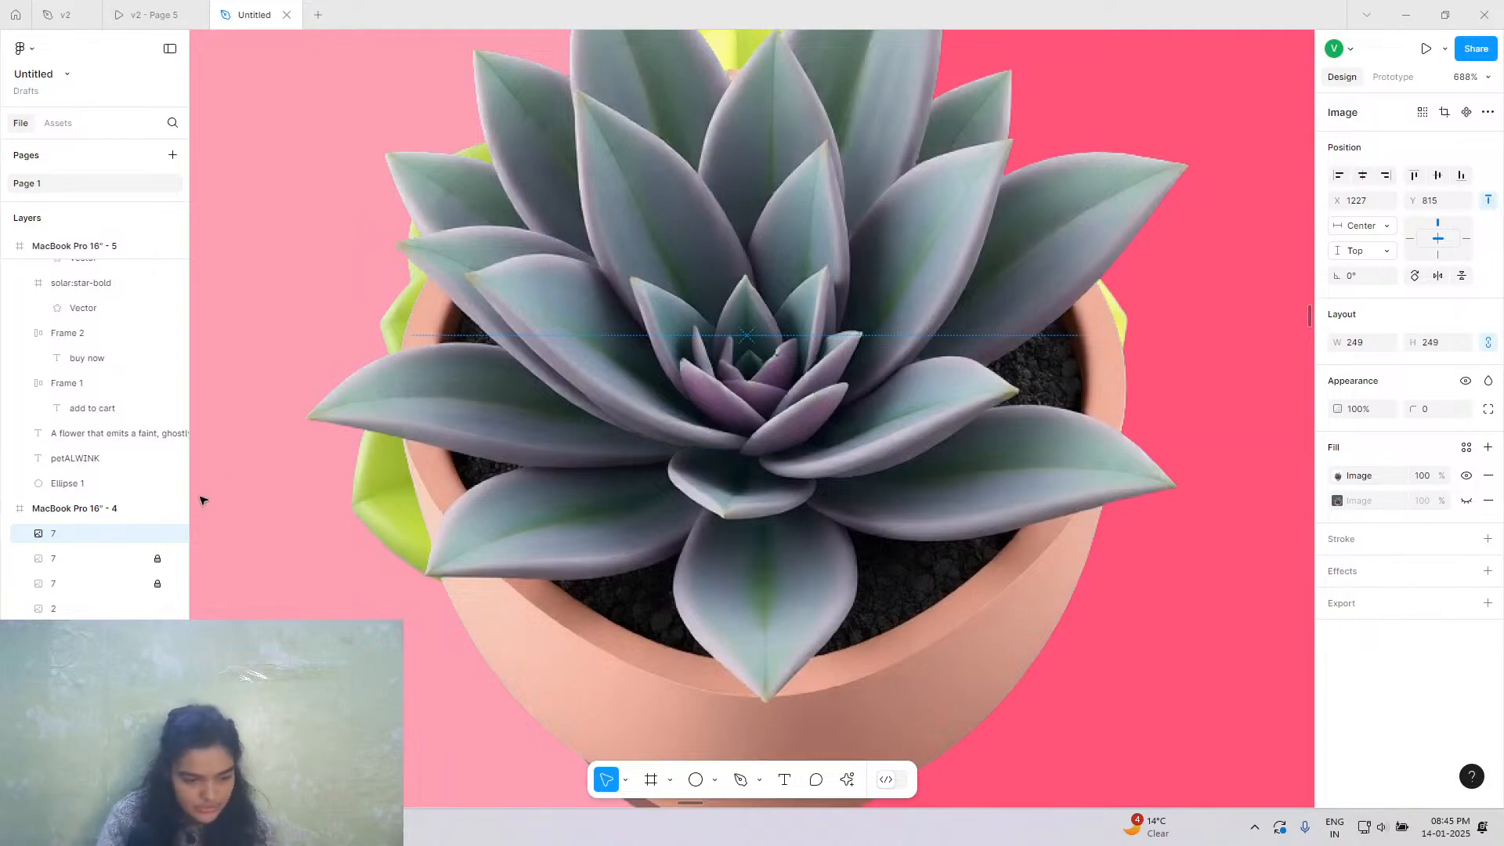
Lock the small grey succulent and delete the small lime-green plant behind it.
left_click(157, 533)
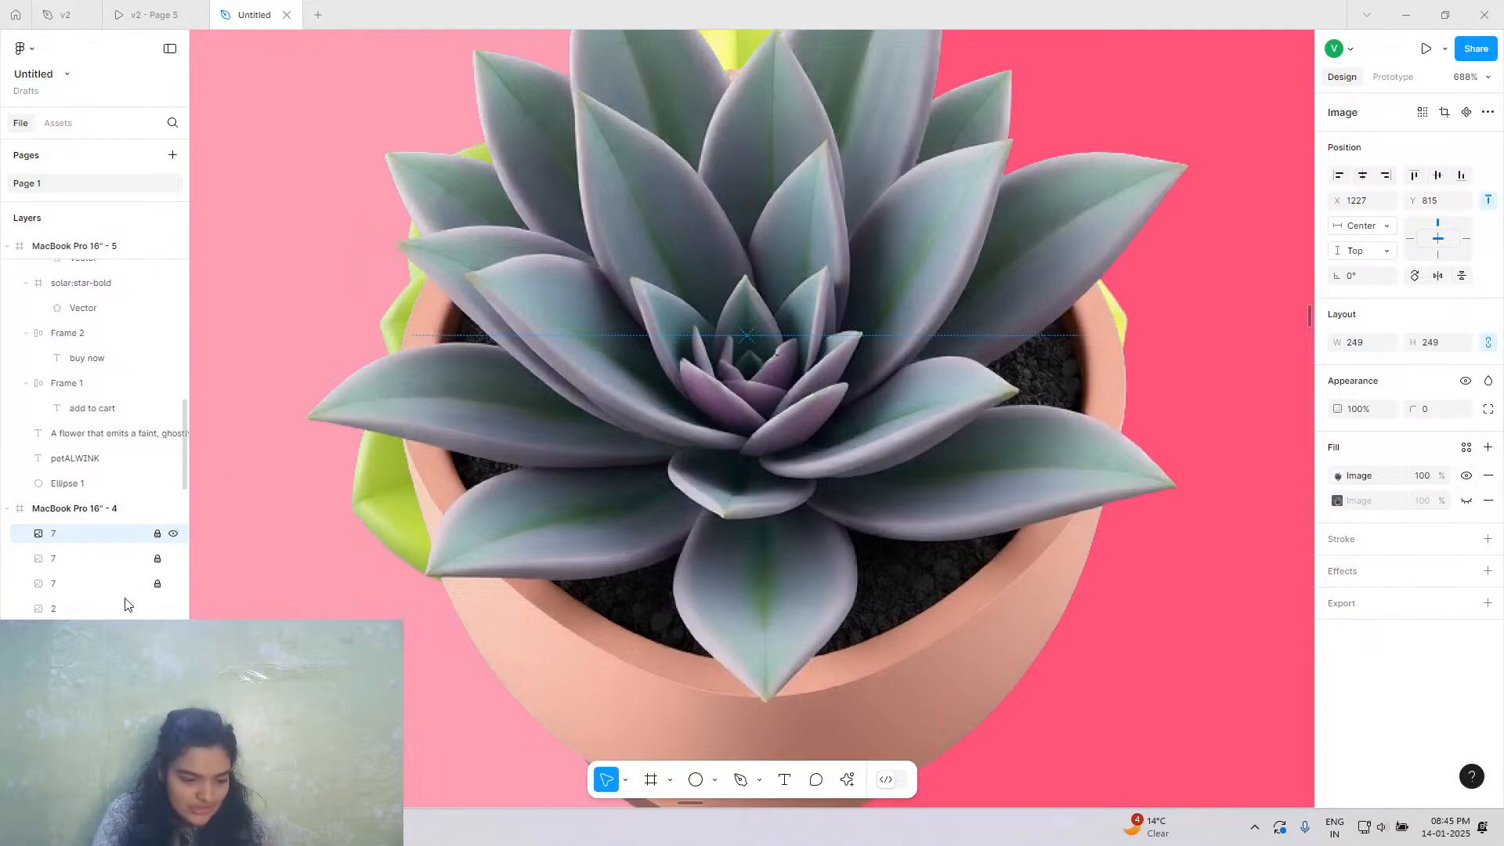
left_click(119, 609)
key("Delete")
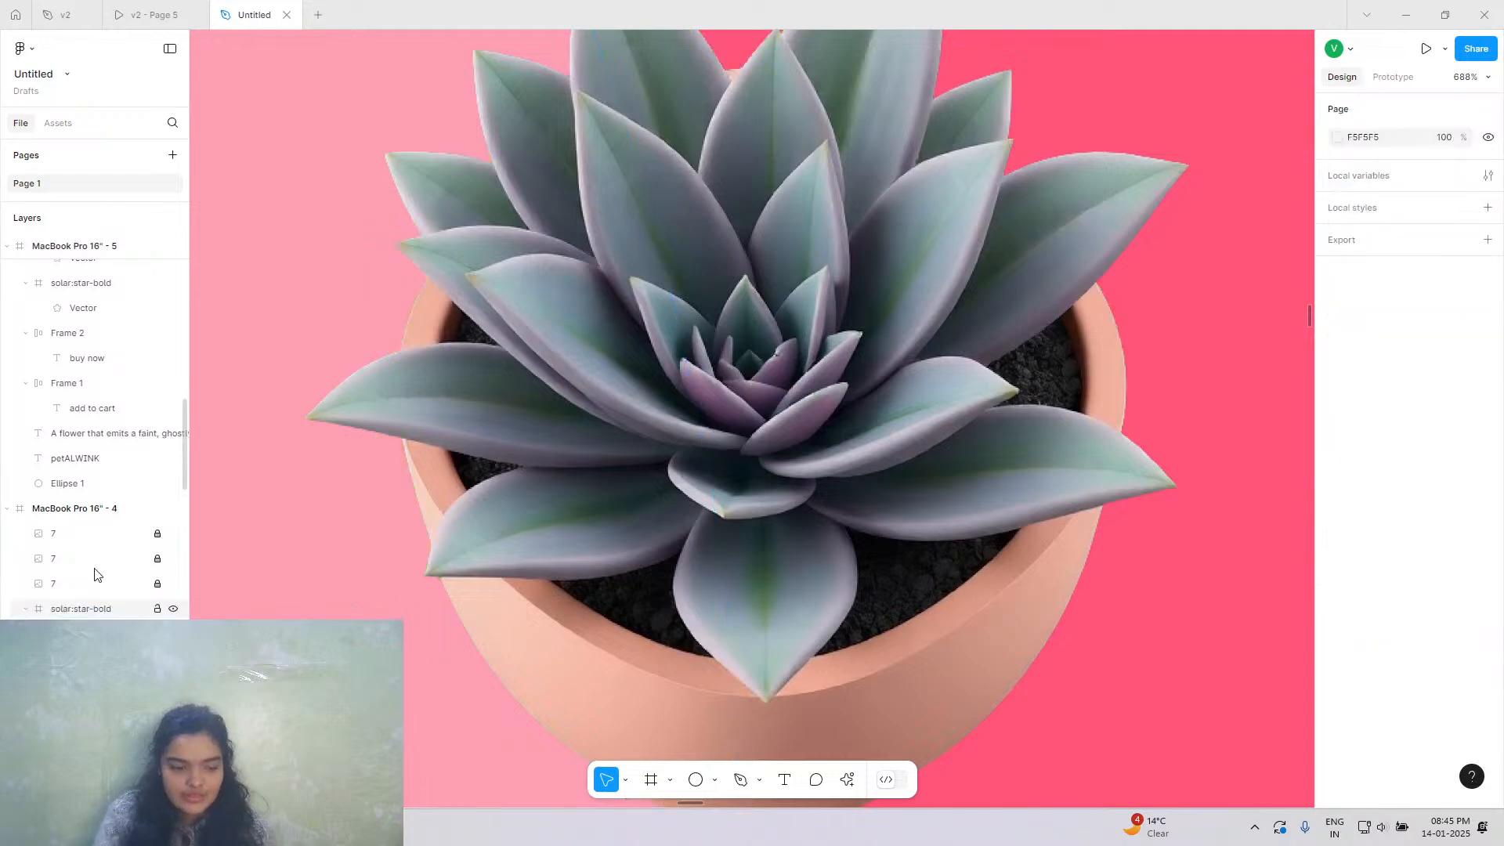
scroll(597, 395, "down", 5)
scroll(597, 405, "down", 6)
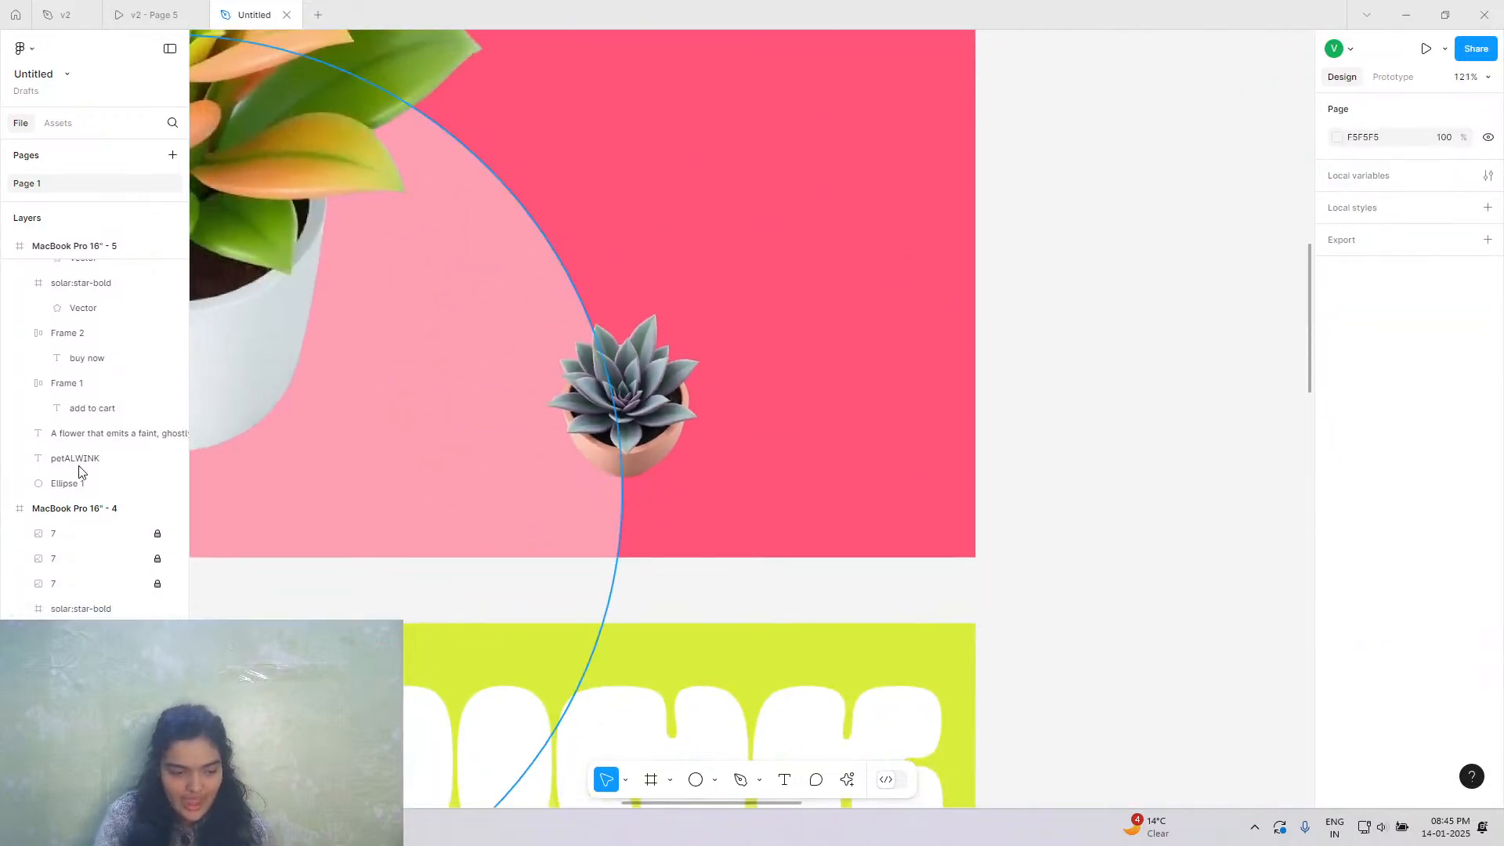
Unlock the three plant images in MacBook Pro 16" - 4.
left_click(156, 534)
left_click(157, 558)
left_click(157, 583)
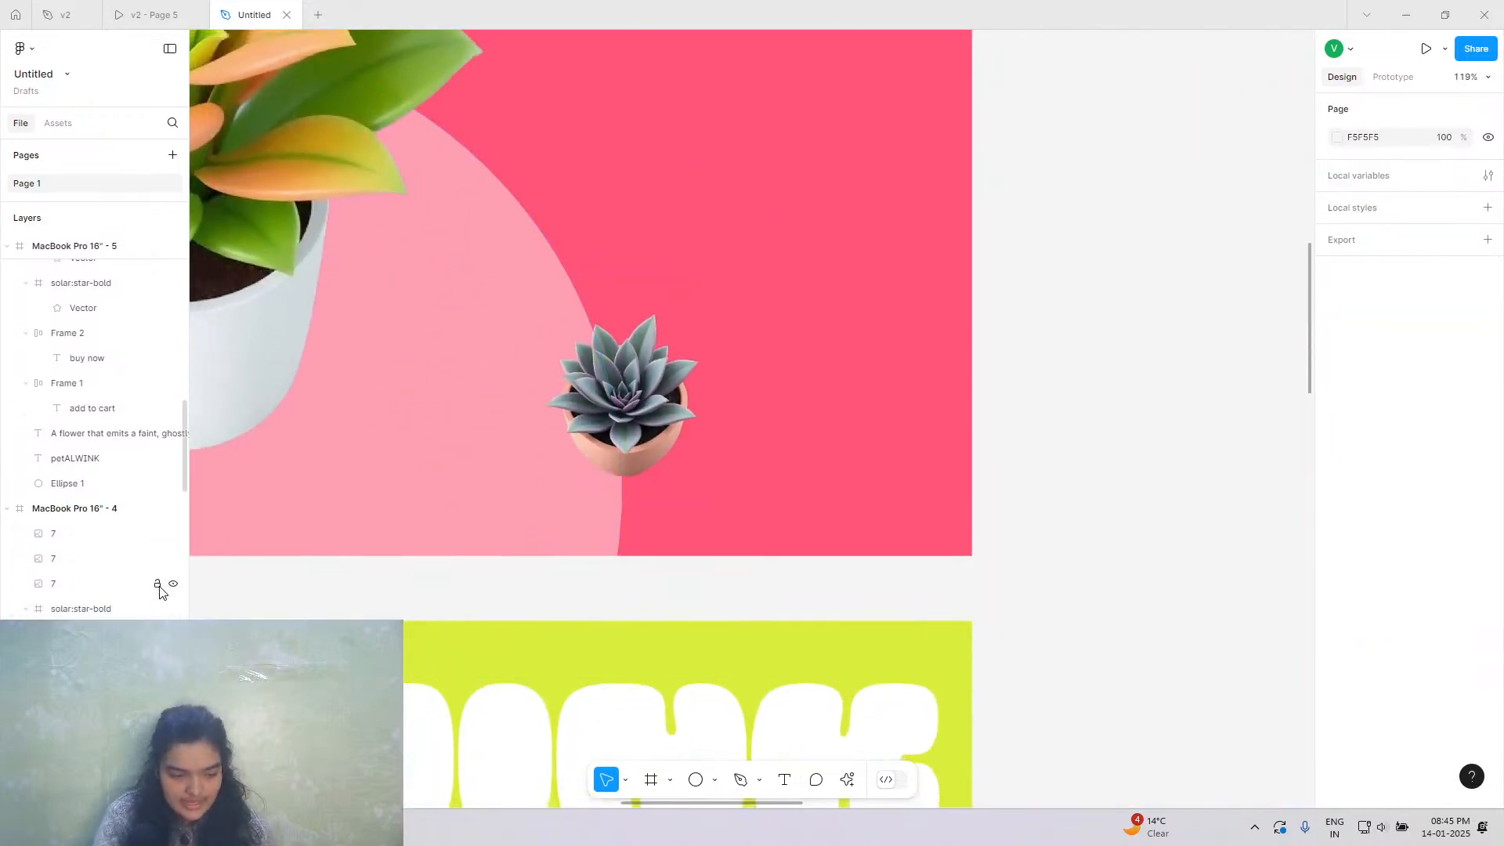
Nudge the small grey succulent down to Y 817, level with the small lilac plant.
scroll(580, 517, "left", 1)
scroll(727, 469, "down", 6)
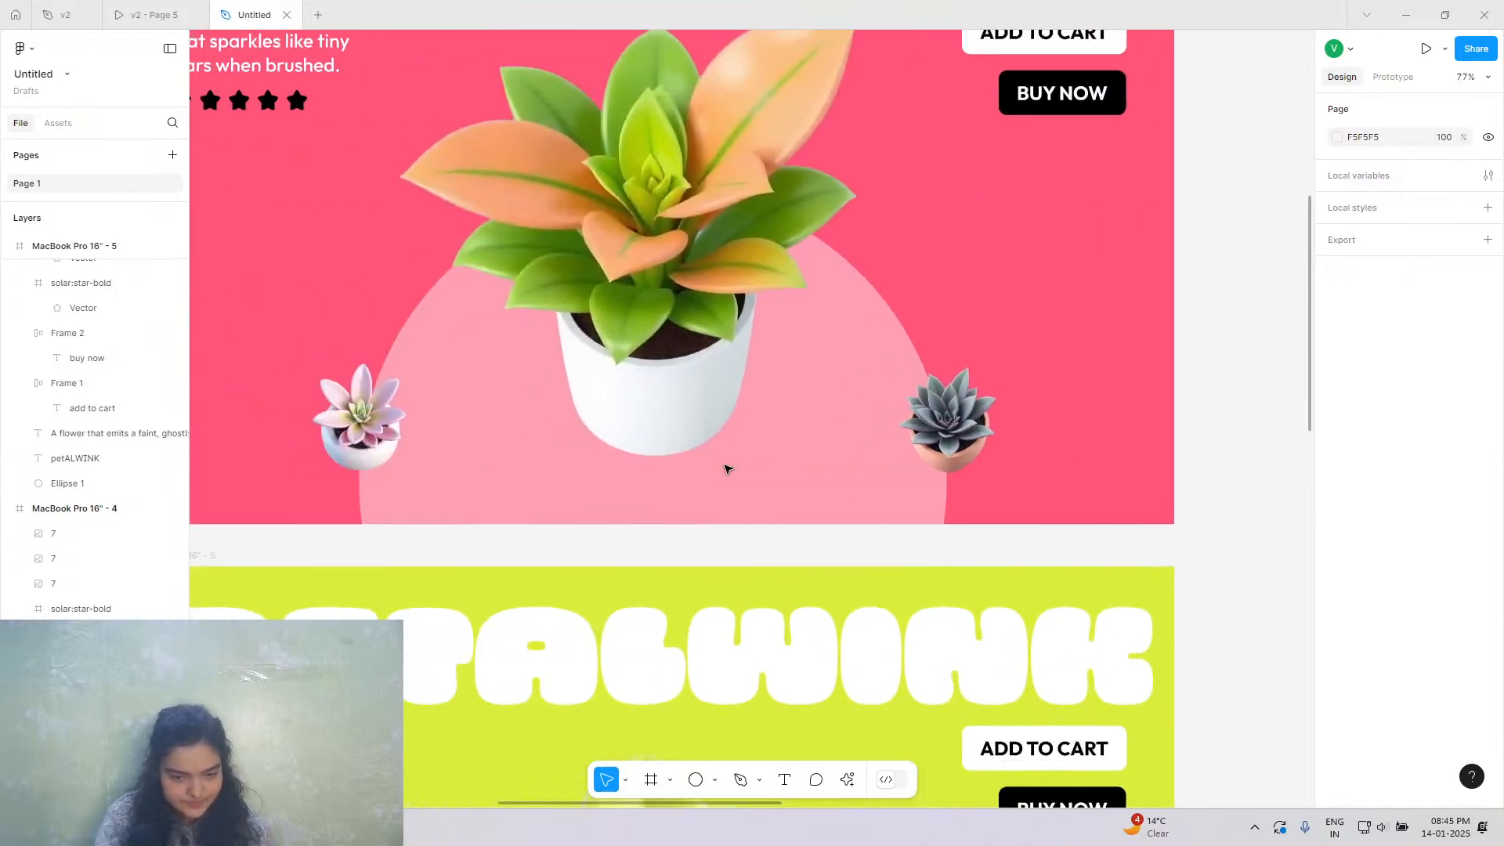
left_click(838, 463)
left_click(867, 452)
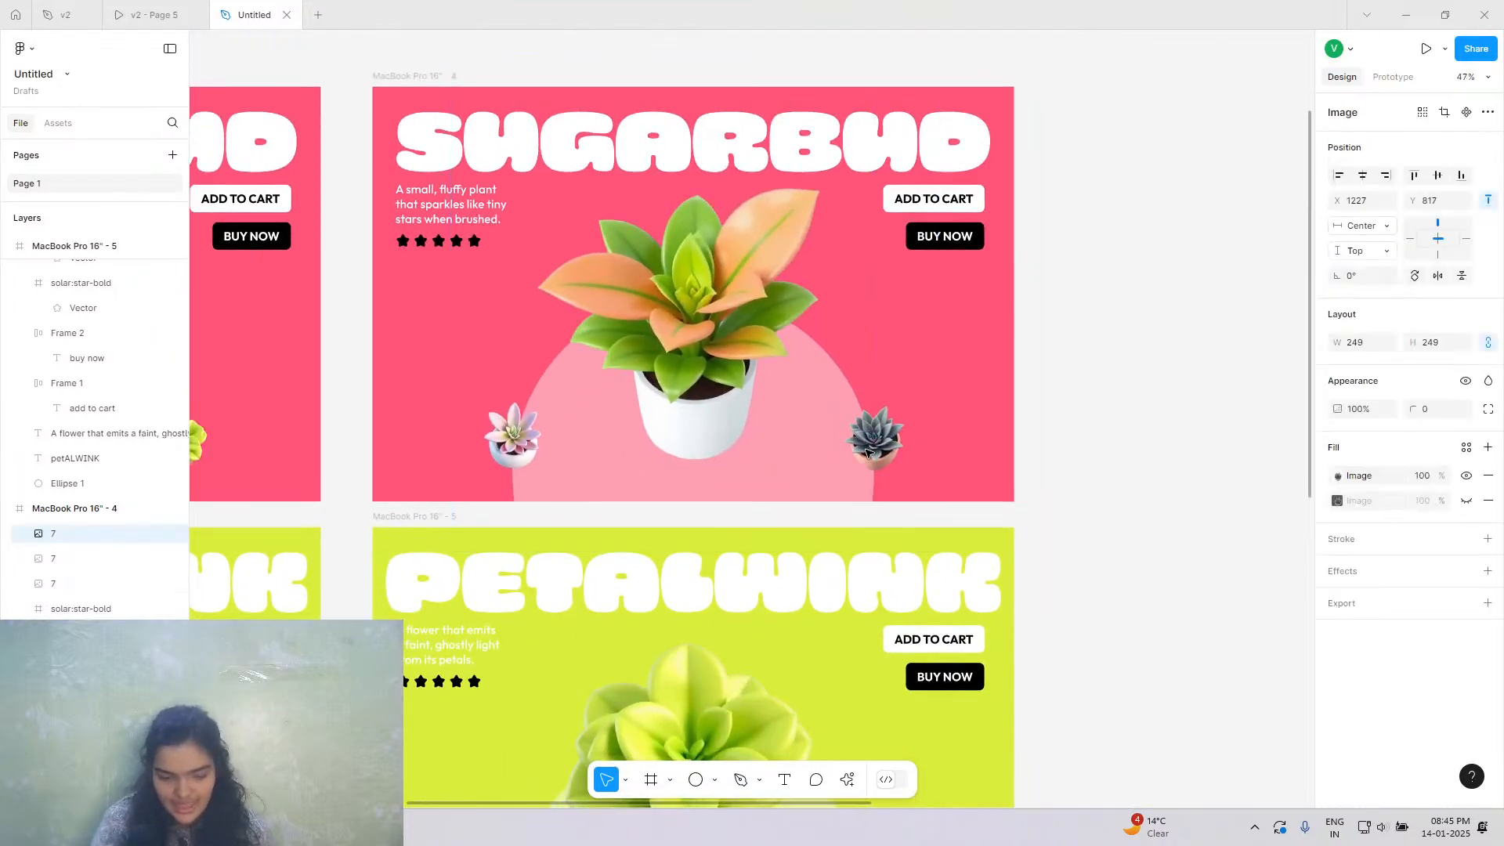
left_click(538, 432)
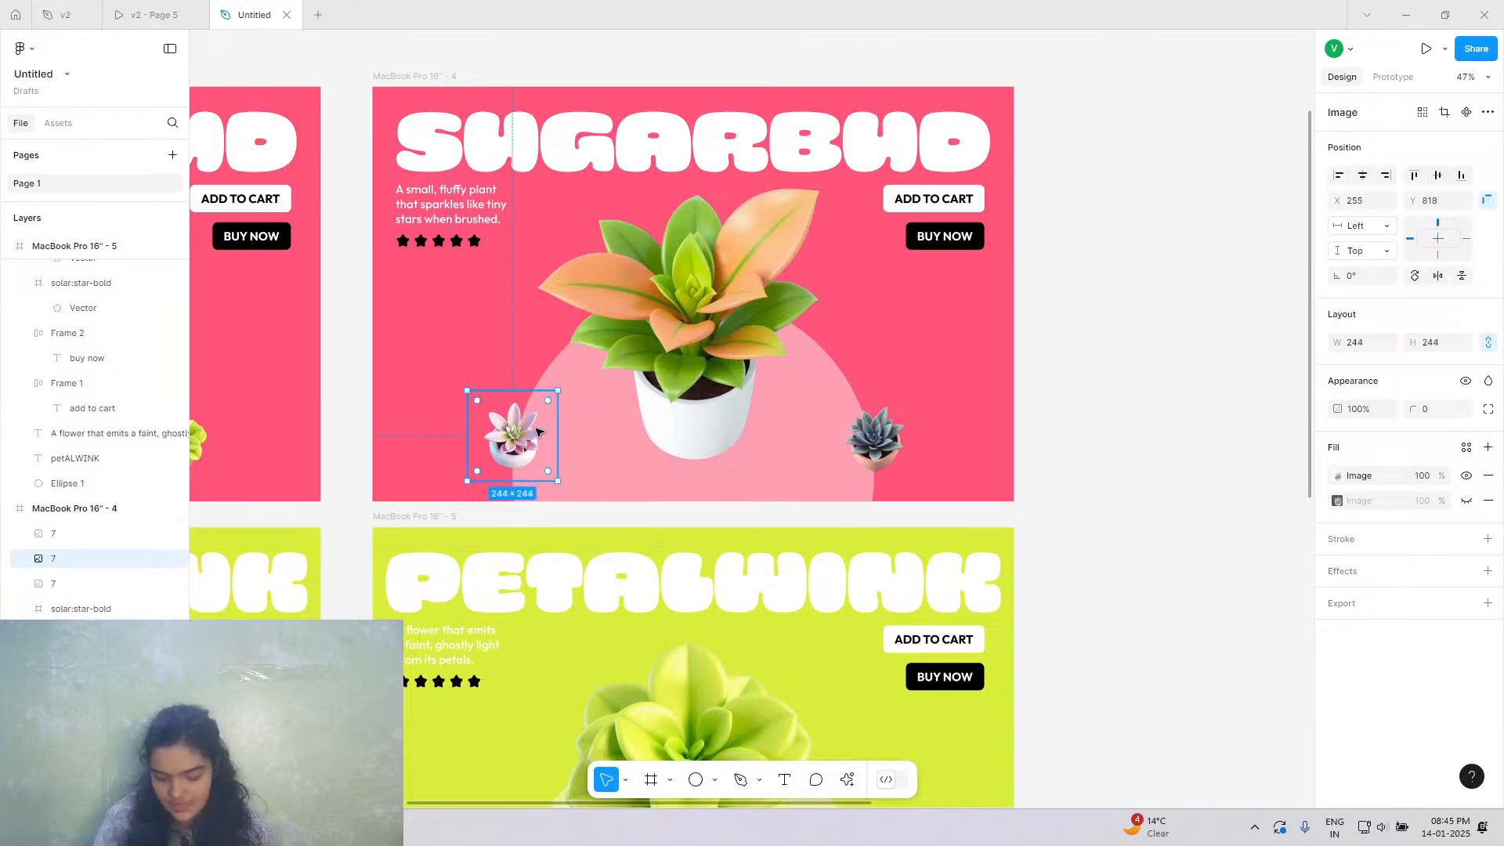
Fill the MacBook Pro 16" - 4 background with a peach tone sampled from the orange leaf and adjusted to FFCF9F.
left_click(383, 76)
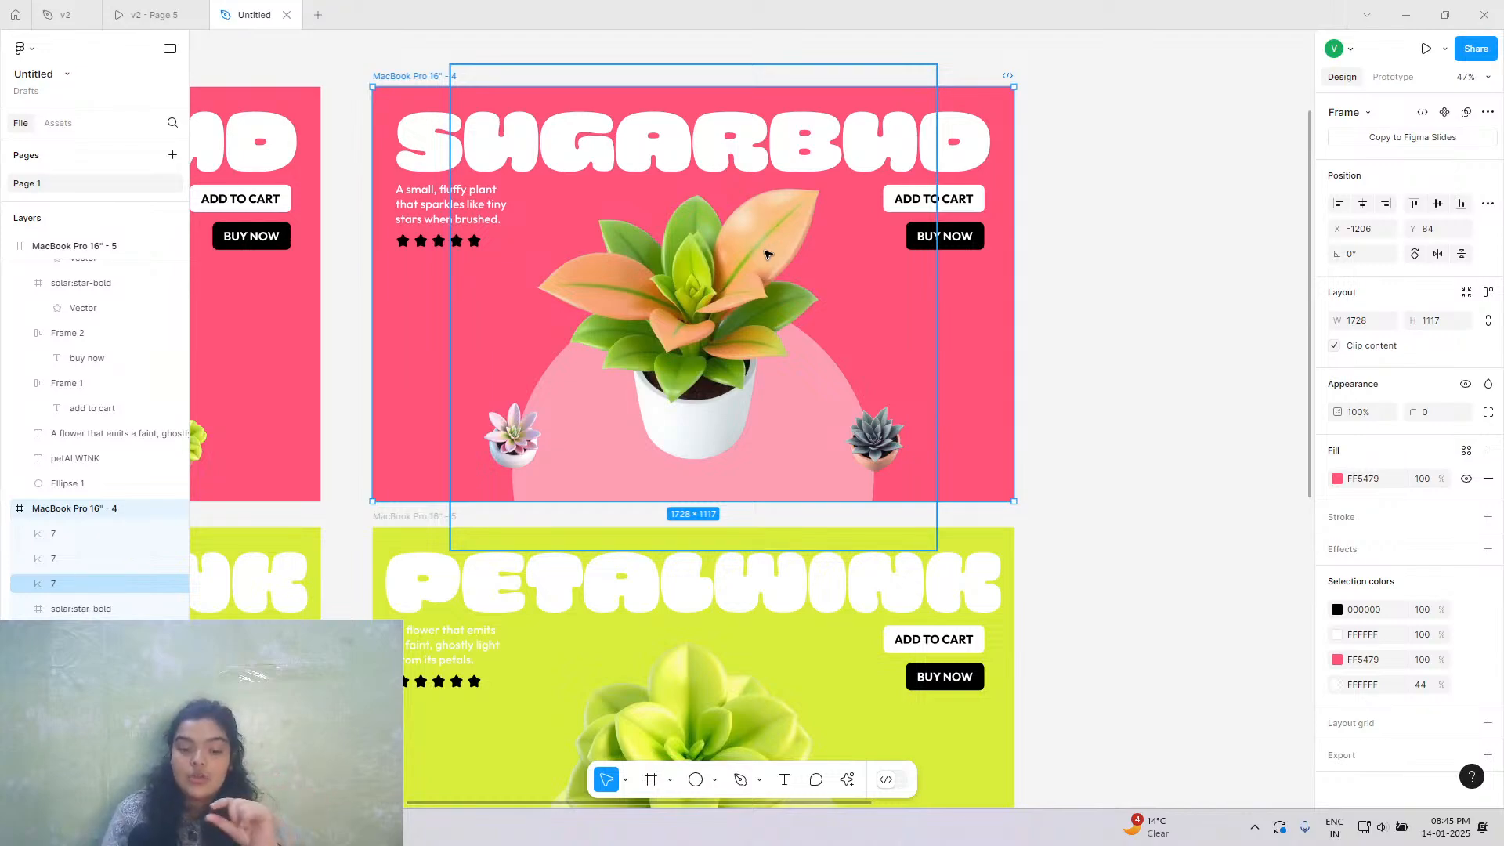
left_click(1338, 479)
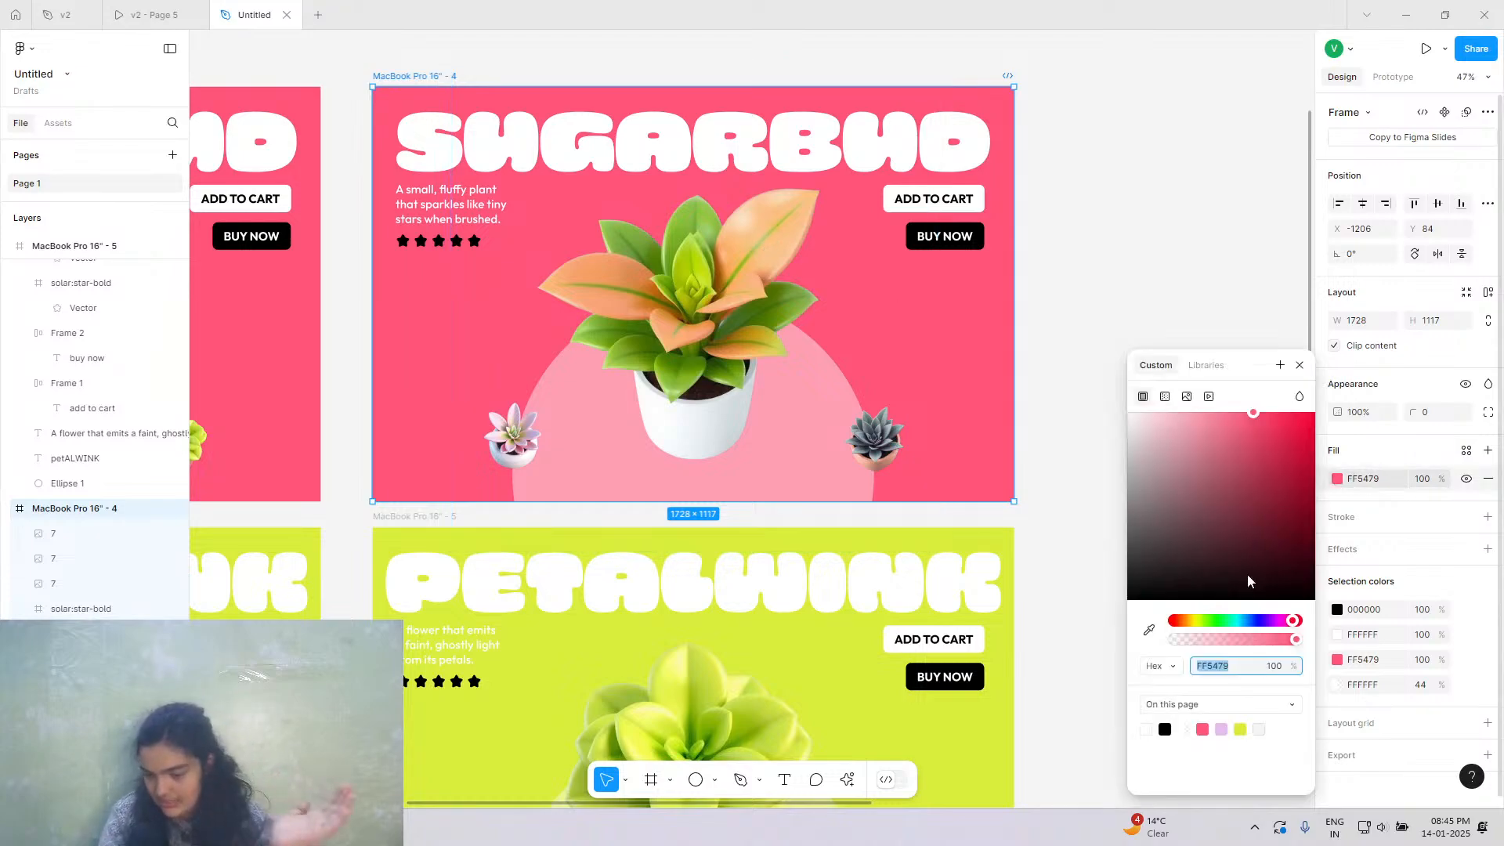
left_click(1149, 631)
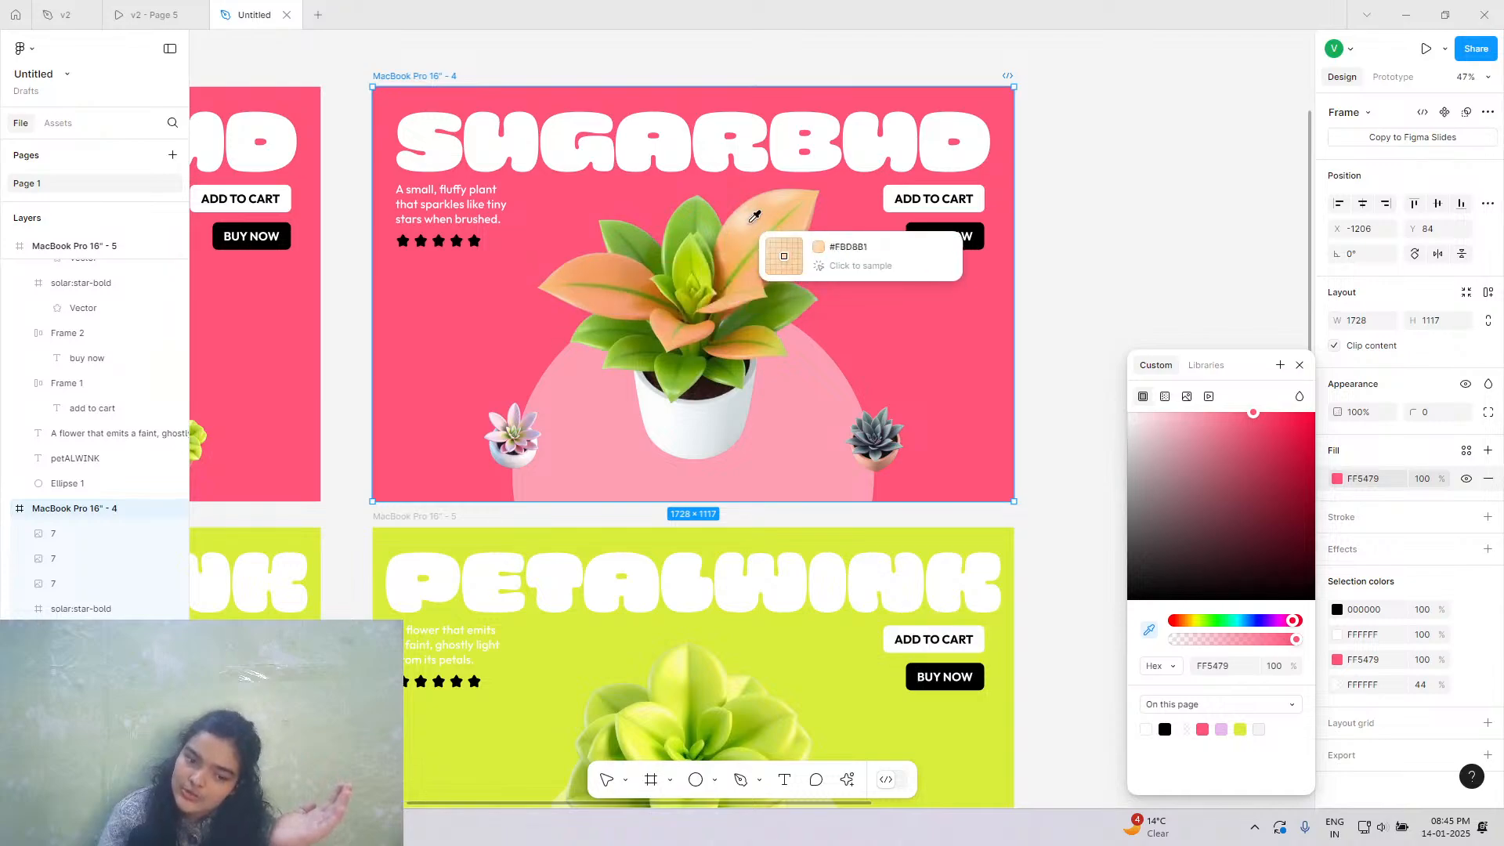
left_click(763, 219)
left_click_drag(1226, 416, 1199, 393)
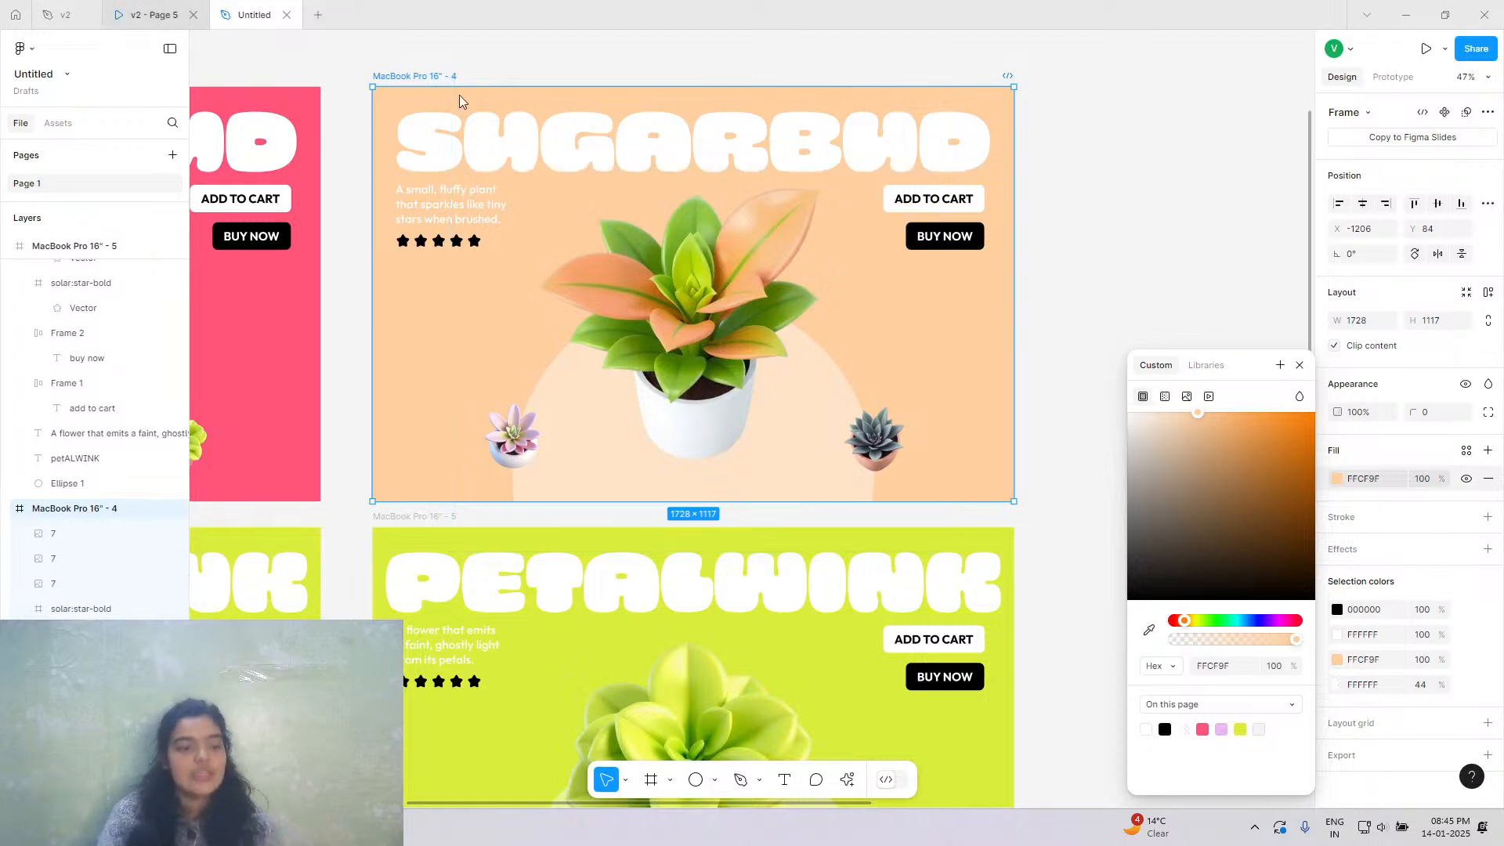
Compare the frame's background colour and text with the orange-leaved plant's page in the v2 prototype.
left_click(149, 14)
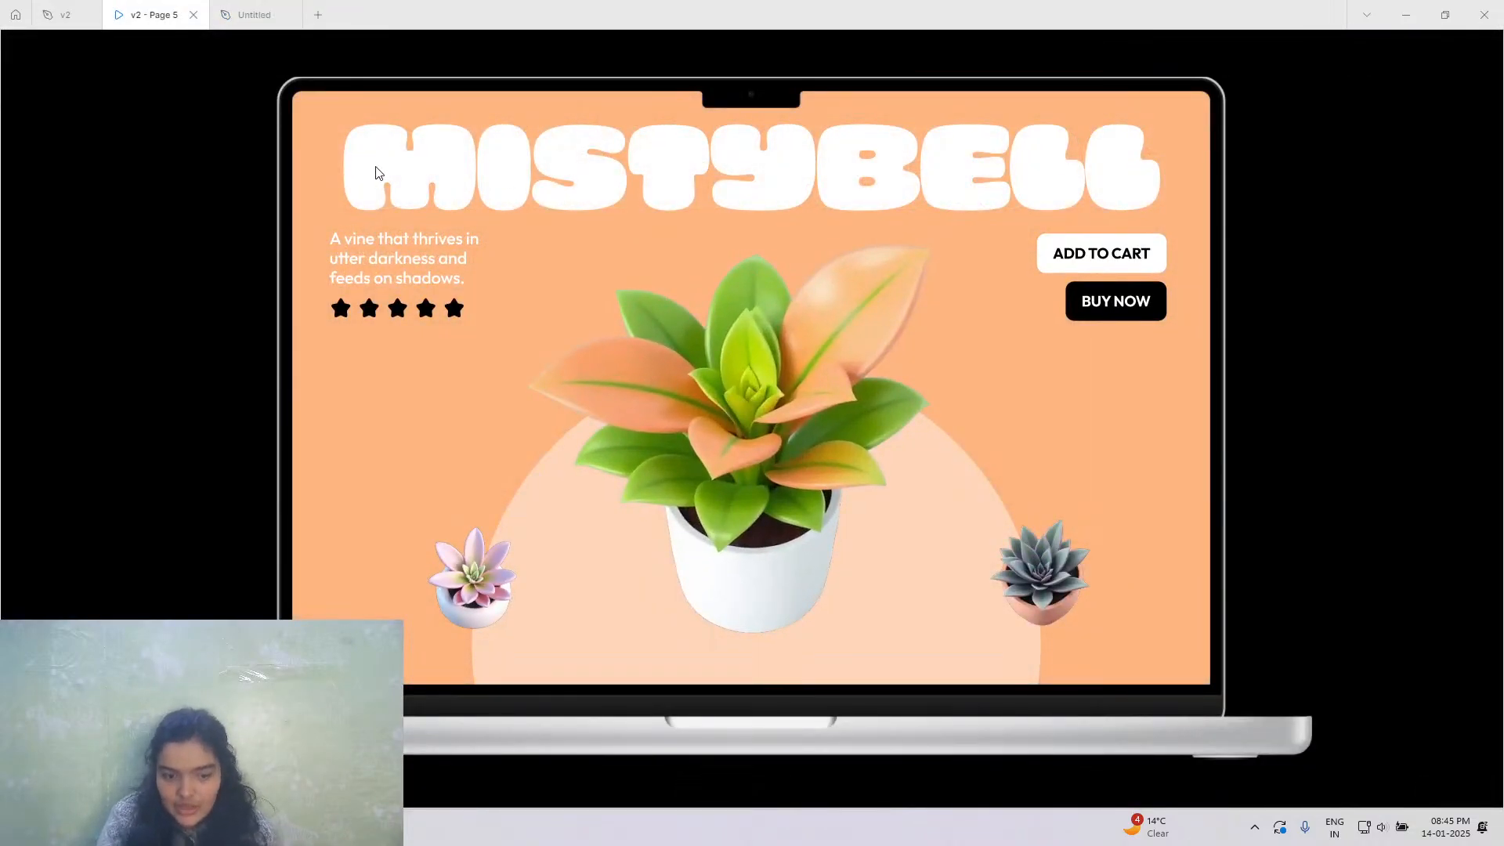
left_click(267, 14)
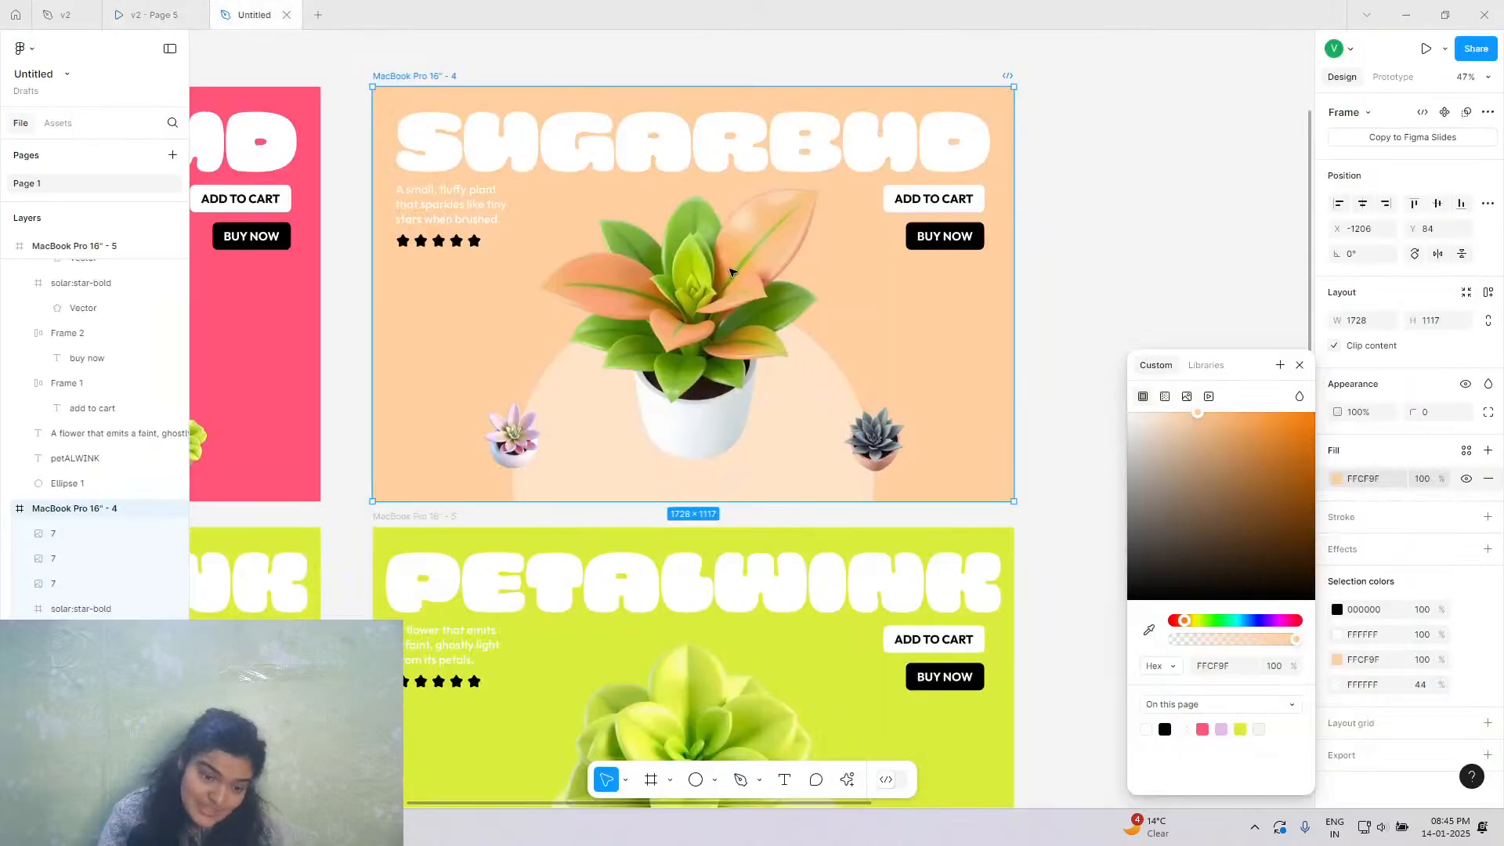
Deepen the MacBook Pro 16" - 4 background fill to FFB770.
left_click_drag(1227, 432, 1234, 413)
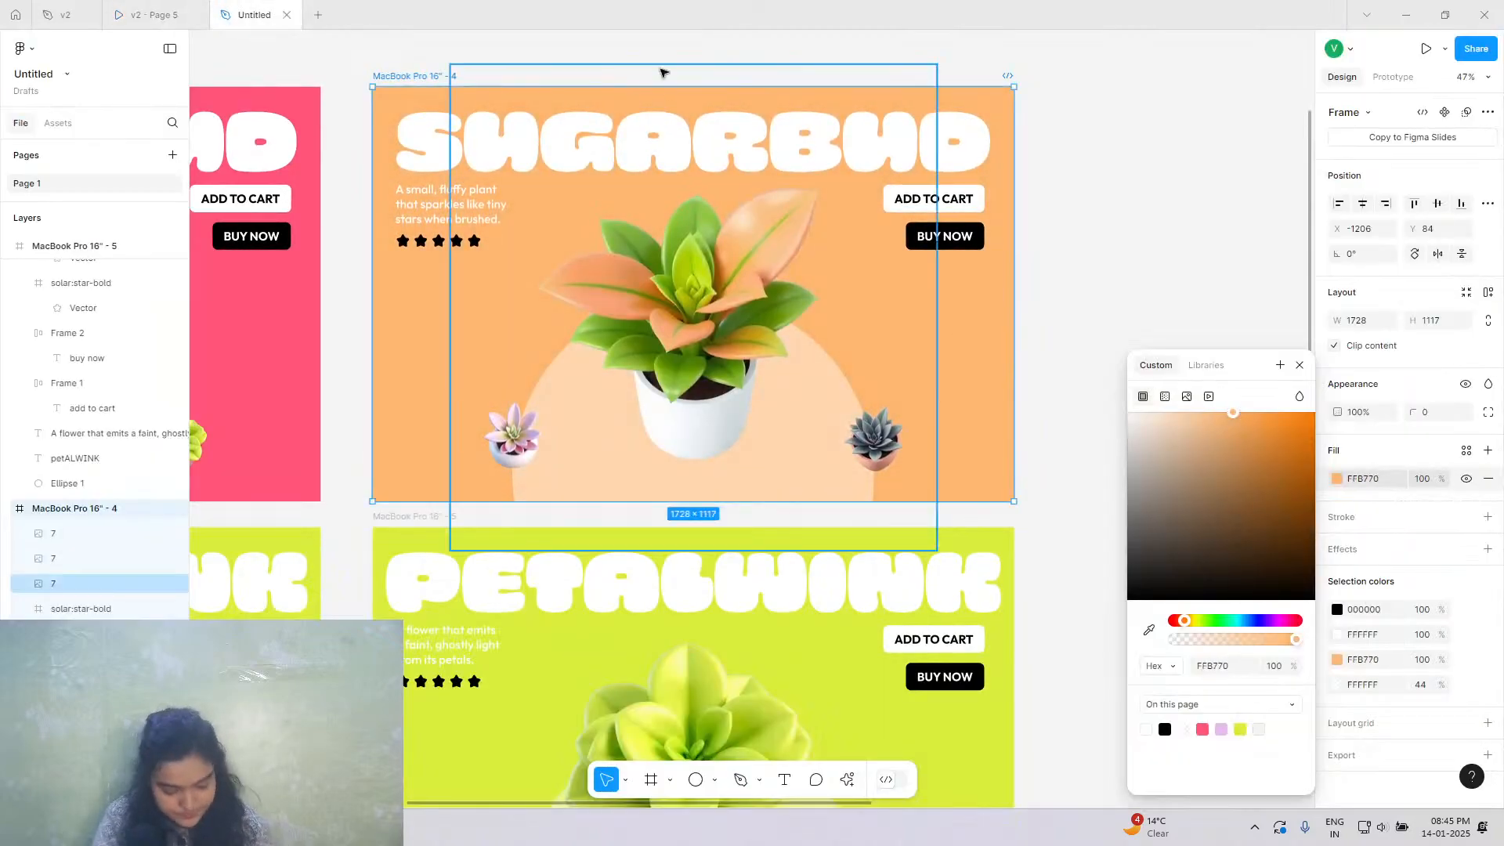
left_click(445, 141)
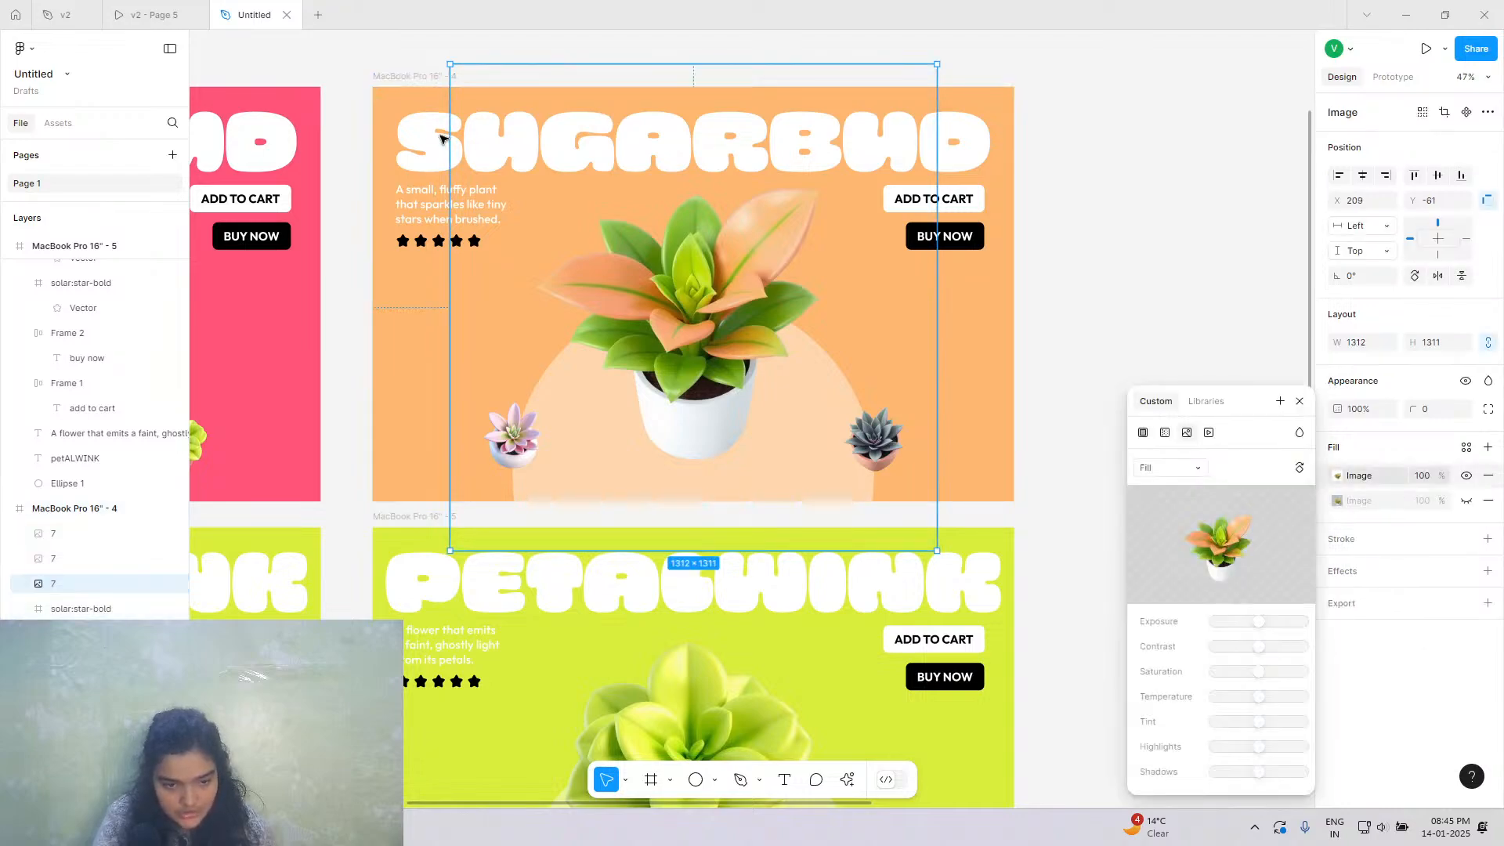
Open the SUGARBUD title in MacBook Pro 16" - 4 for editing and center-align its text.
left_click(444, 141)
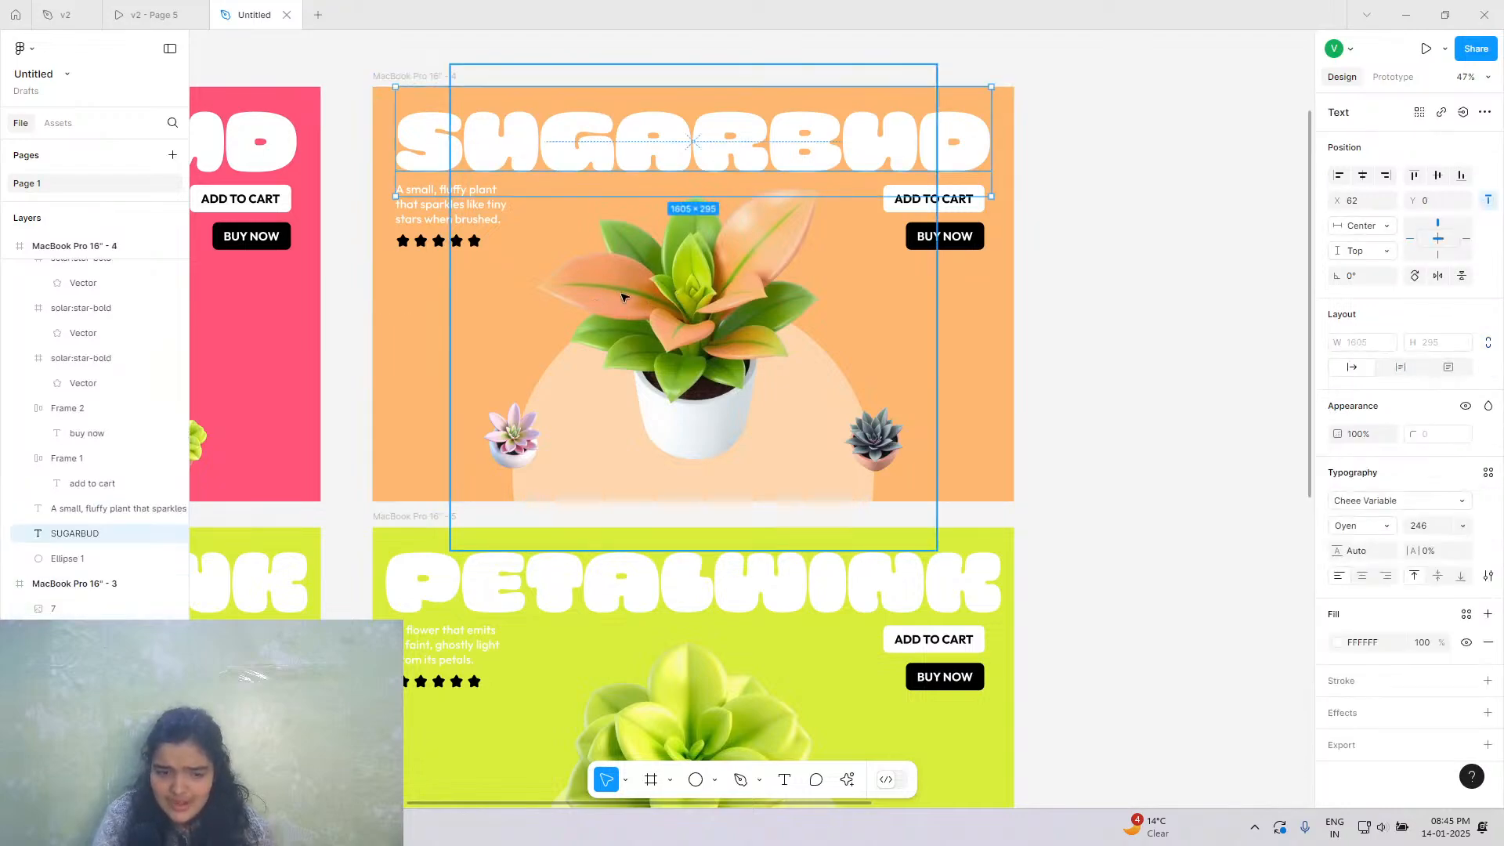
double_click(773, 150)
double_click(431, 159)
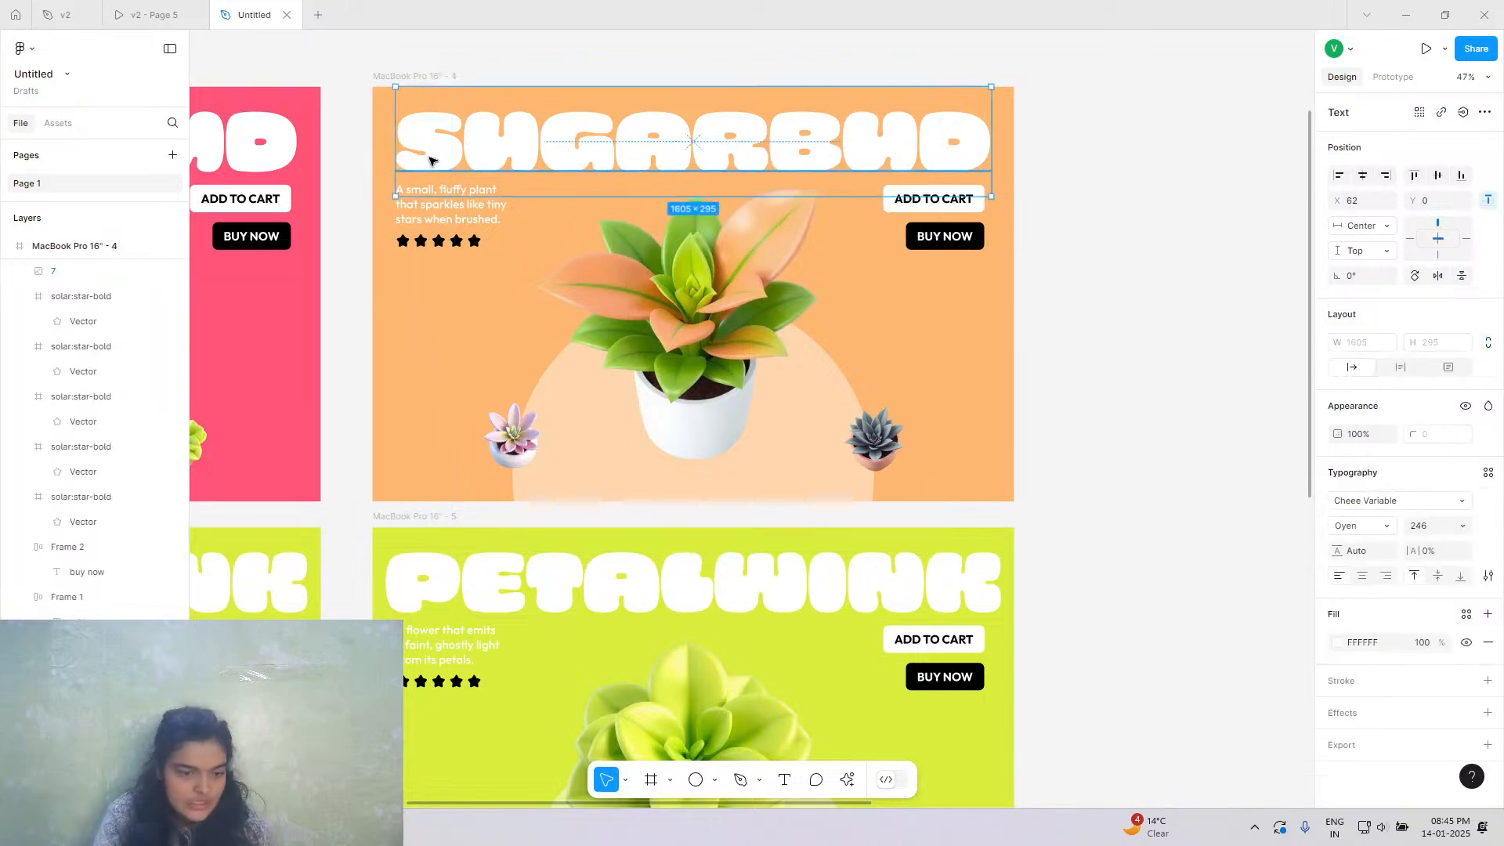
left_click(431, 158)
type("MIST")
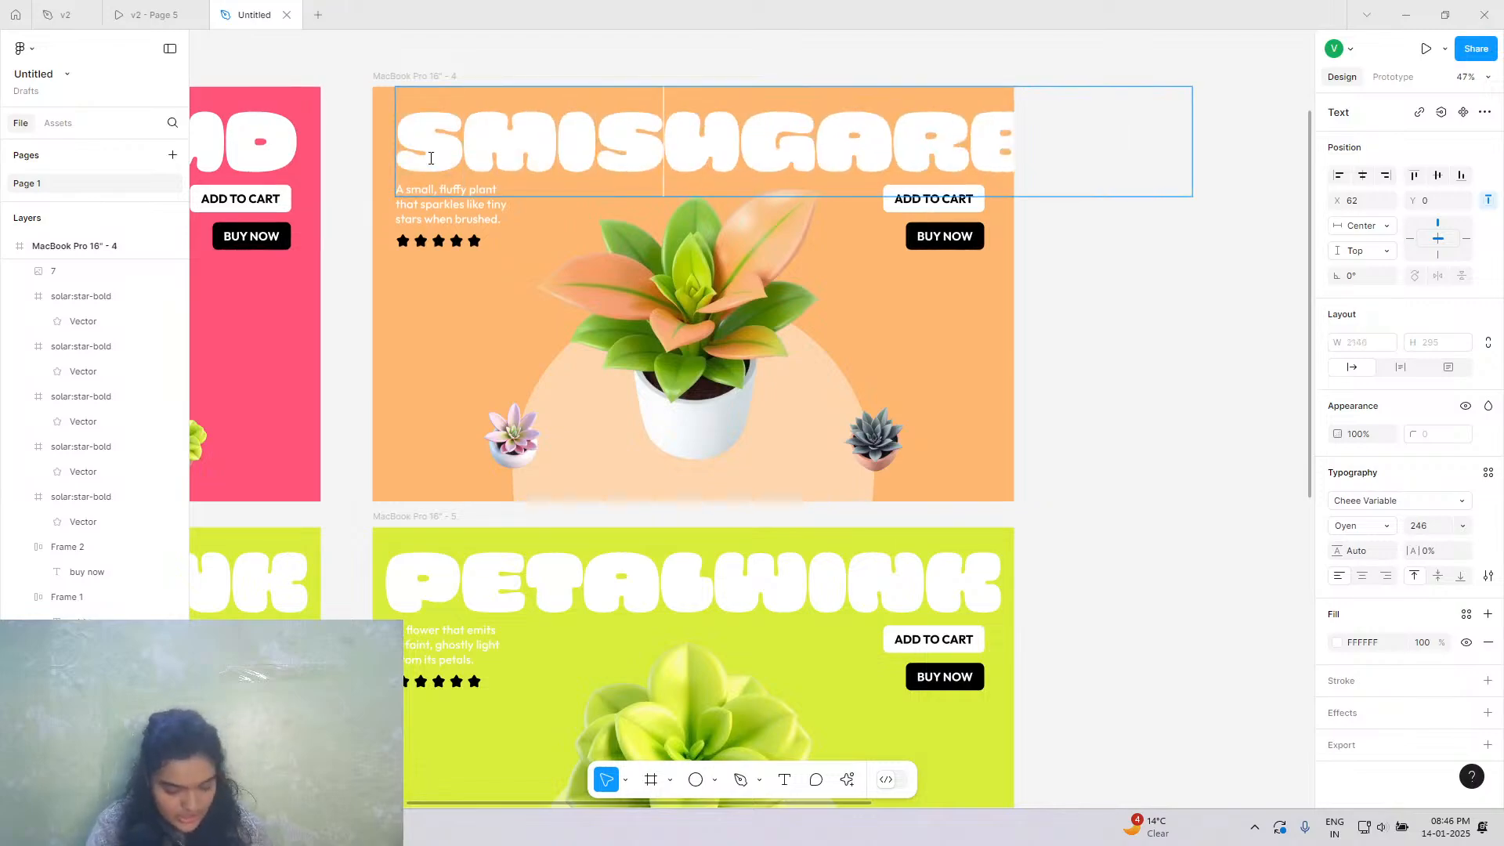
key("ctrl+a")
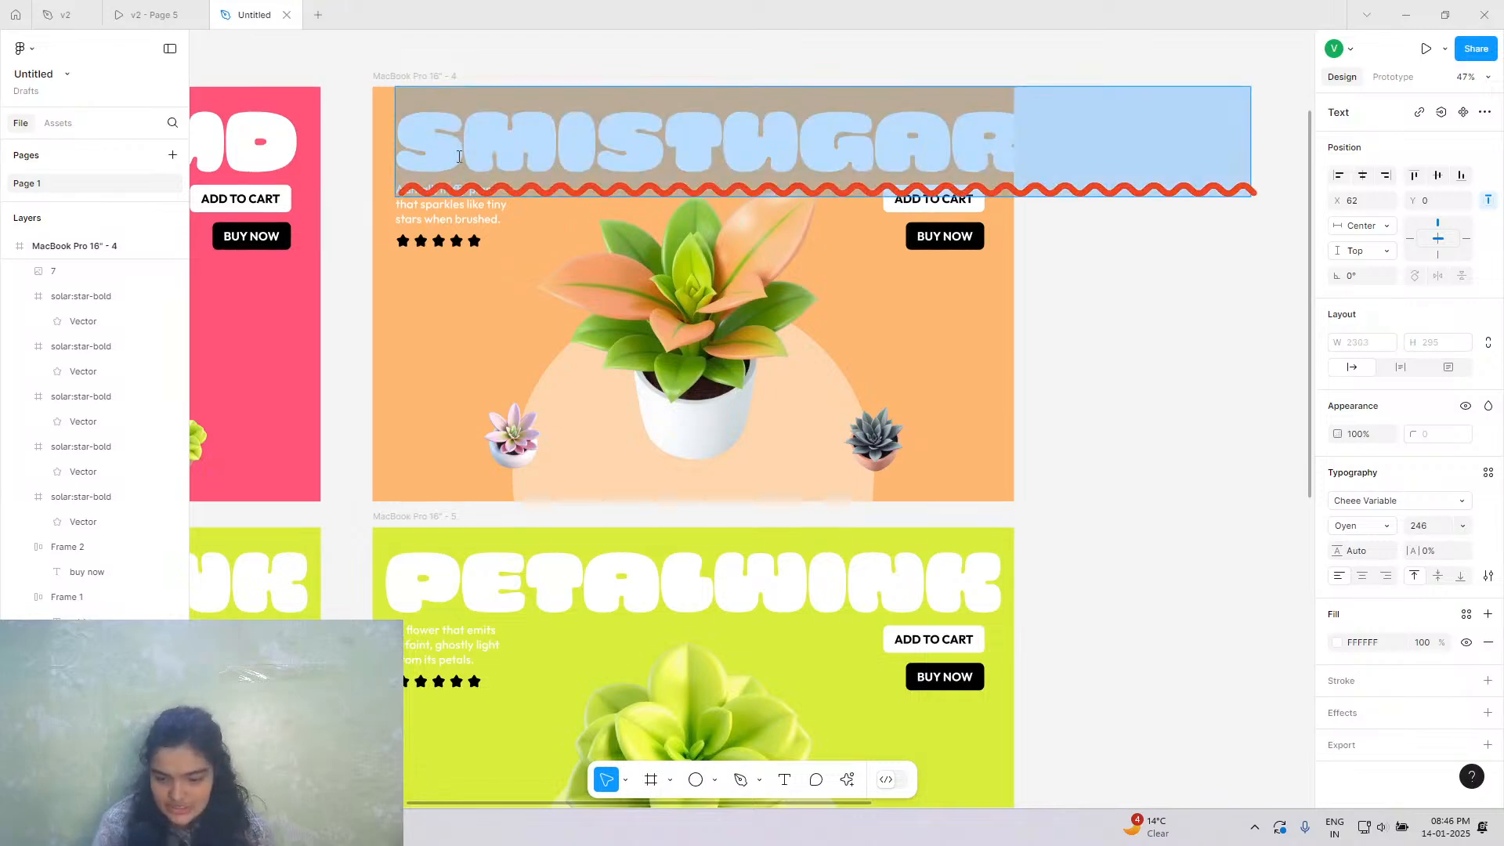
left_click(1361, 578)
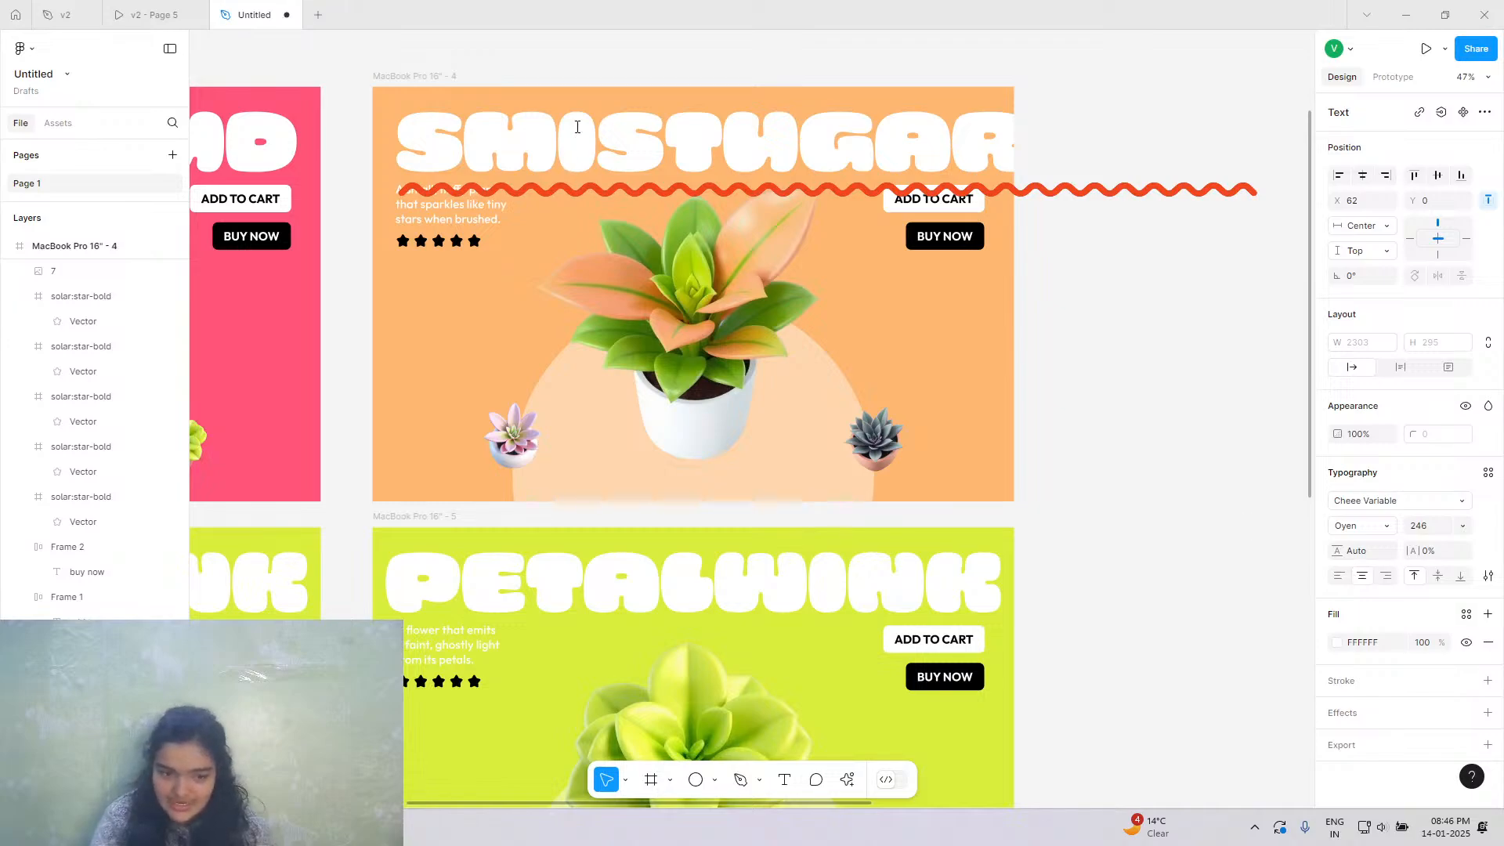
Replace the title text with MISTYBEL; and center the text box horizontally in the frame.
double_click(577, 127)
type("MI")
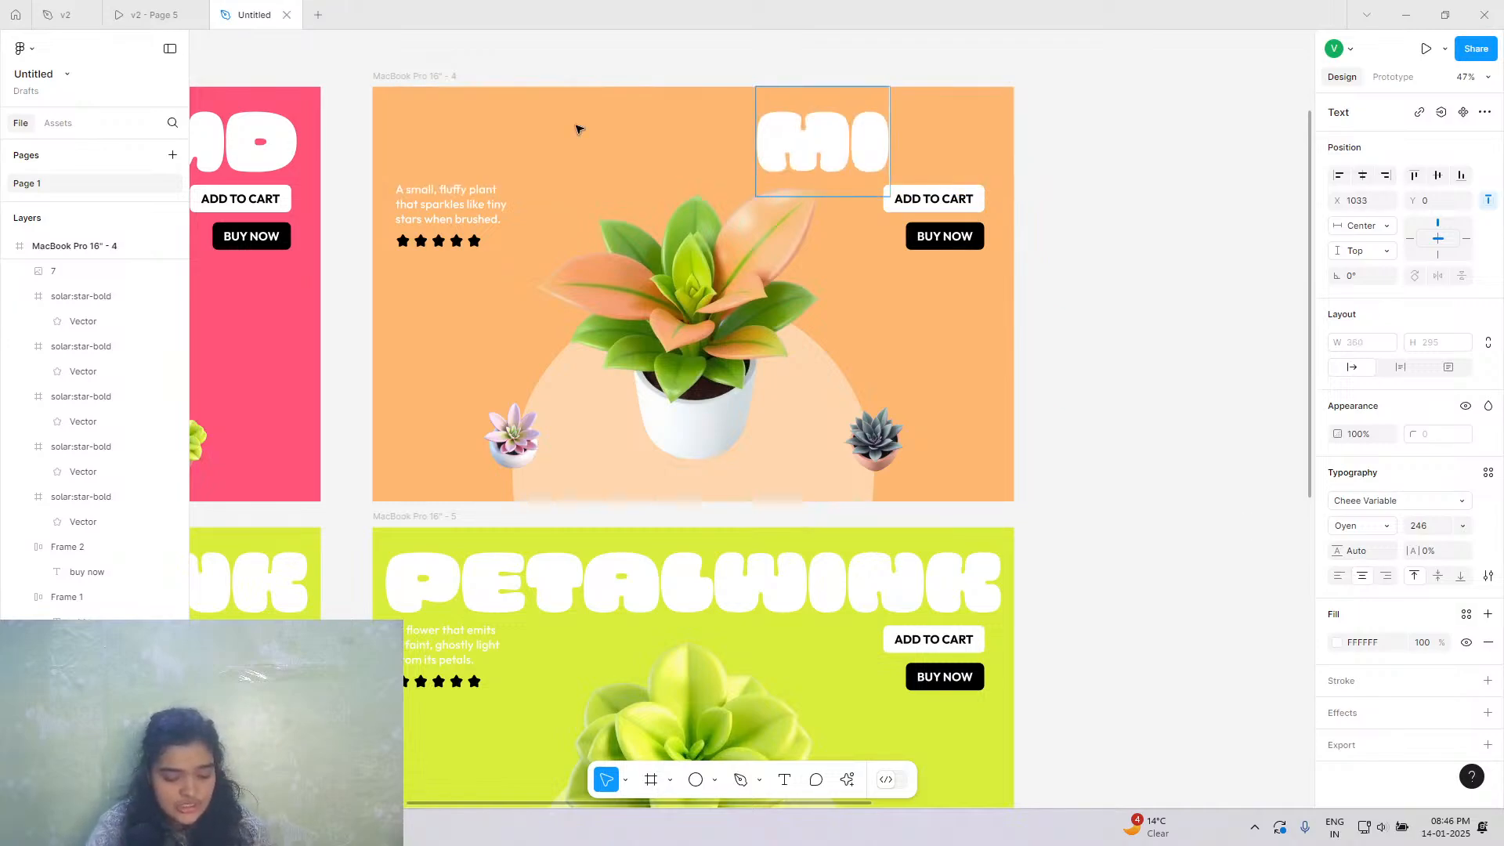
type("STYBEL")
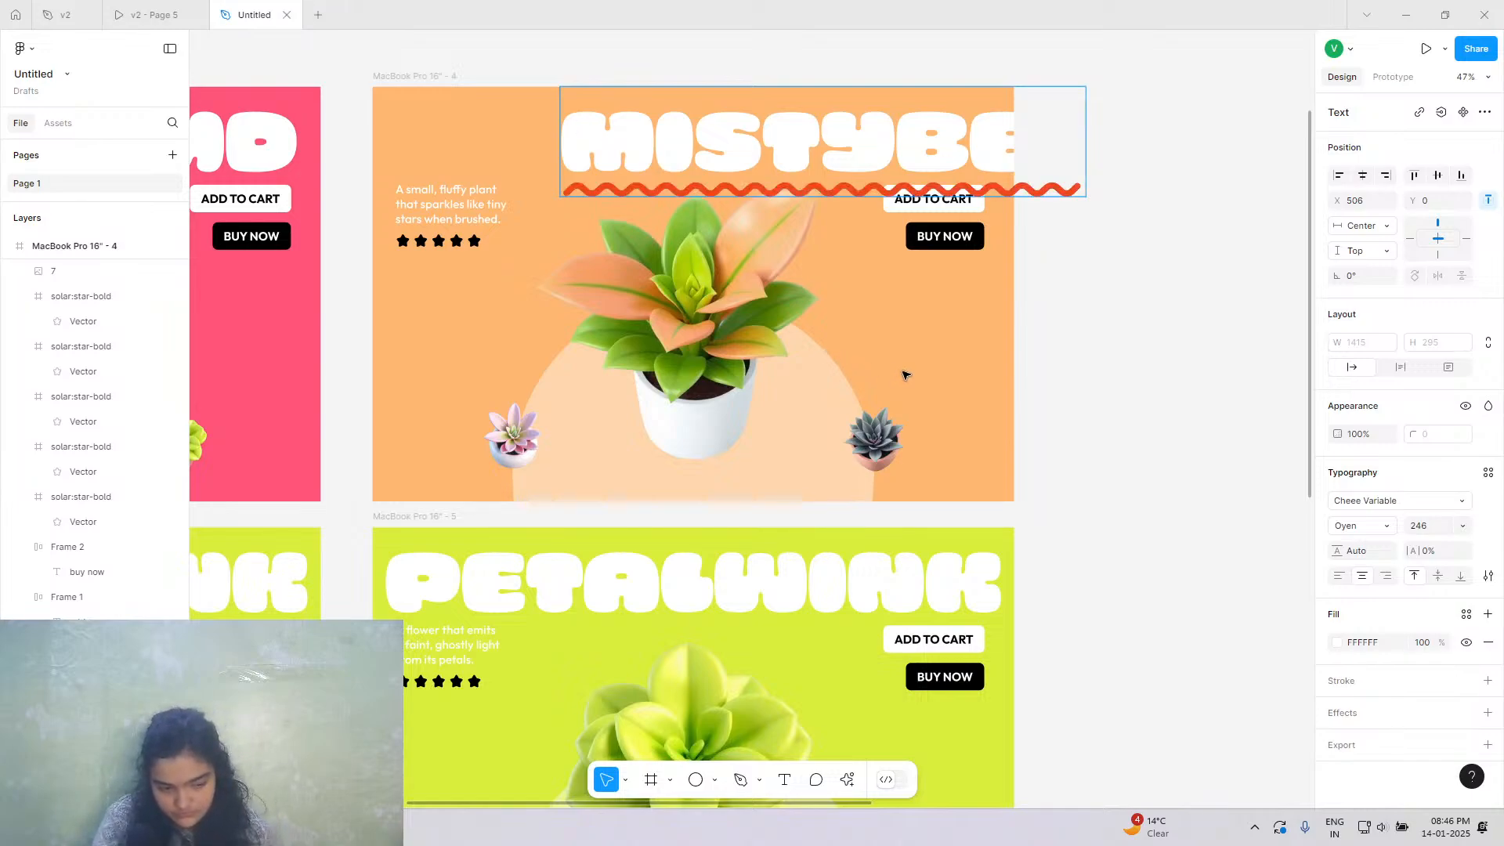
type("L")
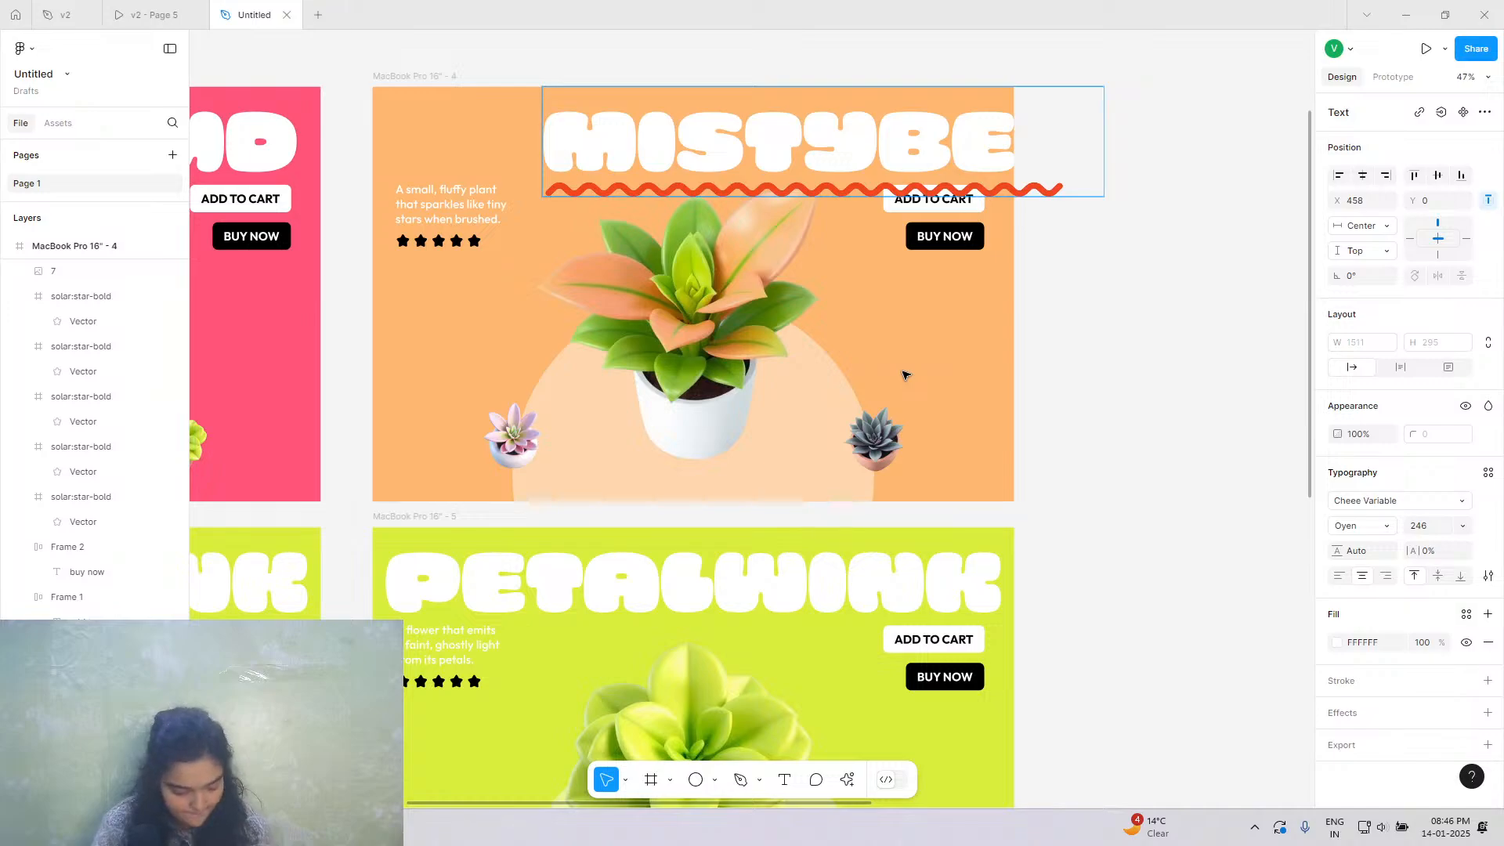
key("Escape")
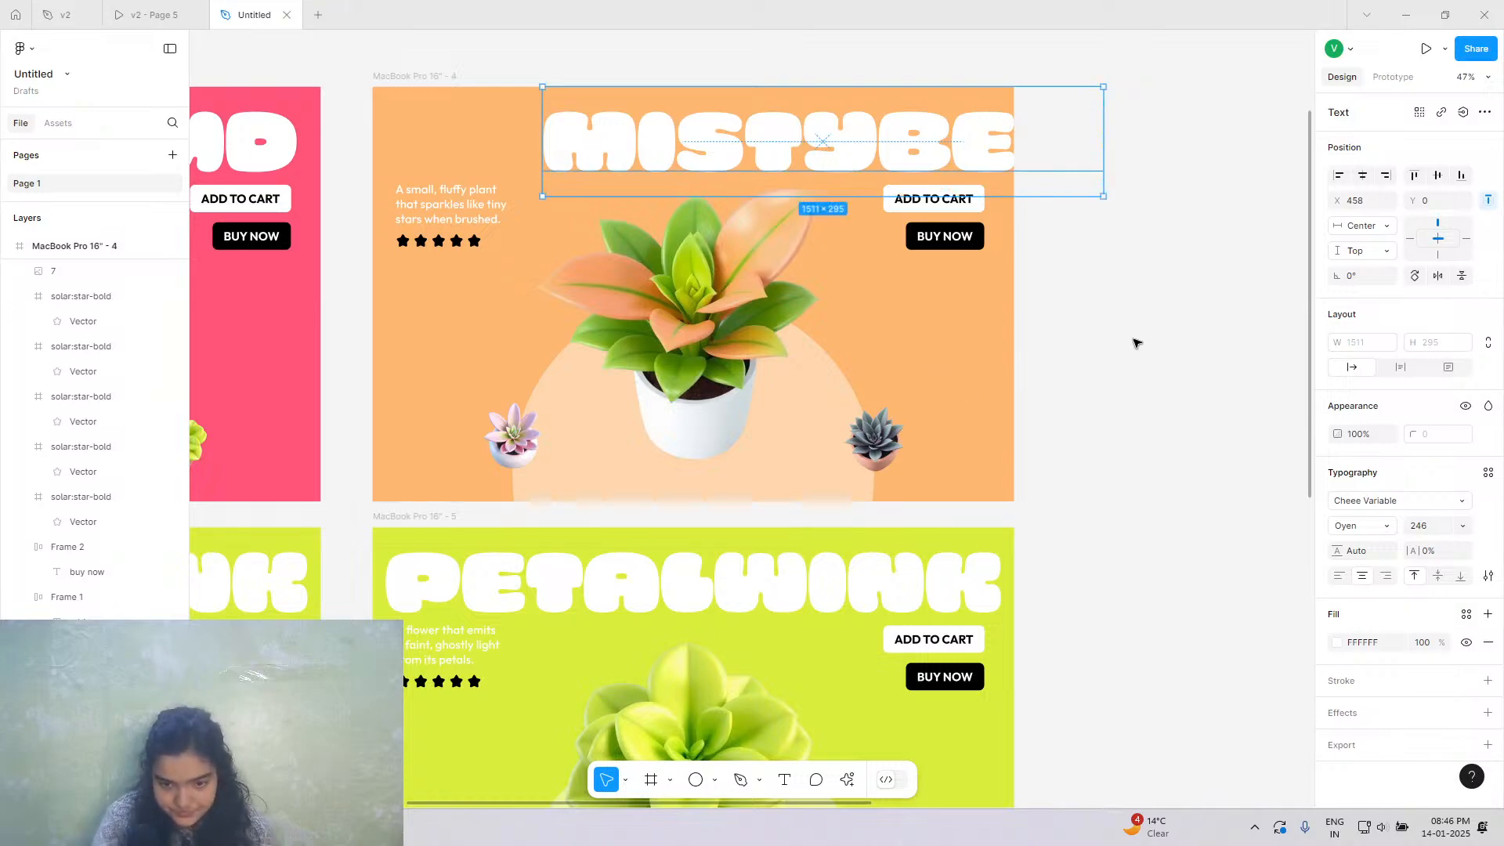
left_click(1362, 176)
Remove the stray semicolon from the title and add the final L so it reads MISTYBELL.
double_click(941, 156)
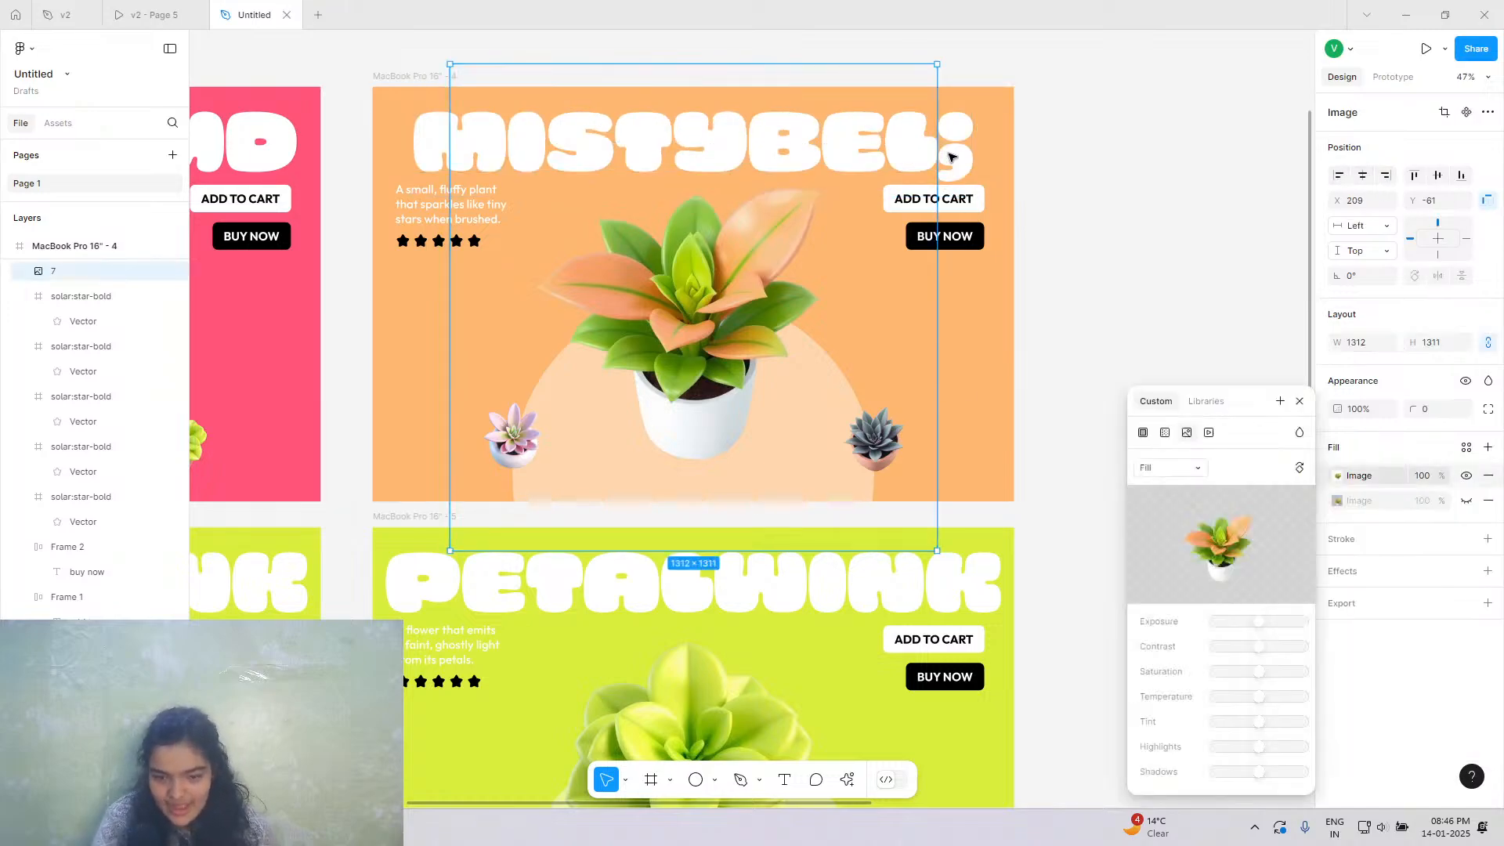
left_click(950, 154)
double_click(929, 162)
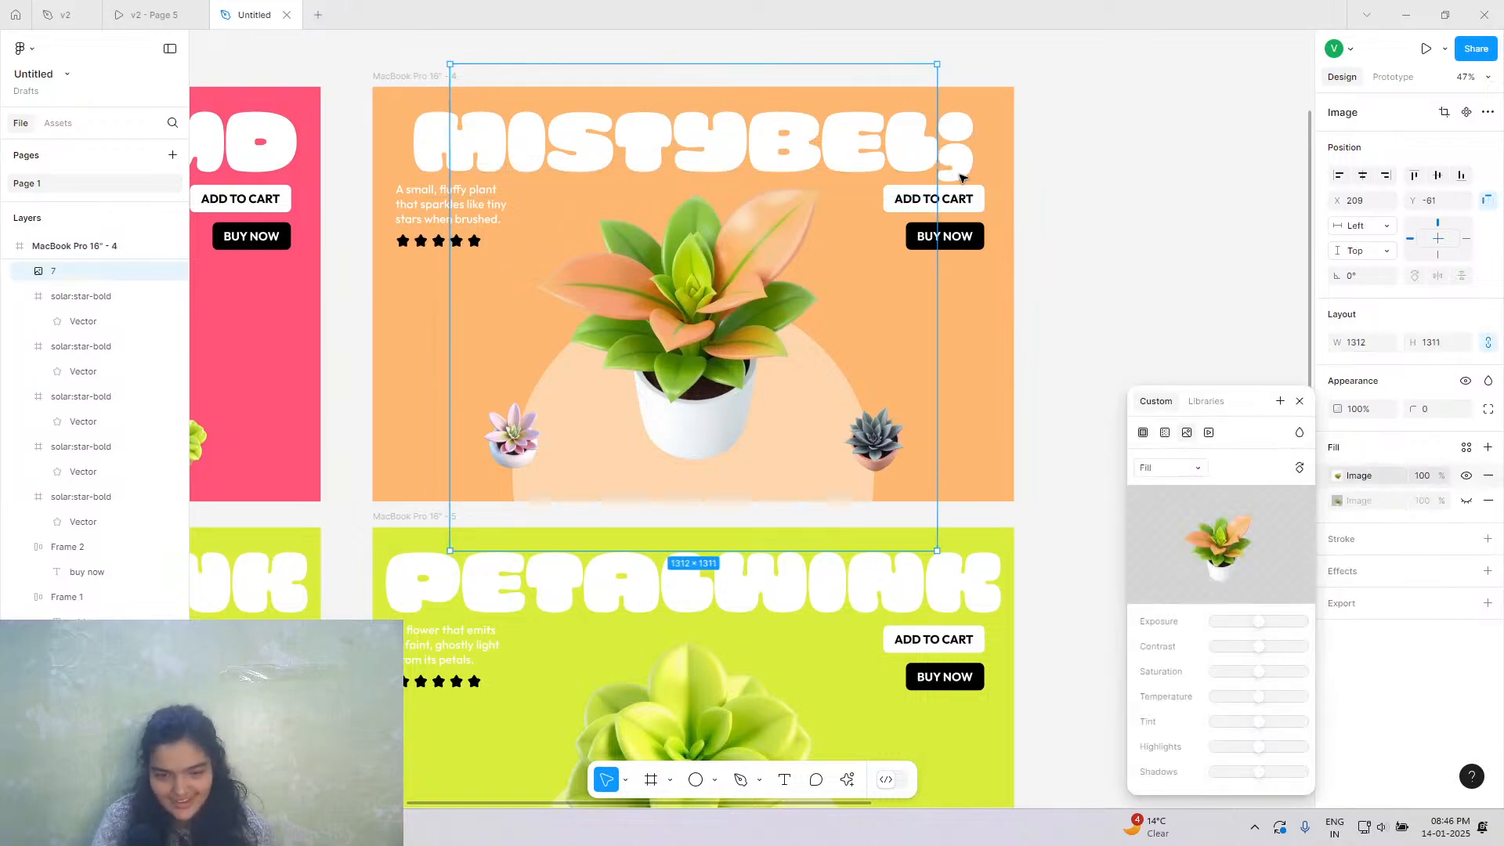
left_click(951, 157)
double_click(954, 163)
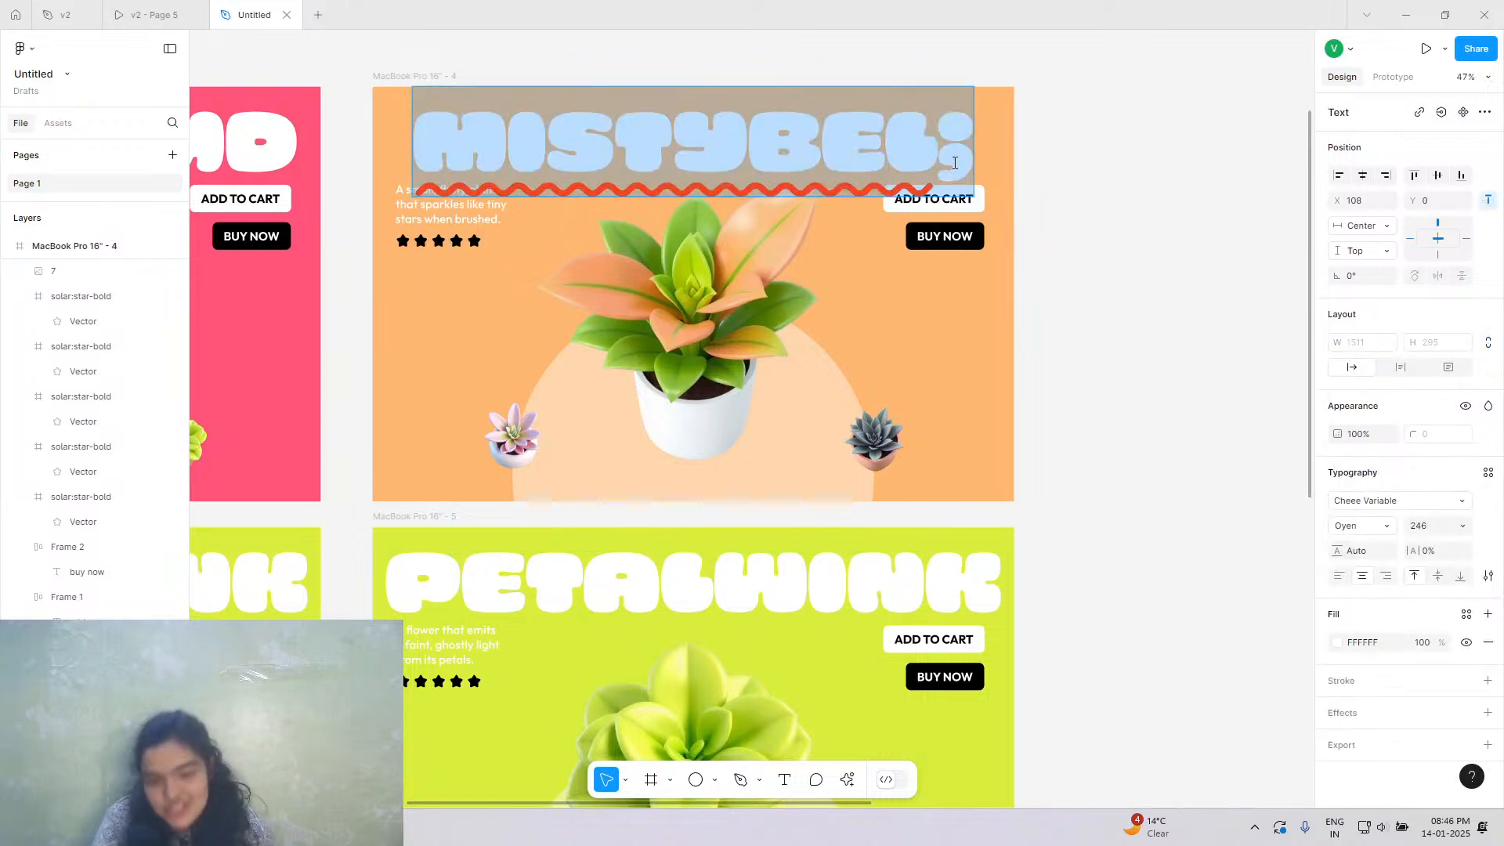
left_click(955, 162)
key("BackSpace")
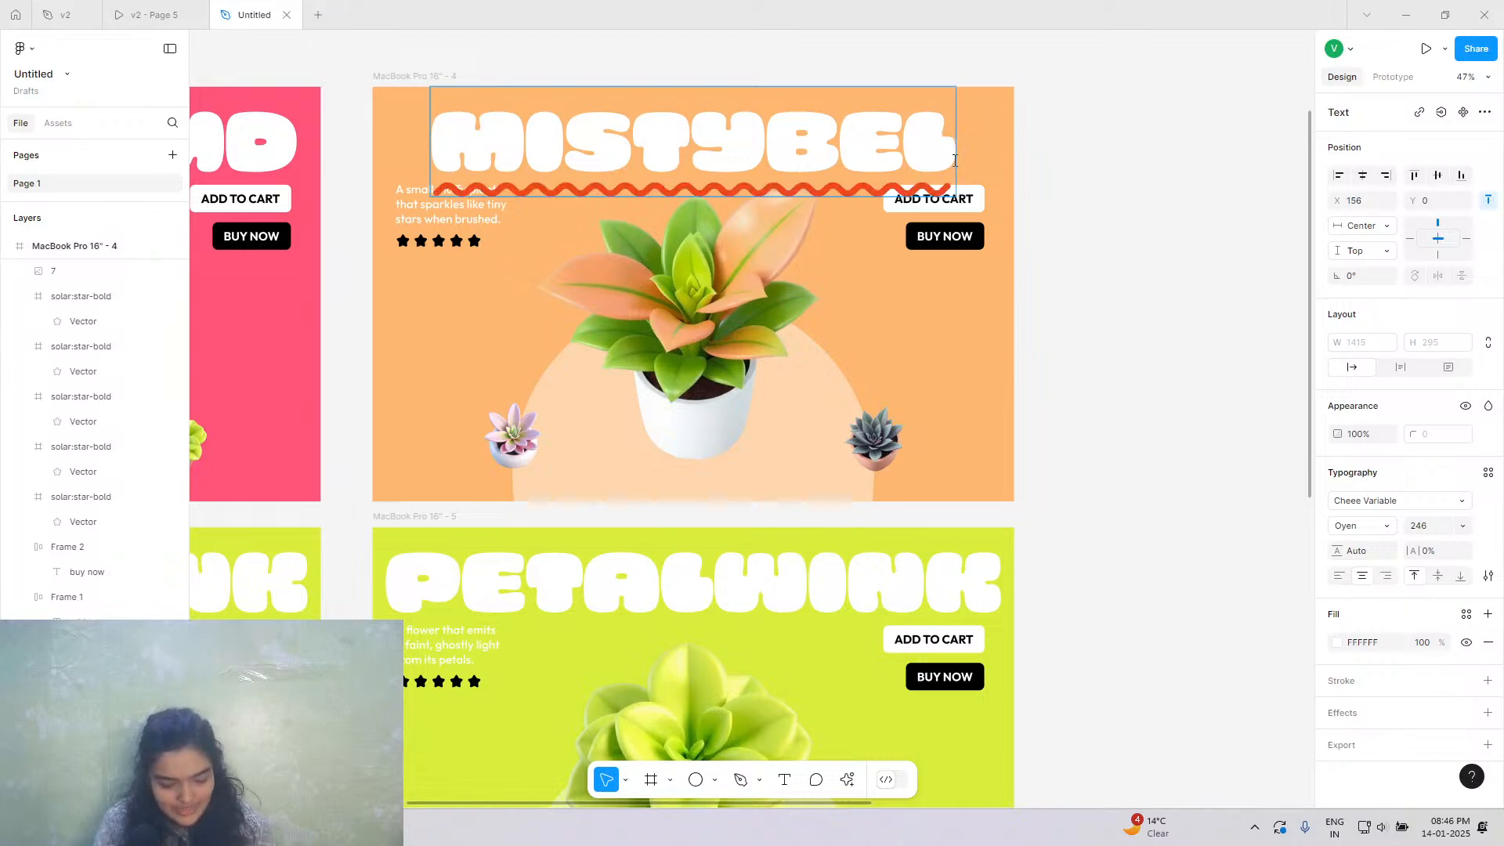
type("l")
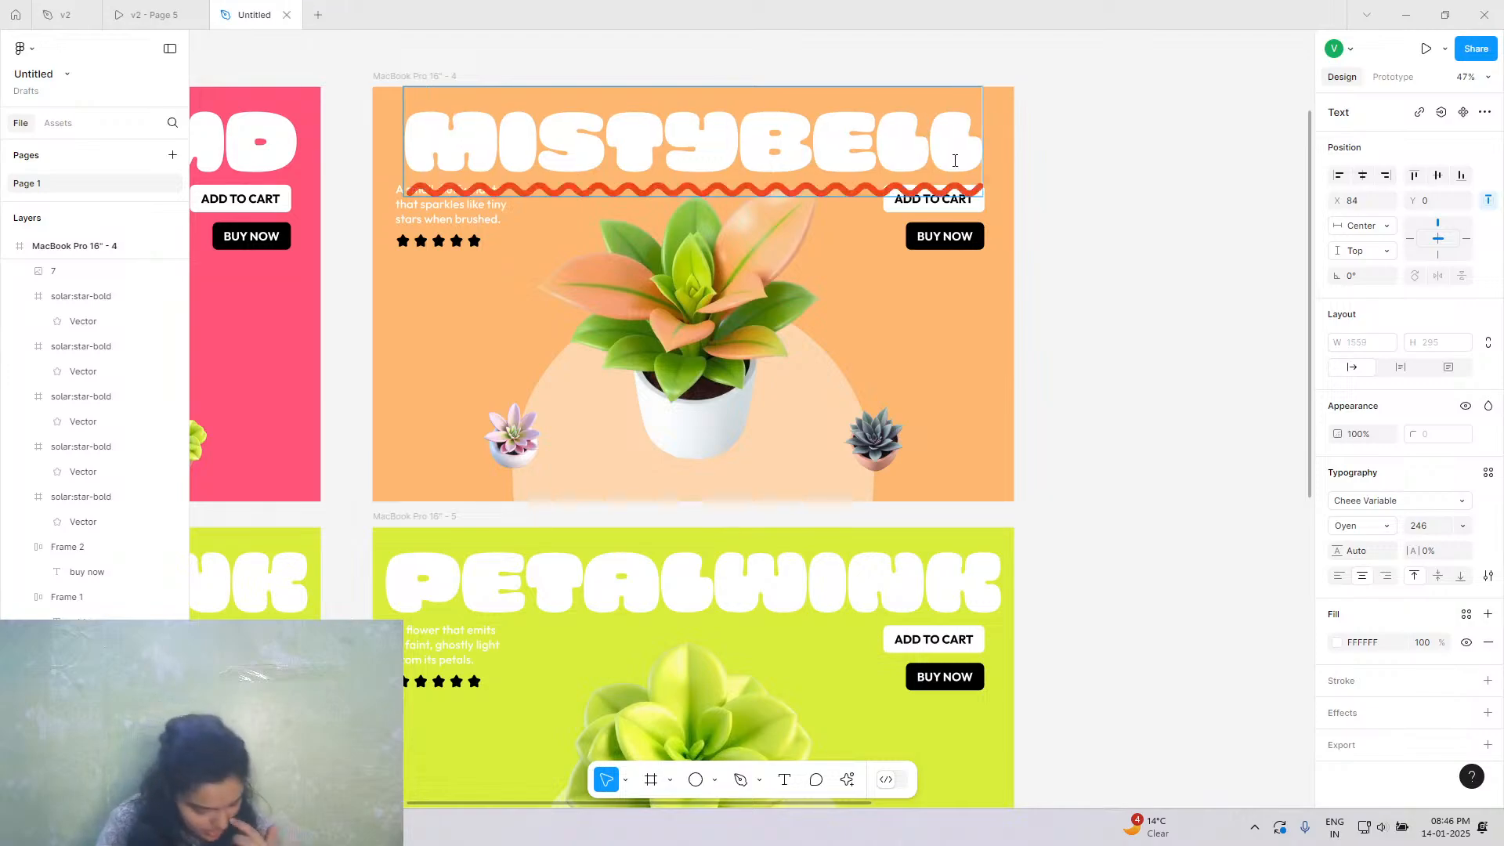
key("Escape")
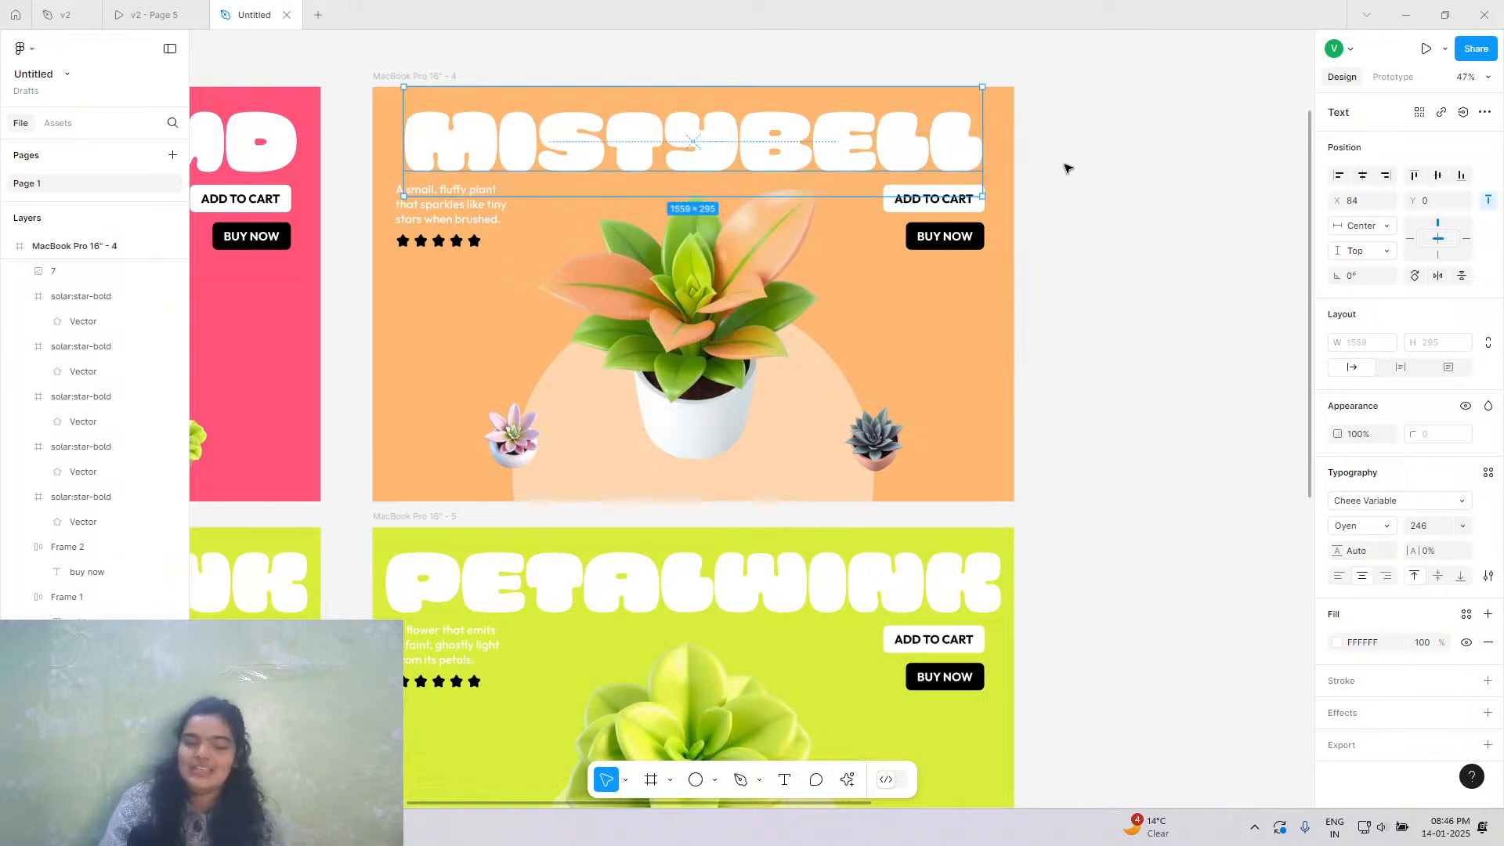
Copy the Mistybell description from the v2 file and paste it with matched style over the description in MacBook Pro 16" - 4.
left_click(141, 14)
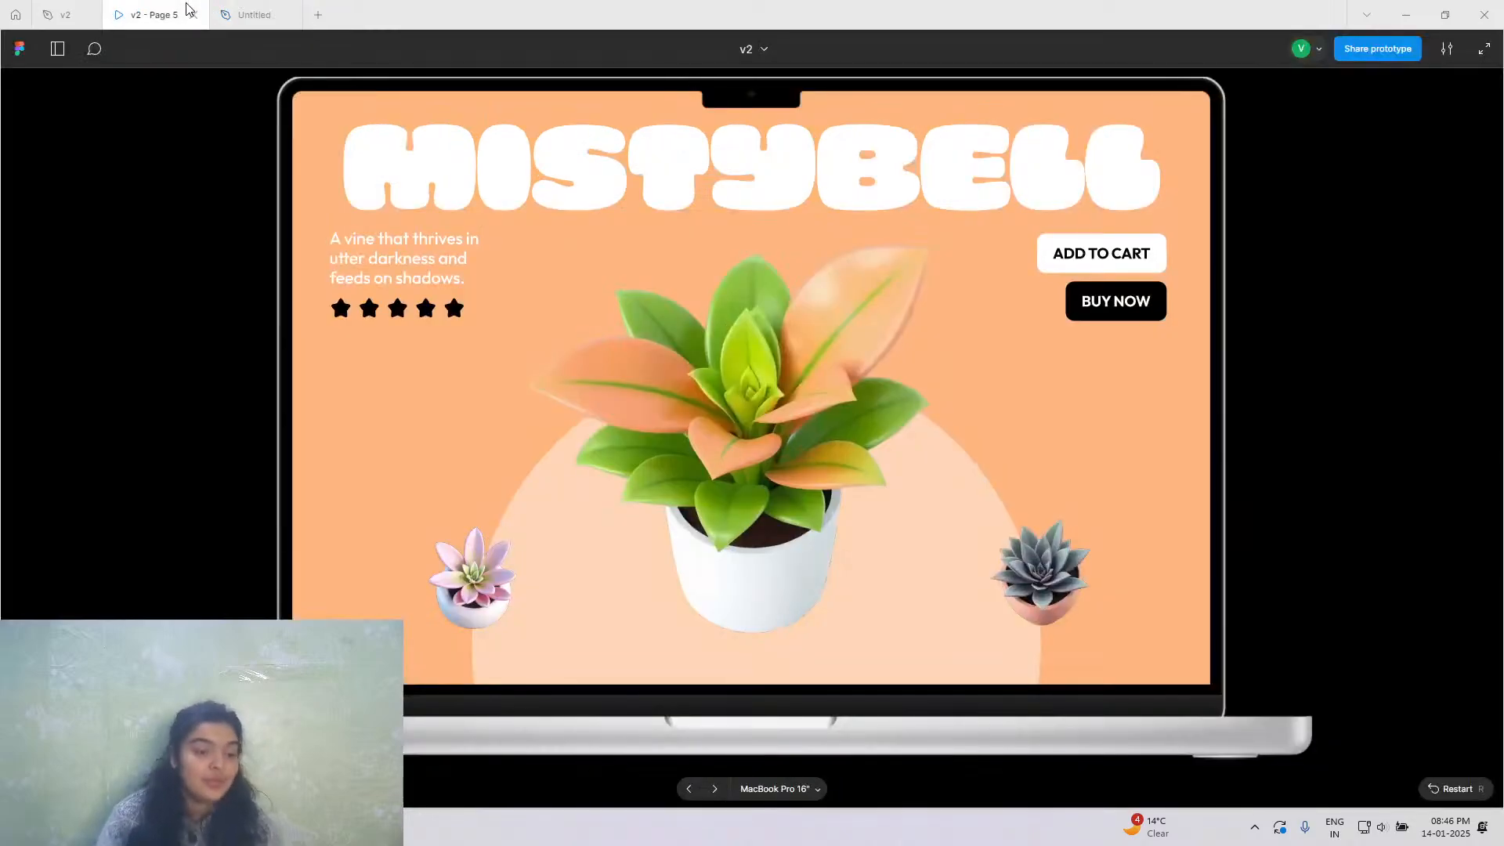
left_click(77, 6)
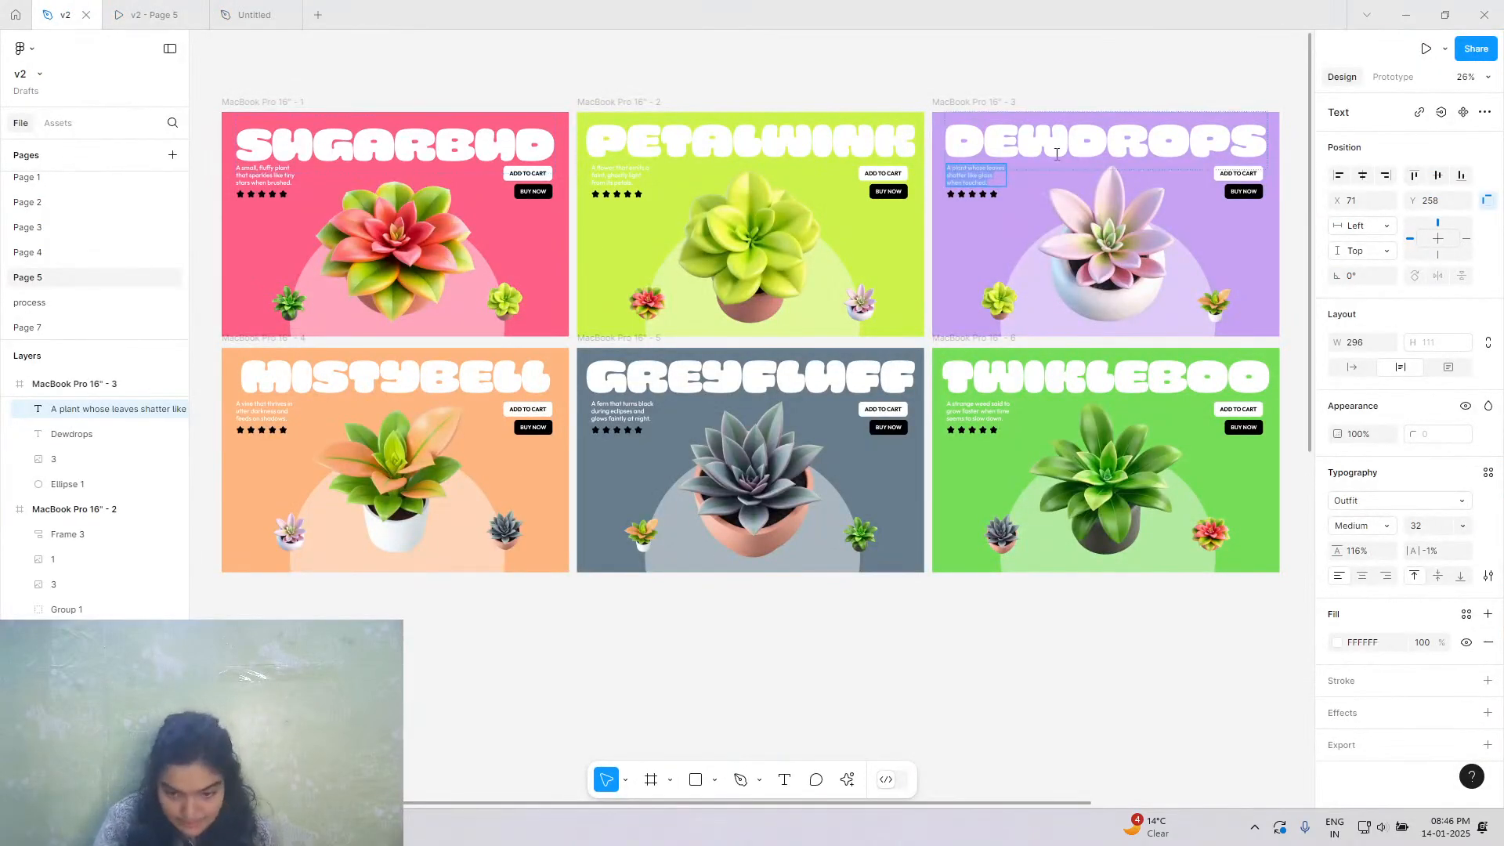
triple_click(288, 416)
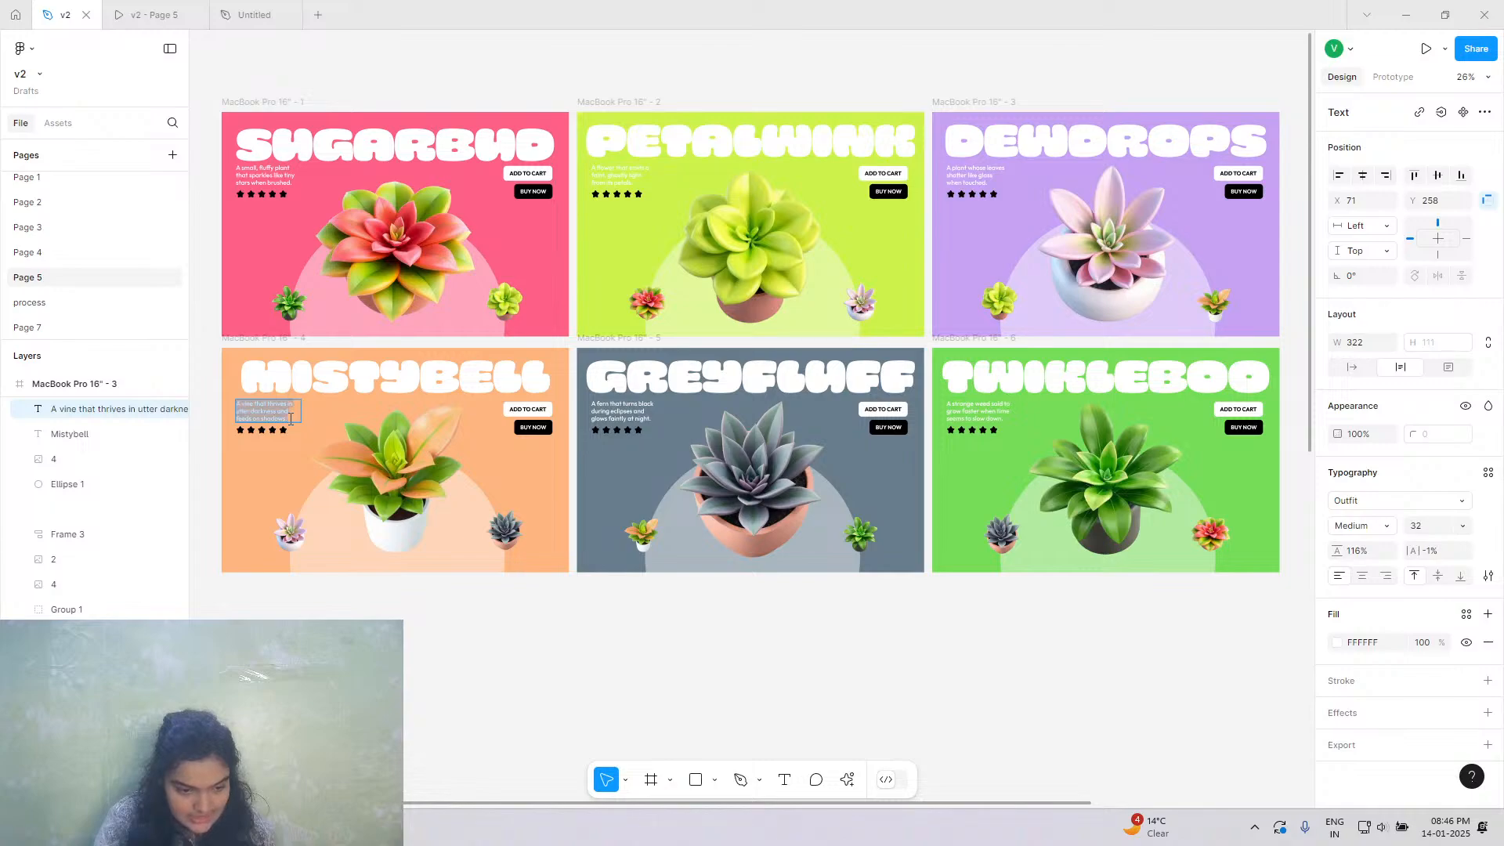
right_click(288, 416)
left_click(311, 429)
left_click(253, 14)
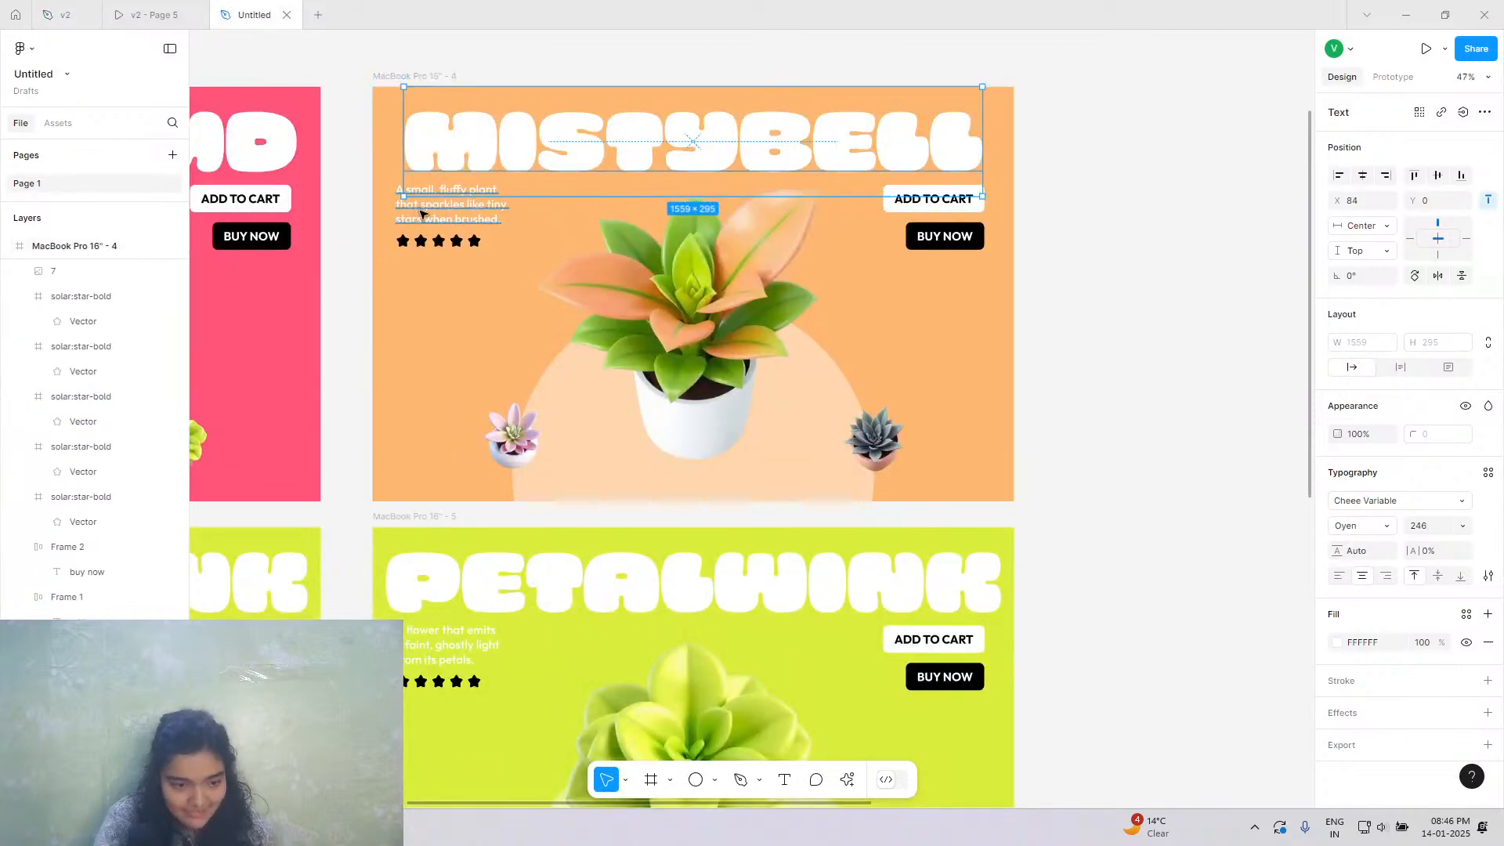
triple_click(419, 210)
right_click(420, 210)
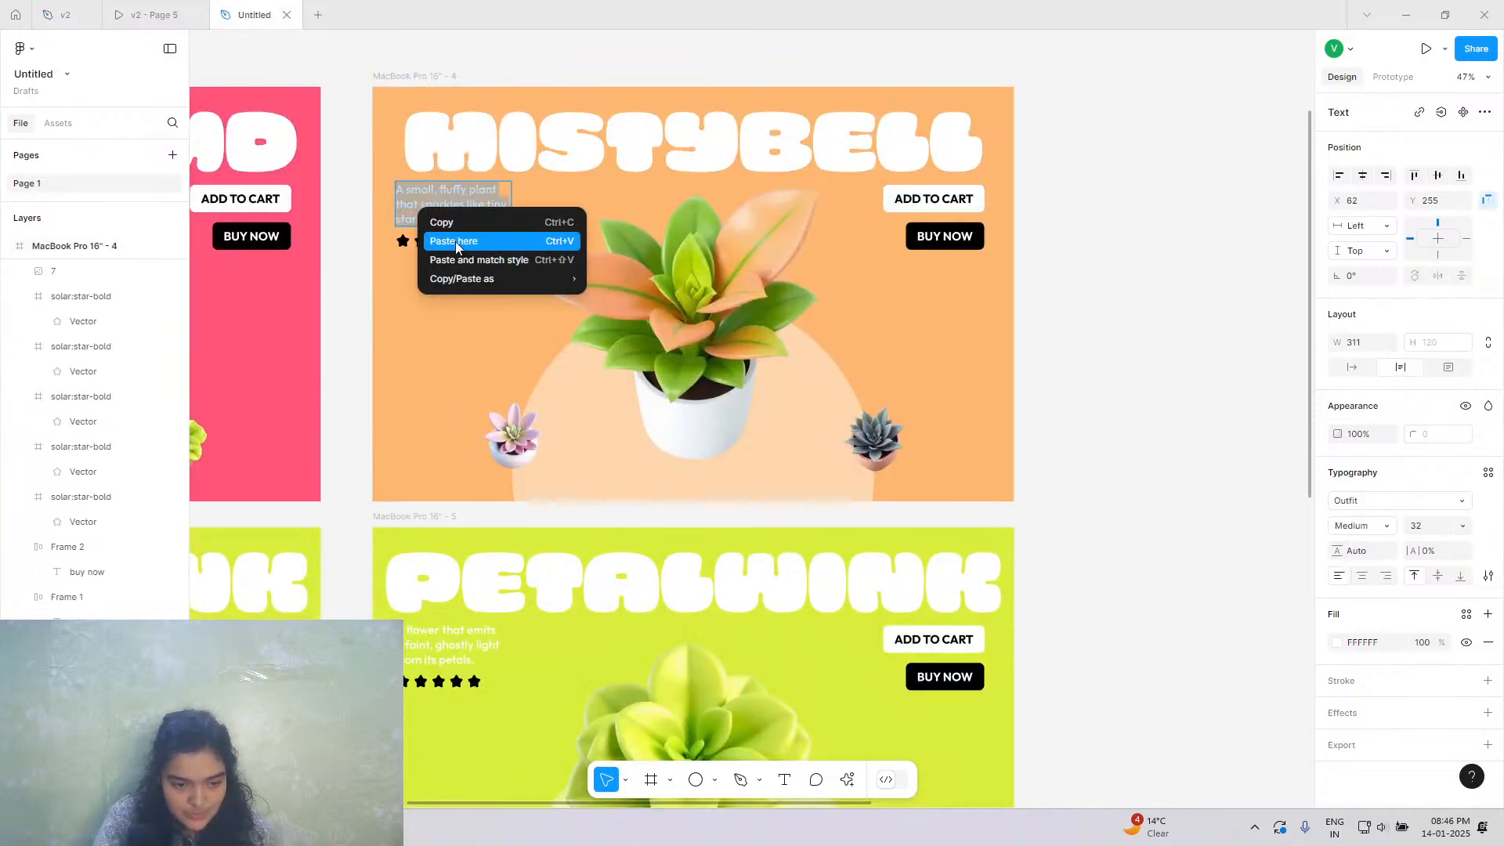
left_click(452, 260)
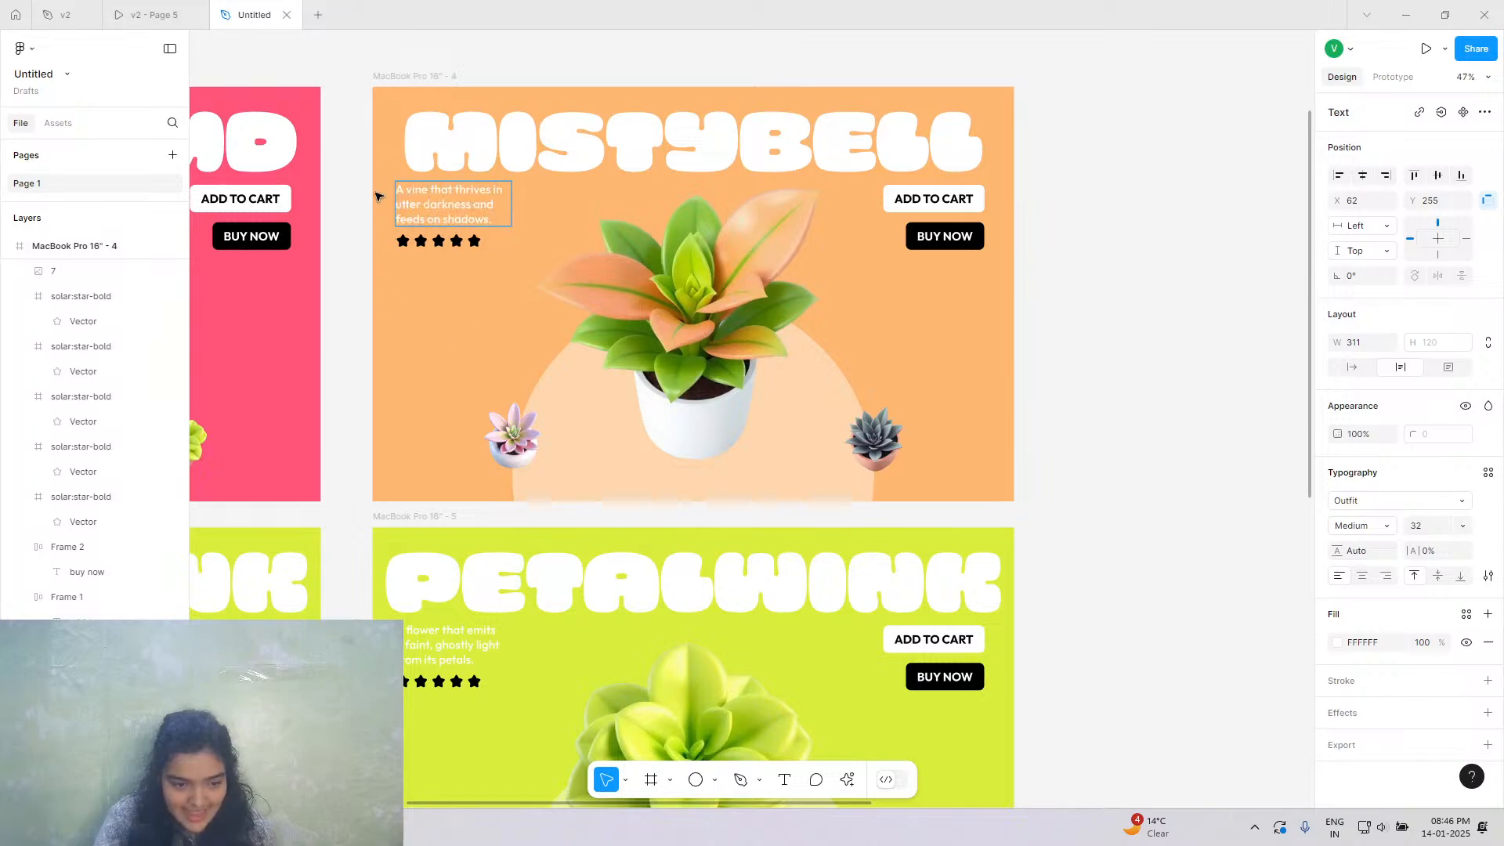
Compare the Mistybell frame's description and colours with the v2 design file and its prototype.
scroll(379, 194, "up", 5)
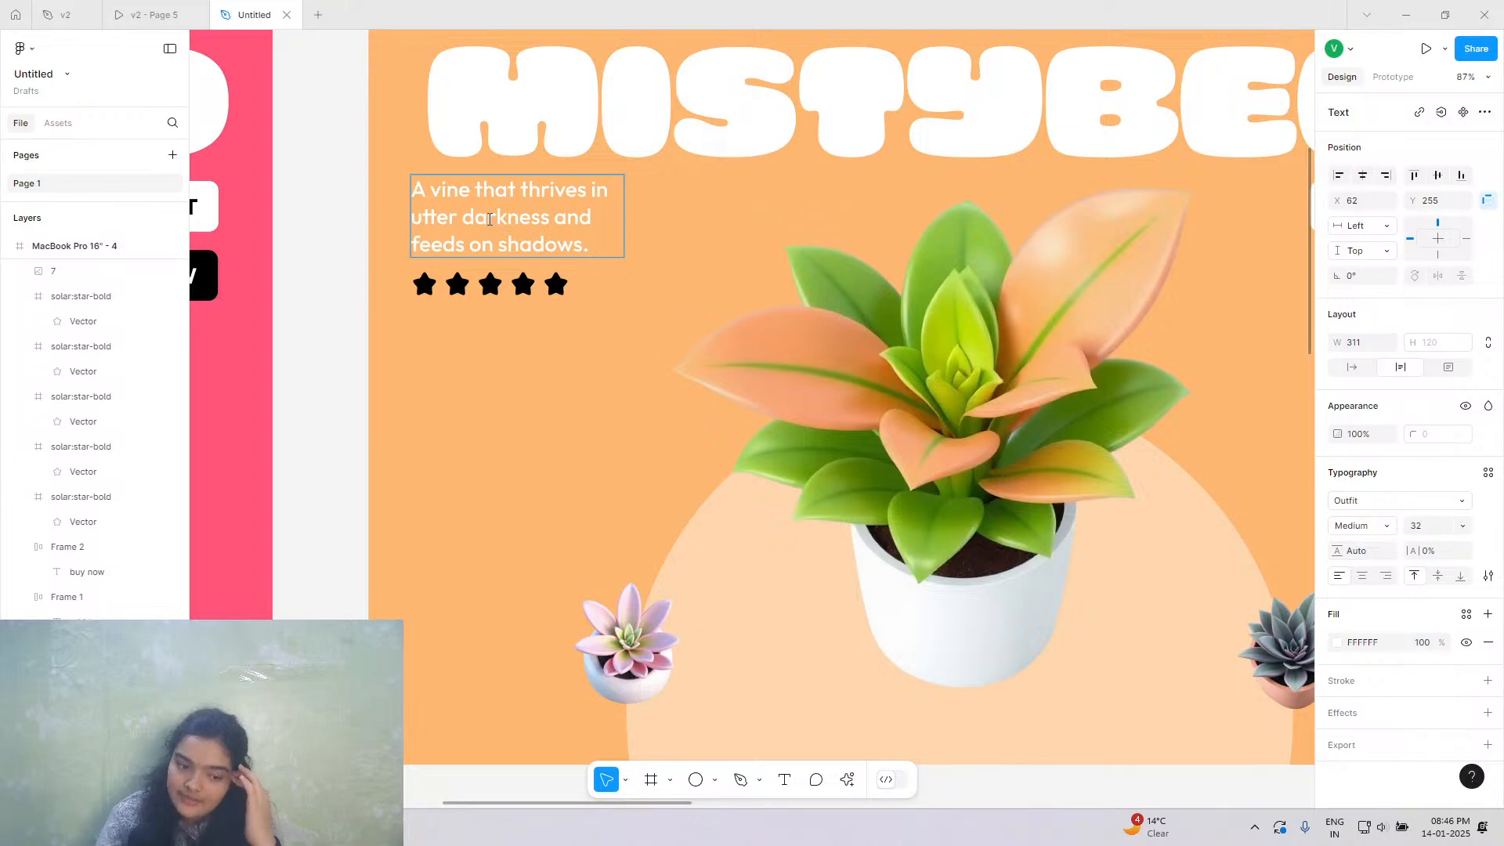
left_click(152, 14)
left_click(78, 15)
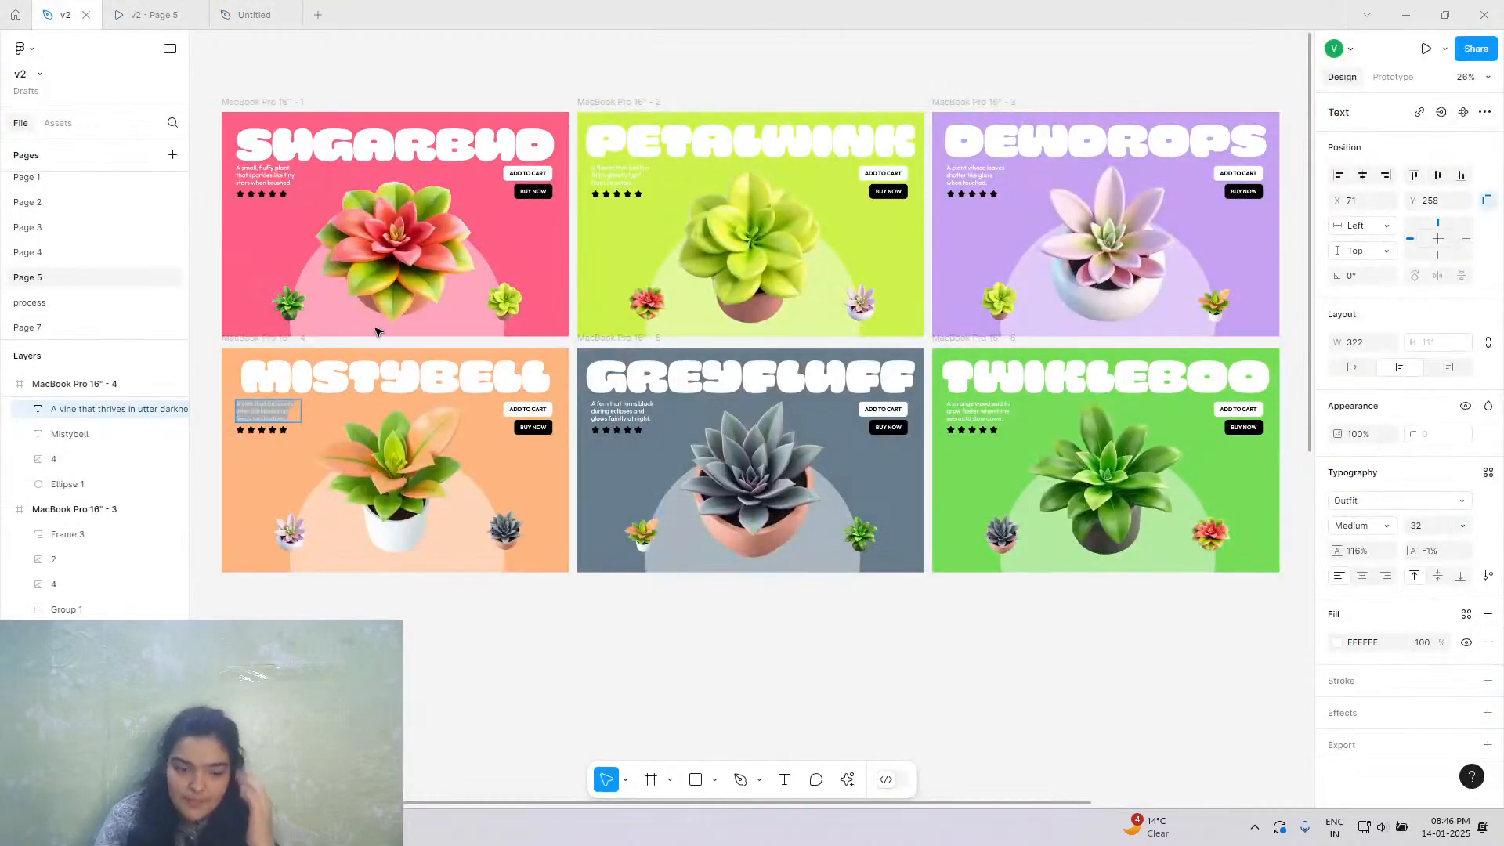
key("Escape")
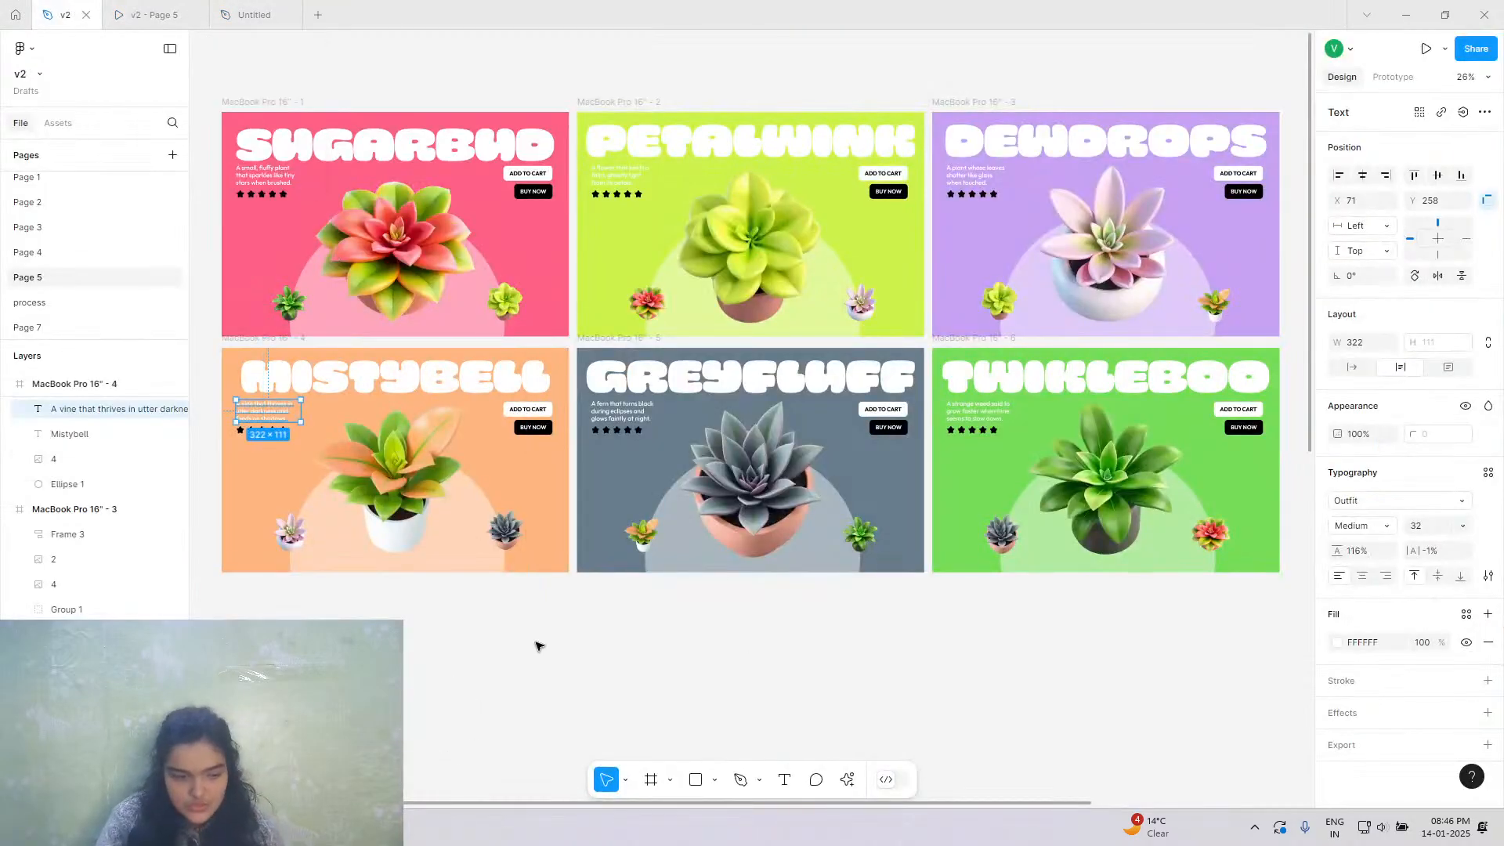
left_click(535, 646)
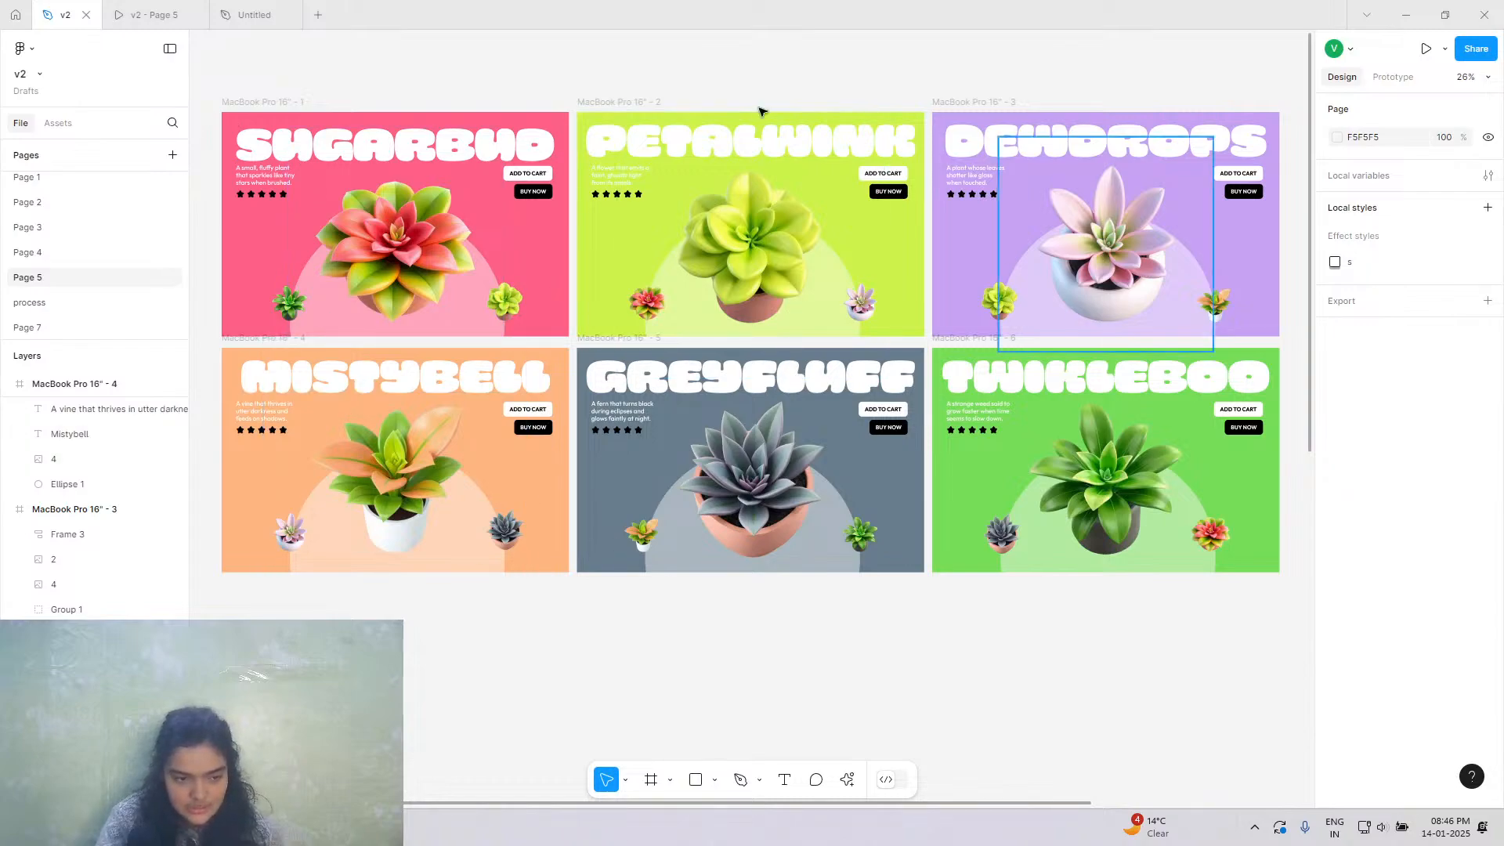
left_click(157, 15)
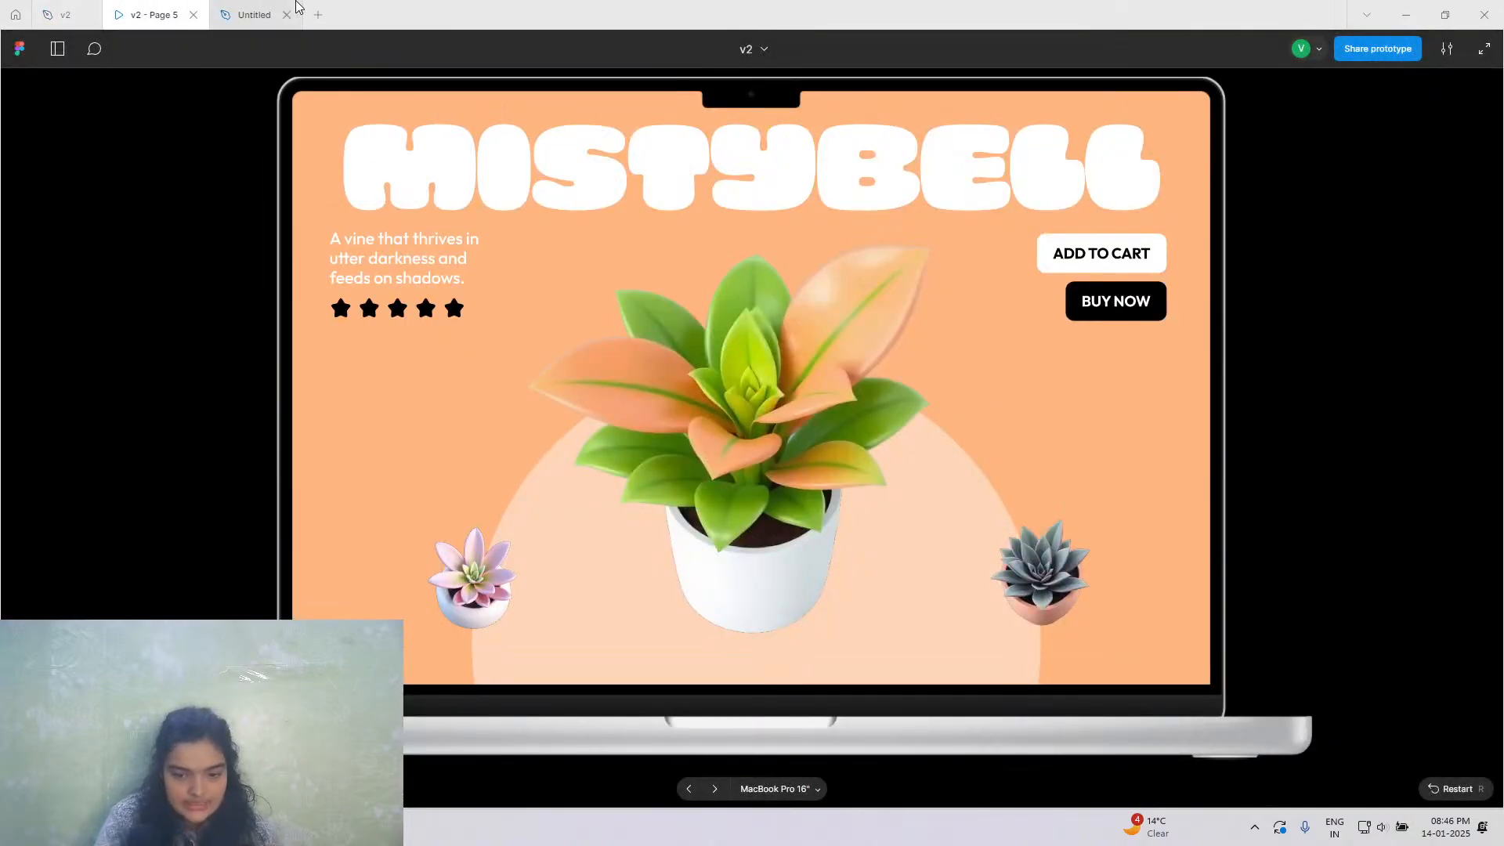
left_click(255, 14)
Place a copy of the large grey succulent over the yellow-green plant in MacBook Pro 16" - 5, at X 301 and Y 65.
scroll(617, 577, "down", 5)
scroll(615, 510, "down", 10)
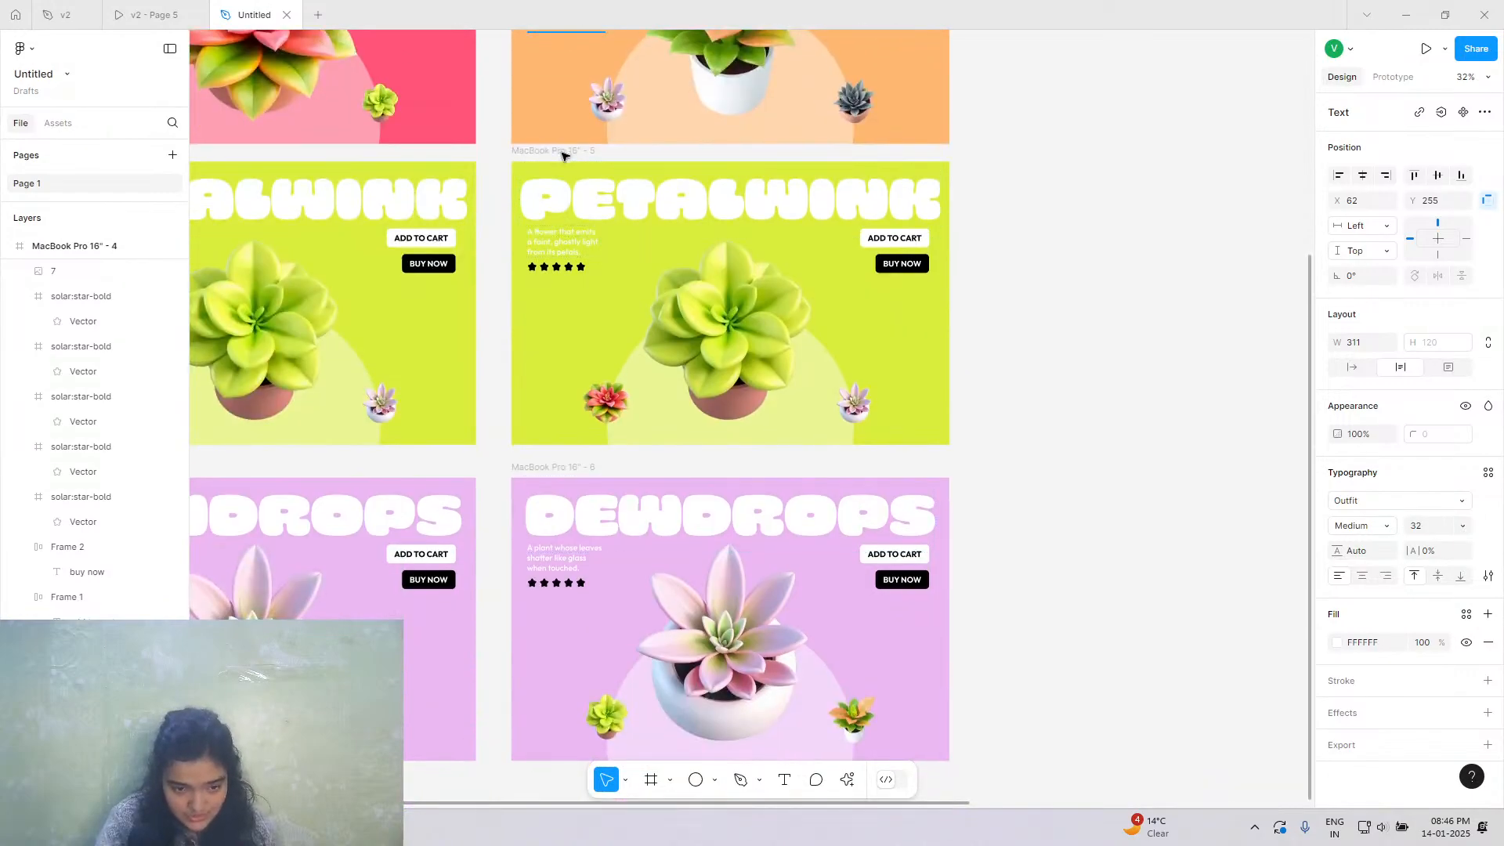
scroll(650, 166, "down", 3)
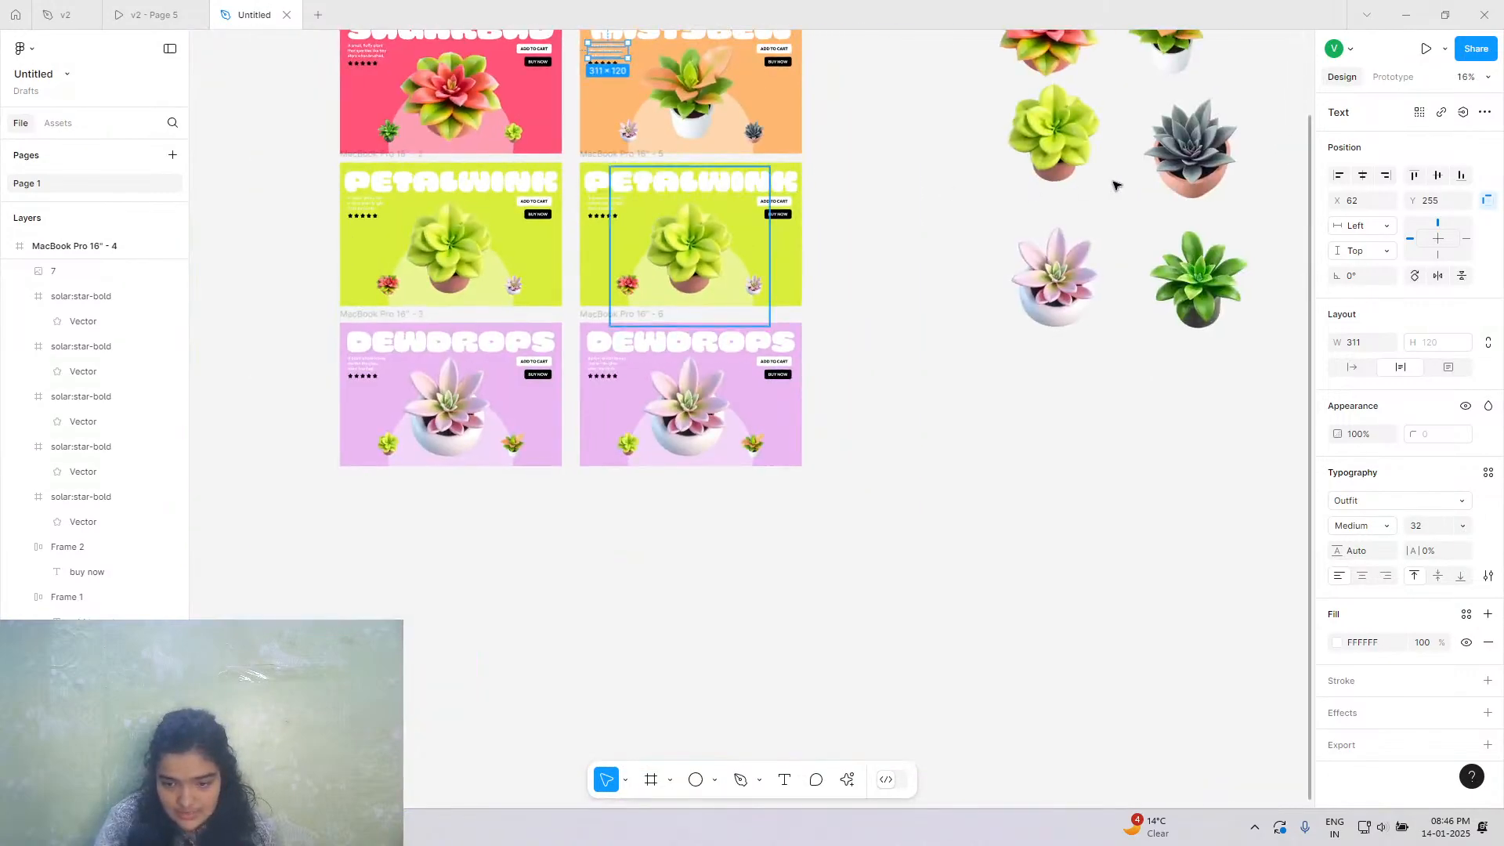
left_click(1190, 157)
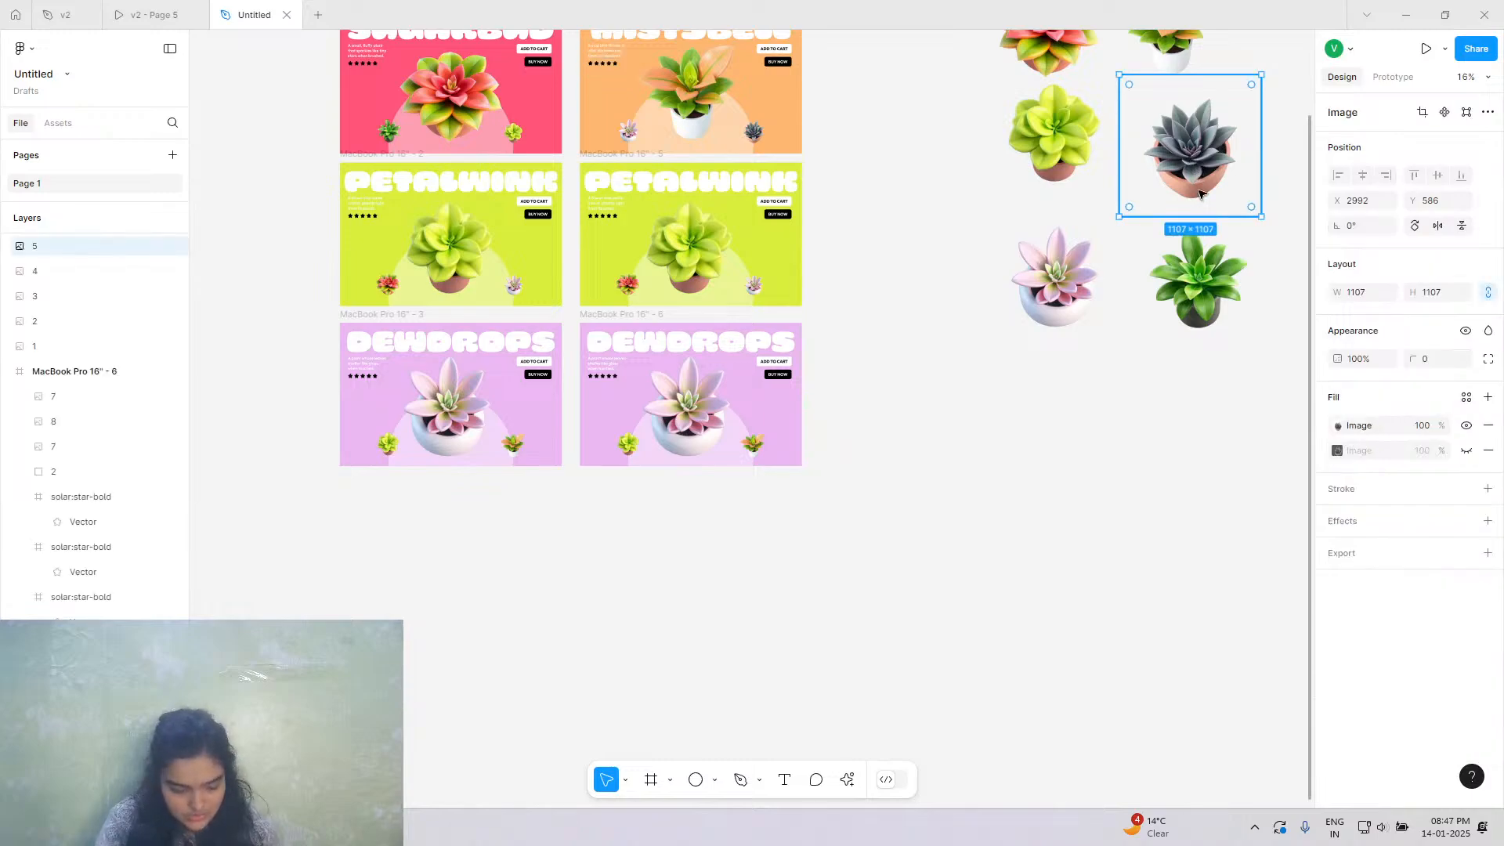
key("ctrl+v")
left_click_drag(1206, 190, 706, 280)
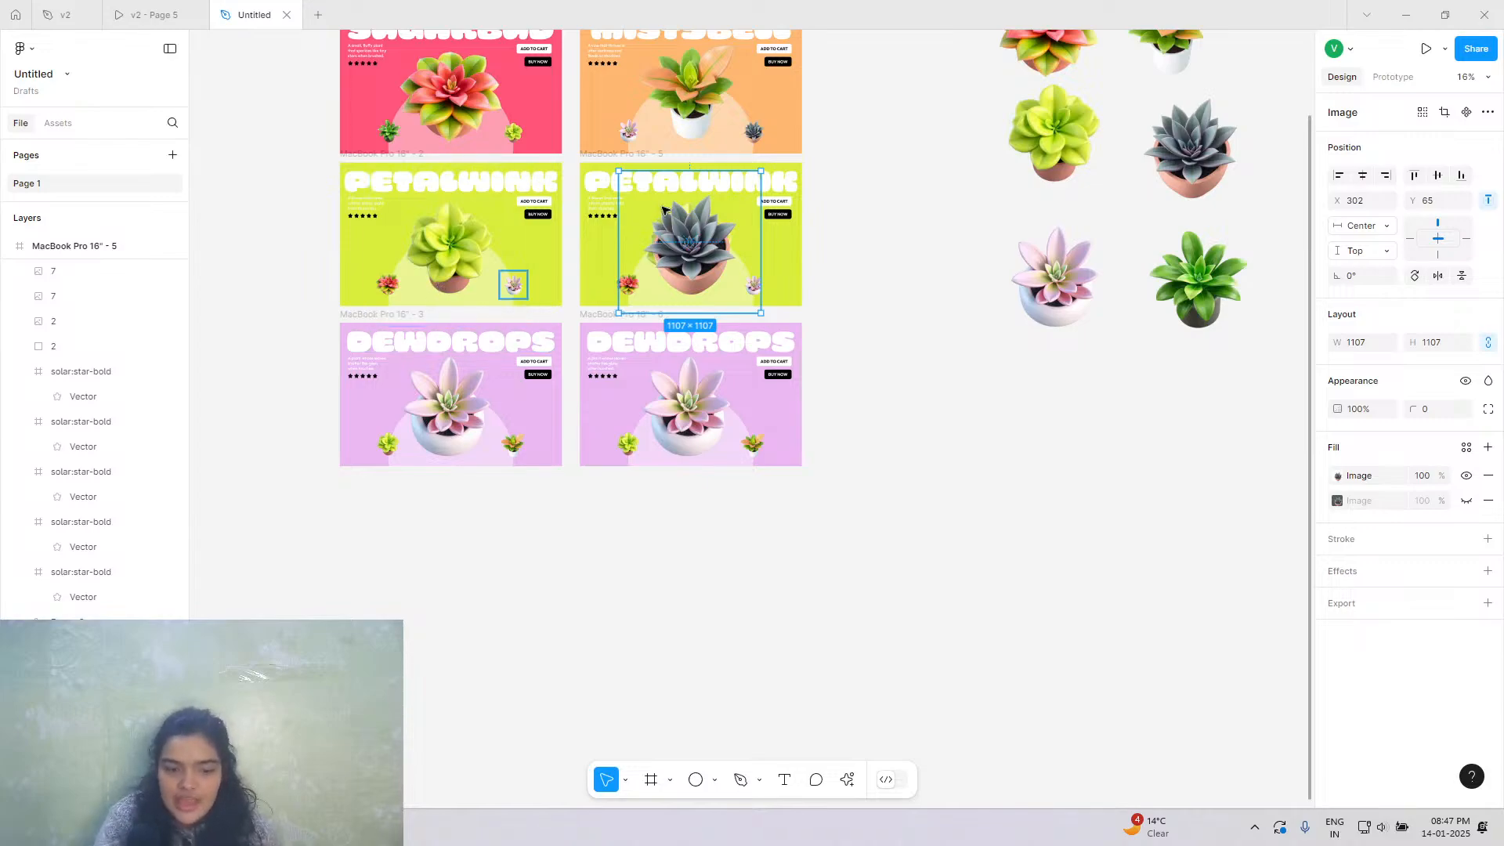
scroll(658, 213, "up", 5)
key("Left")
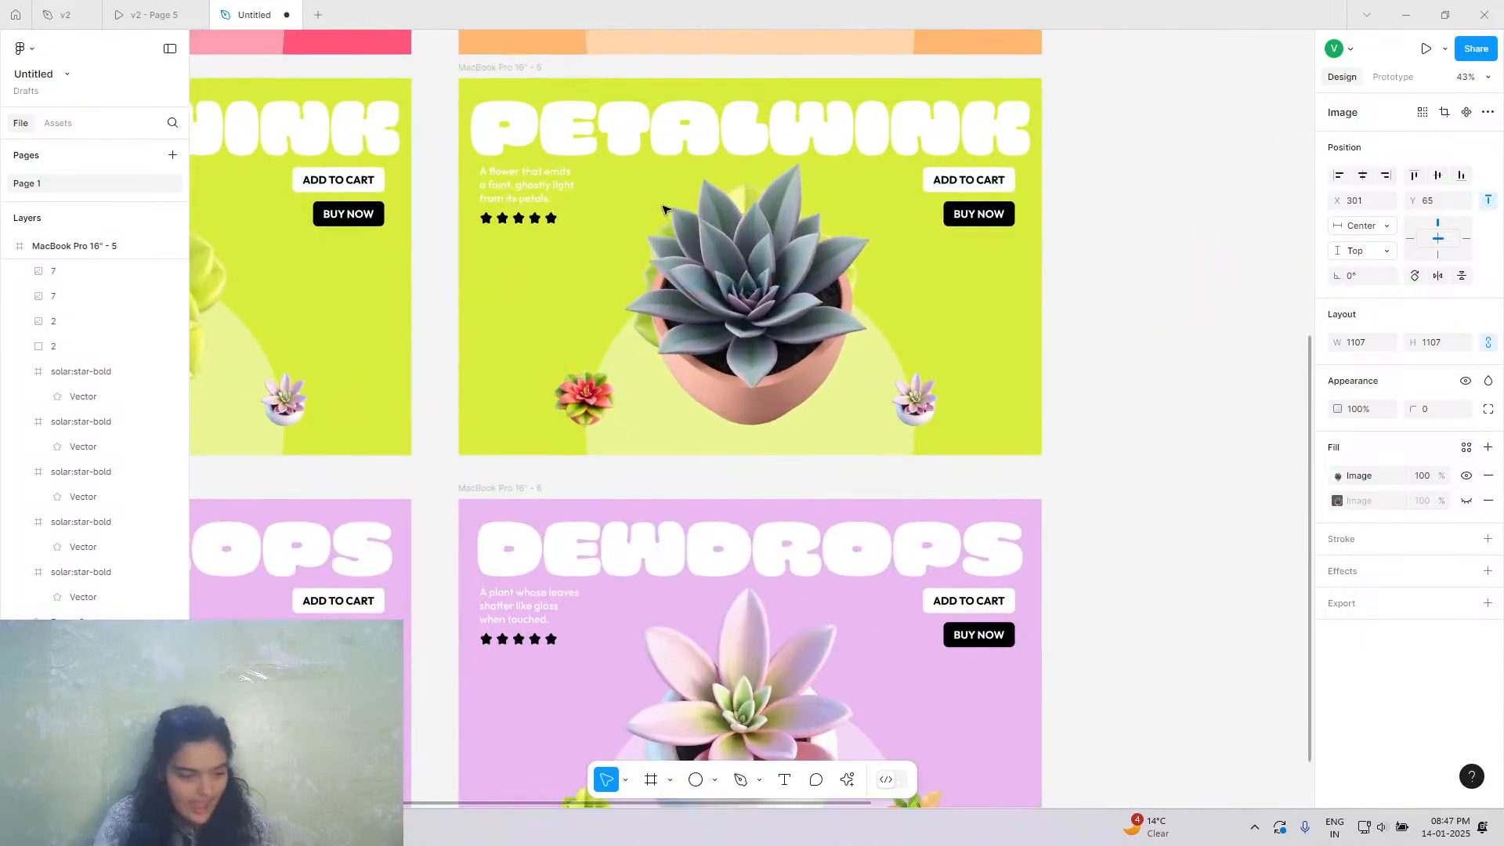
Delete the large yellow-green plant behind the grey succulent in MacBook Pro 16" - 5.
scroll(111, 571, "up", 5)
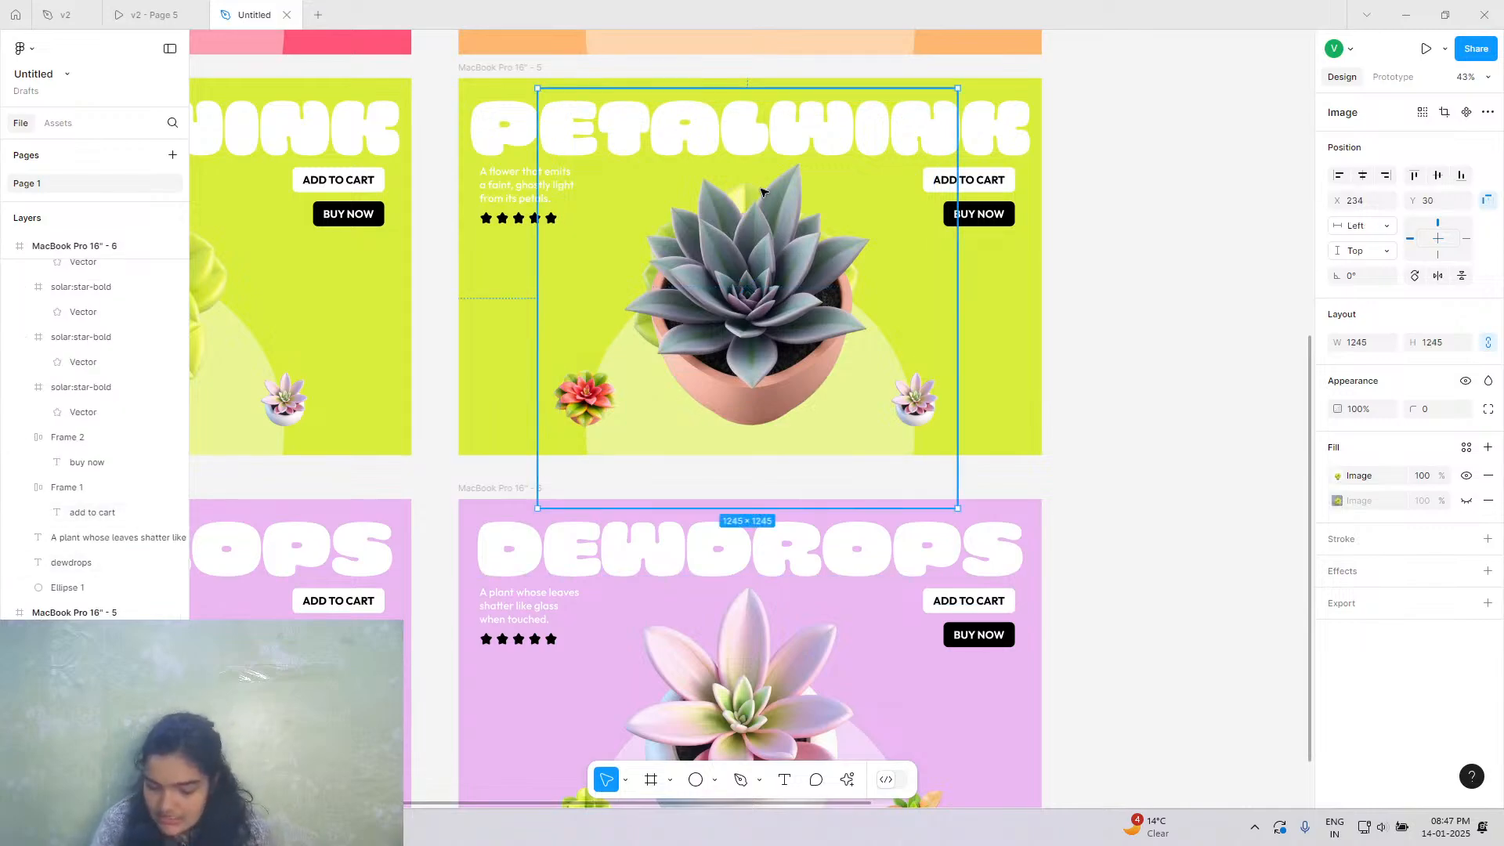
key("Escape")
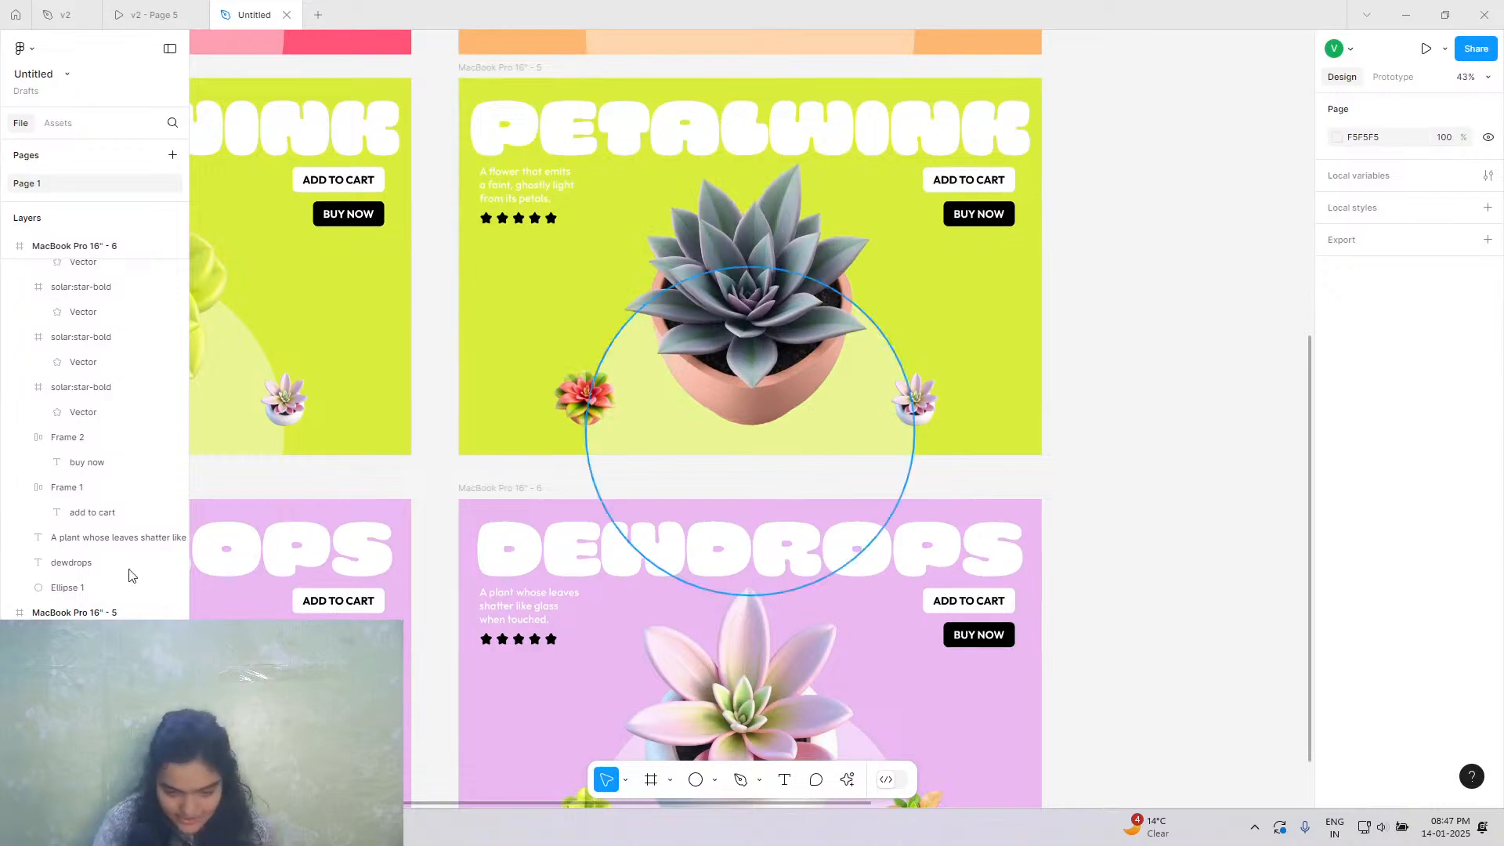
Place a copy of the large orange-and-green plant image inside the Petalwink frame, MacBook Pro 16" - 5.
scroll(1074, 400, "down", 3)
scroll(1074, 400, "right", 5)
scroll(1075, 400, "right", 2)
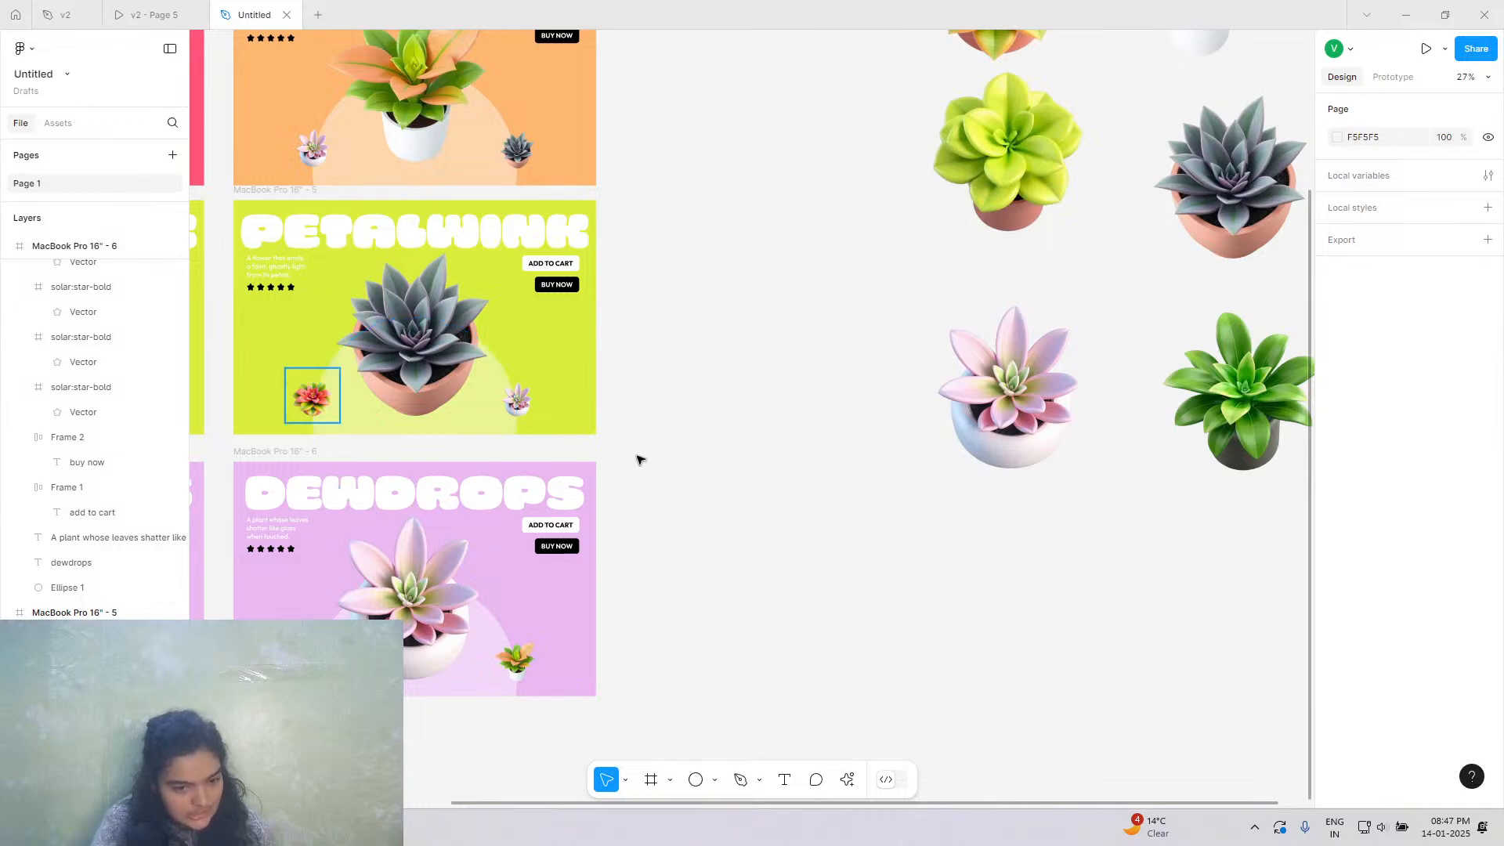
left_click(1183, 50)
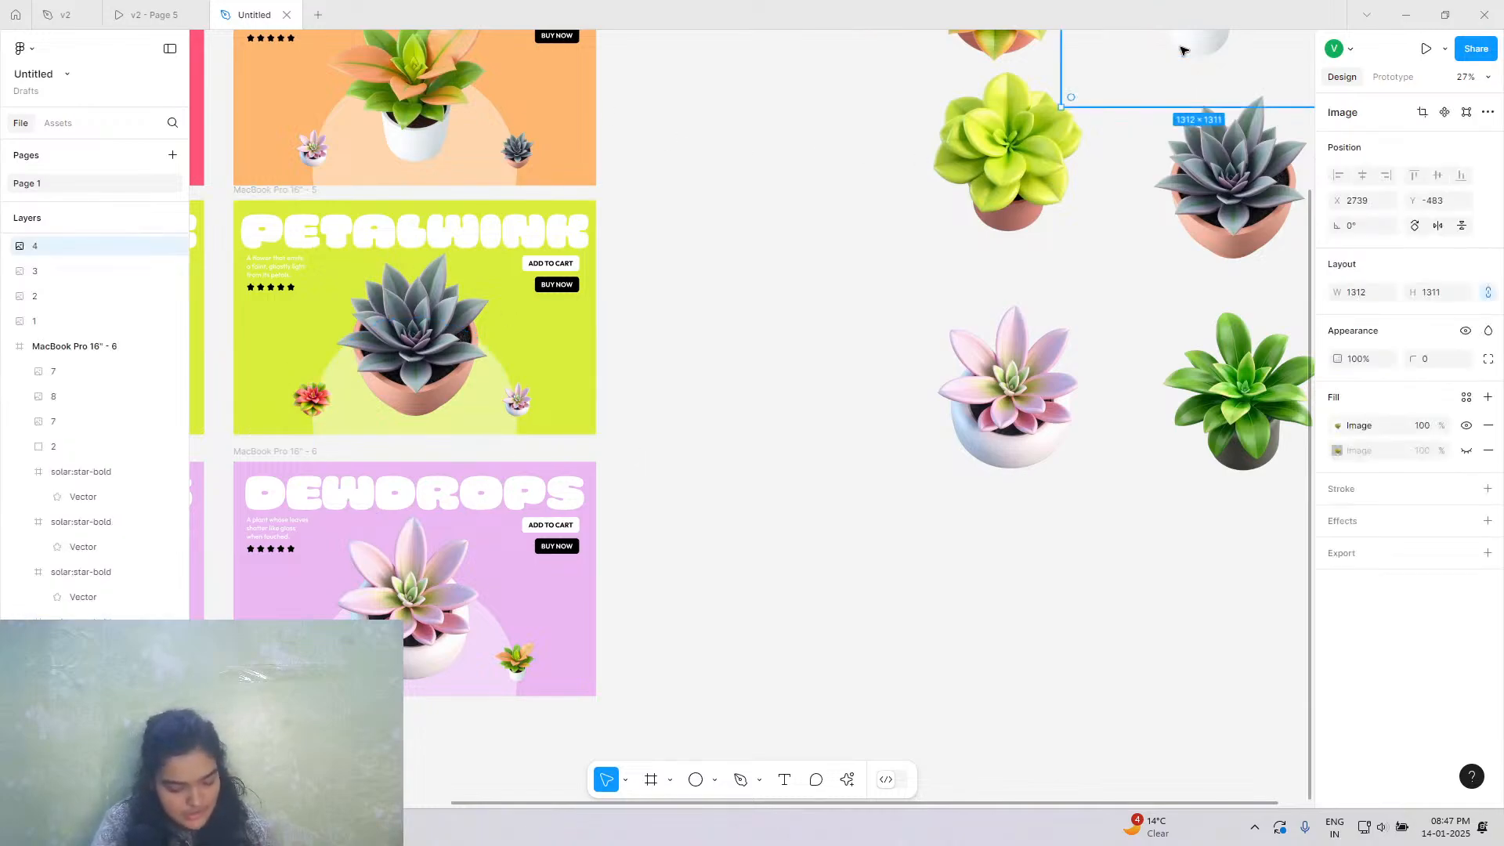
left_click_drag(1192, 40, 250, 415)
Shrink the orange-and-green plant copy to 278 × 278 and place it over the small red plant at X 238, Y 800.
scroll(248, 413, "up", 6)
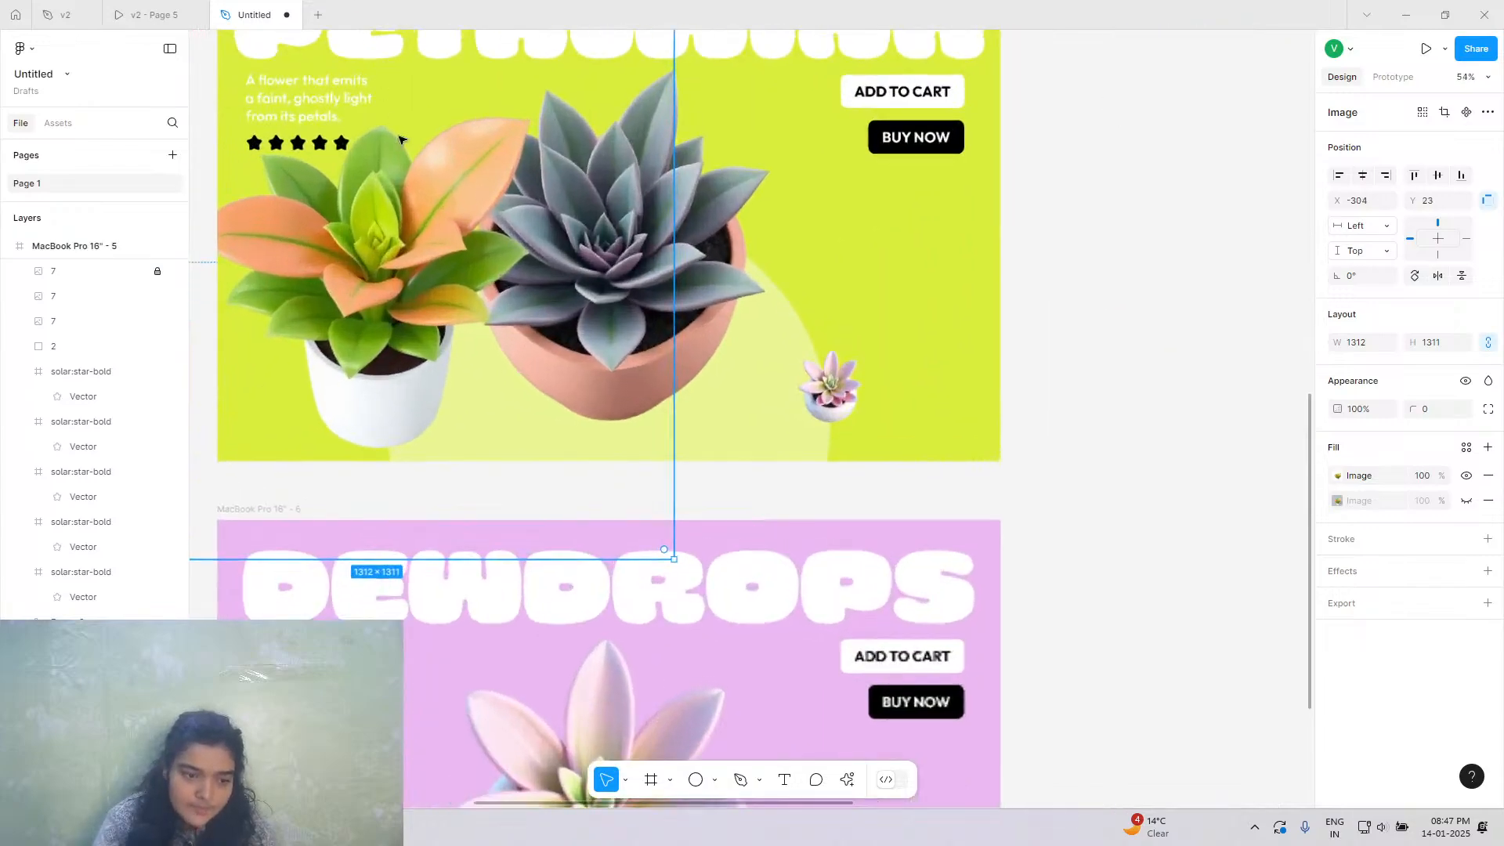
left_click_drag(701, 270, 439, 392)
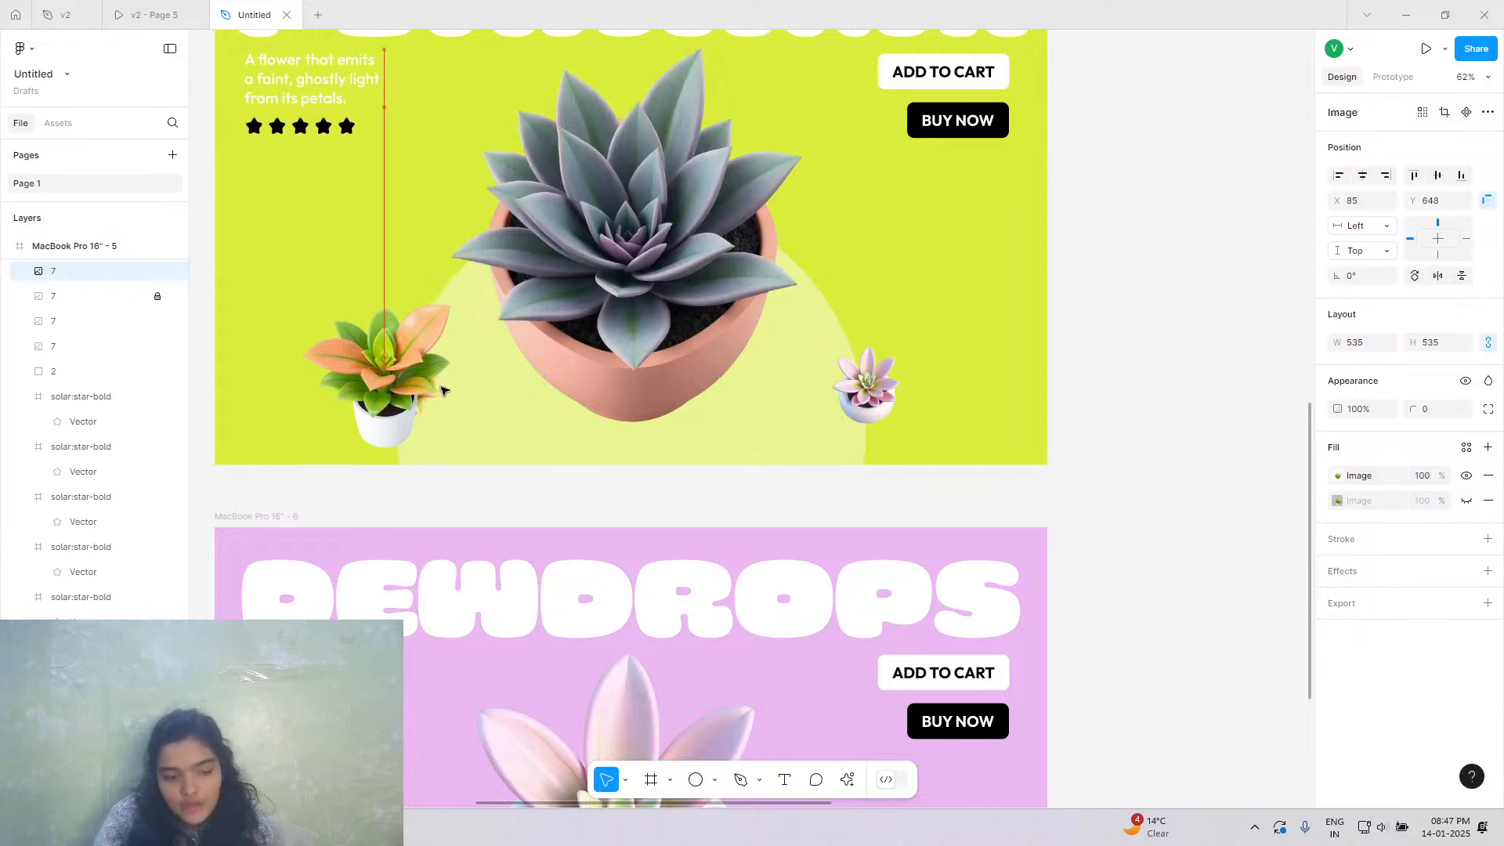
left_click_drag(405, 239, 384, 362)
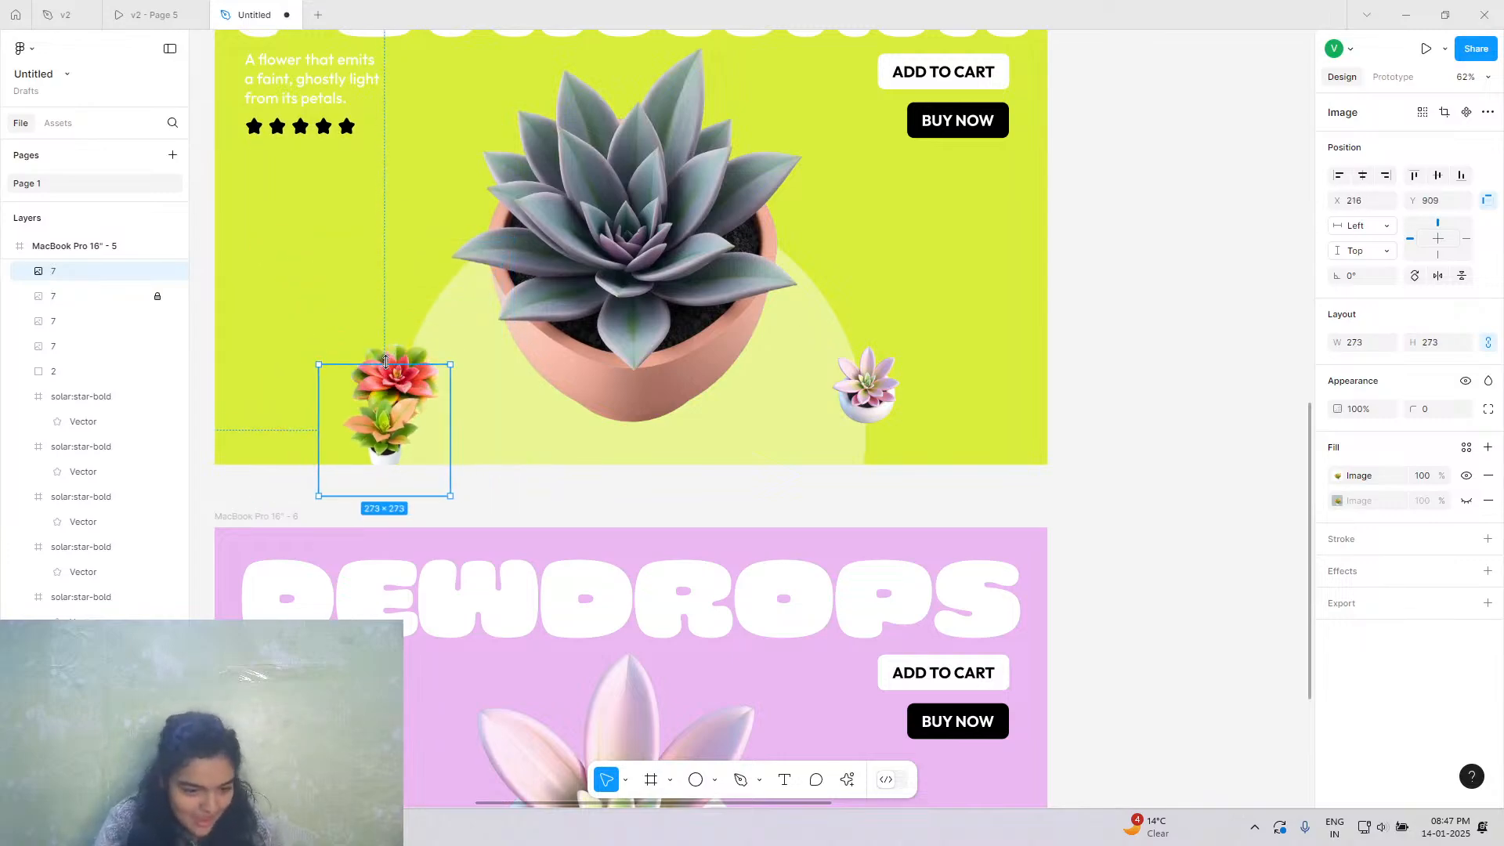
left_click_drag(394, 423, 400, 385)
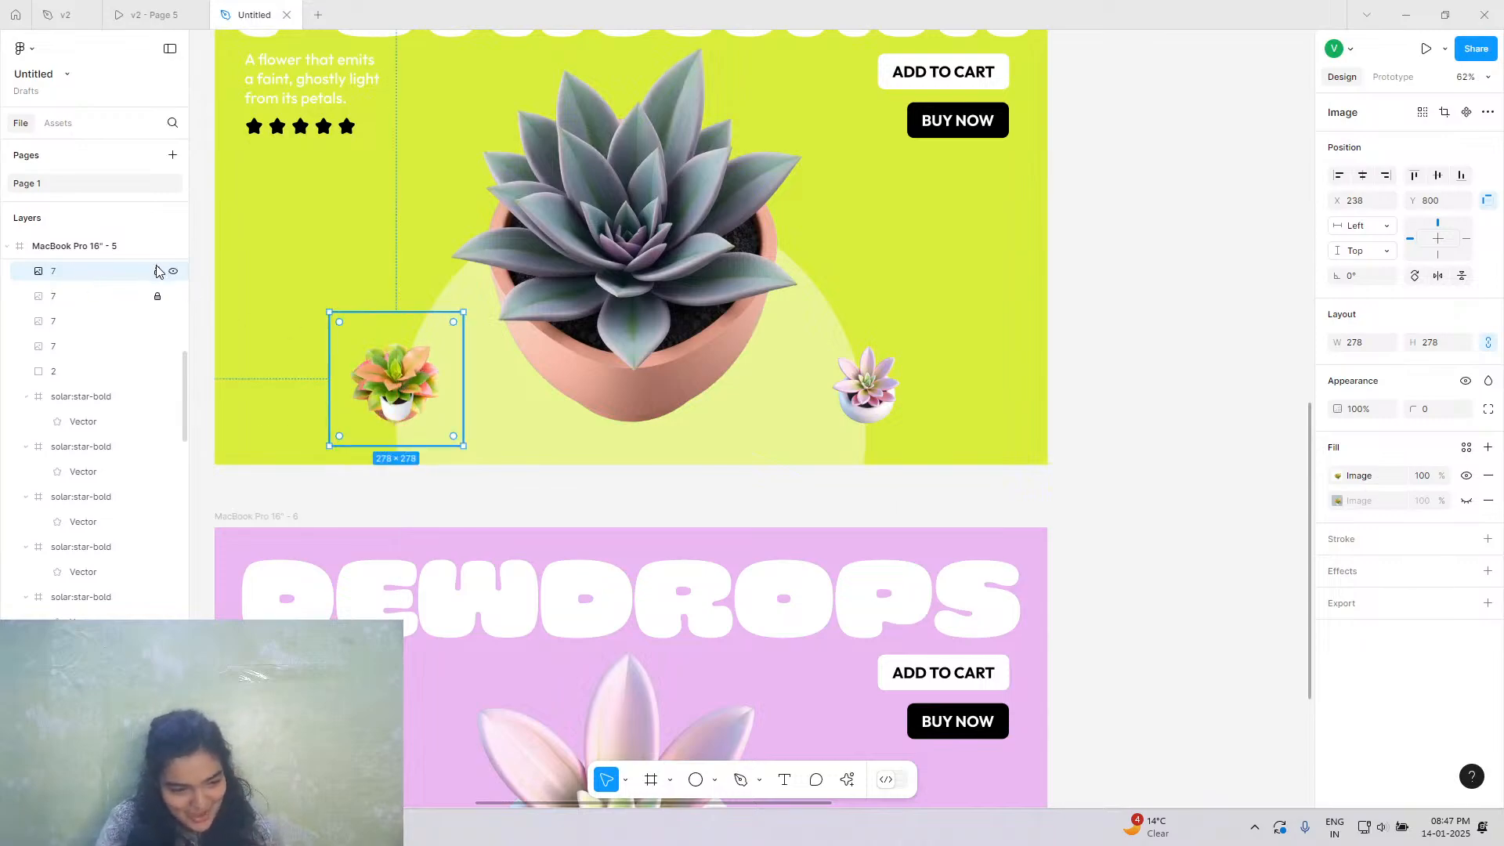
Lock the small orange-and-green plant and delete the small red plant behind it in MacBook Pro 16" - 5.
left_click(157, 272)
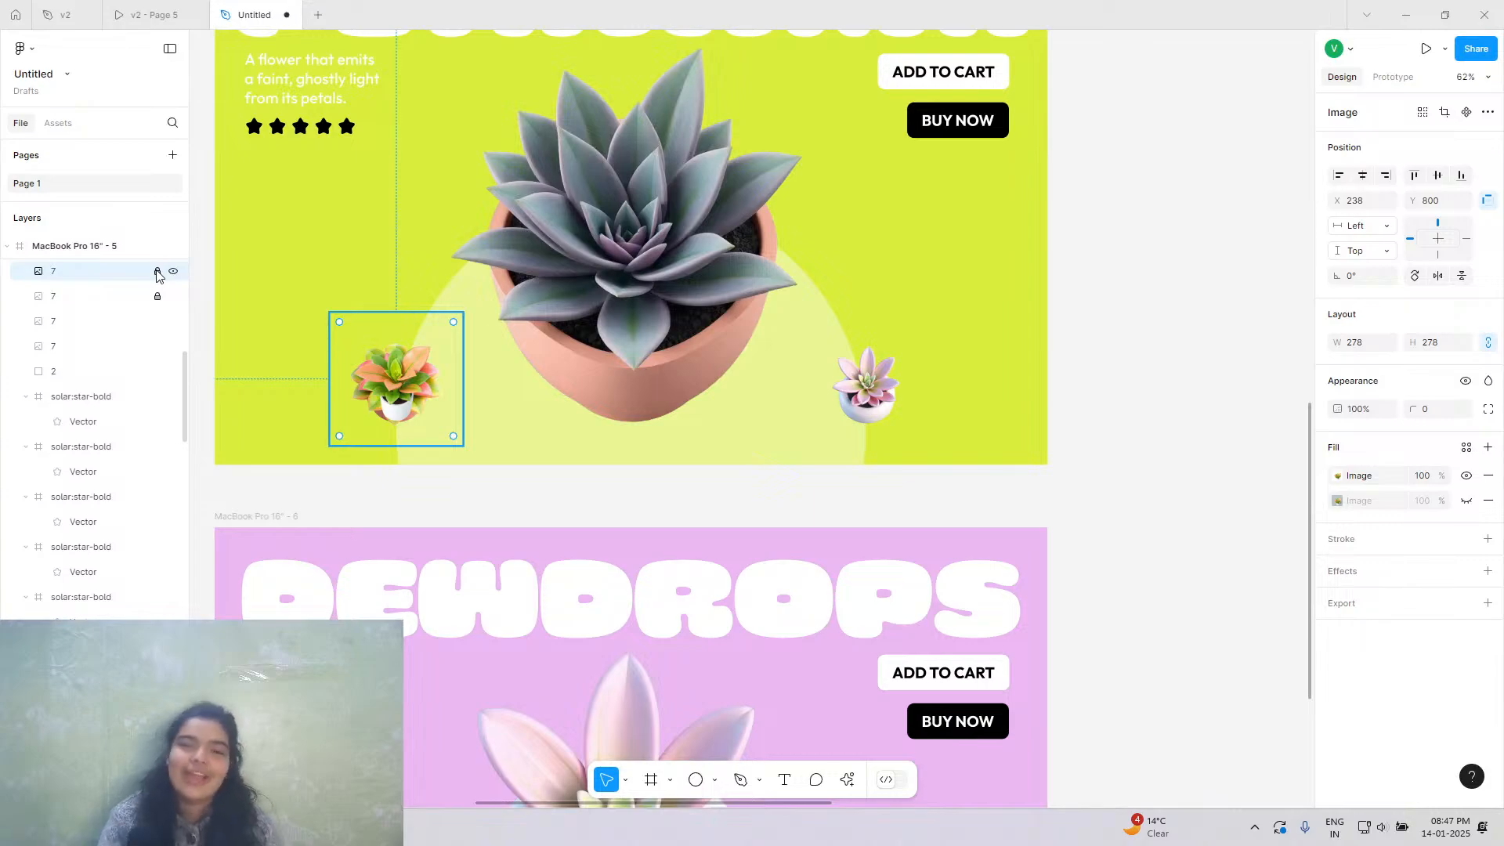
left_click(111, 341)
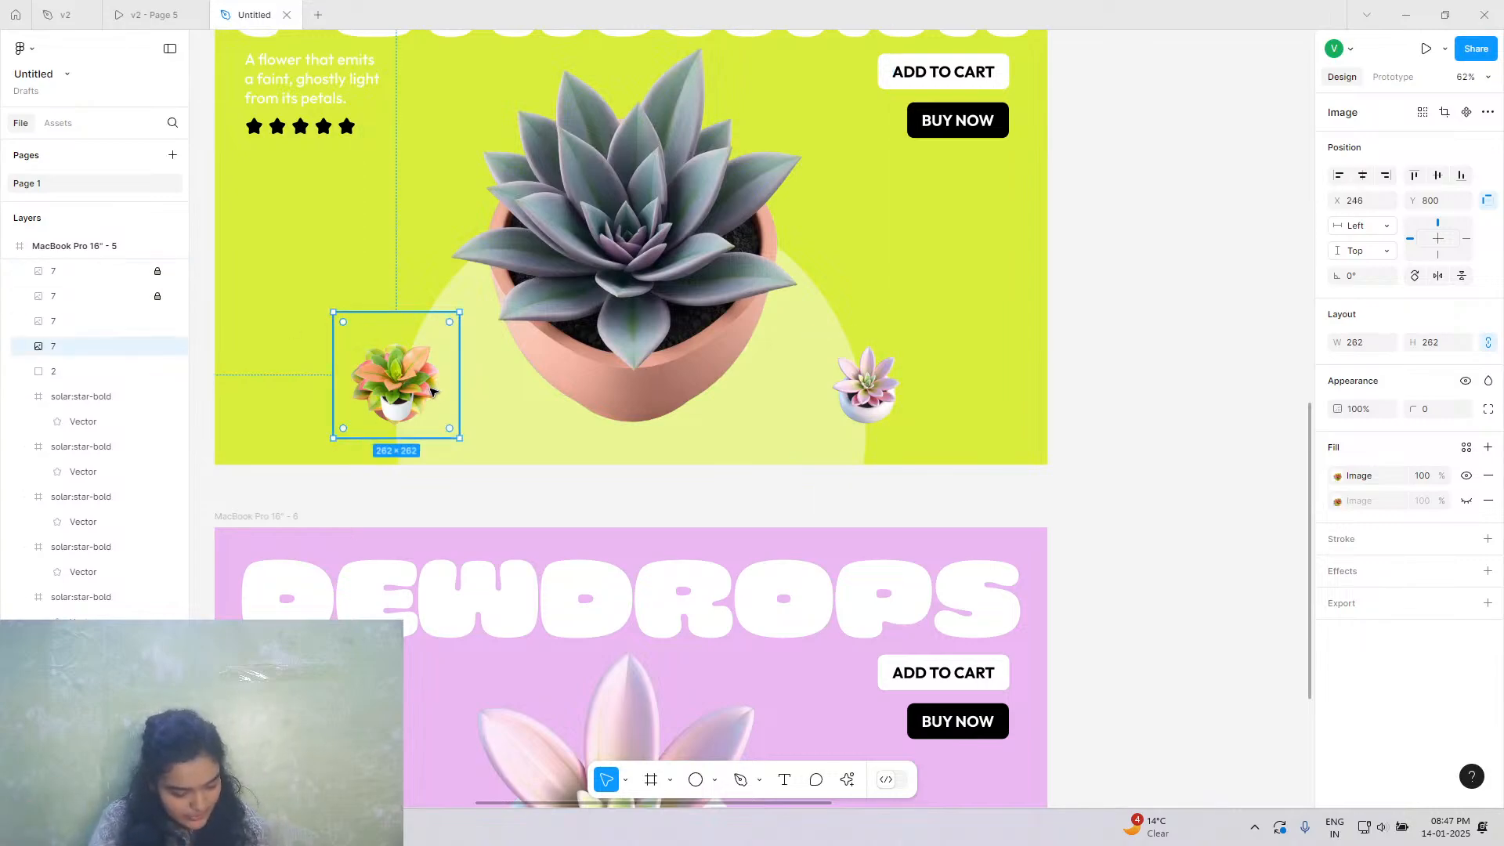
key("Delete")
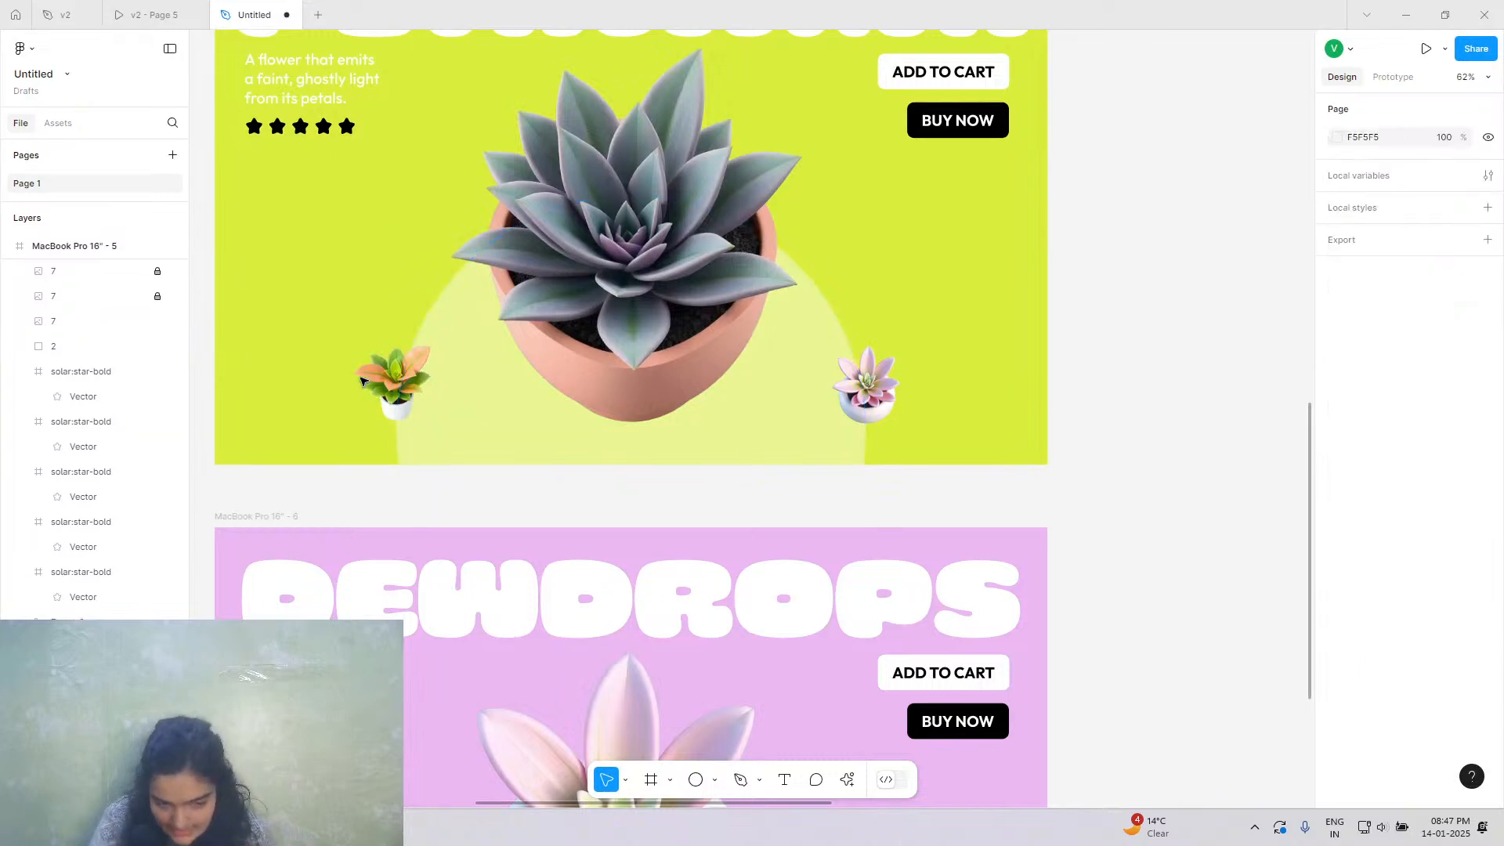
Unlock the small orange-and-green plant and enlarge it to 317 × 317 at X 219, Y 771.
left_click(156, 271)
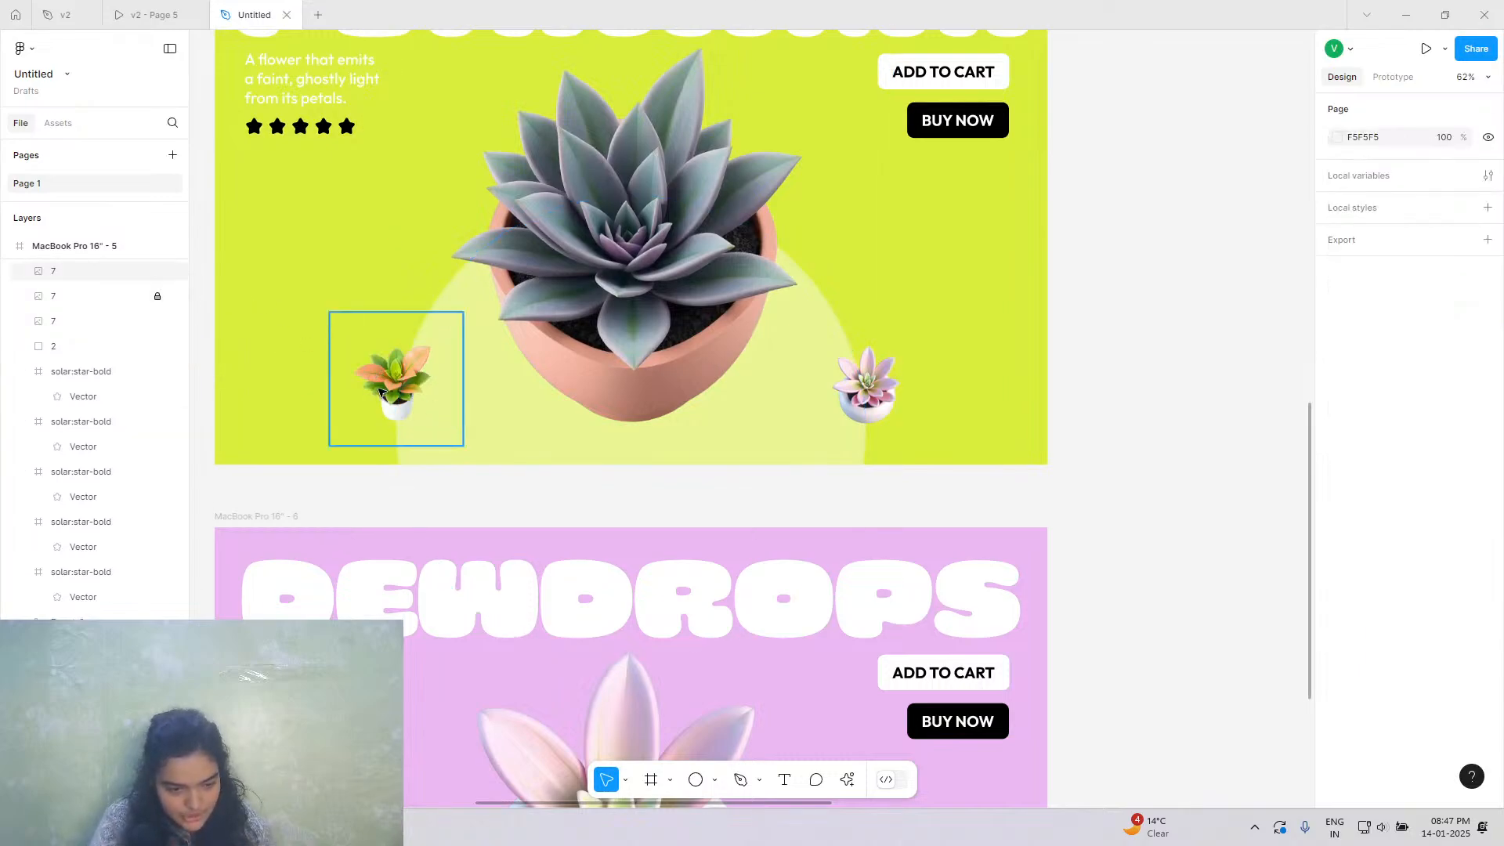
left_click(397, 439)
left_click_drag(397, 444, 400, 403)
Duplicate the large dark-green plant in the black pot and place the copy in MacBook Pro 16" - 5 at X 854, Y 281.
scroll(400, 403, "down", 5)
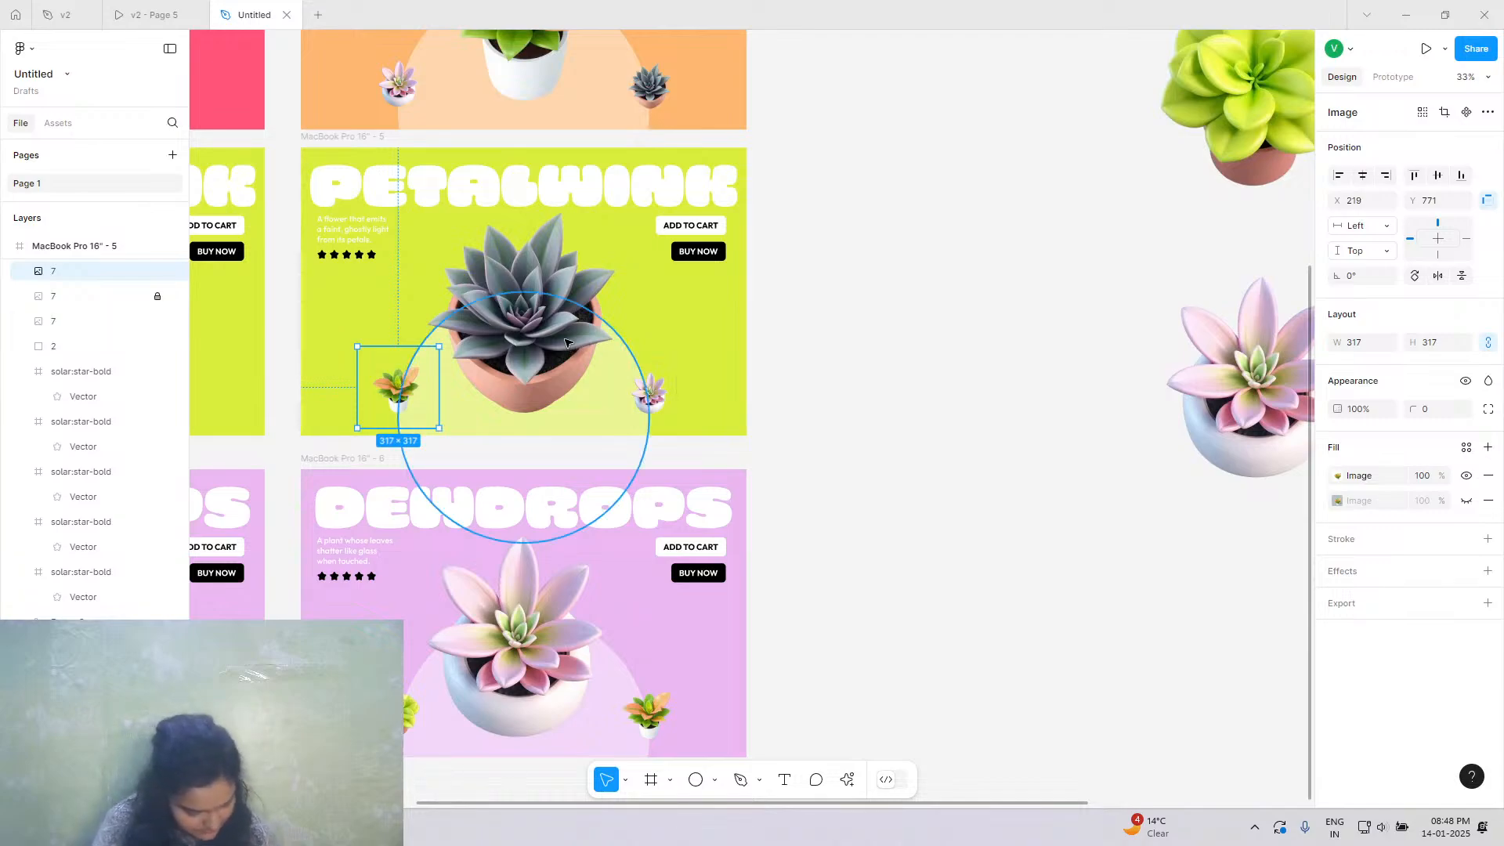
scroll(568, 343, "up", 1)
scroll(927, 341, "right", 4)
scroll(1082, 394, "down", 3)
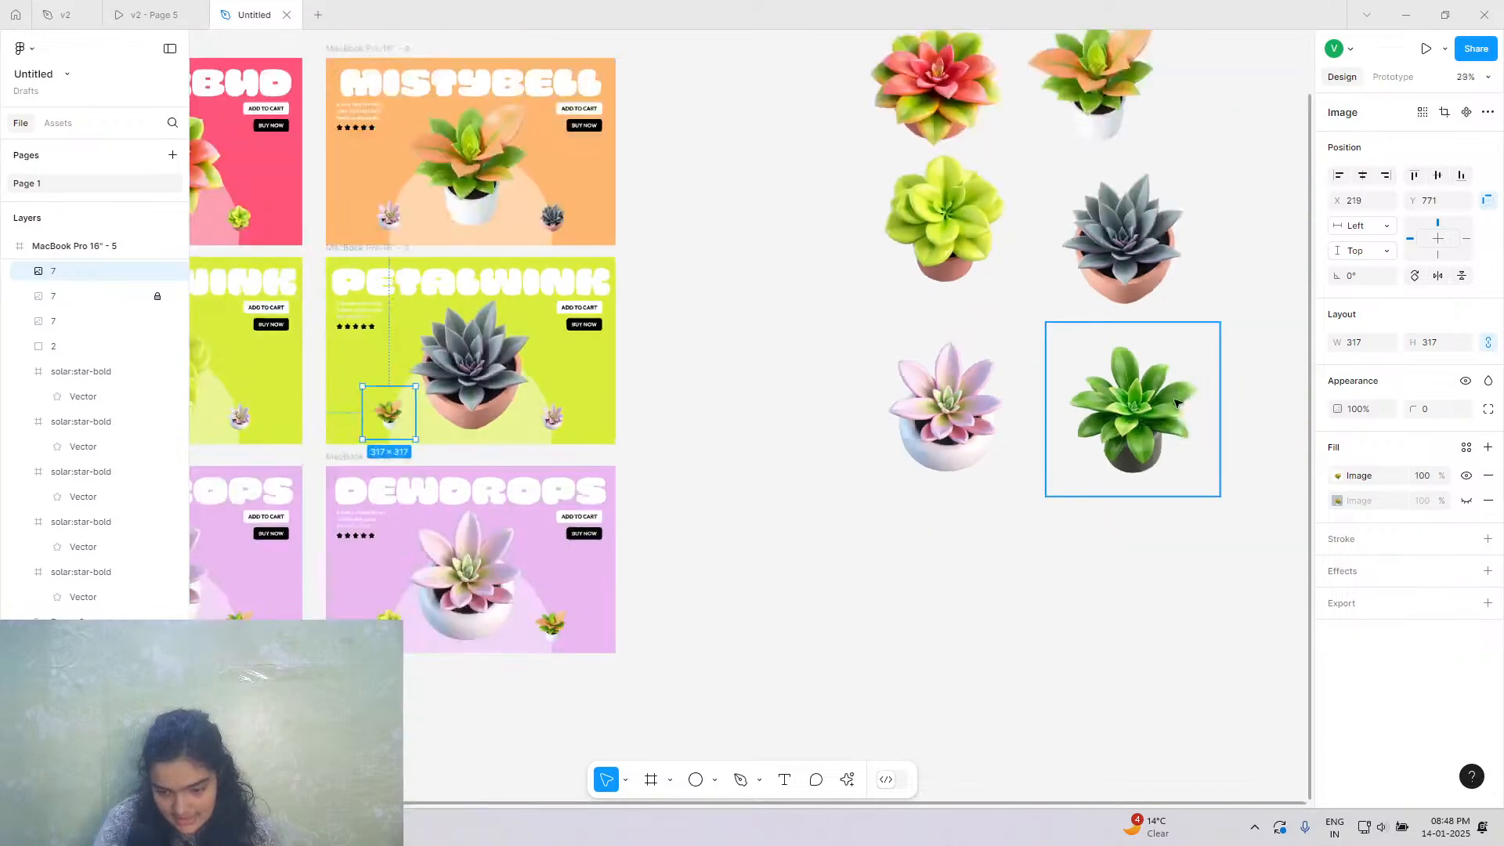
left_click(1175, 403)
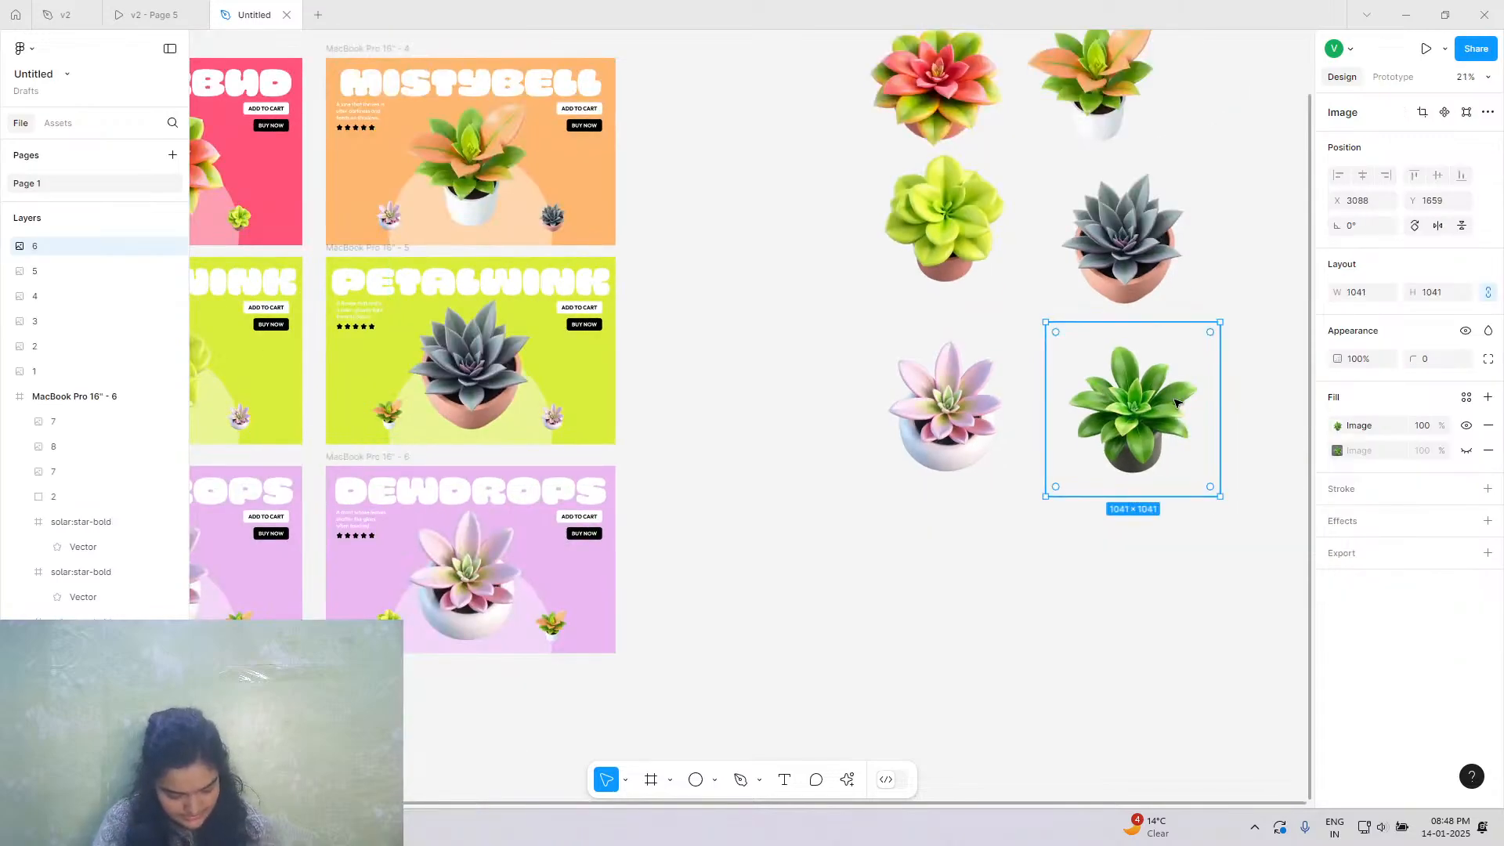
key("ctrl+d")
left_click_drag(1168, 390, 533, 353)
Shrink the green plant copy to 247 × 247 and place it over the small pink plant at X 1220, Y 842.
scroll(528, 399, "up", 4)
scroll(527, 399, "up", 2)
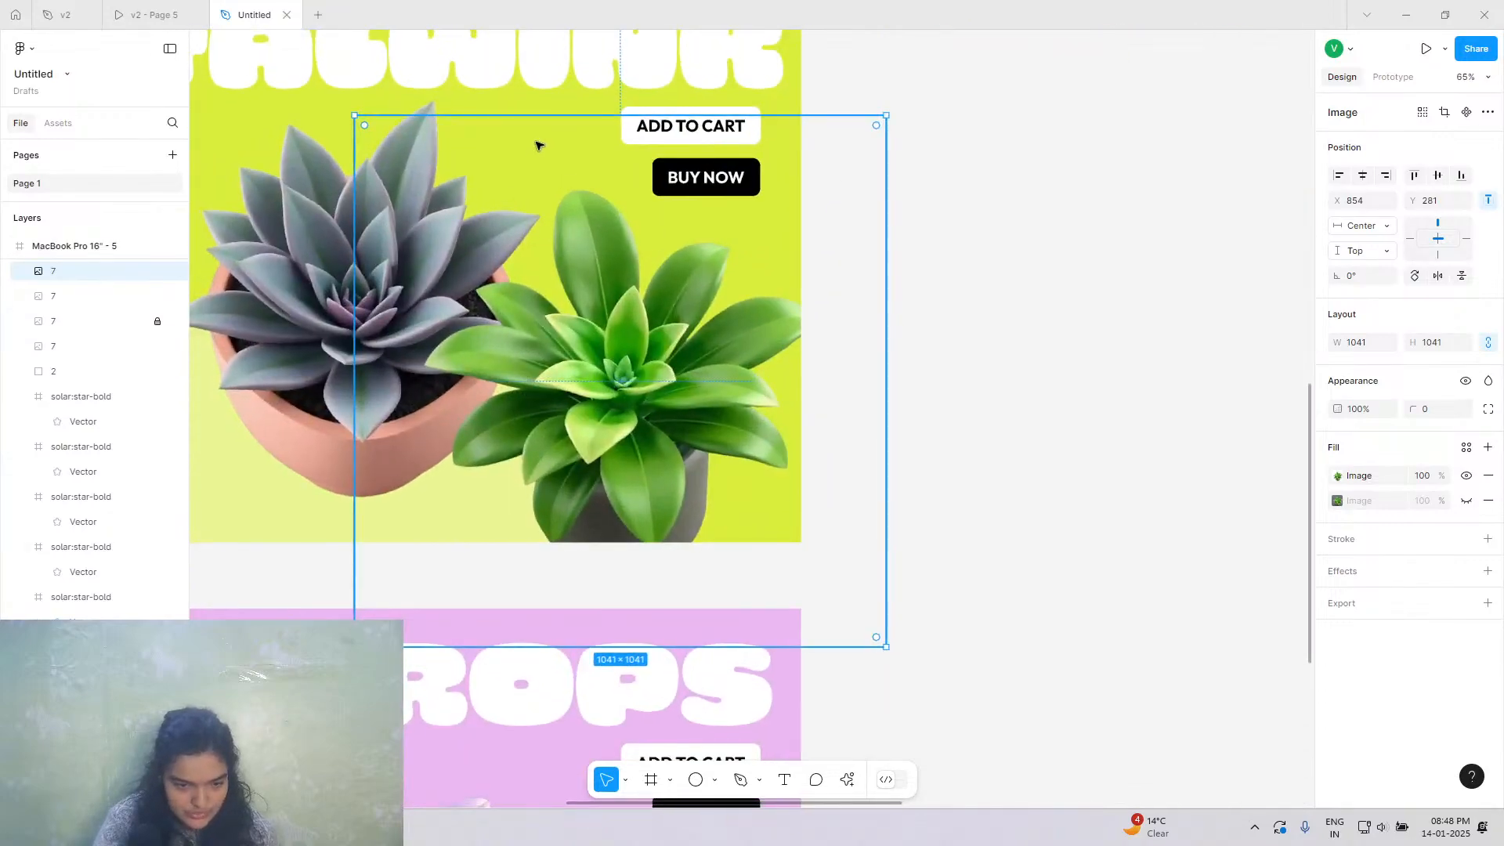
left_click_drag(551, 118, 598, 416)
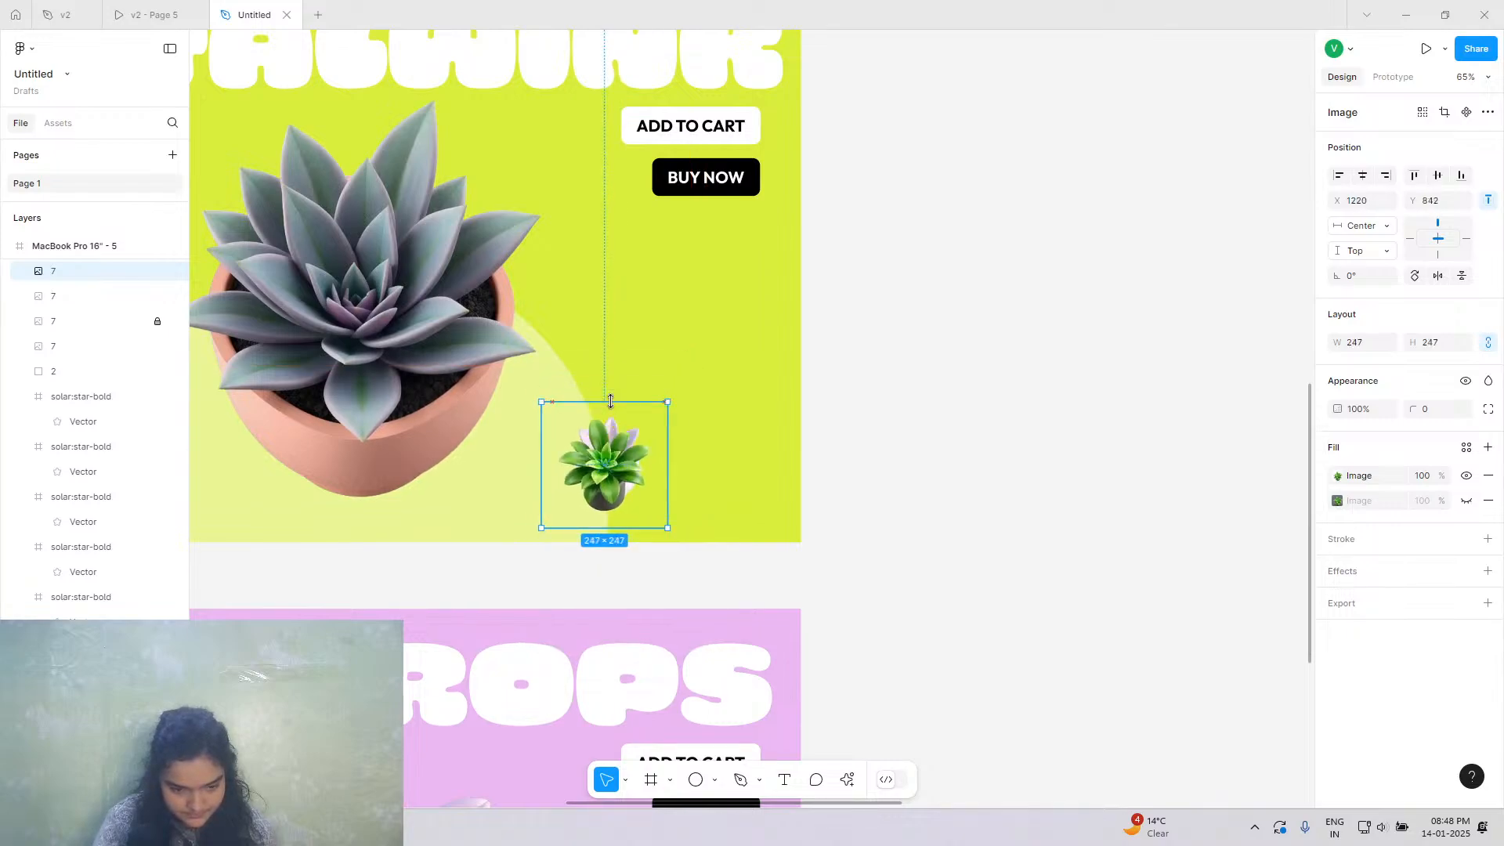
scroll(708, 480, "left", 5)
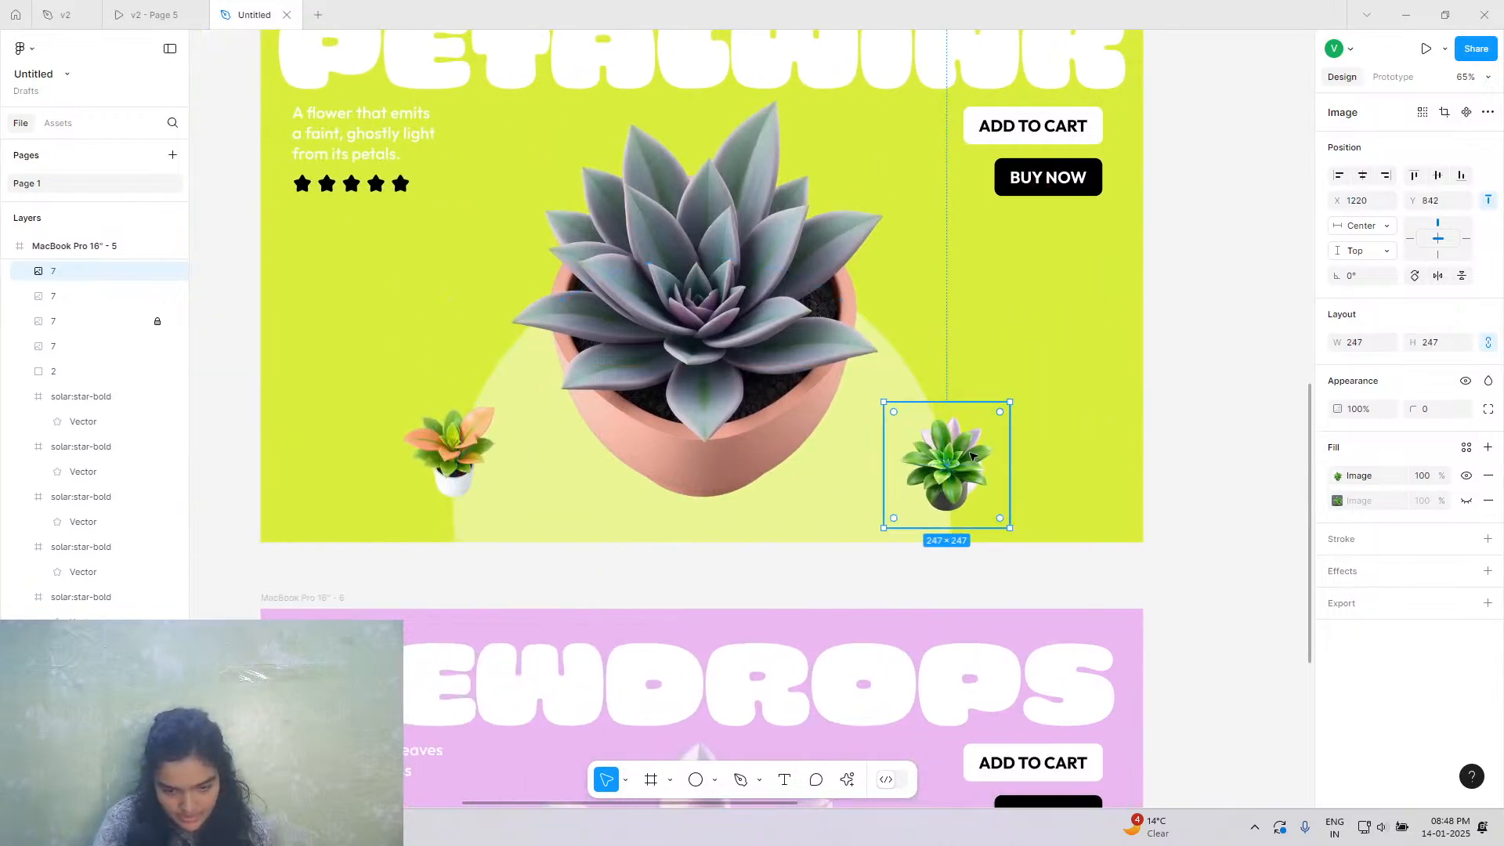
Move the small green plant on the PETALWINK frame to X 1227, Y 841 and delete the pink plant image behind it.
left_click_drag(978, 460, 984, 459)
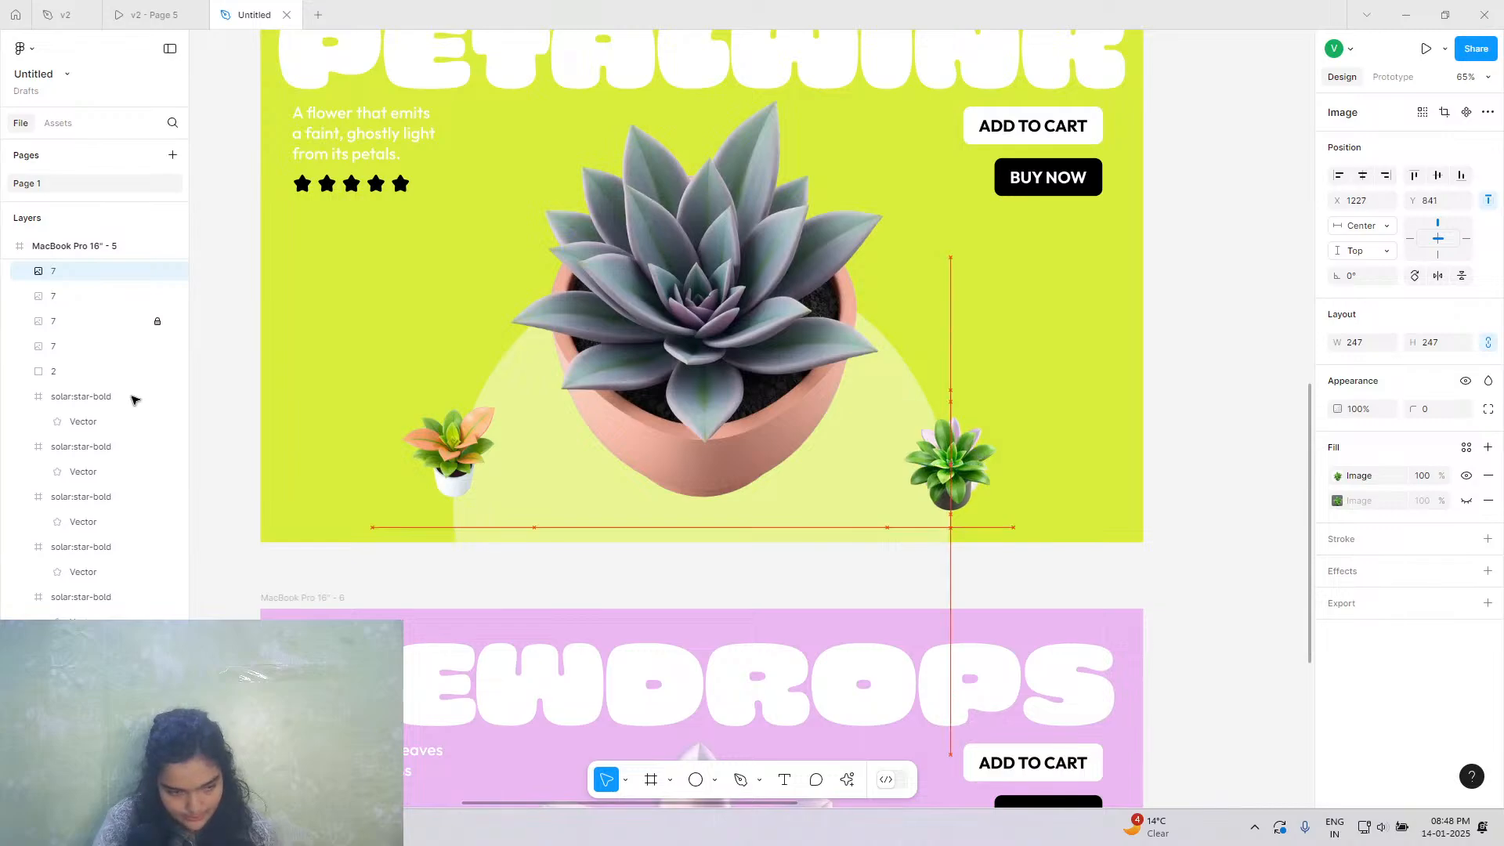
left_click(100, 347)
key("Delete")
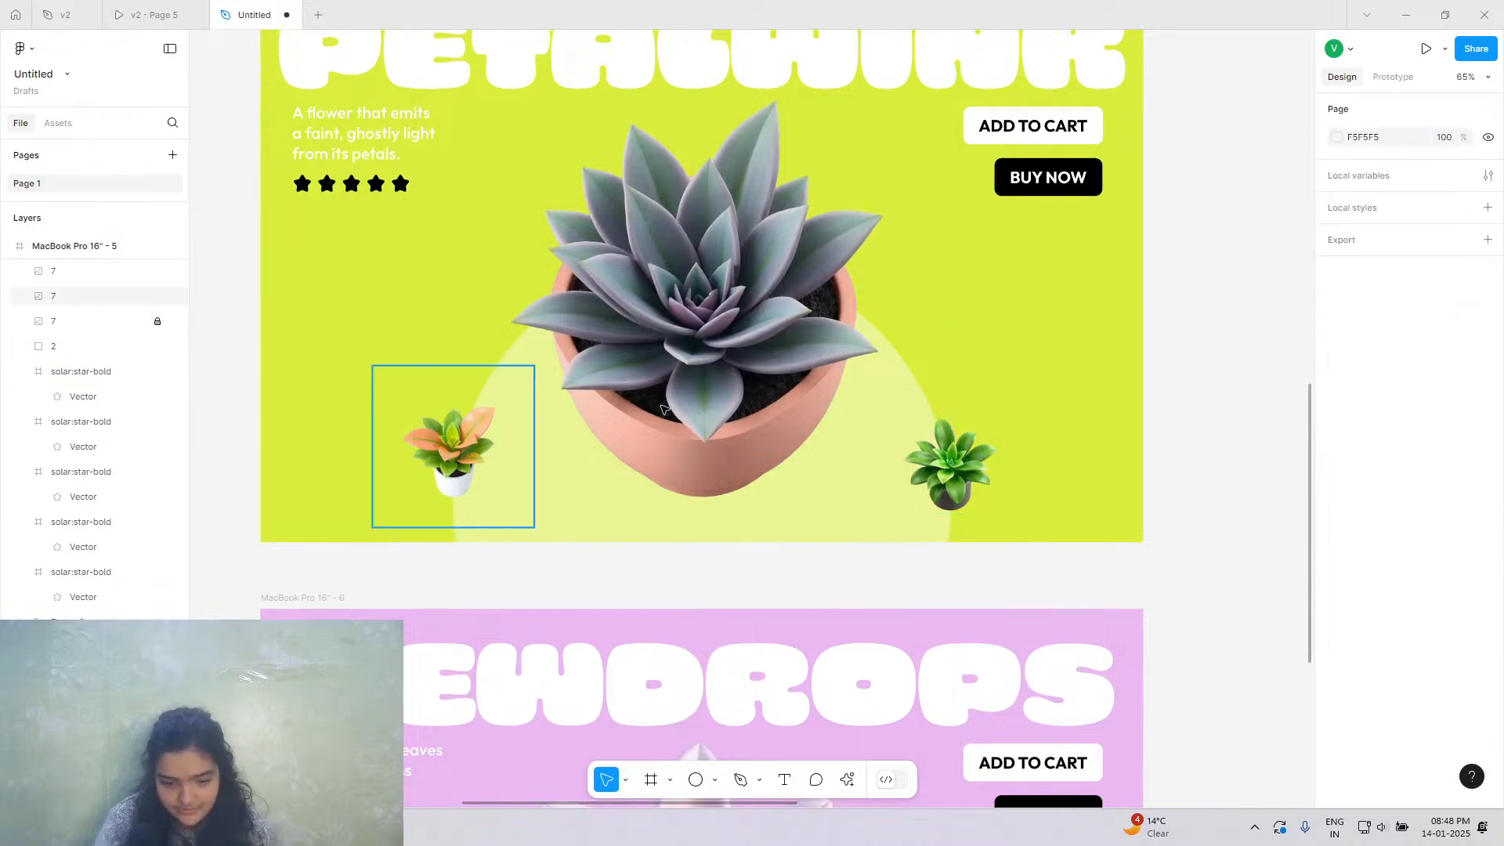
scroll(665, 408, "down", 3)
scroll(664, 407, "down", 3)
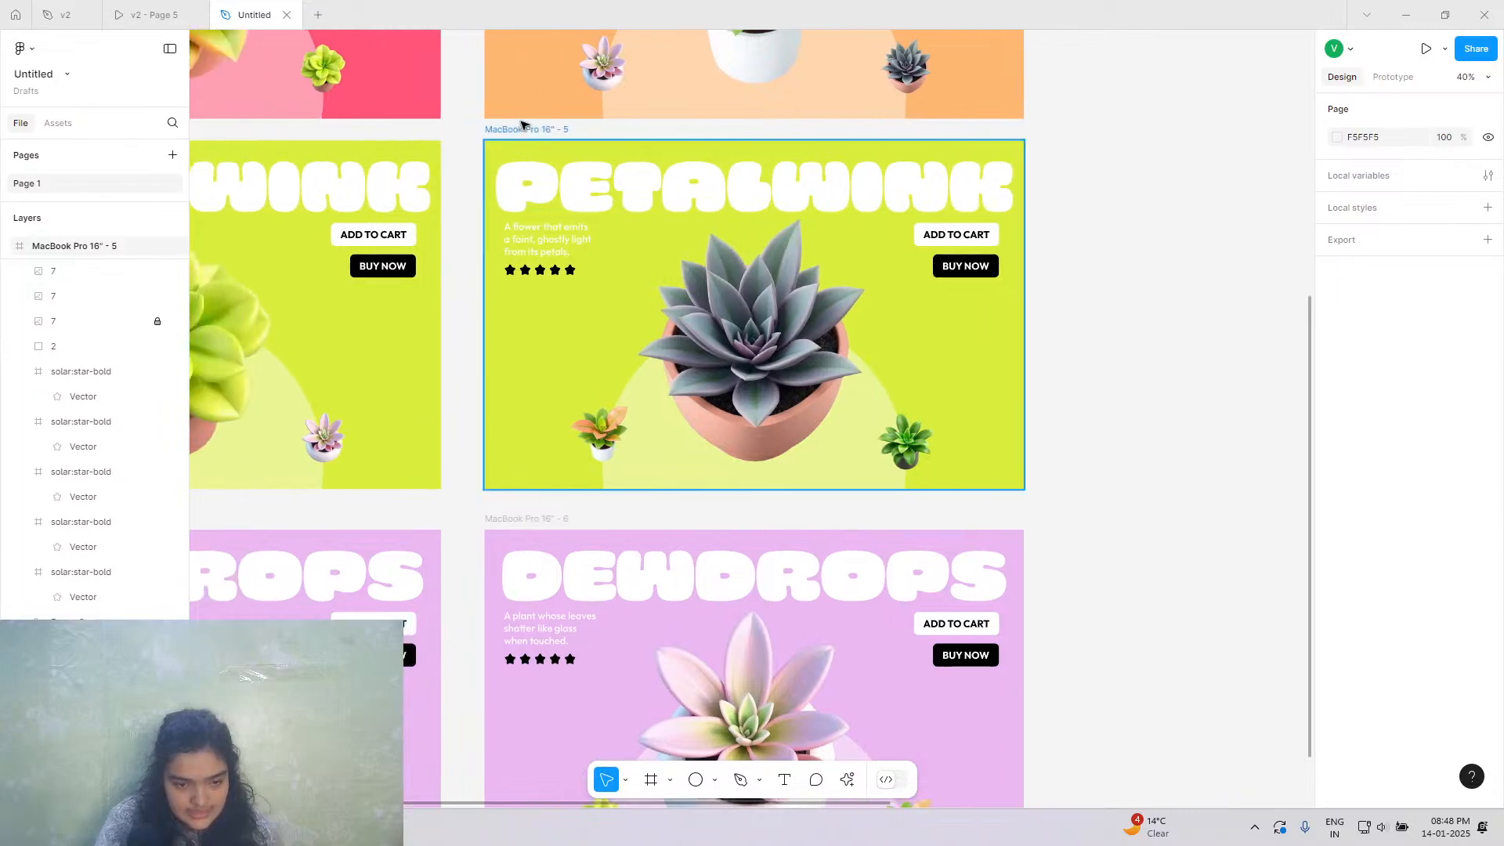
Set the fill of the MacBook Pro 16" - 5 frame to the grey-green 759083 sampled from the large succulent's leaf.
scroll(517, 140, "up", 3)
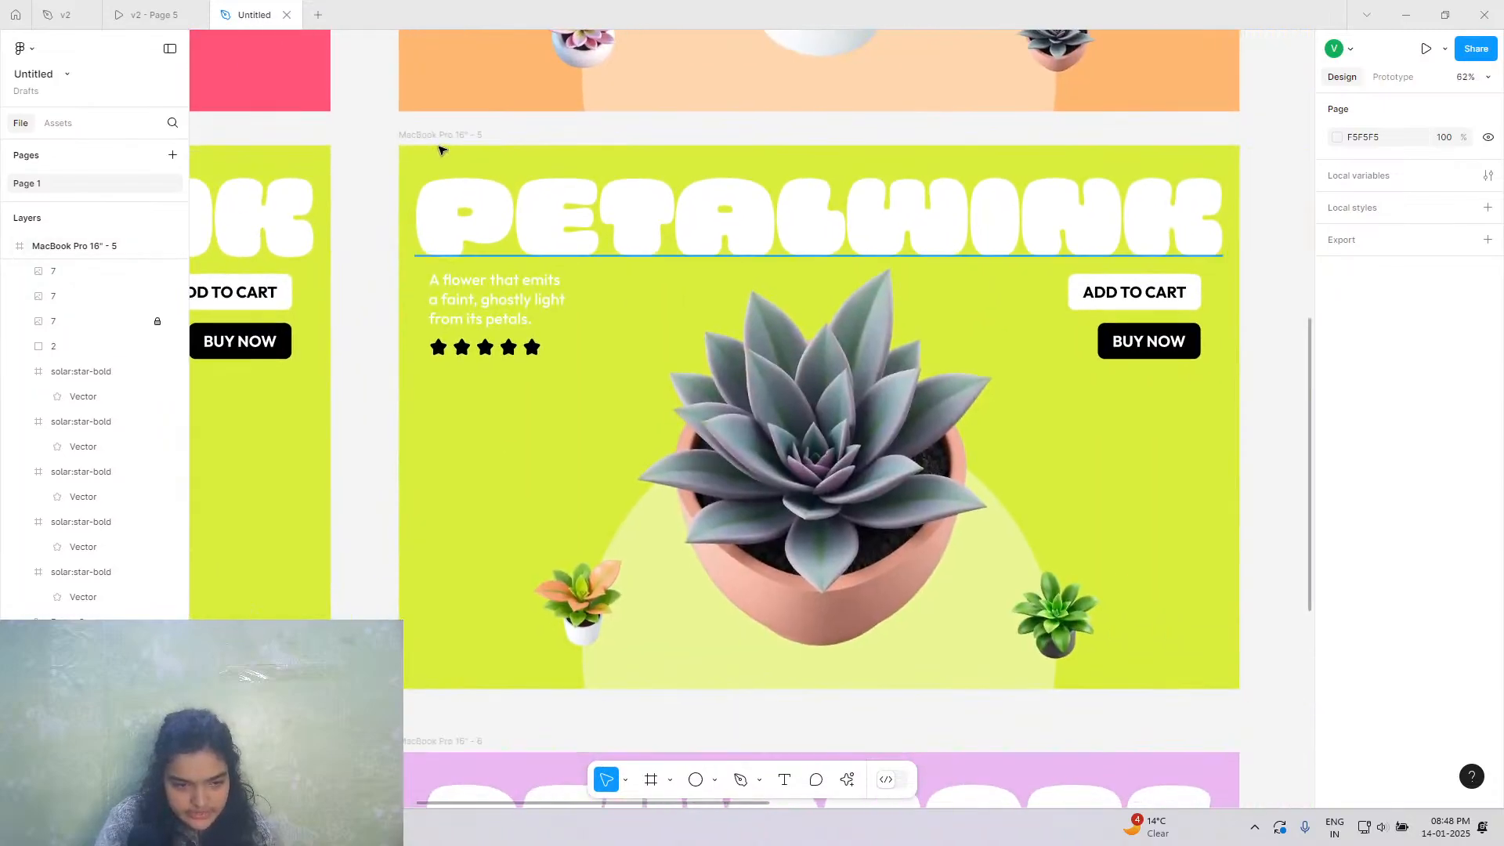
left_click(441, 139)
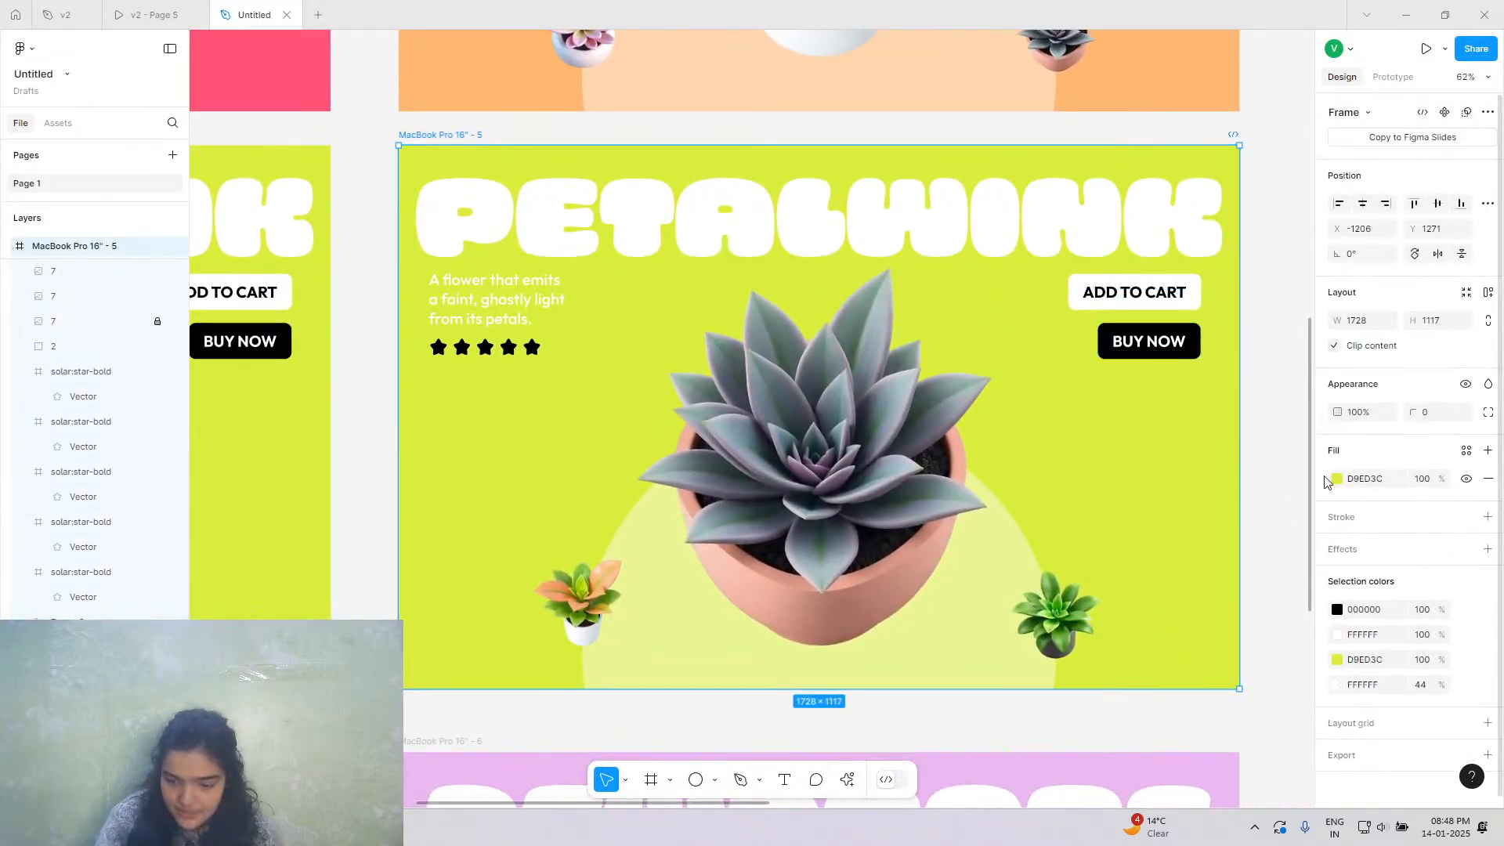
left_click(1338, 479)
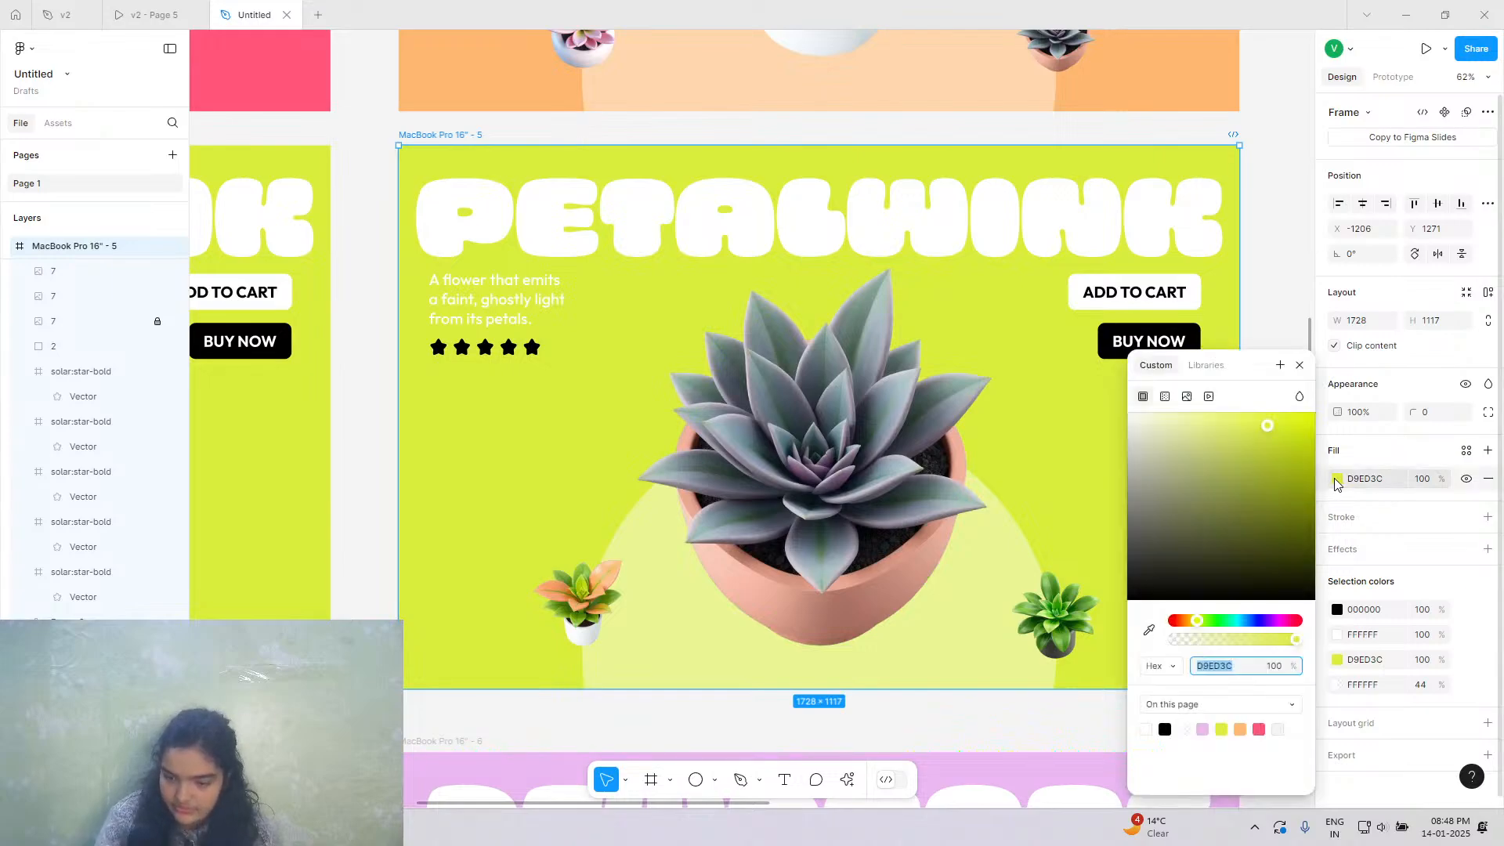
left_click(1149, 629)
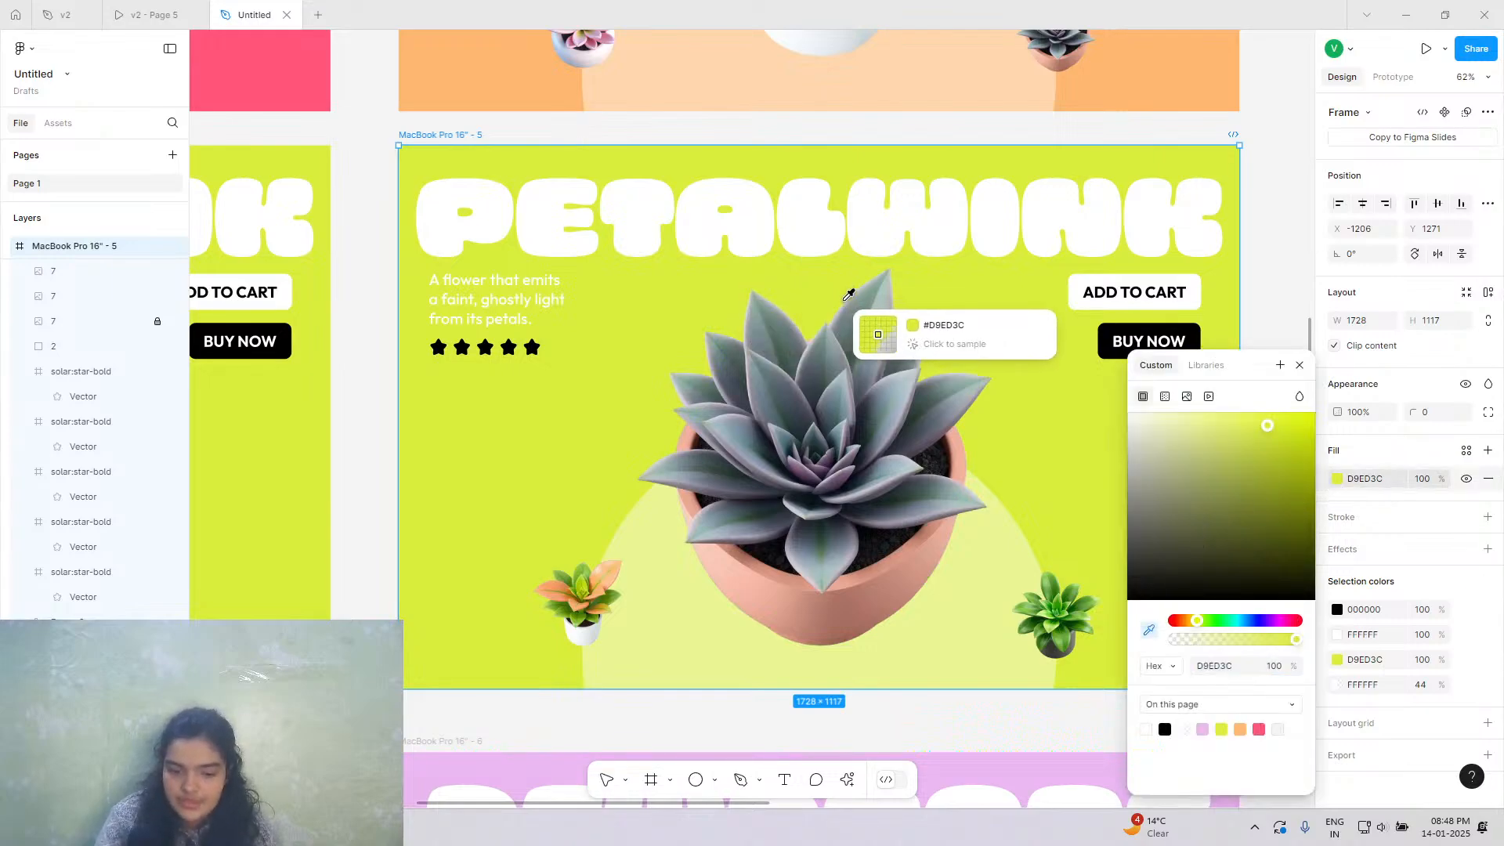
left_click(859, 306)
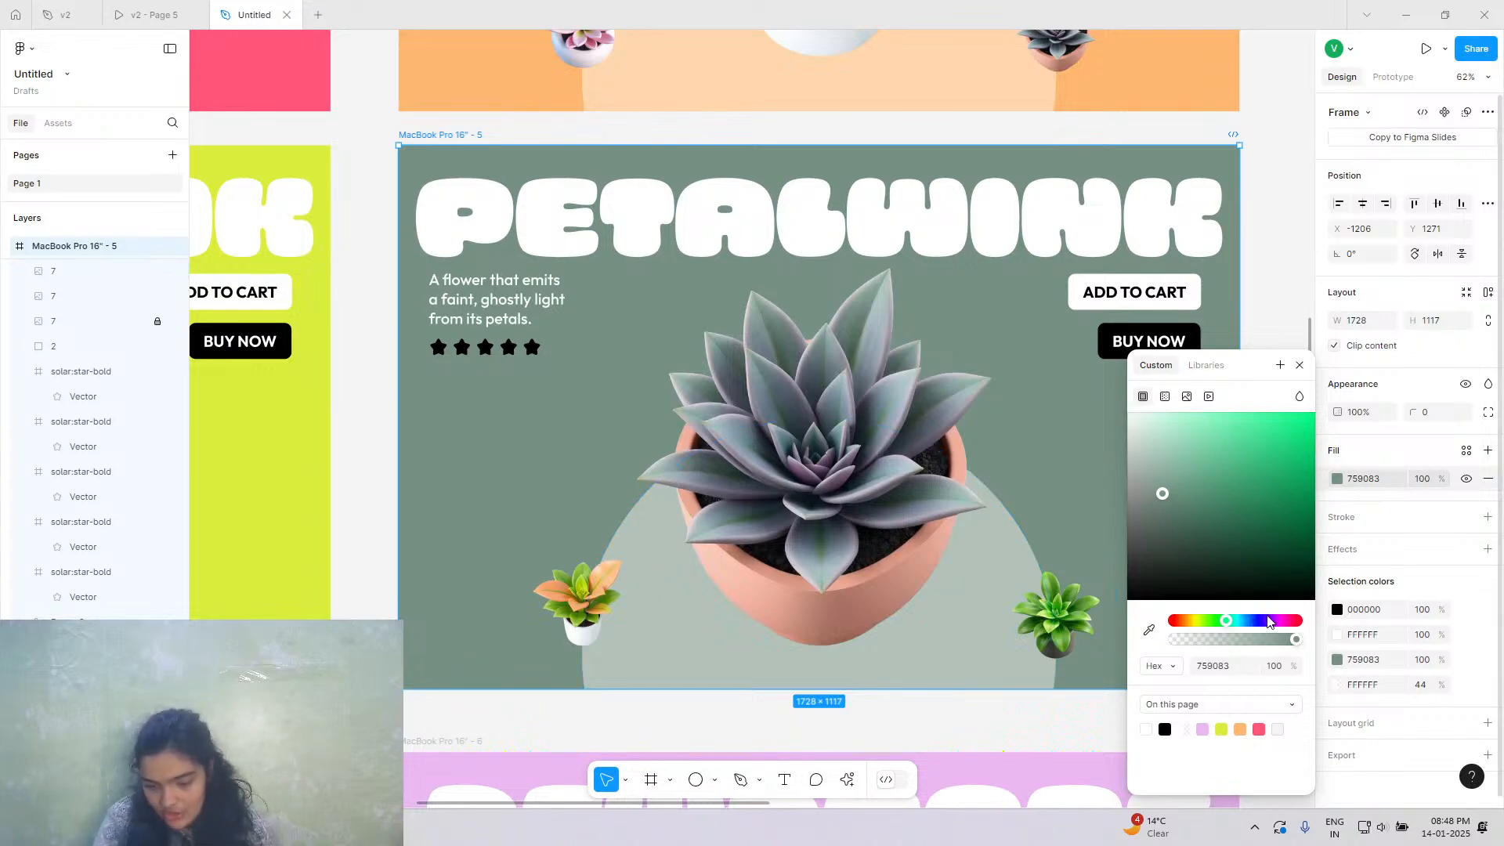
left_click_drag(1269, 621, 1278, 625)
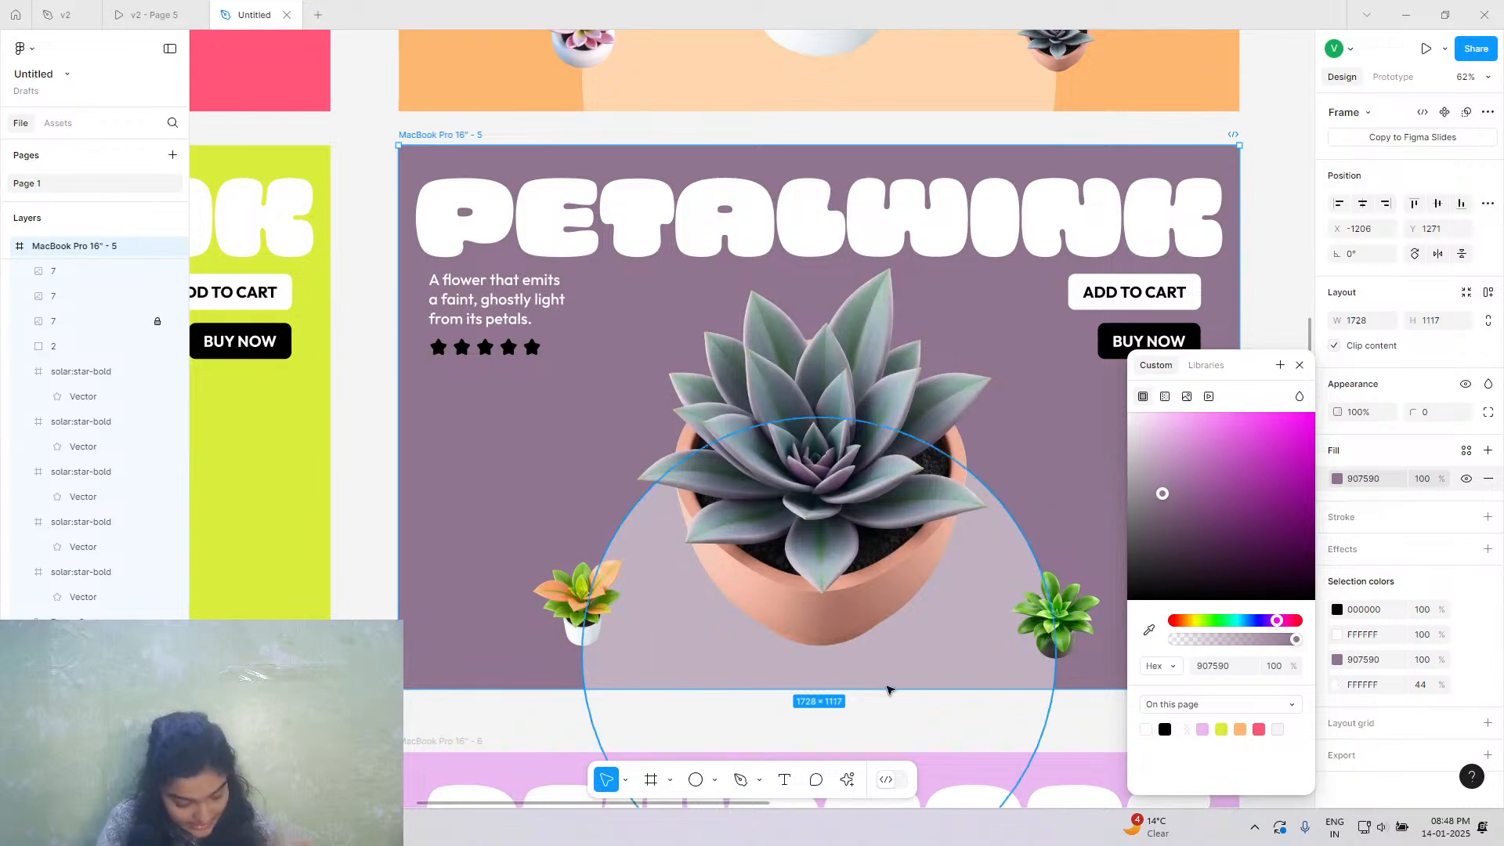
left_click_drag(1186, 625, 1188, 621)
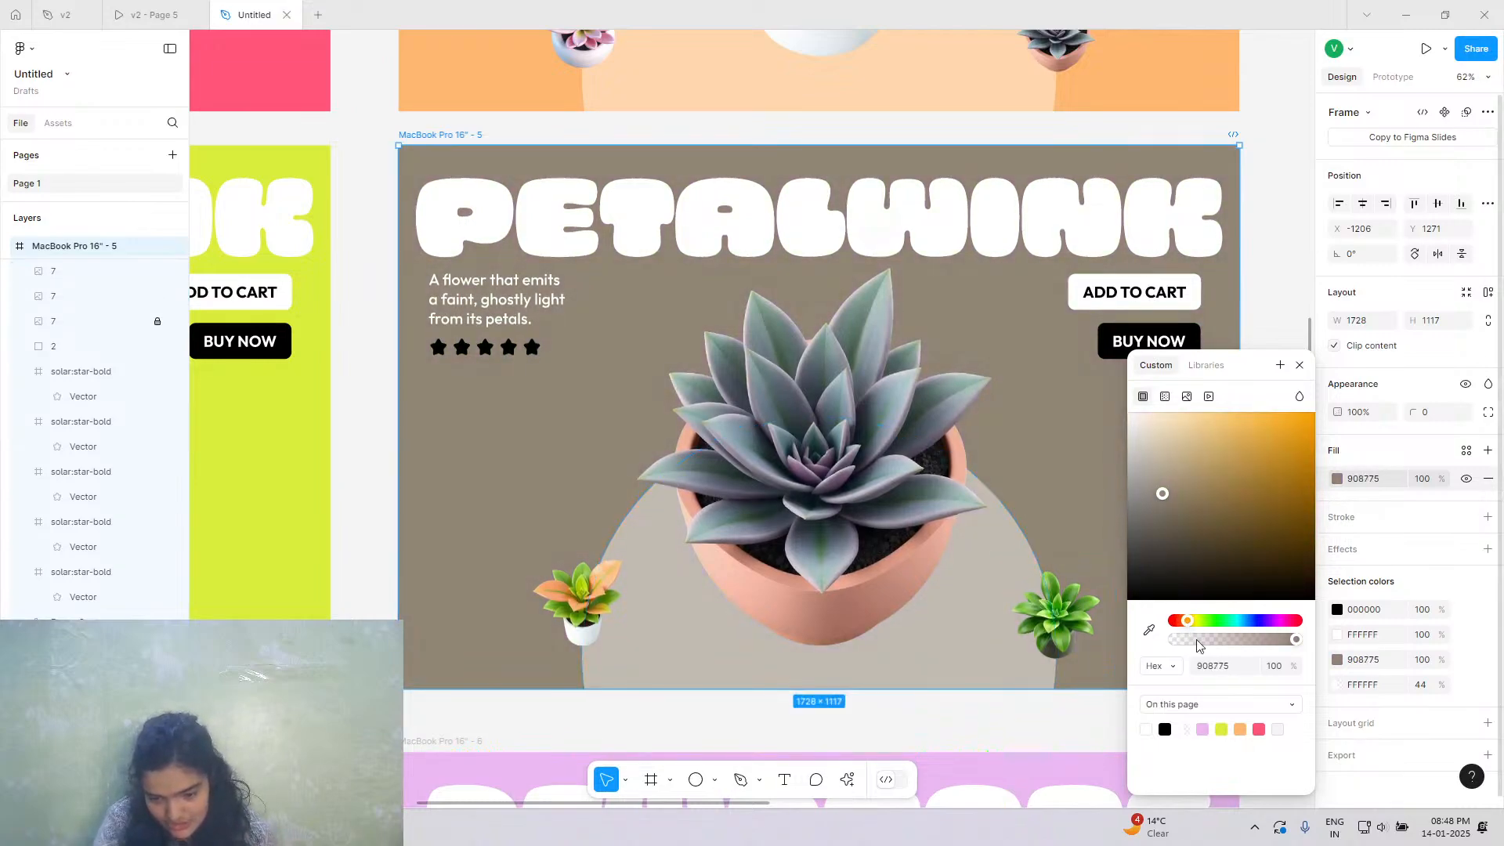
key("ctrl+z")
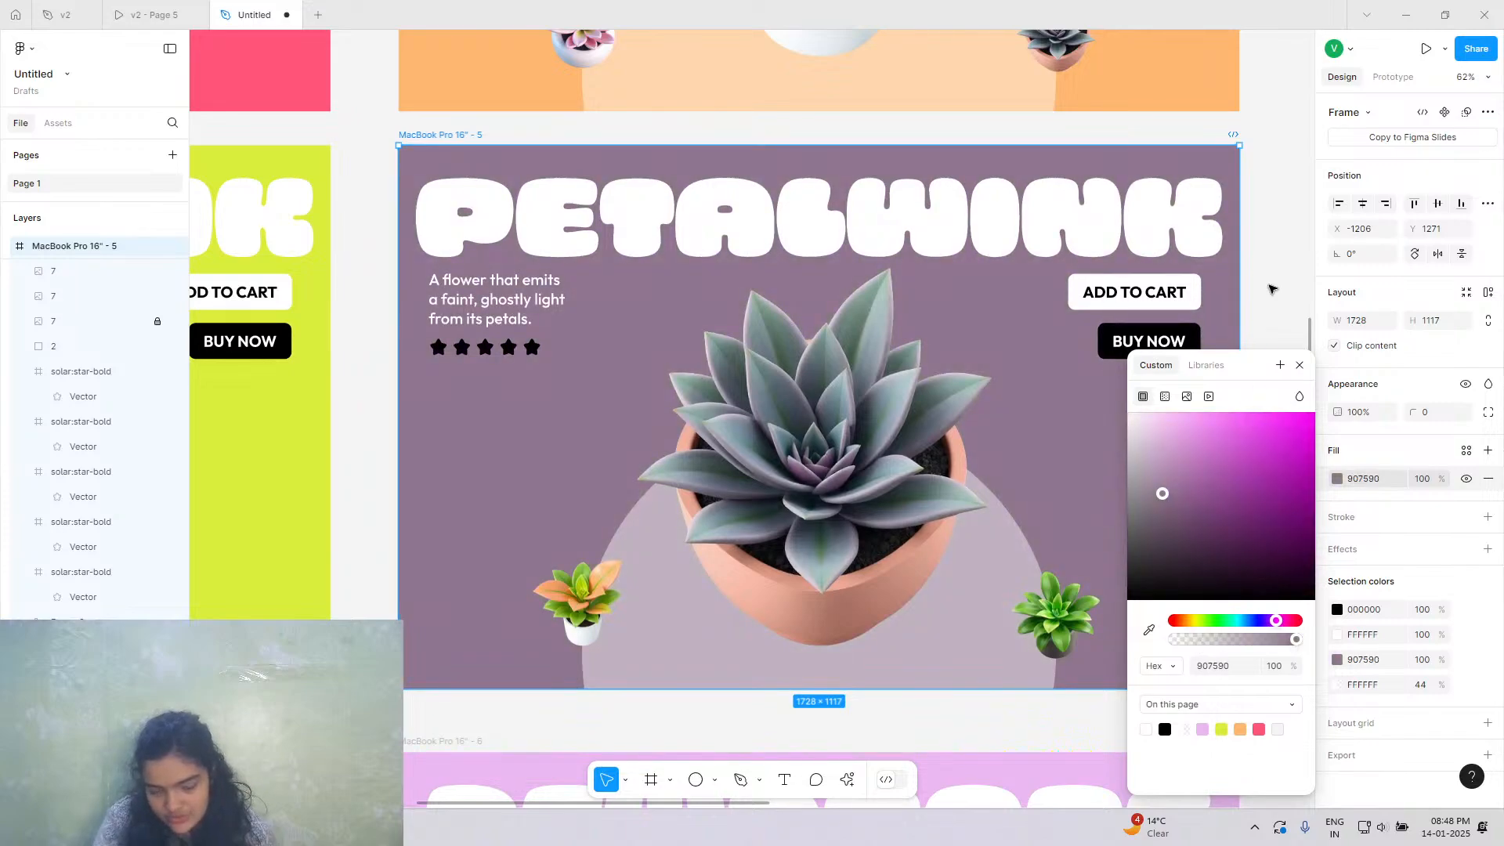
key("ctrl+z")
left_click(1271, 288)
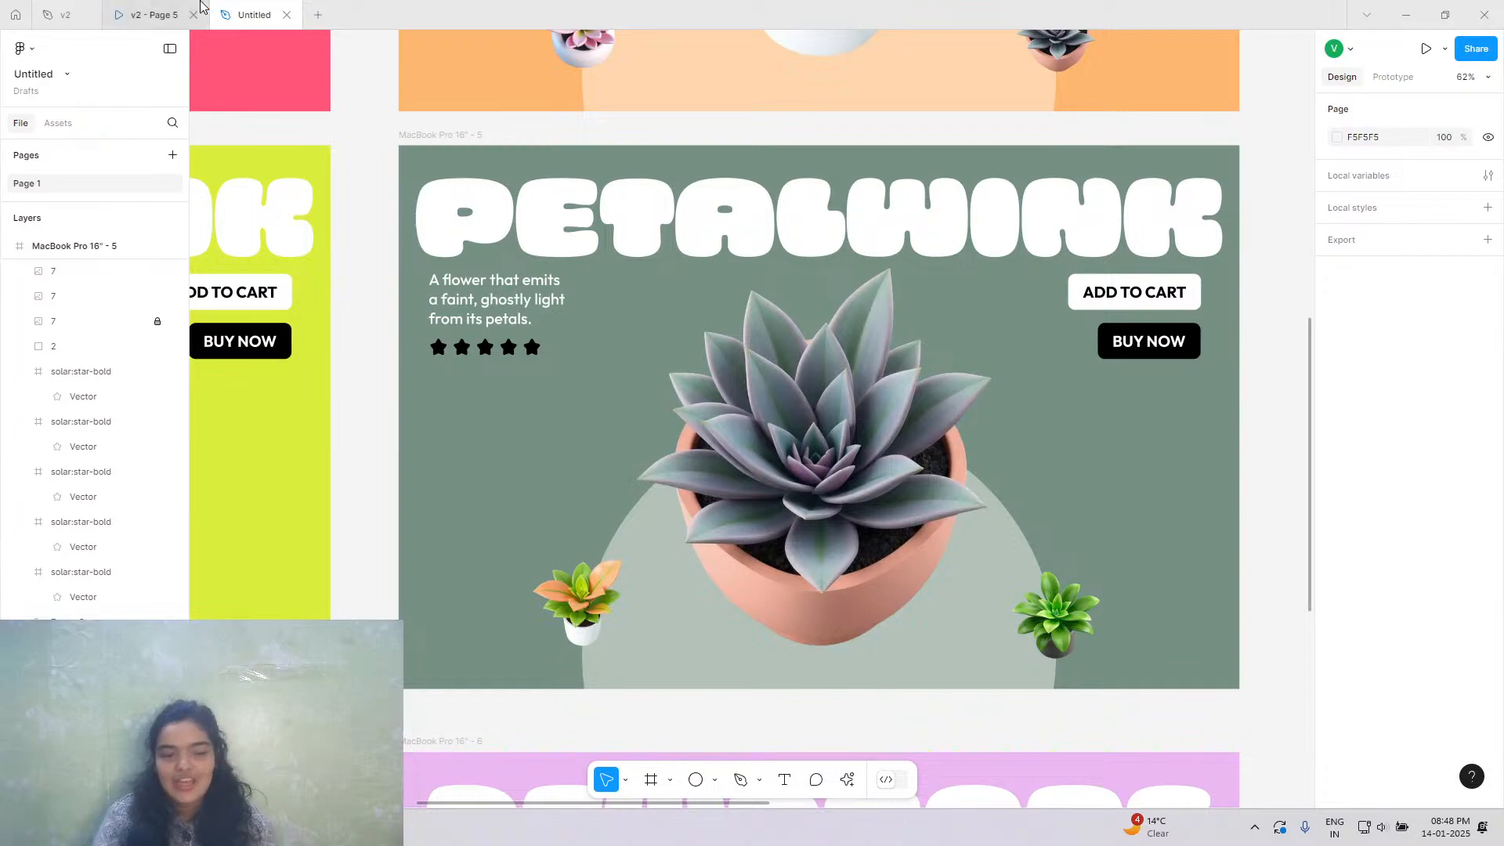
Replace the PETALWINK heading on the grey-green frame with GREYFLUFF, the name used in the v2 prototype, and center it horizontally.
left_click(123, 10)
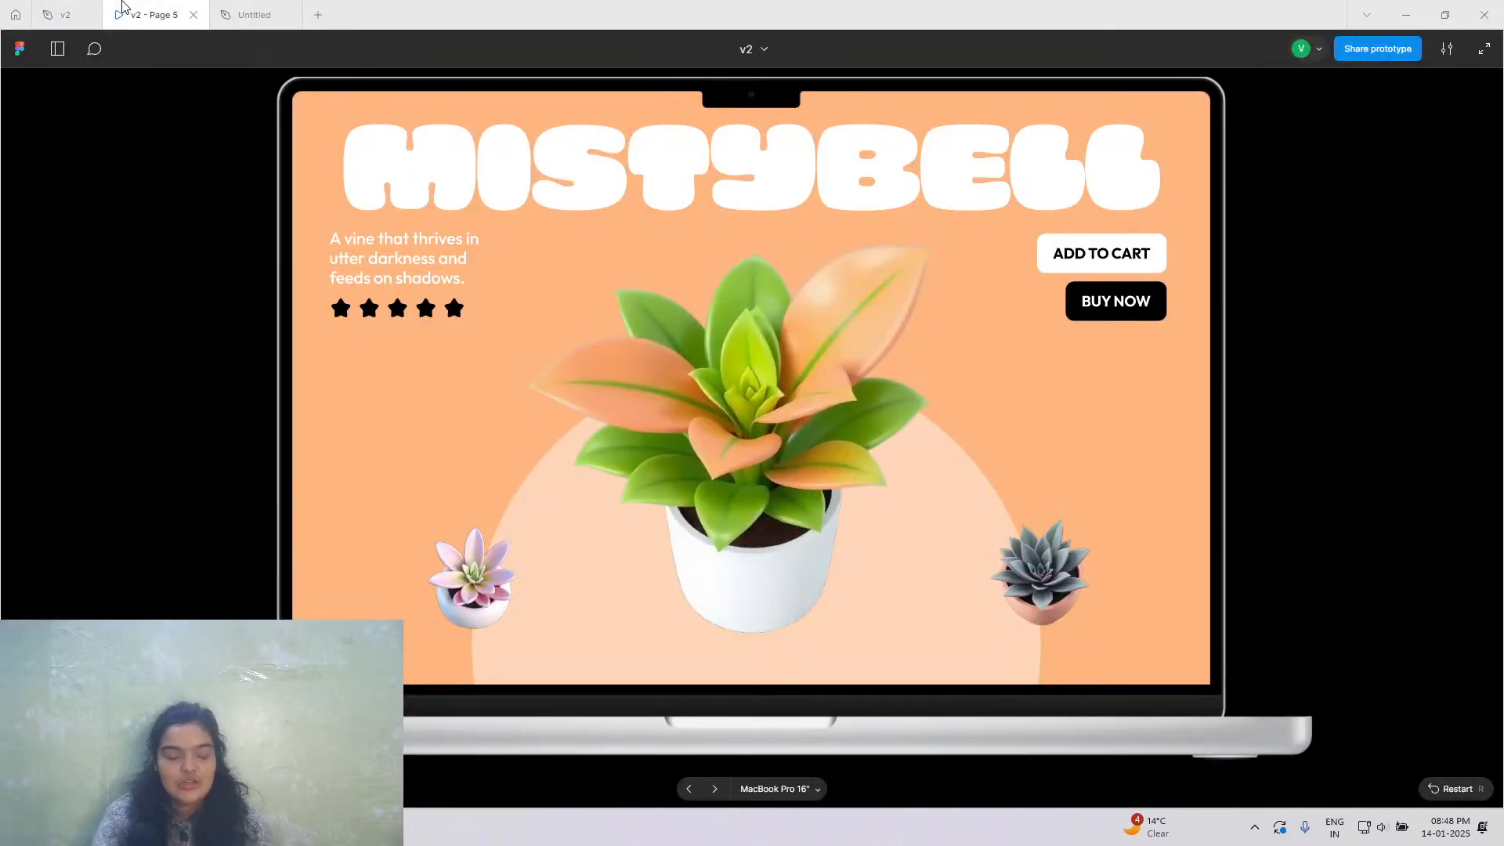
left_click(1021, 541)
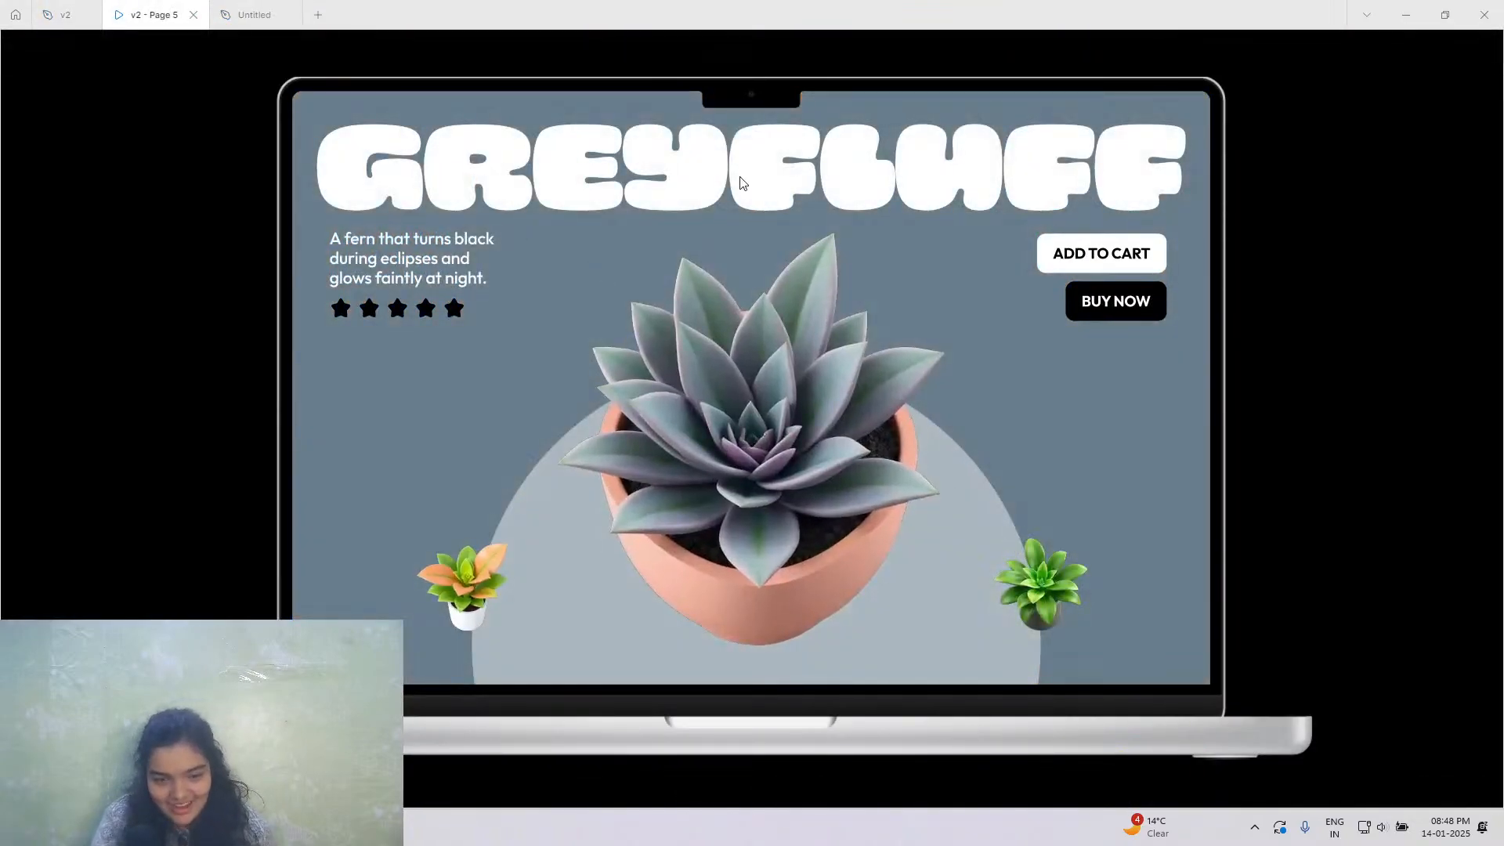
left_click(250, 14)
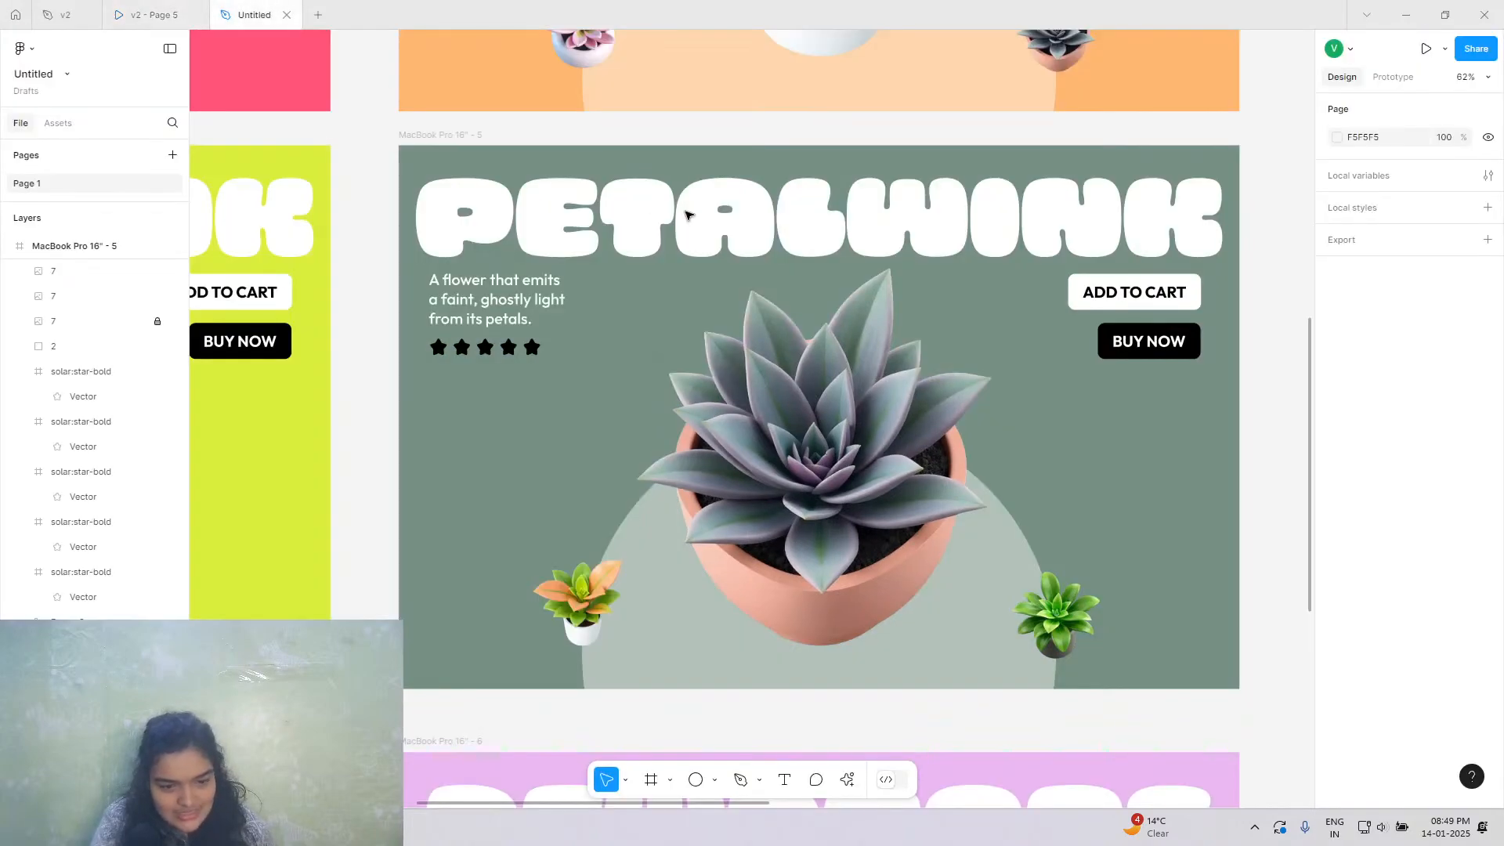
double_click(694, 246)
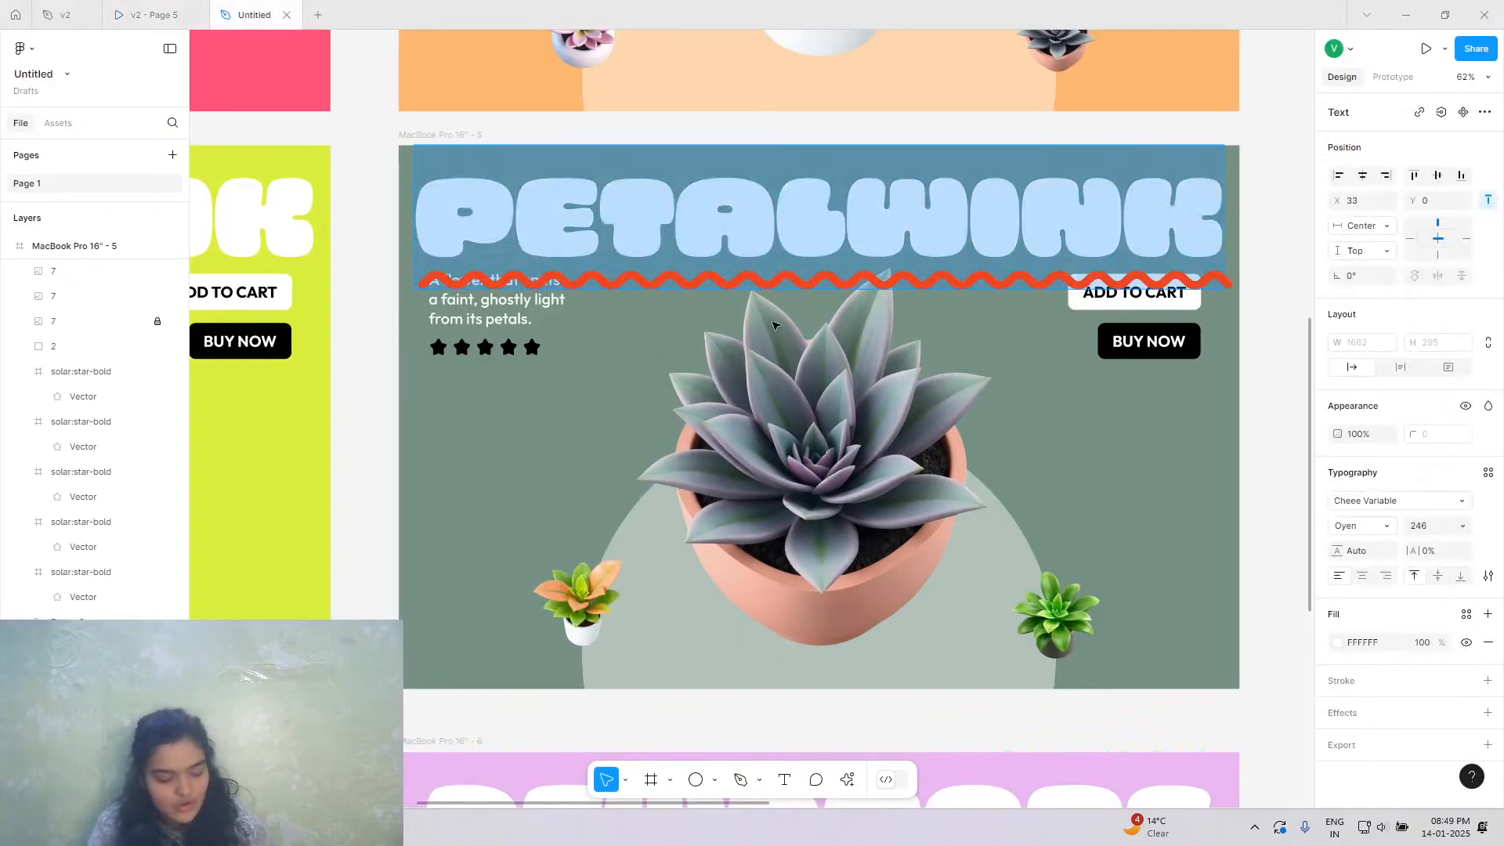
type("GREY")
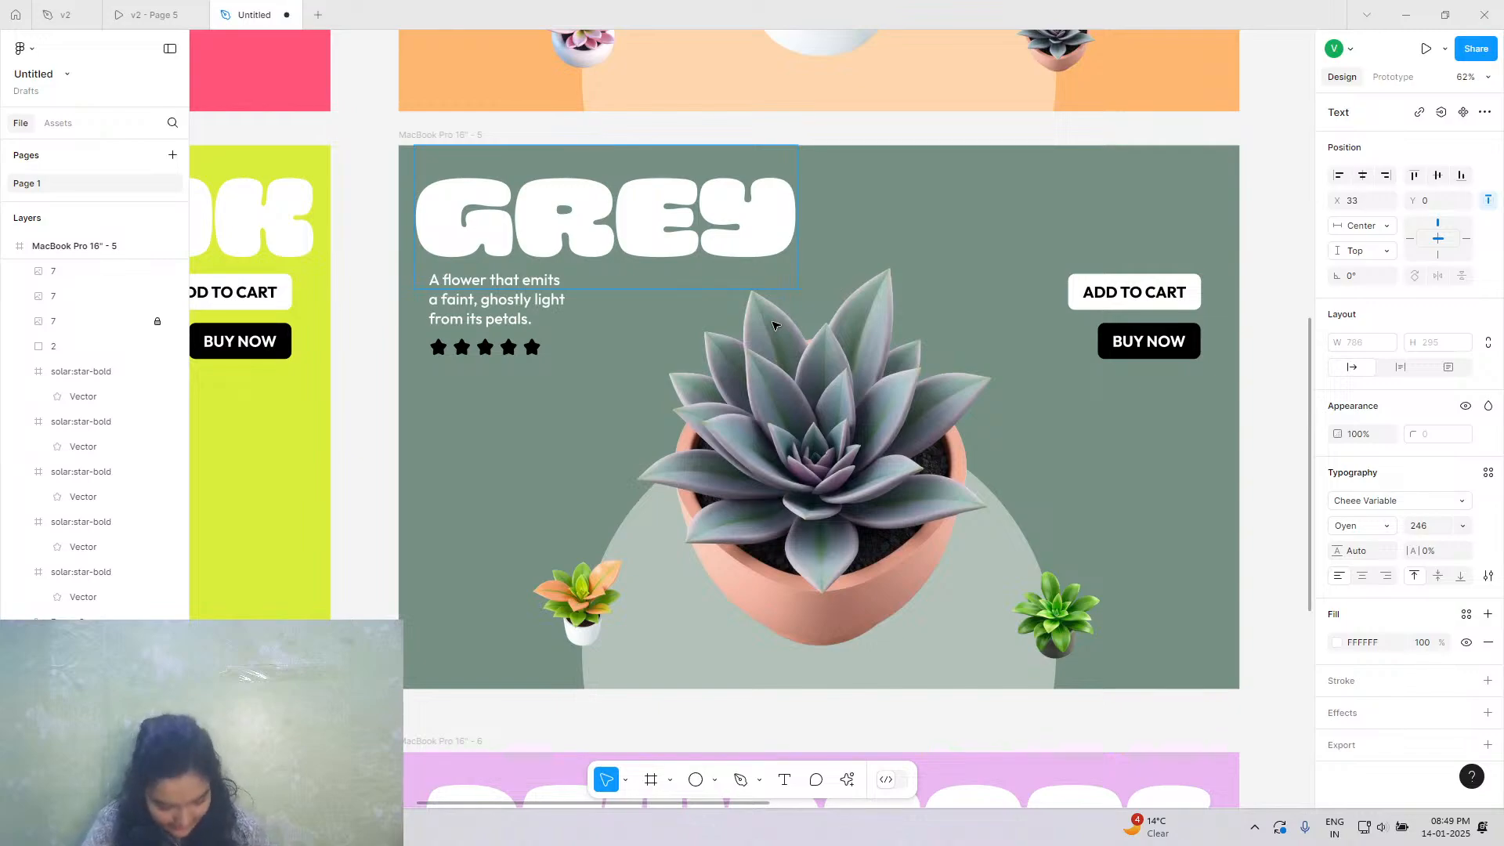
type("GLH")
key("BackSpace")
key("BackSpace")
key("BackSpace")
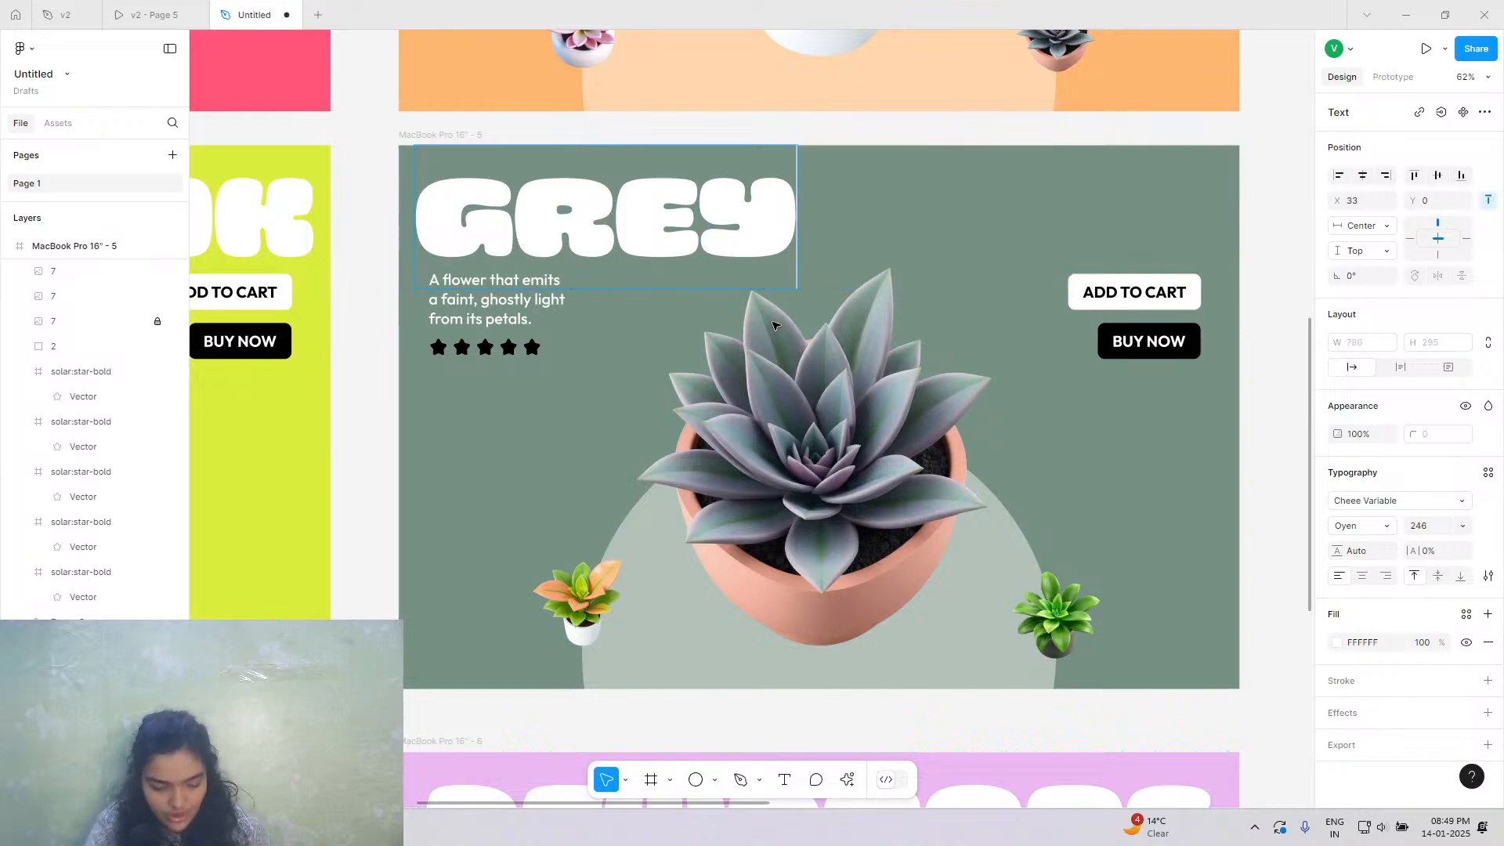
type("FLI")
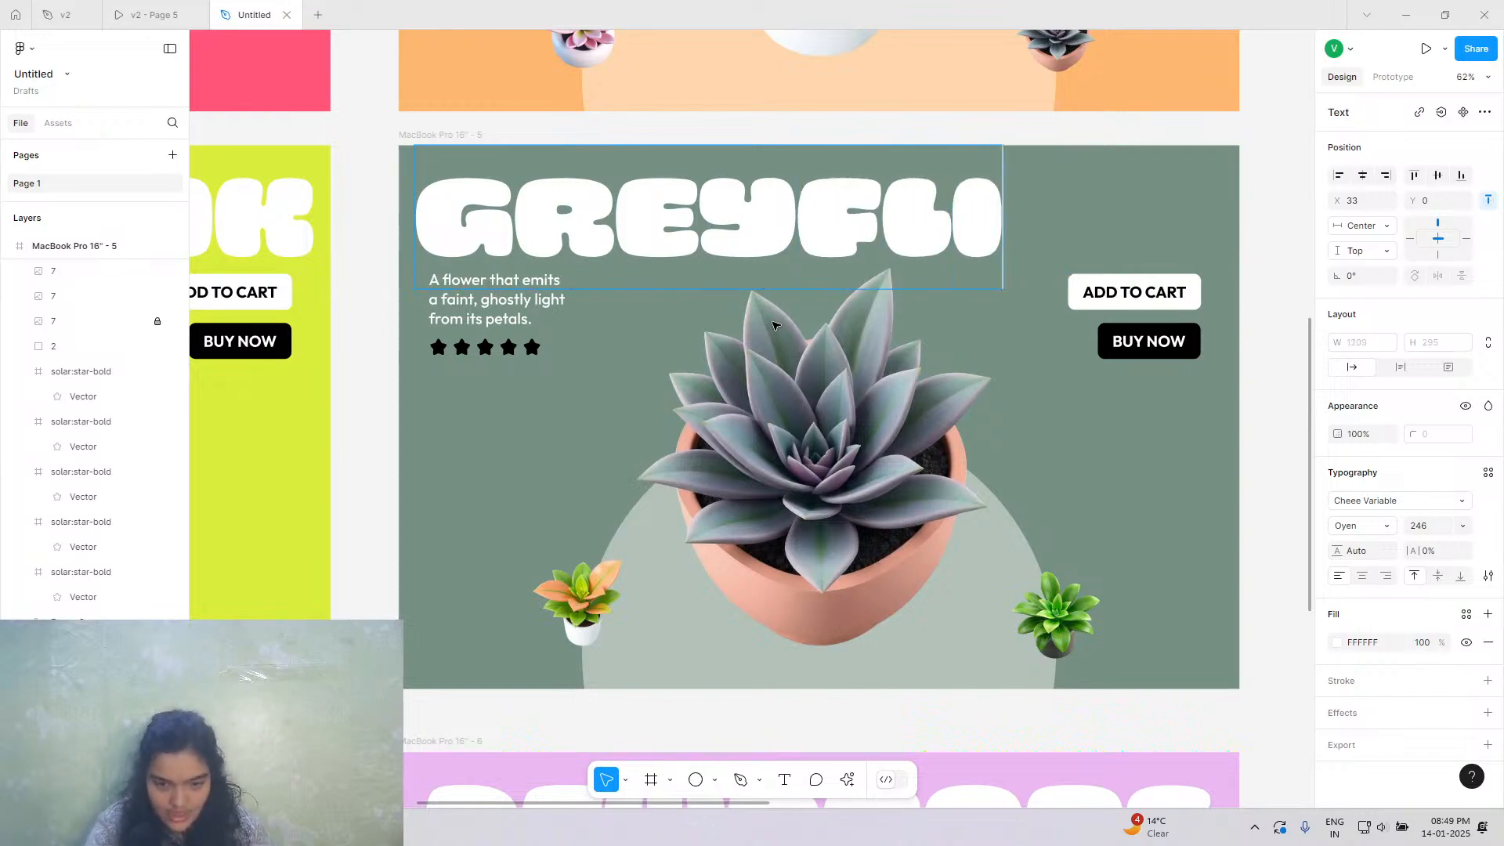
key("BackSpace")
type("HFF")
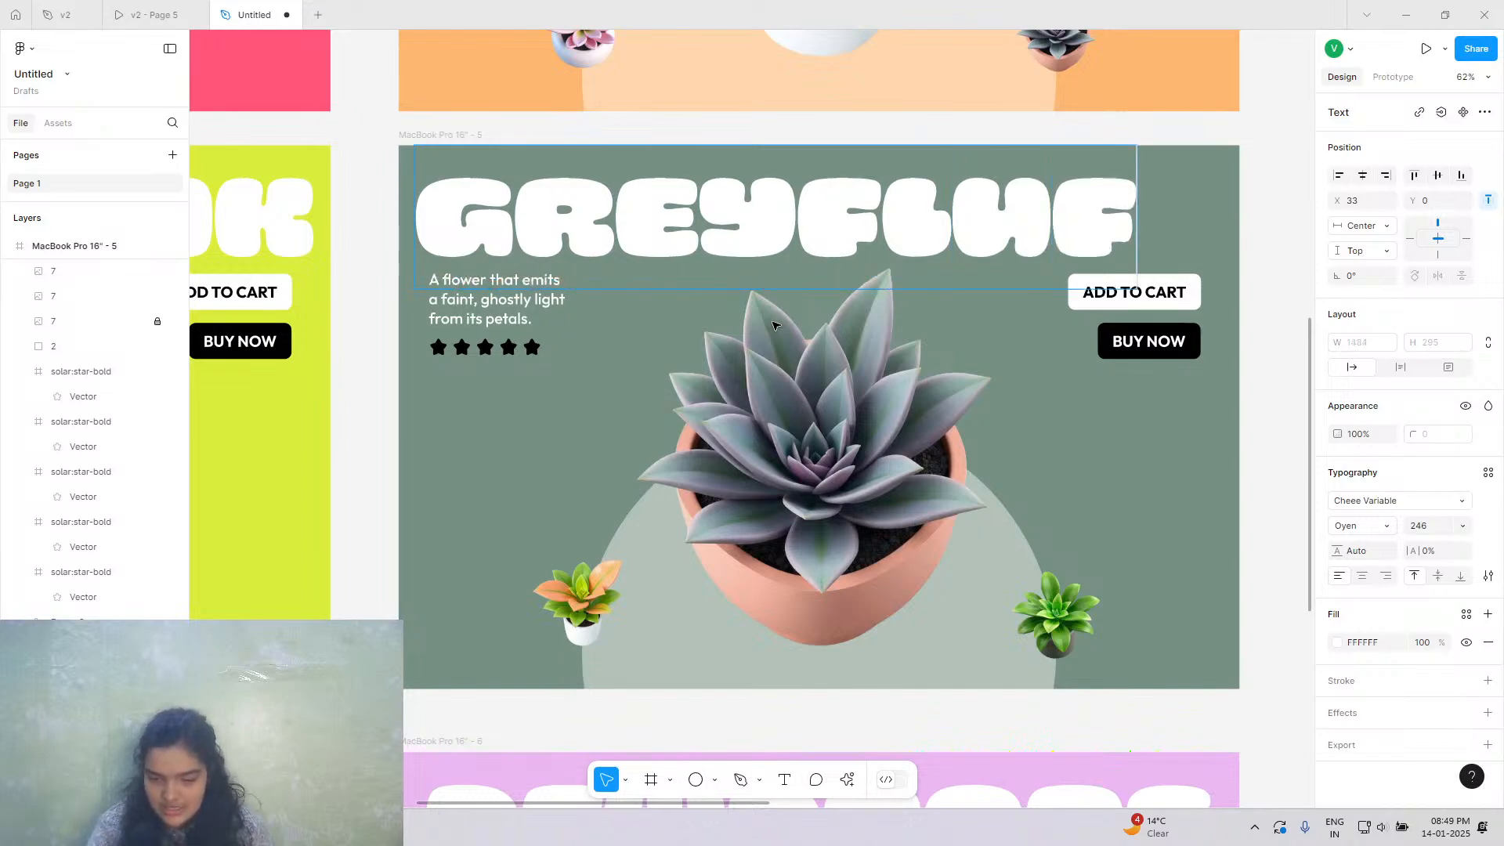
key("Escape")
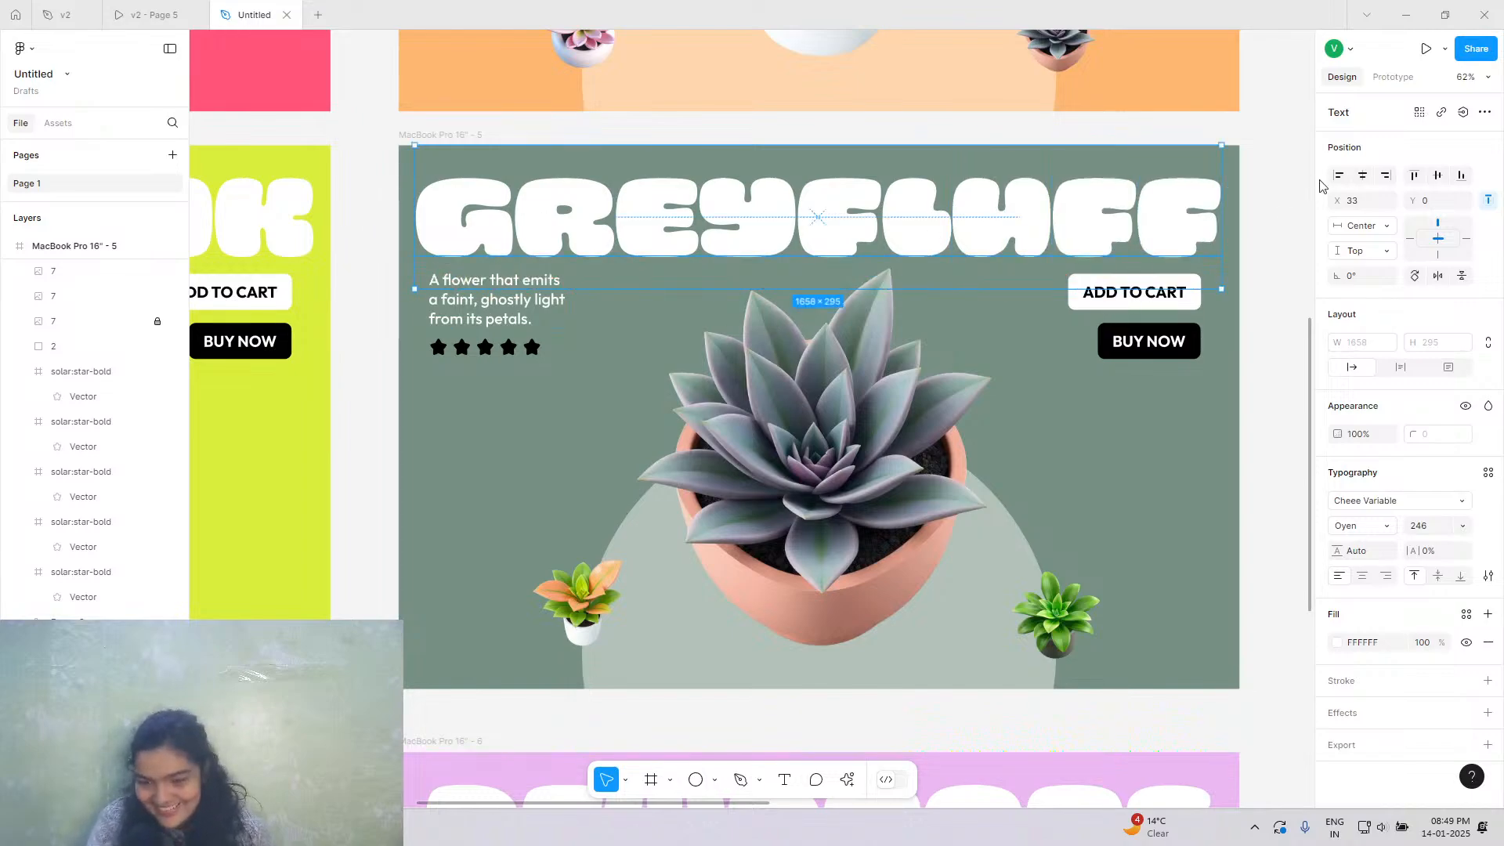
left_click(1364, 176)
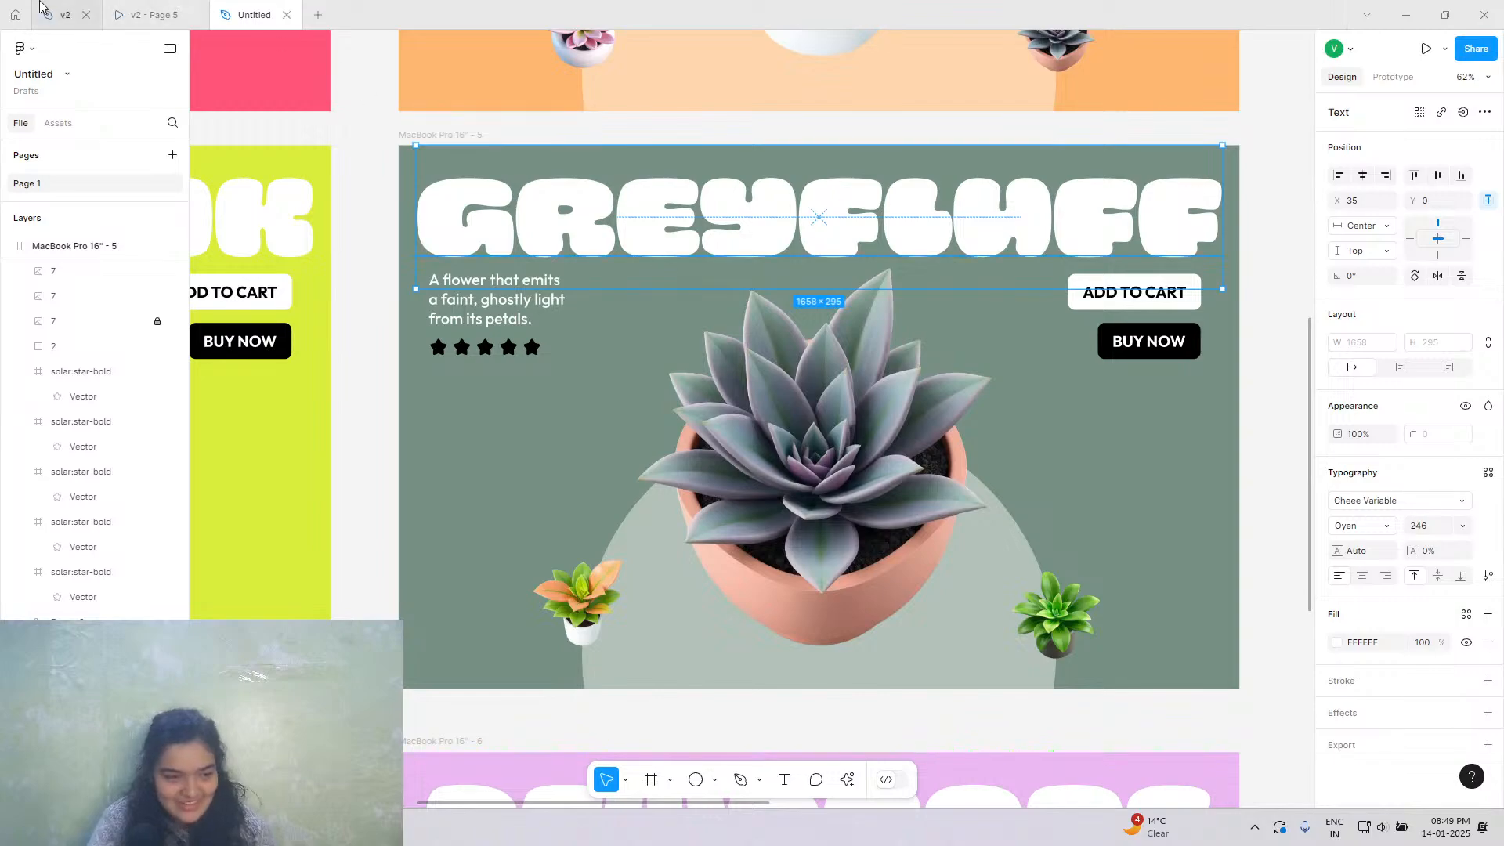
Copy the plant description text from the GREYFLUFF frame in the v2 file.
left_click(67, 15)
left_click(596, 410)
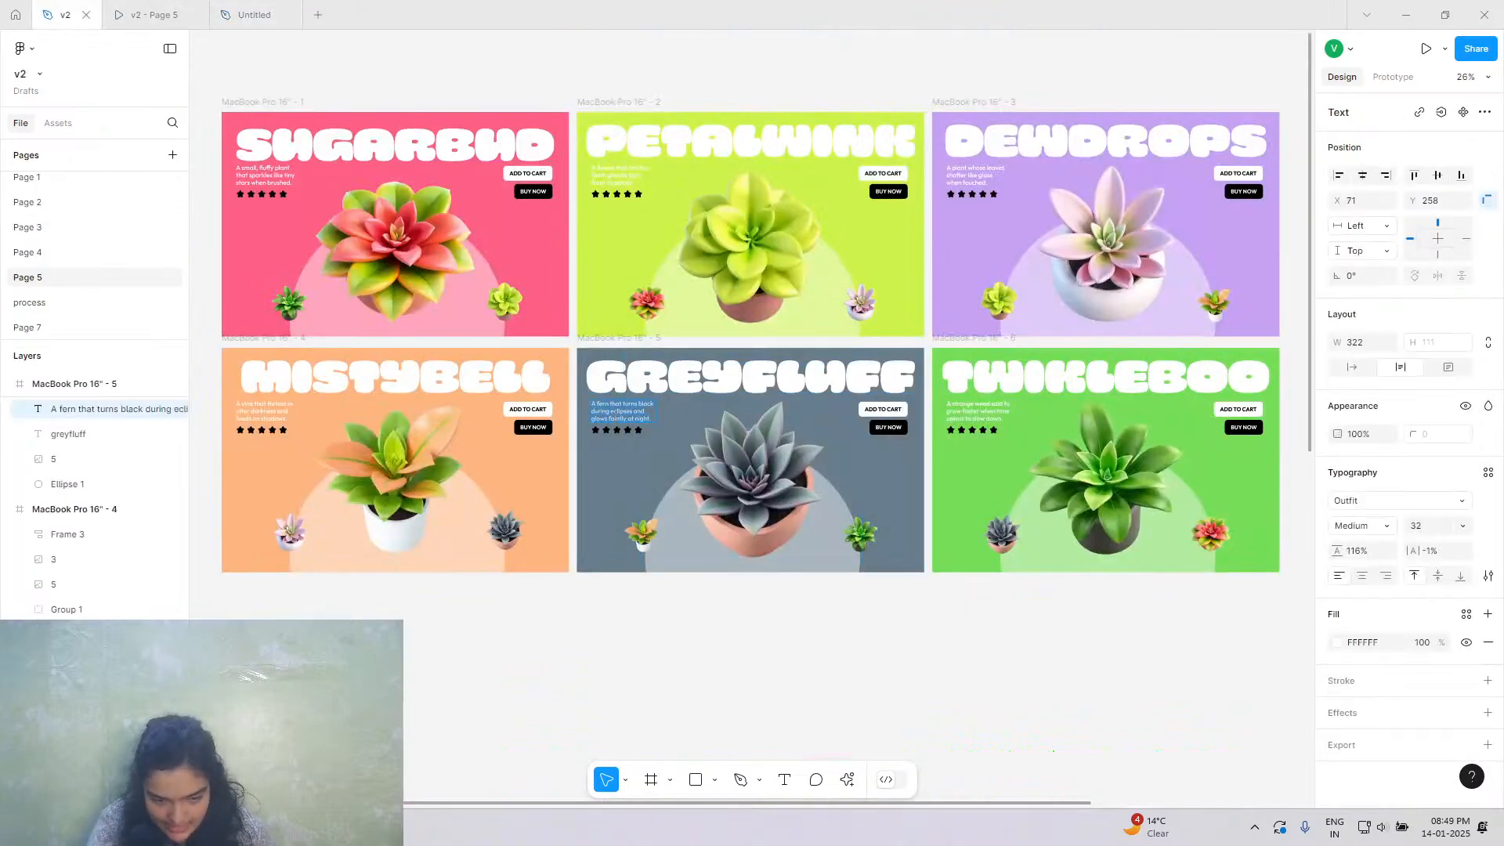
right_click(616, 429)
key("Escape")
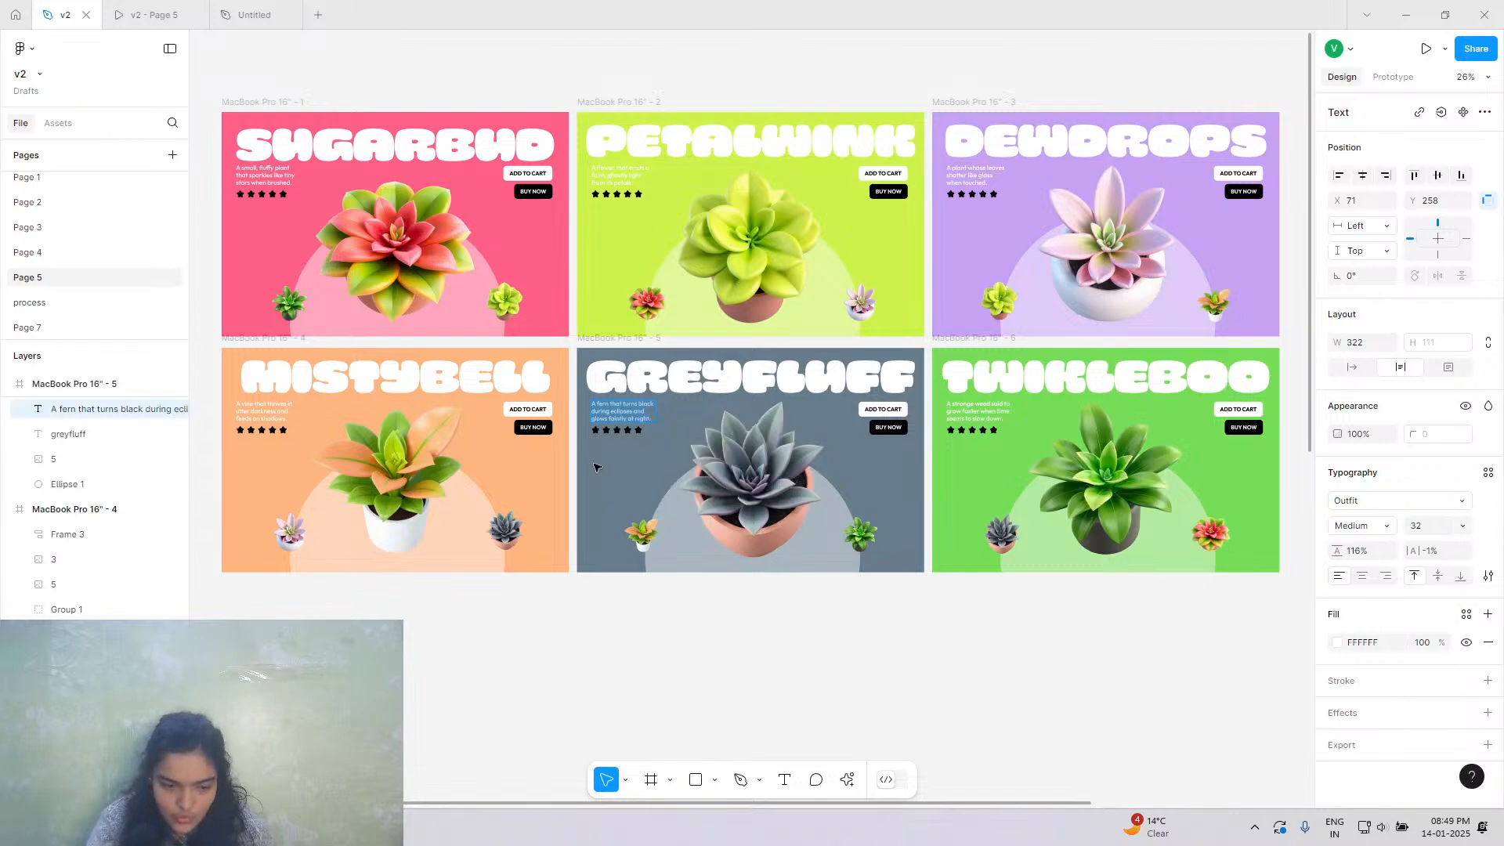
left_click(201, 6)
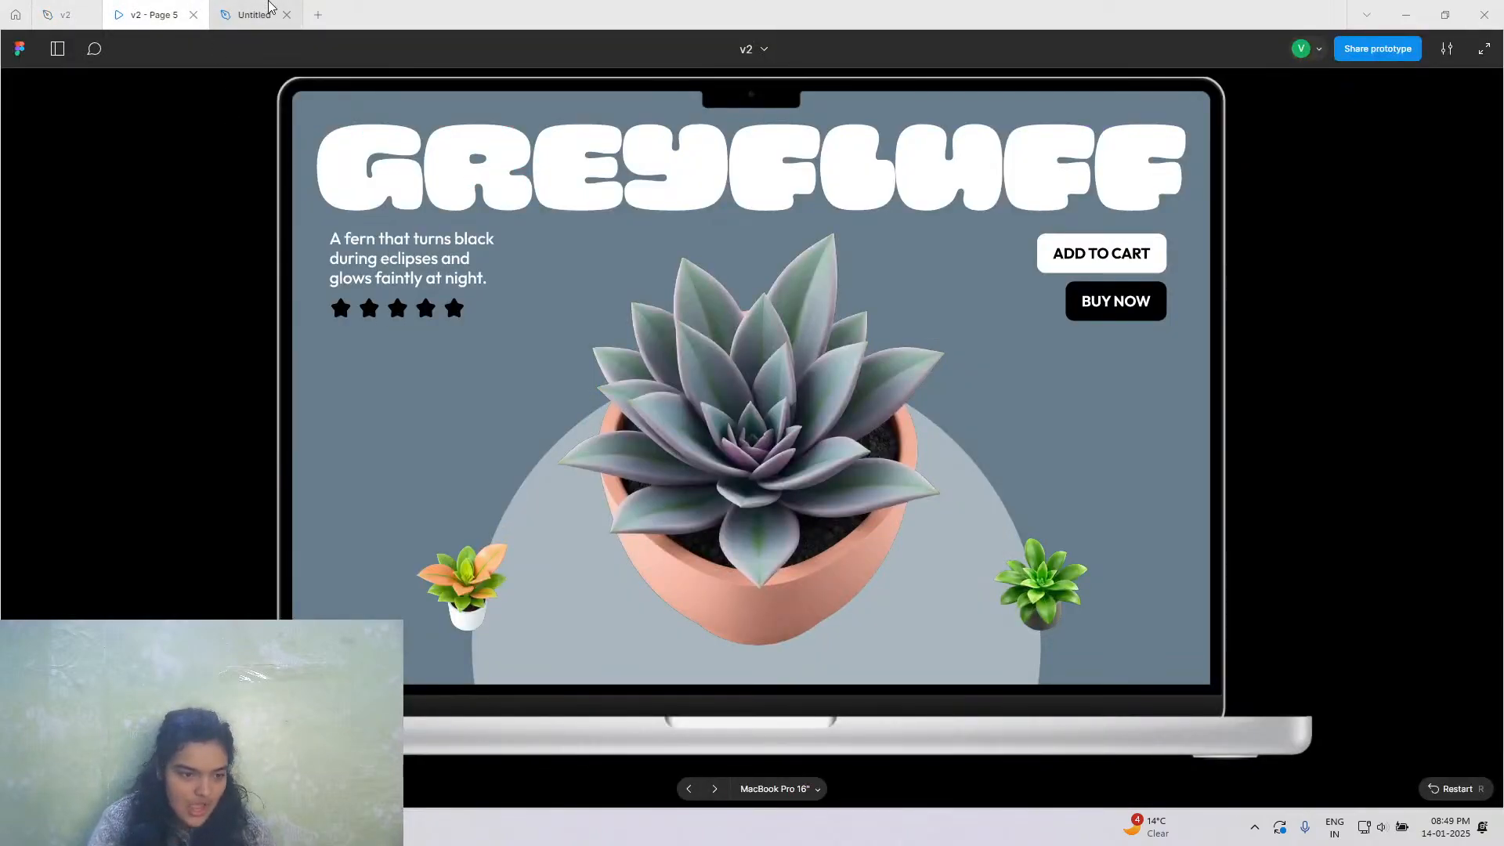
Paste the copied description over the flower text on the Untitled file's GREYFLUFF frame and widen its text box to 326.
left_click(251, 14)
double_click(436, 312)
right_click(439, 315)
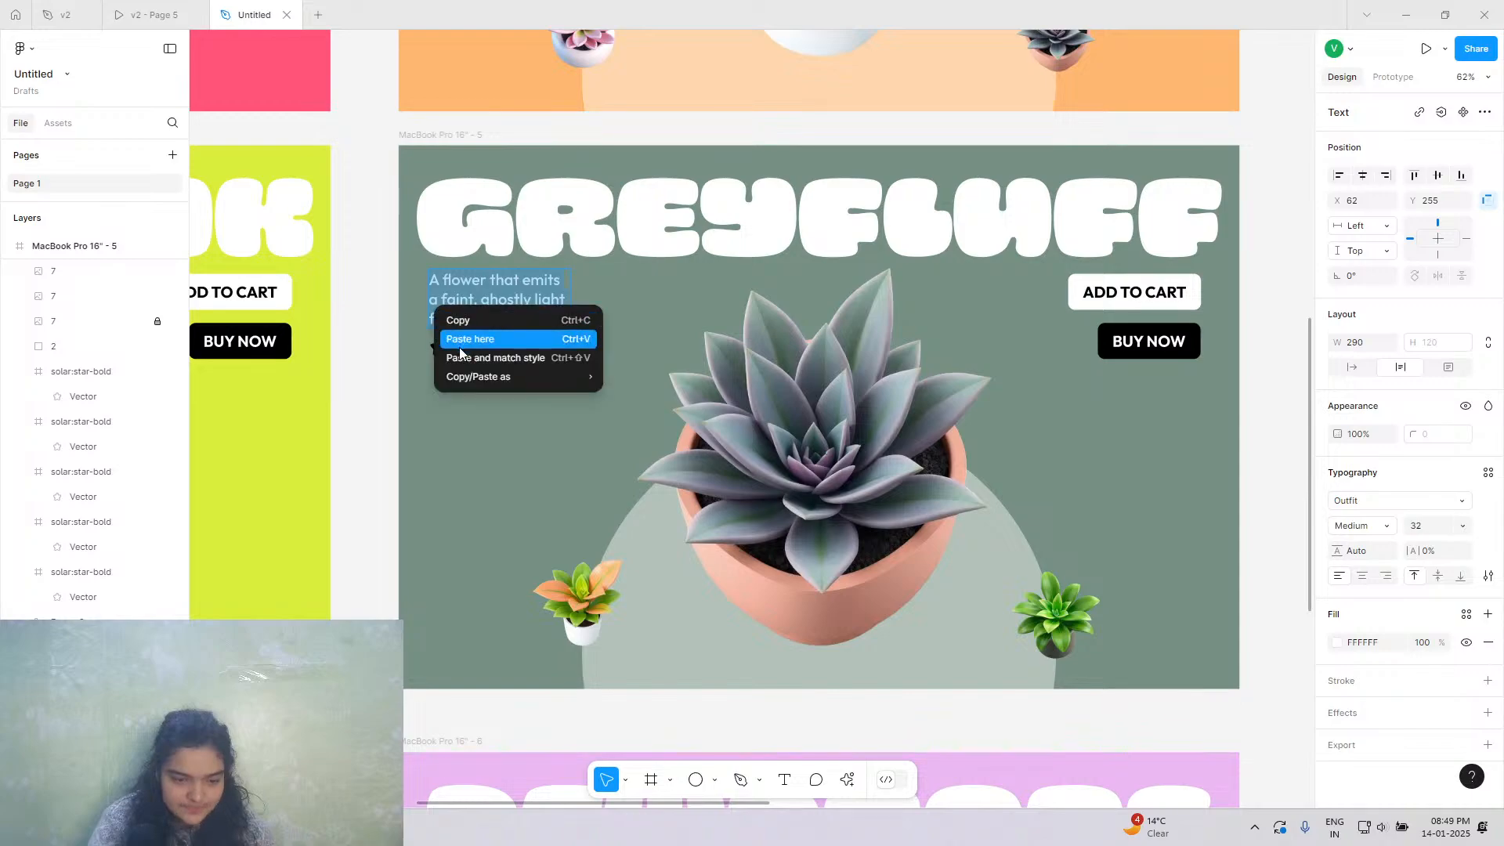
left_click(459, 342)
key("Escape")
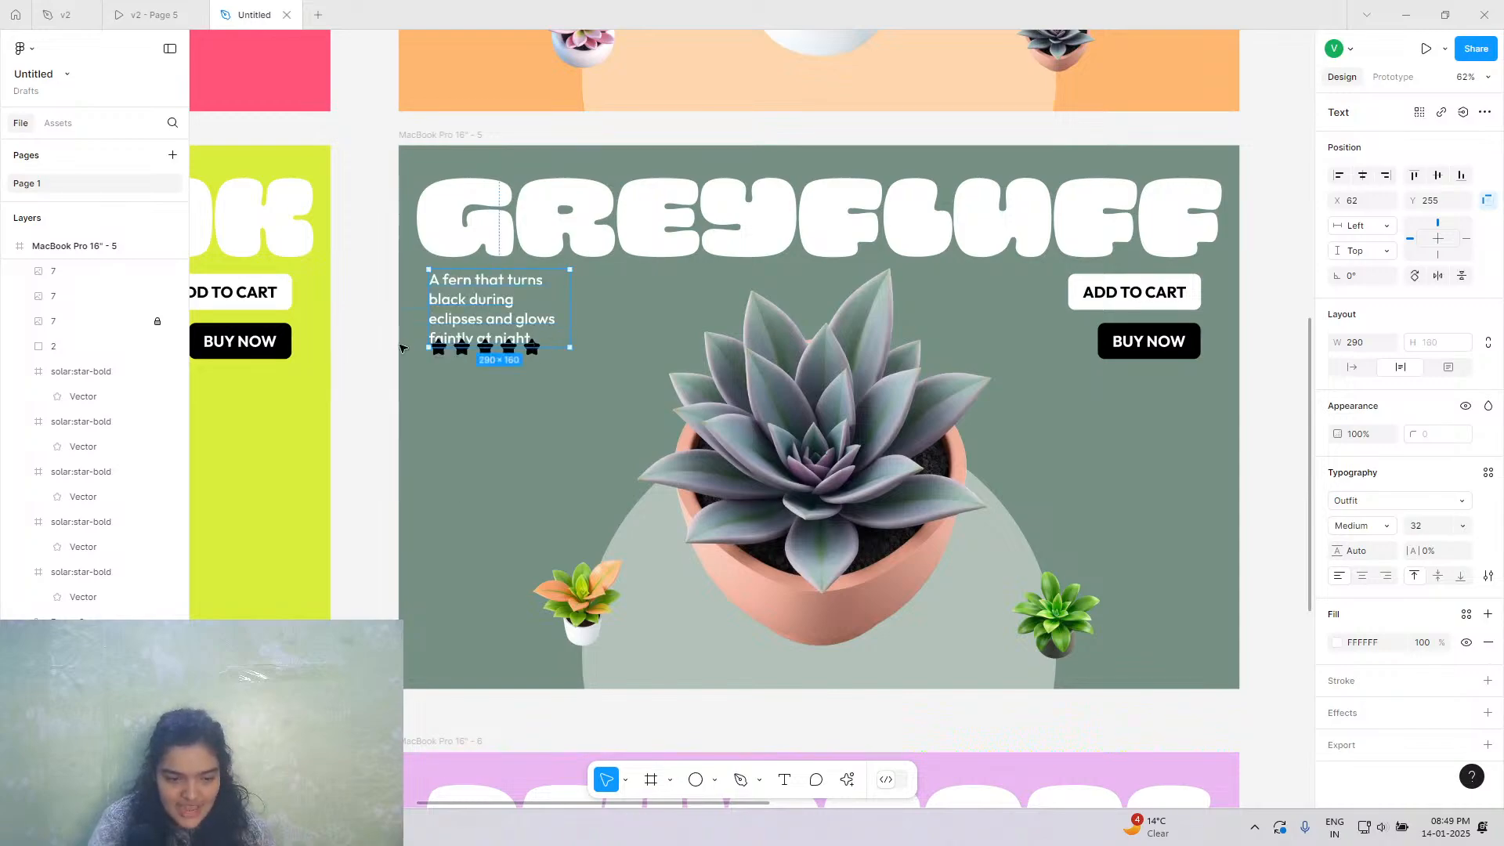
left_click_drag(578, 313, 587, 318)
scroll(587, 320, "down", 1)
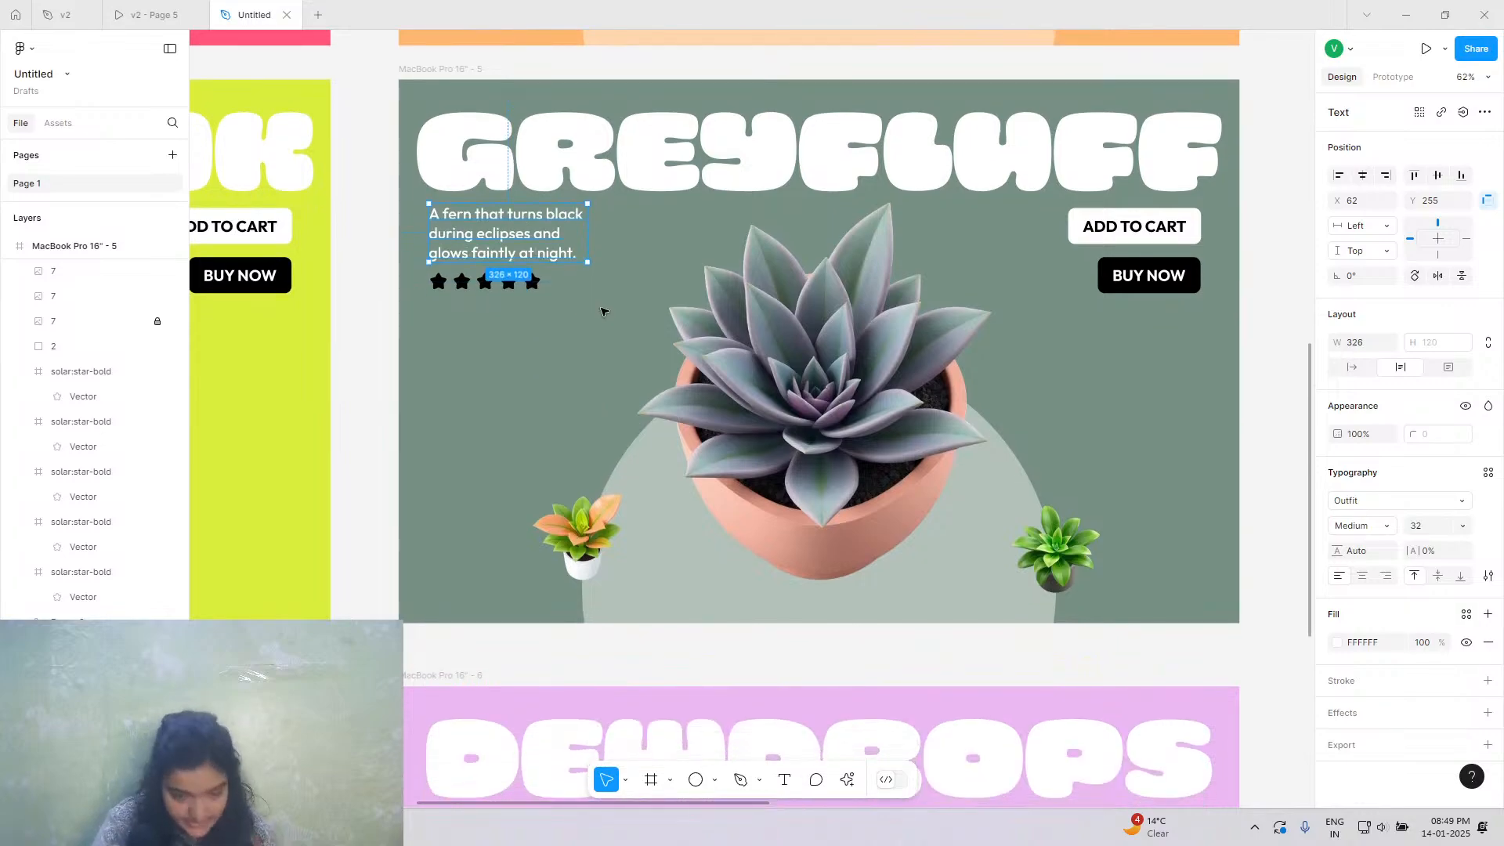
Split the fifth rating star's vector on the GREYFLUFF frame with Pen lines from top point to bottom notch and down its left side.
left_click(486, 282)
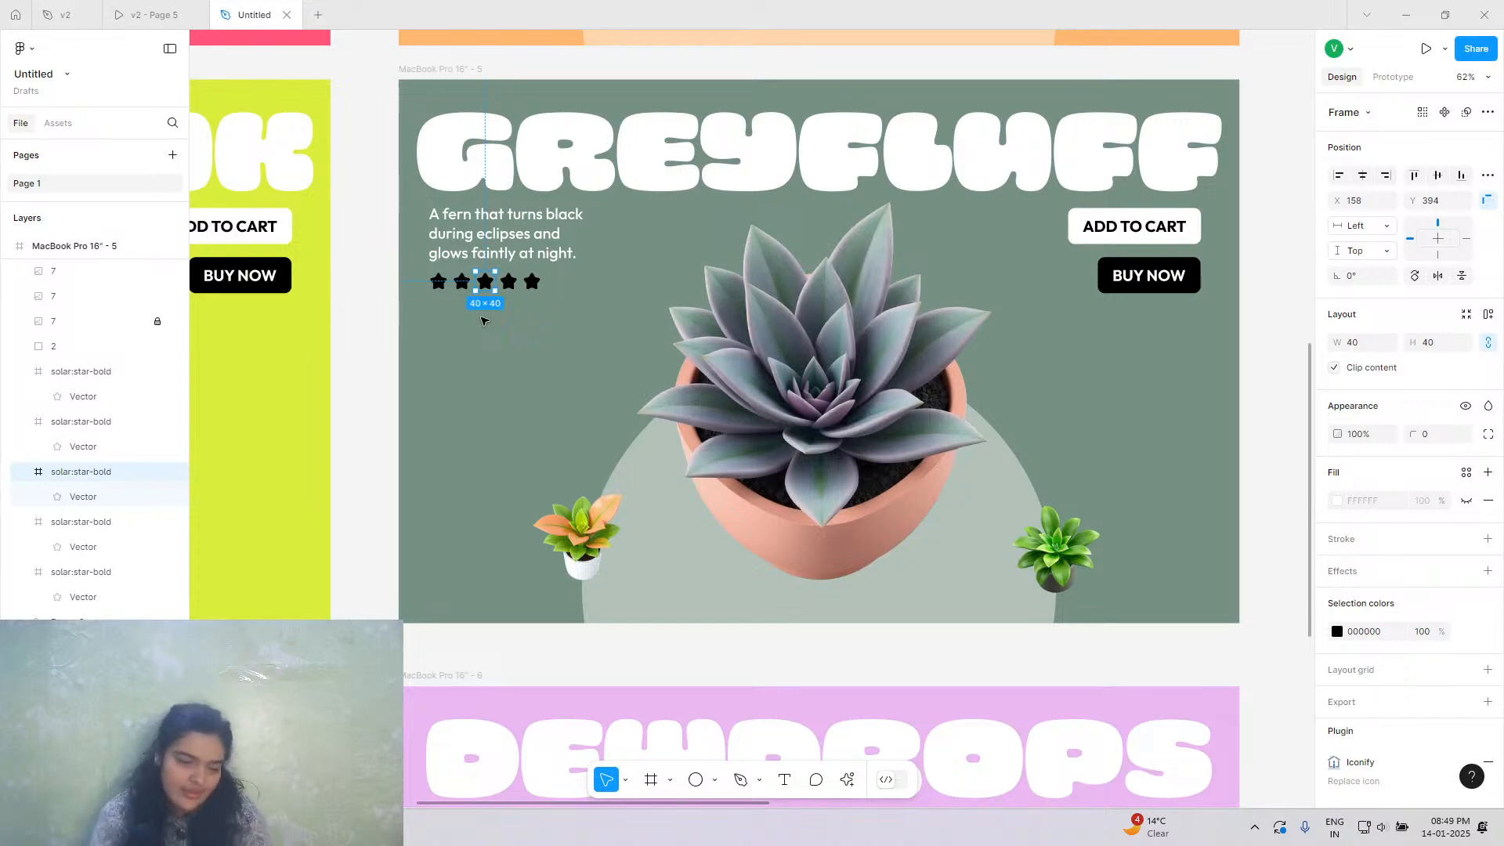
scroll(462, 297, "down", 1)
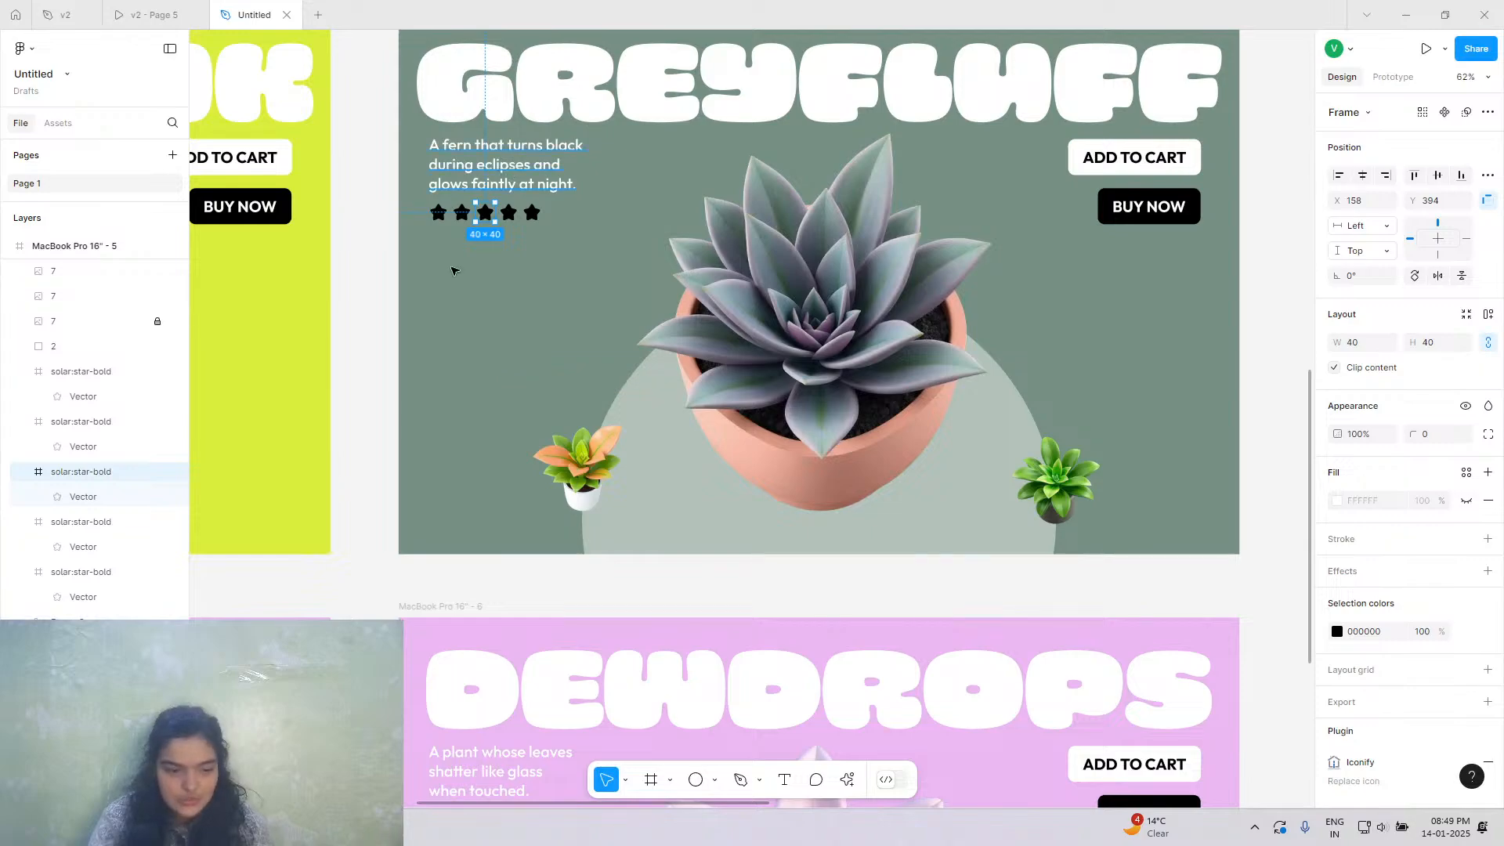
scroll(476, 192, "up", 5, "ctrl")
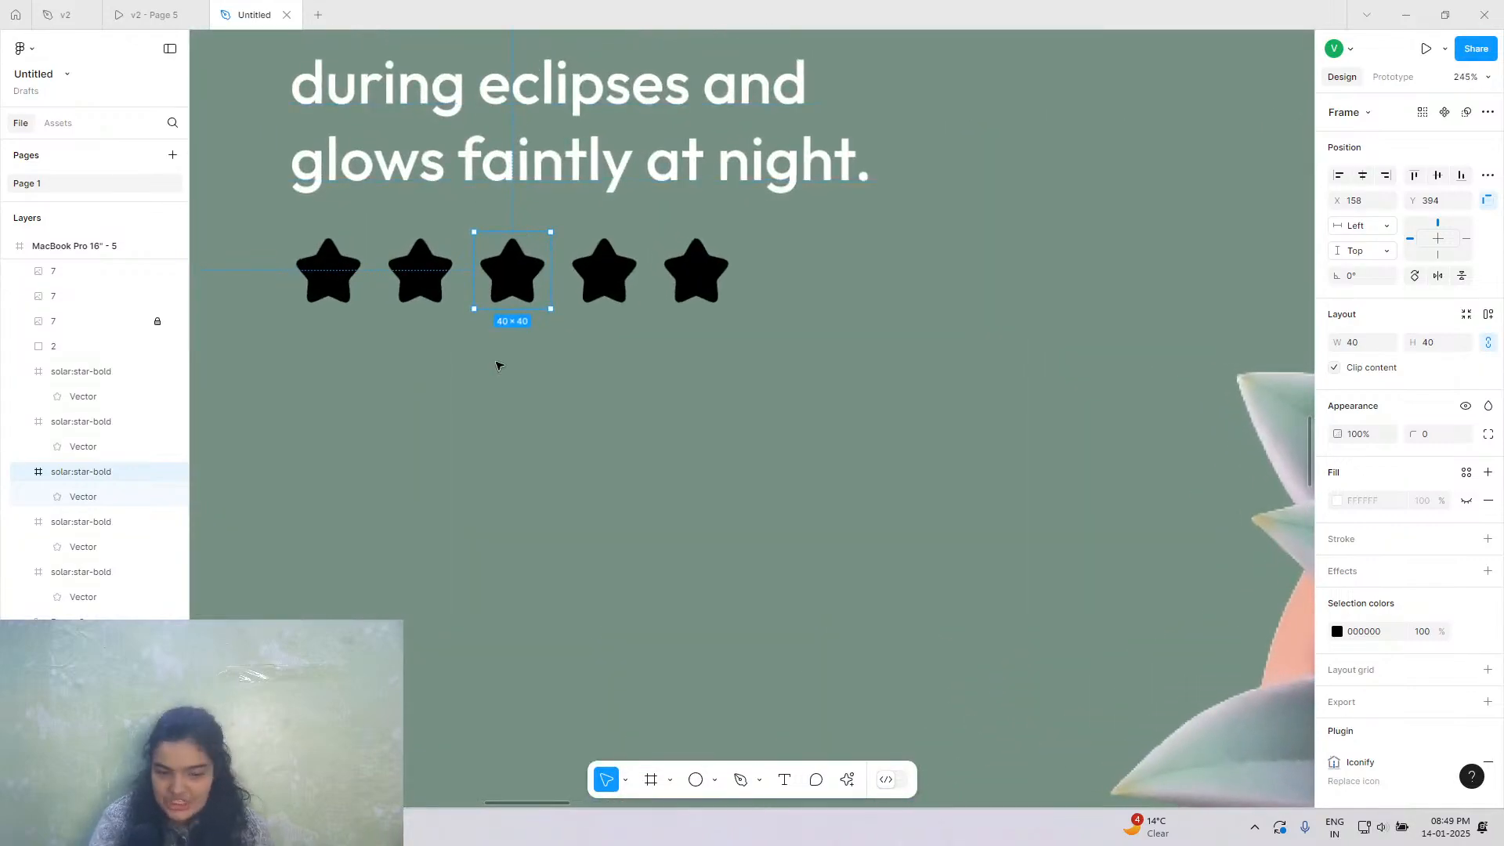
scroll(507, 252, "up", 5, "ctrl")
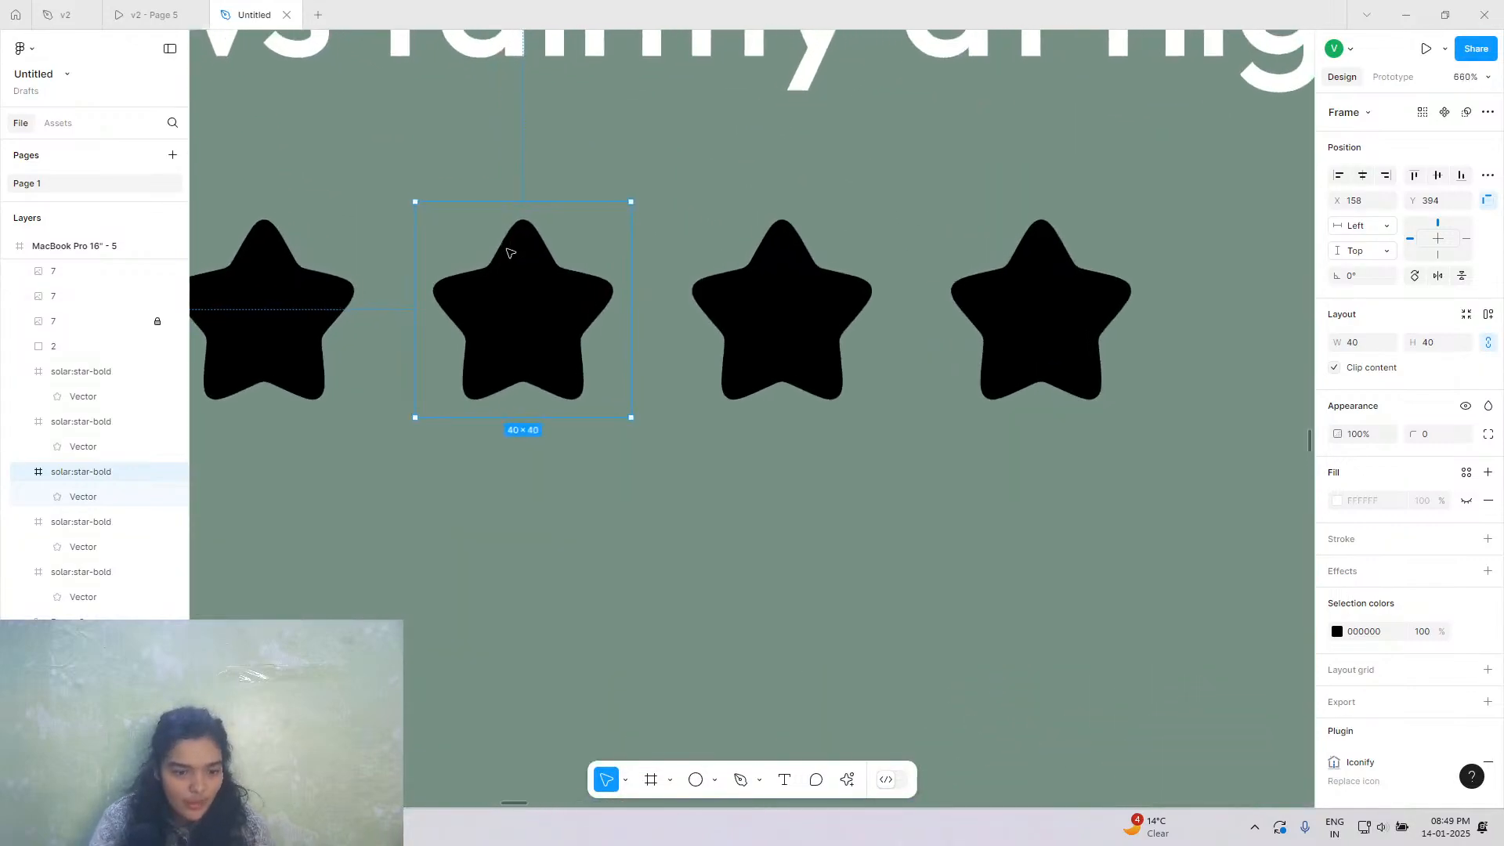
left_click(1143, 326)
double_click(1144, 326)
scroll(1128, 329, "right", 3)
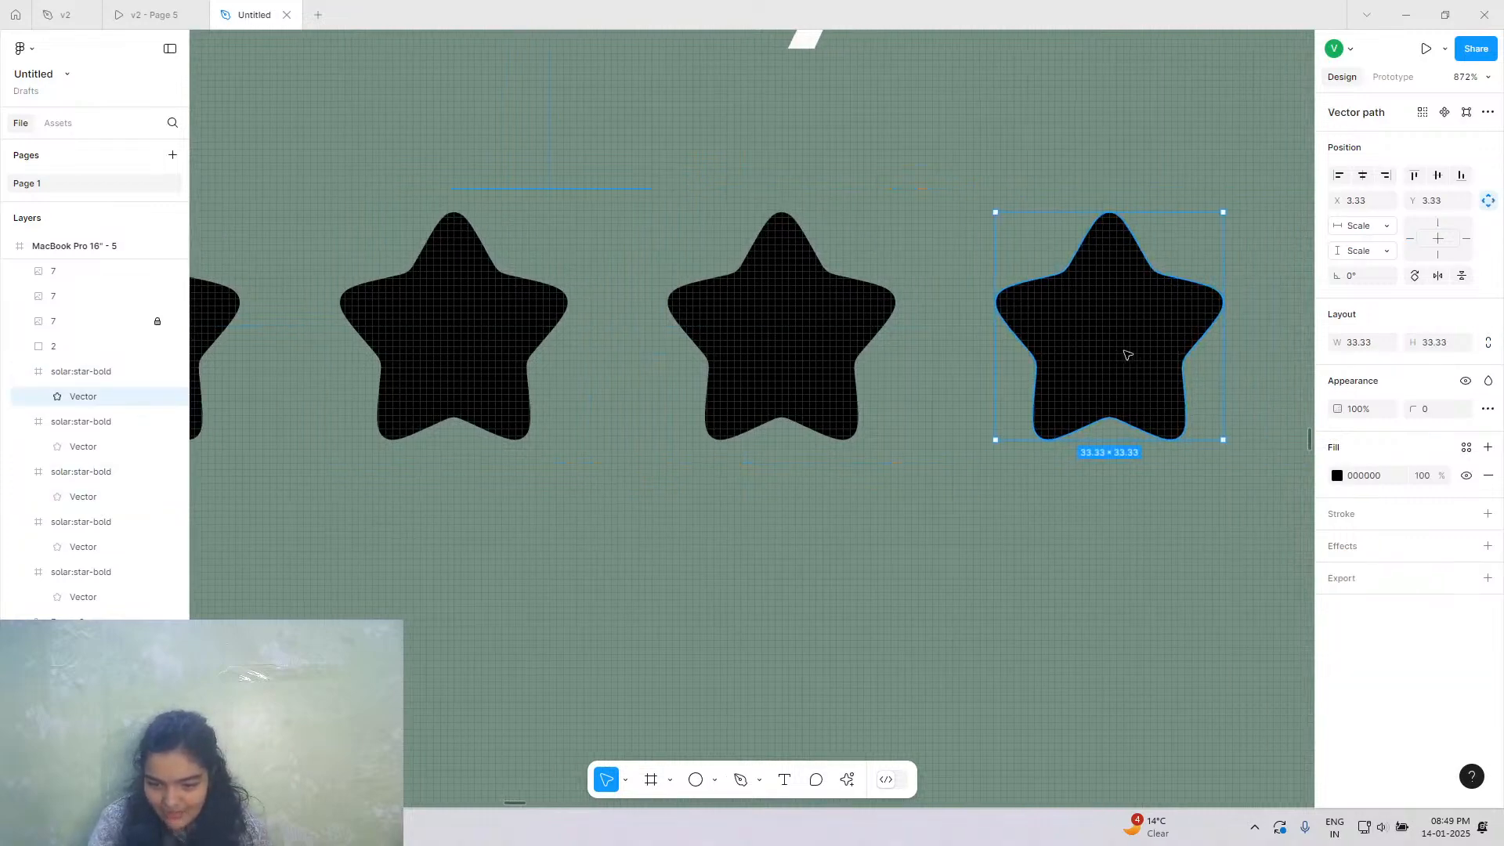
double_click(1028, 328)
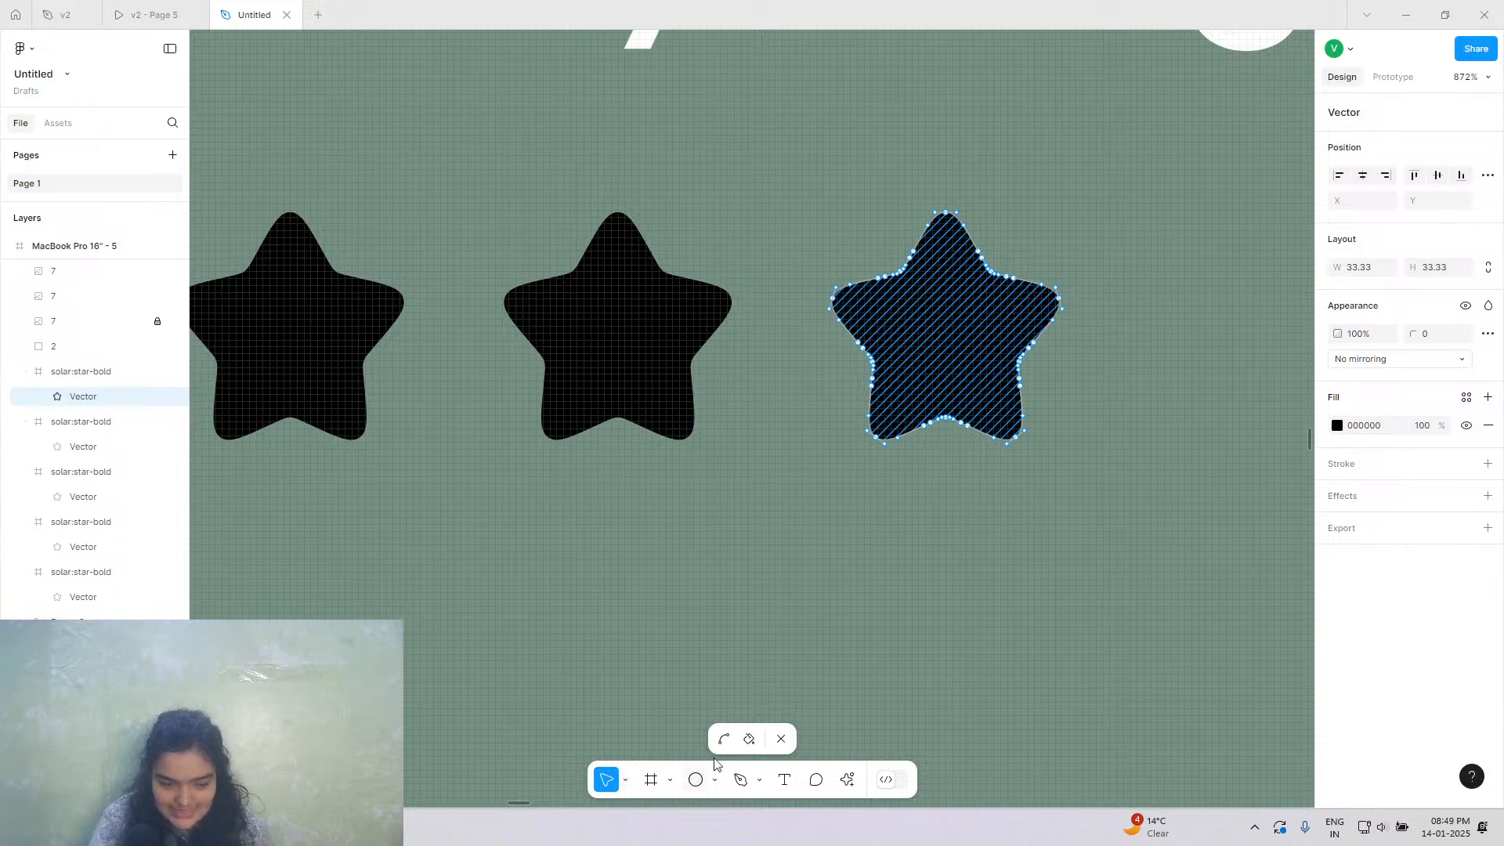
left_click(740, 779)
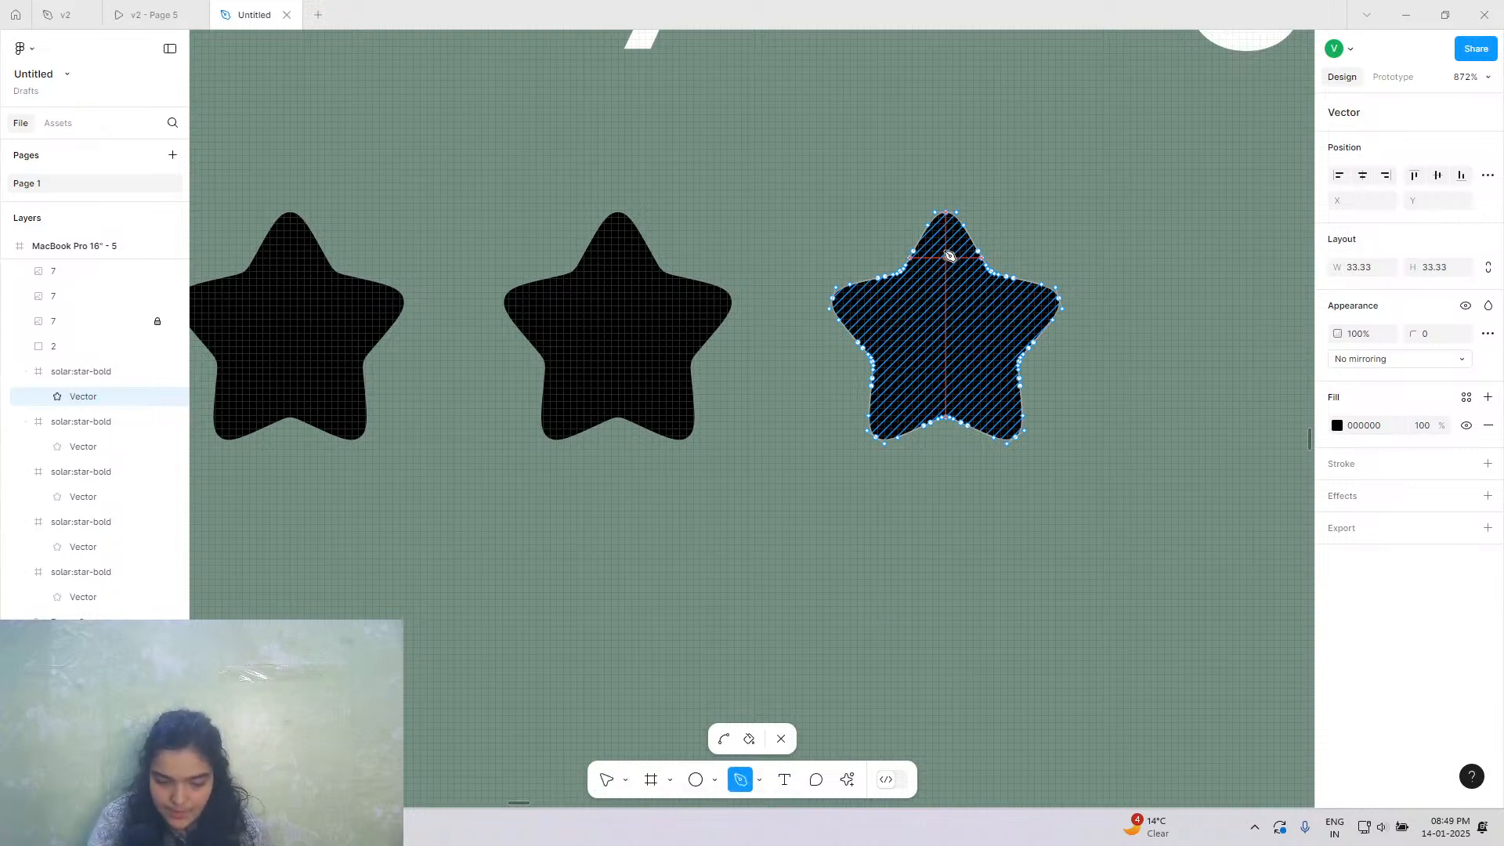
left_click(955, 213)
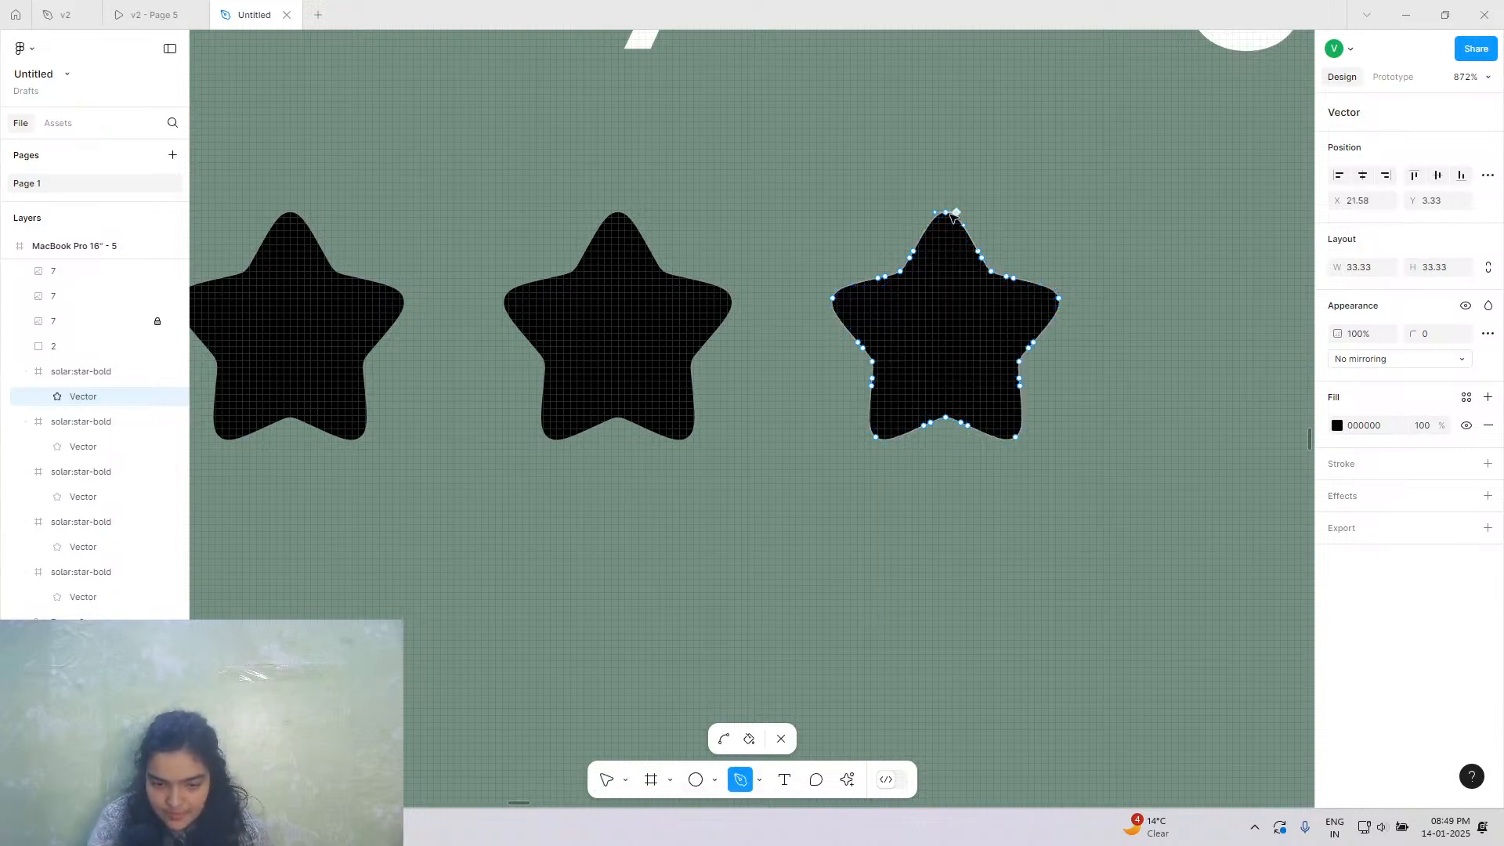
left_click(945, 417)
left_click(884, 277)
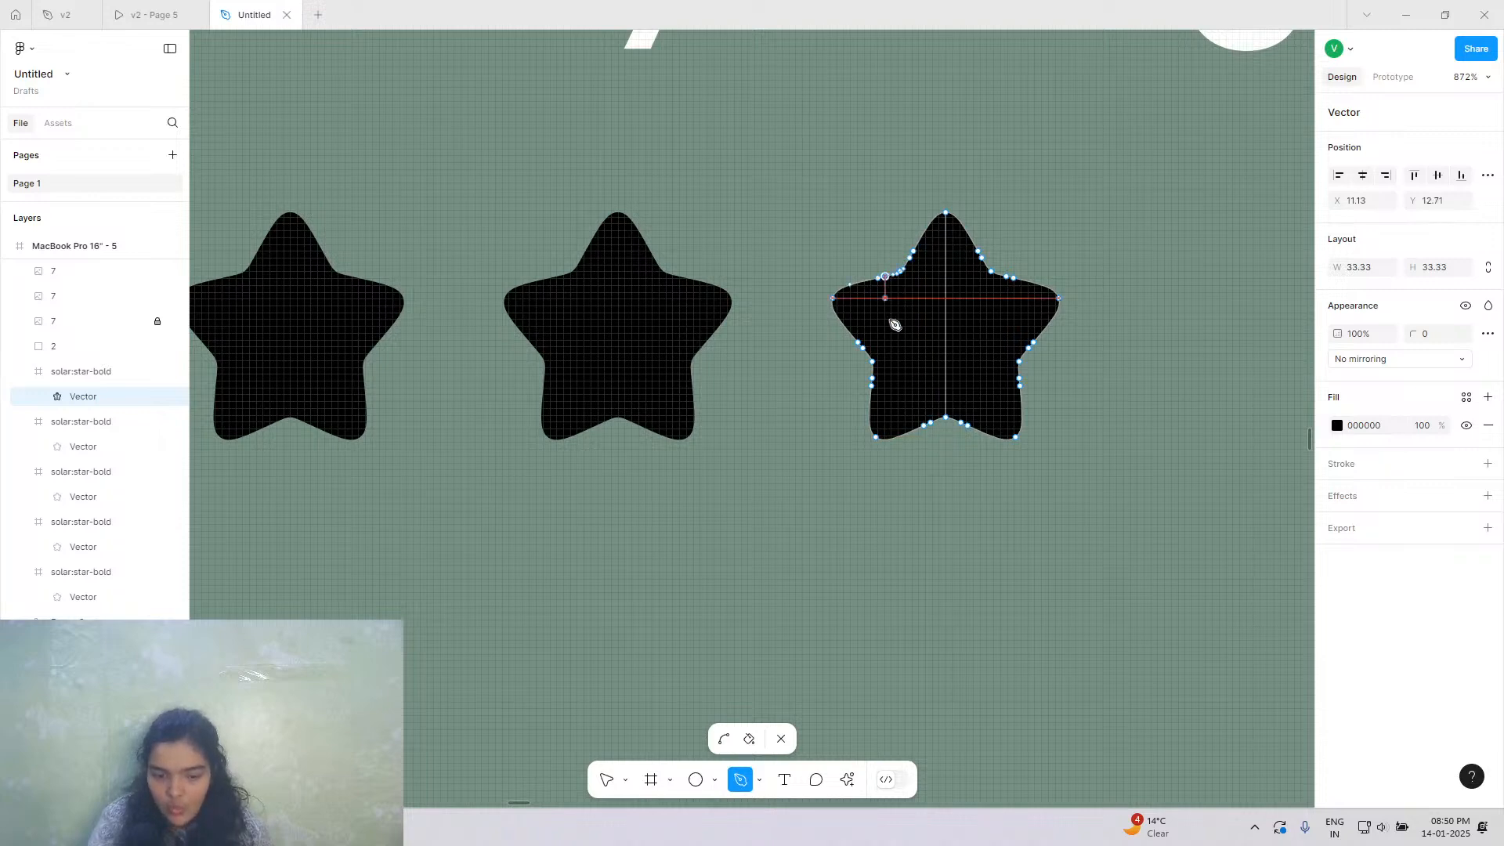
left_click(877, 437)
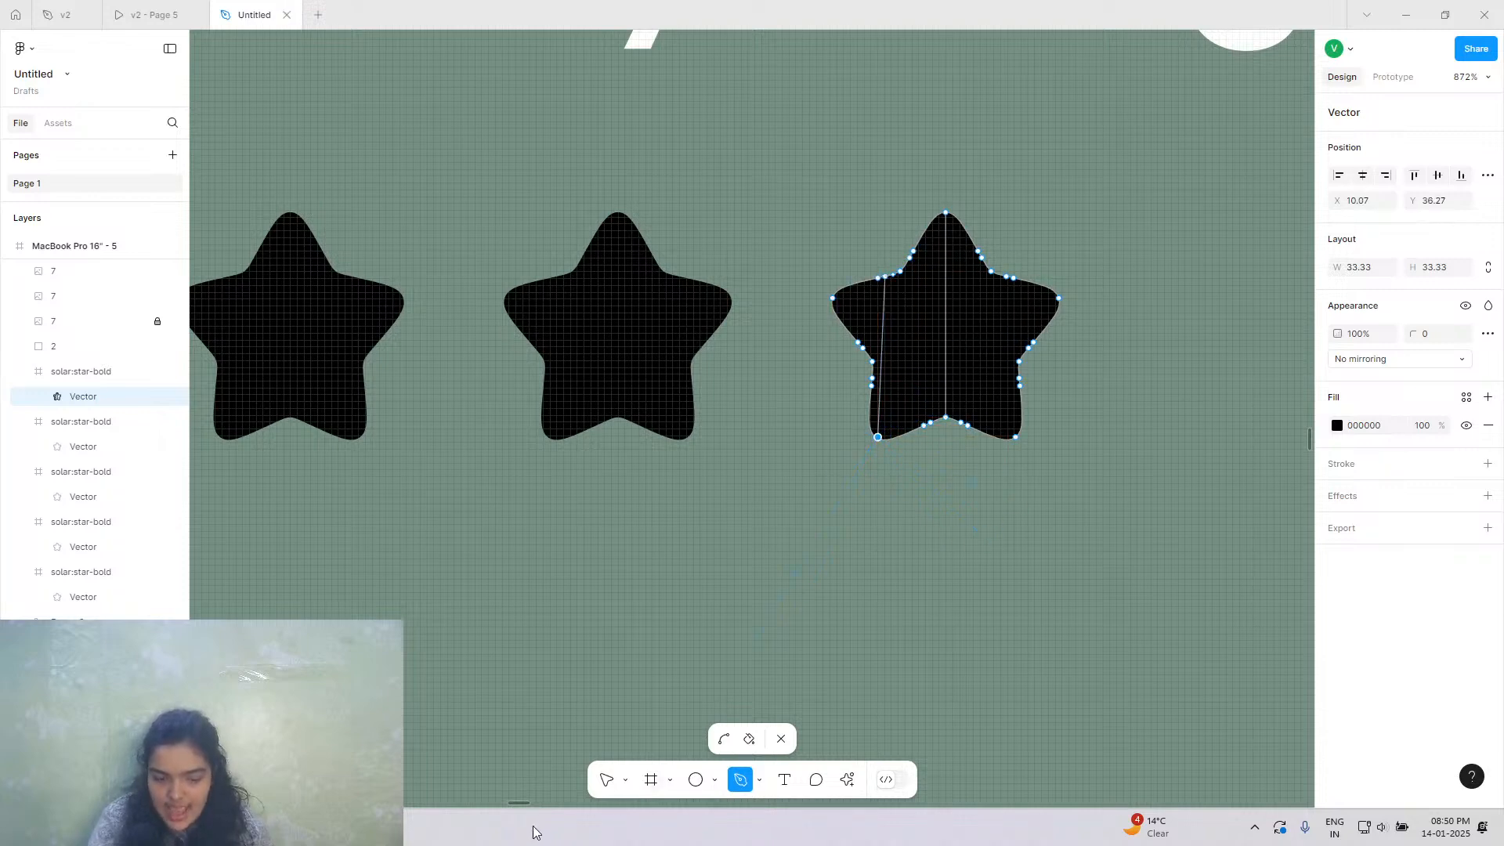
Delete the anchor point at the right tip of the fifth rating star's vector.
left_click(608, 779)
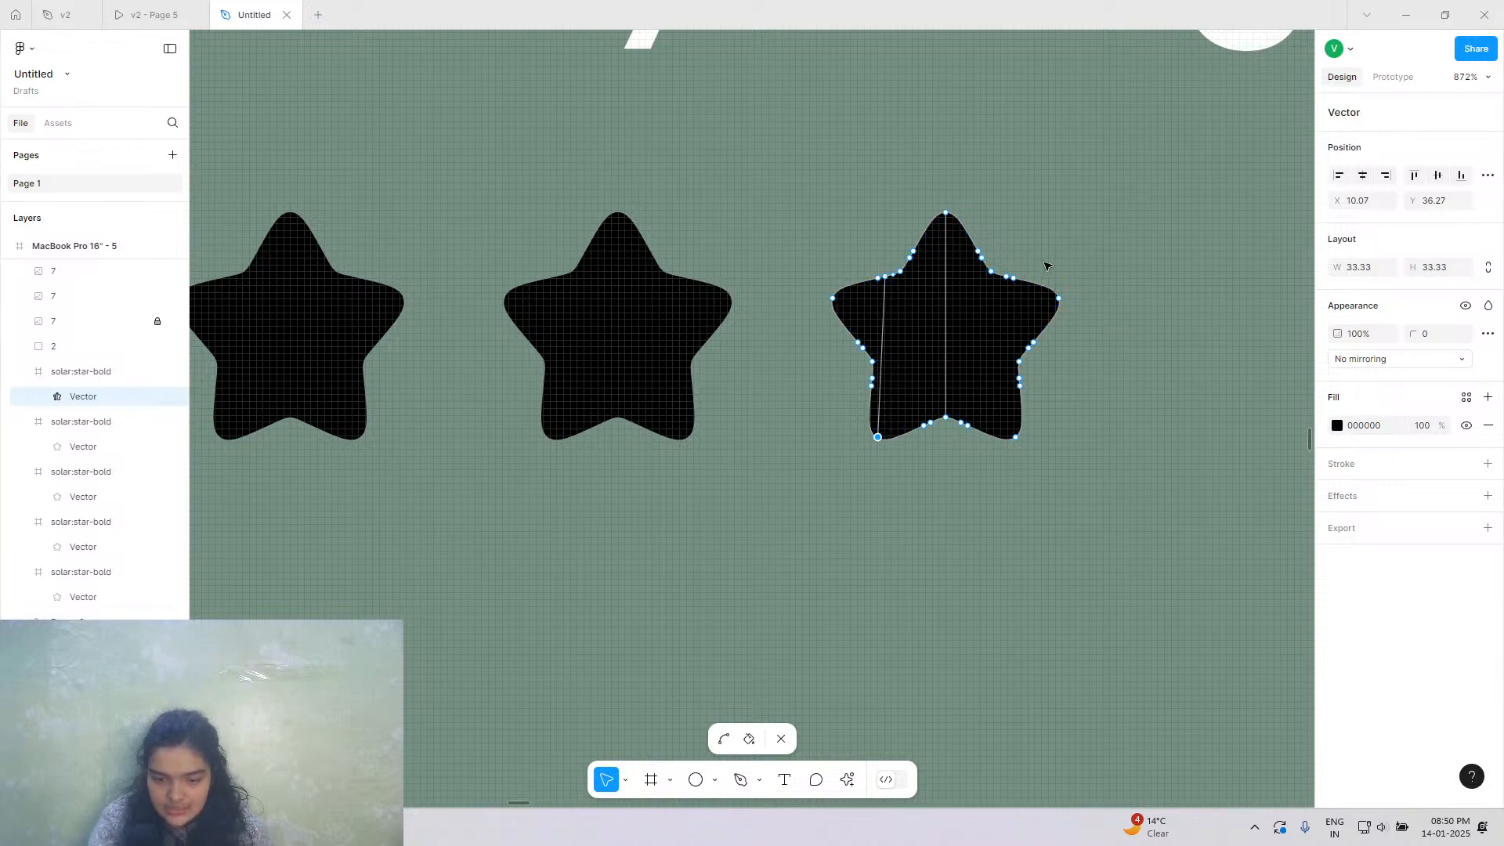
left_click_drag(1042, 253, 1065, 337)
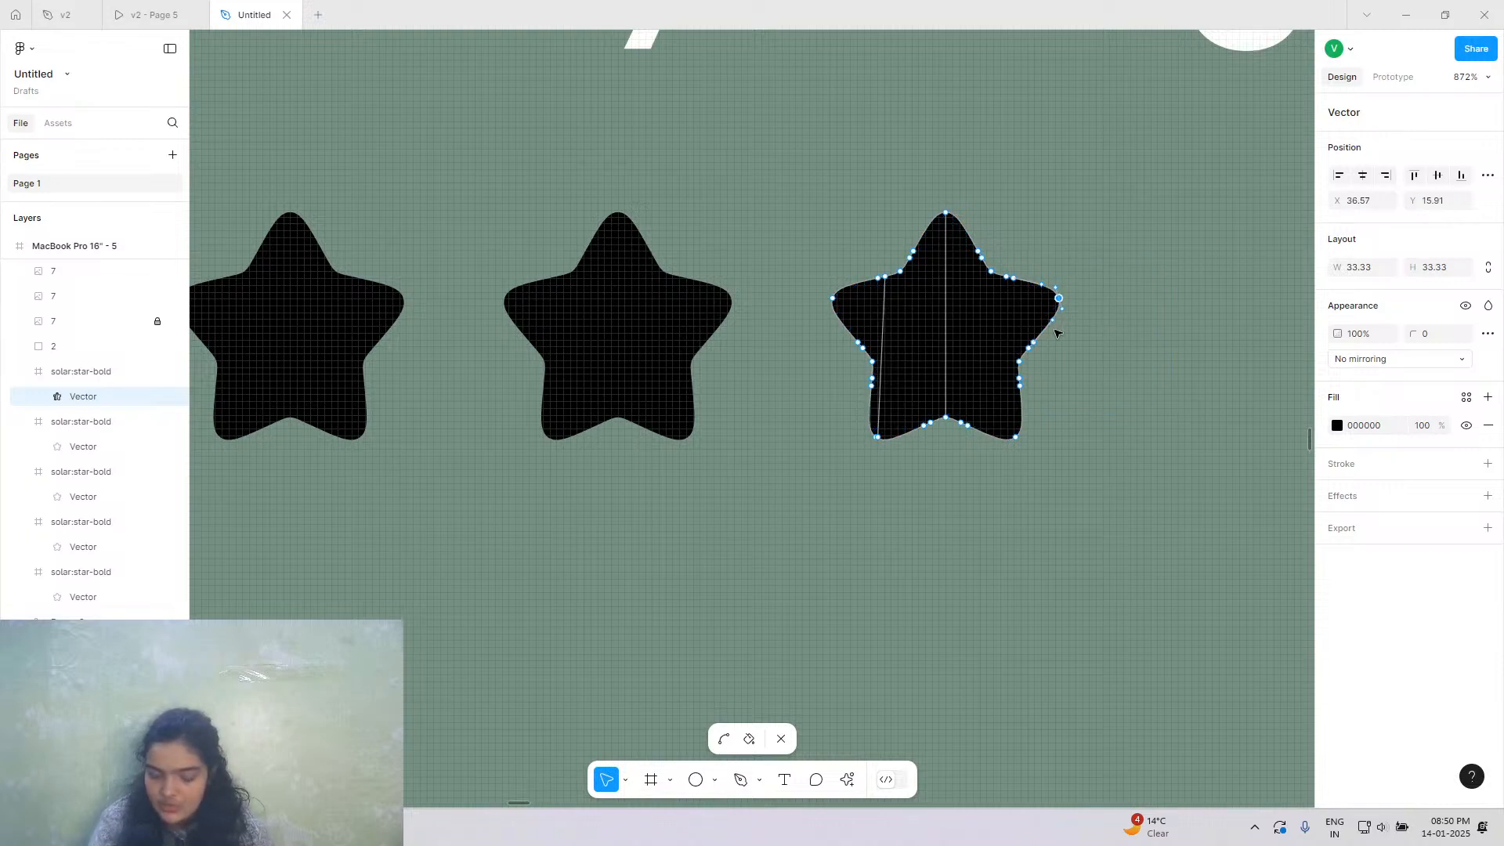
key("Delete")
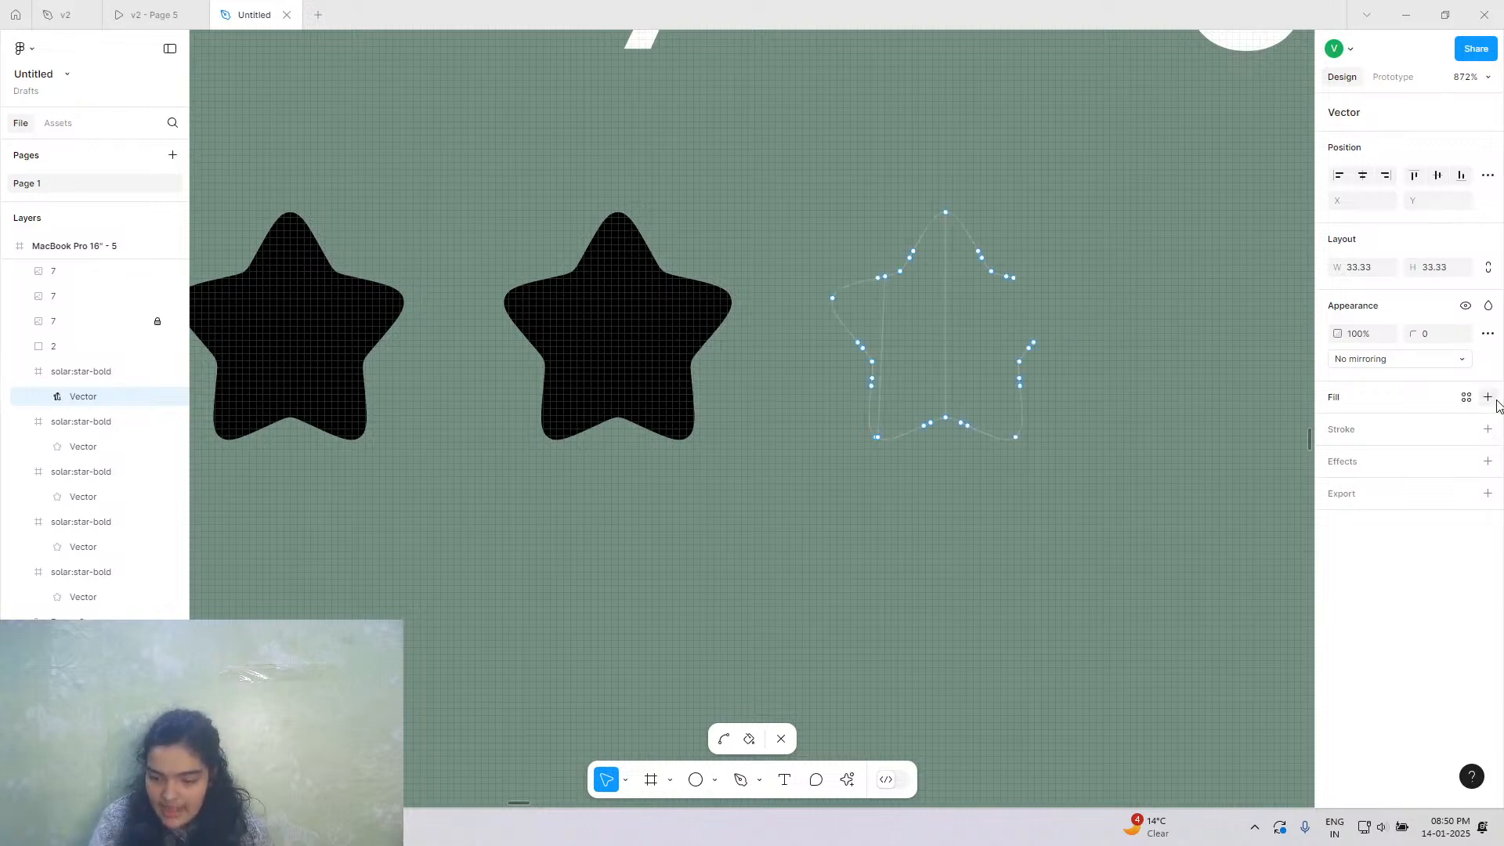
Fill the remaining left half of the fifth star with black 000000 and leave vector editing.
left_click(1488, 397)
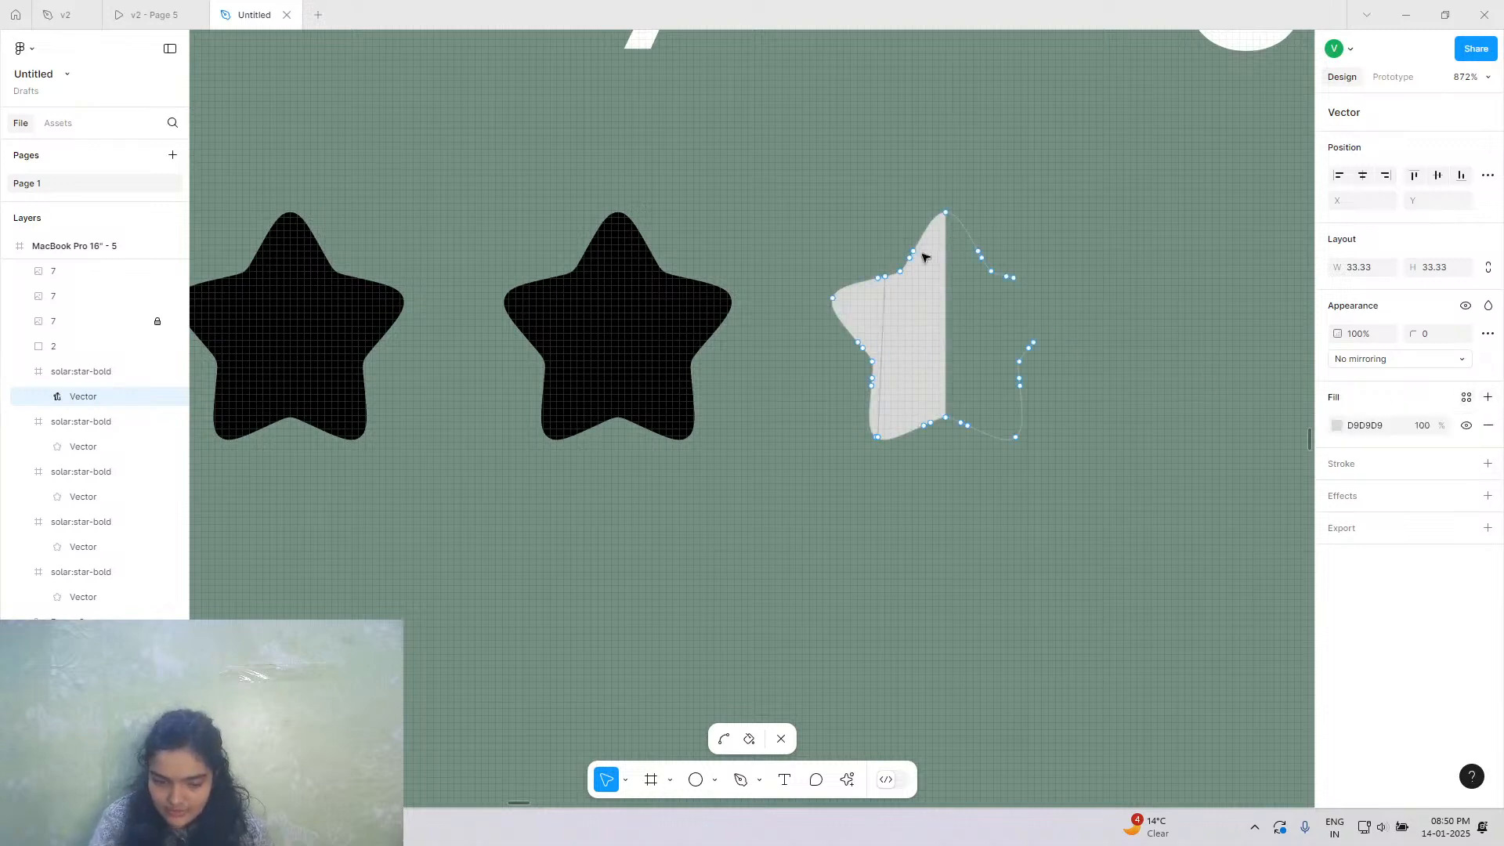
left_click(1337, 428)
left_click(1166, 727)
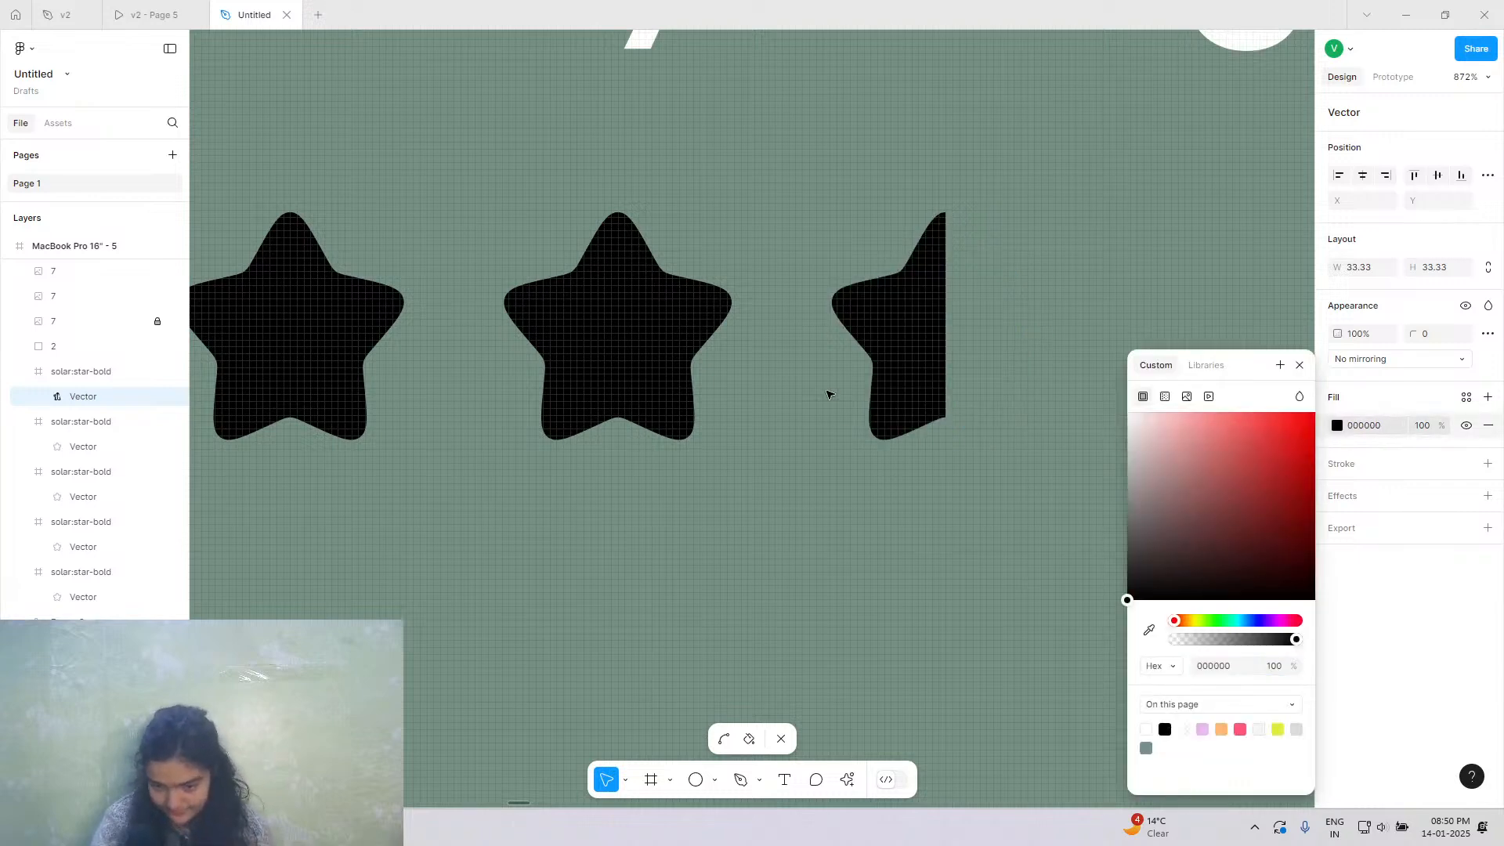
scroll(830, 394, "down", 12)
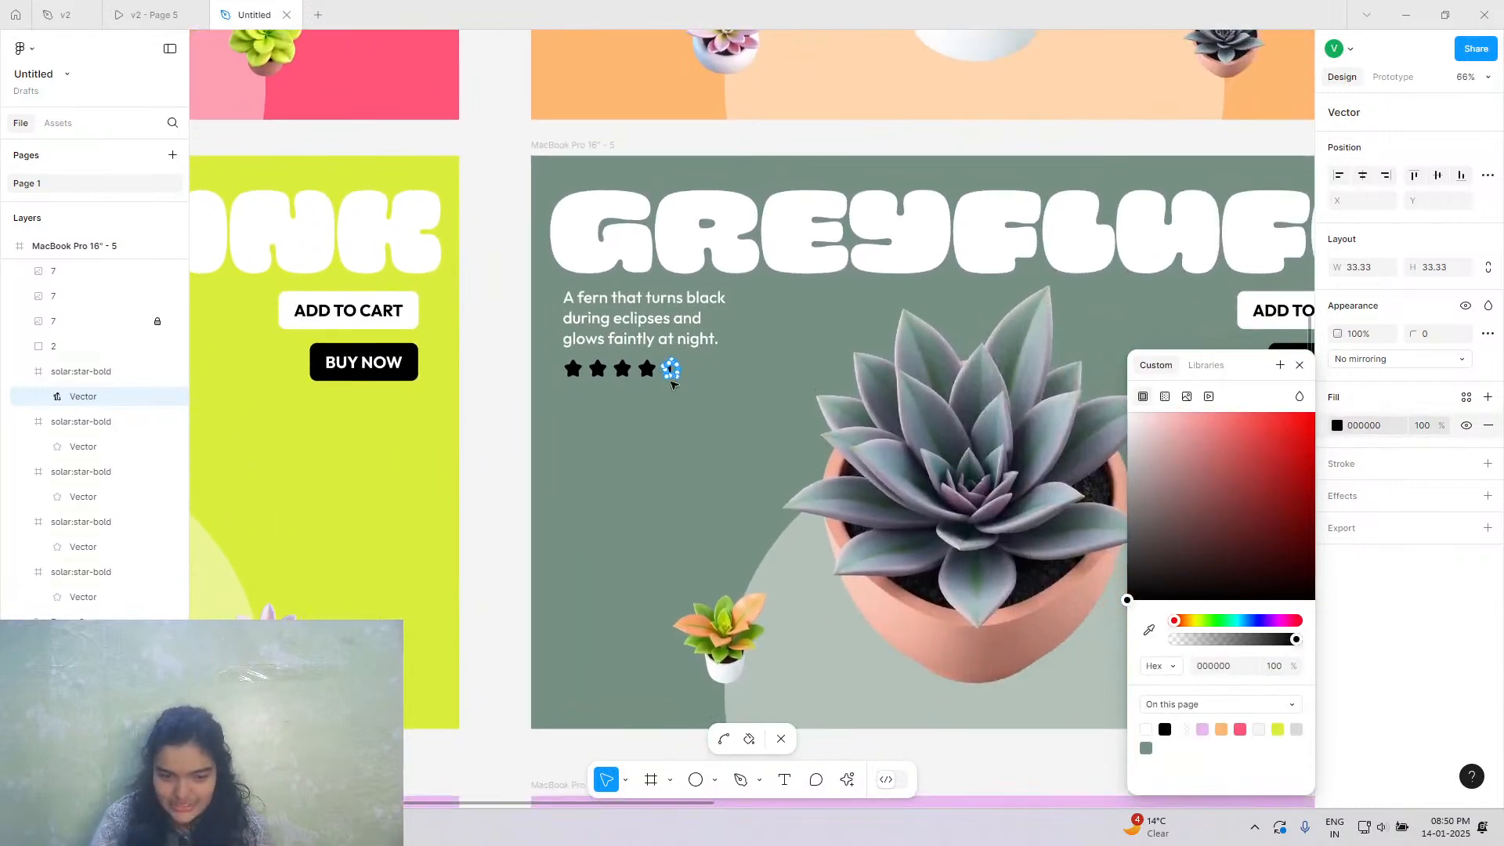
left_click(529, 389)
left_click(528, 390)
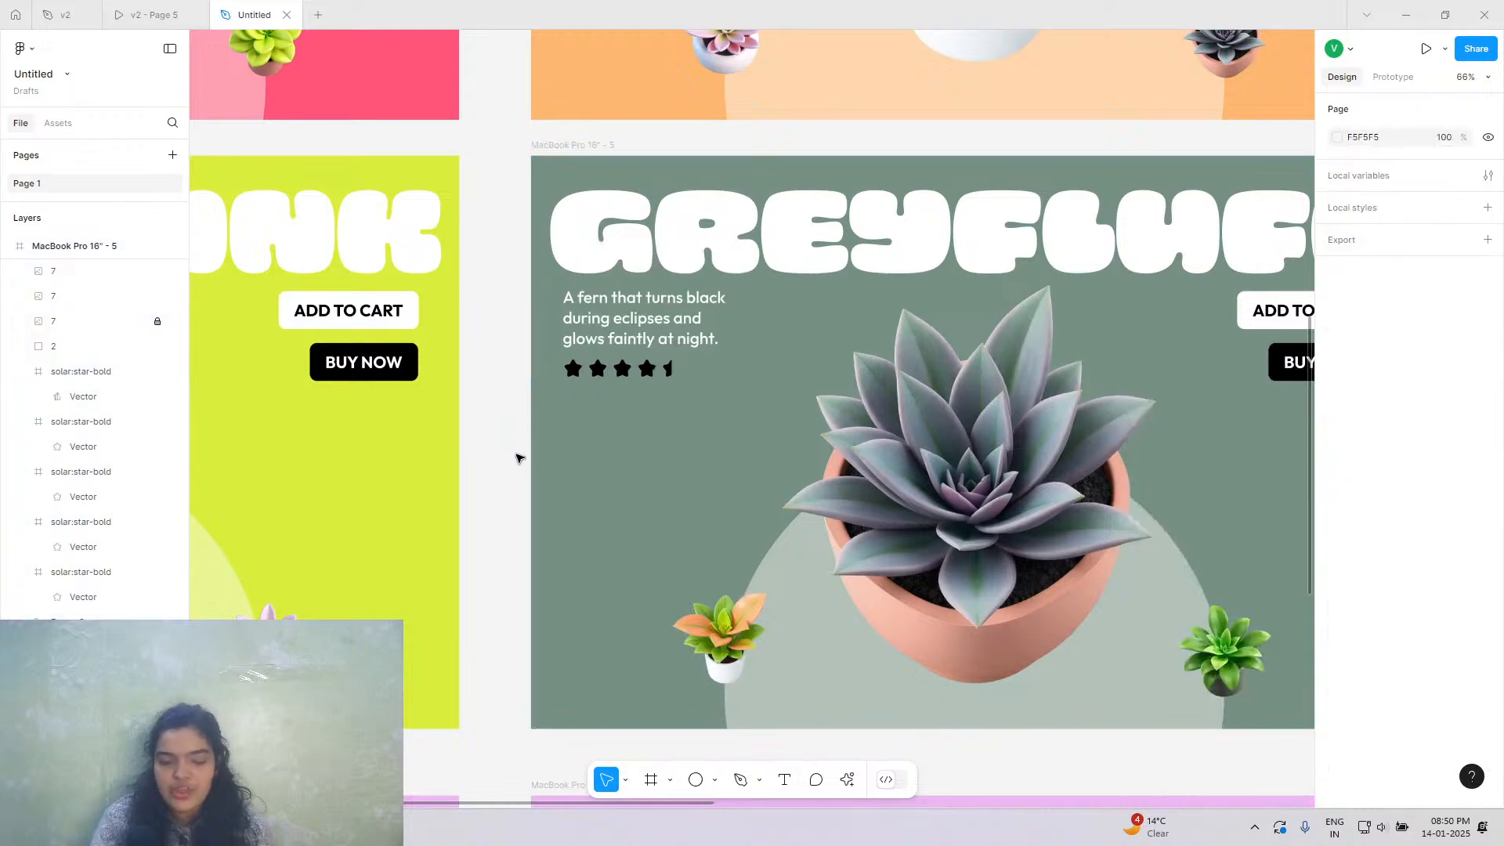
Look up the plant page that follows GREYFLUFF in the v2 prototype.
scroll(517, 459, "down", 4)
scroll(517, 458, "up", 4)
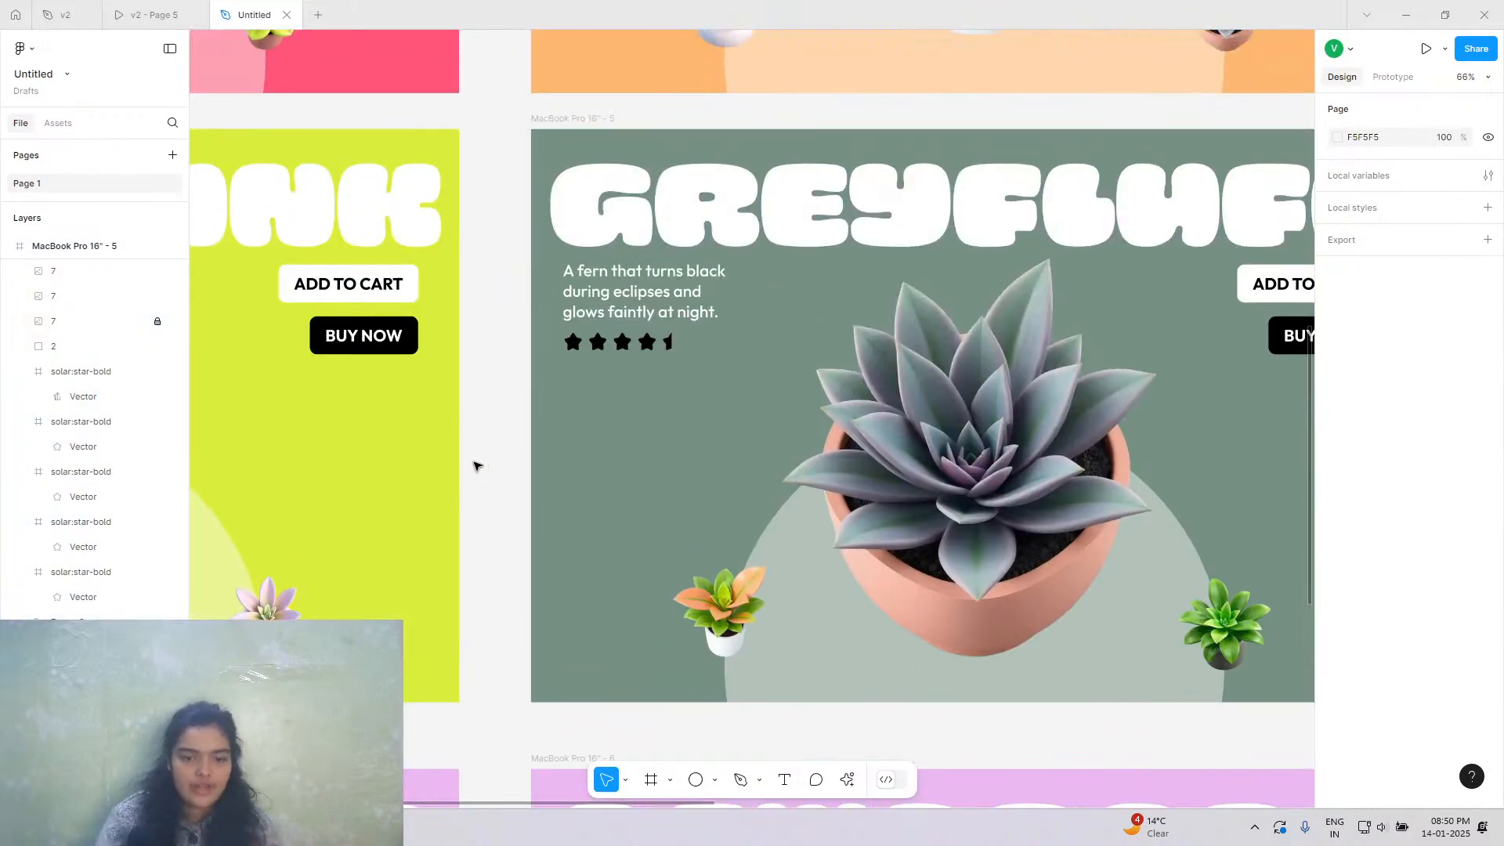
scroll(476, 466, "down", 5)
scroll(543, 451, "right", 1)
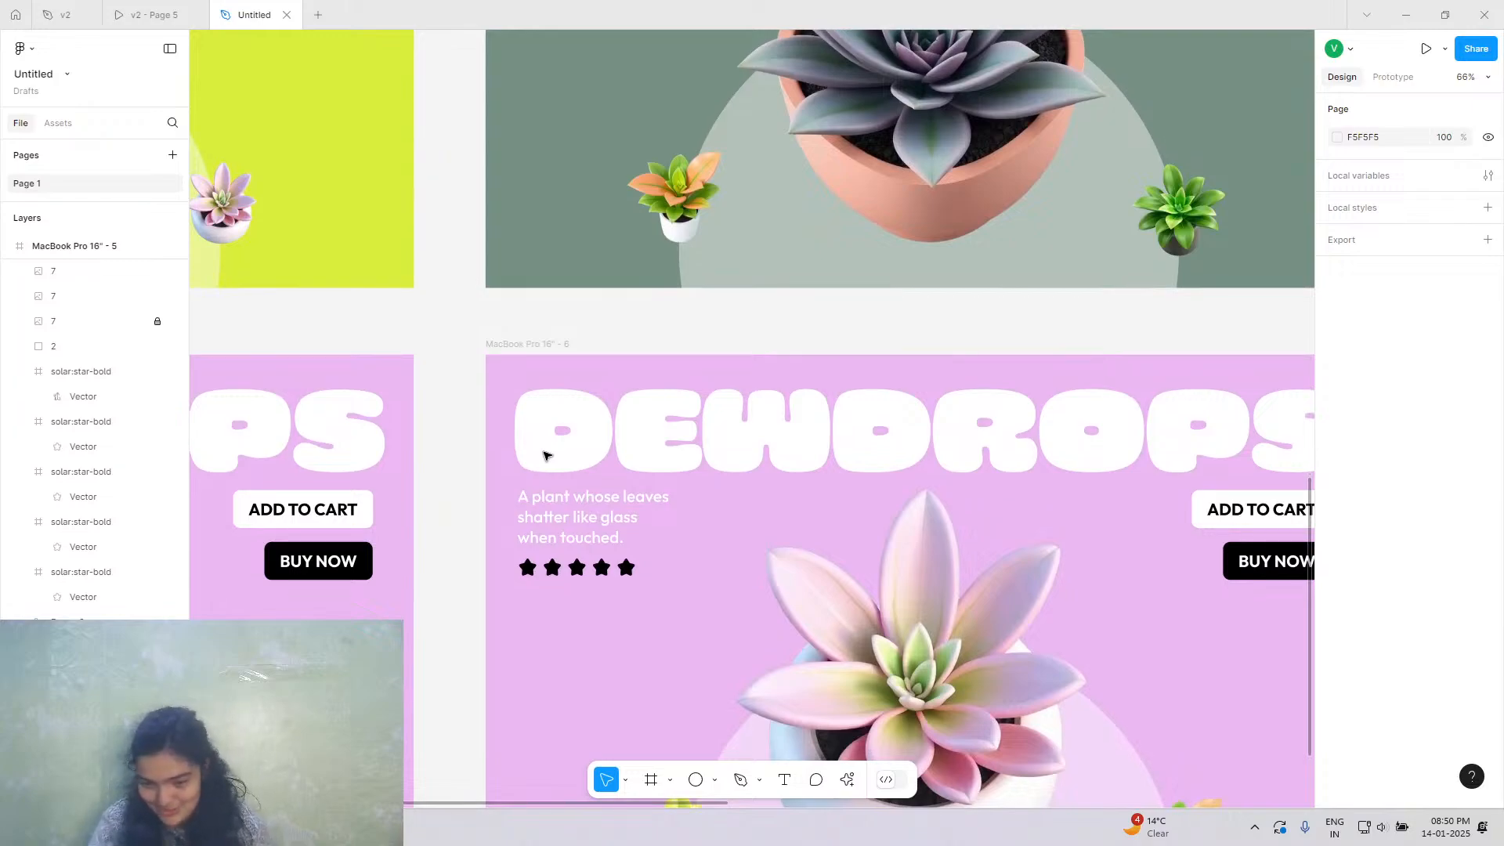
scroll(546, 454, "down", 1)
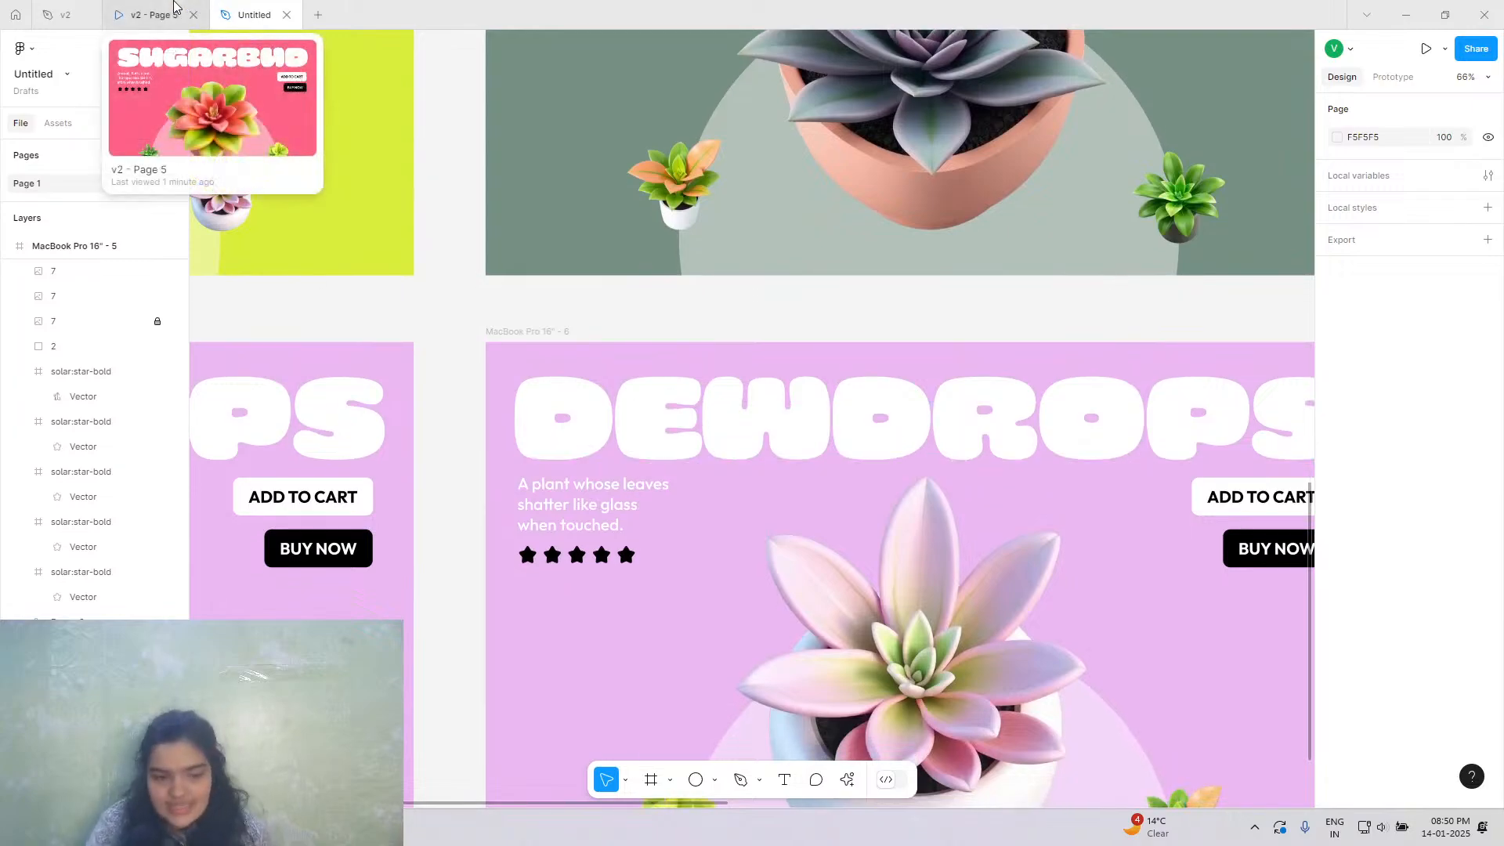
left_click(150, 14)
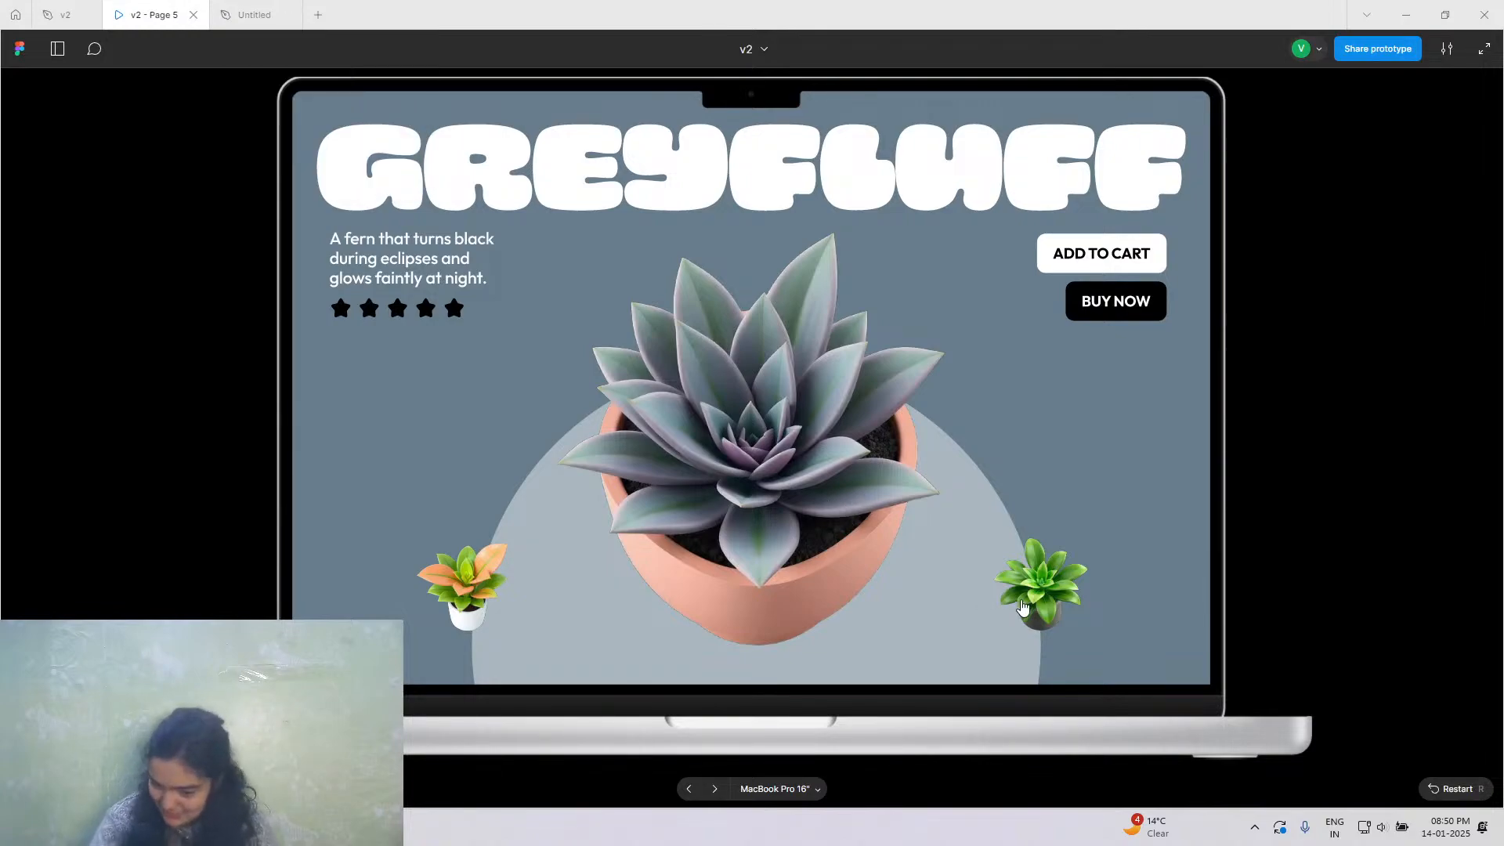
left_click(1022, 605)
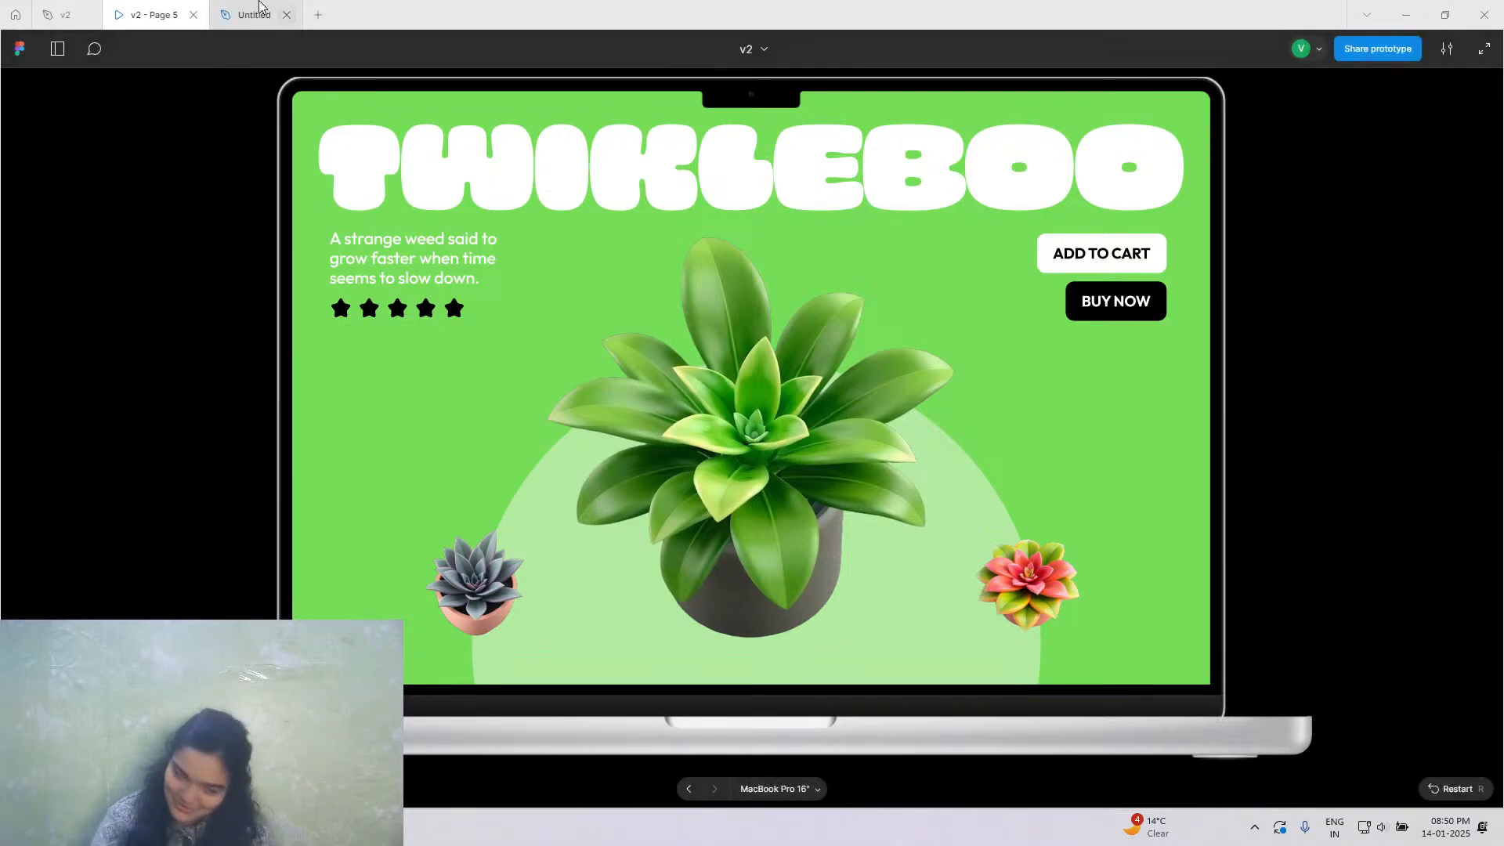
Return to the Untitled file and replace the DEWDROPS heading on the MacBook Pro 16" - 6 frame with TWINKLEBOO.
left_click(259, 9)
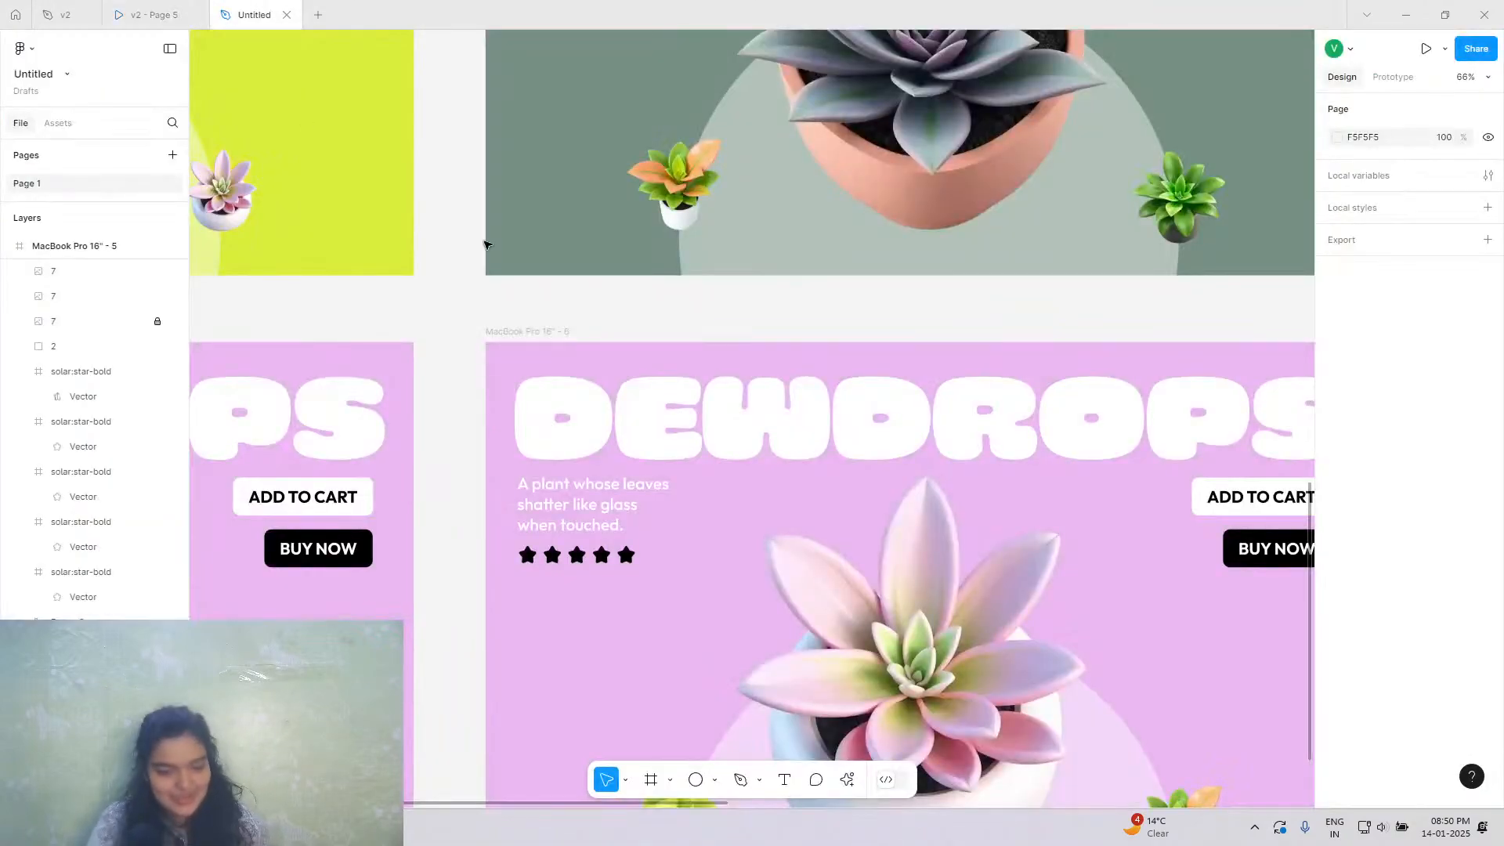
scroll(598, 323, "down", 6)
scroll(598, 342, "up", 3)
scroll(602, 343, "right", 1)
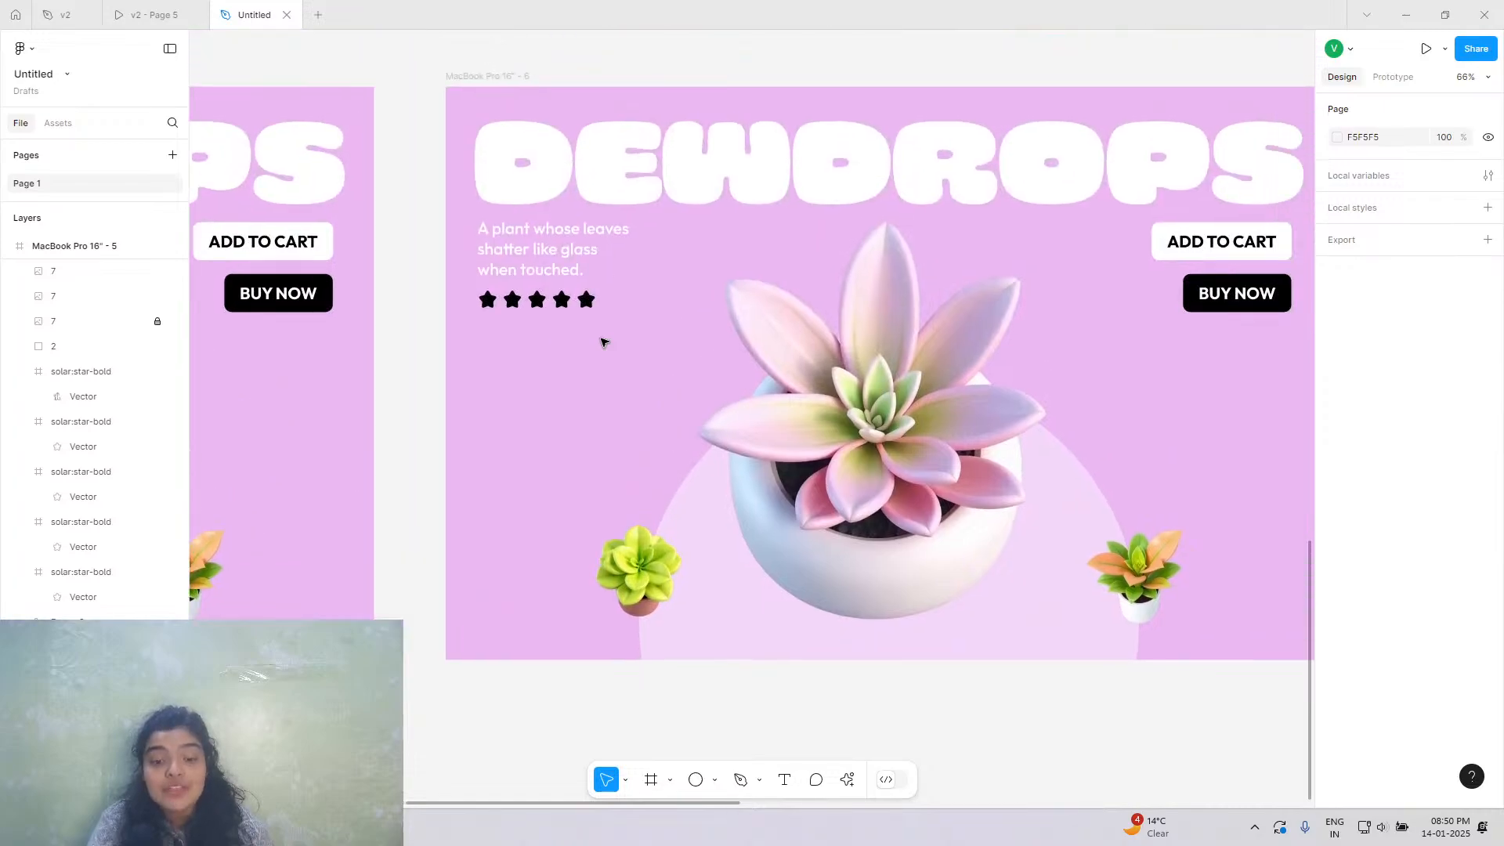
scroll(601, 343, "right", 1)
left_click(580, 156)
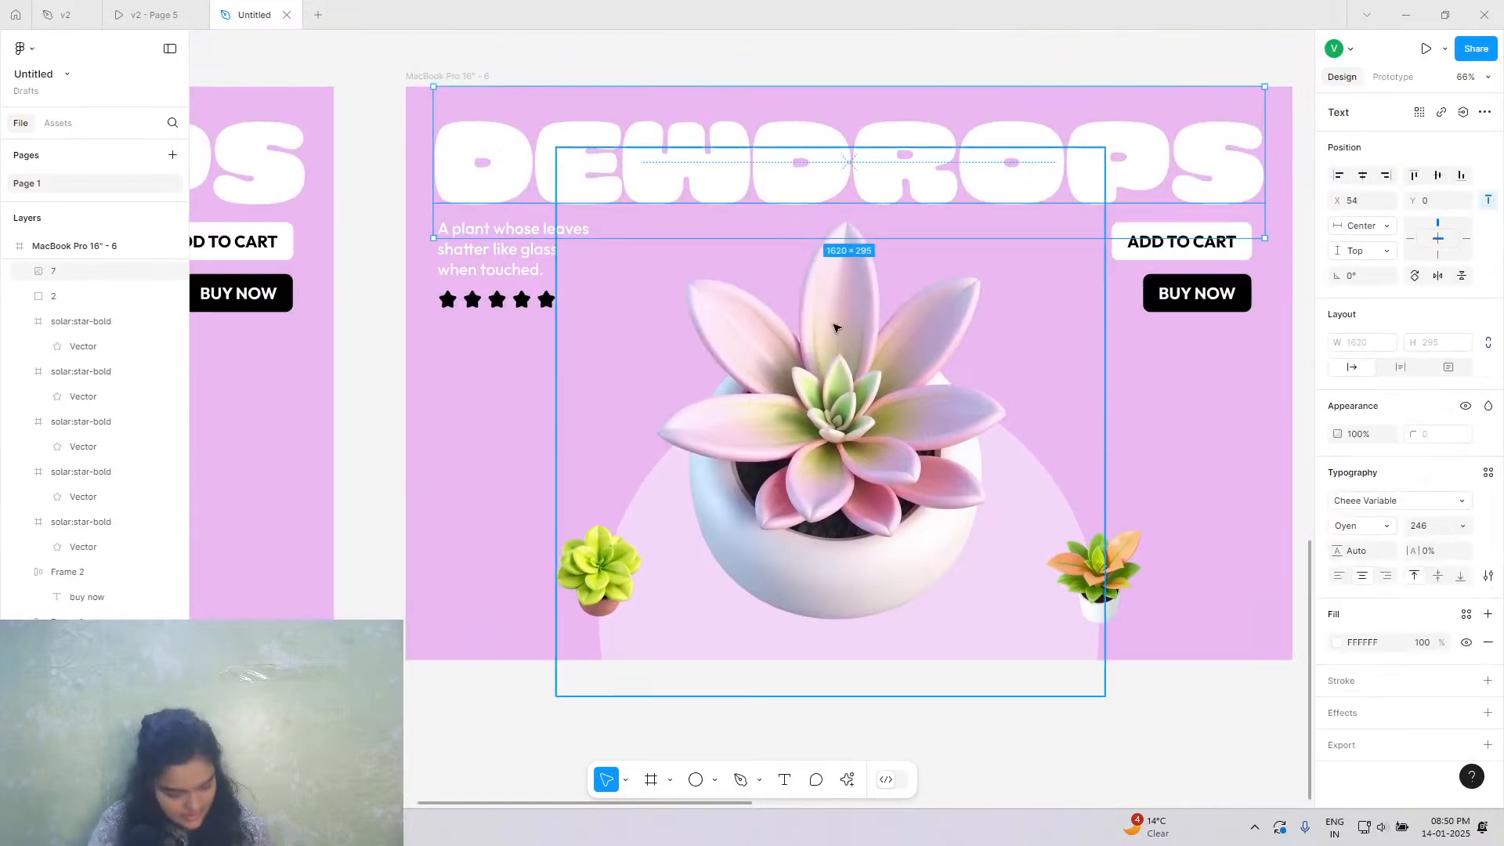
double_click(554, 131)
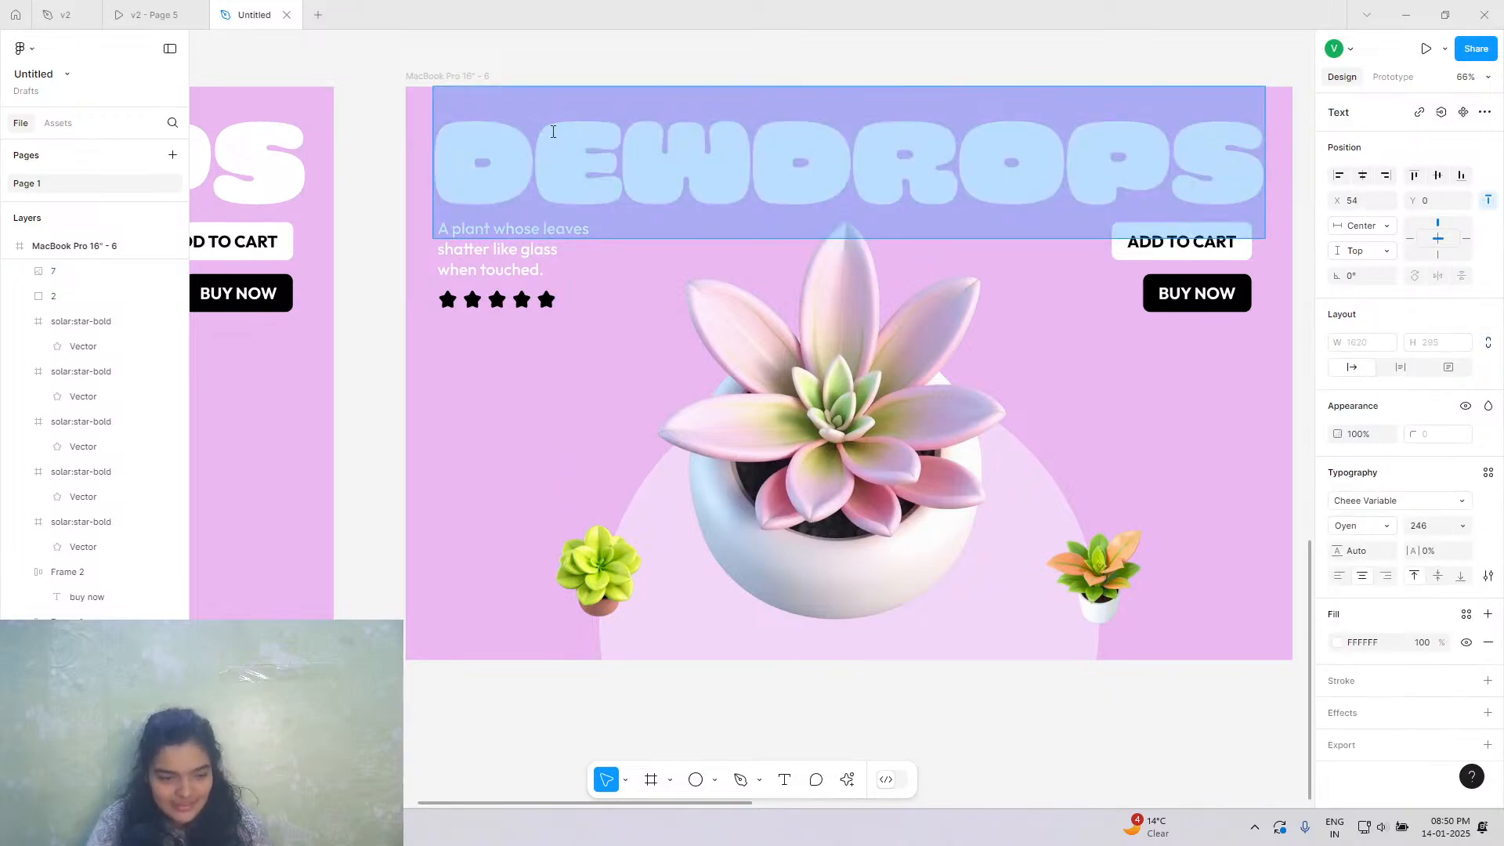
type("TWINK")
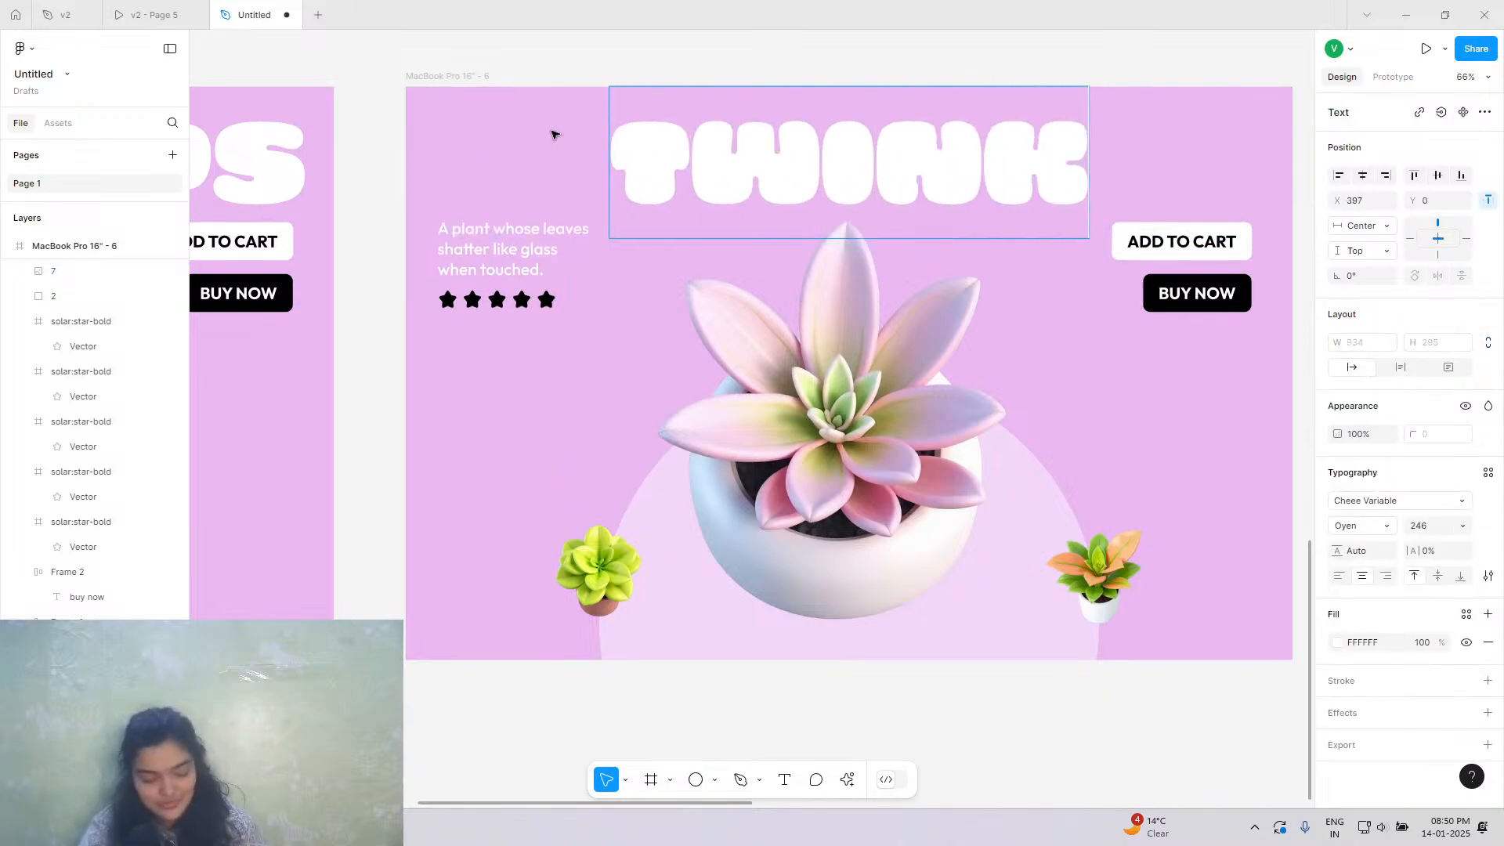
type("LEBOO")
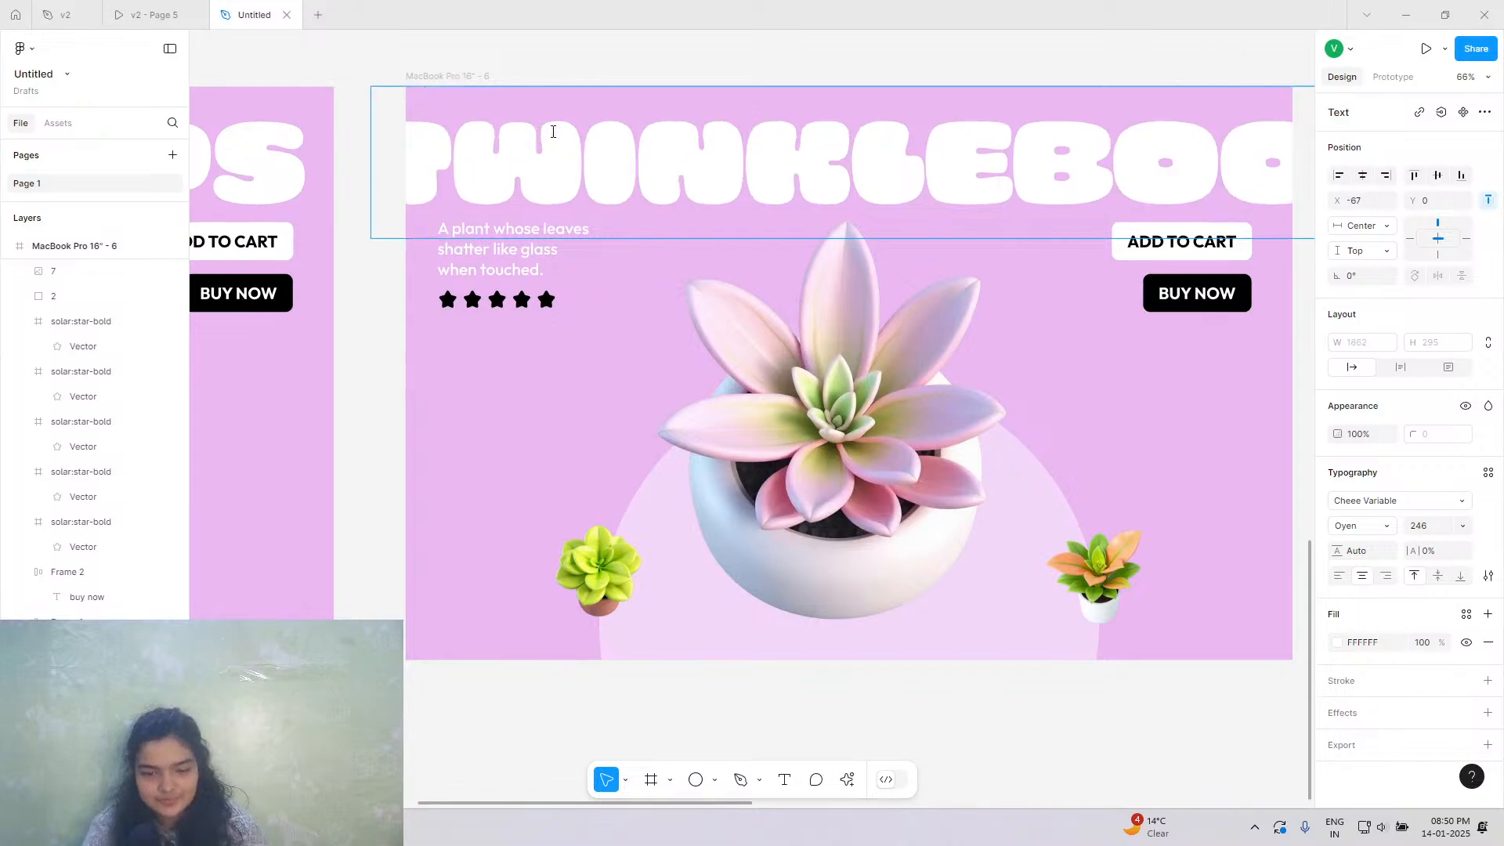
Compare the new heading's spelling and width with the green plant page in the v2 prototype, and return to the Untitled file.
left_click(149, 15)
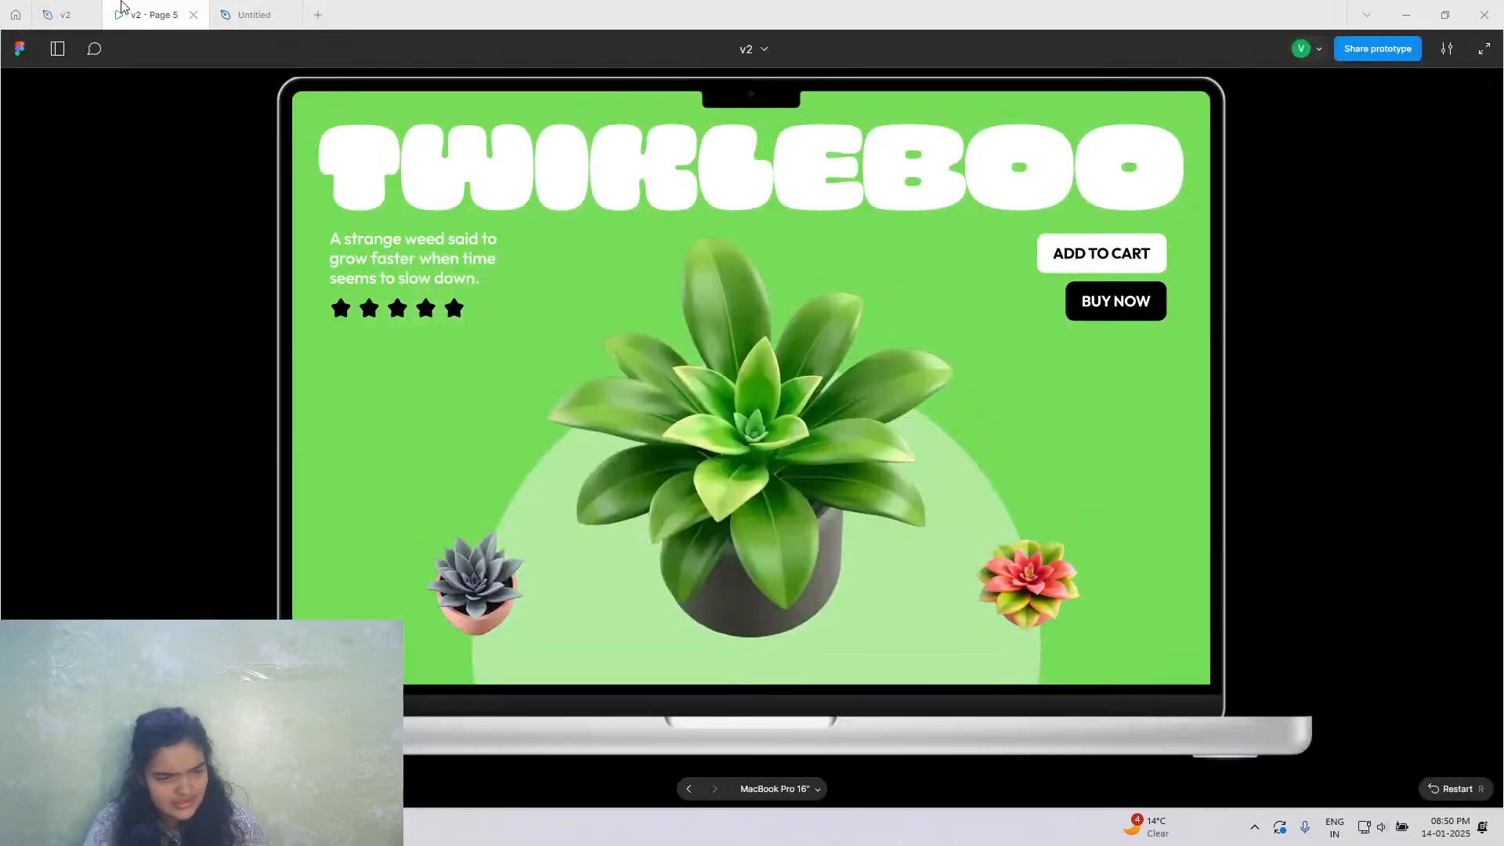
left_click(221, 10)
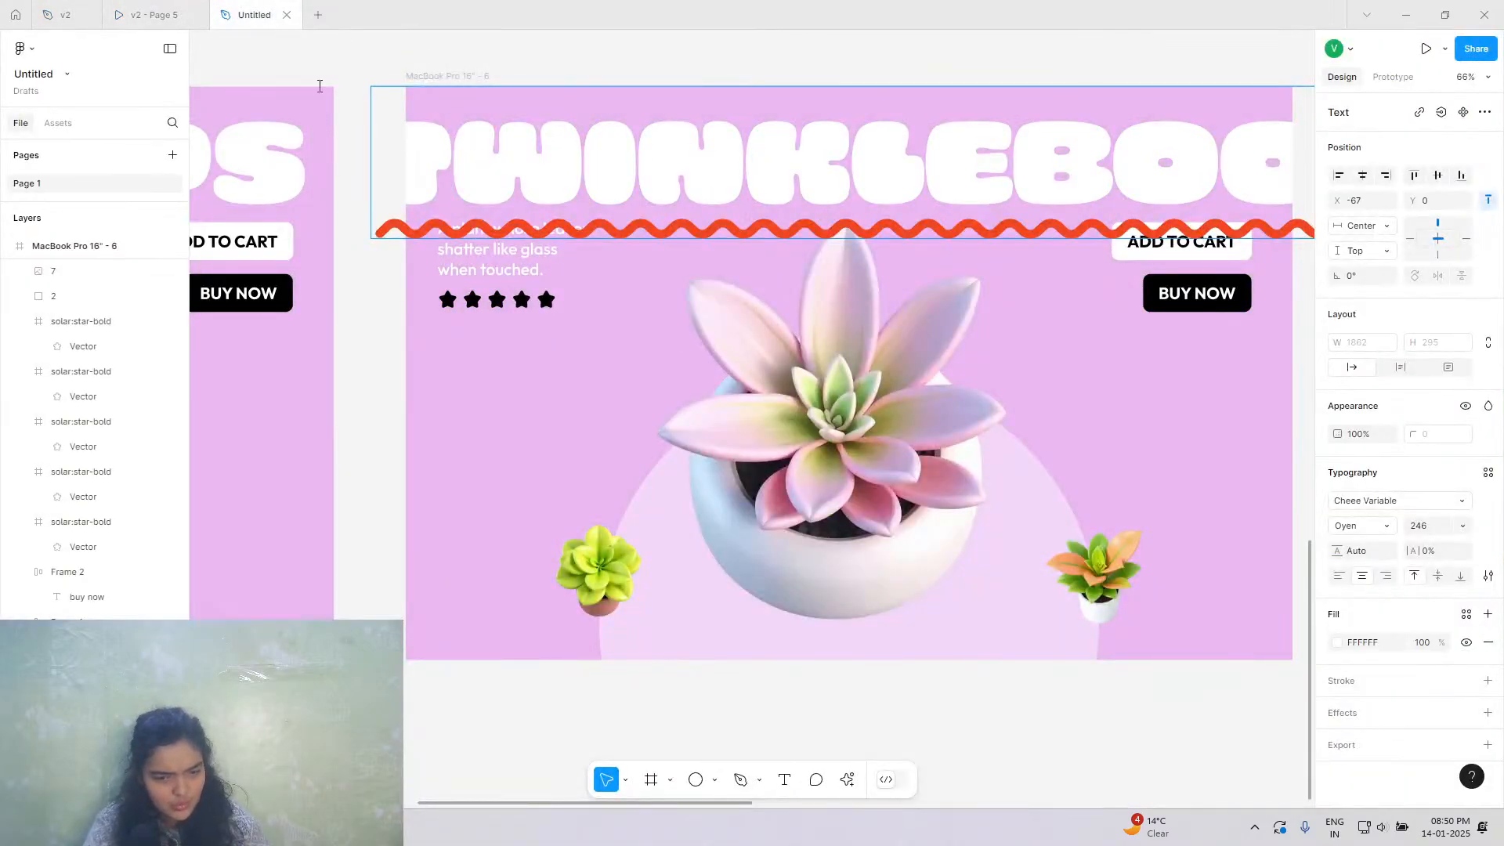
left_click(176, 14)
left_click(287, 7)
scroll(873, 154, "right", 3)
scroll(872, 154, "left", 3)
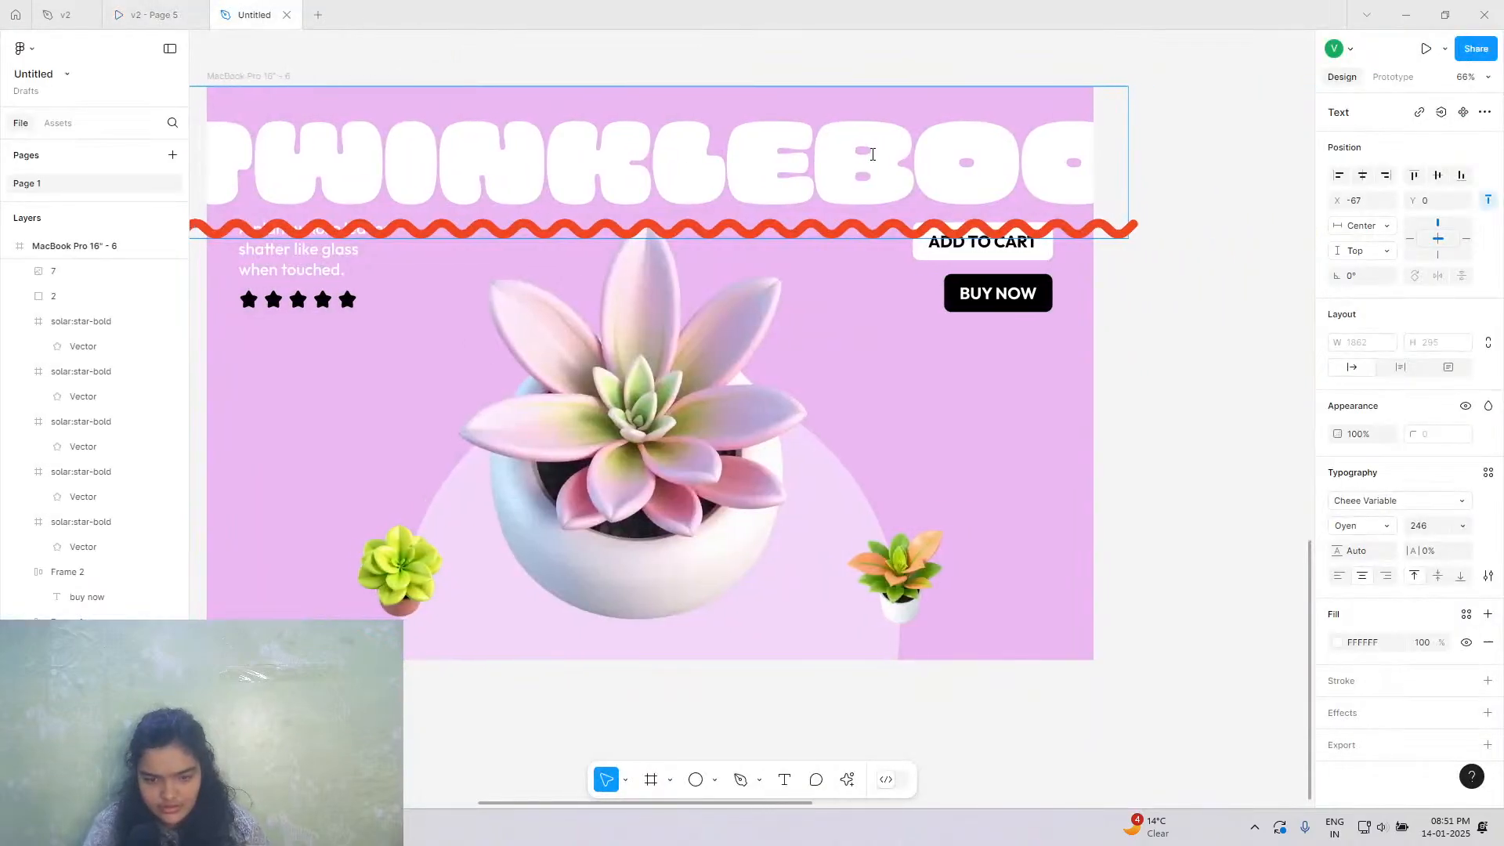
left_click(141, 8)
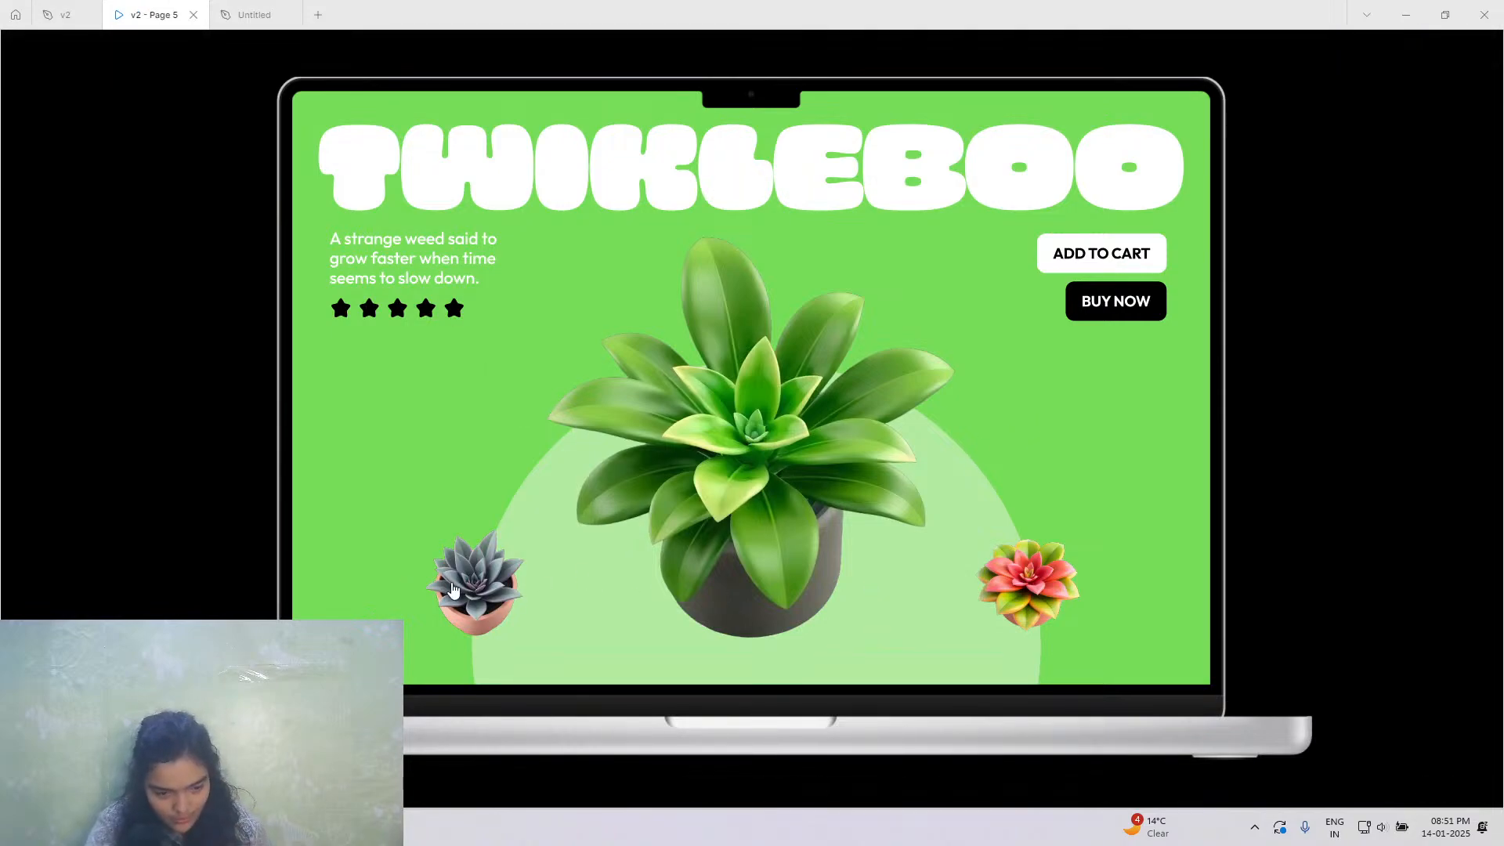
left_click(452, 589)
left_click(1096, 575)
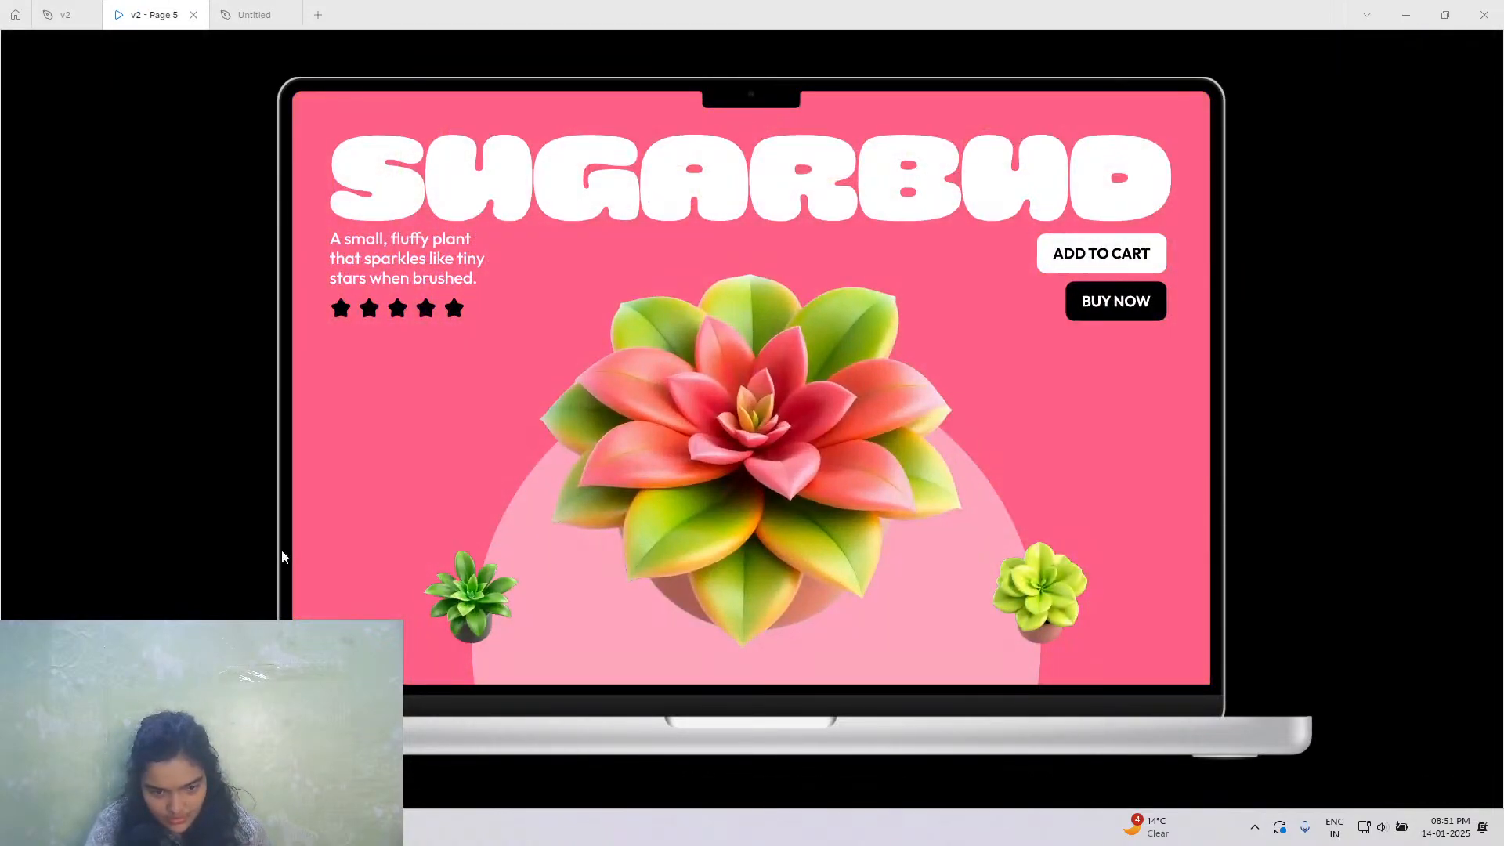
left_click(407, 589)
left_click(478, 593)
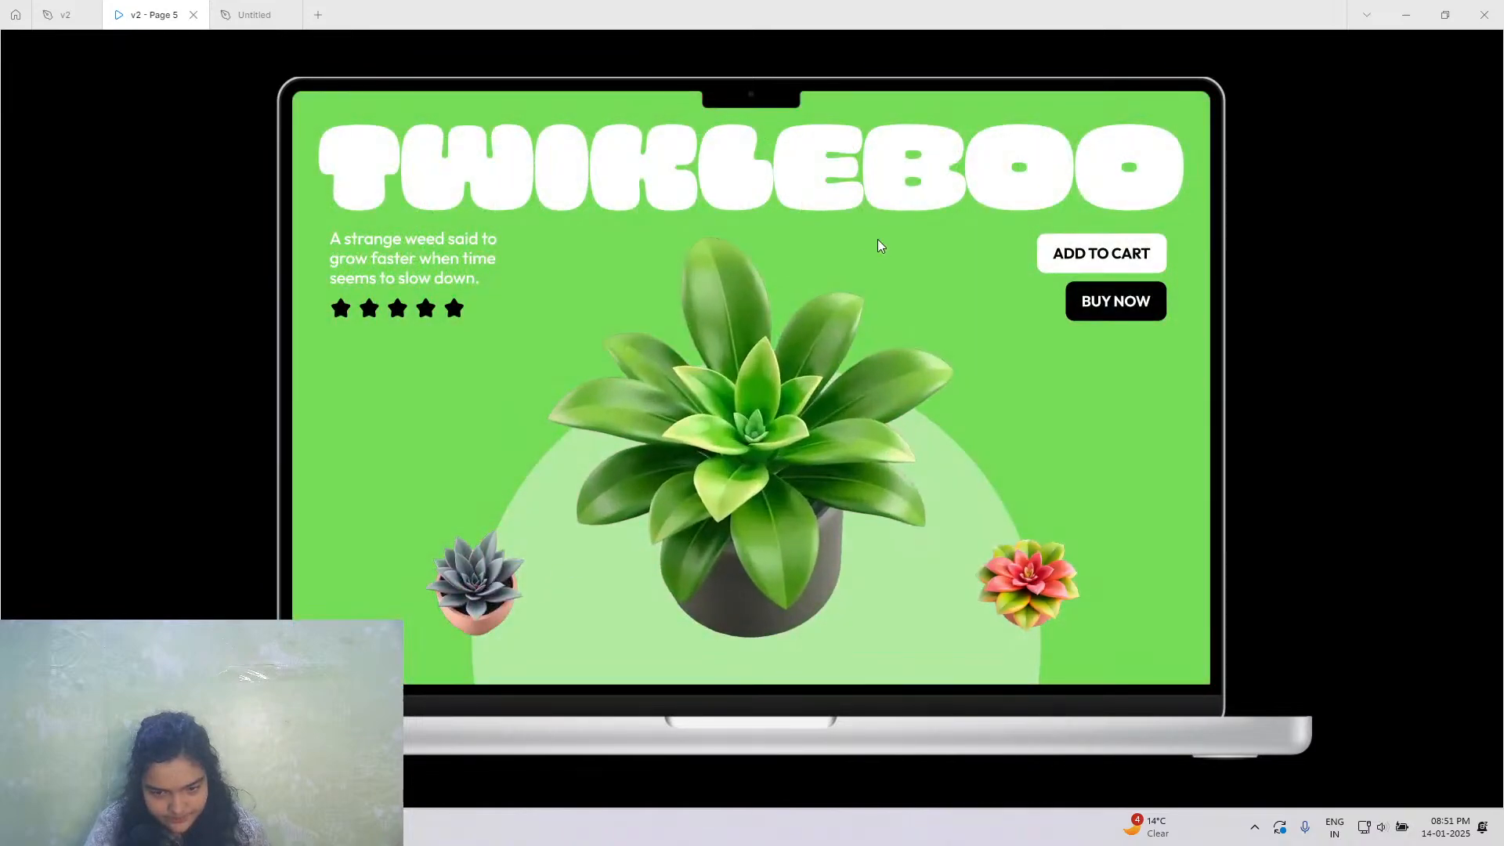
left_click(254, 14)
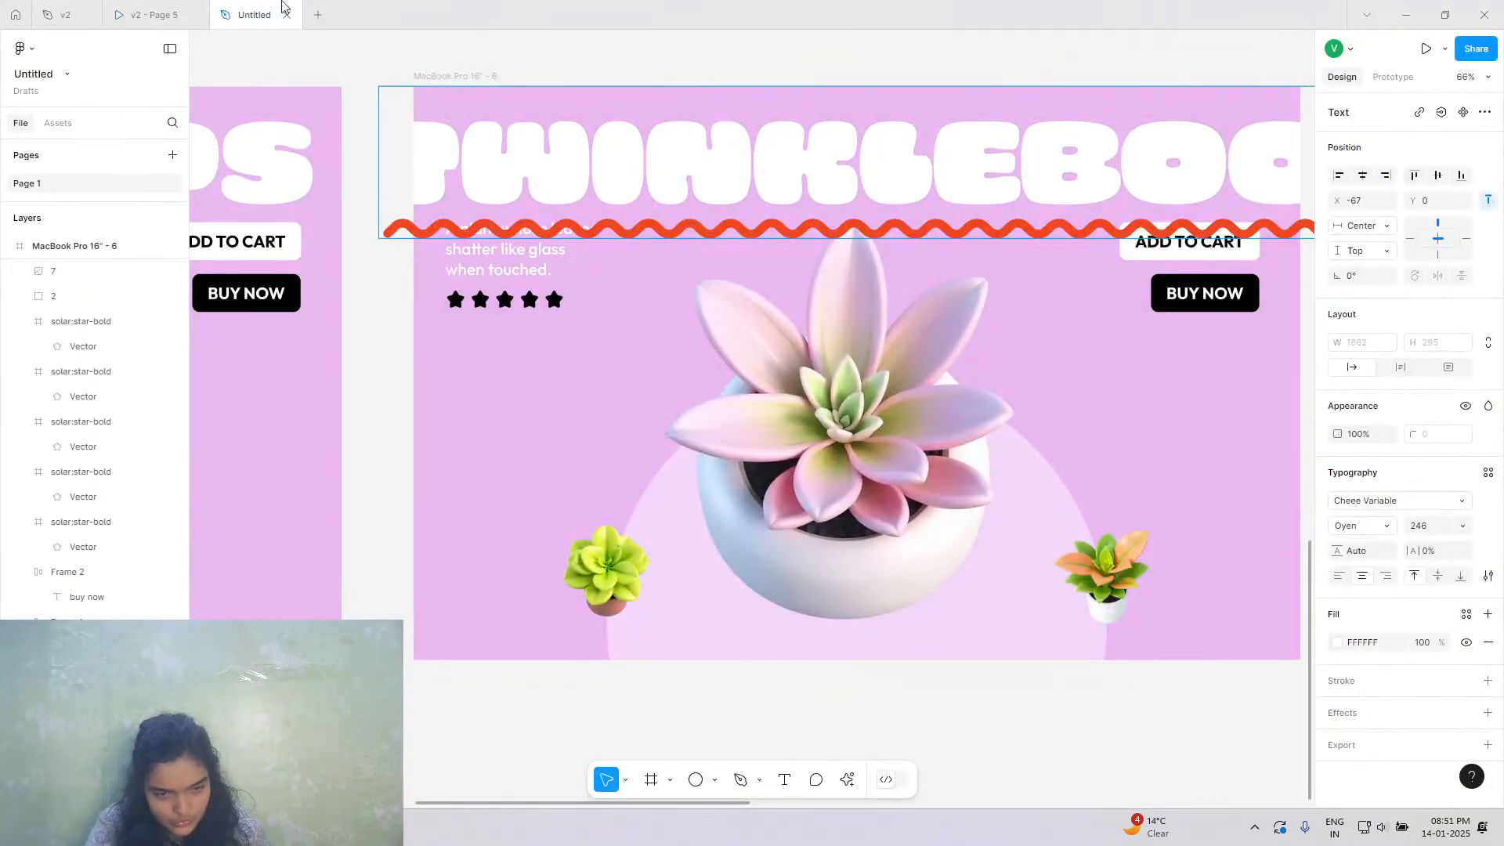
Check the spelling in the v2 prototype, then remove the N from the heading on MacBook Pro 16" - 6 so it reads TWIKLEBOO.
left_click(154, 14)
left_click(255, 14)
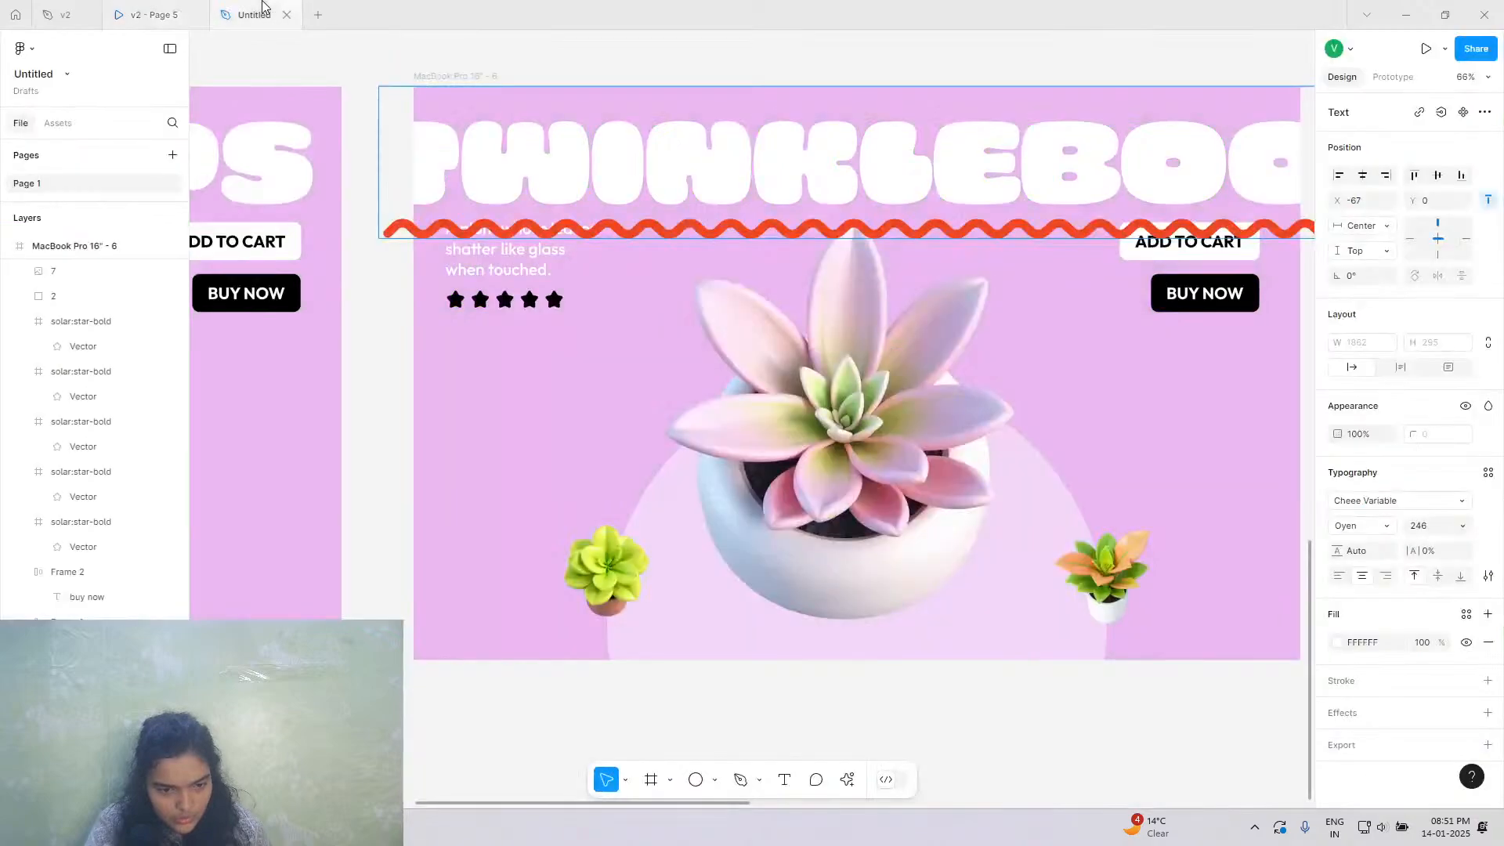
key("BackSpace")
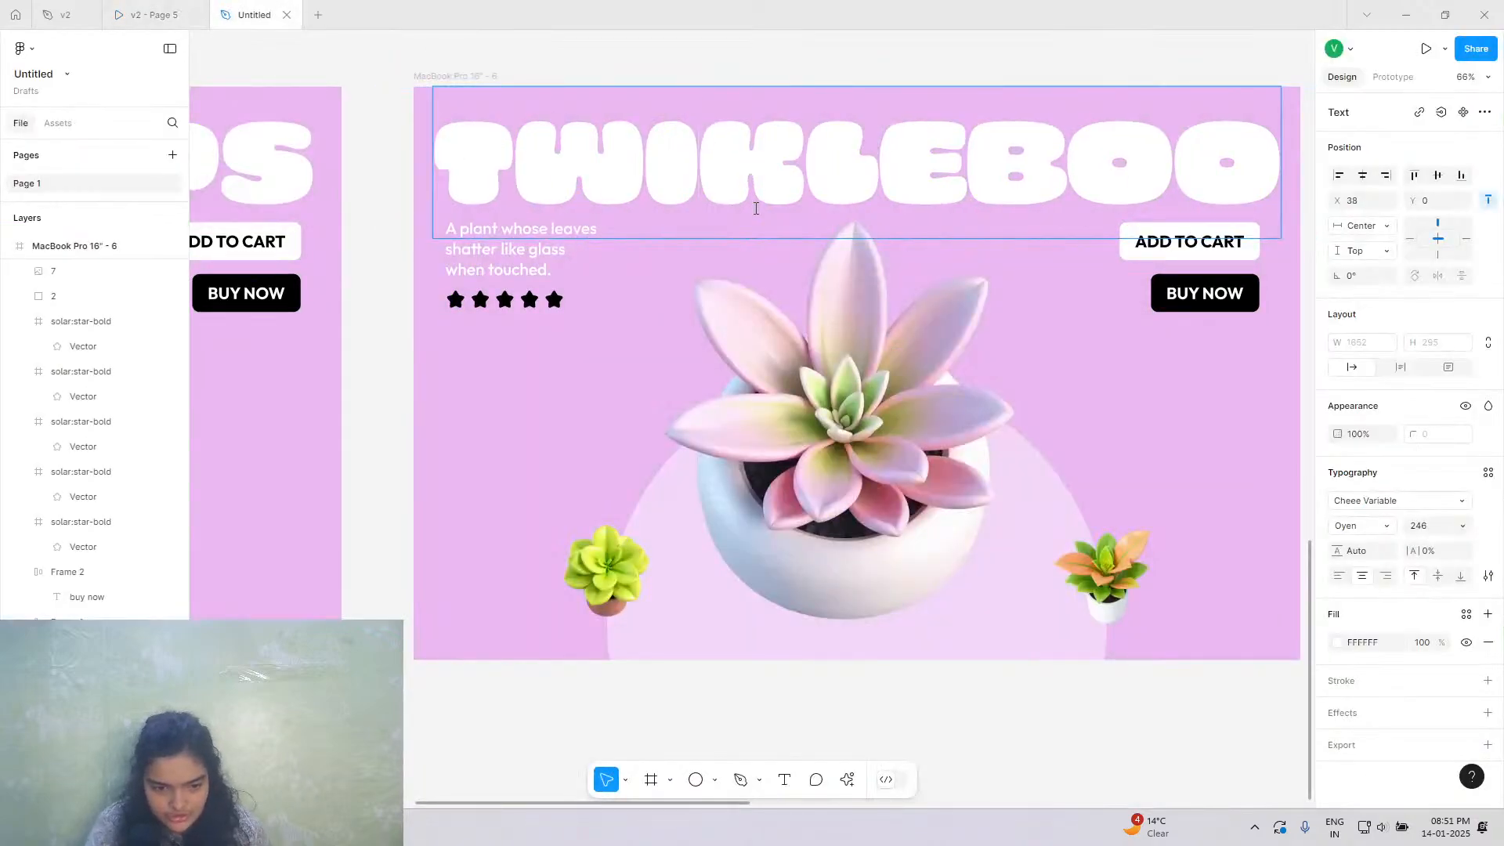
key("Escape")
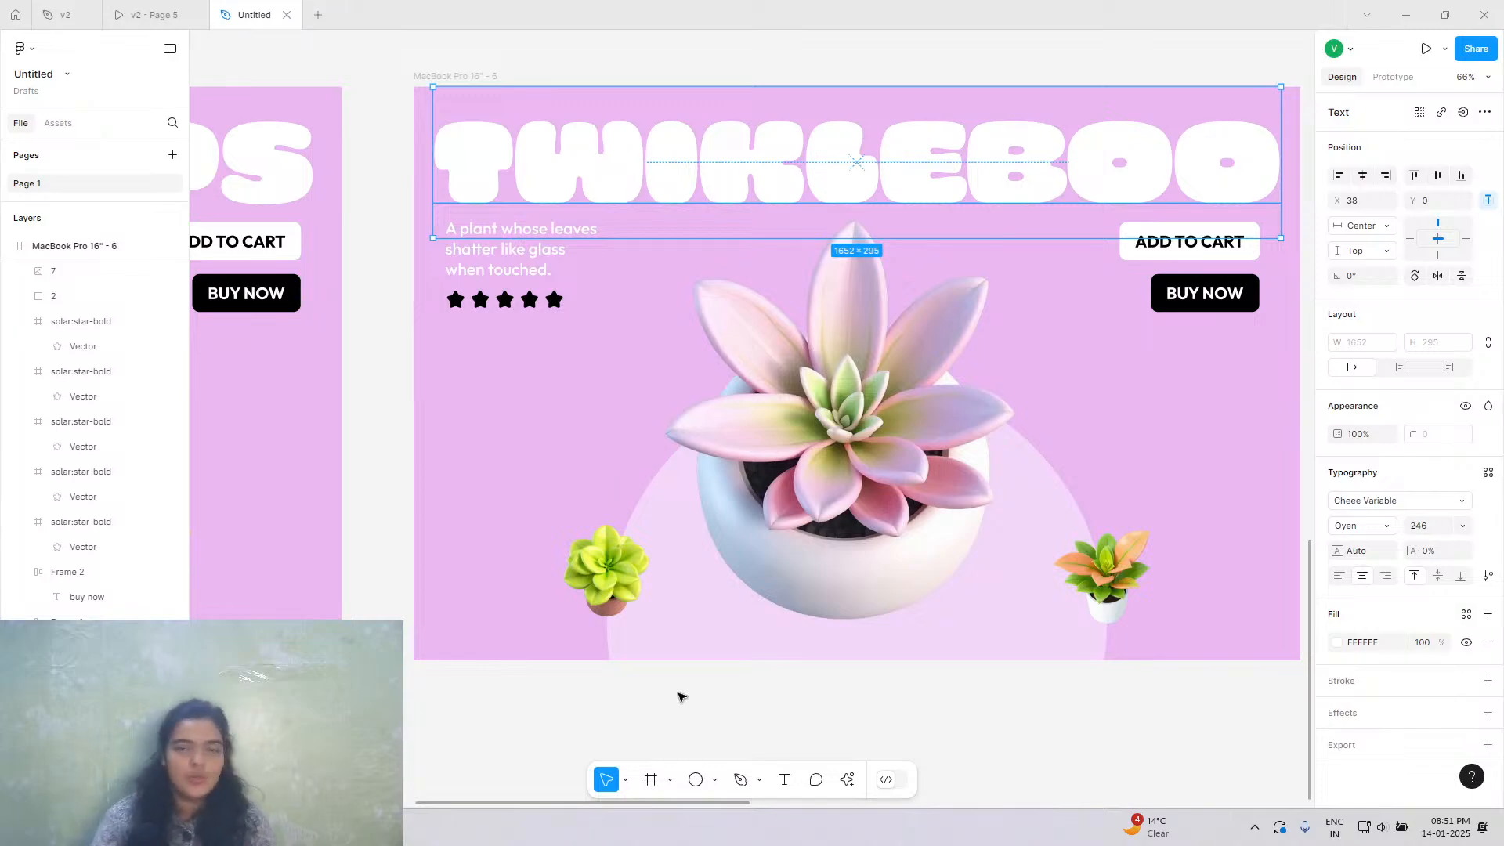
scroll(653, 699, "right", 1)
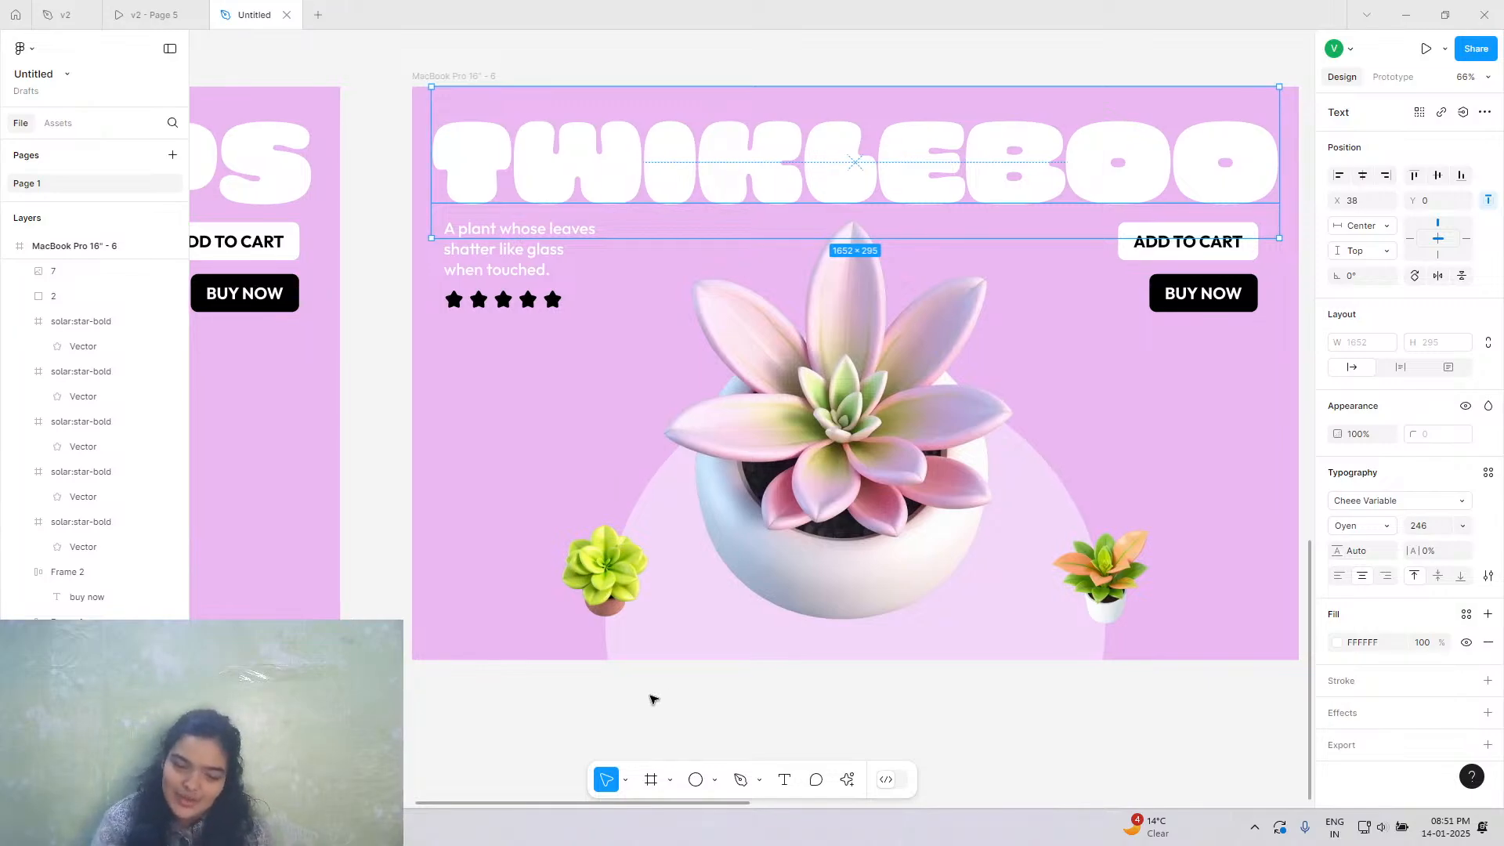
scroll(653, 699, "down", 5)
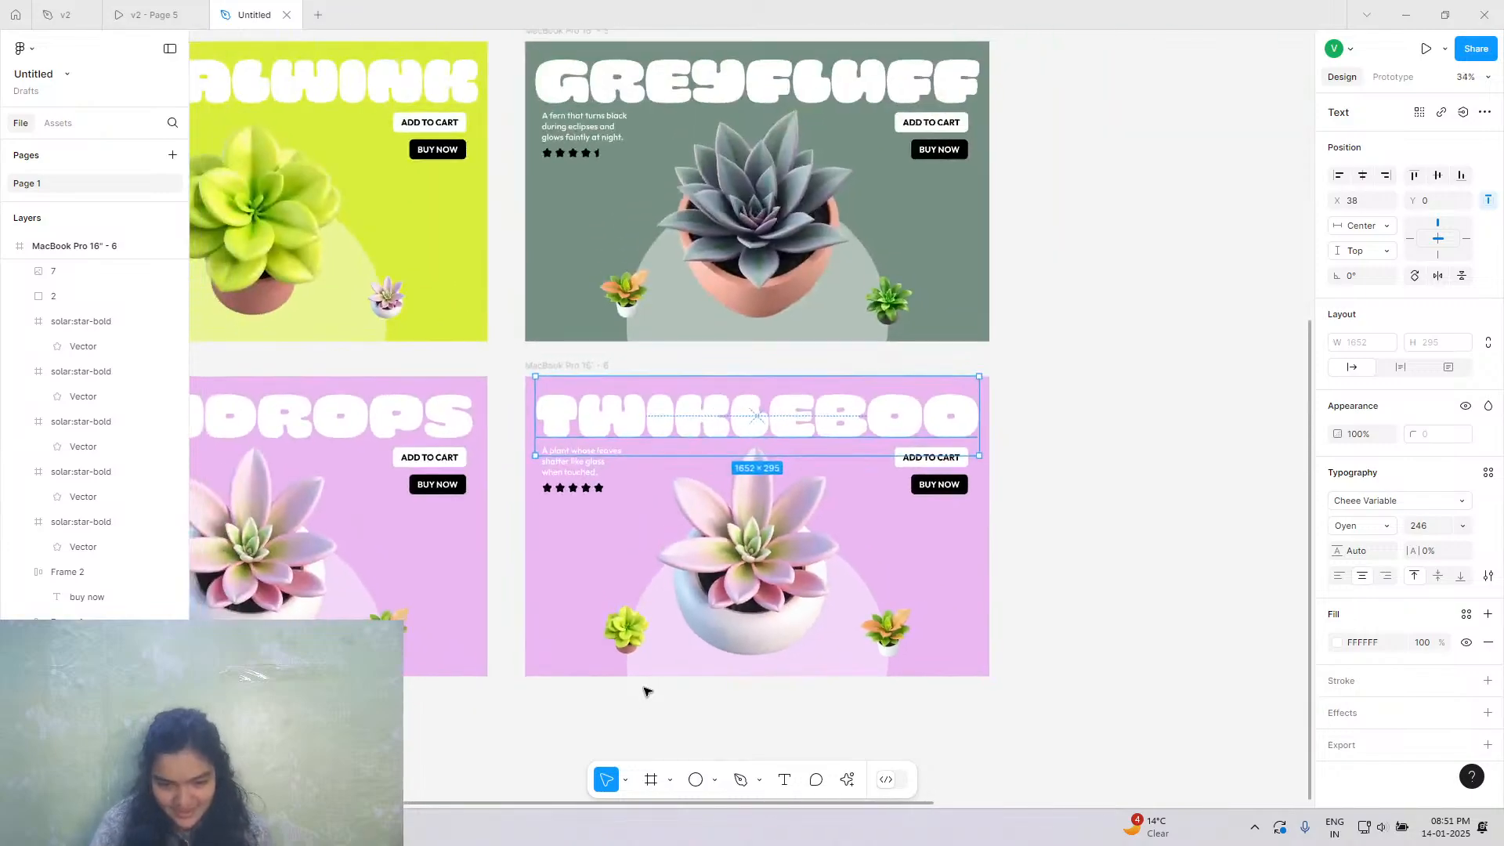
scroll(645, 689, "right", 3)
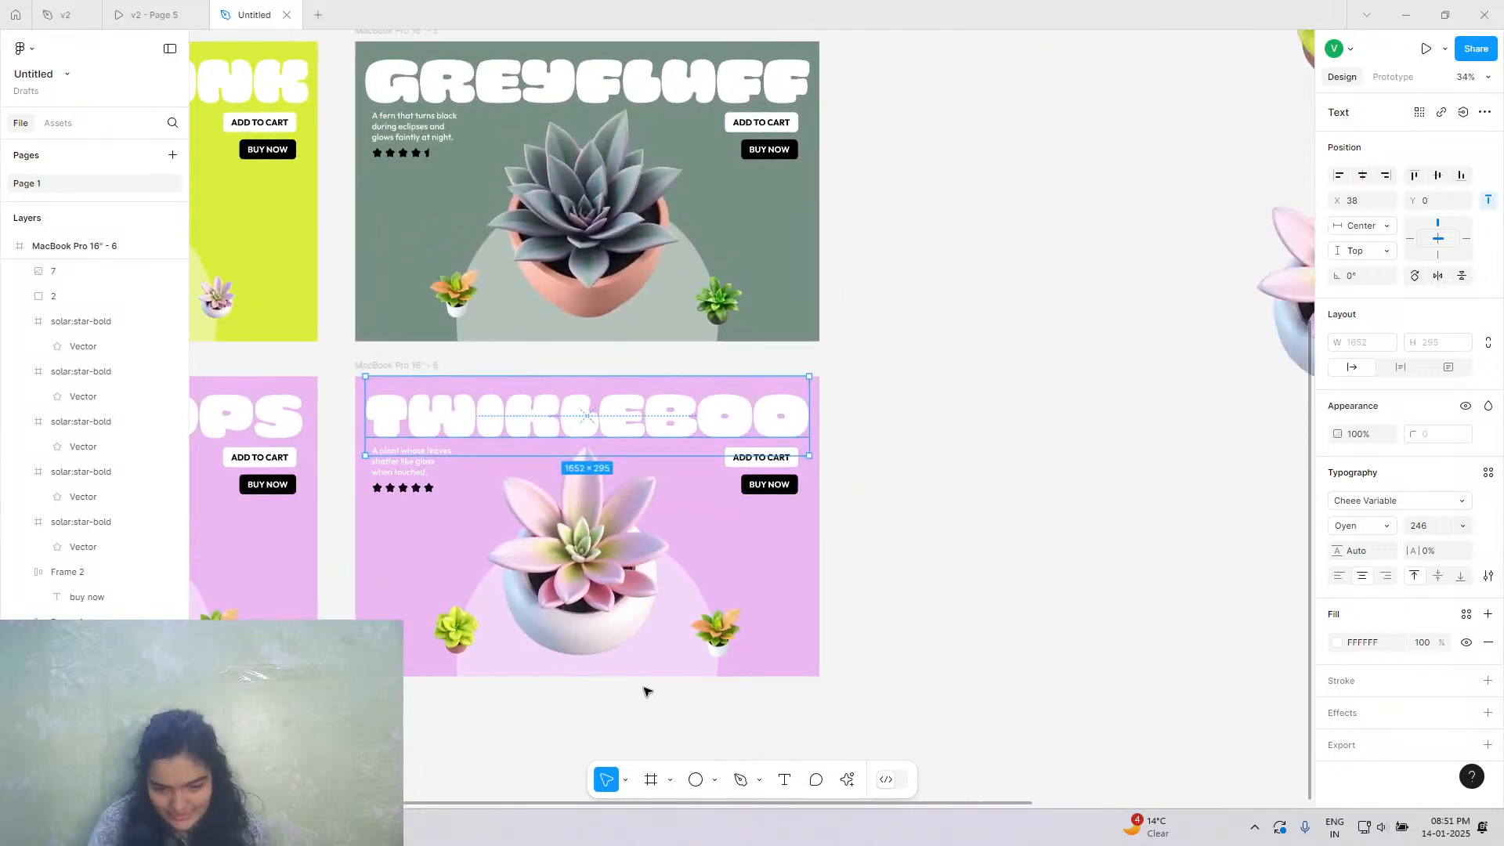
left_click(713, 330)
left_click_drag(714, 331, 714, 331)
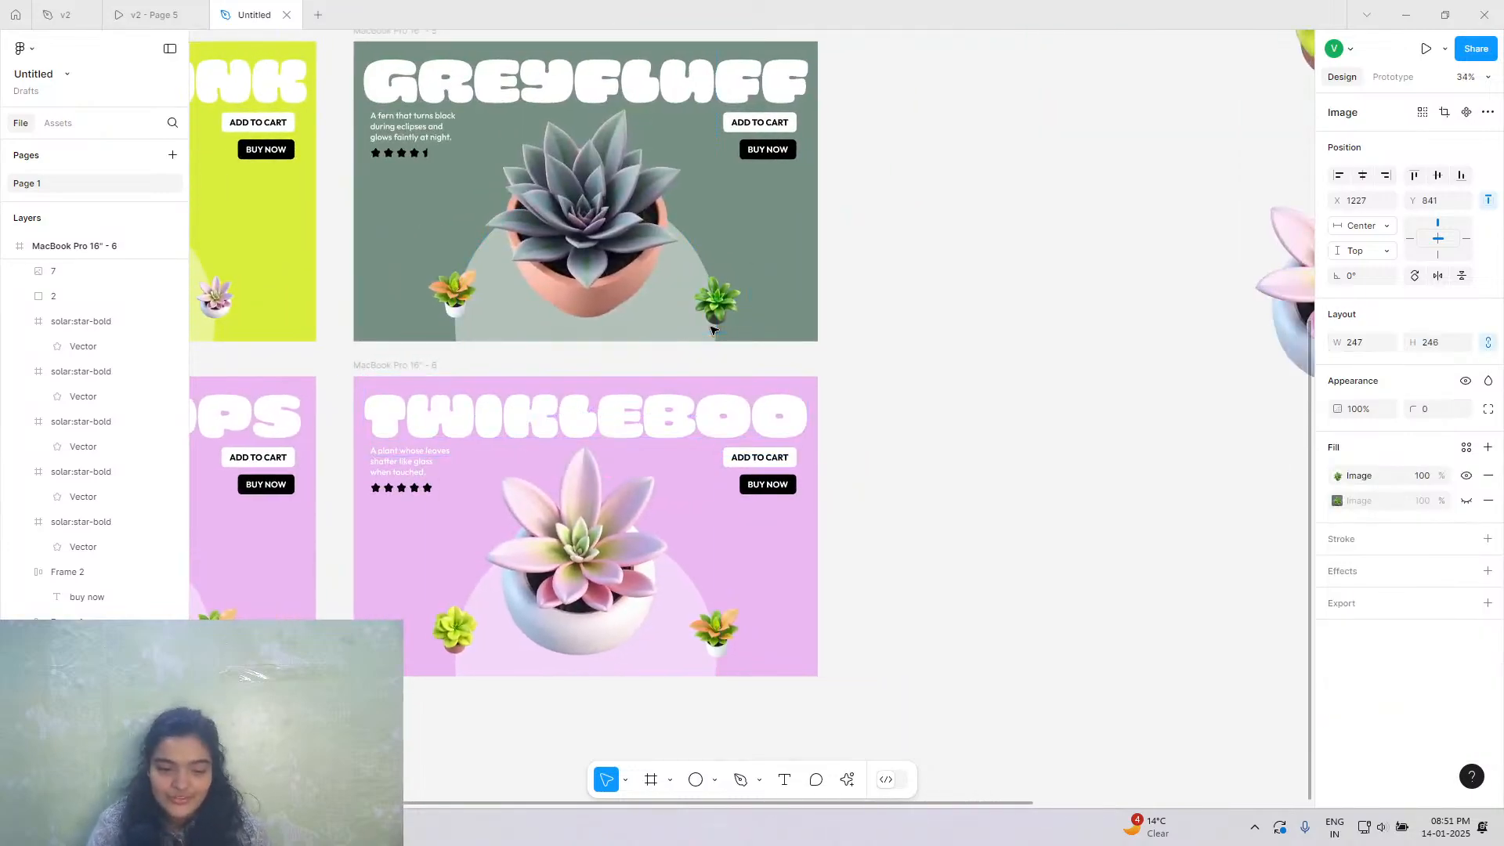
scroll(713, 327, "down", 3)
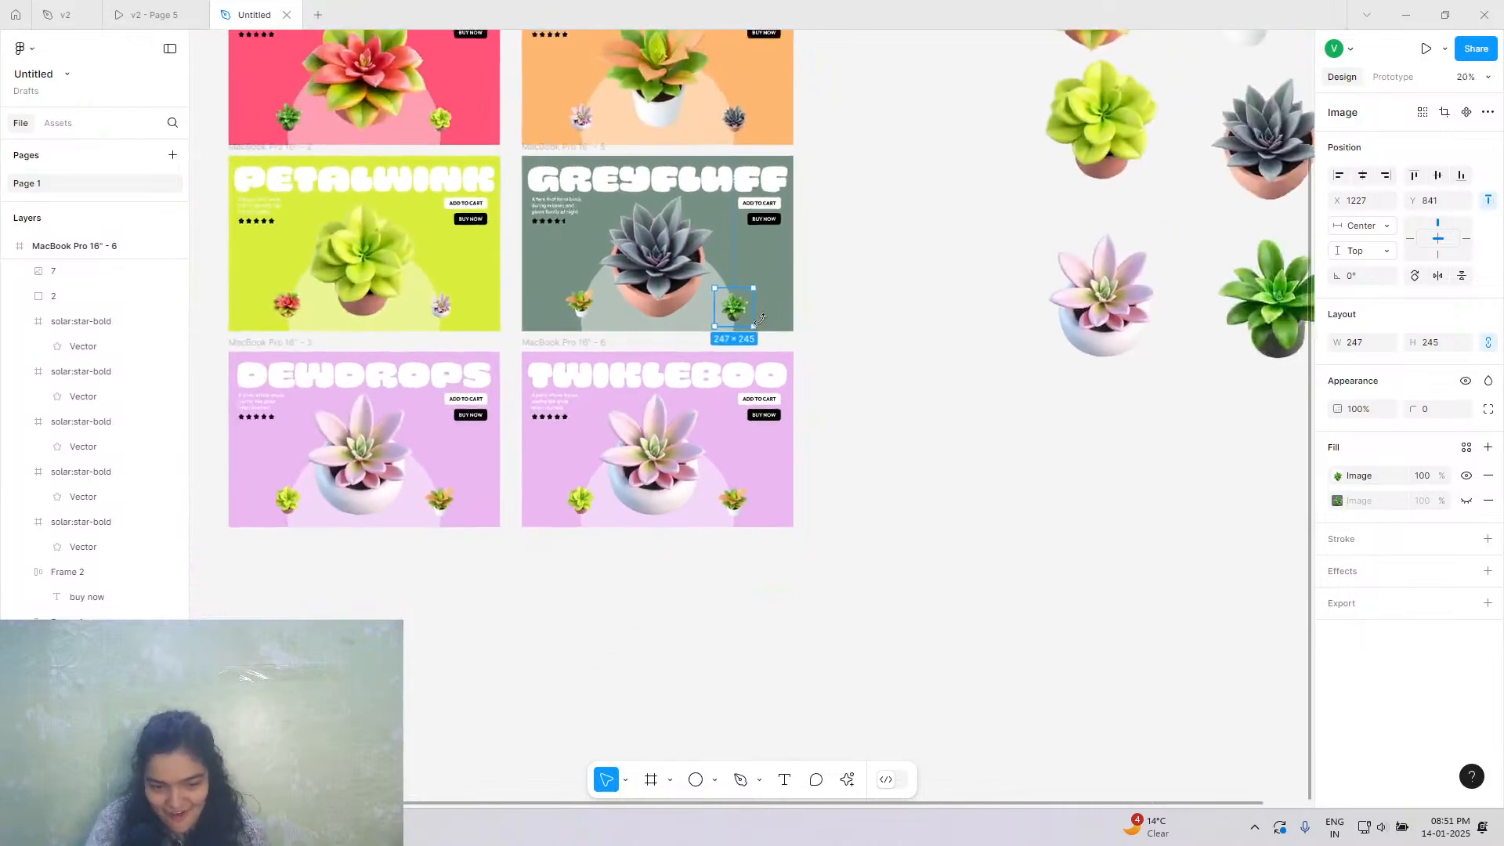
left_click(589, 316)
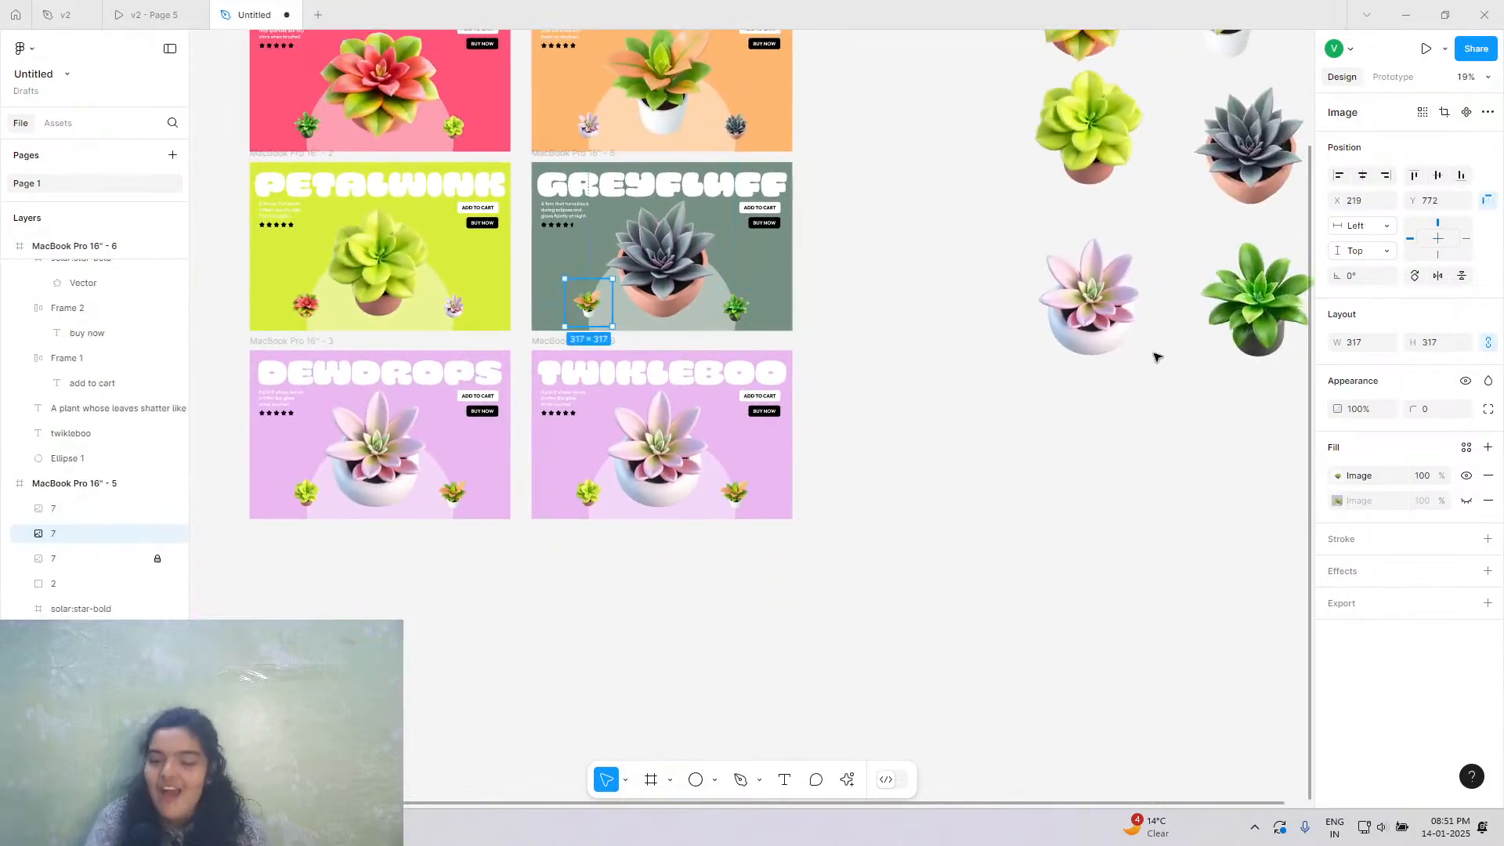
Copy the green plant image in the dark pot and place the copy at the centre of the TWIKLEBOO frame.
left_click(1279, 311)
key("ctrl+c")
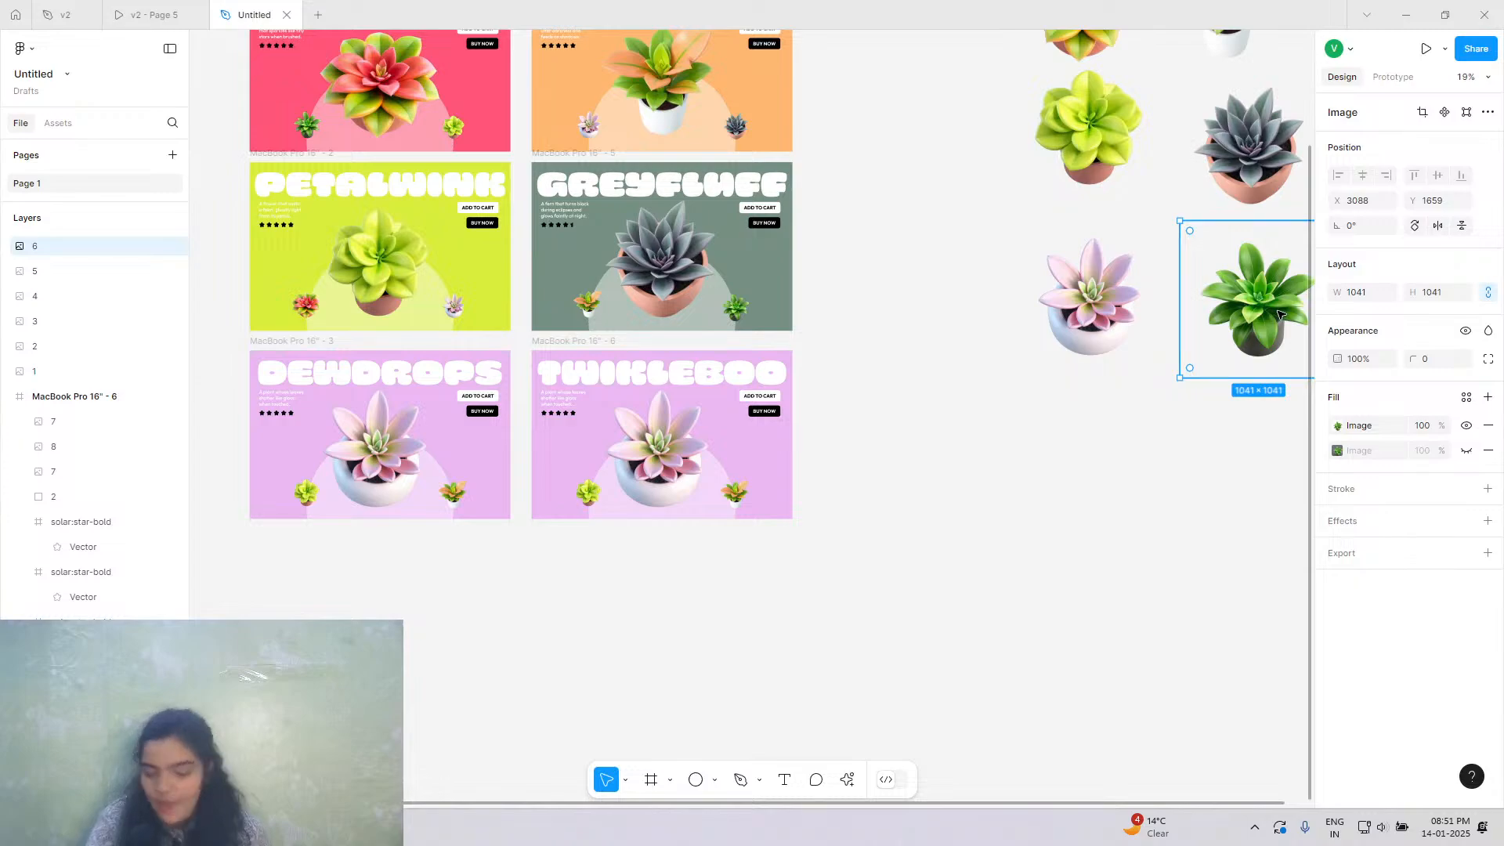
key("ctrl+v")
left_click_drag(1297, 300, 695, 540)
scroll(688, 678, "up", 5)
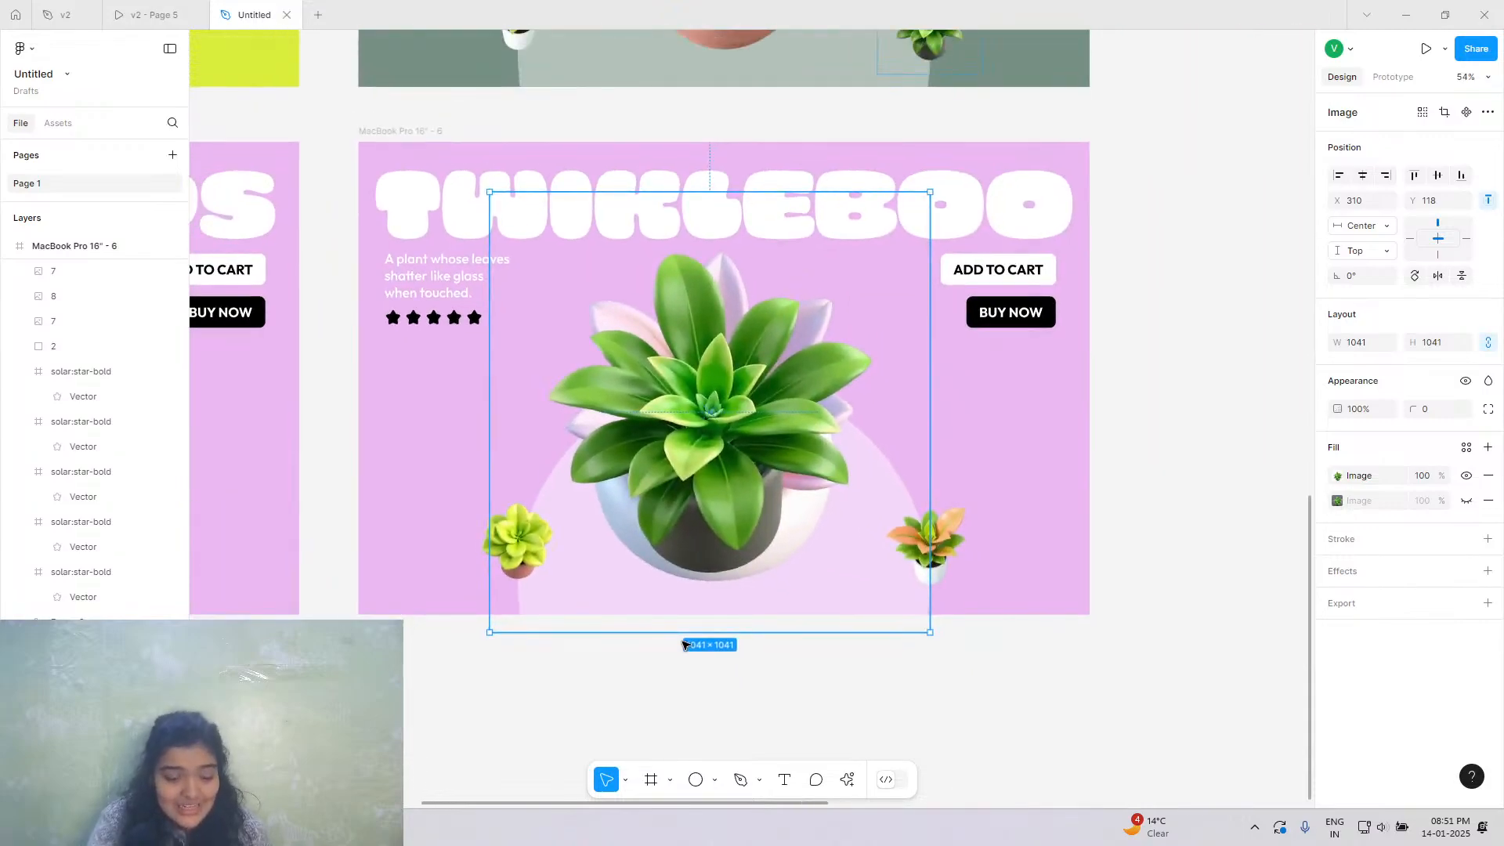
Enlarge the green plant to about 1069 × 1068 and position it at about X 291, Y 118 over the pink plant.
mouse_move(684, 638)
left_mouse_down()
mouse_move(682, 692)
mouse_move(682, 667)
left_mouse_up()
left_click_drag(678, 521, 682, 517)
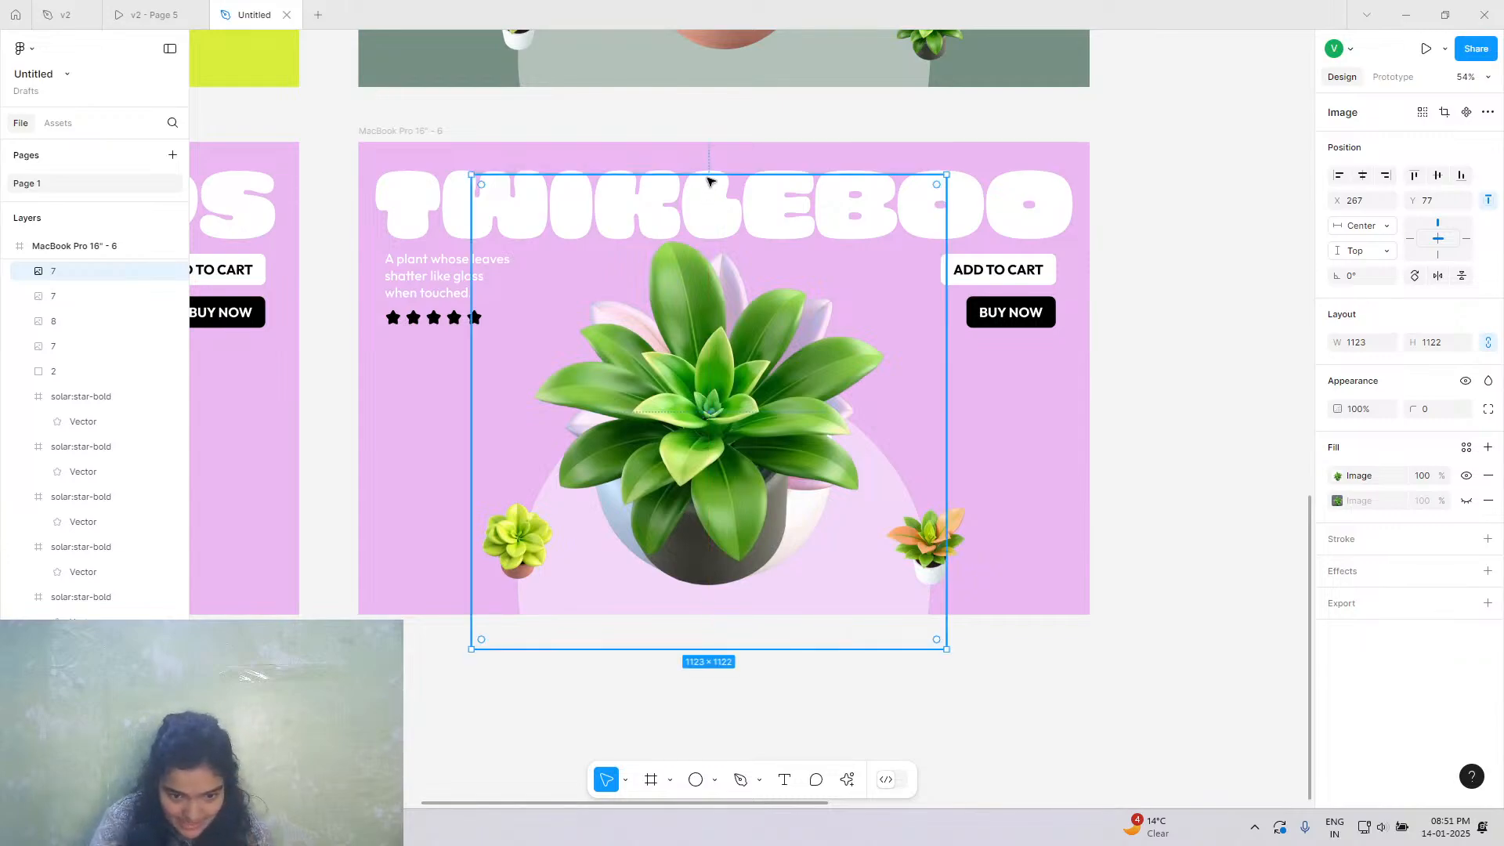
left_click_drag(707, 182, 708, 197)
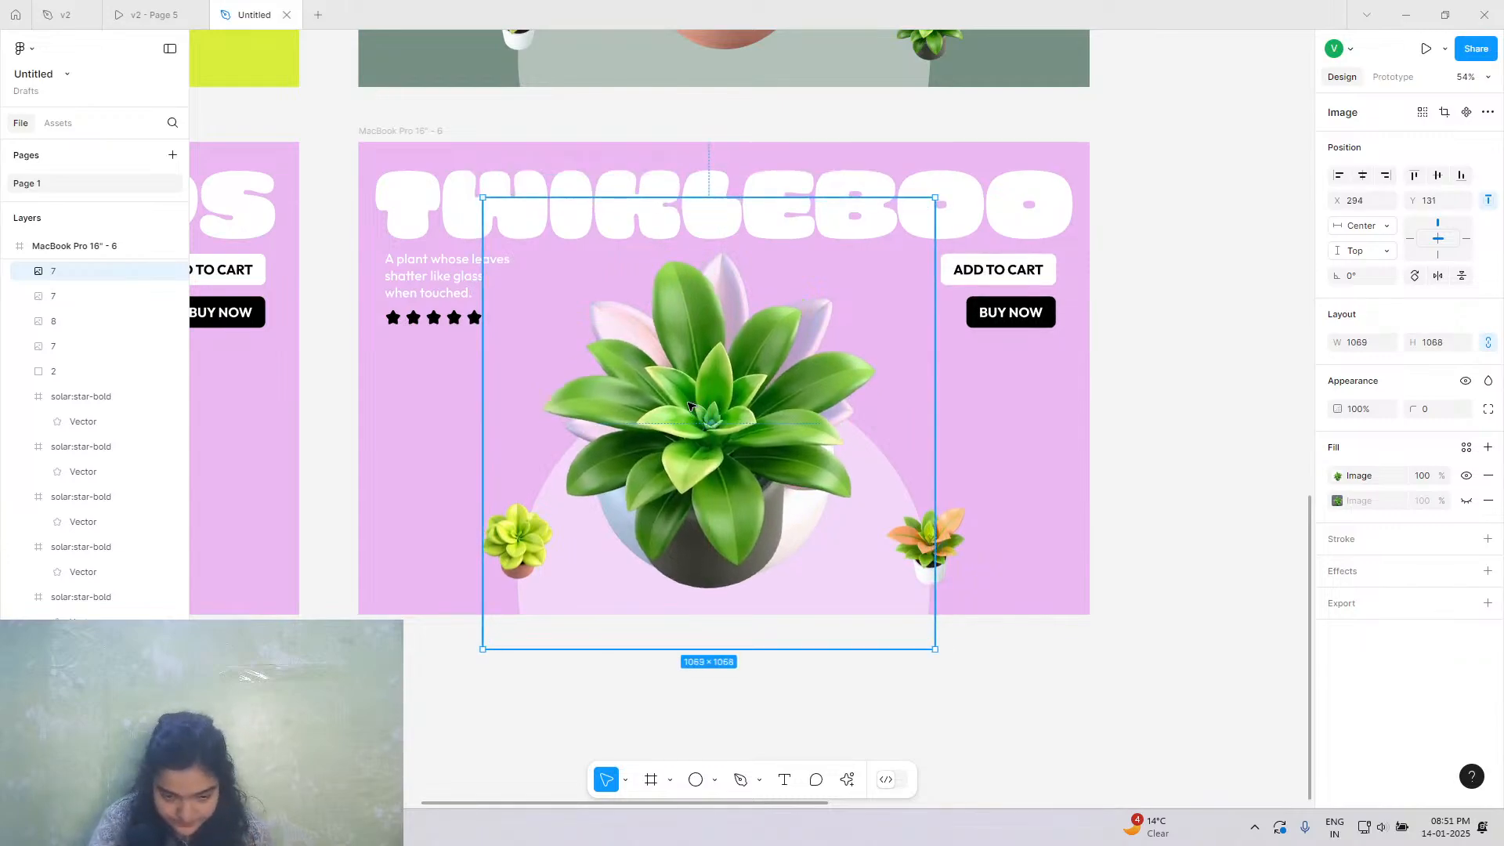
left_click_drag(690, 406, 688, 400)
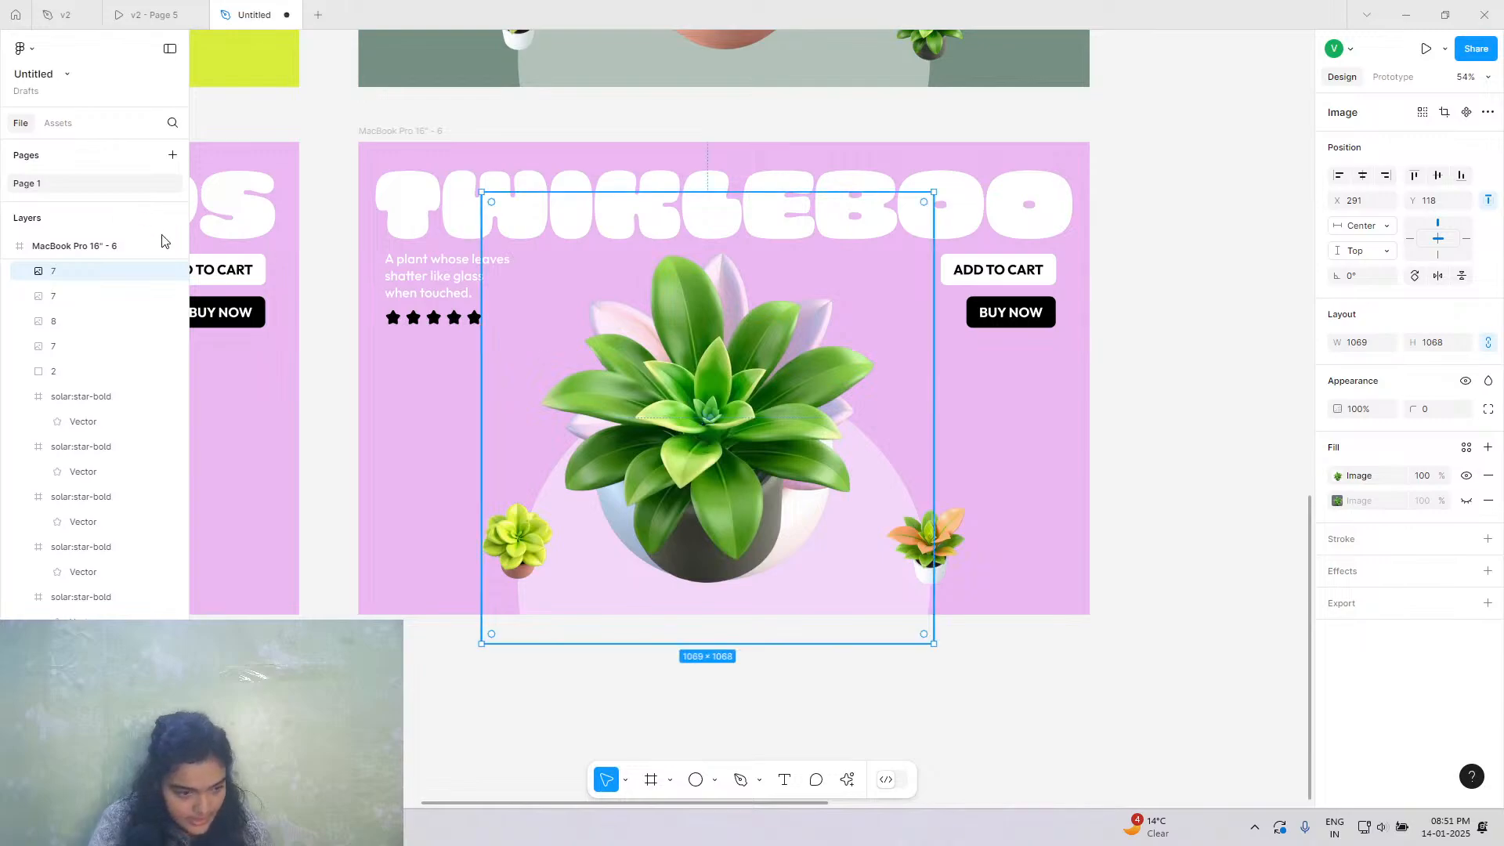
Lock the new green plant layer and delete the large pink plant behind it in the TWIKLEBOO frame.
left_click(125, 304)
left_click(116, 325)
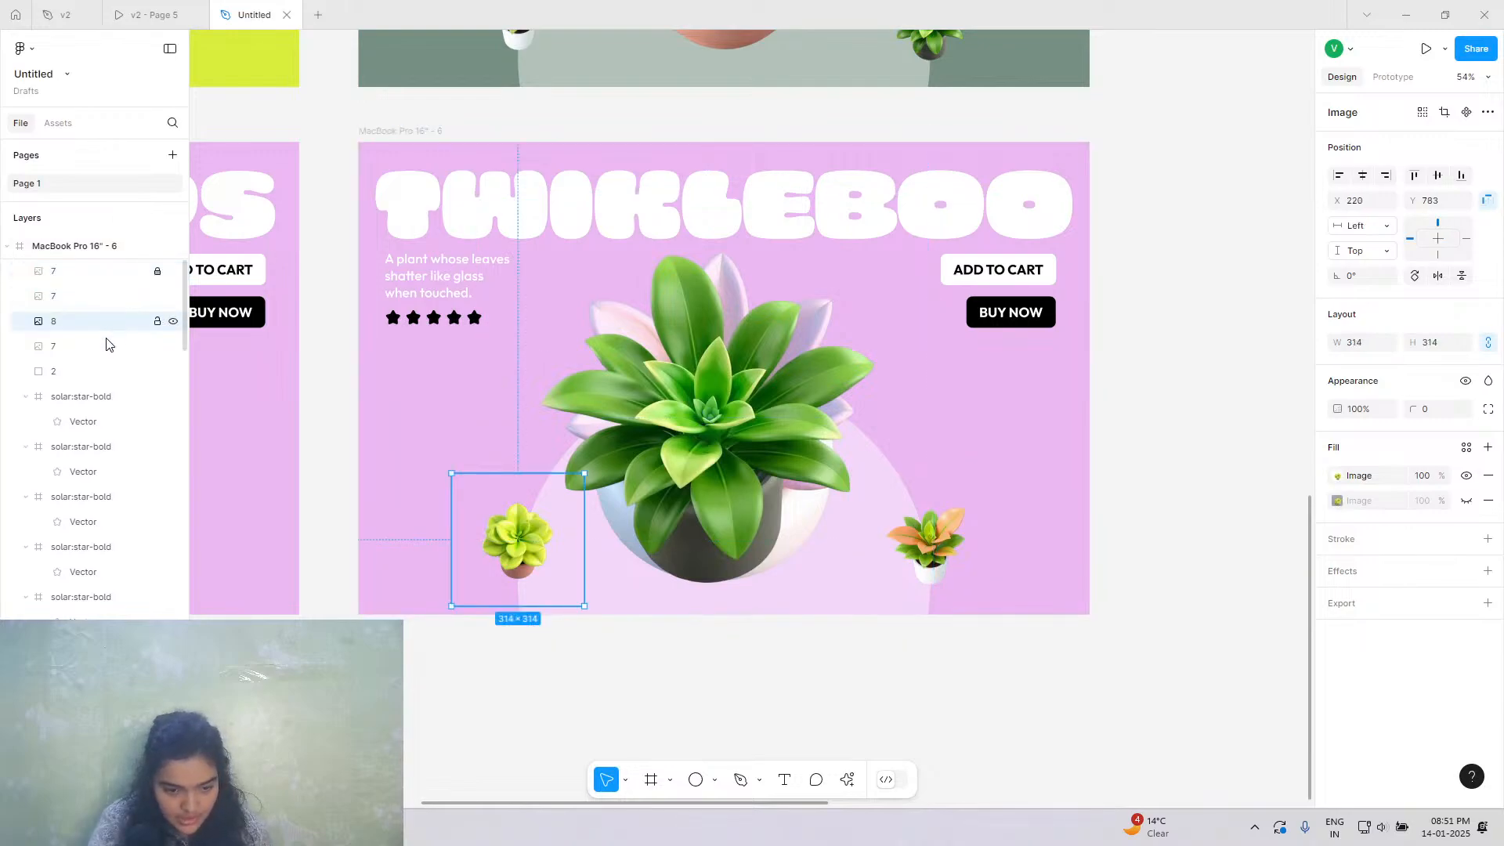
left_click(107, 346)
key("Delete")
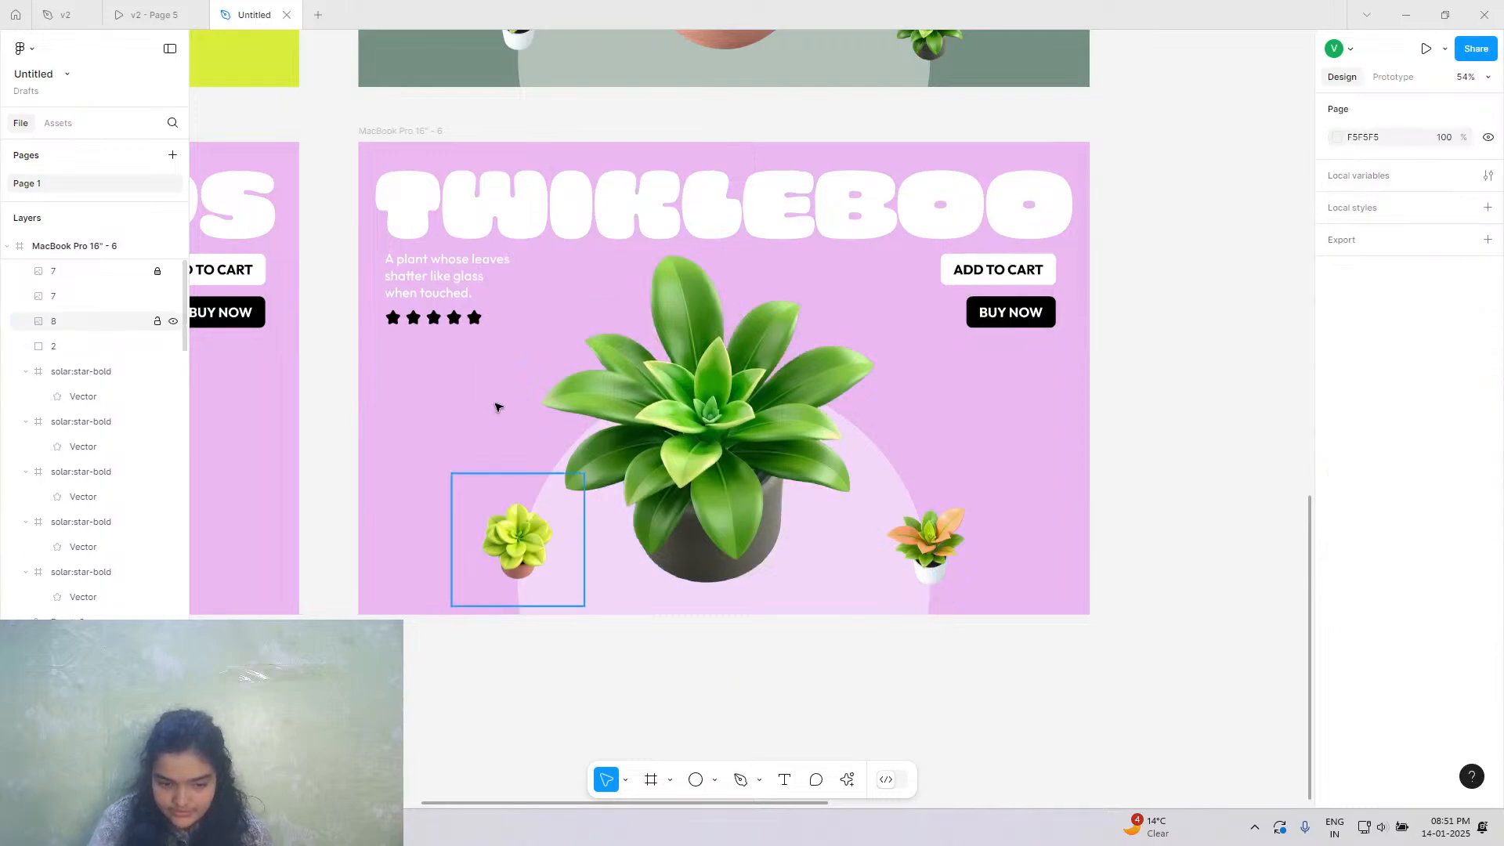
Unlock the large green plant layer in the TWIKLEBOO frame and select the plant.
left_click(690, 462)
left_click(157, 271)
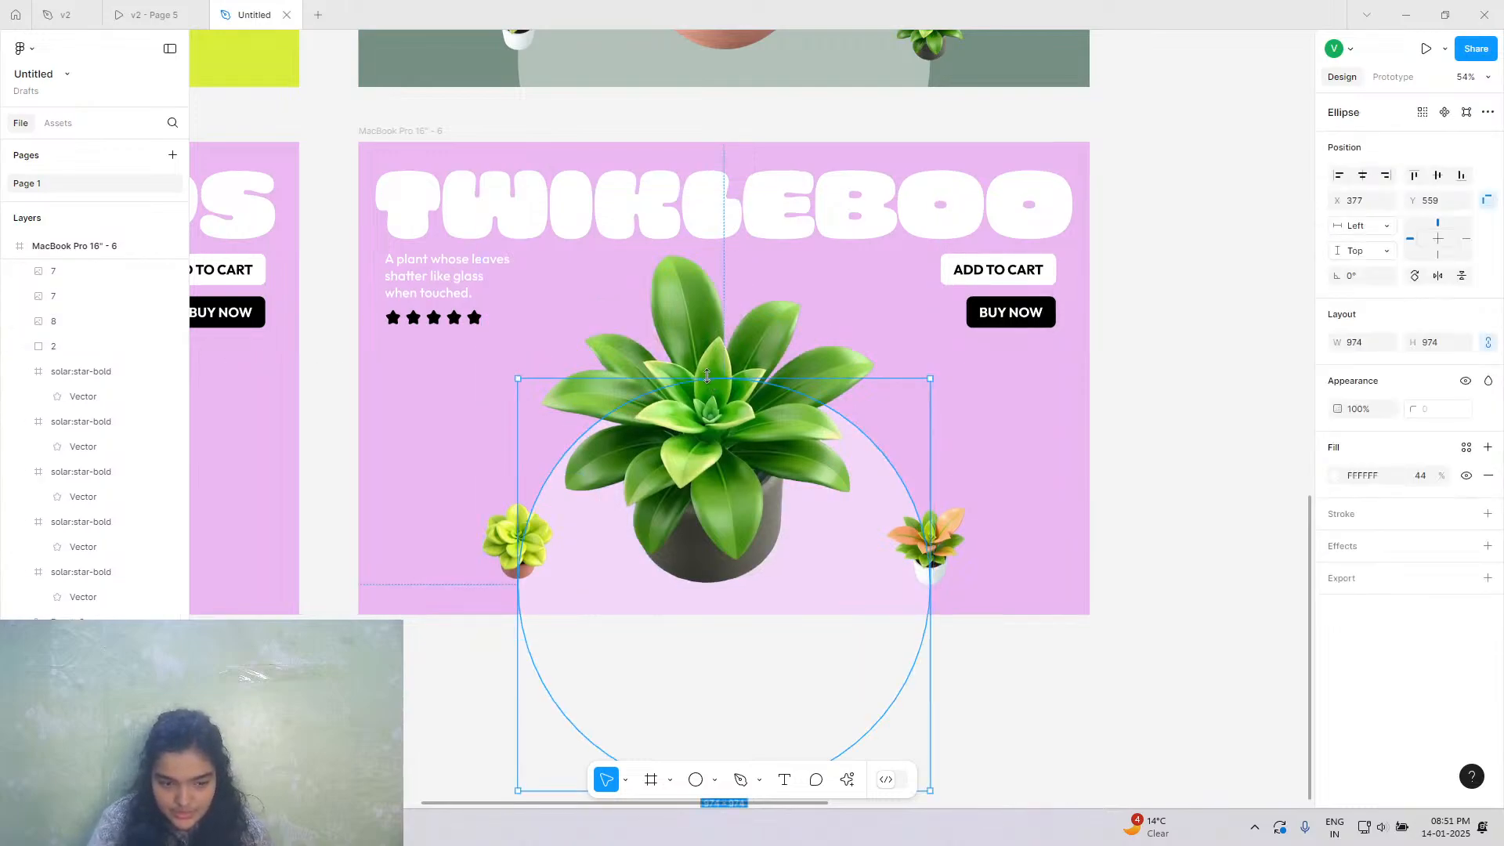
left_click(707, 337)
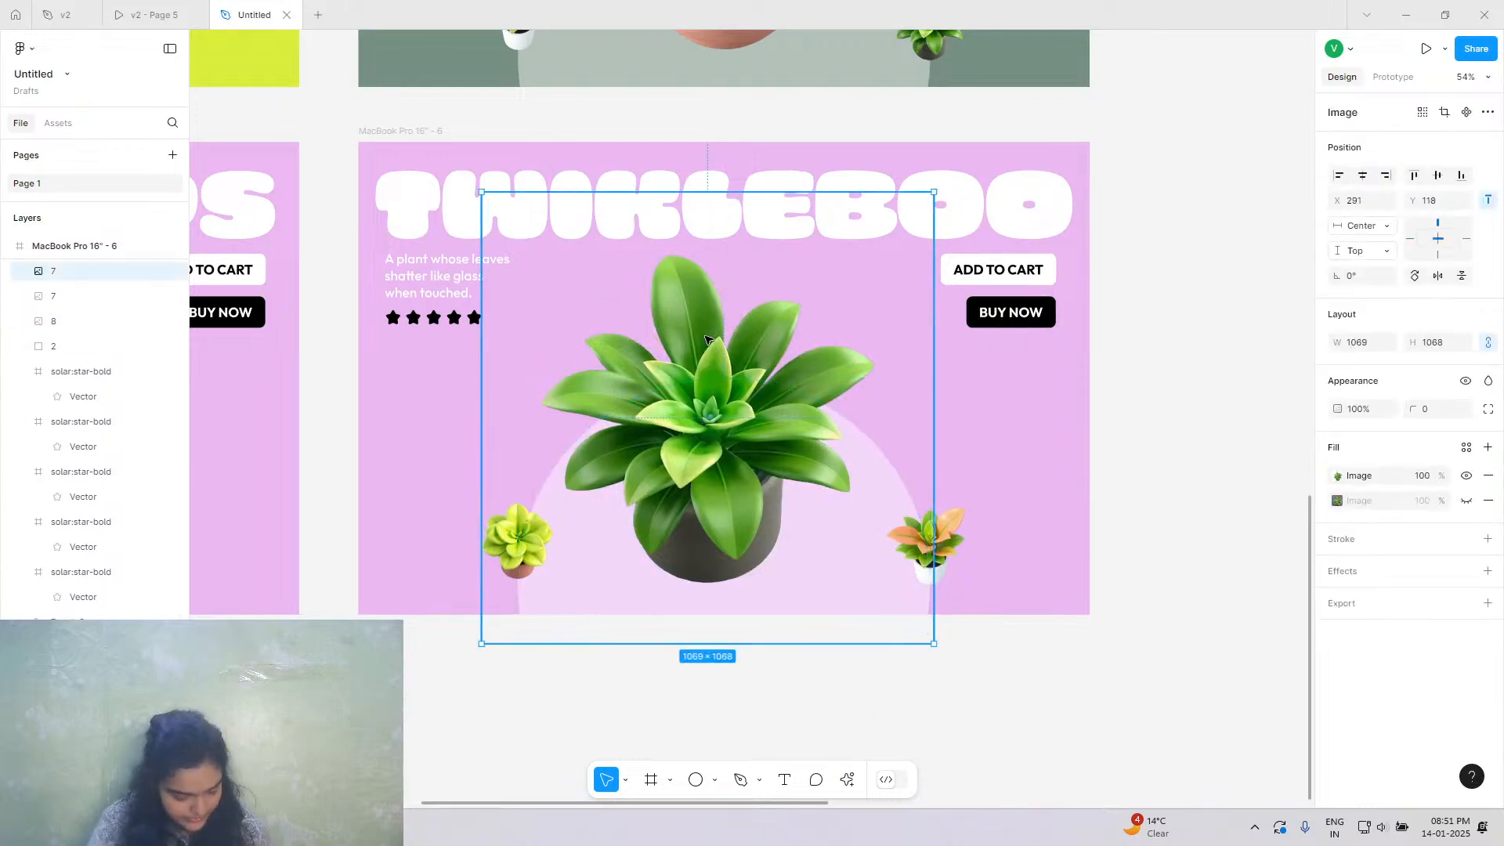
Unlock the large grey plant layer in the MacBook Pro 16" - 5 frame and select the plant.
scroll(584, 389, "up", 3)
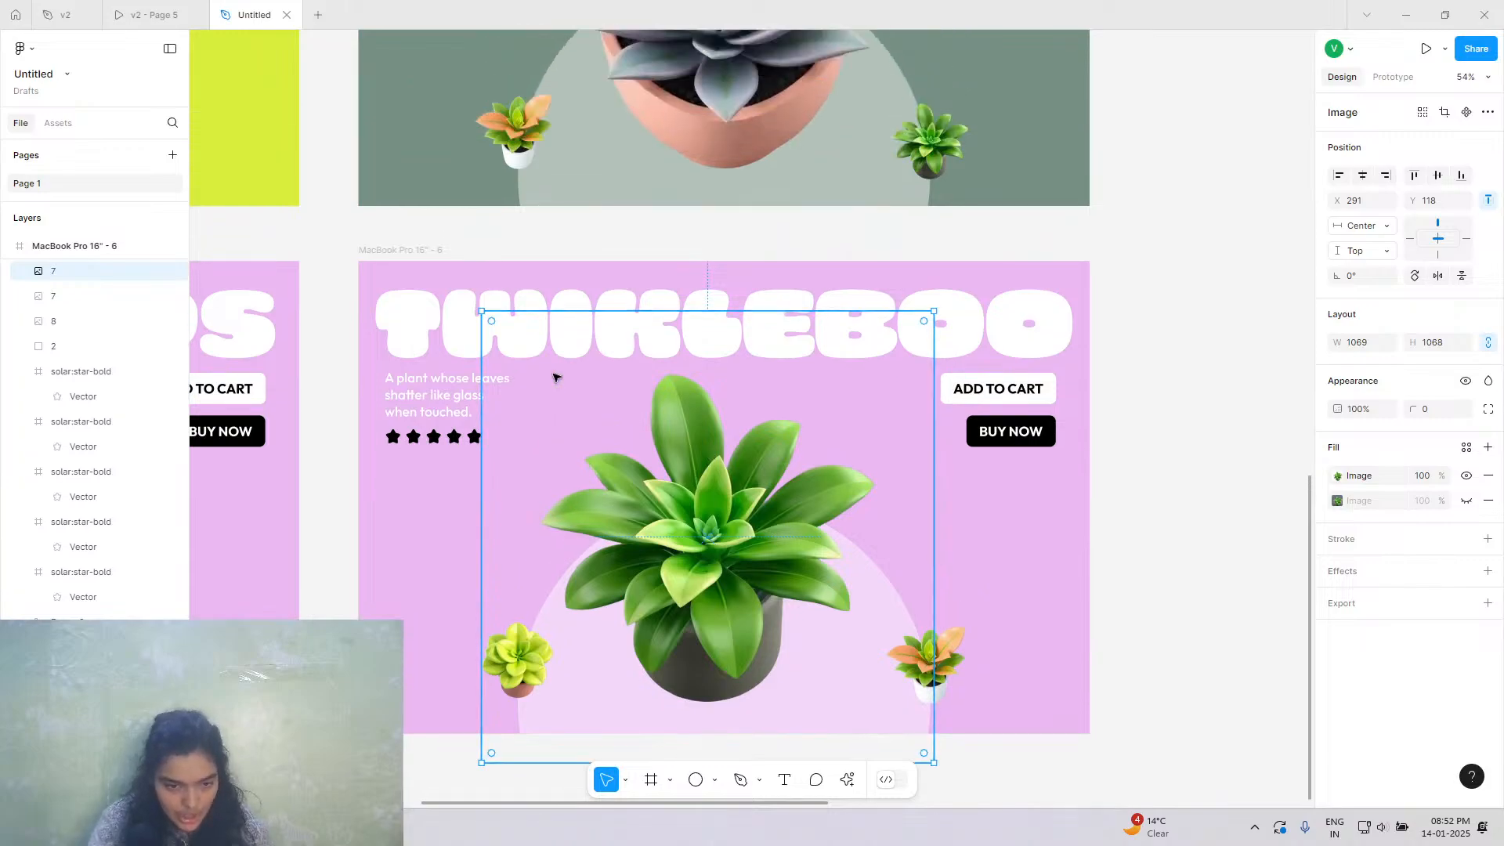
left_click(707, 141)
scroll(651, 144, "up", 2)
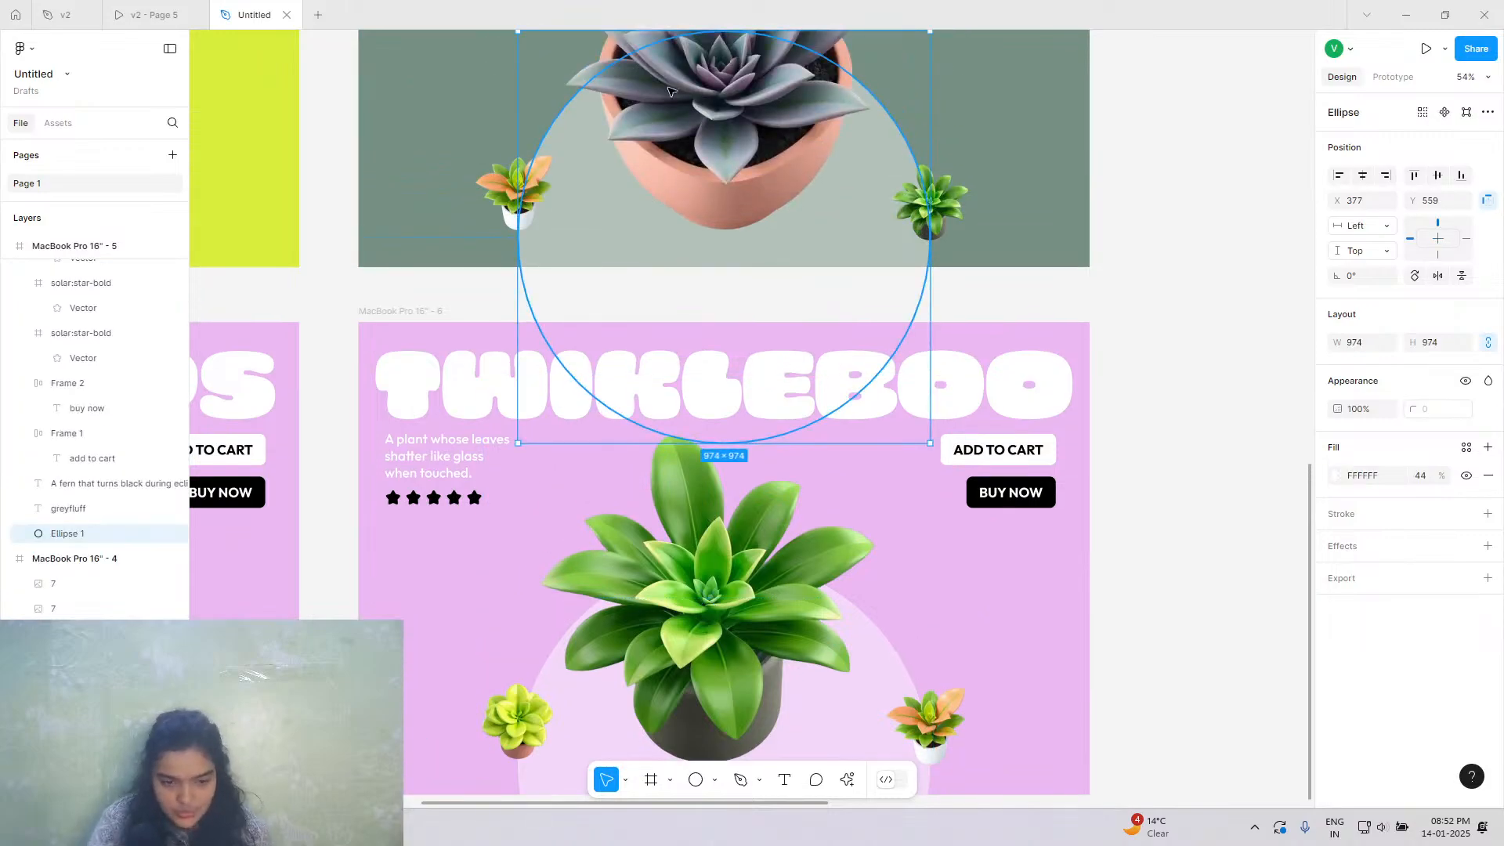
scroll(765, 93, "up", 6)
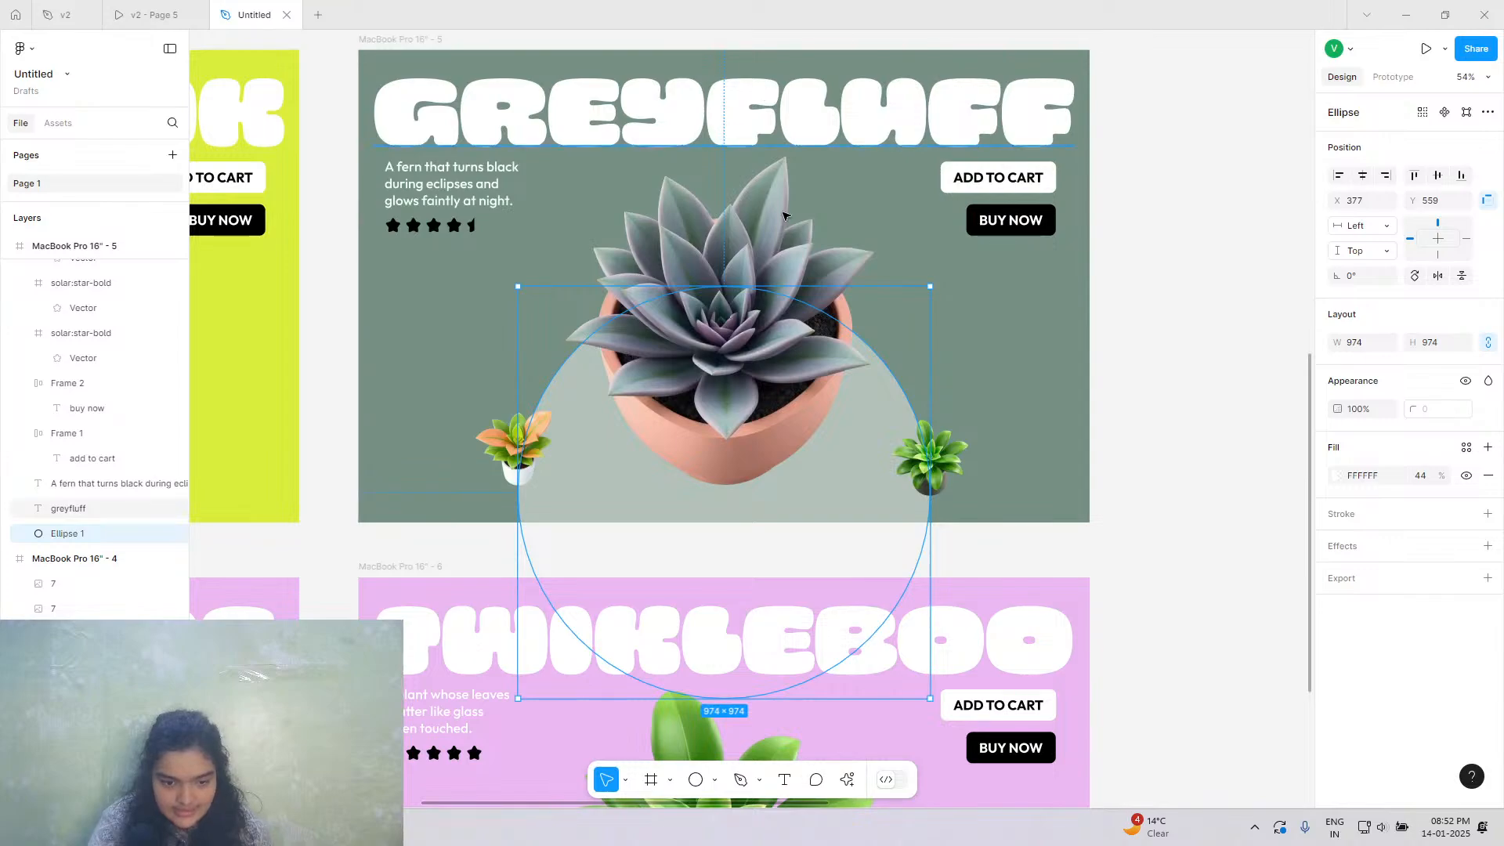
key("Escape")
scroll(116, 401, "up", 6)
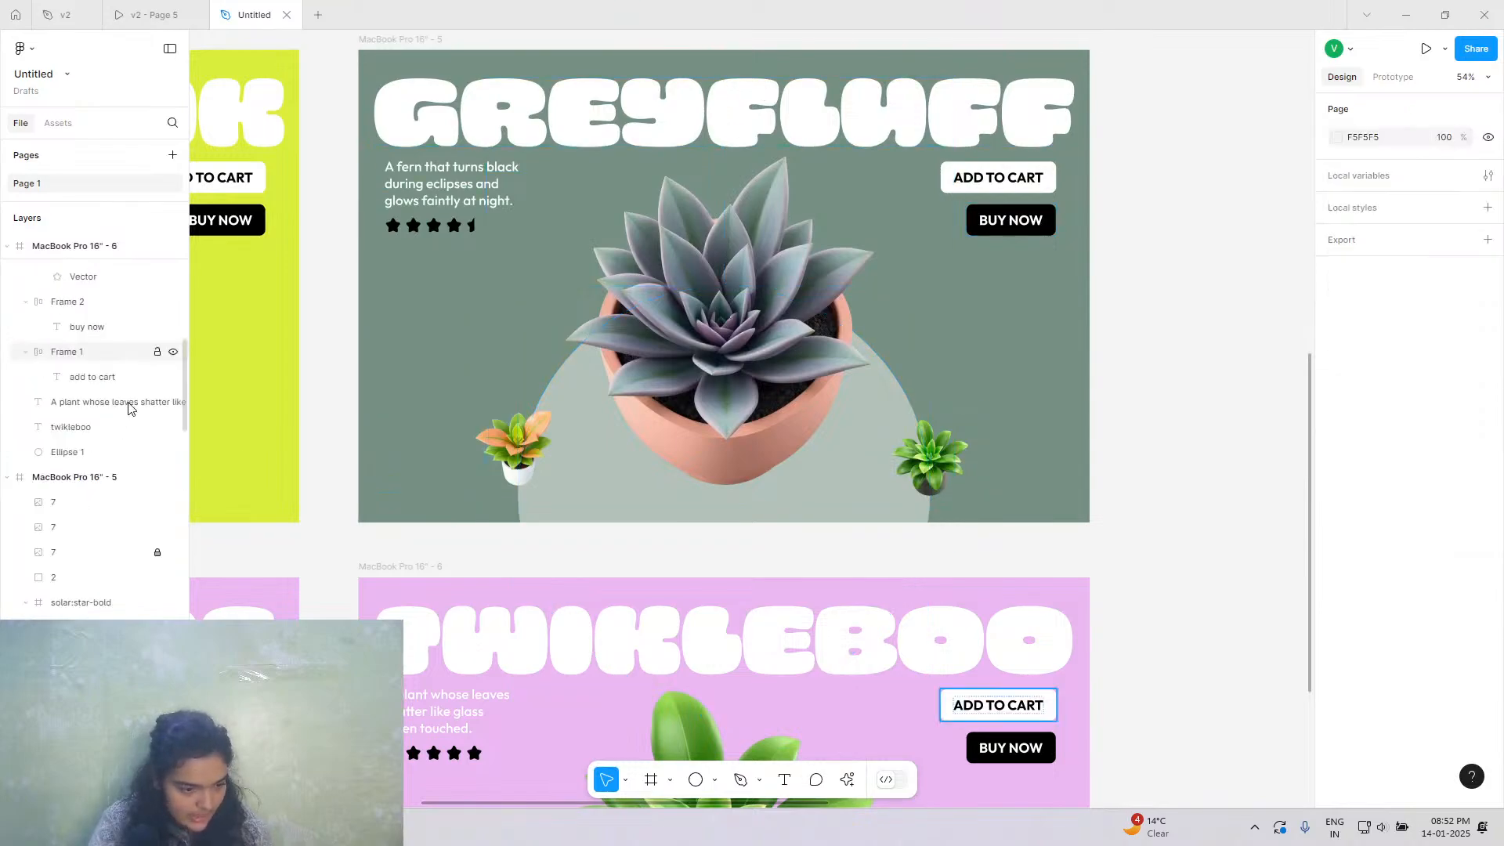
left_click(158, 558)
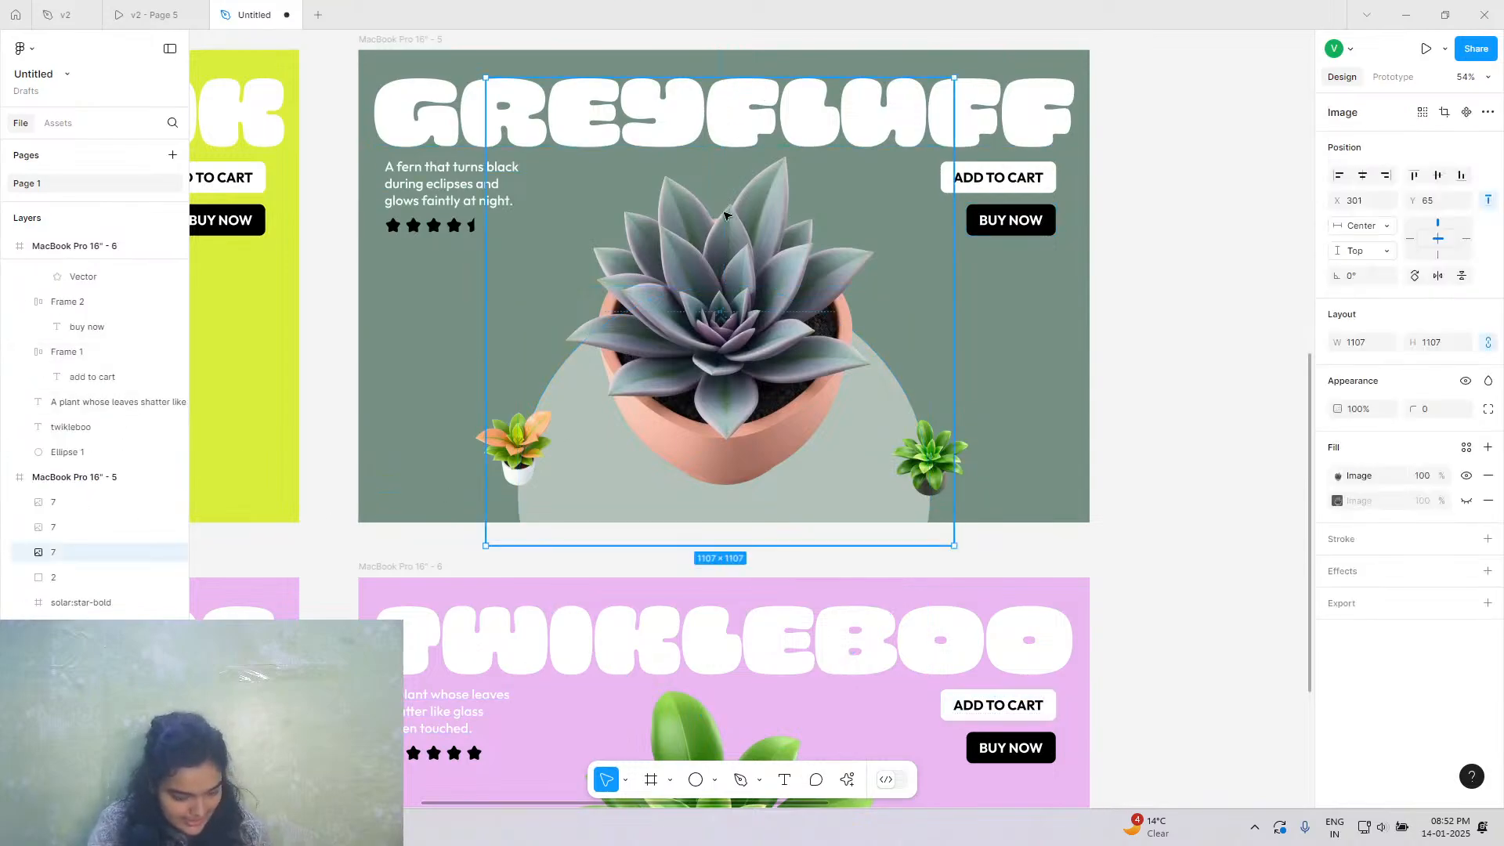
Place a 257 × 257 copy of the grey plant over the small yellow-green plant in the TWIKLEBOO frame.
scroll(727, 217, "down", 10)
scroll(738, 123, "up", 7)
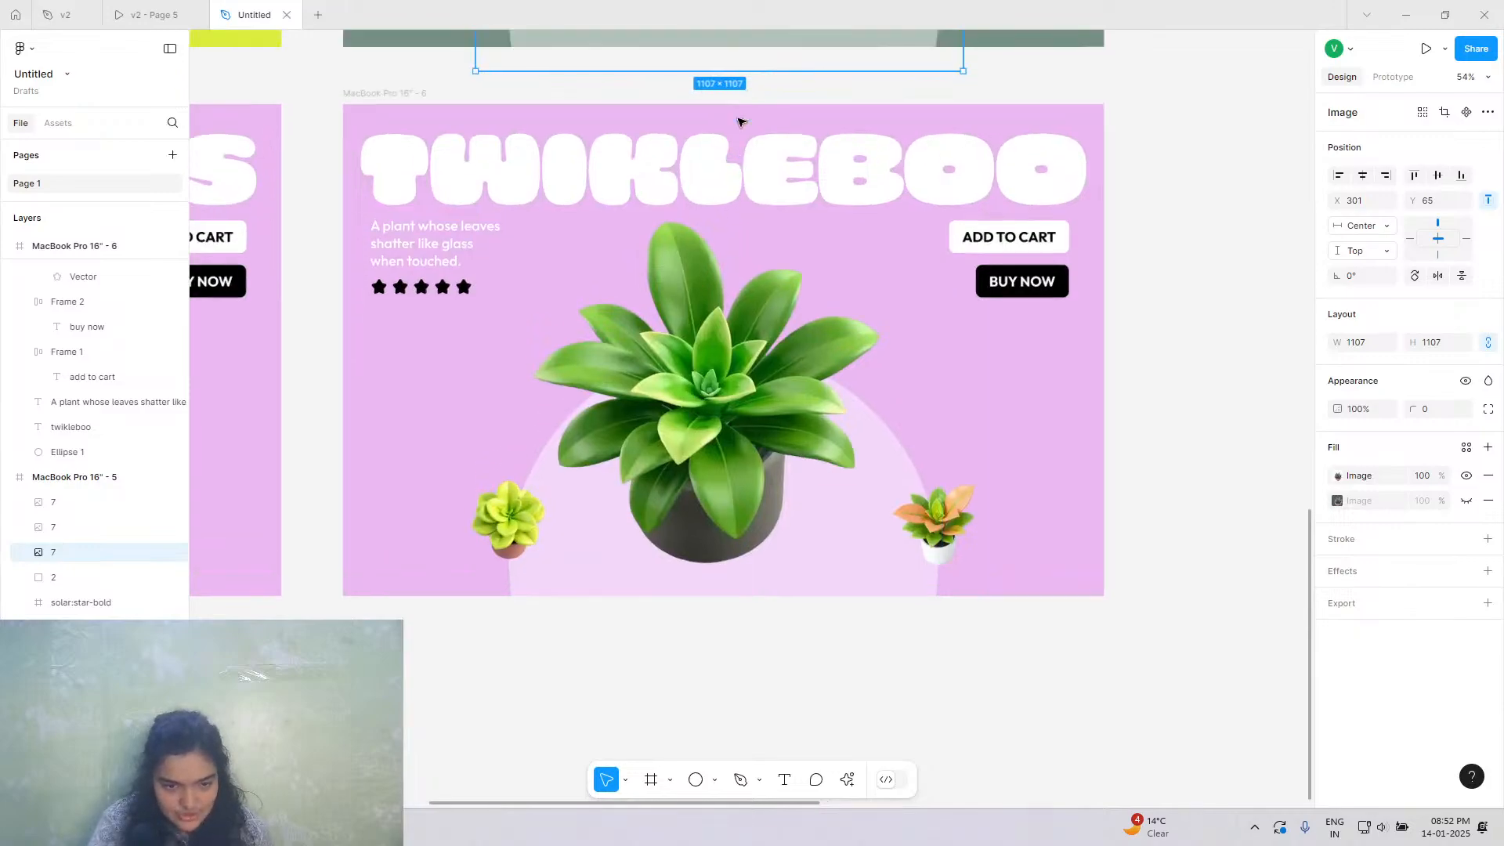
left_click_drag(718, 282, 512, 624)
scroll(557, 660, "down", 5)
left_click_drag(512, 594, 515, 671)
Delete the small yellow-green plant behind the small grey plant, and unlock the grey plant's layer.
left_click(86, 296)
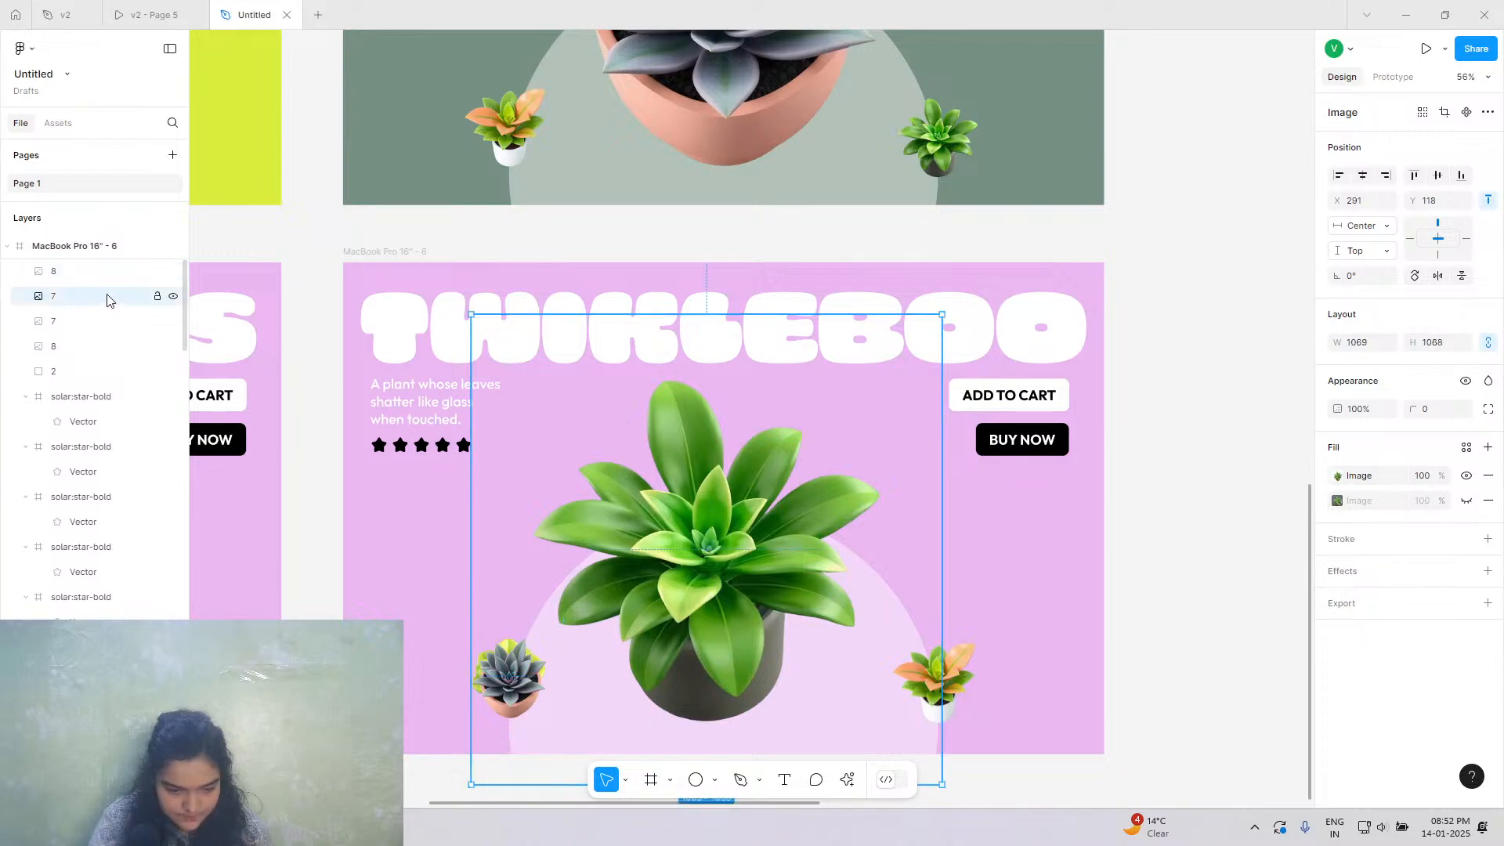
left_click(106, 347)
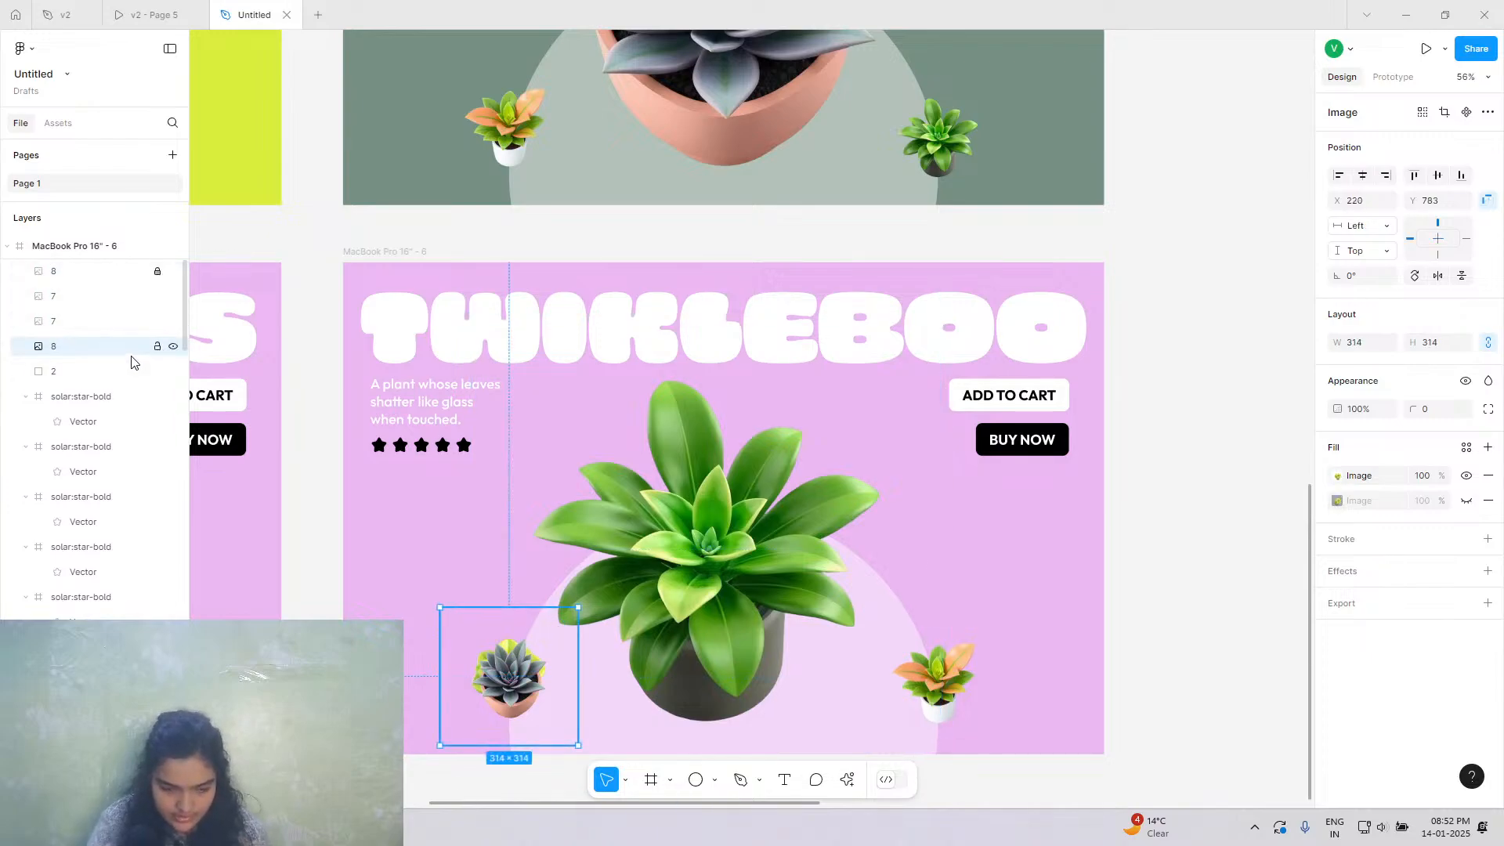
key("Delete")
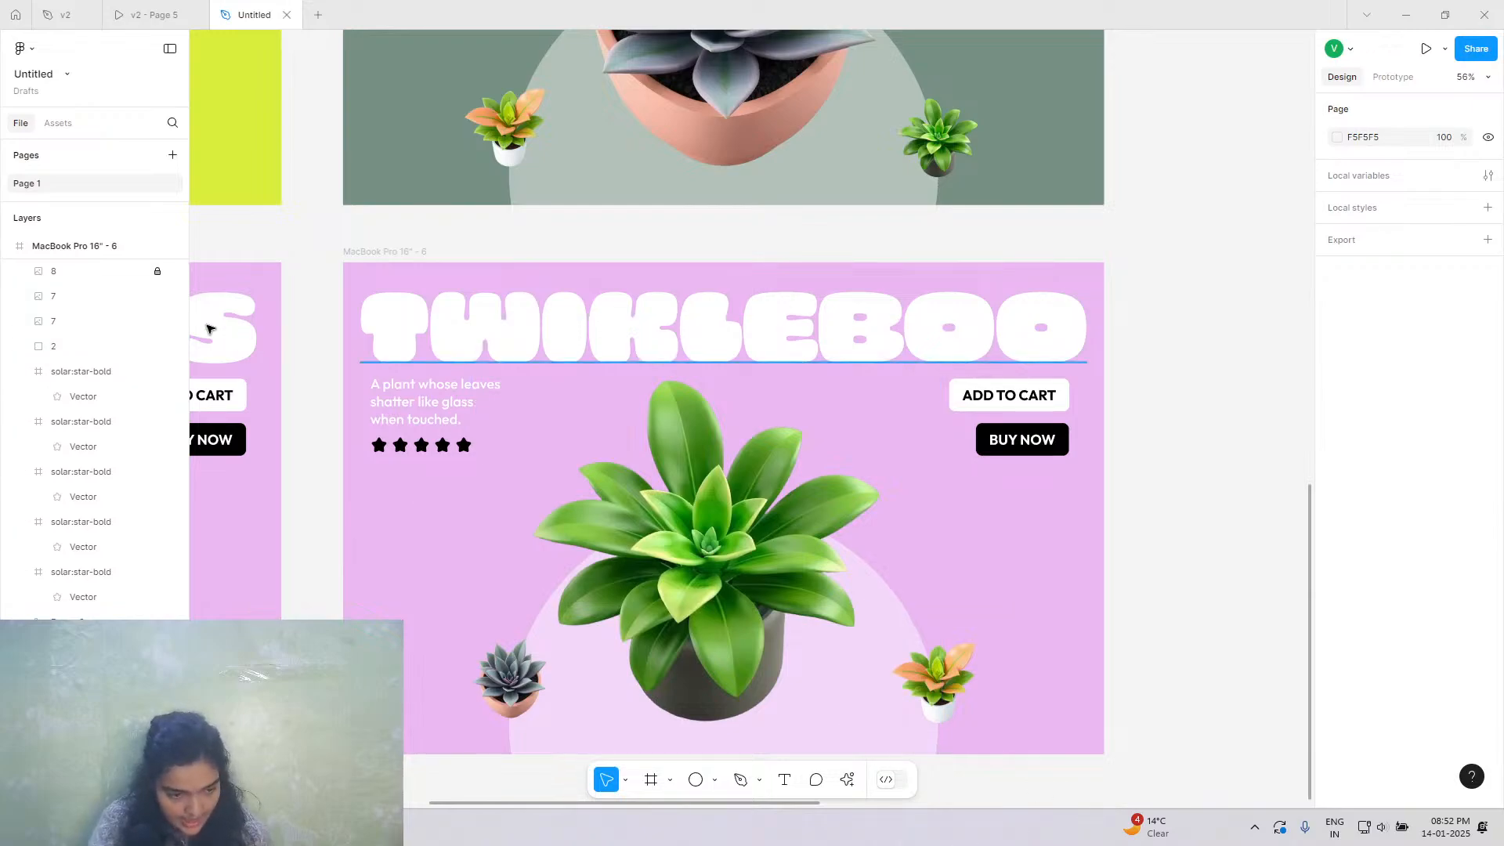
left_click(158, 272)
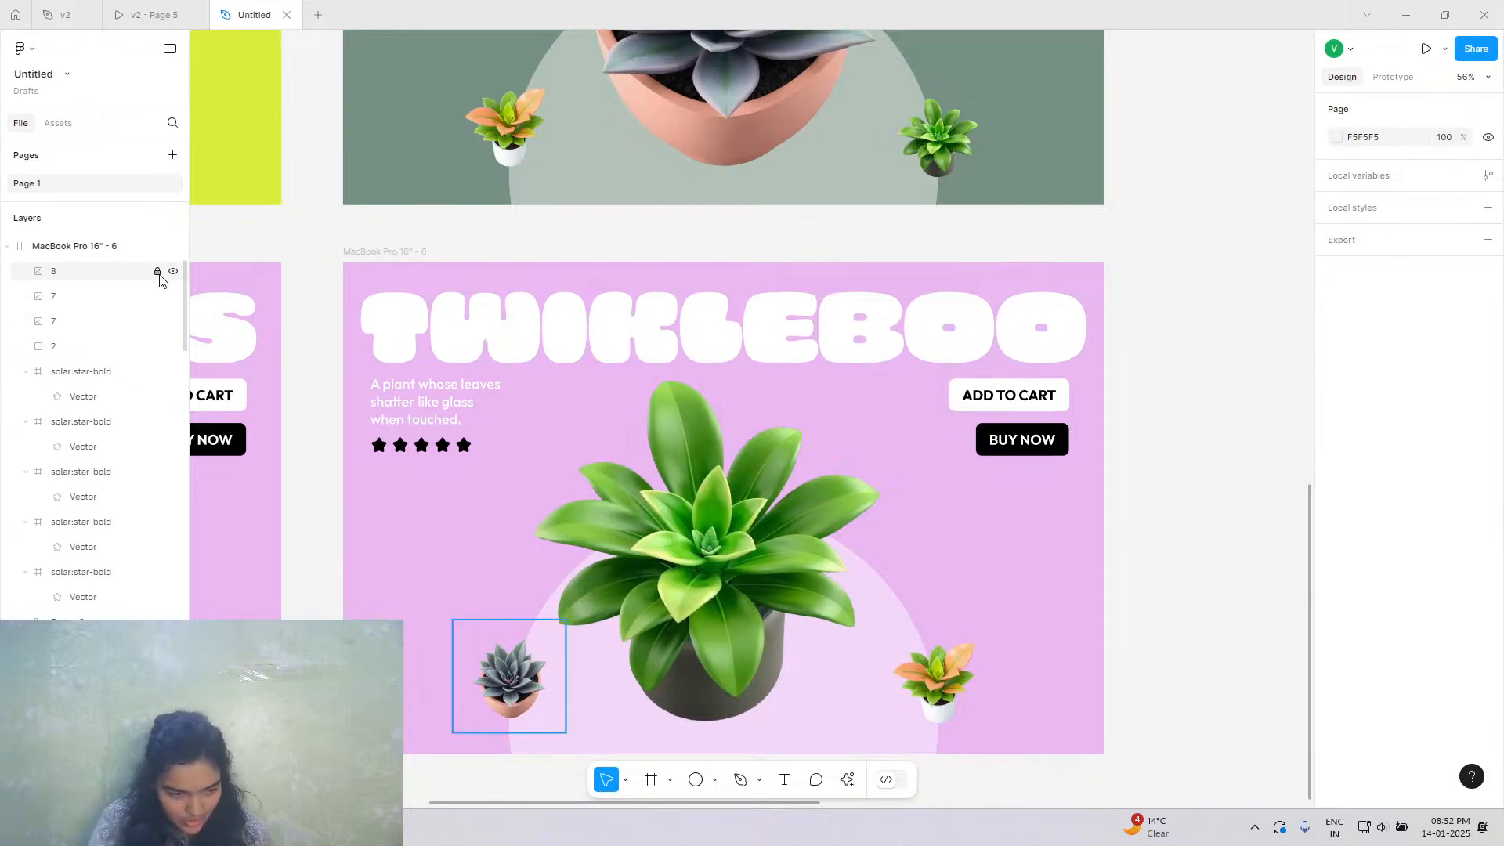
left_click(513, 677)
Duplicate the red plant image and move the duplicate over the small orange-leaved plant in the TWIKLEBOO frame.
scroll(963, 546, "down", 5)
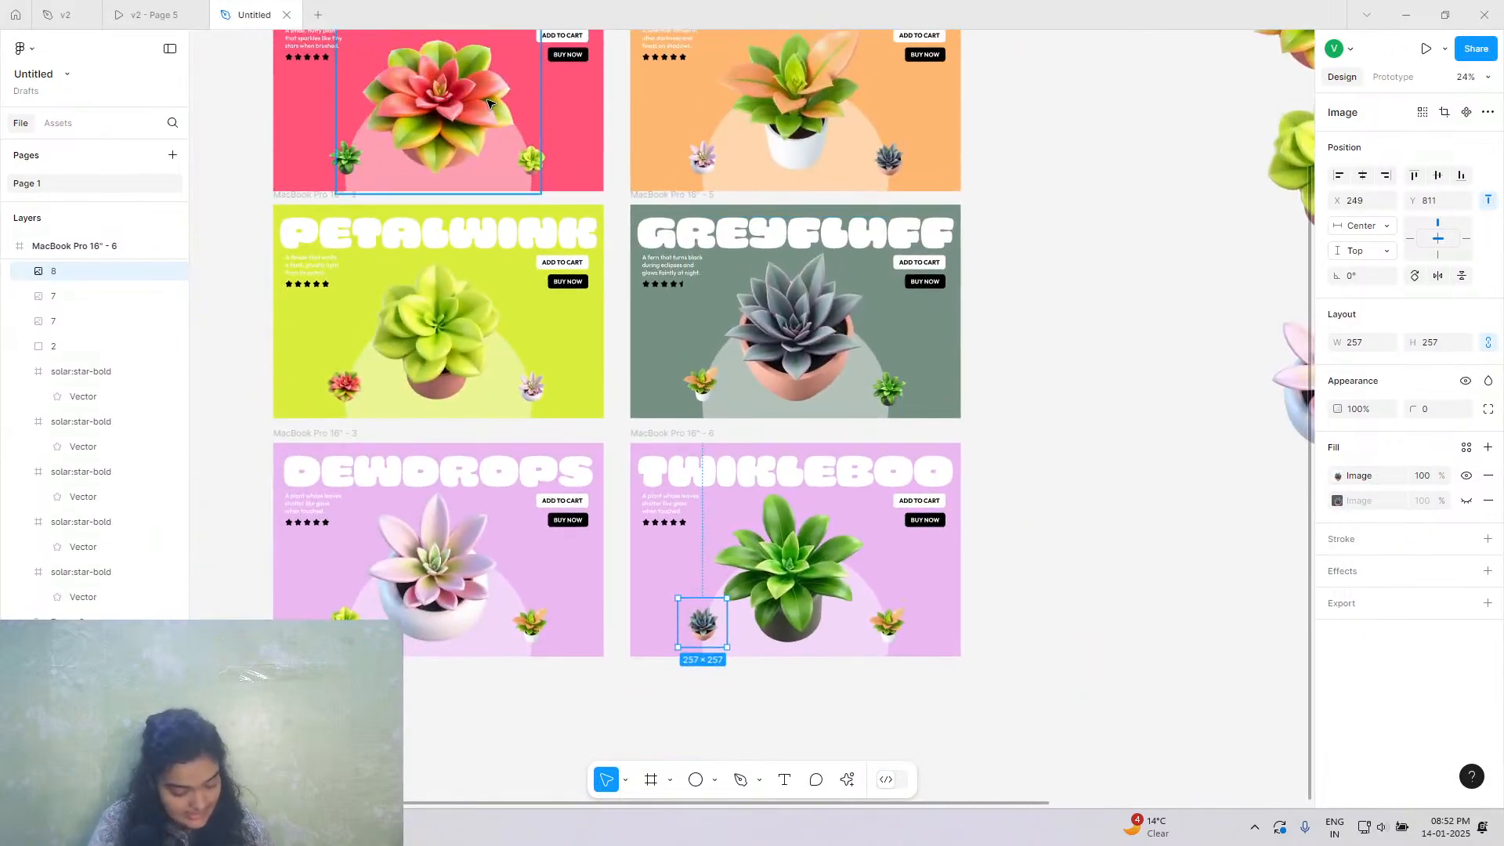
scroll(930, 577, "right", 5)
scroll(930, 577, "up", 3)
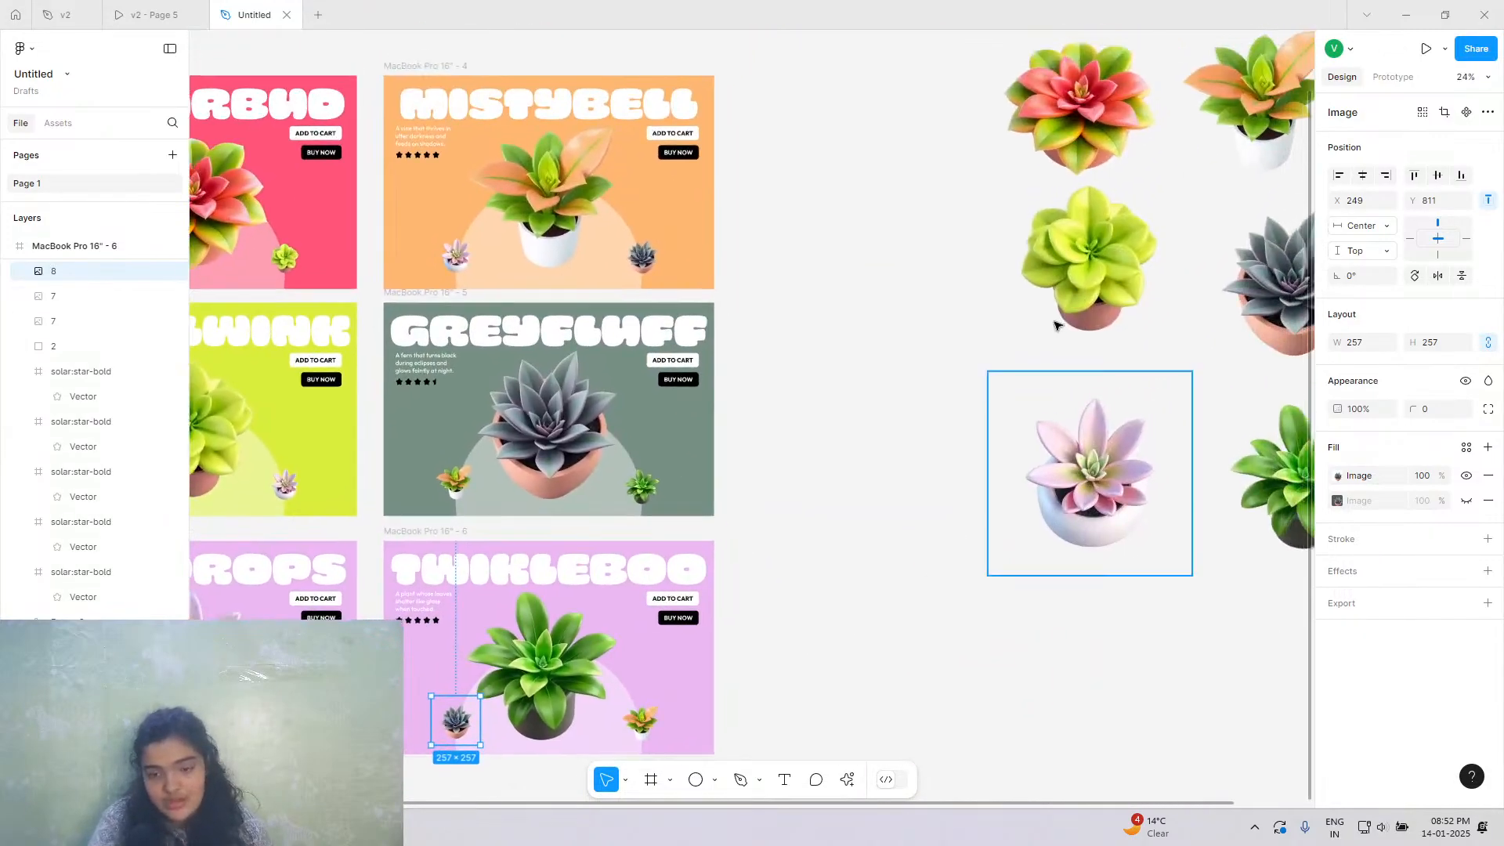
left_click(1045, 98)
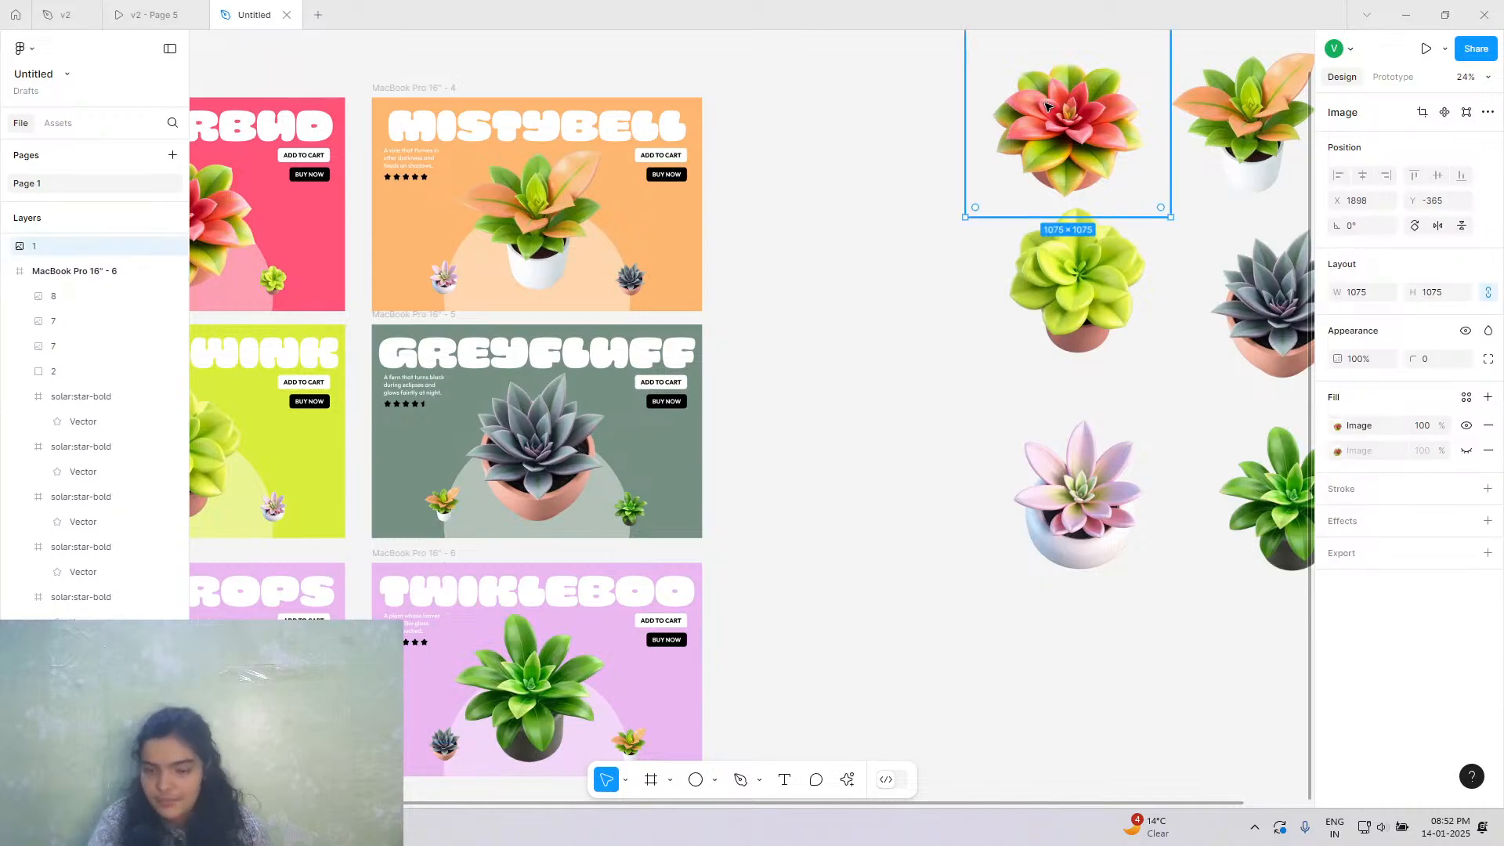
key("ctrl+d")
left_click_drag(1059, 114, 625, 727)
scroll(625, 726, "down", 4)
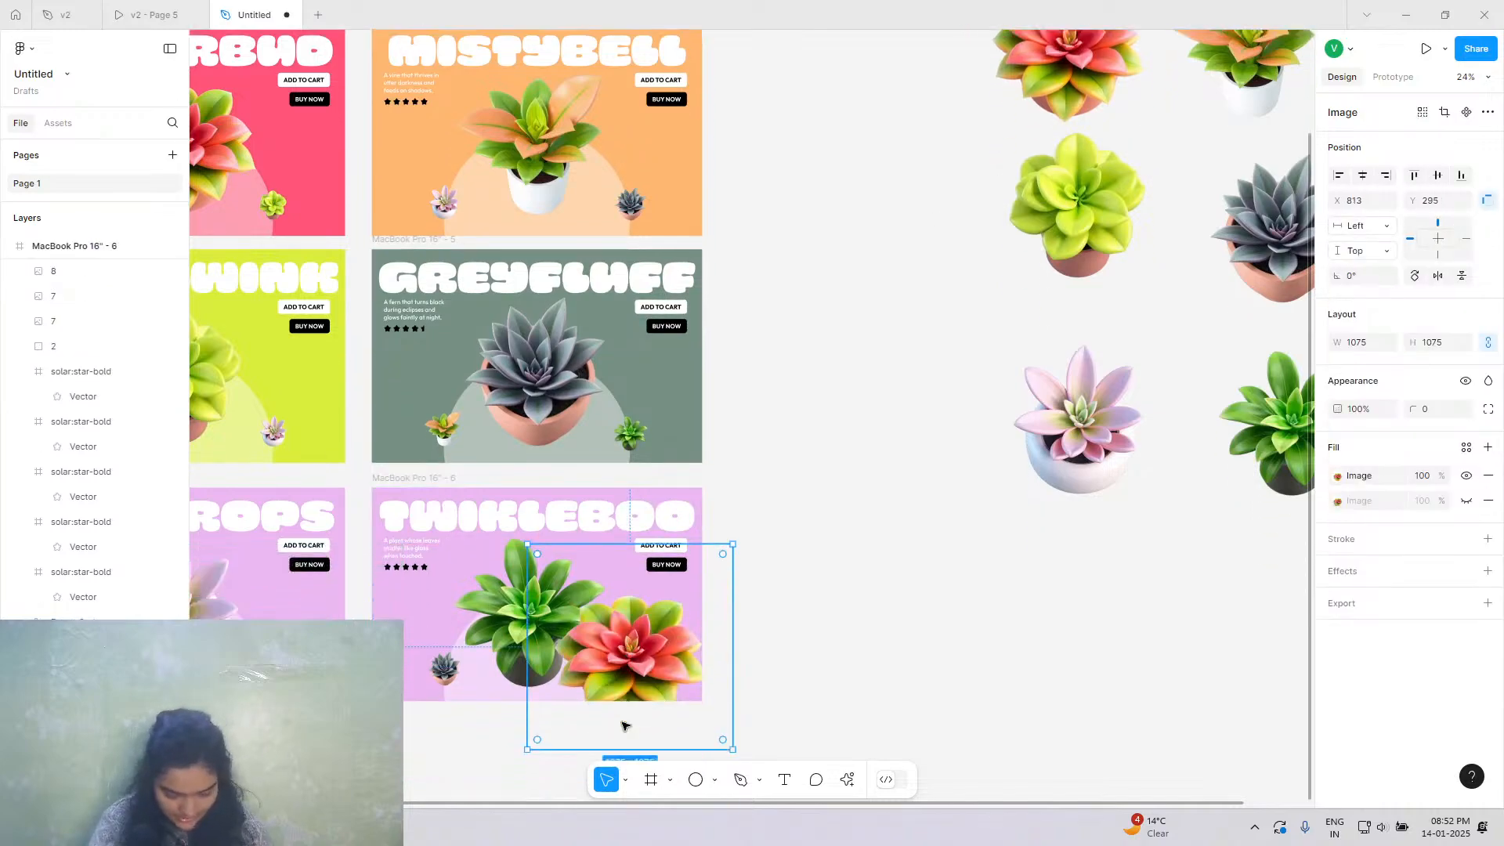
Shrink the red plant to about 317 × 317 and position it at about X 1196, Y 795 over the small orange-leaved plant.
scroll(615, 376, "up", 5)
scroll(638, 210, "down", 1)
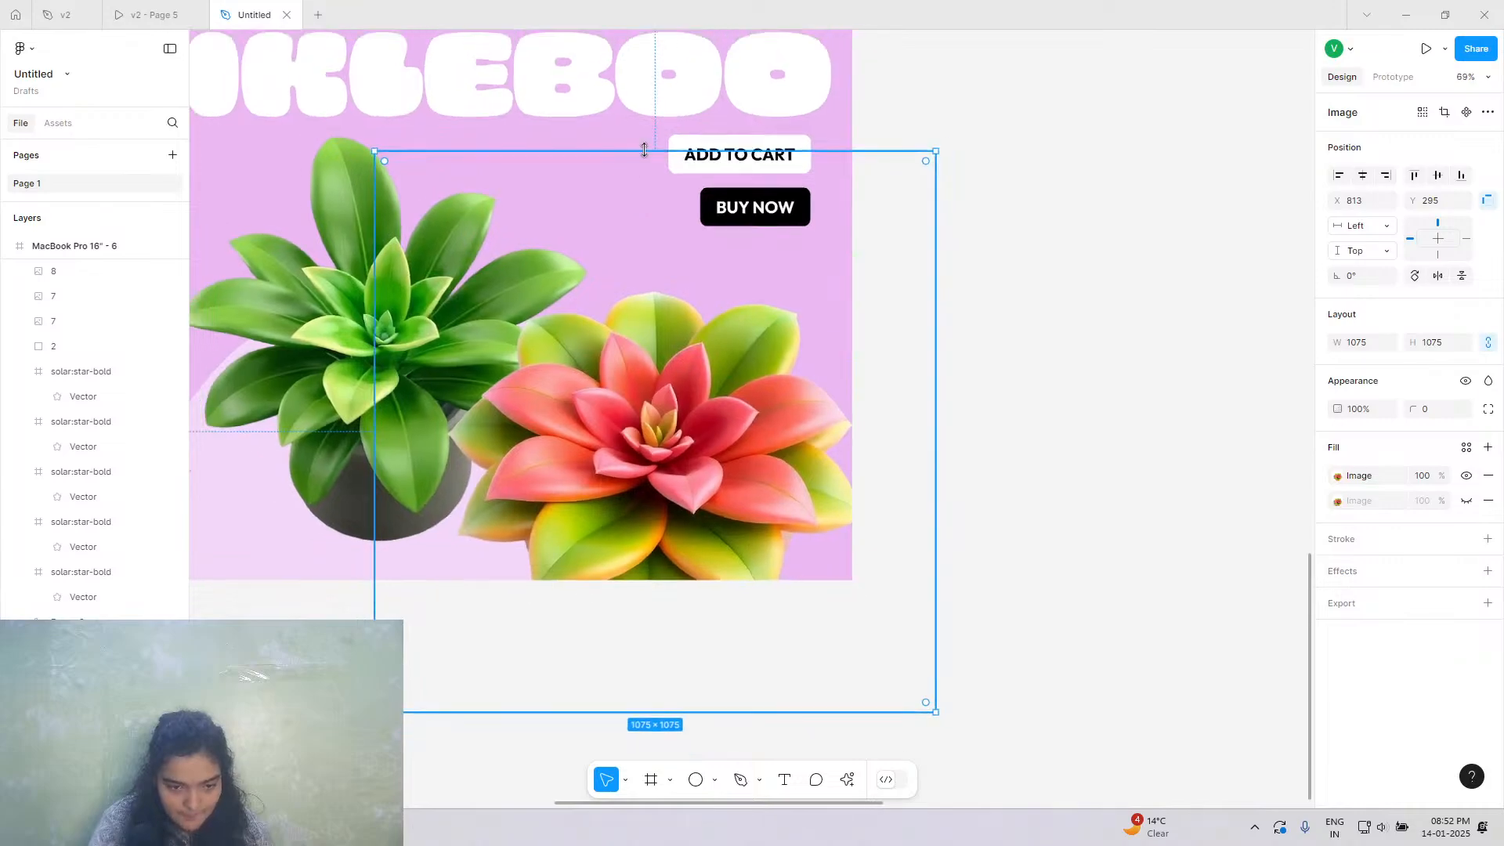
left_click_drag(650, 148, 657, 549)
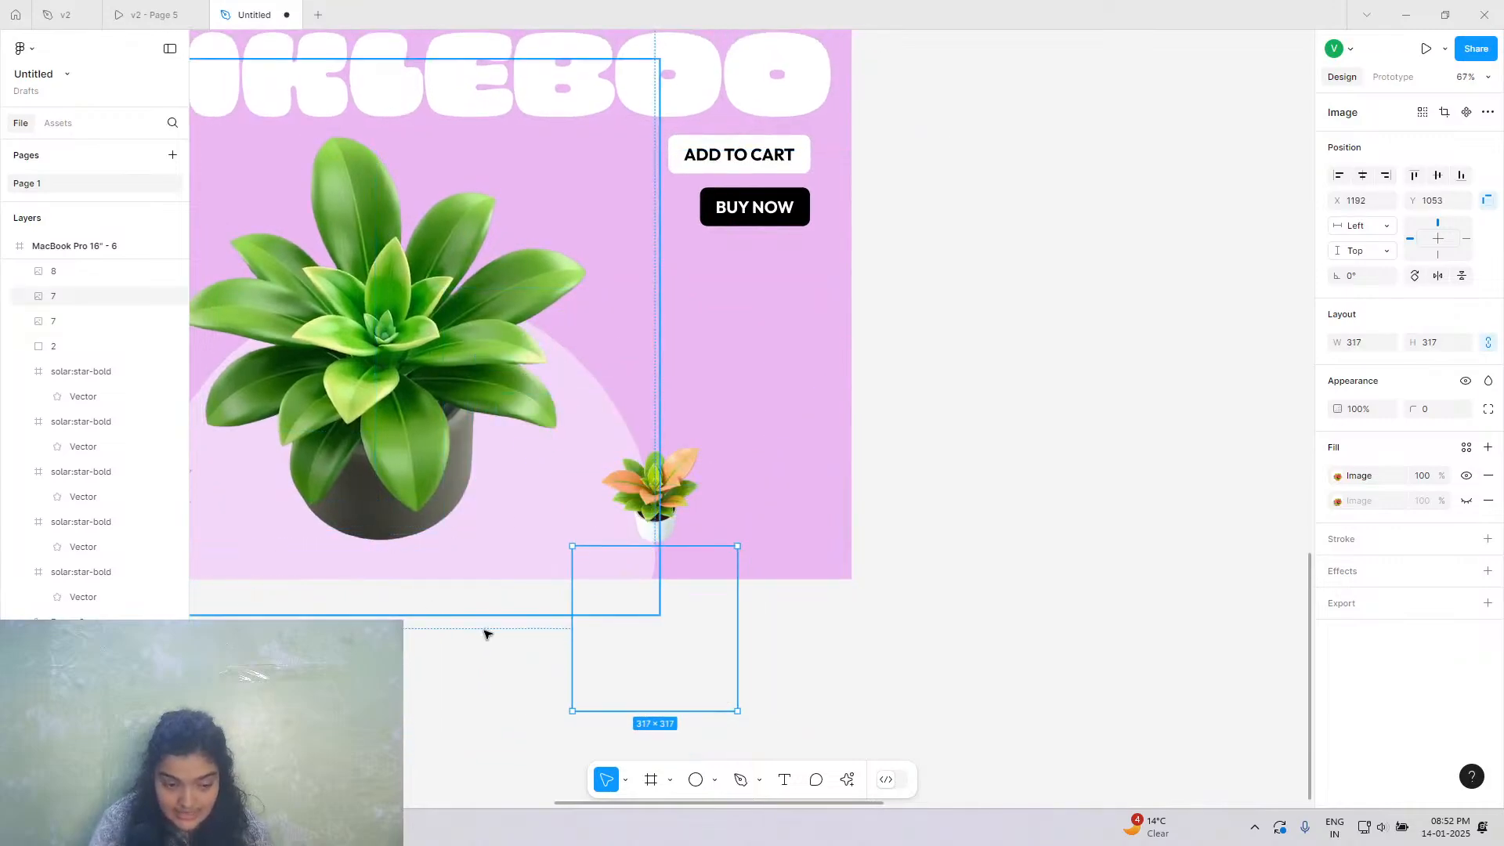
left_click_drag(621, 648, 619, 514)
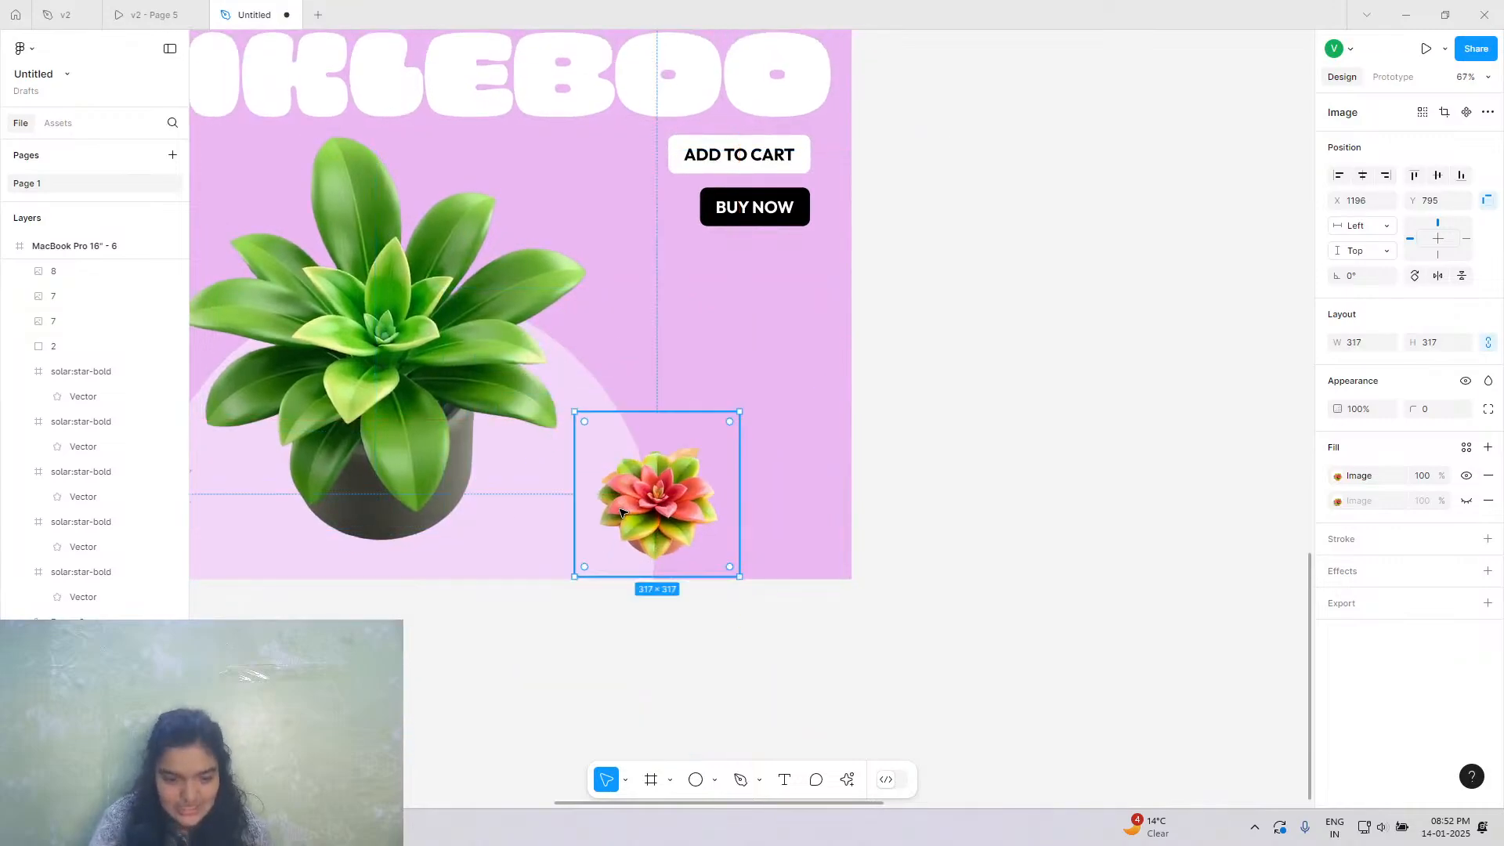
Shrink the small red plant to 232 × 232 at about X 1231, Y 829, and delete the orange-leaved plant behind it.
scroll(619, 509, "up", 4)
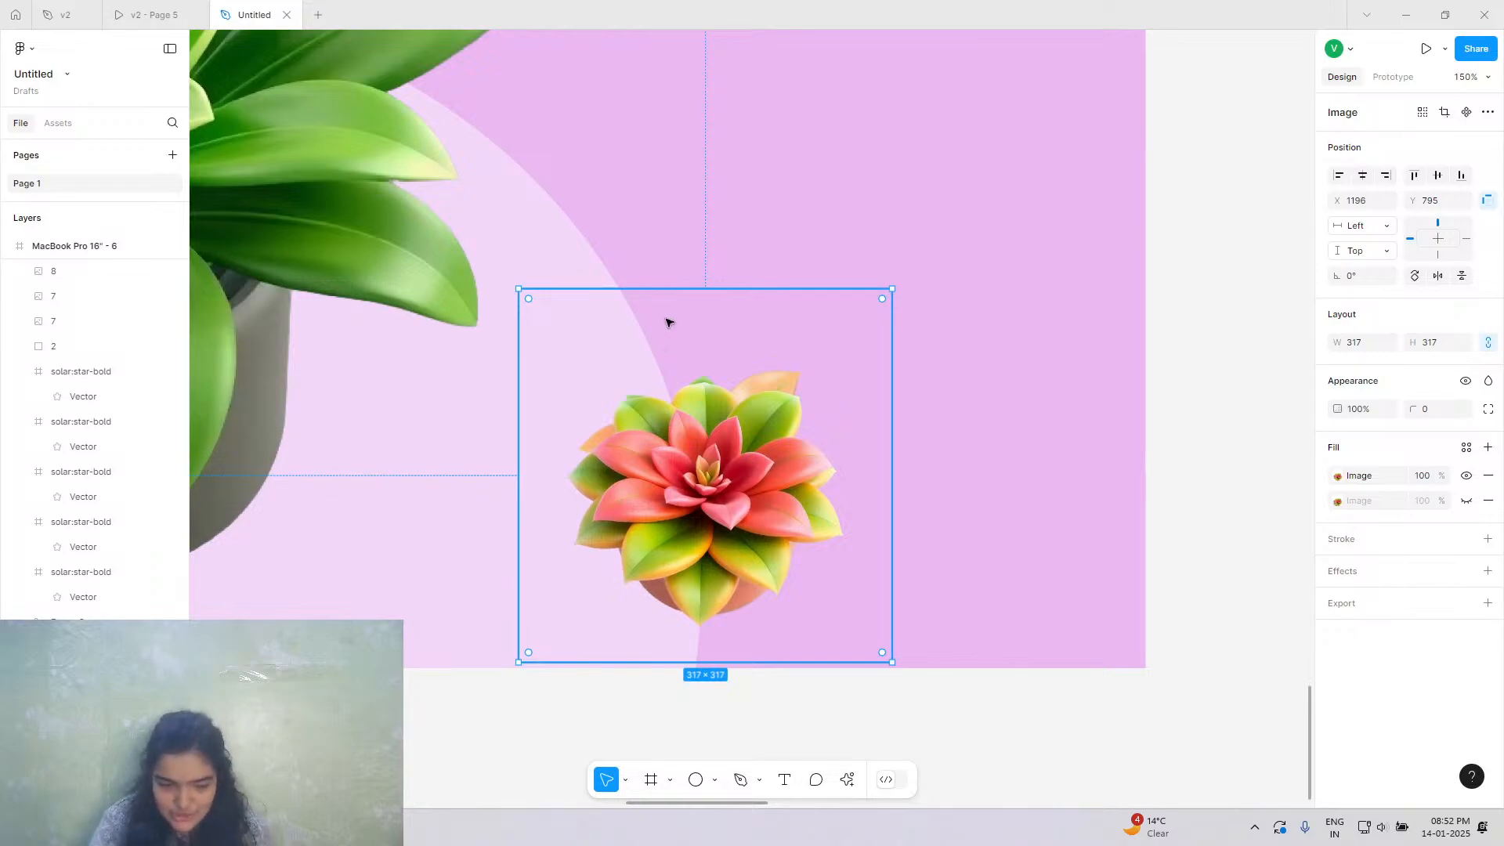
left_click_drag(662, 287, 635, 394)
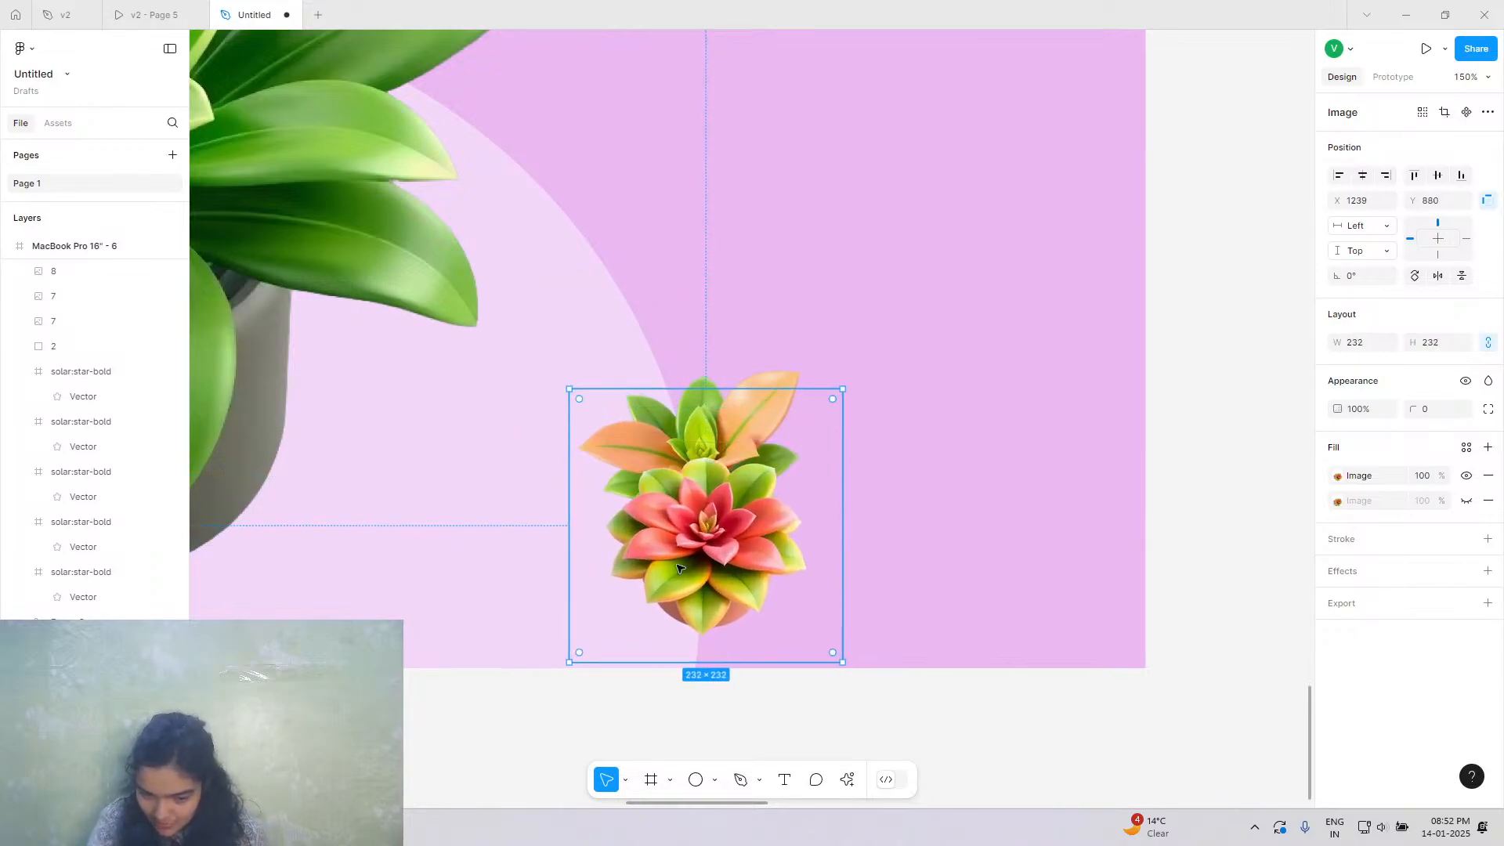
left_click_drag(680, 572, 693, 486)
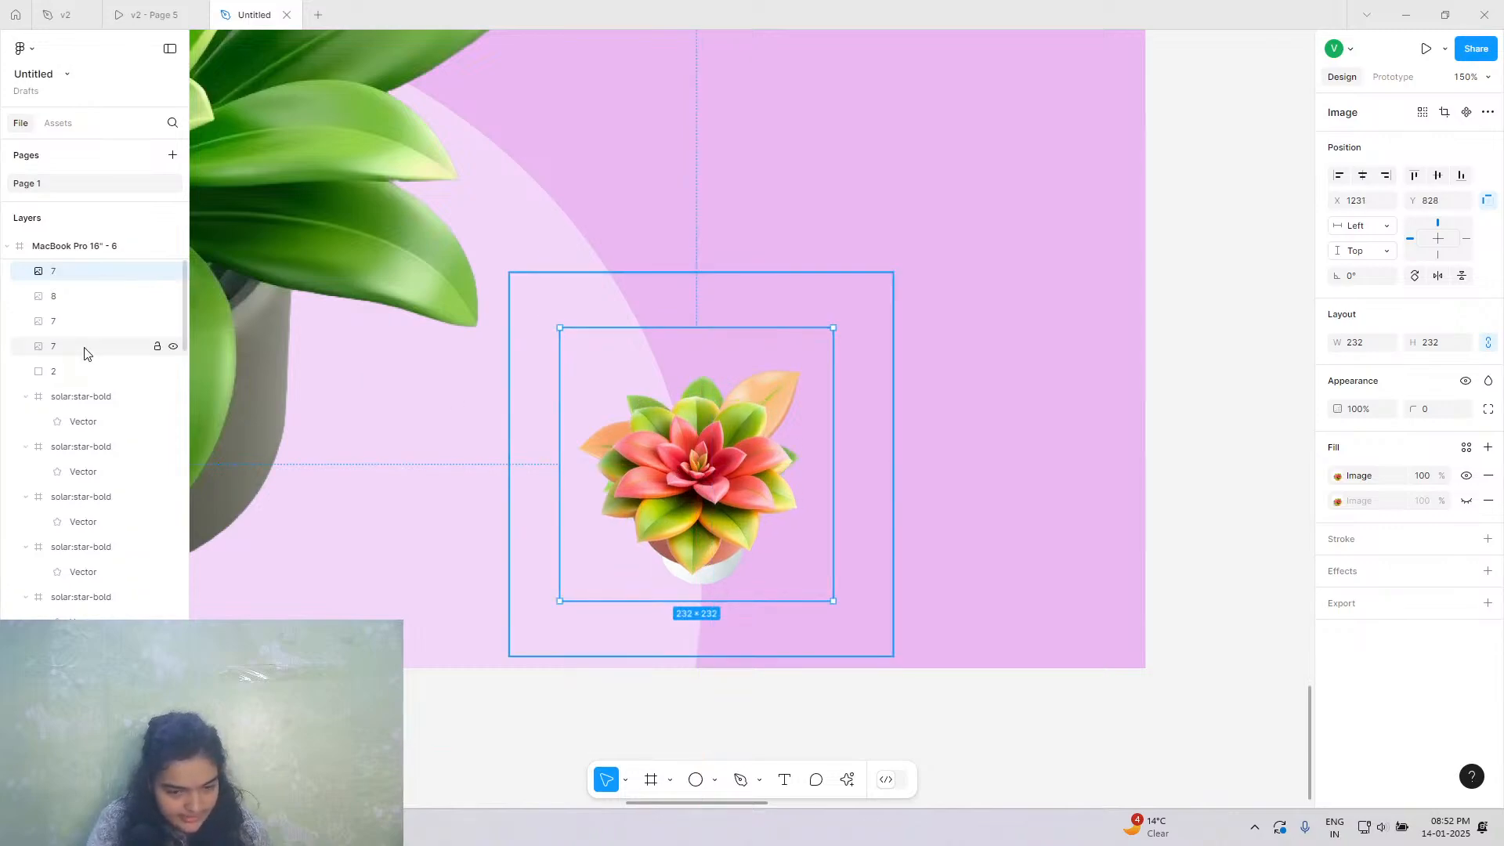
key("Delete")
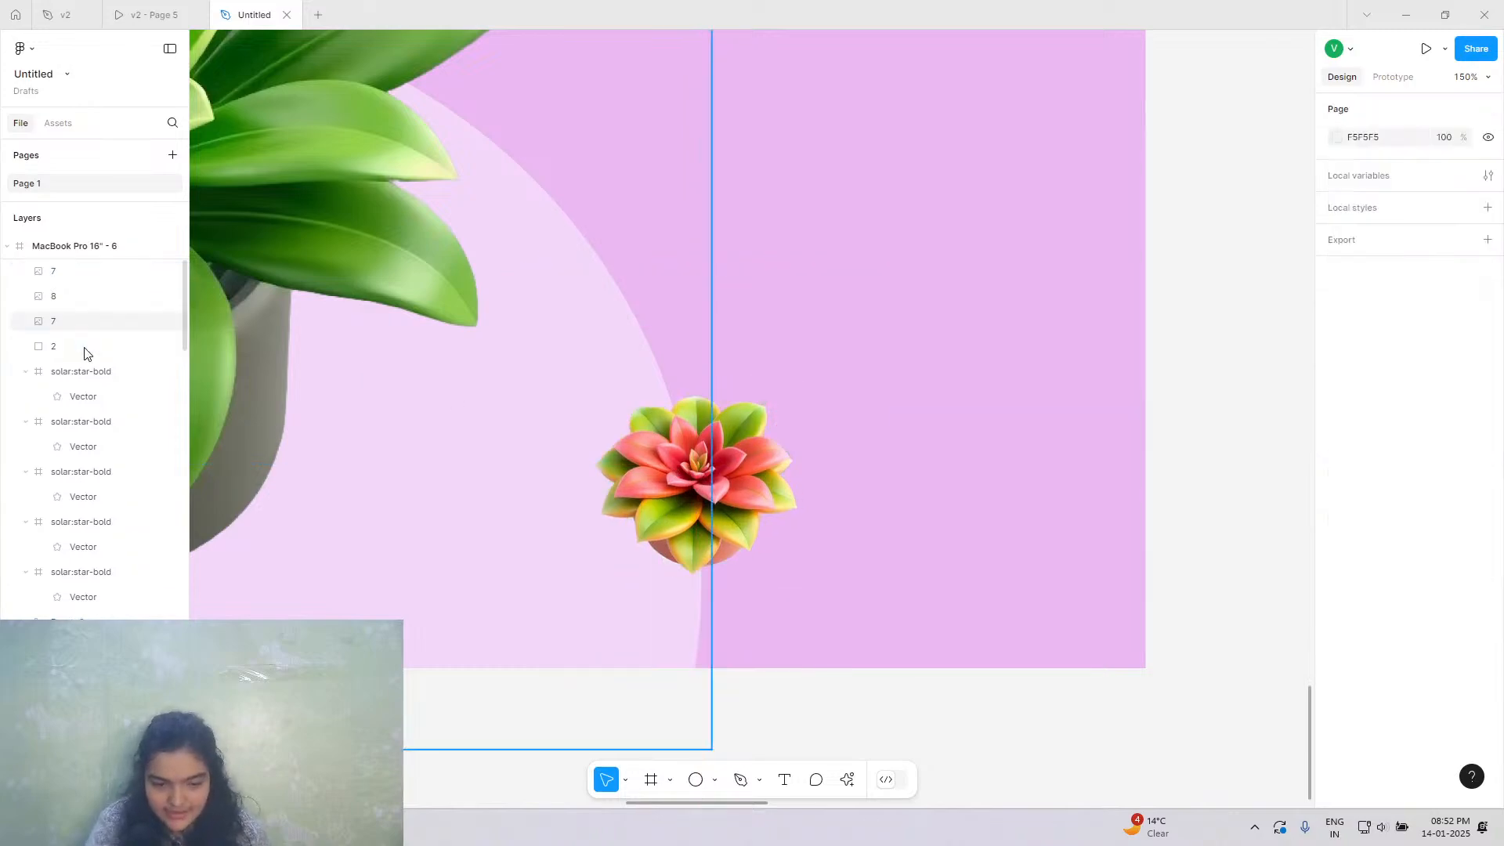
left_click(644, 481)
Change the TWIKLEBOO frame's fill to a green sampled from the large plant and adjusted to 6ECD45.
scroll(644, 481, "down", 5)
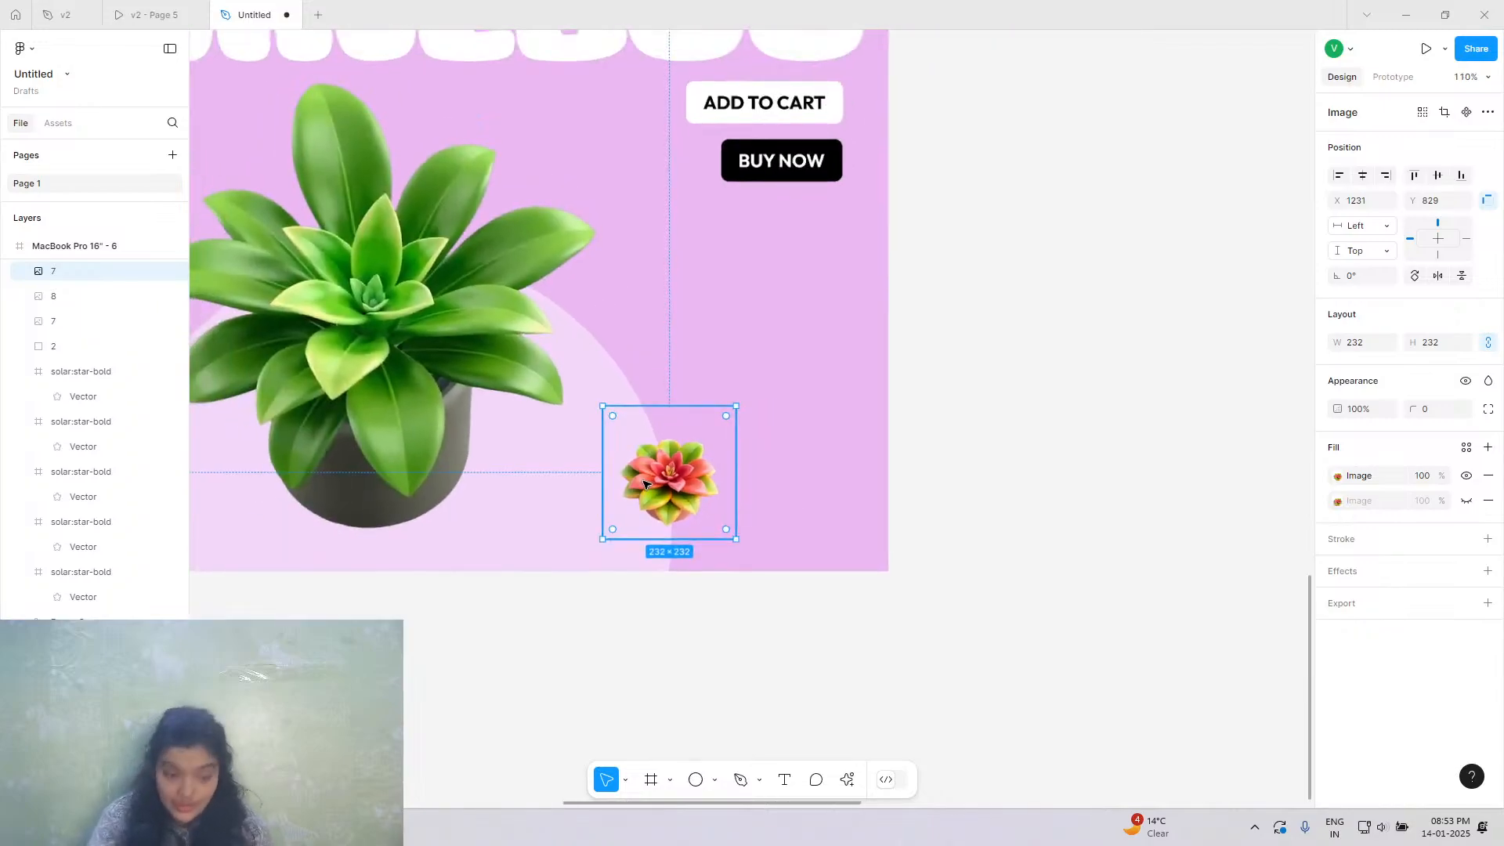
scroll(644, 482, "left", 5)
scroll(837, 501, "up", 3)
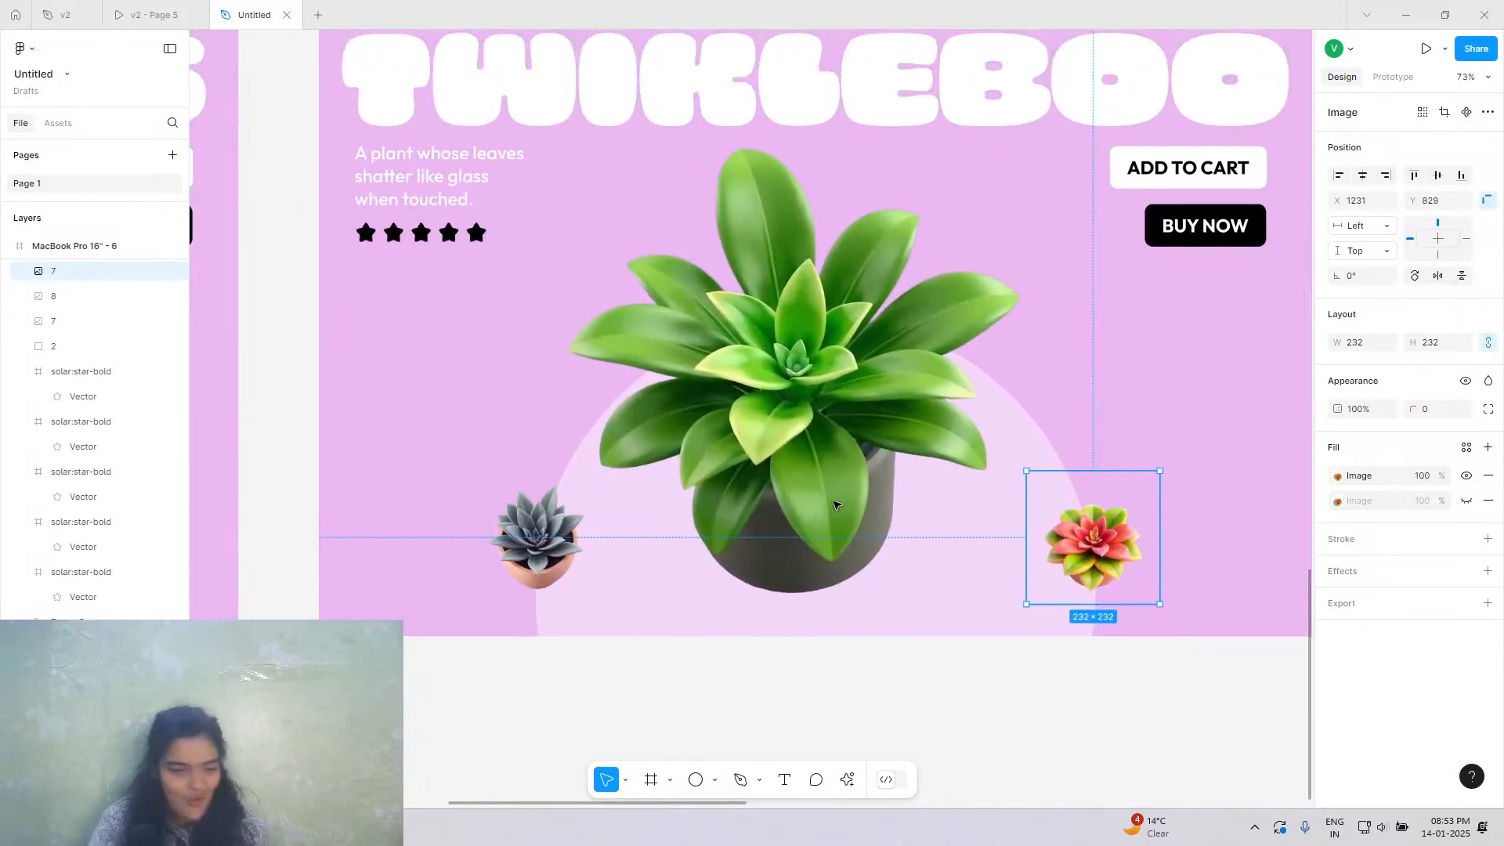
scroll(836, 501, "right", 2)
scroll(490, 335, "right", 1)
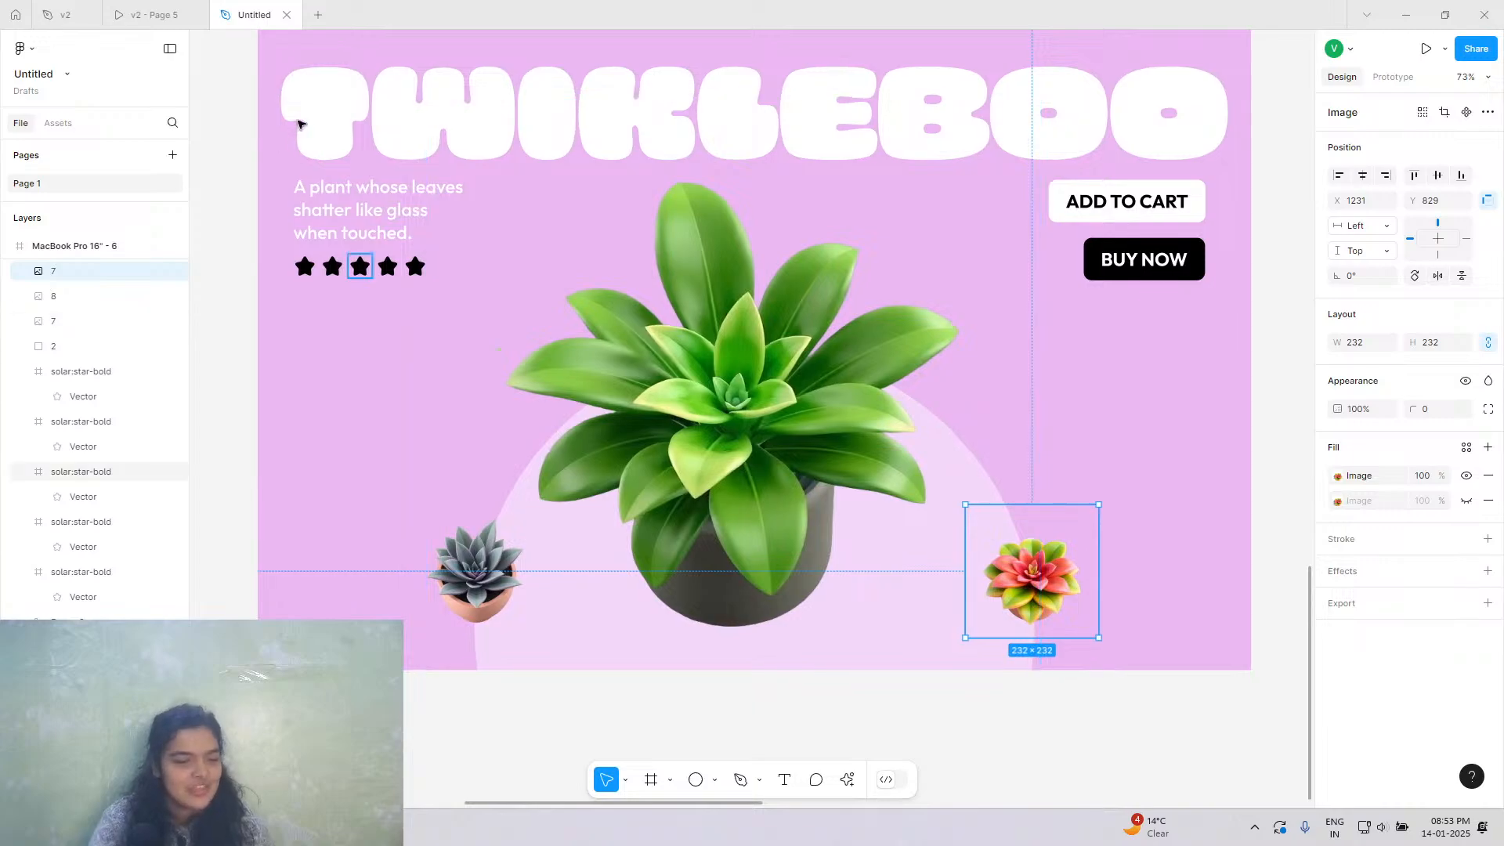
scroll(303, 128, "up", 2)
left_click(302, 61)
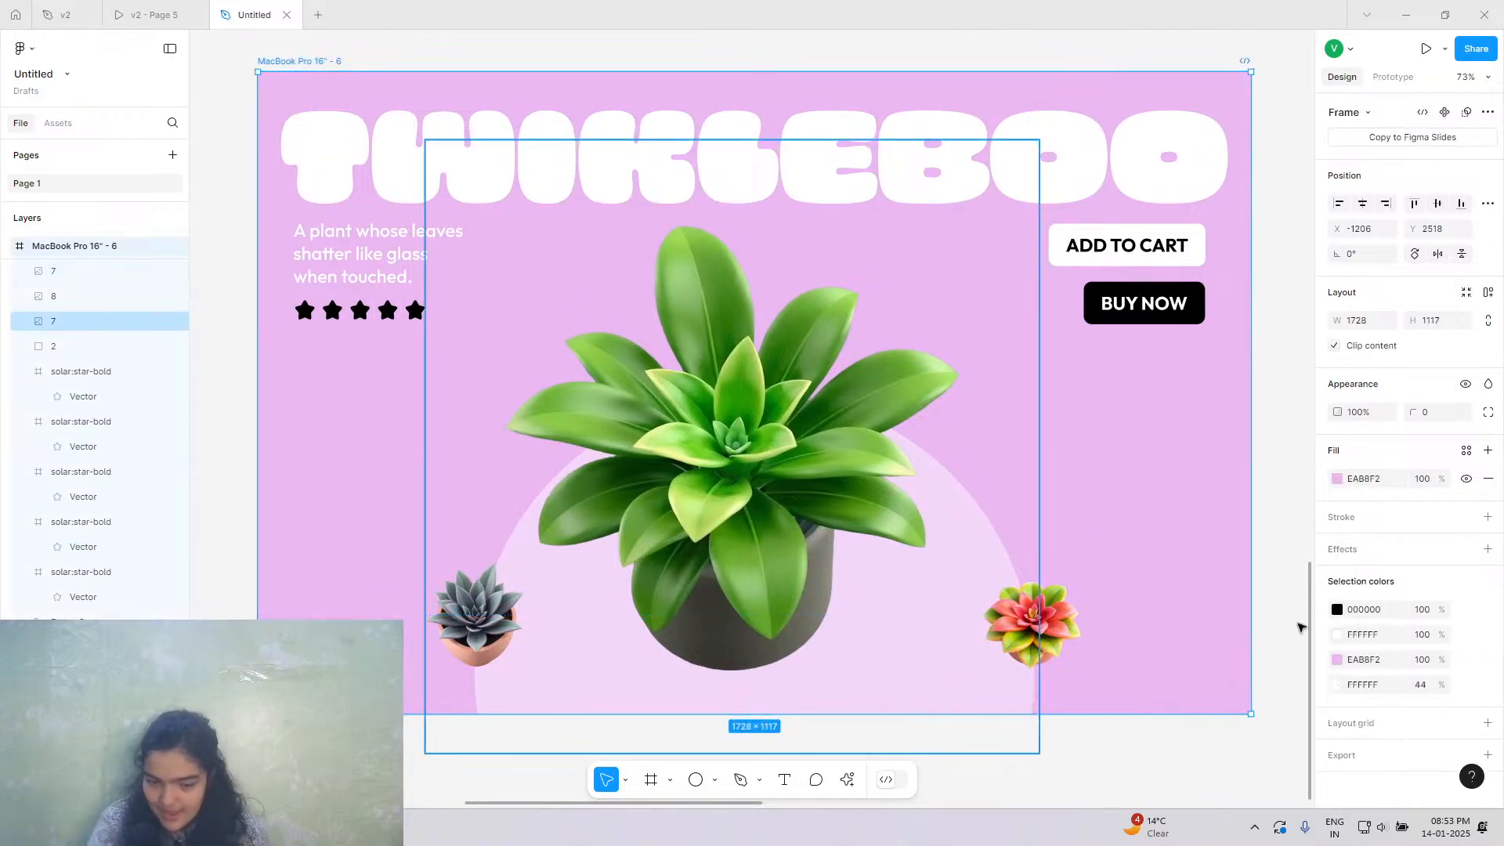
left_click(1335, 480)
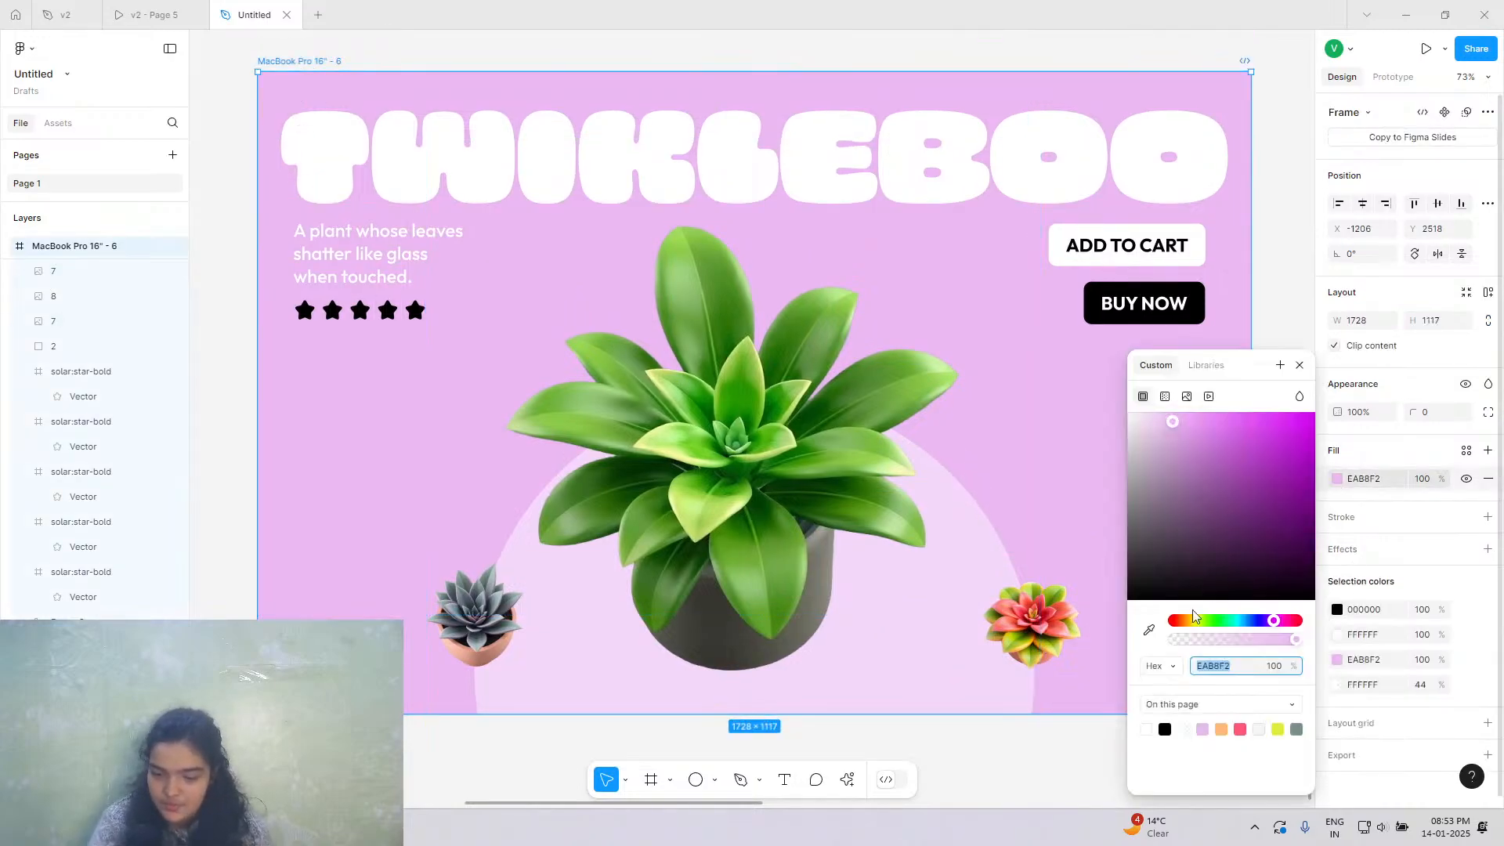
left_click(1149, 630)
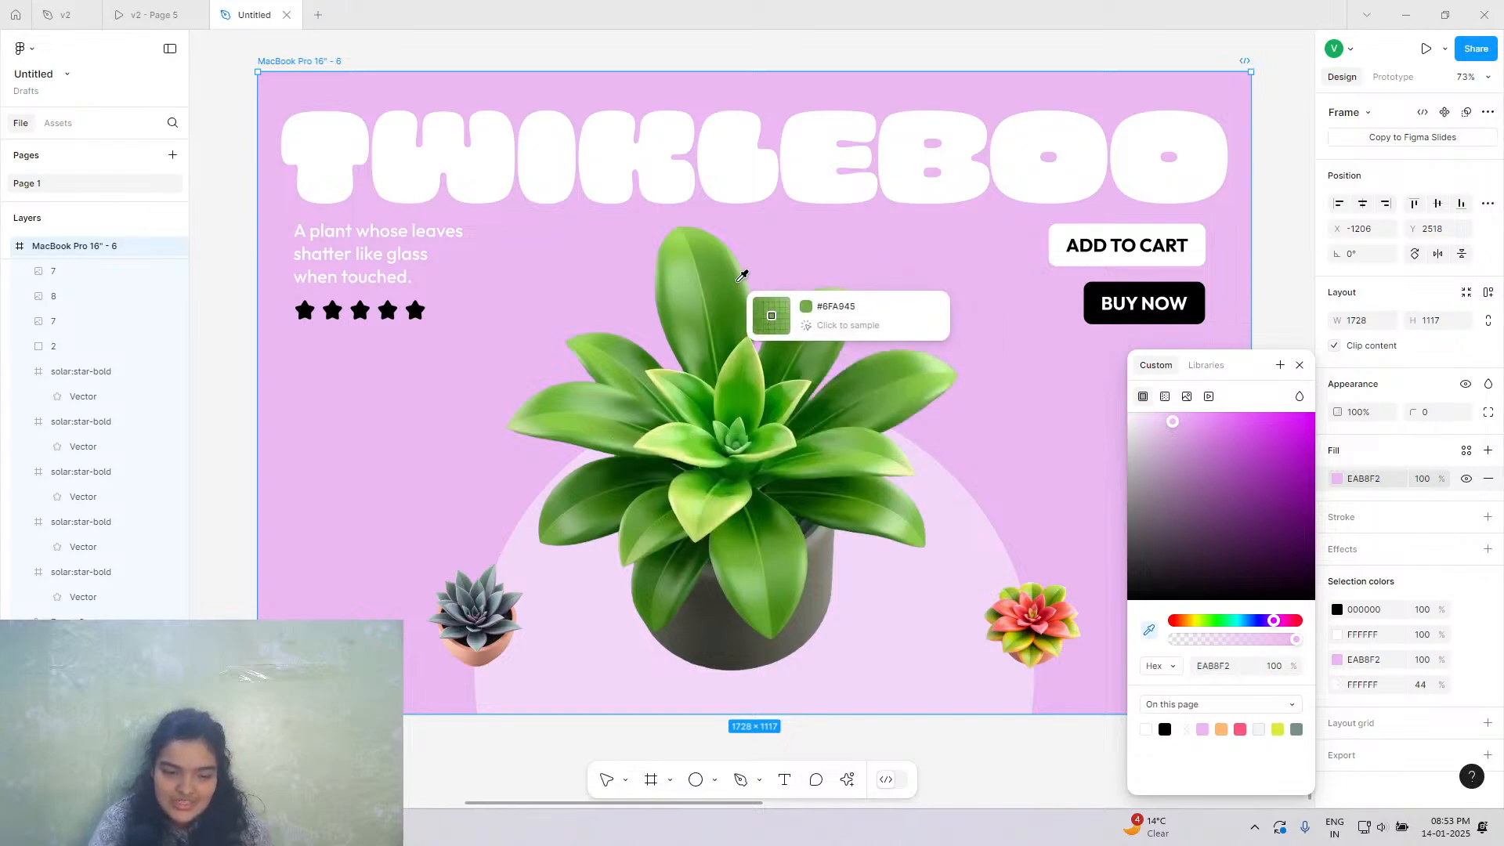
left_click(744, 268)
left_click_drag(1232, 503, 1320, 473)
left_click(1149, 629)
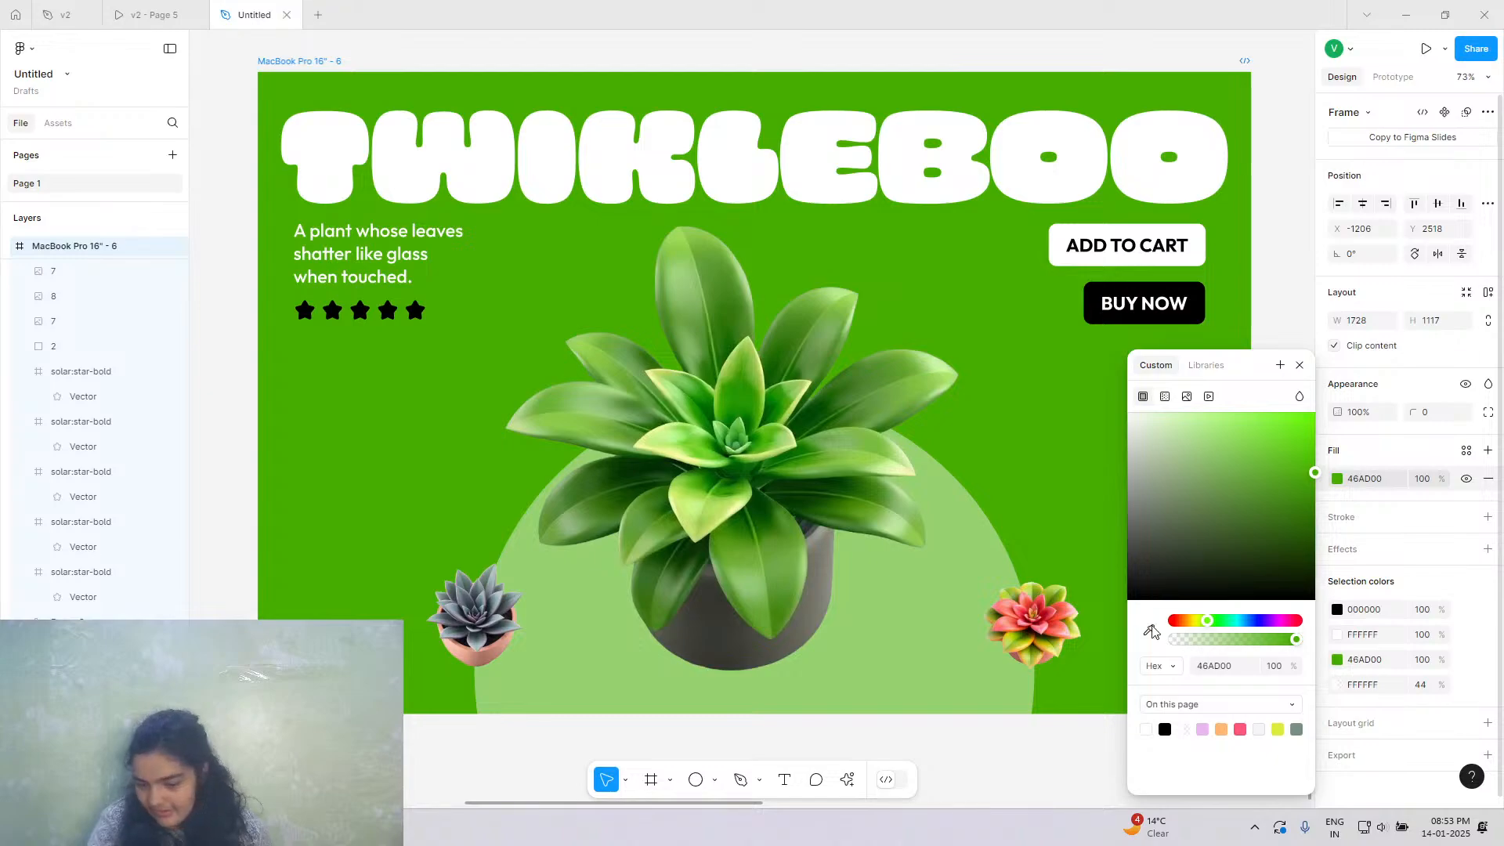
left_click(736, 387)
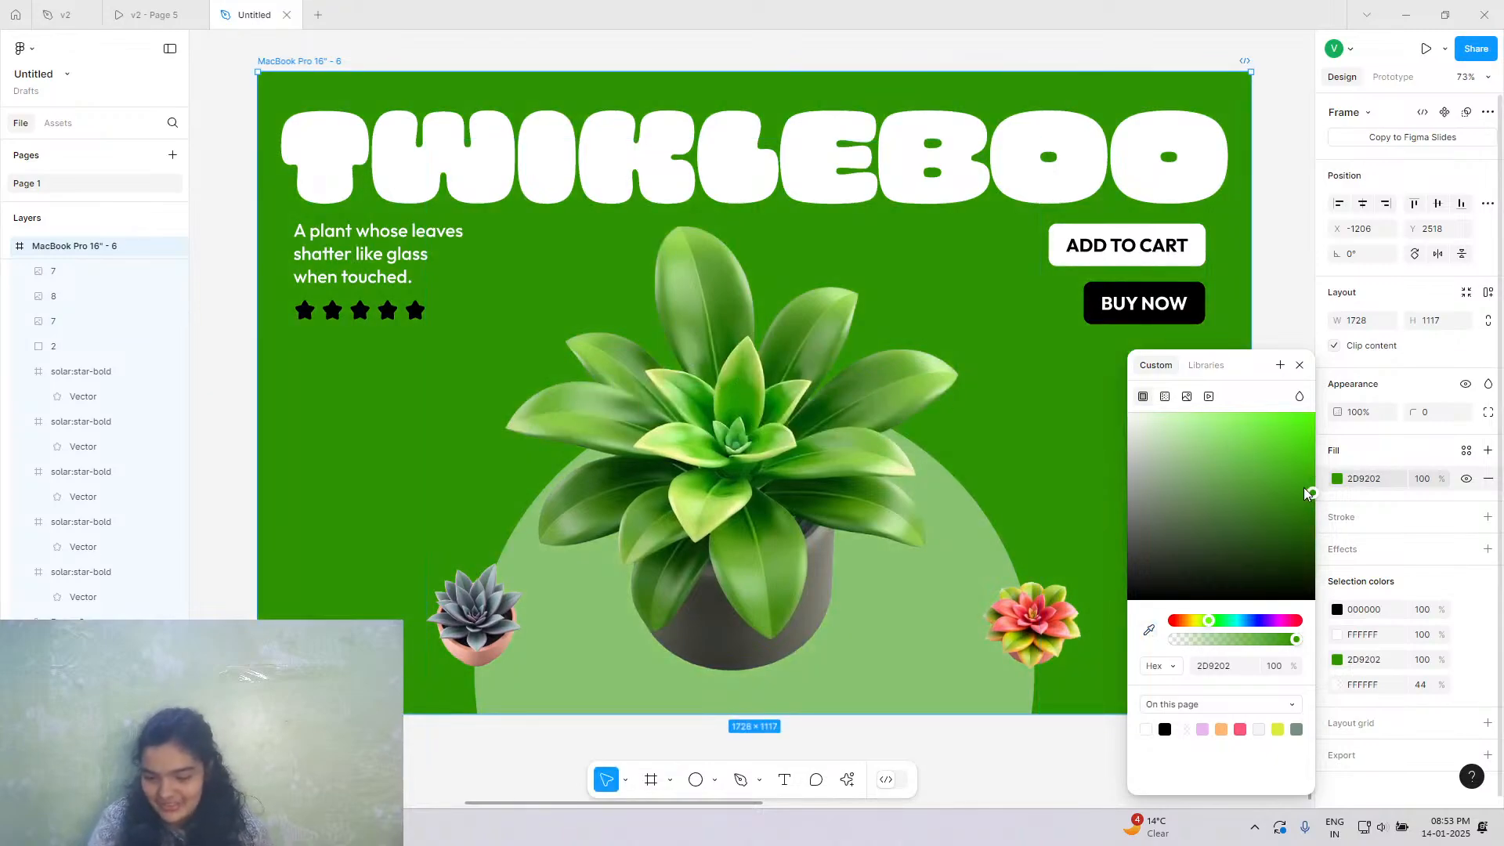
left_click_drag(1313, 493, 1253, 455)
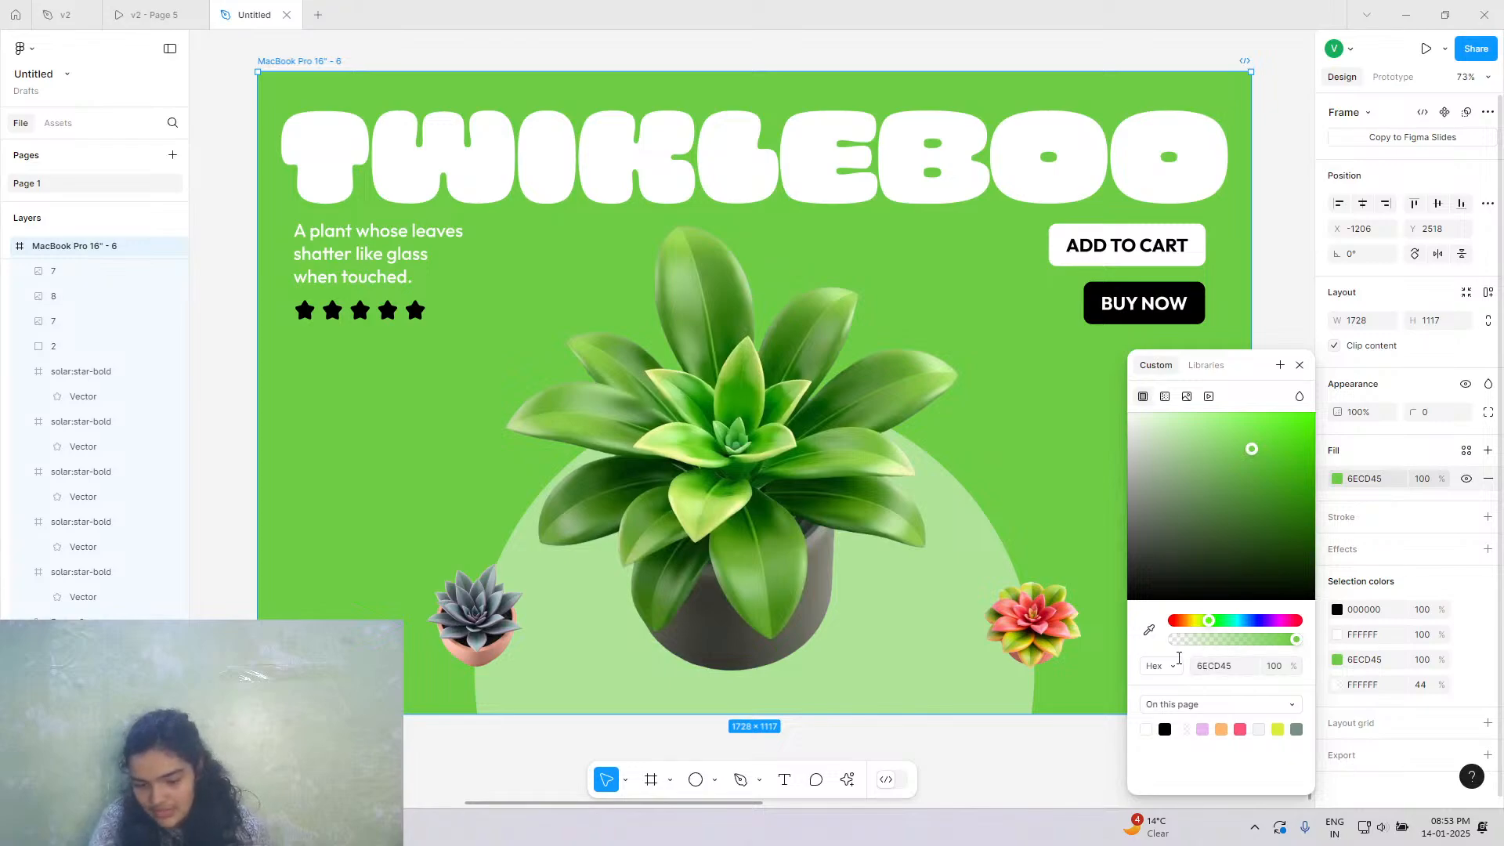
Switch to the v2 file and copy the description text of its TWIKLEBOO frame.
left_click(106, 12)
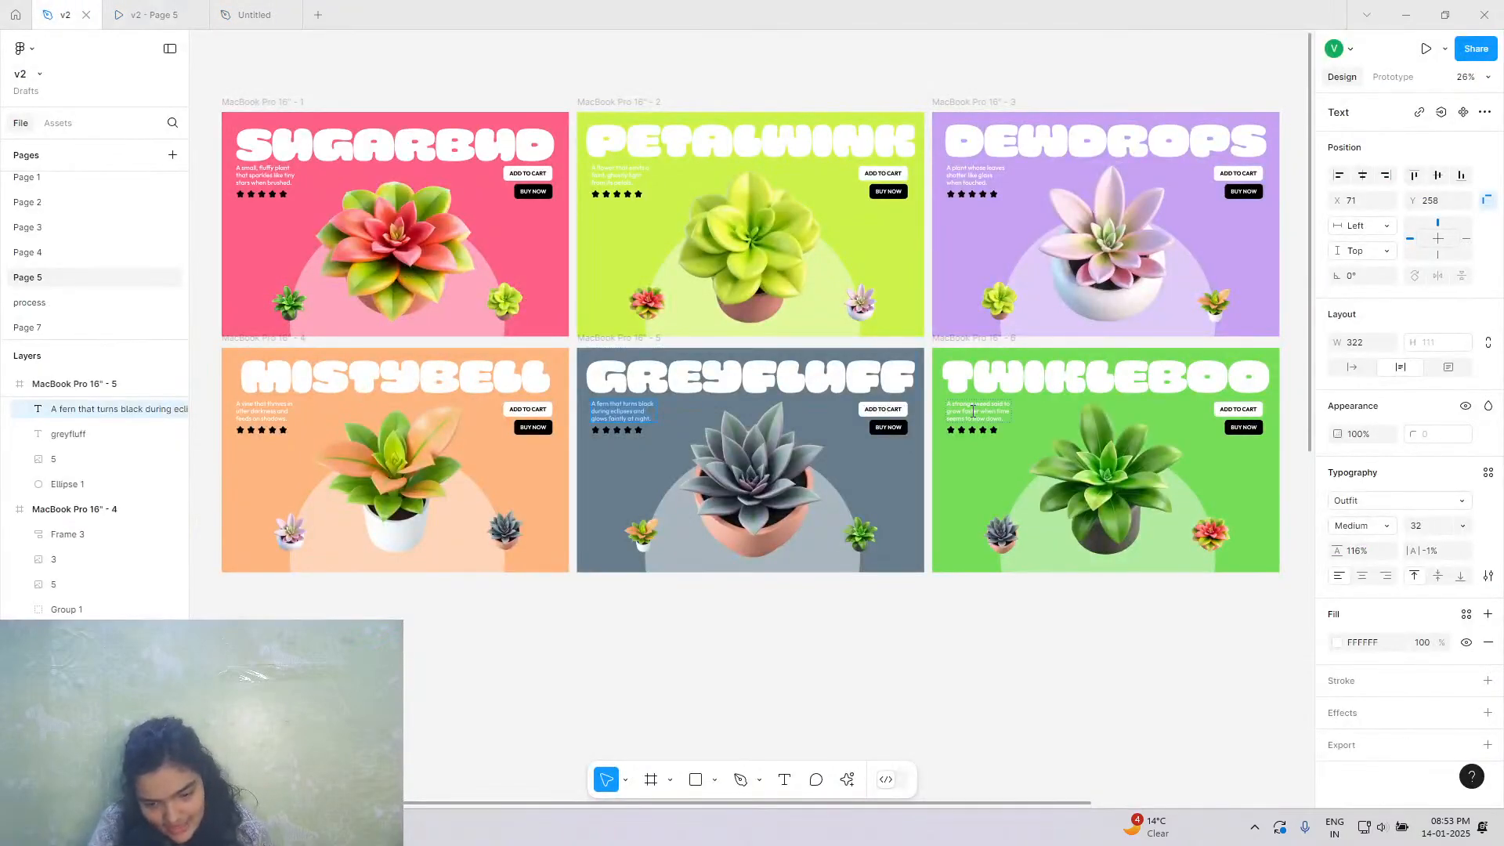
left_click(972, 411)
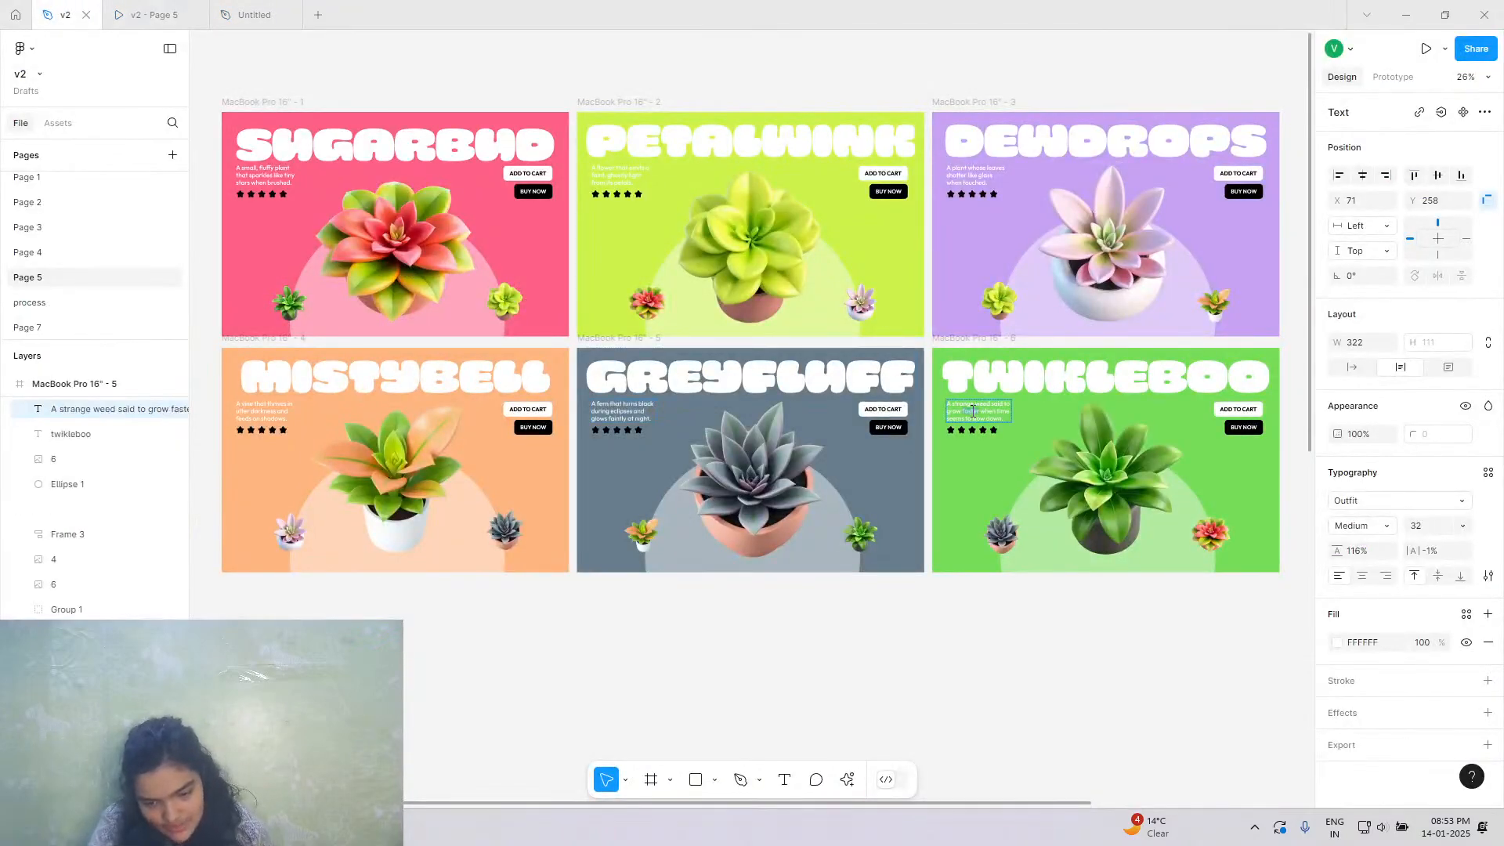
key("ctrl+a")
right_click(973, 411)
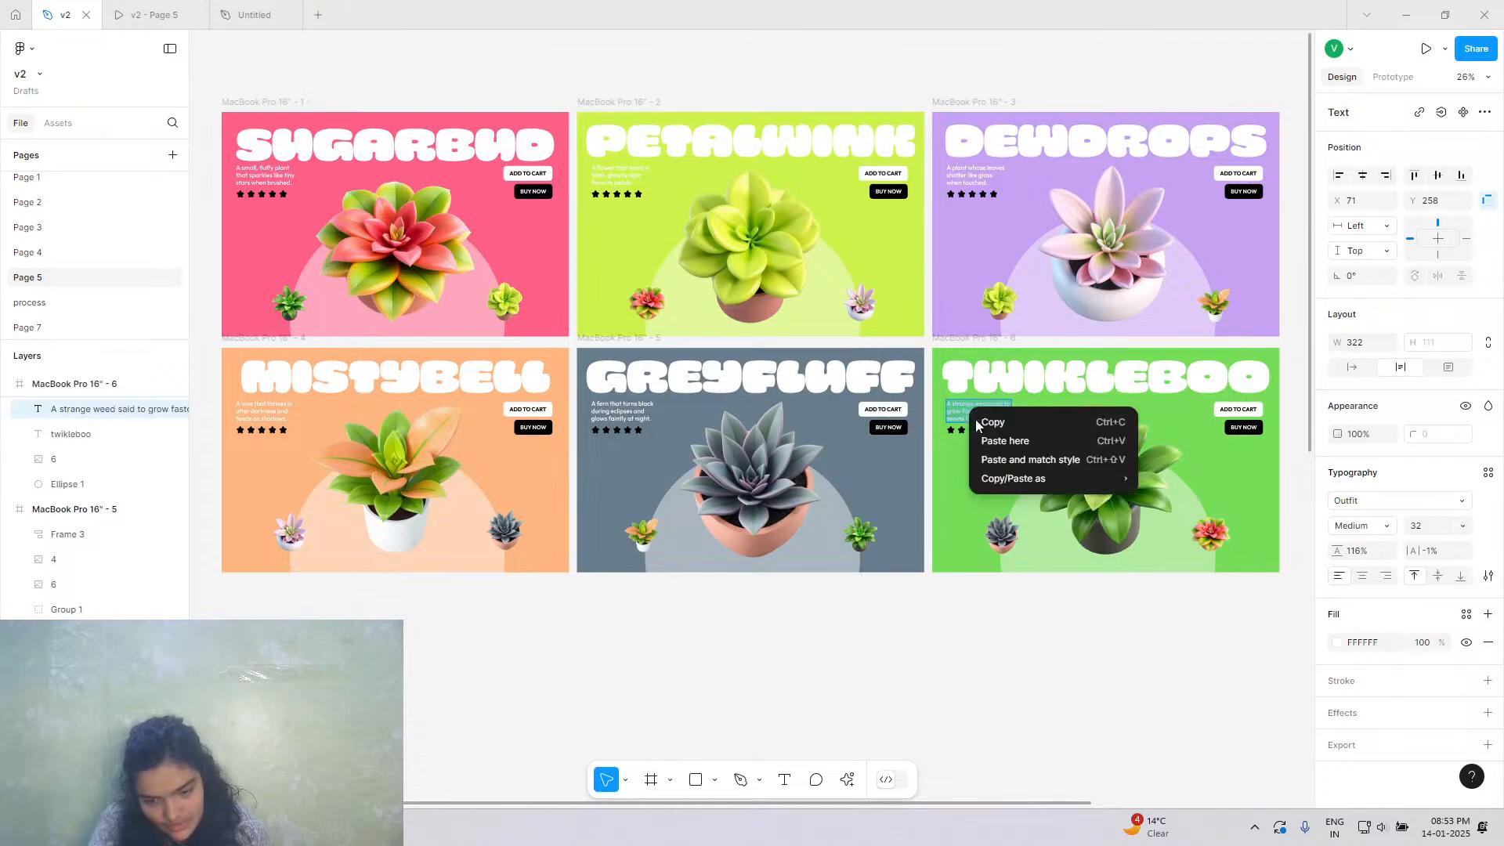
left_click(979, 421)
Return to the Untitled file, replace the TWIKLEBOO description with the copied text in matching style, and widen its text box to 355.
left_click(187, 9)
left_click(254, 9)
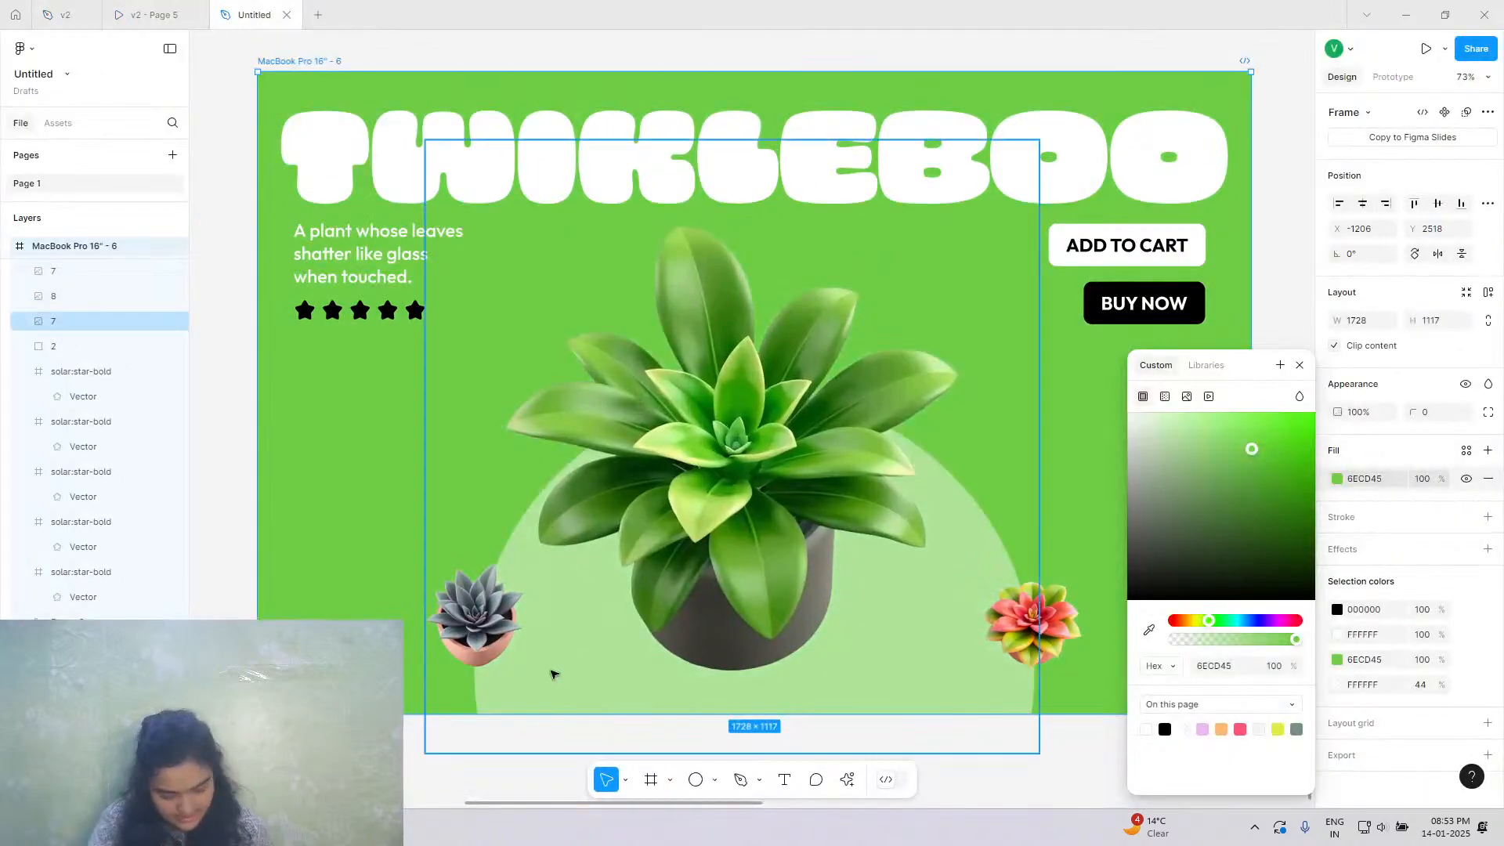
double_click(366, 253)
right_click(365, 253)
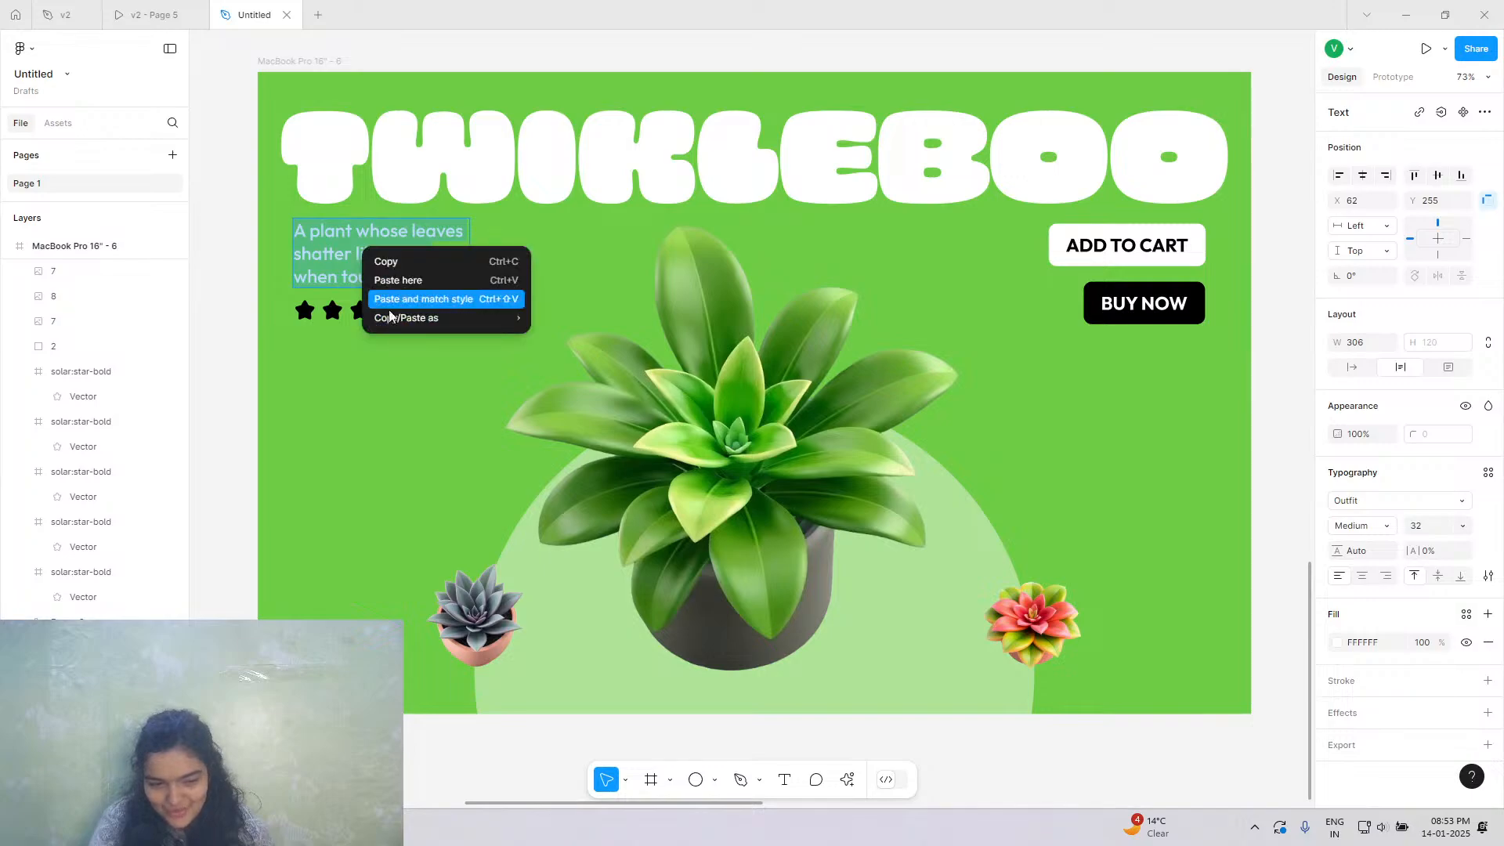
left_click(396, 297)
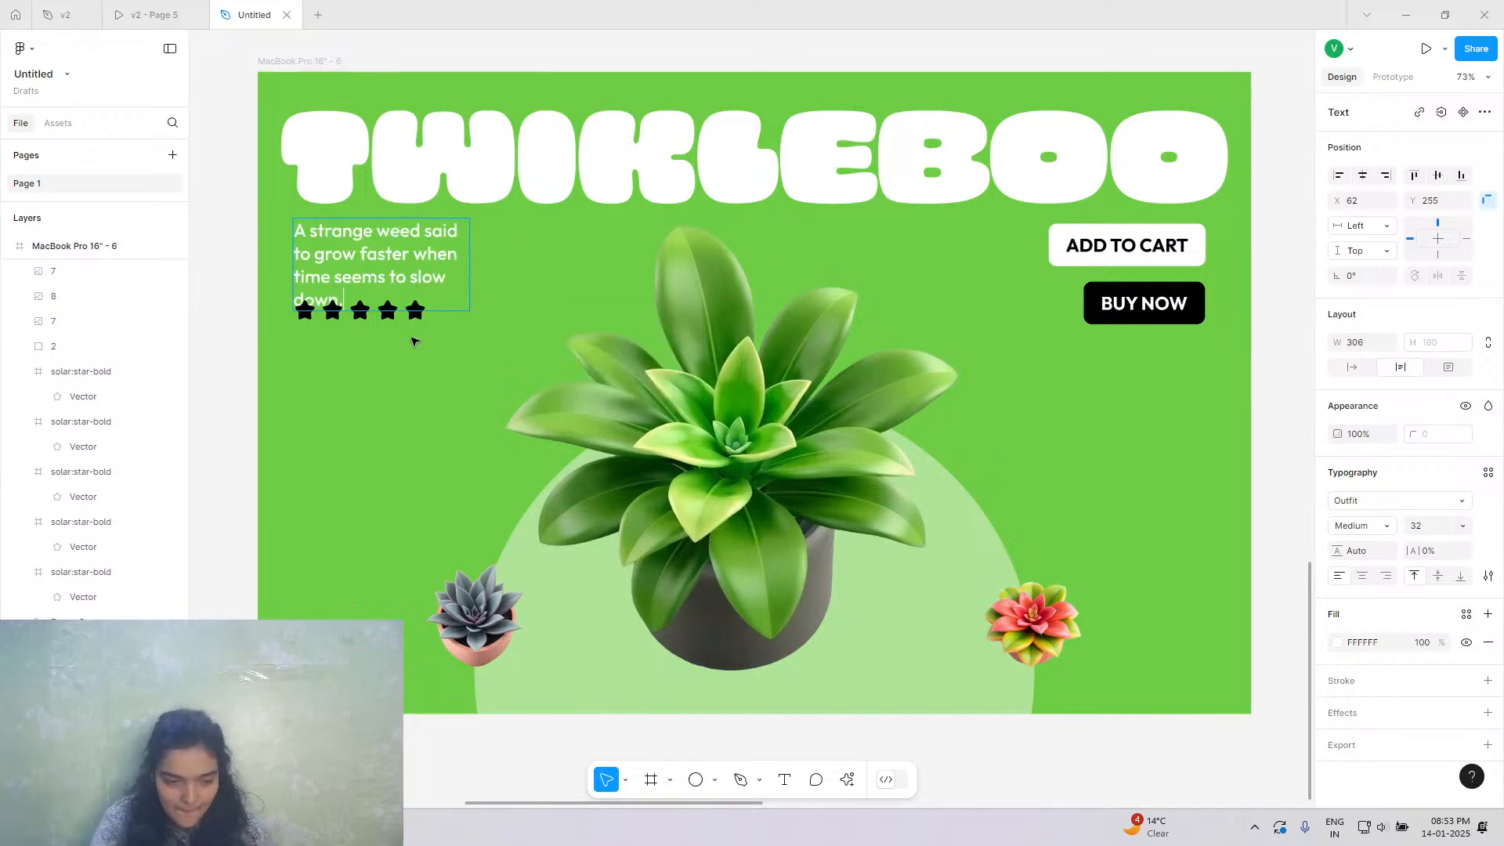
key("Escape")
left_click_drag(497, 249, 498, 249)
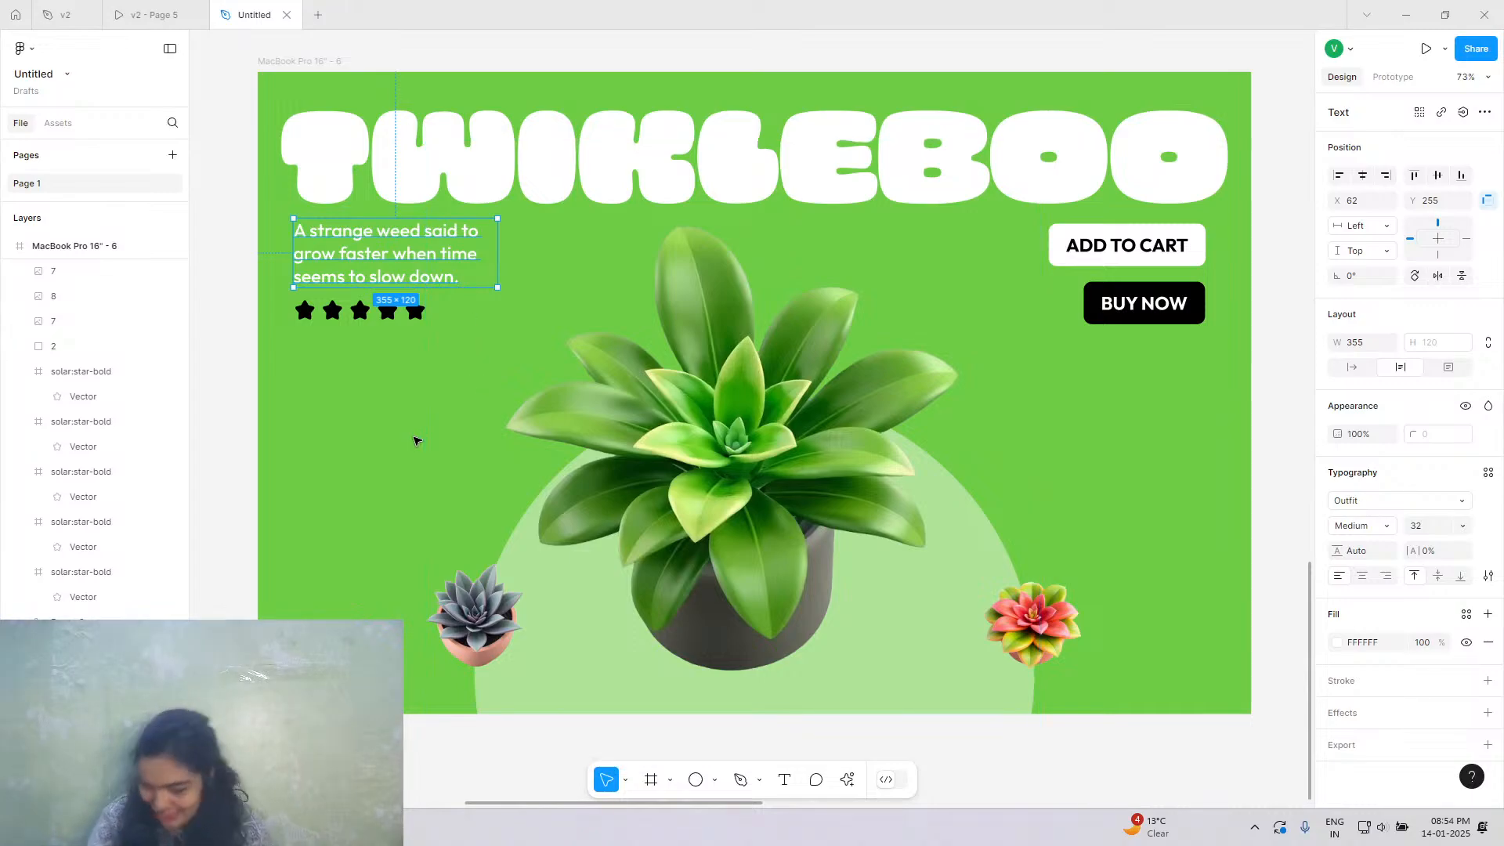
Select the six loose plant images beside the frames and move them together farther away from the frames.
scroll(416, 446, "down", 5)
scroll(416, 446, "left", 6)
scroll(359, 384, "up", 2)
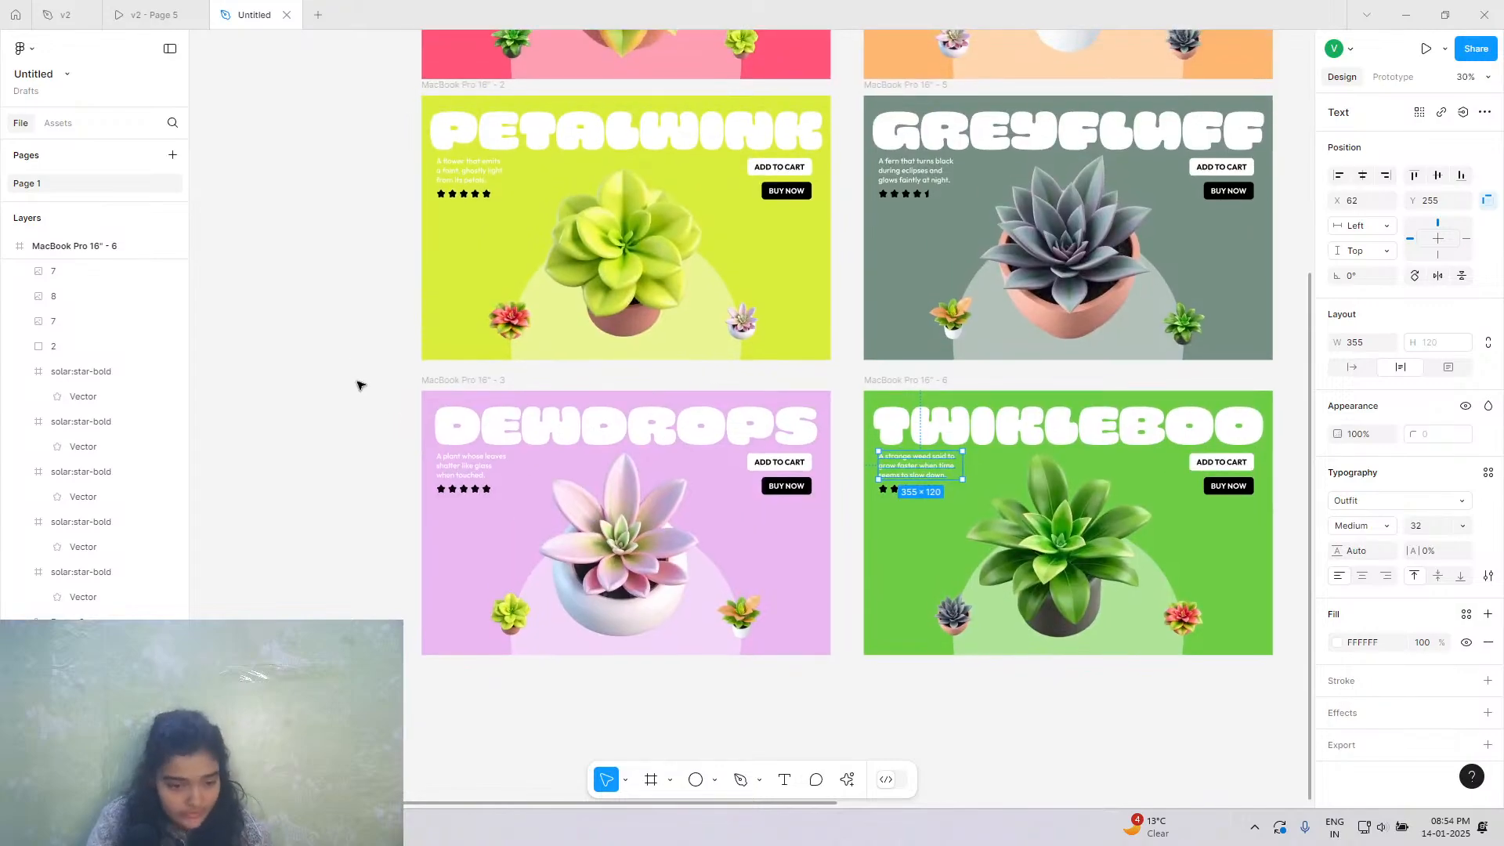
left_click(355, 361)
scroll(356, 361, "up", 3)
scroll(354, 363, "up", 2)
scroll(353, 363, "down", 3)
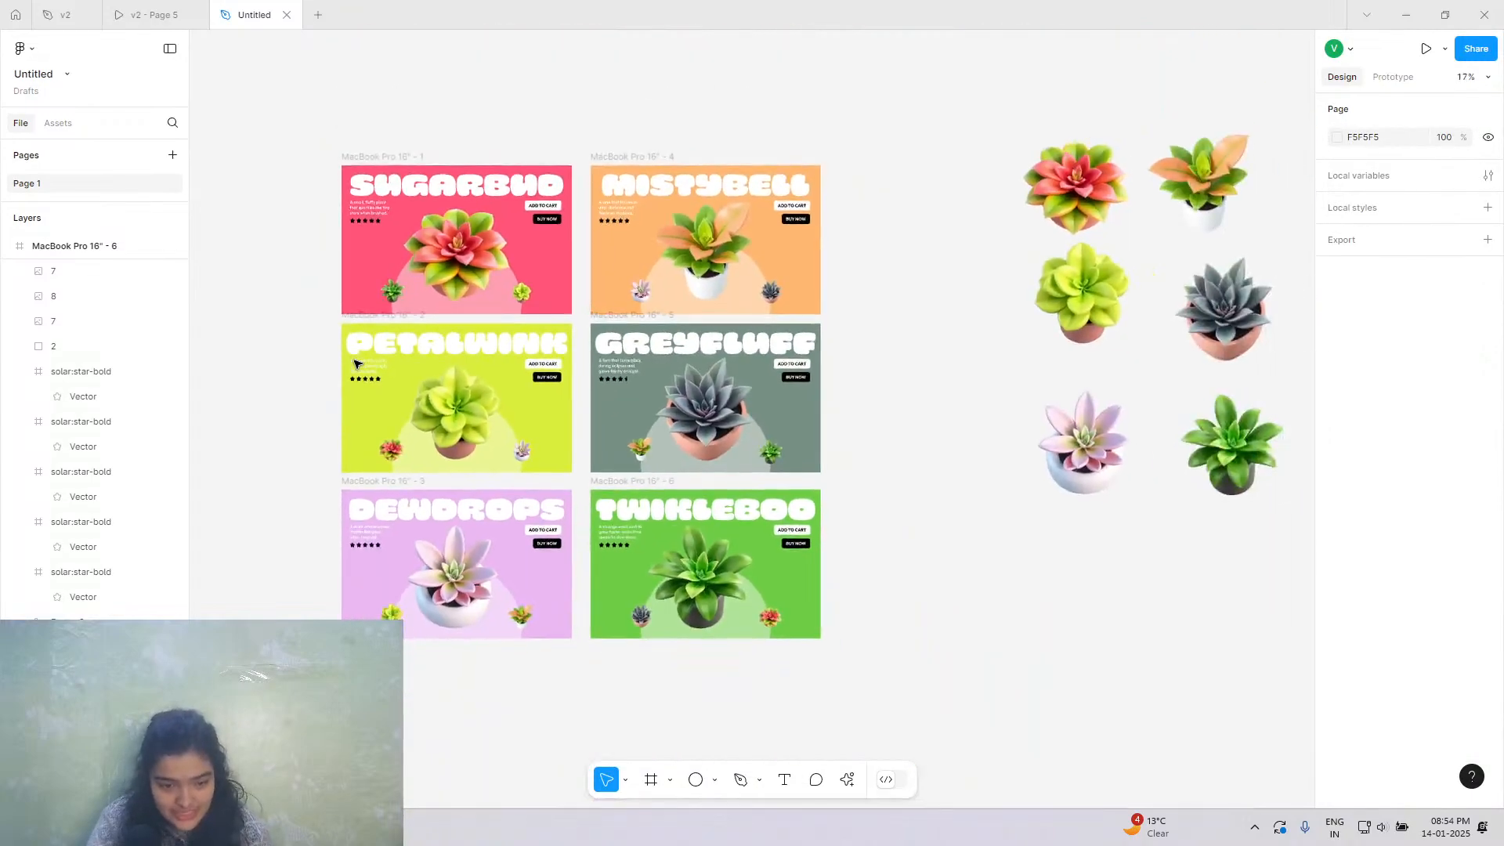
mouse_move(1029, 125)
left_mouse_down()
mouse_move(1316, 438)
mouse_move(933, 147)
mouse_move(868, 125)
mouse_move(1178, 507)
left_mouse_up()
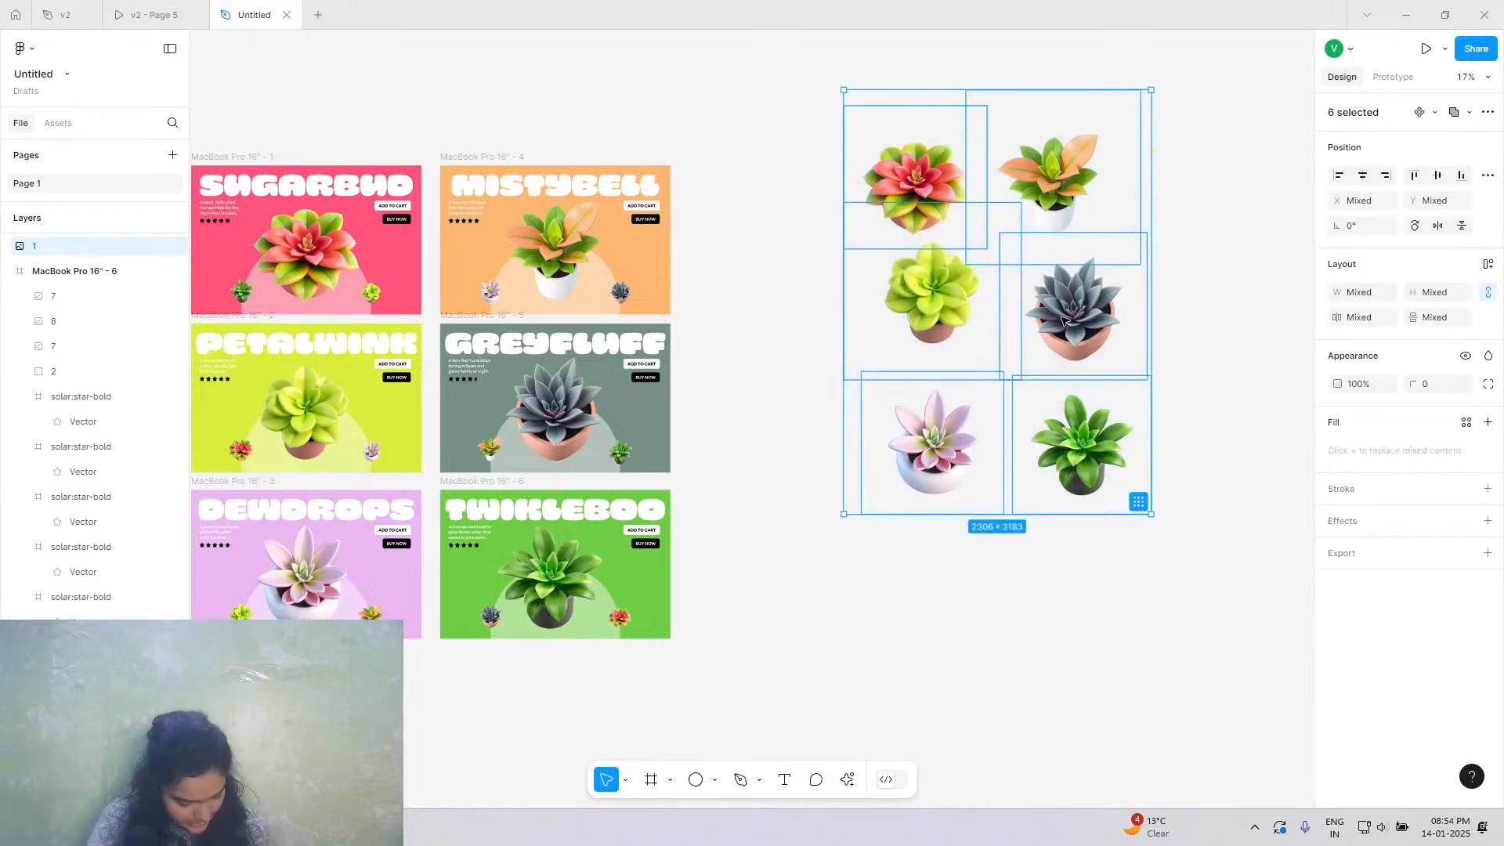
left_click_drag(1046, 329, 1496, 424)
Review the layout, colours and plant images across all six product frames.
scroll(825, 410, "left", 1)
scroll(825, 411, "left", 4)
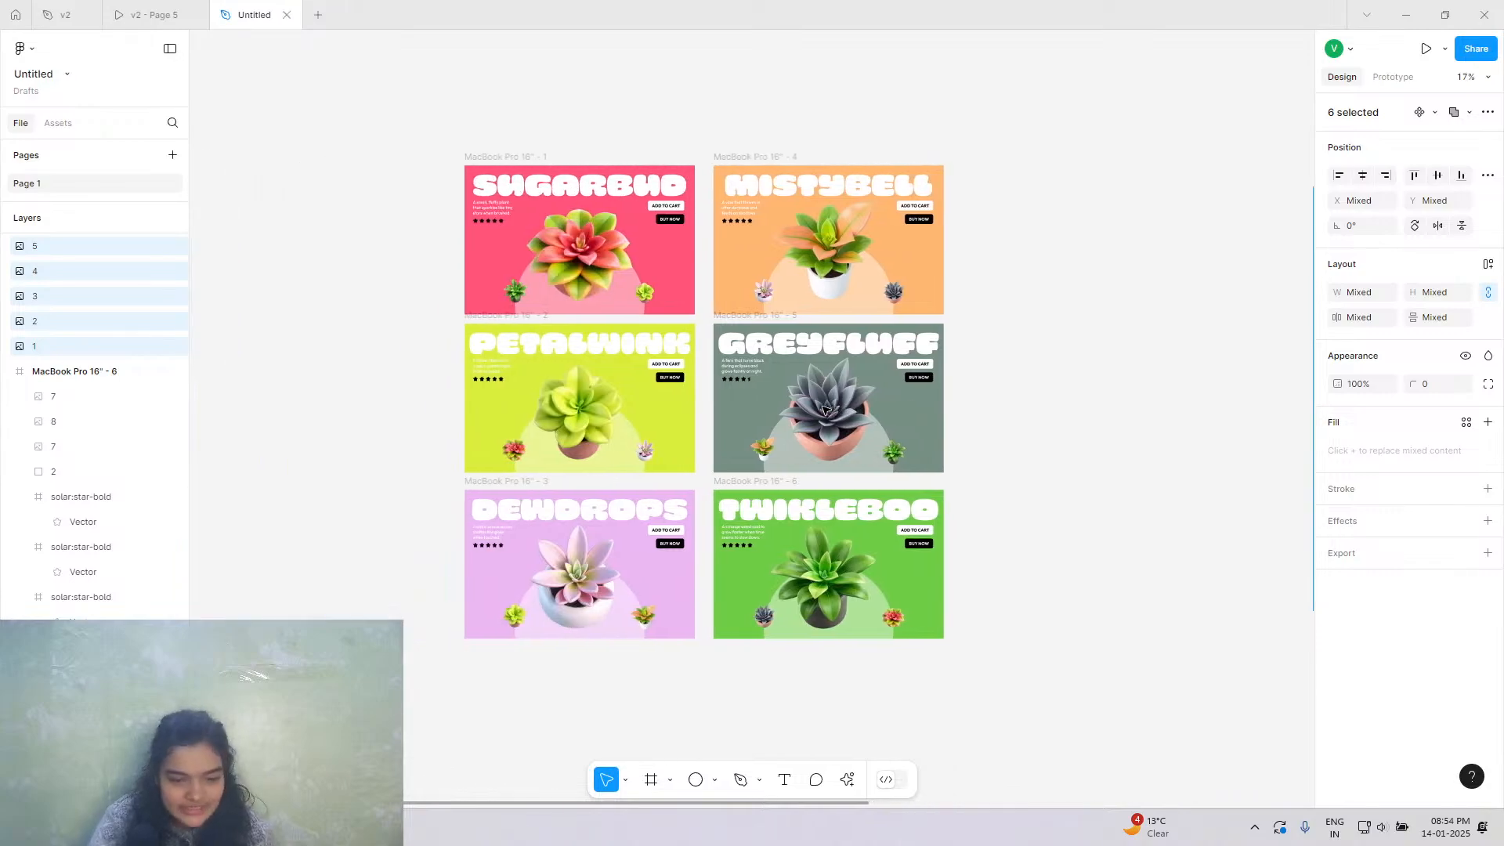
scroll(705, 352, "right", 1)
scroll(570, 294, "up", 3)
scroll(570, 294, "left", 2)
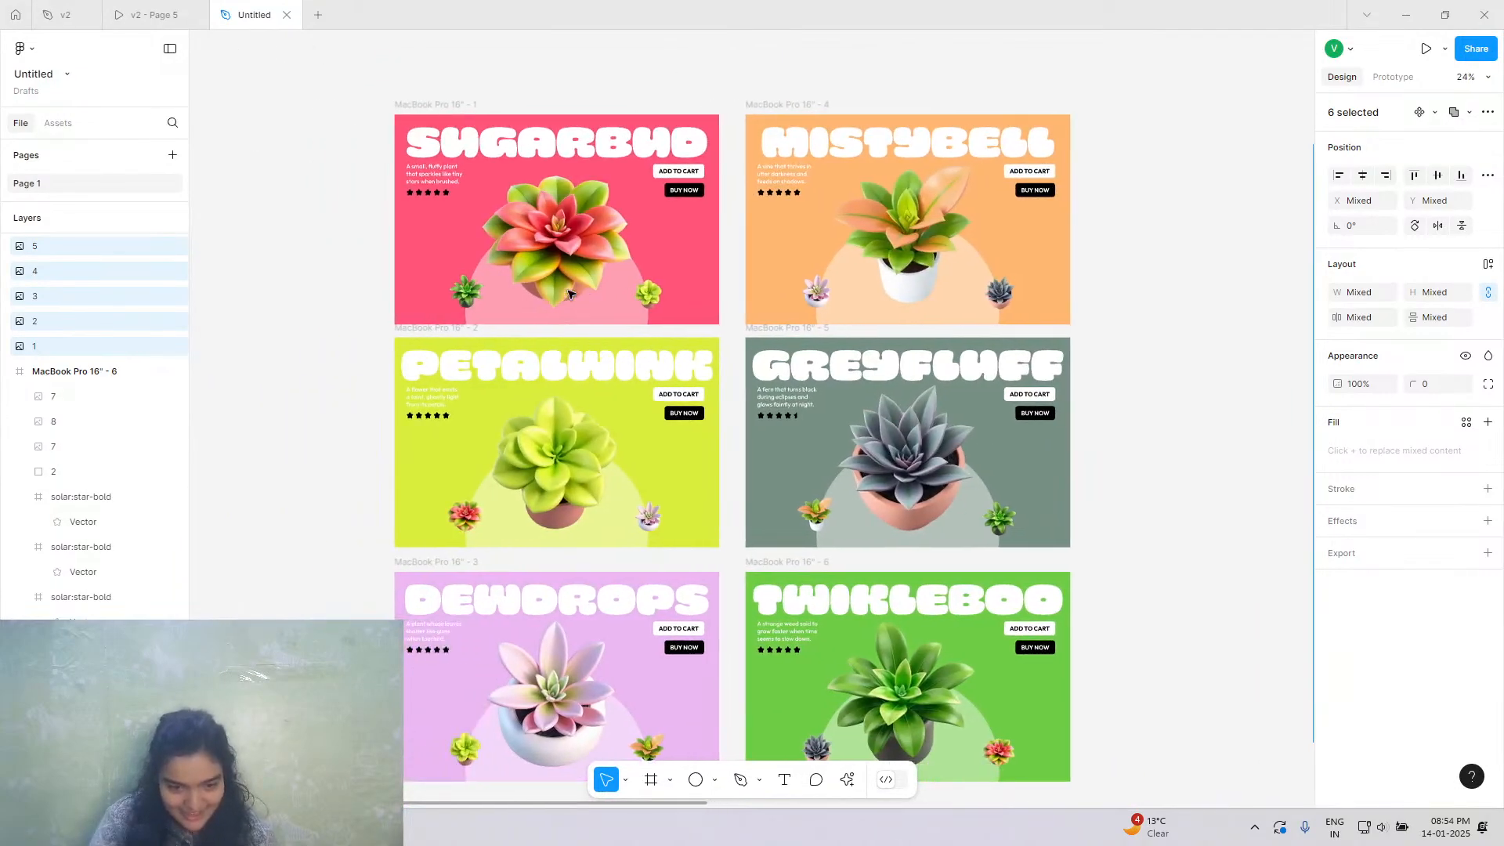
scroll(570, 293, "down", 2)
scroll(571, 295, "up", 1)
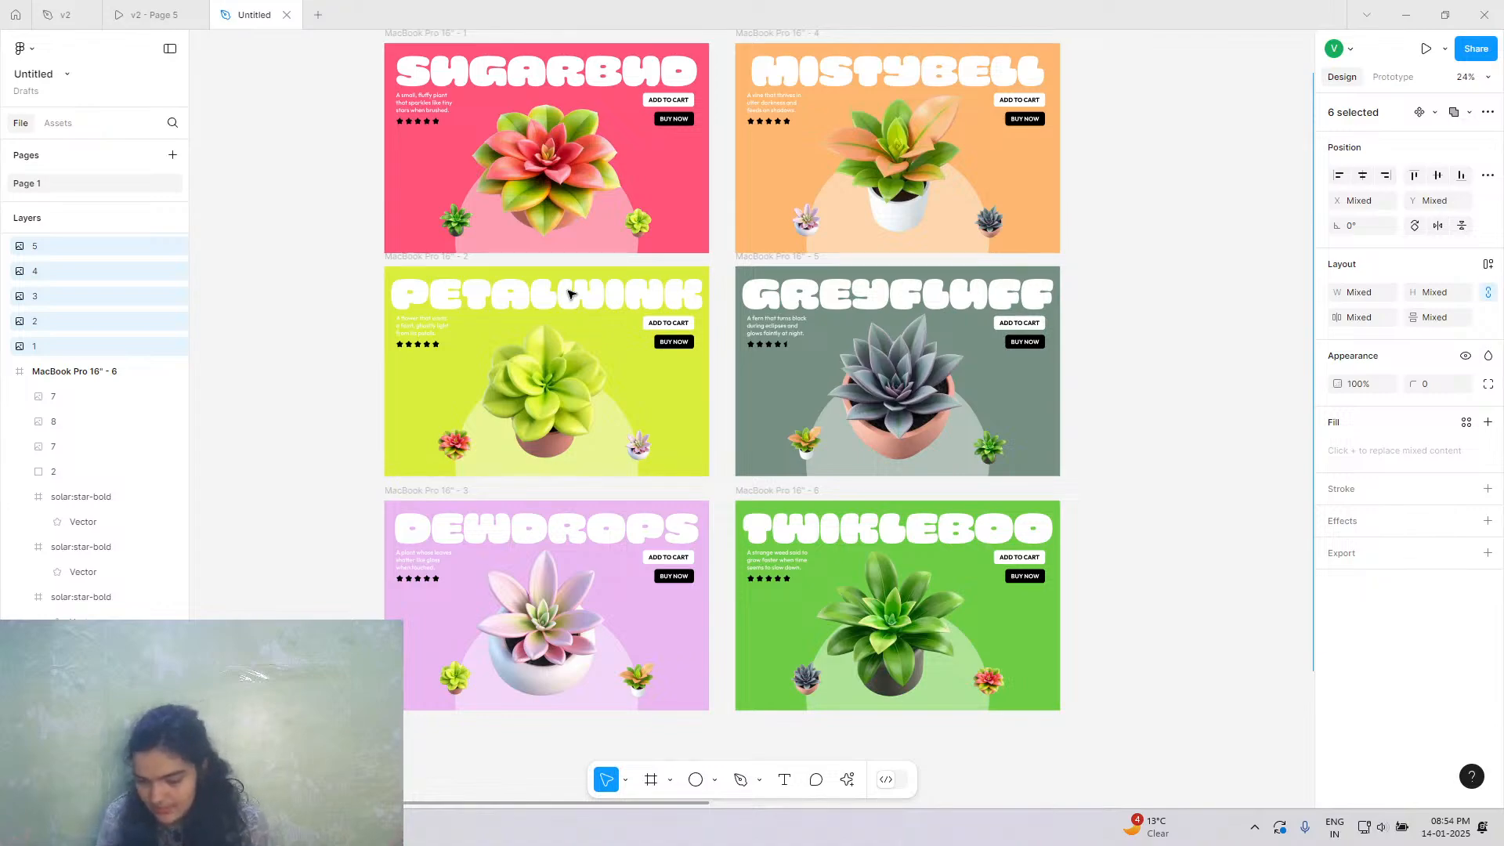
scroll(337, 118, "up", 1)
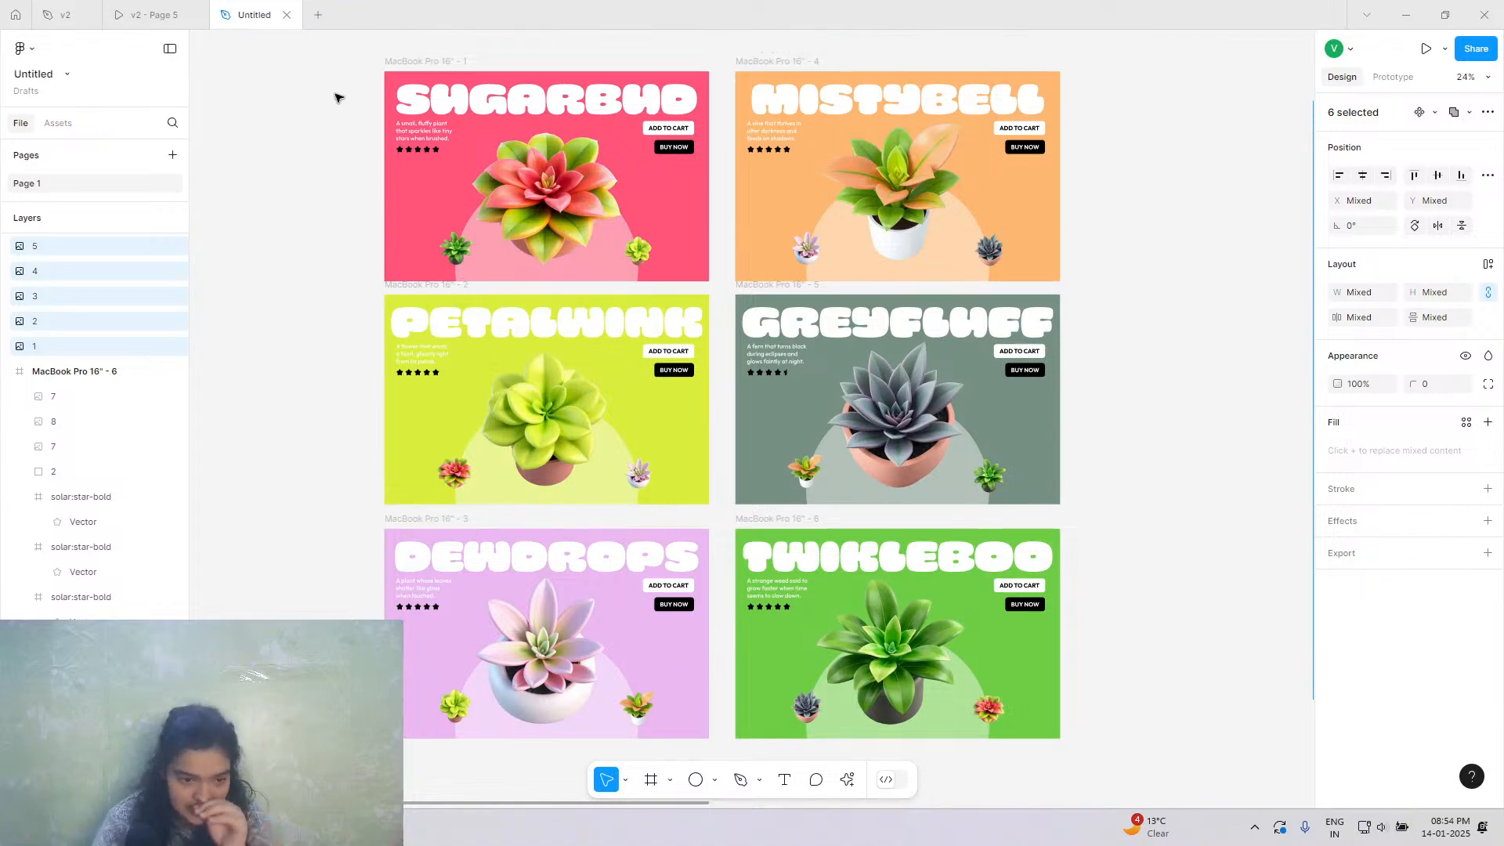
Add a prototype interaction to the large red plant in the SUGARBUD frame, with an On click trigger and the Navigate to action.
left_click(1402, 77)
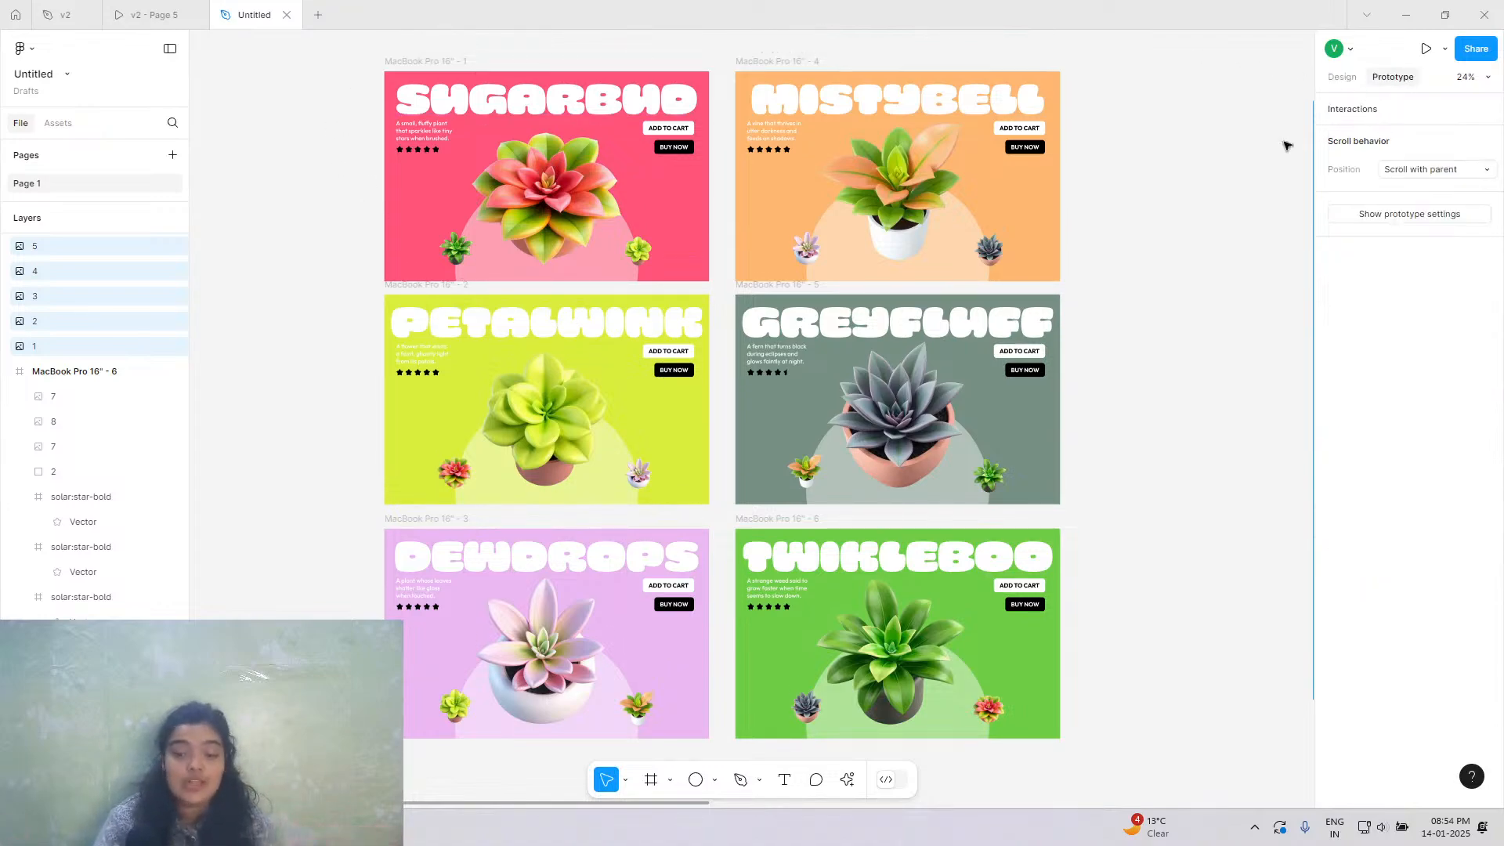
left_click(567, 180)
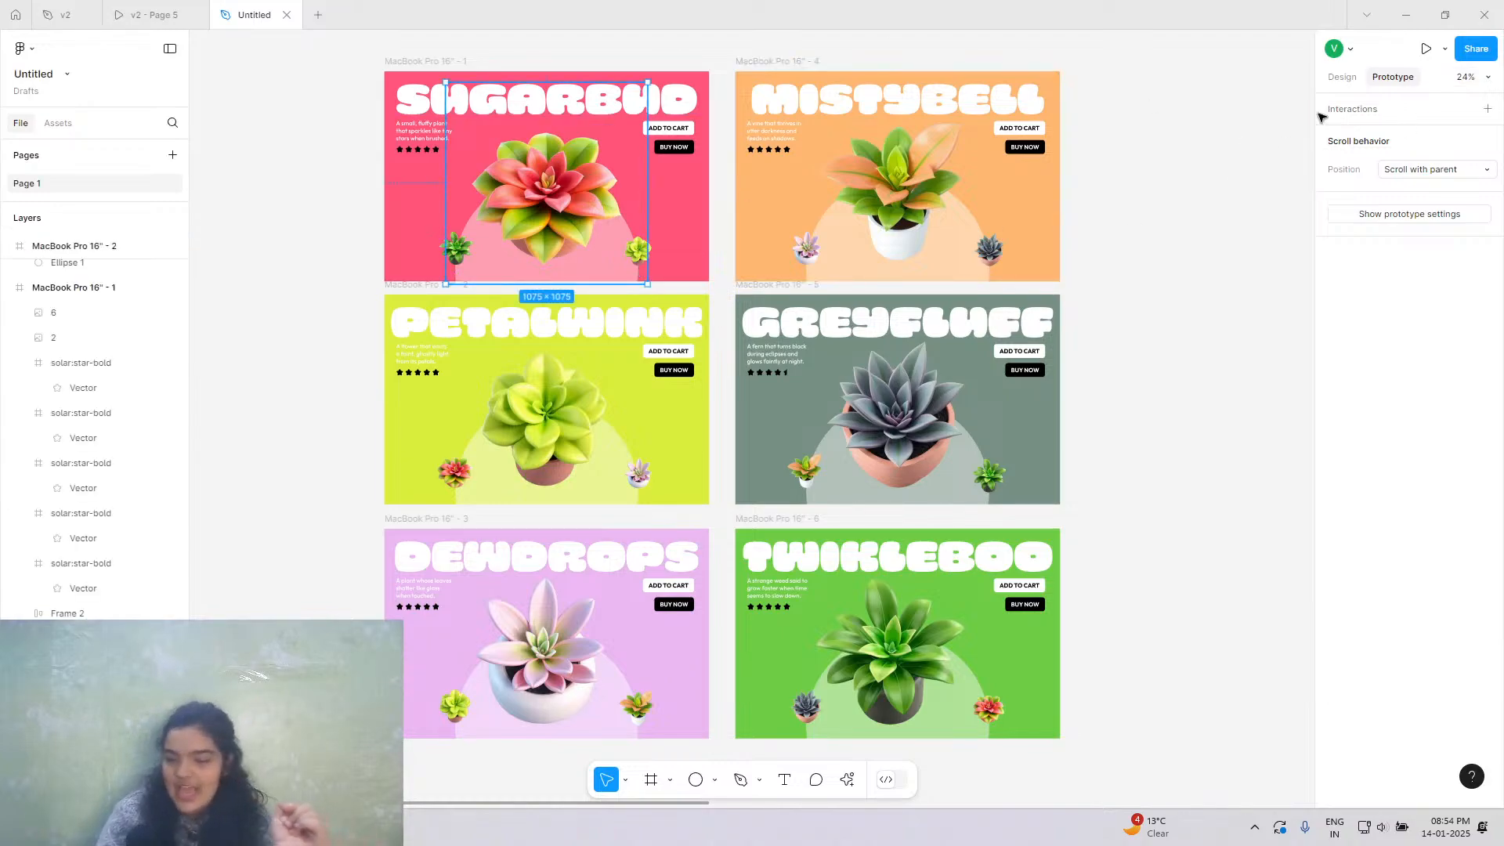
left_click(1488, 109)
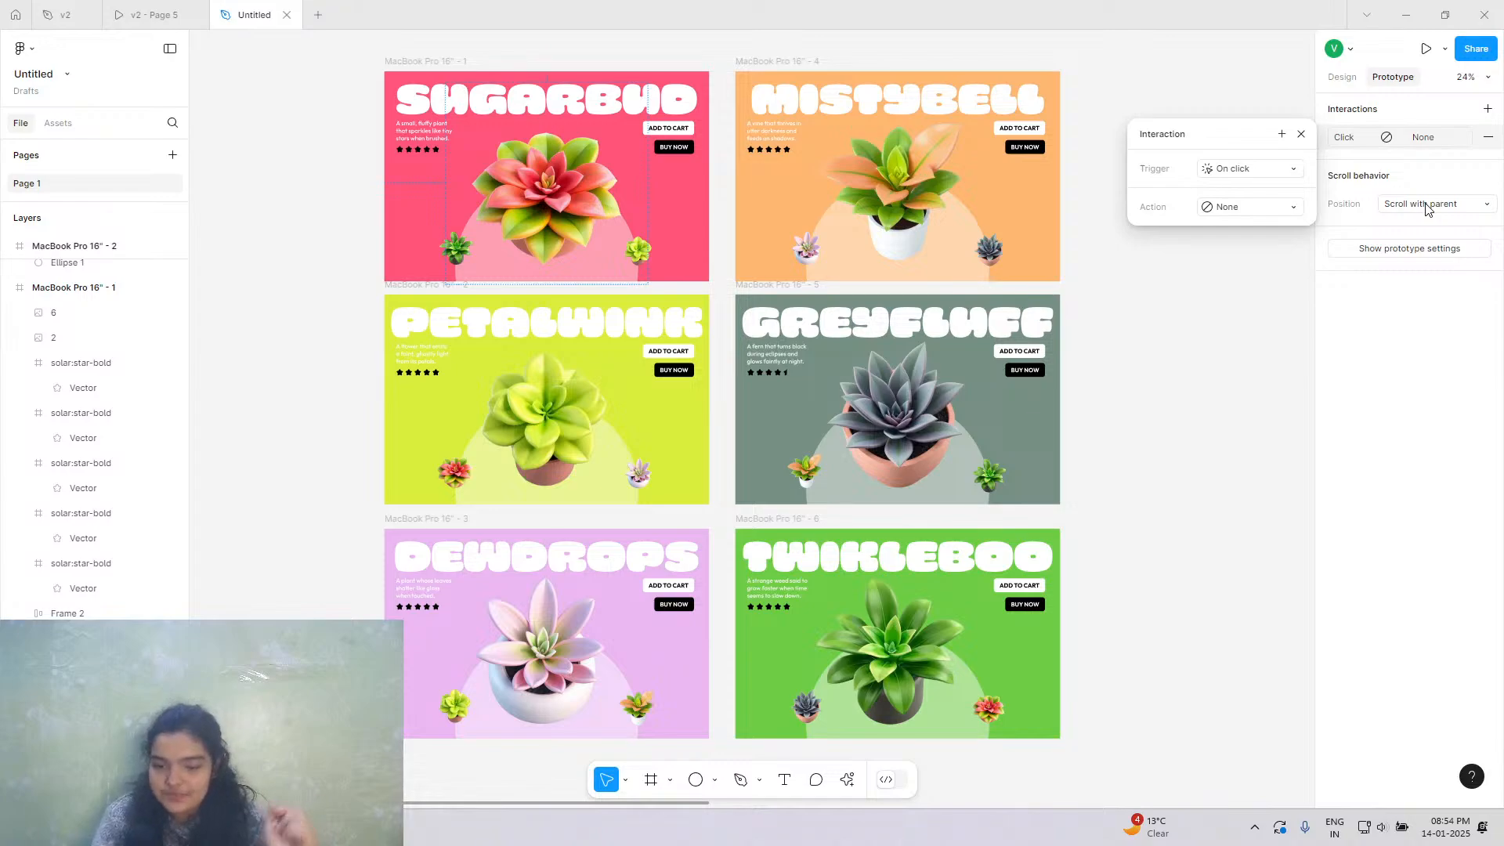
left_click(1233, 167)
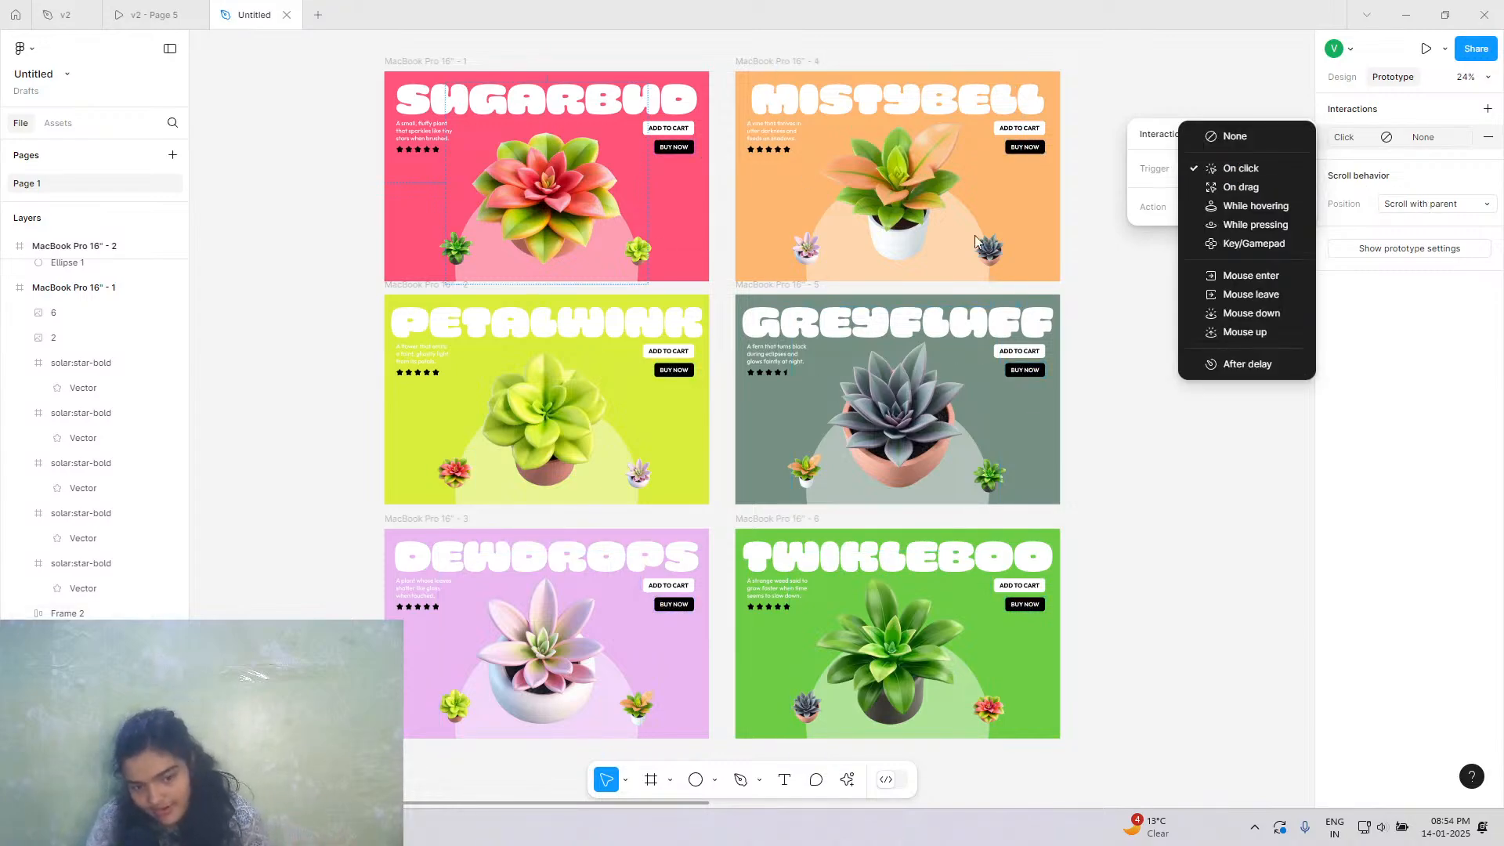
left_click(1227, 170)
left_click(1222, 205)
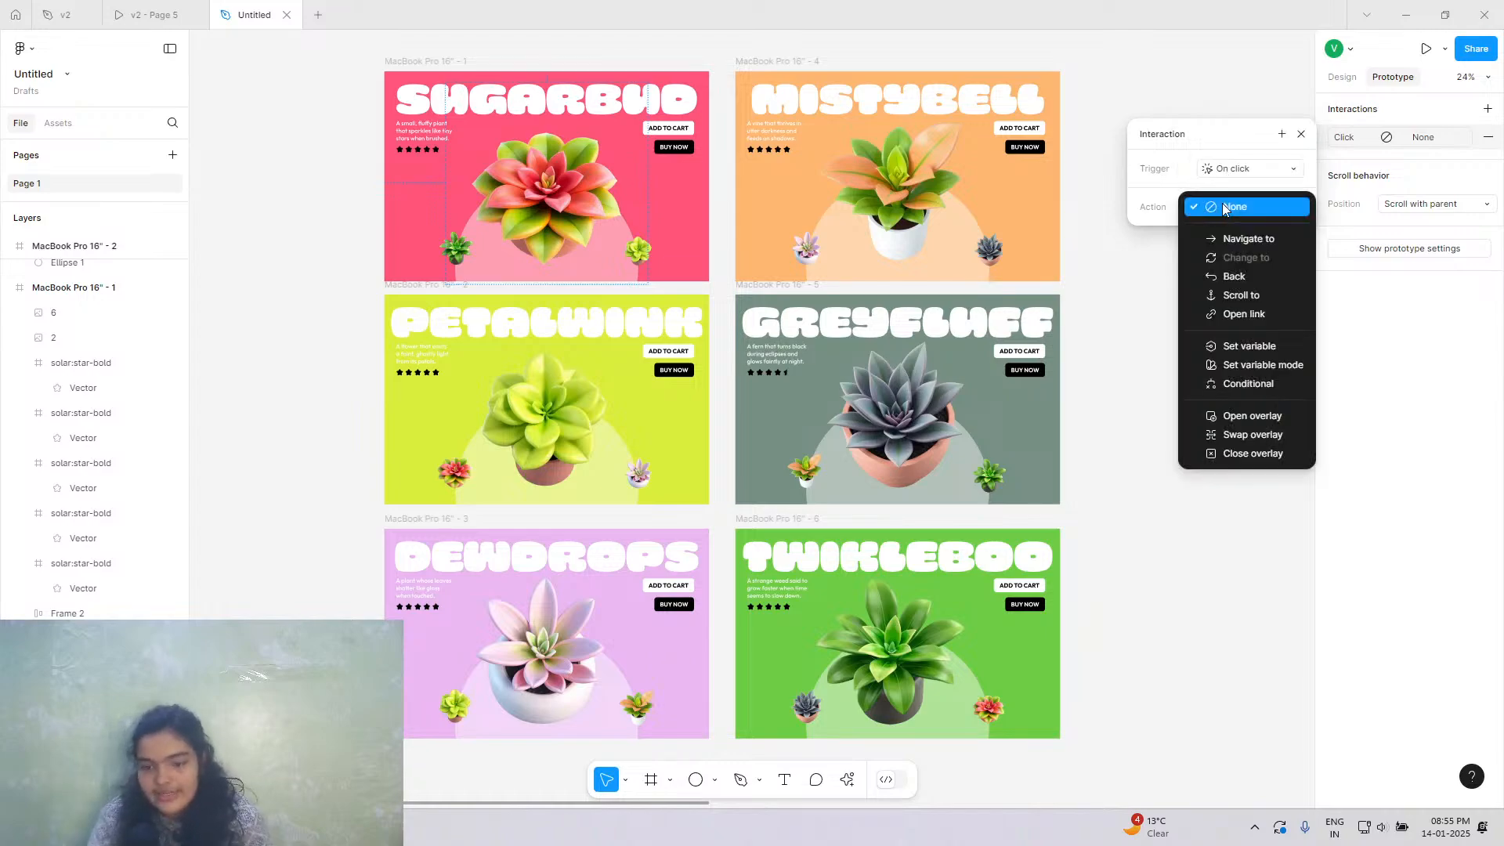
left_click(1238, 238)
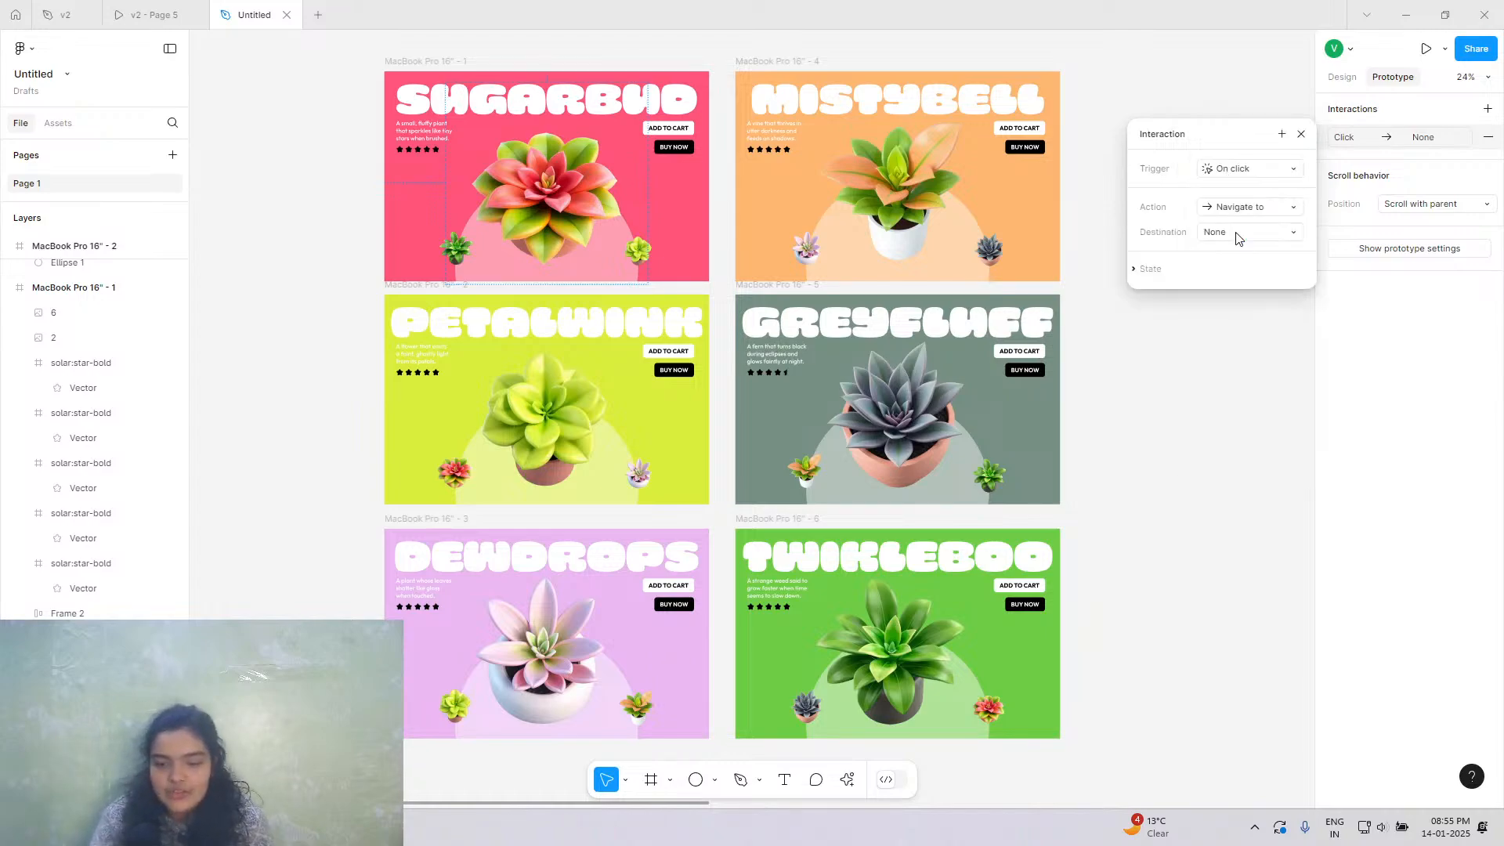
Set the interaction's destination to the PETALWINK frame and its animation to Smart animate.
left_click(1238, 234)
left_click(1238, 234)
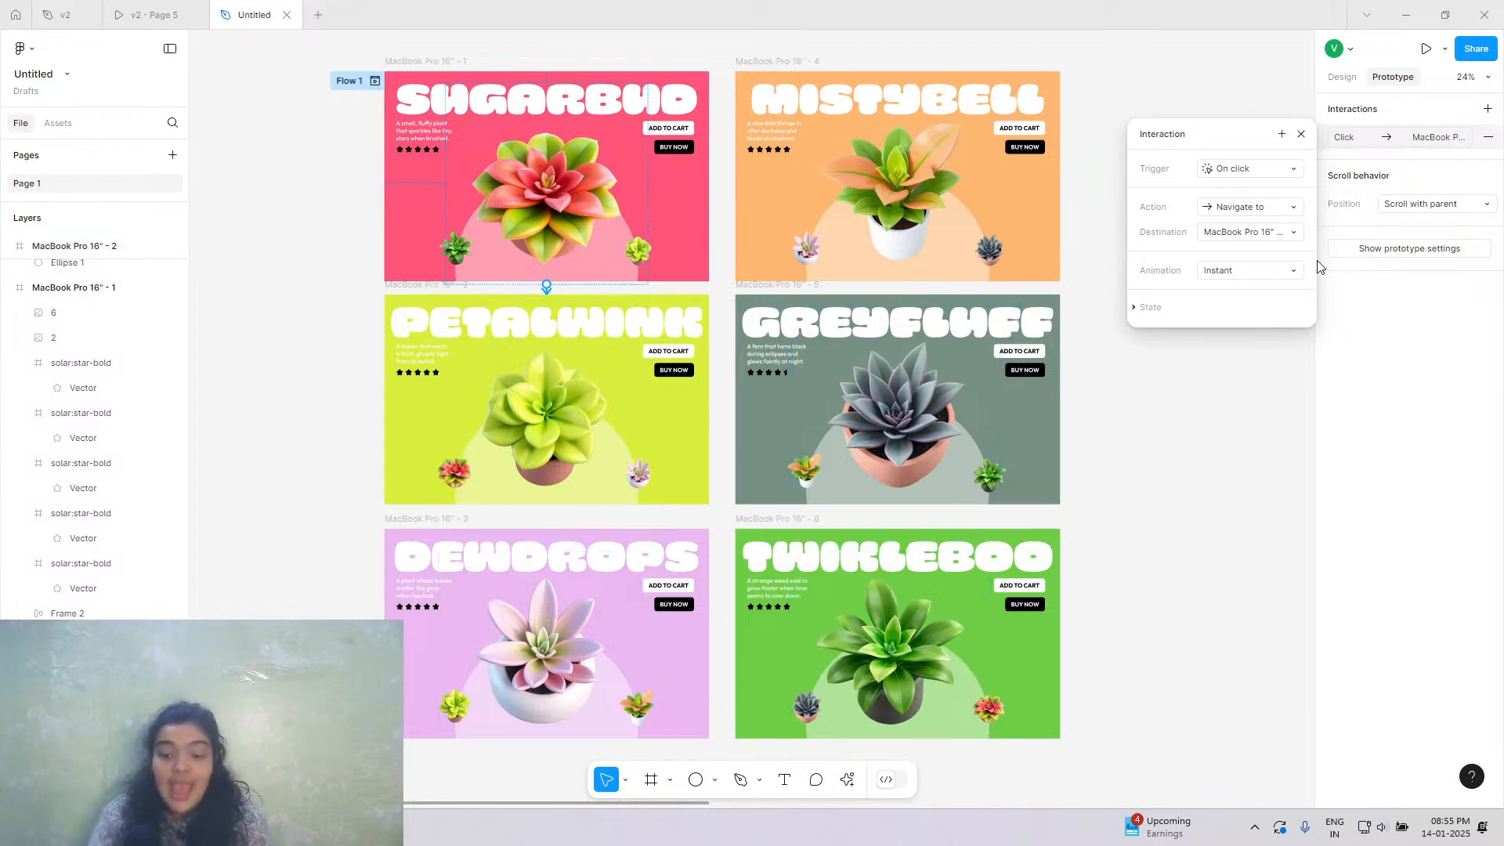
left_click(1291, 271)
left_click(1276, 308)
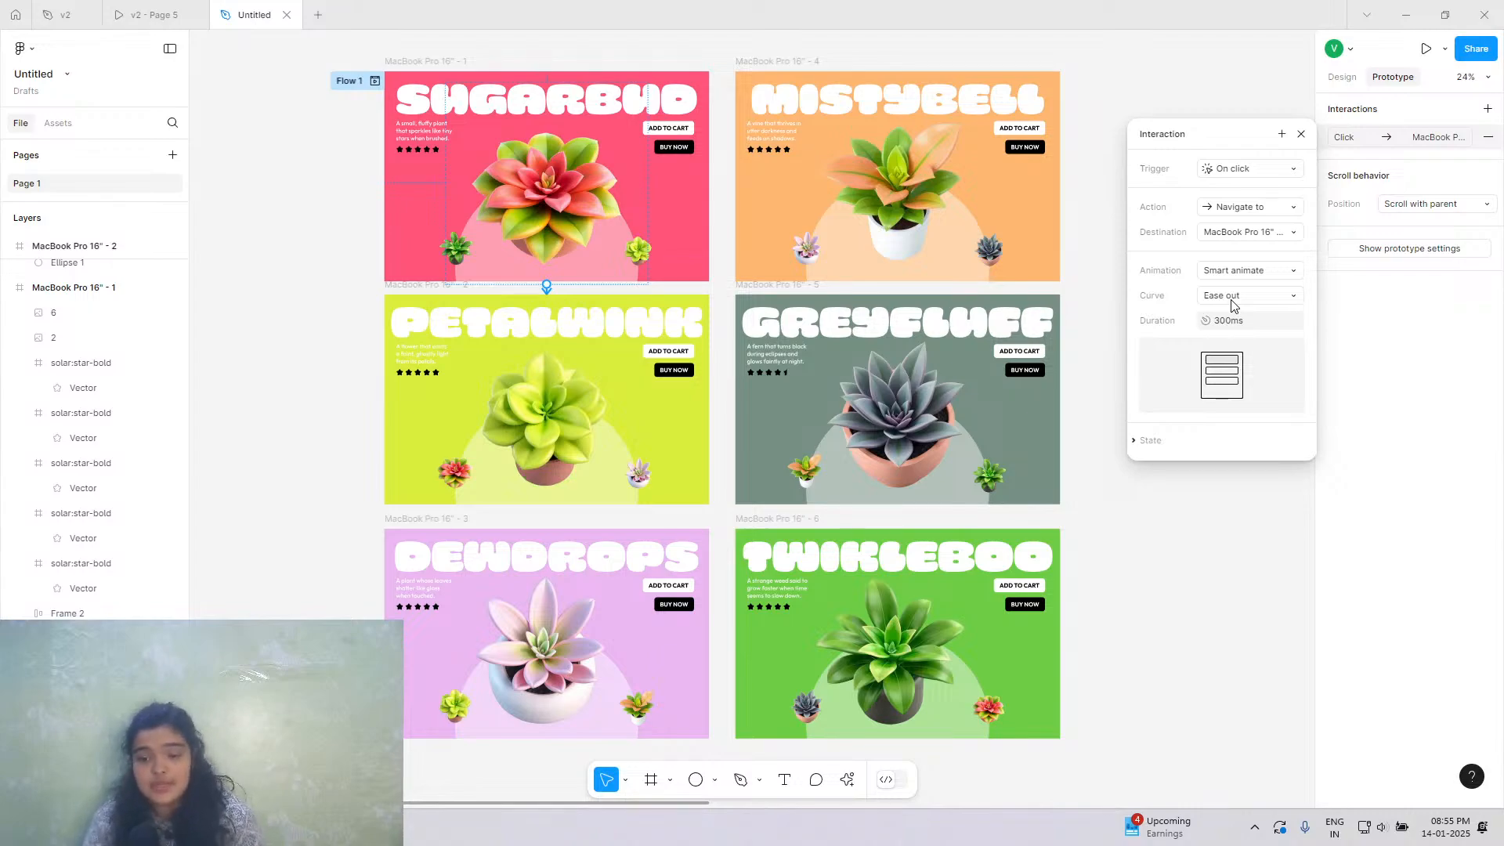
Set the interaction's animation curve to Gentle and its duration to 500 ms.
left_click(1232, 300)
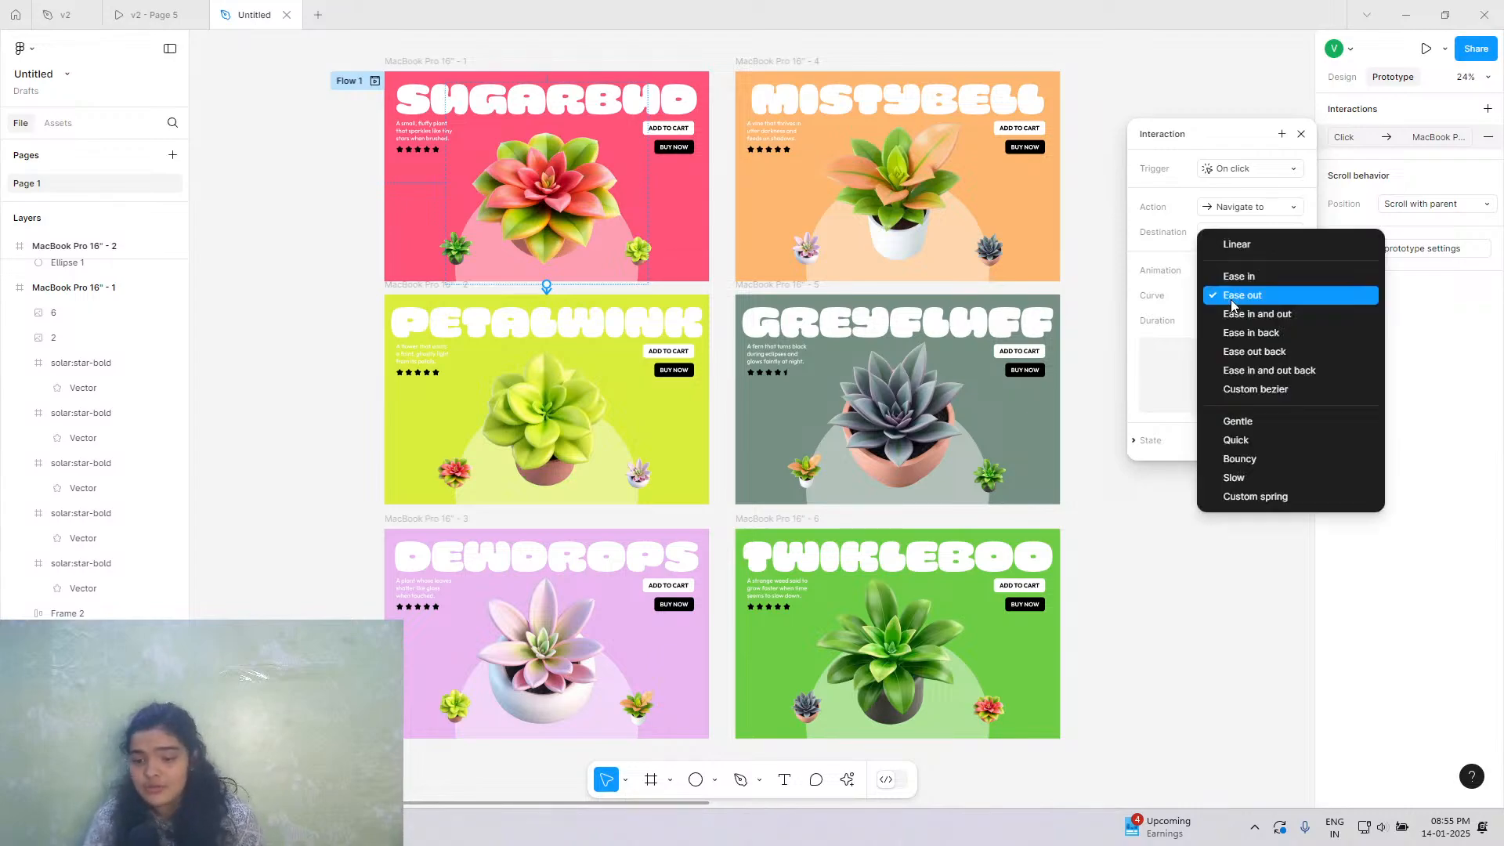
left_click(1252, 425)
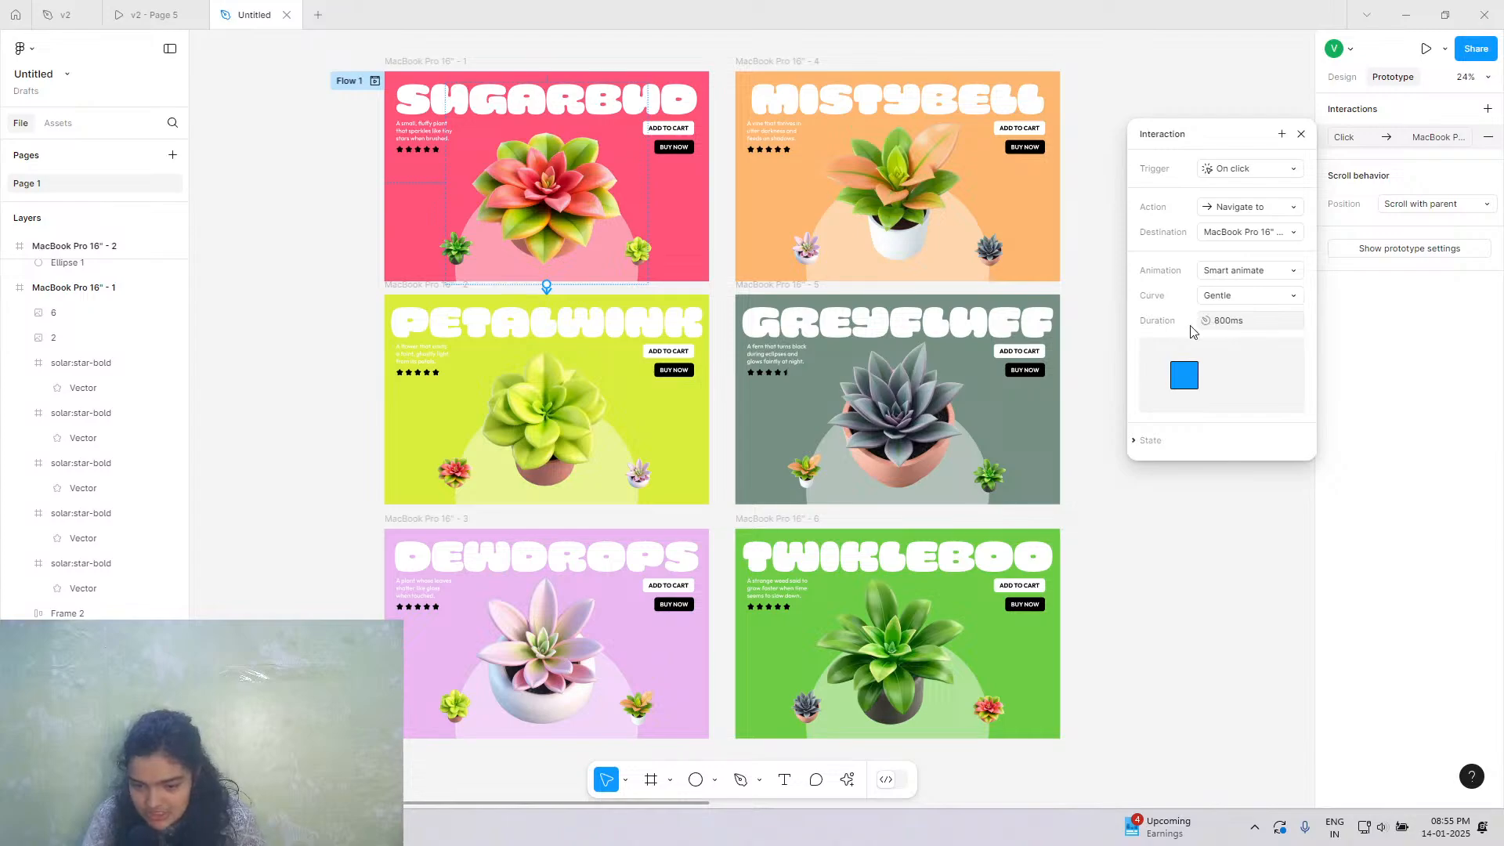
left_click(1217, 322)
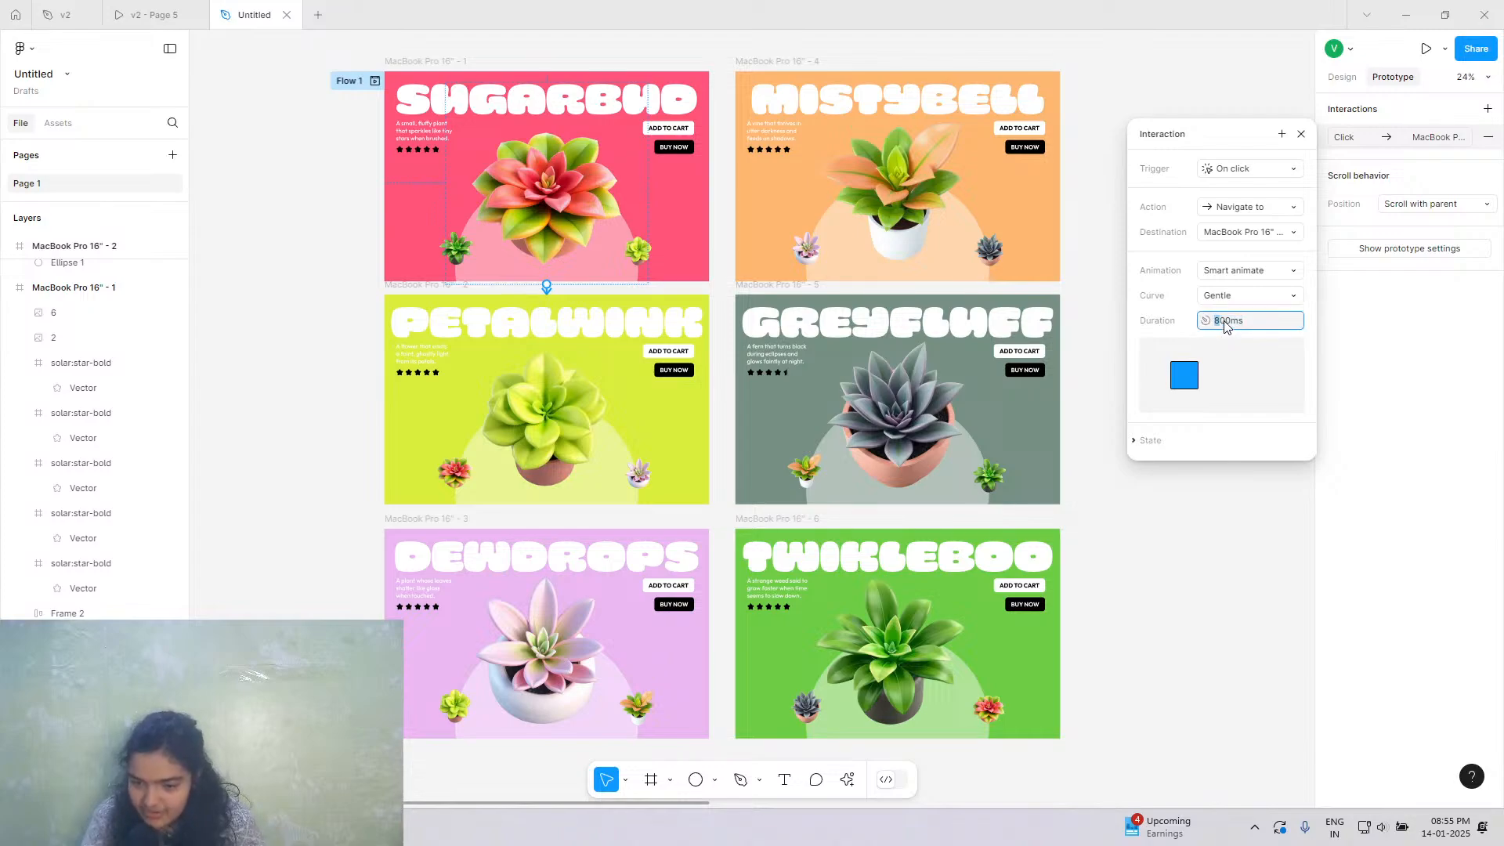
type("500")
key("Return")
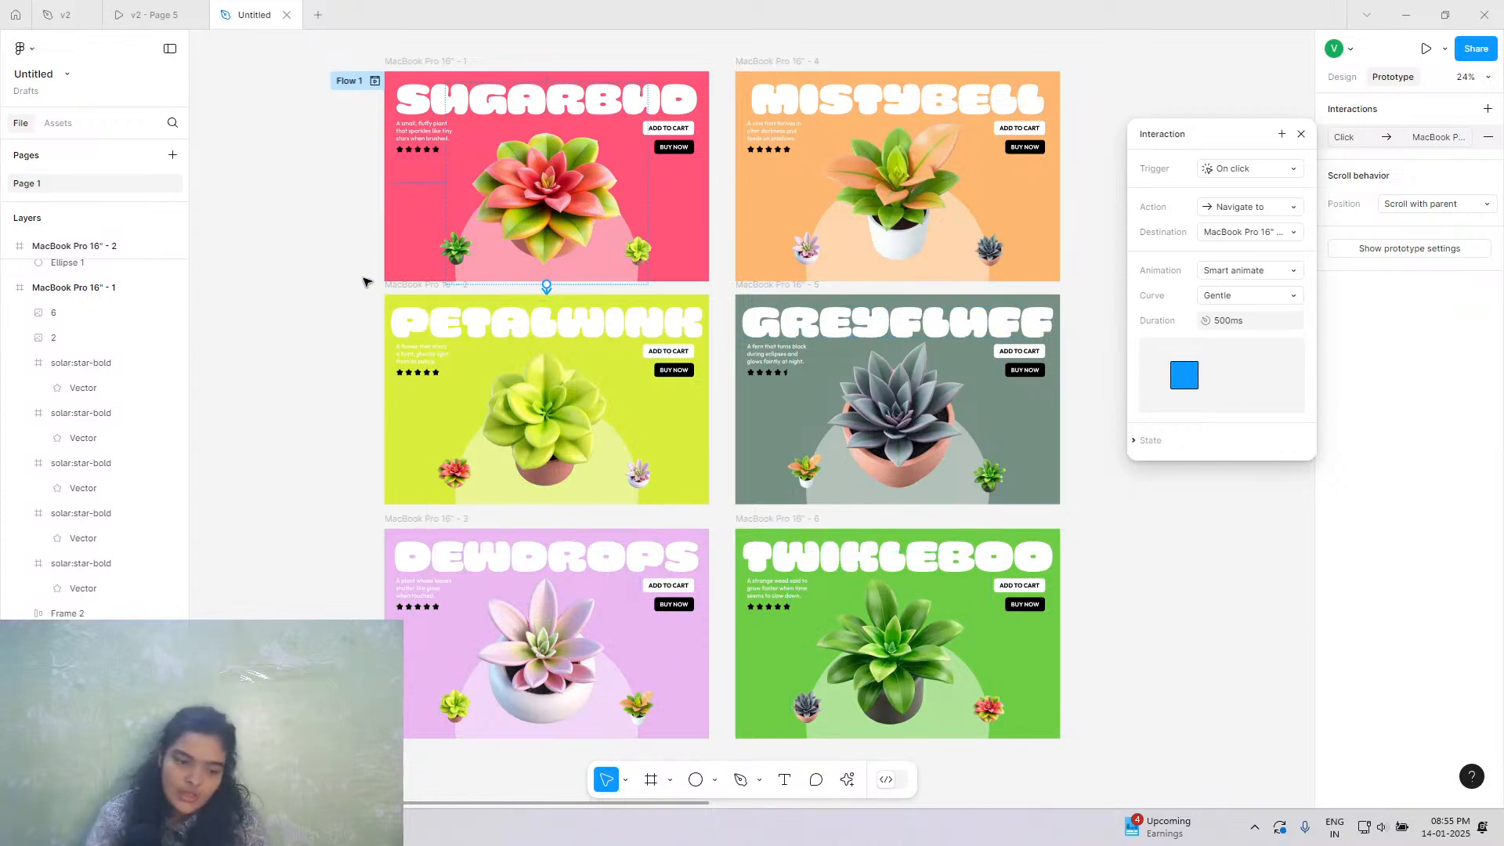
Link the whole PETALWINK frame to the DEWDROPS frame, and the DEWDROPS frame to the MISTYBELL frame, with prototype connections.
left_click(423, 285)
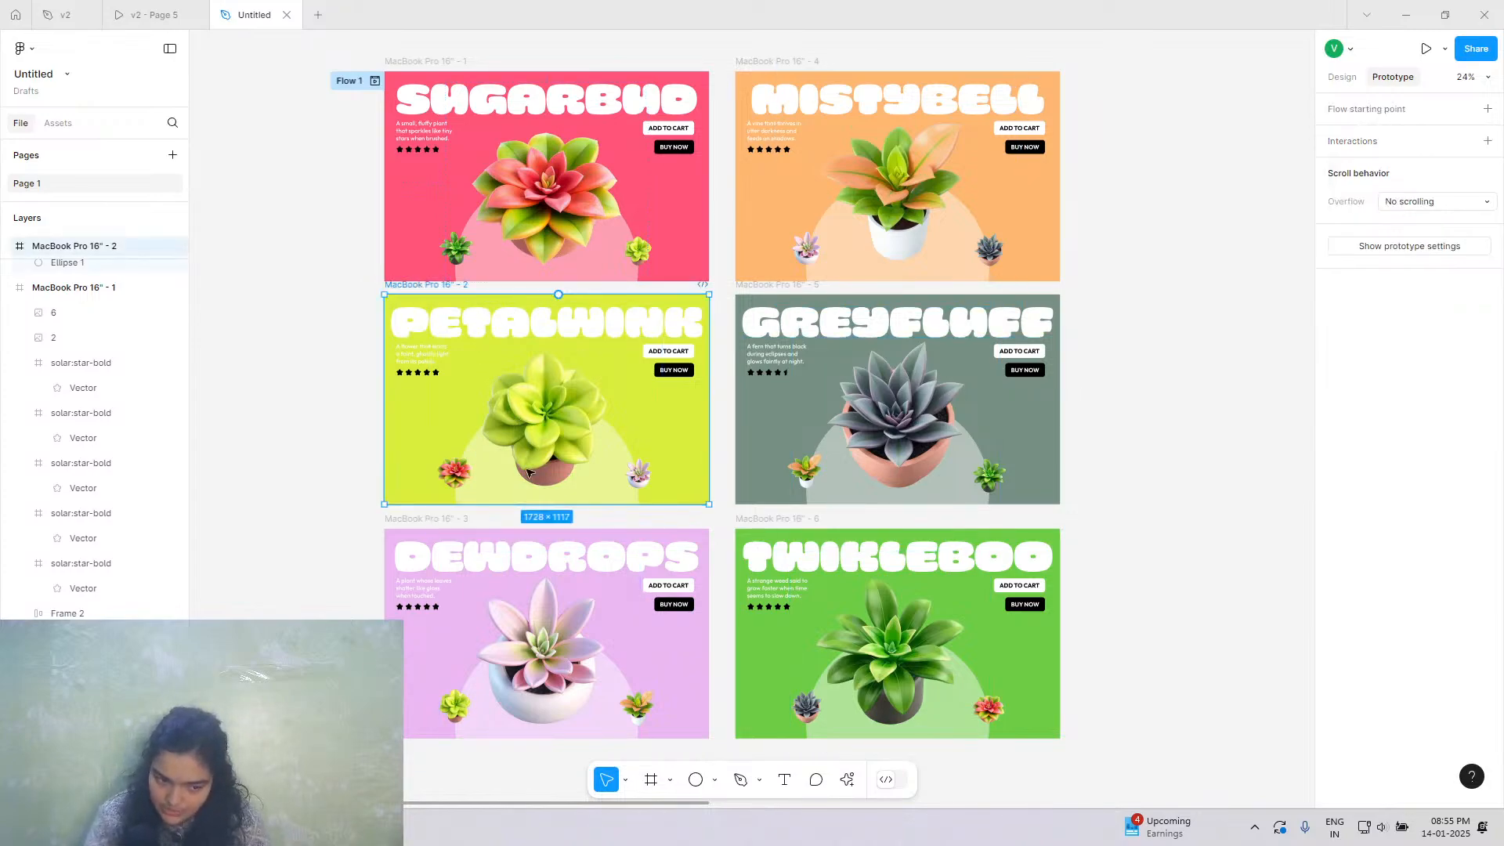
left_click_drag(546, 504, 548, 556)
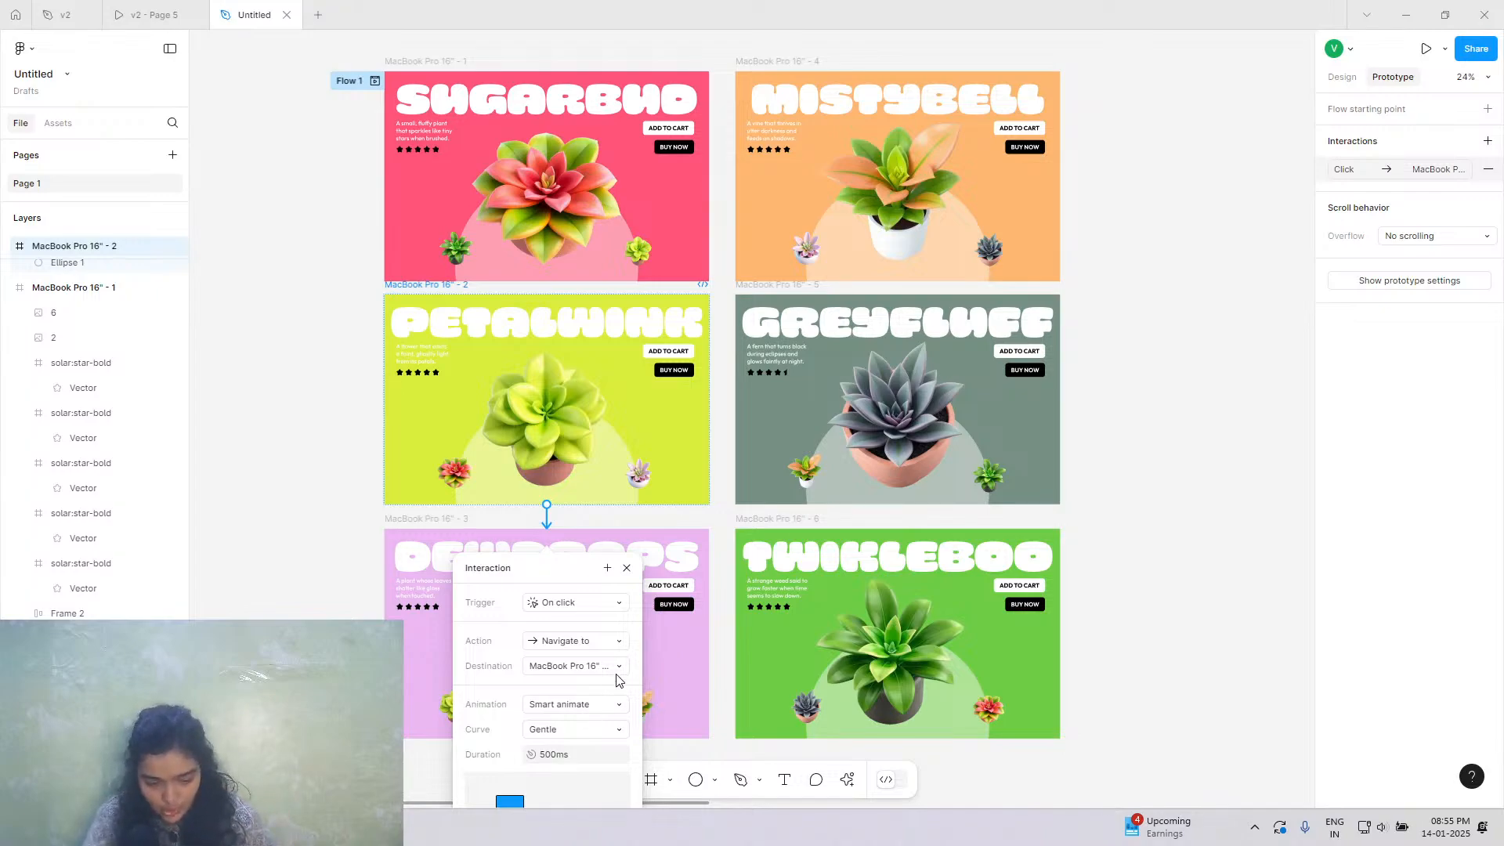
left_click(444, 520)
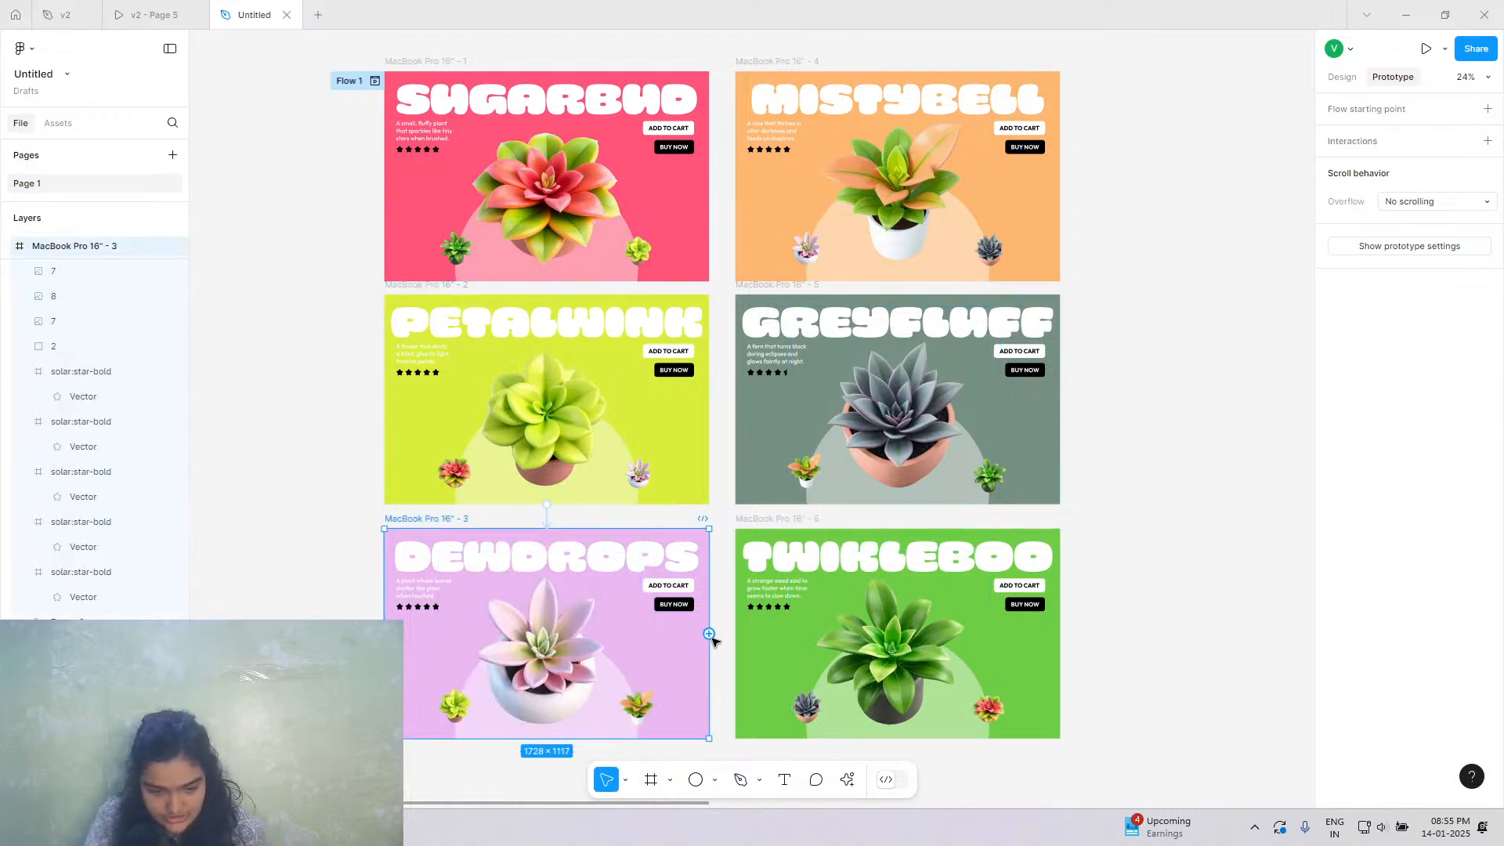
left_click_drag(709, 633, 783, 192)
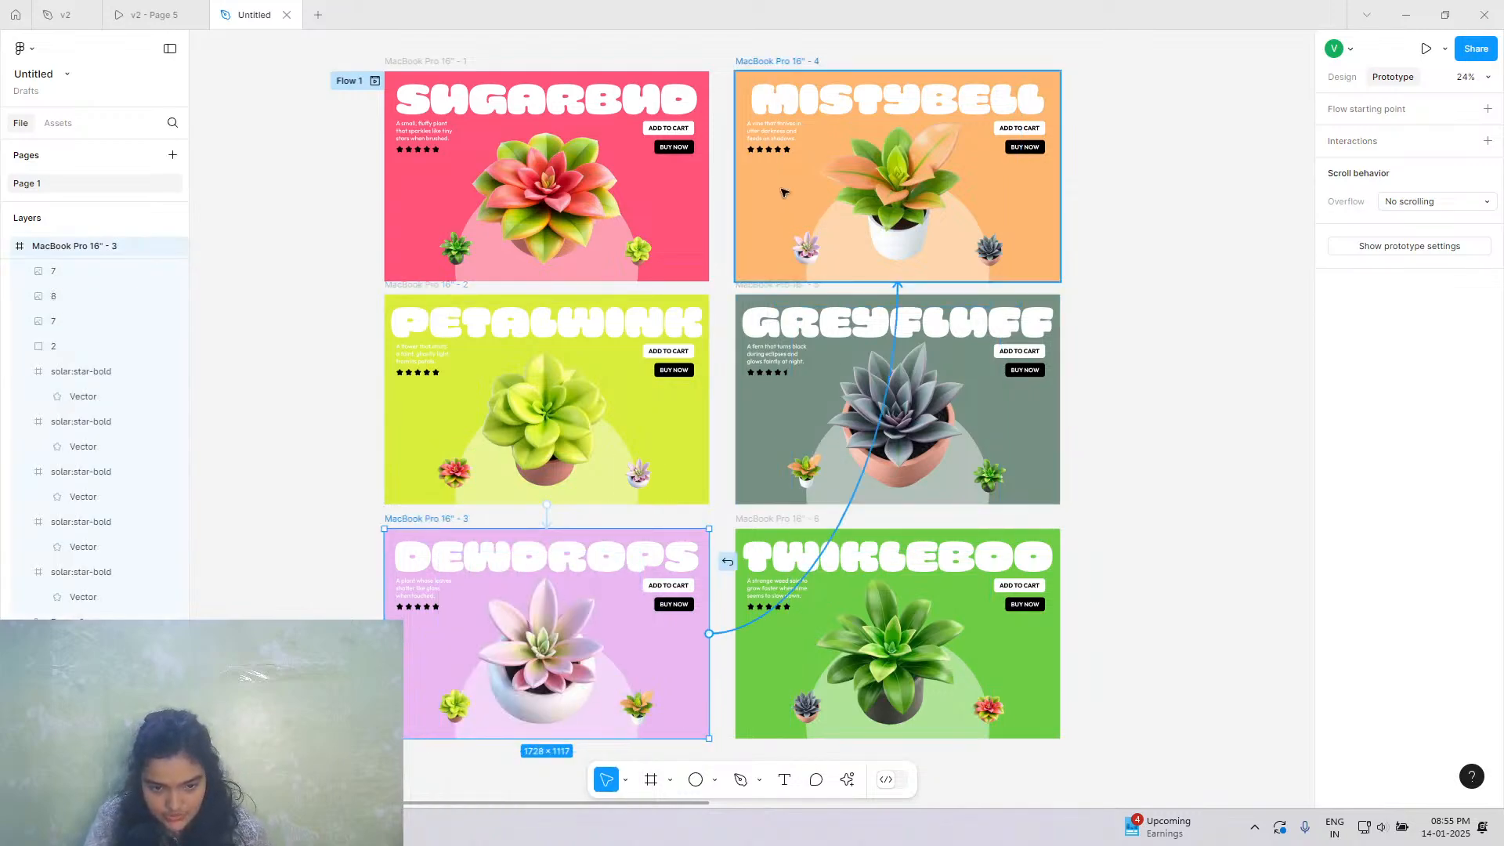
Replace the large red plant's interaction with an on-click Smart animate connection from the whole SUGARBUD frame to the PETALWINK frame.
left_click(550, 196)
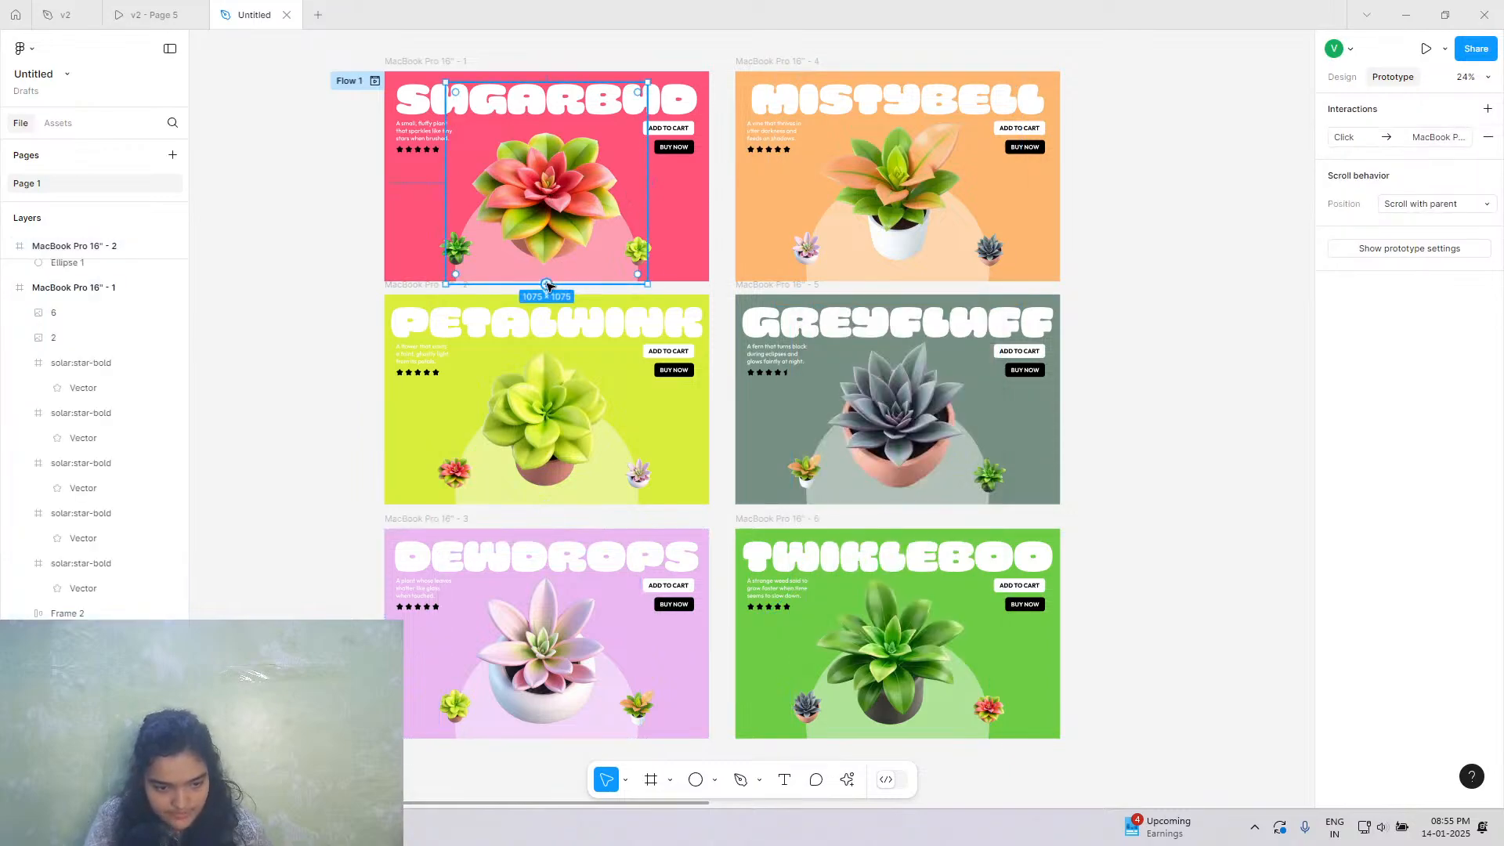
left_click(1489, 138)
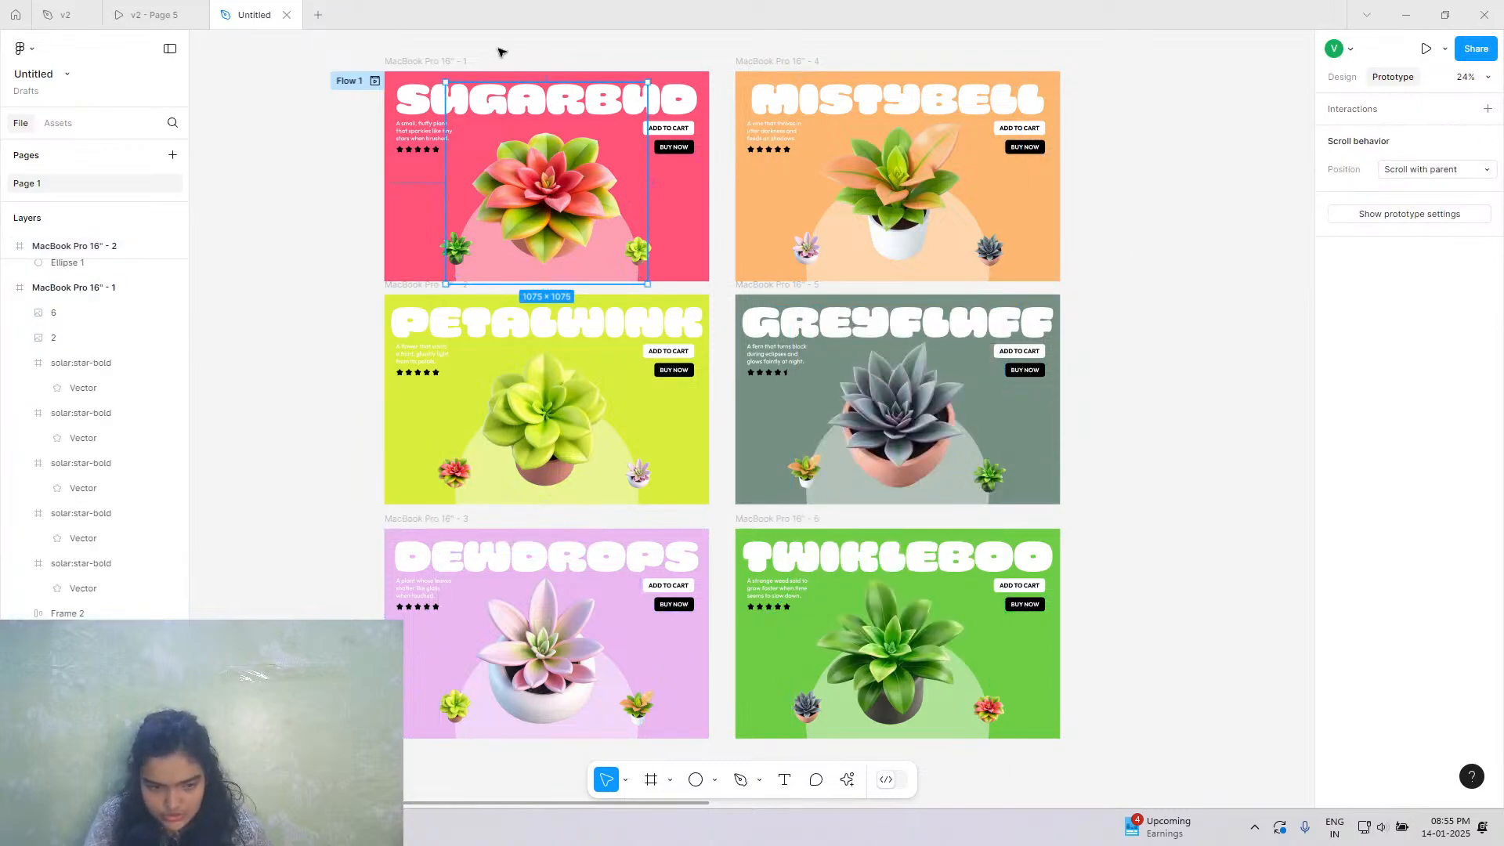
left_click(399, 61)
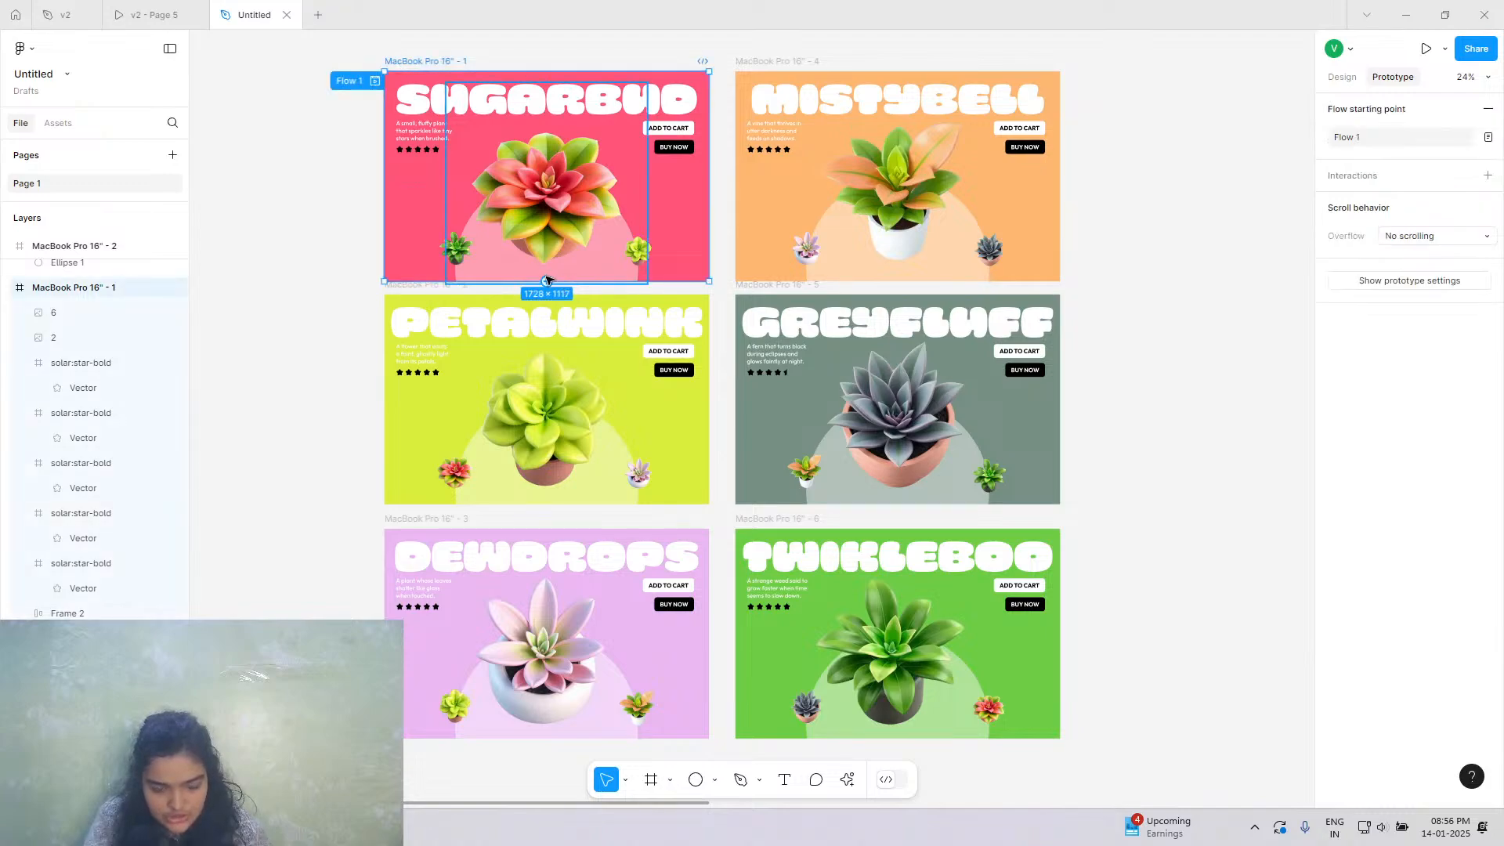
left_click_drag(547, 281, 543, 344)
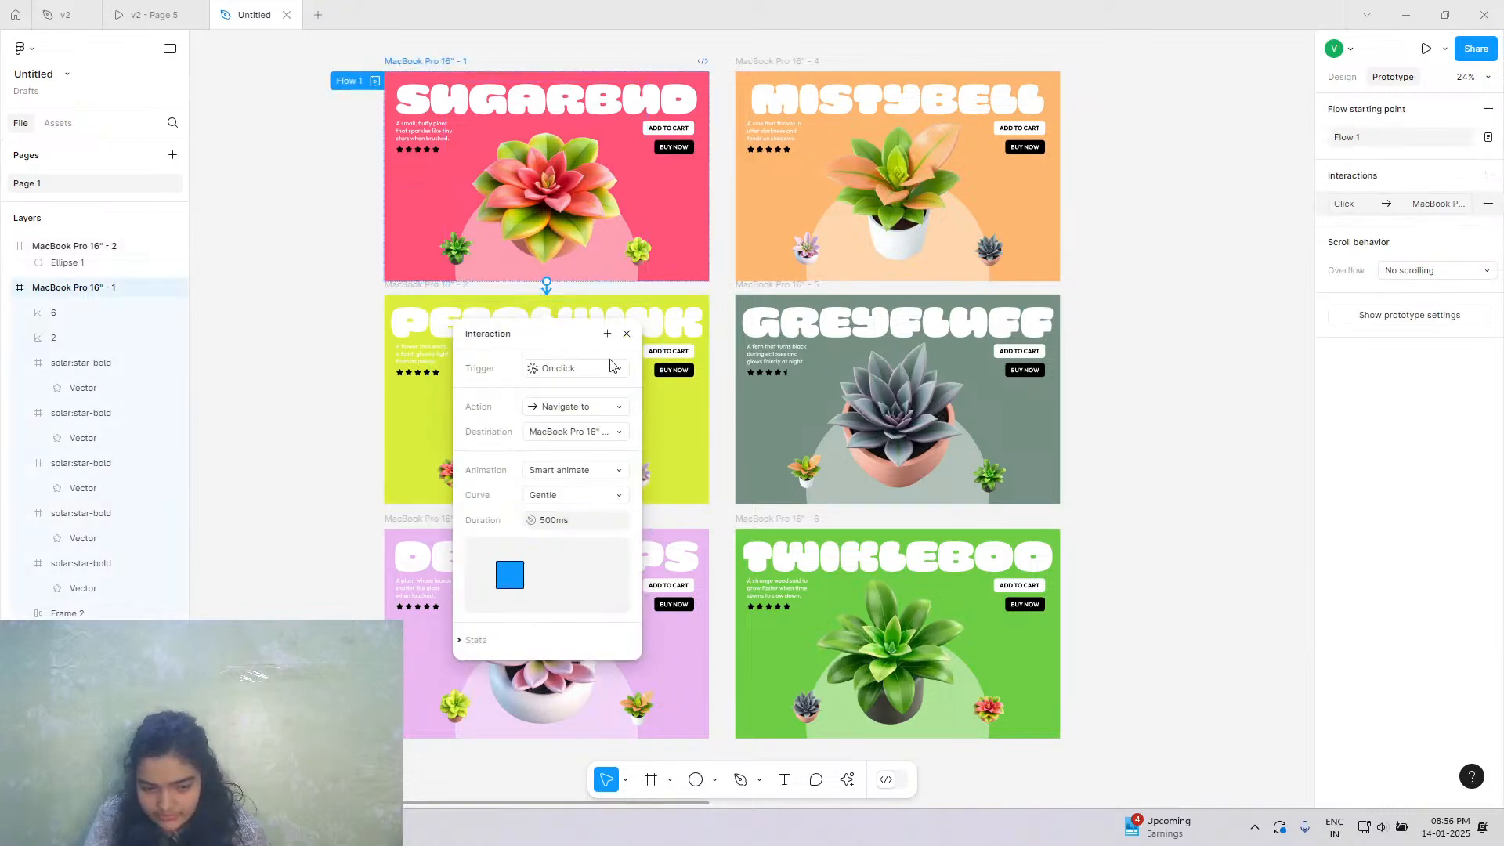
Undo the frame-level prototype connections and the removal of the large red plant's interaction.
left_click(398, 288)
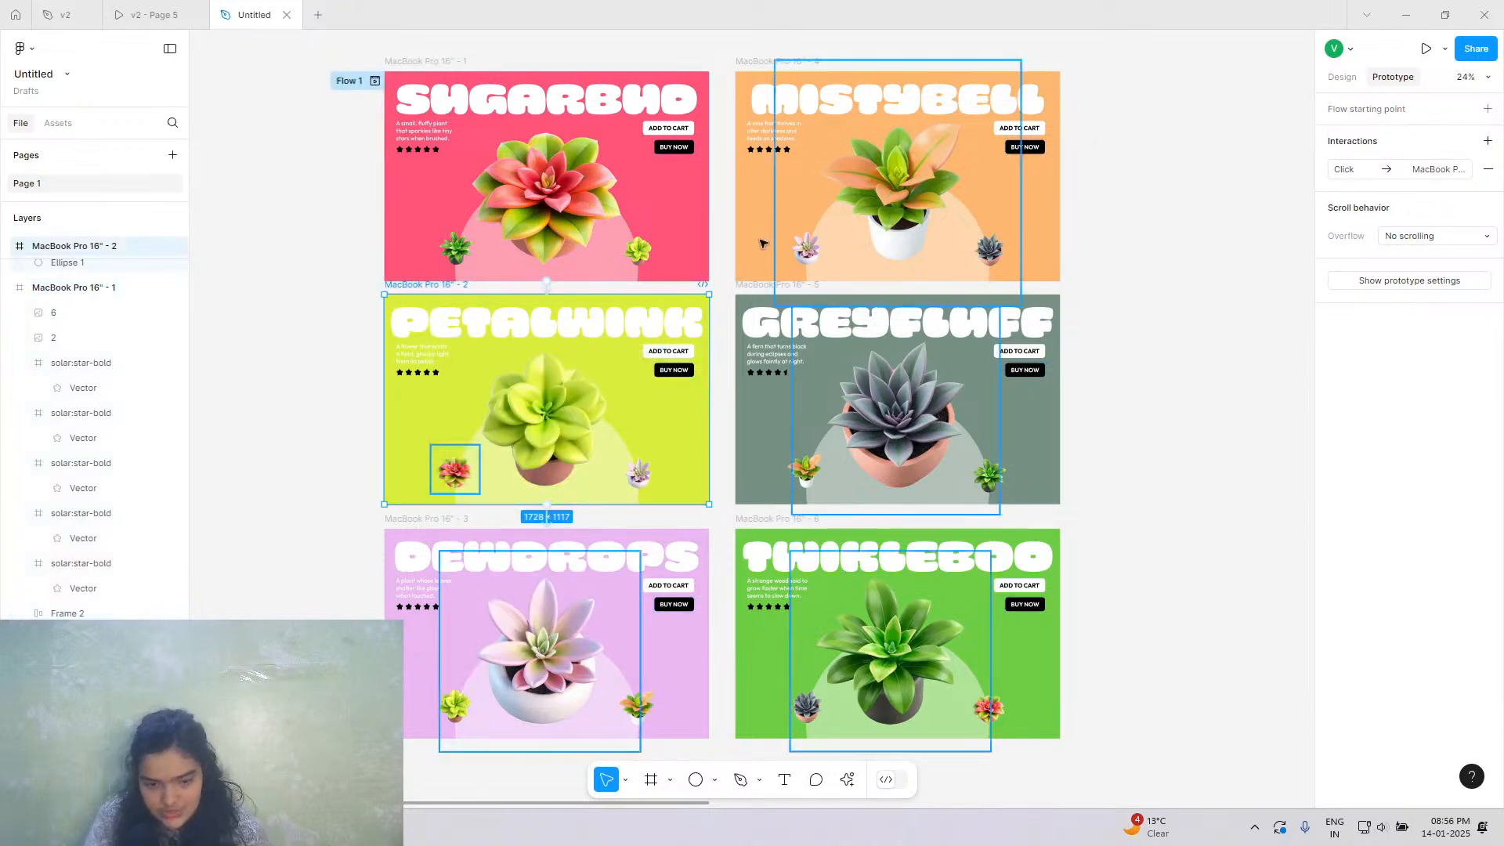
left_click(404, 535)
left_click(402, 519)
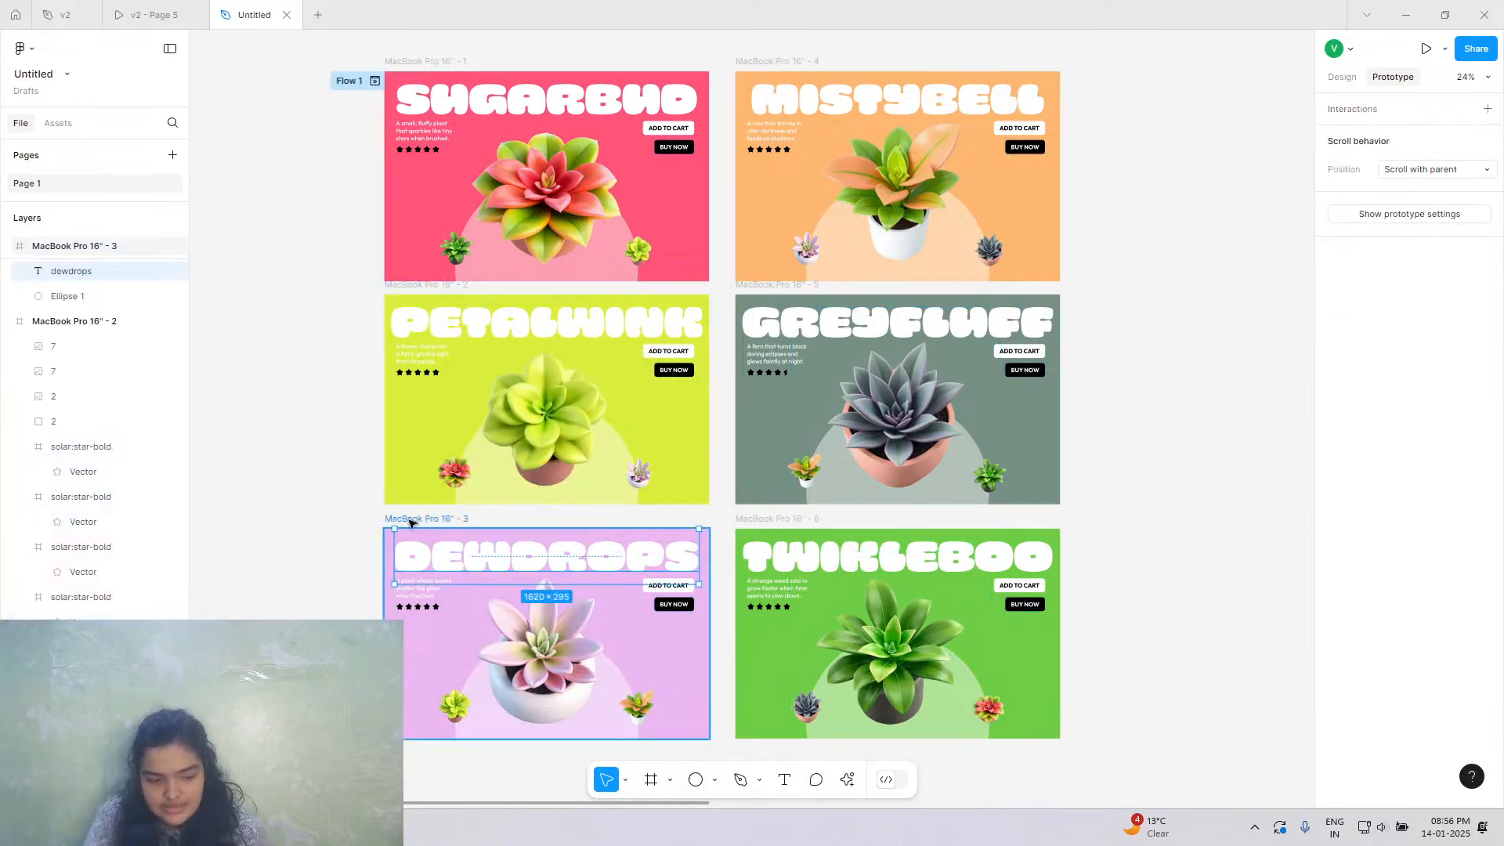
left_click(767, 62)
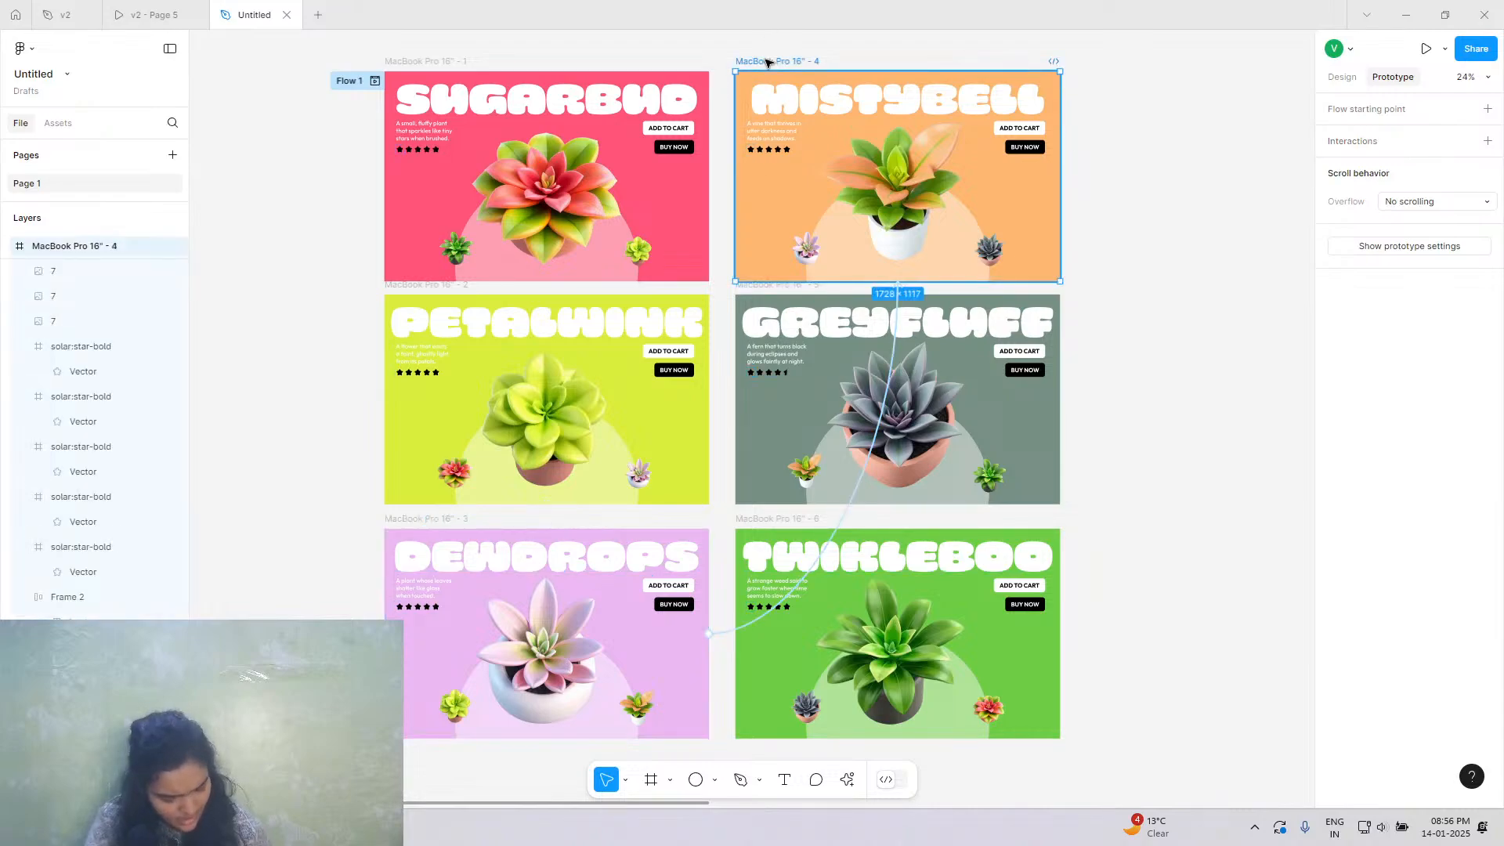
key("ctrl+z")
key("ctrl+z")
key("ctrl+z")
key("ctrl+z")
key("ctrl+z")
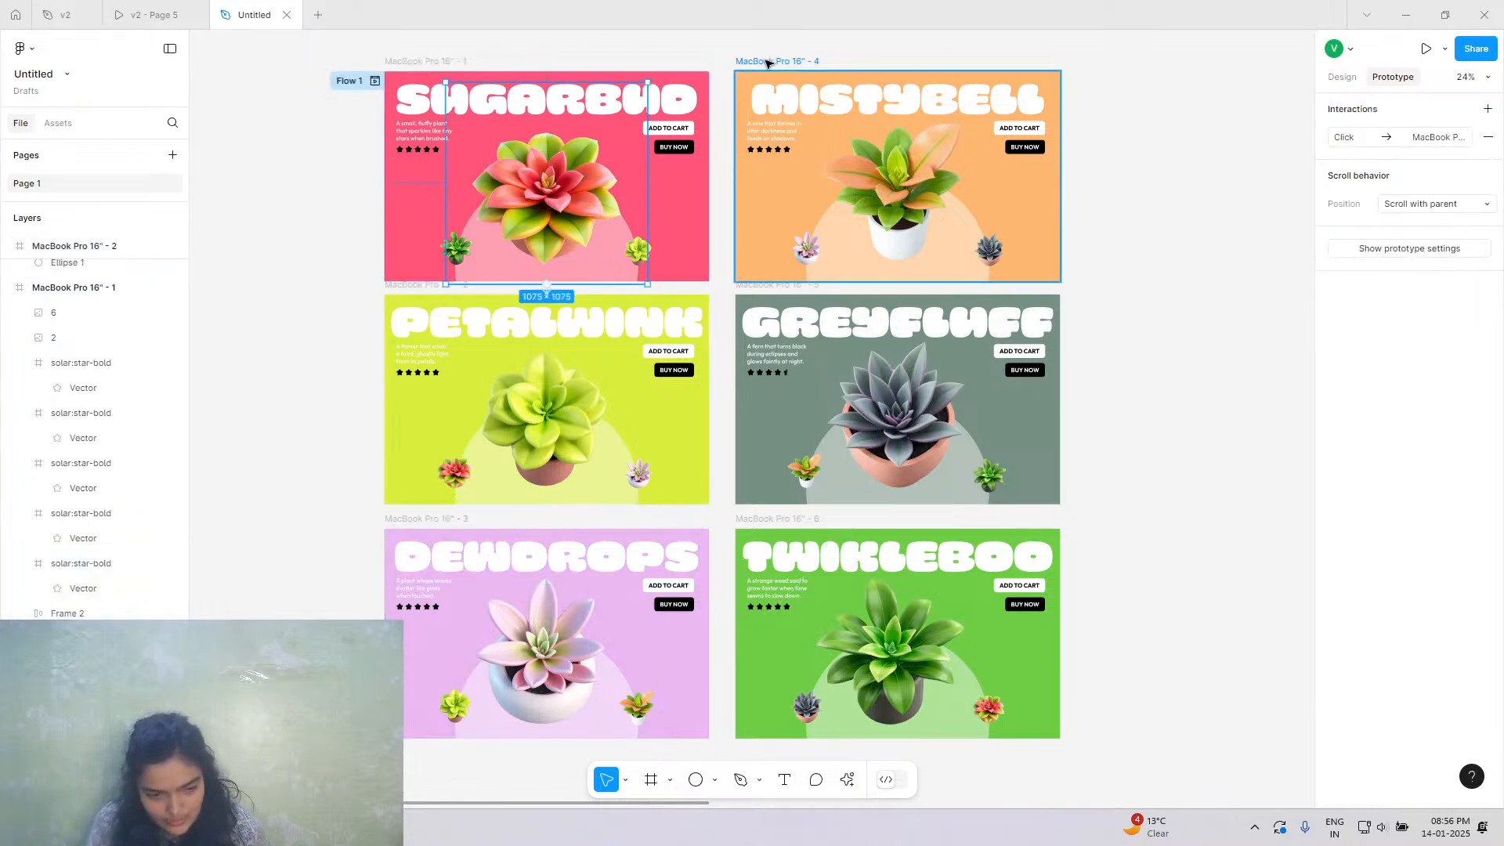
key("ctrl+z")
key("ctrl+z")
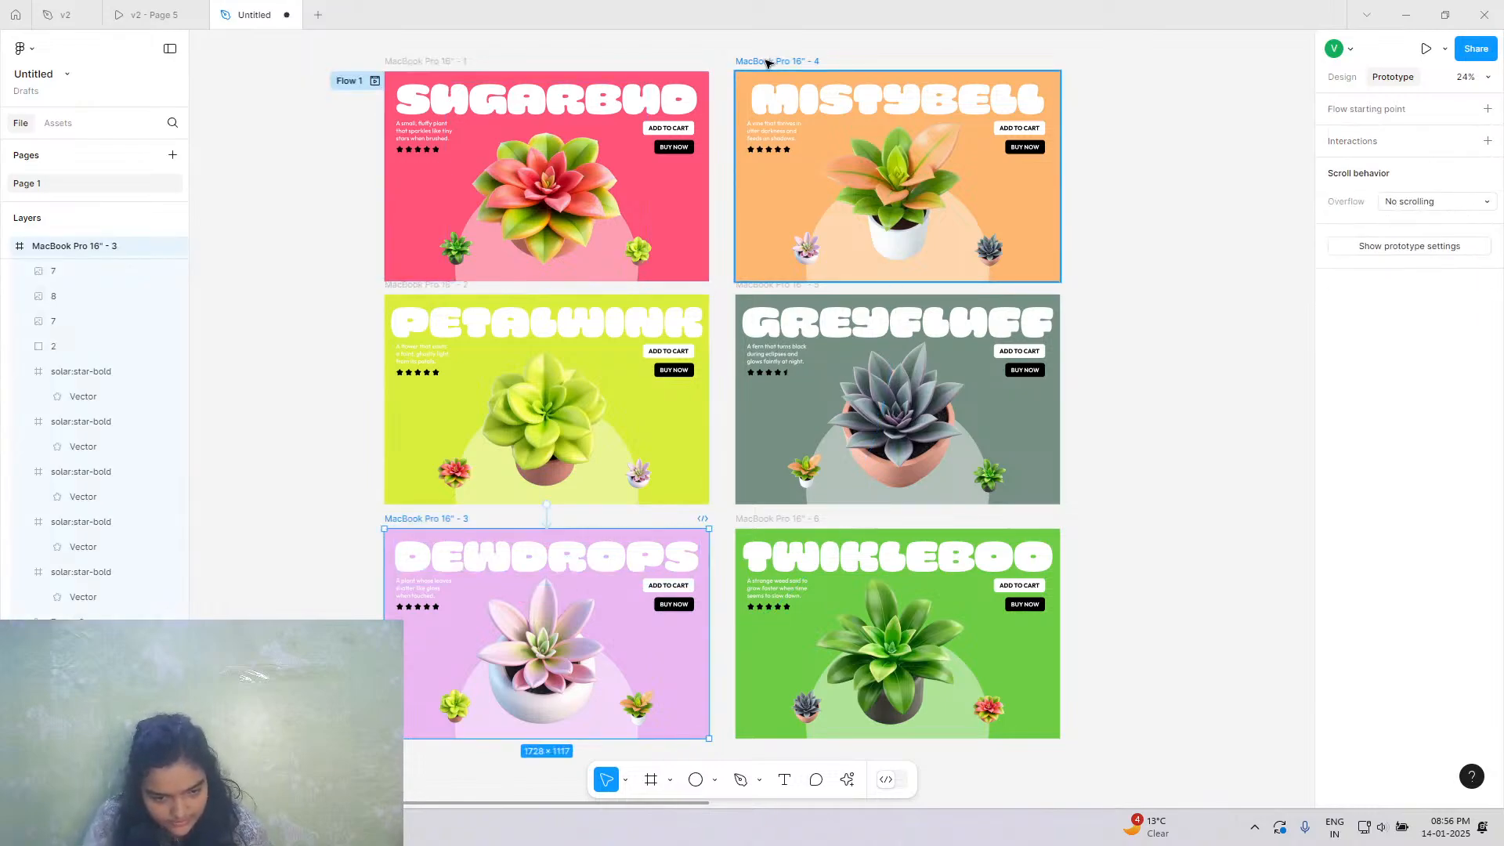
key("ctrl+z")
key("ctrl+z")
key("ctrl+z")
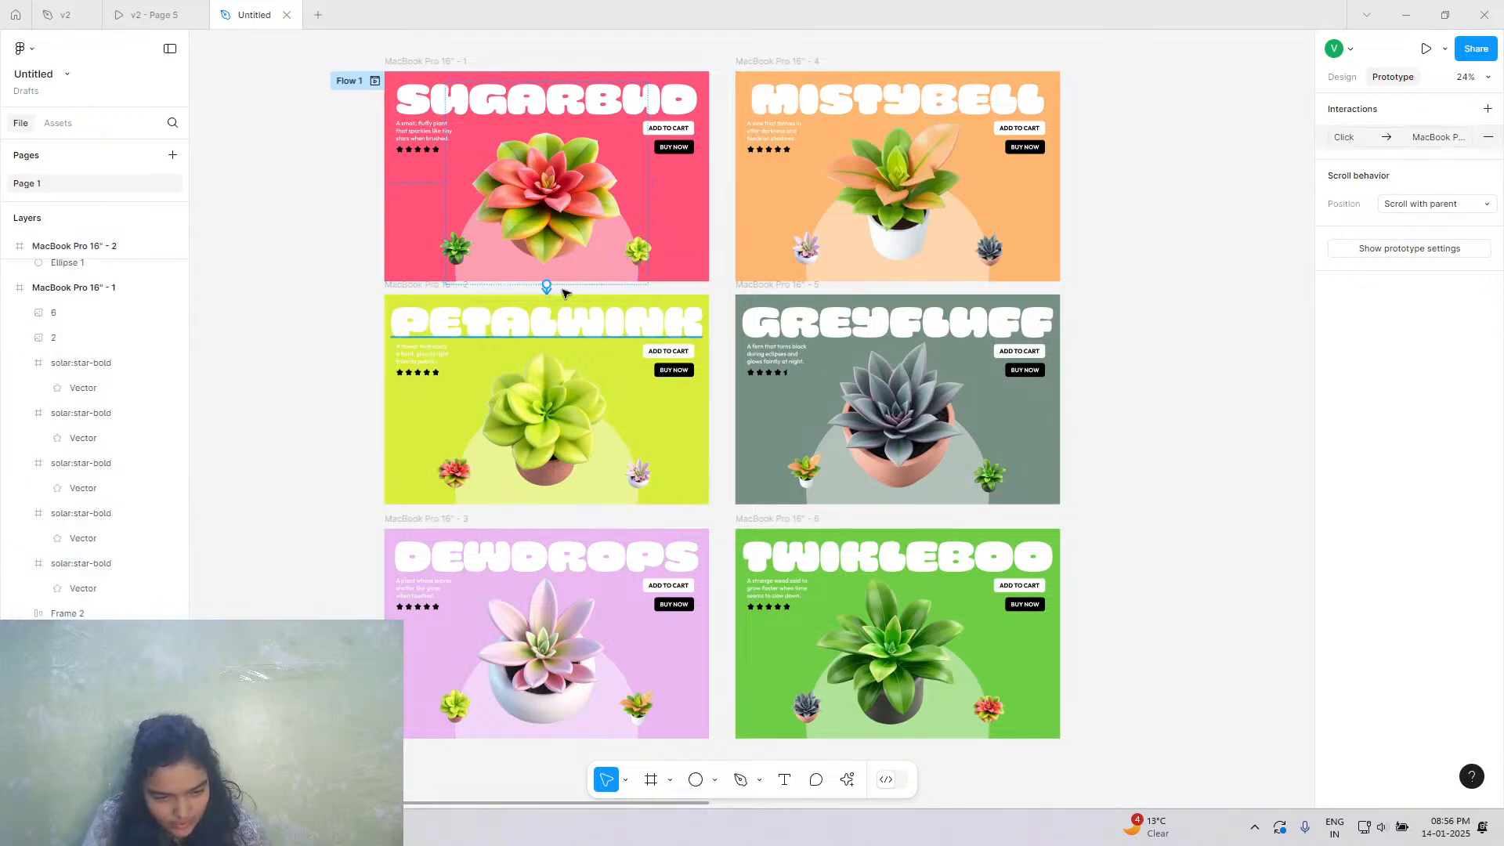
Remove the large red plant's interaction and link the small yellow-green plant in SUGARBUD to the PETALWINK frame.
left_click(1489, 137)
left_click(579, 232)
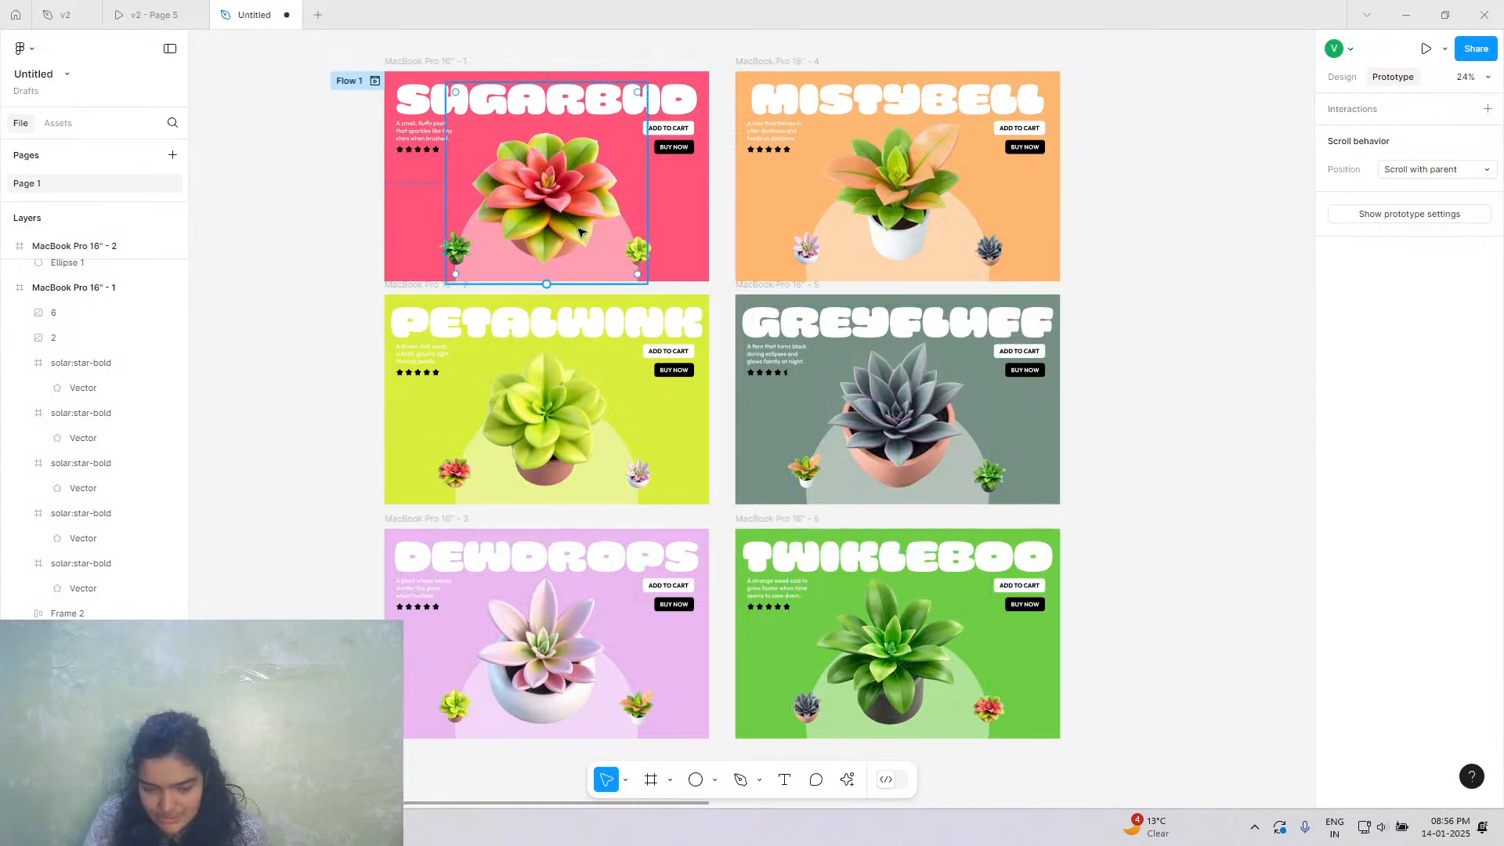
scroll(444, 239, "up", 3)
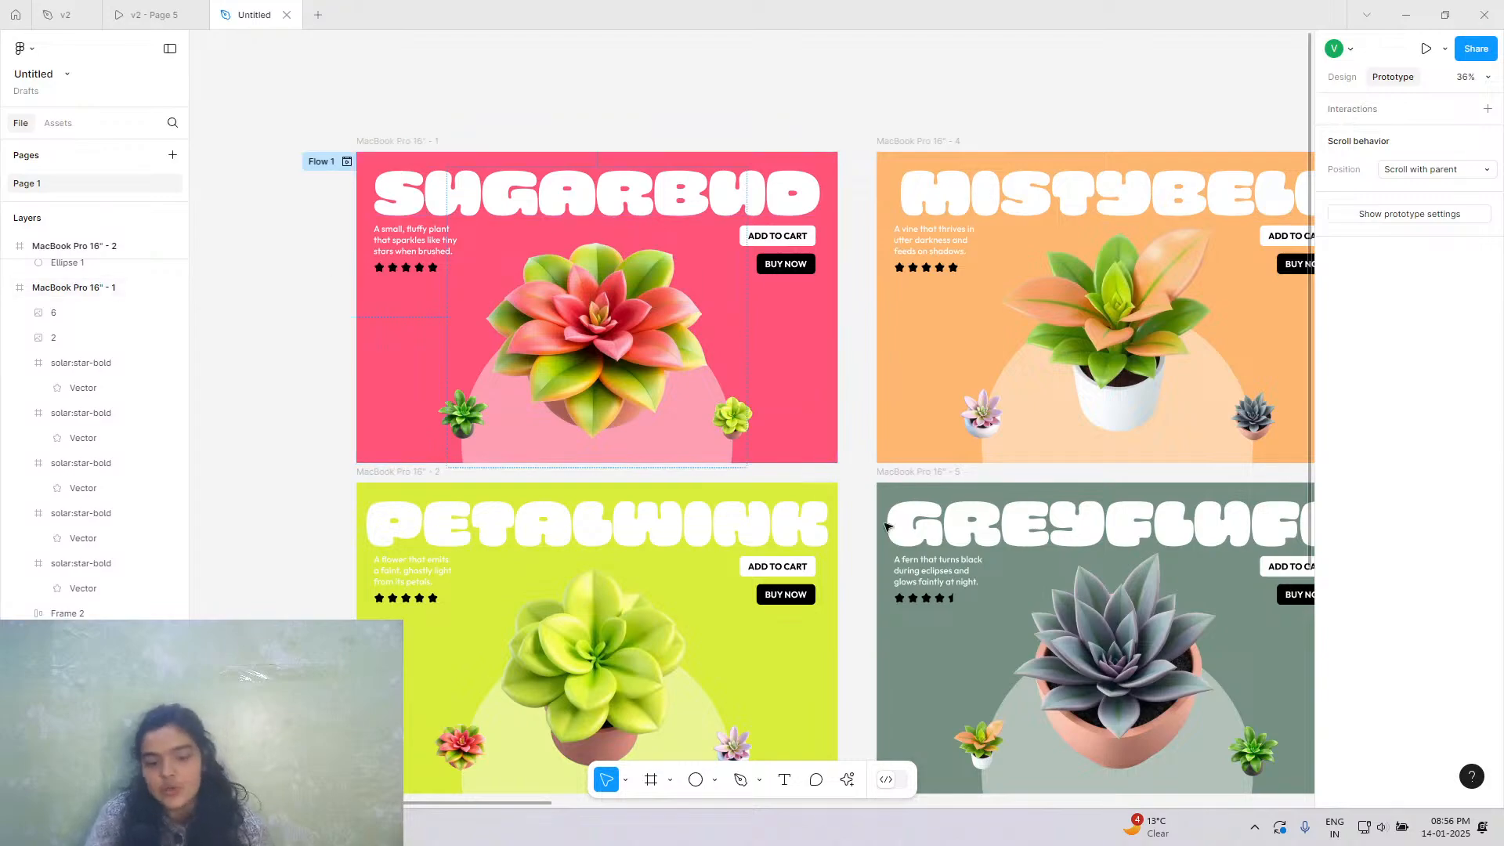
scroll(887, 527, "down", 3)
left_click(717, 319)
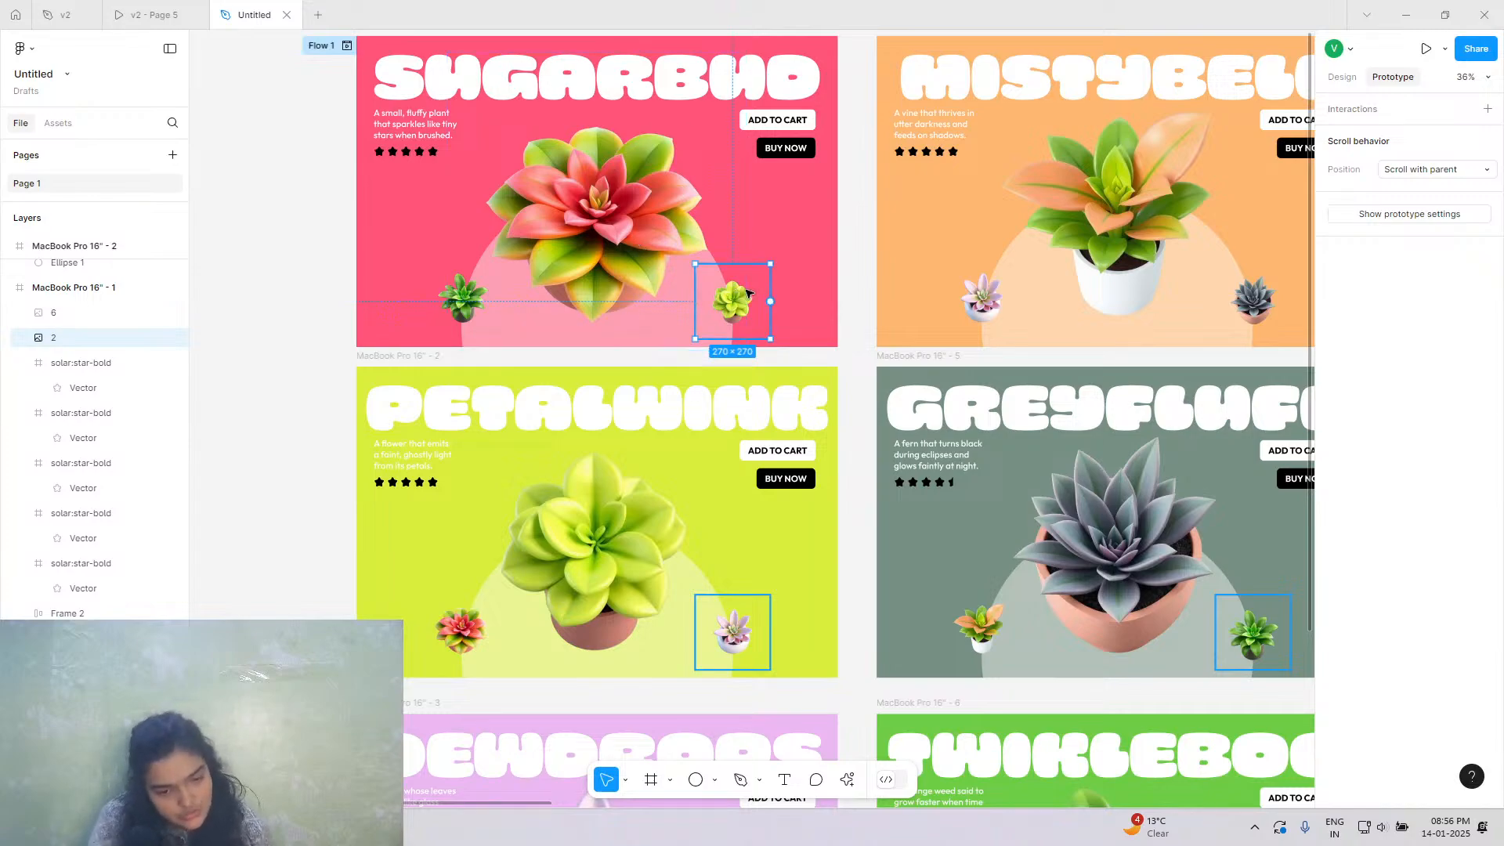
left_click_drag(733, 339, 612, 430)
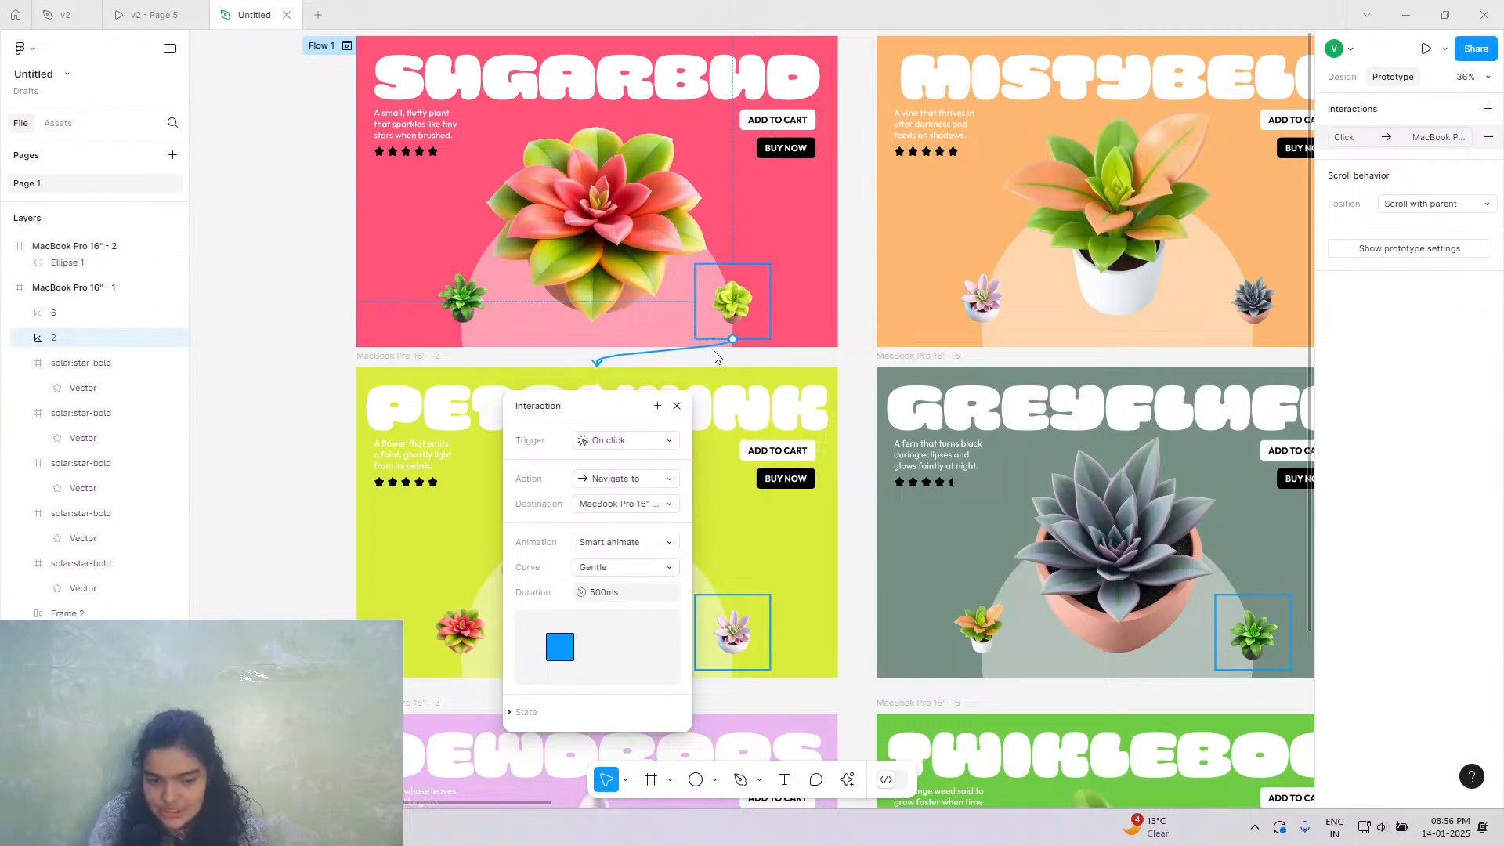
Link the small pink plant in PETALWINK to the DEWDROPS frame and the small orange plant in DEWDROPS to the MISTYBELL frame.
scroll(744, 499, "down", 3)
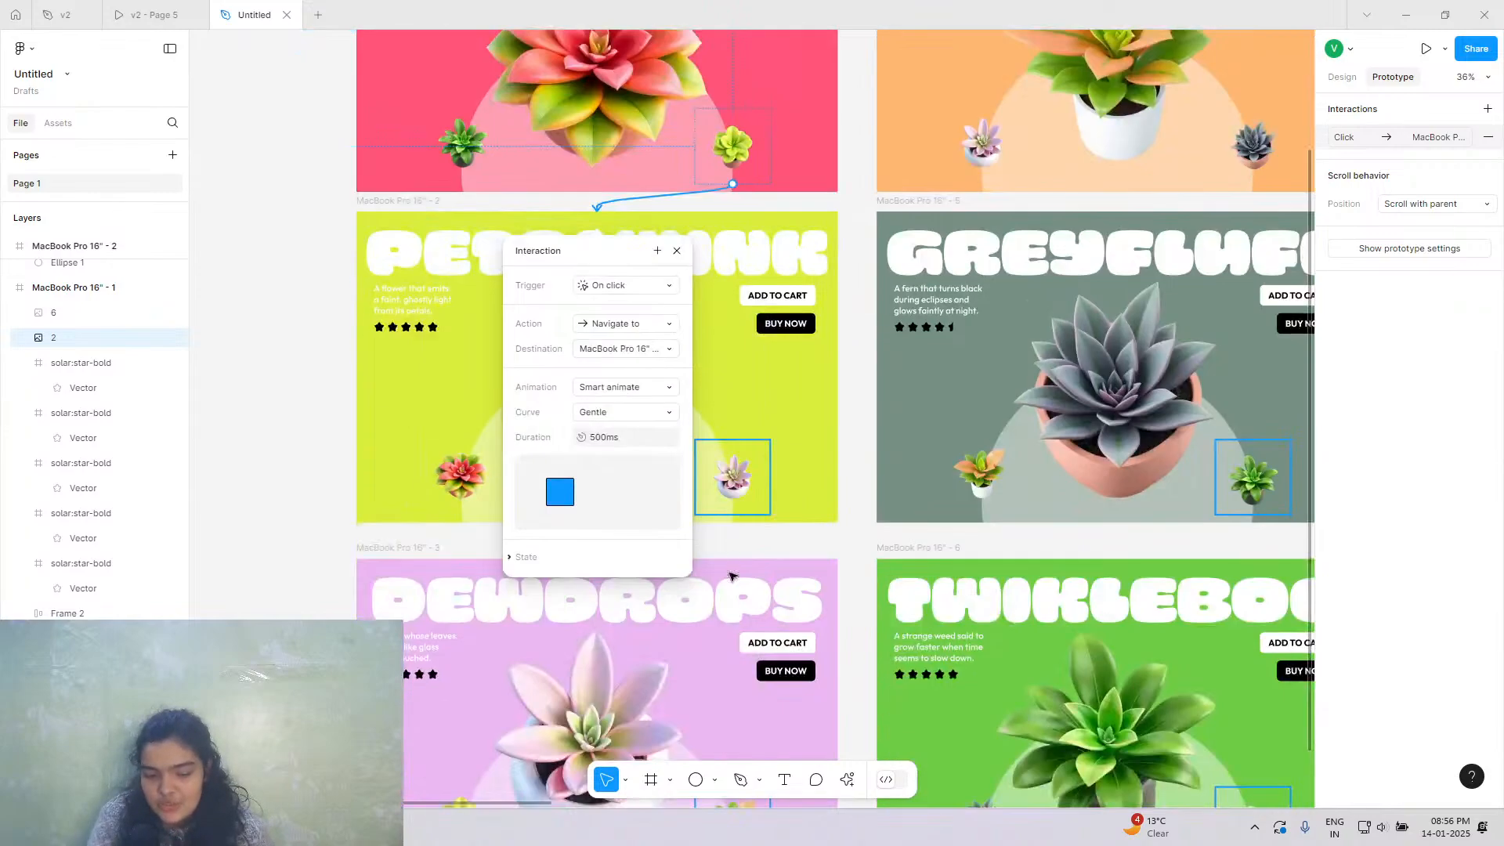
left_click(744, 499)
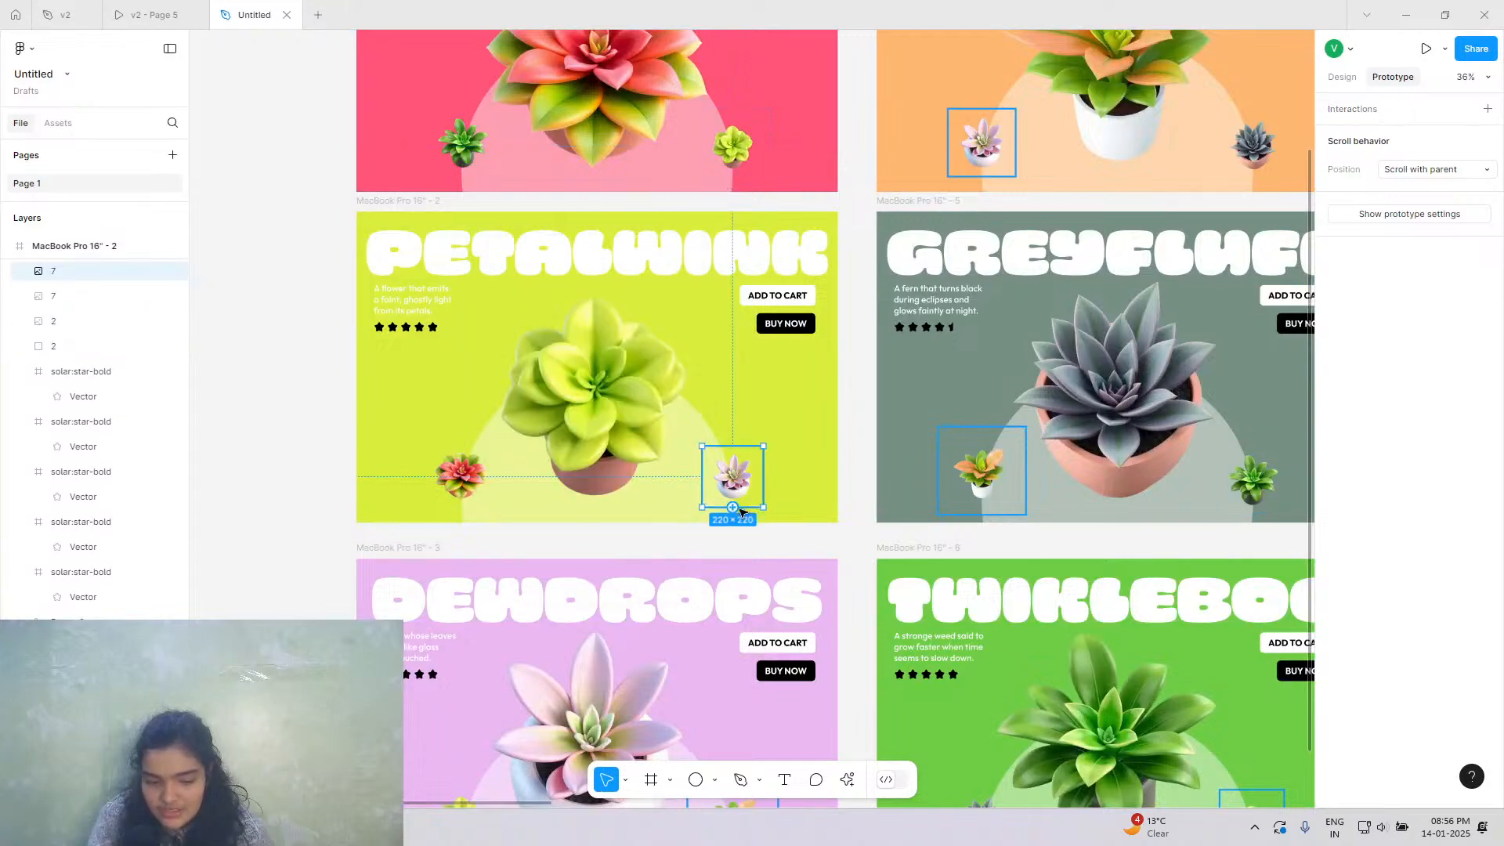
left_click_drag(732, 507, 598, 548)
scroll(786, 508, "down", 5)
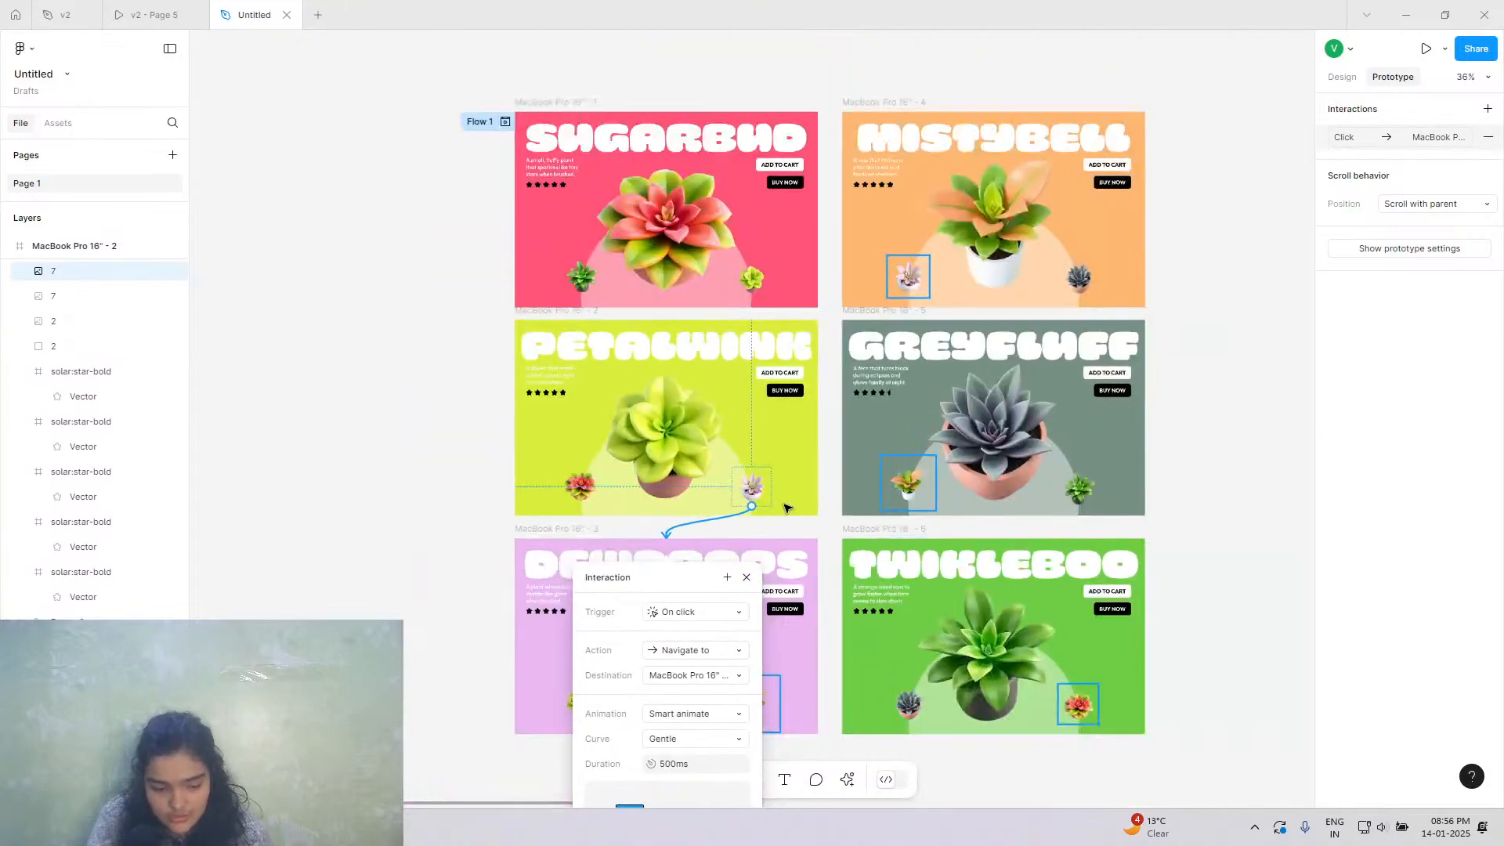
left_click(795, 597)
left_click(710, 572)
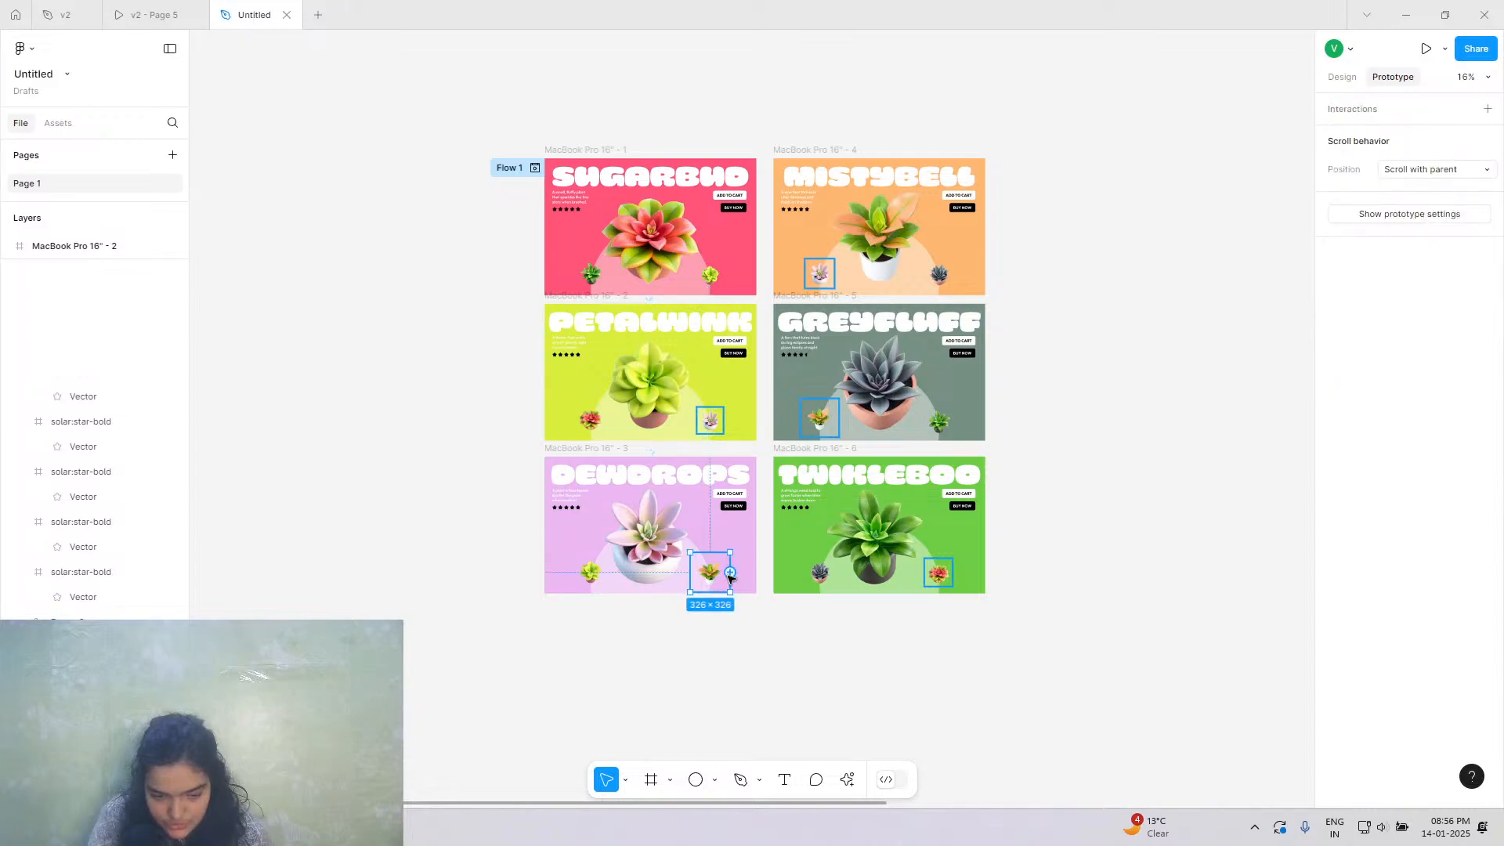
left_click_drag(731, 571, 866, 276)
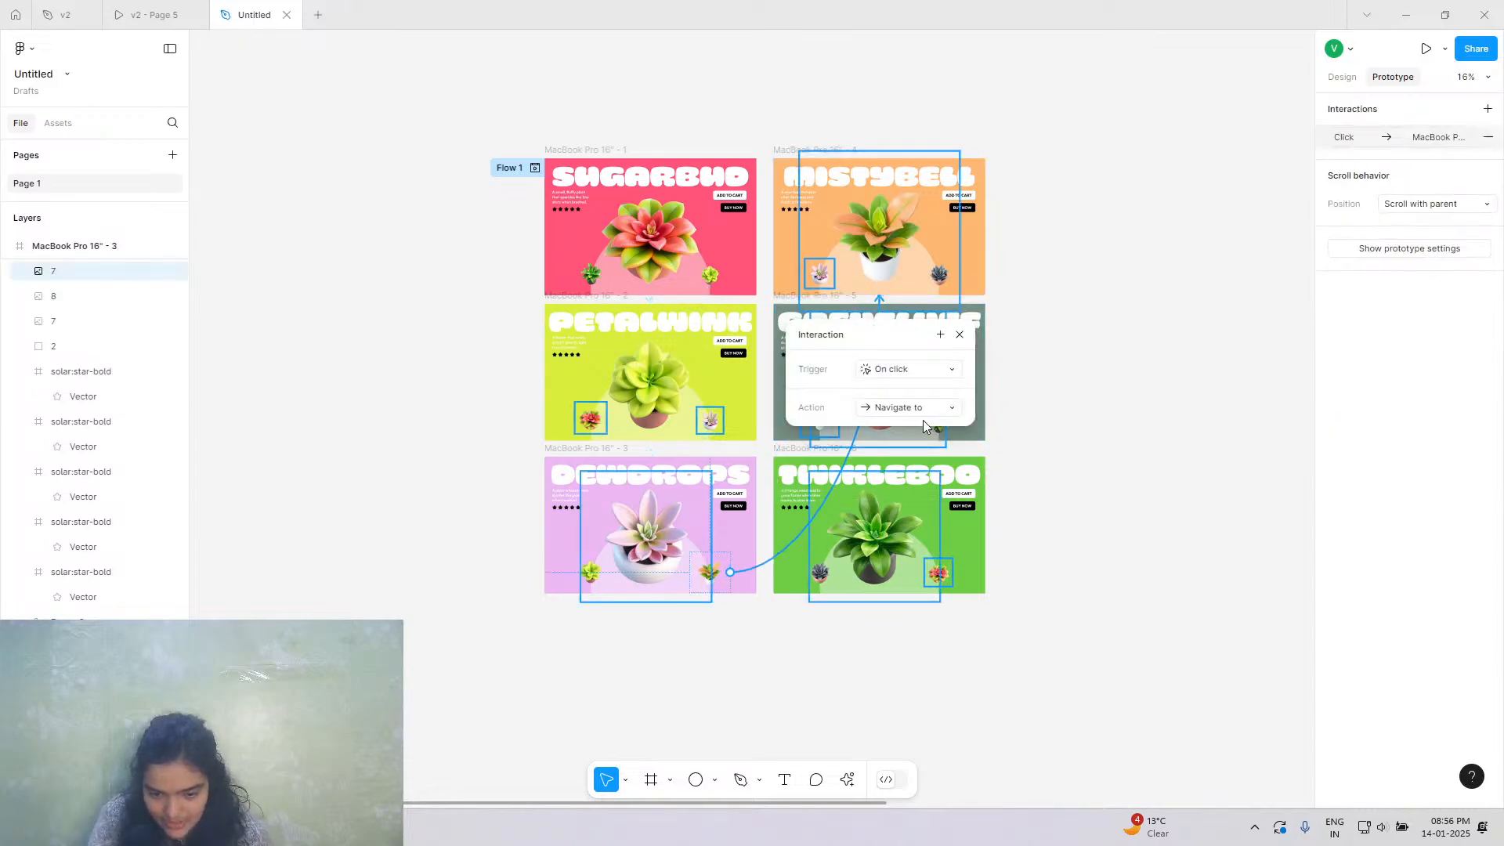
Link the small grey plant in MISTYBELL to the GREYFLUFF frame and the small green plant in GREYFLUFF to the TWIKLEBOO frame.
left_click(940, 278)
left_click_drag(944, 293, 929, 421)
left_click(1059, 435)
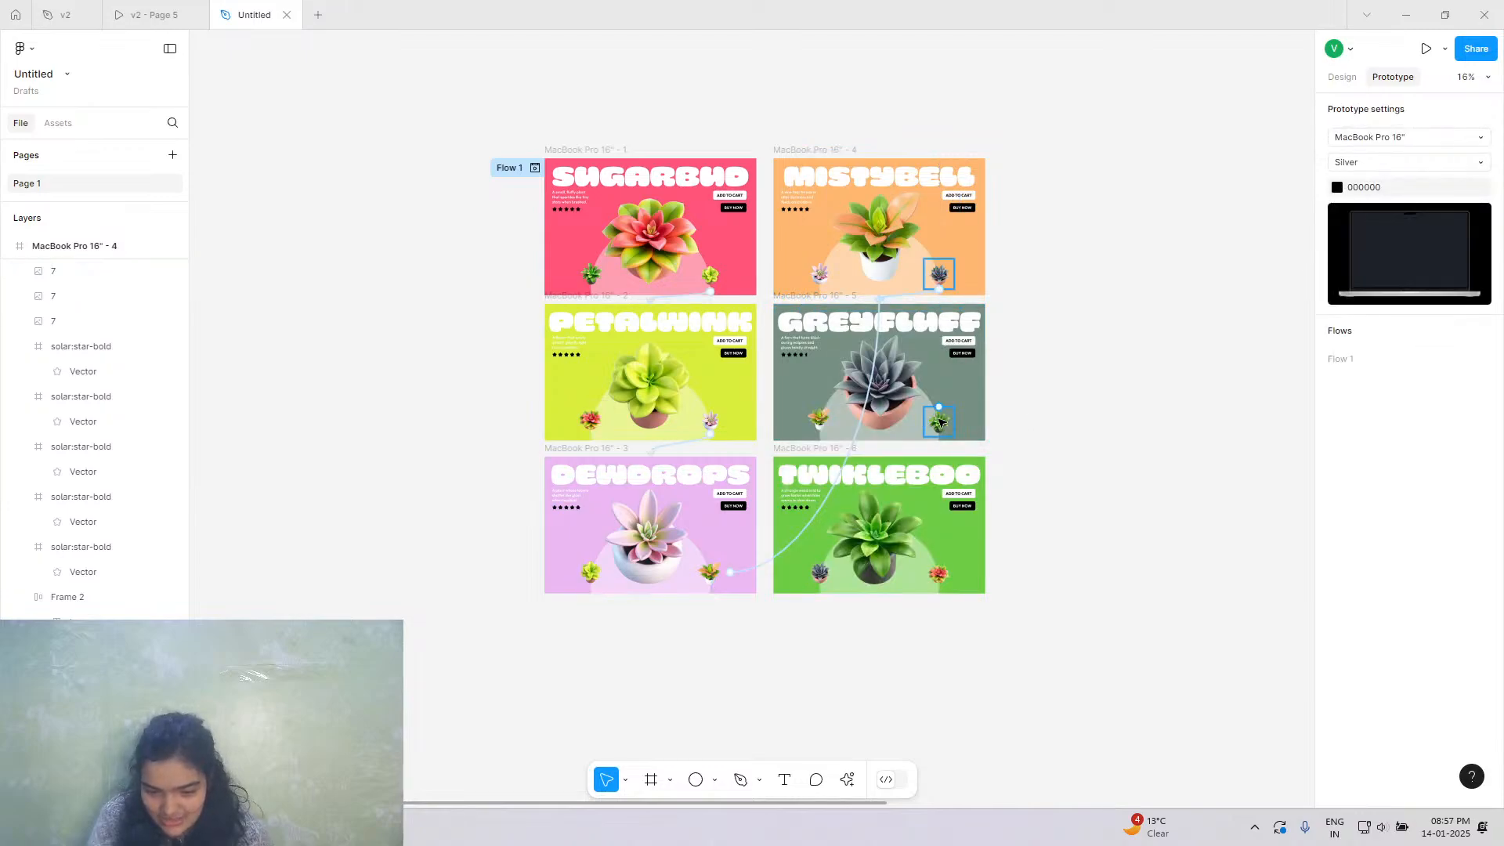
left_click(938, 421)
left_click_drag(938, 407, 868, 480)
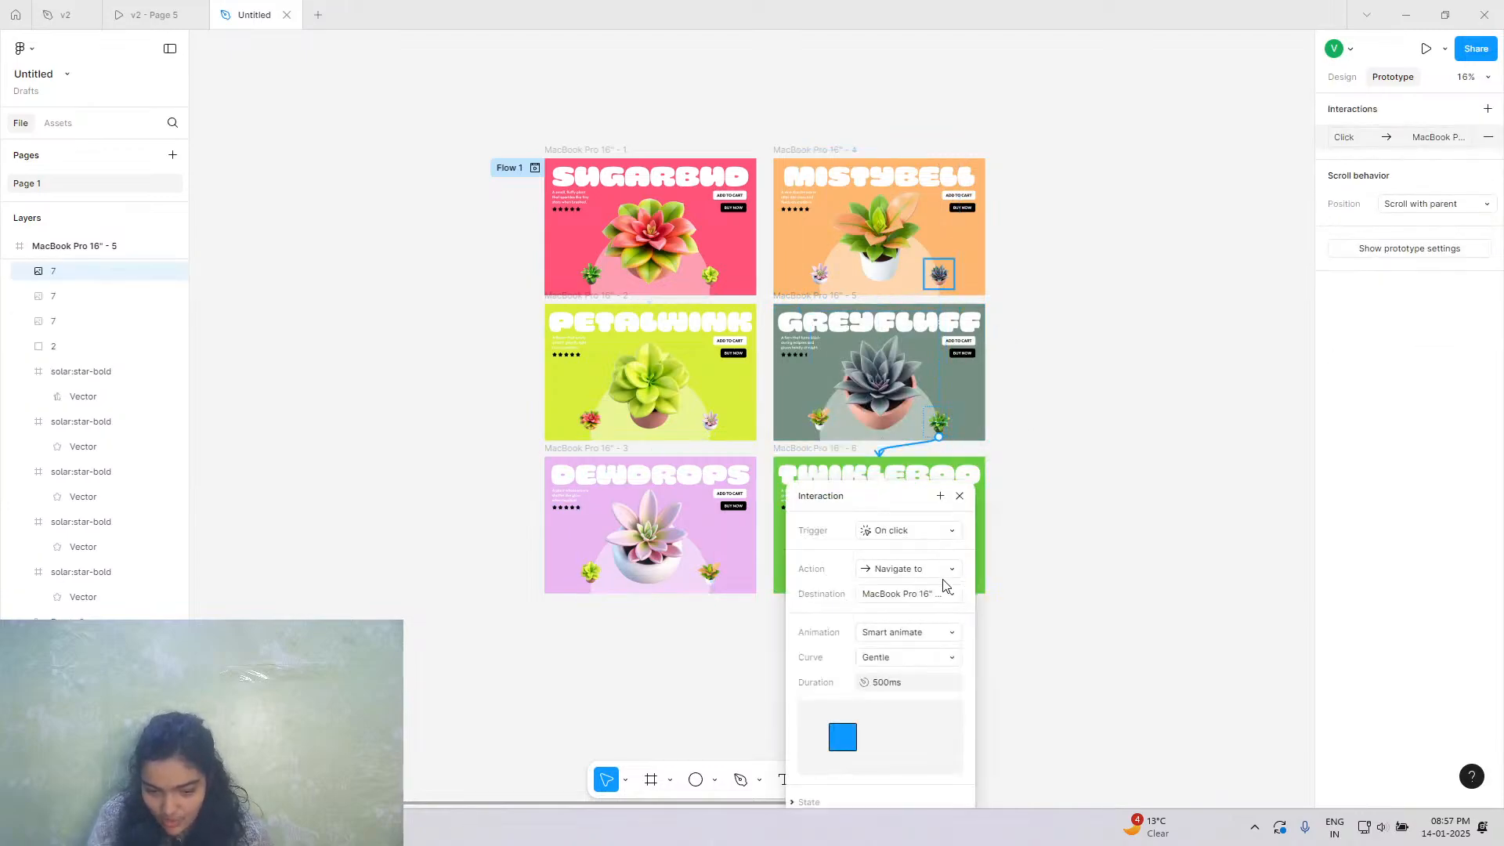
key("Escape")
Link the small red plant in TWIKLEBOO to the SUGARBUD frame and the small dark green plant in SUGARBUD to the TWIKLEBOO frame.
left_click(954, 573)
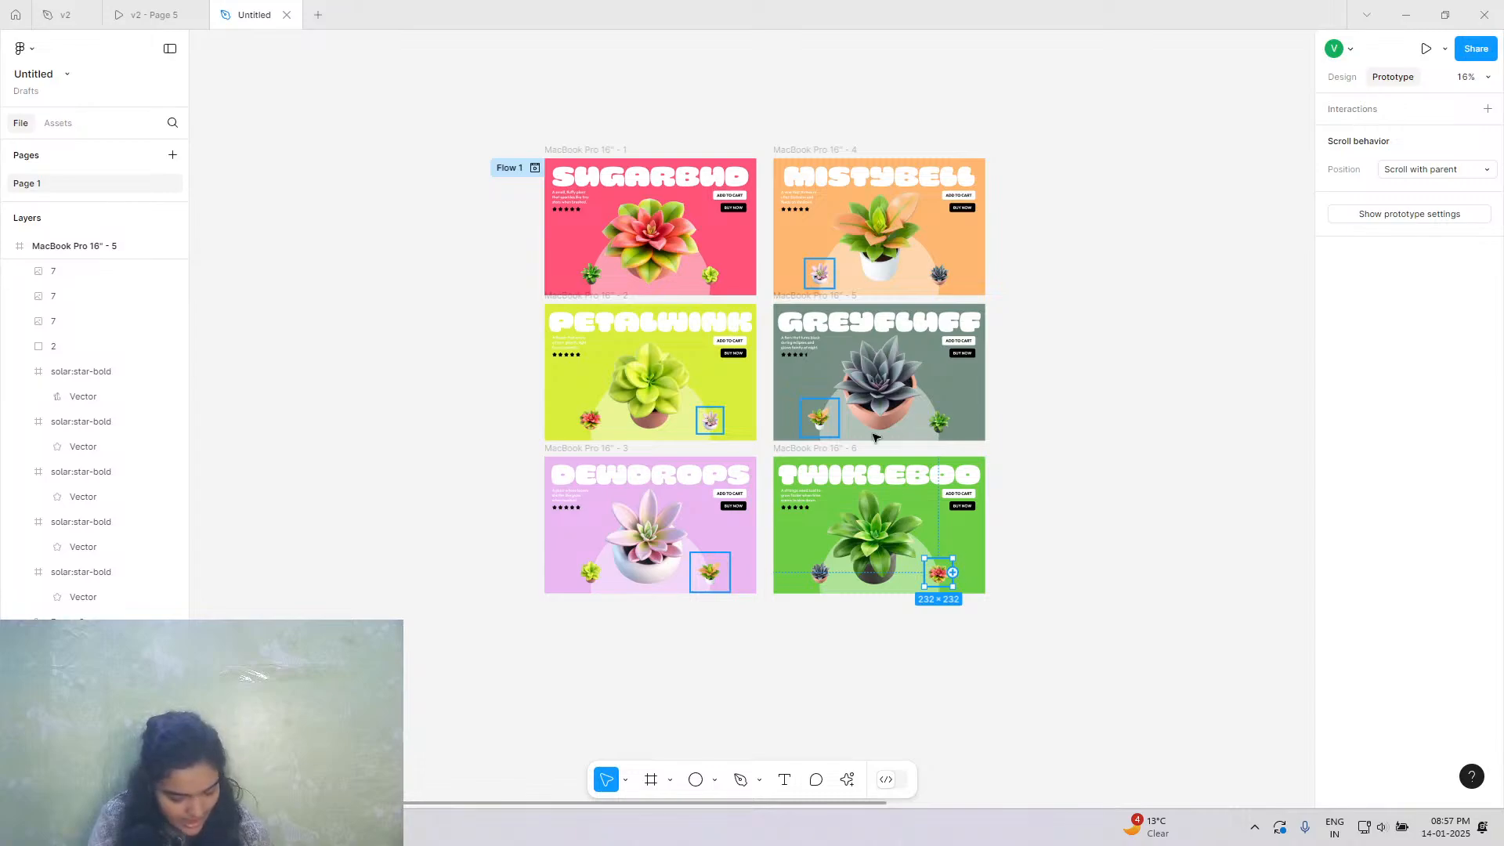
left_click_drag(954, 572, 636, 272)
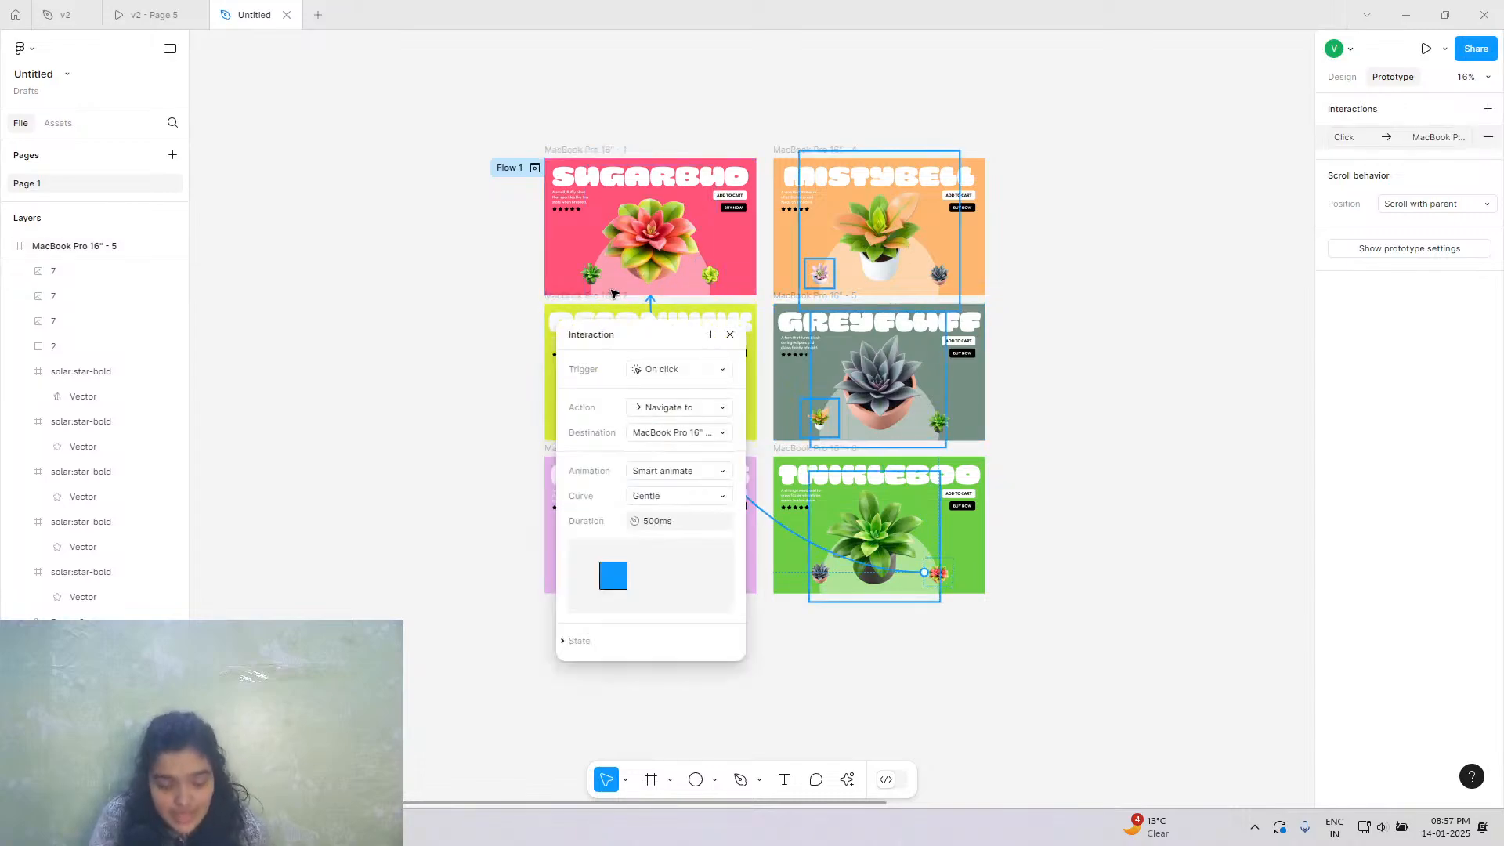
scroll(486, 289, "up", 5)
scroll(487, 286, "up", 1)
scroll(487, 285, "right", 2)
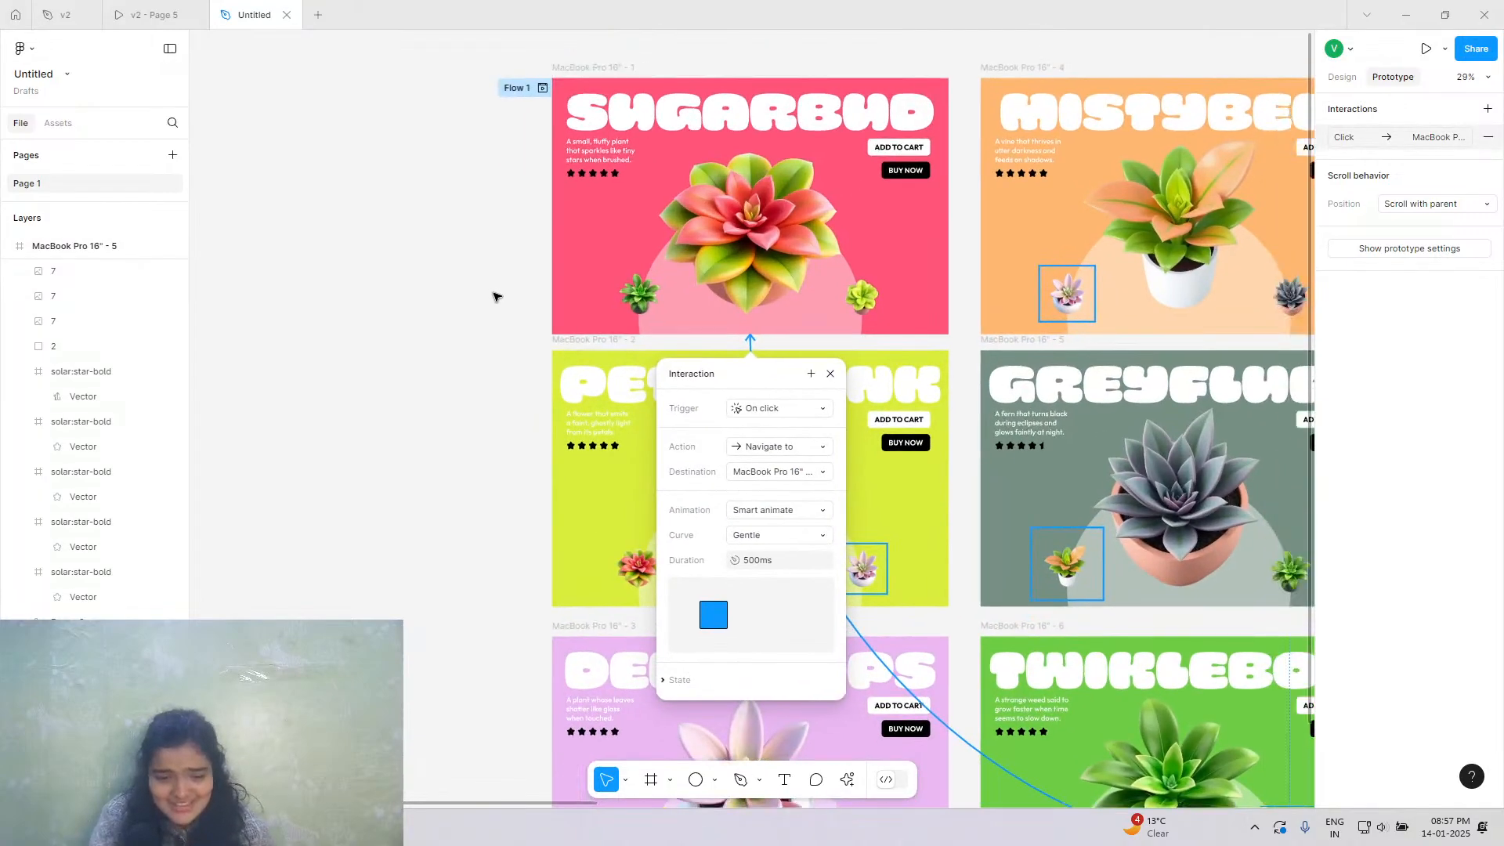
left_click(556, 304)
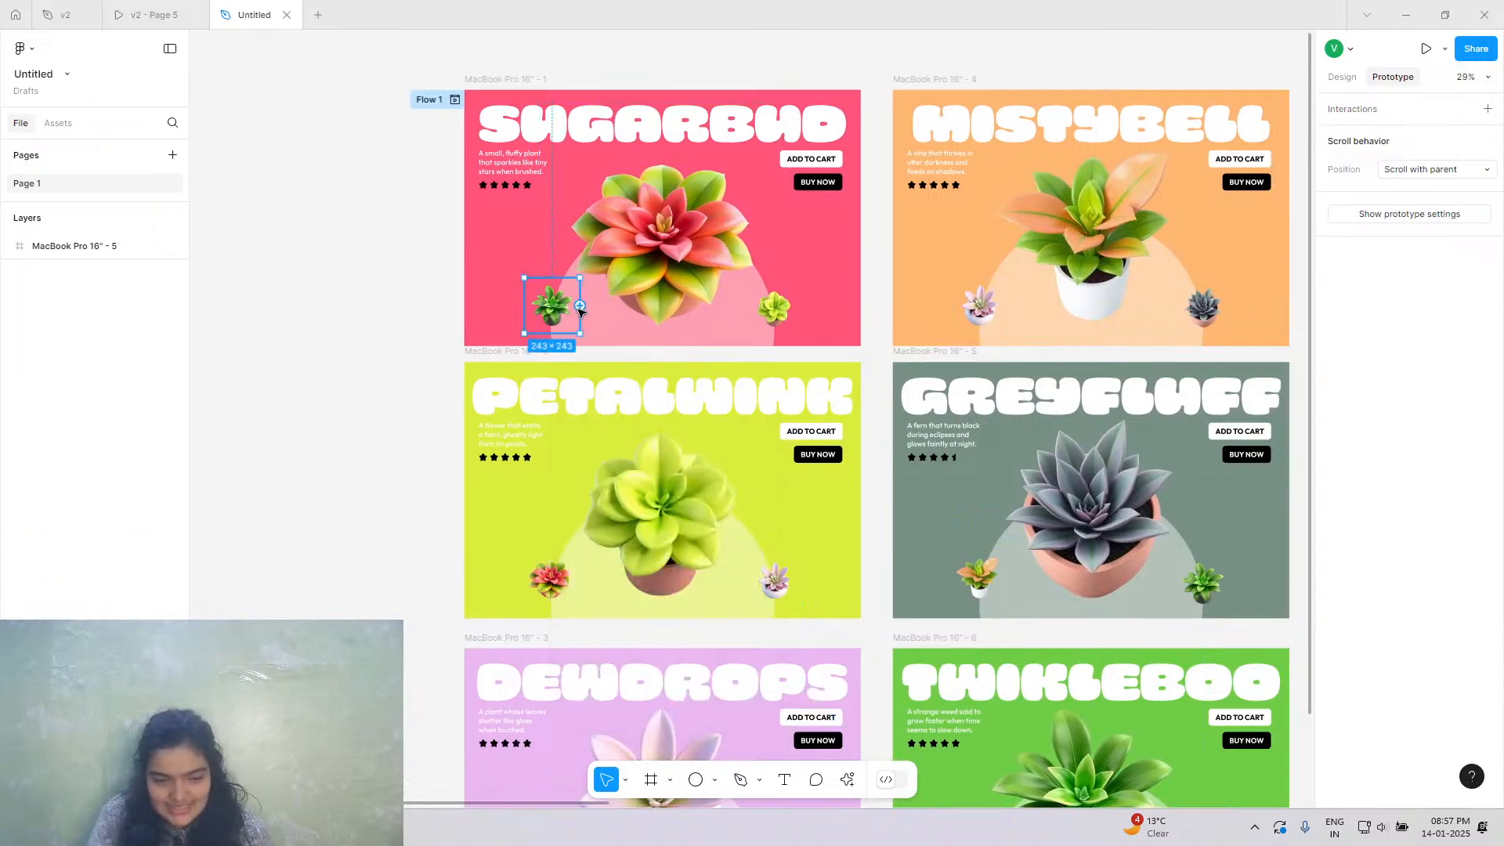
left_click_drag(524, 307, 1091, 674)
Link the small red plant in PETALWINK back to the SUGARBUD frame with an on-click Smart animate interaction.
left_click(546, 578)
left_click_drag(521, 565, 542, 285)
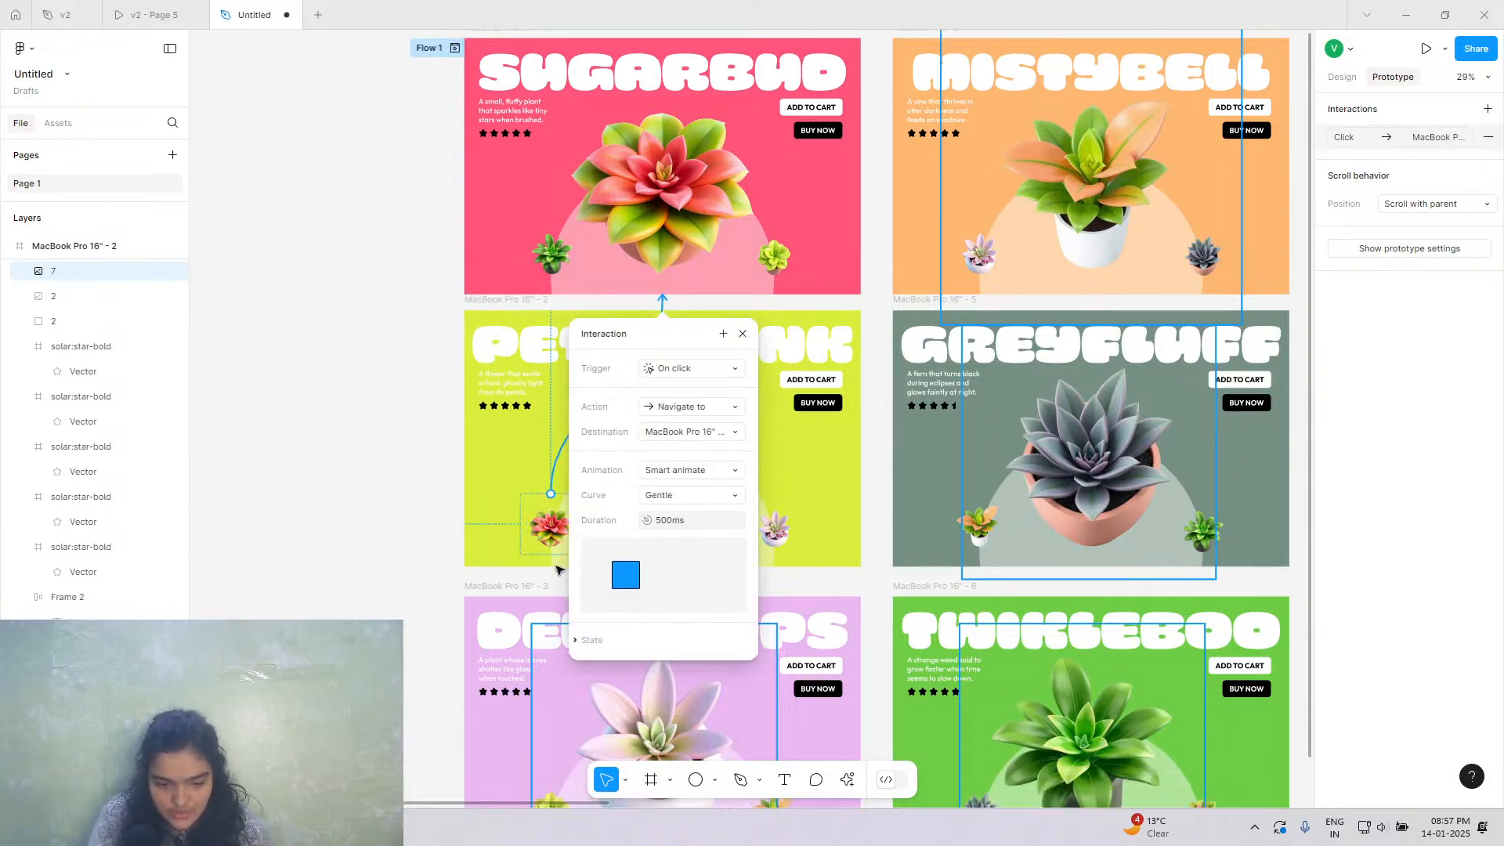
left_click(423, 644)
scroll(439, 647, "down", 1)
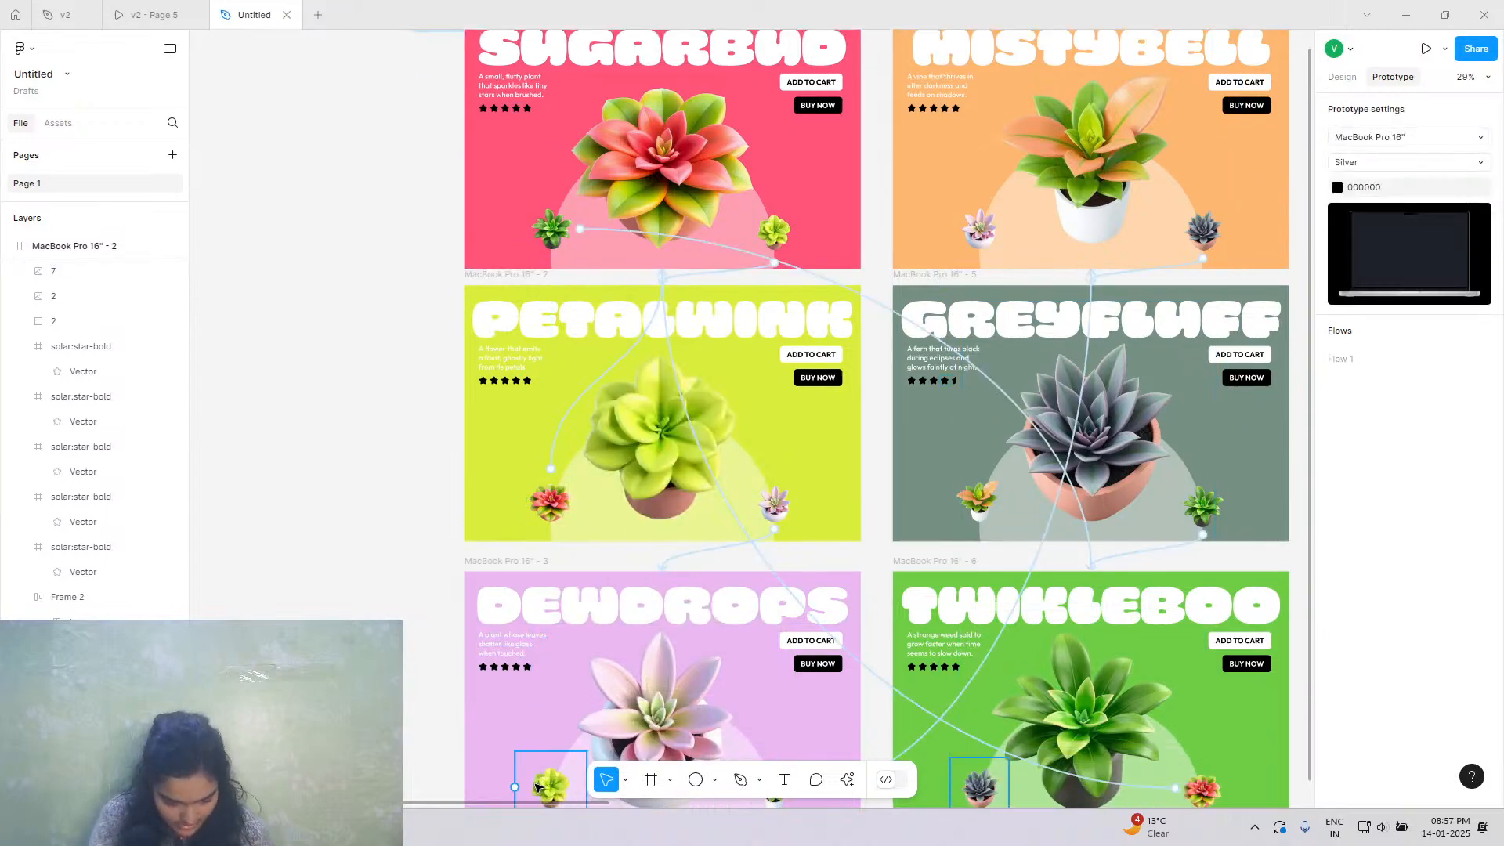
Link the small lime plant in DEWDROPS to the PETALWINK frame and the small pink plant in MISTYBELL to the DEWDROPS frame.
left_click(536, 786)
left_click_drag(514, 788, 613, 454)
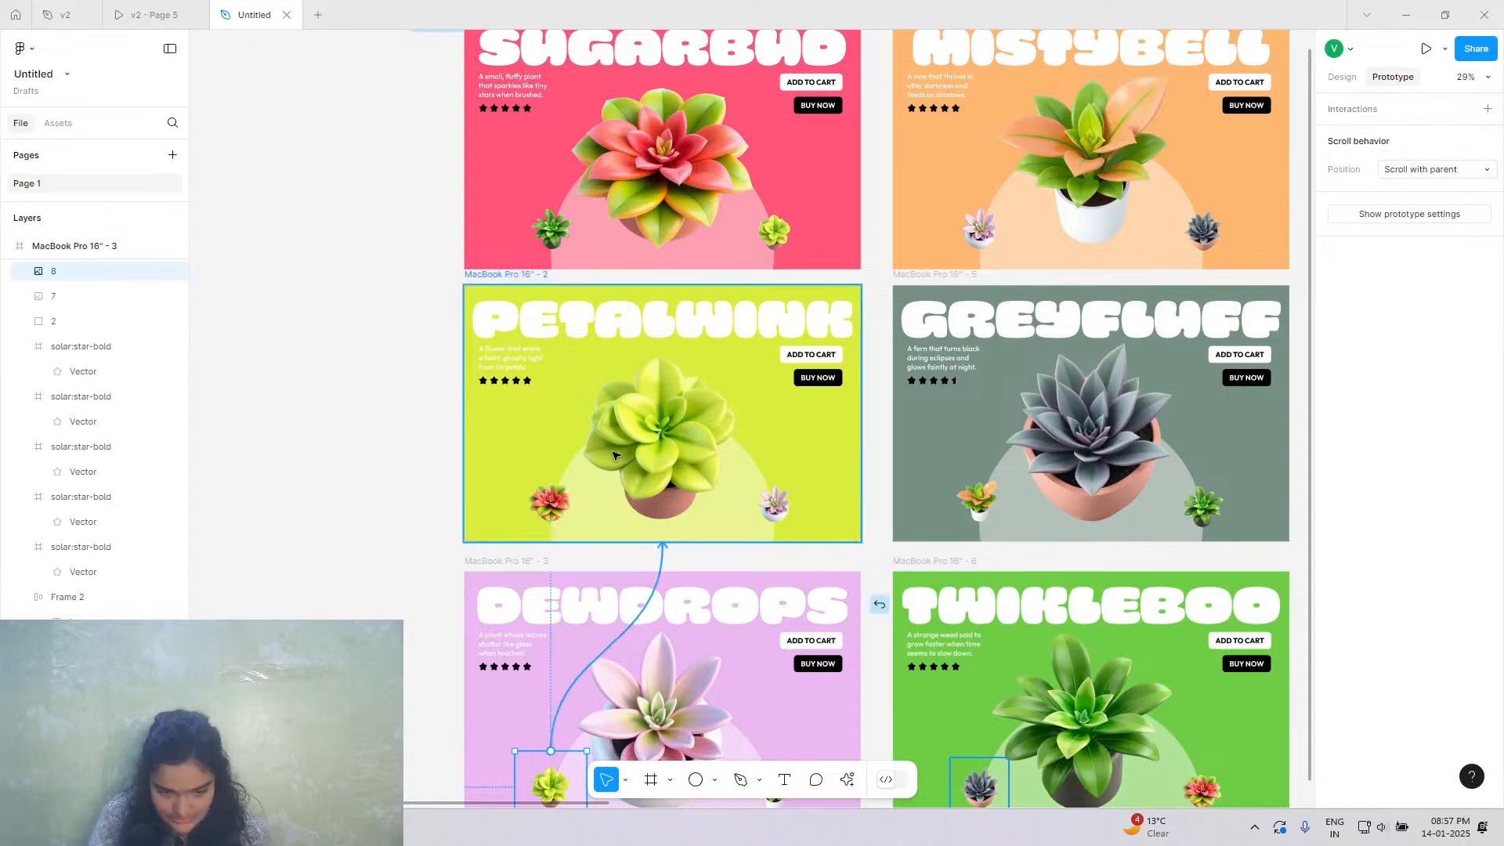
left_click(981, 236)
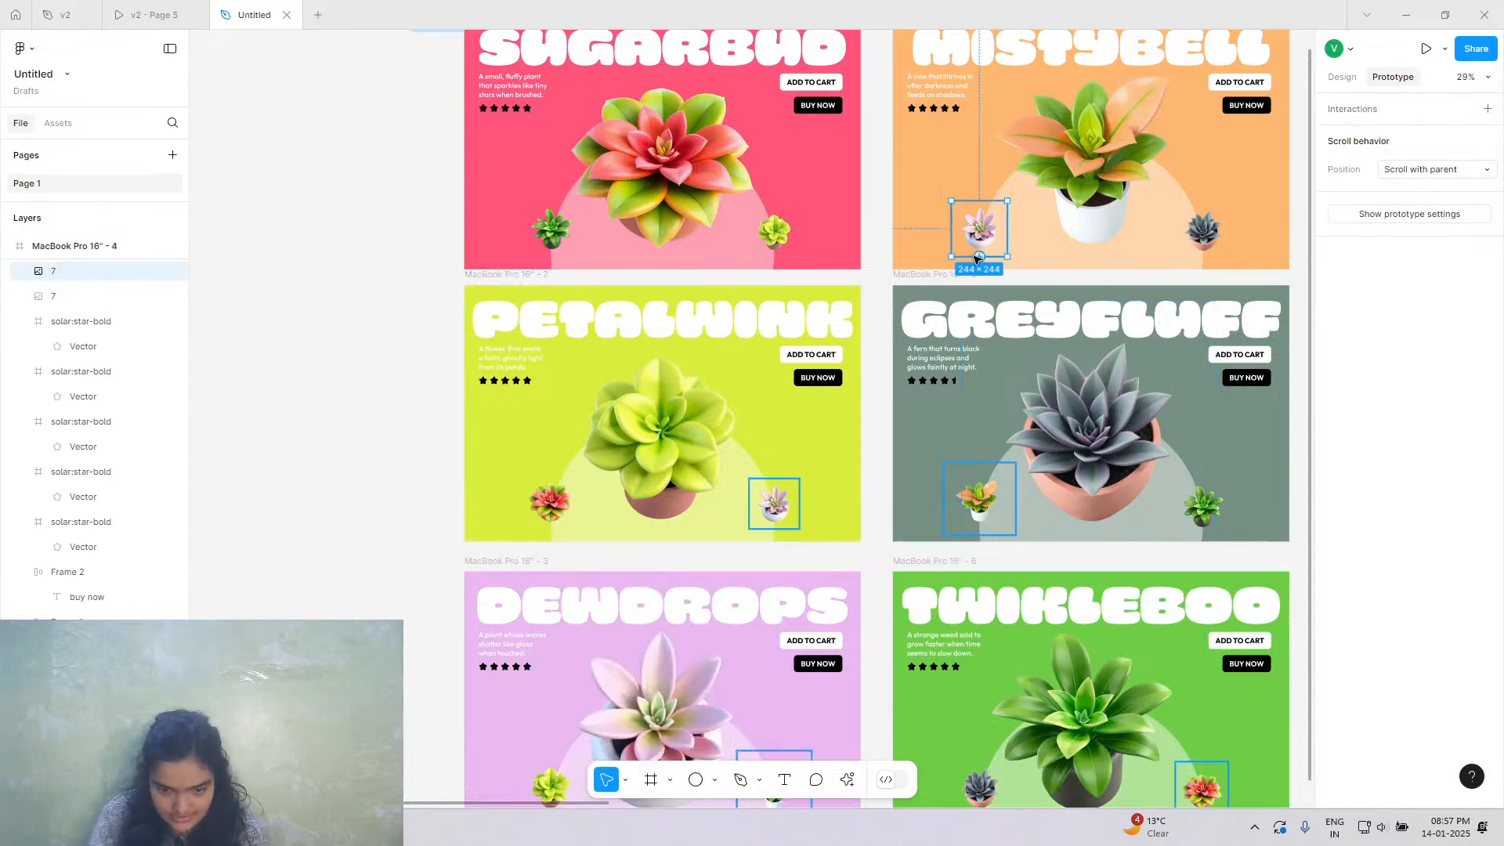
left_click_drag(951, 229, 611, 776)
left_click_drag(774, 608, 774, 607)
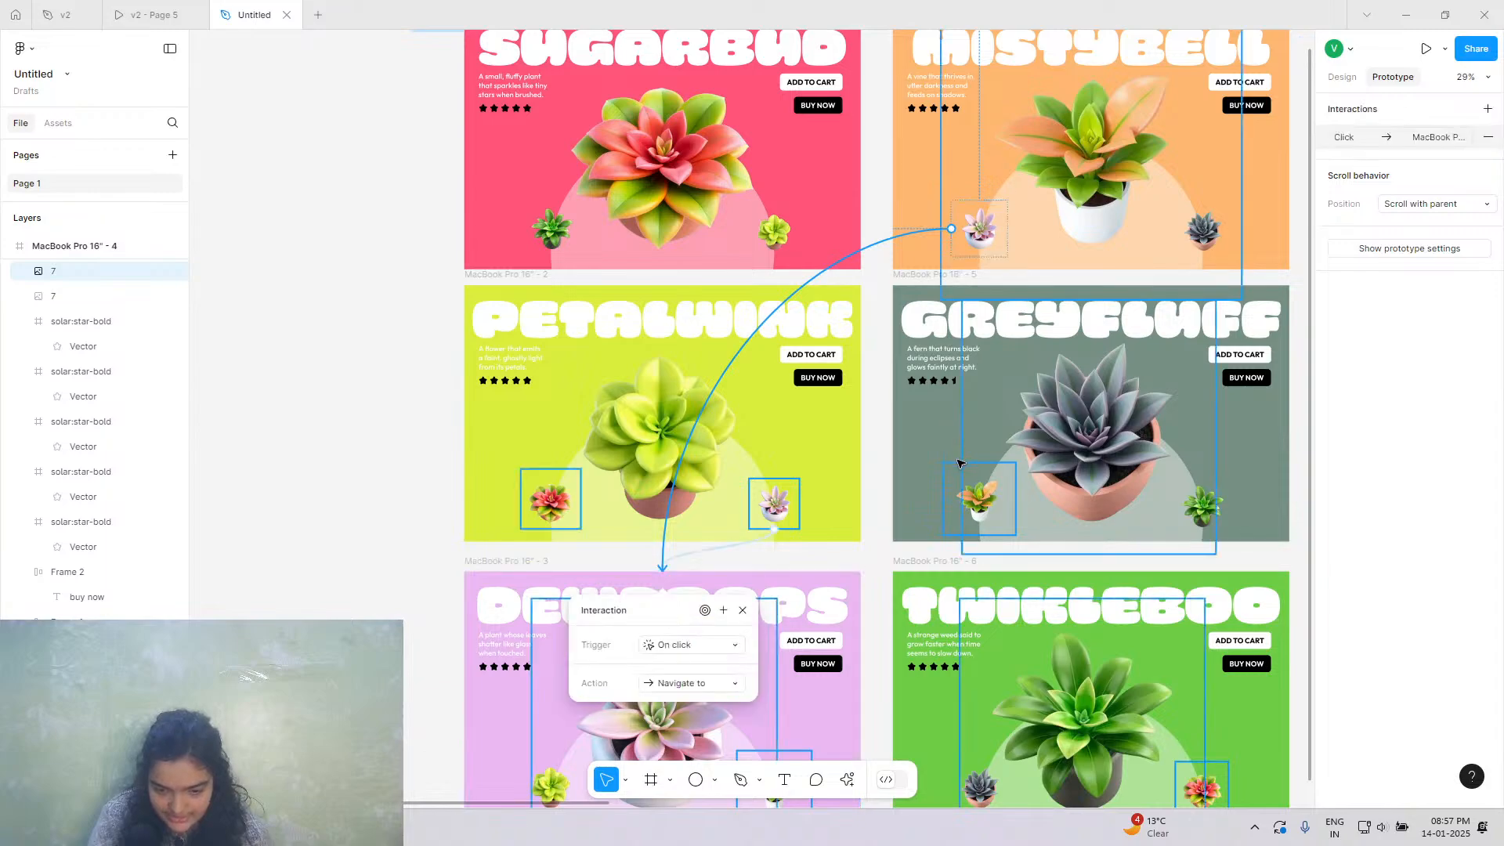
Link the small orange plant in GREYFLUFF to the MISTYBELL frame and the small grey plant in TWIKLEBOO to the GREYFLUFF frame.
left_click(974, 501)
left_click_drag(944, 500, 917, 244)
scroll(1009, 427, "down", 3)
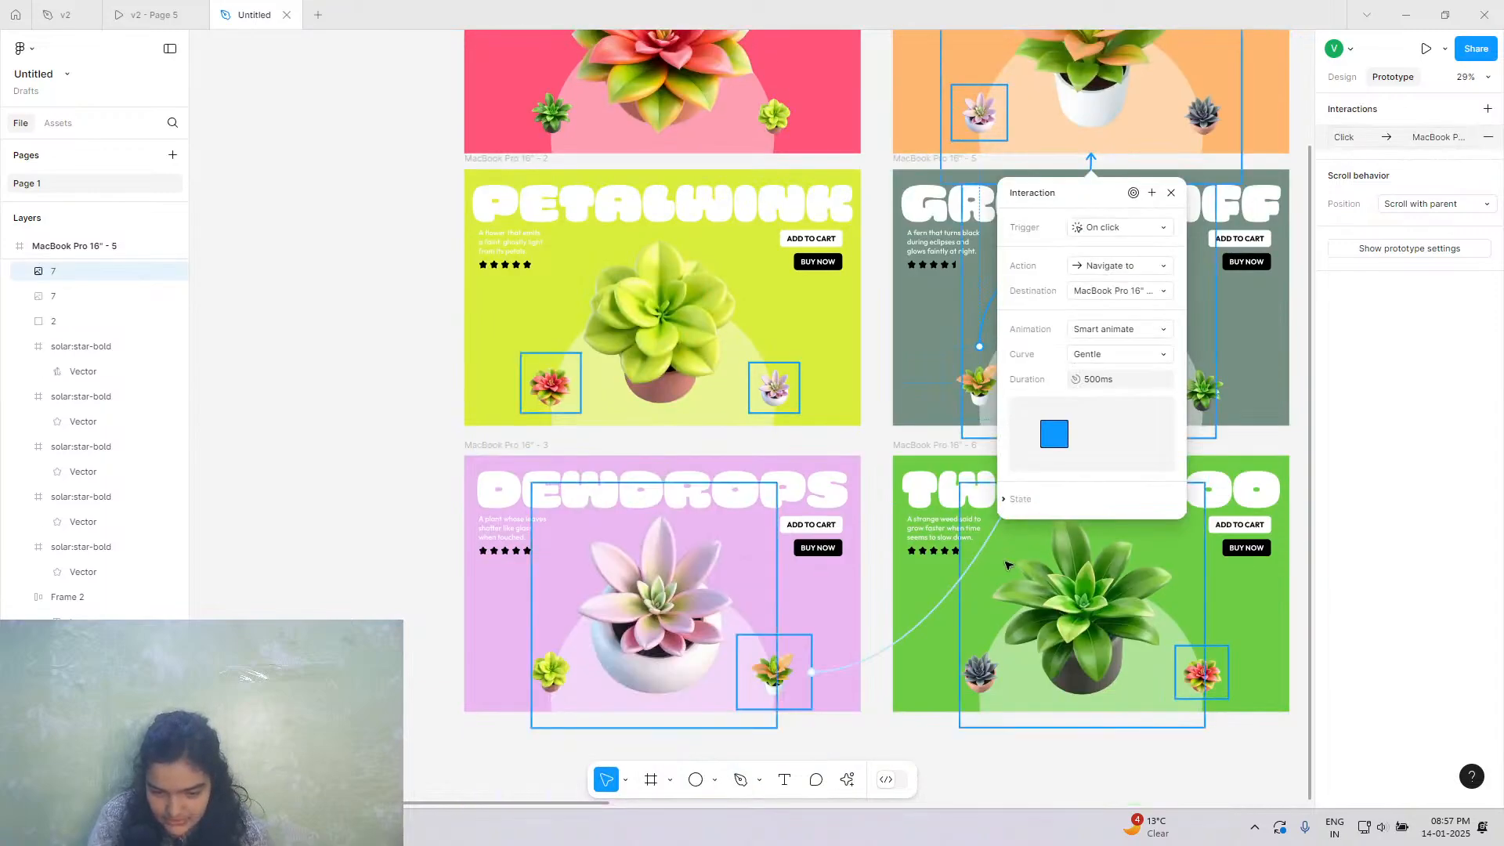
left_click(982, 639)
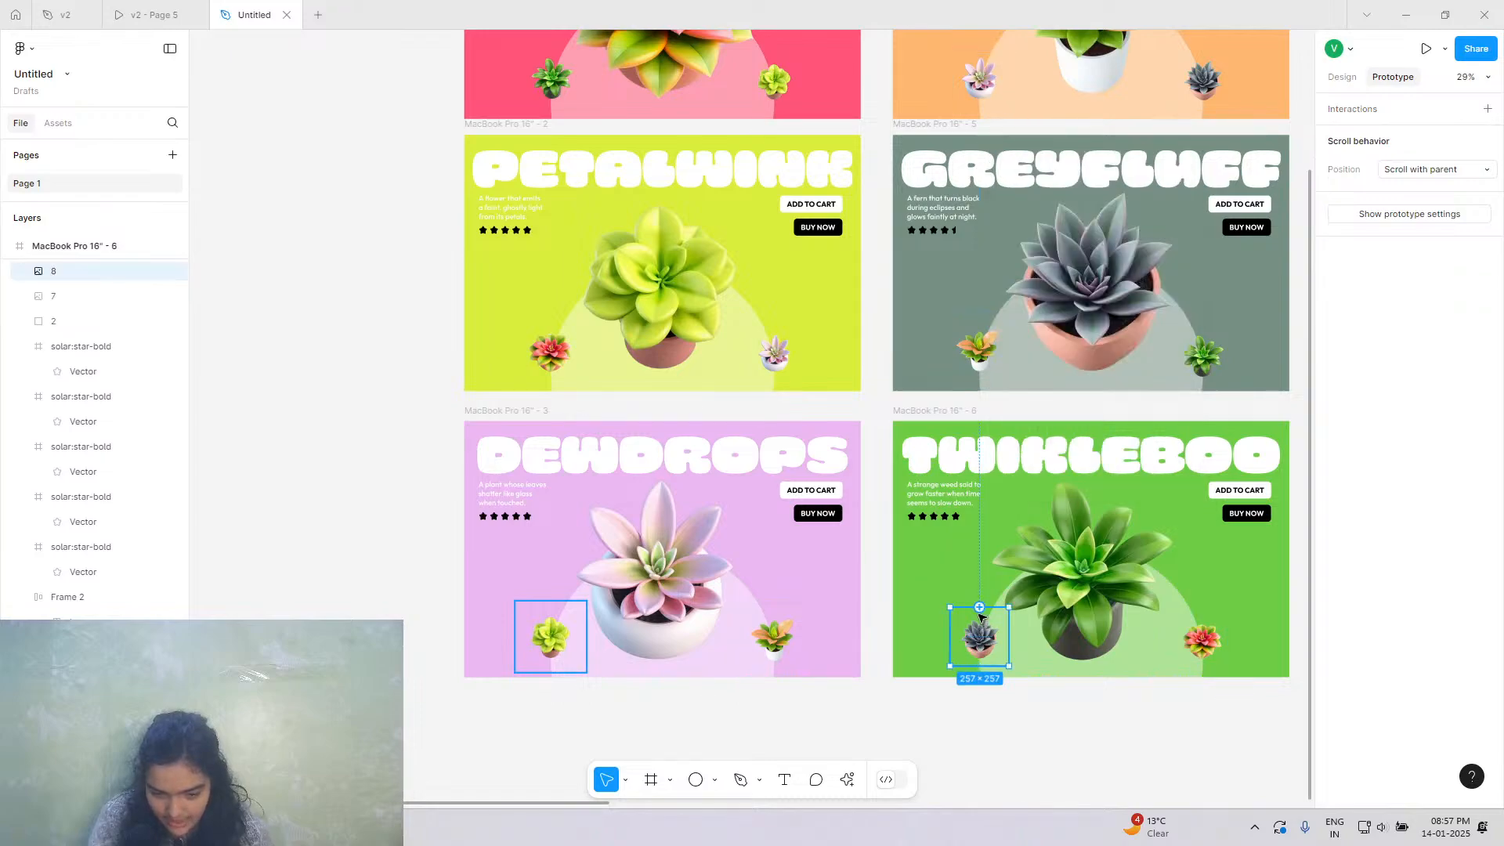
left_click_drag(979, 607, 1089, 352)
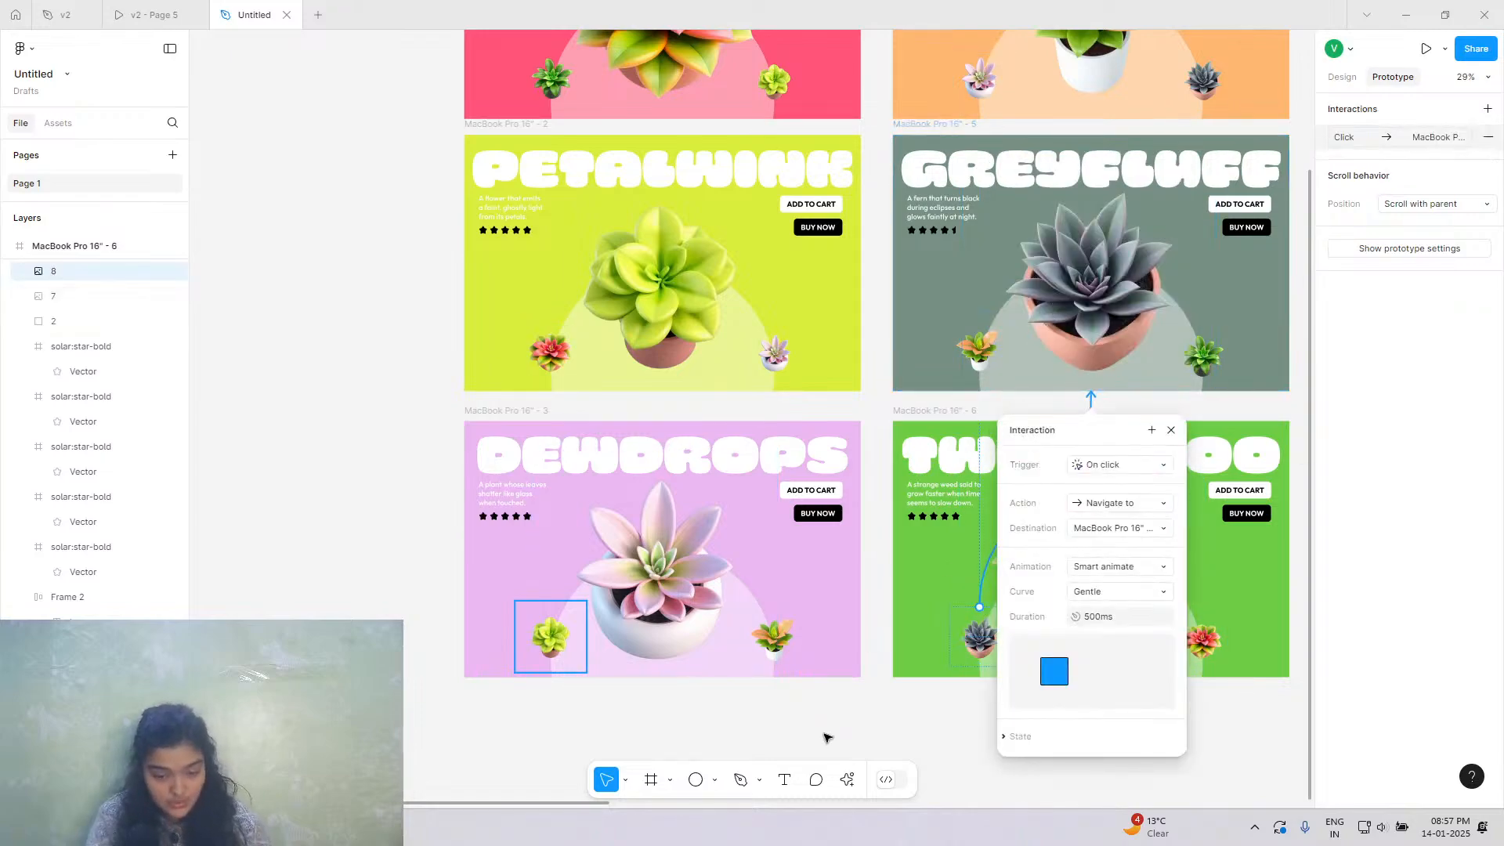
Return to the design settings and rename the small red plant's layer in the PETALWINK frame to 1.
left_click(1342, 77)
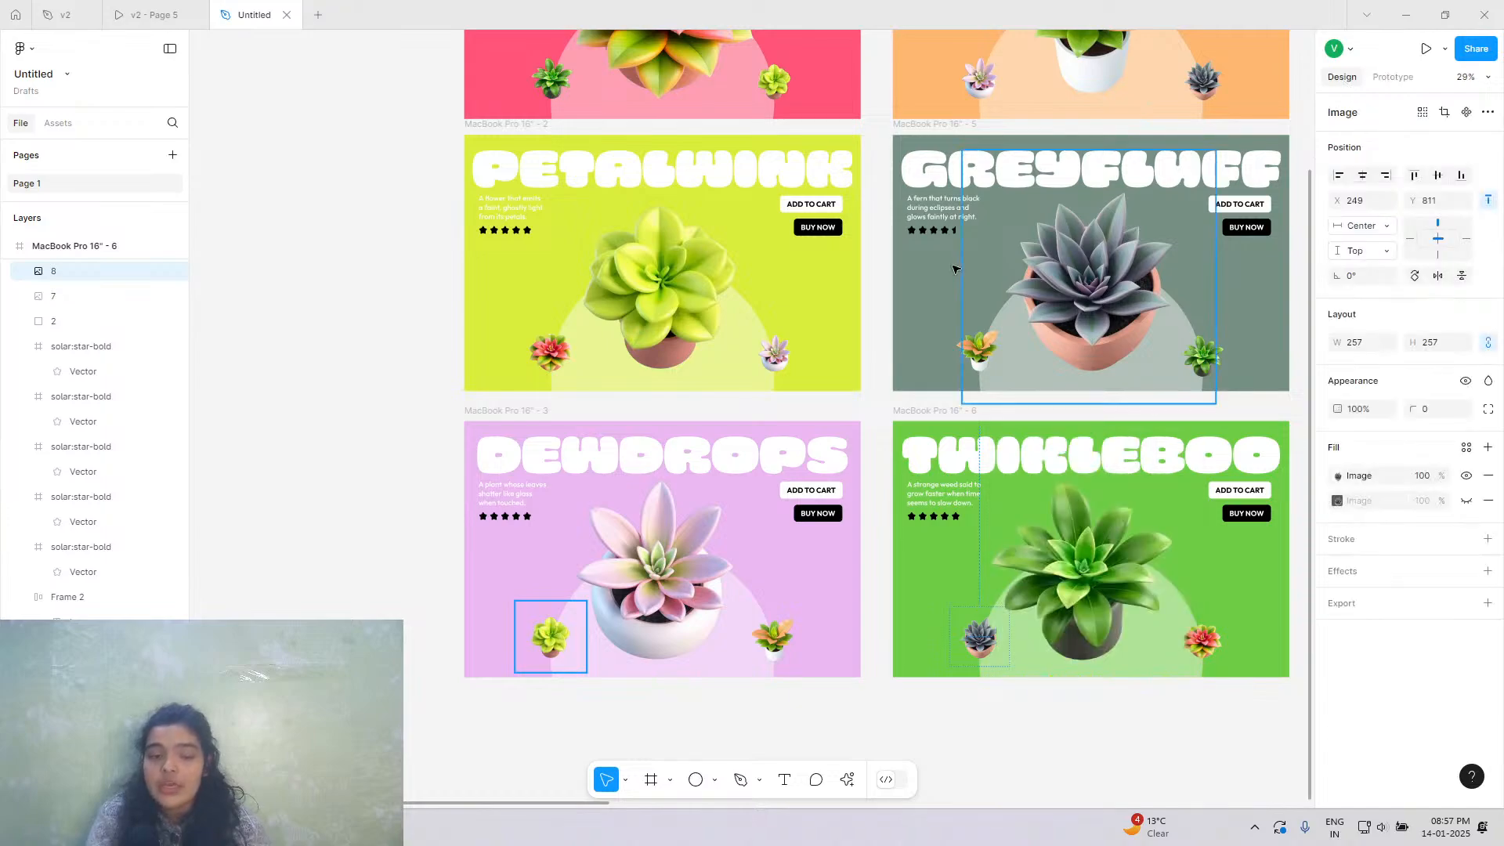
scroll(954, 269, "up", 3)
scroll(954, 268, "up", 1)
scroll(955, 269, "right", 1)
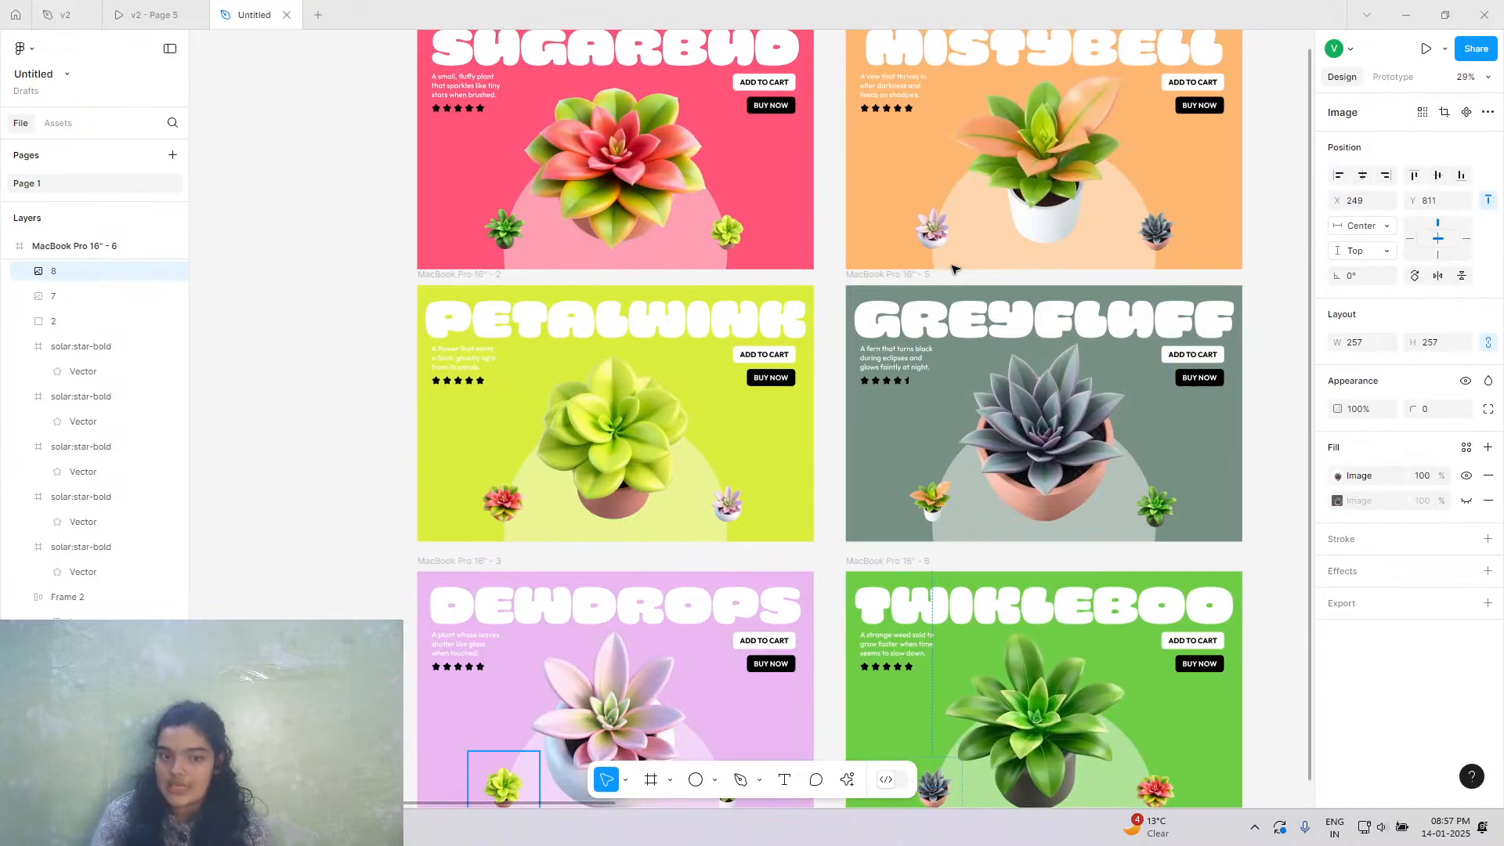
scroll(954, 269, "up", 1)
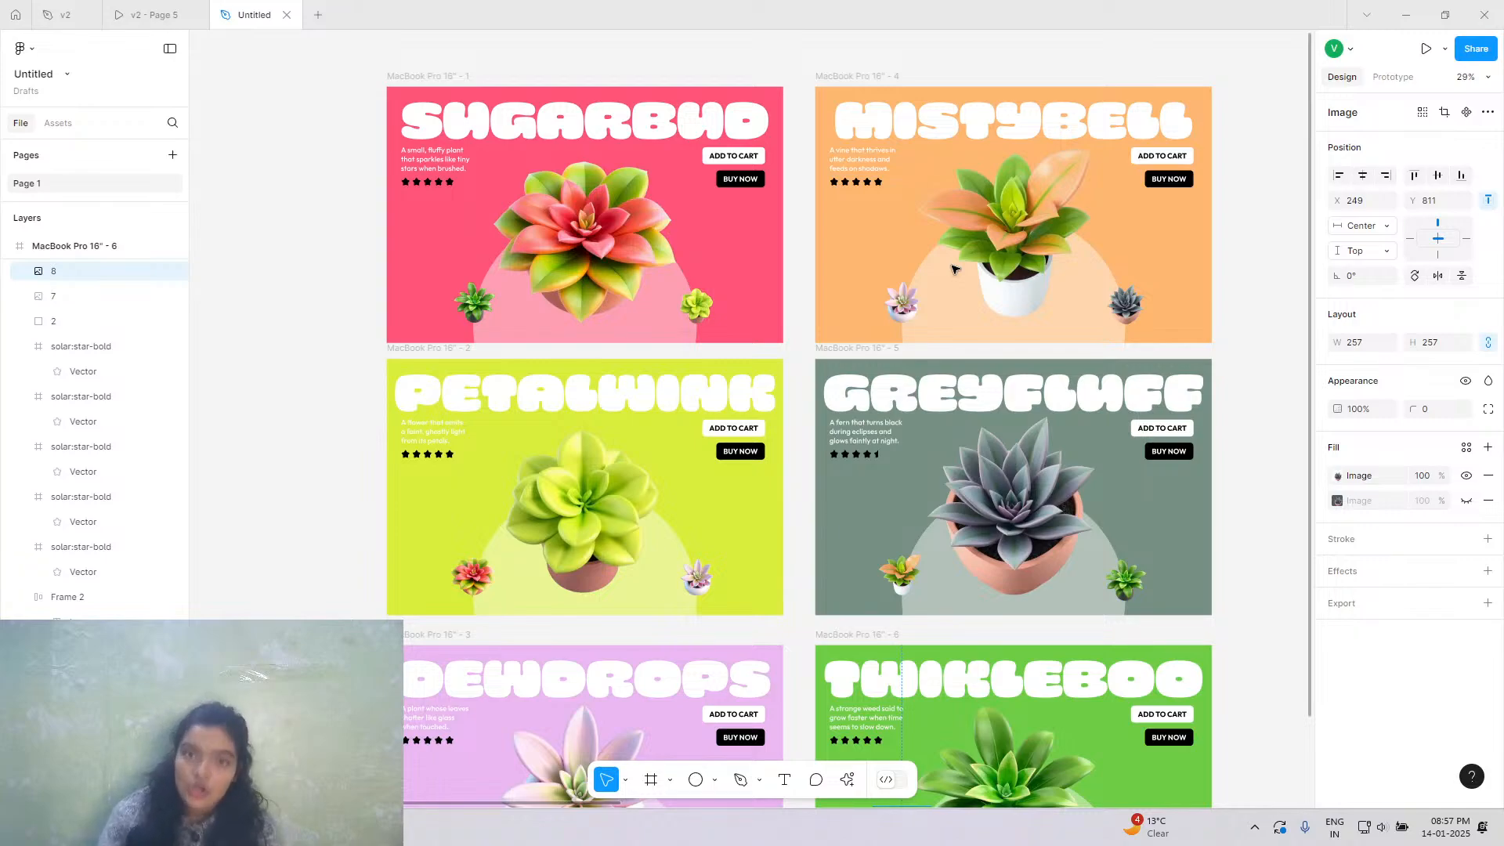
left_click(615, 225)
scroll(860, 693, "down", 2)
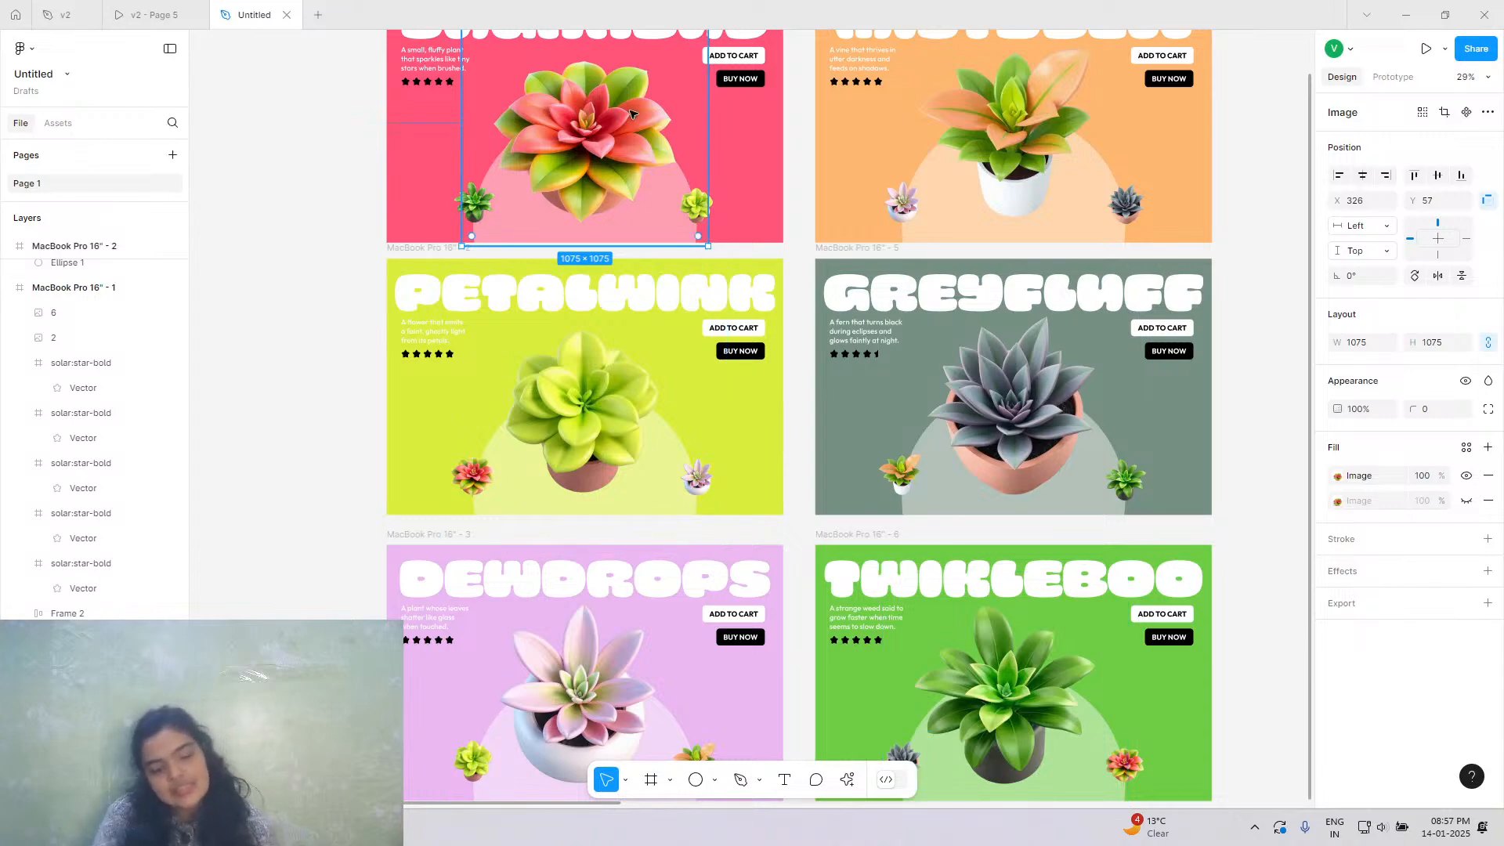
left_click(474, 473)
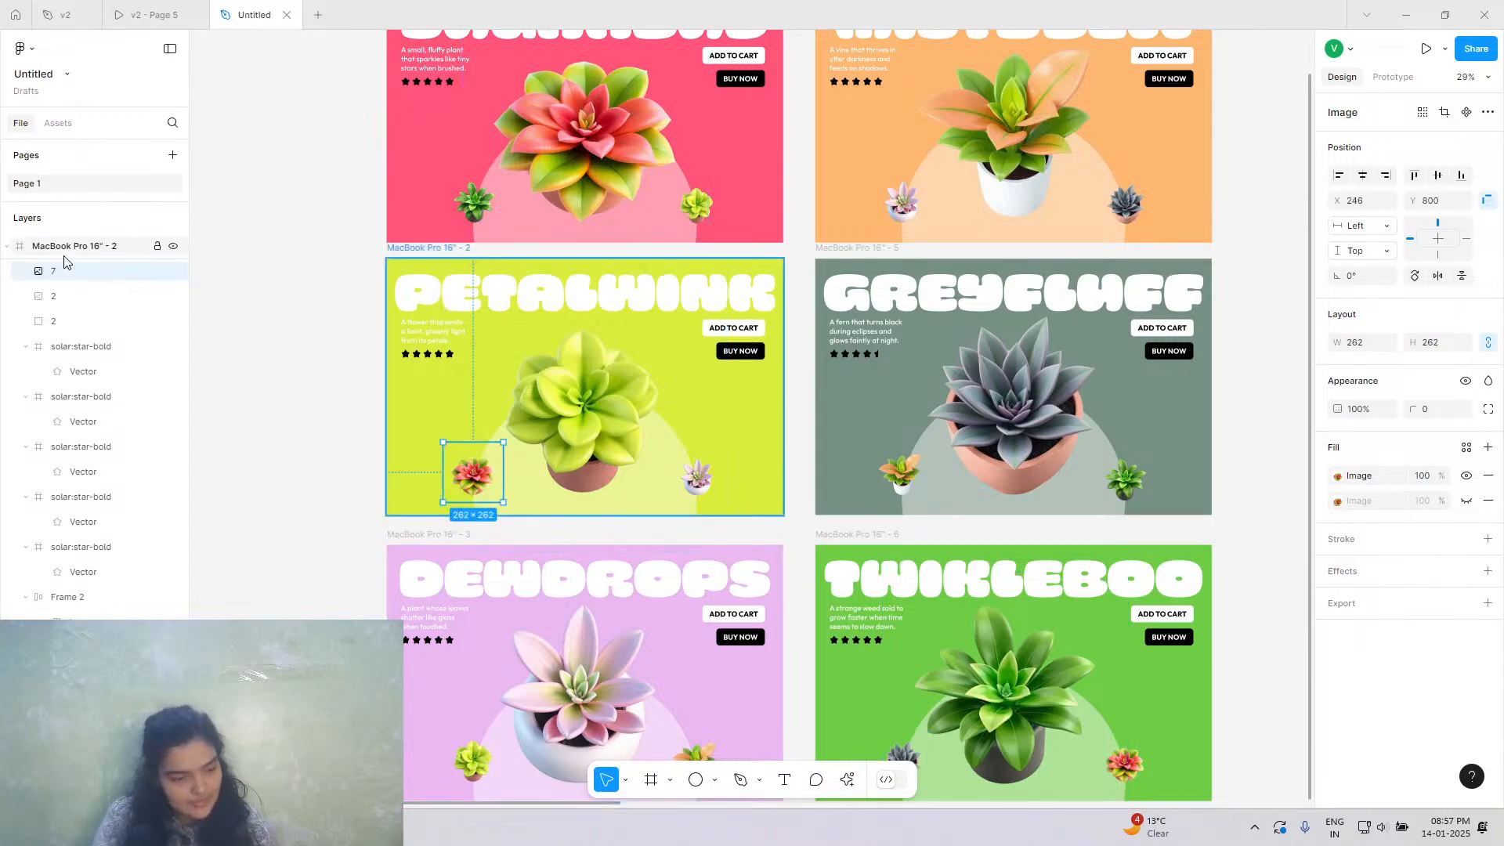
double_click(66, 279)
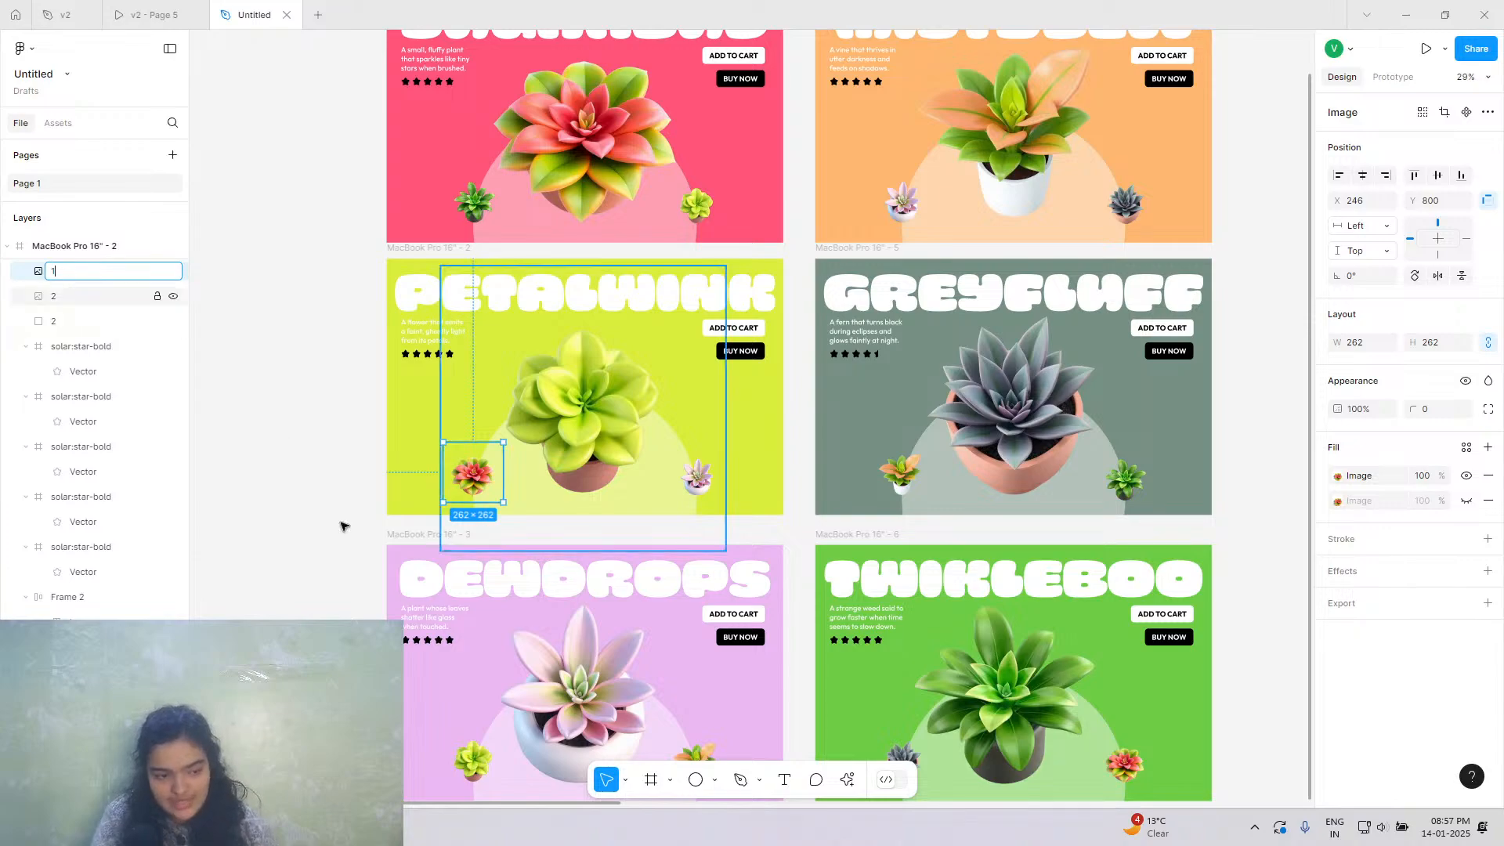
scroll(349, 530, "down", 2)
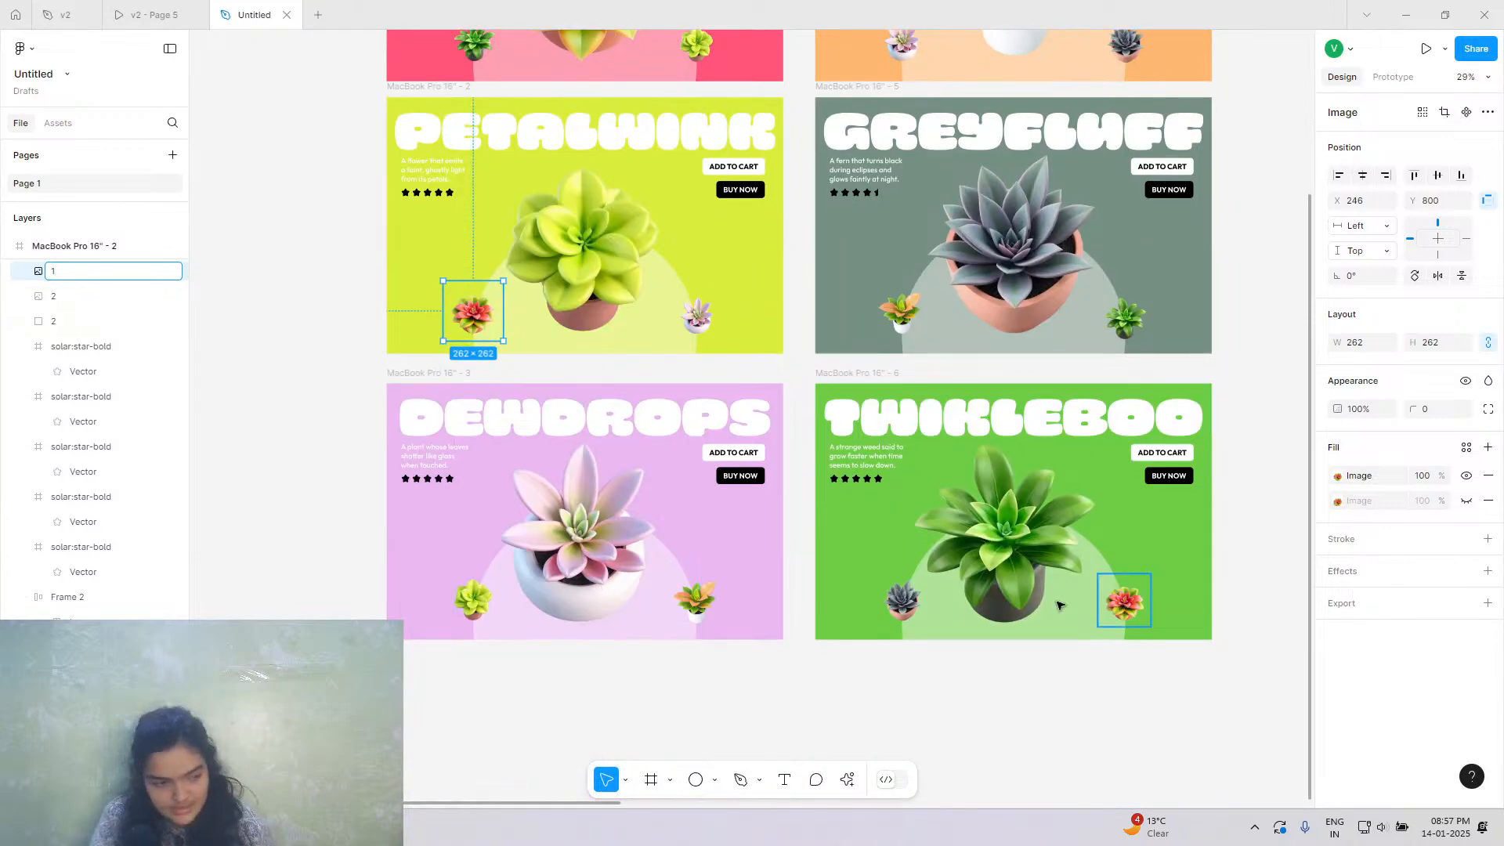
Rename the small red plant's layer in the TWIKLEBOO frame to 1.
left_click(1125, 601)
double_click(66, 270)
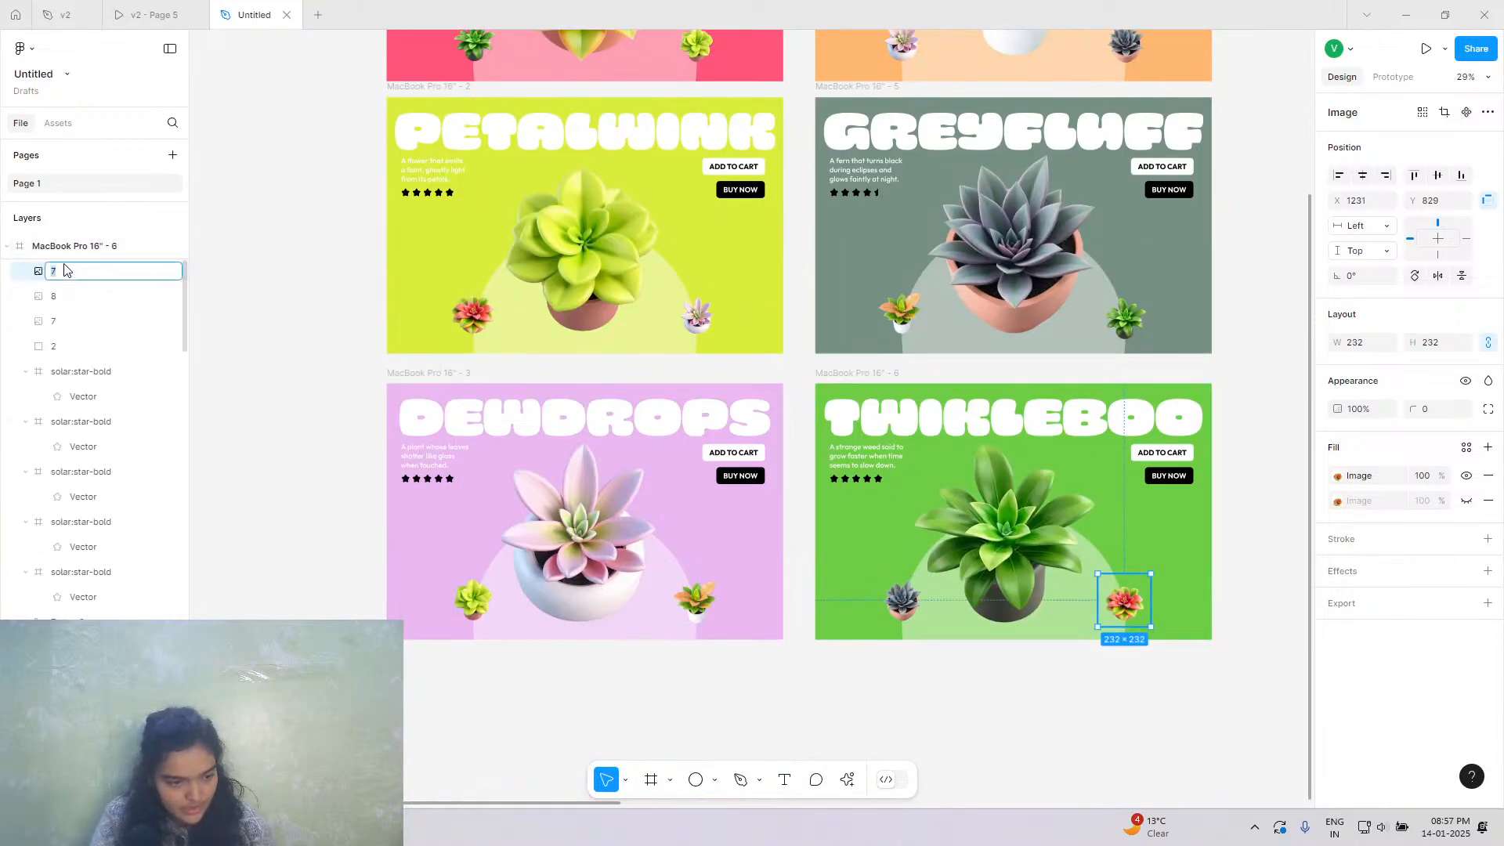
left_click(254, 263)
Switch to the v2 - Page 5 prototype preview and test the plant transitions between TWIKLEBOO and SUGARBUD.
left_click(123, 11)
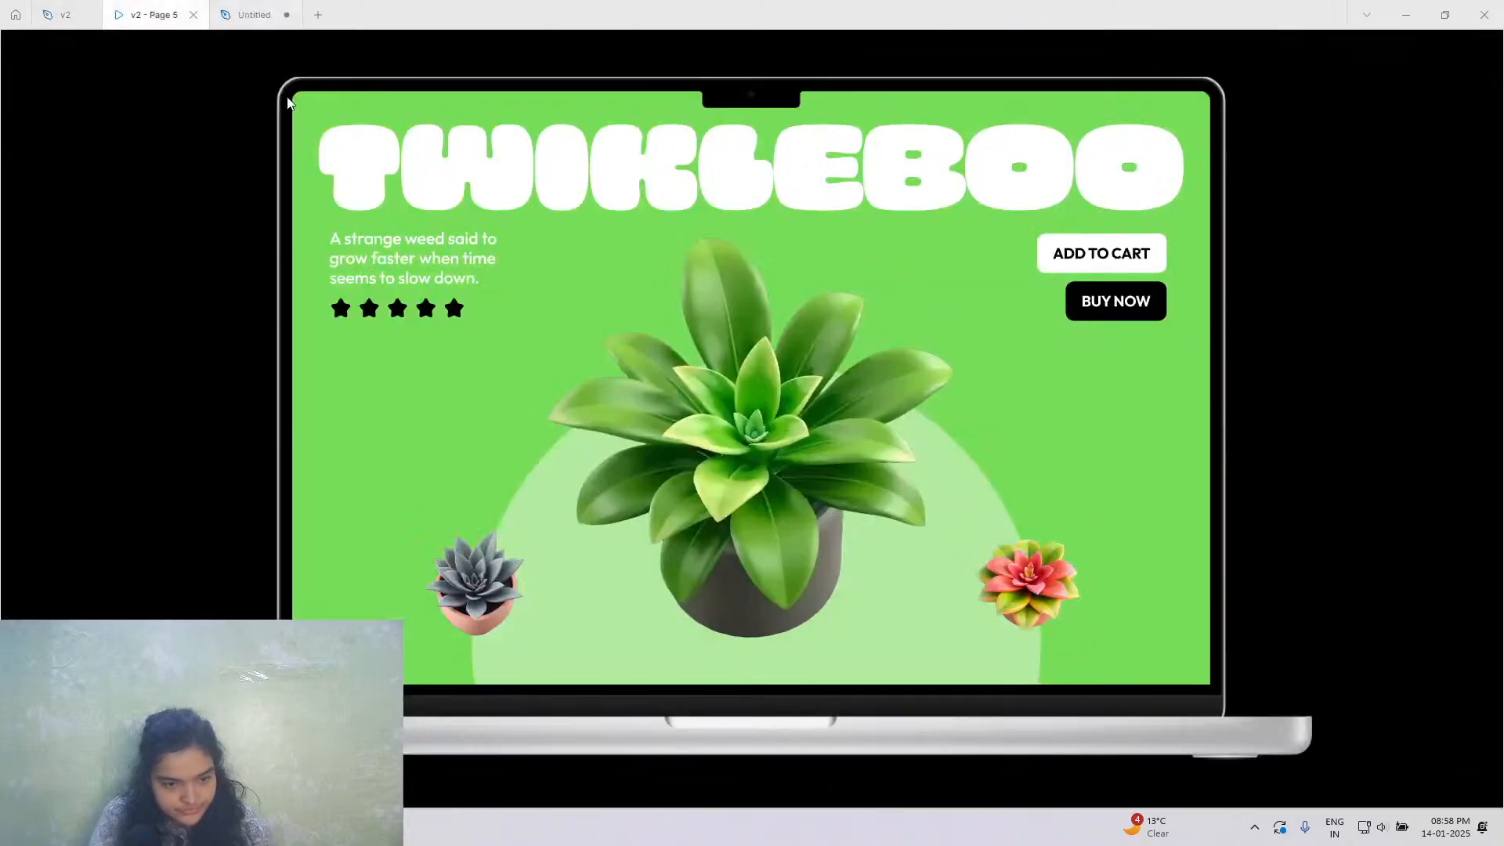
left_click(1062, 581)
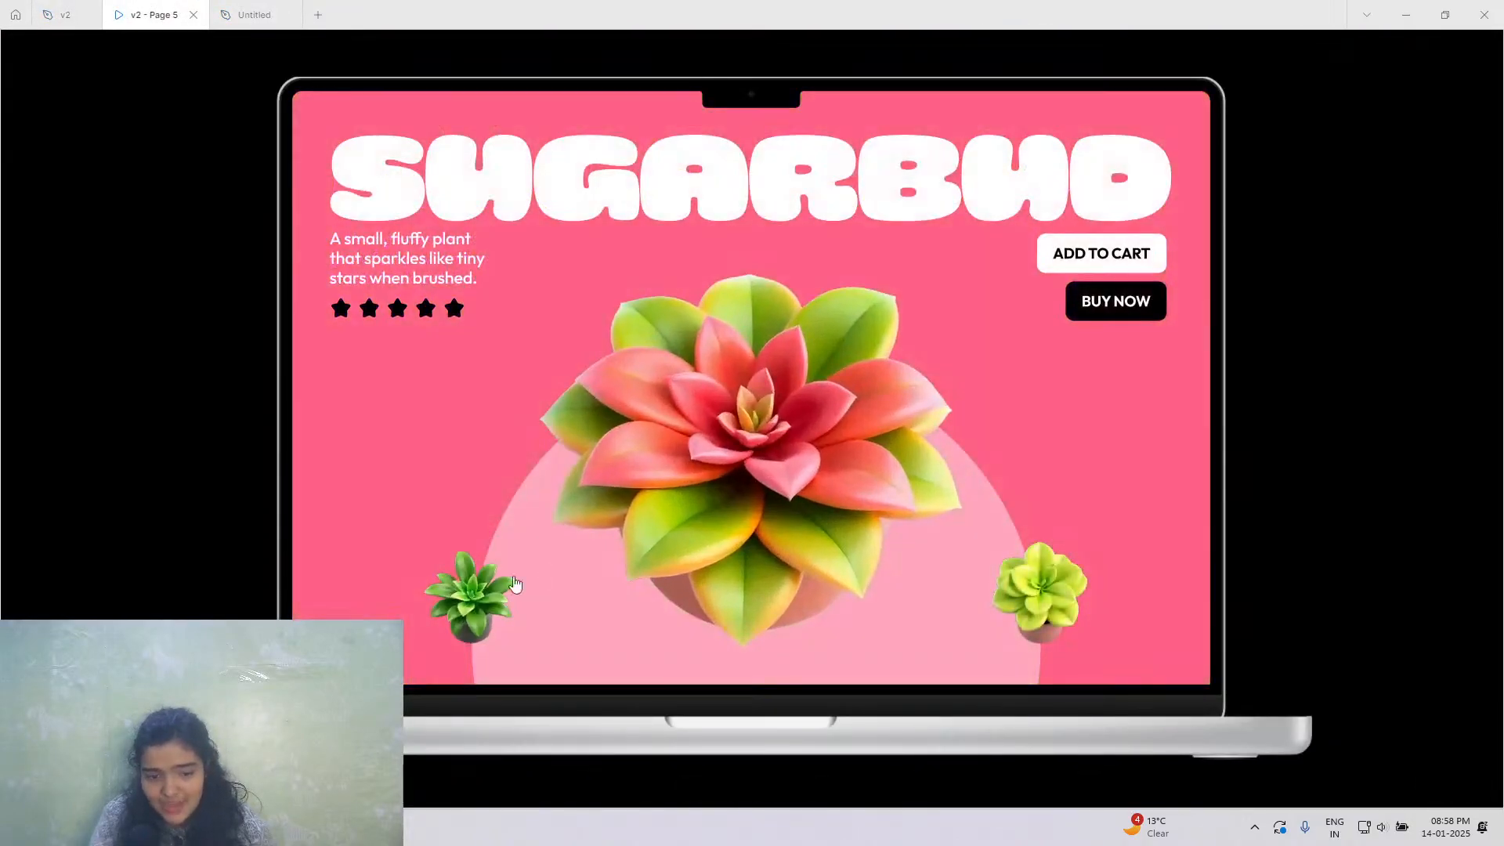
left_click(474, 602)
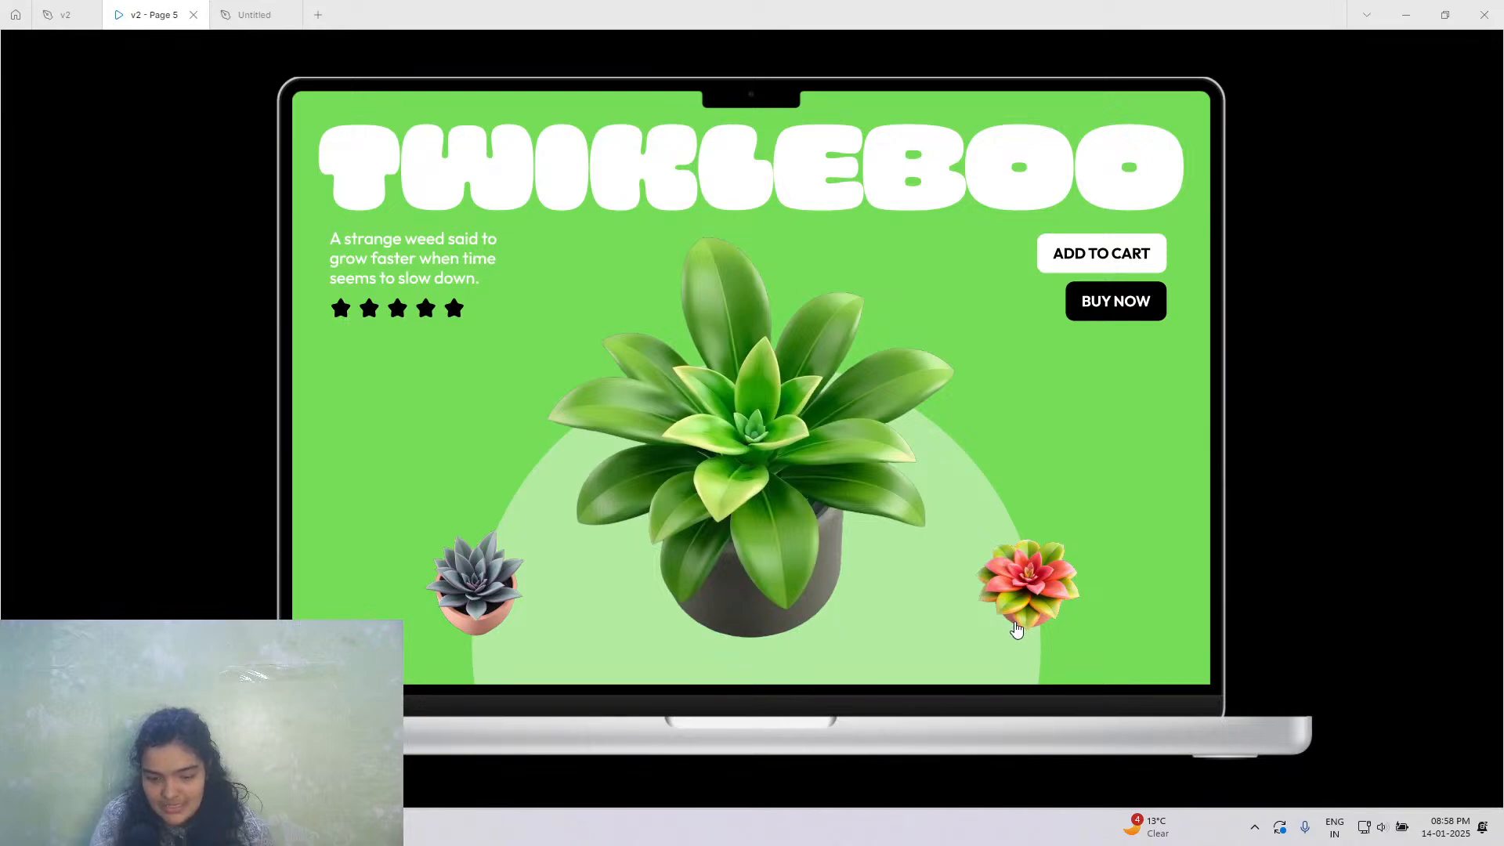
left_click(1016, 629)
left_click(916, 577)
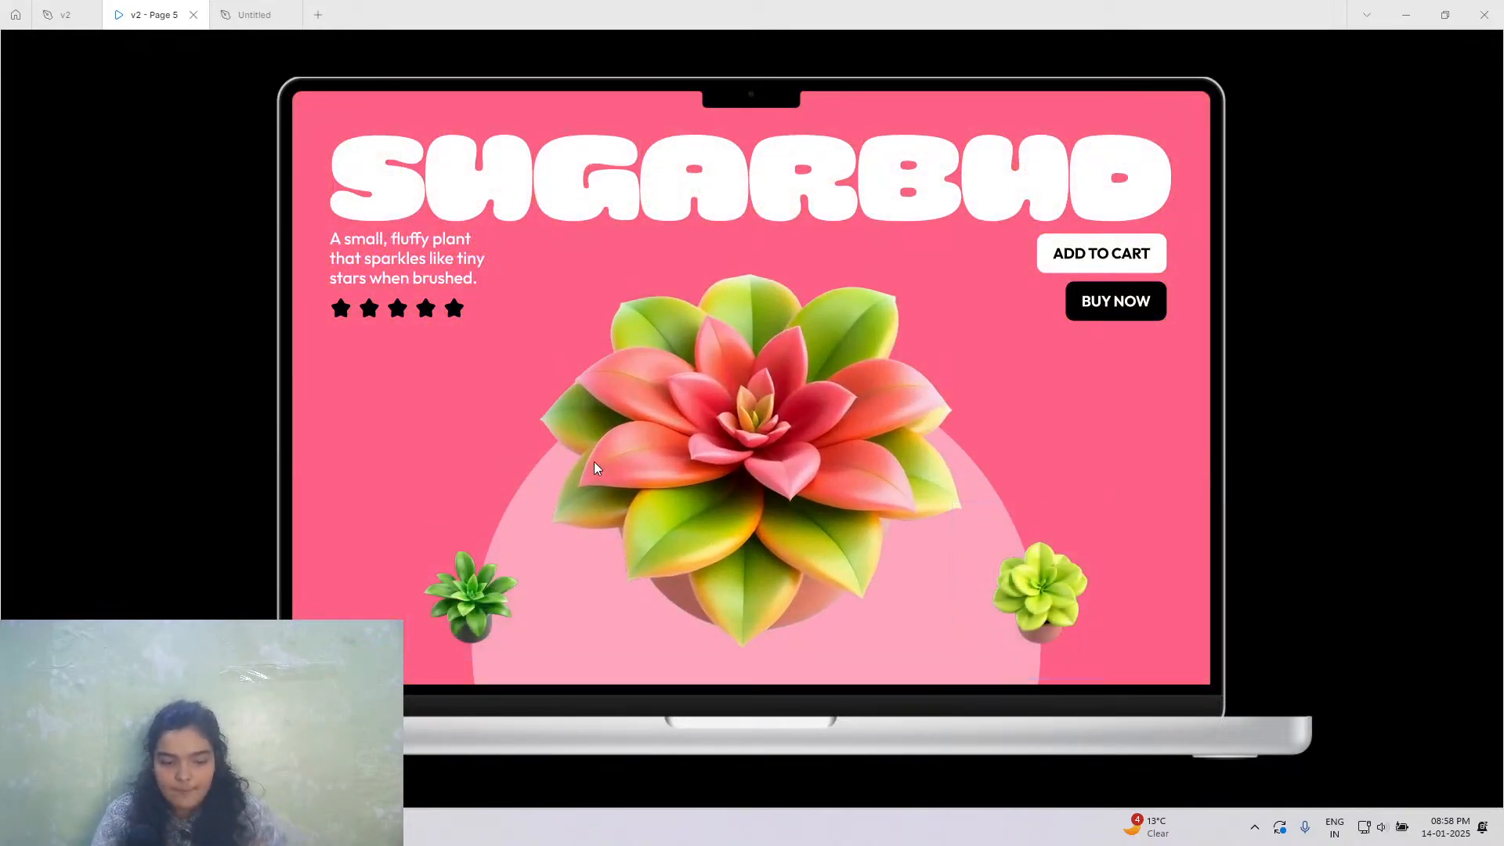
left_click(566, 511)
left_click(501, 574)
left_click(1052, 609)
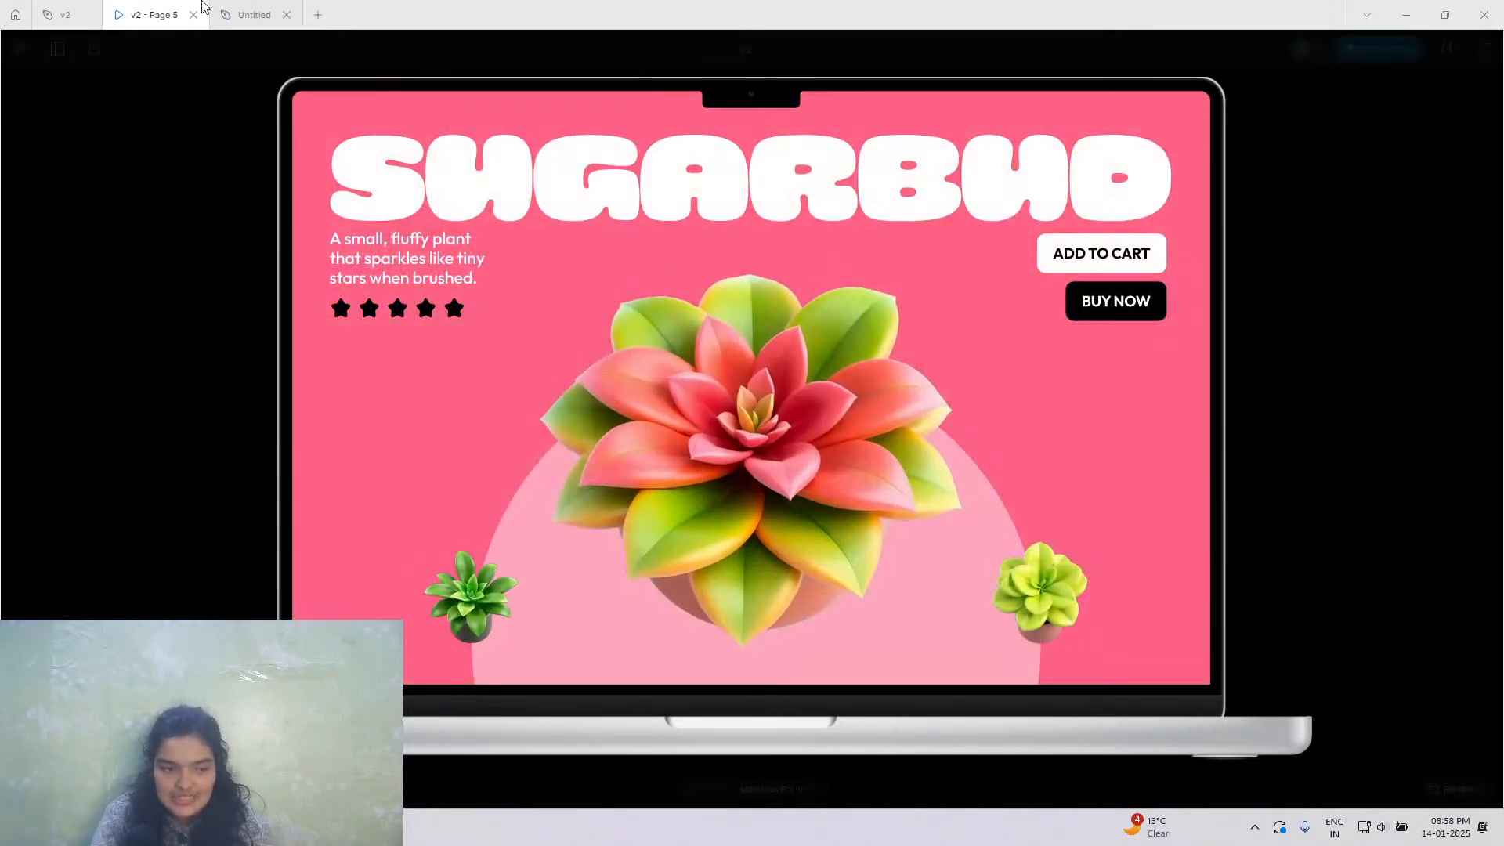
Return to the Untitled design file and rename the small lime plant's layer in the DEWDROPS frame to 2.
left_click(250, 14)
scroll(622, 163, "up", 1)
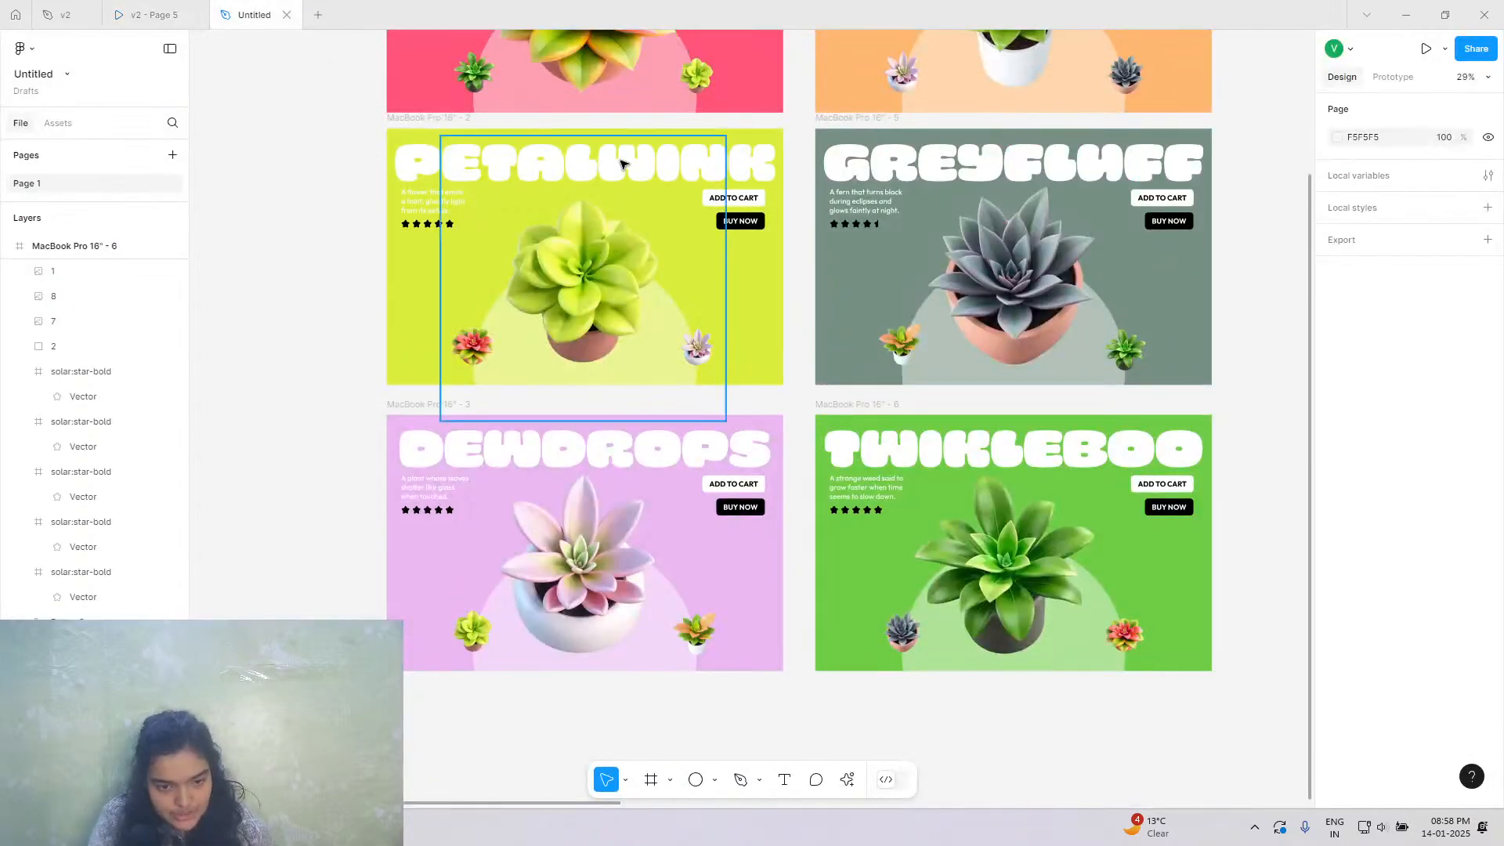
scroll(621, 163, "up", 3)
left_click(696, 172)
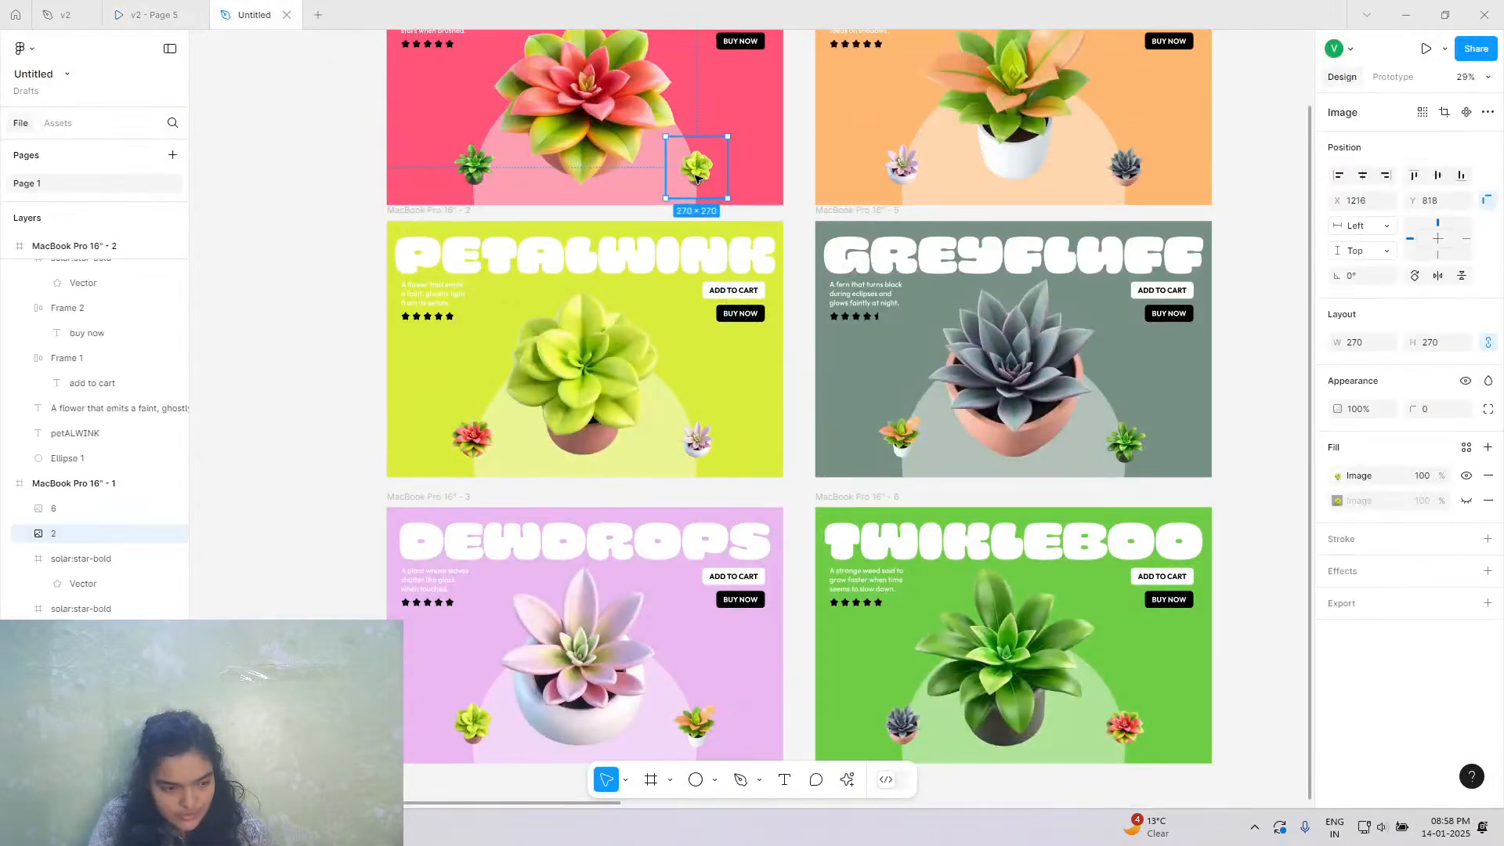
left_click(590, 387)
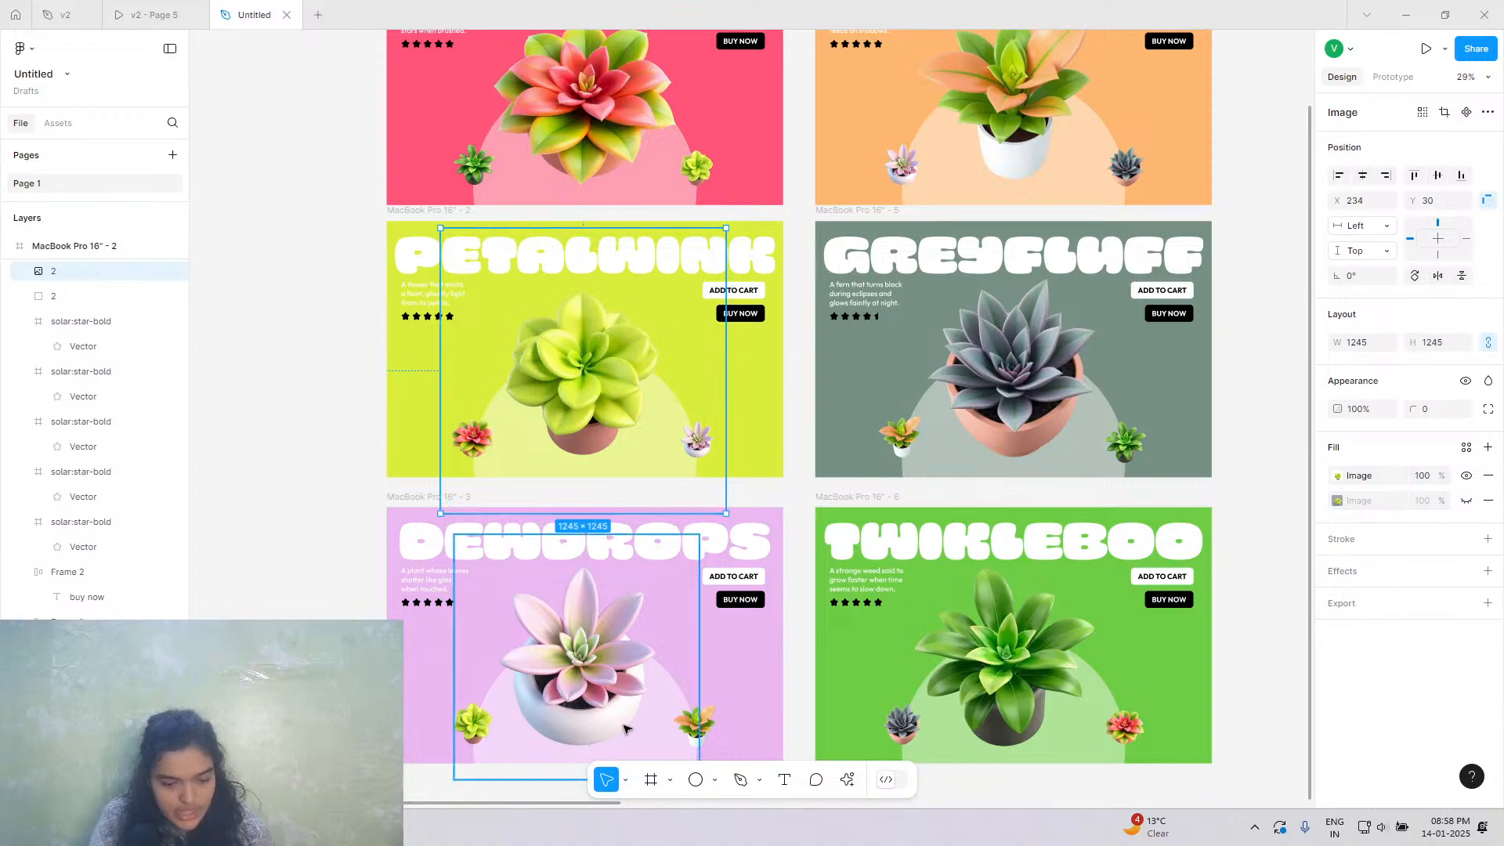
left_click(472, 722)
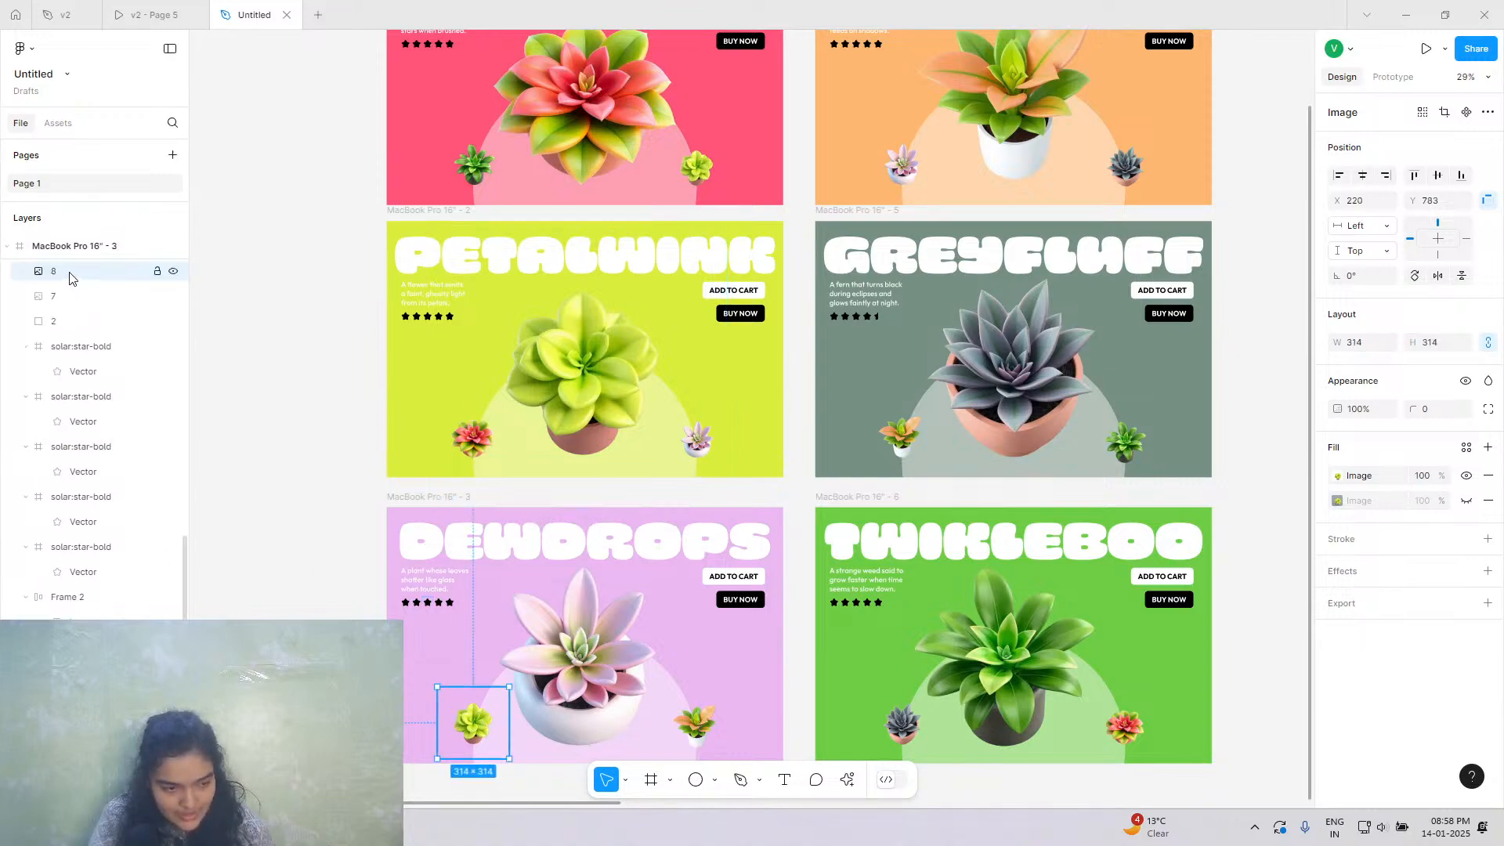
double_click(70, 274)
type("2")
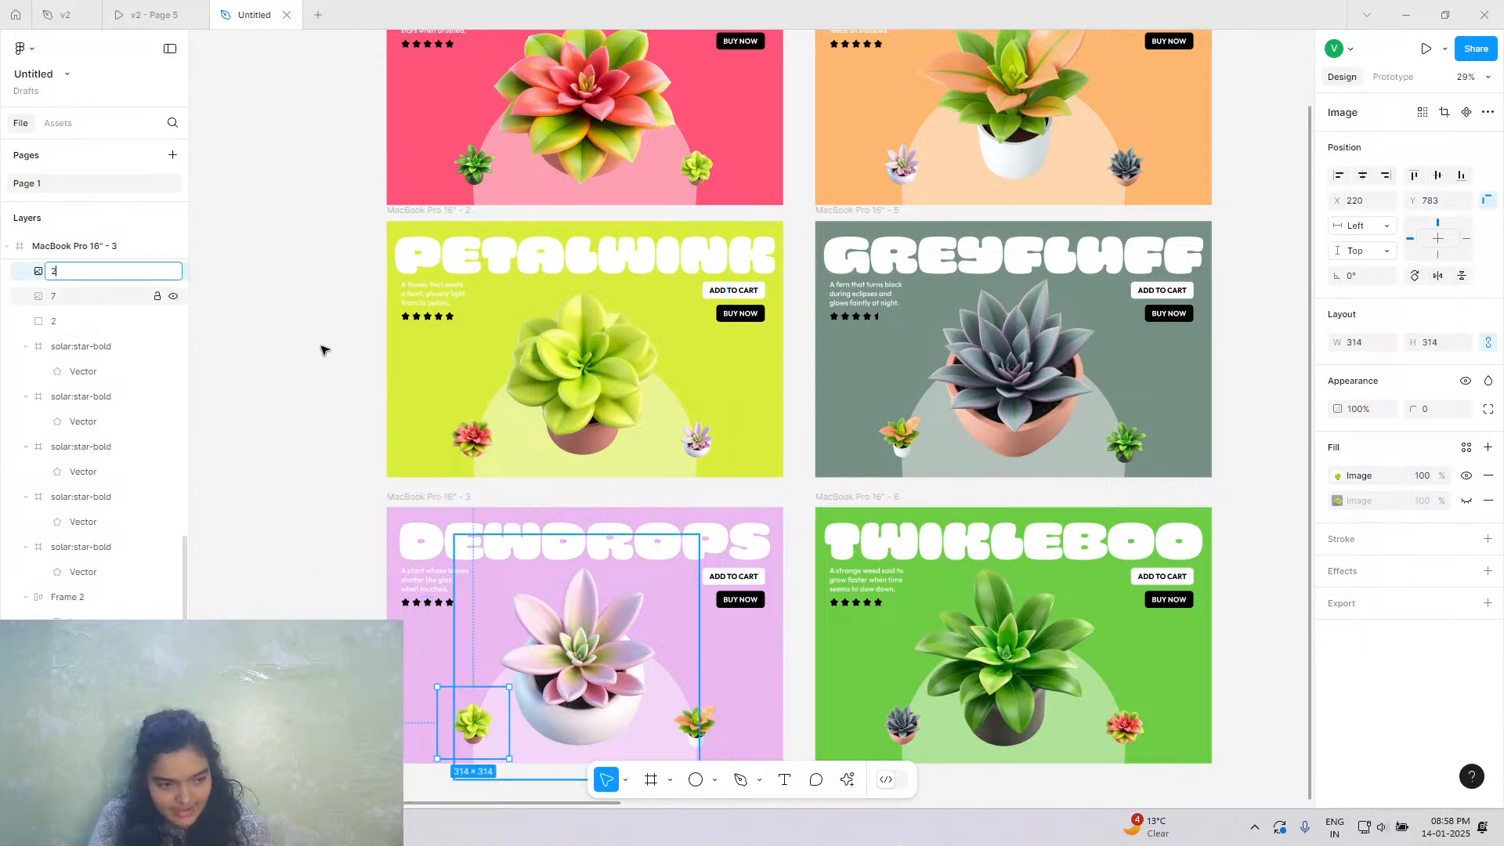
left_click(379, 349)
Rename the small pink plant's layer in the PETALWINK frame to 3.
scroll(611, 421, "up", 1)
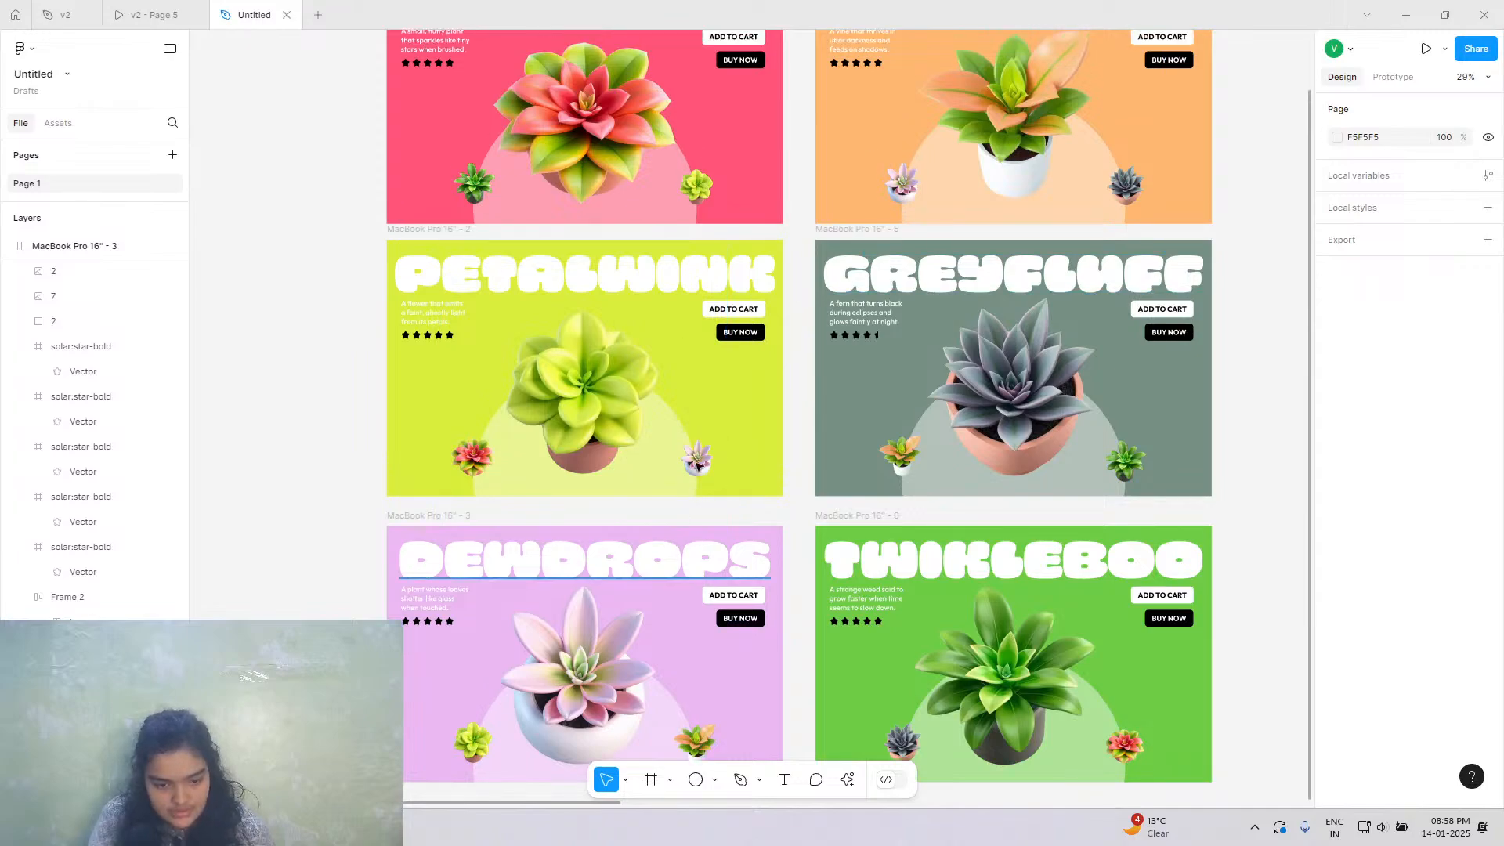
left_click(697, 470)
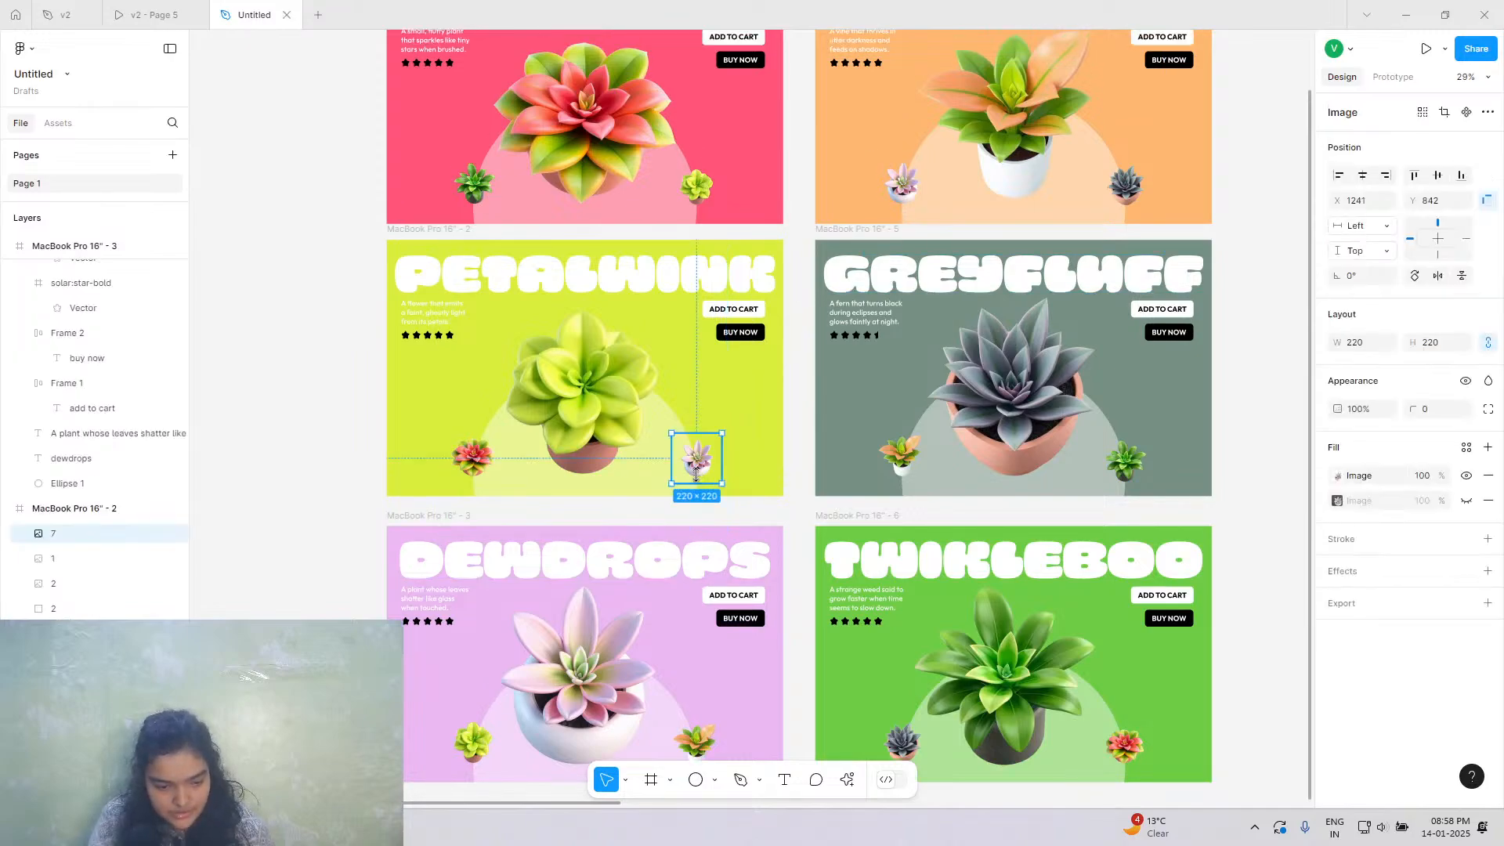
scroll(697, 470, "down", 1)
double_click(101, 534)
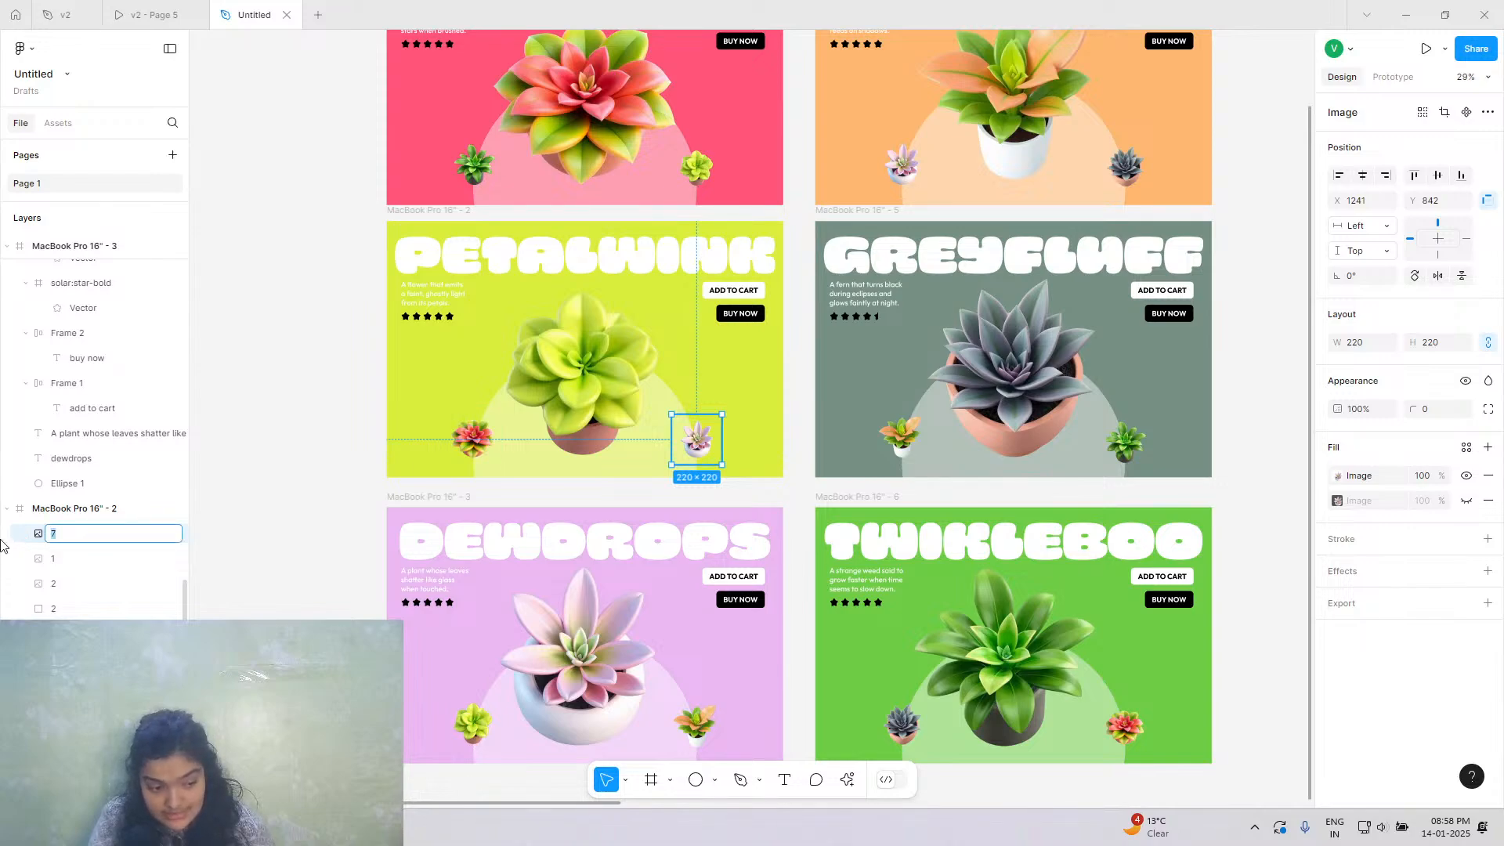
type("3")
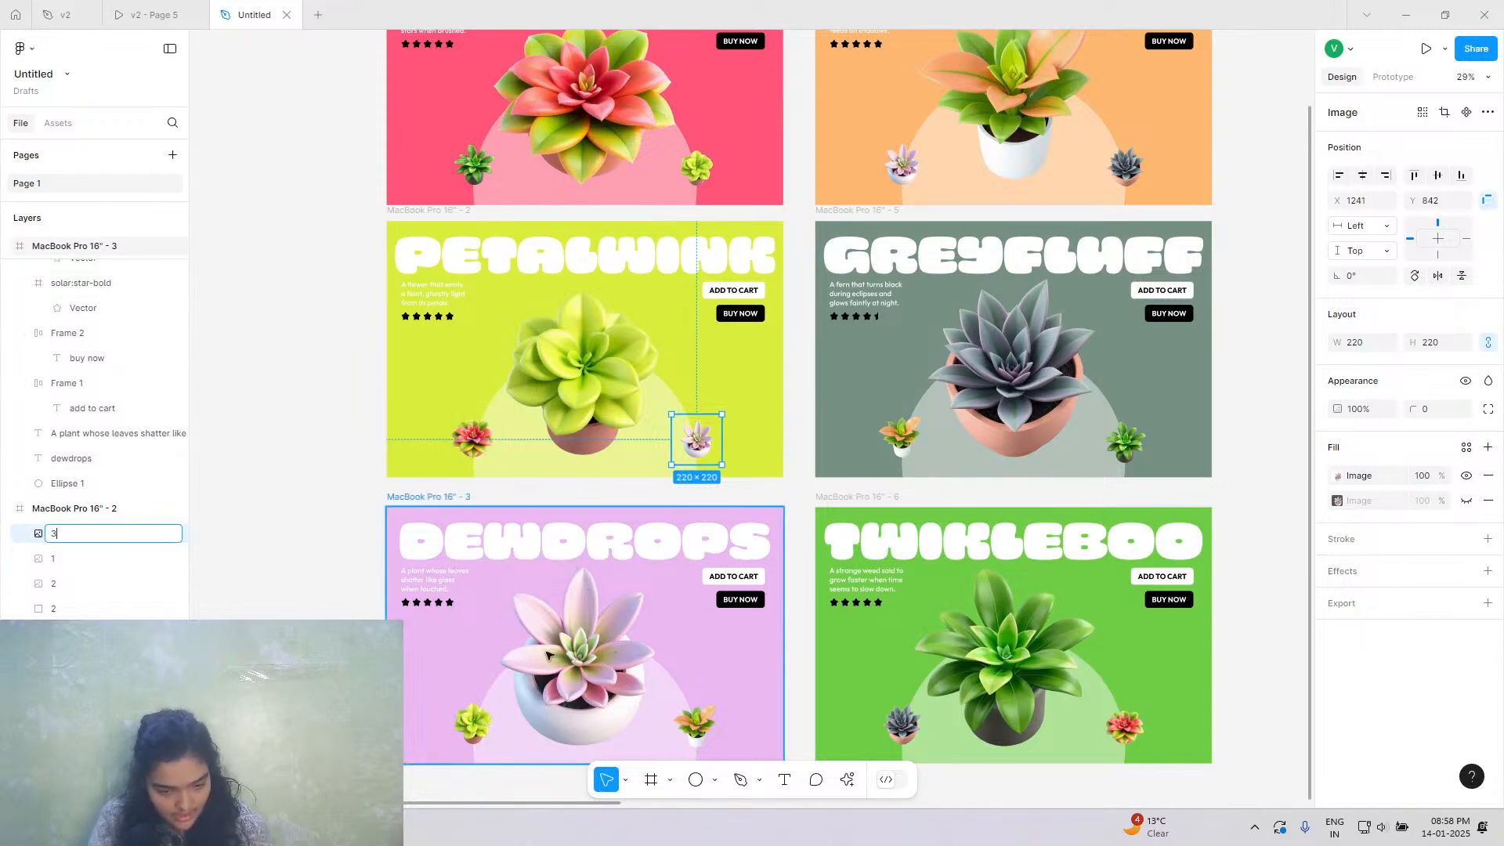
Rename the large pink plant's layer in the DEWDROPS frame to 3.
left_click(546, 654)
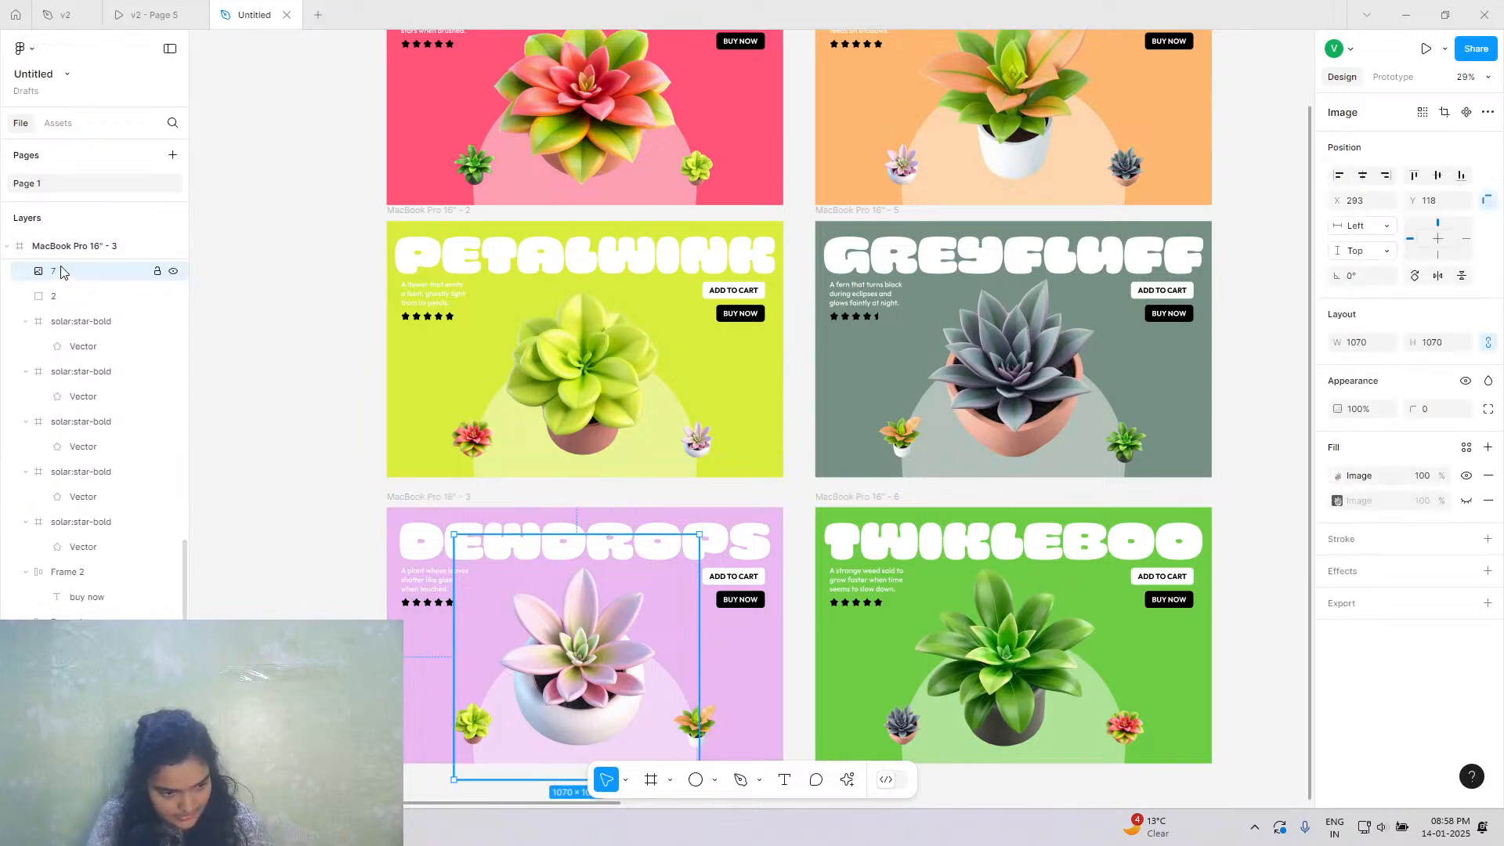
left_click(393, 480)
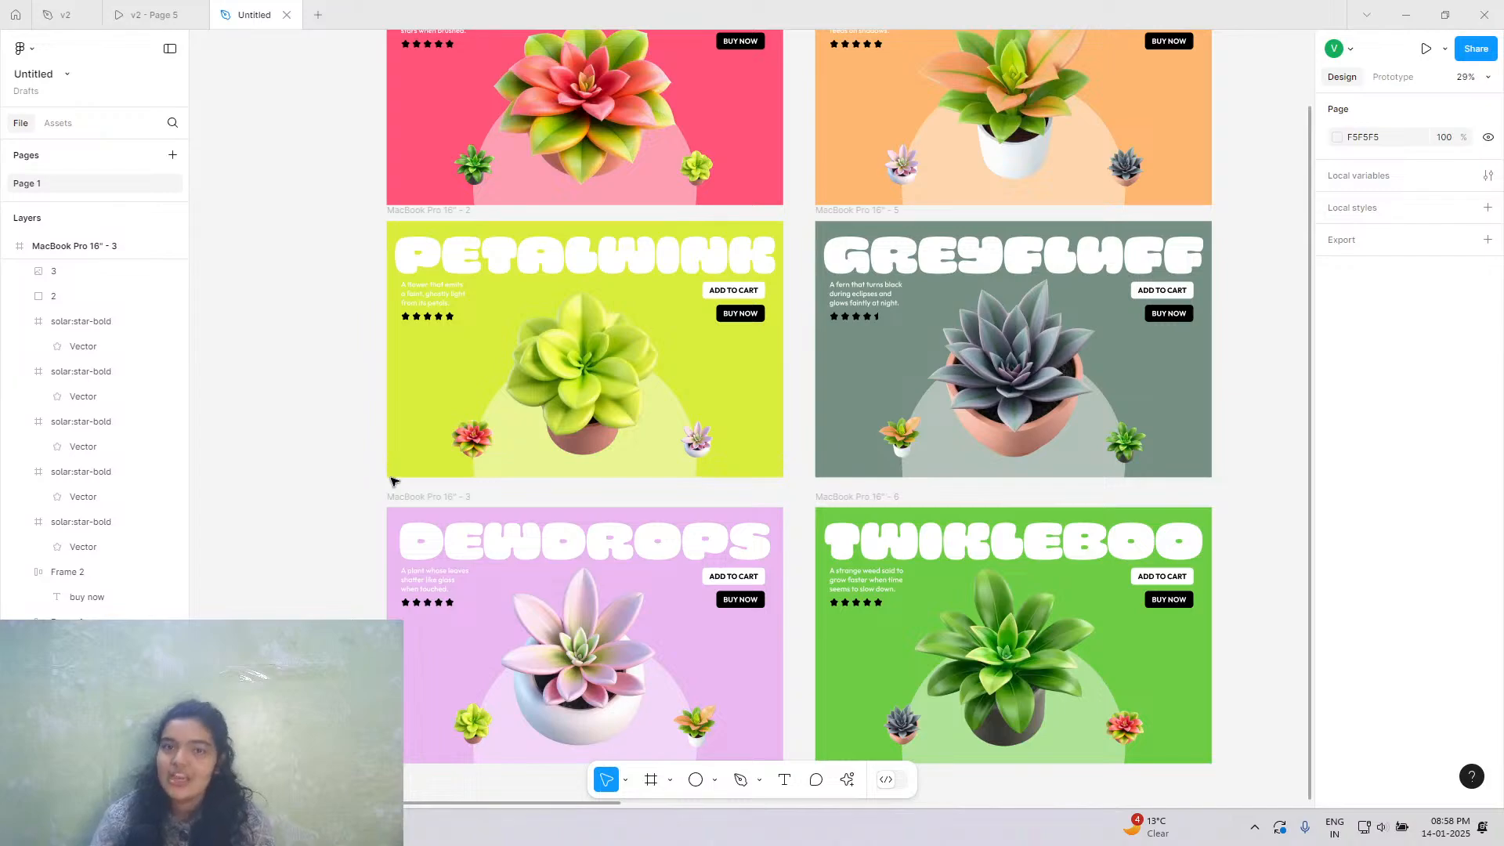
left_click(639, 623)
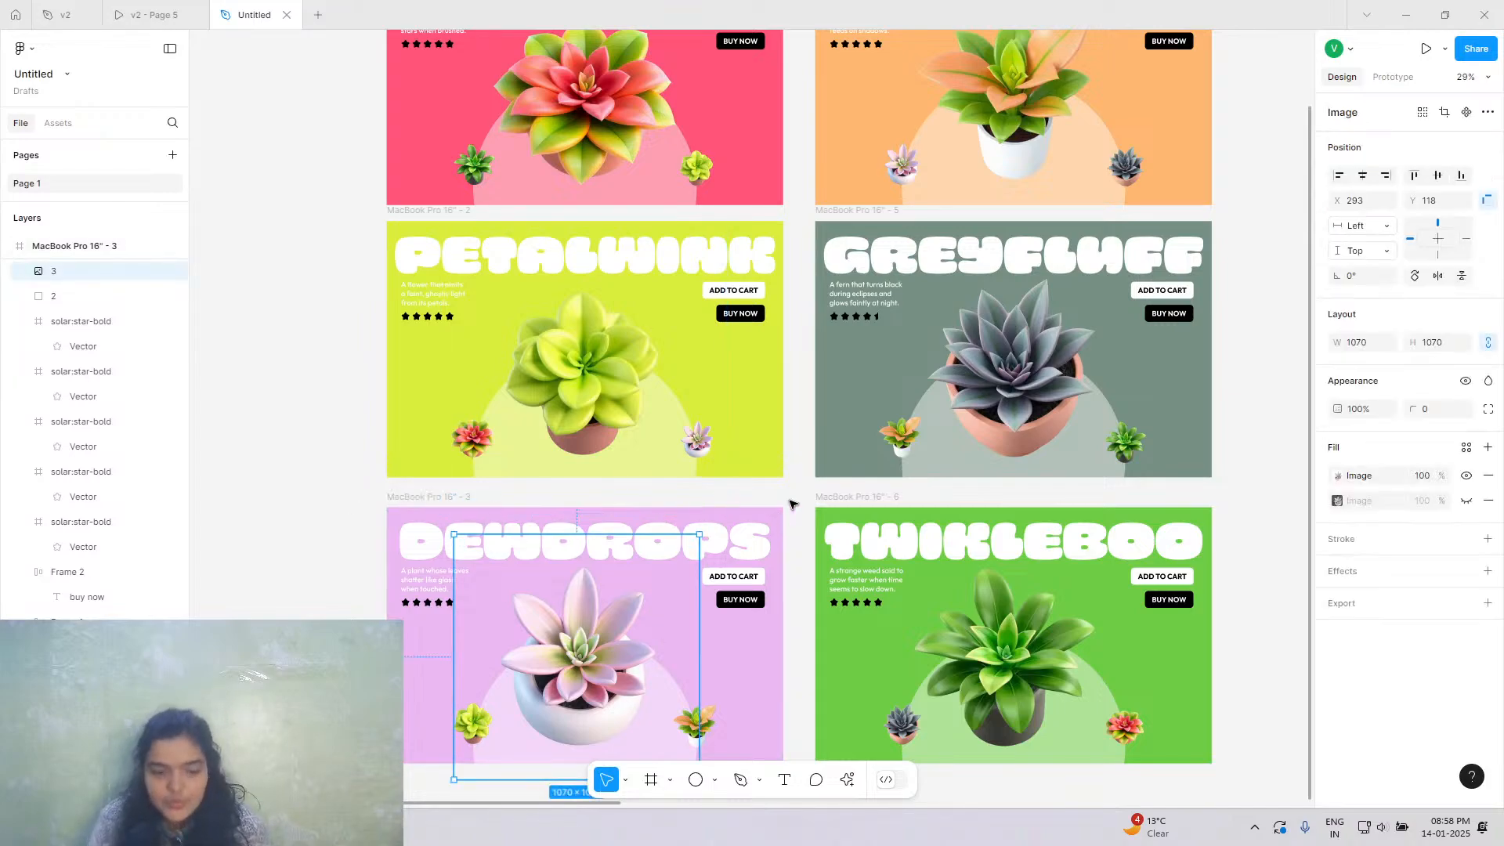
Rename the small pink plant's layer in the MISTYBELL frame to 3.
scroll(790, 503, "down", 1)
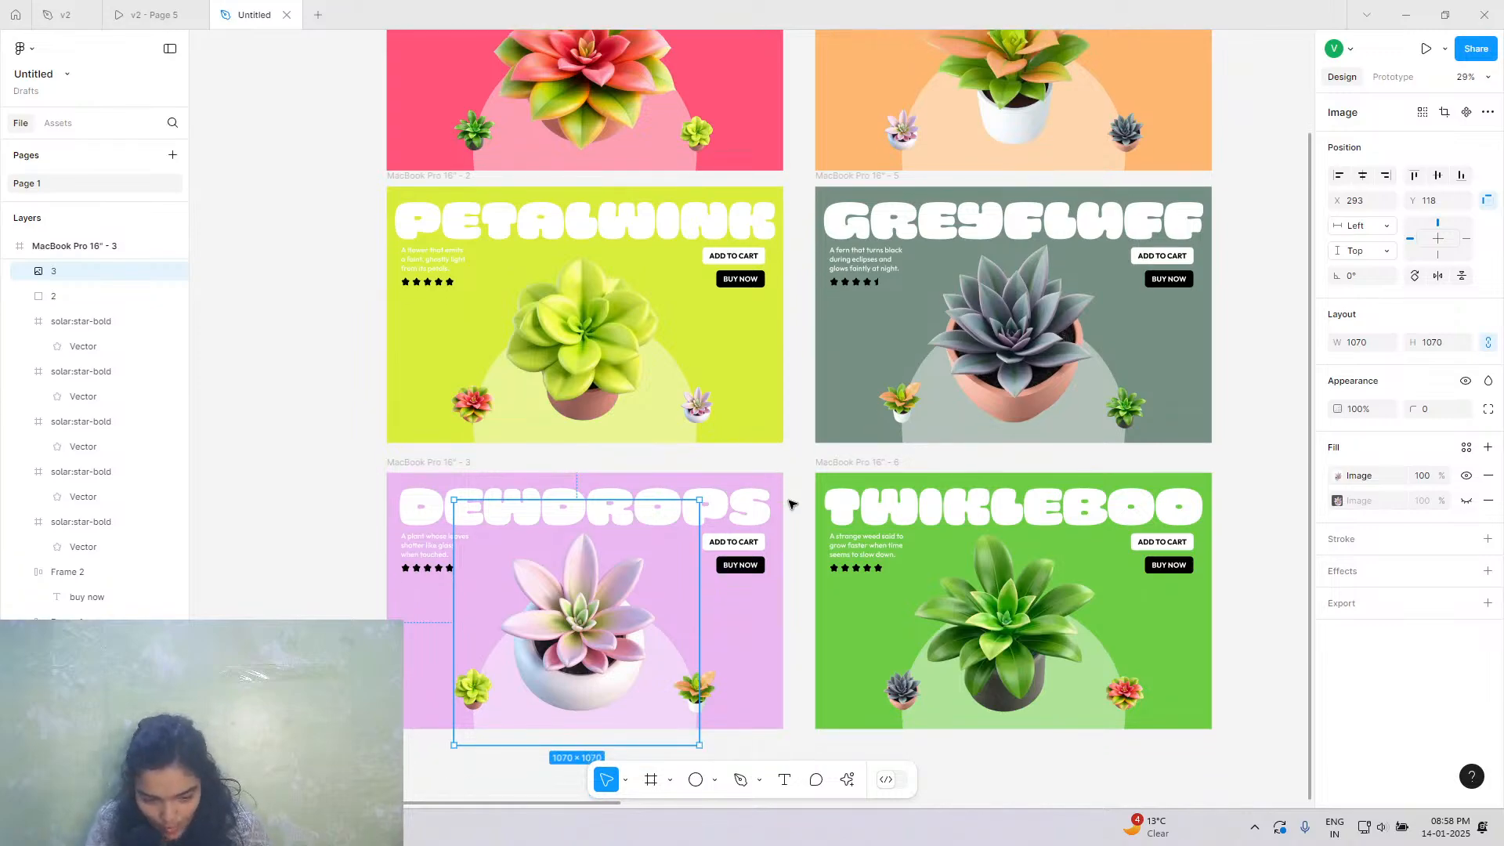
scroll(822, 395, "up", 2)
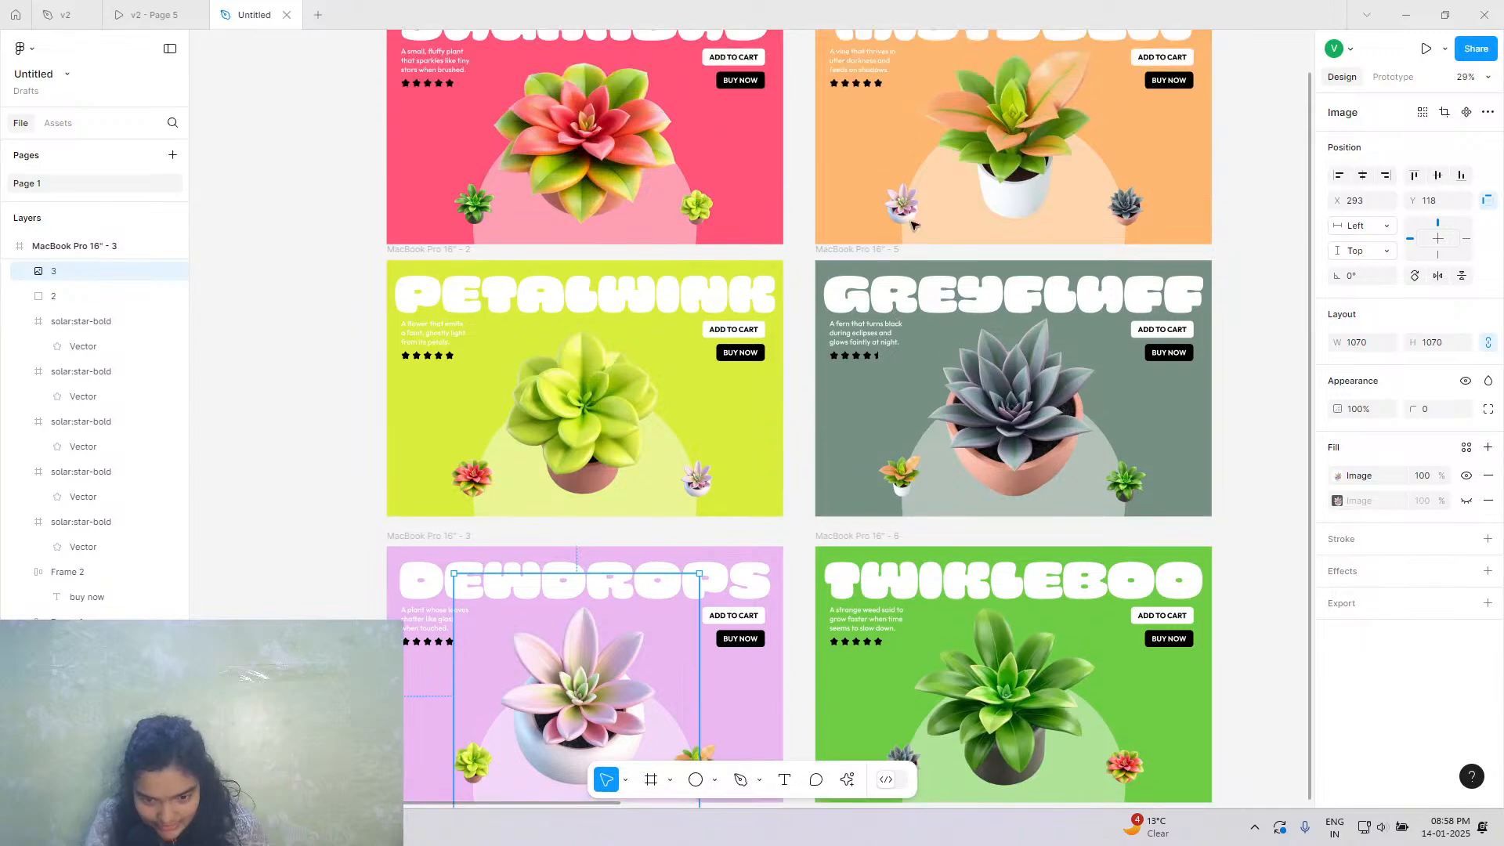
left_click(904, 208)
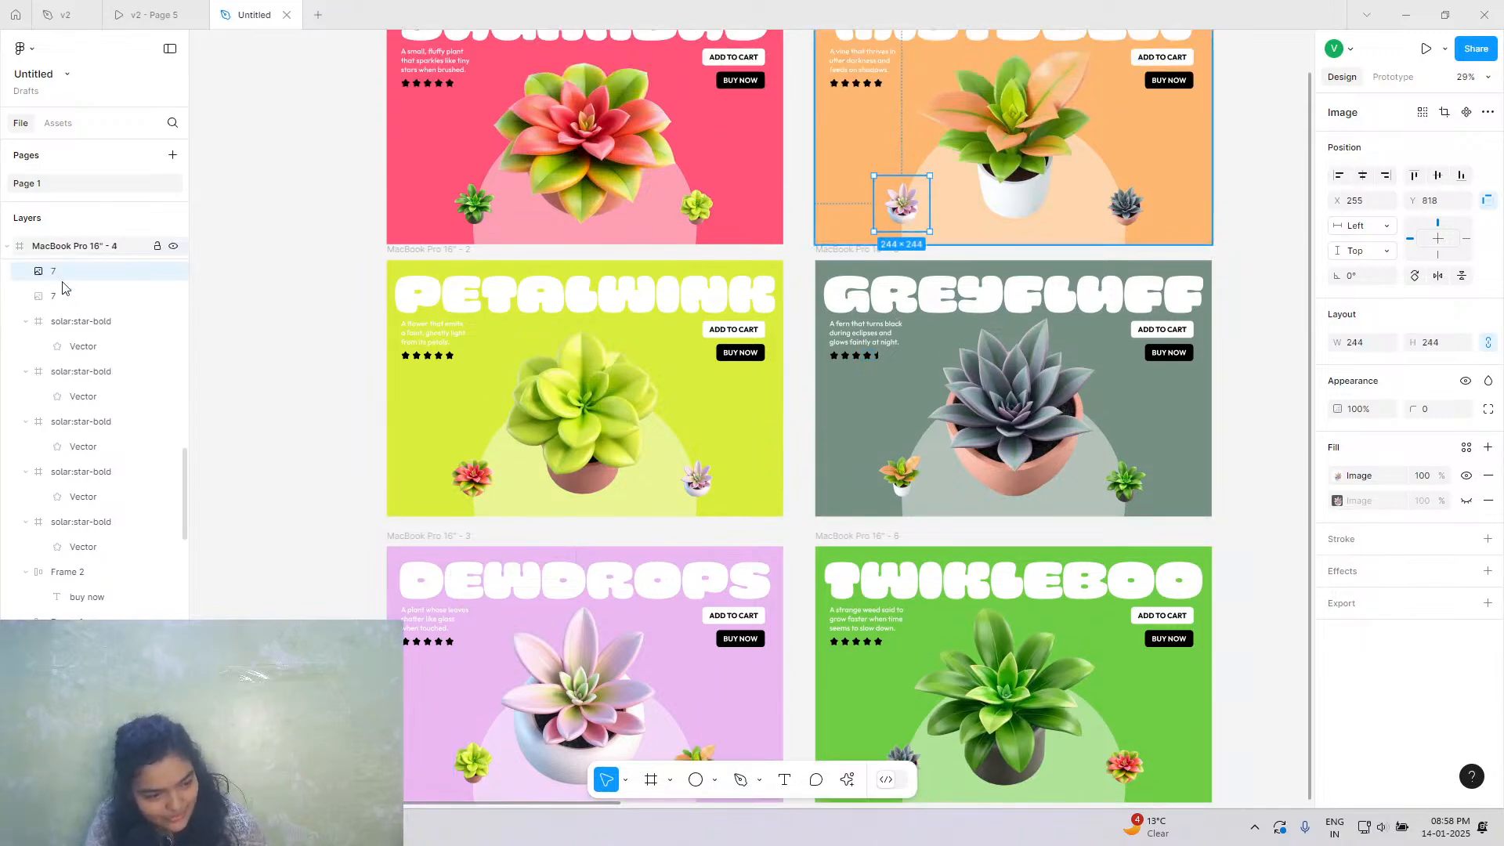
double_click(64, 280)
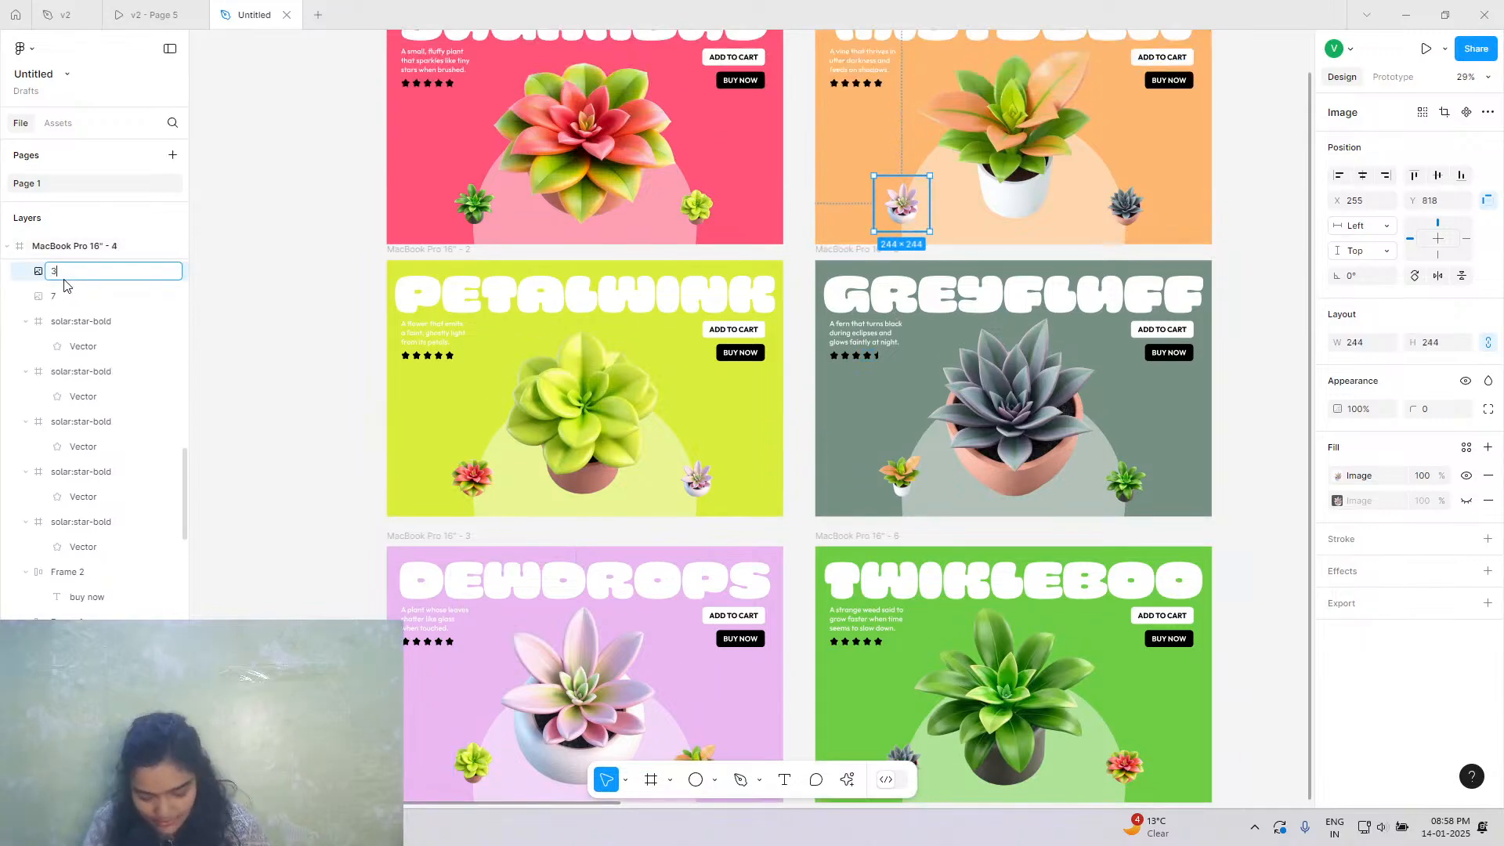
Finish naming the small pink plant's layer in the MISTYBELL frame 3, and rename the large orange plant's layer there to 4.
type("3")
key("Return")
scroll(580, 409, "down", 1)
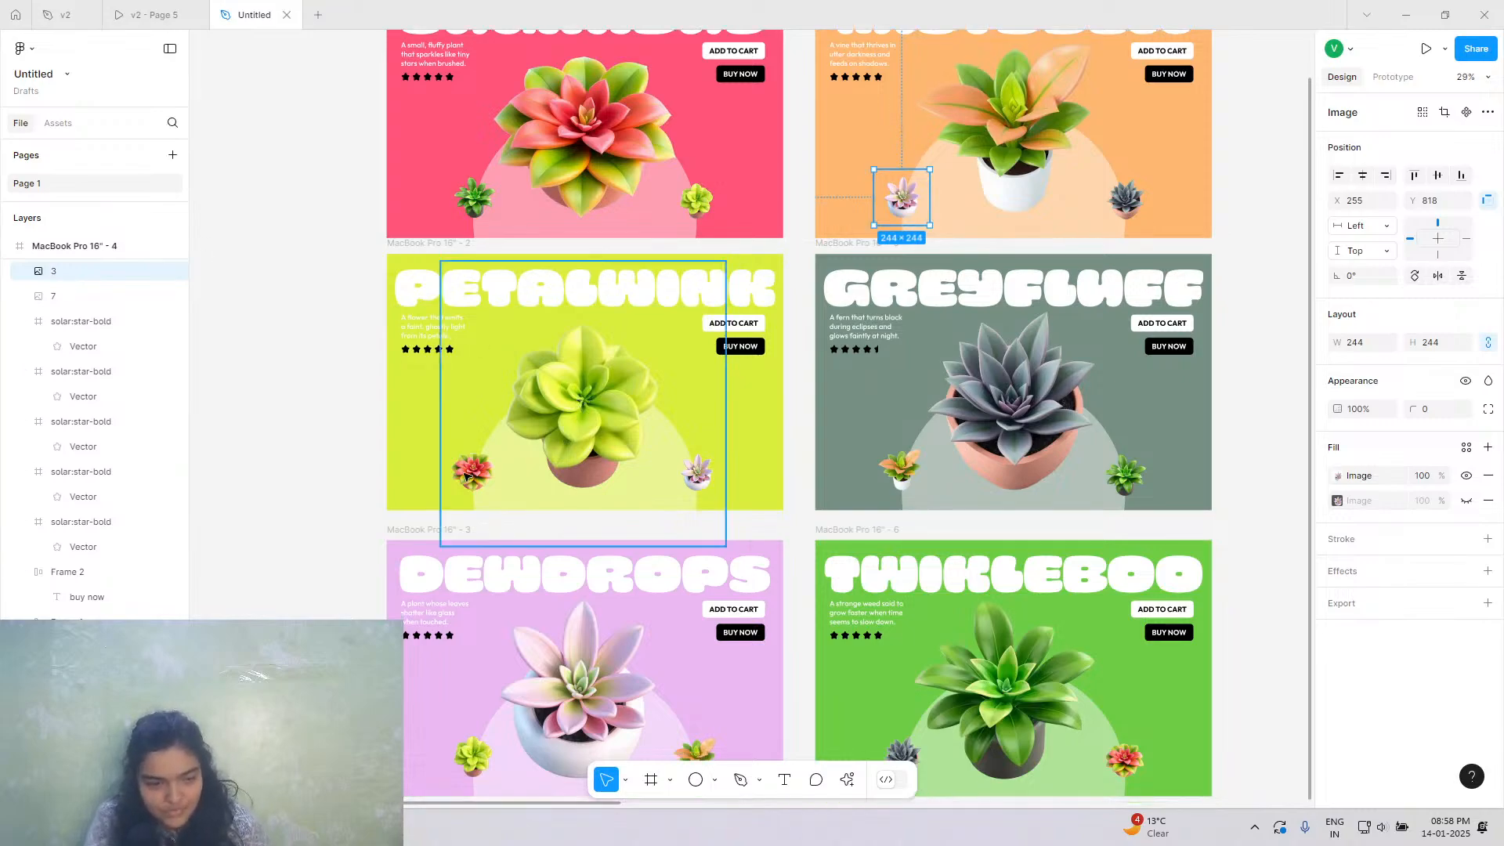
scroll(619, 543, "down", 1)
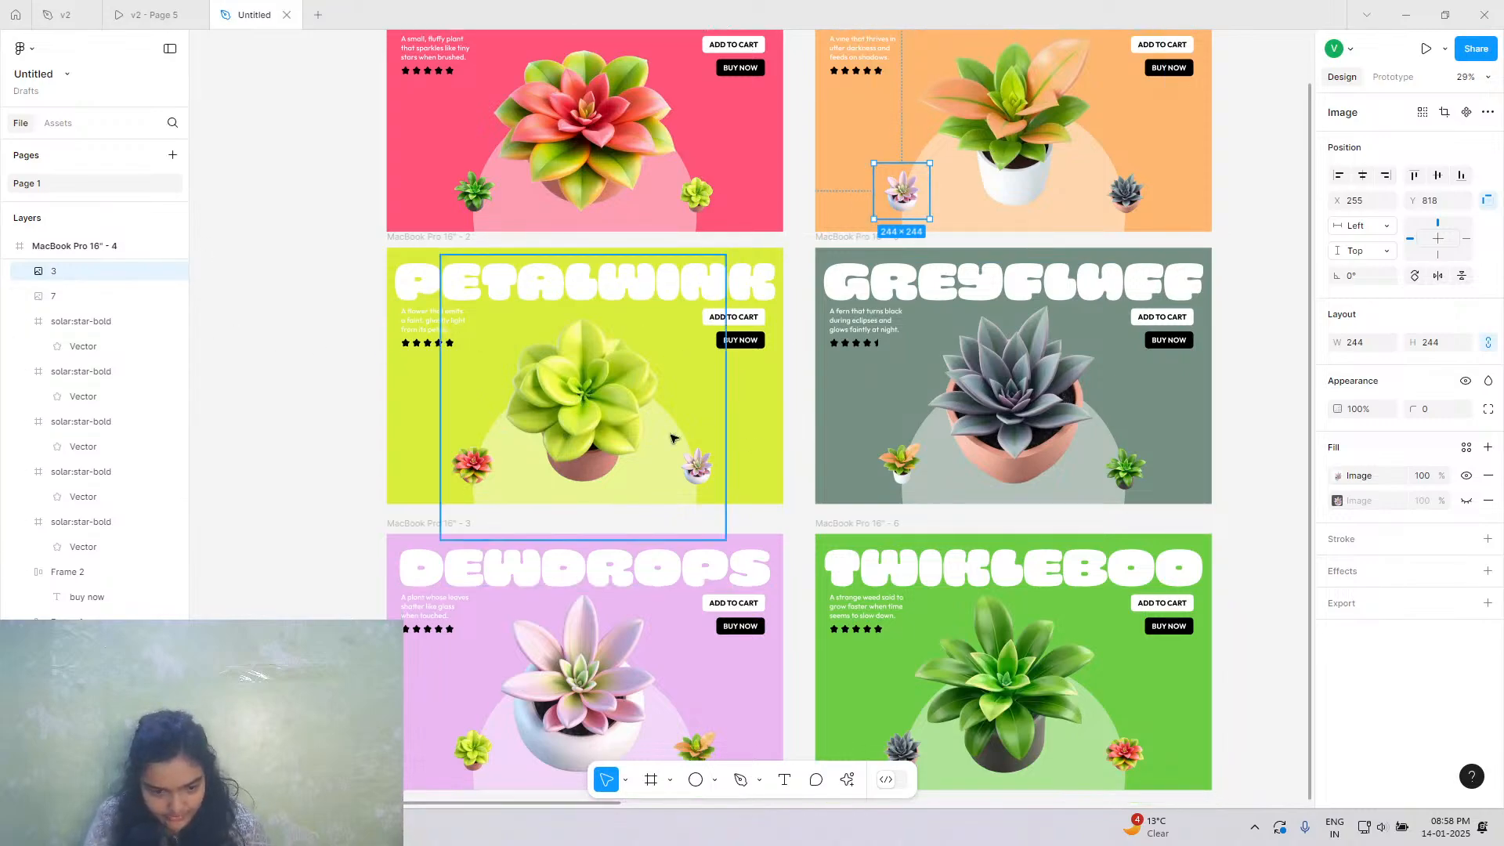
left_click(932, 173)
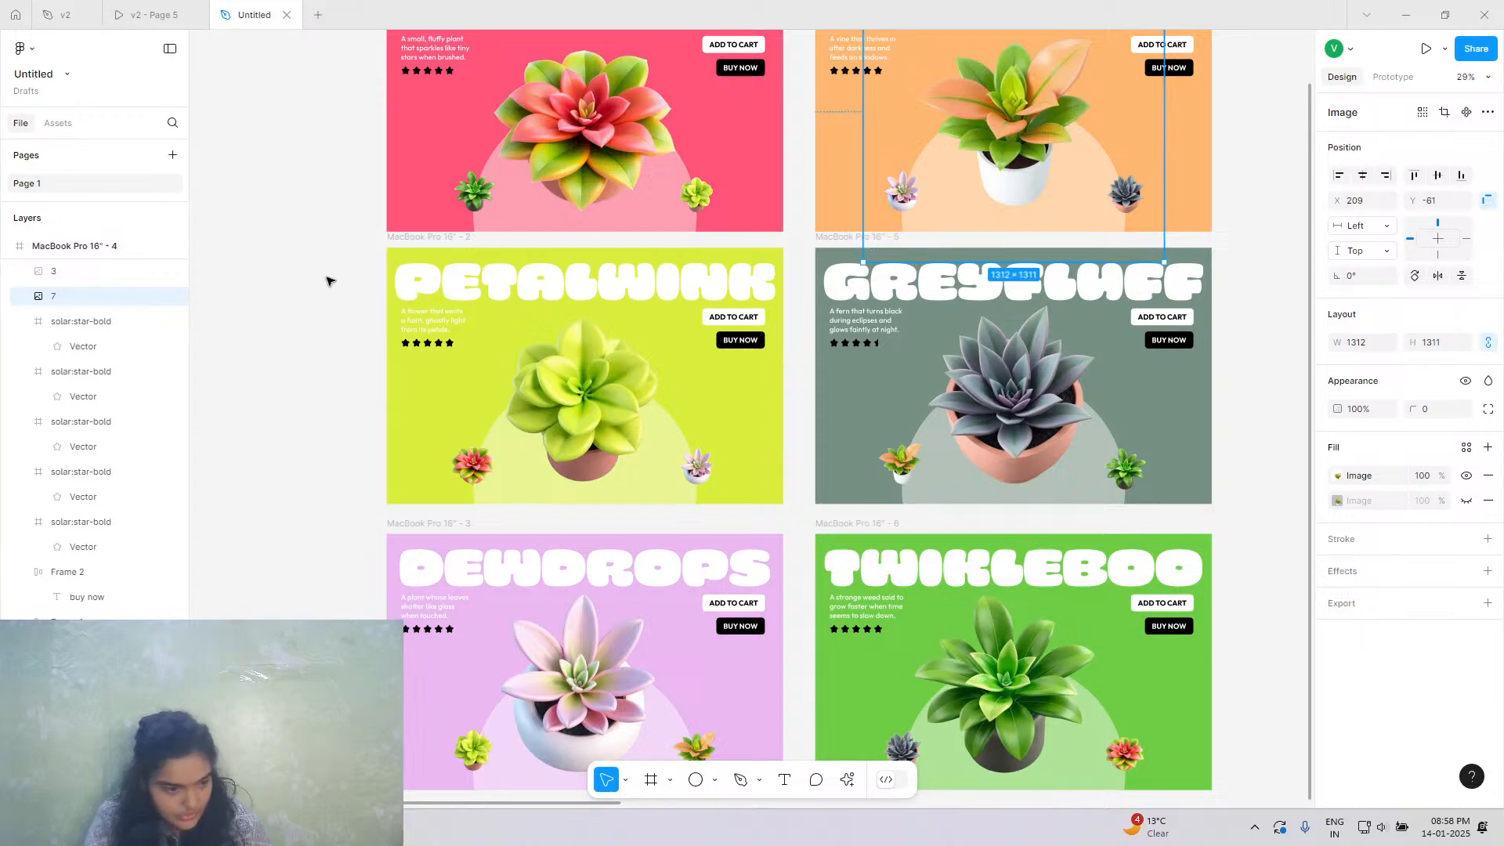
double_click(119, 297)
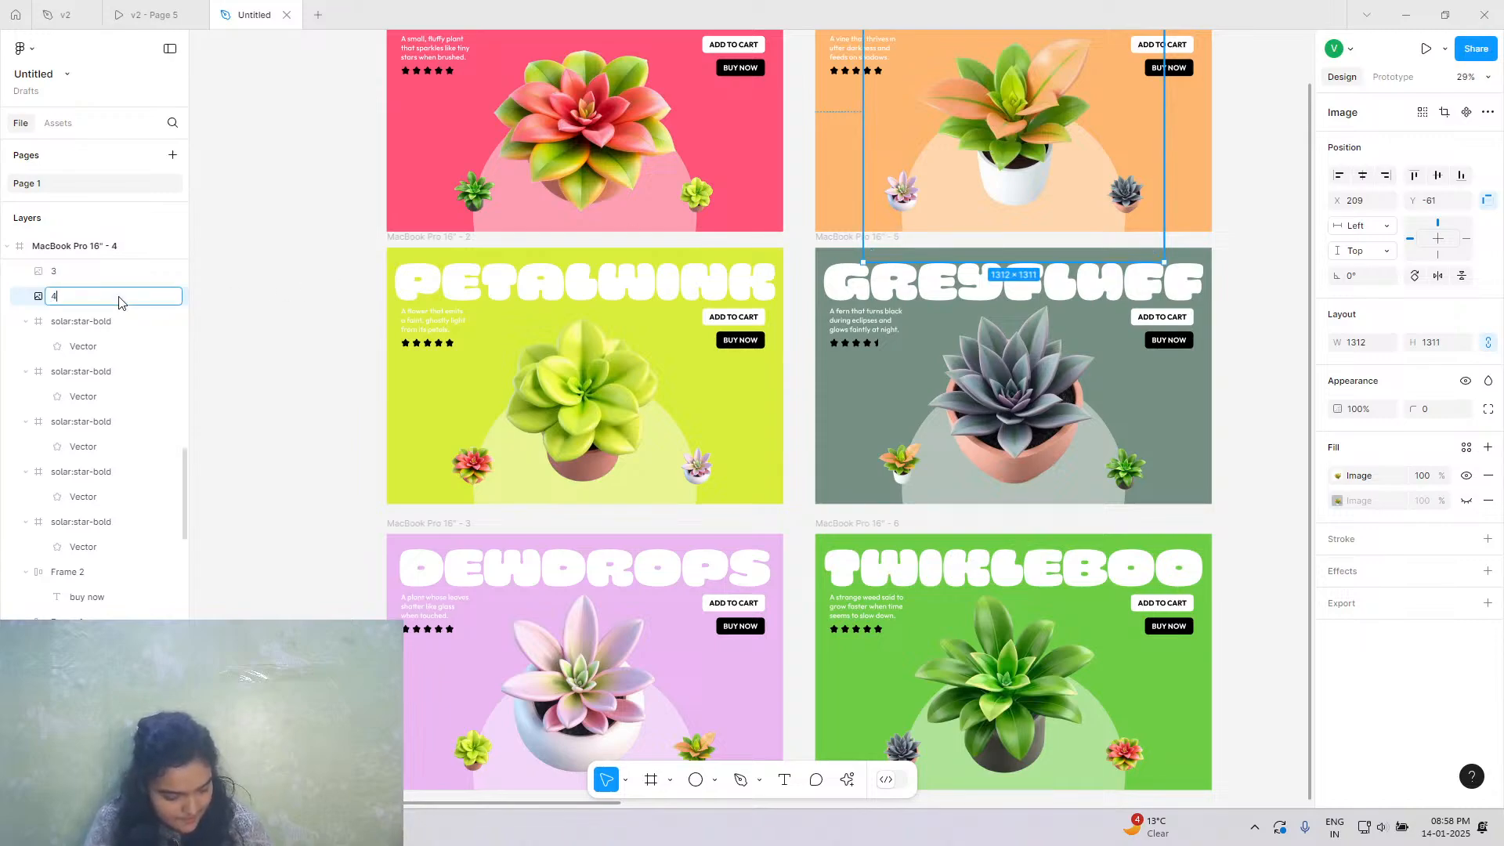
type("4")
key("Return")
key("Return")
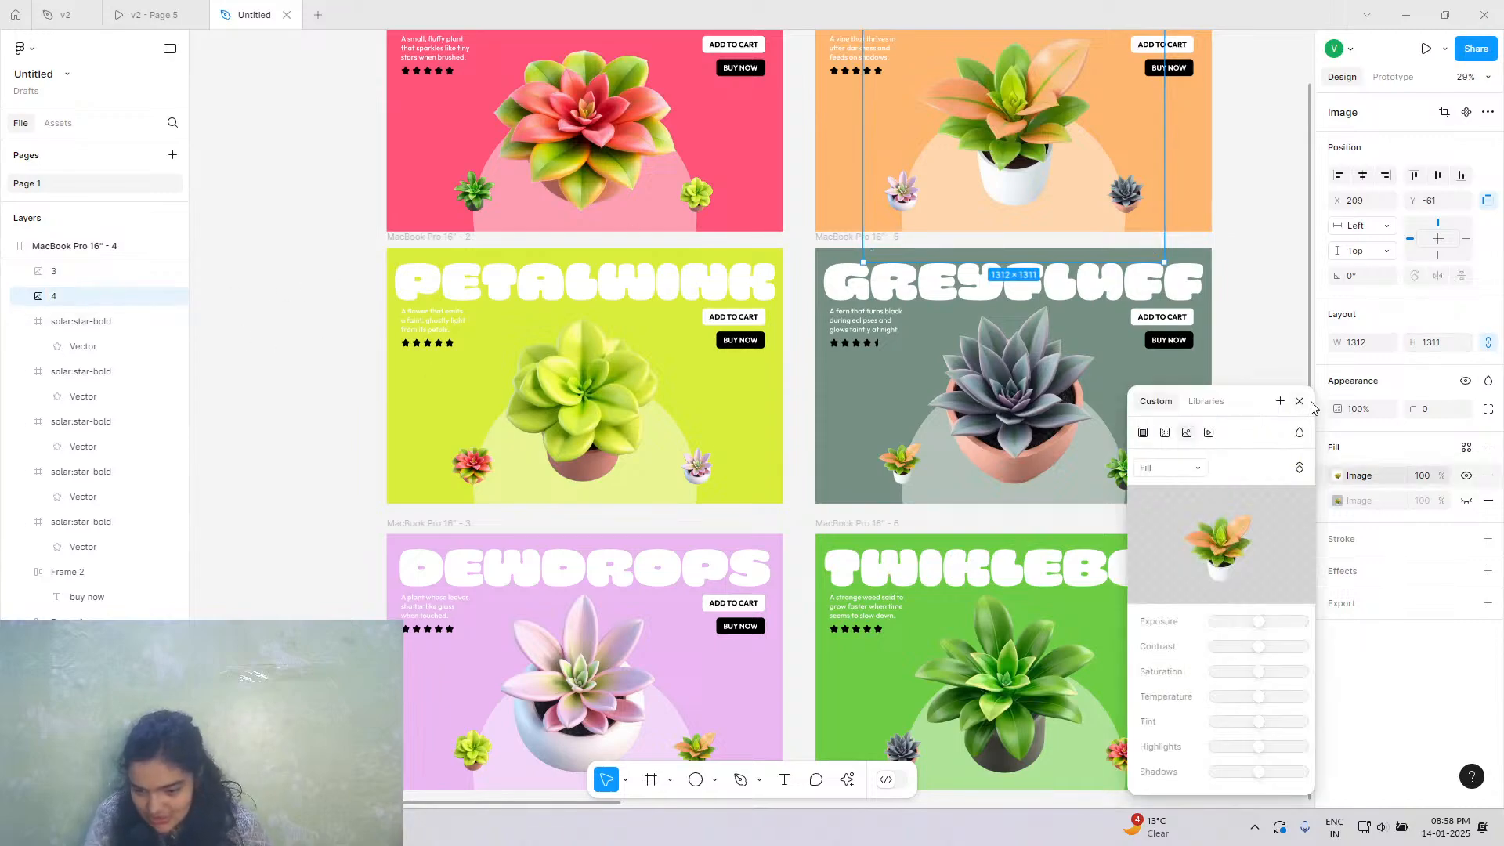
left_click(1300, 401)
Select the small orange plant in the DEWDROPS frame, and rename the small orange plant's layer in the GREYFLUFF frame to 4.
scroll(707, 757, "down", 2)
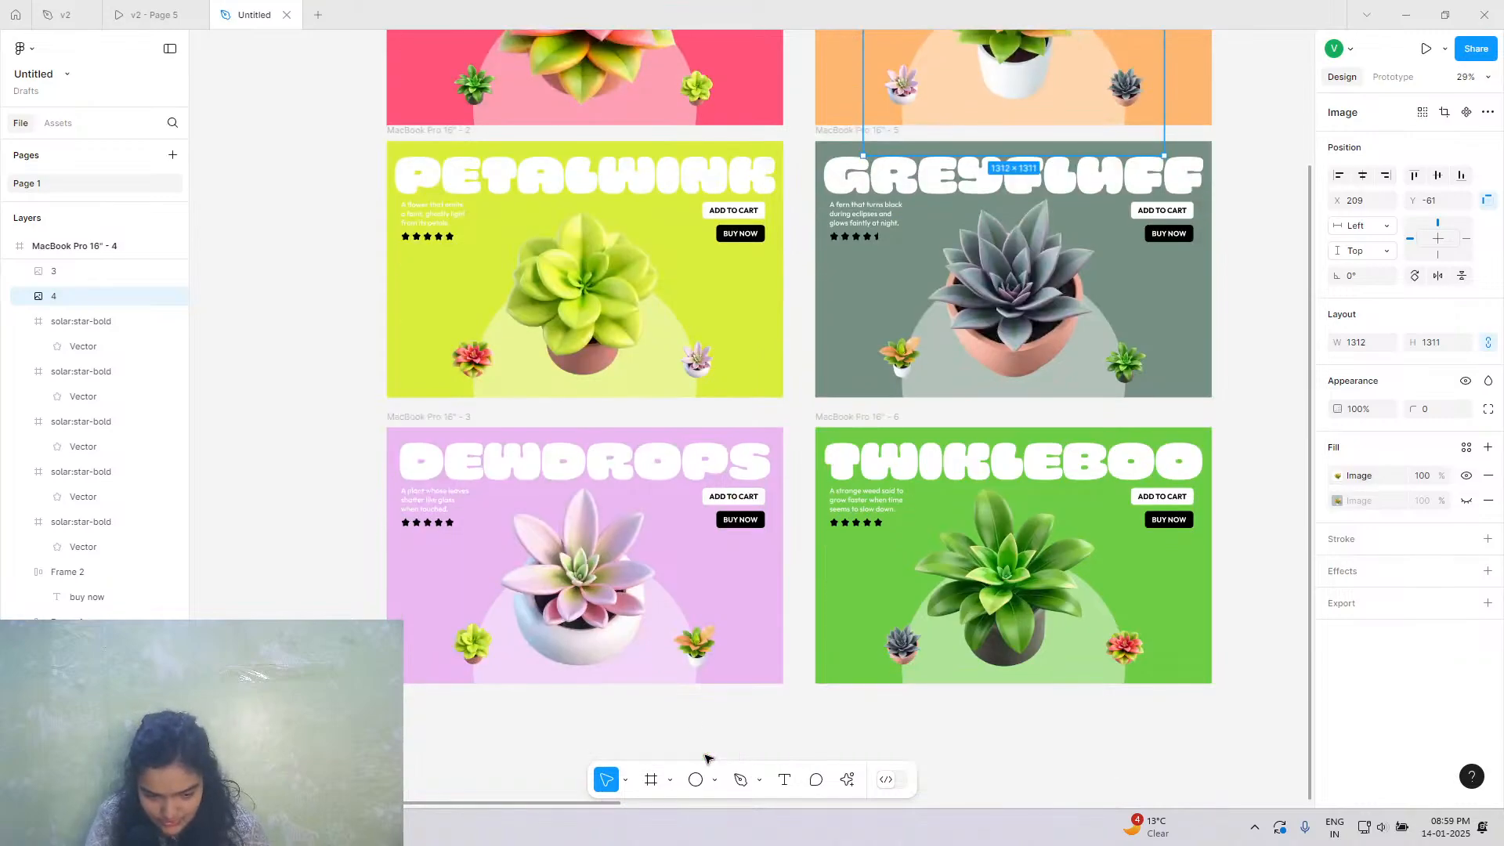
left_click(696, 635)
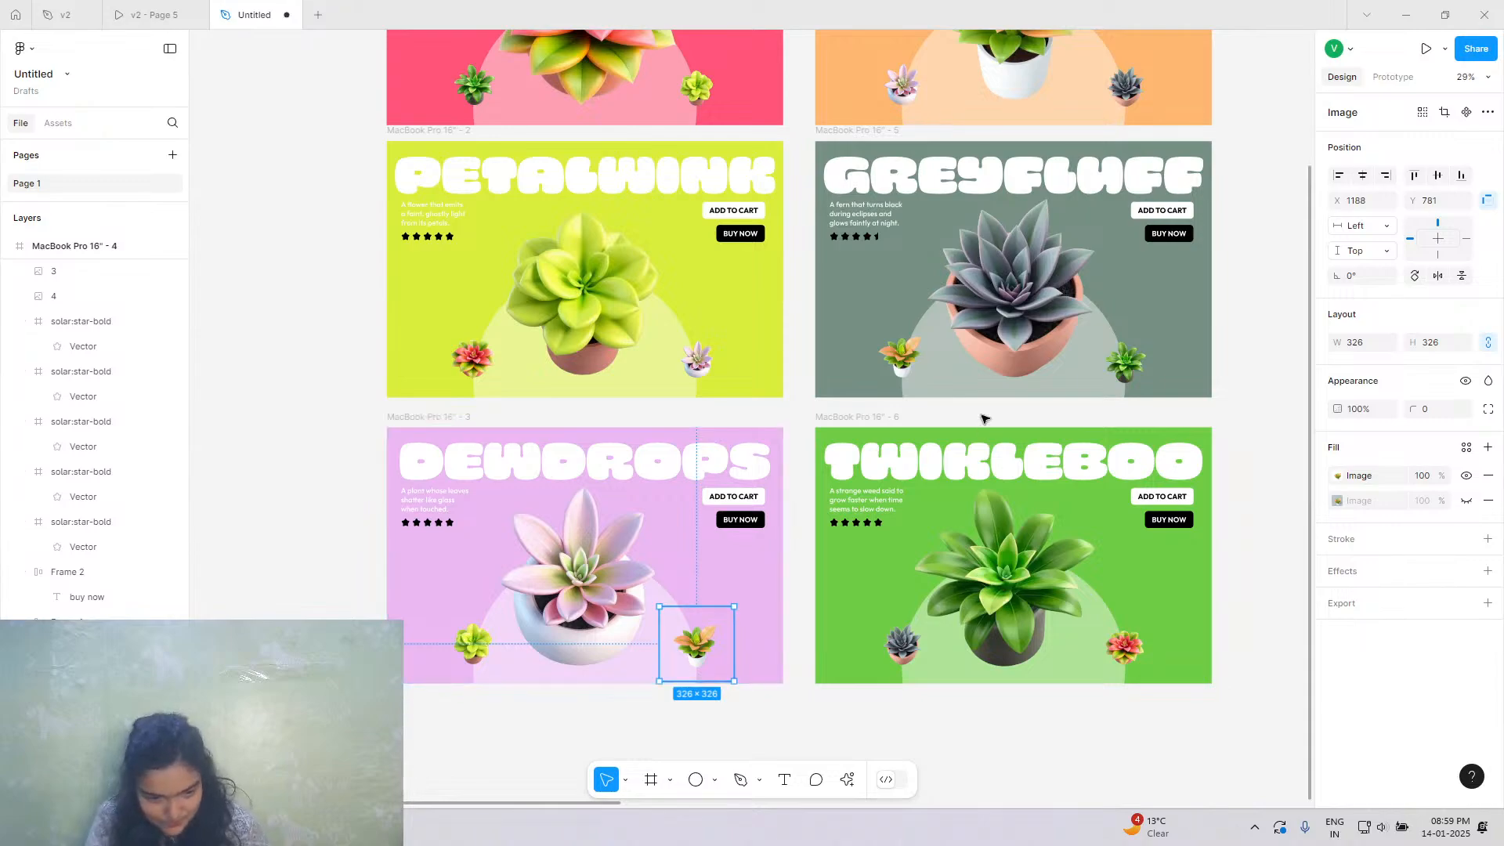
left_click(878, 366)
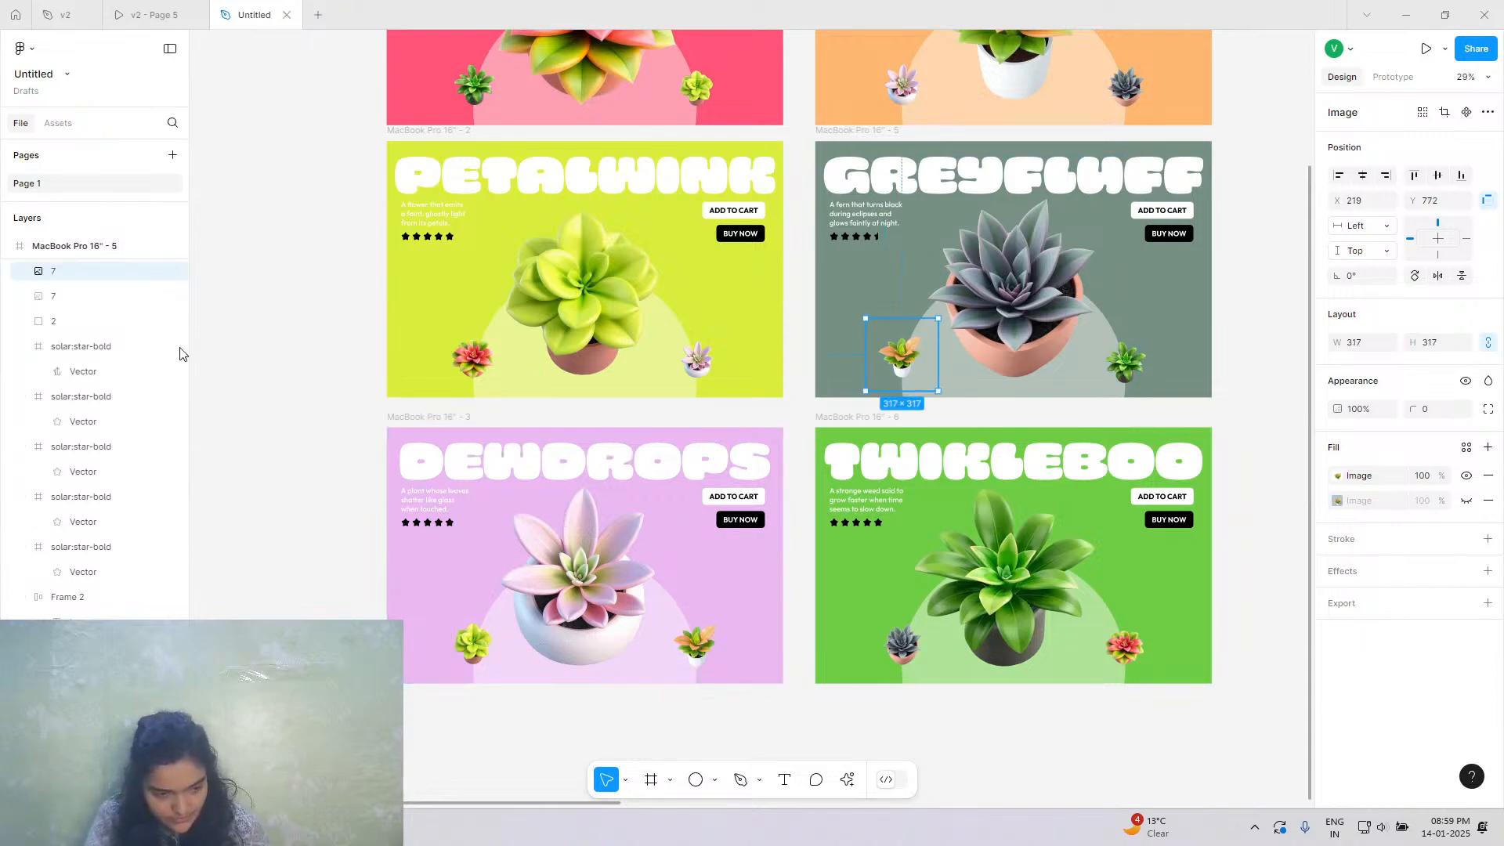
double_click(105, 275)
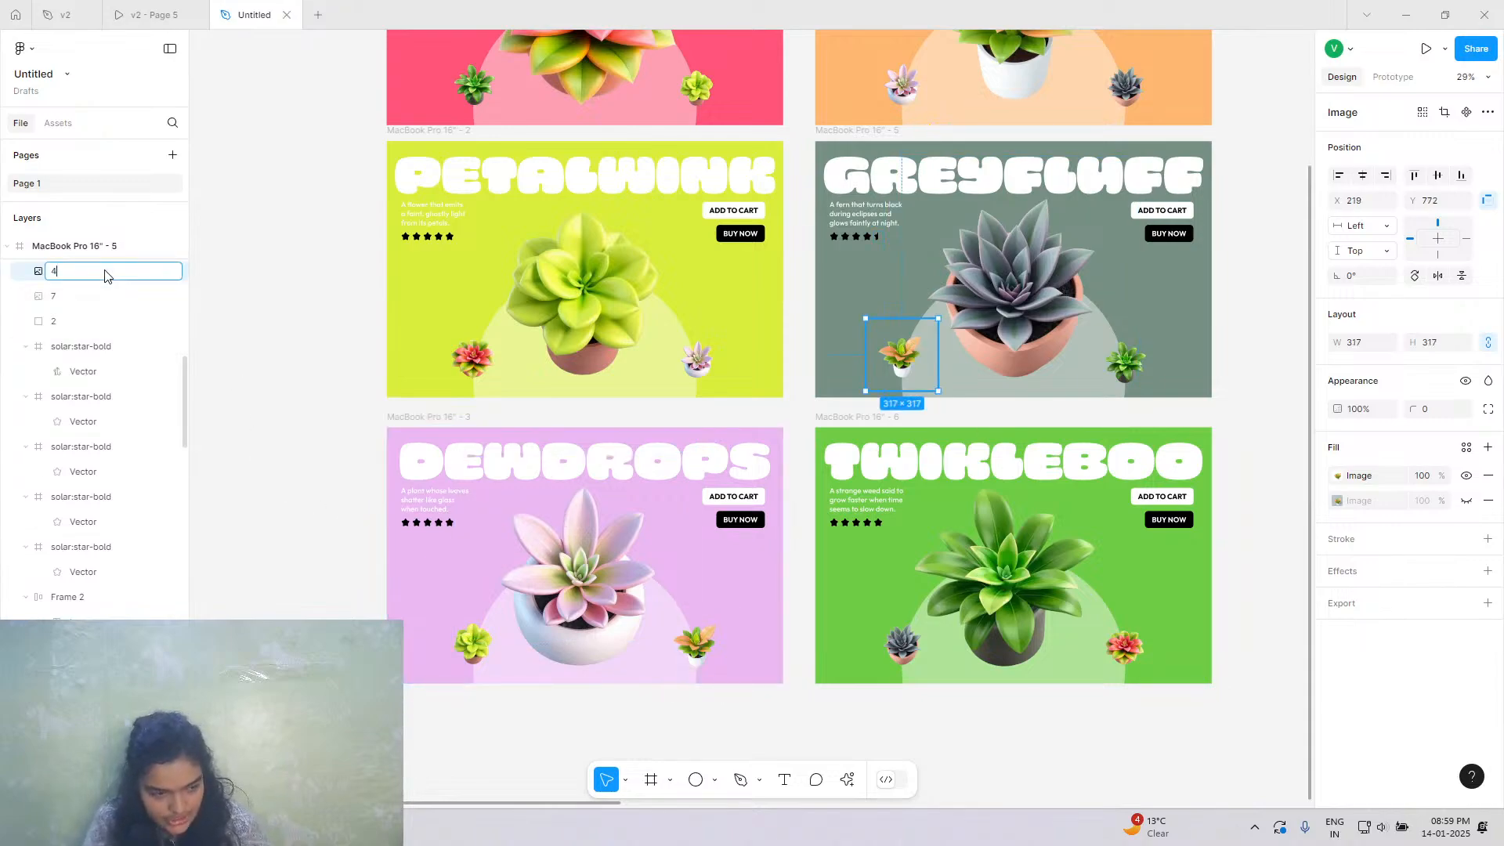
key("Return")
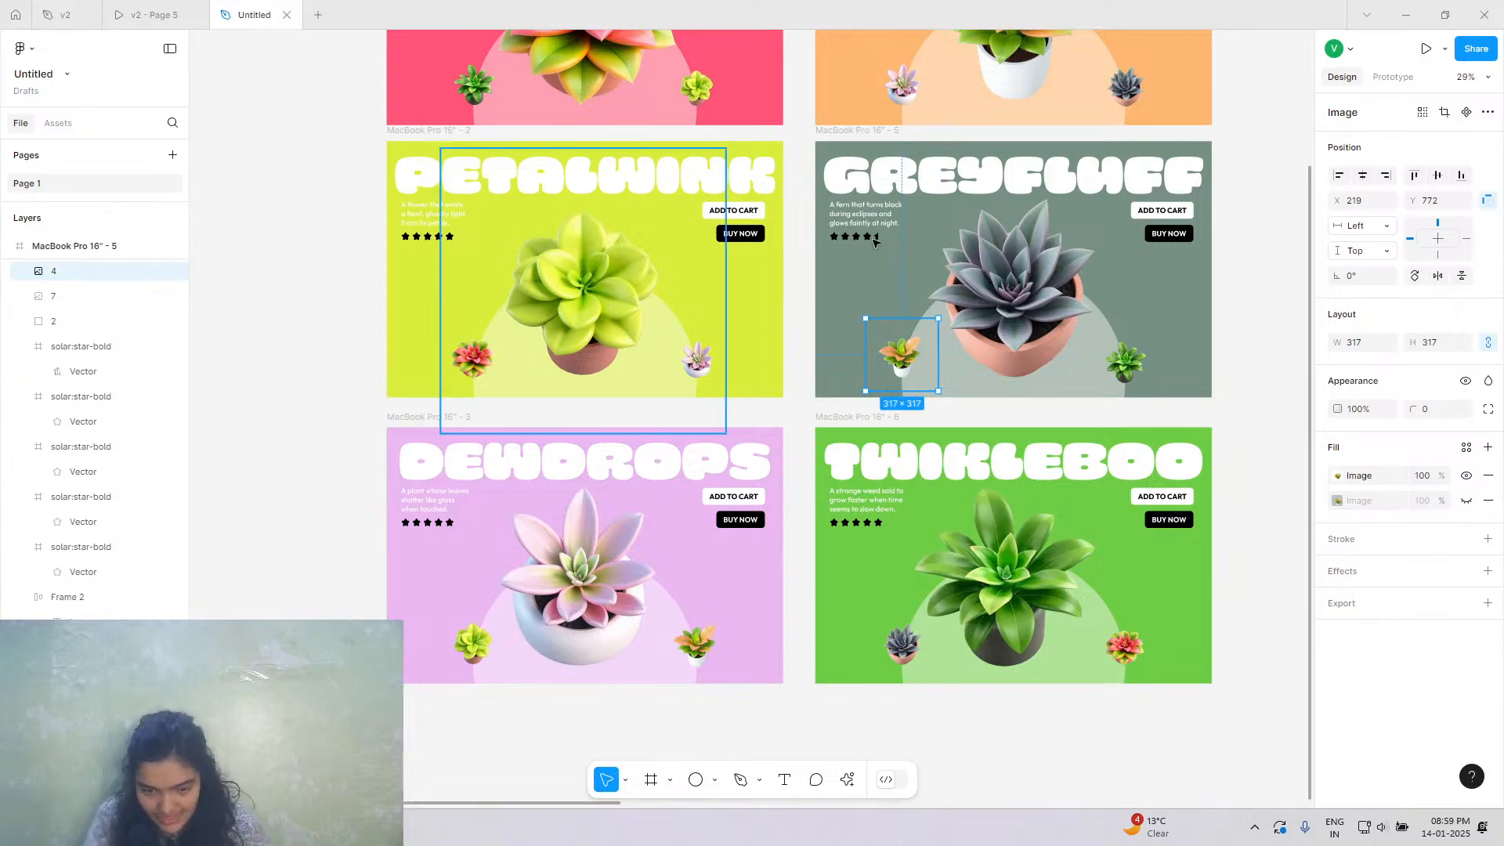
Rename the large grey plant's layer in the GREYFLUFF frame and the small grey plant's layer in the MISTYBELL frame to 5.
left_click(952, 258)
double_click(136, 297)
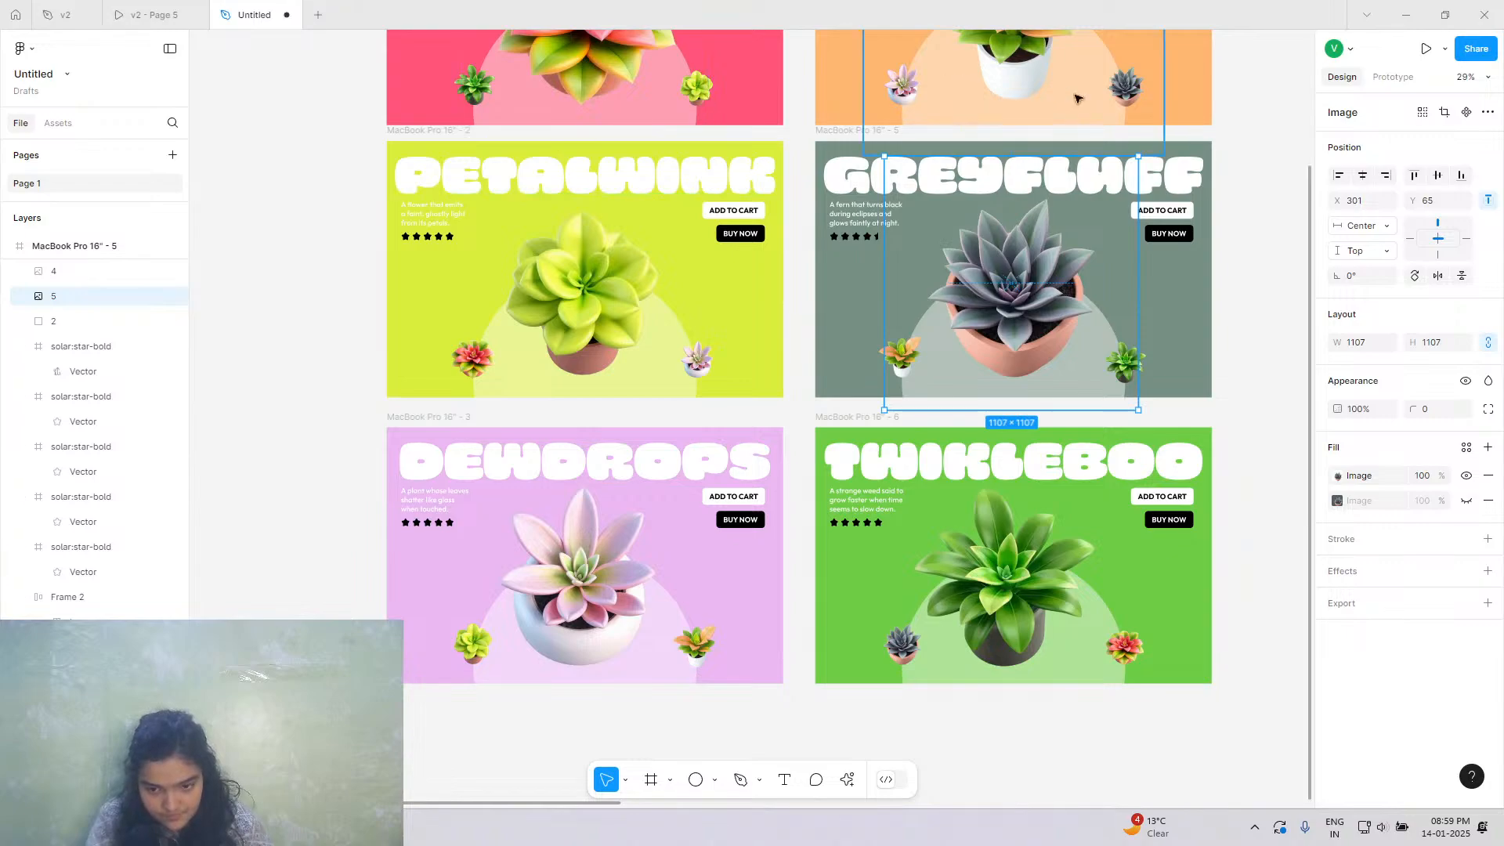
left_click(1125, 85)
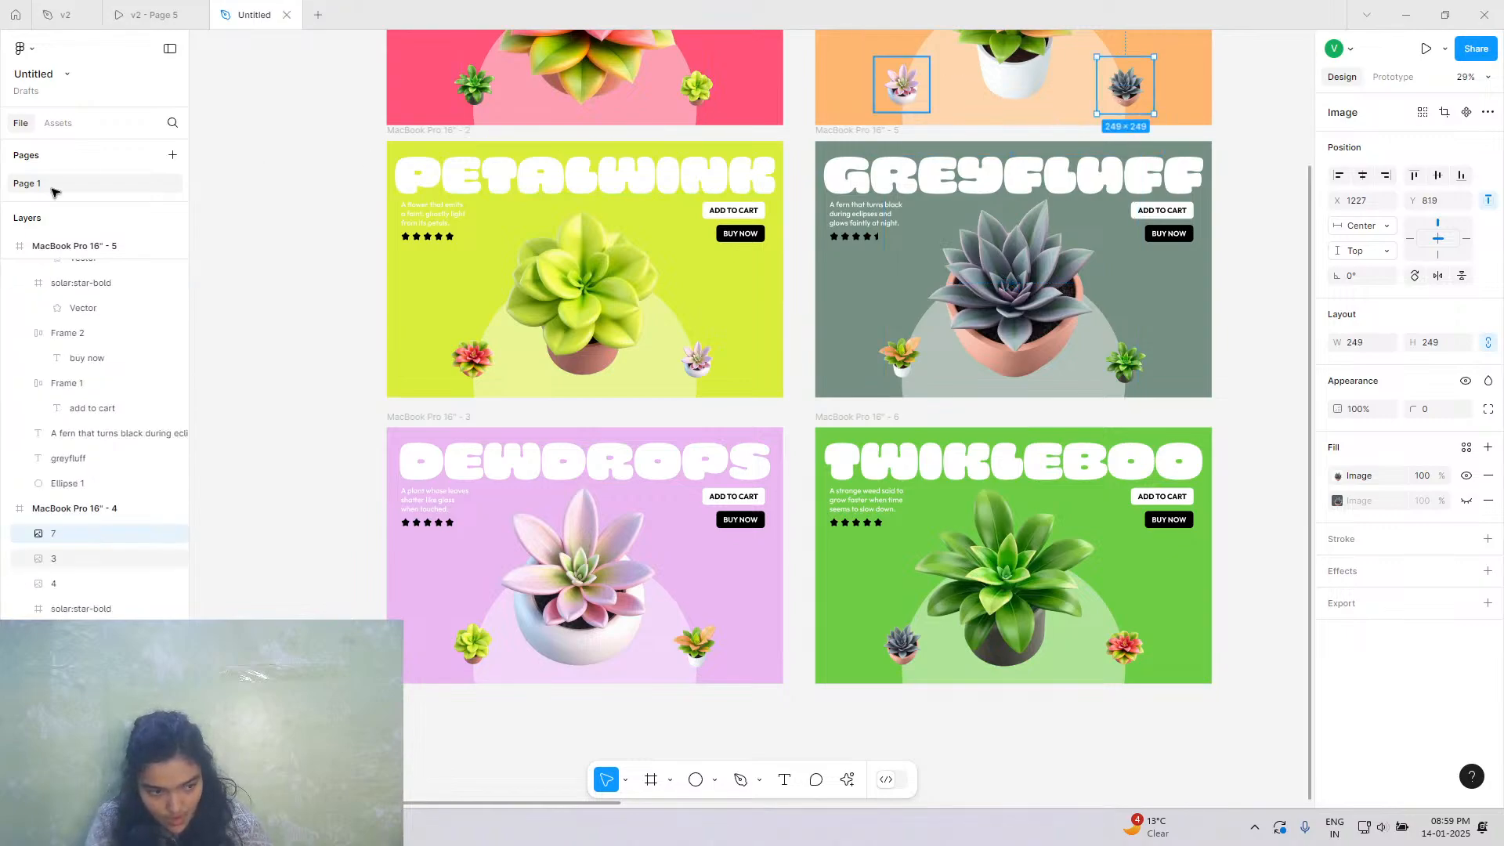
double_click(71, 539)
key("Return")
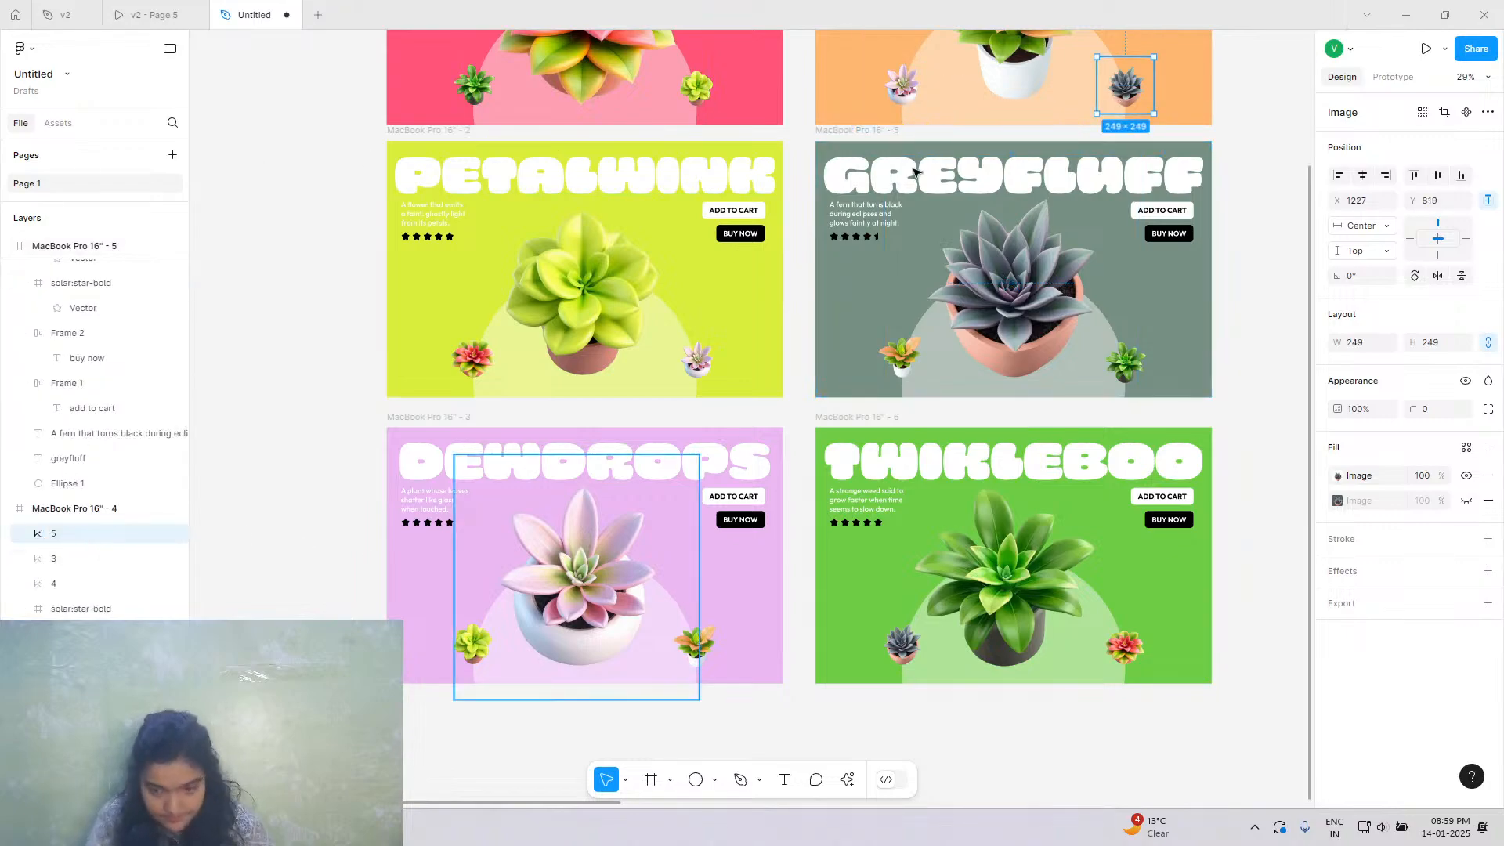
Rename the small grey plant's layer in the TWIKLEBOO frame to 5.
left_click(905, 658)
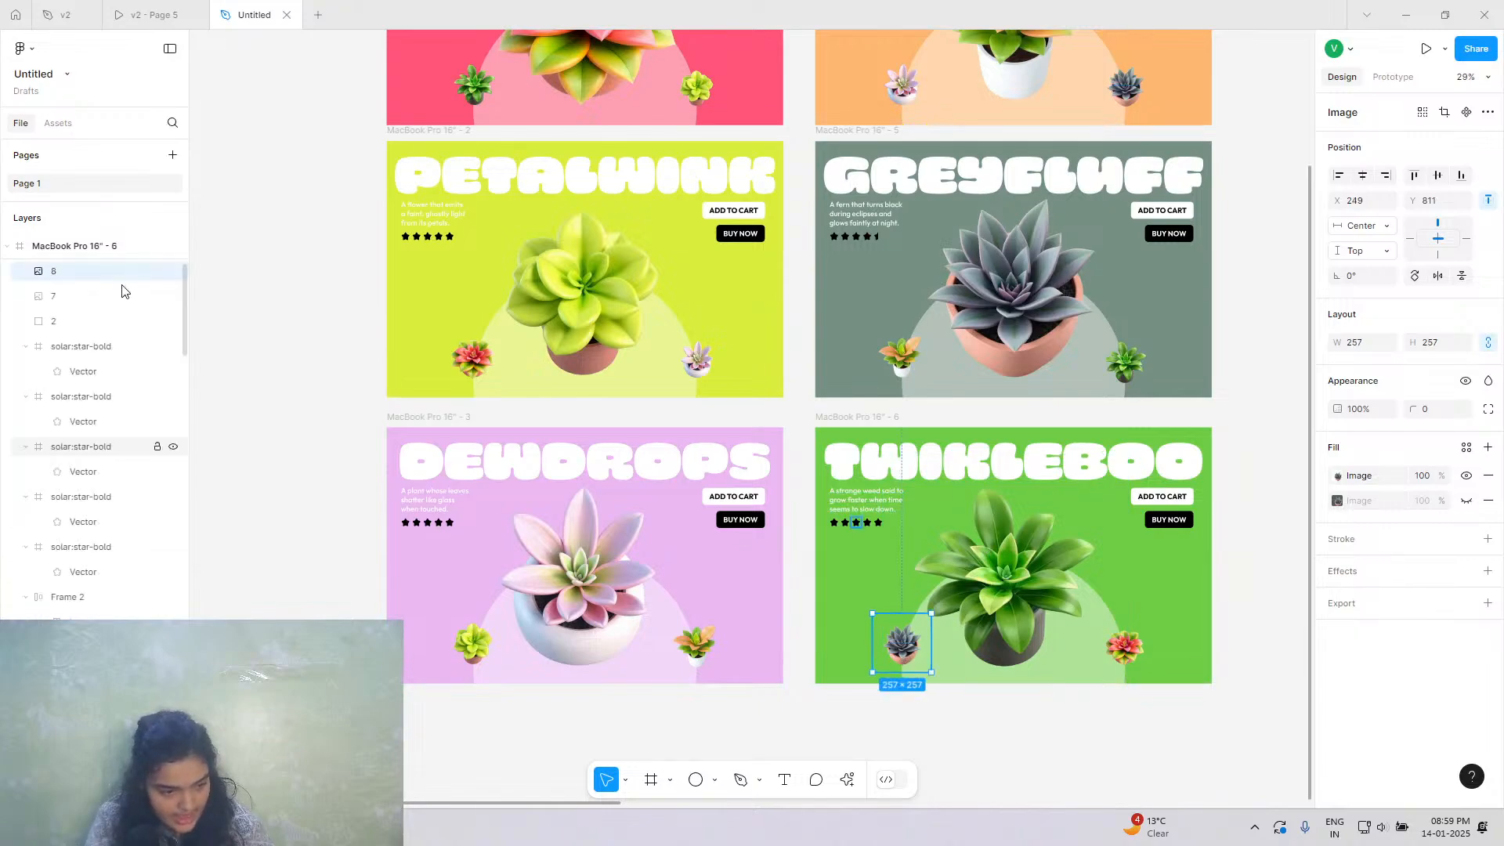
double_click(81, 274)
type("5")
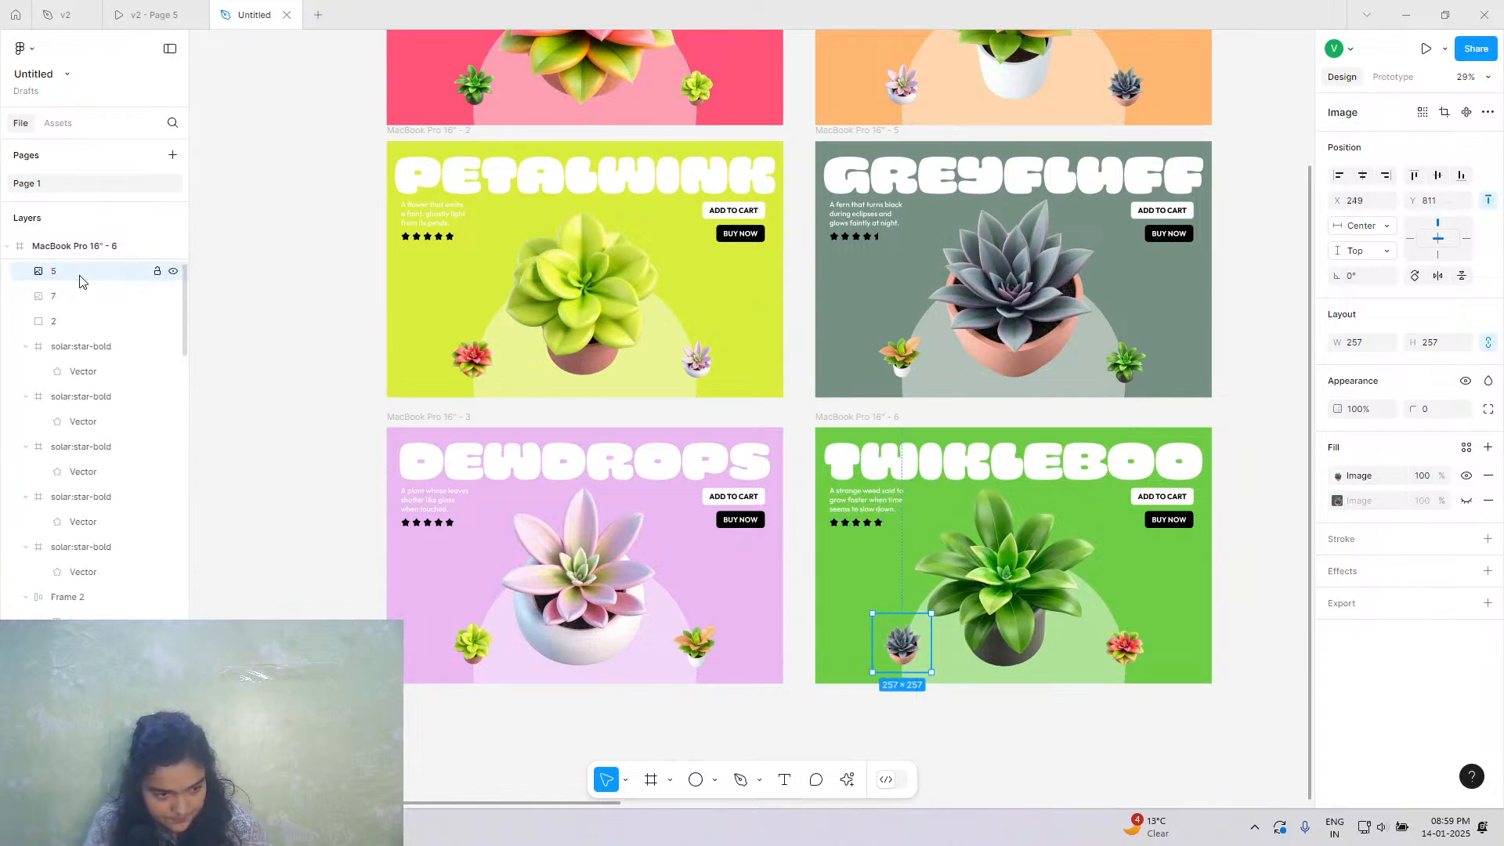
key("Return")
Rename the large green plant's layer in the TWIKLEBOO frame to 6.
left_click(1029, 606)
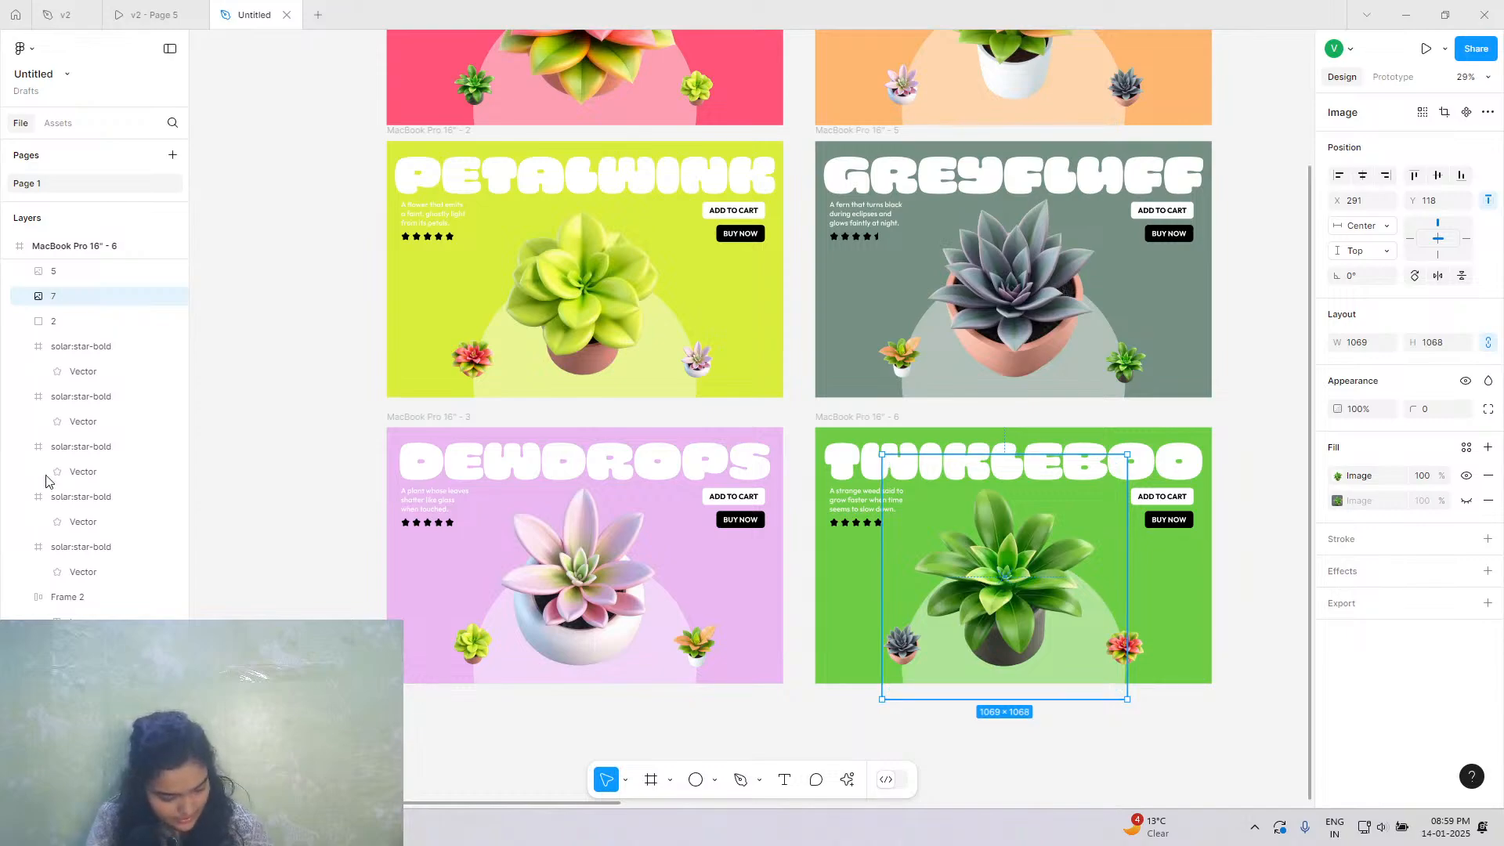
double_click(53, 298)
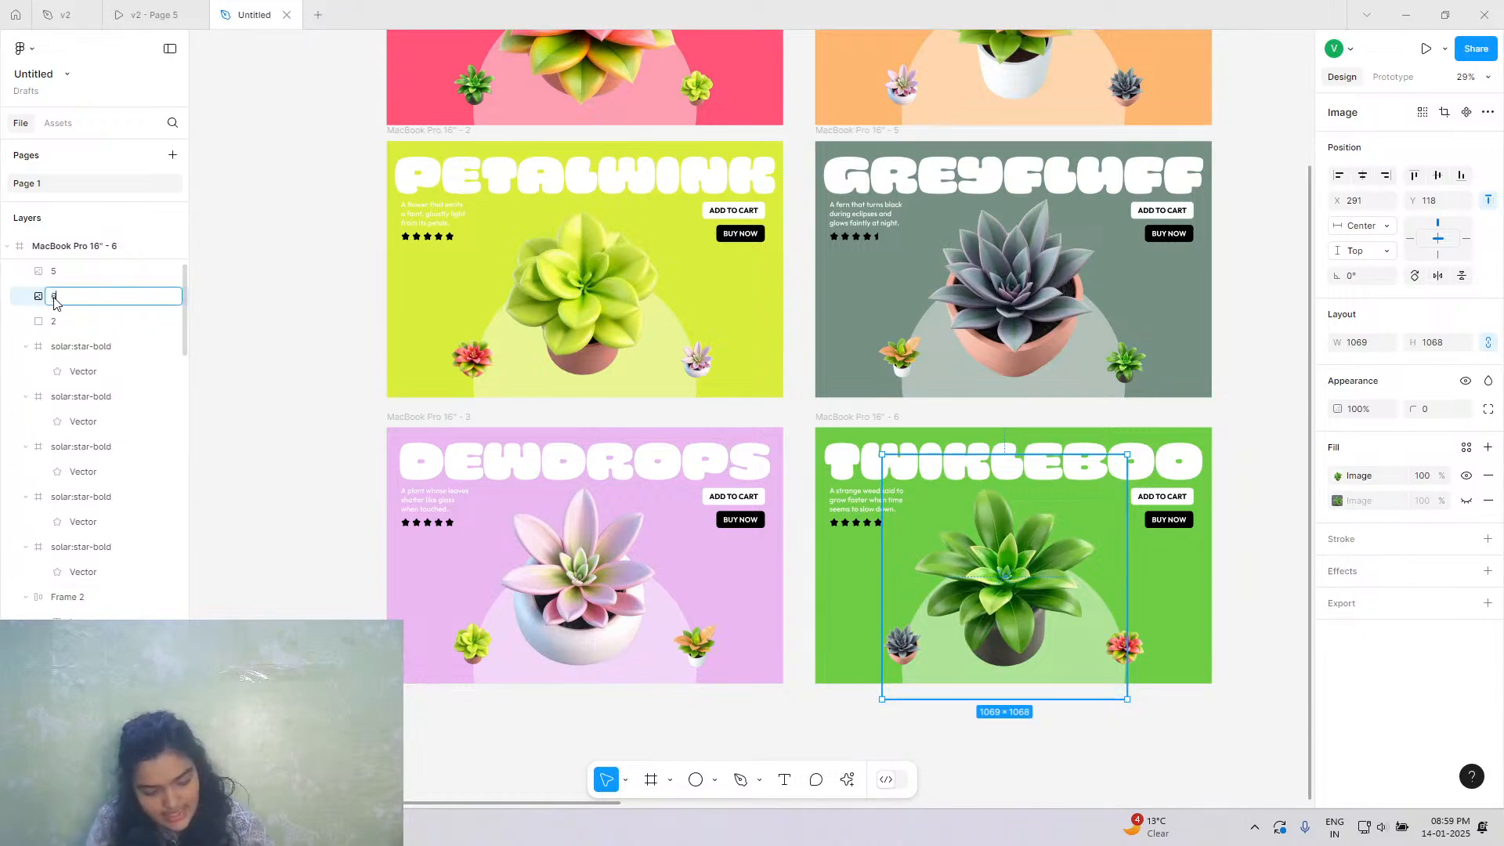
type("6")
key("Return")
Rename the small green plant's layer in the GREYFLUFF frame to 6.
left_click(1125, 361)
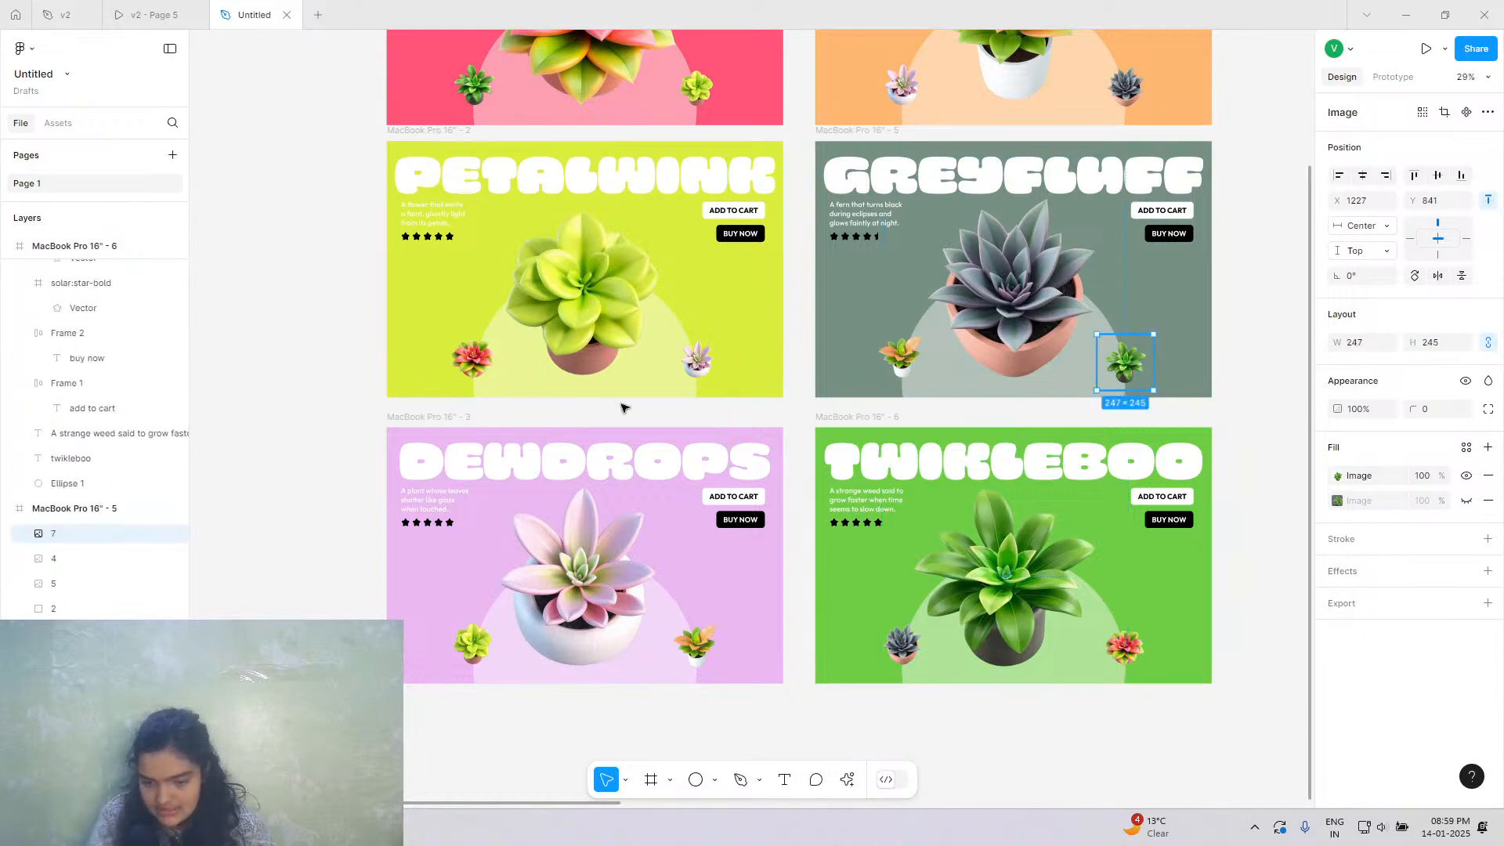
double_click(92, 533)
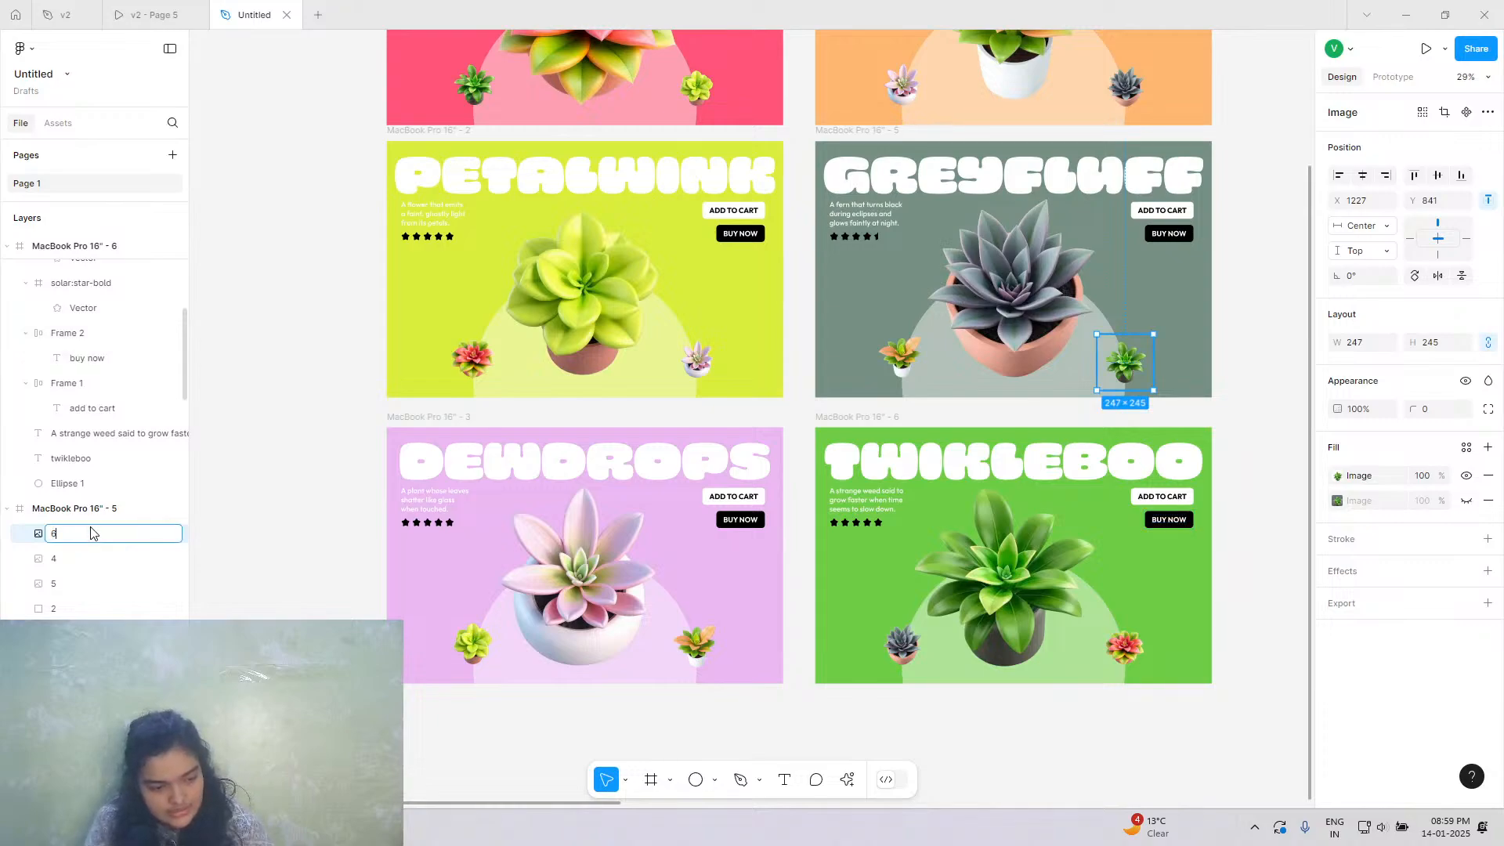
key("Return")
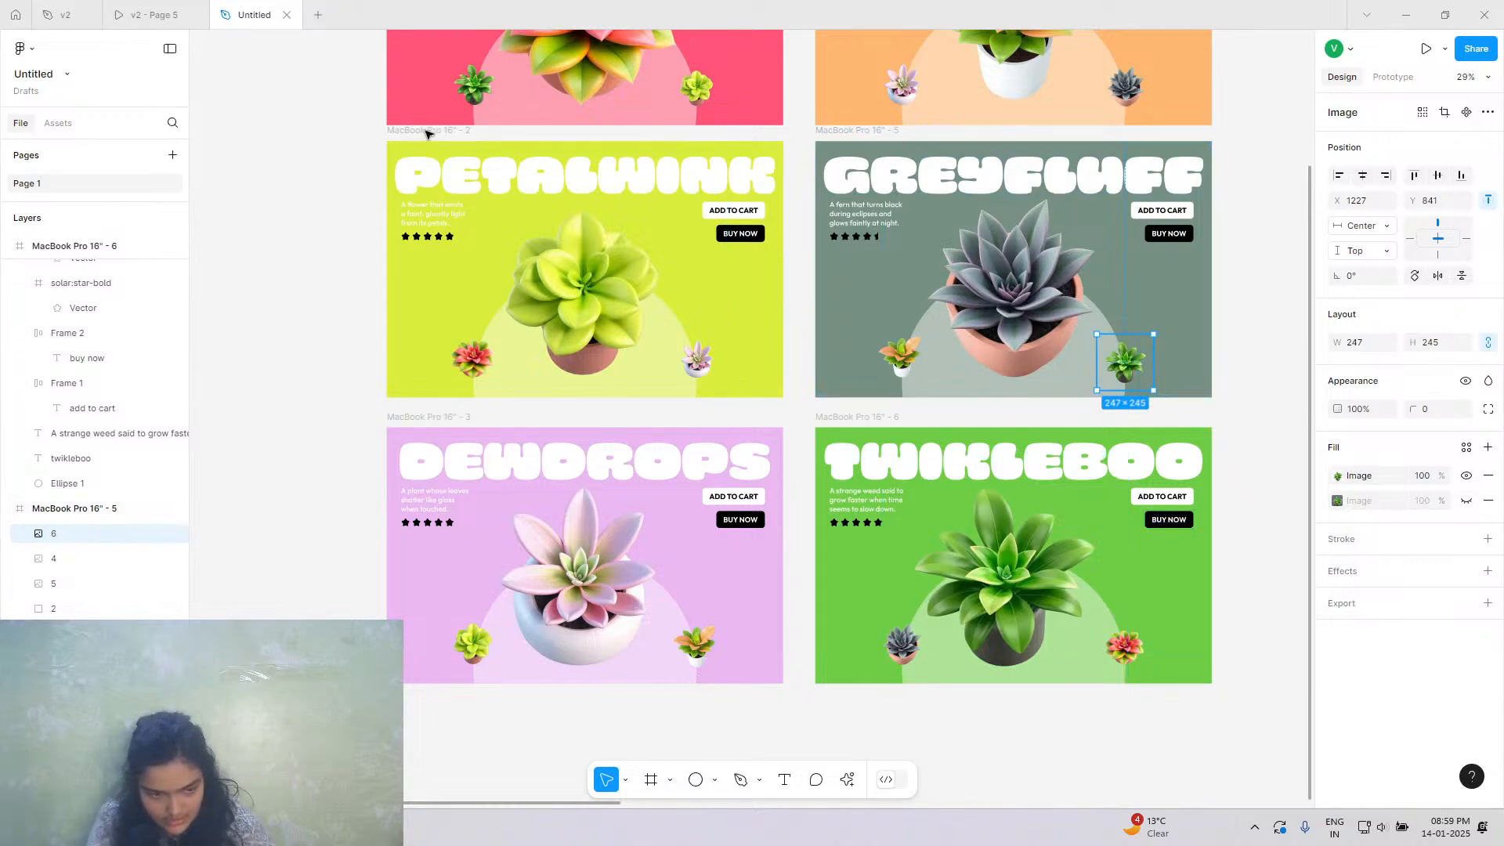
Check the layer names of the green plants in the SUGARBUD, TWIKLEBOO and GREYFLUFF frames, and clear the selection.
left_click(474, 86)
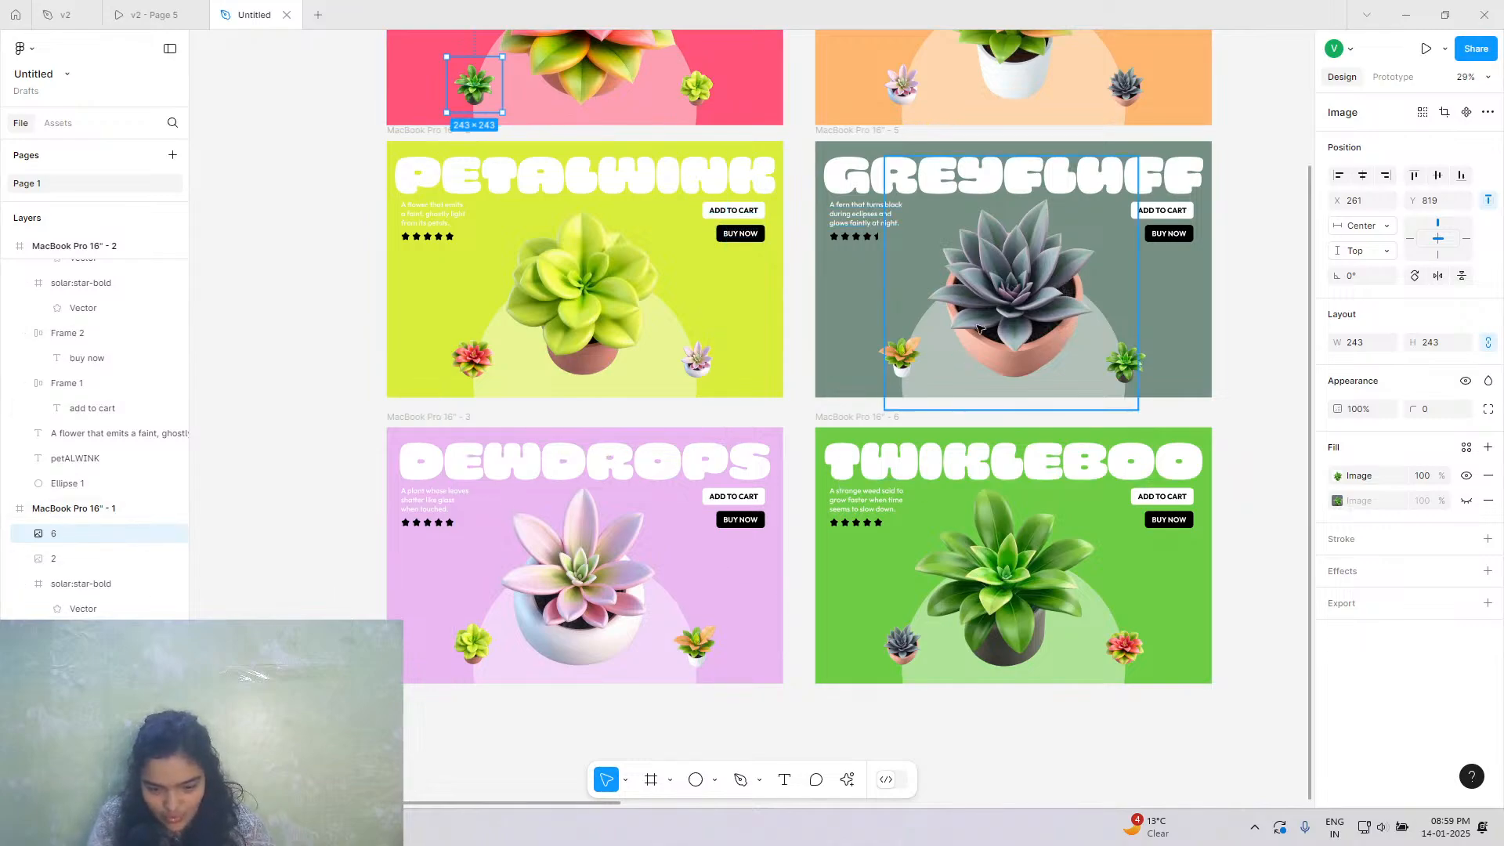
left_click(1042, 580)
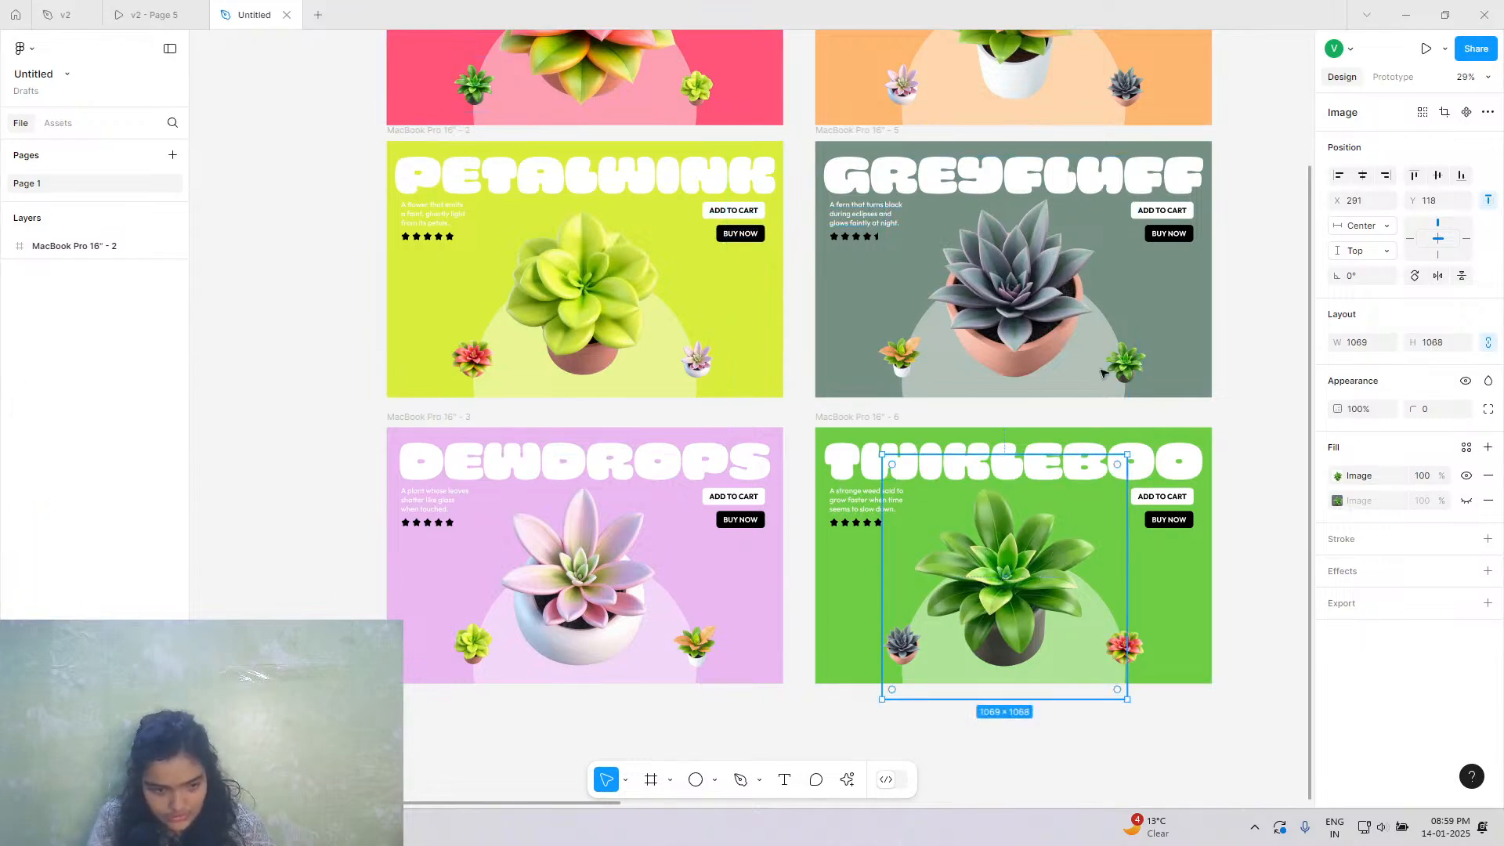
left_click(1131, 339)
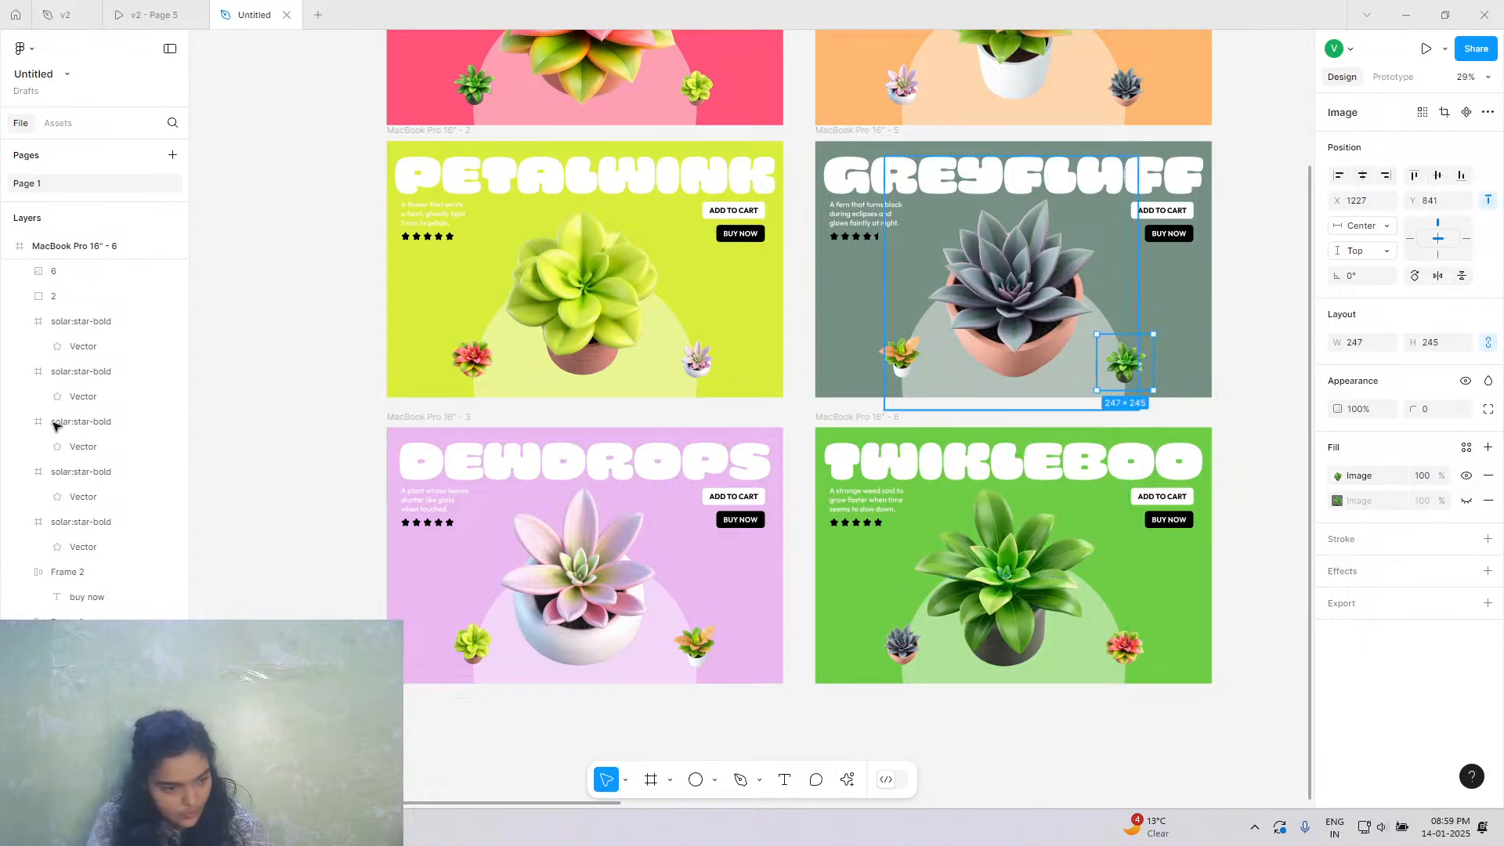
left_click(276, 549)
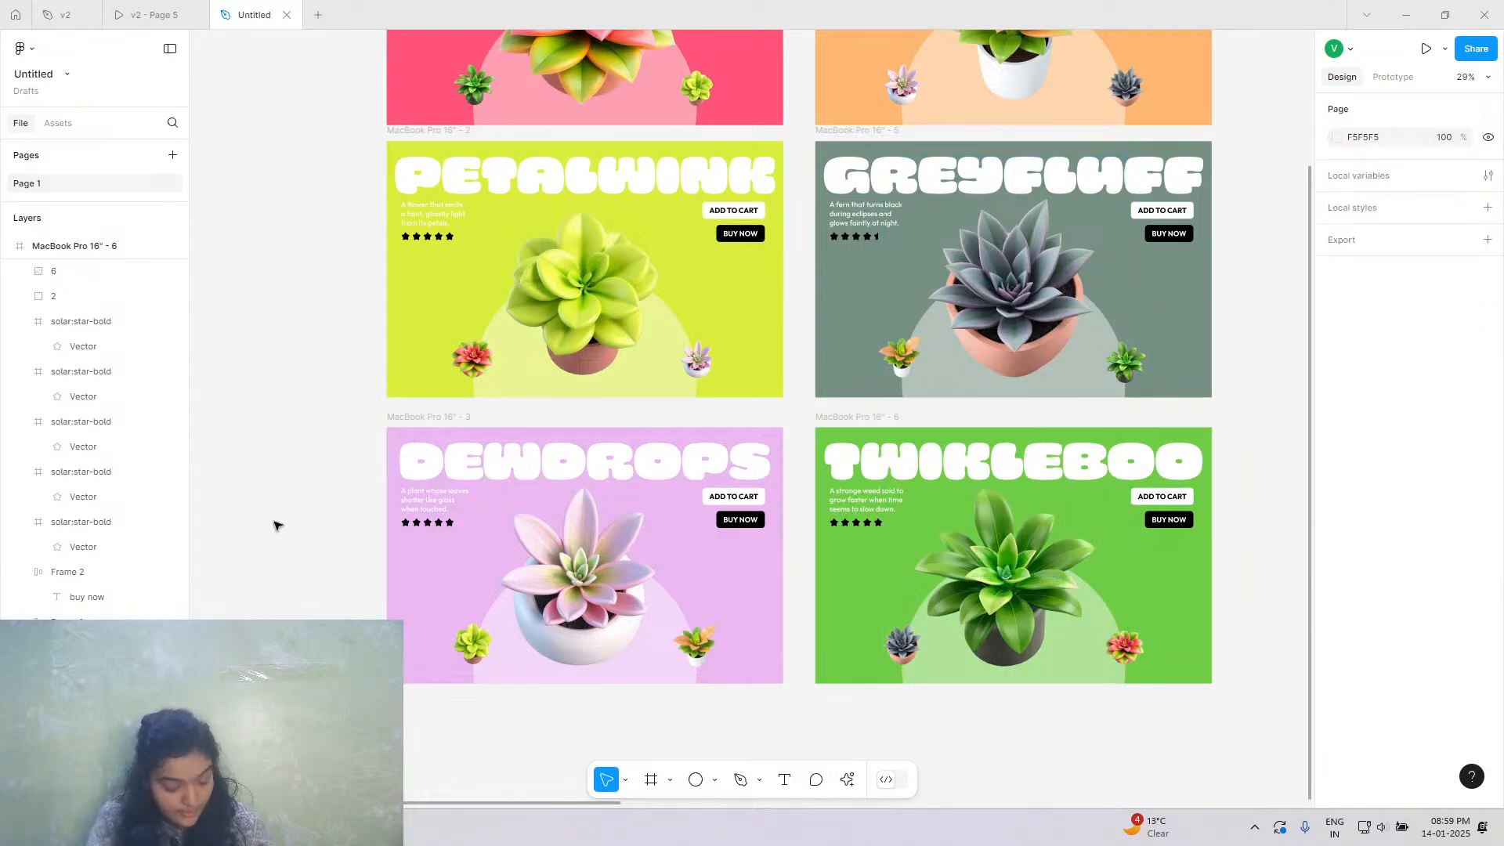
Select the SUGARBUD frame and present the prototype starting from it.
scroll(282, 509, "up", 5)
left_click(423, 363)
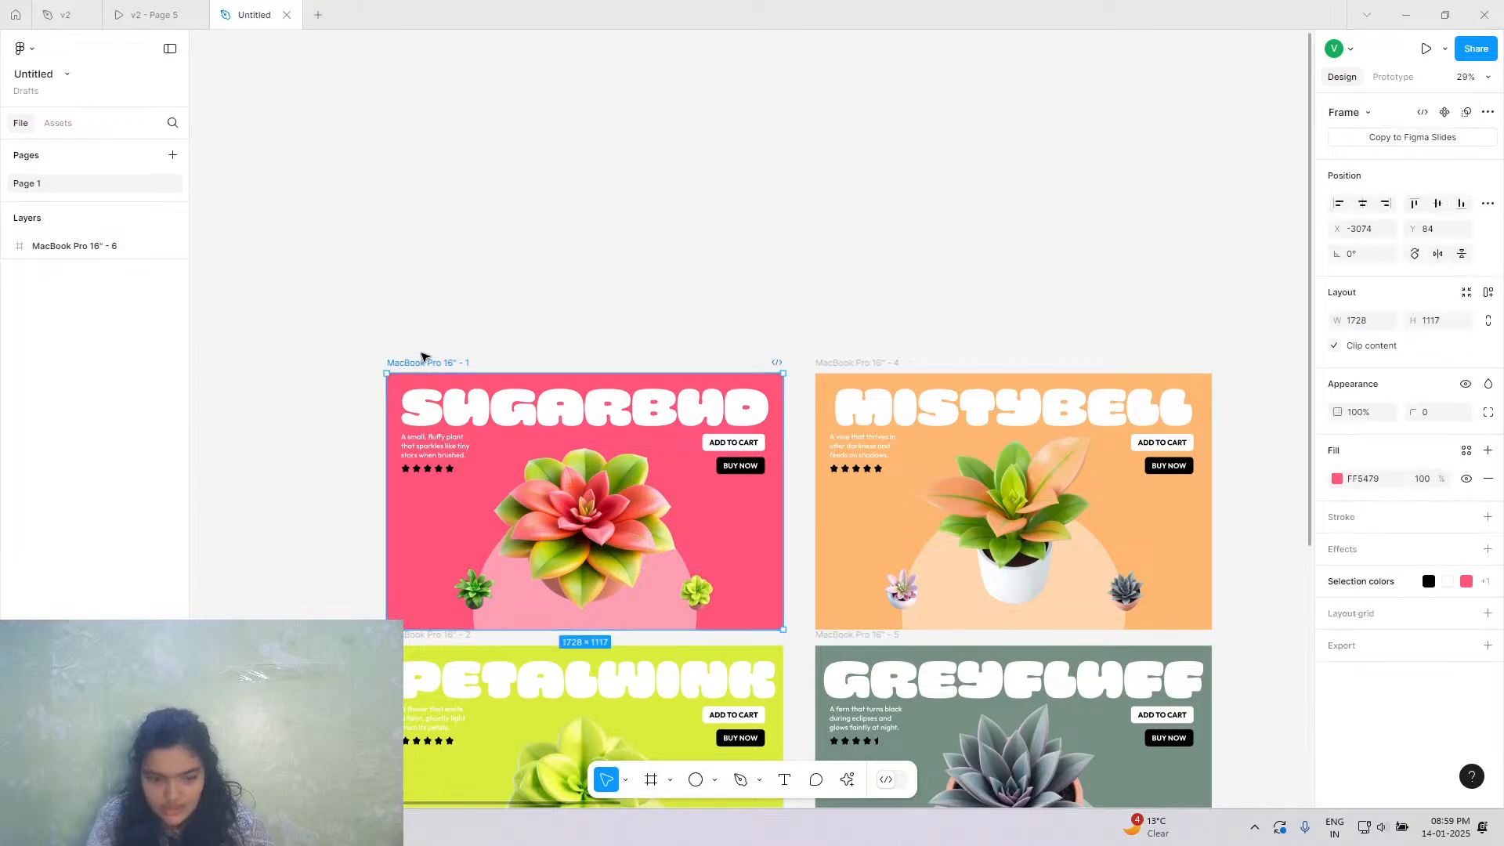
scroll(1097, 329, "down", 2)
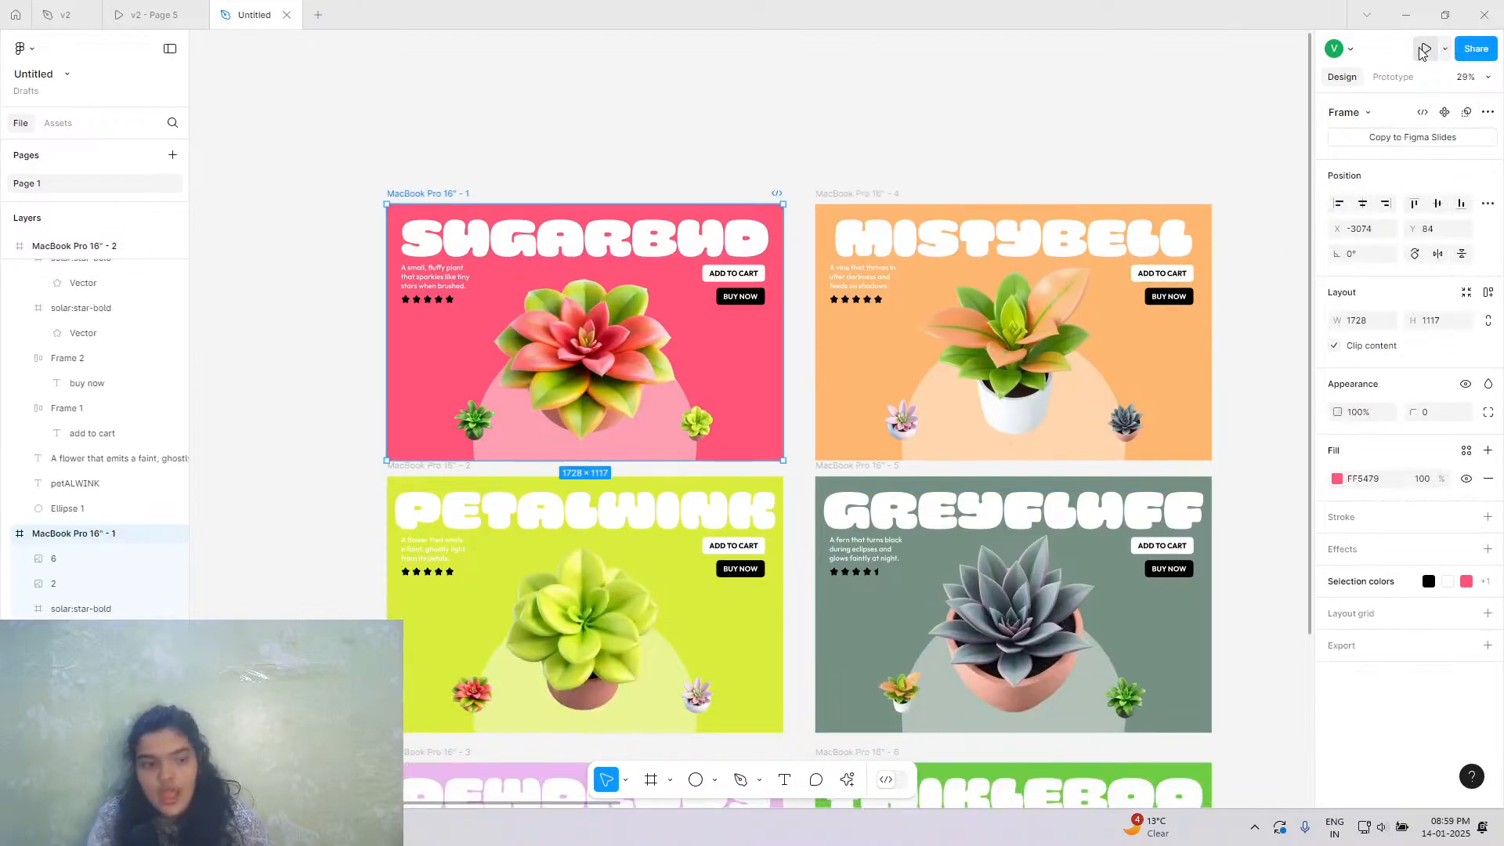
left_click(1423, 50)
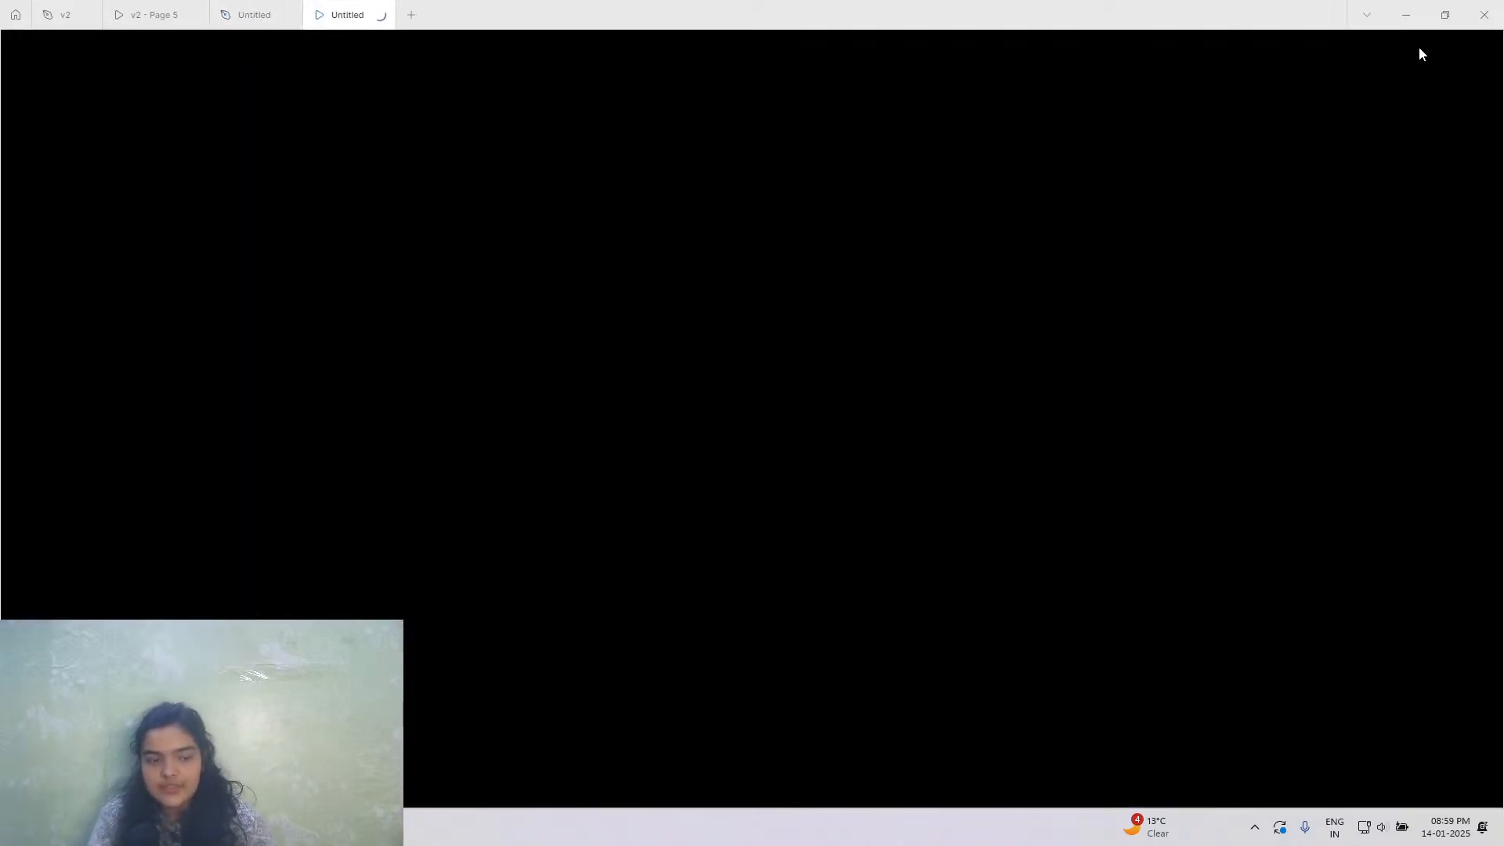
Close the v2 design file and its v2 - Page 5 prototype preview.
left_click(144, 7)
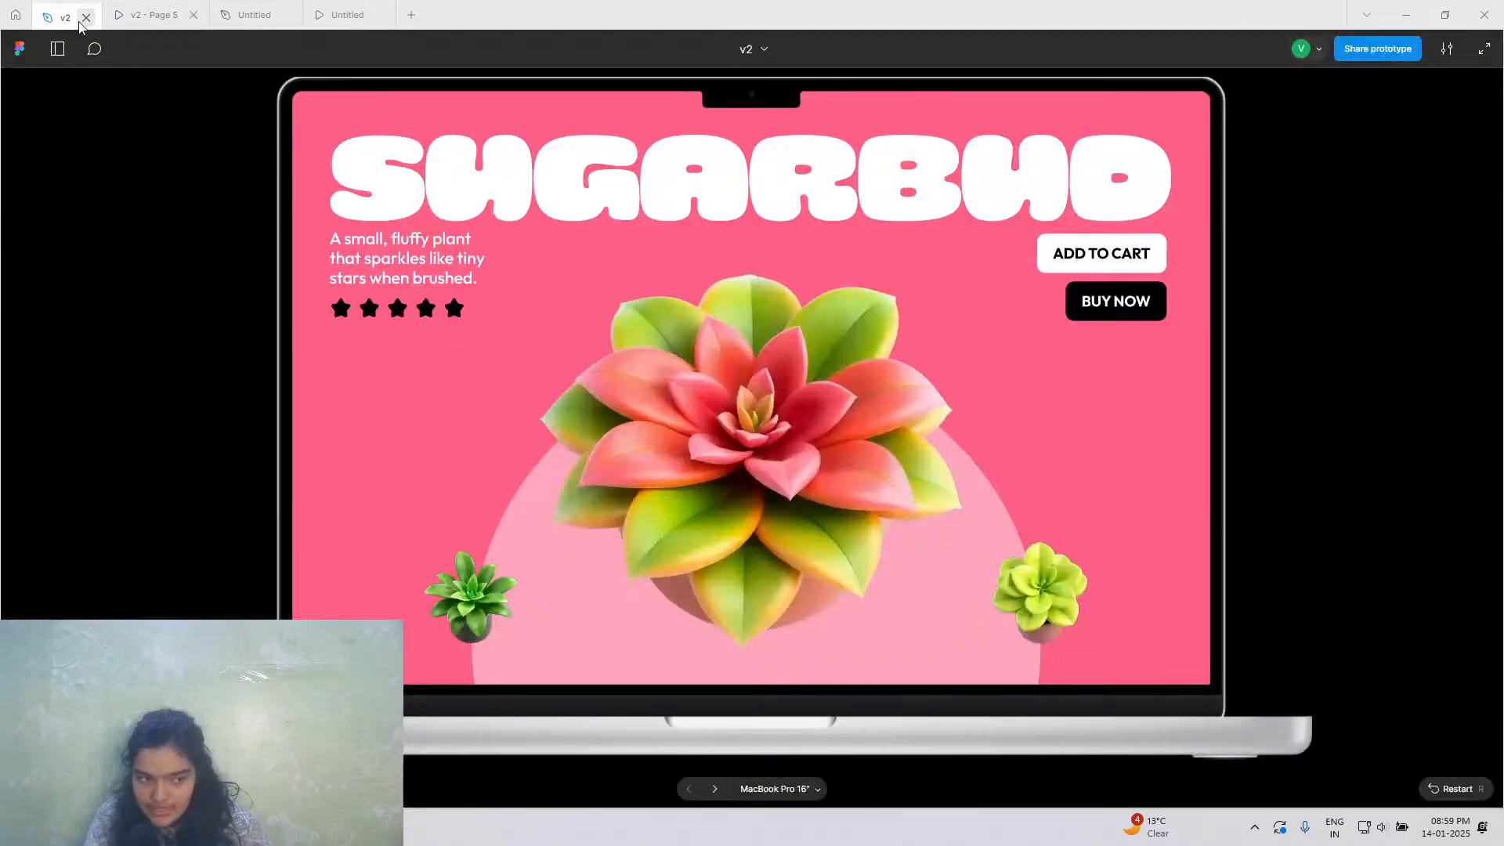
left_click(85, 17)
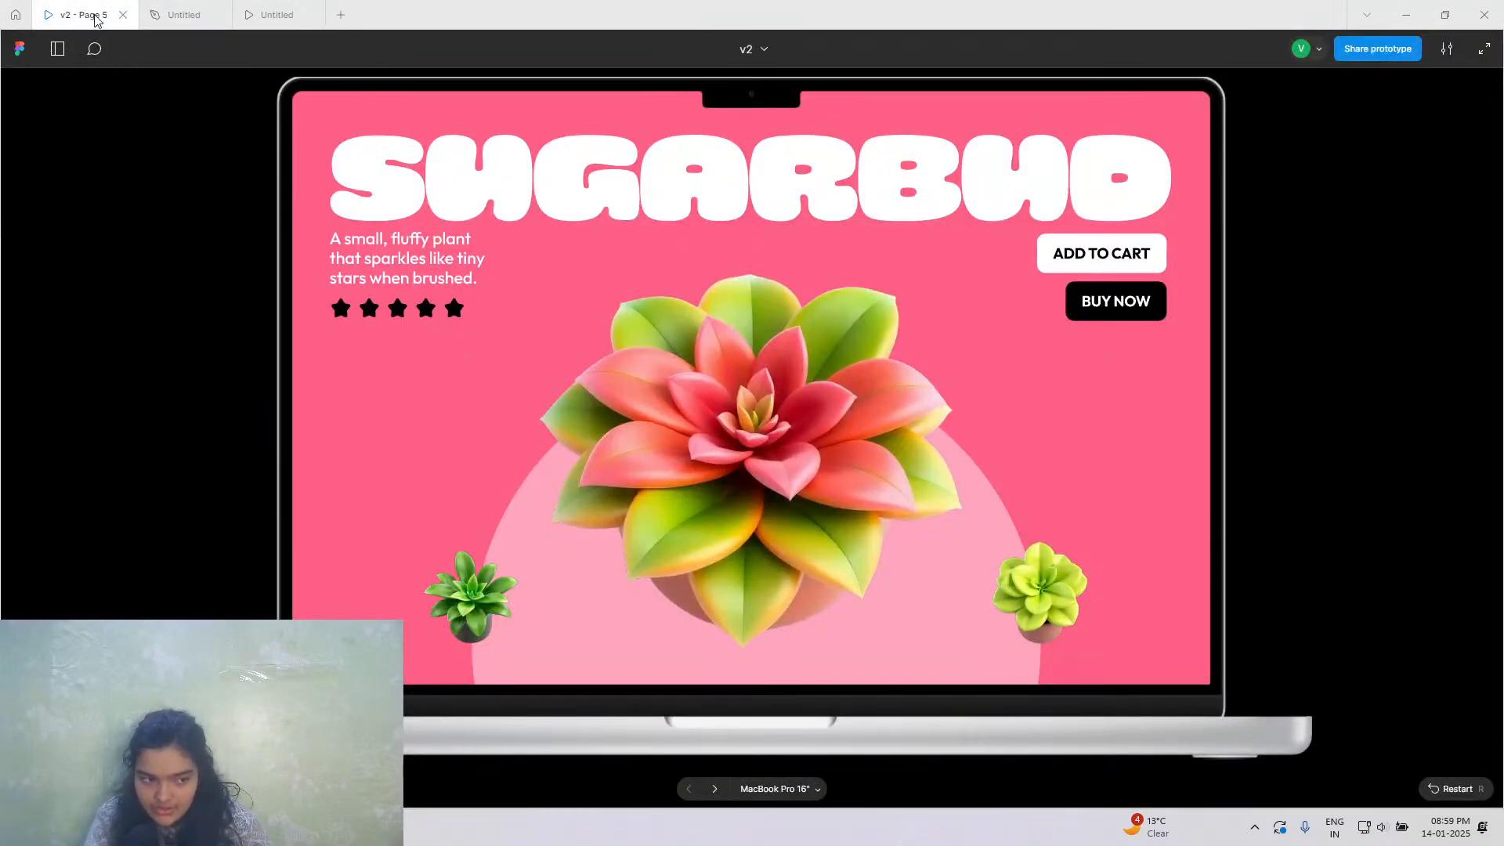
left_click(122, 16)
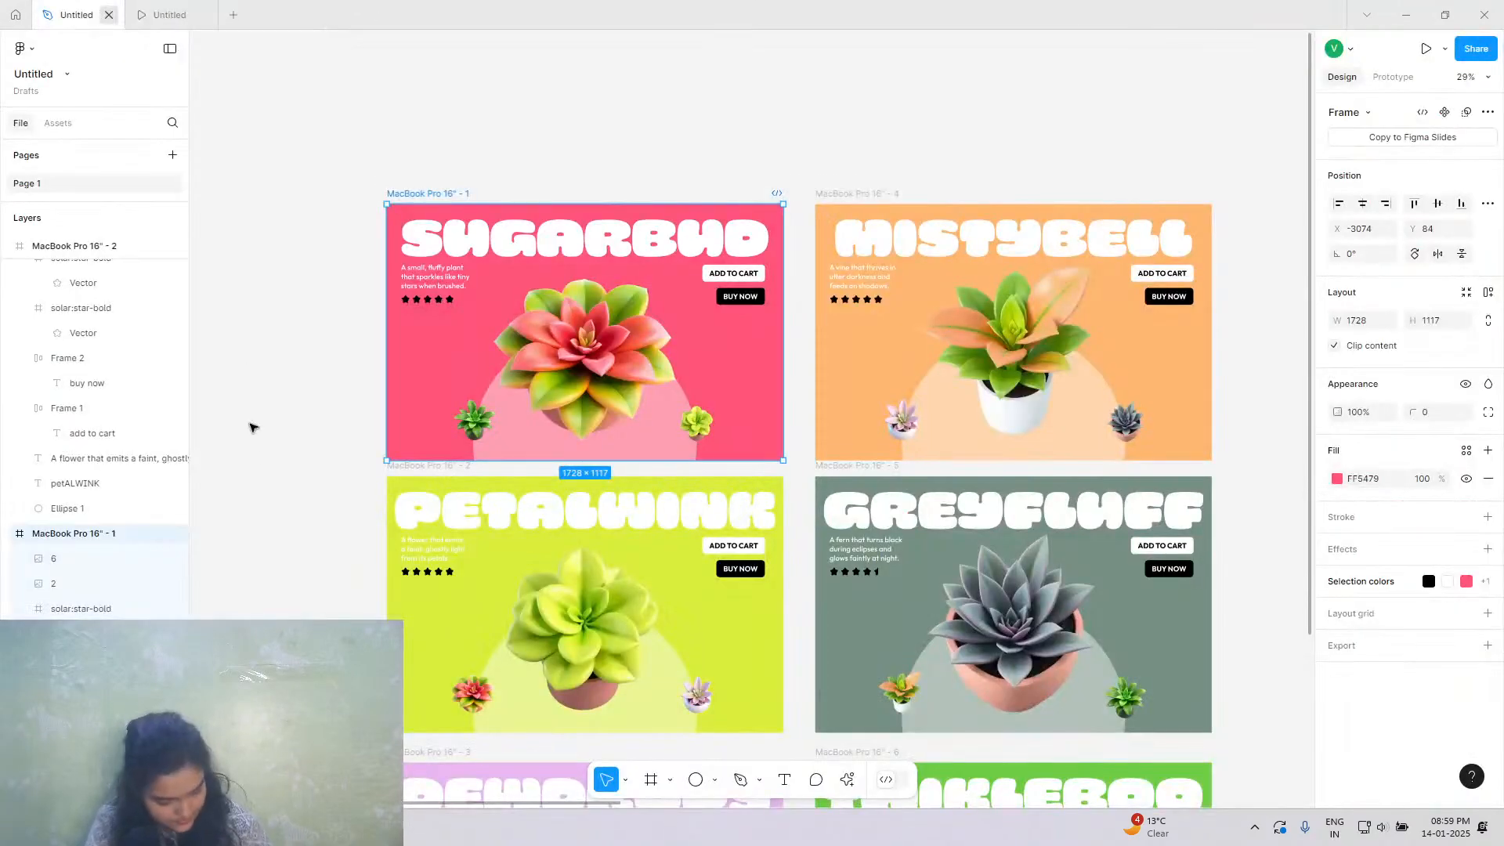
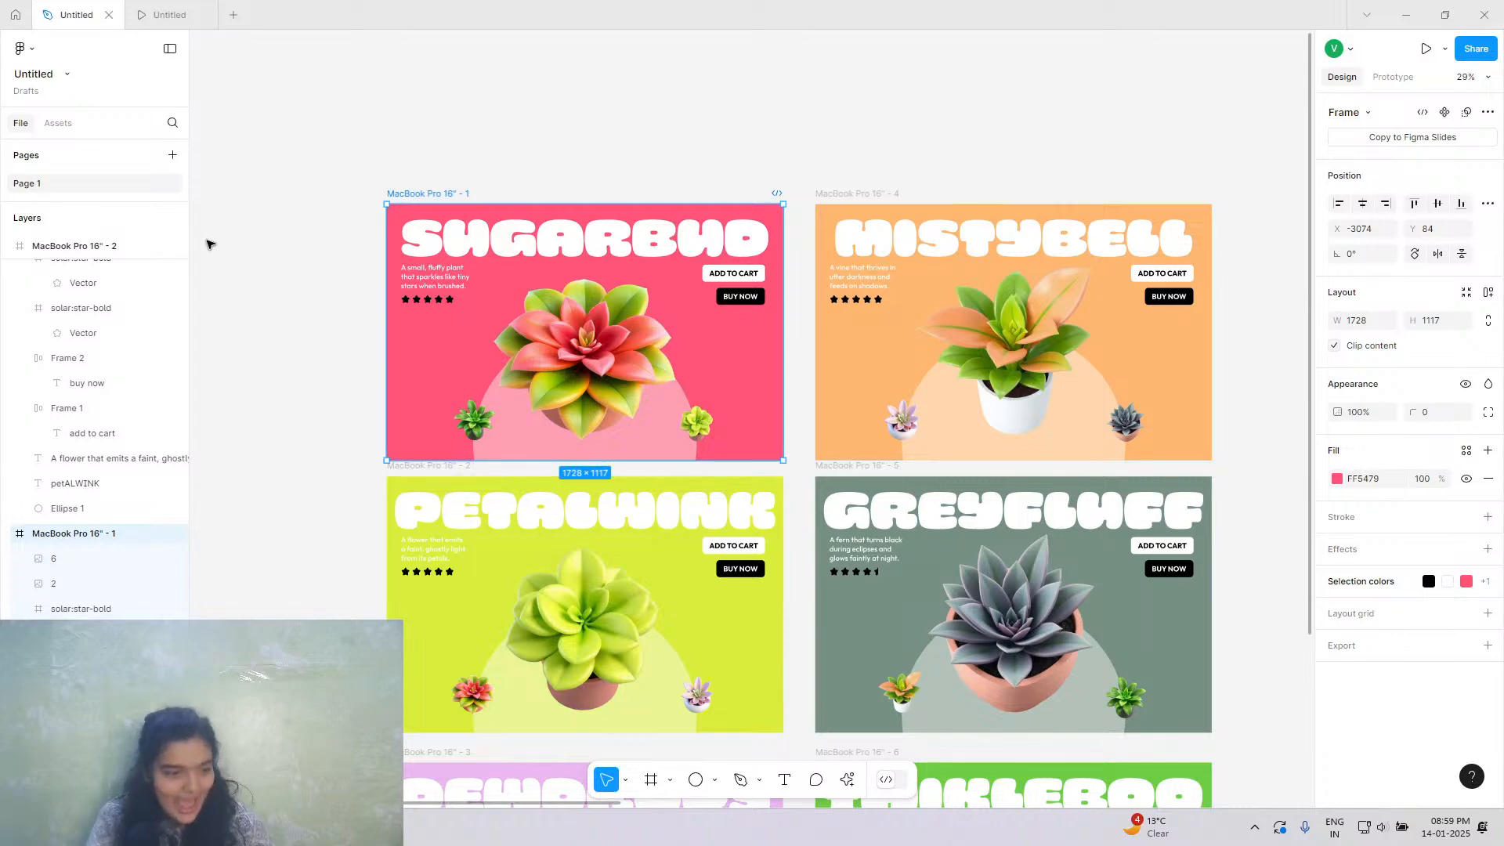
Open the Untitled prototype preview and test the plant transitions from SUGARBUD through PETALWINK, DEWDROPS and MISTYBELL to GREYFLUFF.
left_click(171, 15)
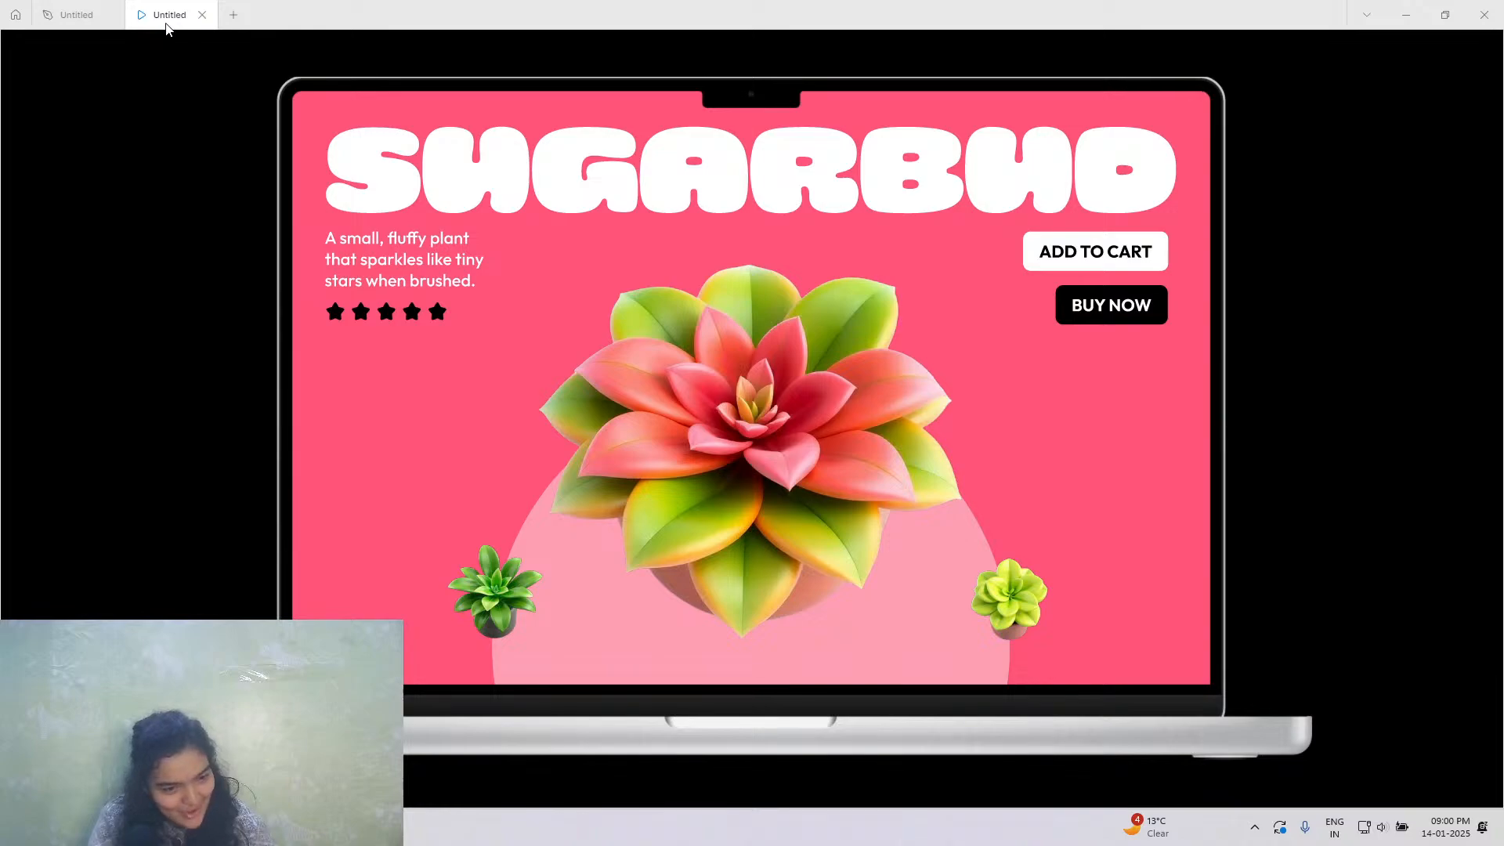
left_click(1031, 599)
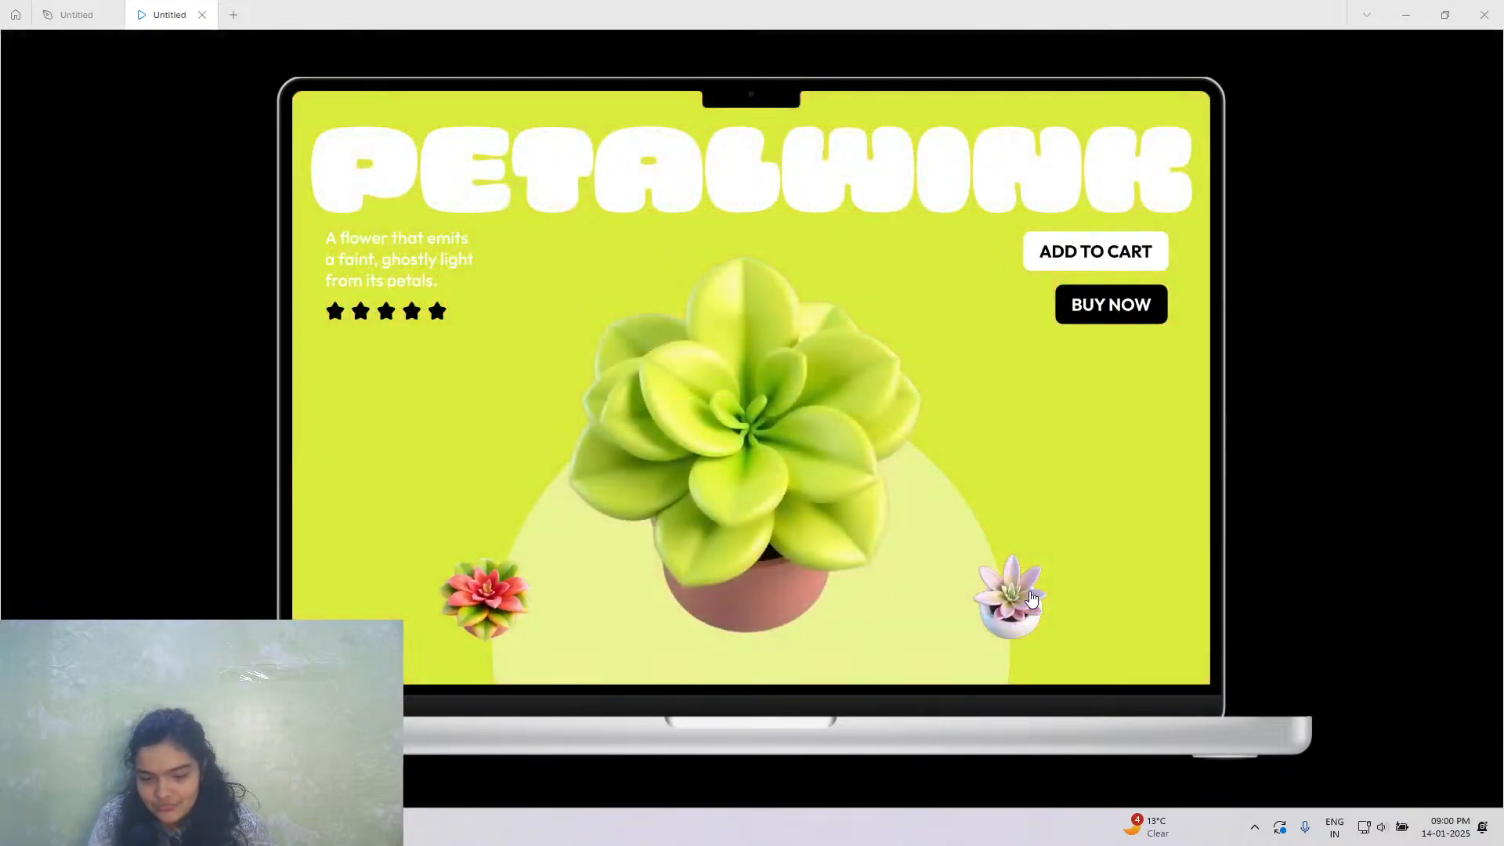
left_click(1031, 599)
left_click(1031, 599)
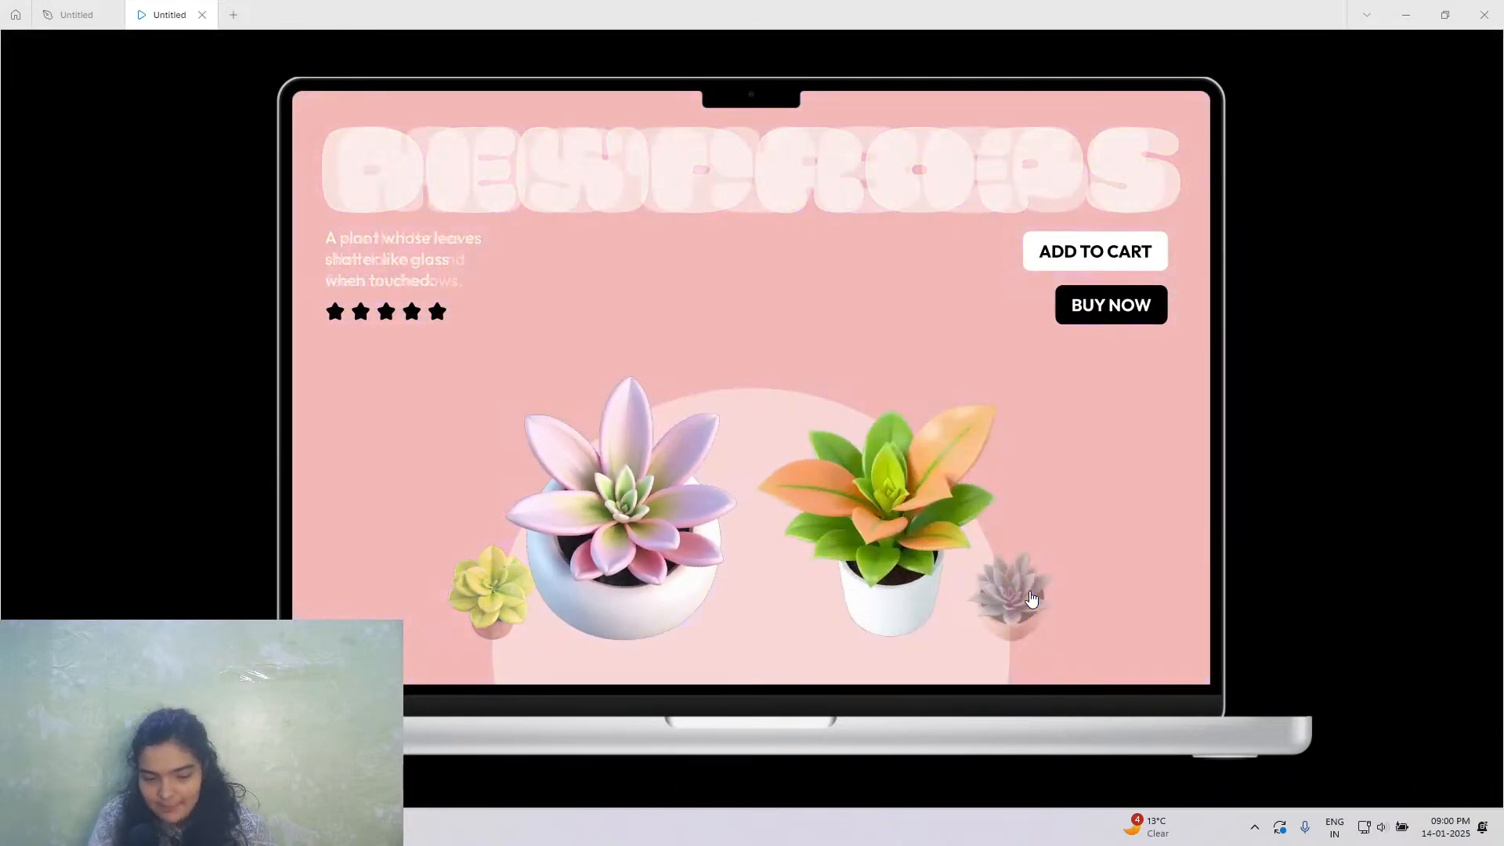
left_click(1031, 599)
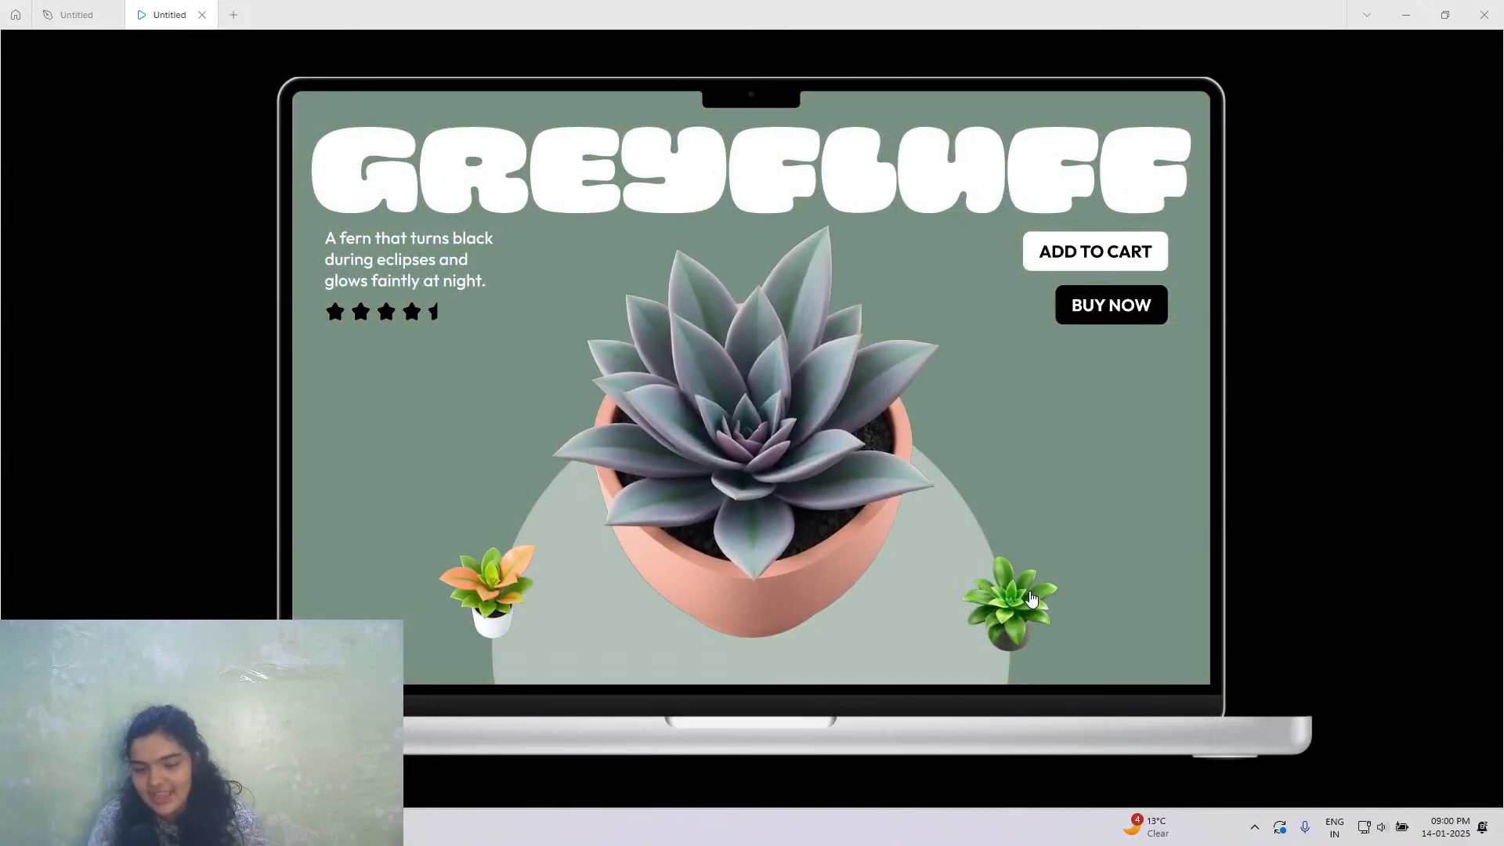
Test the plant transitions from GREYFLUFF through TWIKLEBOO and SUGARBUD to PETALWINK, including going back to SUGARBUD and forward again.
left_click(1031, 600)
left_click(1031, 599)
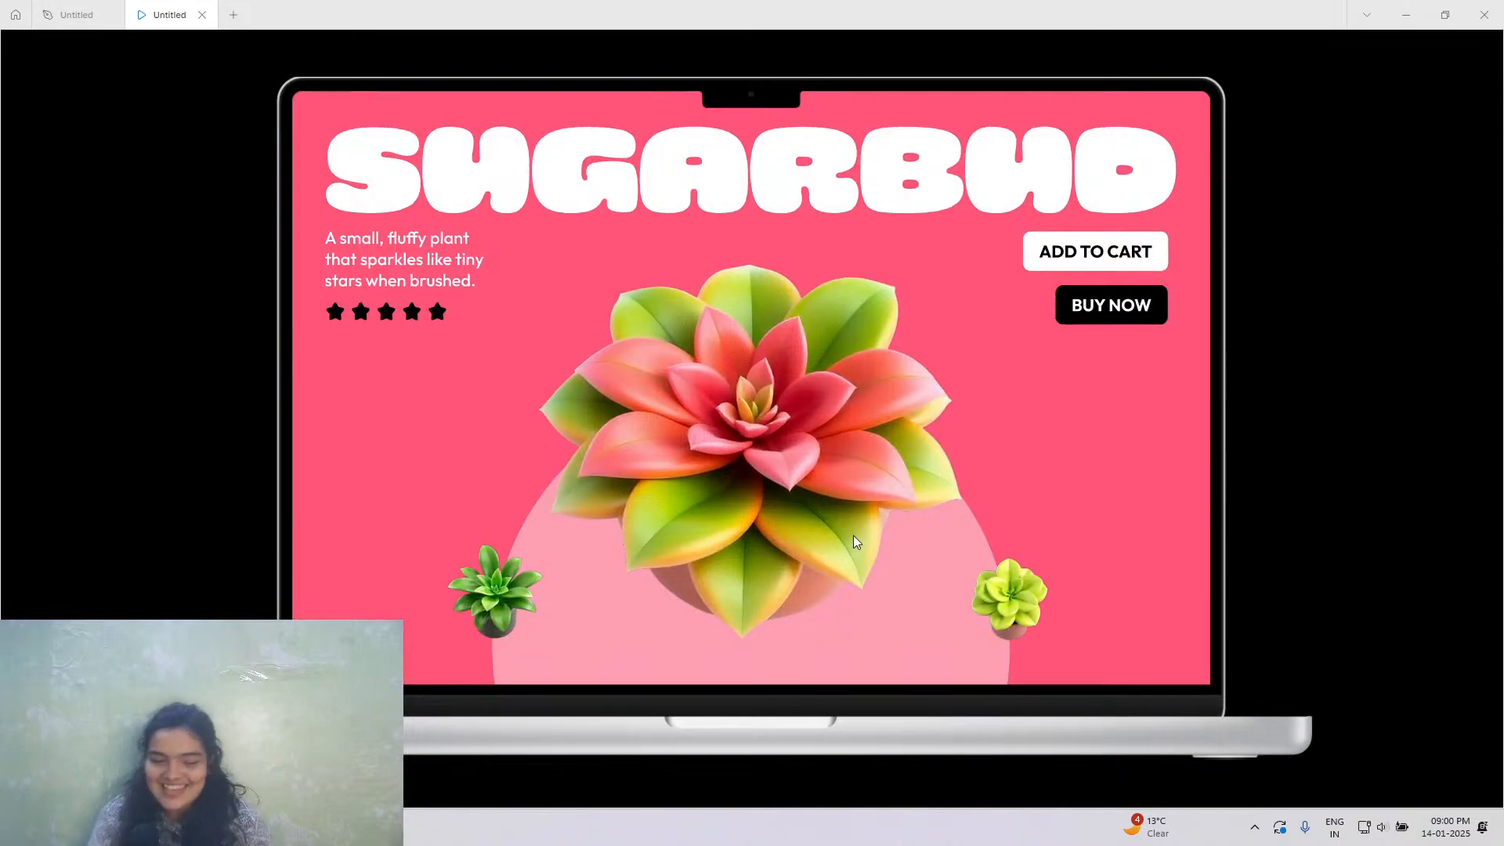
left_click(1018, 622)
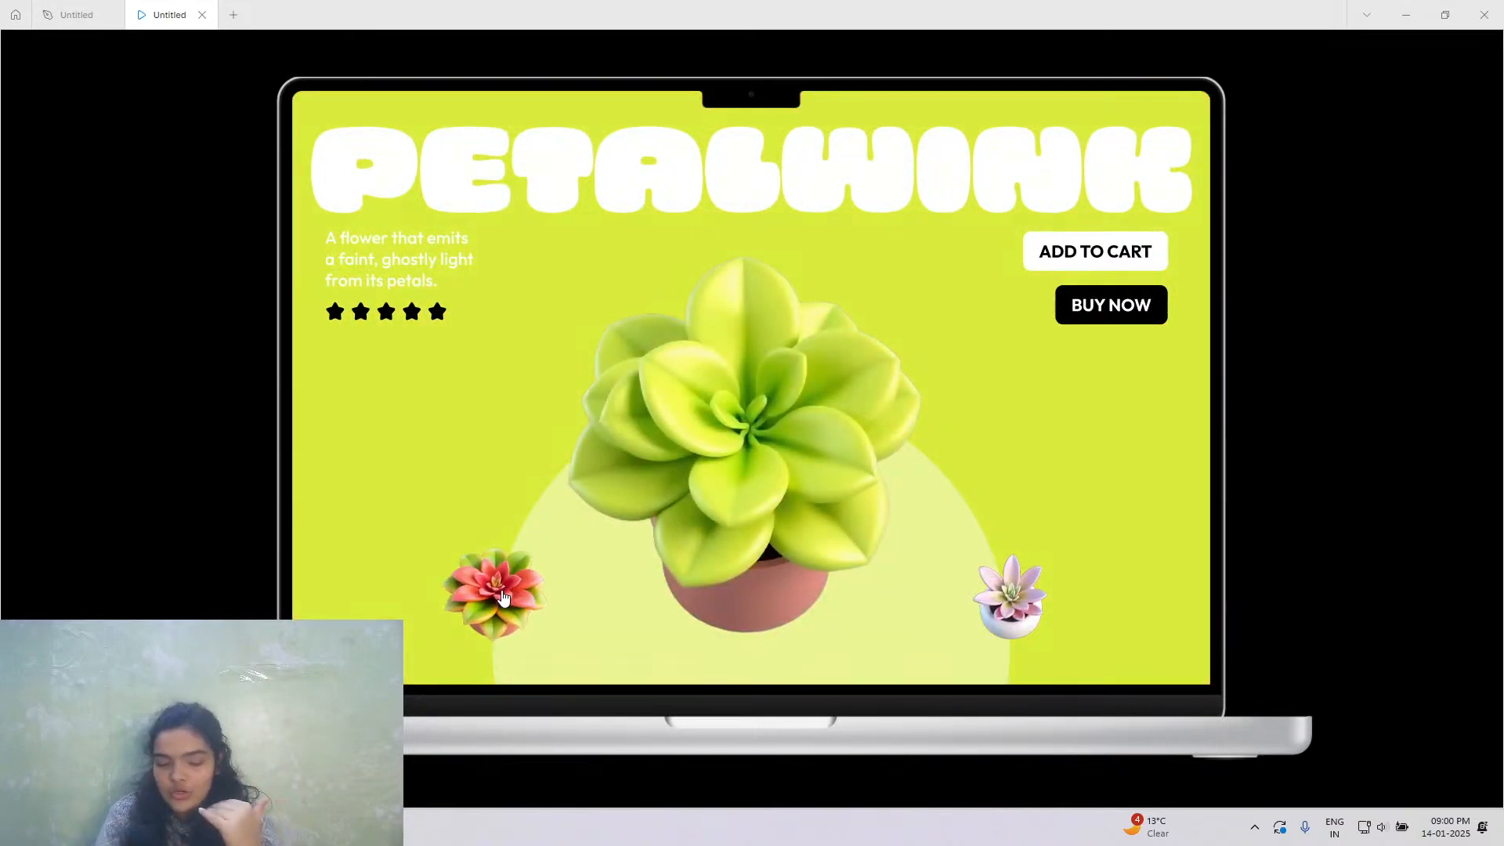
left_click(515, 602)
left_click(1016, 607)
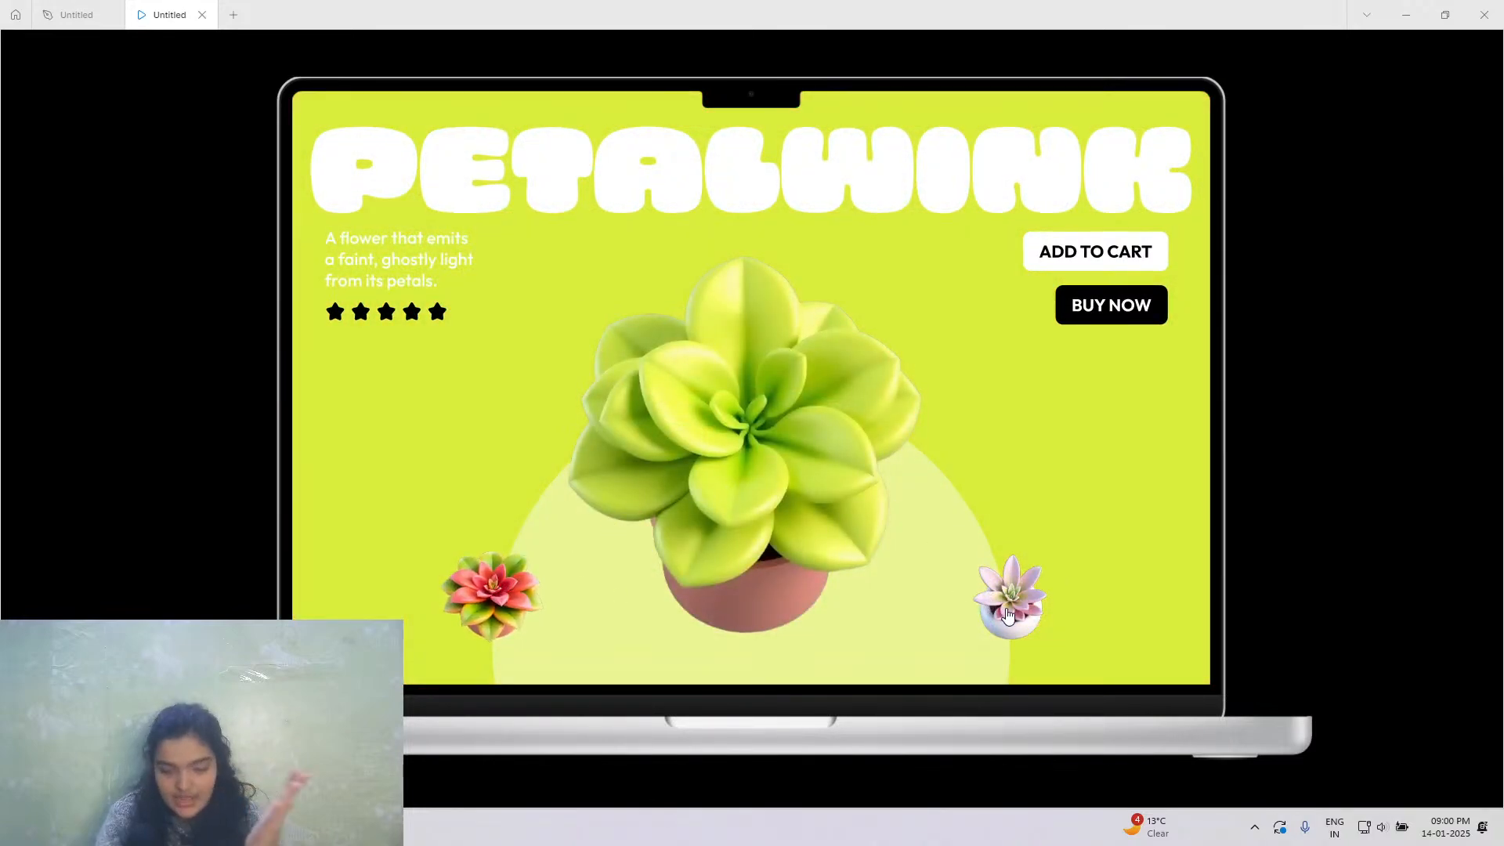
Test the forward plant transitions from PETALWINK through DEWDROPS, MISTYBELL, GREYFLUFF and TWIKLEBOO to SUGARBUD.
left_click(1008, 614)
left_click(1008, 615)
left_click(1007, 613)
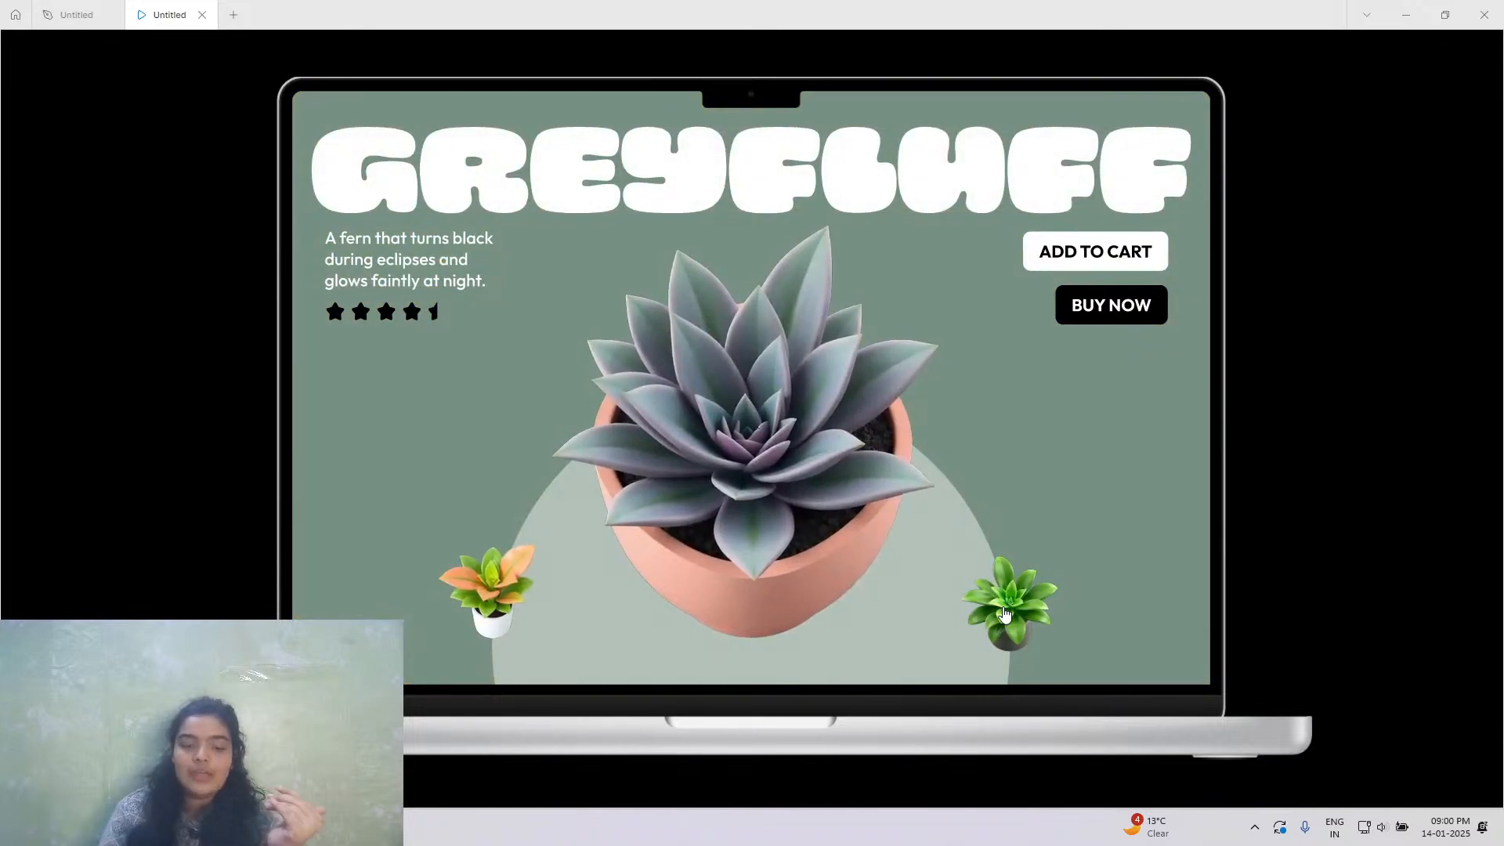
left_click(1006, 614)
left_click(1006, 612)
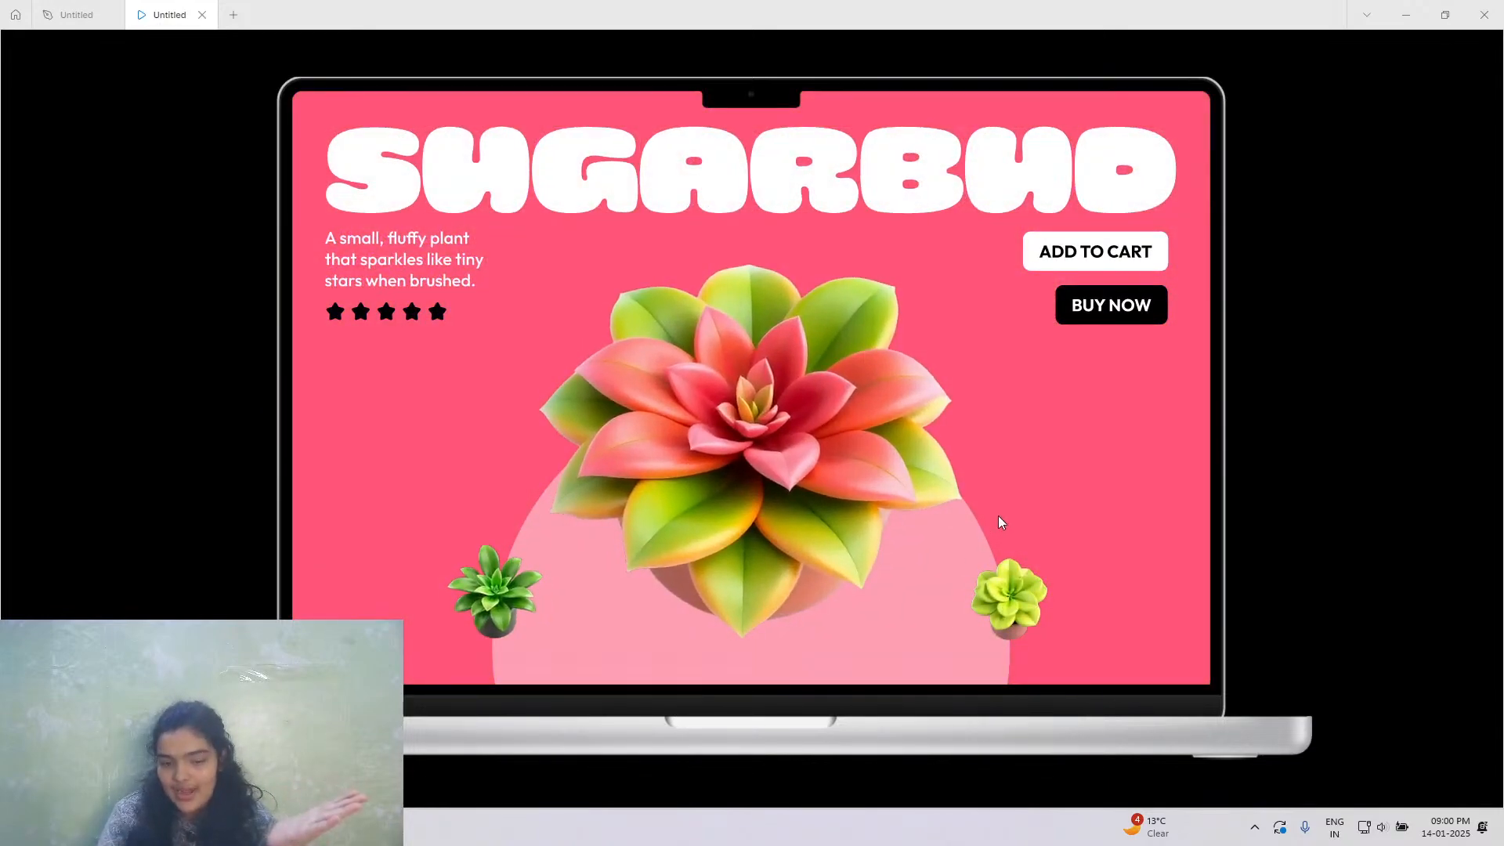
Test the plant transitions forward from SUGARBUD to MISTYBELL and backward to SUGARBUD.
left_click(1012, 592)
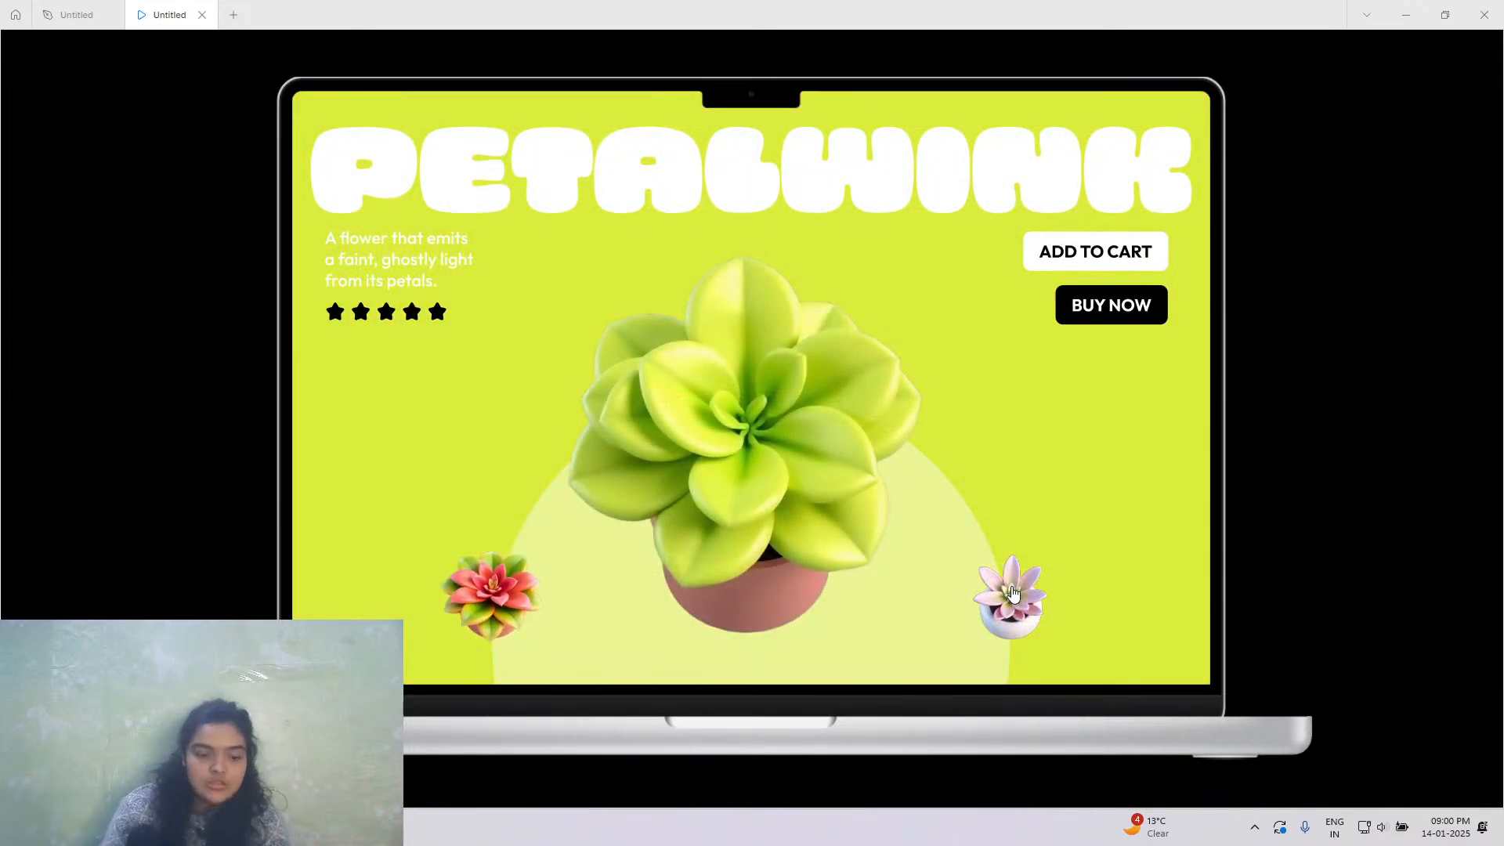
left_click(1011, 591)
left_click(1010, 593)
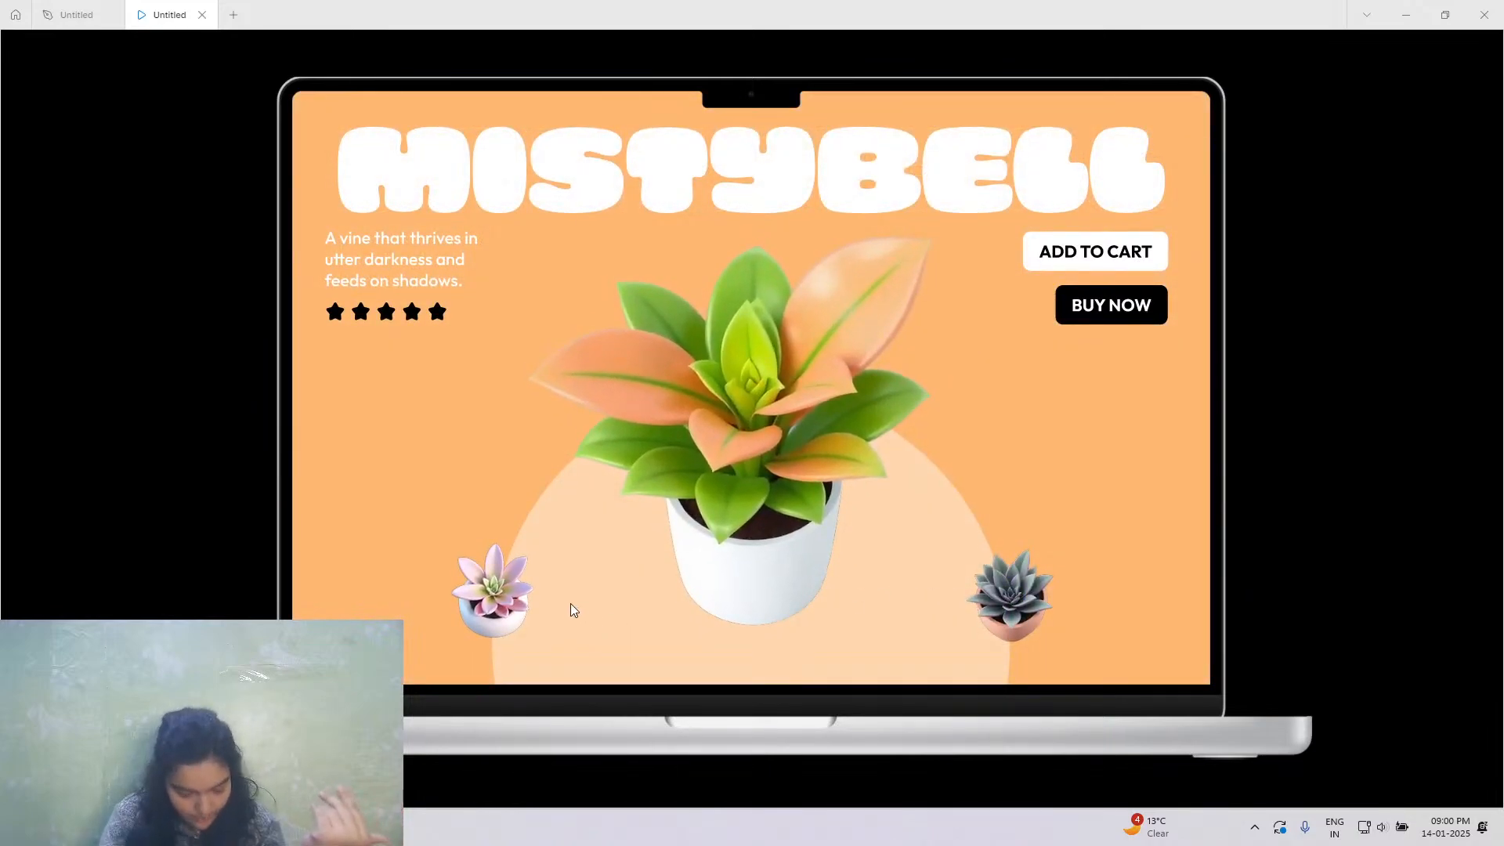
left_click(476, 605)
left_click(476, 605)
left_click(475, 606)
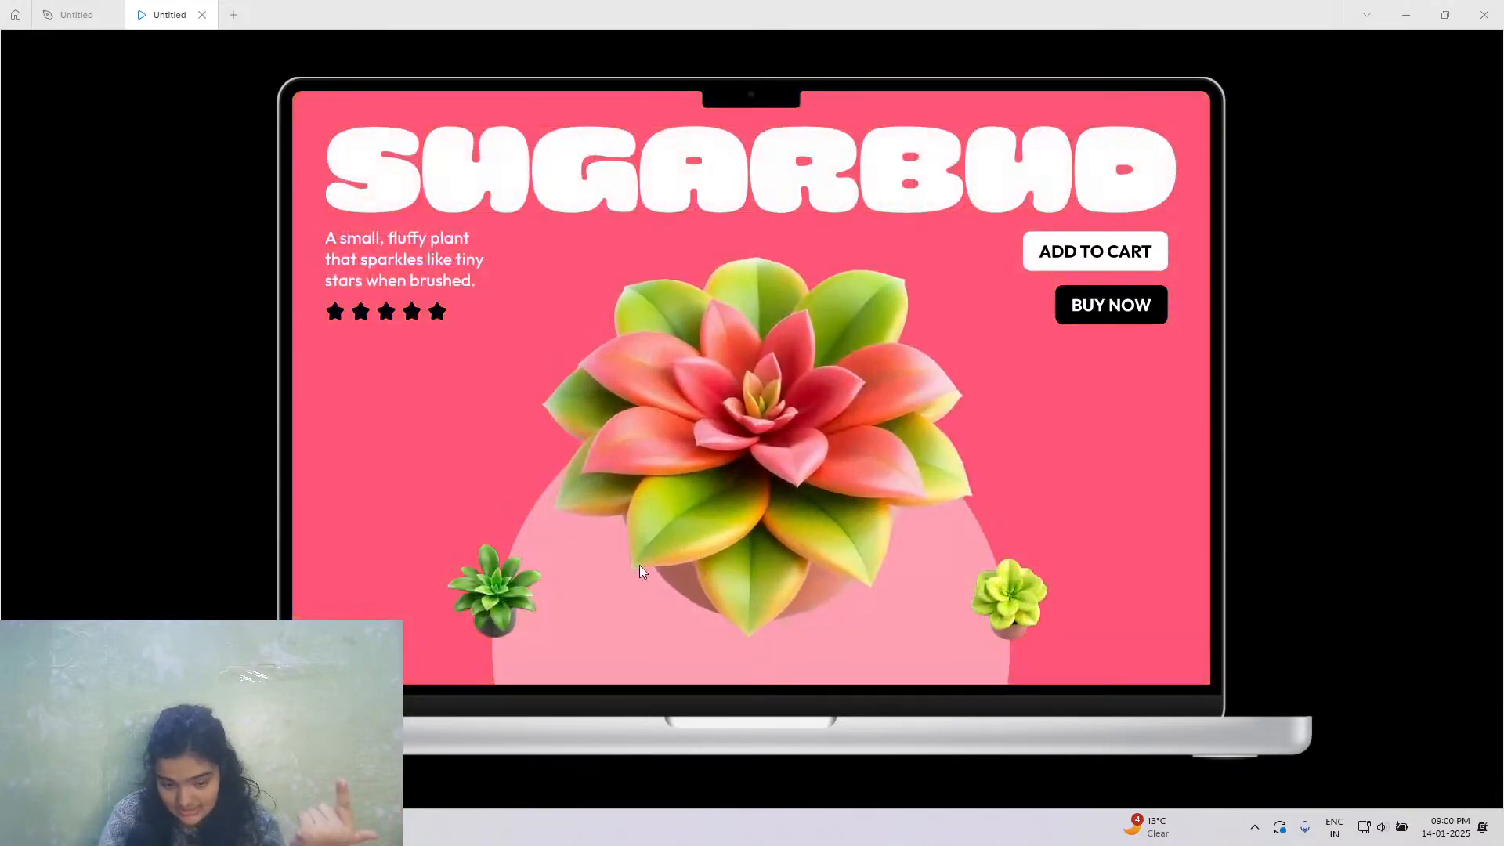
Test the transitions from SUGARBUD to PETALWINK, backward to TWIKLEBOO, and forward to PETALWINK again.
left_click(1011, 595)
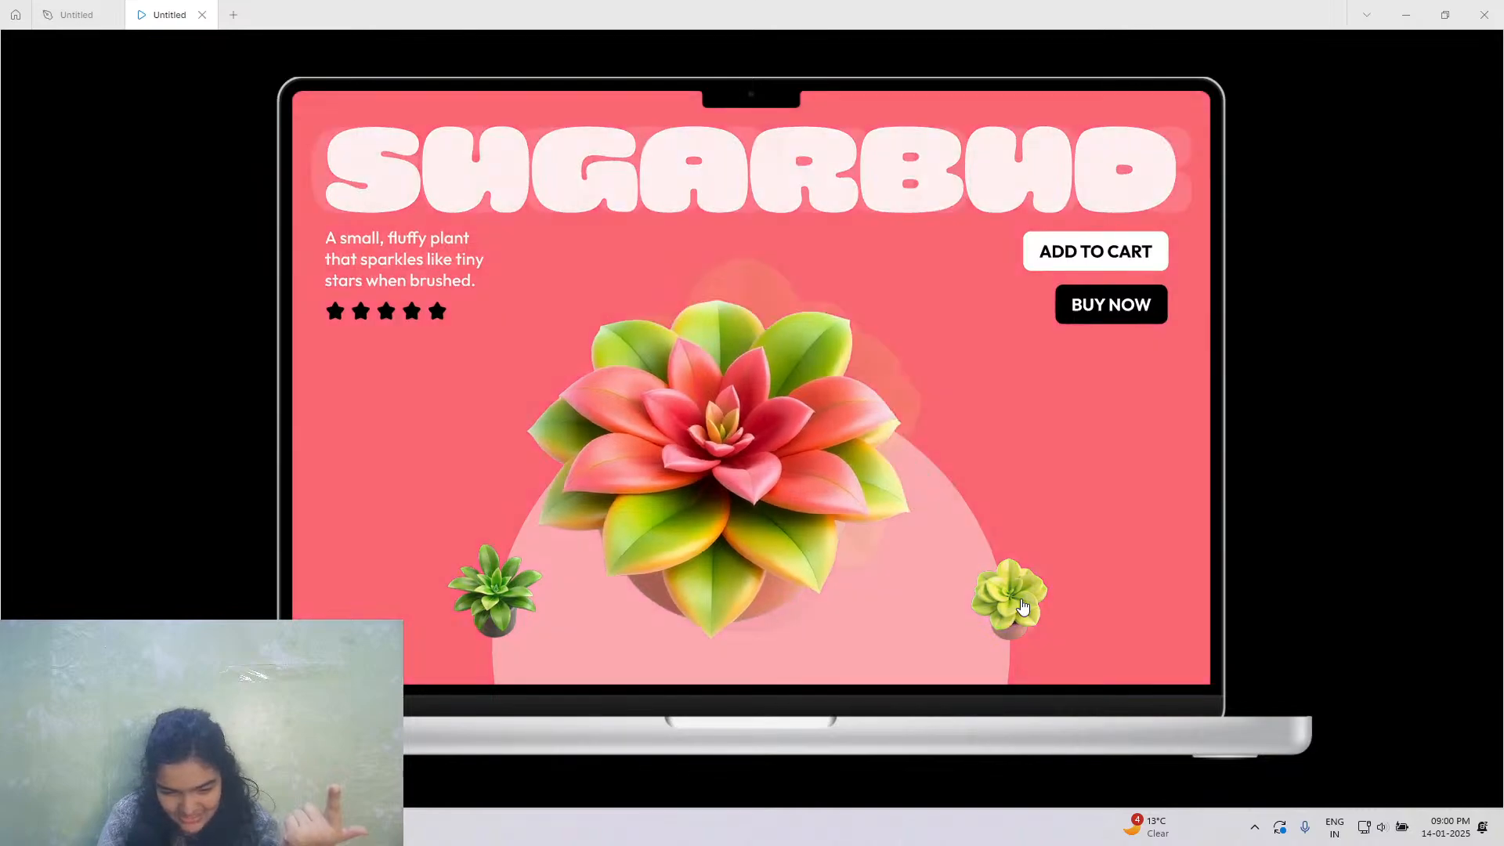
left_click(495, 603)
left_click(495, 603)
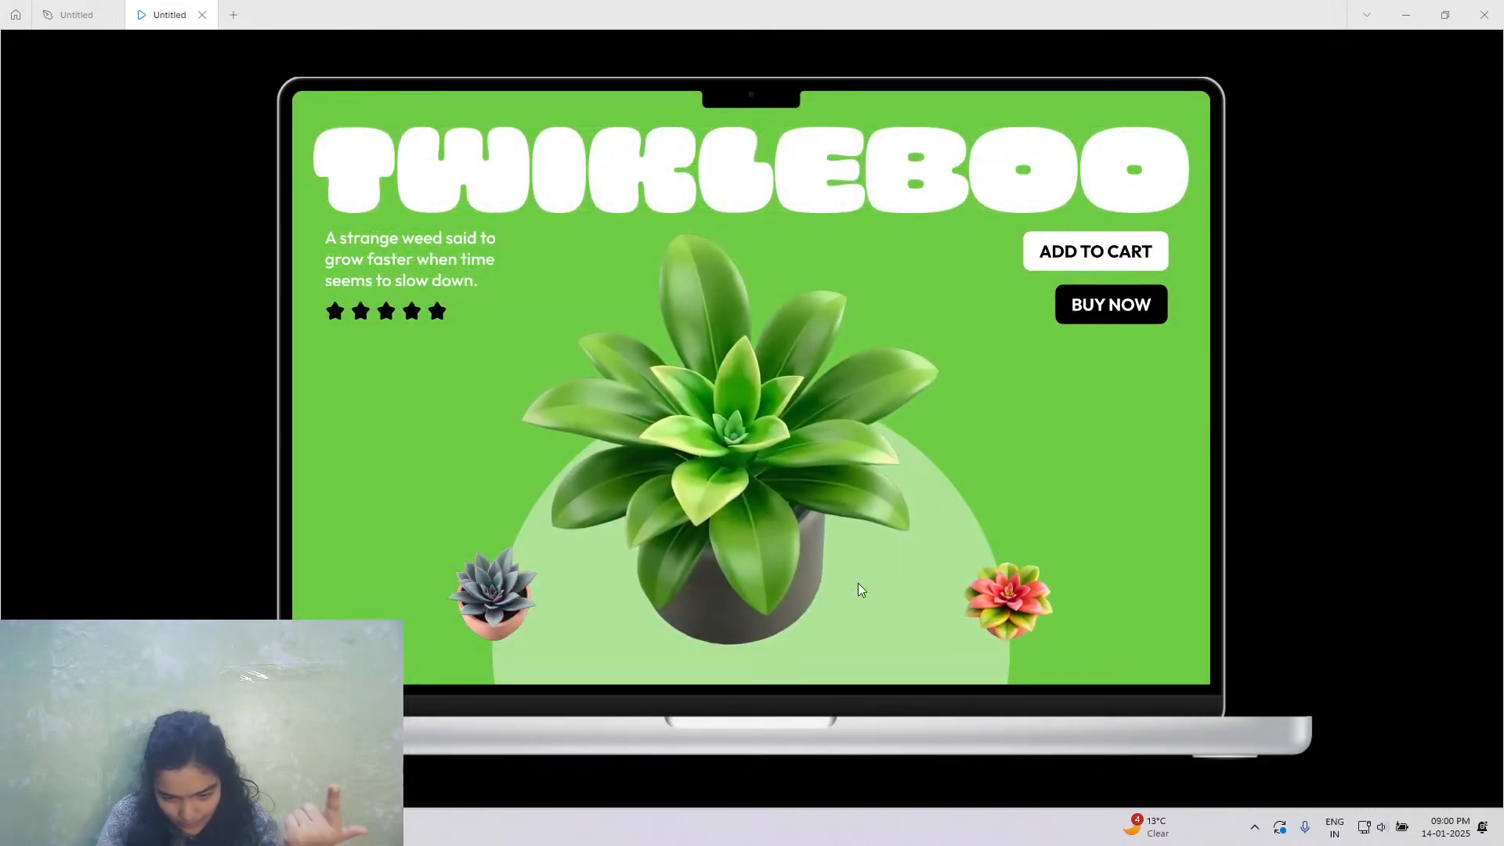
left_click(1015, 602)
left_click(1020, 605)
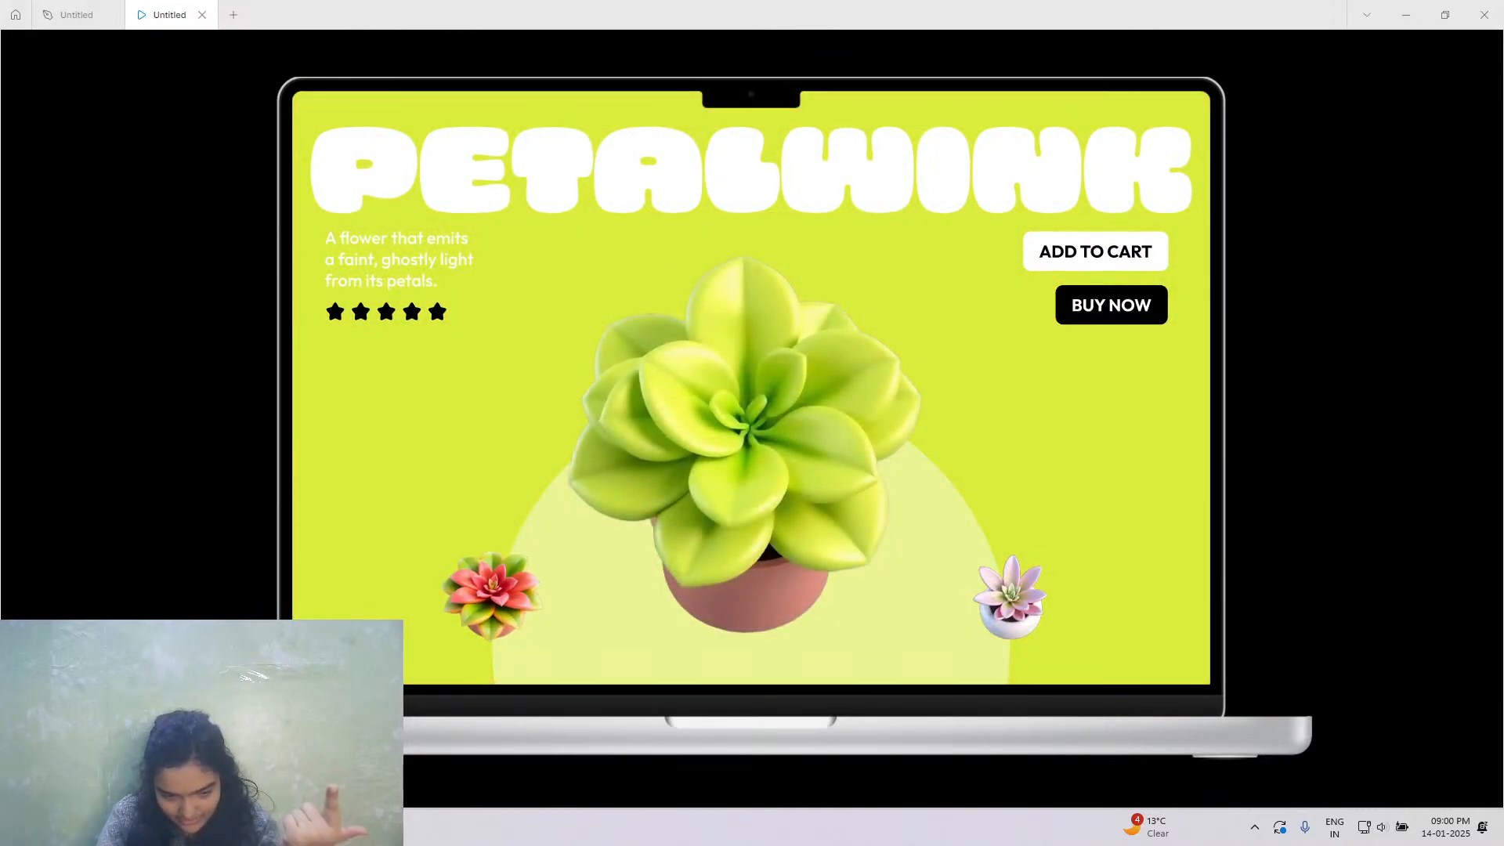
Return to the design file and check the layer names of the red plants and of the yellow-green plants in SUGARBUD and PETALWINK.
left_click(76, 14)
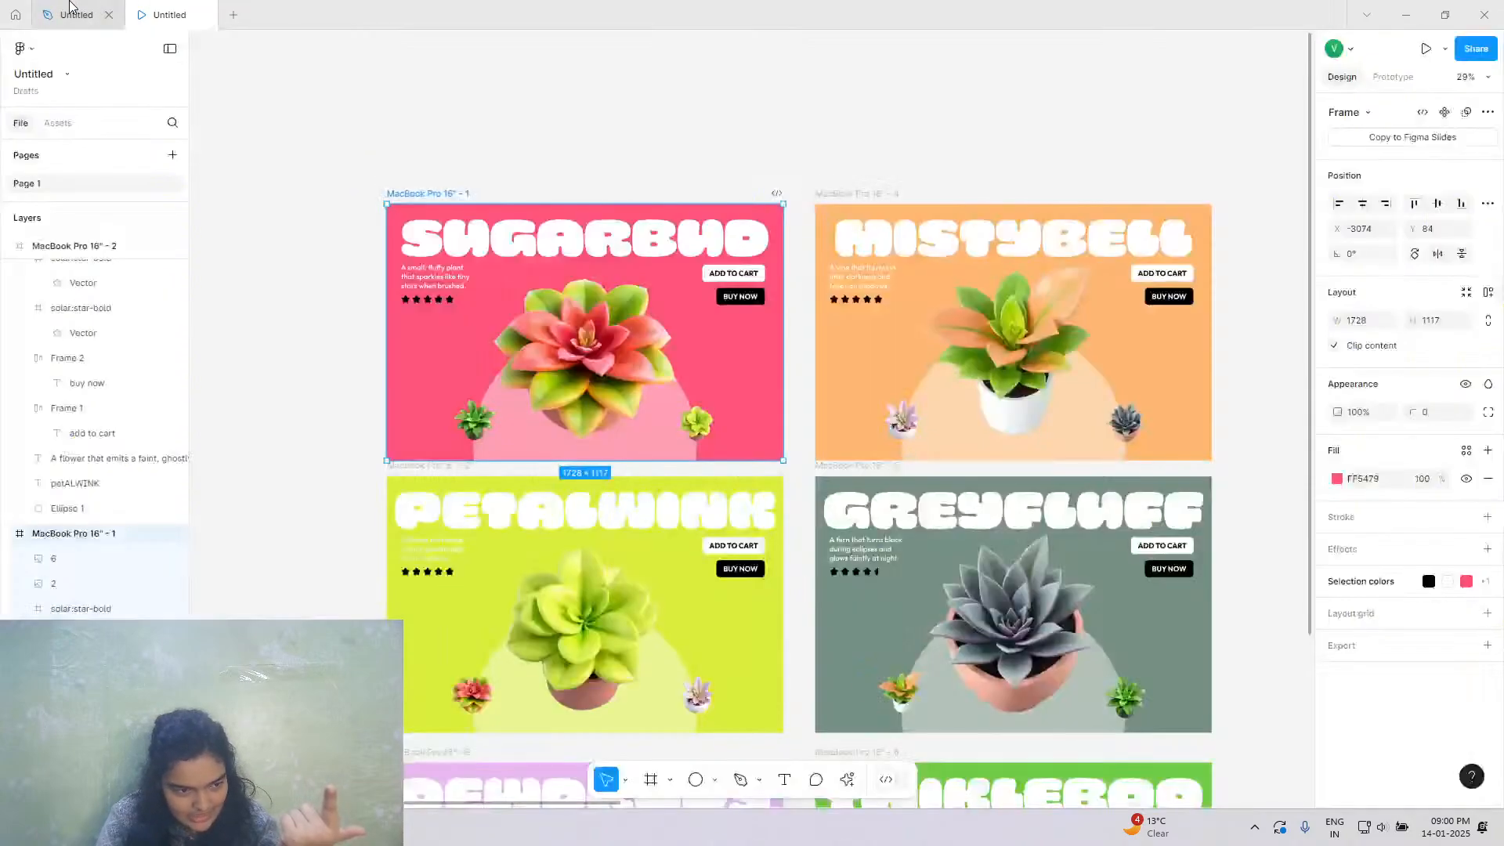
left_click(639, 374)
scroll(474, 497, "down", 5)
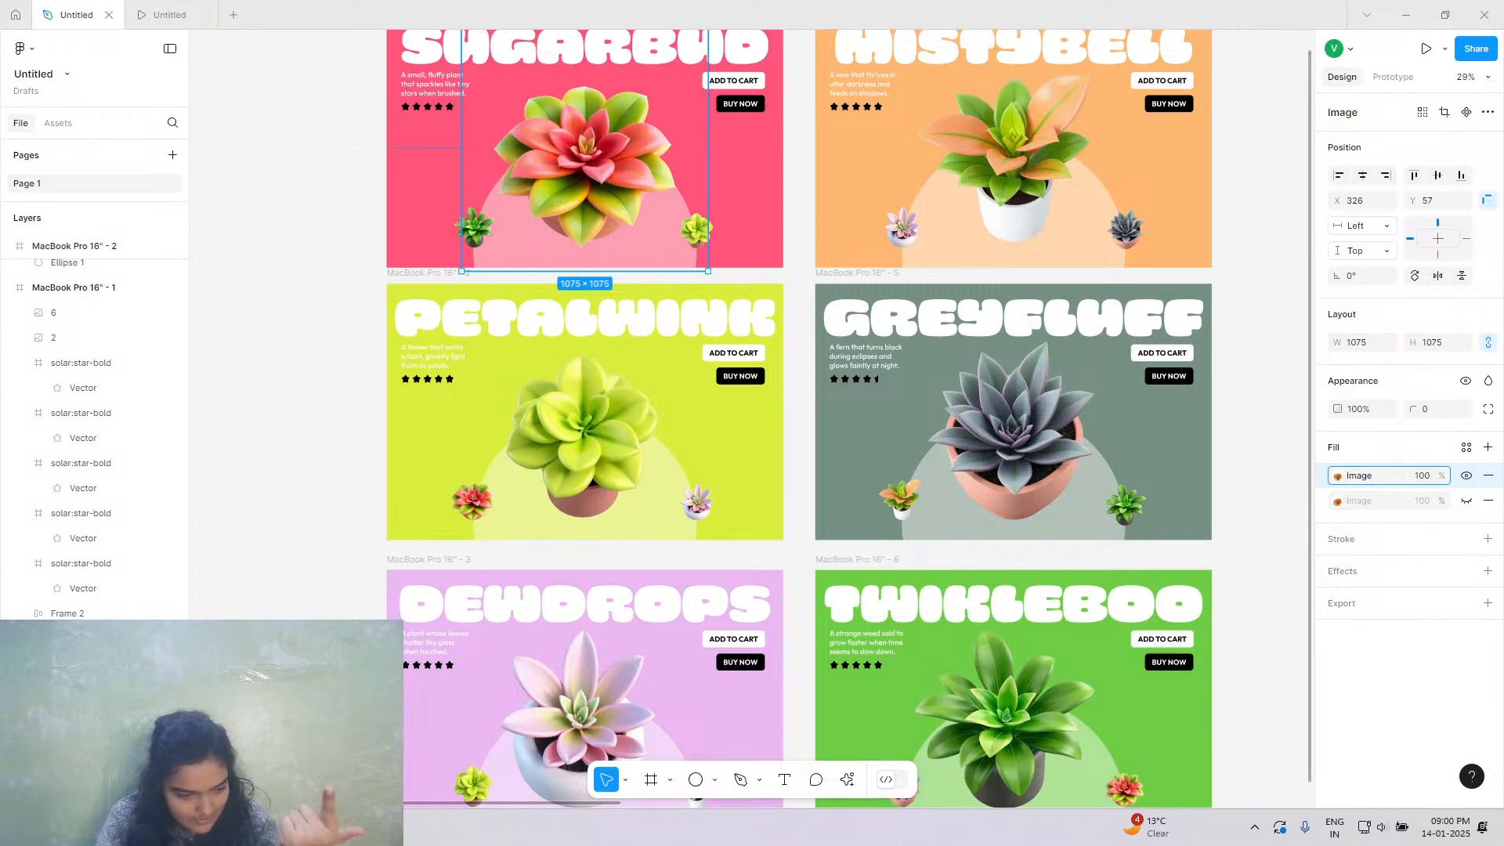
left_click(486, 506)
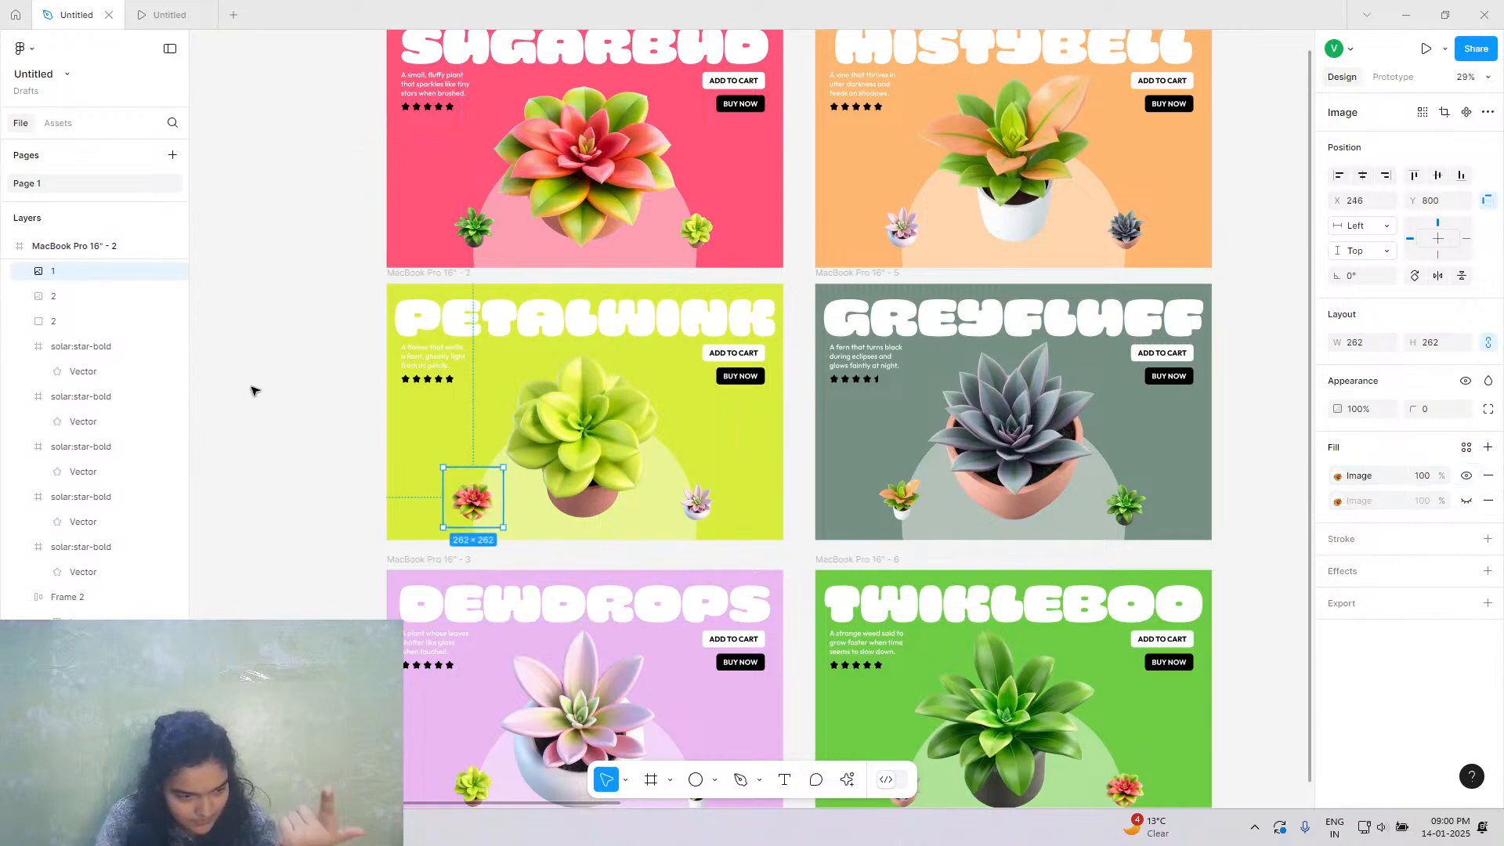
scroll(1056, 737, "down", 1)
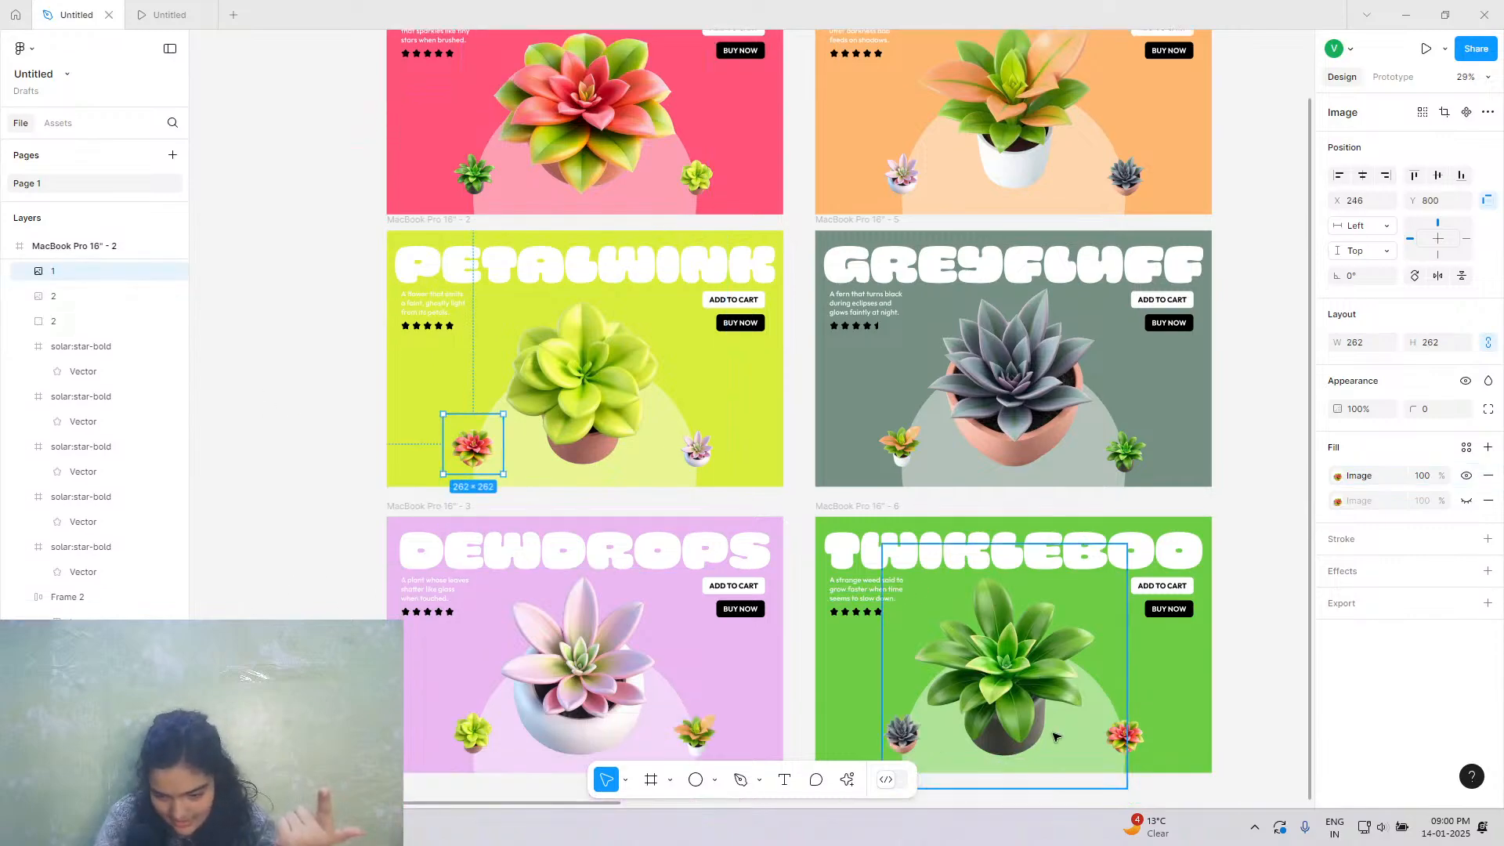
left_click(1132, 750)
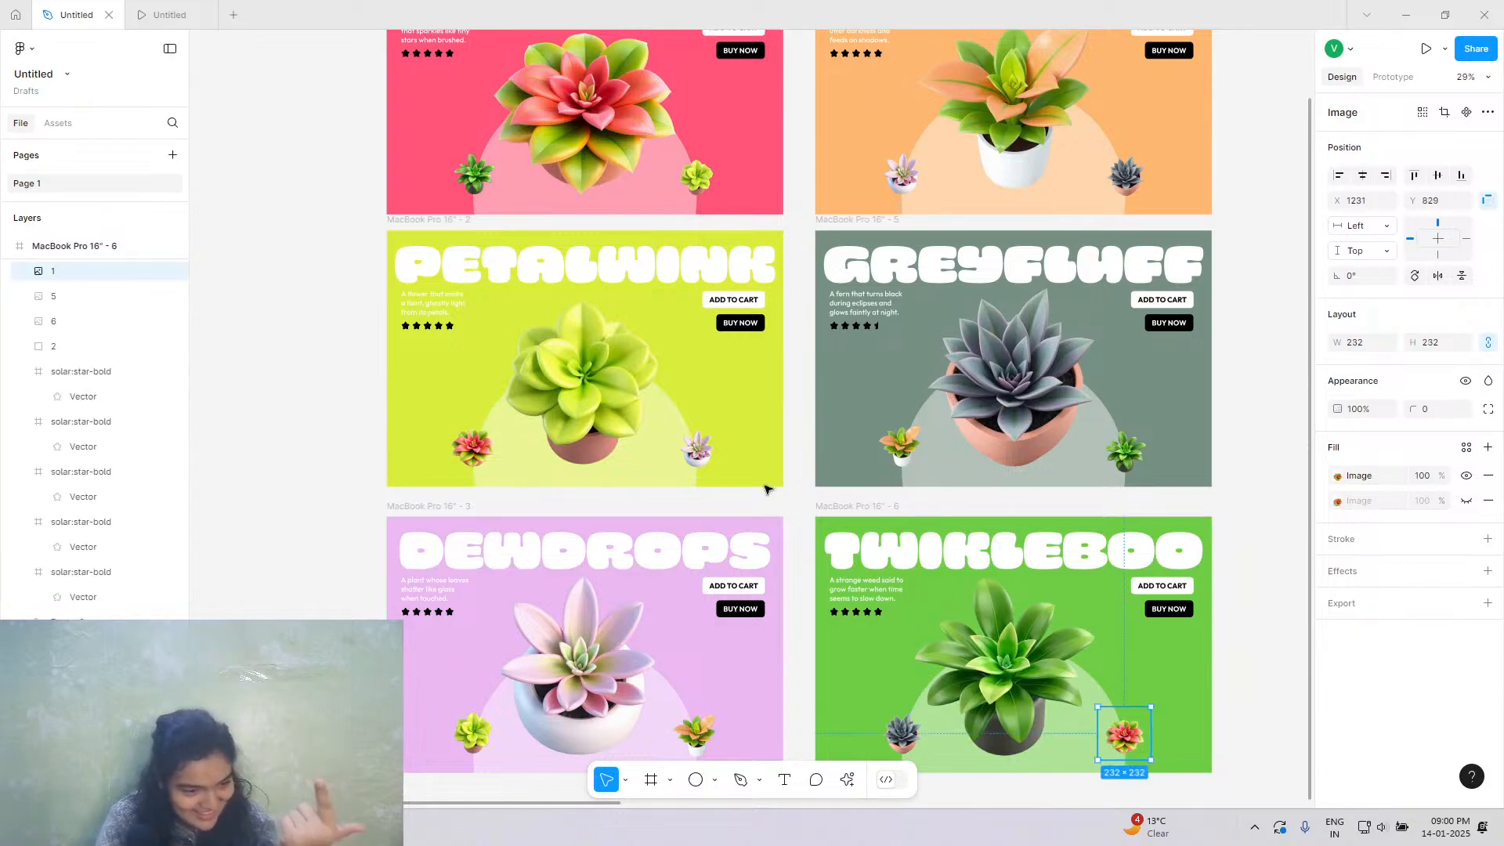
left_click(694, 173)
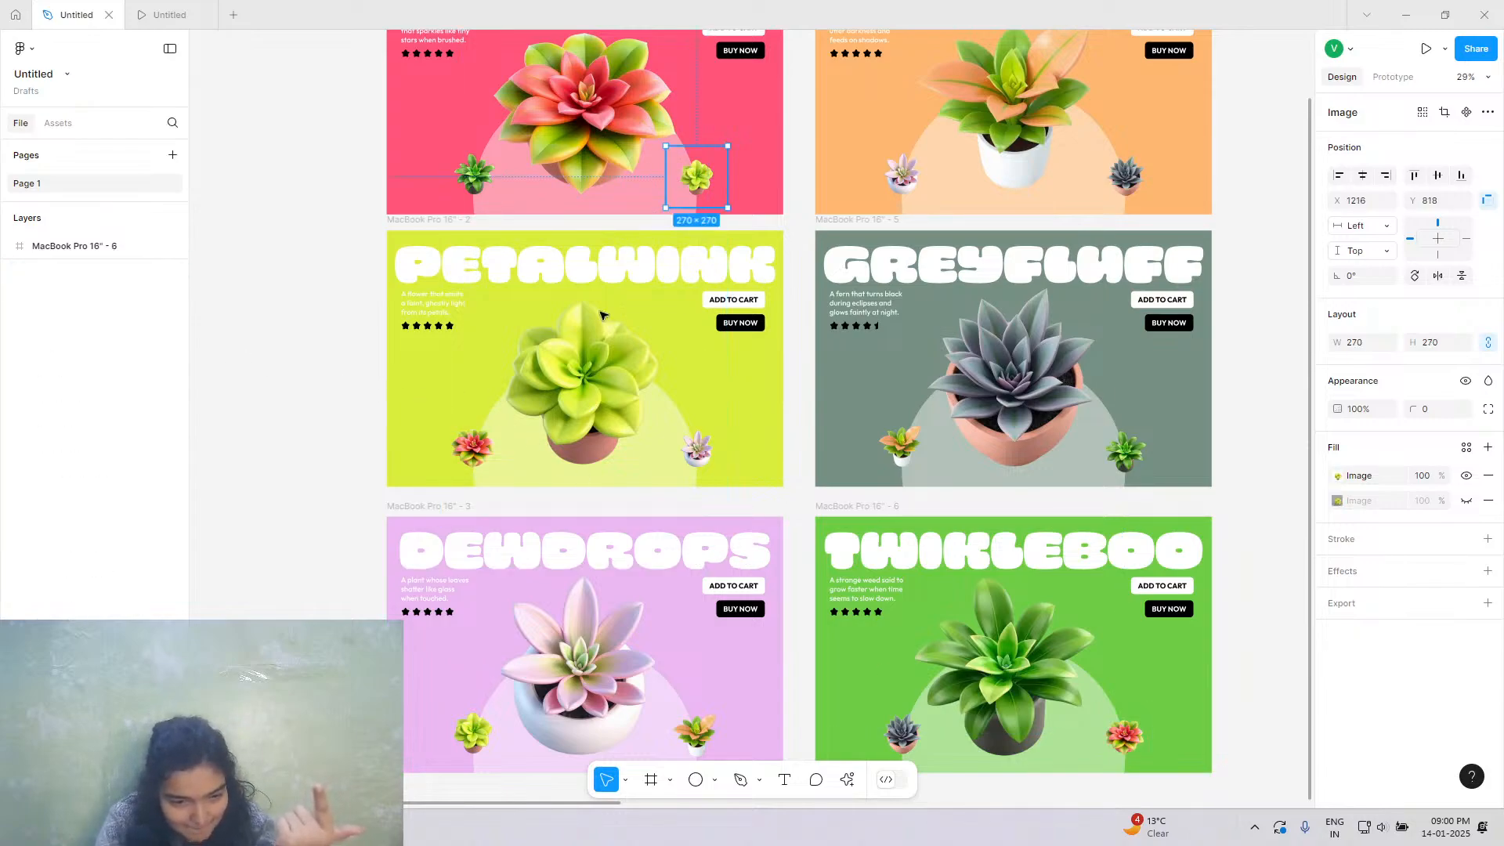
left_click(590, 366)
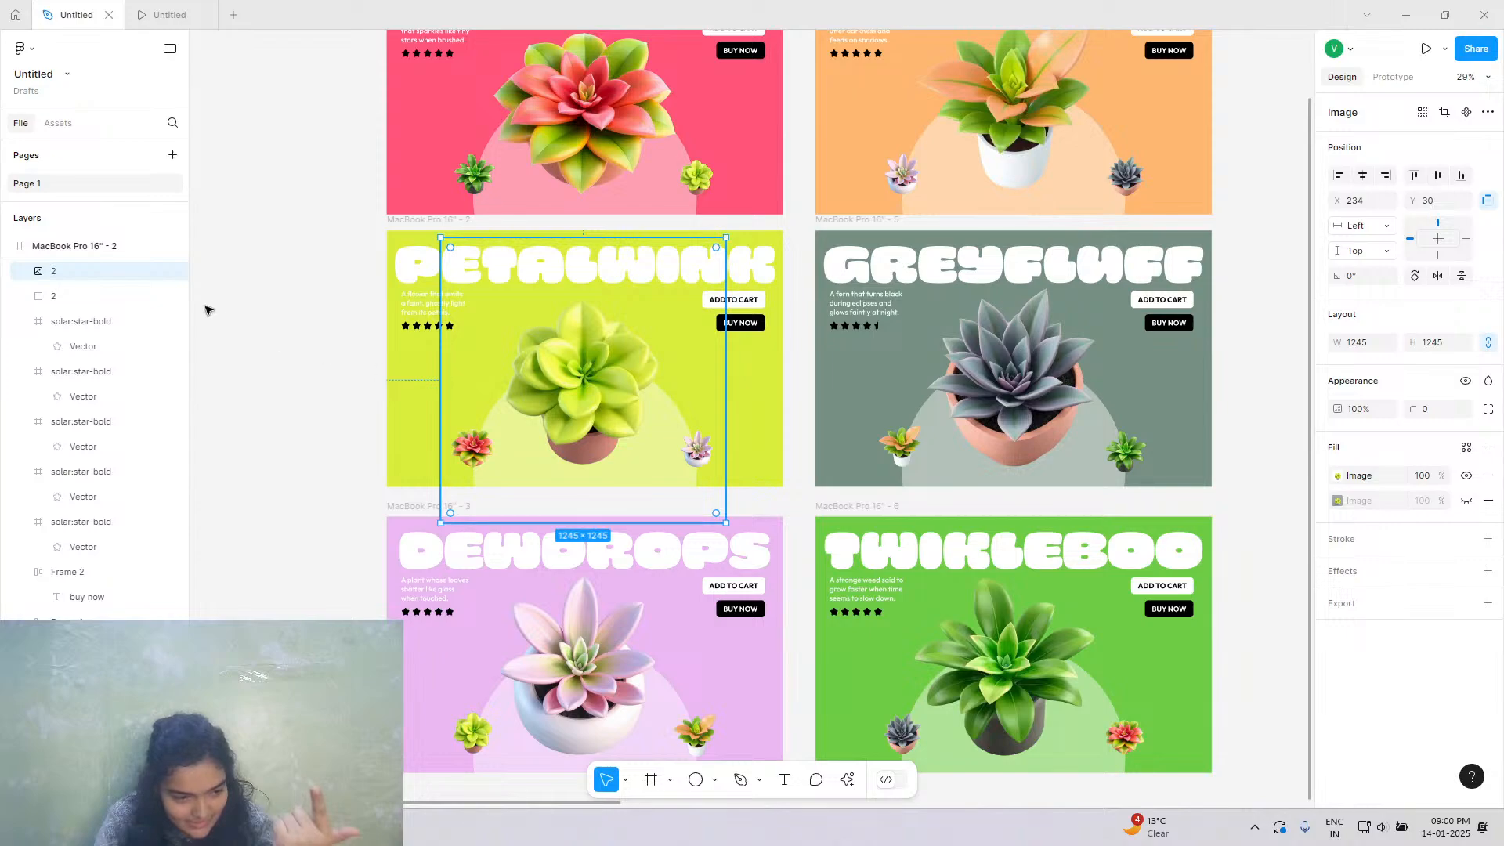
Rename the 270 × 270 rectangle layer over the small pink plant in the PETALWINK frame as 3.
scroll(199, 311, "down", 2)
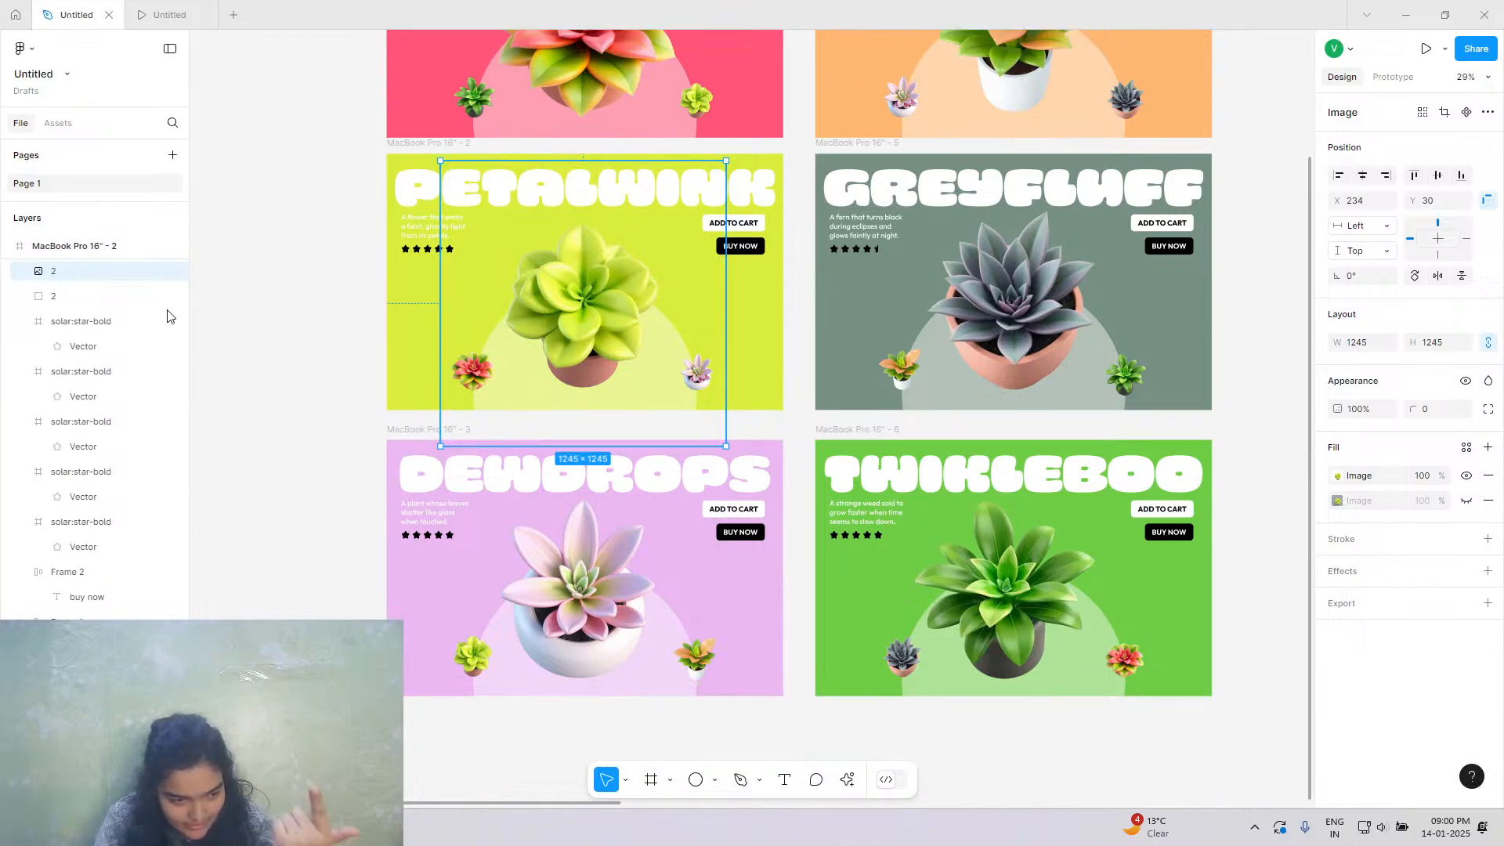
left_click(117, 302)
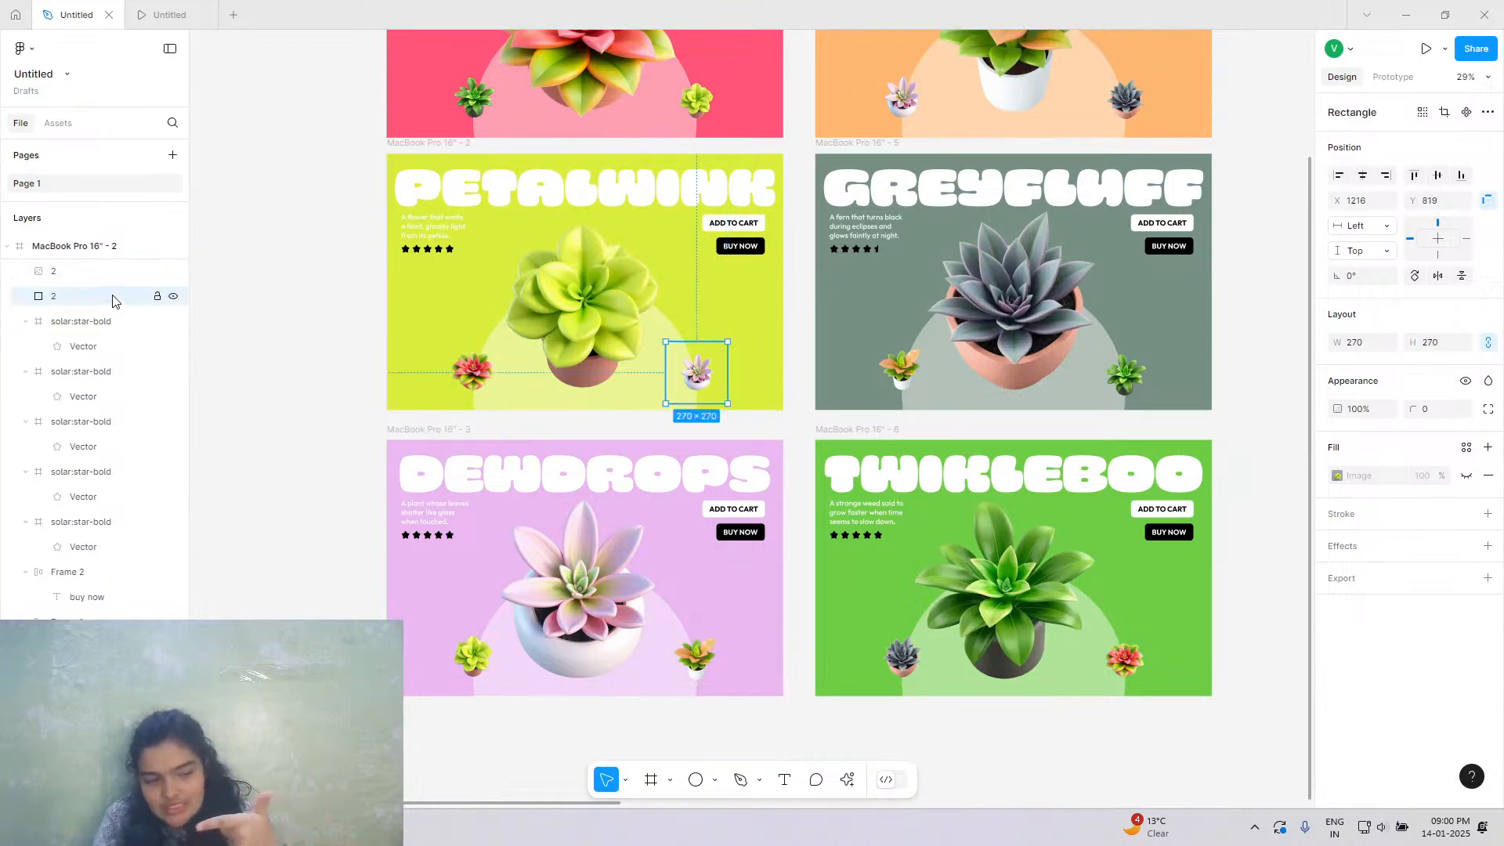
double_click(115, 302)
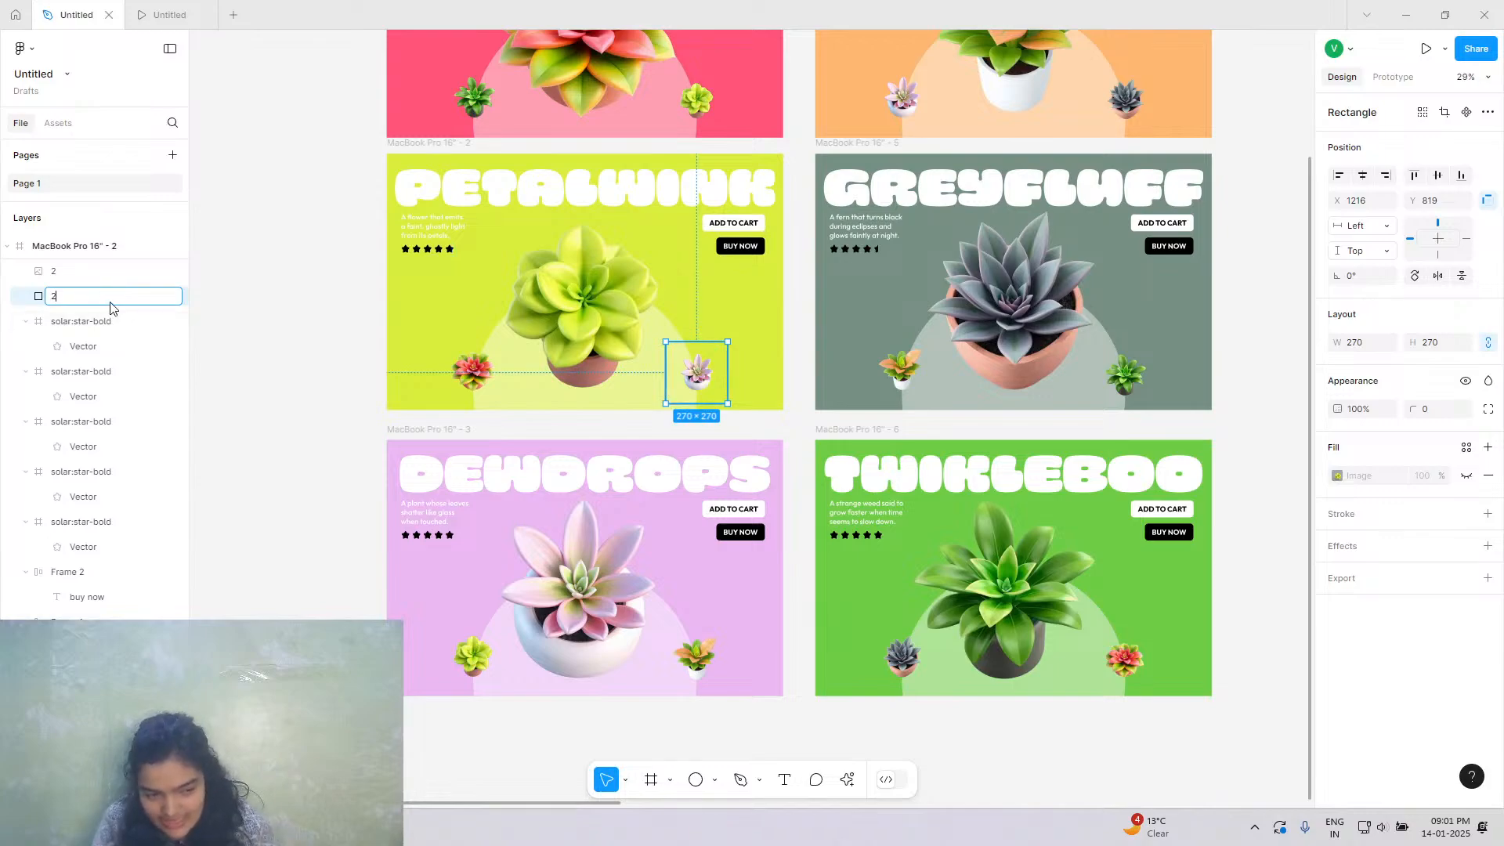
key("Return")
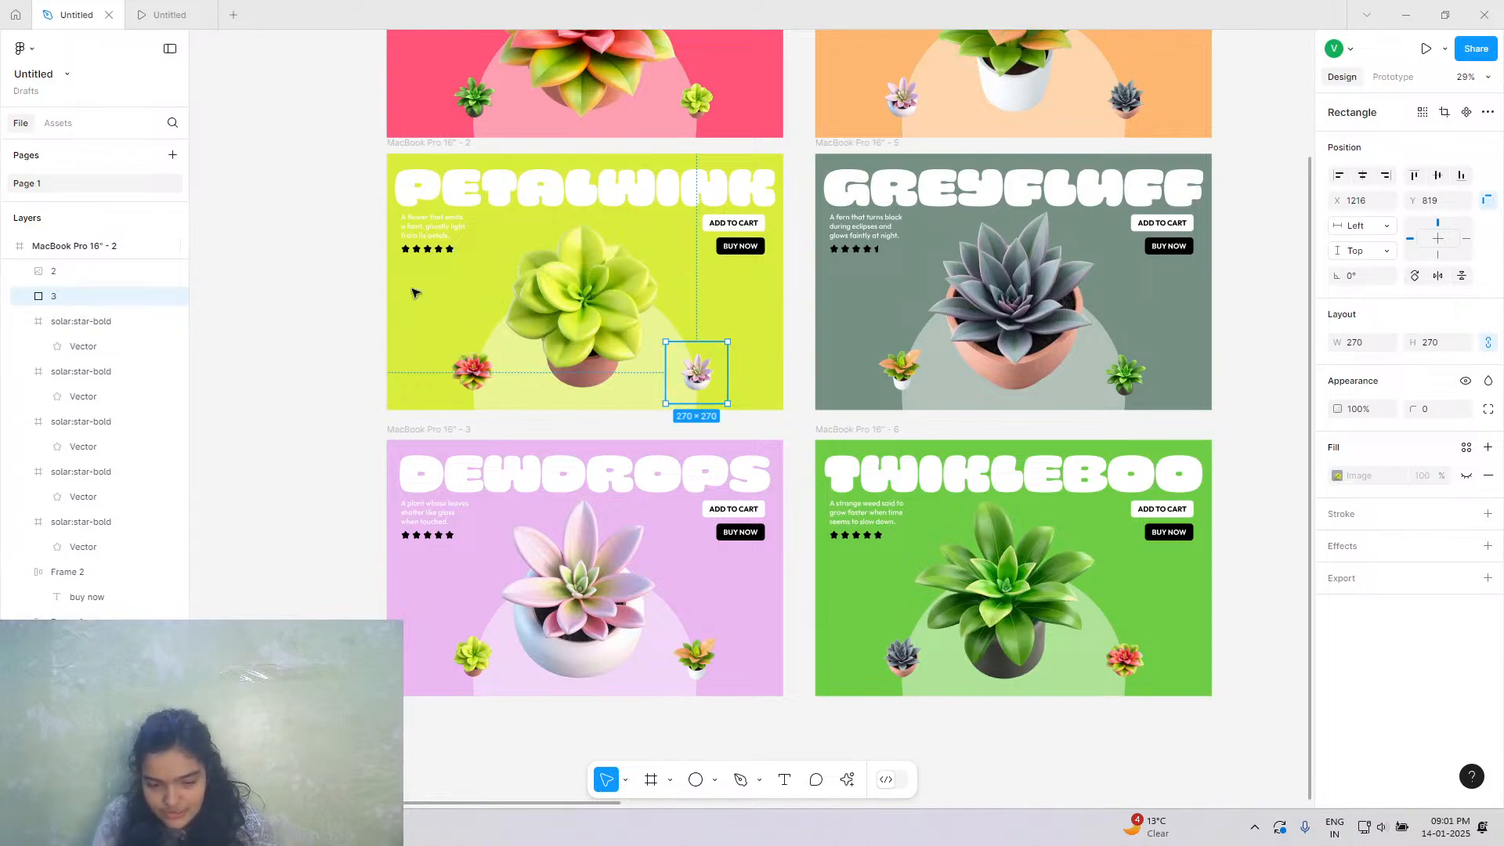
Check the layer names of the plants in DEWDROPS, the small pink plant in MISTYBELL and the small red plant in PETALWINK.
left_click(605, 584)
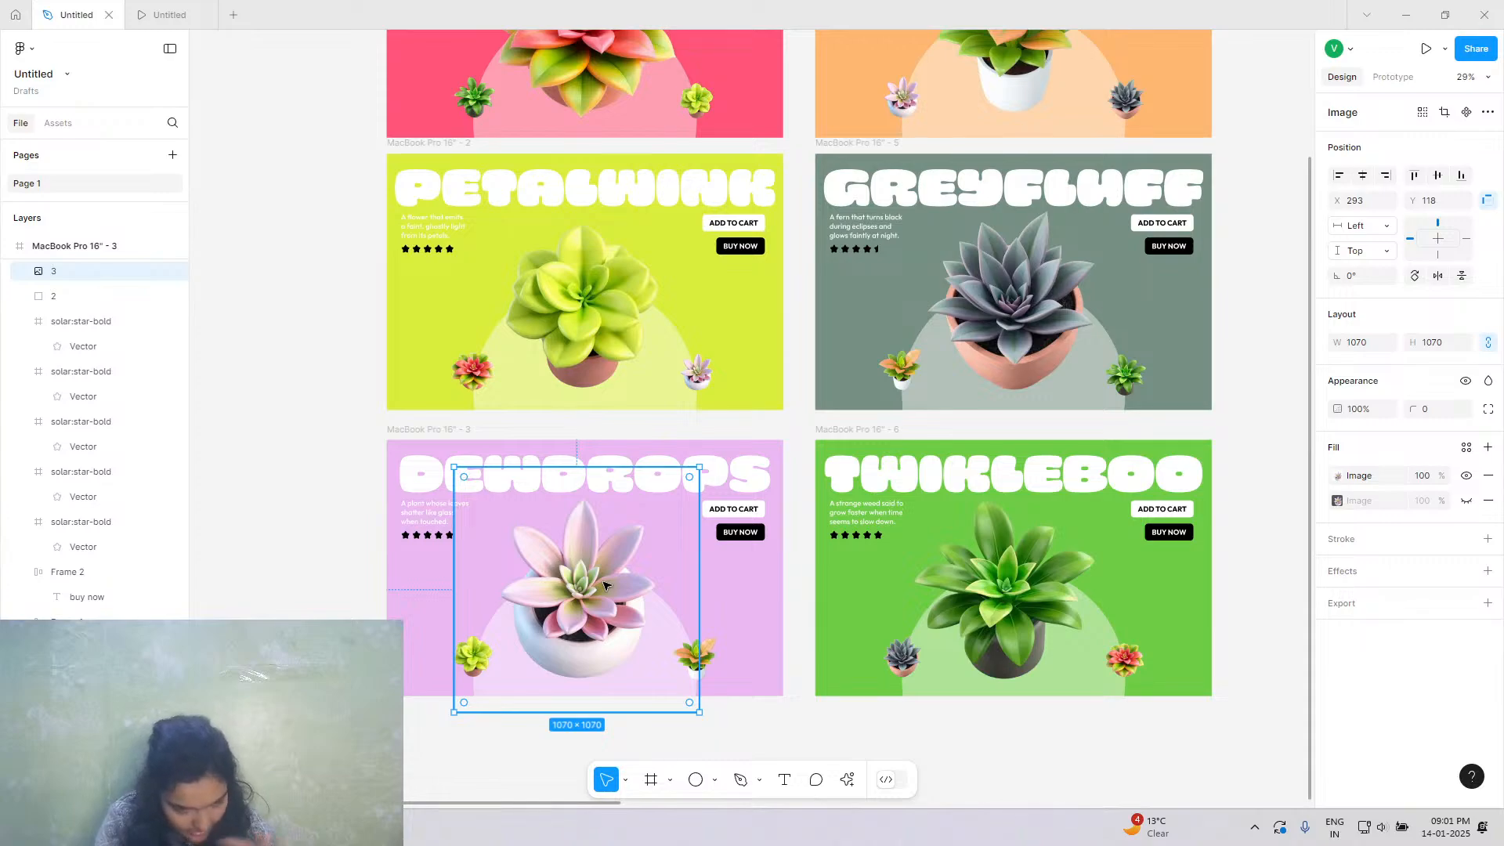
scroll(1011, 298, "up", 1)
left_click(902, 98)
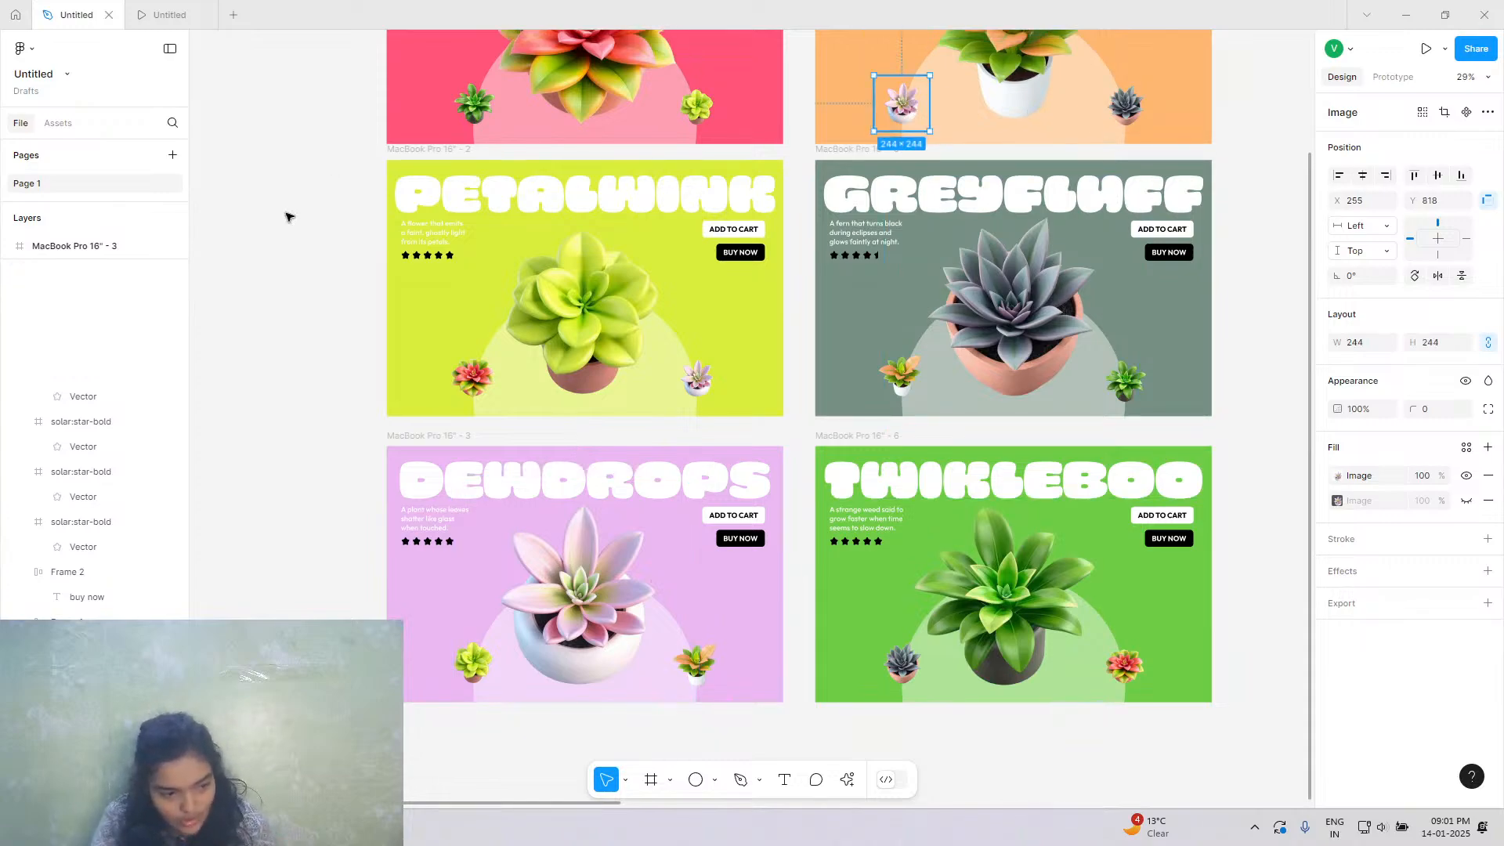
left_click(472, 375)
left_click(470, 664)
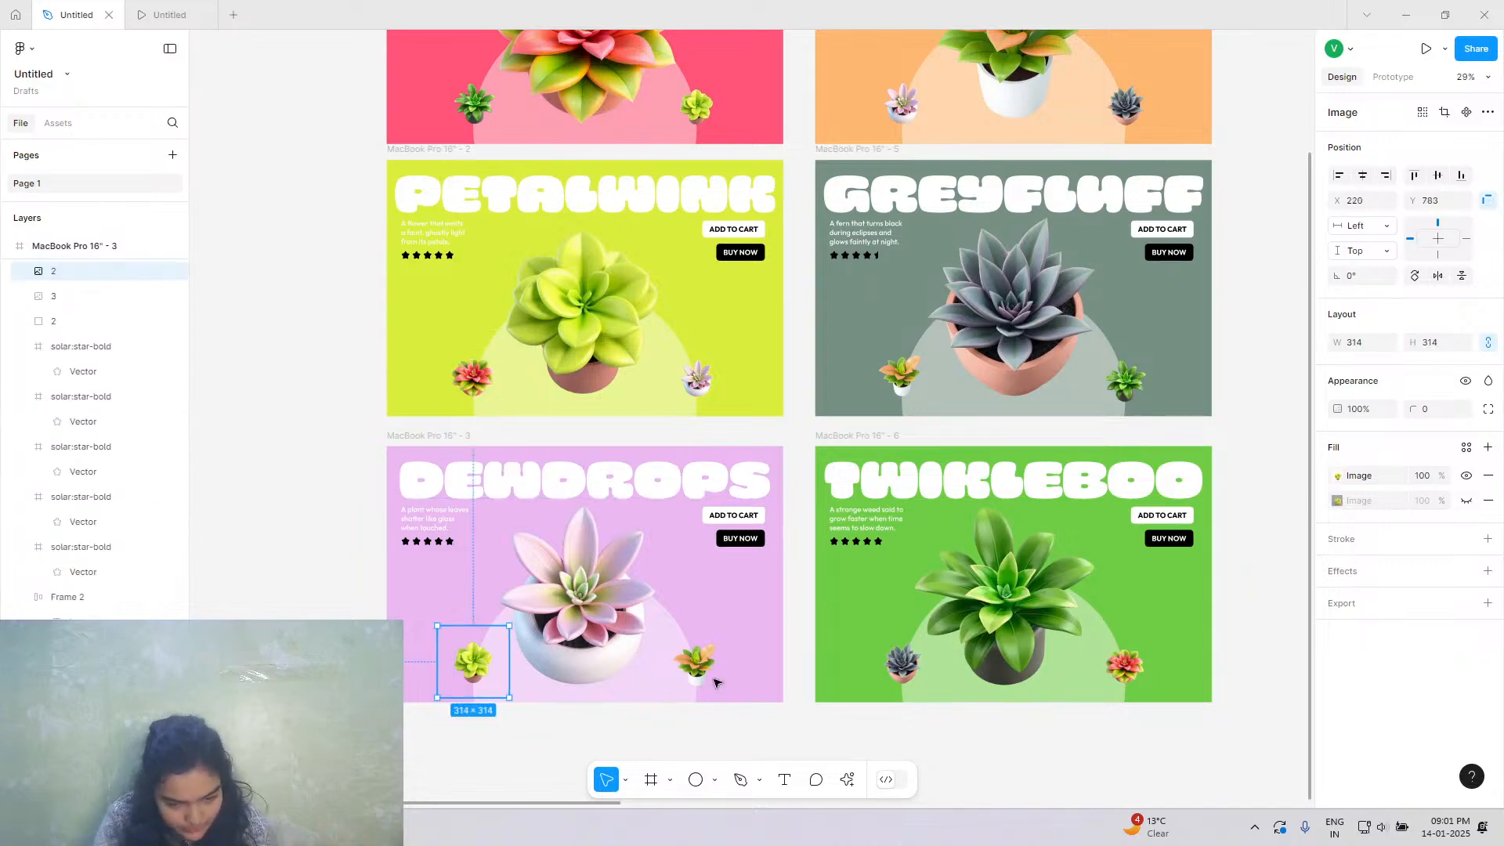
left_click(696, 662)
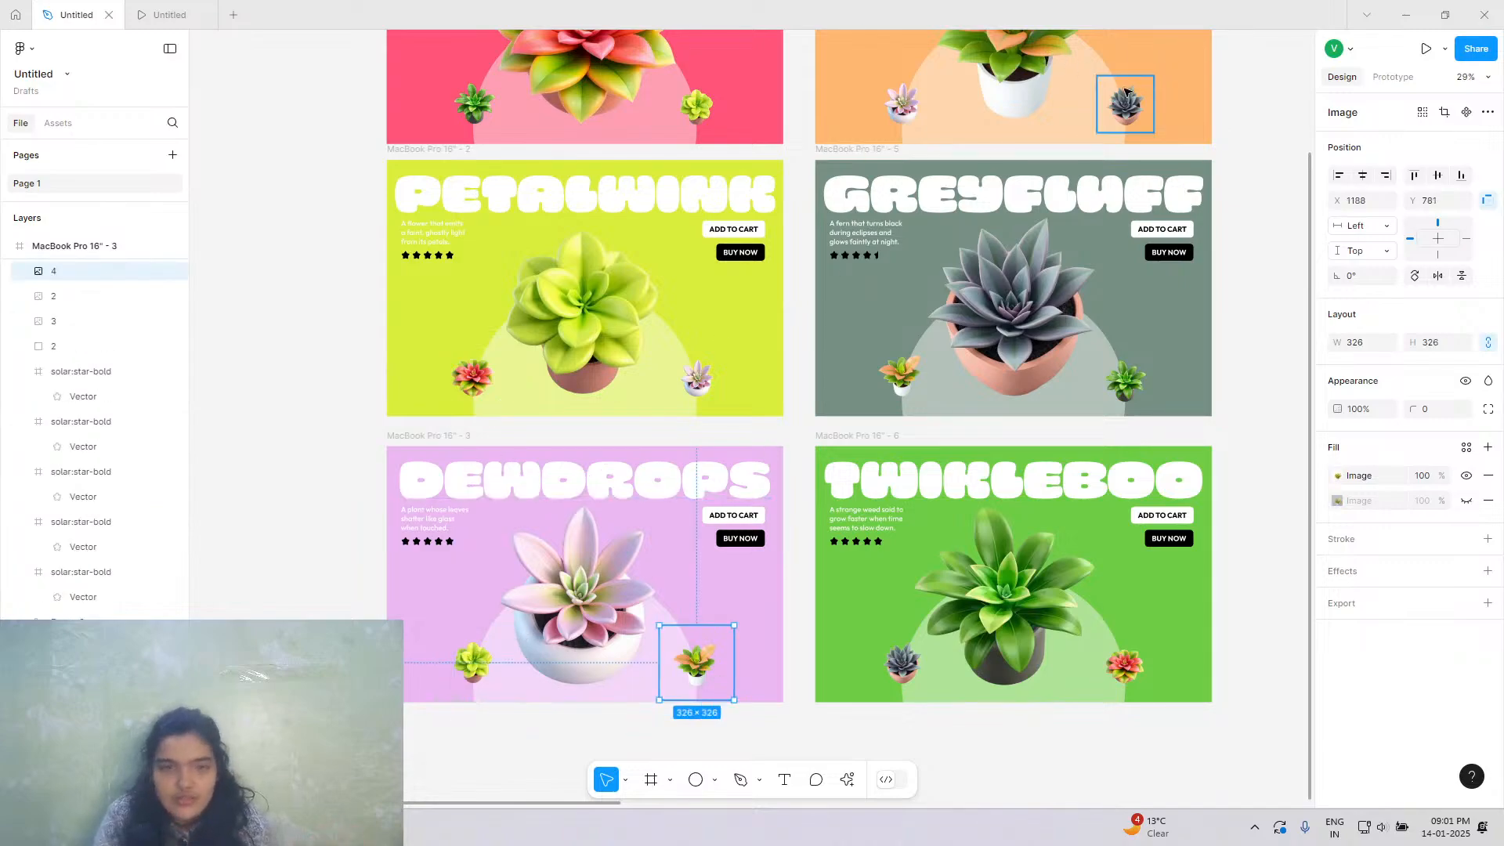
Rename the 270 × 270 rectangle layer over the small orange plant in the DEWDROPS frame as 4.
left_click(80, 346)
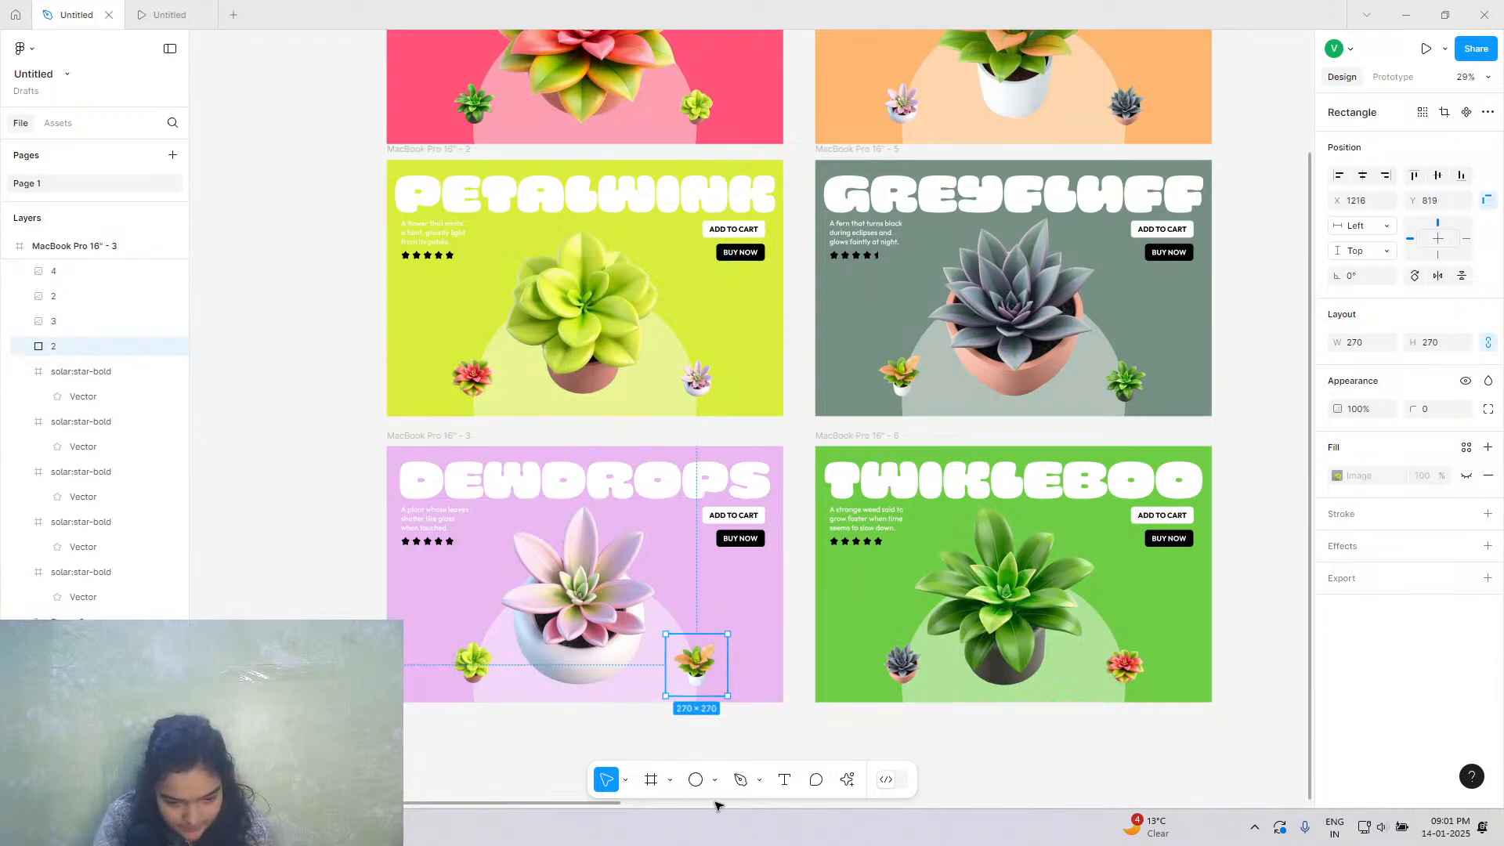
double_click(83, 351)
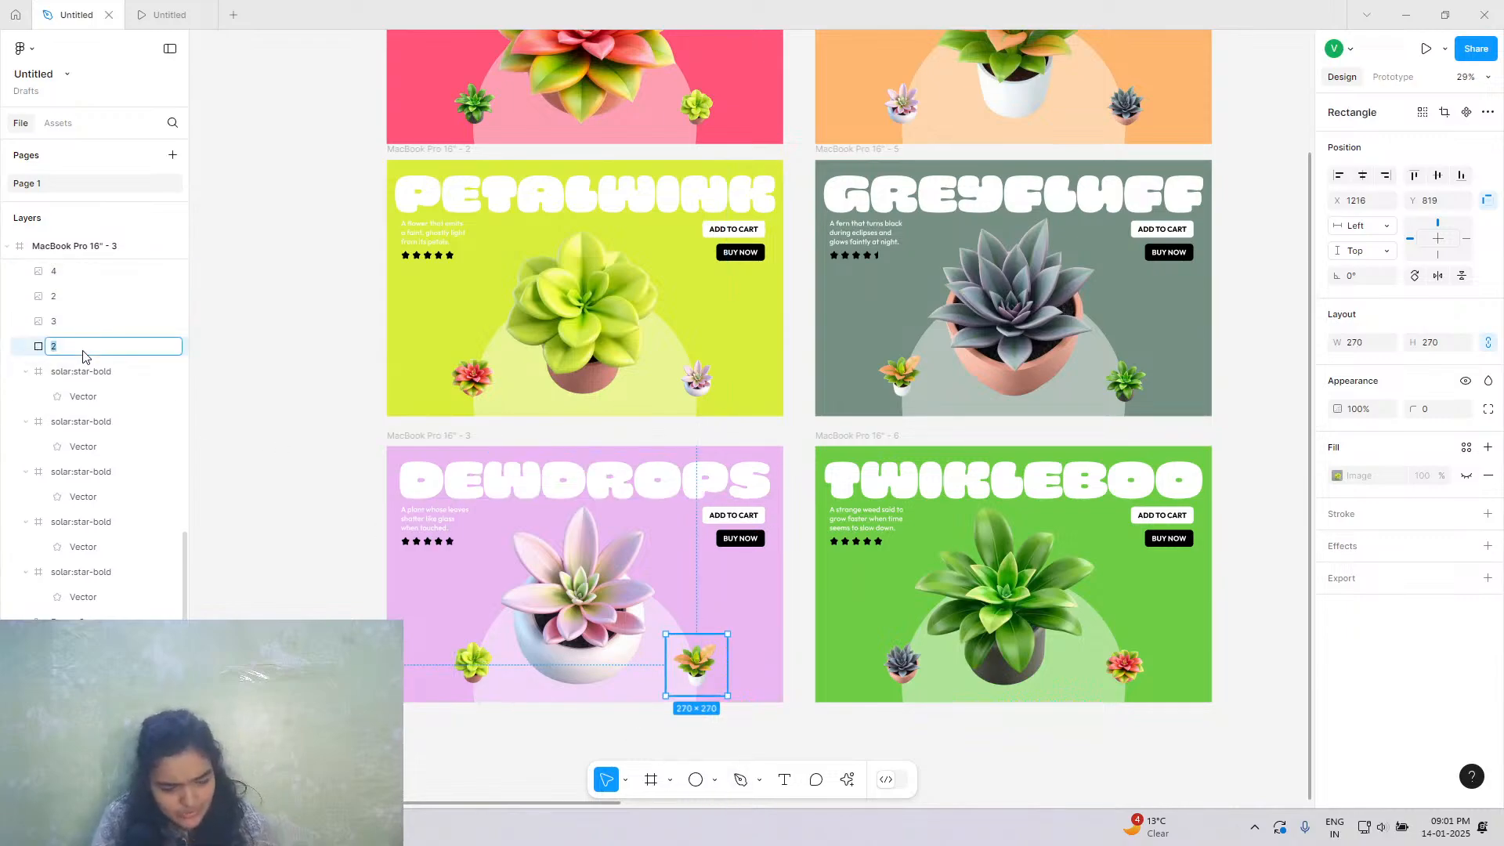
key("Return")
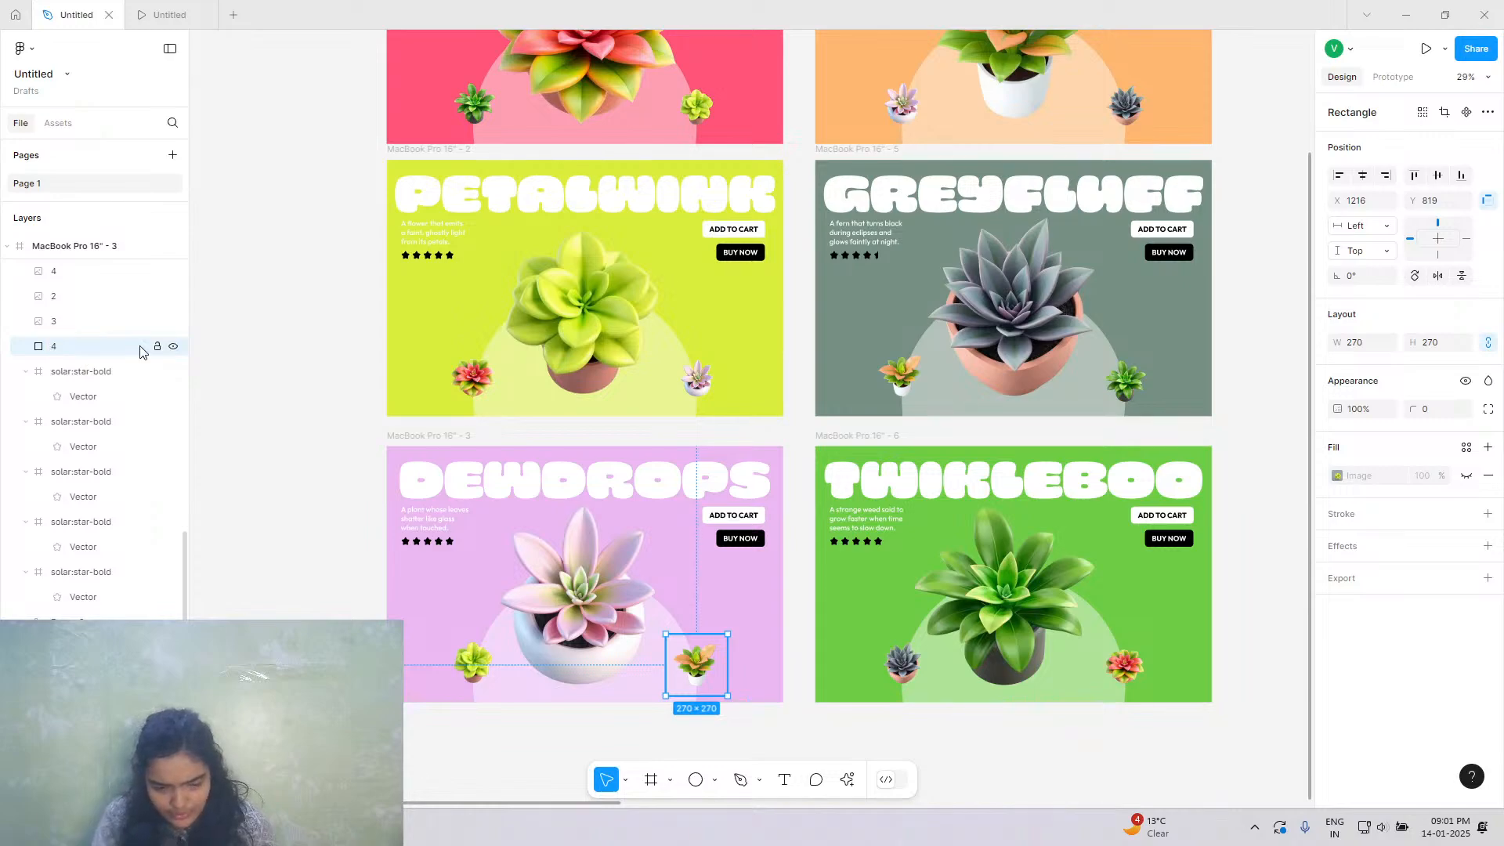
Check the layer names of the small green plant in GREYFLUFF, the small red plant in TWIKLEBOO and the small grey plant in MISTYBELL.
left_click(1113, 401)
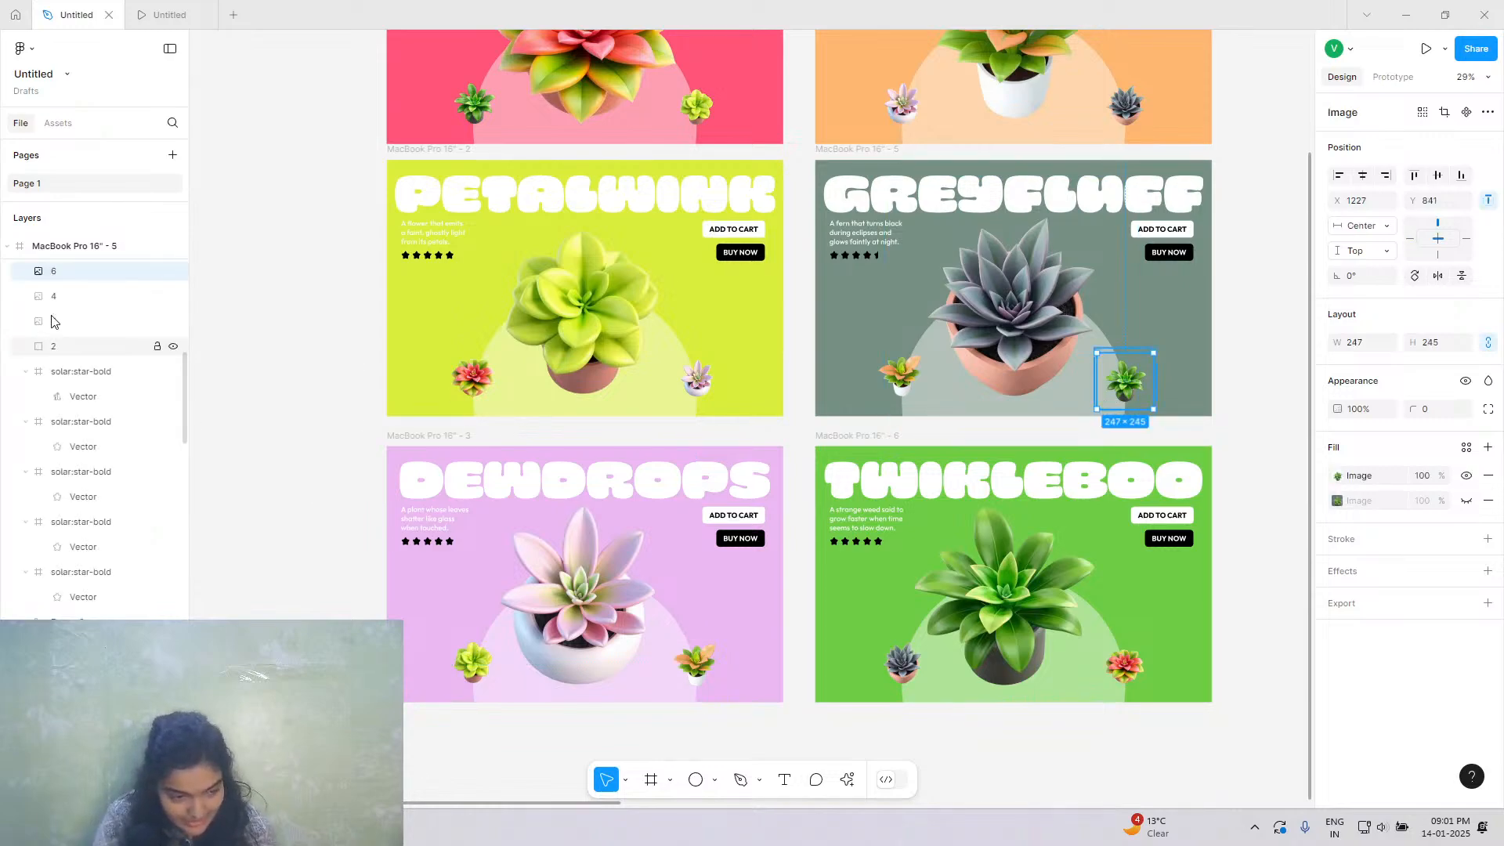
left_click(1136, 671)
scroll(1136, 666, "up", 4)
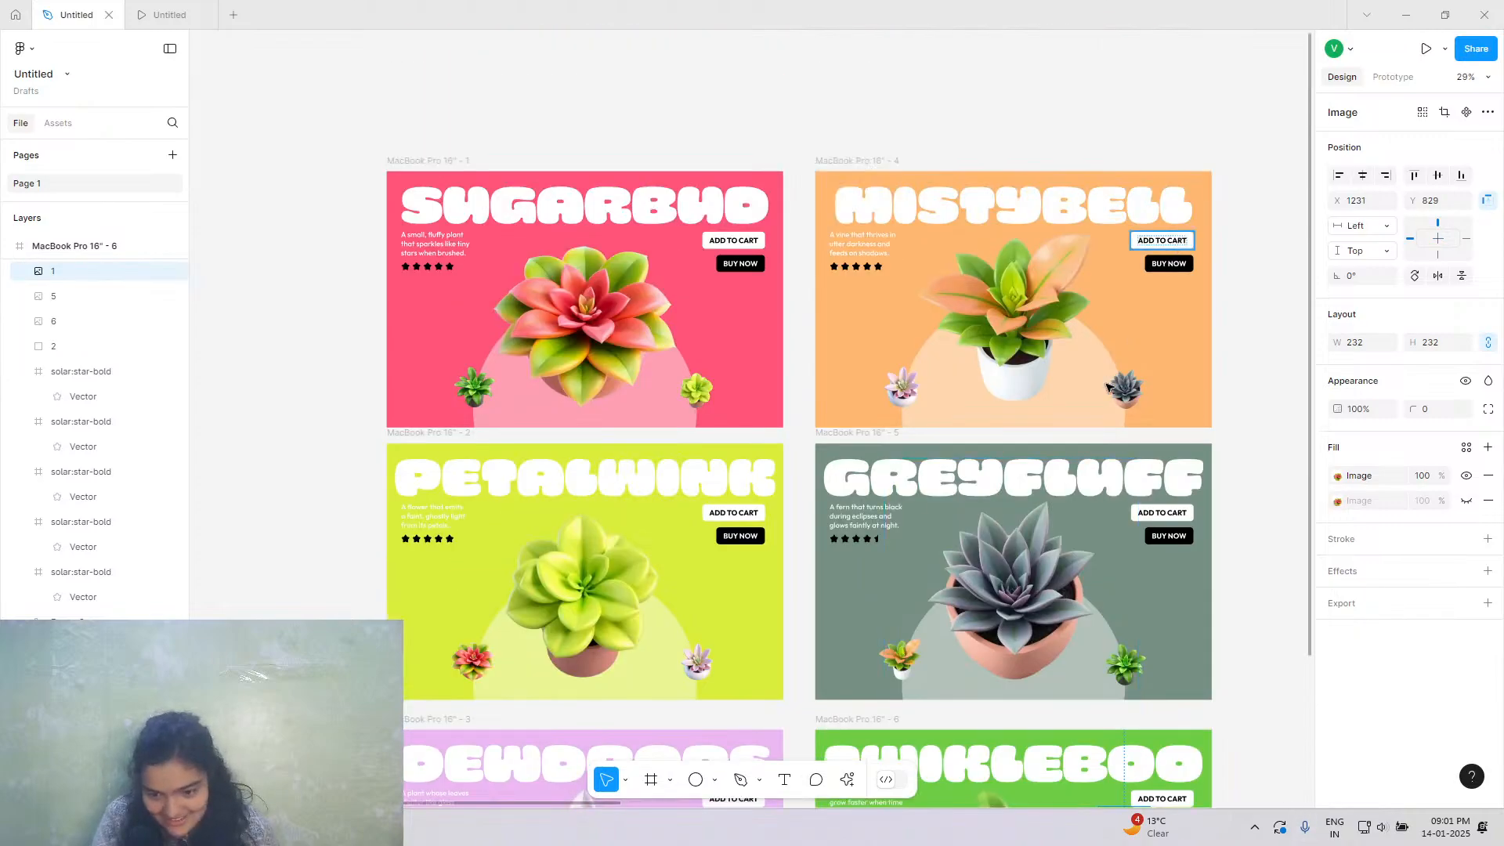
left_click(1129, 392)
scroll(374, 561, "down", 4)
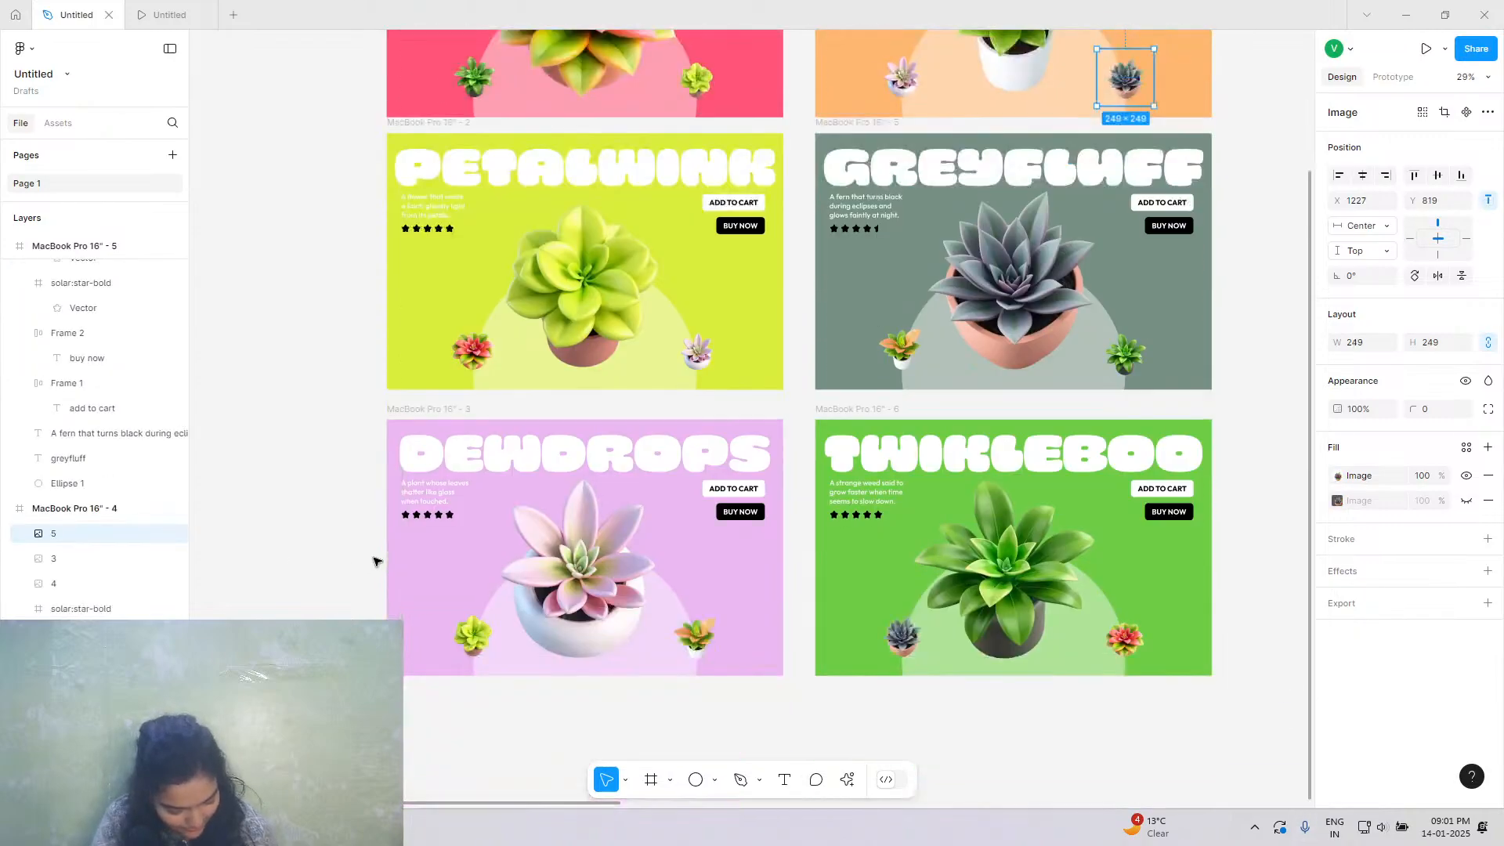
scroll(553, 377, "up", 1)
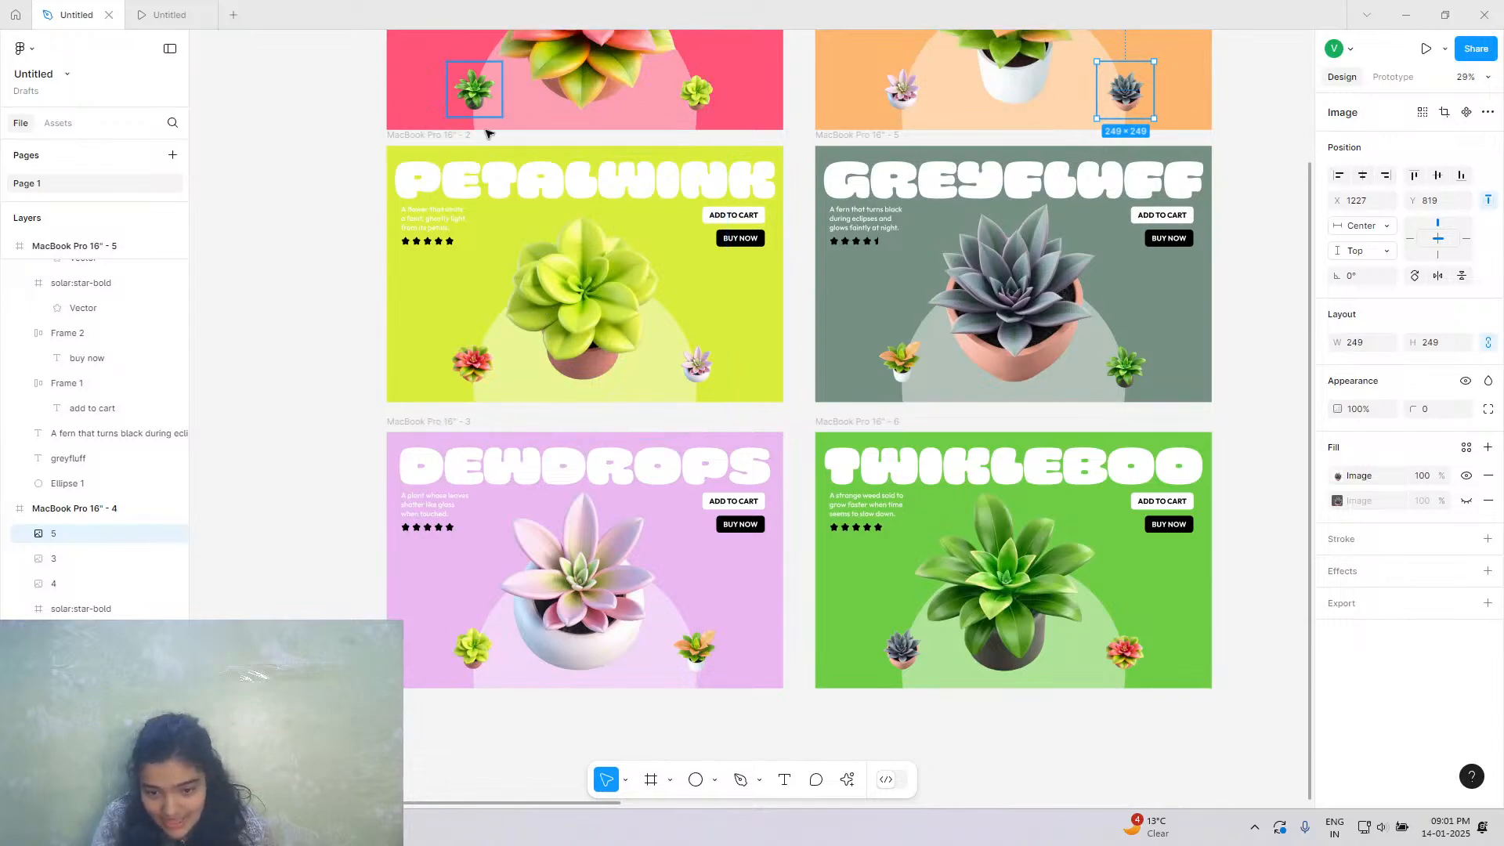
Go back to the prototype preview and test the plant transitions from PETALWINK through DEWDROPS and MISTYBELL to GREYFLUFF.
left_click(188, 12)
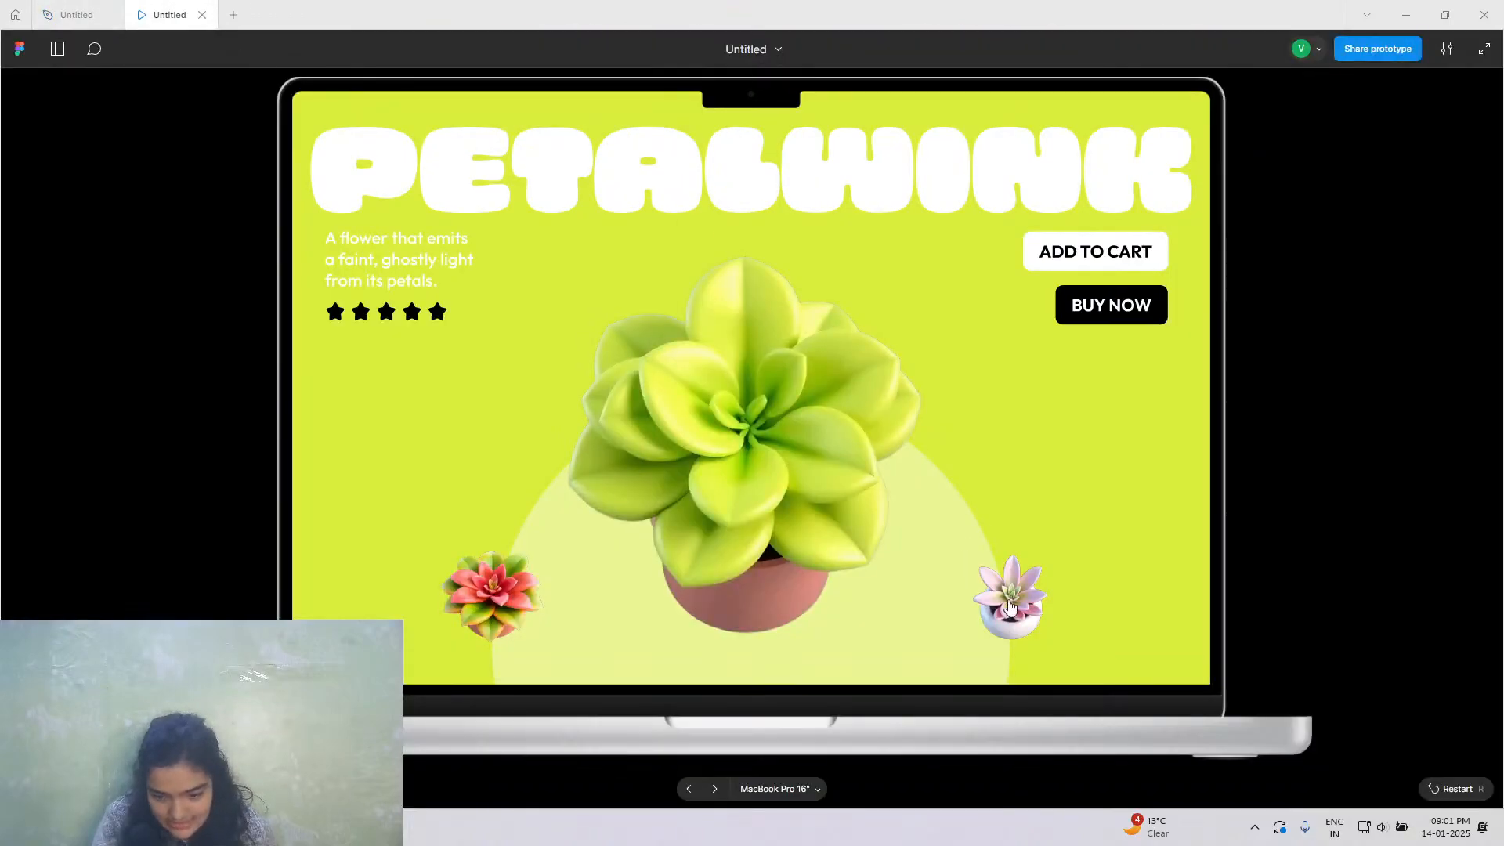
left_click(1010, 605)
left_click(1010, 606)
left_click(1010, 606)
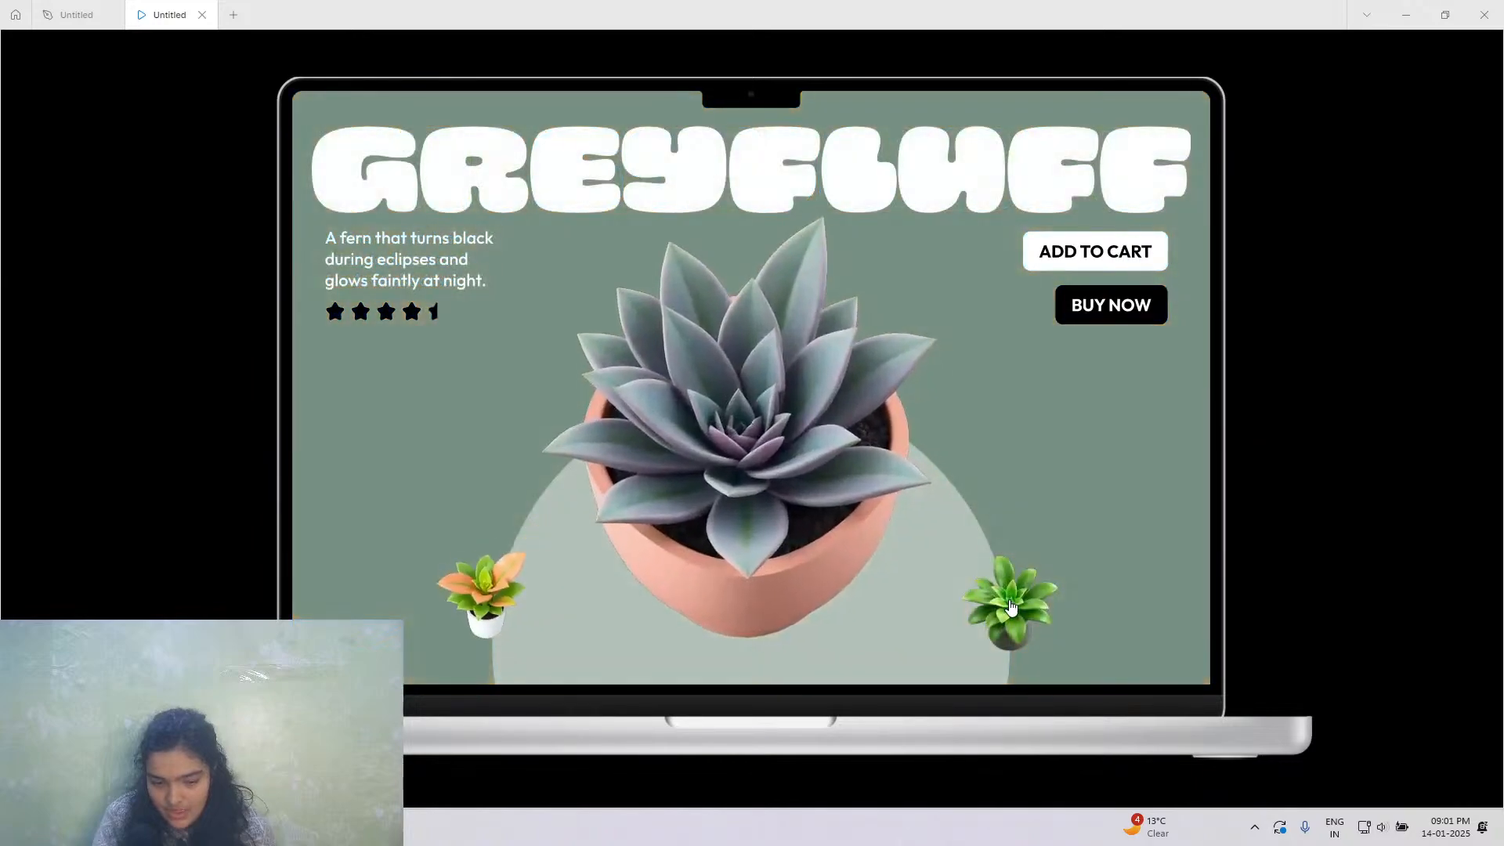
Test the forward plant transitions from GREYFLUFF through TWIKLEBOO, SUGARBUD and PETALWINK to DEWDROPS.
left_click(1010, 606)
left_click(1010, 606)
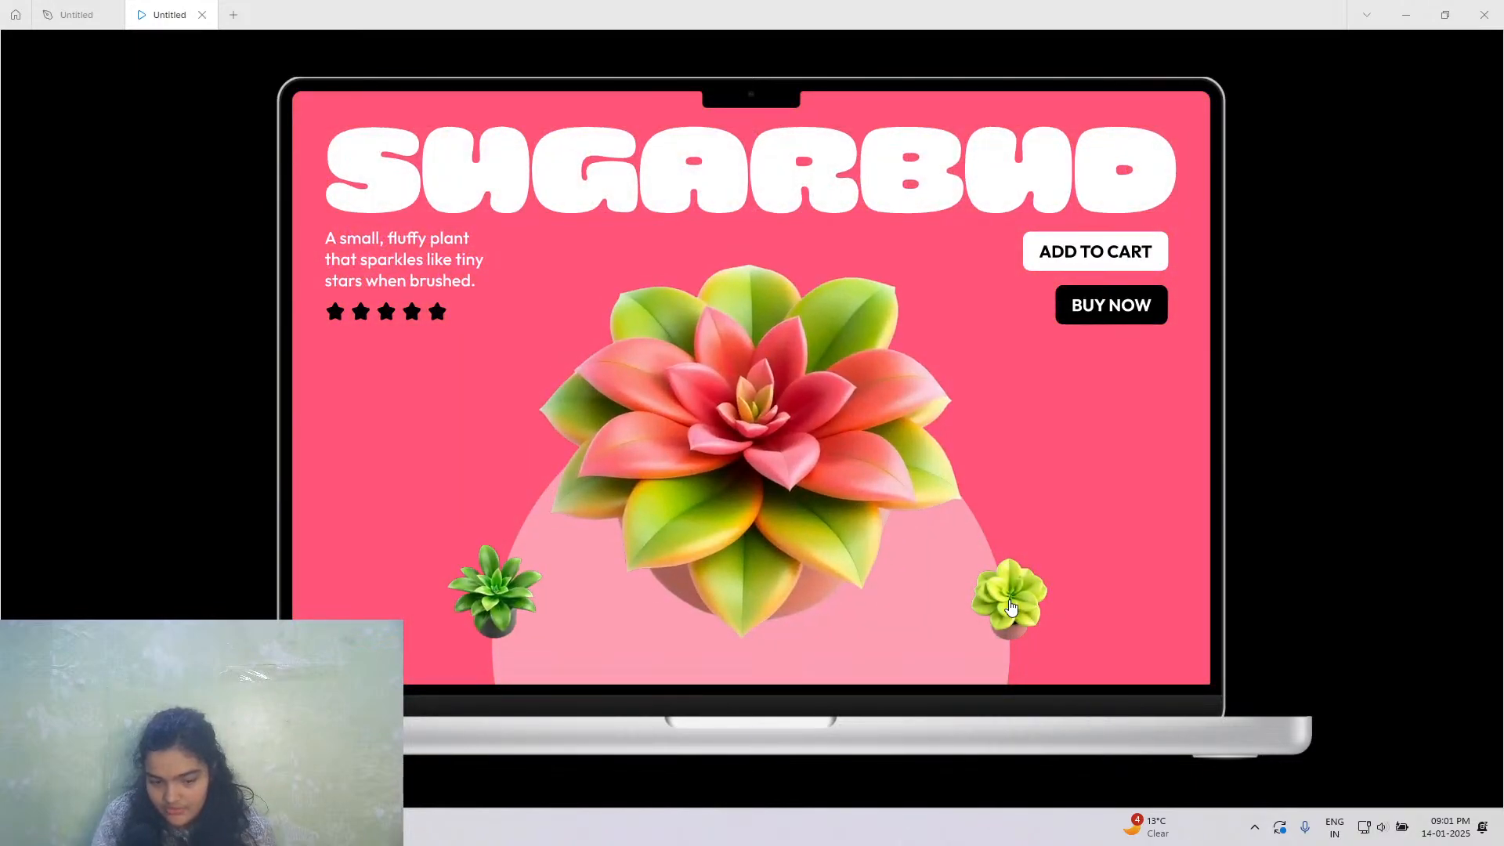
left_click(1010, 606)
left_click(1010, 606)
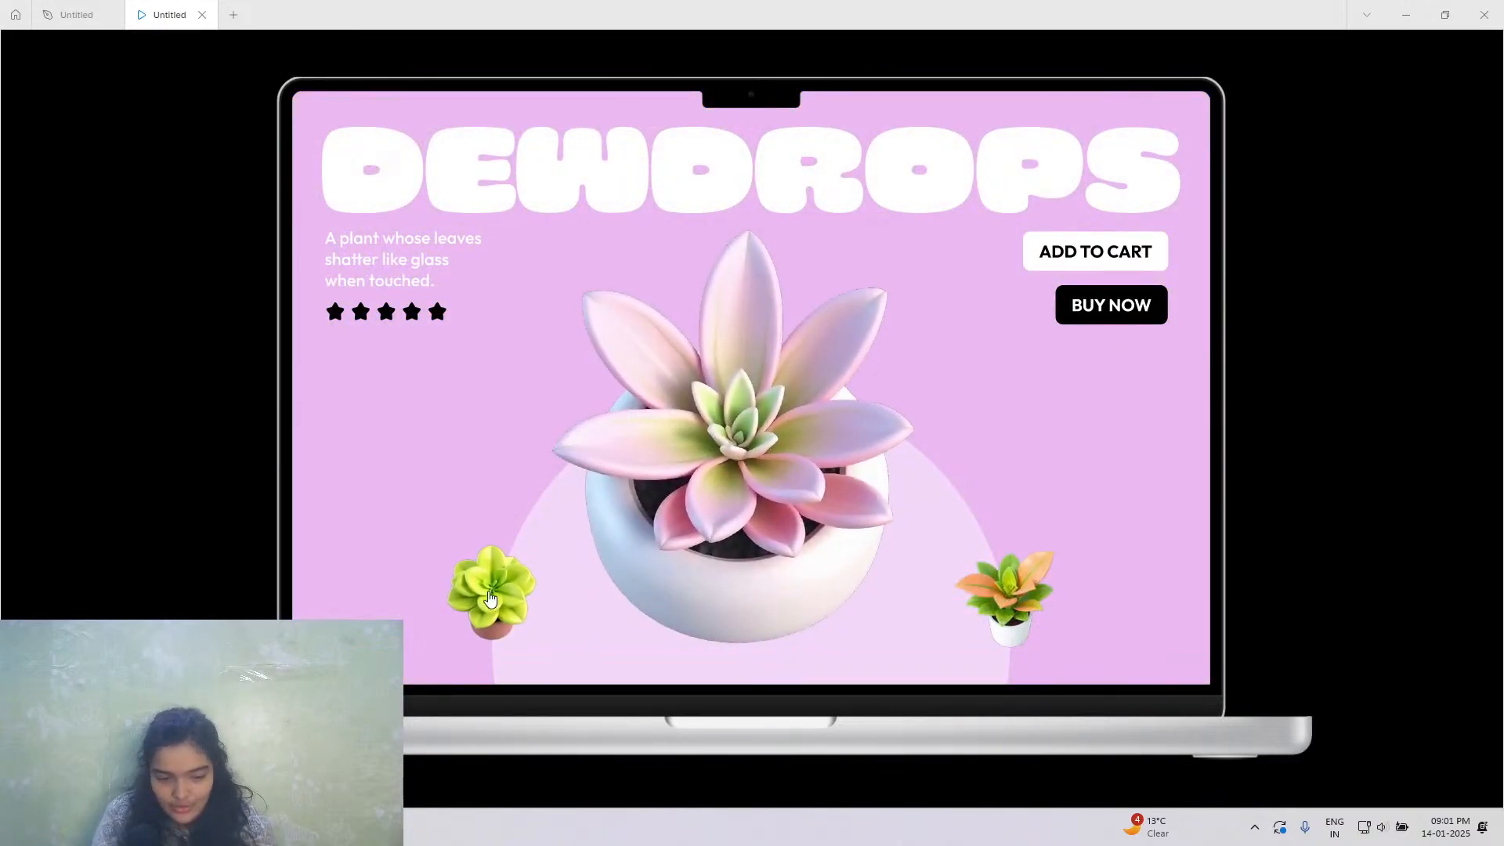
Test the backward plant transitions from DEWDROPS in two full loops through all six plant pages.
left_click(489, 598)
left_click(489, 597)
left_click(489, 598)
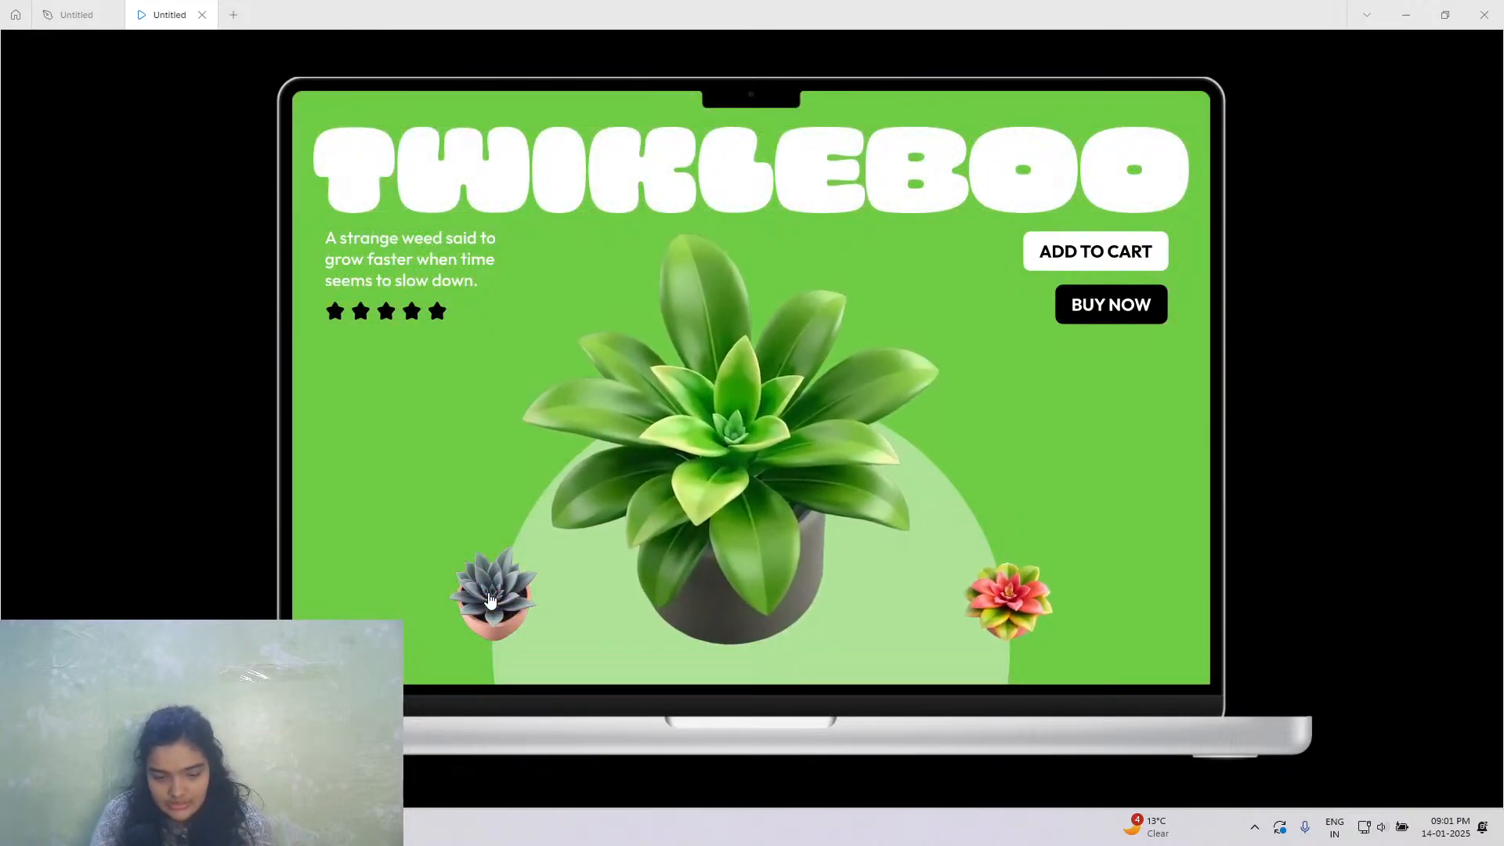
left_click(489, 598)
left_click(490, 598)
left_click(490, 599)
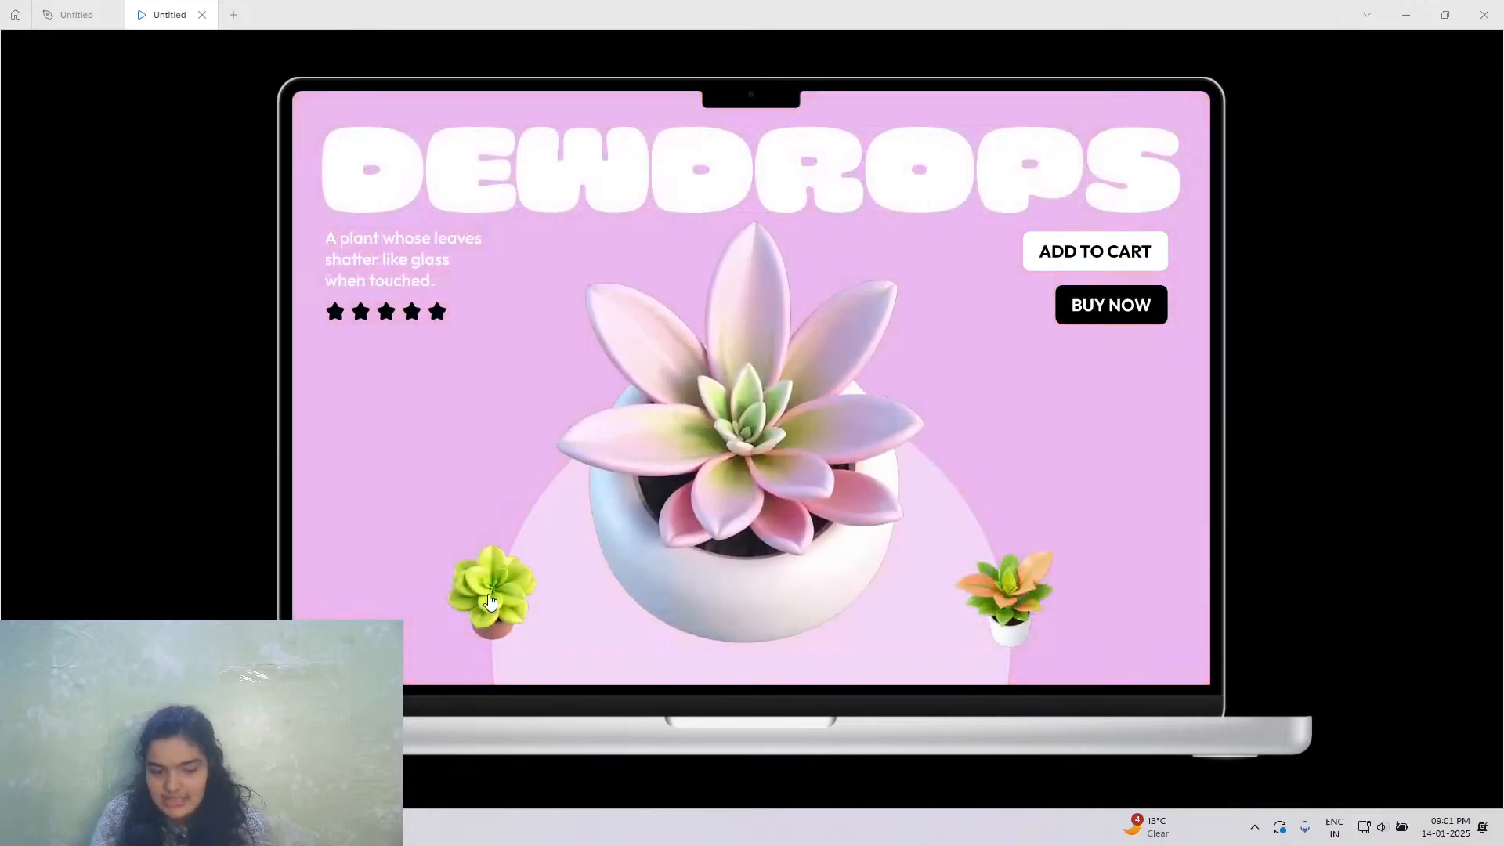
left_click(489, 612)
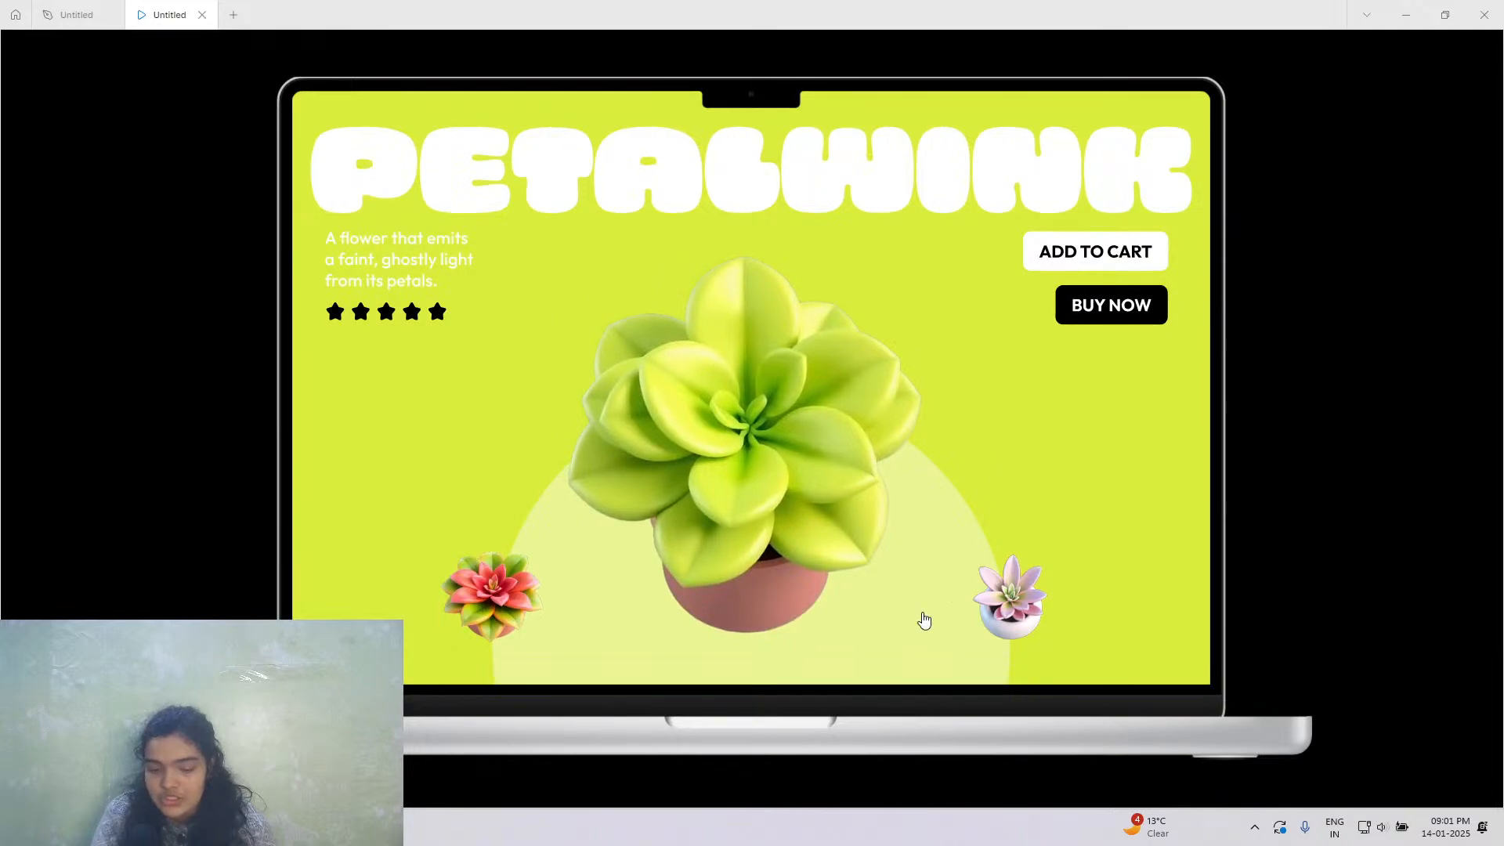
left_click(498, 605)
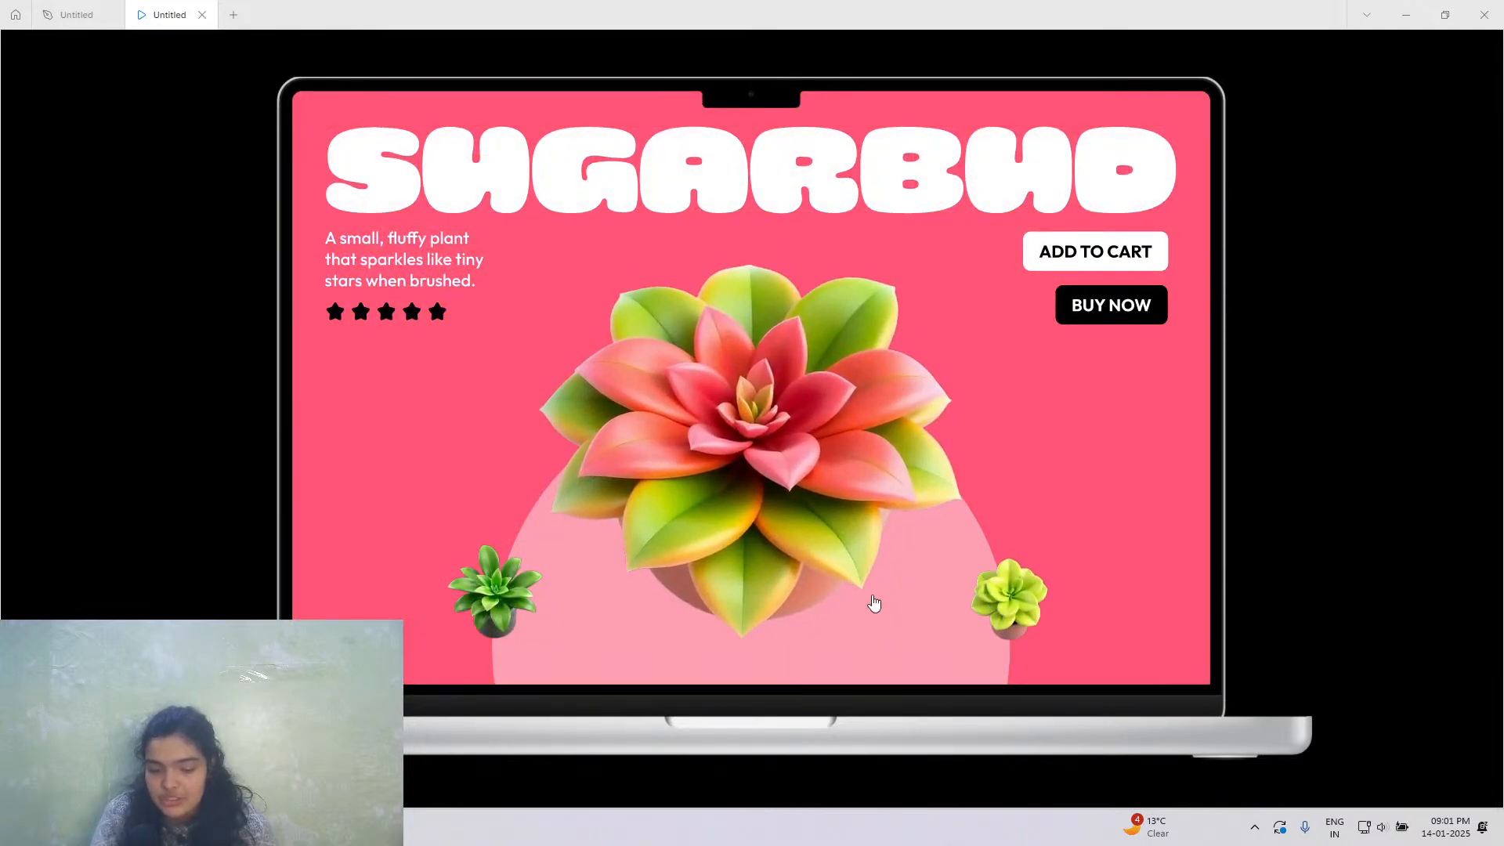
left_click(489, 601)
left_click(489, 602)
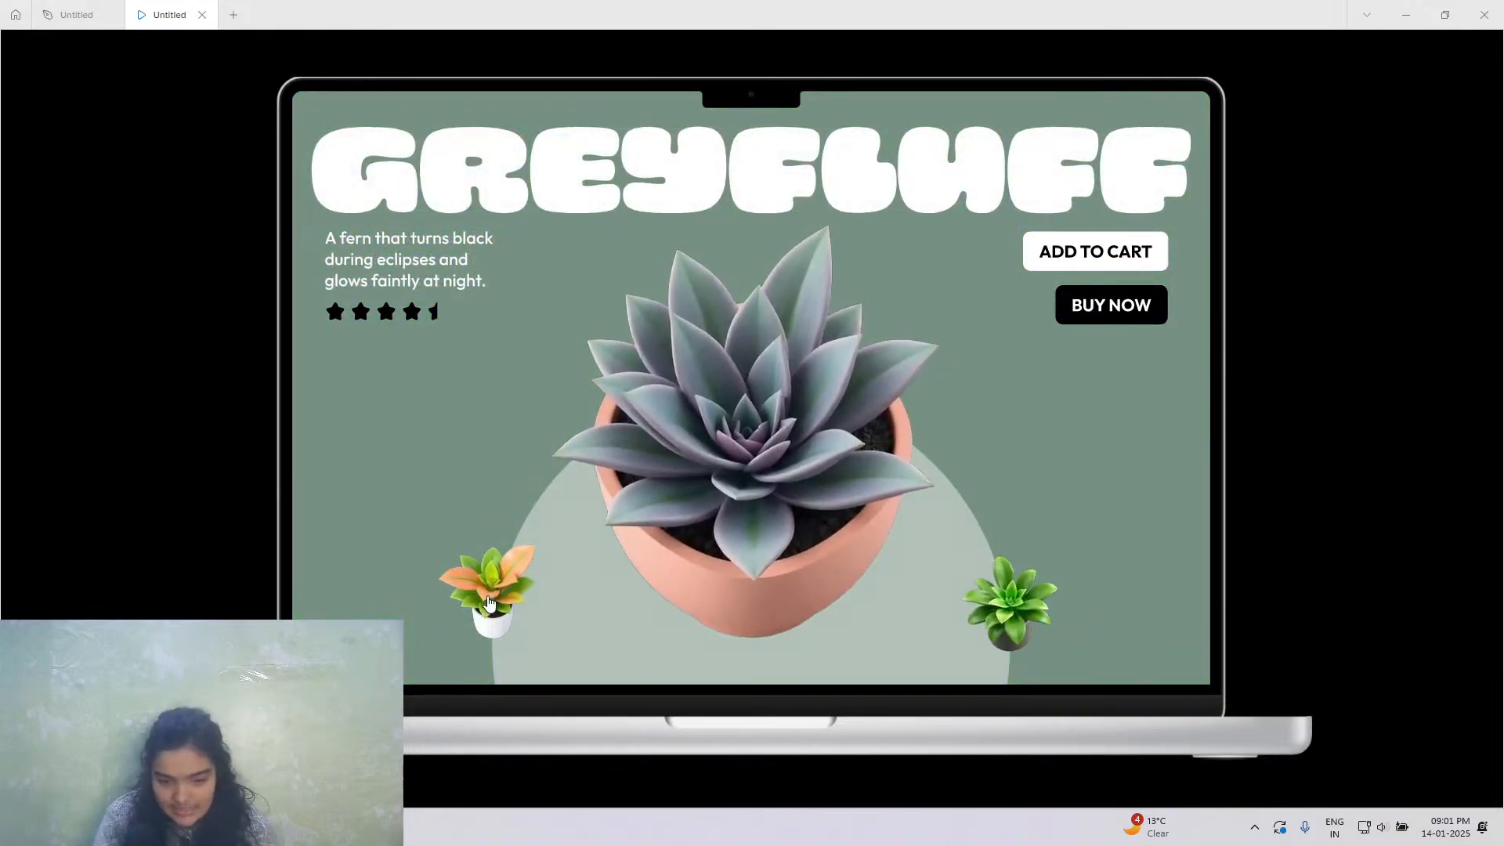
left_click(489, 603)
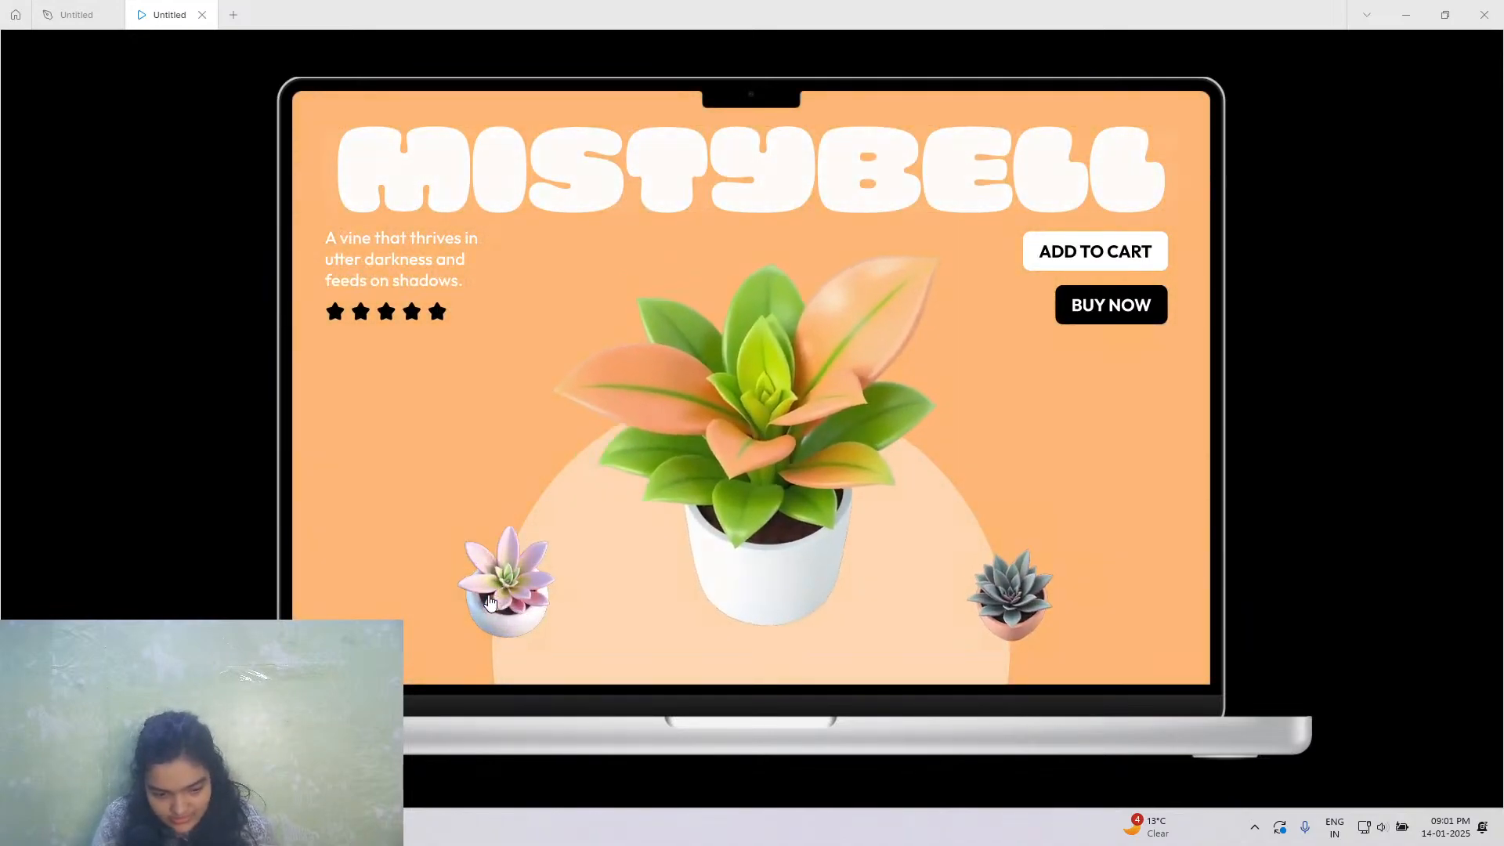
left_click(494, 602)
Open the sharing options of the prototype, copy its link and close the dialog.
left_click(111, 11)
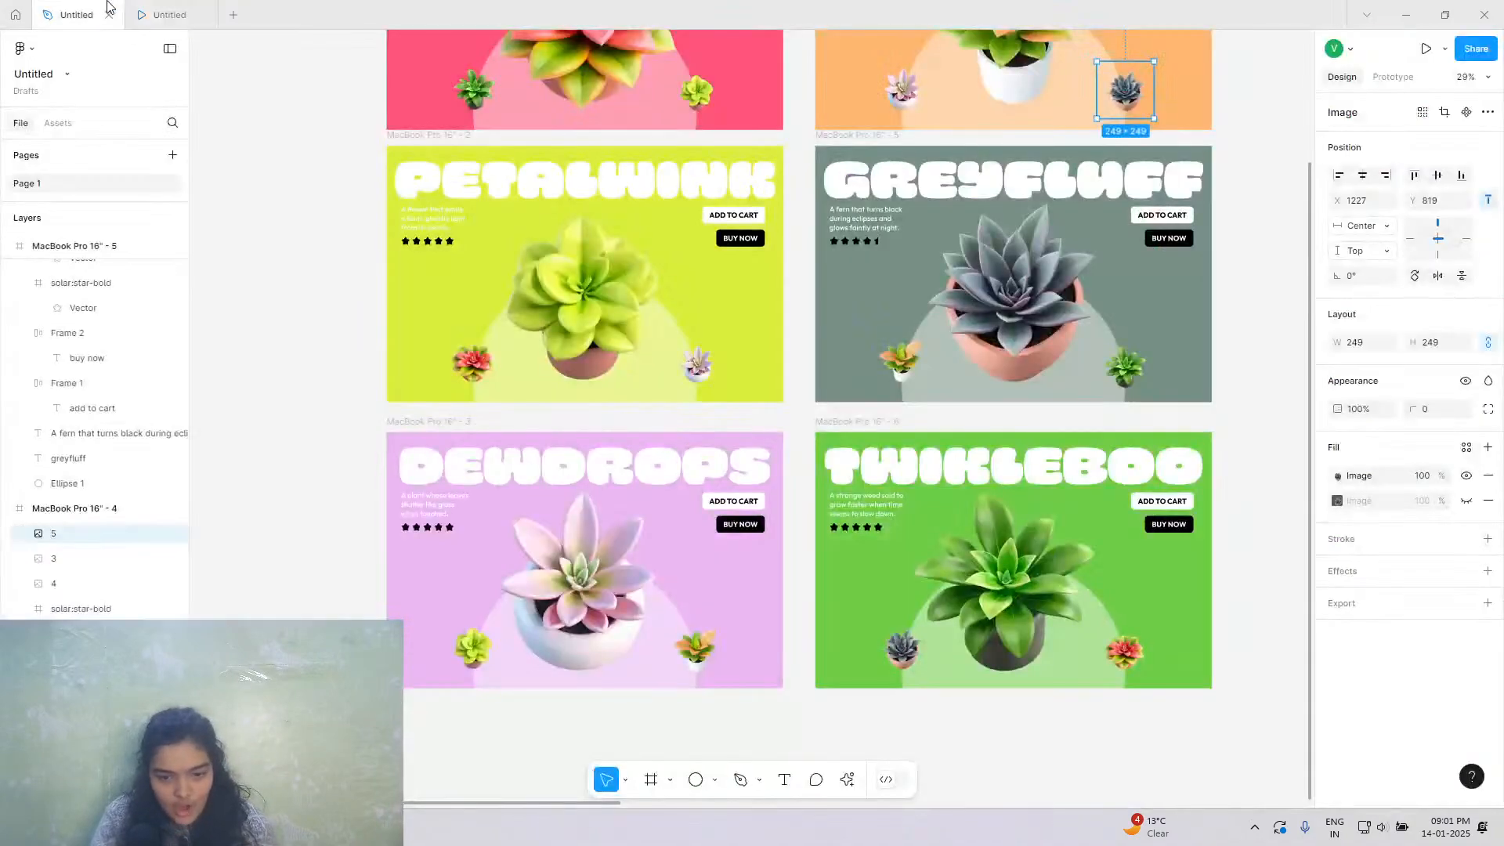
left_click(141, 8)
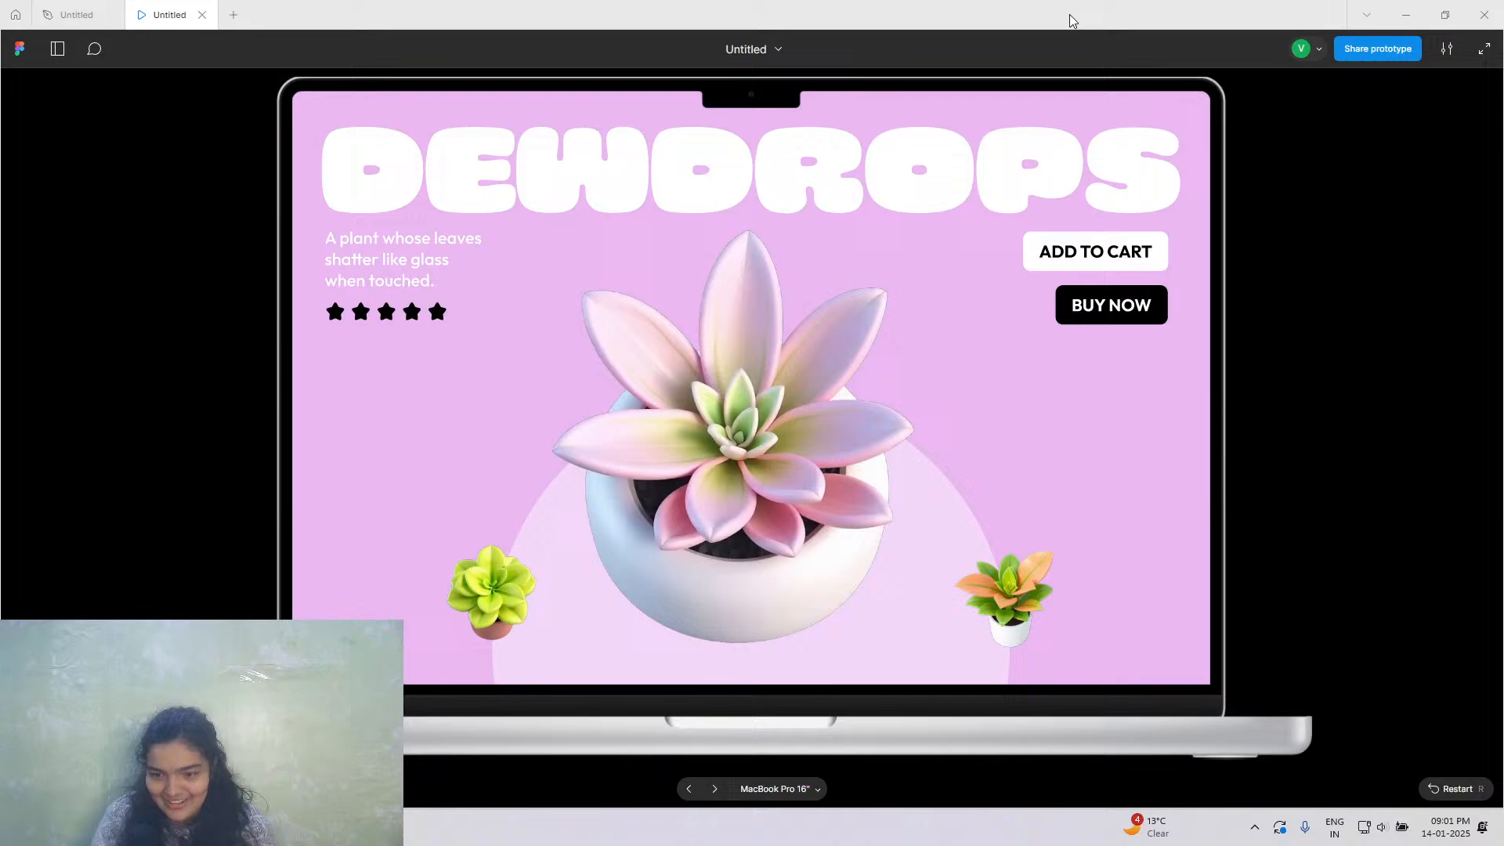
left_click(1376, 49)
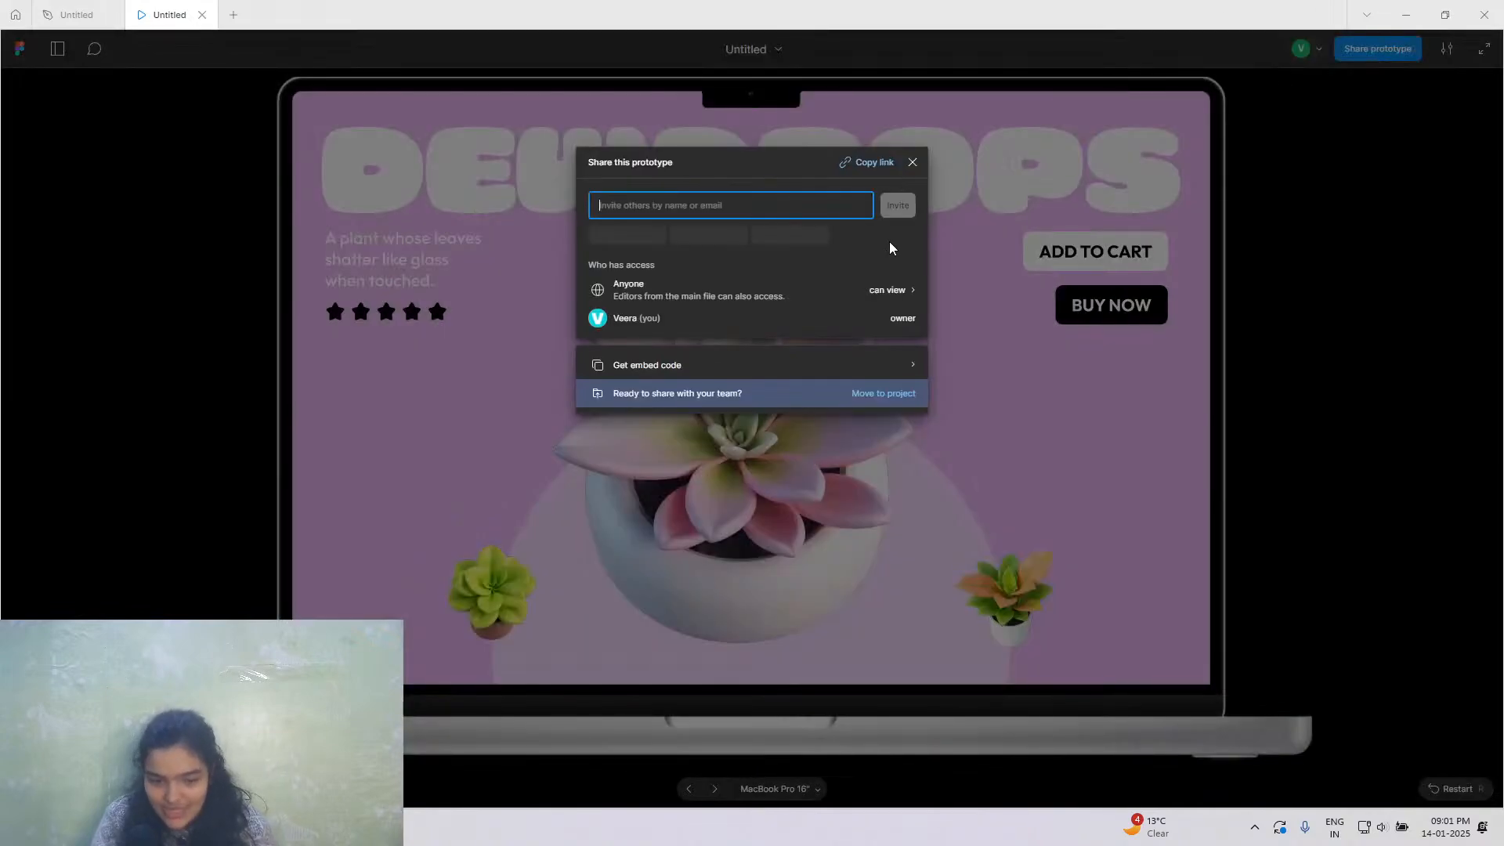
left_click(874, 166)
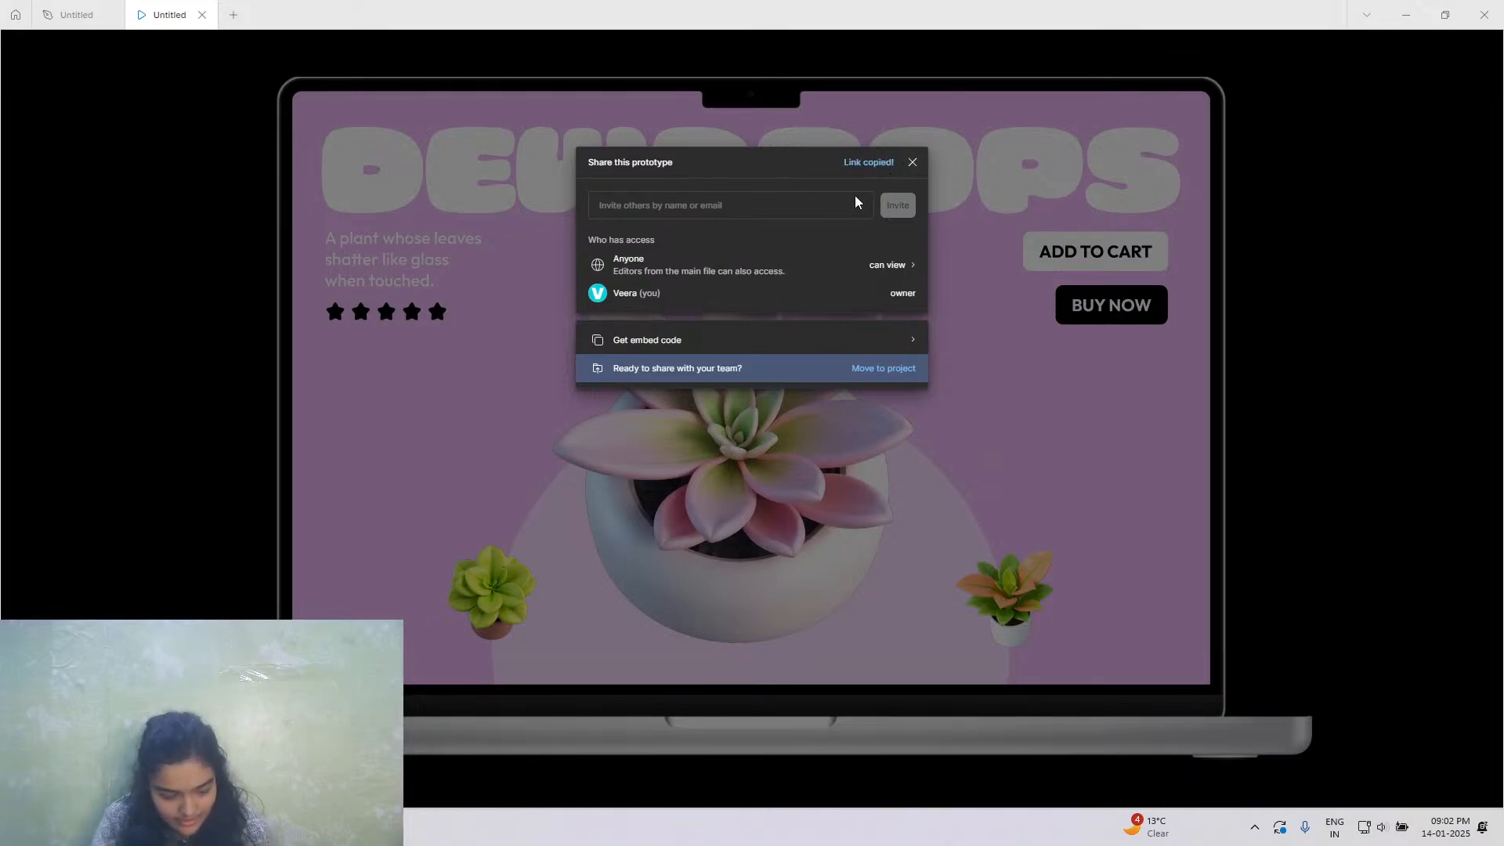
left_click(893, 135)
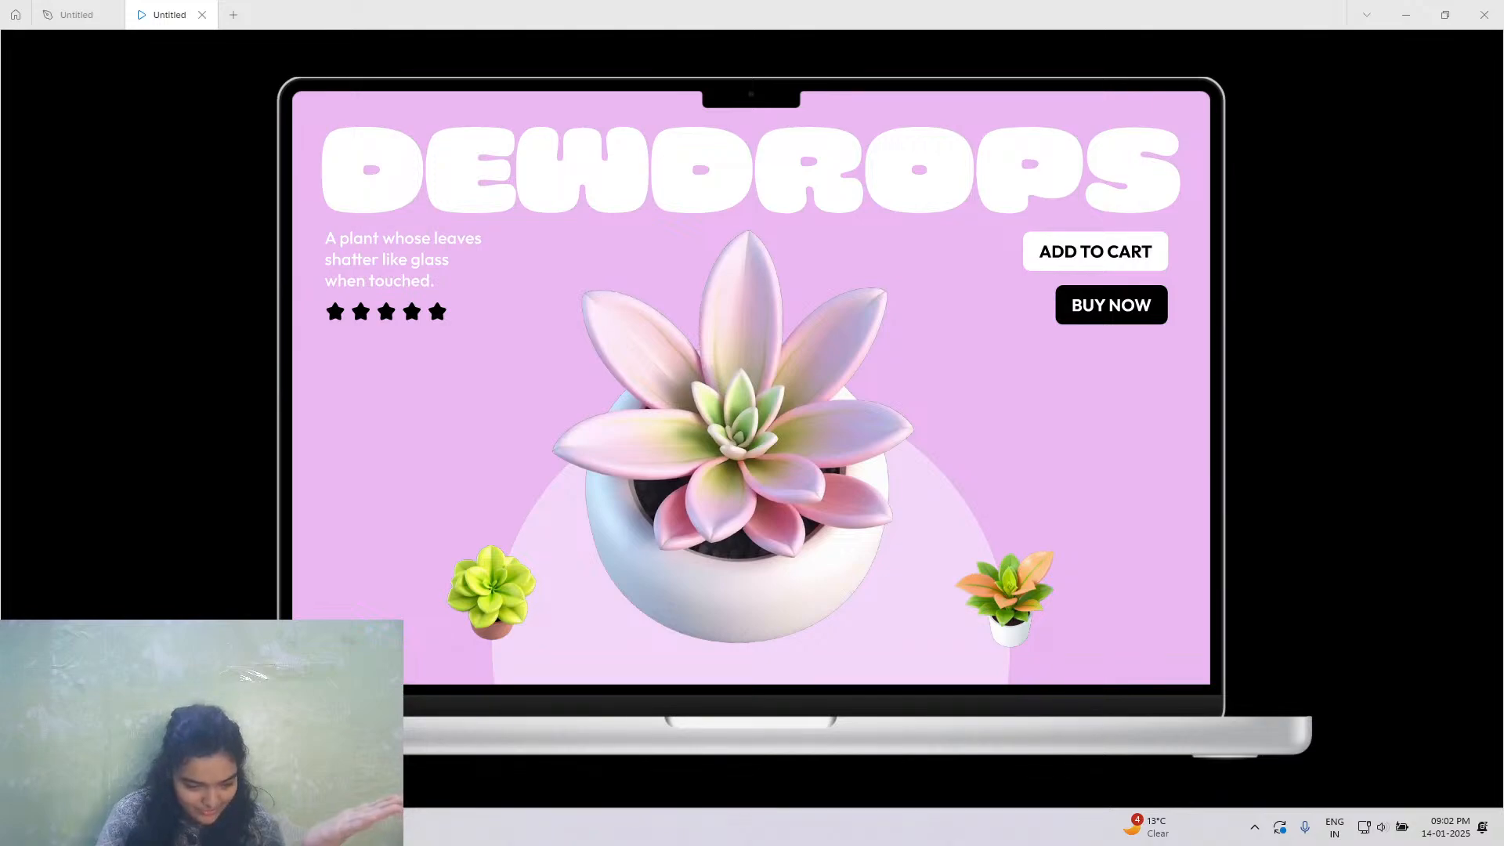
Switch to the YouTube Studio live stream page in the browser and paste the prototype link into the live chat message.
key("alt+Tab")
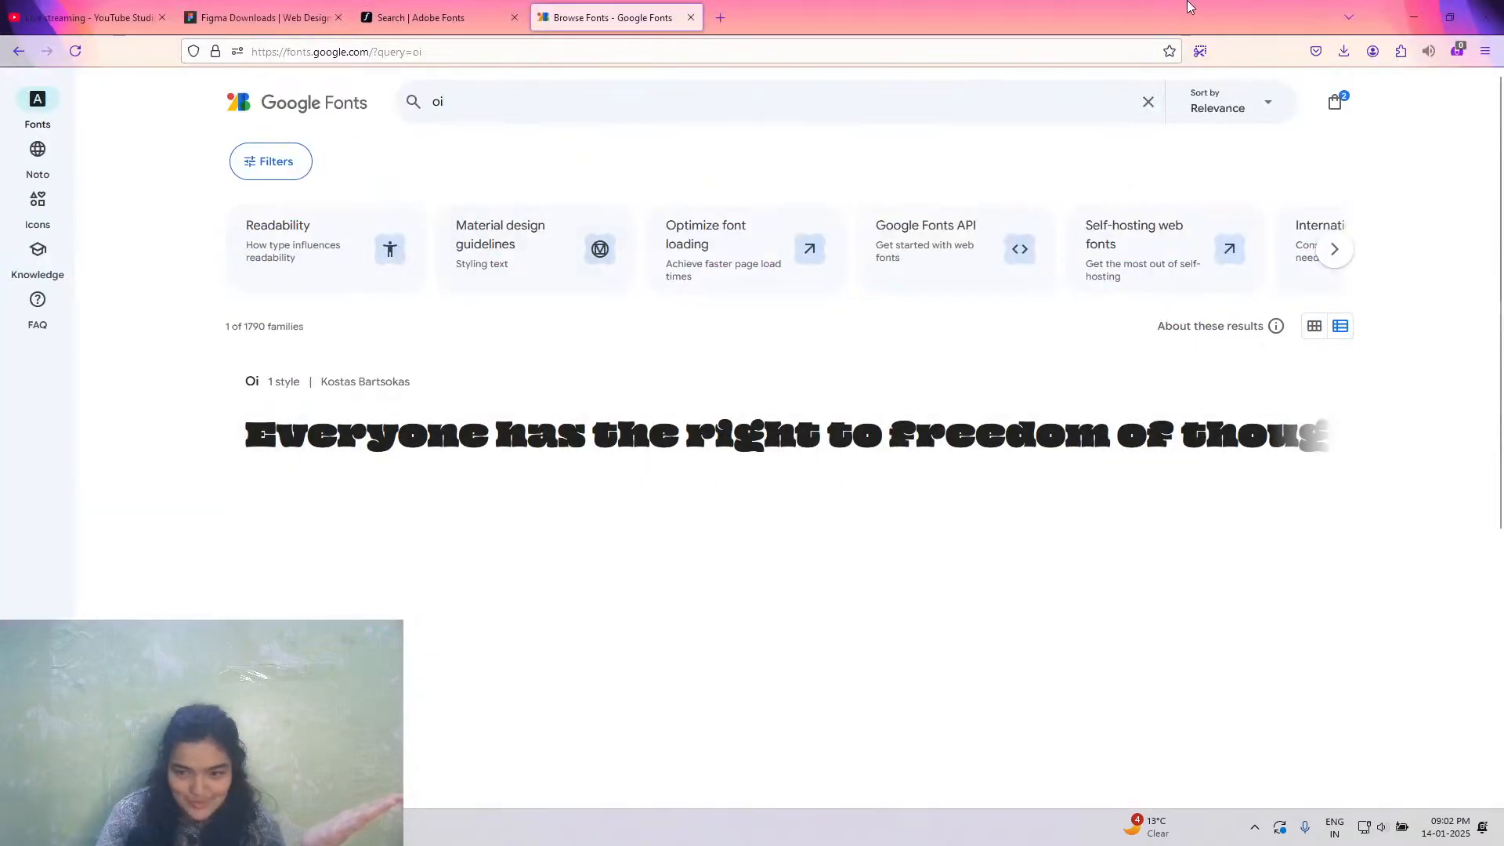
left_click(1402, 14)
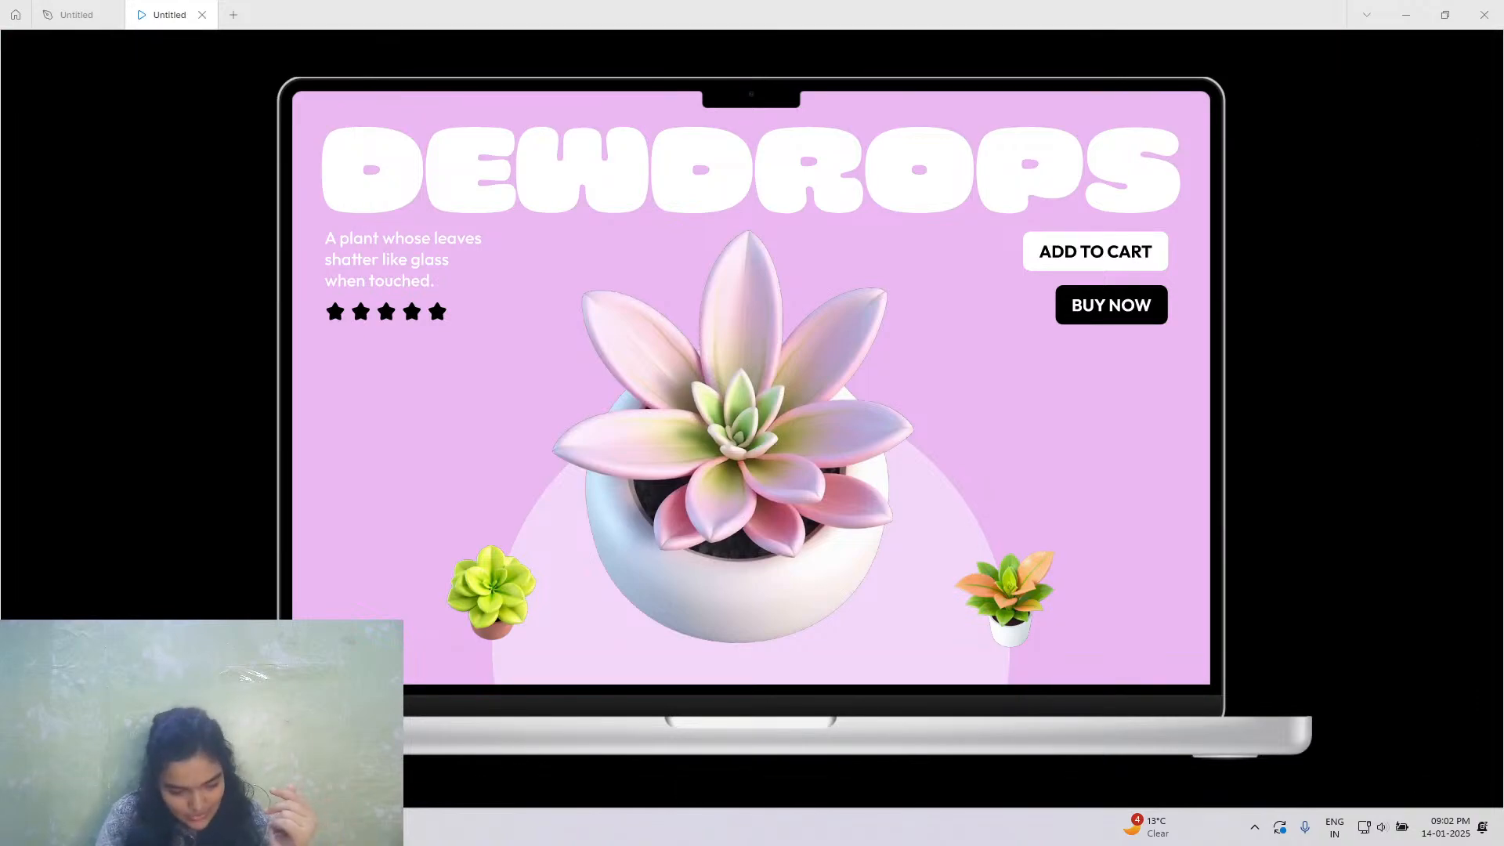
left_click(329, 827)
left_click(113, 17)
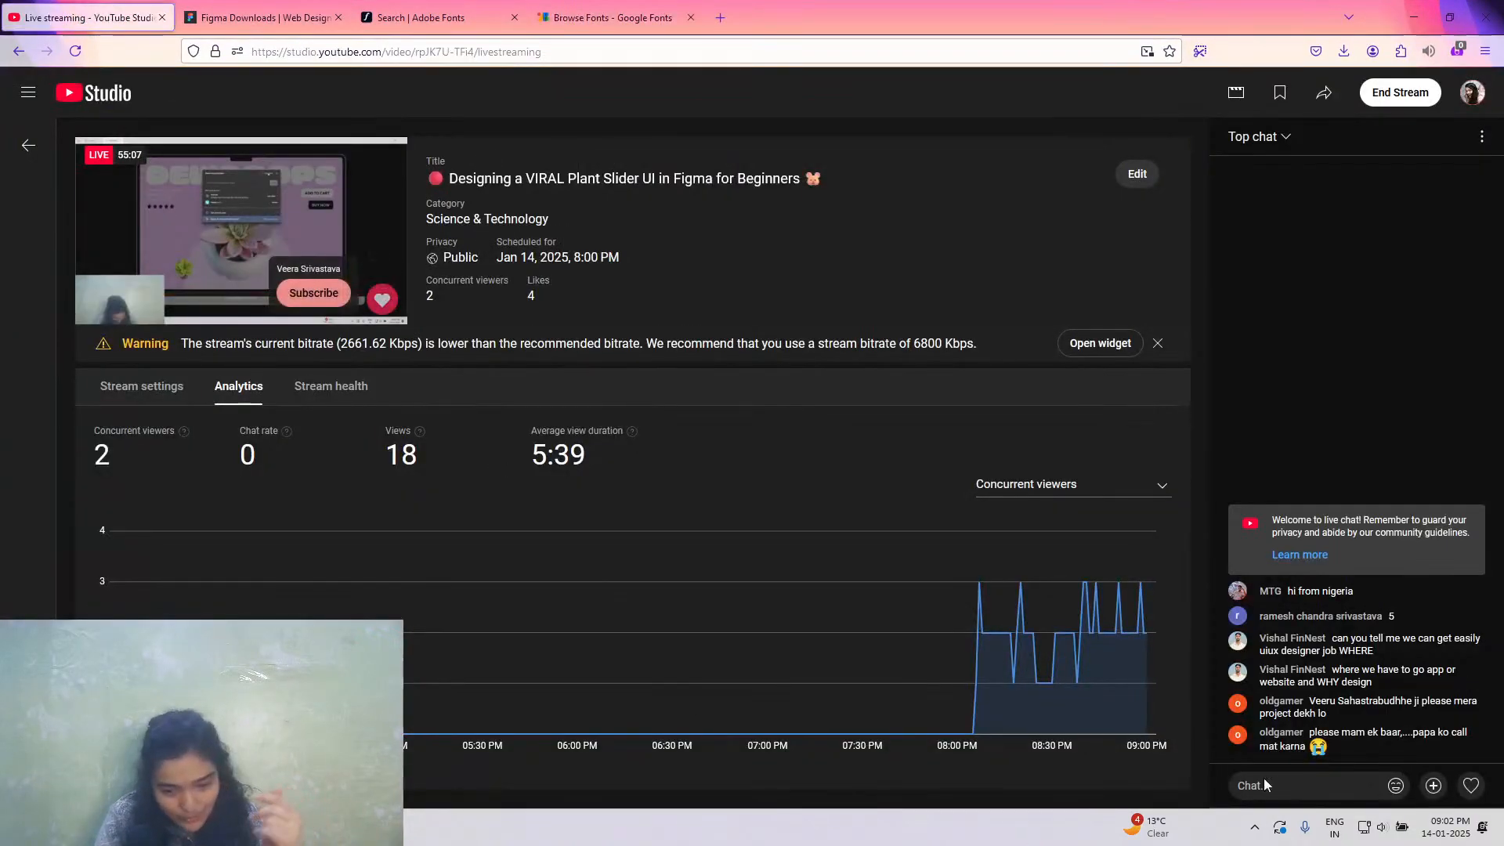
left_click(1305, 792)
key("ctrl+v")
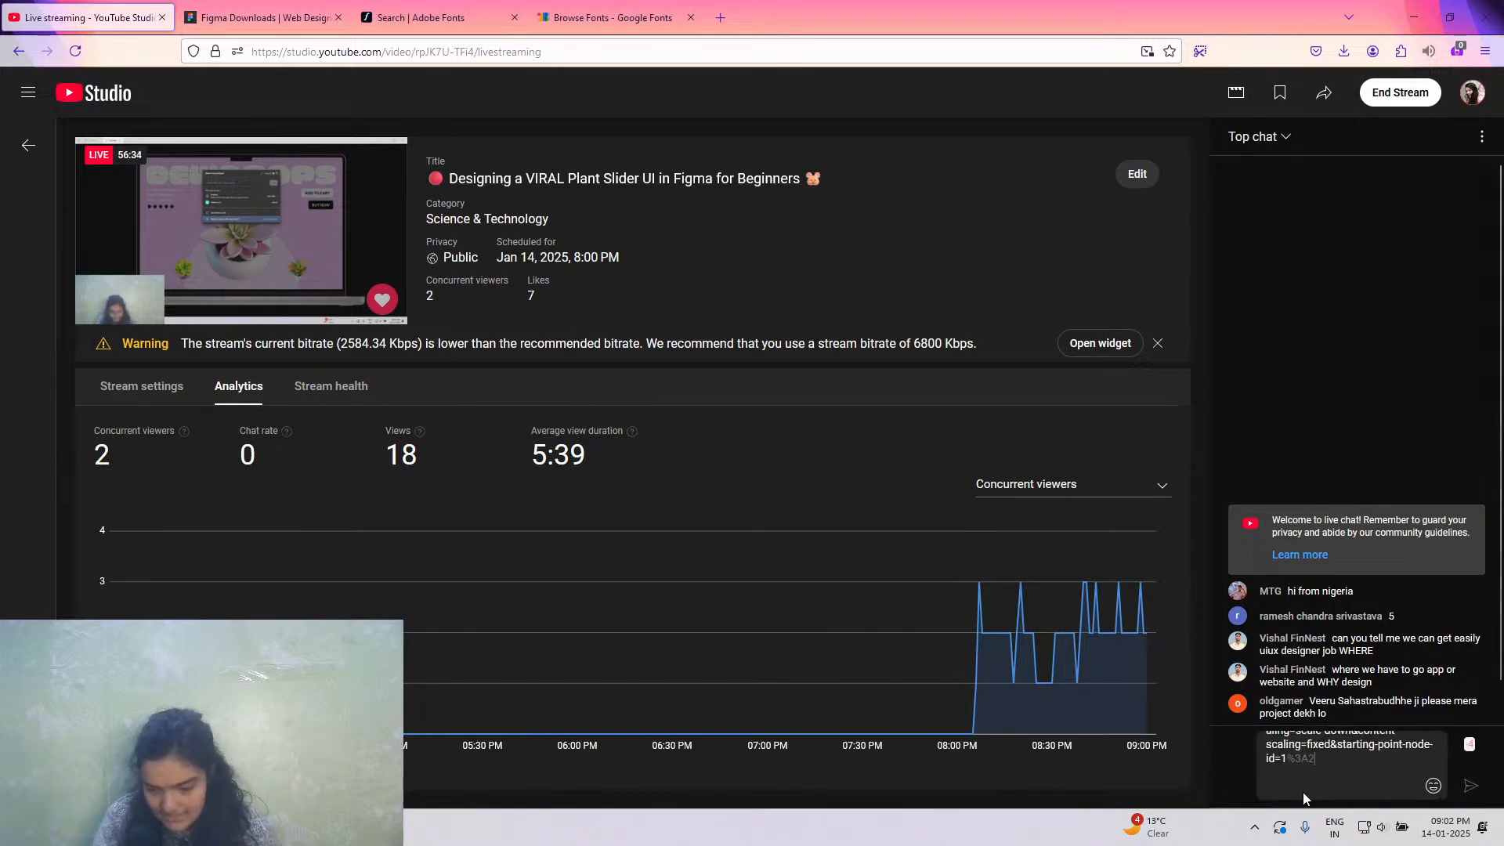
Return to the Figma prototype preview and test the forward transitions from DEWDROPS through MISTYBELL and GREYFLUFF to TWIKLEBOO.
left_click(333, 7)
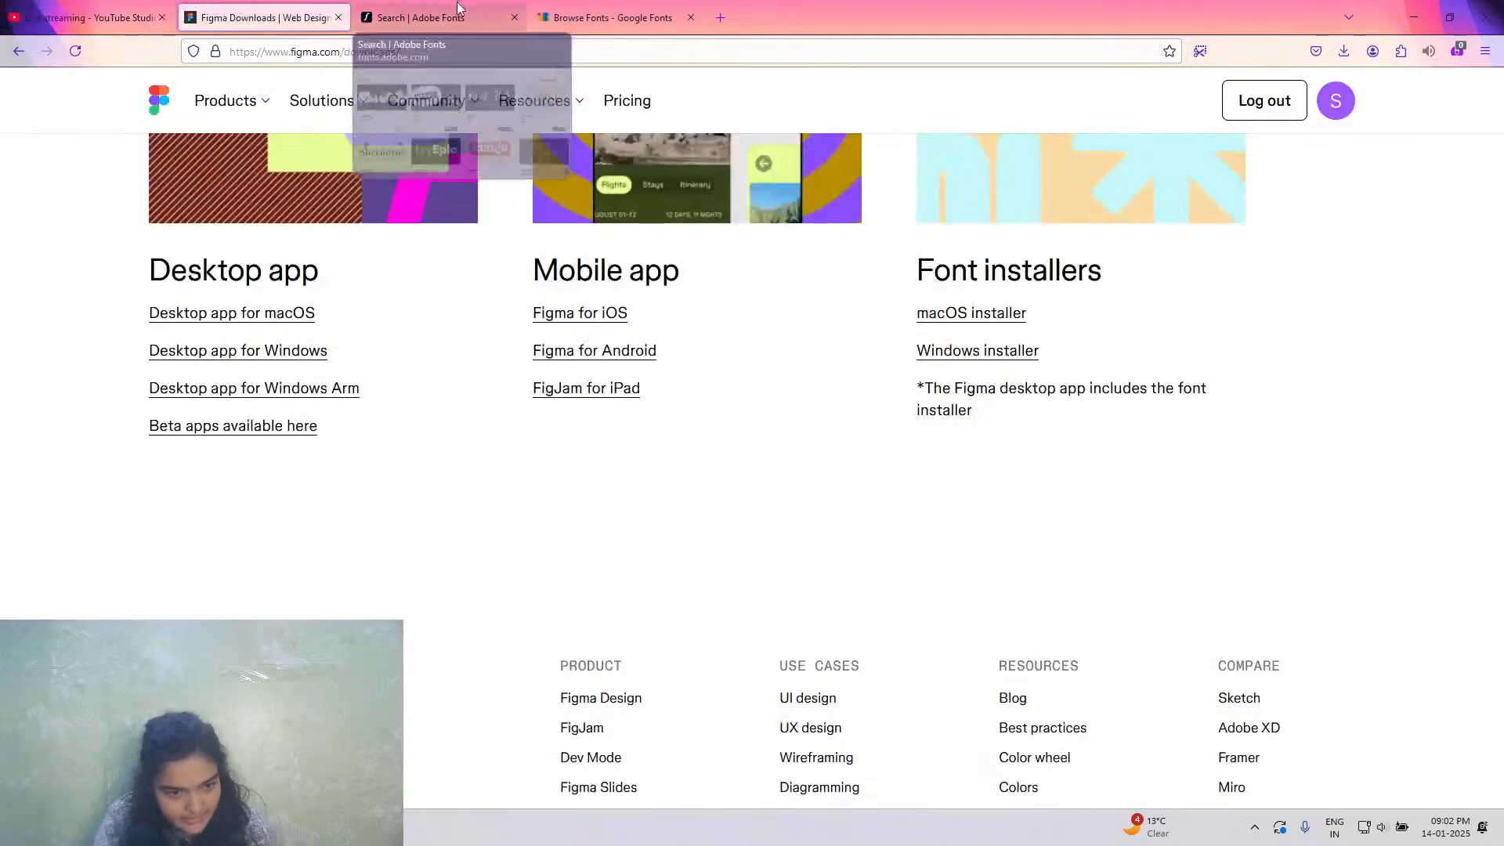
left_click(613, 15)
left_click(1413, 15)
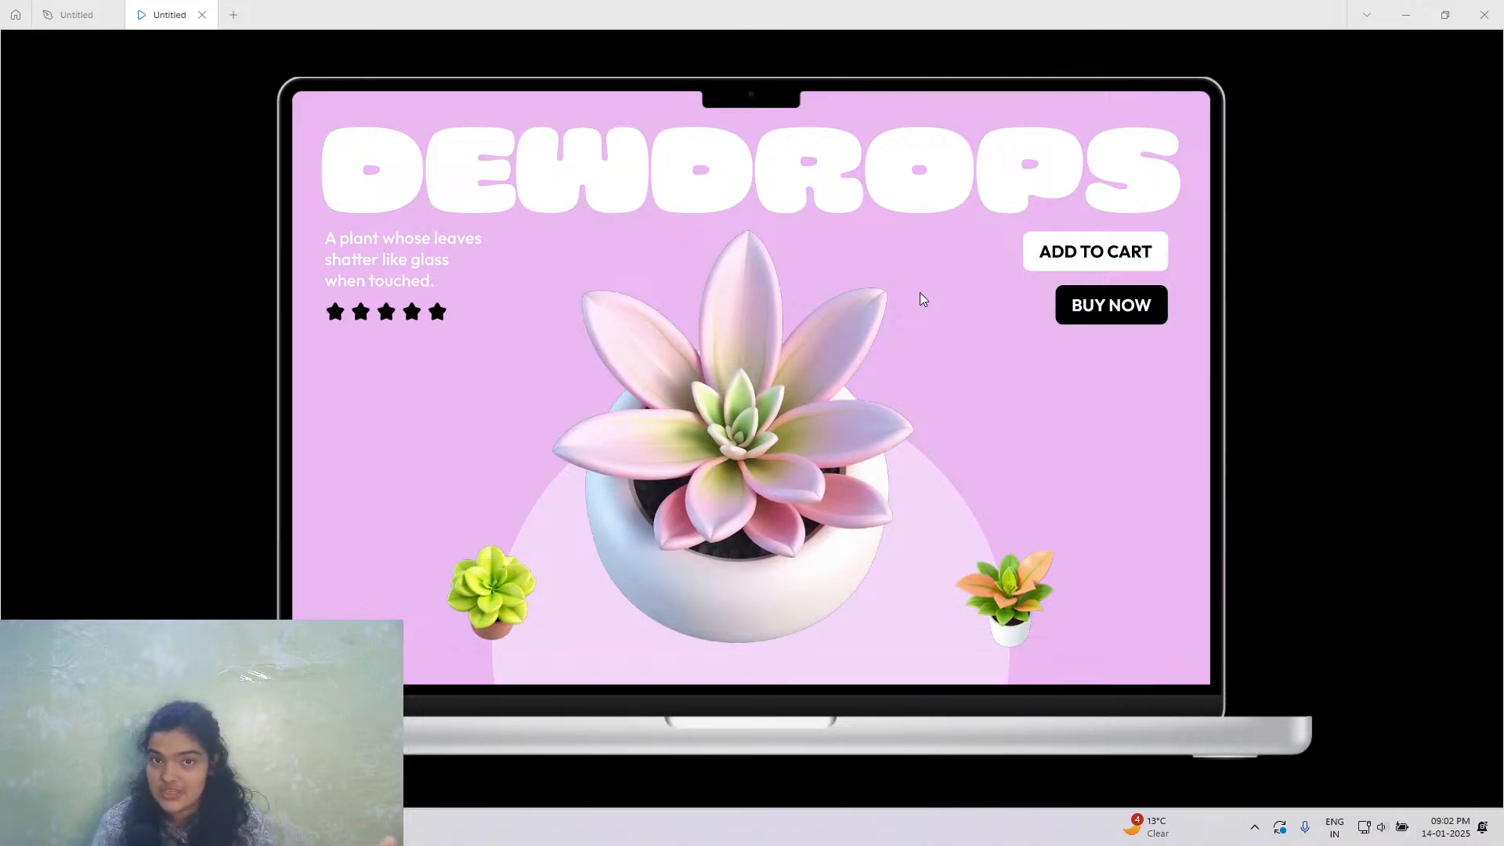
left_click(860, 467)
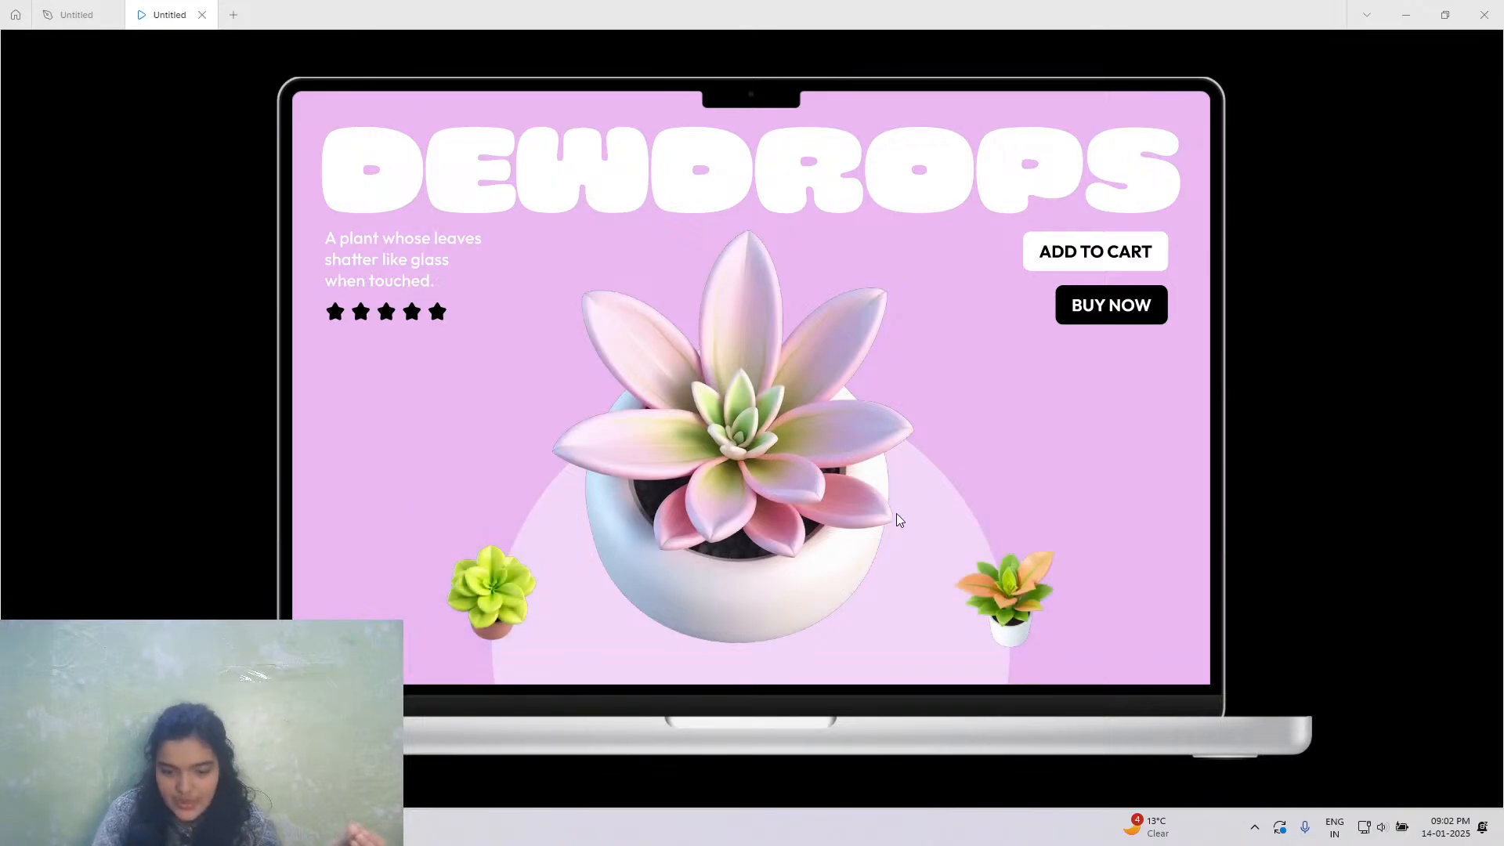
left_click(985, 624)
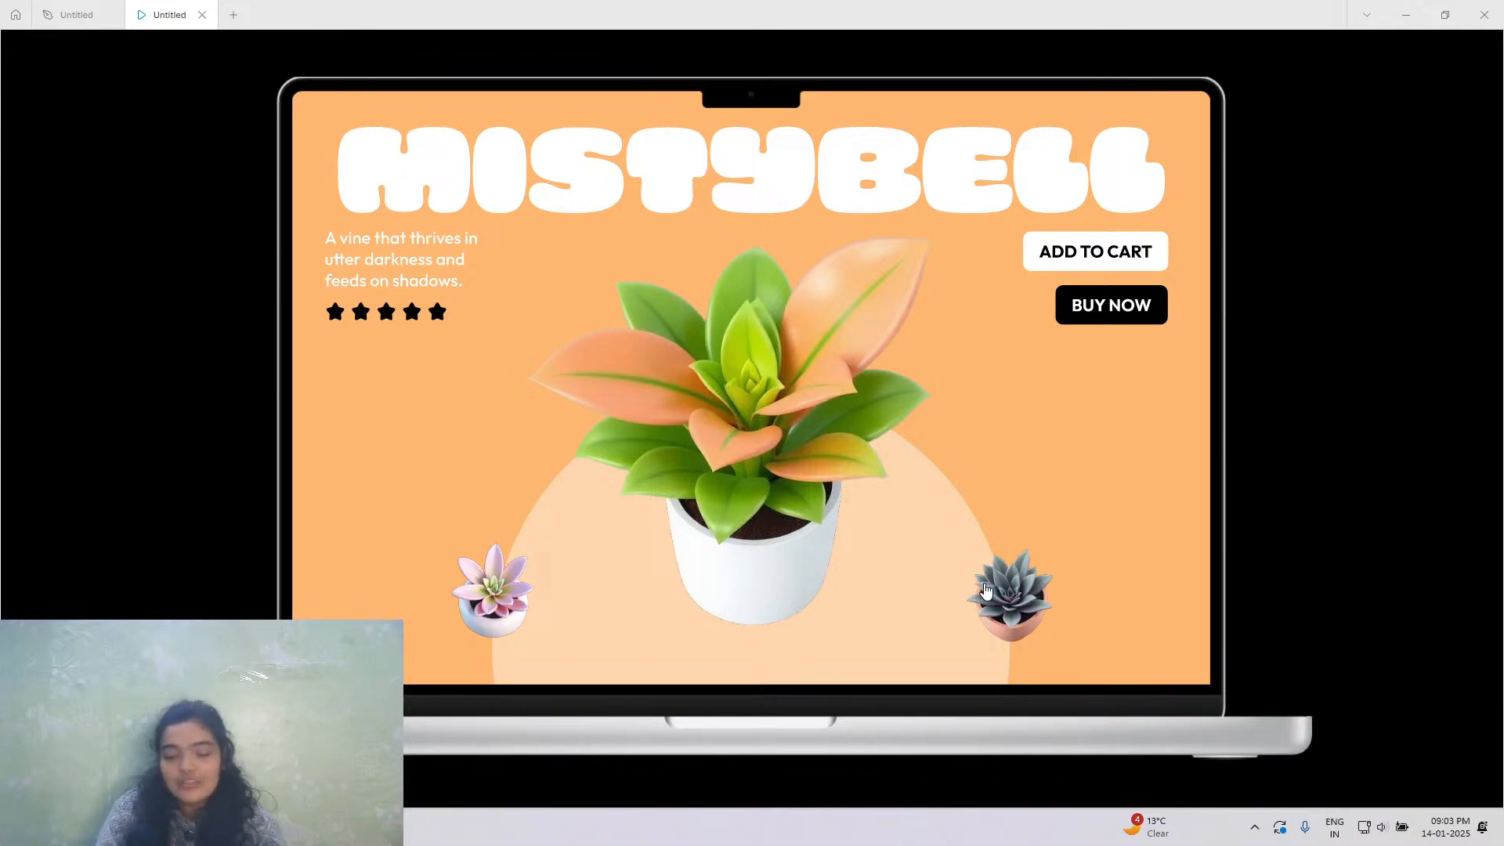
left_click(999, 595)
left_click(999, 595)
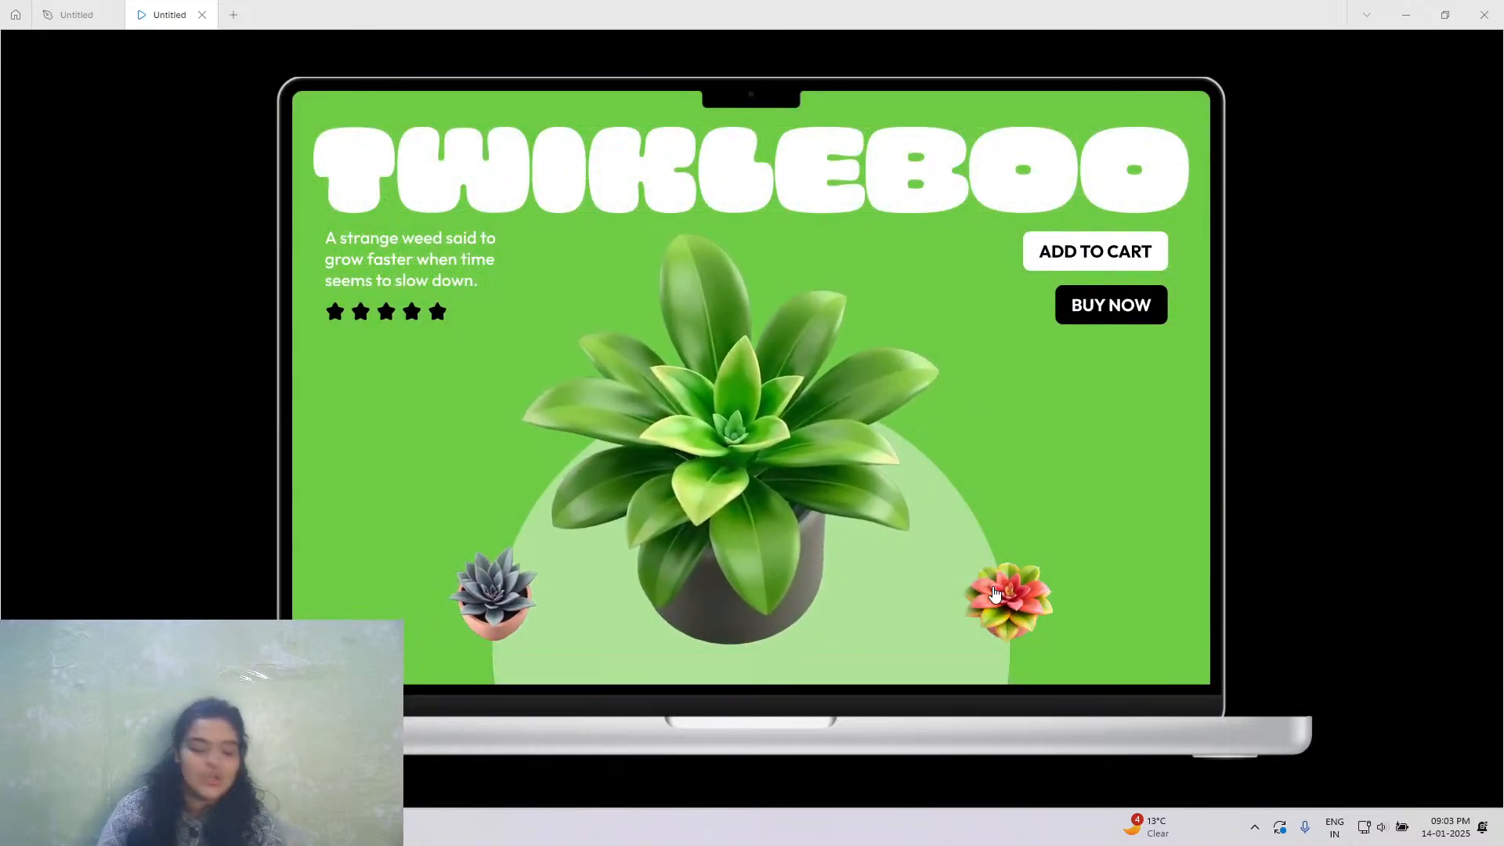